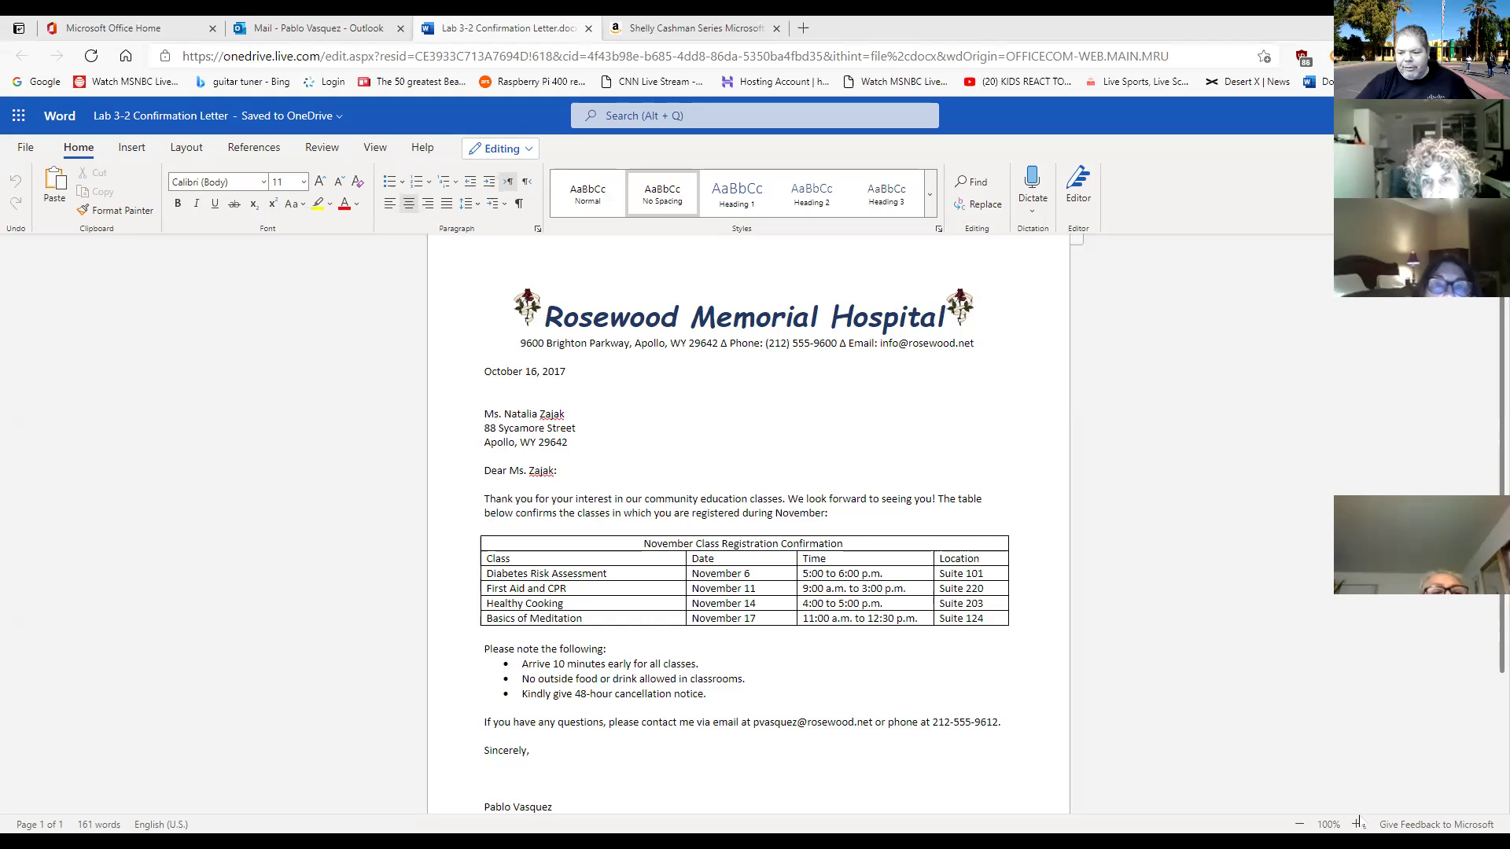
Zoom the confirmation letter in step by step from 150% up to 200%.
click(1355, 824)
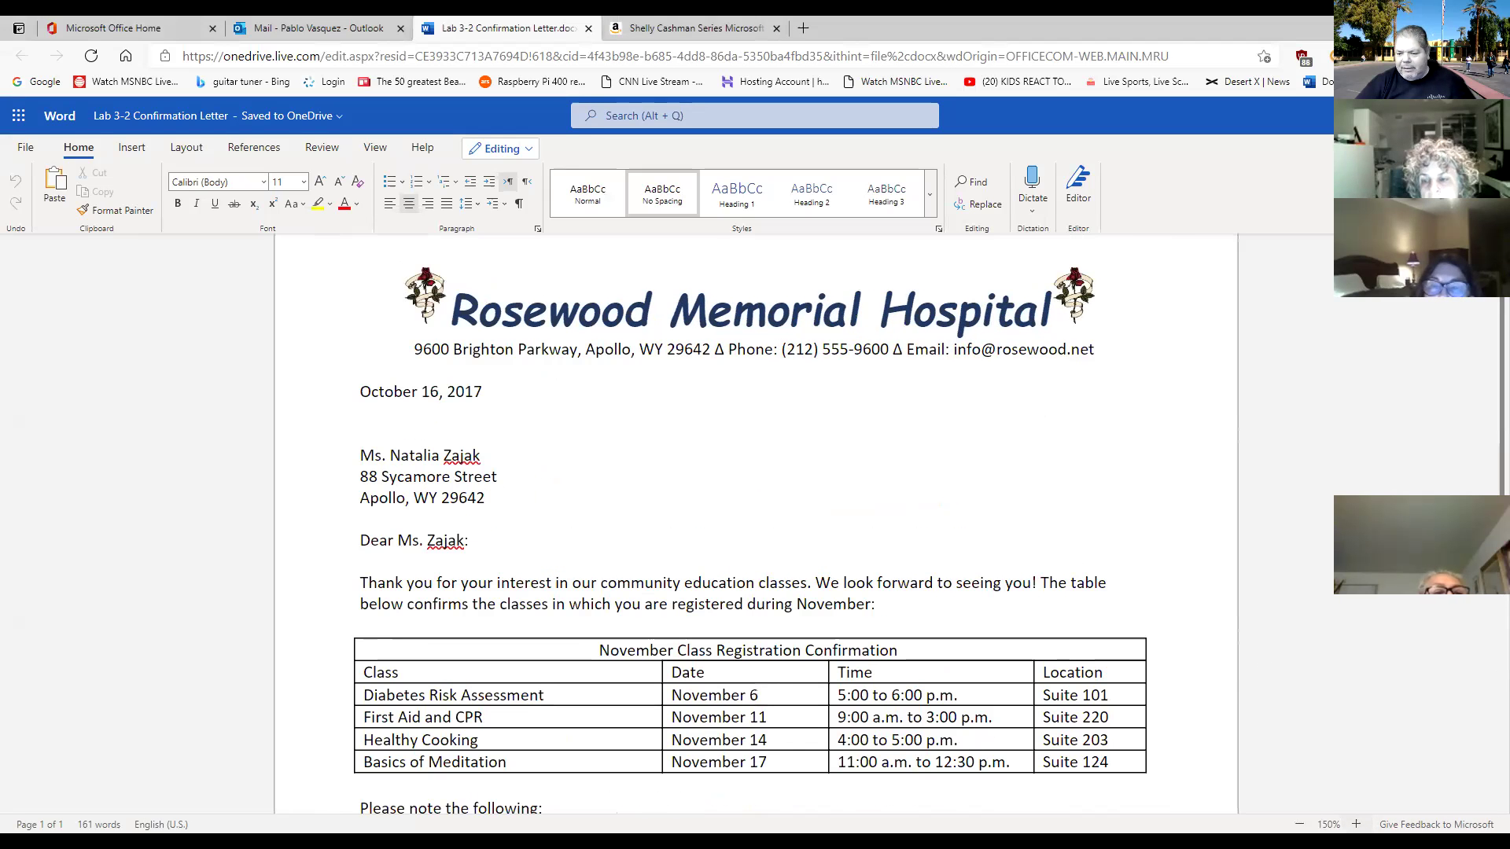
click(1355, 824)
click(1355, 824)
click(1355, 824)
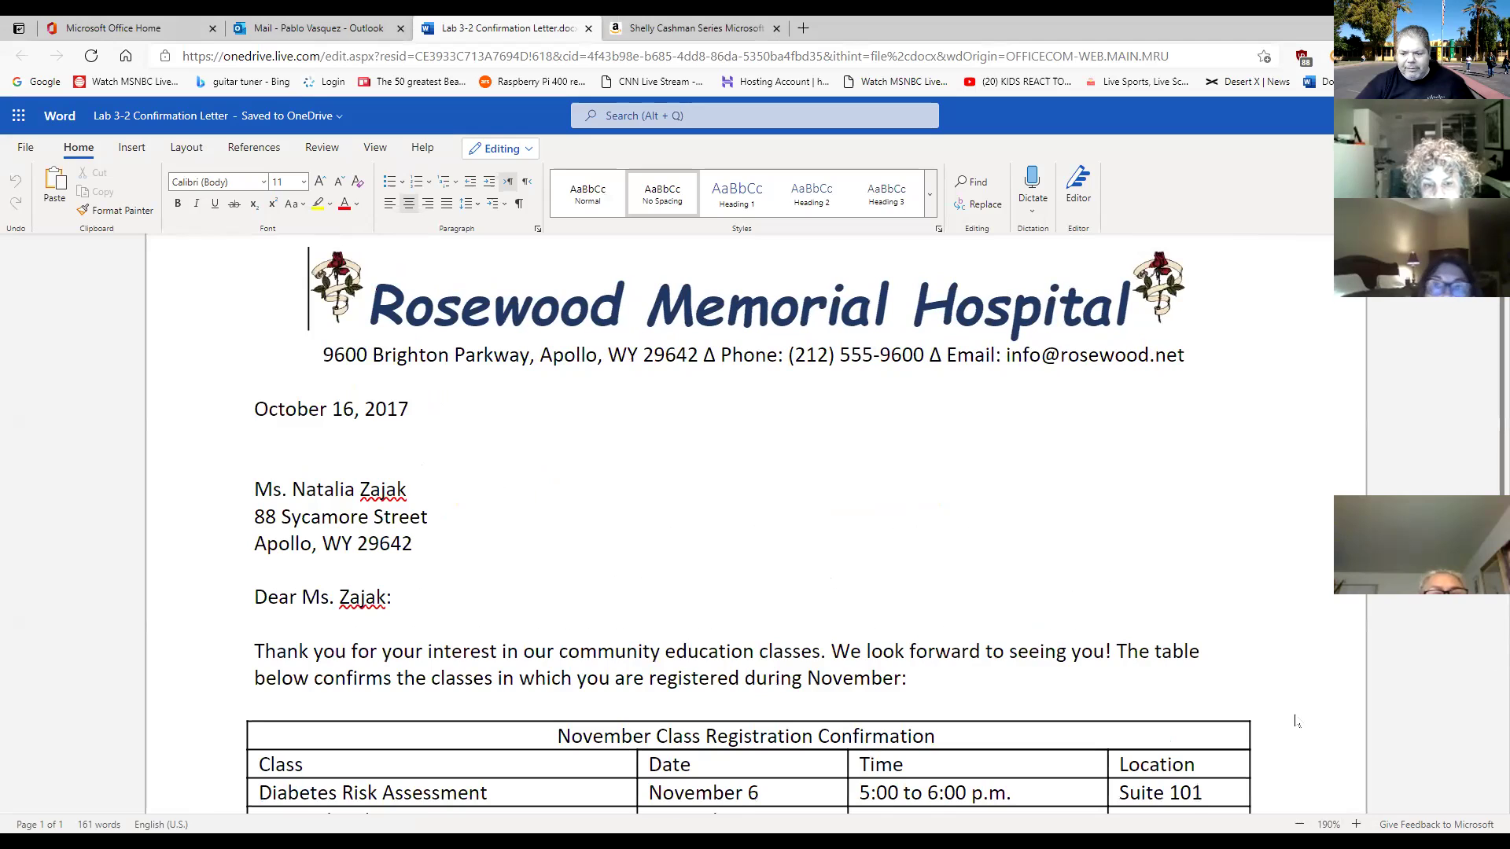
click(1356, 824)
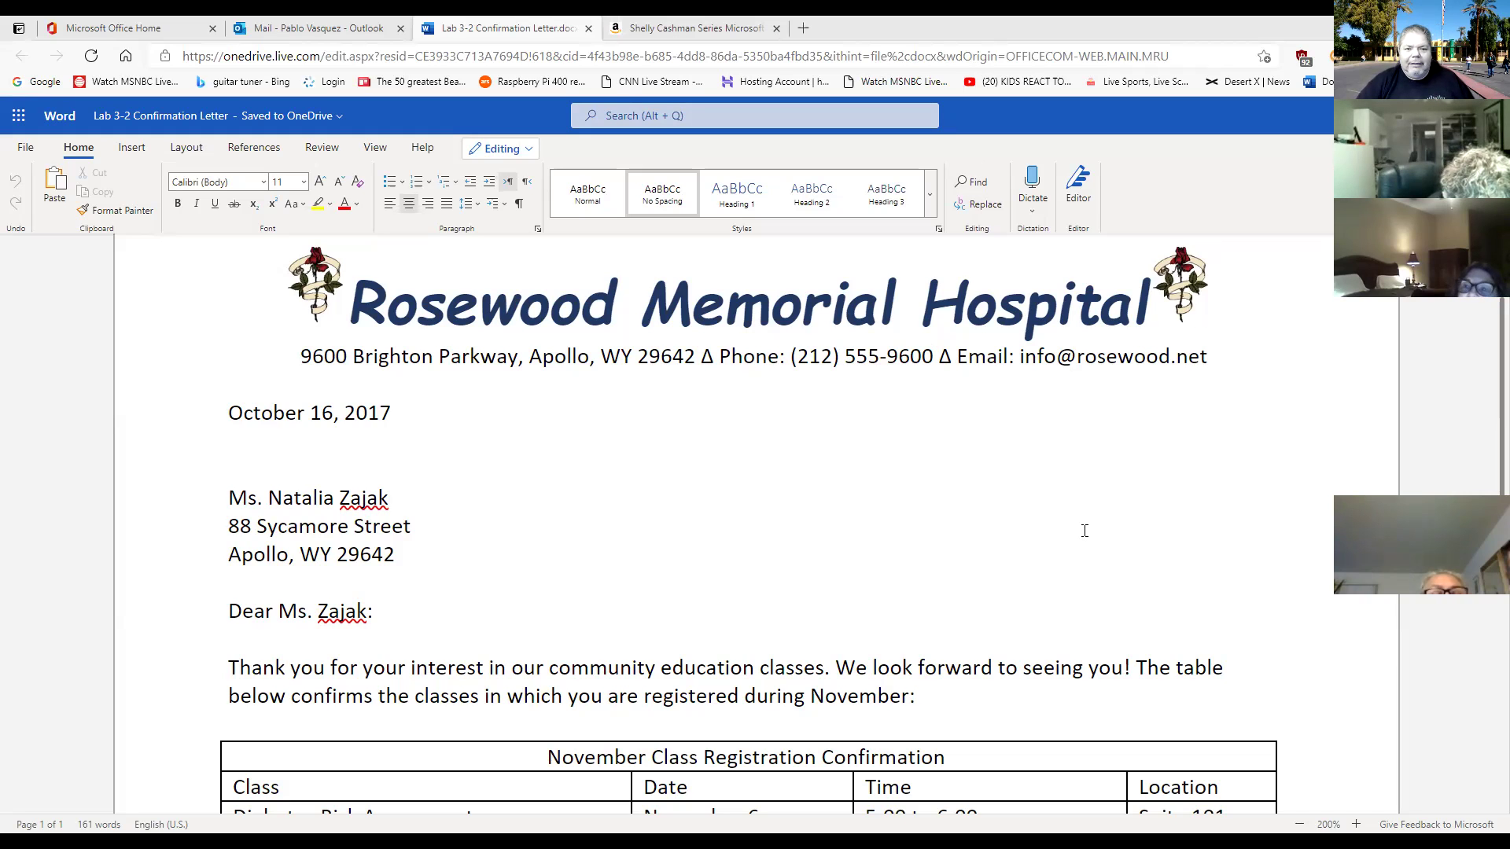
scroll(922, 389, down, 3)
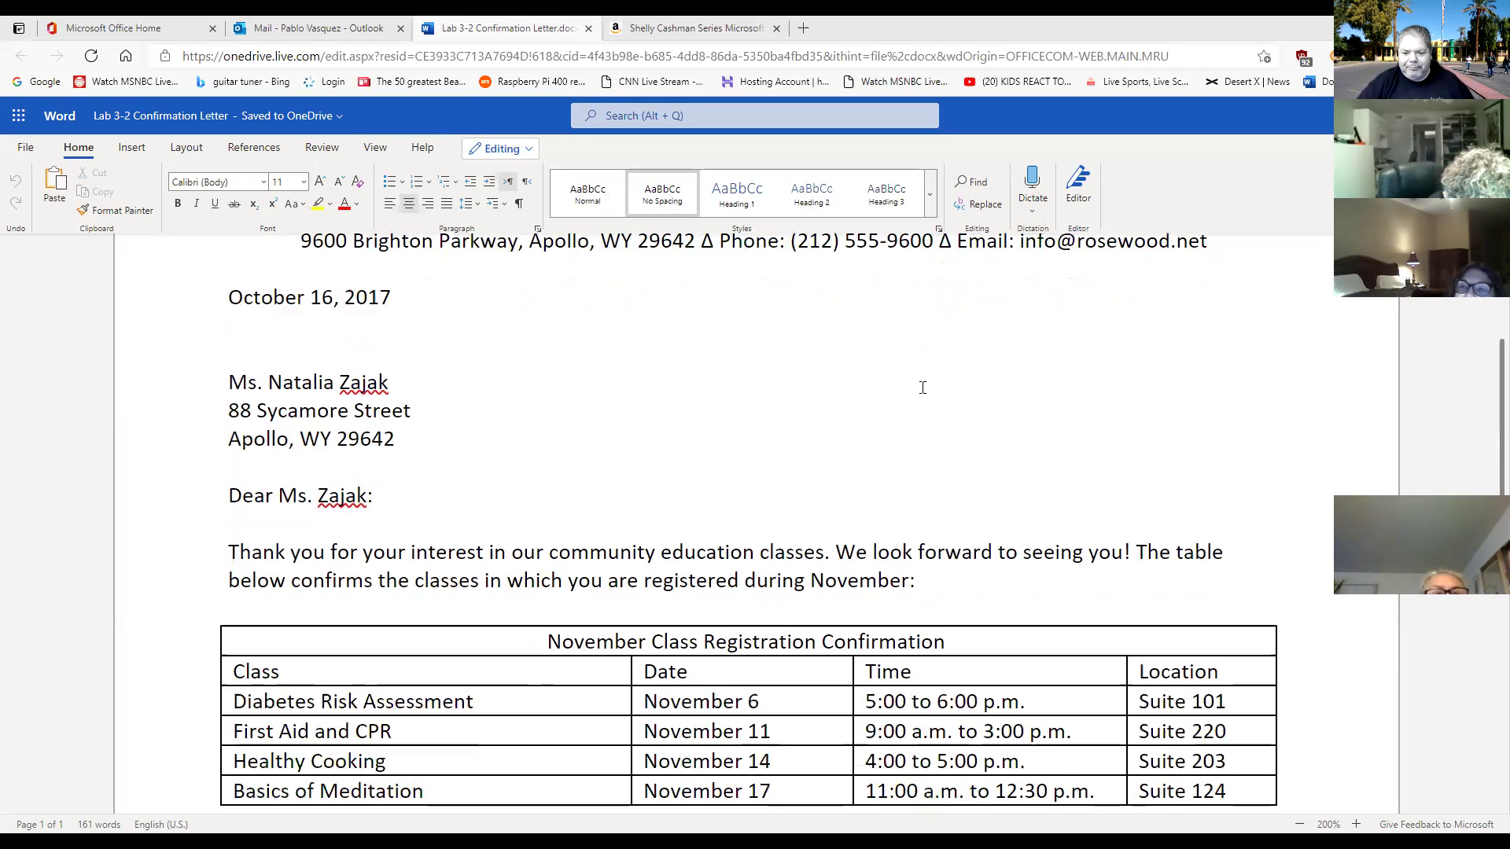
scroll(923, 389, down, 2)
scroll(920, 393, up, 4)
scroll(920, 394, down, 2)
scroll(922, 393, down, 7)
scroll(919, 397, up, 5)
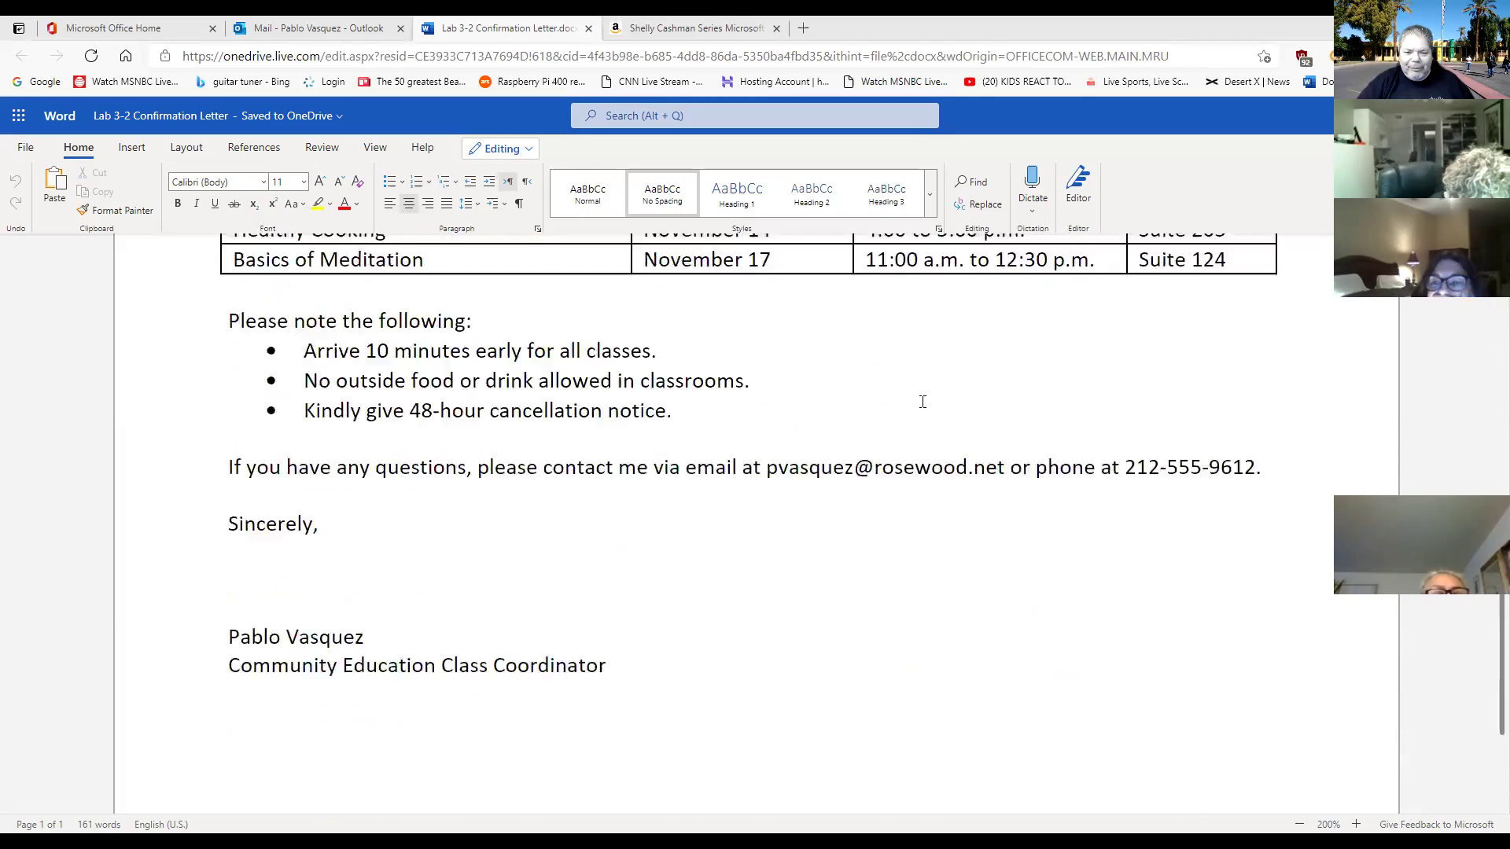
scroll(922, 401, up, 2)
scroll(922, 401, down, 5)
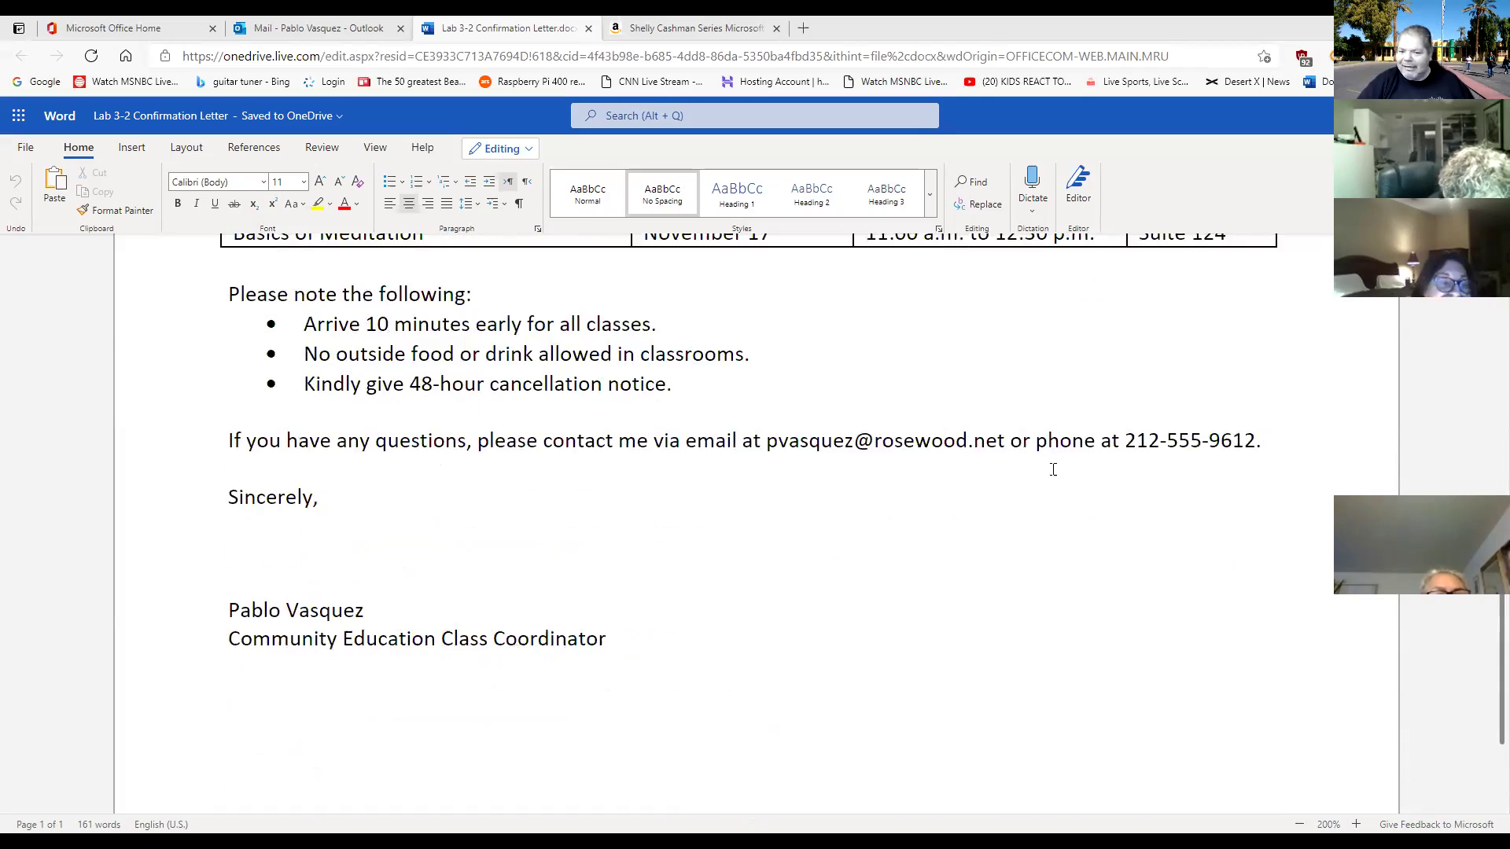
scroll(1054, 470, up, 8)
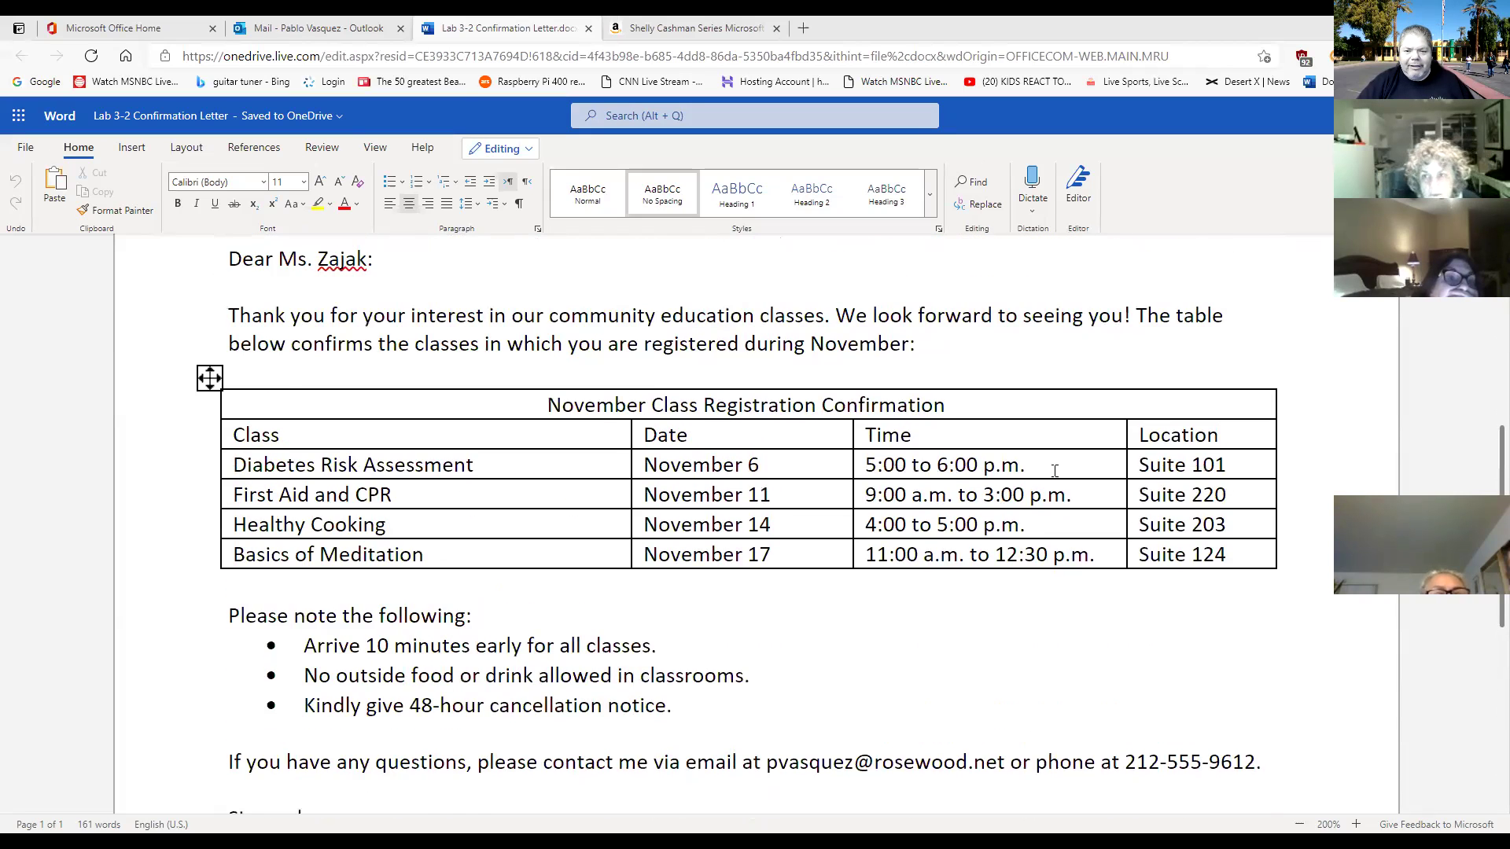
scroll(1055, 471, down, 2)
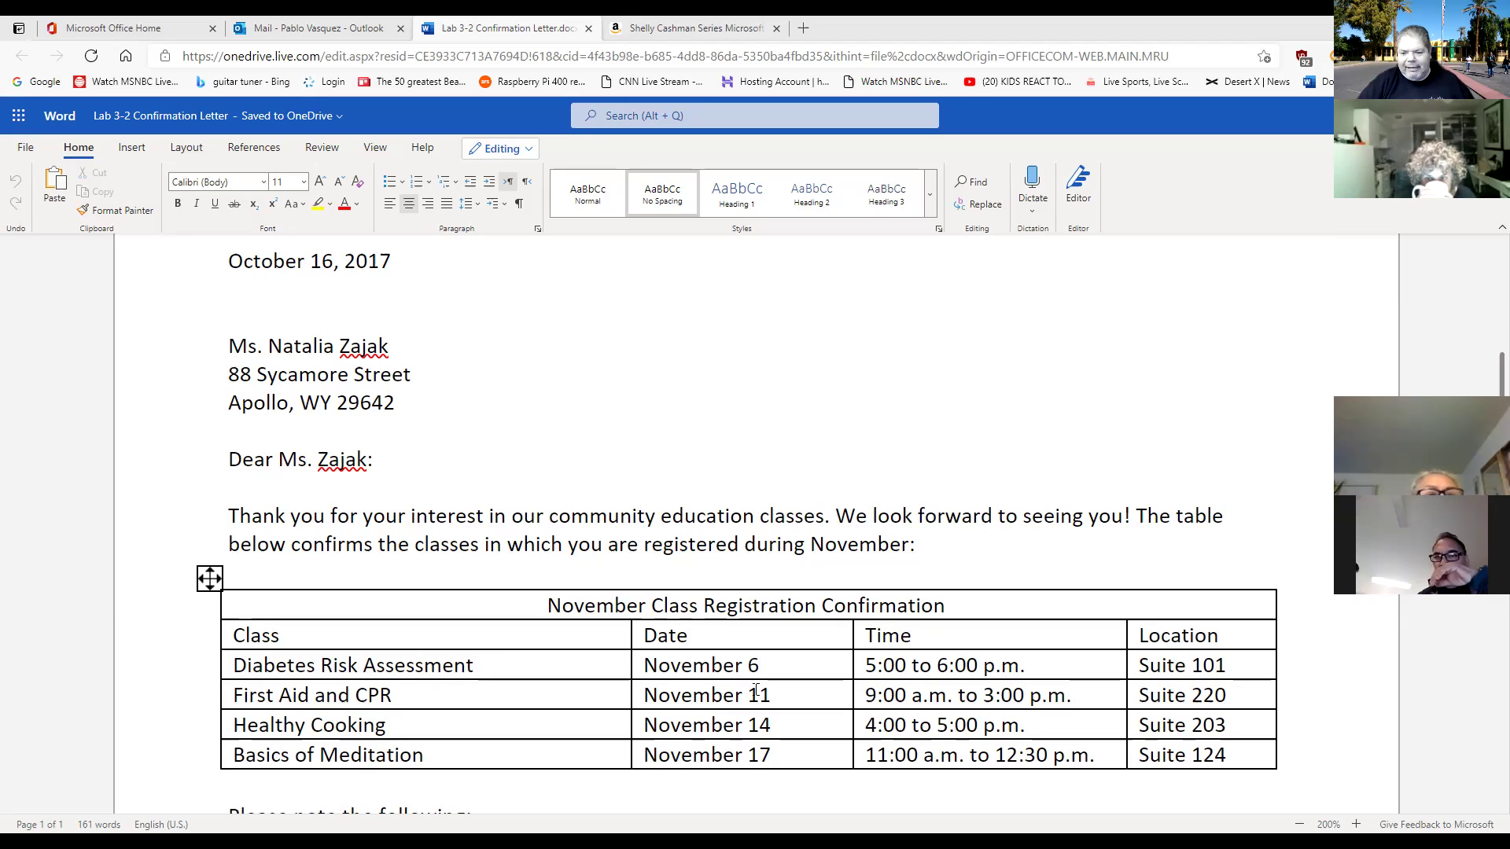
scroll(935, 645, down, 1)
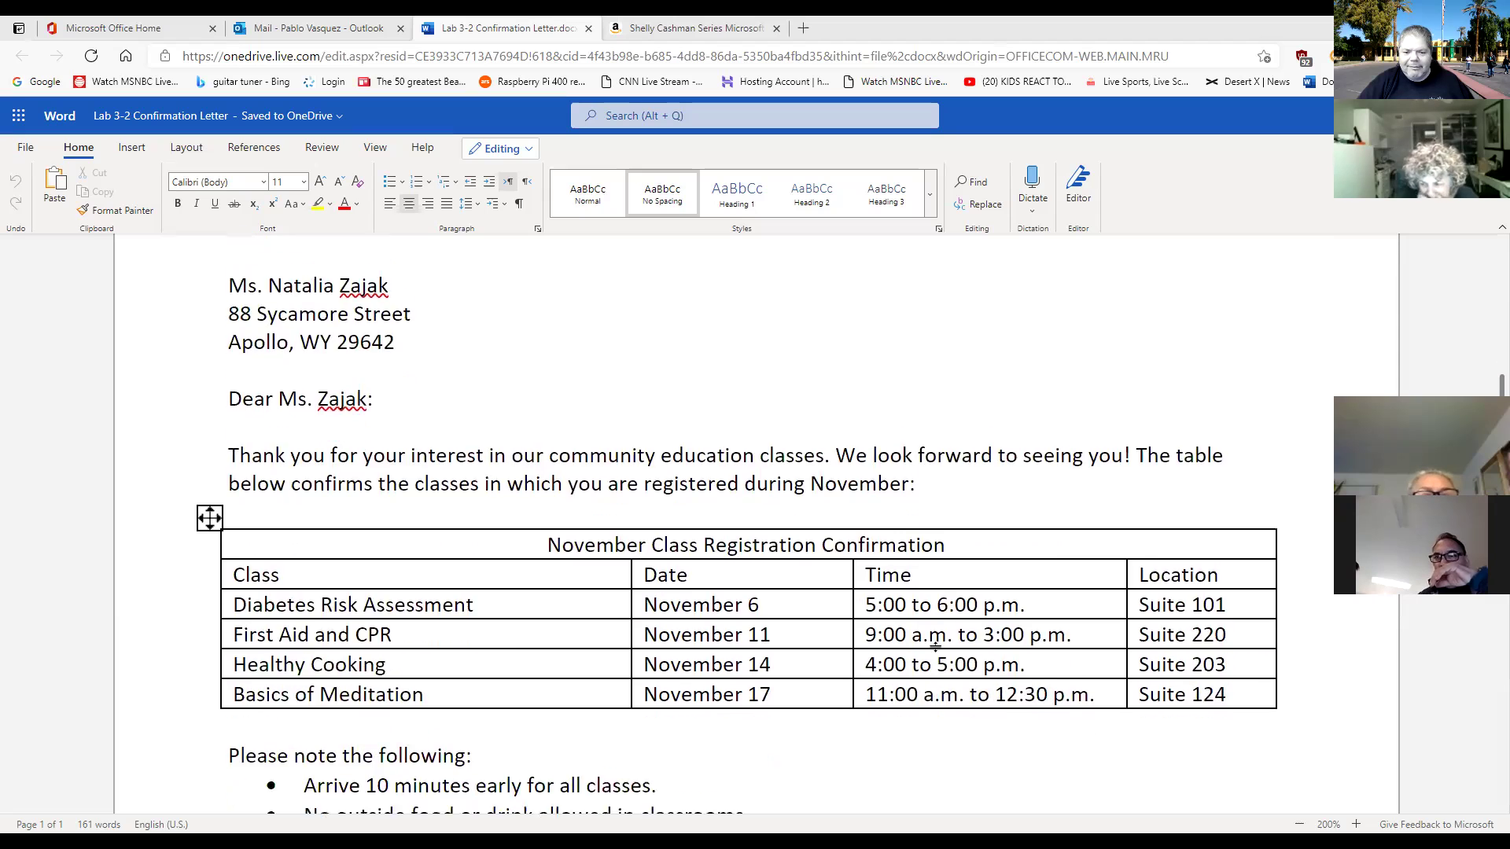
scroll(936, 646, down, 3)
scroll(936, 646, down, 2)
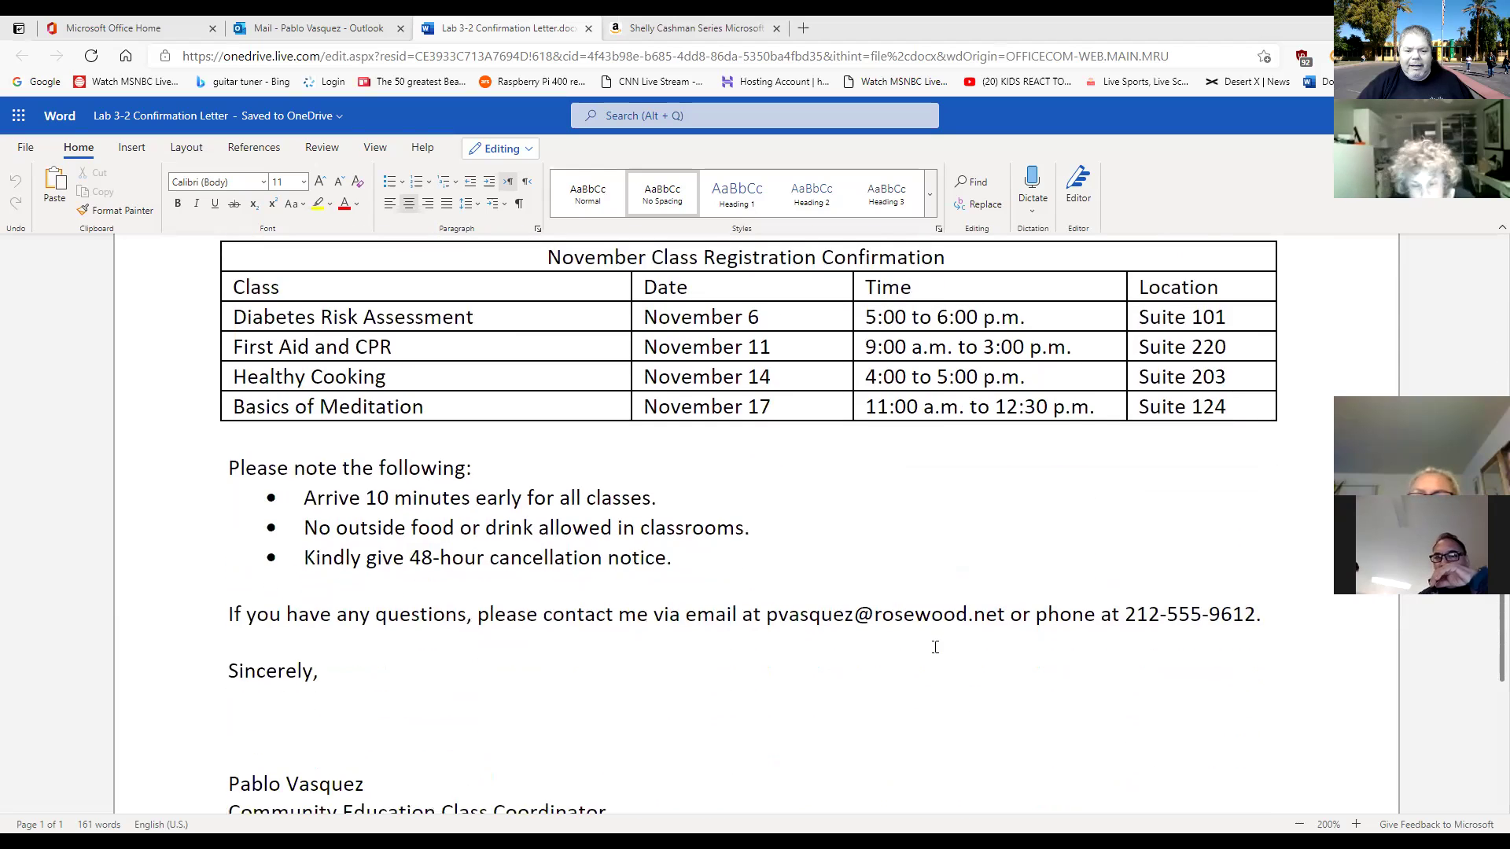
scroll(935, 646, down, 1)
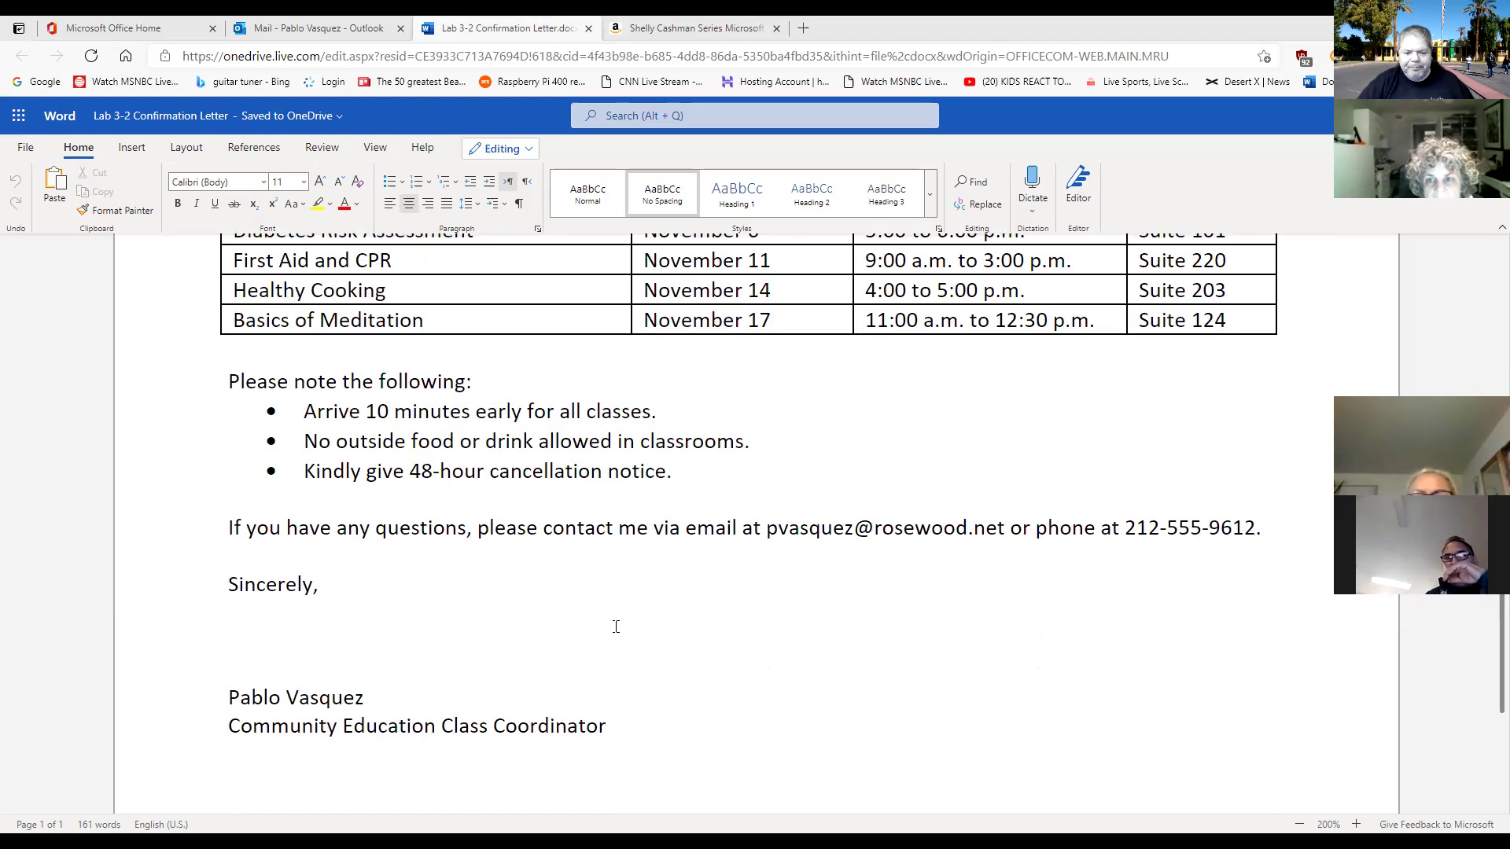
scroll(785, 671, down, 2)
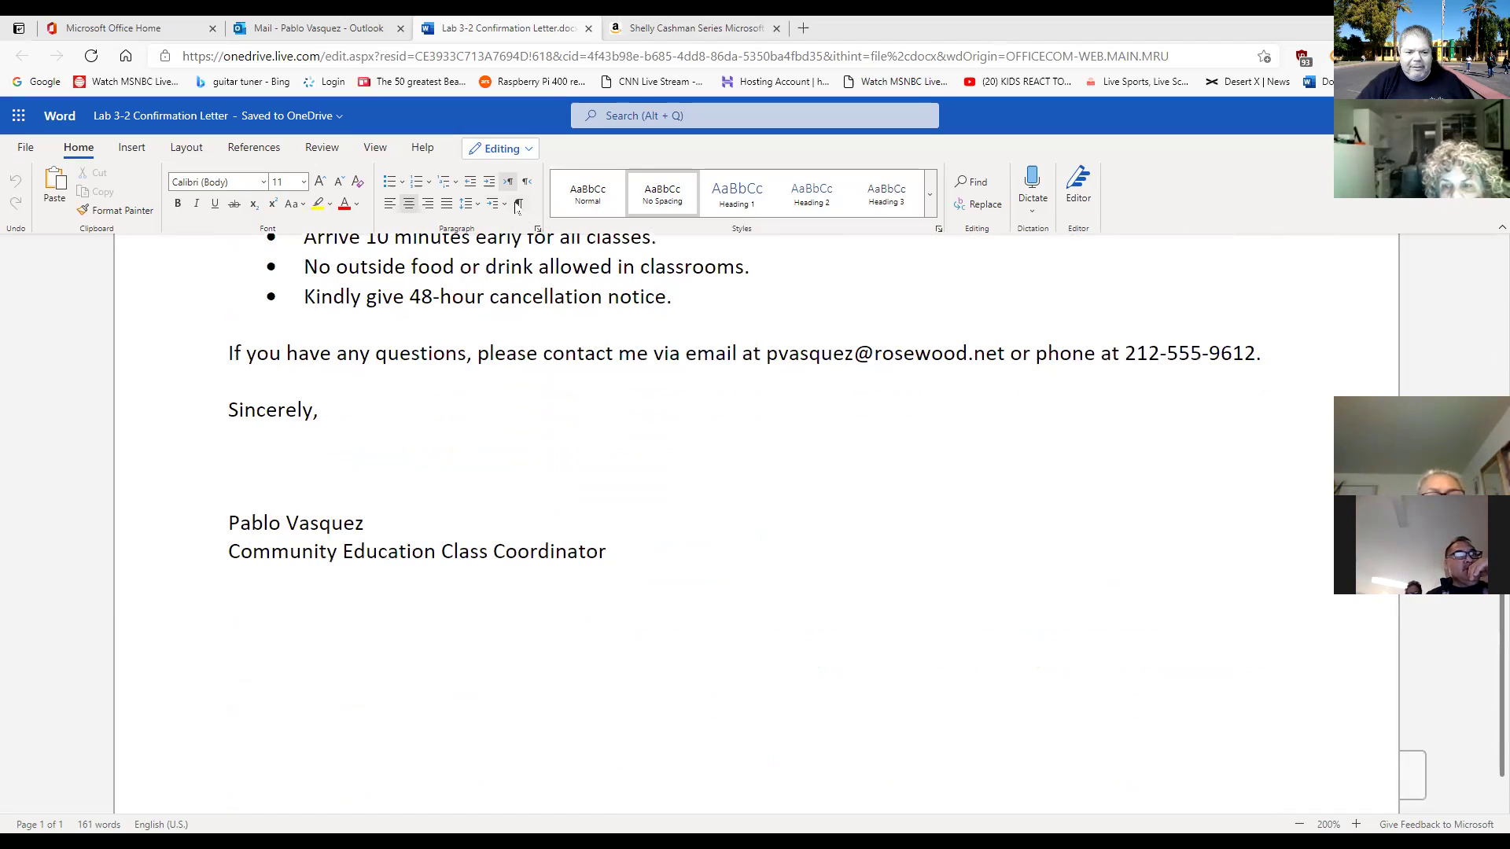
click(518, 203)
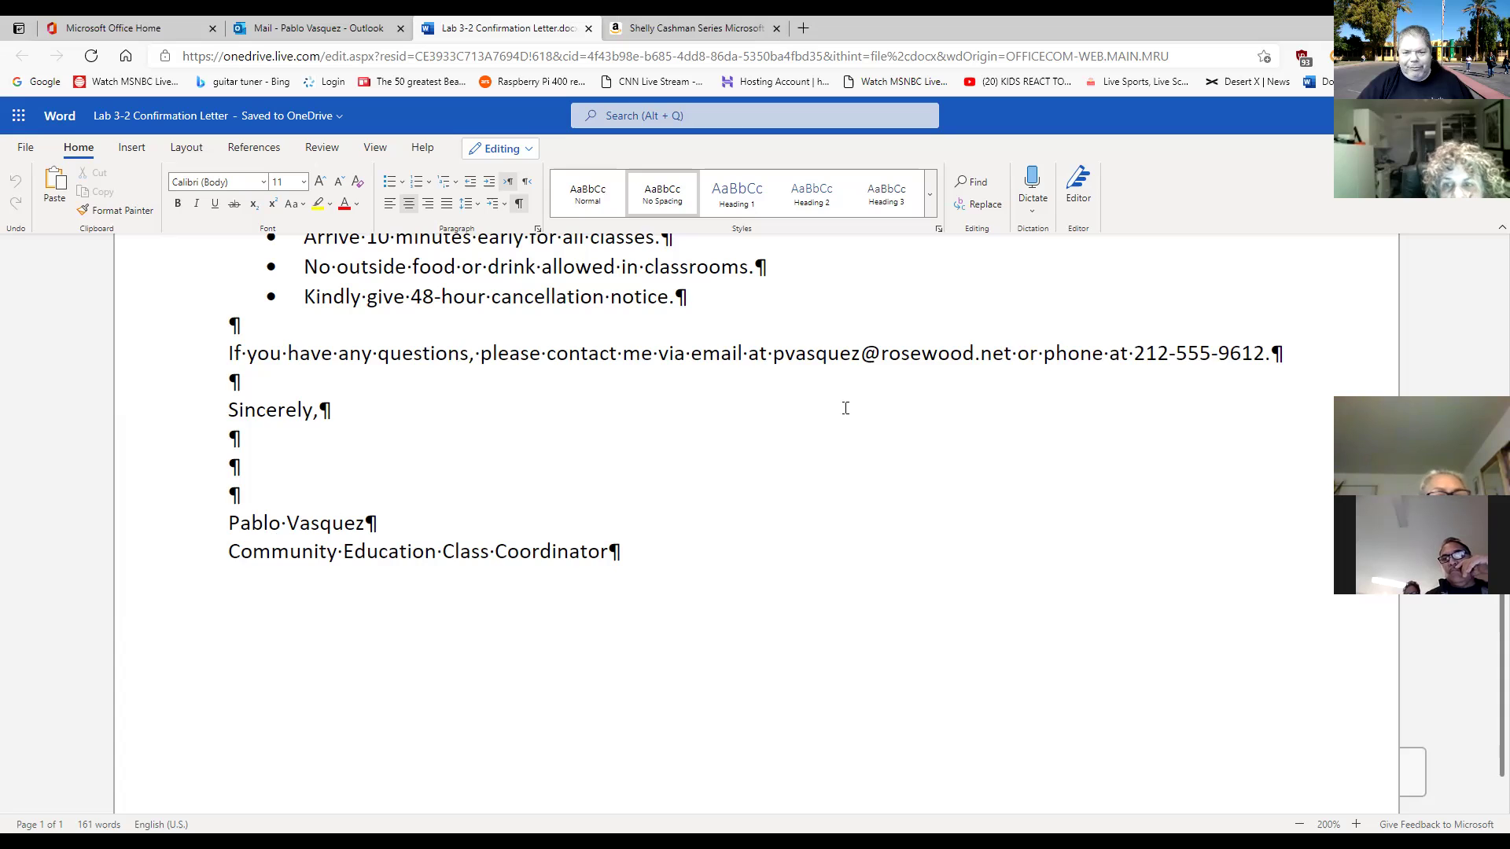
click(519, 204)
scroll(1017, 593, up, 5)
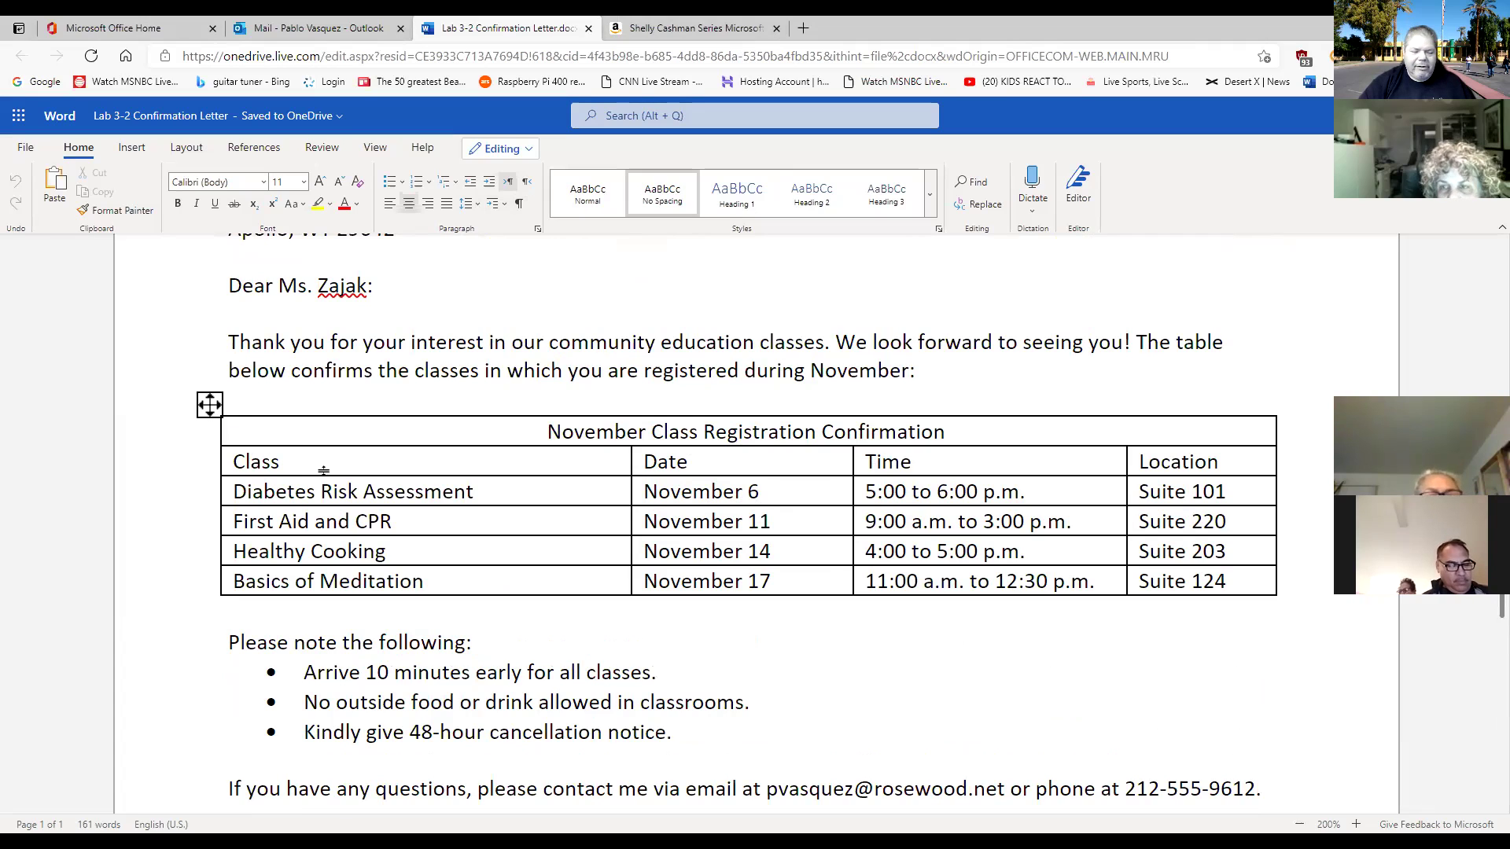
Select the November registration table and expand its Table Design styles gallery.
click(210, 407)
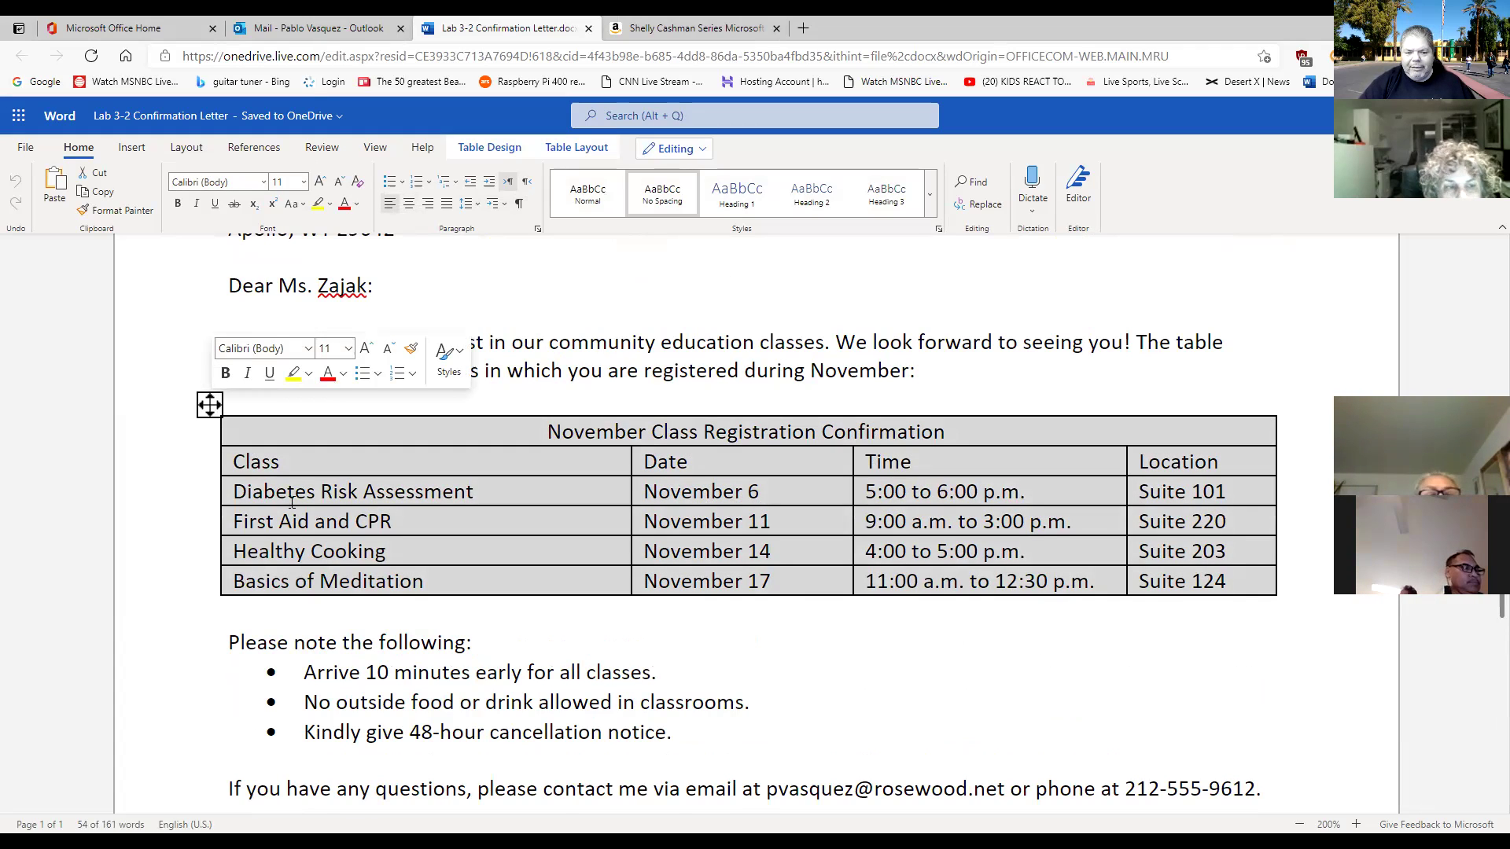
click(609, 669)
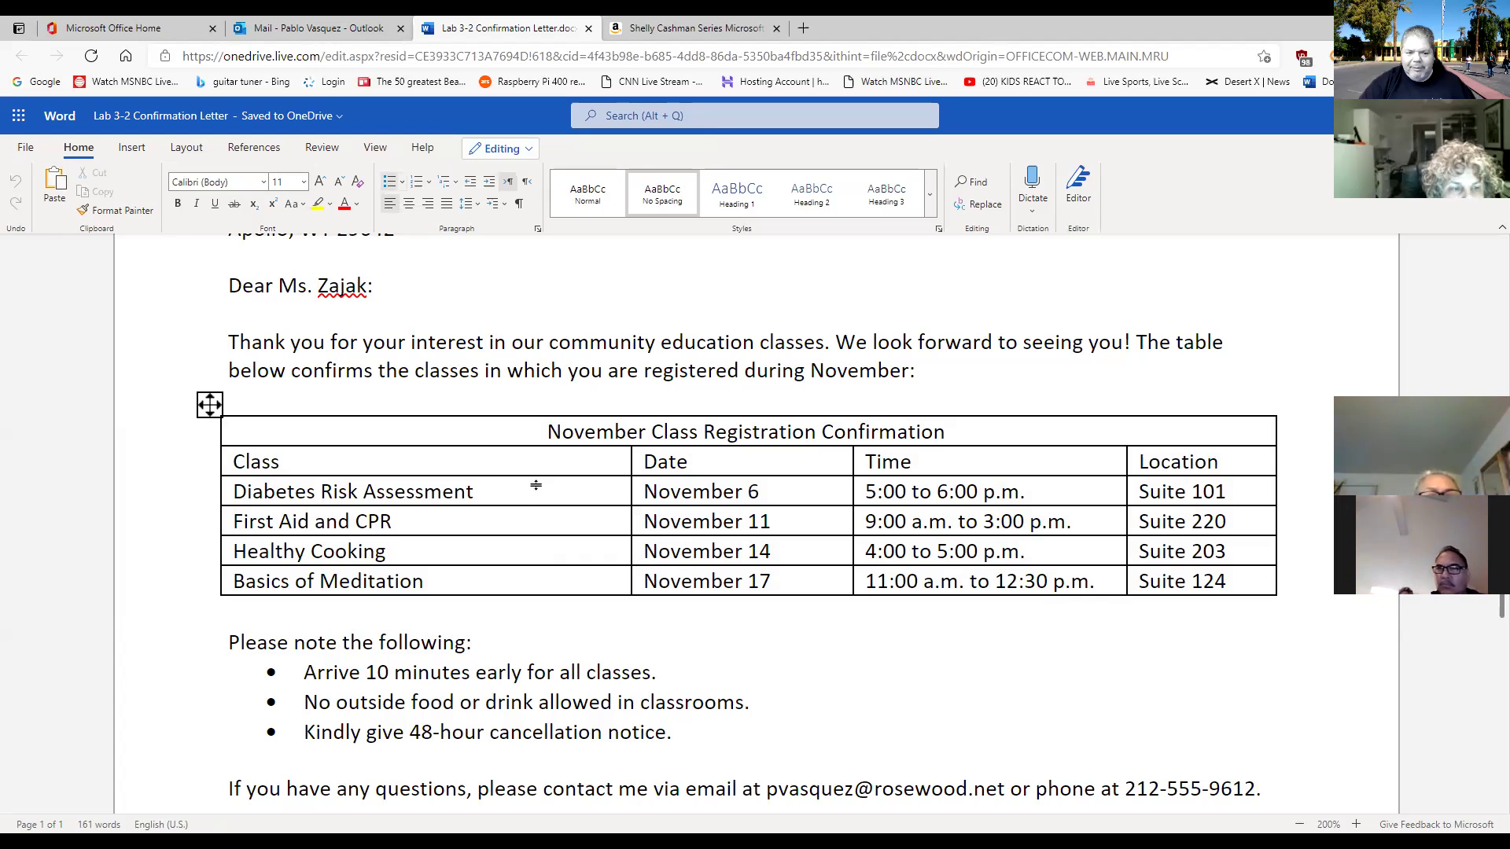
click(209, 406)
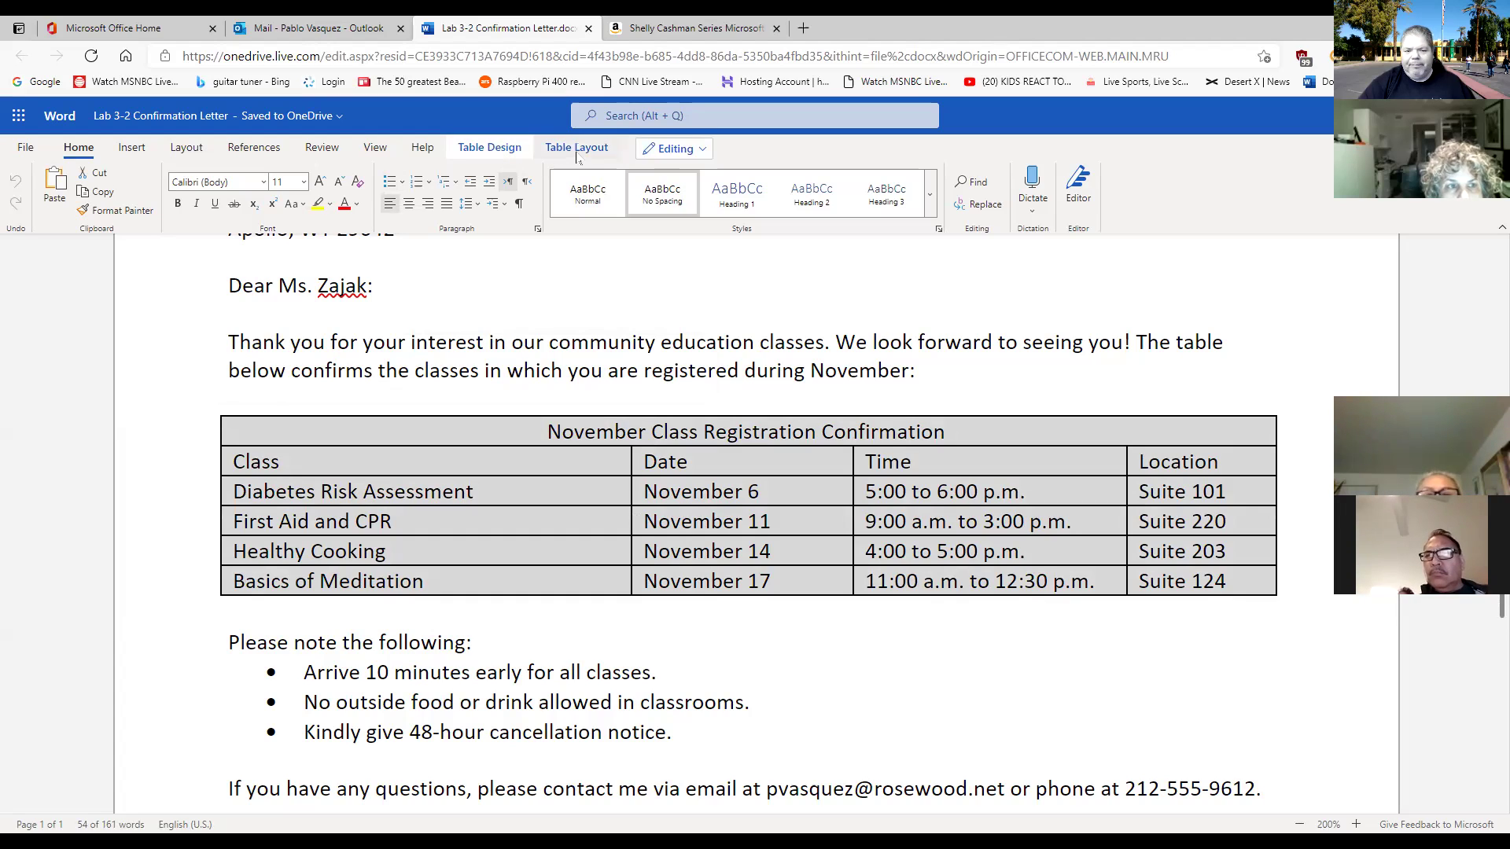
click(489, 148)
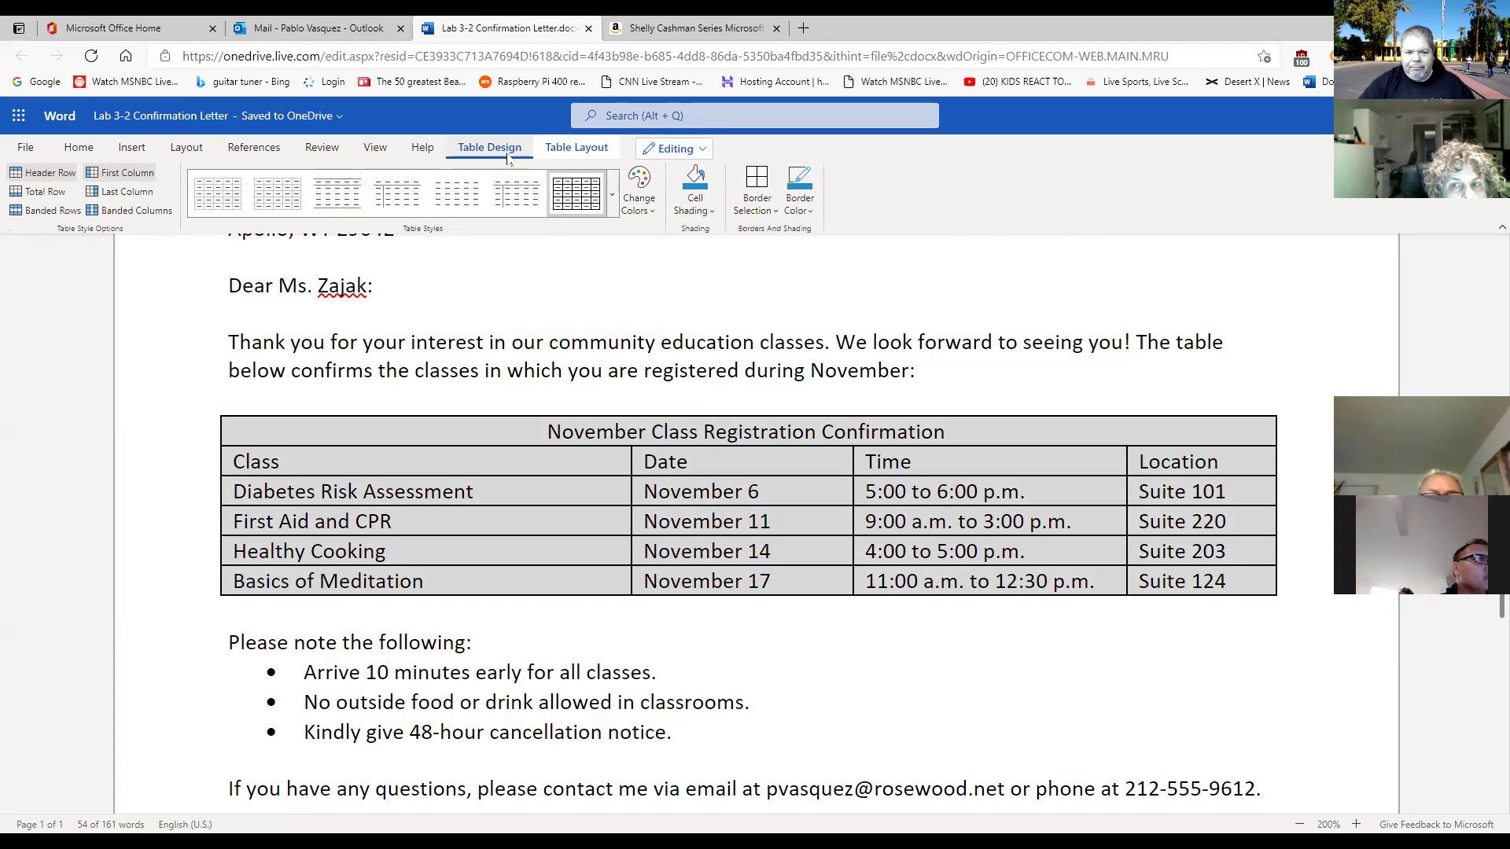
click(612, 211)
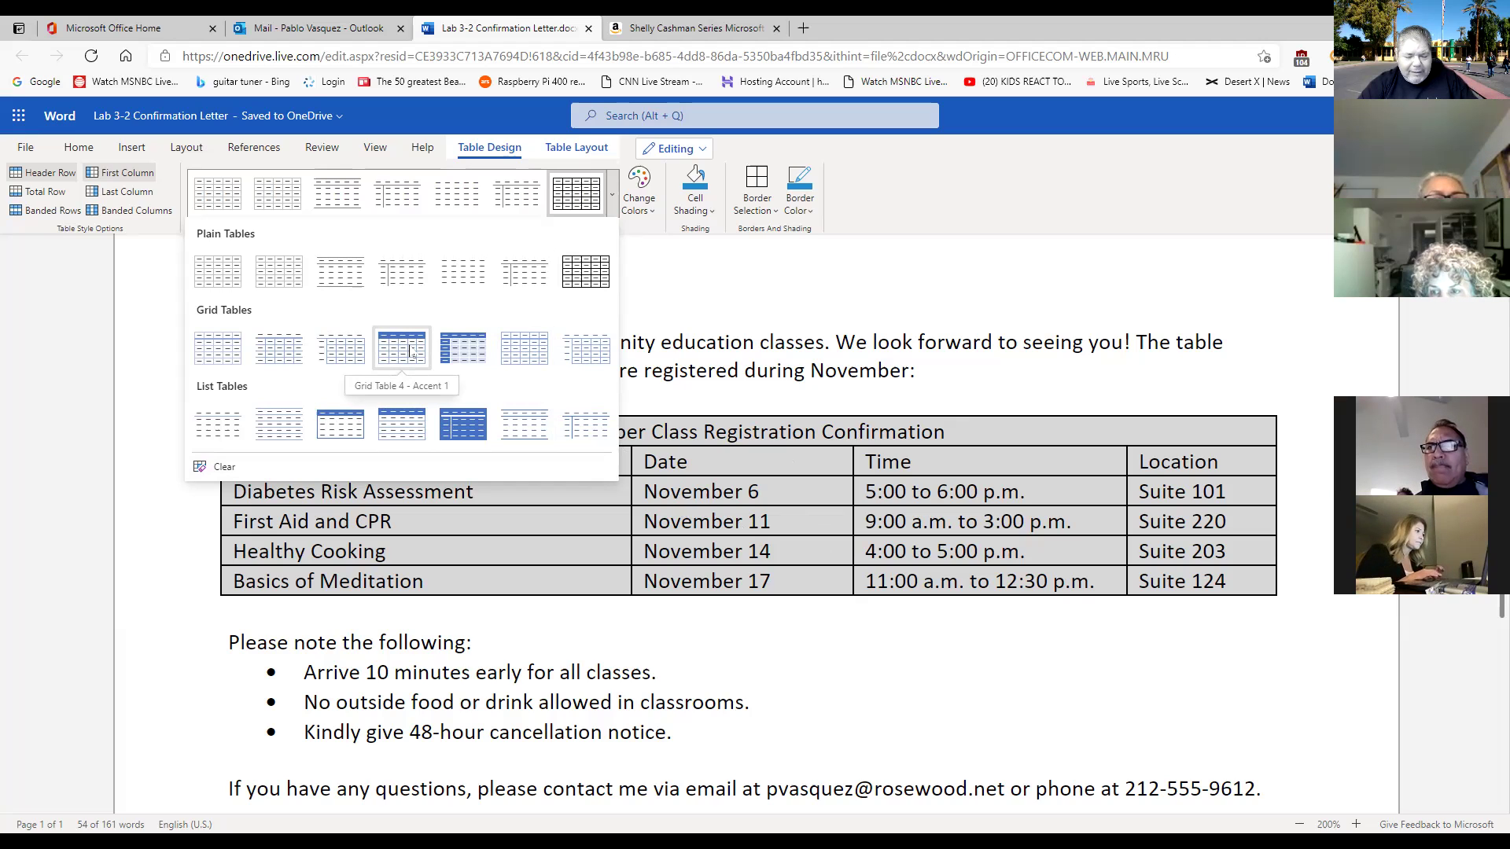
Apply Grid Table 4 - Accent 1 to the table, then reselect it and reopen the styles gallery.
click(410, 351)
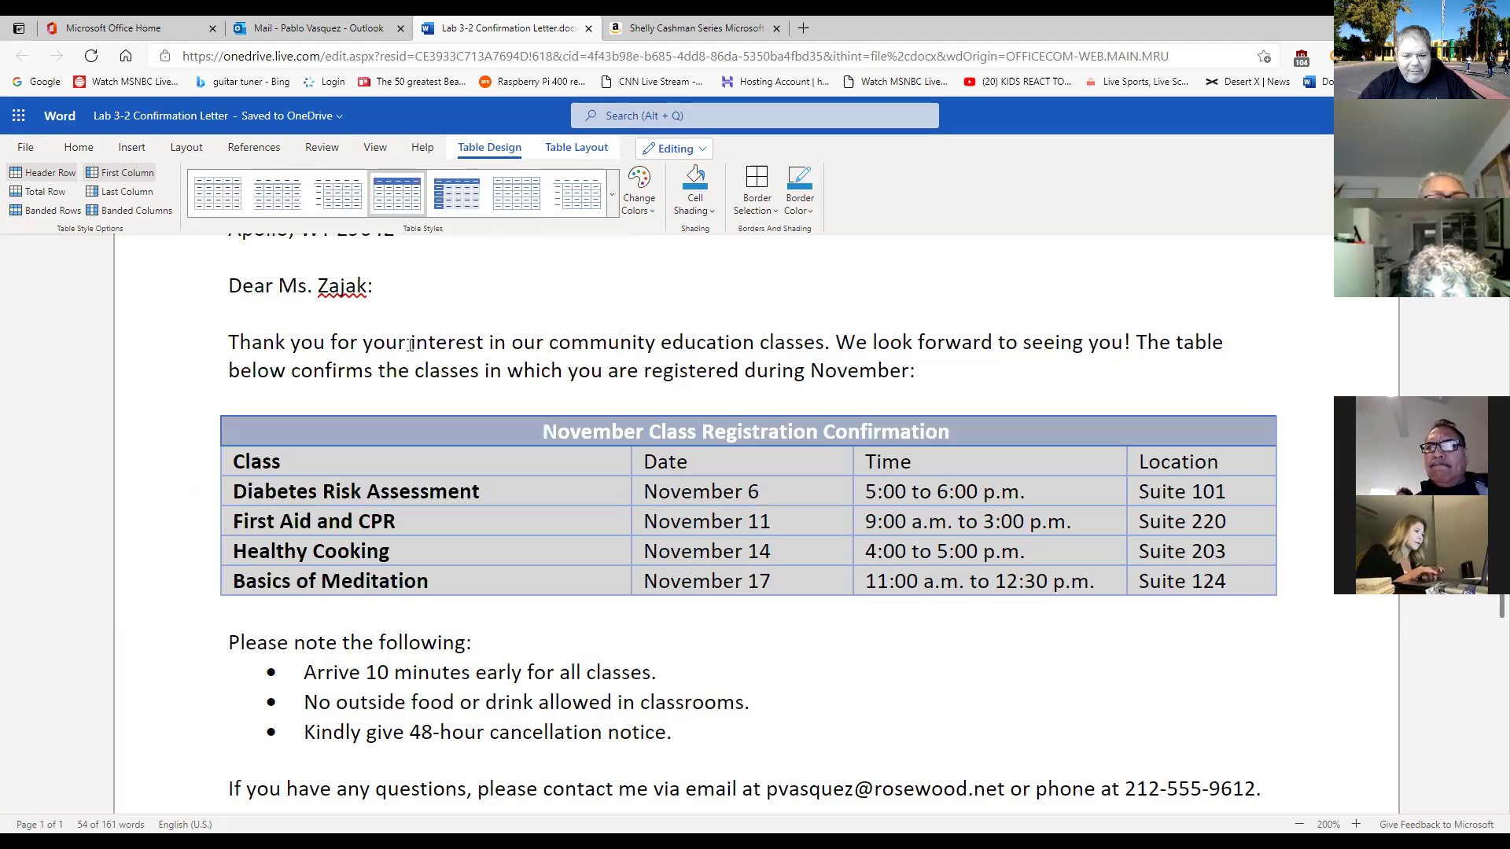
click(892, 645)
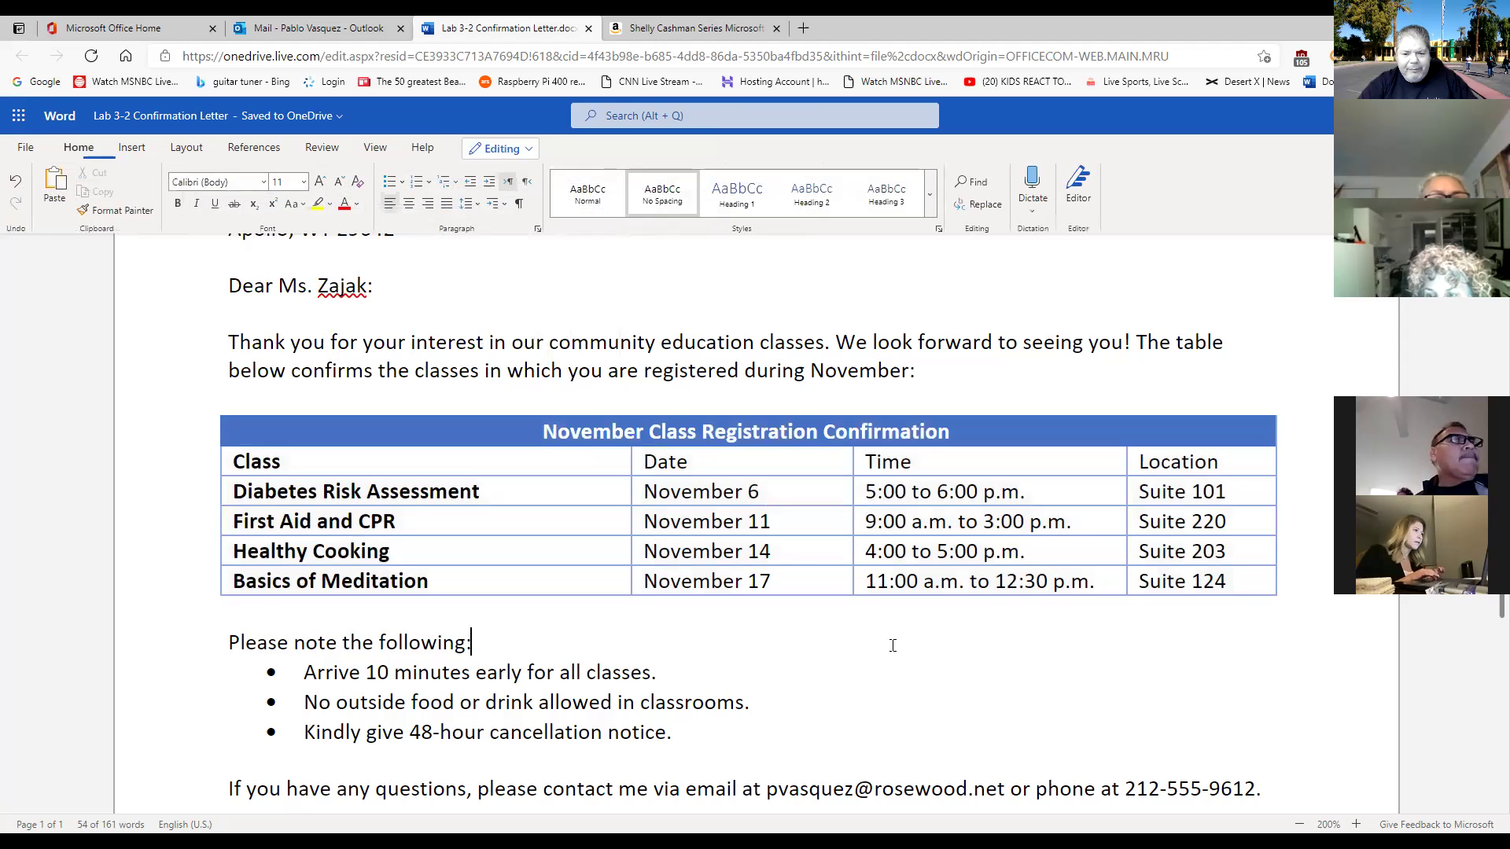
click(206, 402)
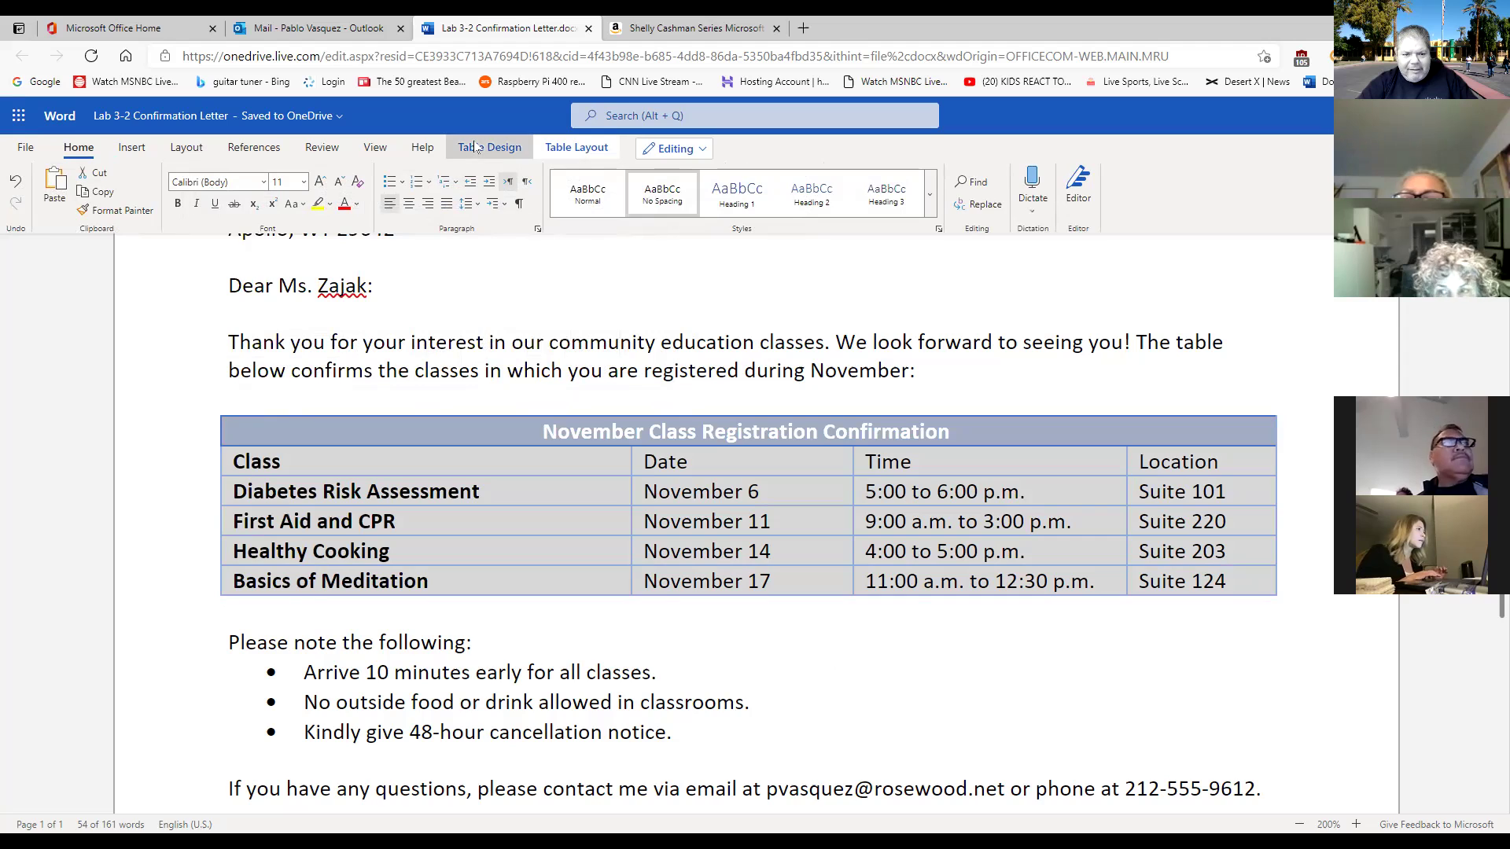
click(489, 147)
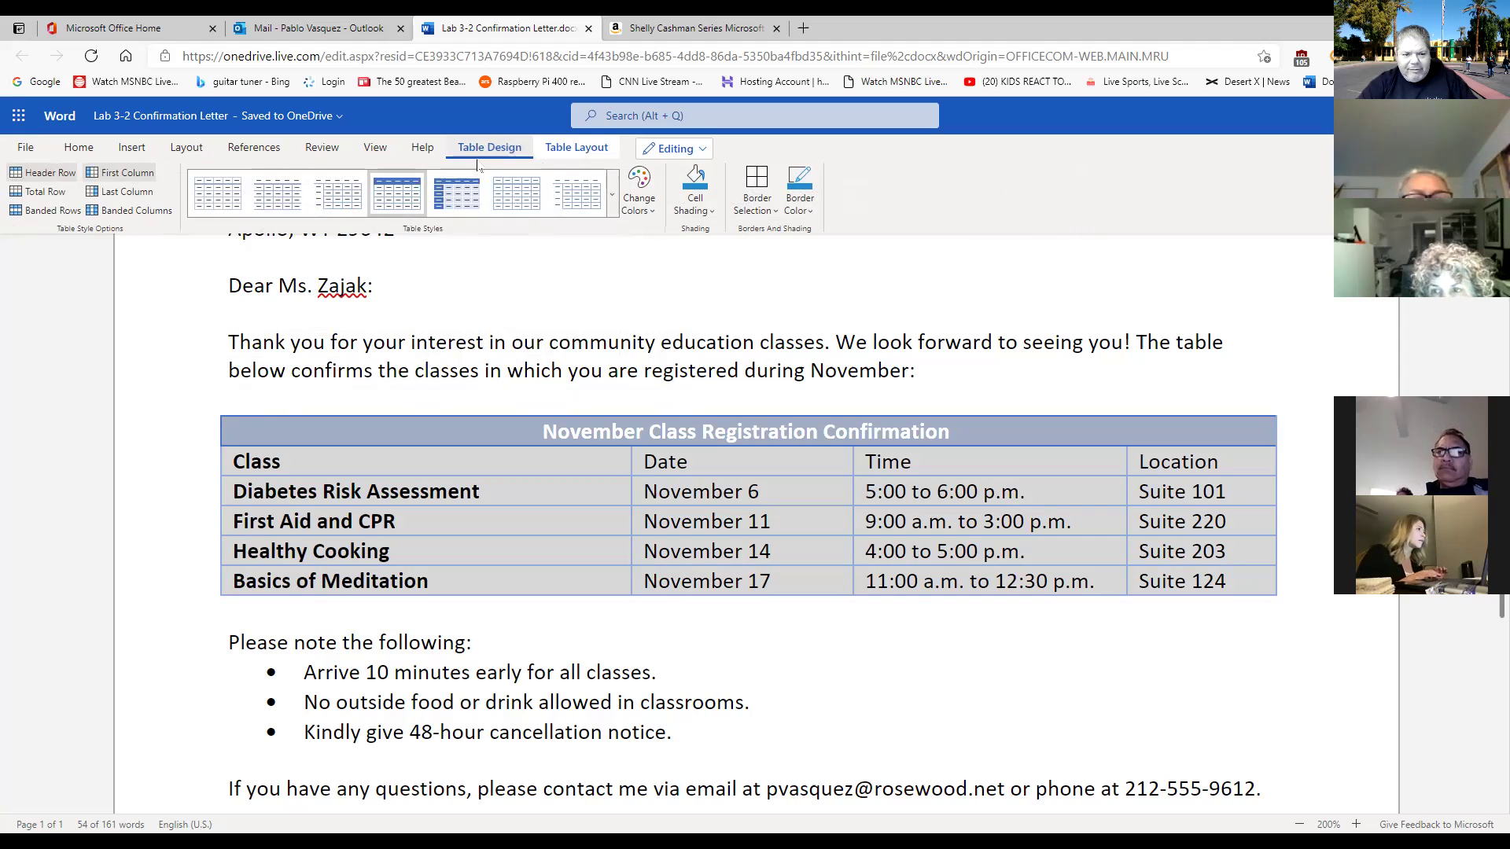
click(613, 206)
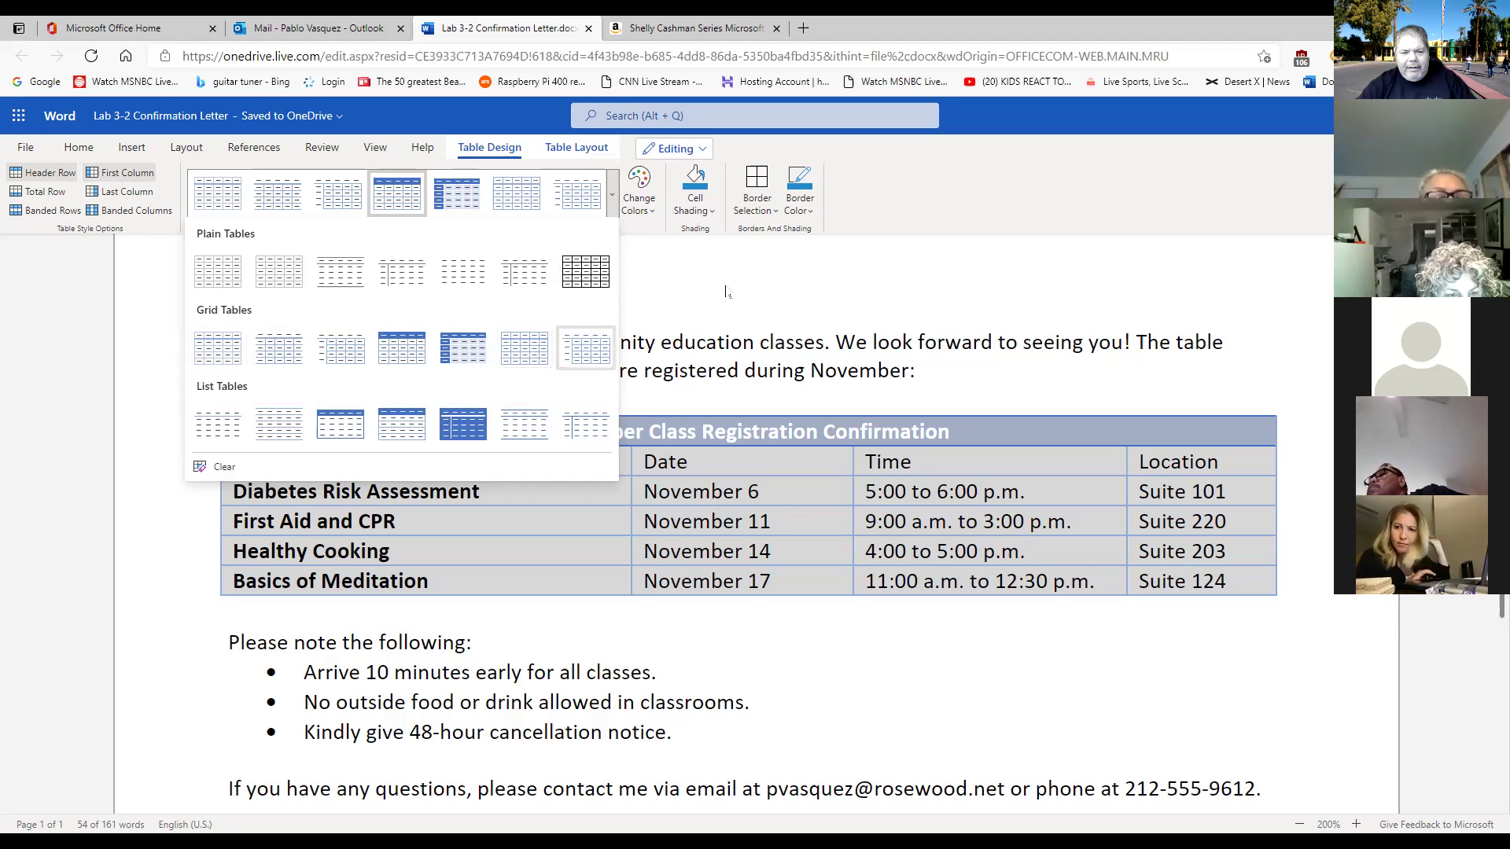
Change the table's color scheme to Green, Accent 6.
click(649, 220)
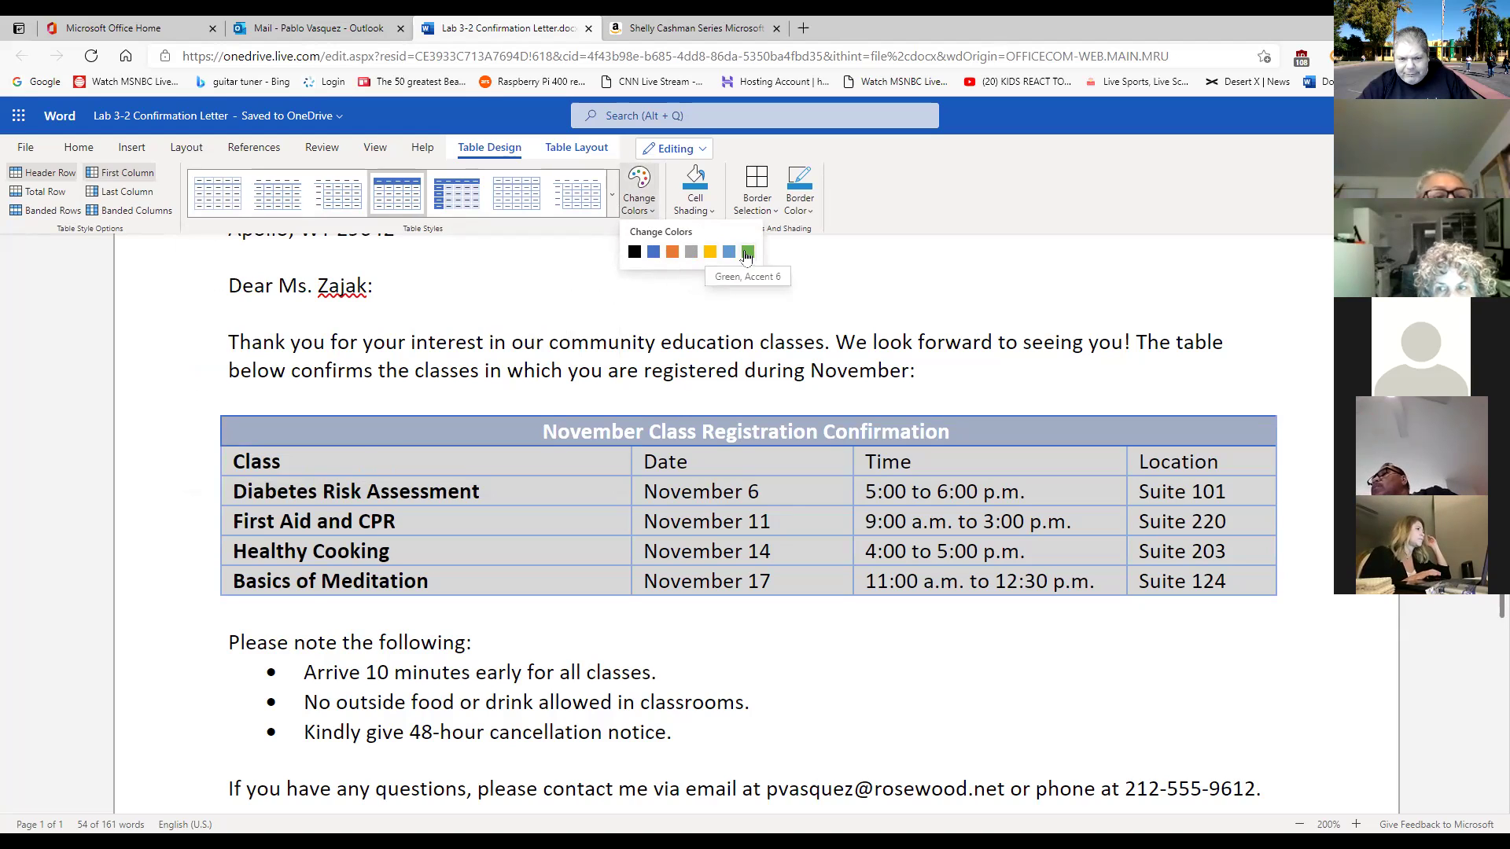
click(747, 252)
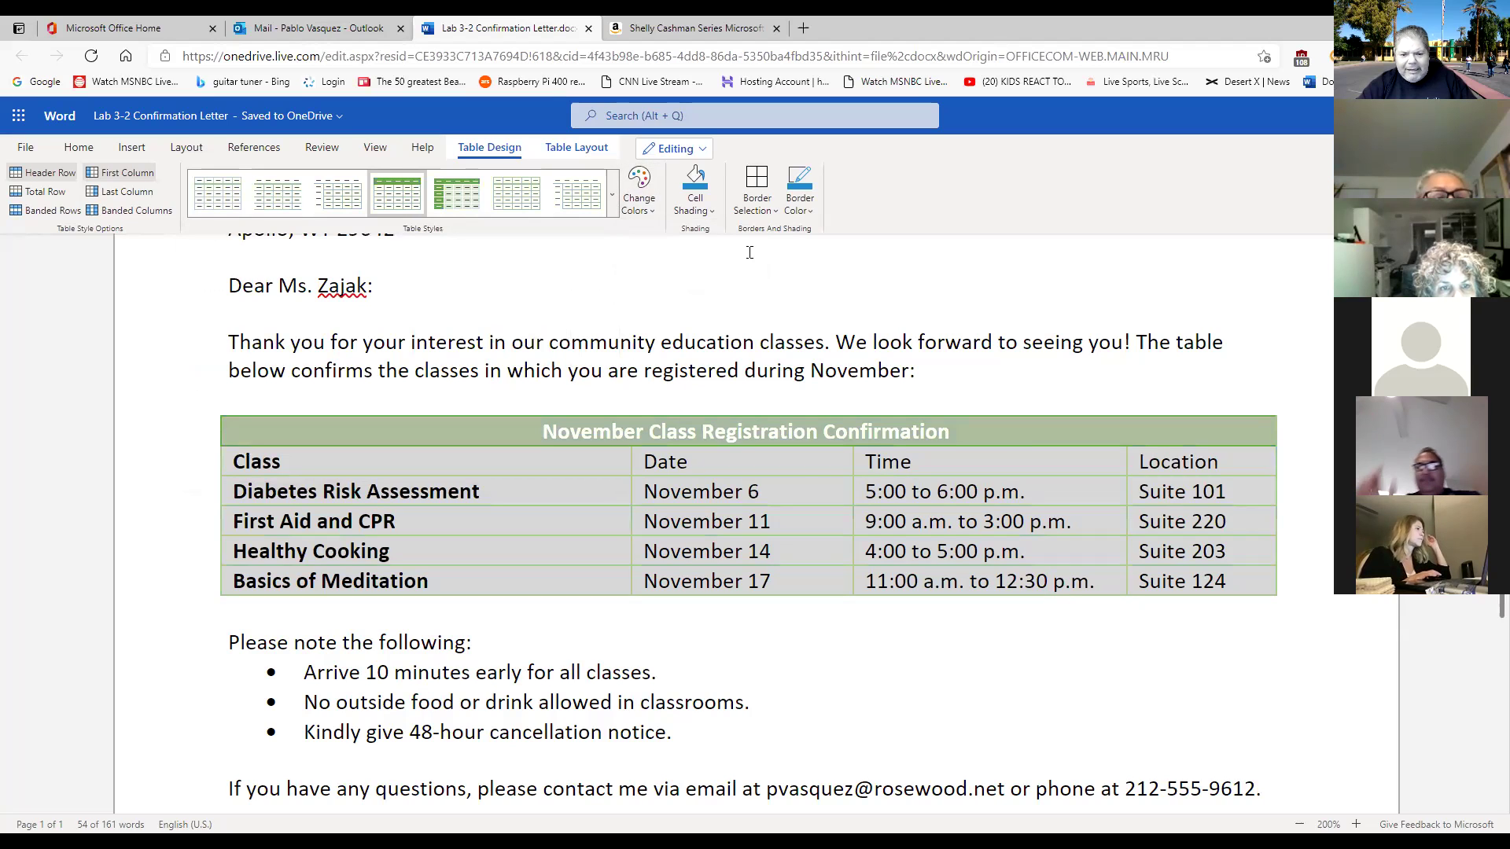
click(982, 641)
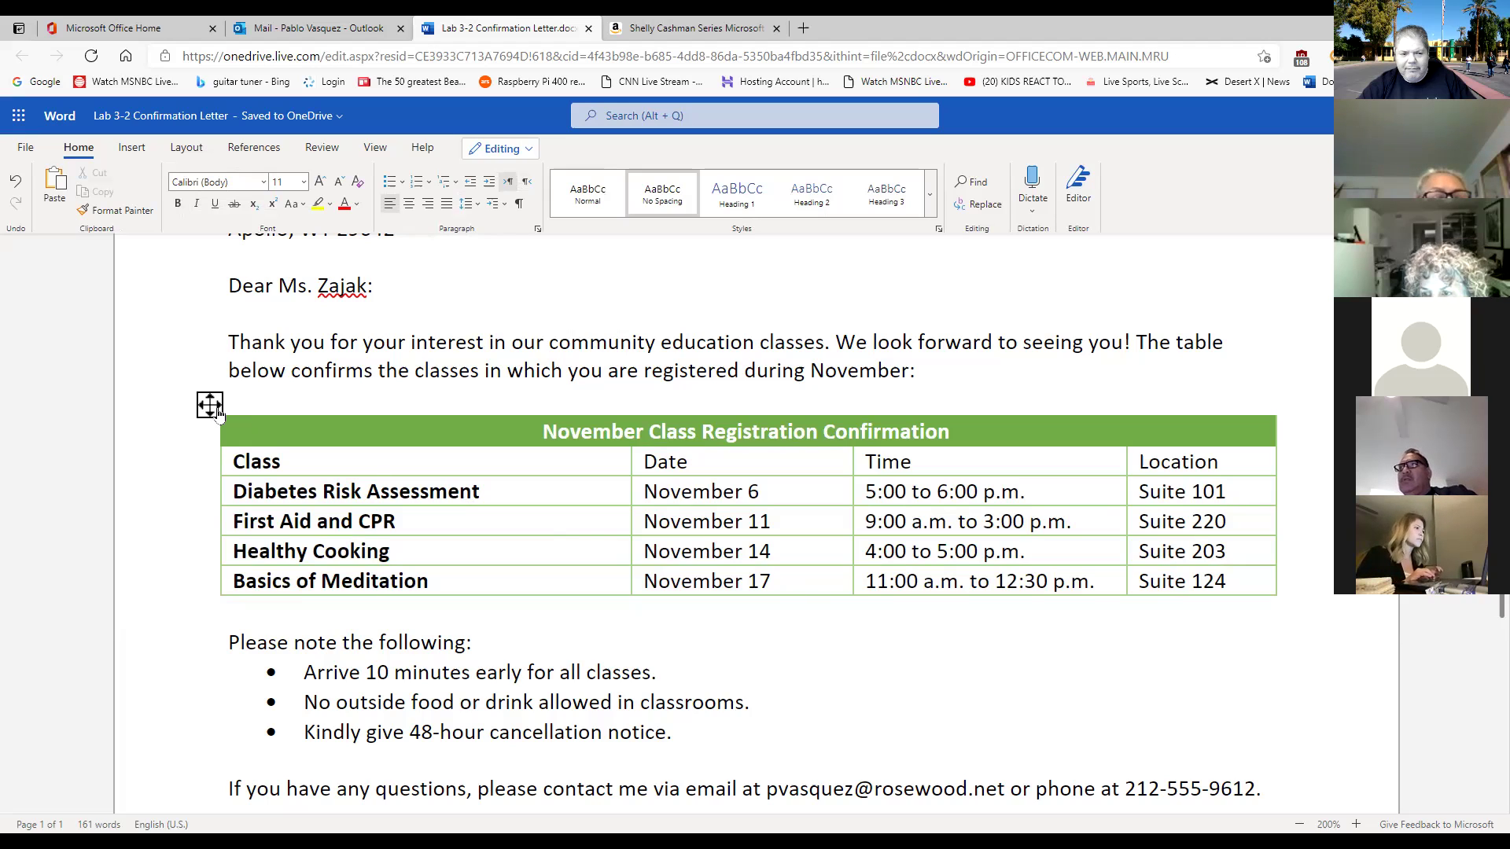
click(210, 407)
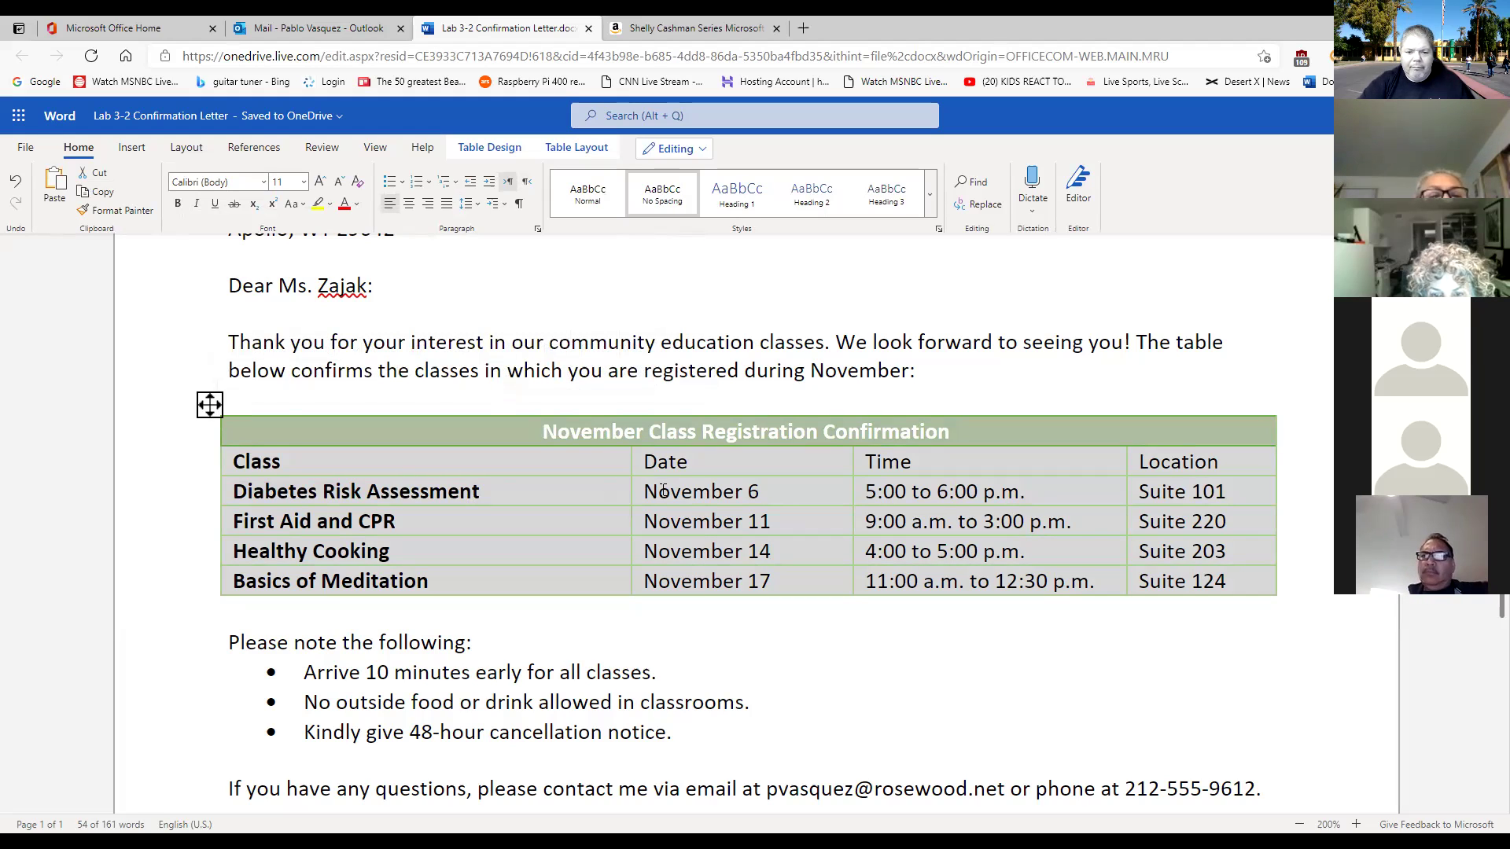
click(833, 623)
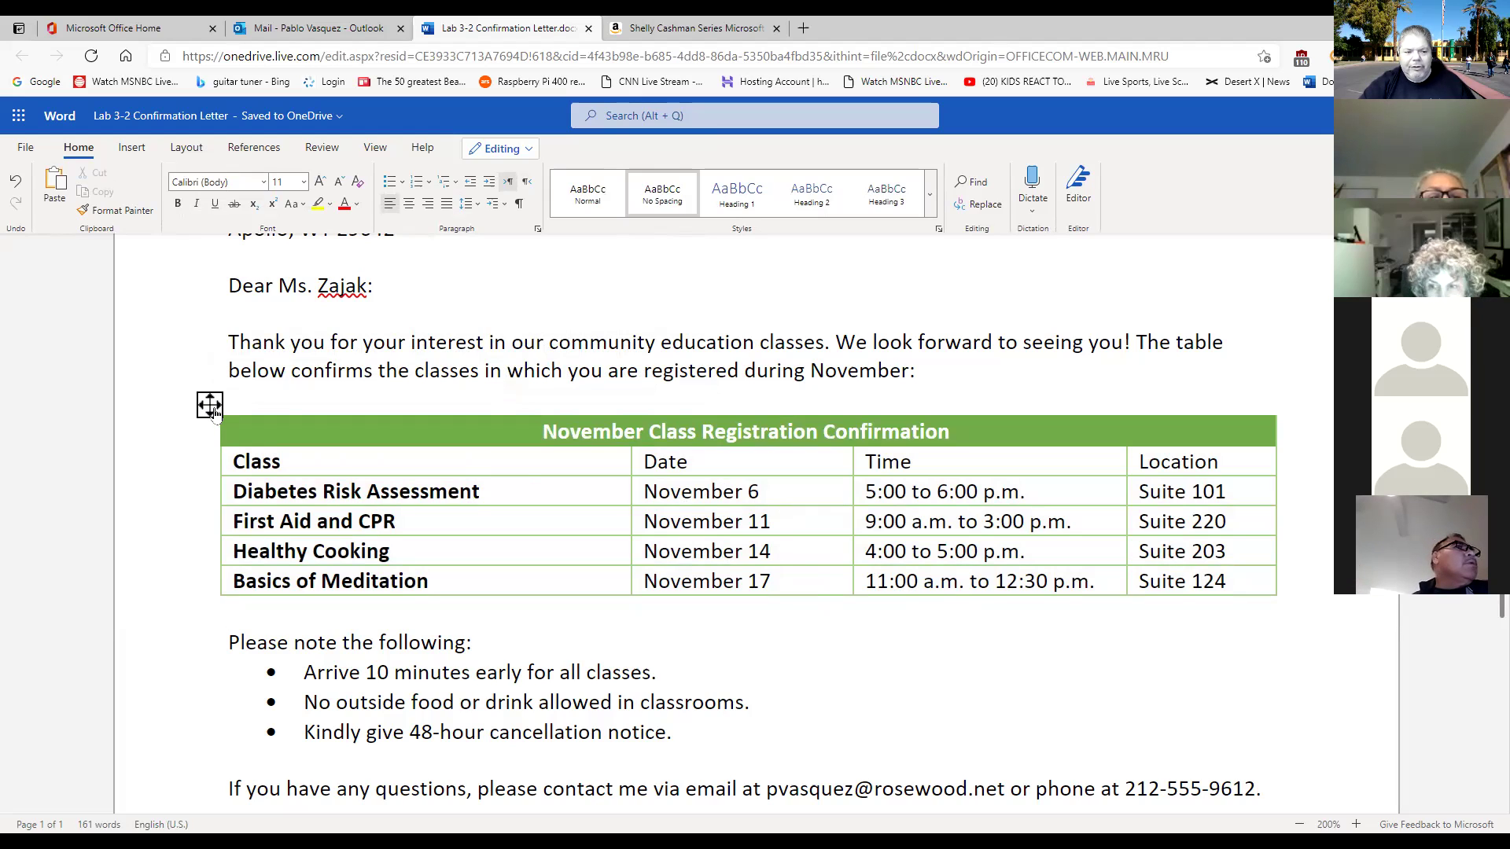
click(210, 406)
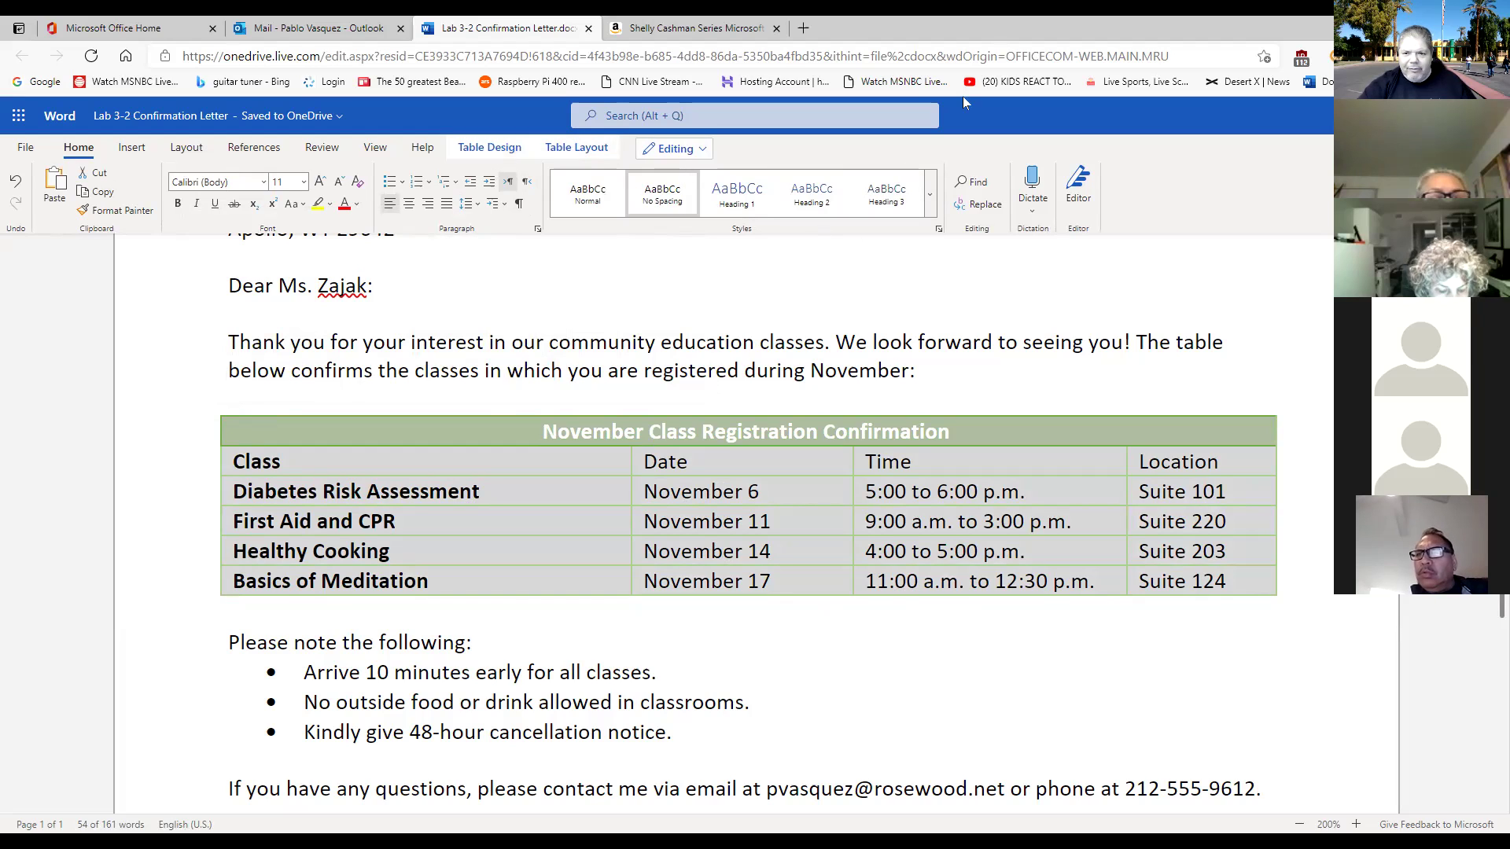
mouse_move(450, 144)
mouse_down()
mouse_move(641, 193)
mouse_move(681, 135)
mouse_up()
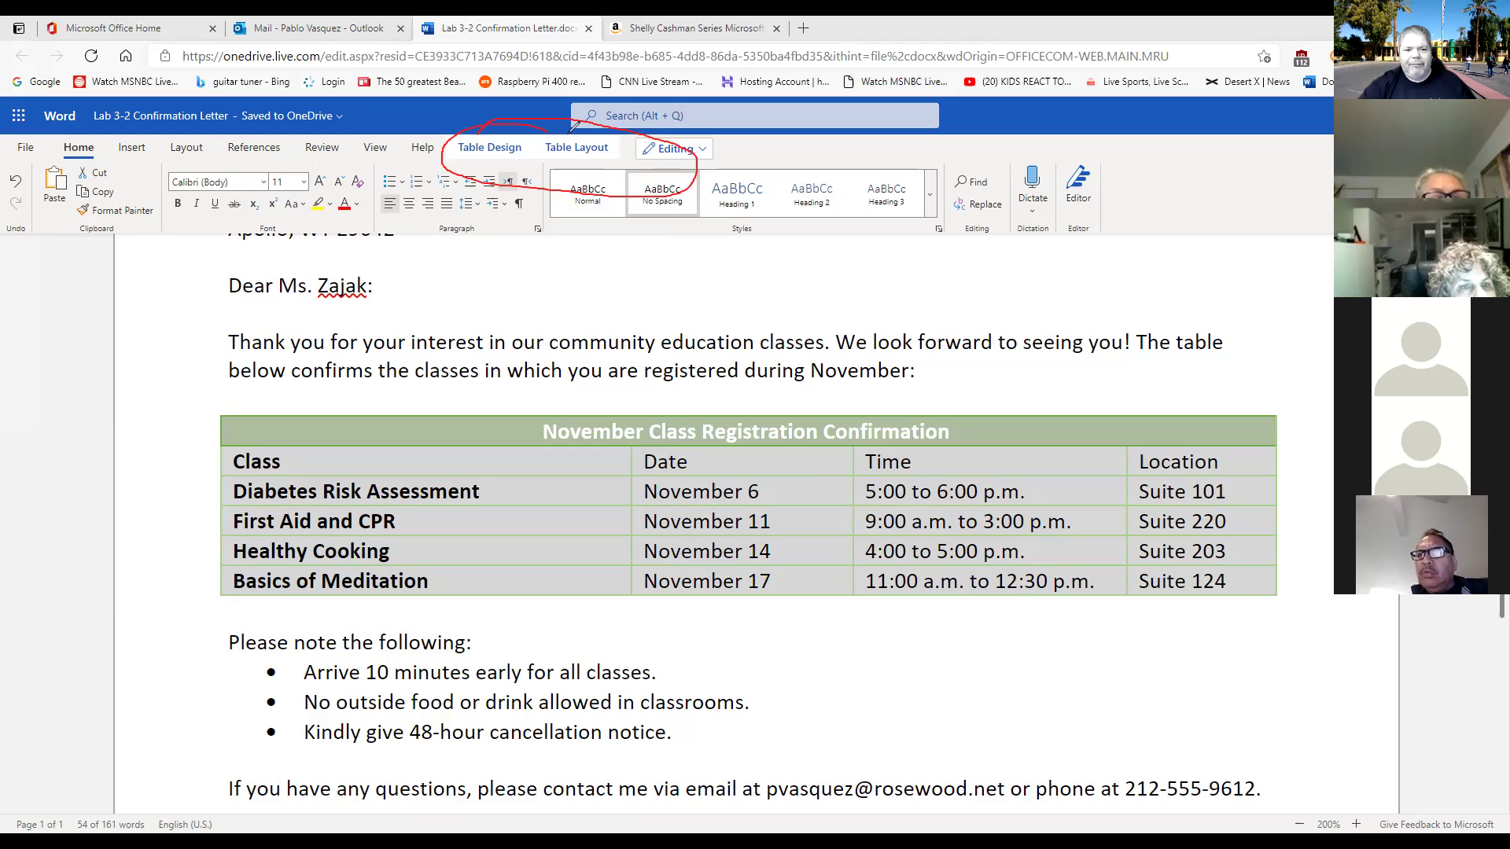
click(883, 690)
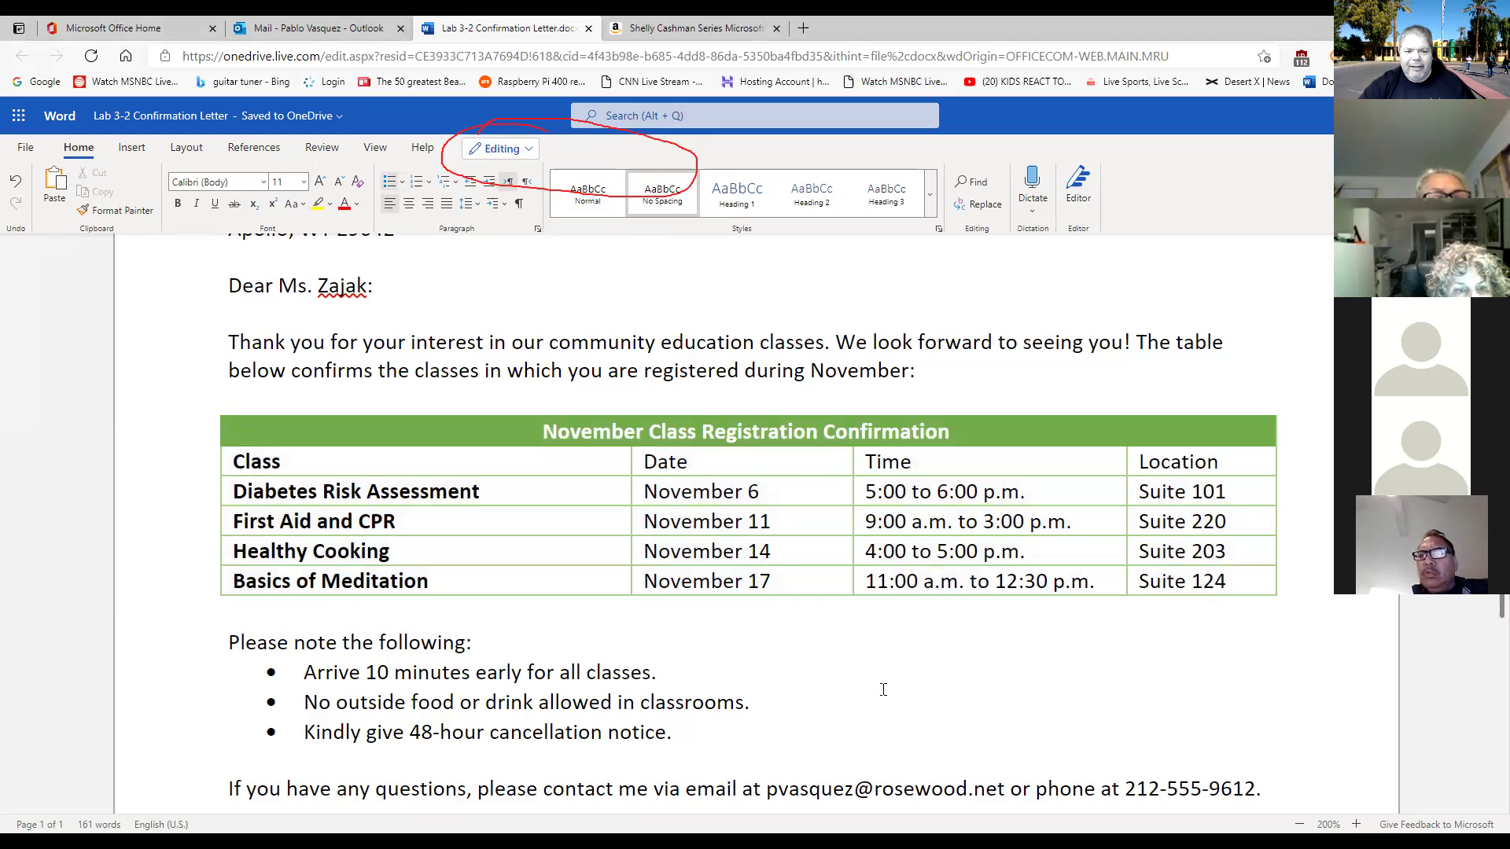
click(202, 406)
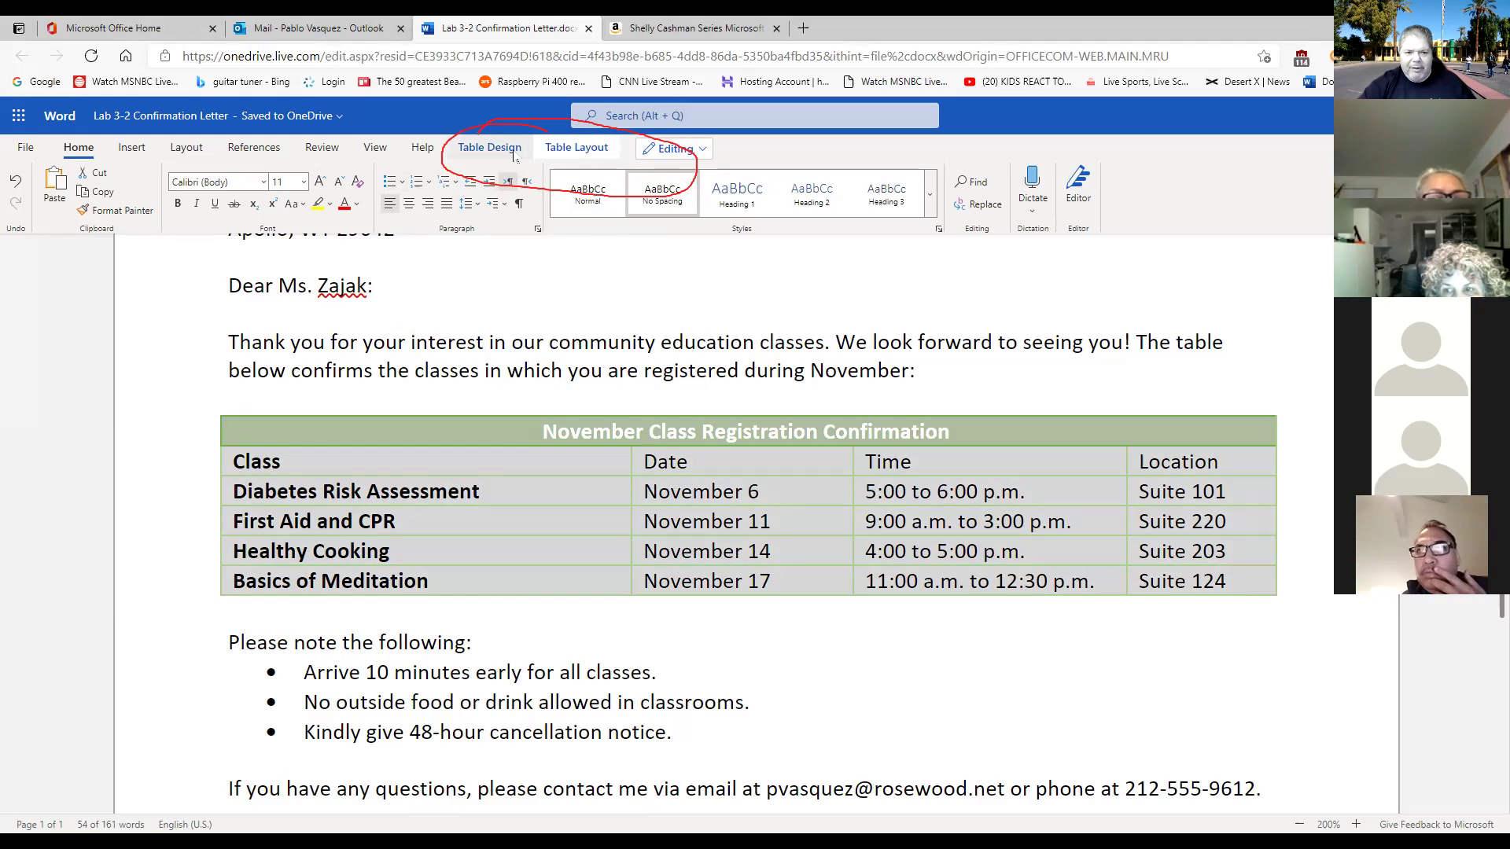
Switch the table's color scheme to Blue, Accent 5 via Table Design's Change Colors.
click(514, 156)
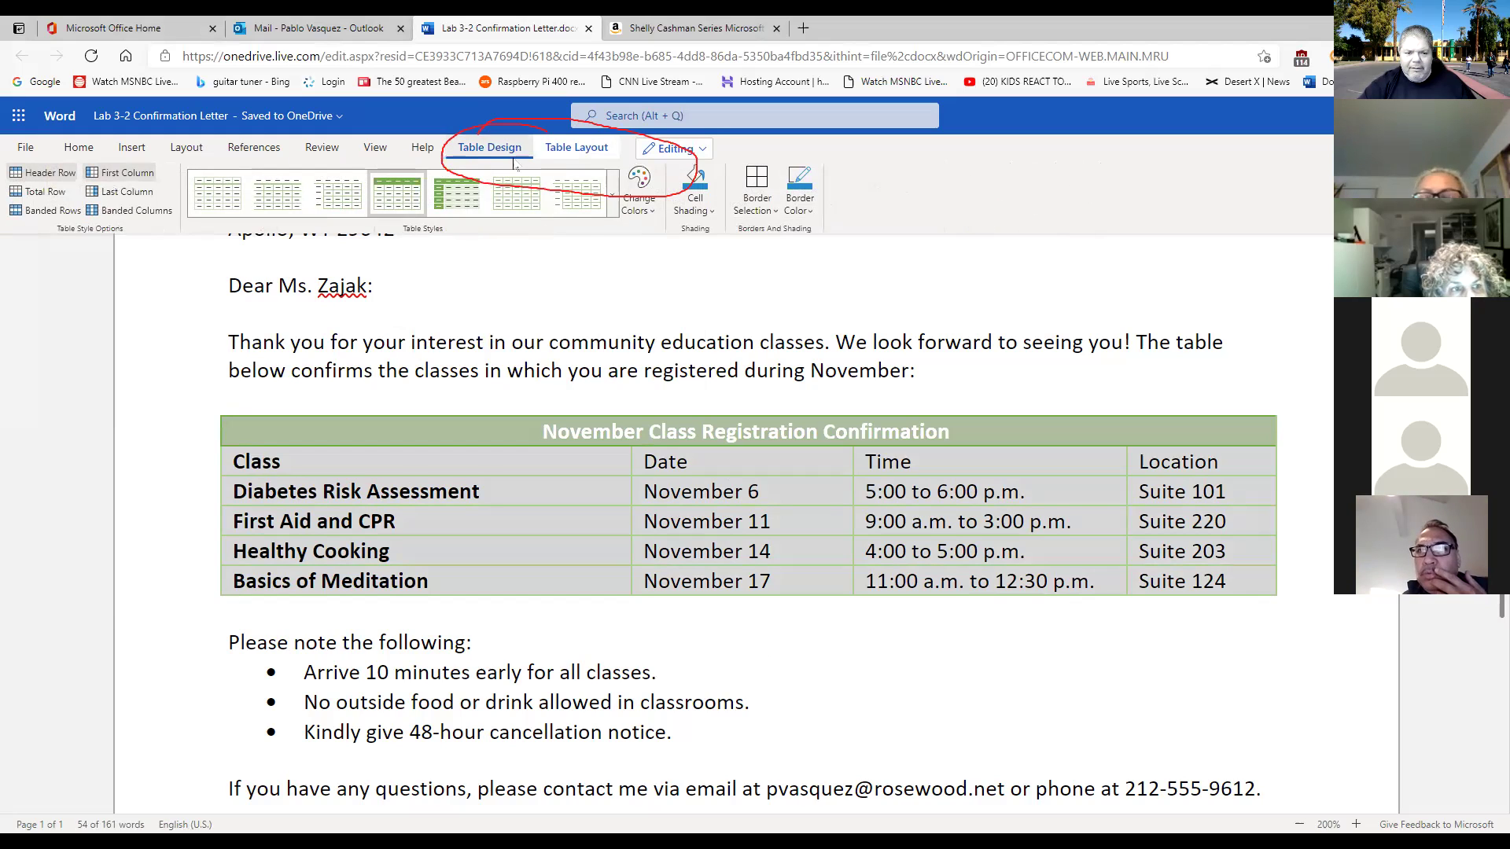
click(612, 194)
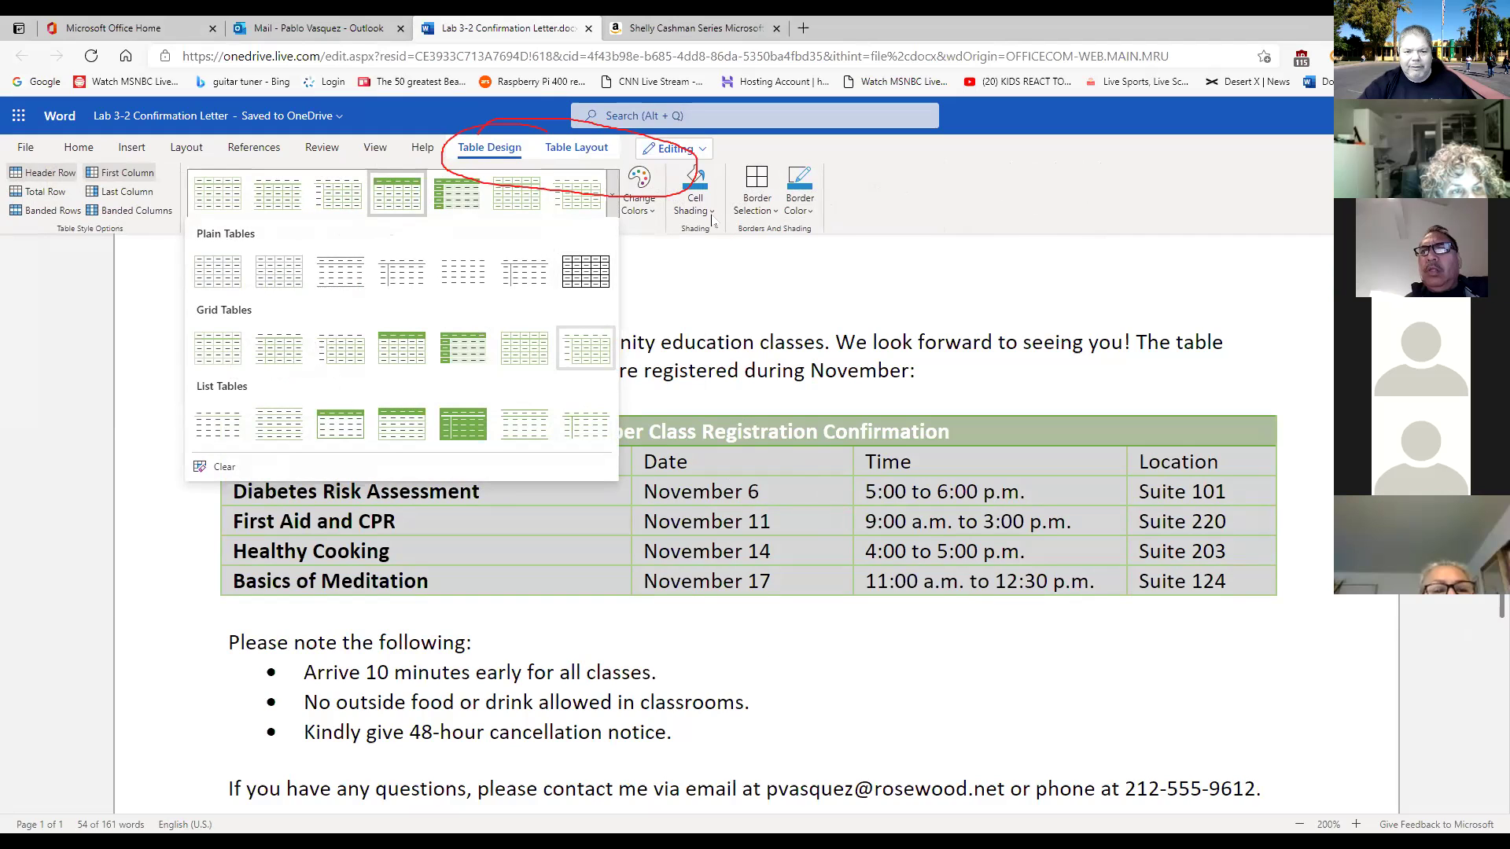
click(654, 214)
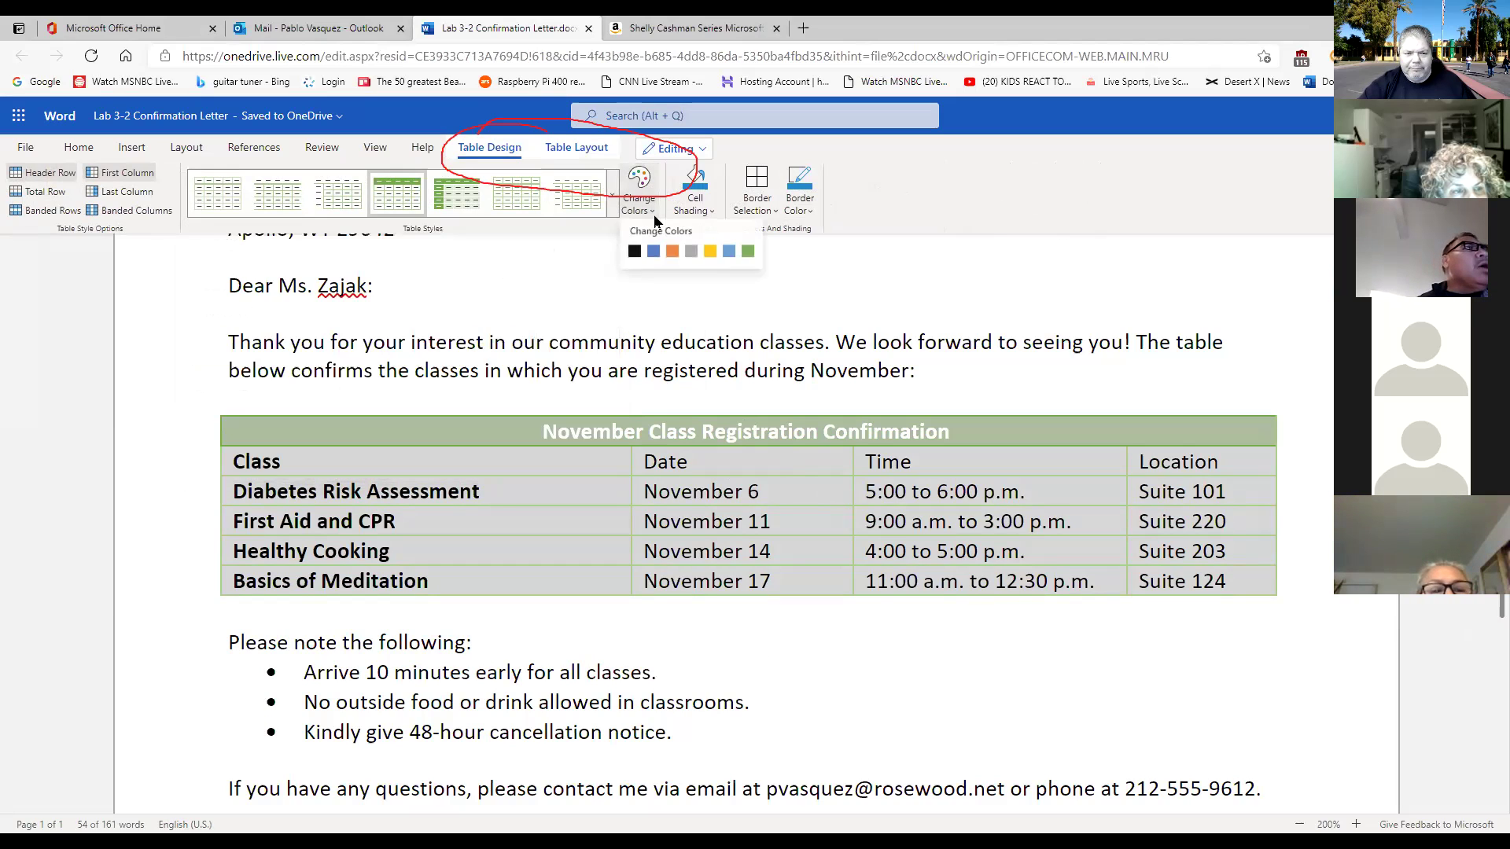
click(728, 251)
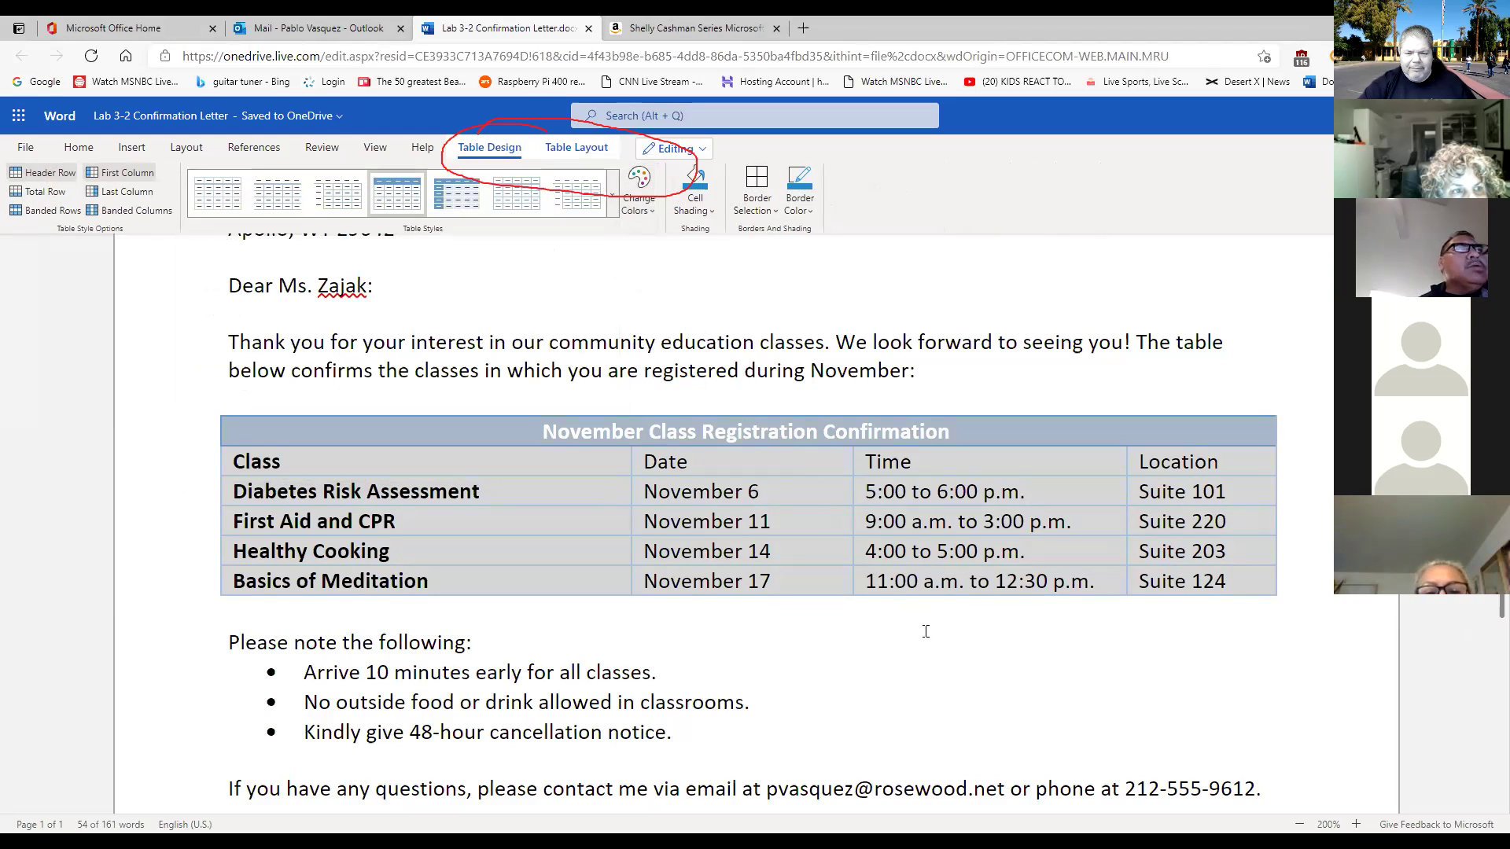
click(924, 629)
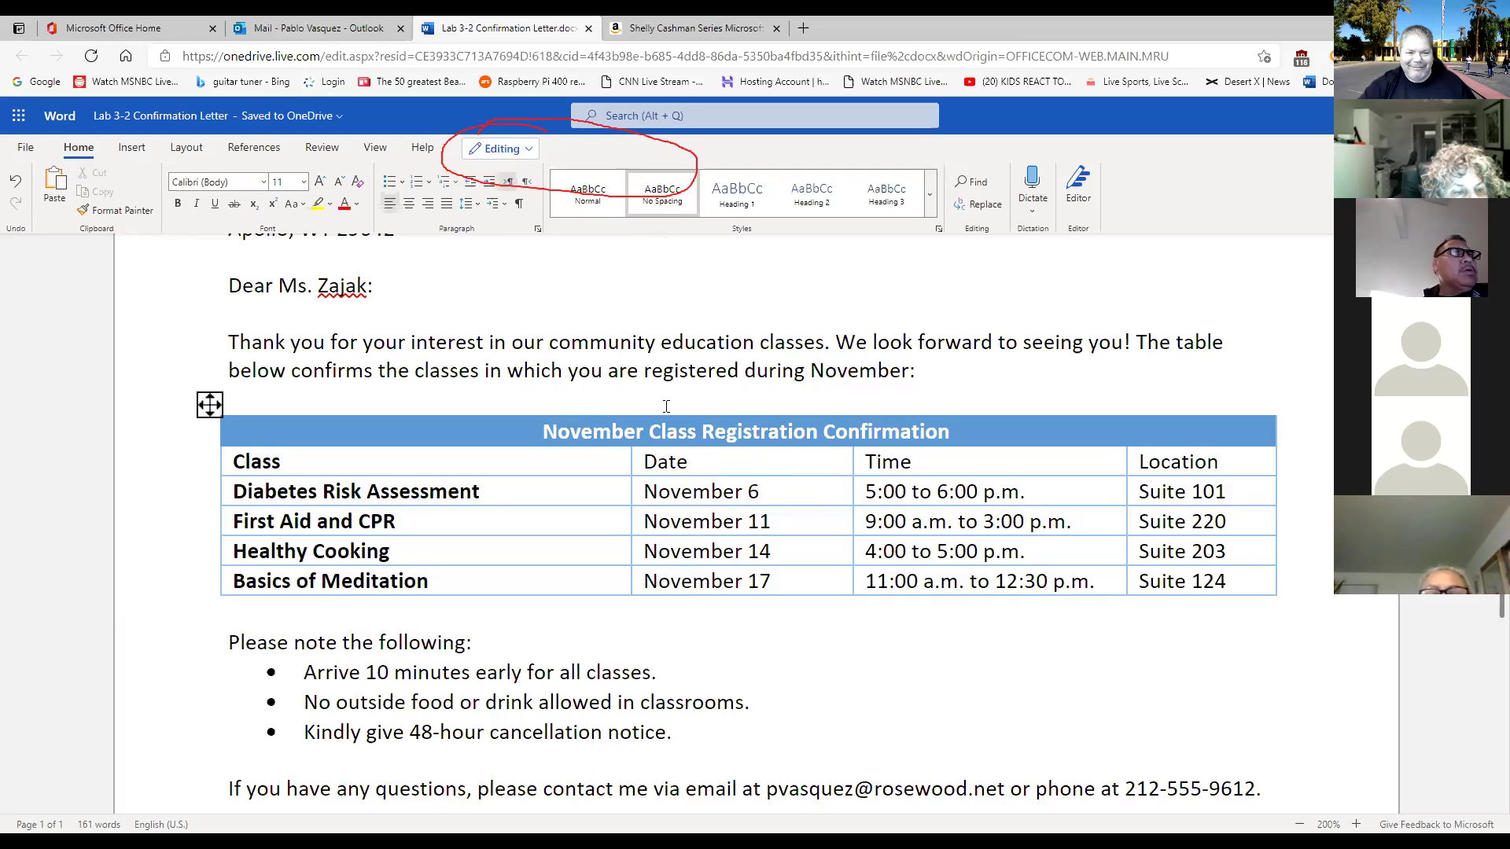
click(617, 438)
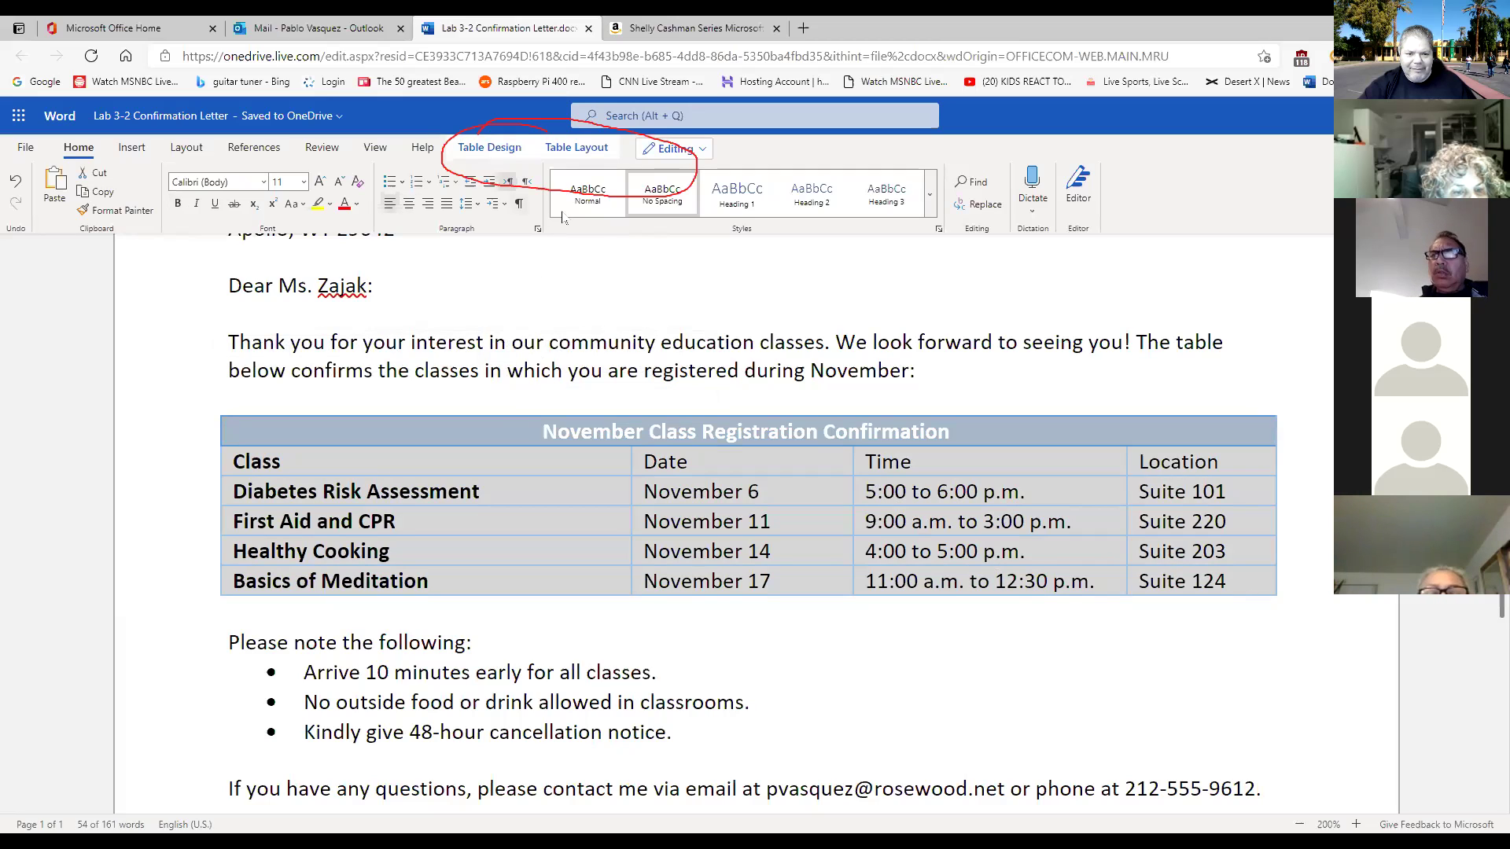
click(490, 149)
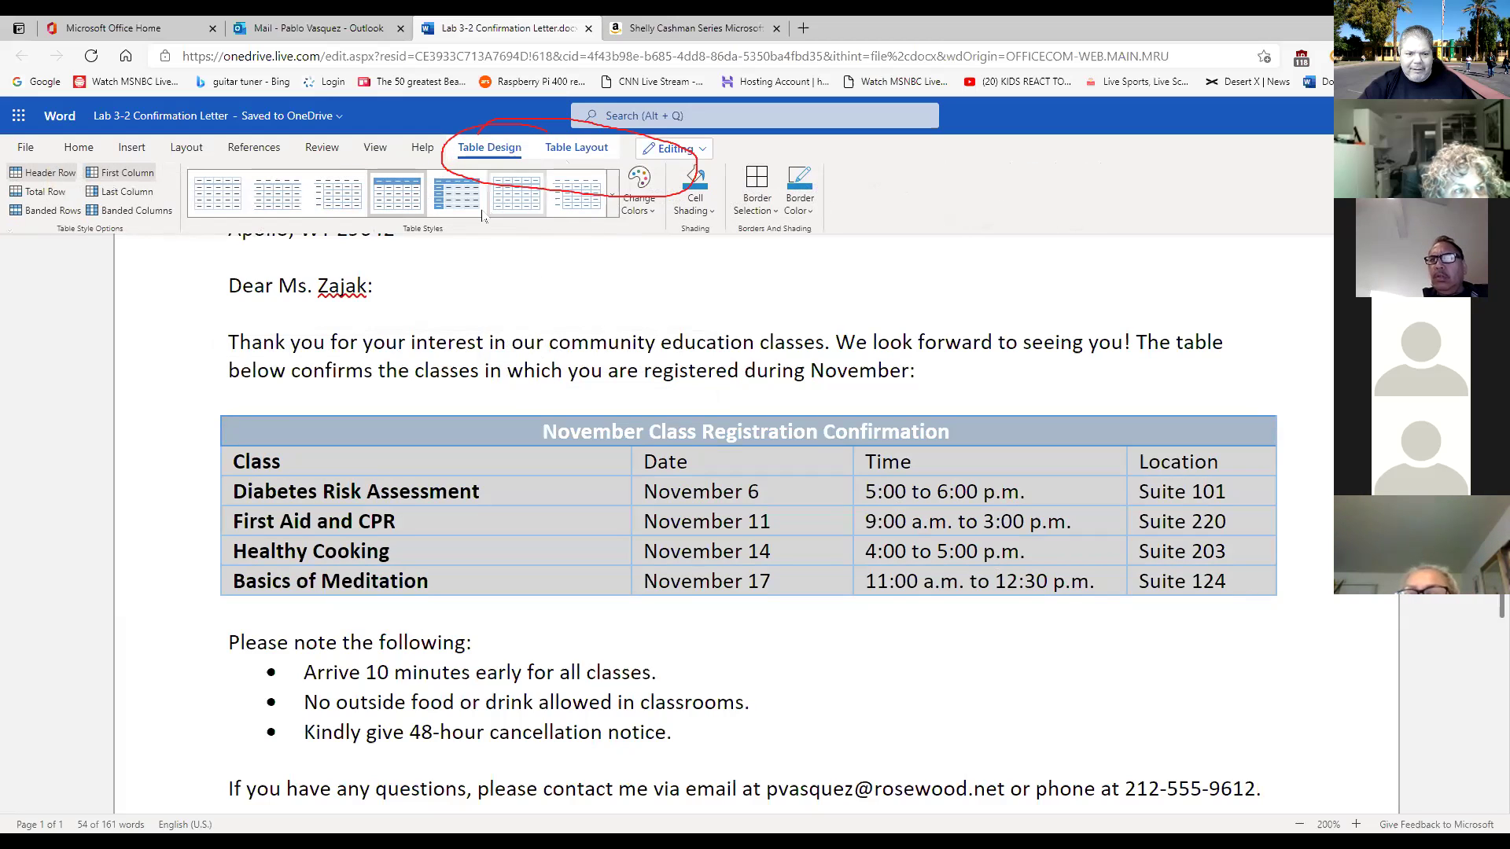
click(639, 192)
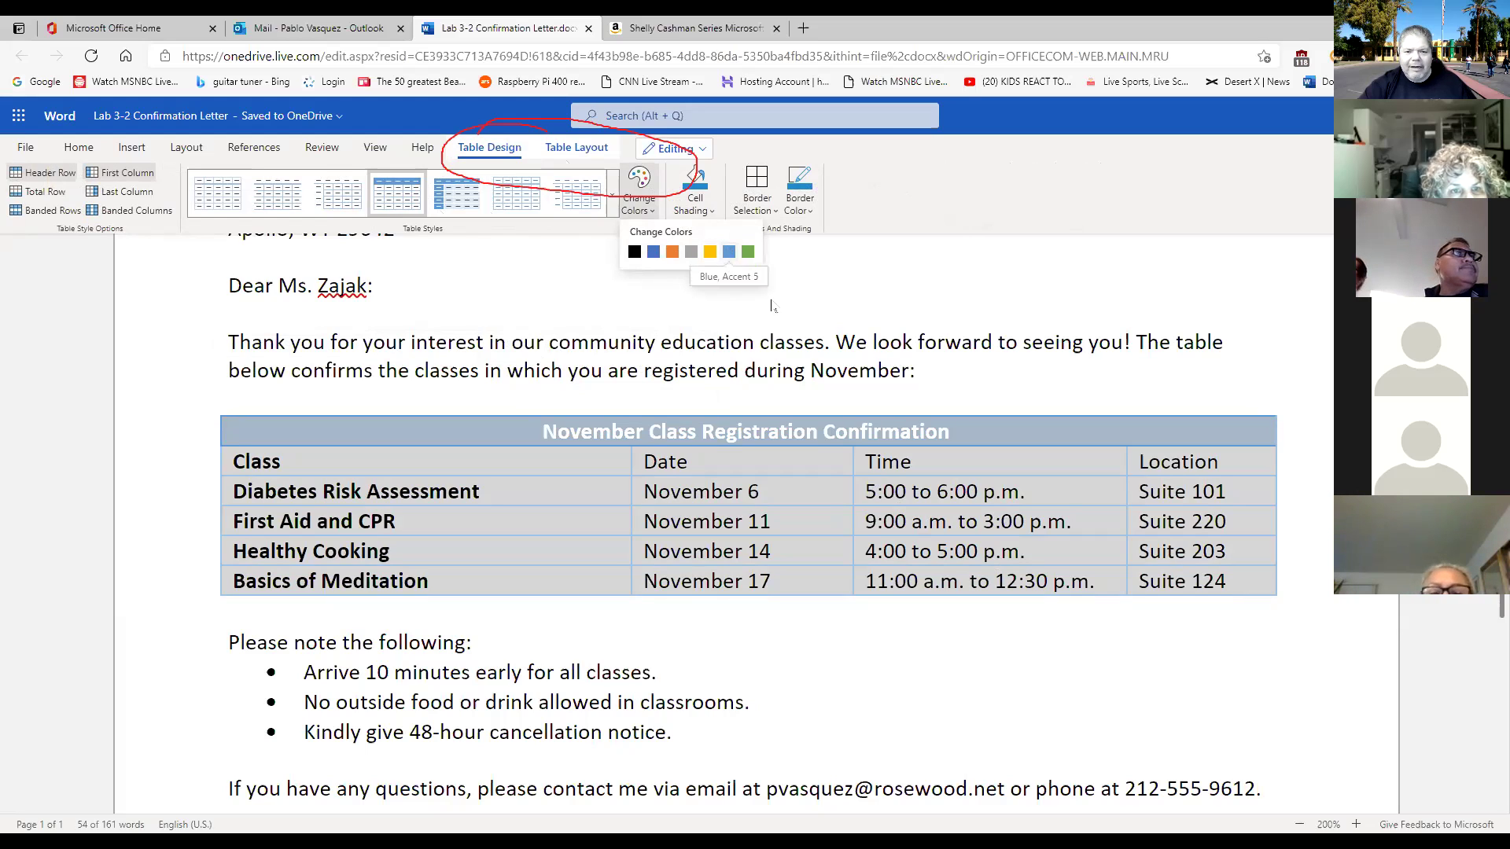
click(920, 463)
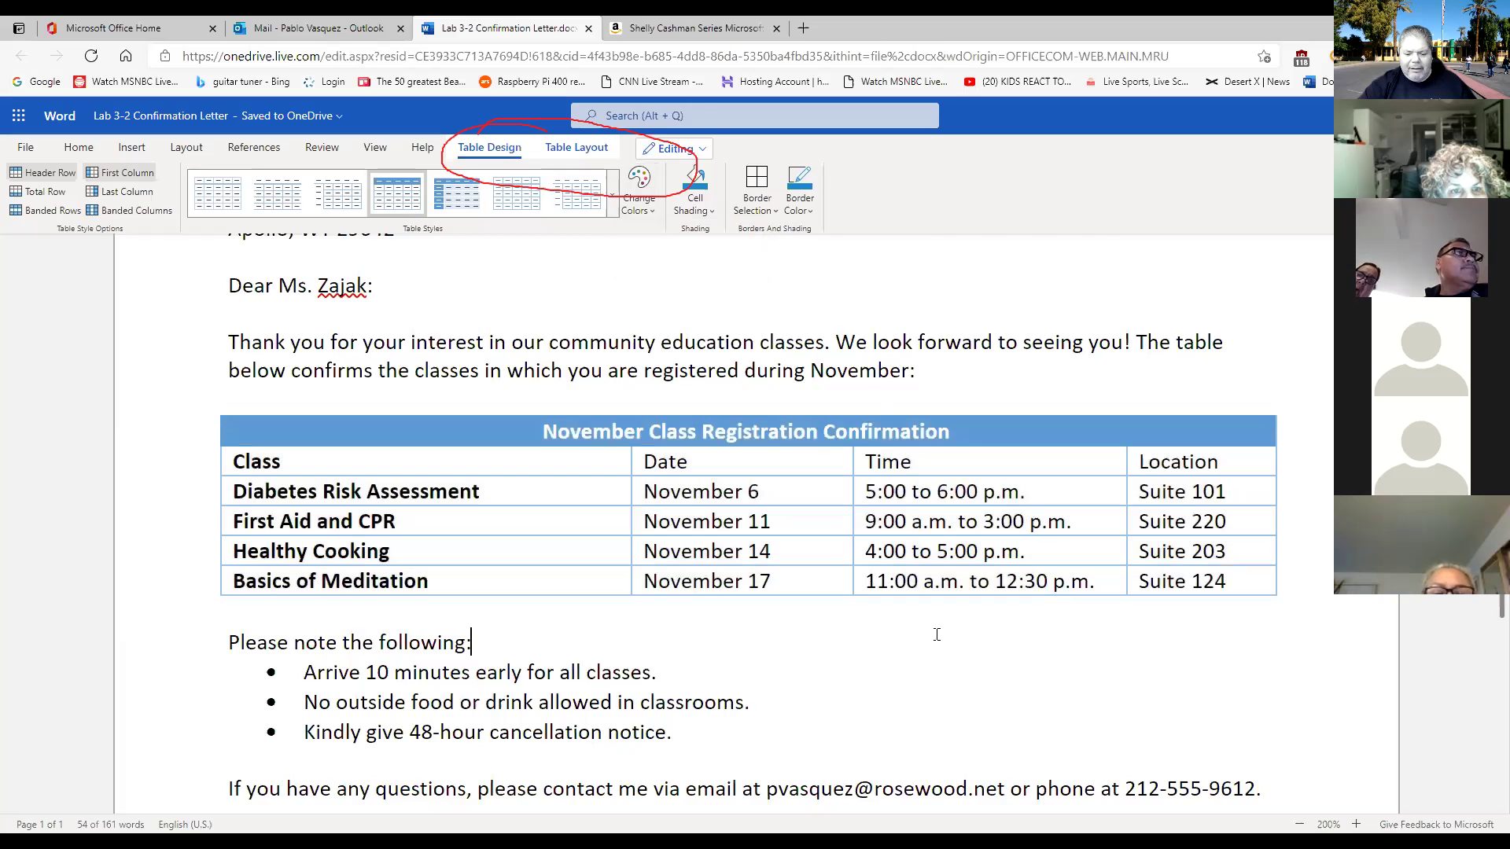
click(936, 635)
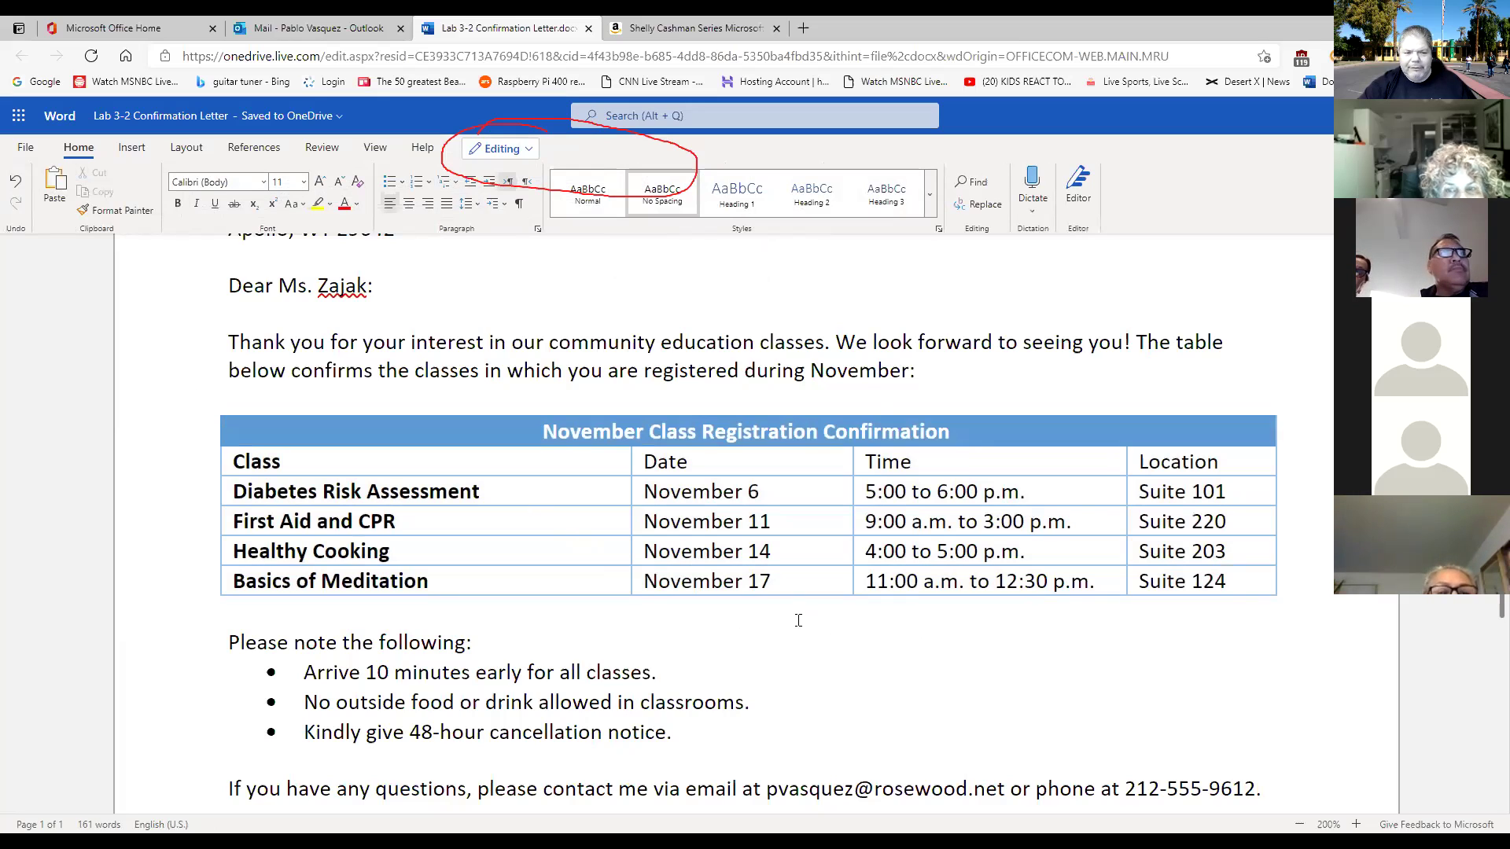
click(209, 405)
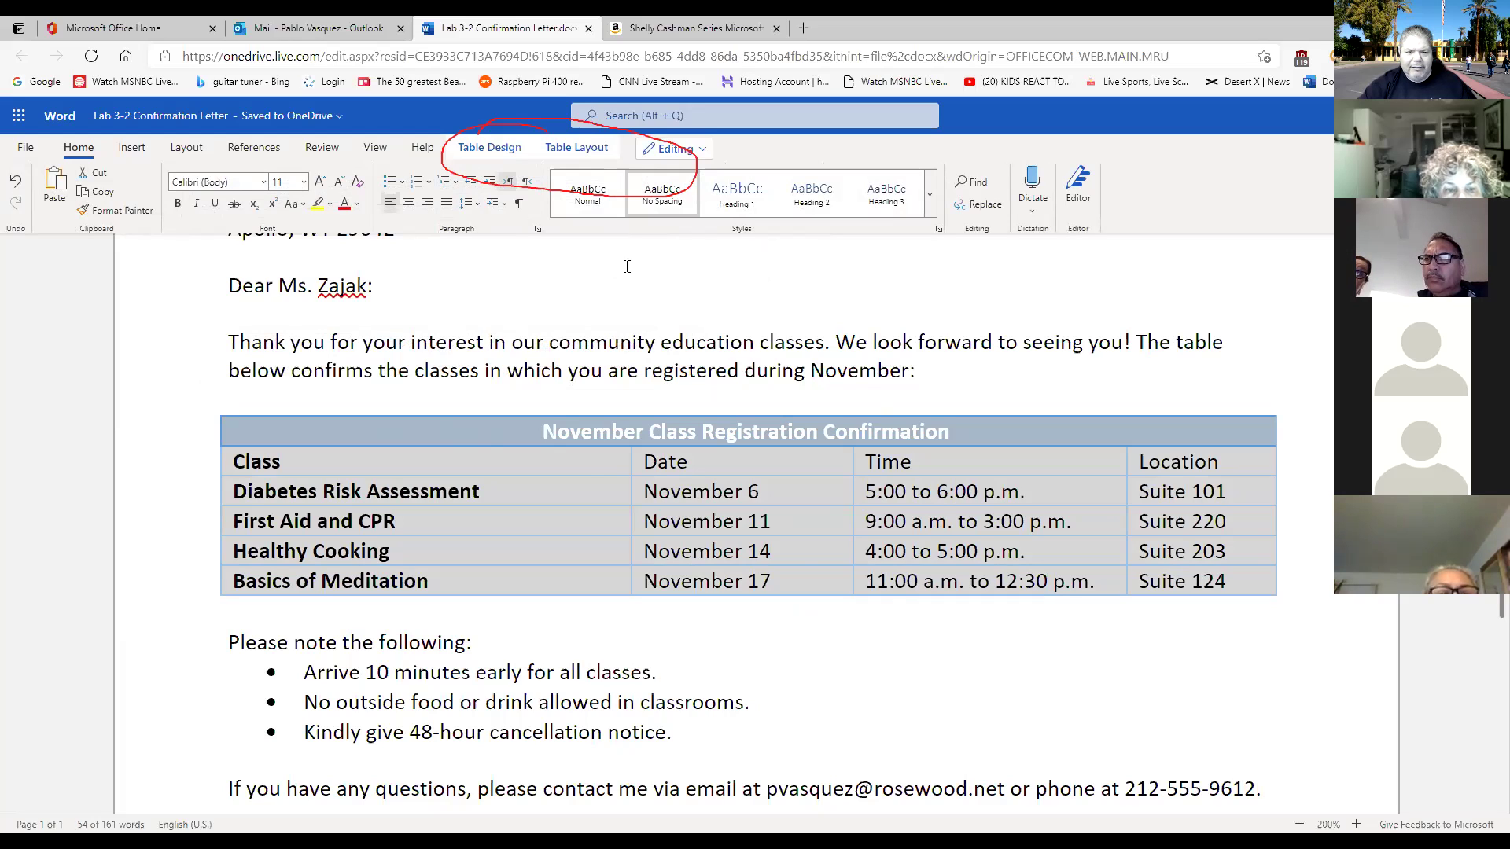
click(947, 644)
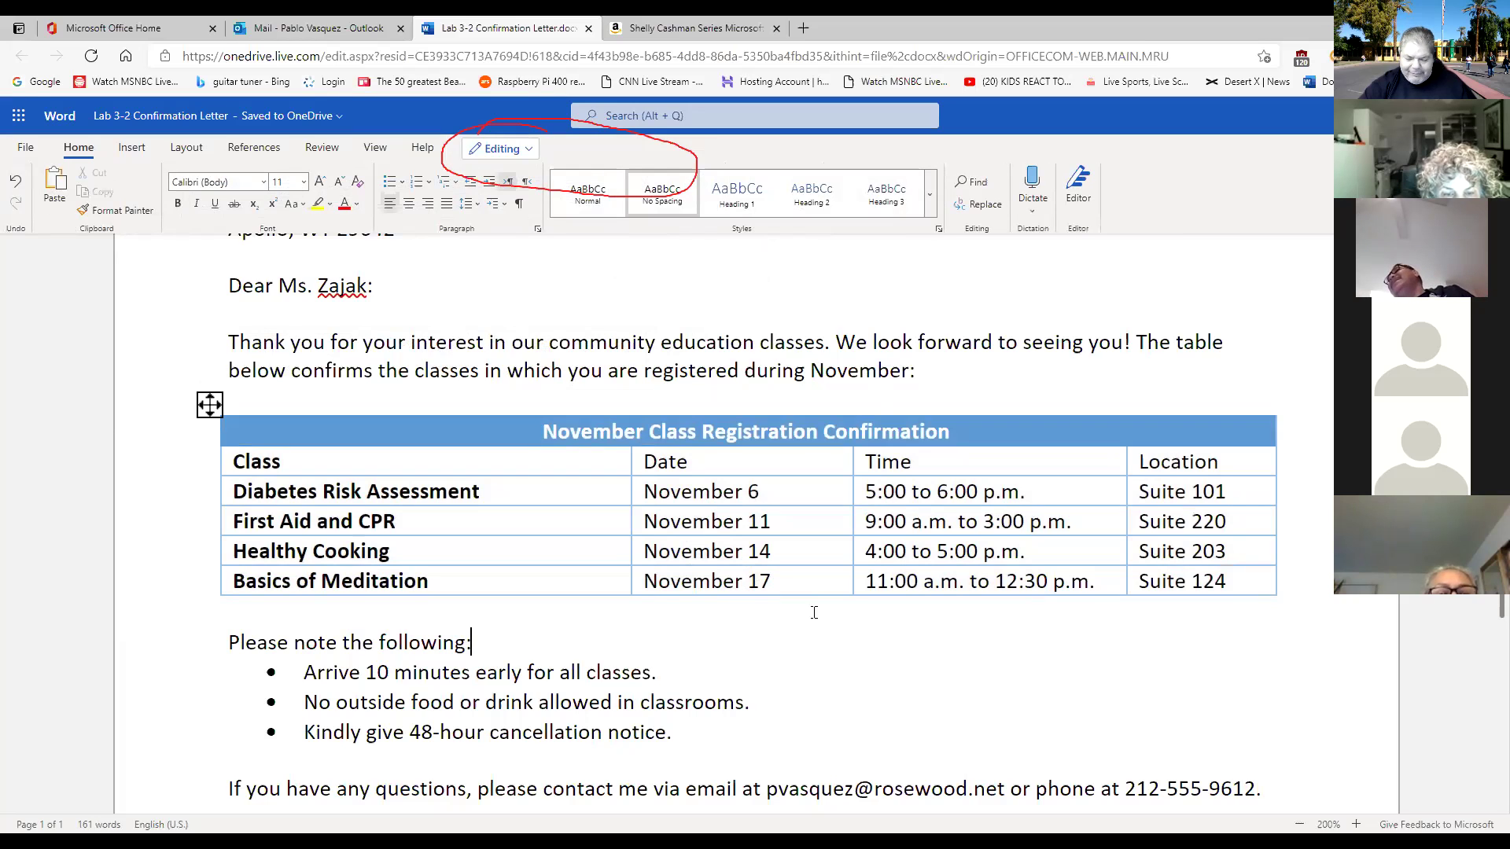
scroll(795, 603, up, 6)
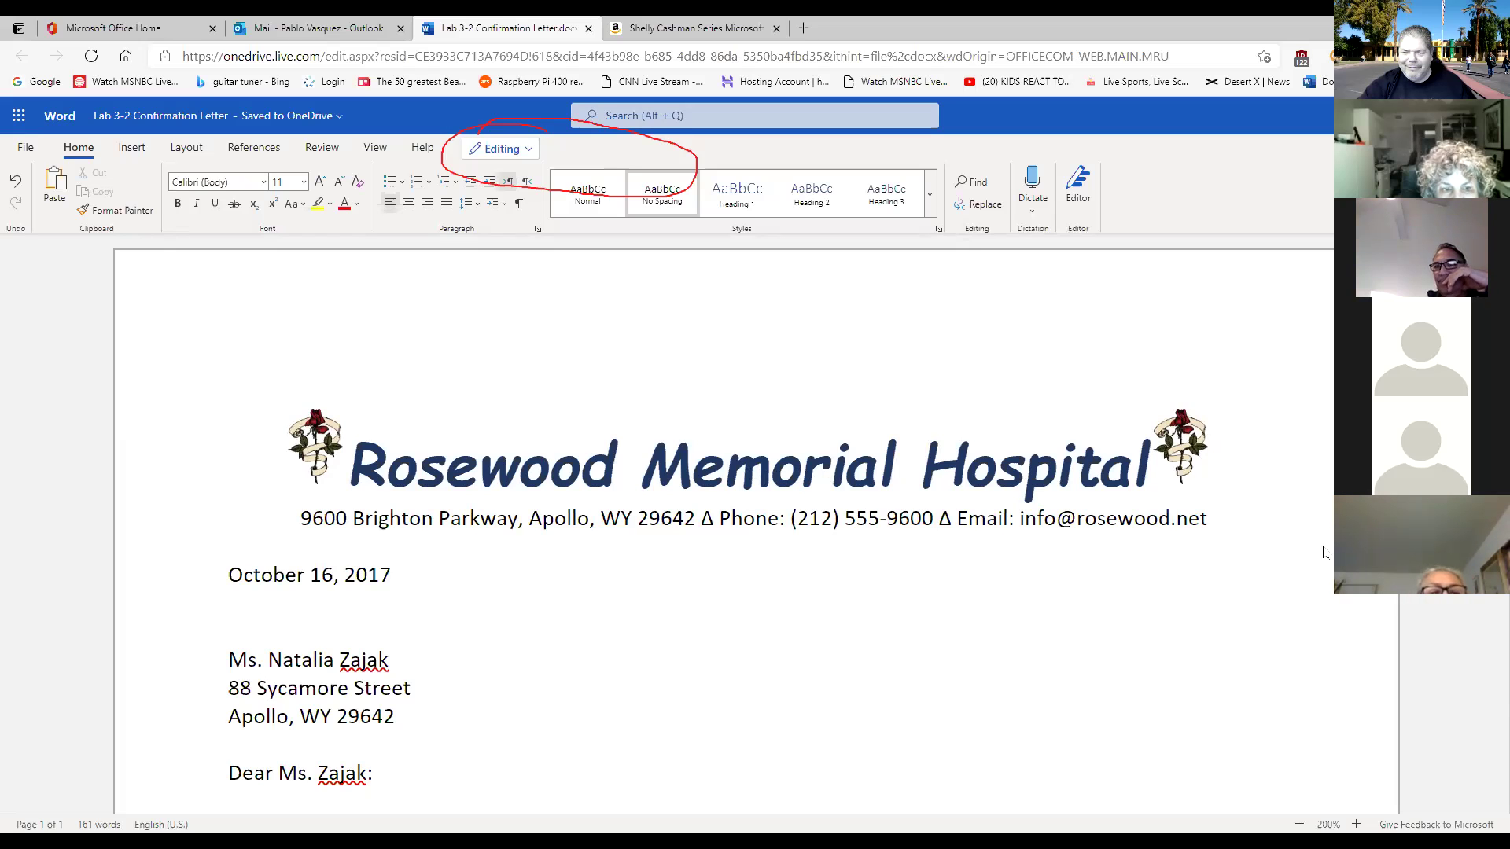
scroll(993, 603, down, 2)
scroll(993, 603, down, 3)
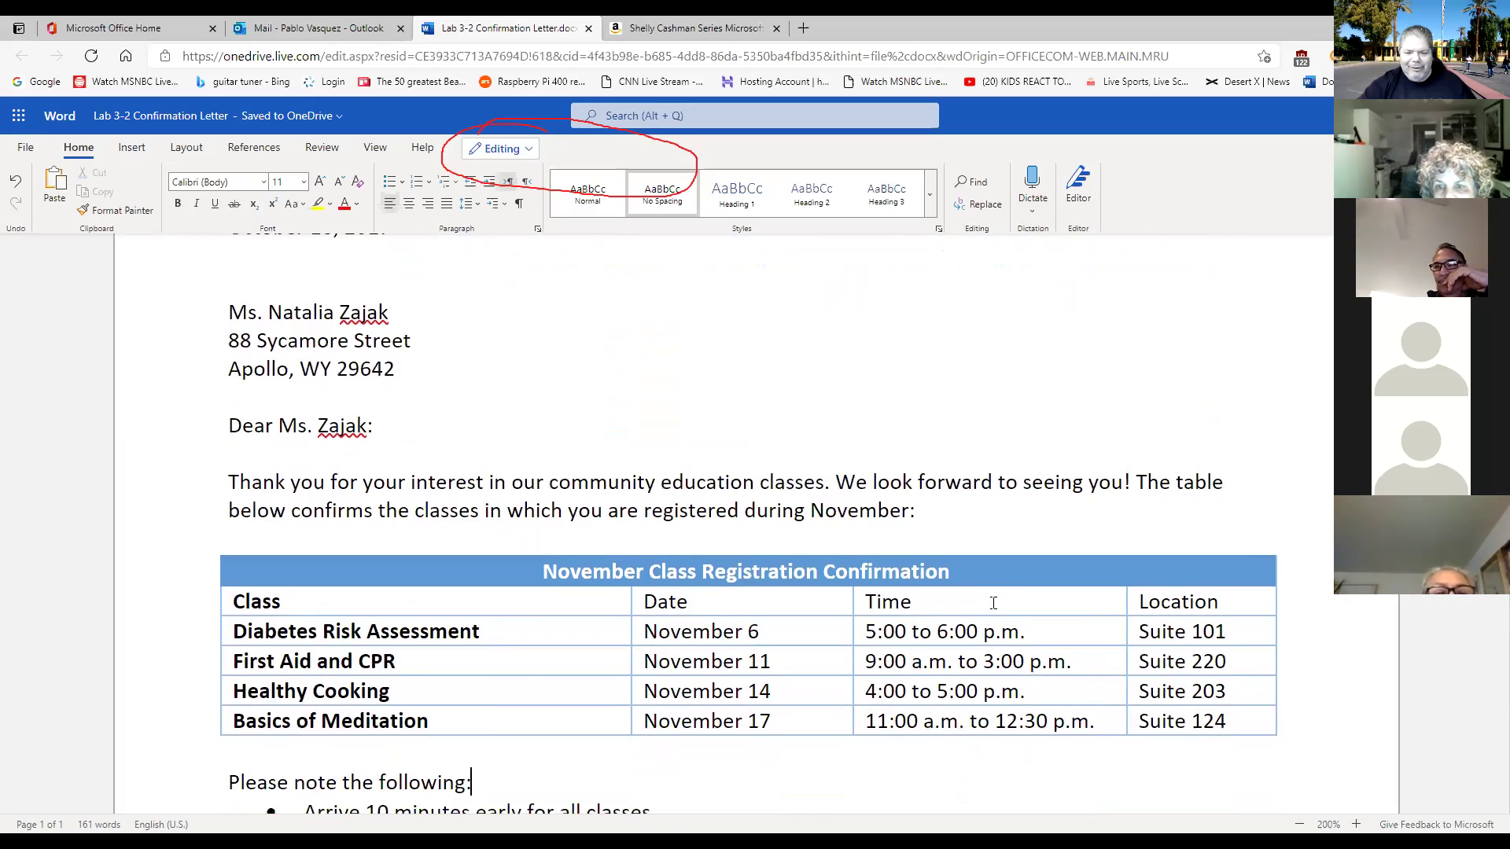
scroll(798, 521, up, 5)
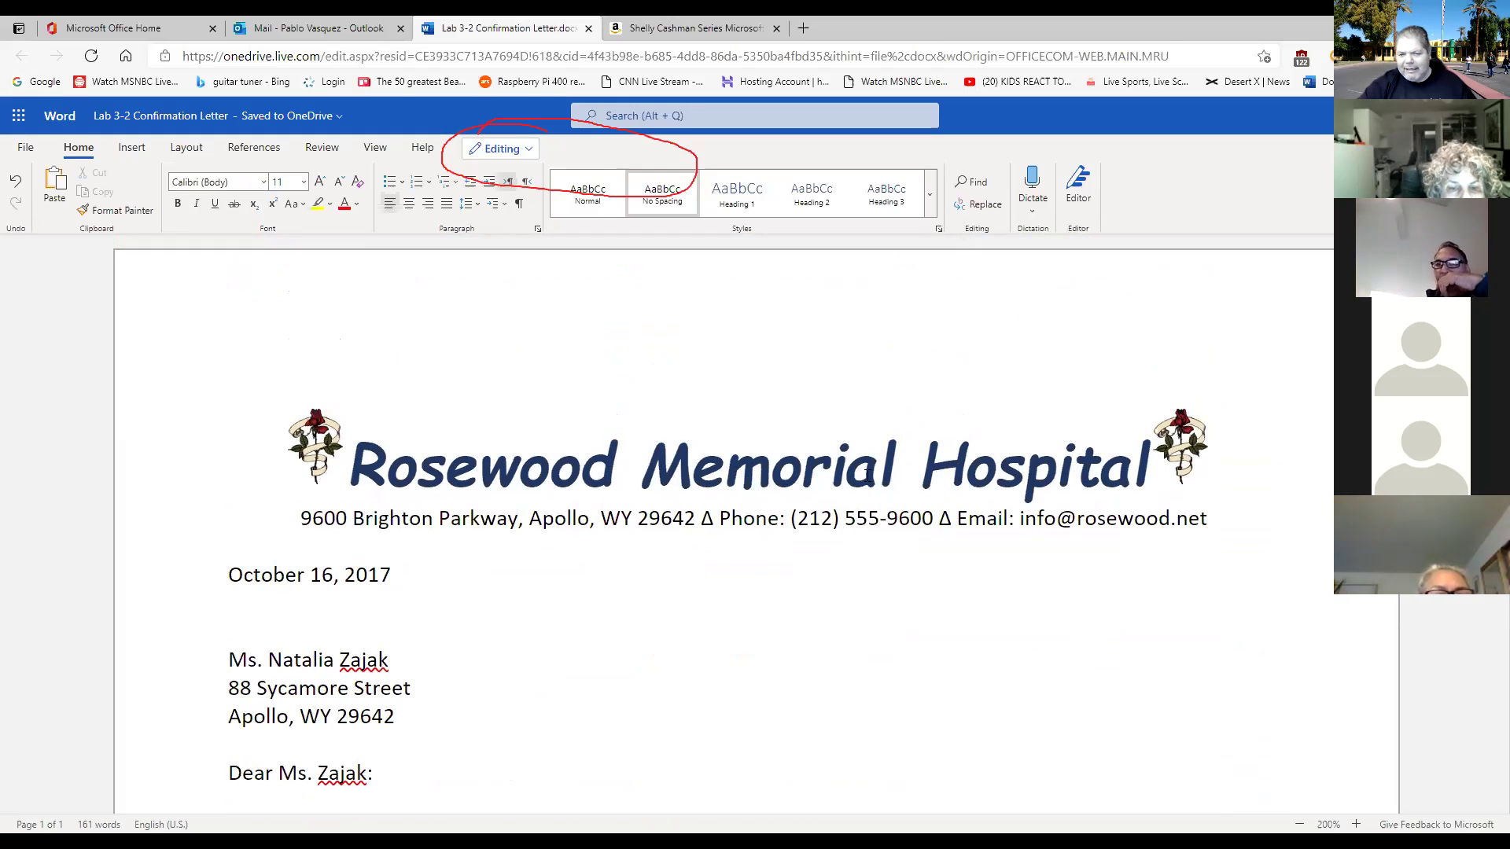
scroll(866, 472, down, 5)
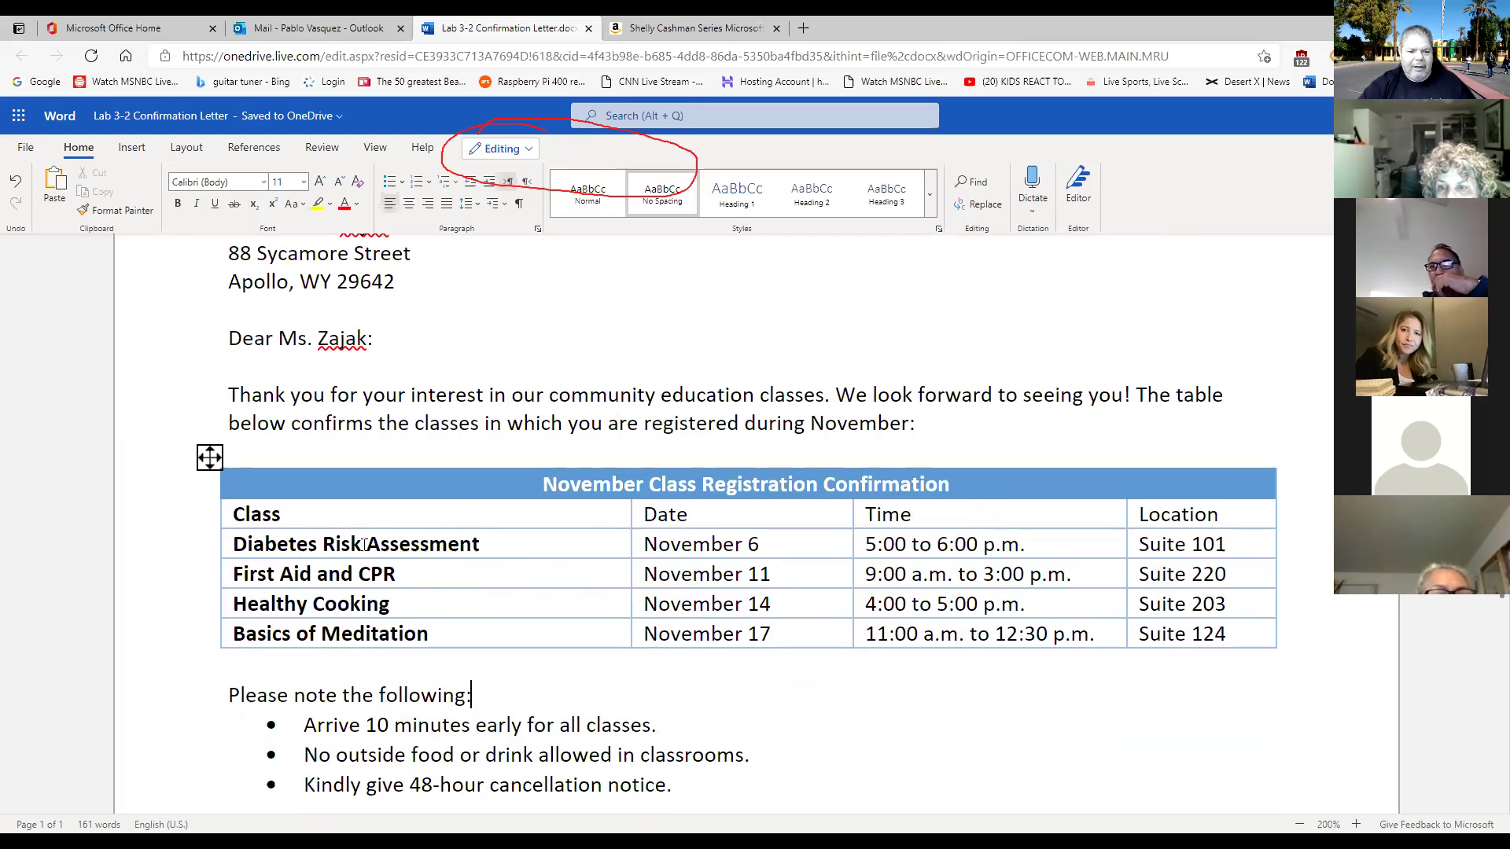
Try narrowing the table from its right edge, undo it, and reselect the table for Table Layout.
click(209, 456)
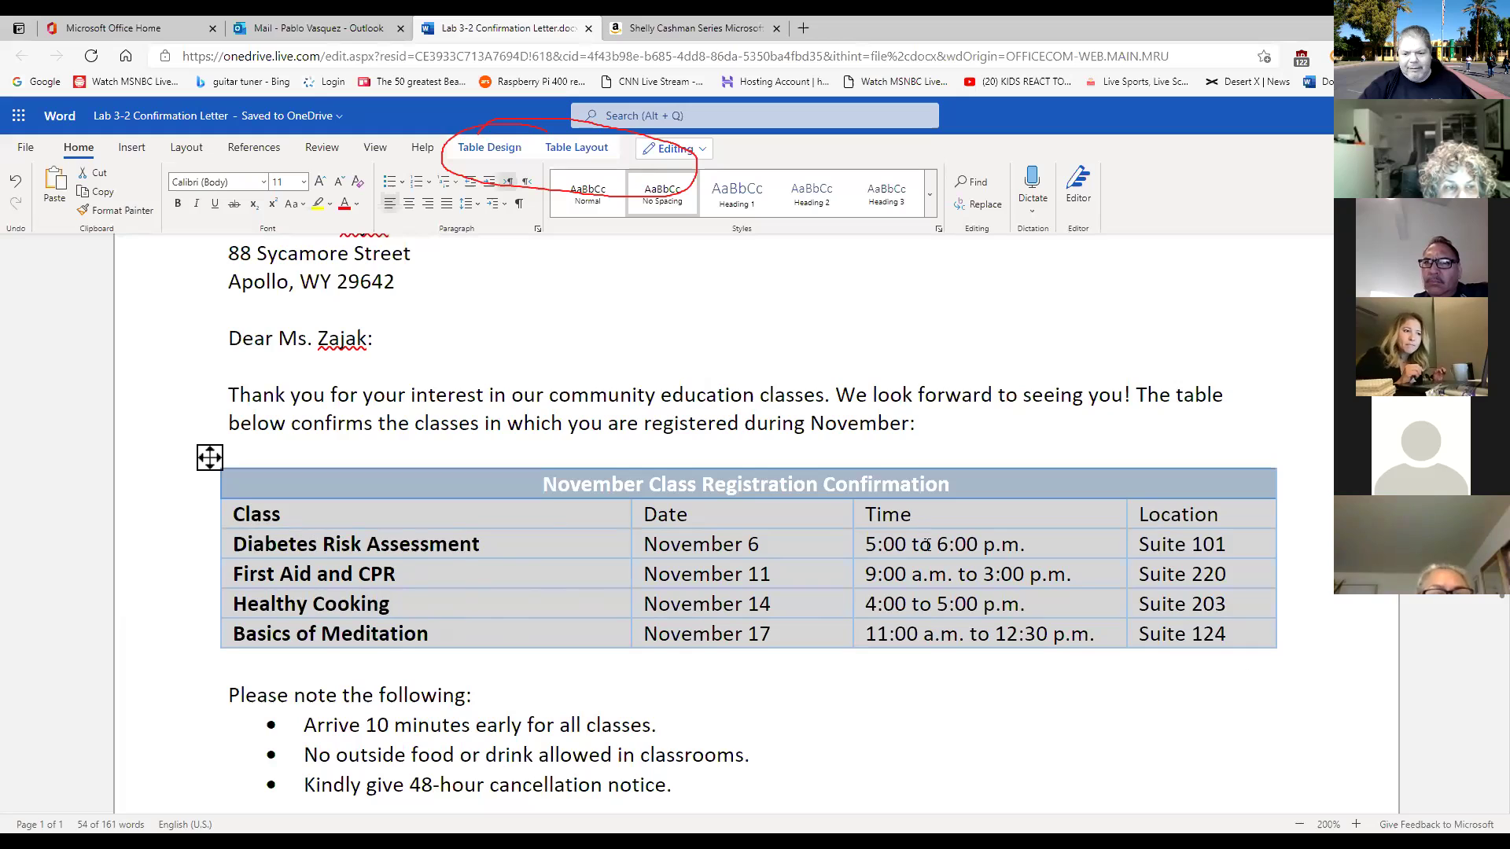
click(1144, 667)
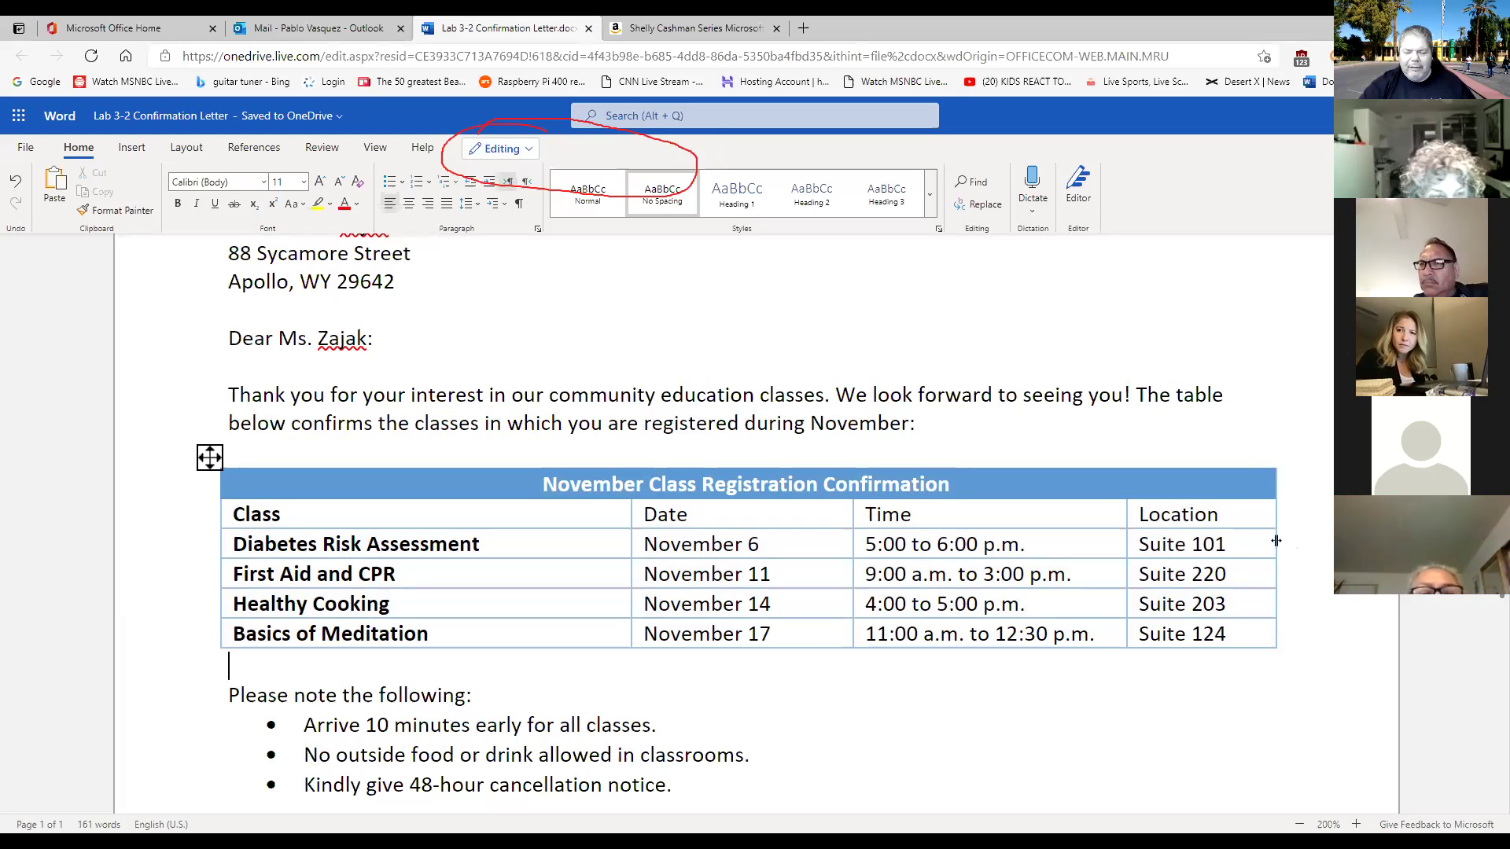
click(1275, 541)
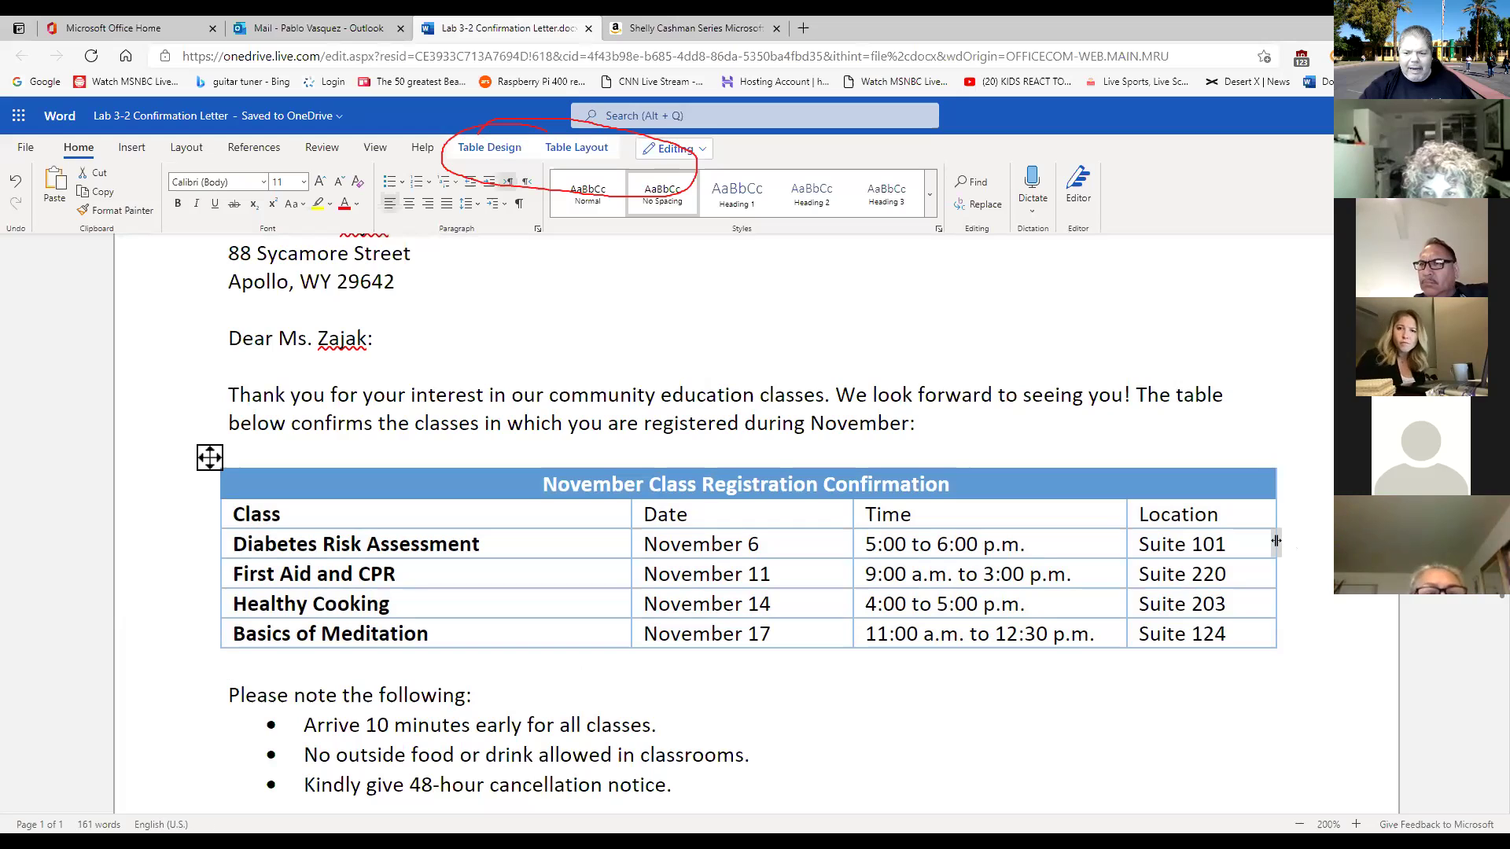
drag(1275, 541, 1211, 546)
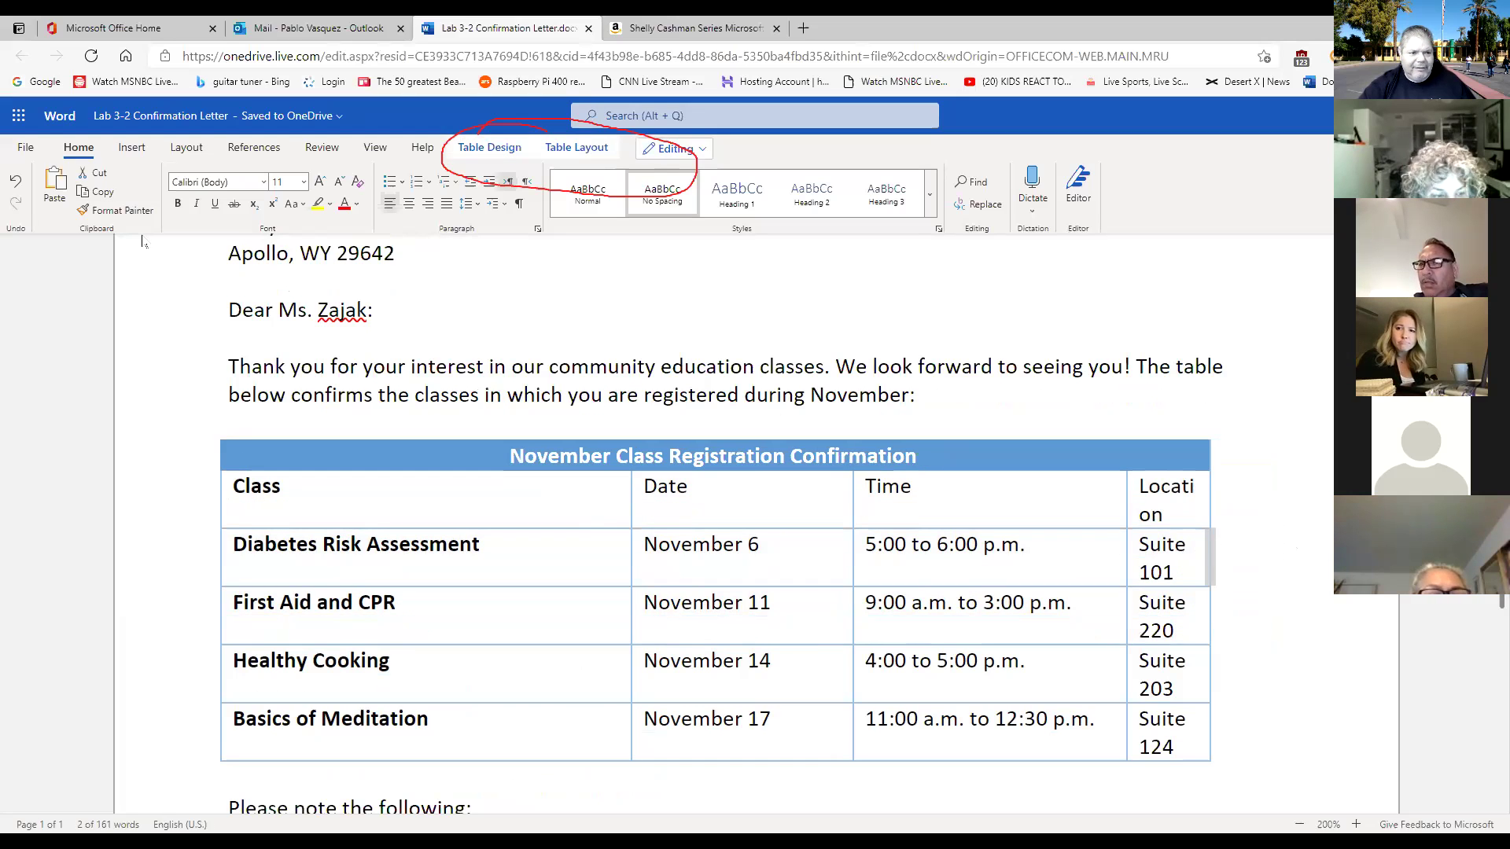
click(17, 191)
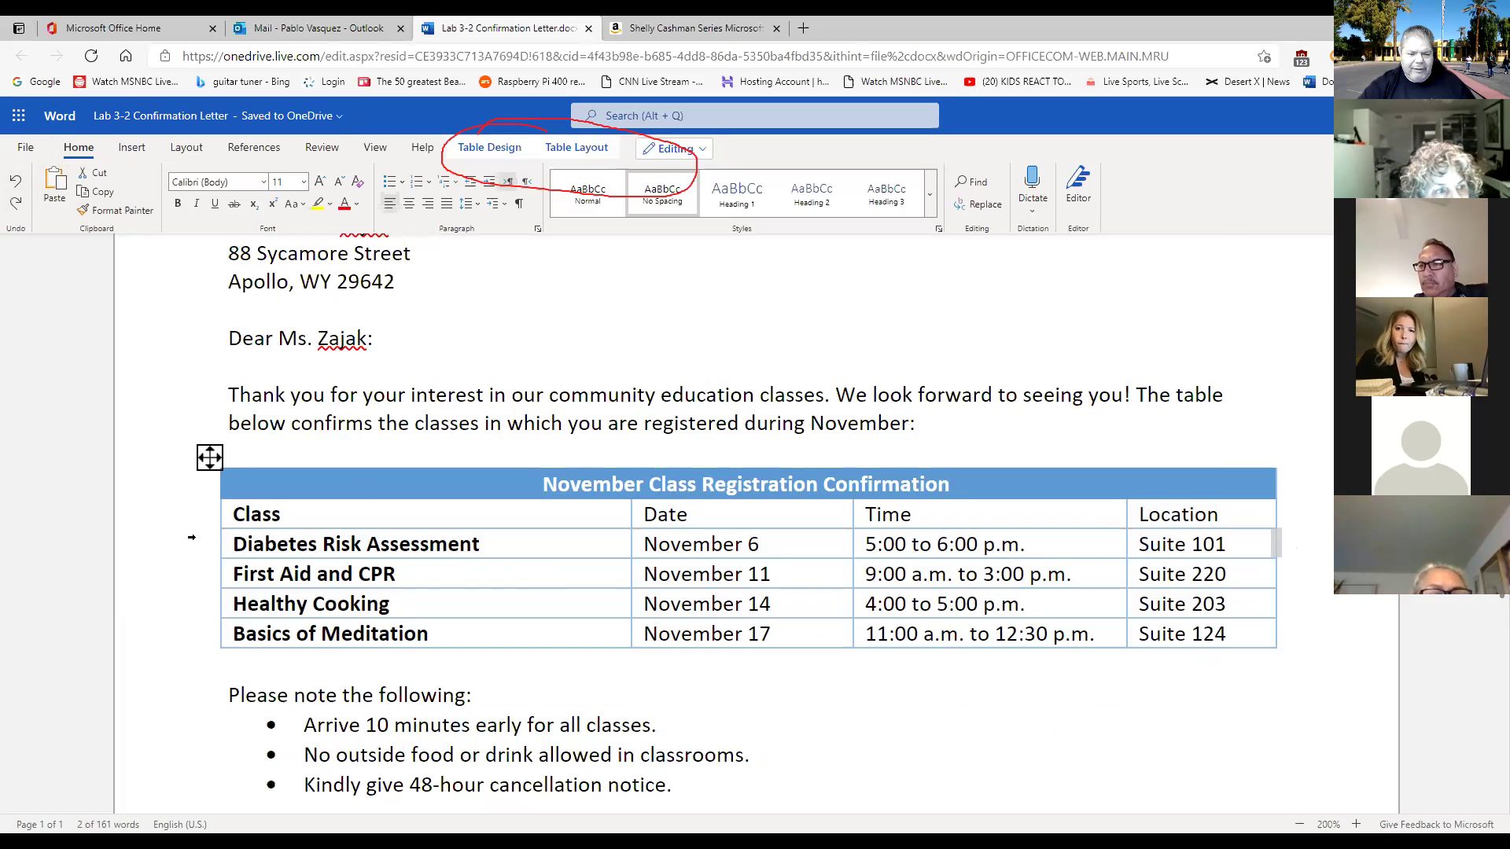
click(209, 459)
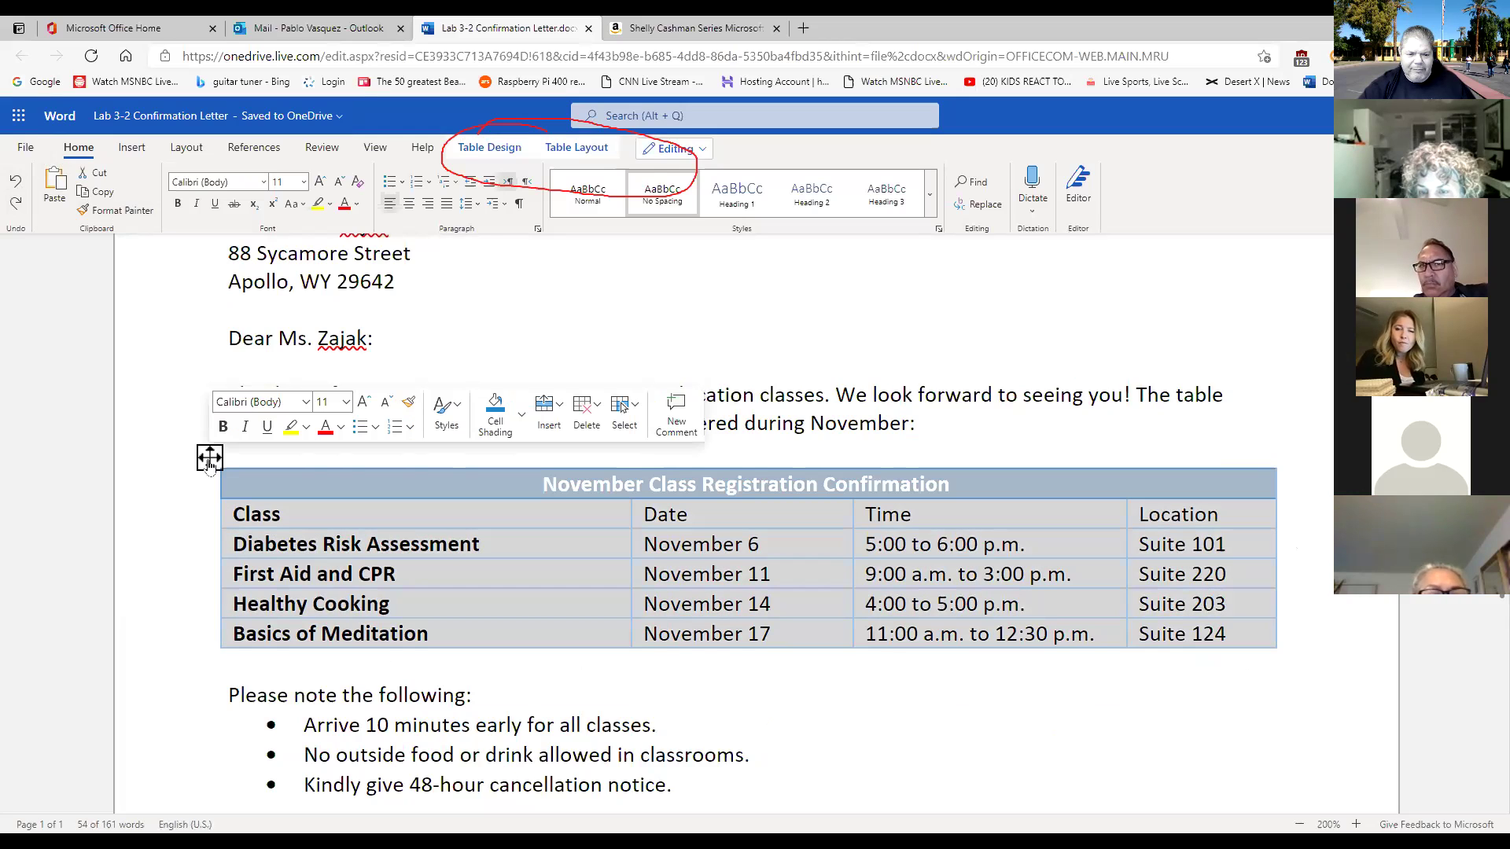
click(572, 151)
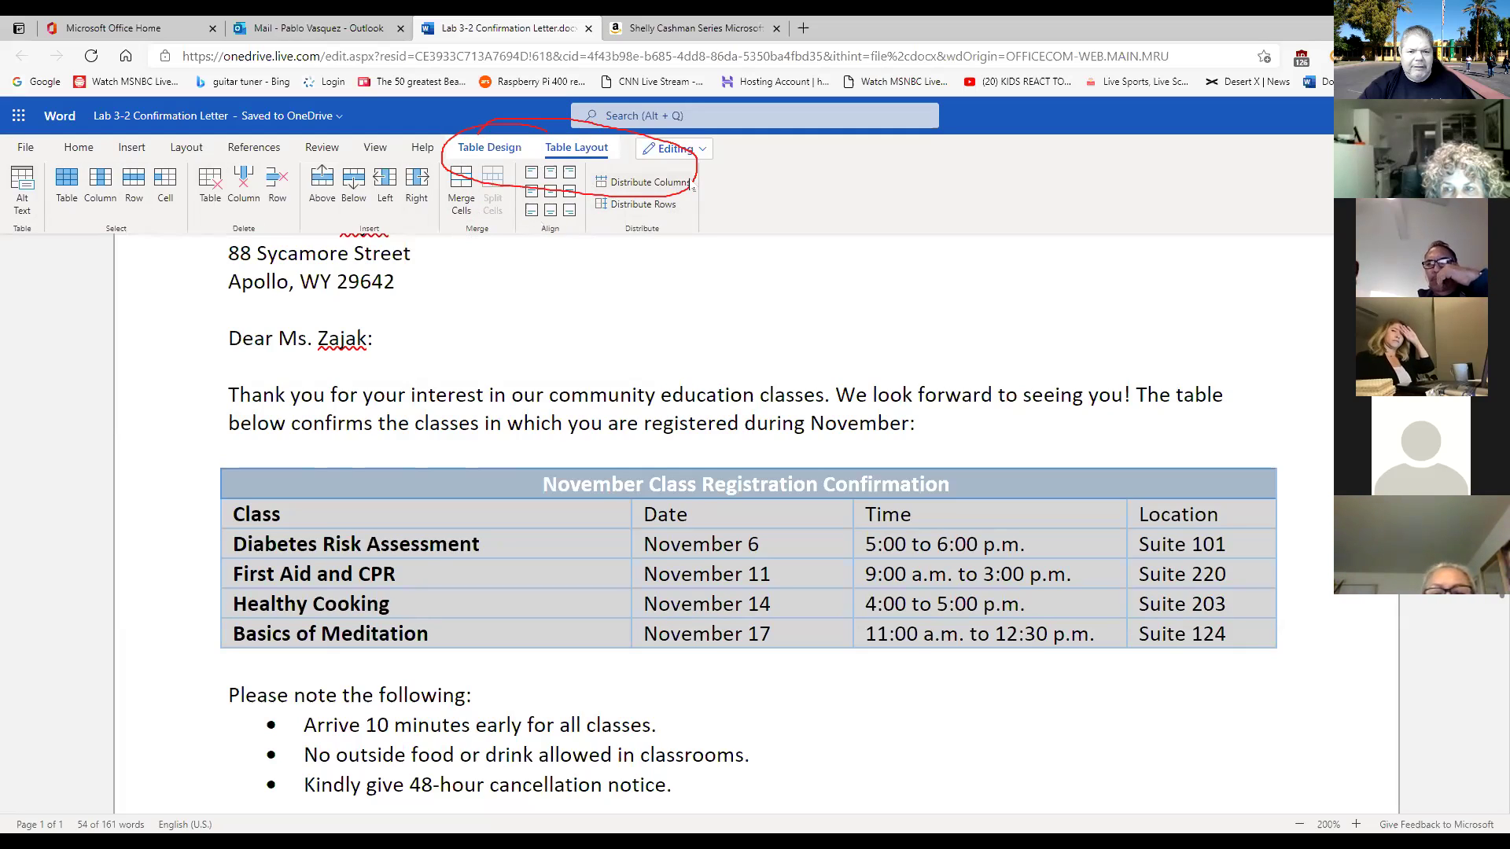
click(650, 185)
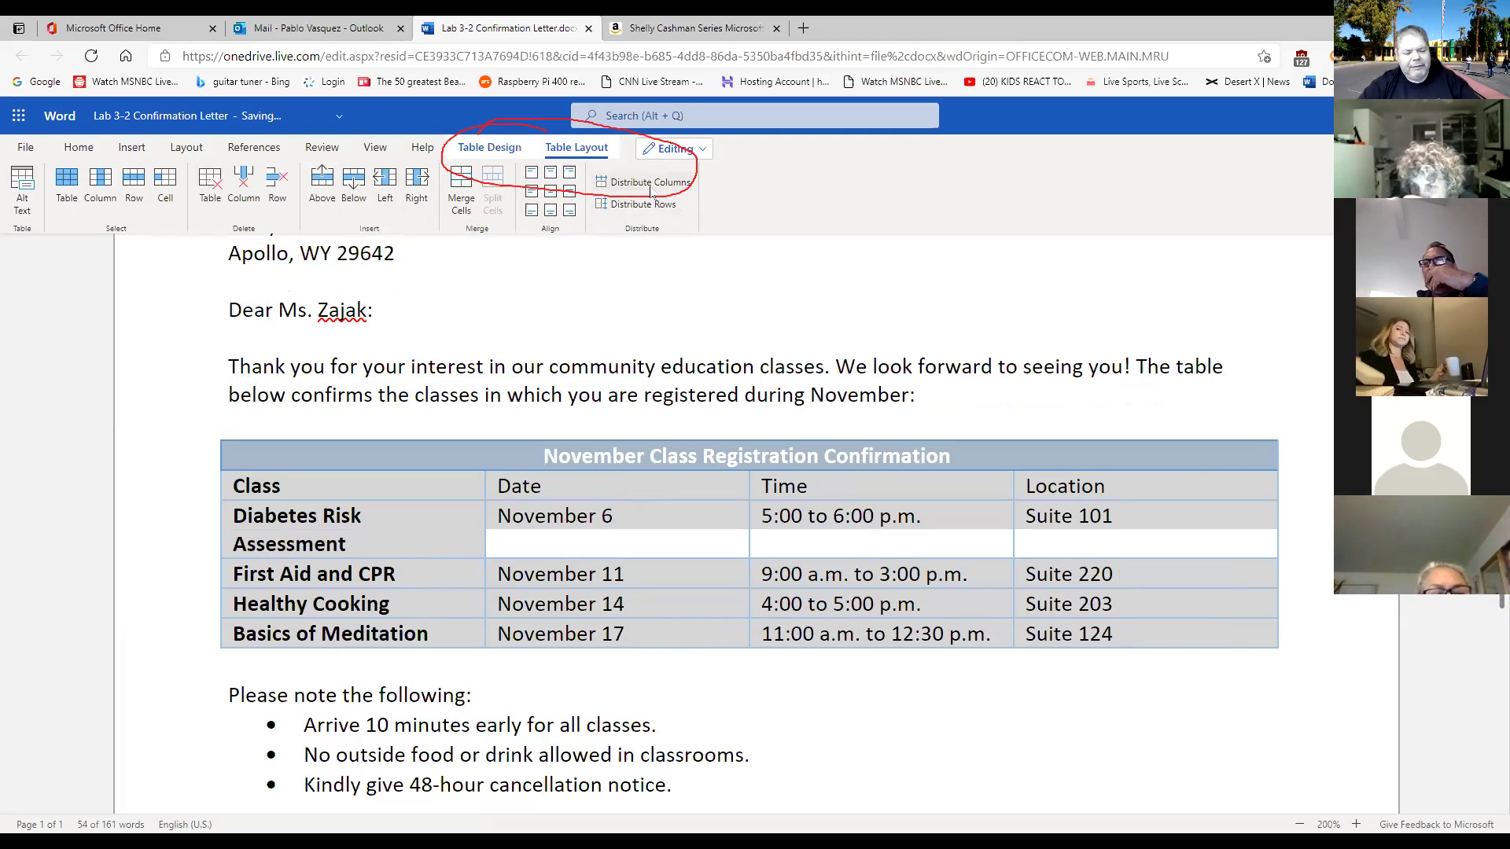
key(ctrl+z)
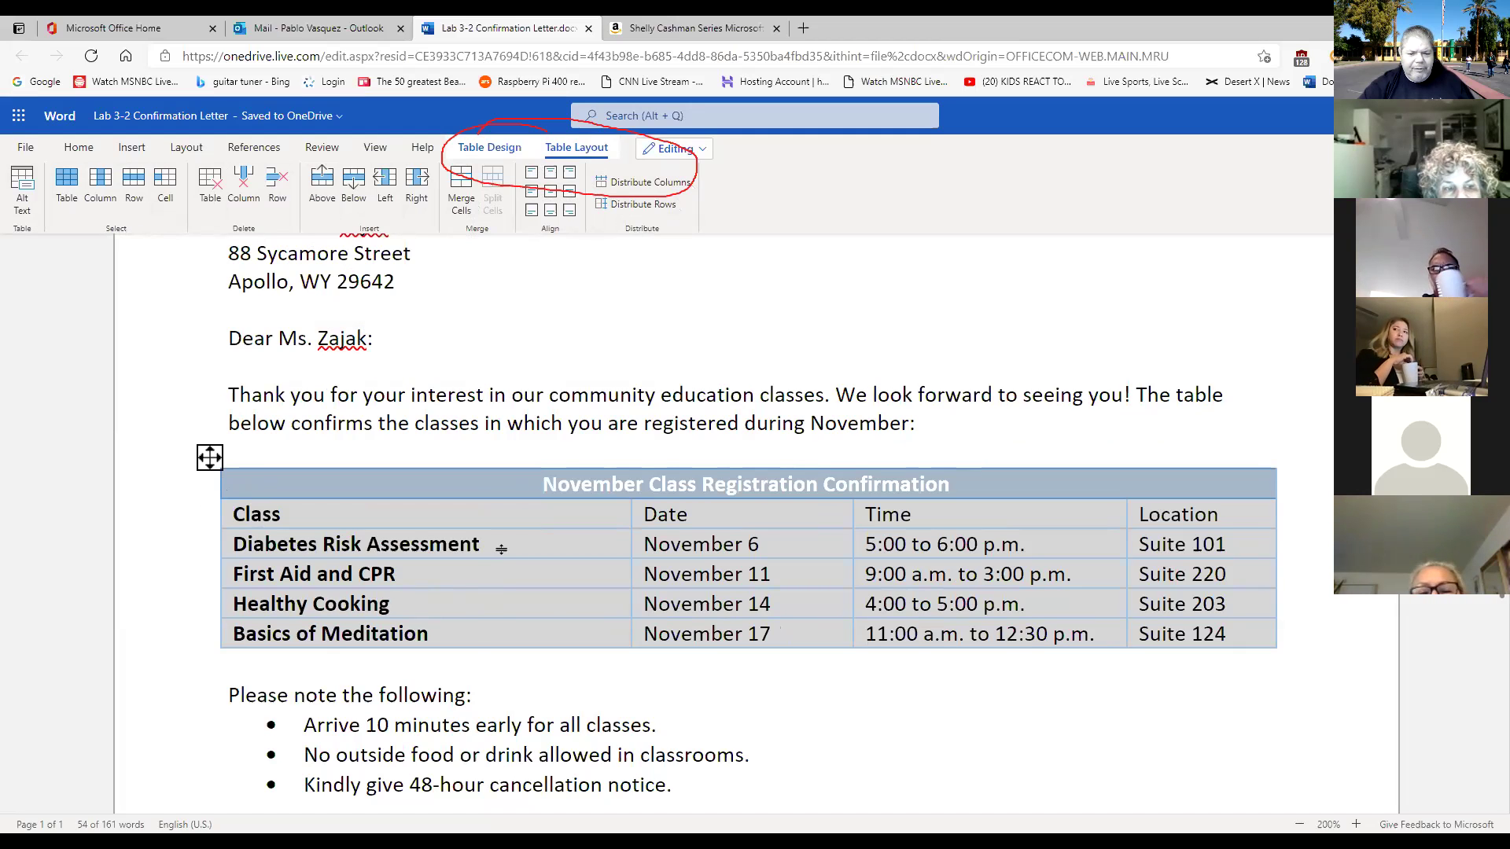
click(746, 703)
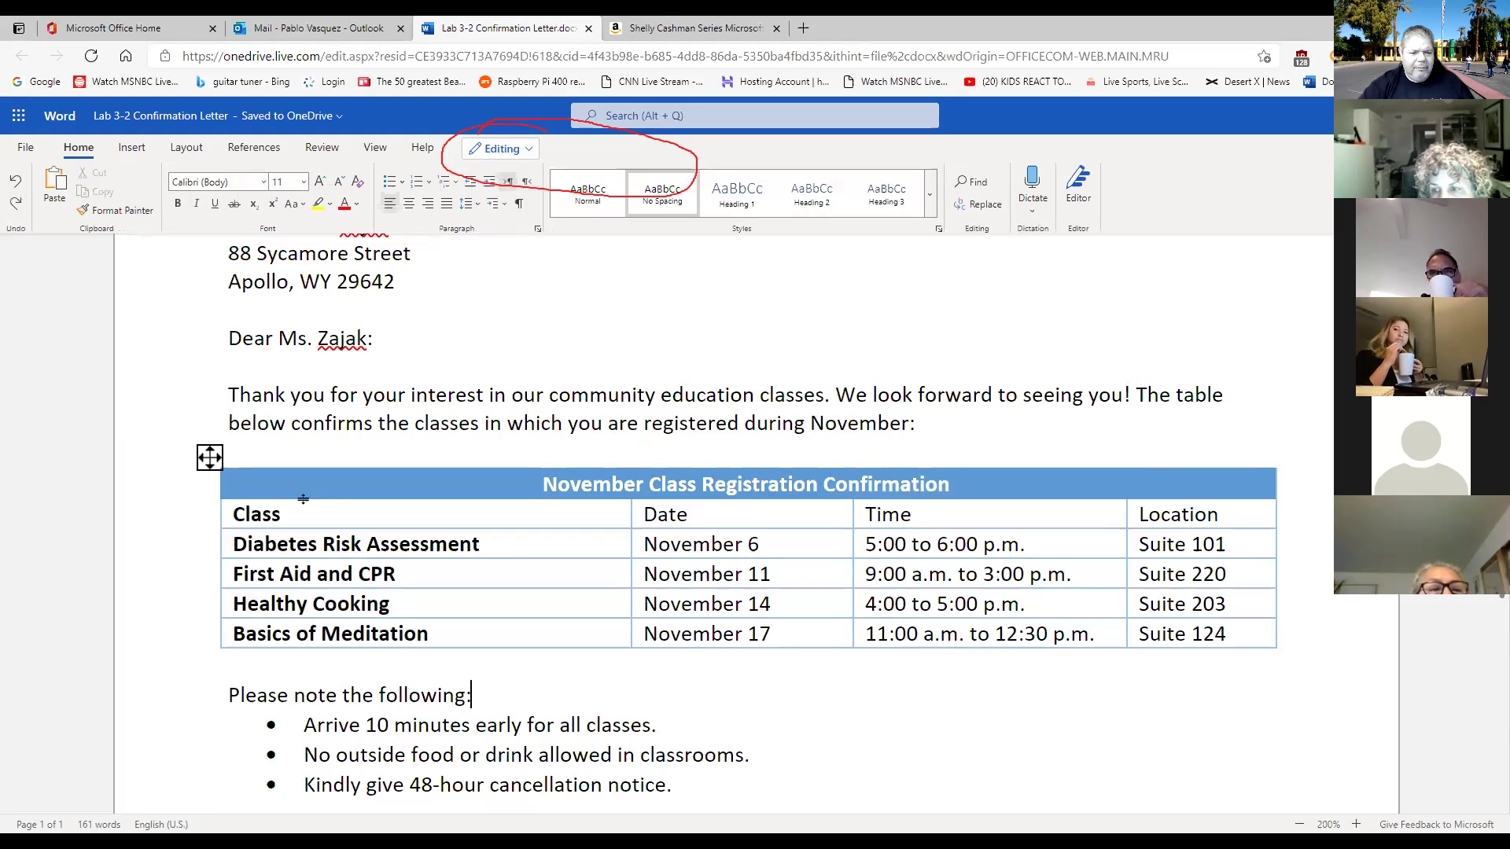
click(211, 461)
click(214, 456)
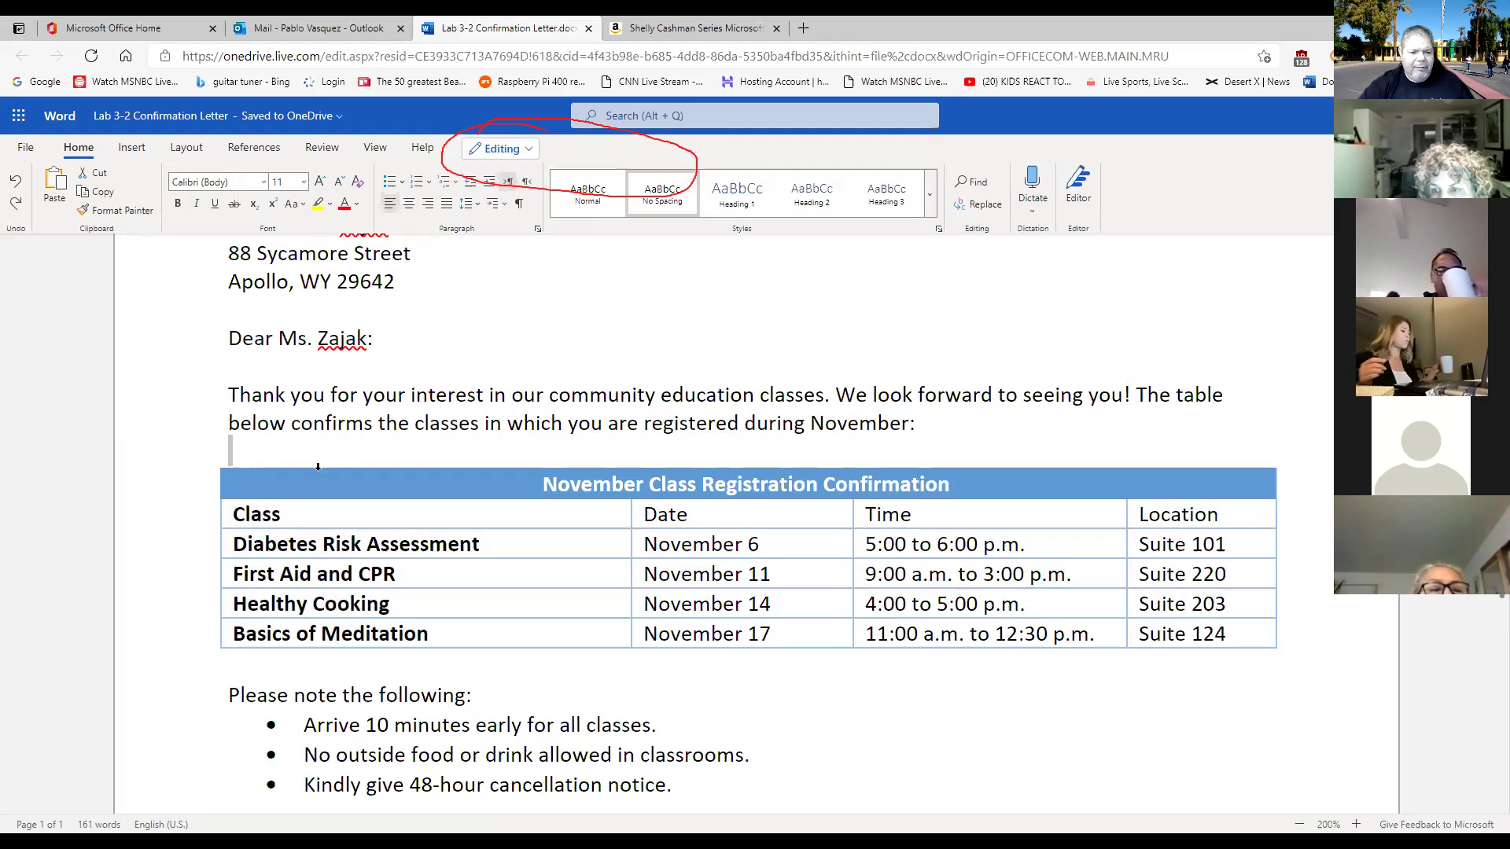
click(210, 460)
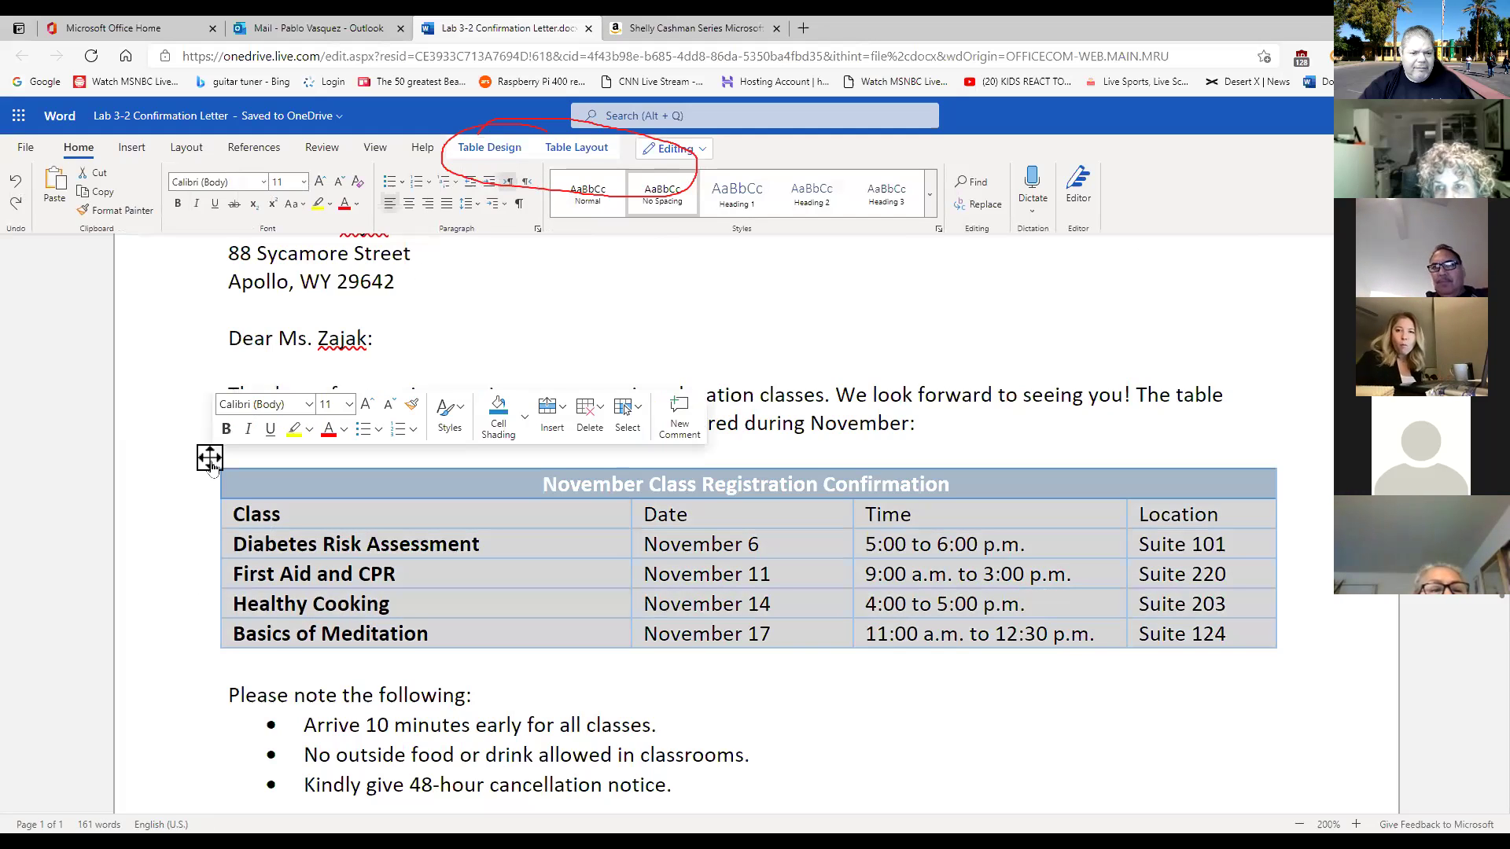
click(581, 154)
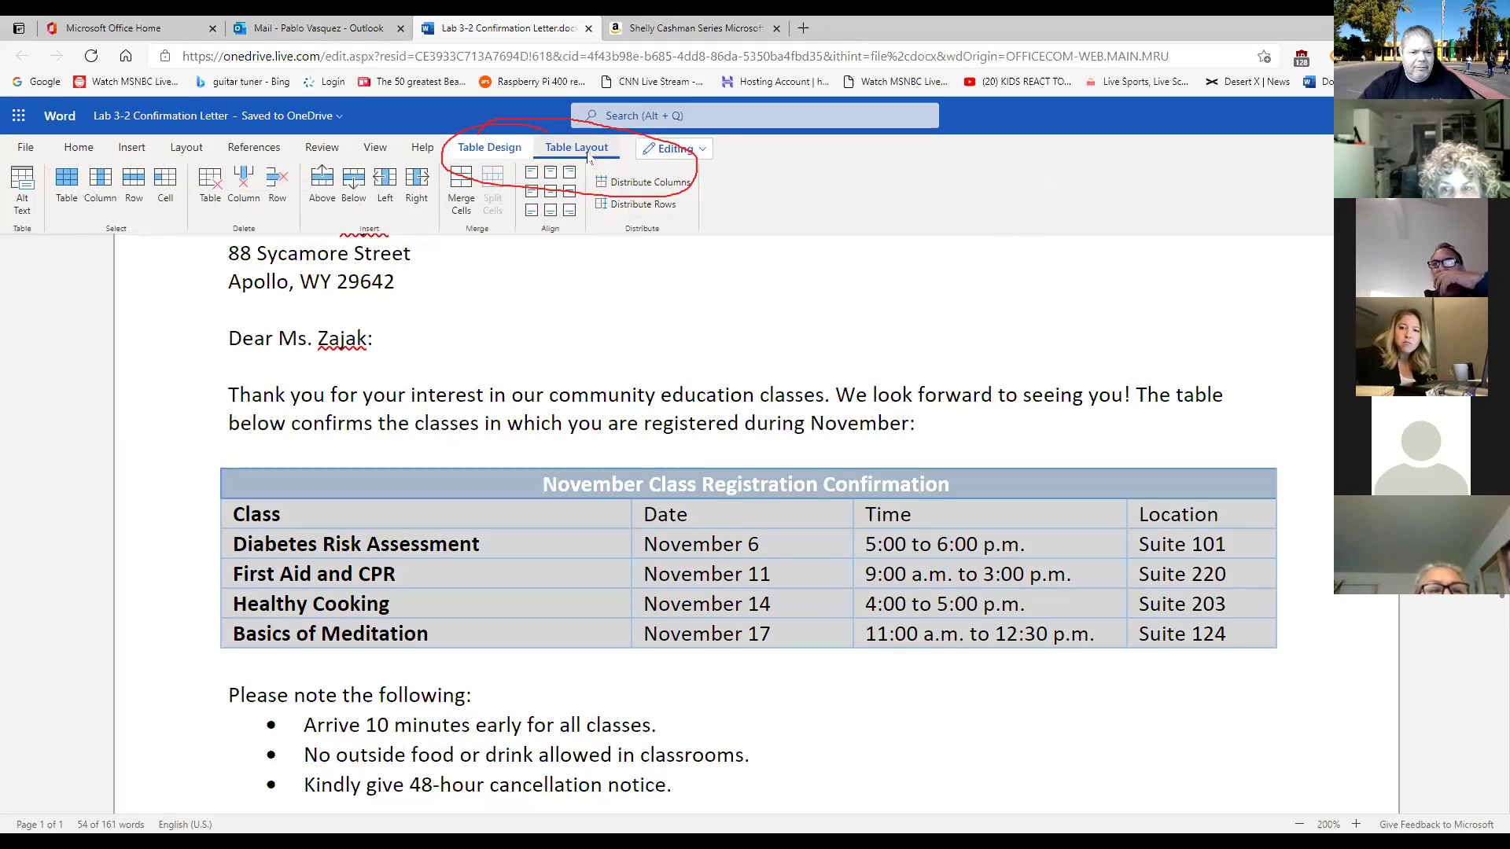
click(513, 157)
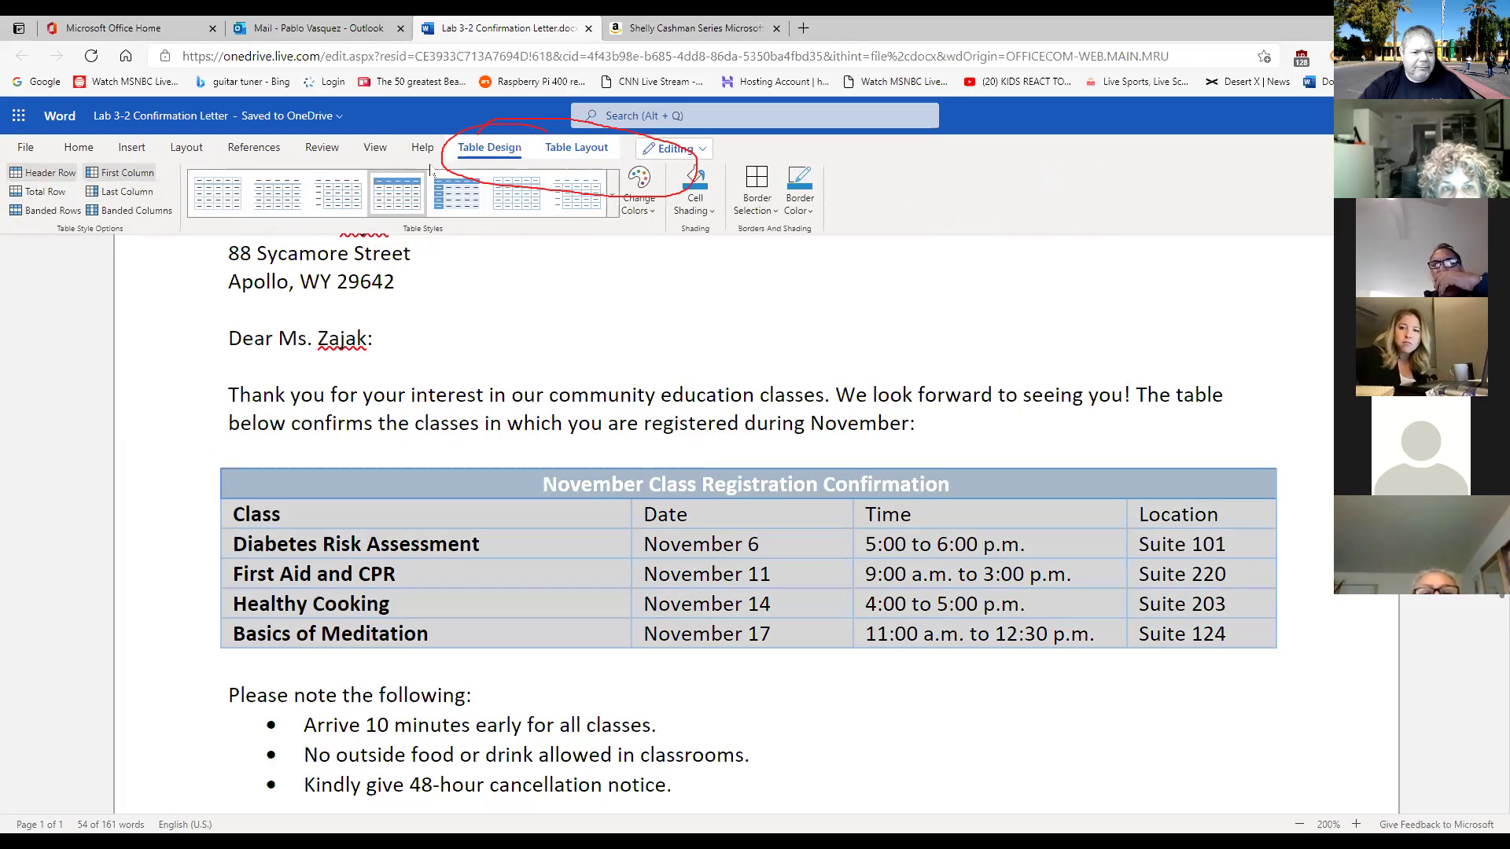
click(583, 153)
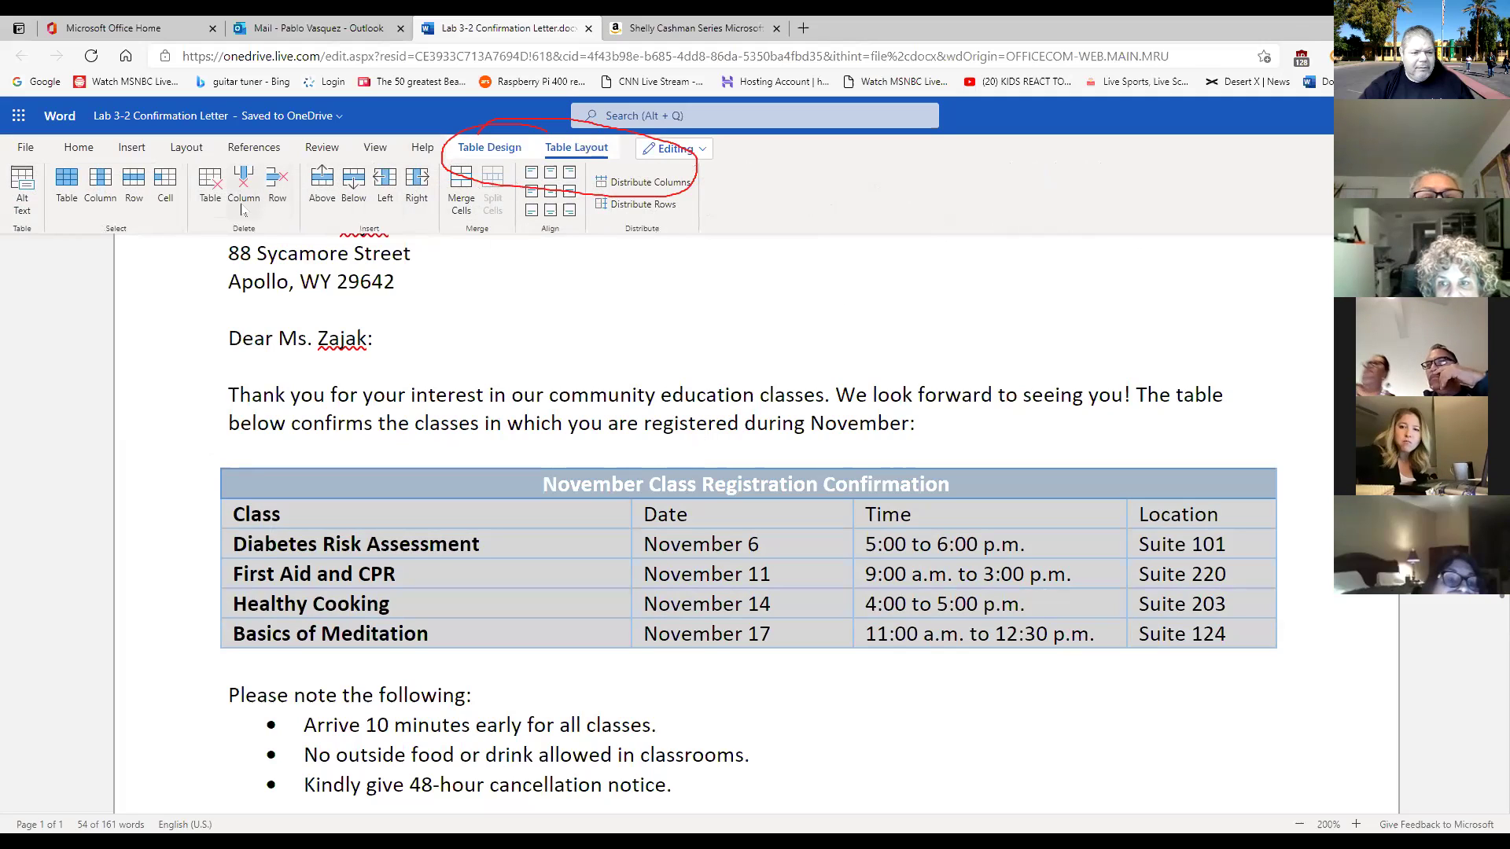
click(1095, 678)
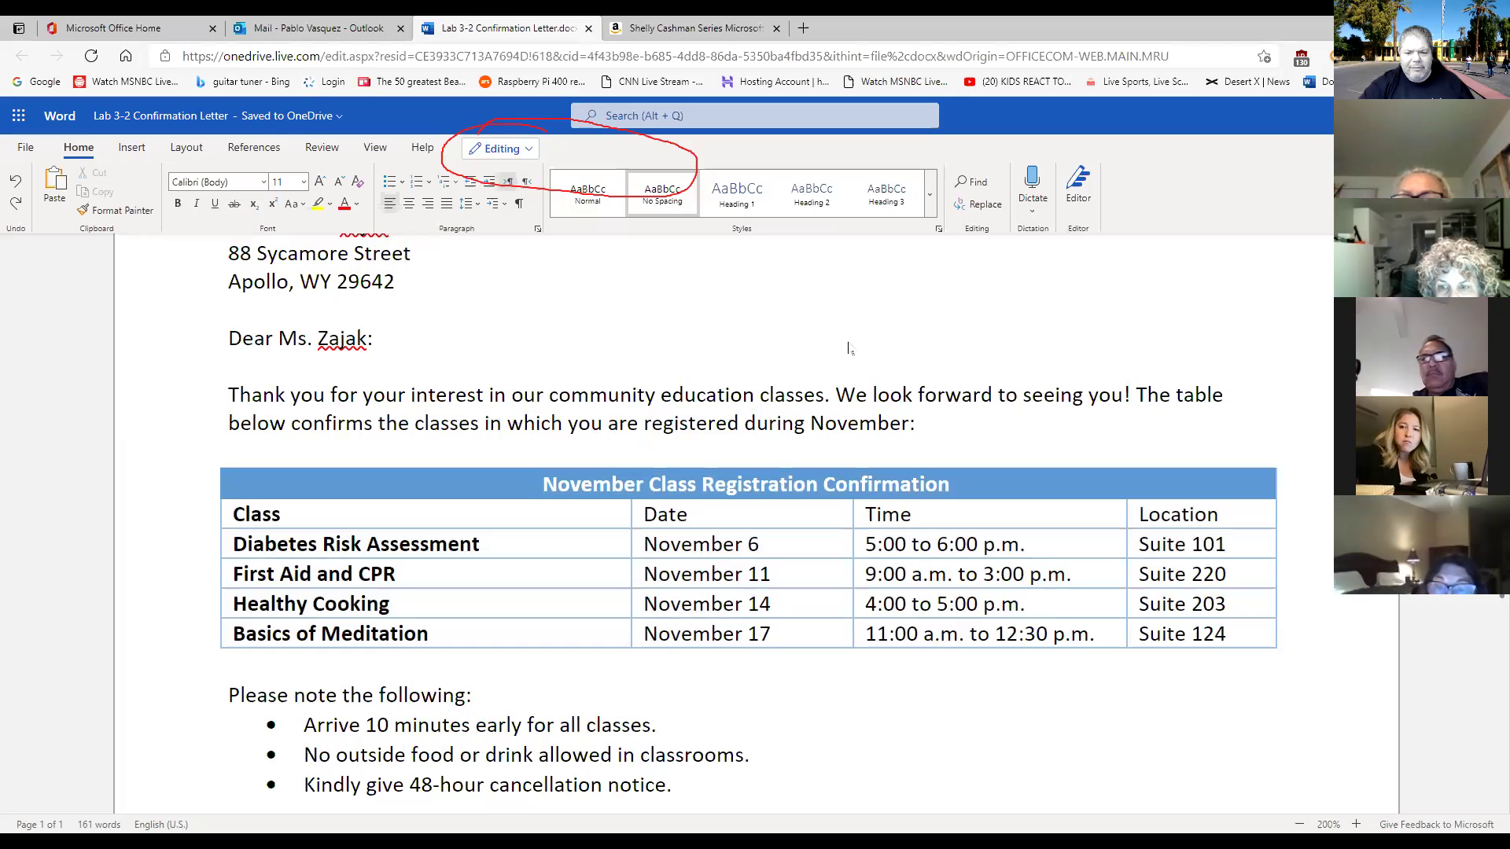
Centre the table and drag the Class, Date, Time borders and right edge leftward.
click(210, 459)
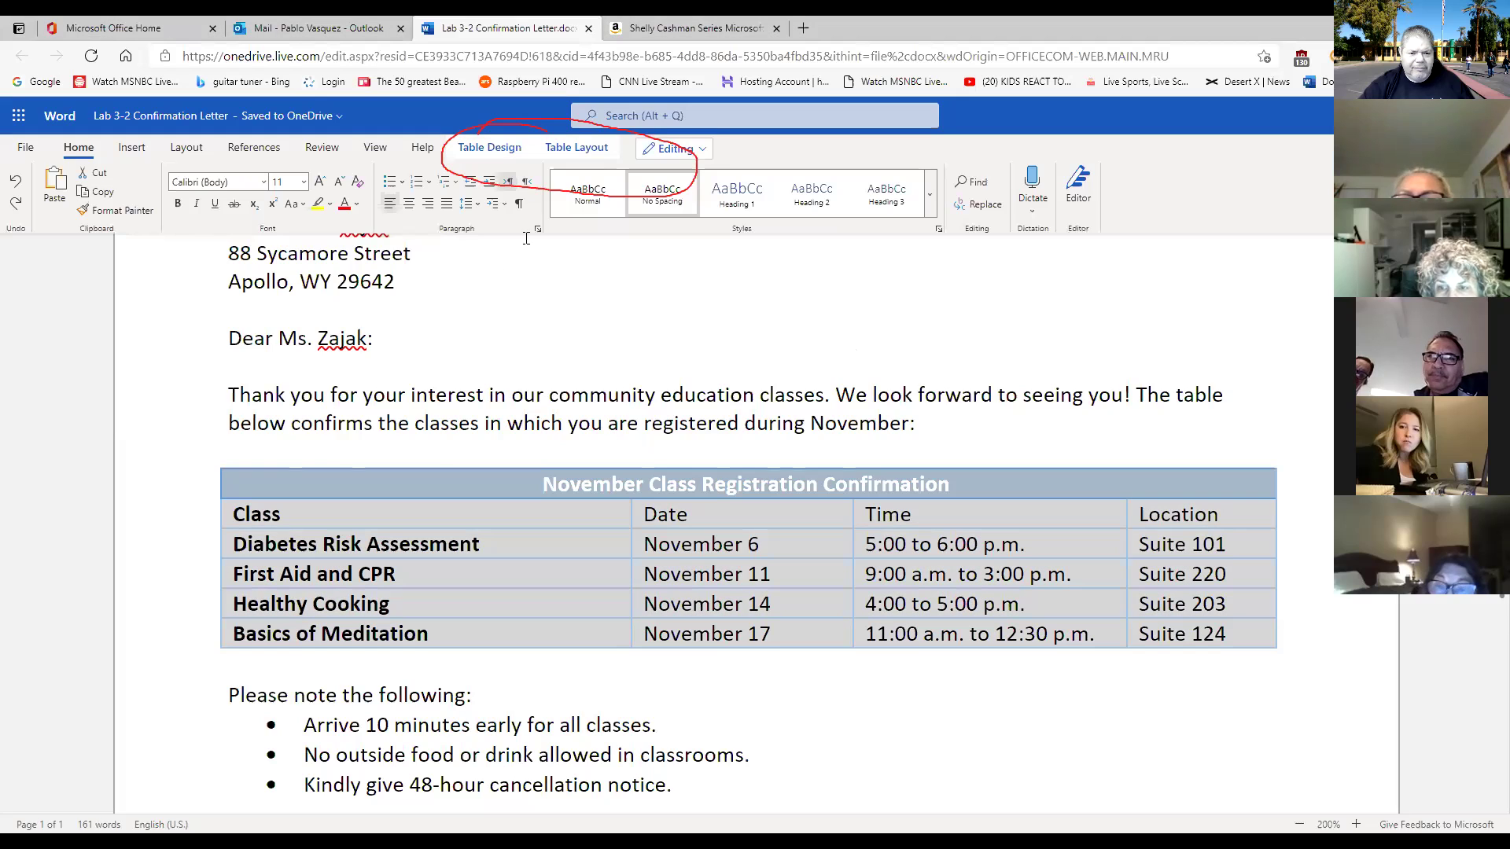
click(409, 204)
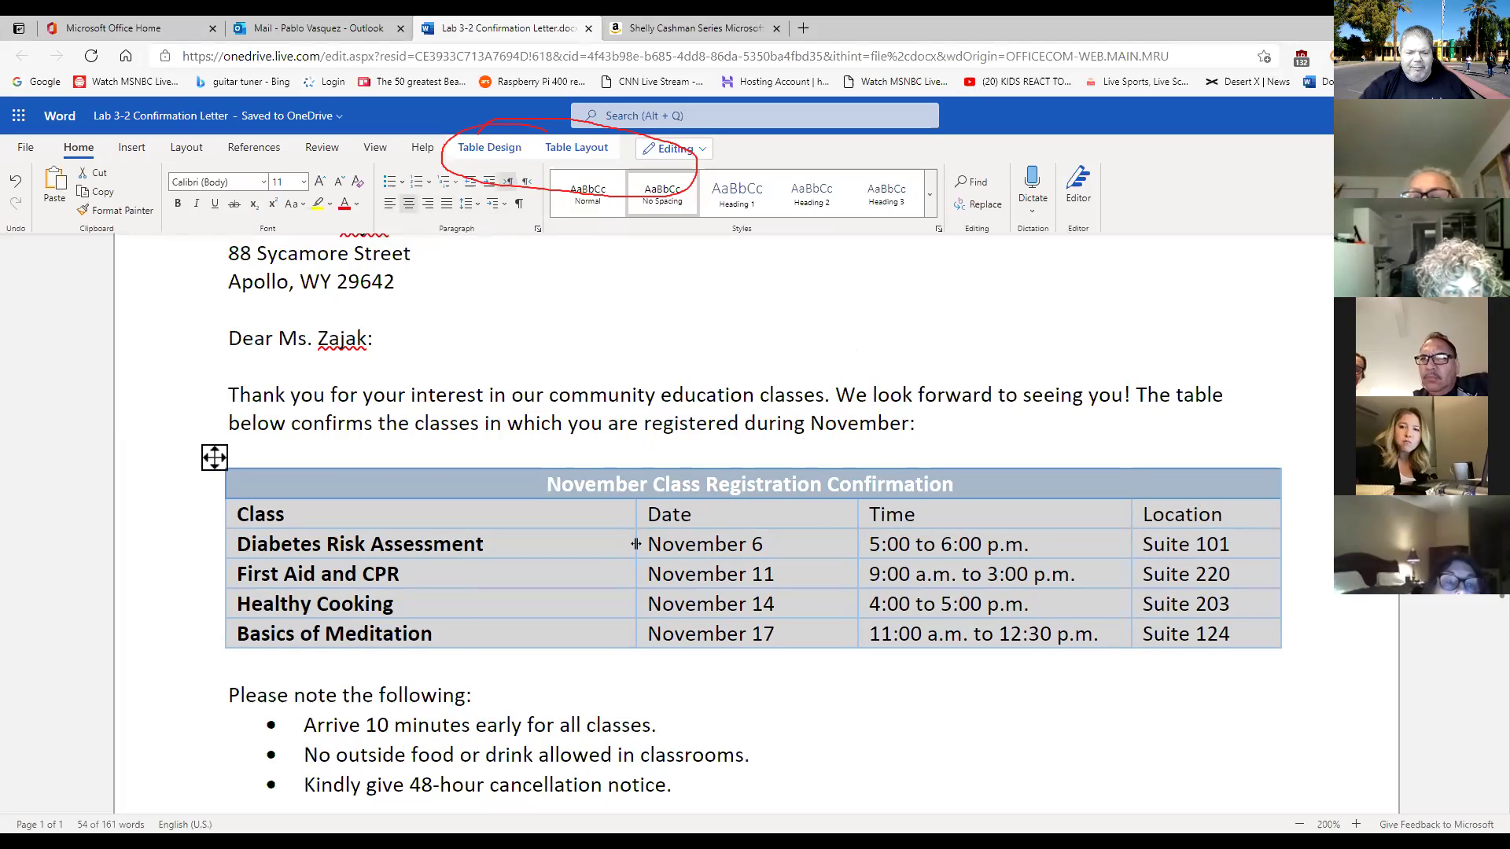
drag(635, 544, 530, 541)
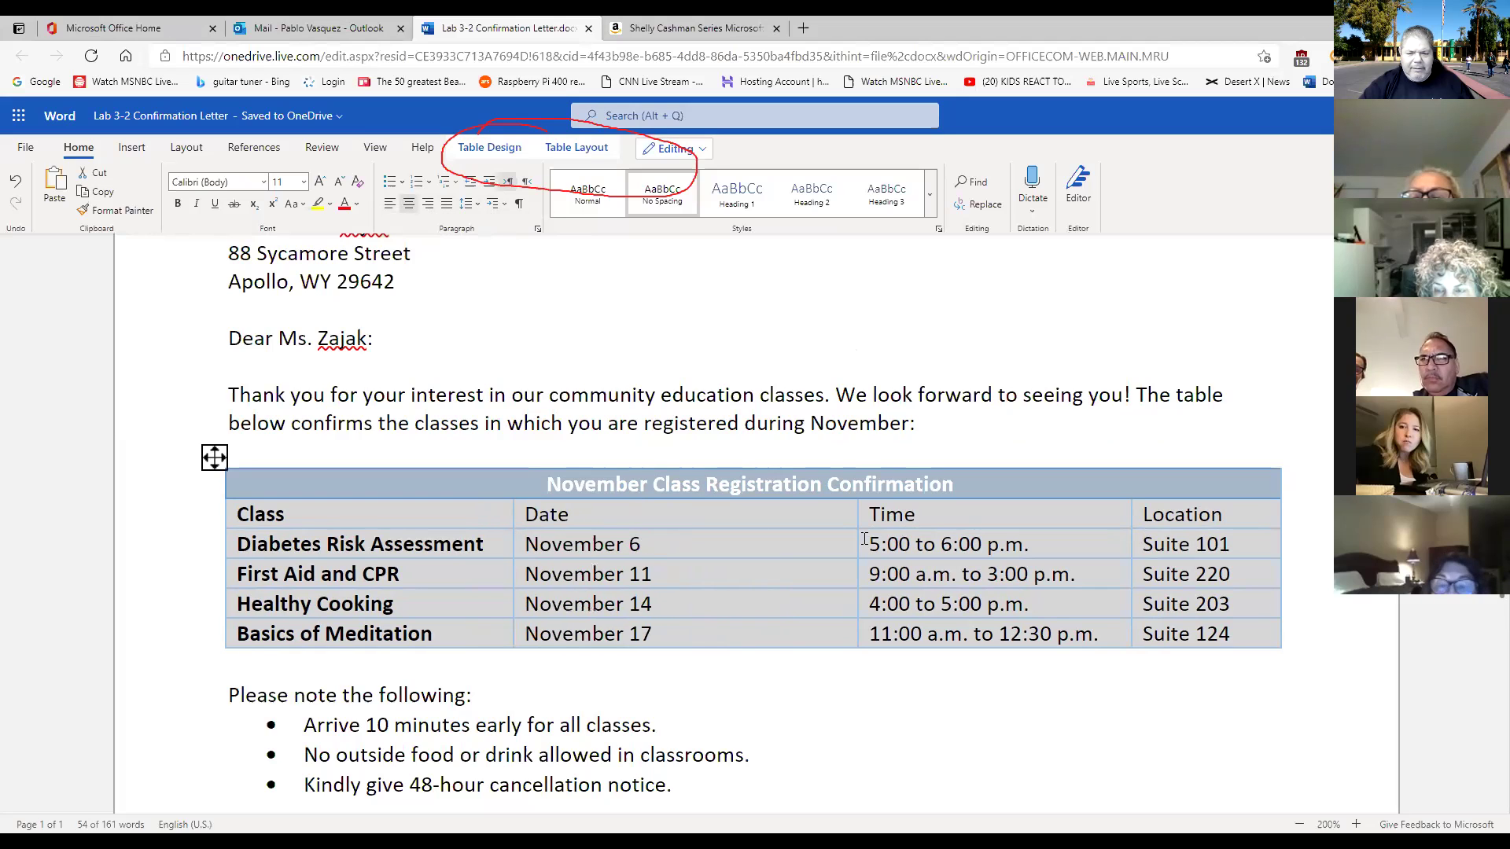
drag(856, 544, 773, 543)
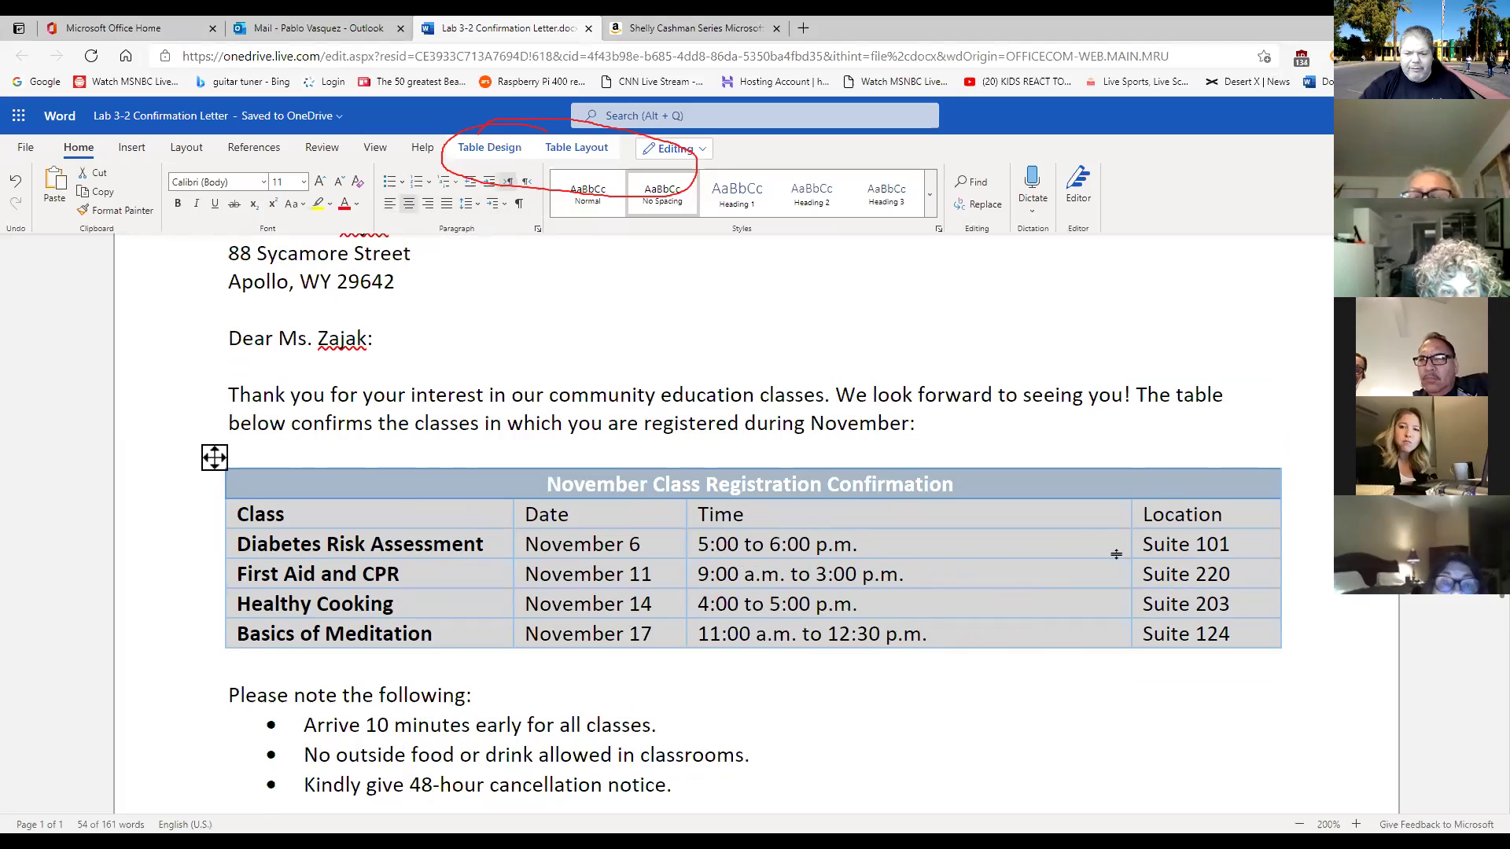
drag(1131, 554, 1046, 544)
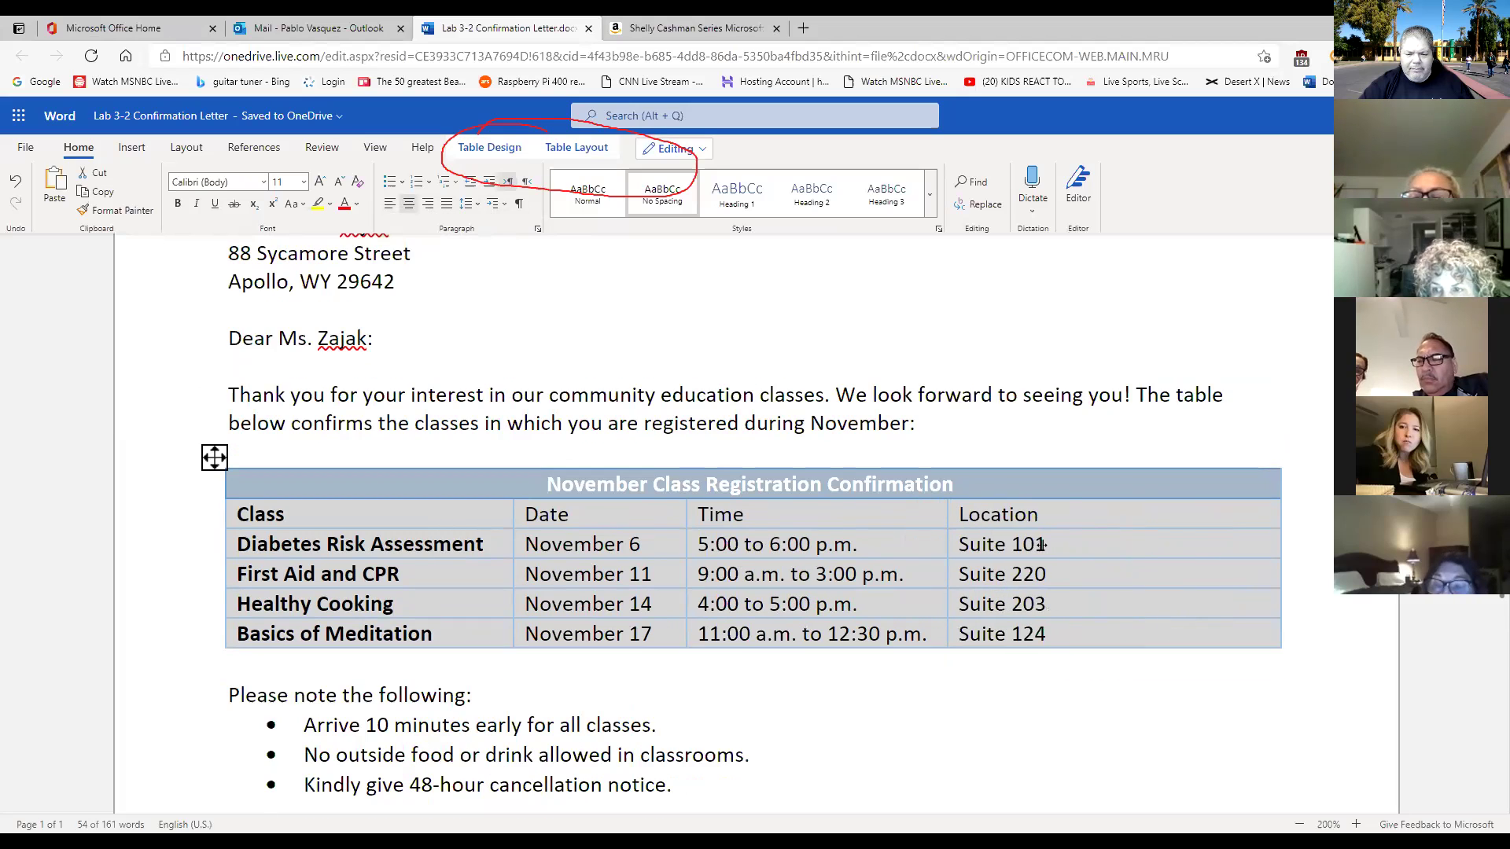
drag(1277, 550, 1176, 549)
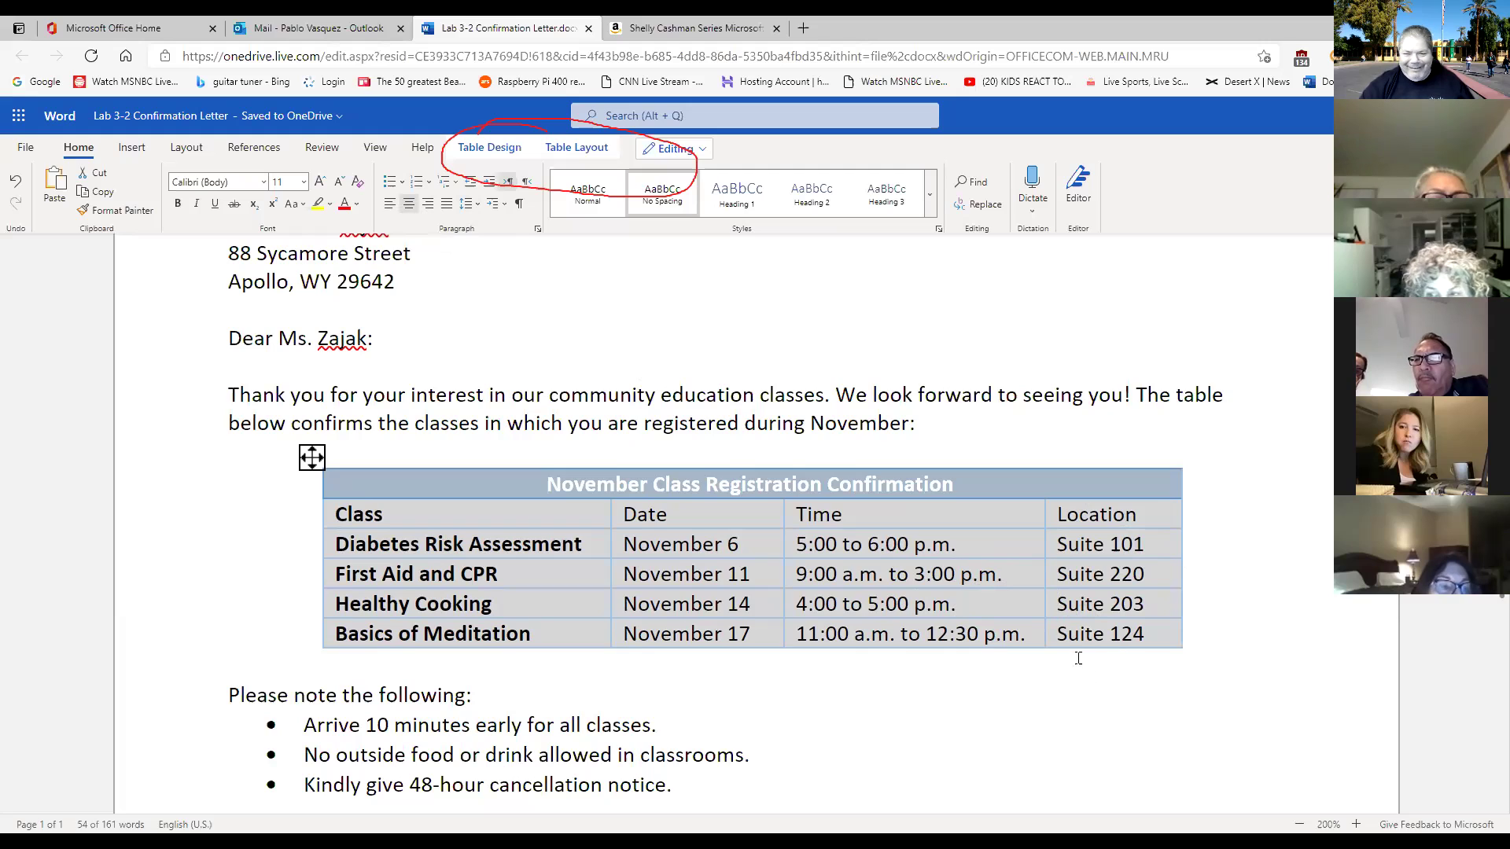
Nudge the Class, Date and Location column borders and right edge so each row fits one line.
click(1099, 690)
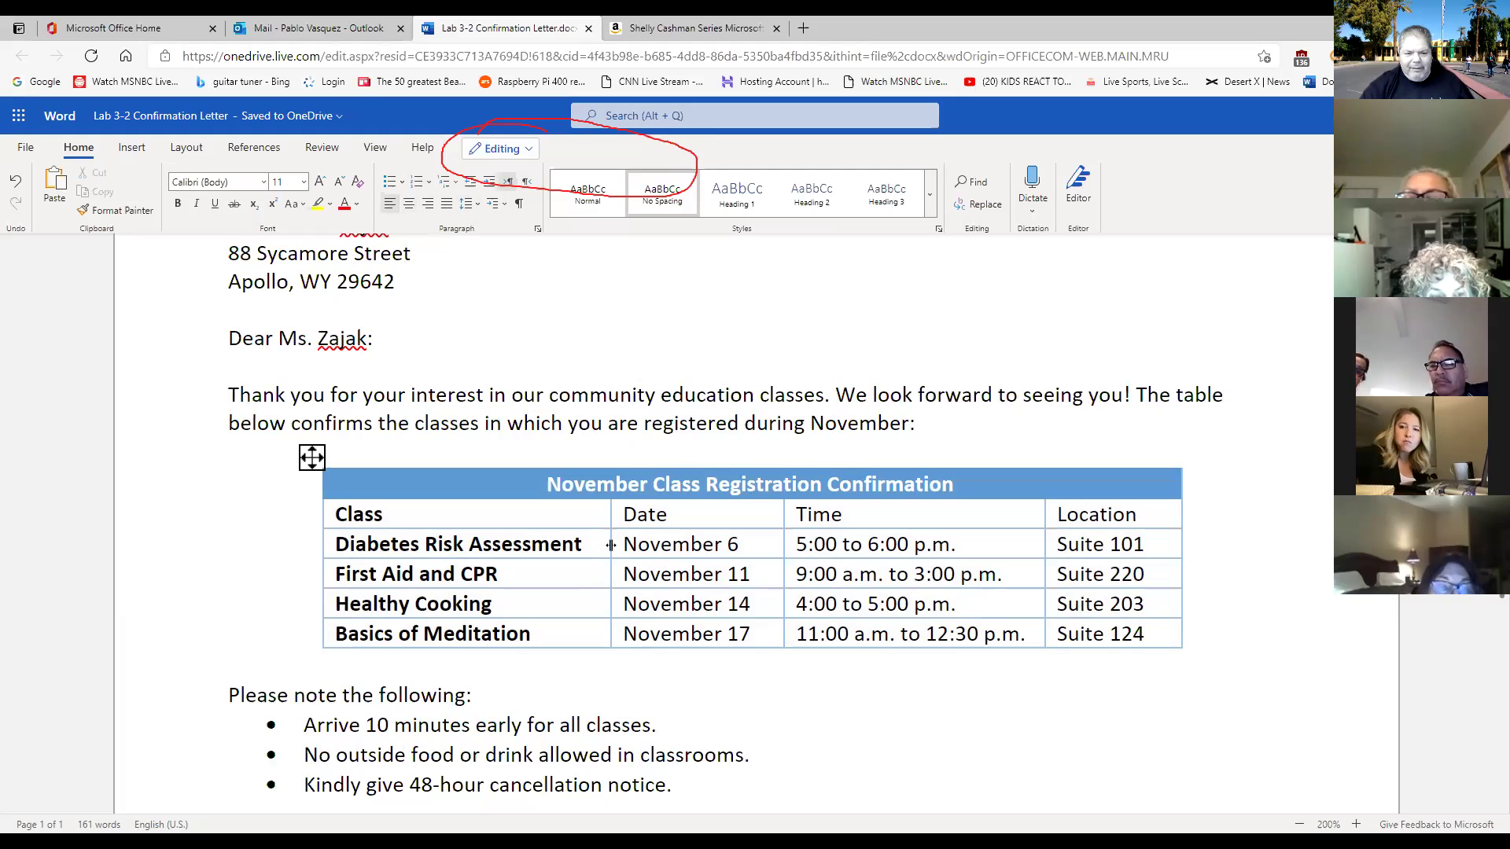
drag(610, 544, 605, 548)
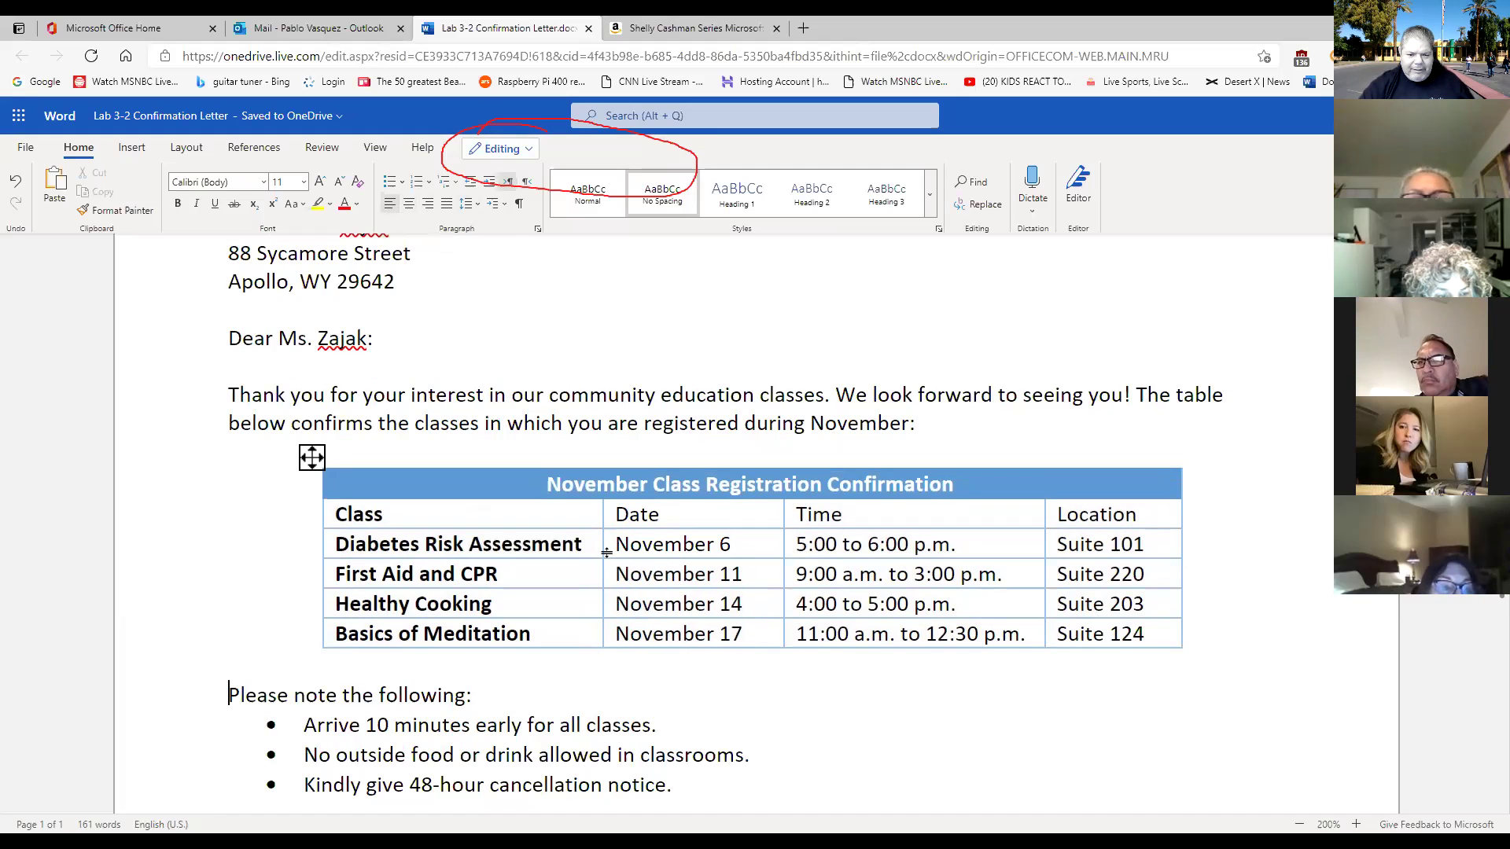
right_click(782, 544)
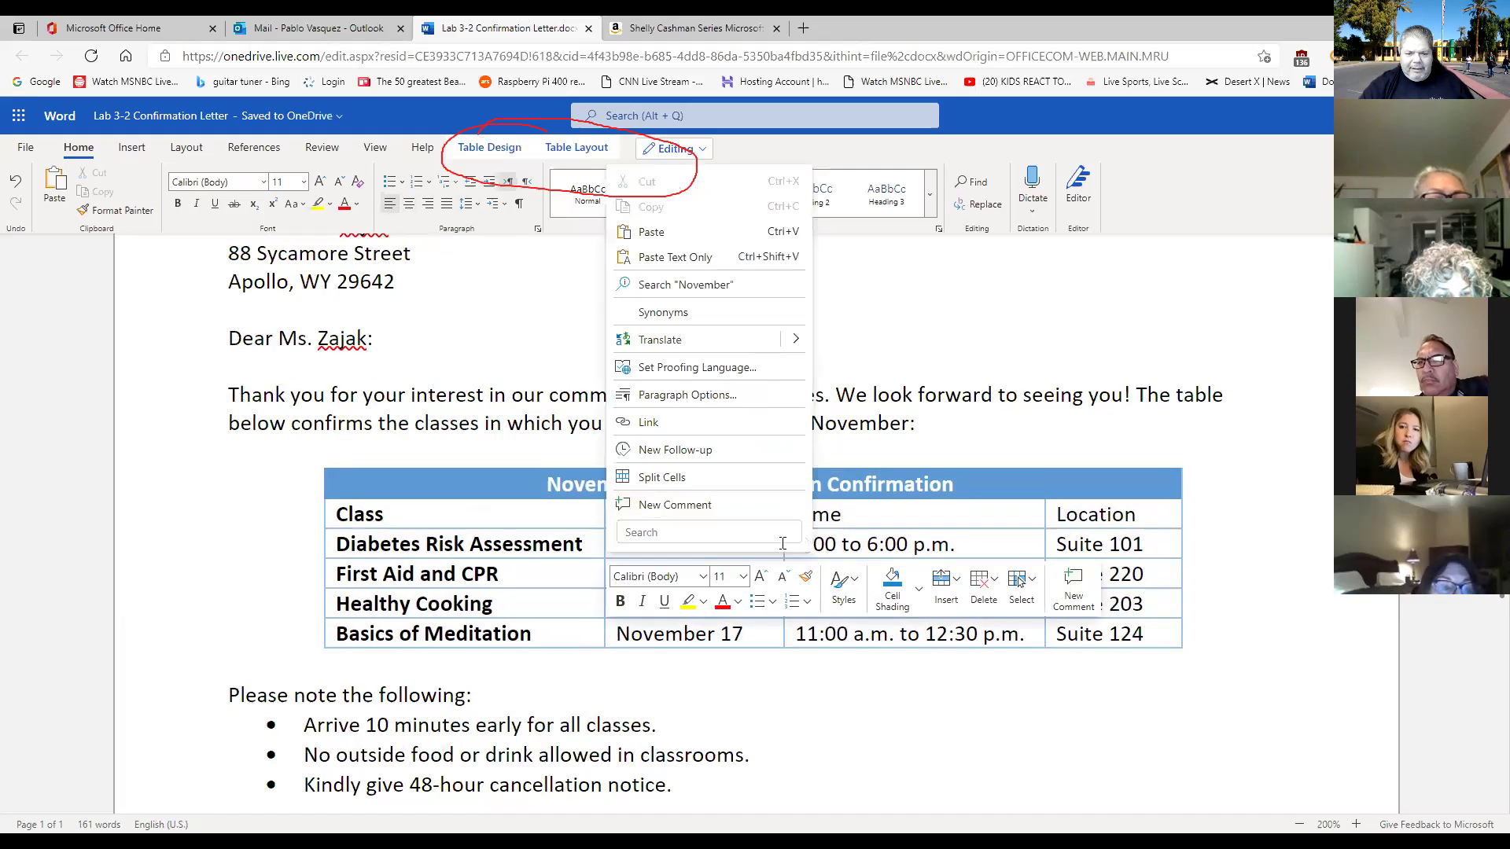
click(1081, 423)
drag(782, 547, 760, 545)
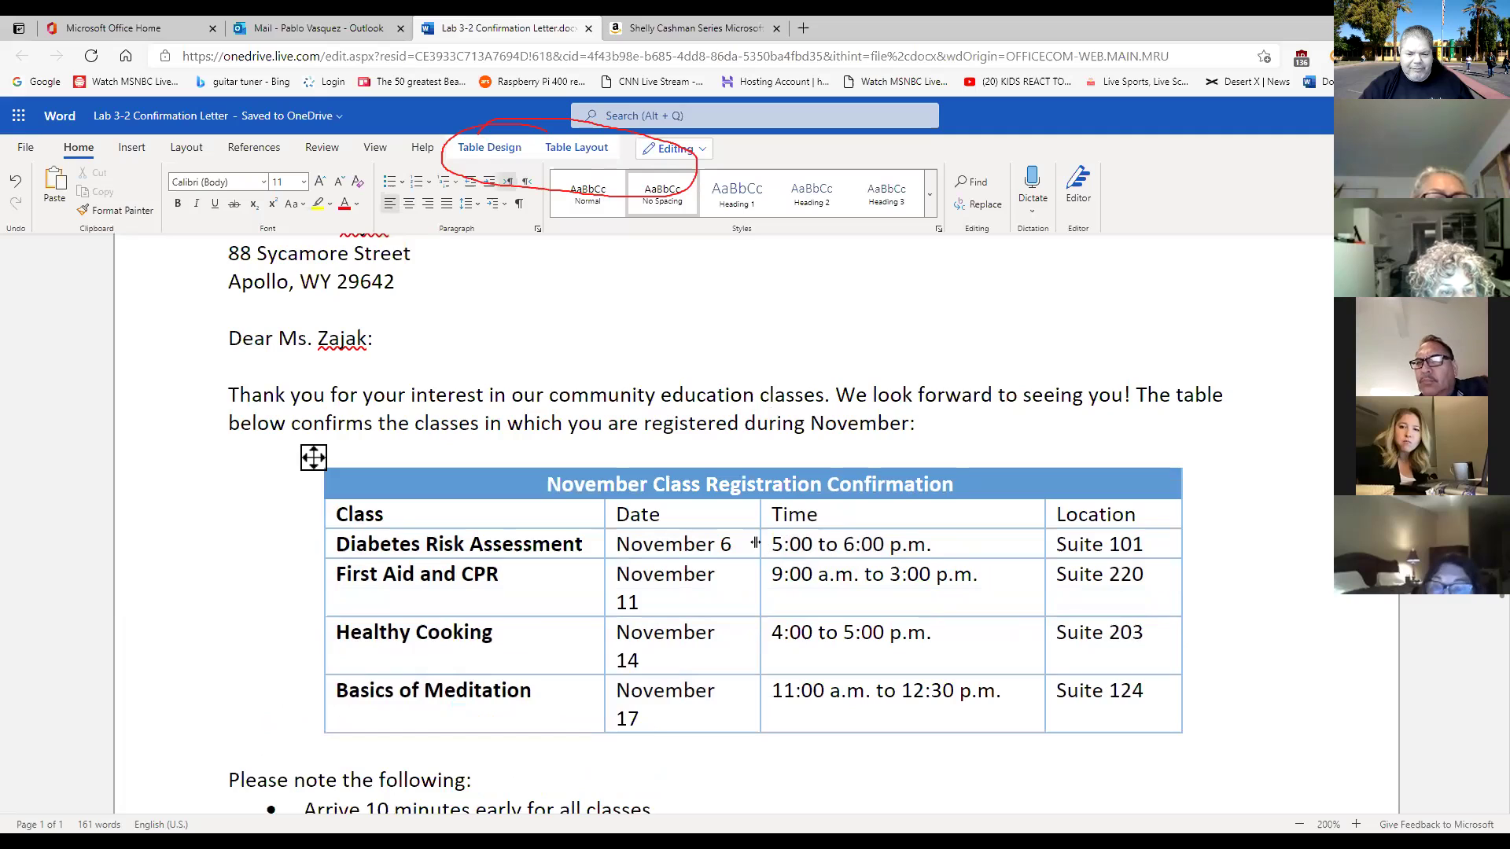
drag(756, 543, 767, 544)
drag(1039, 545, 1036, 546)
drag(1173, 572, 1167, 574)
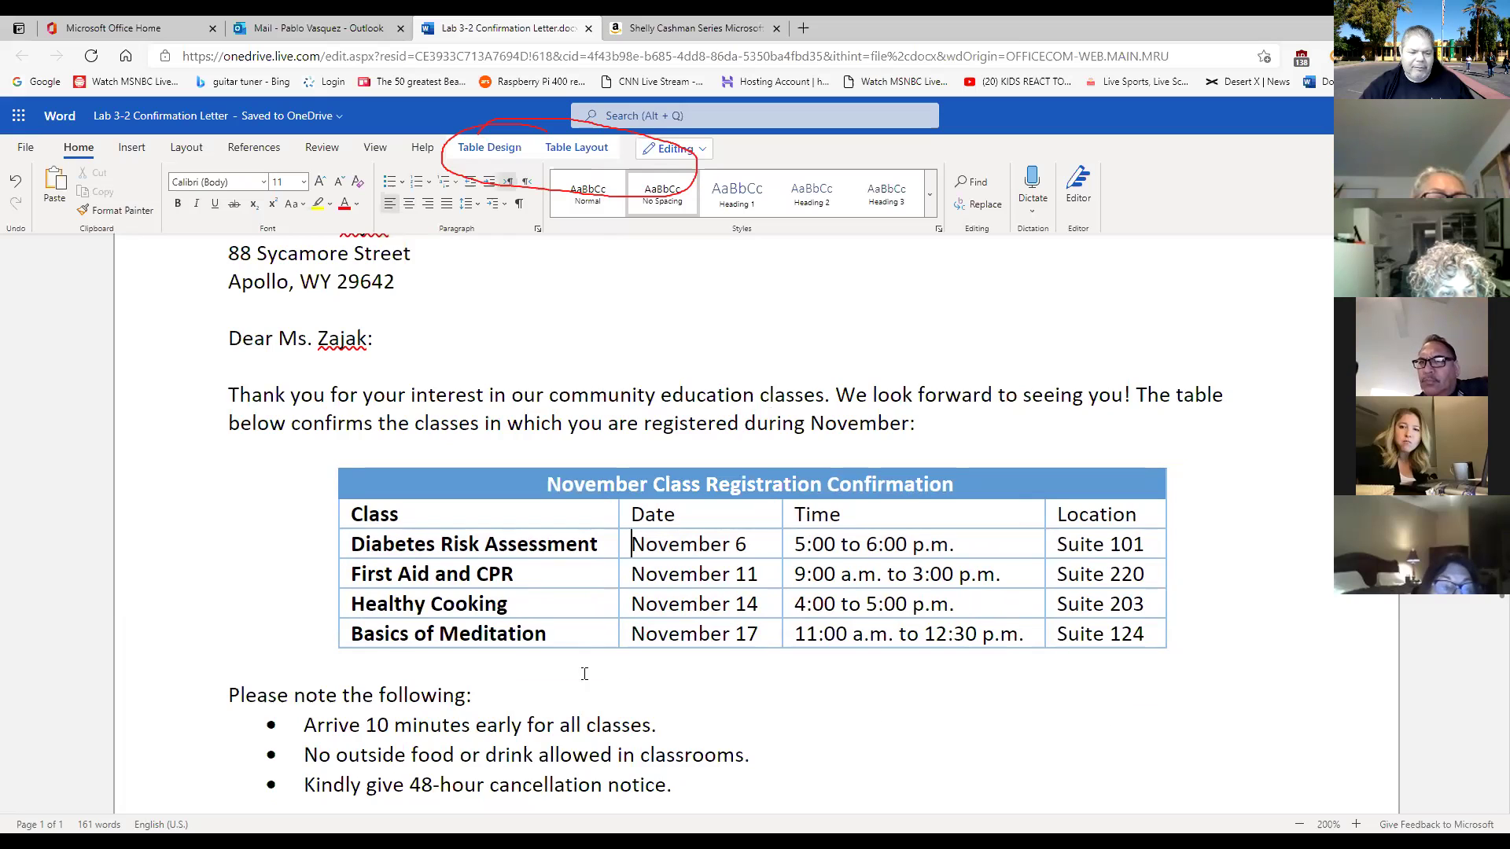
Try Distribute Columns on the table, then undo it to keep the fitted widths.
click(327, 457)
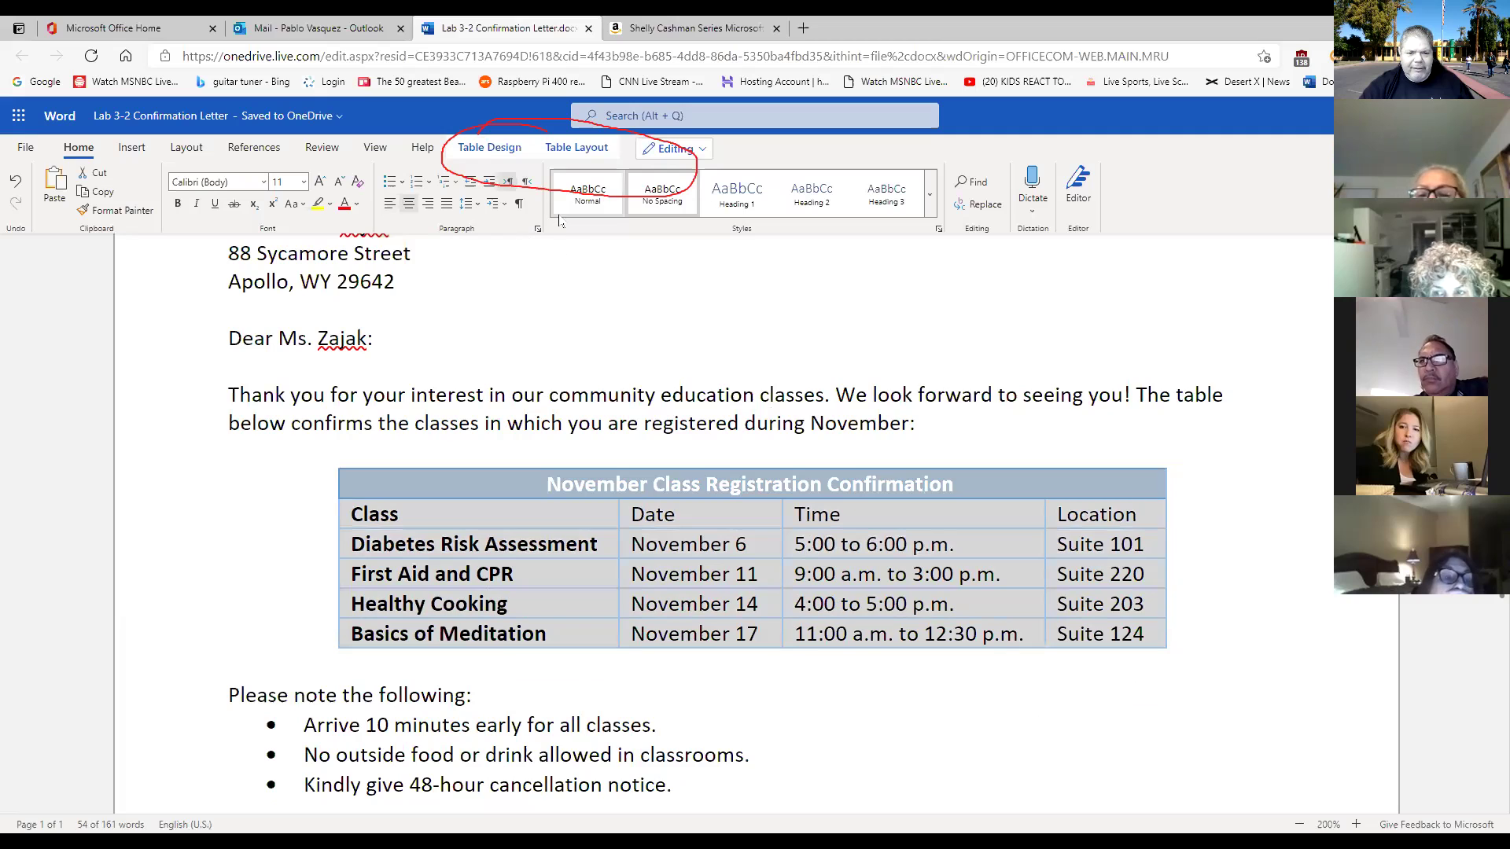
click(576, 147)
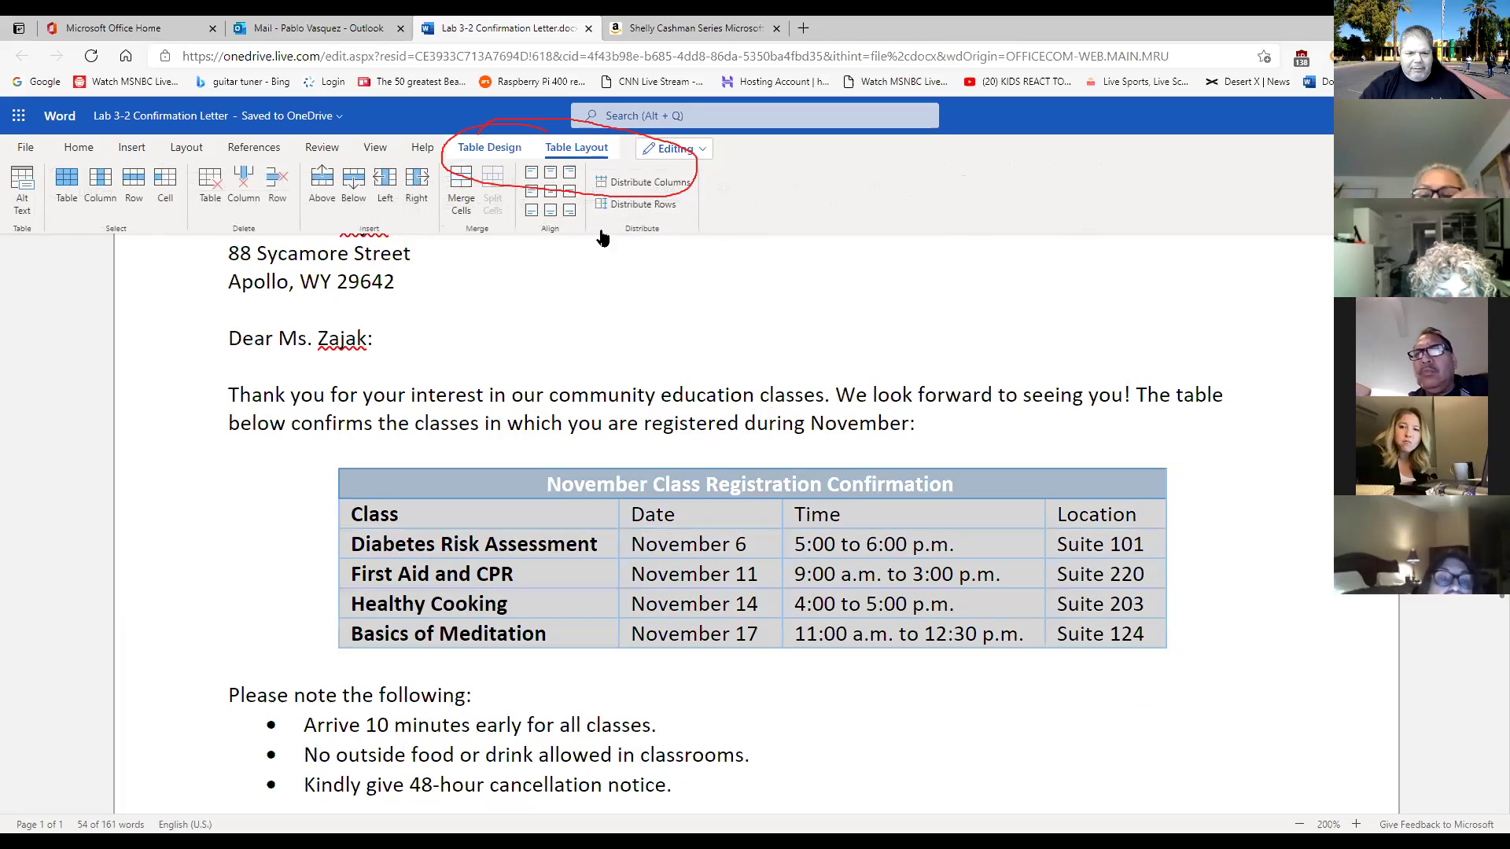
click(640, 184)
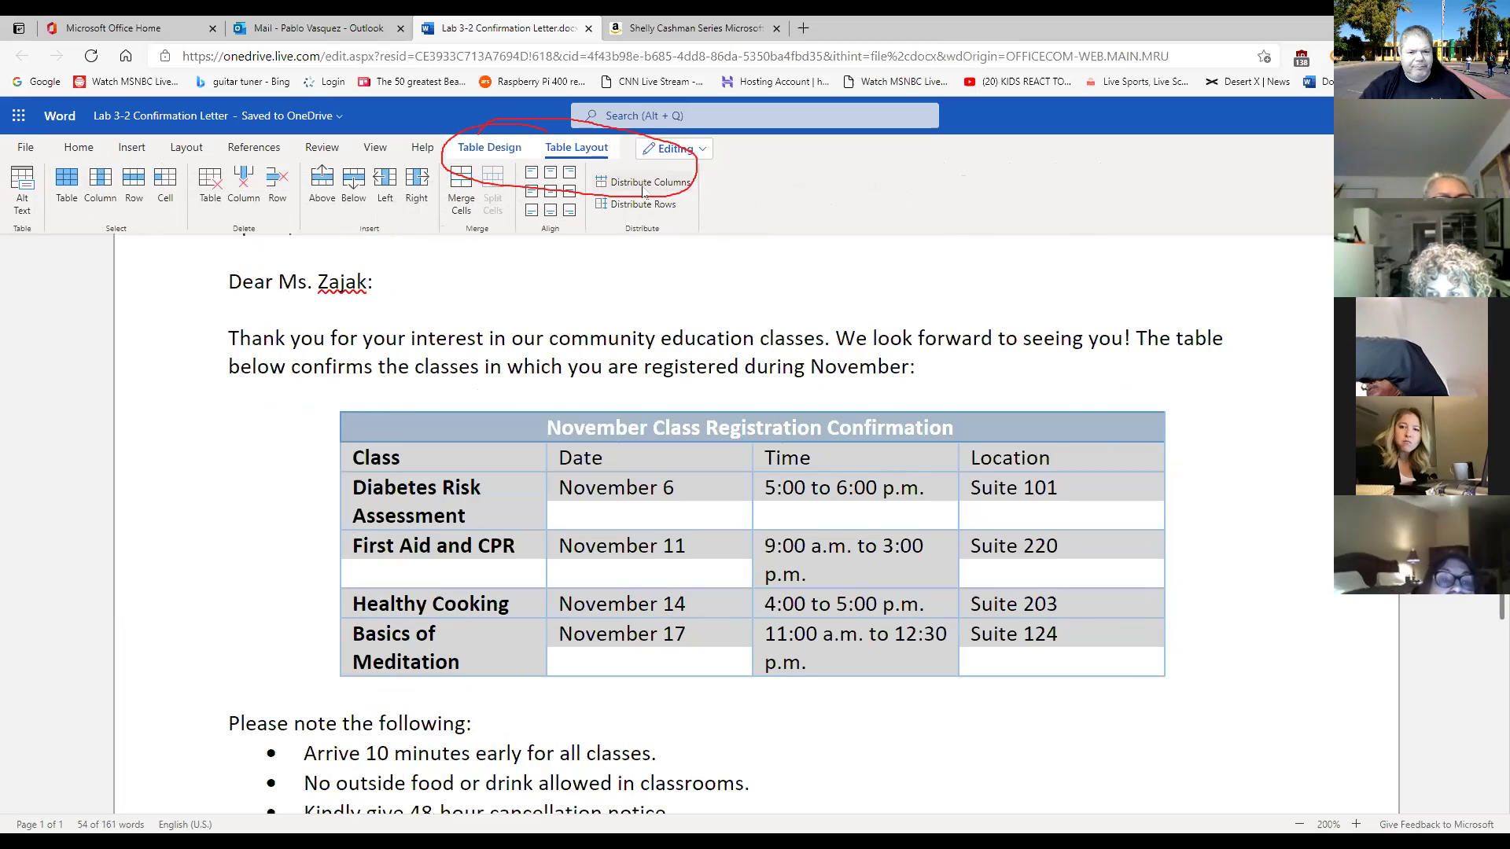
click(74, 147)
click(15, 181)
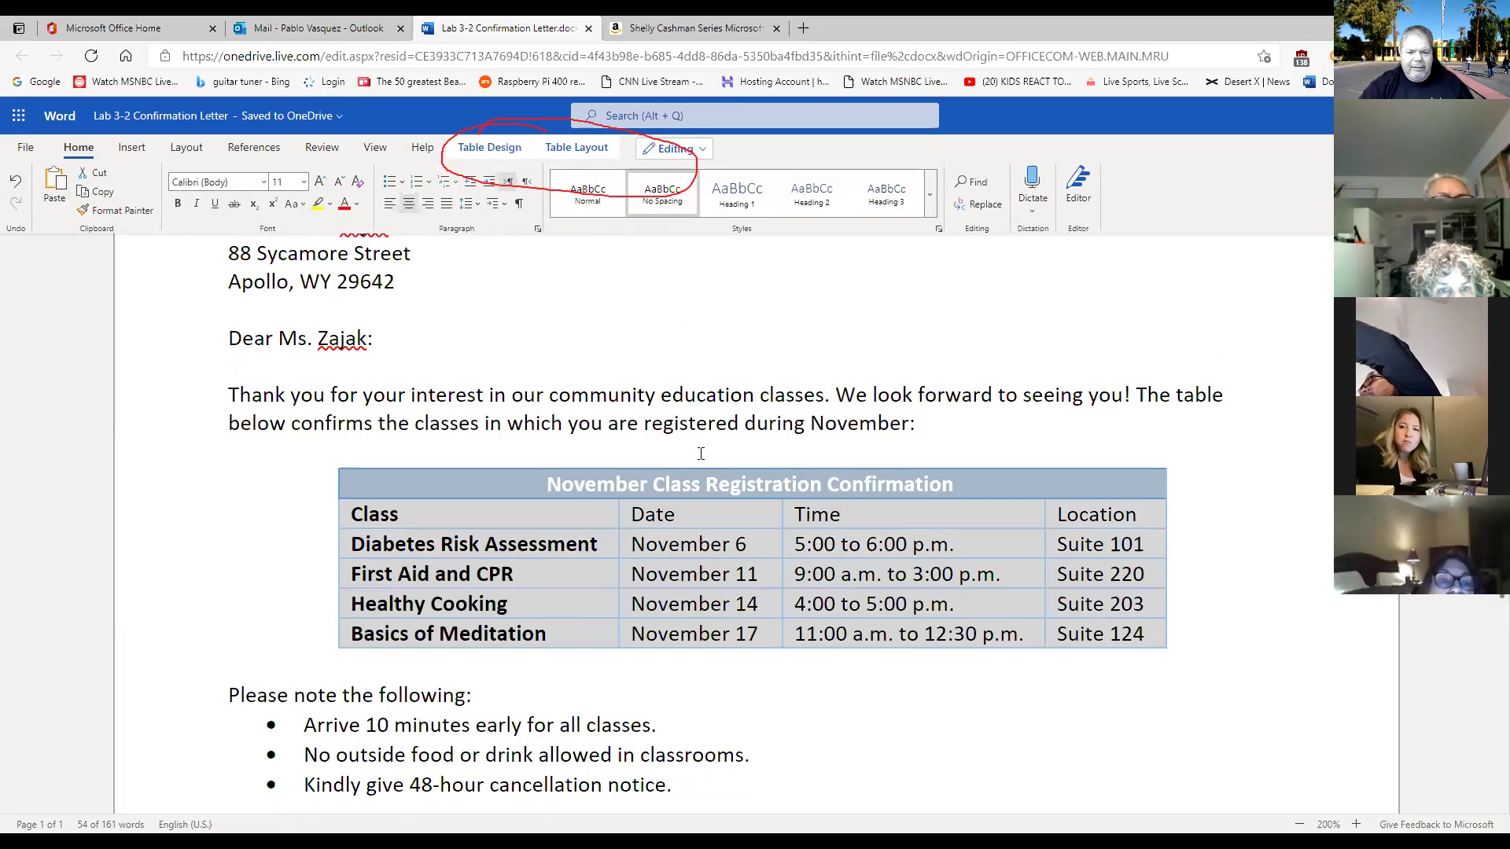
click(1116, 700)
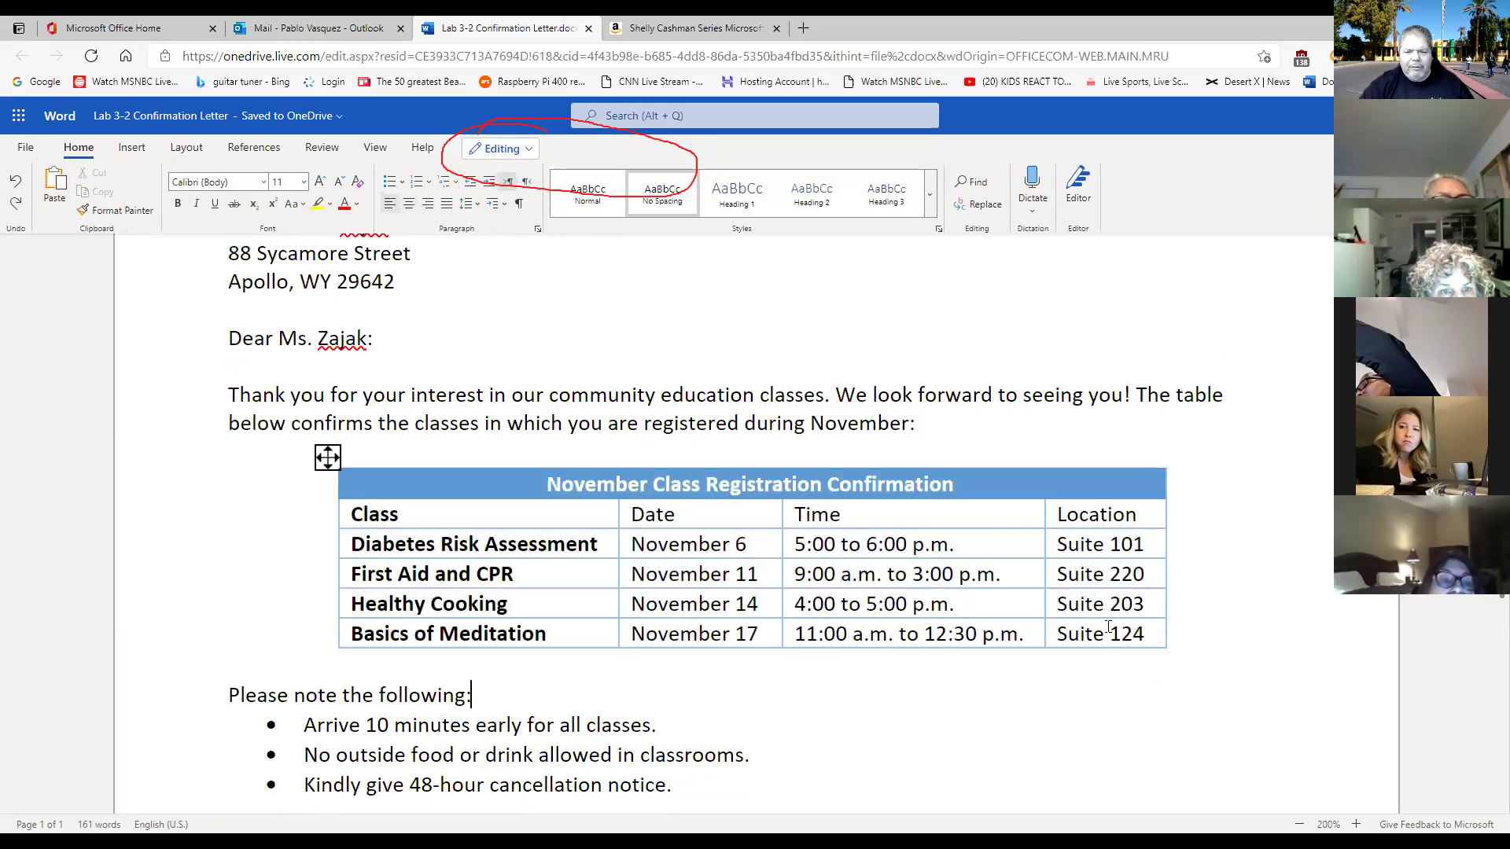
Zoom out to view the whole letter on one page.
scroll(1108, 626, down, 1)
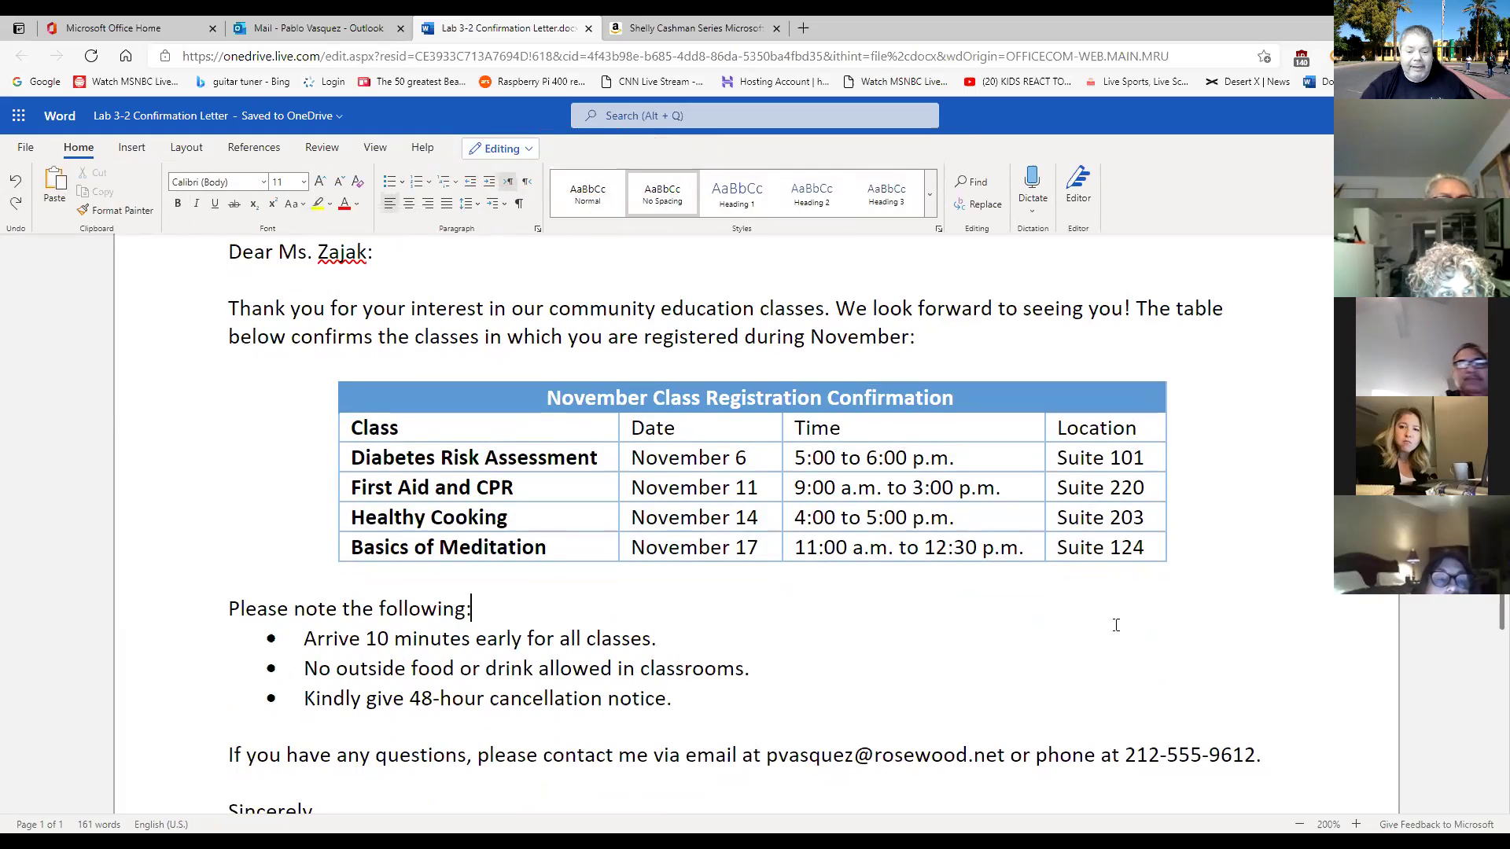
click(1298, 824)
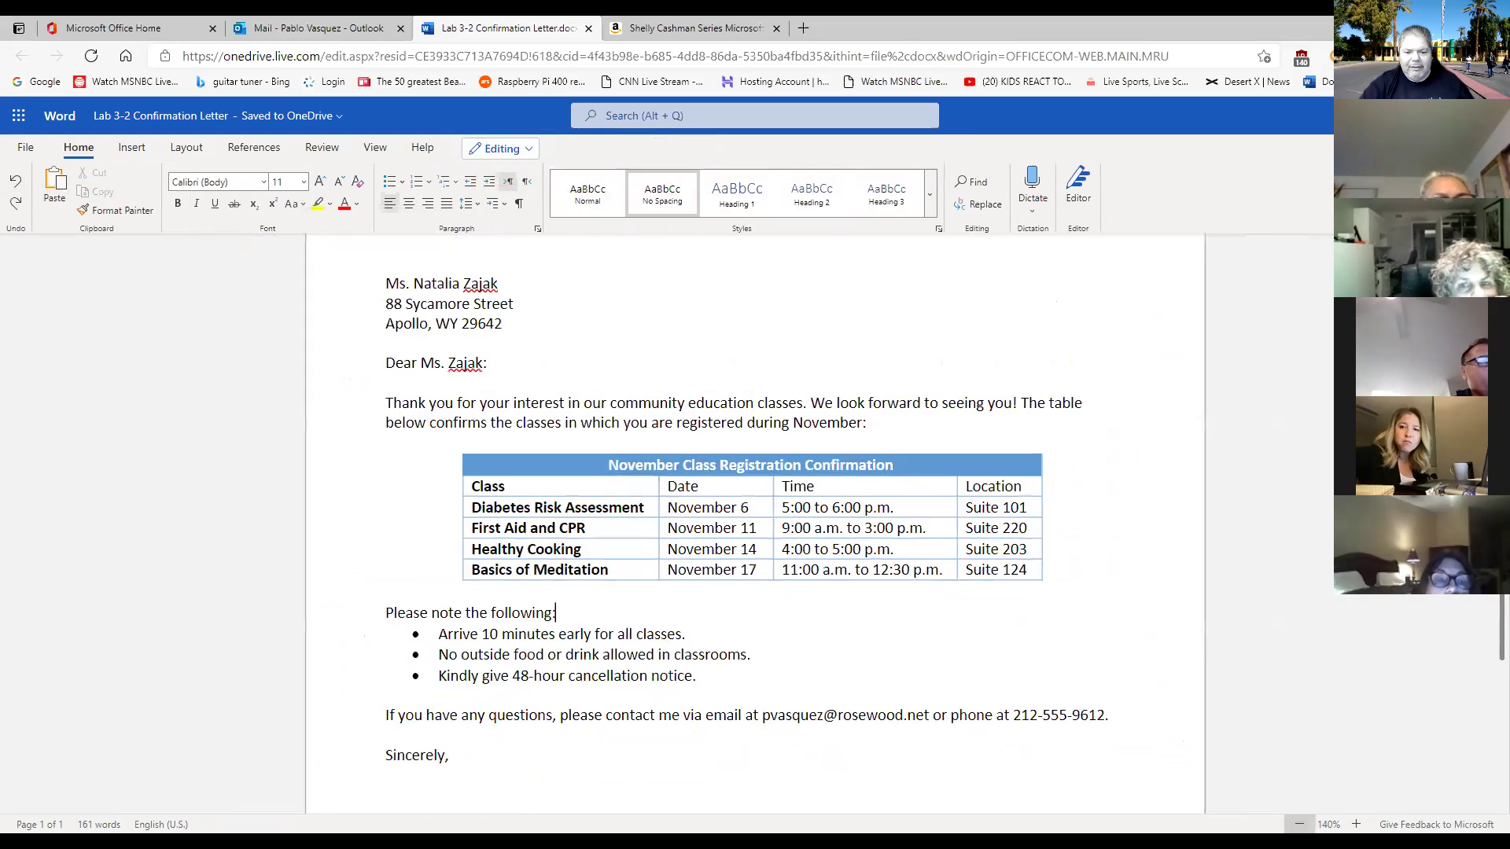
click(1299, 824)
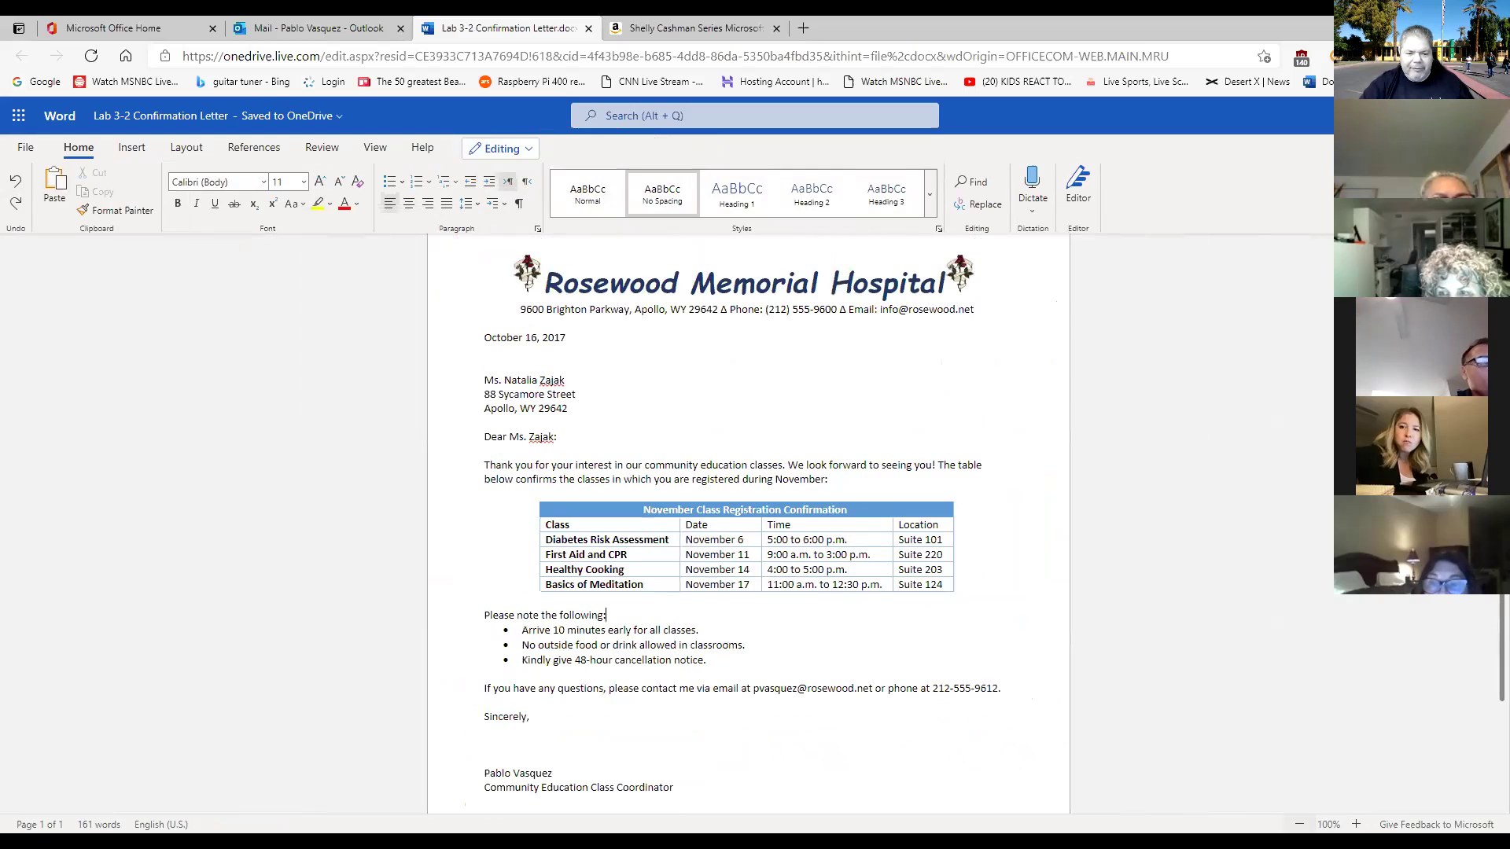
scroll(1156, 645, down, 1)
scroll(1195, 724, up, 1)
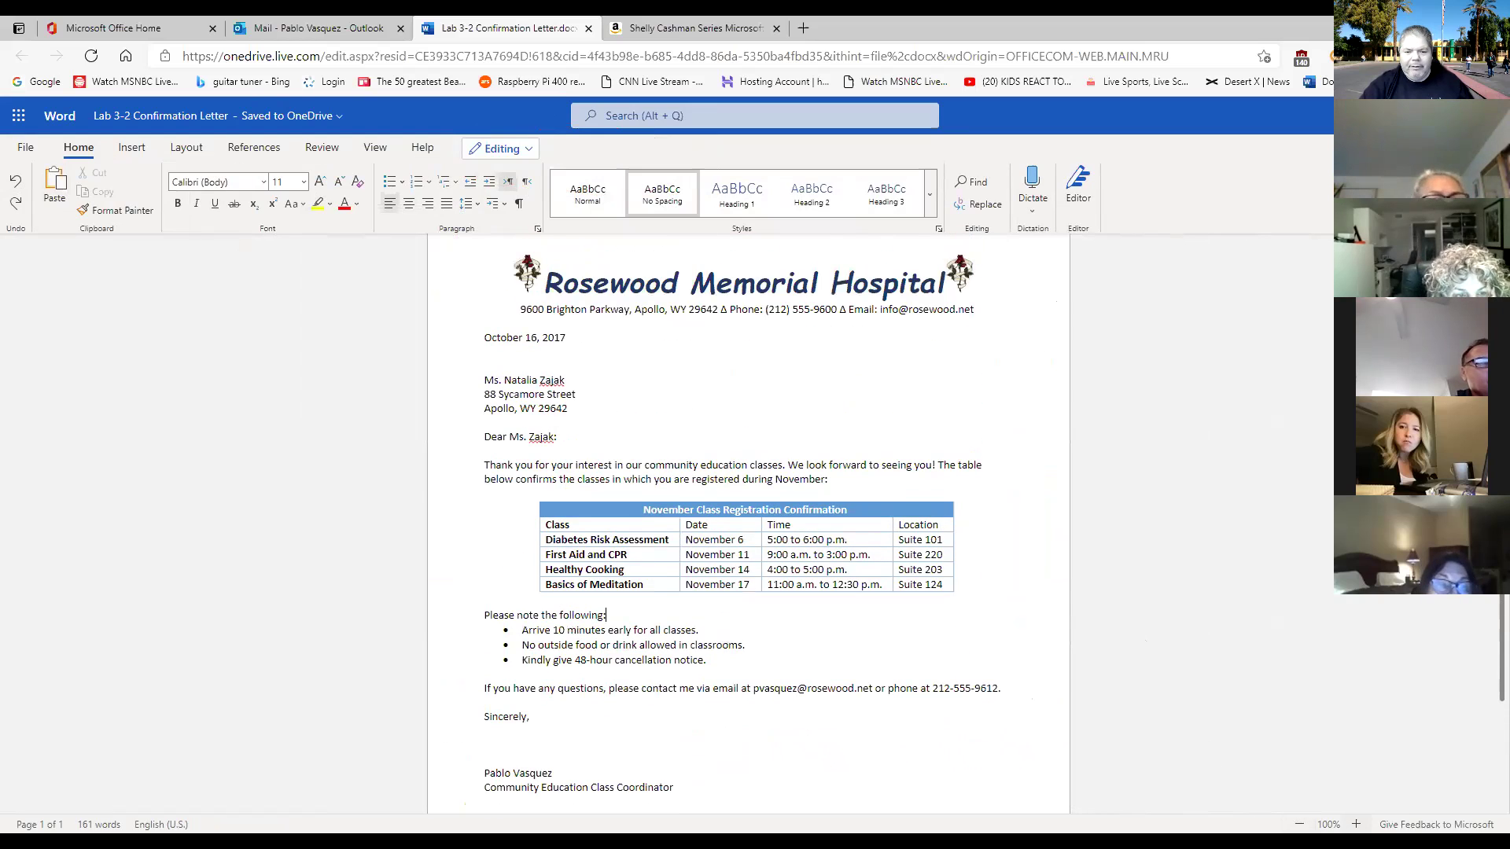
Zoom the letter in to 190% and scroll down to the closing and signature.
click(1355, 824)
click(1355, 824)
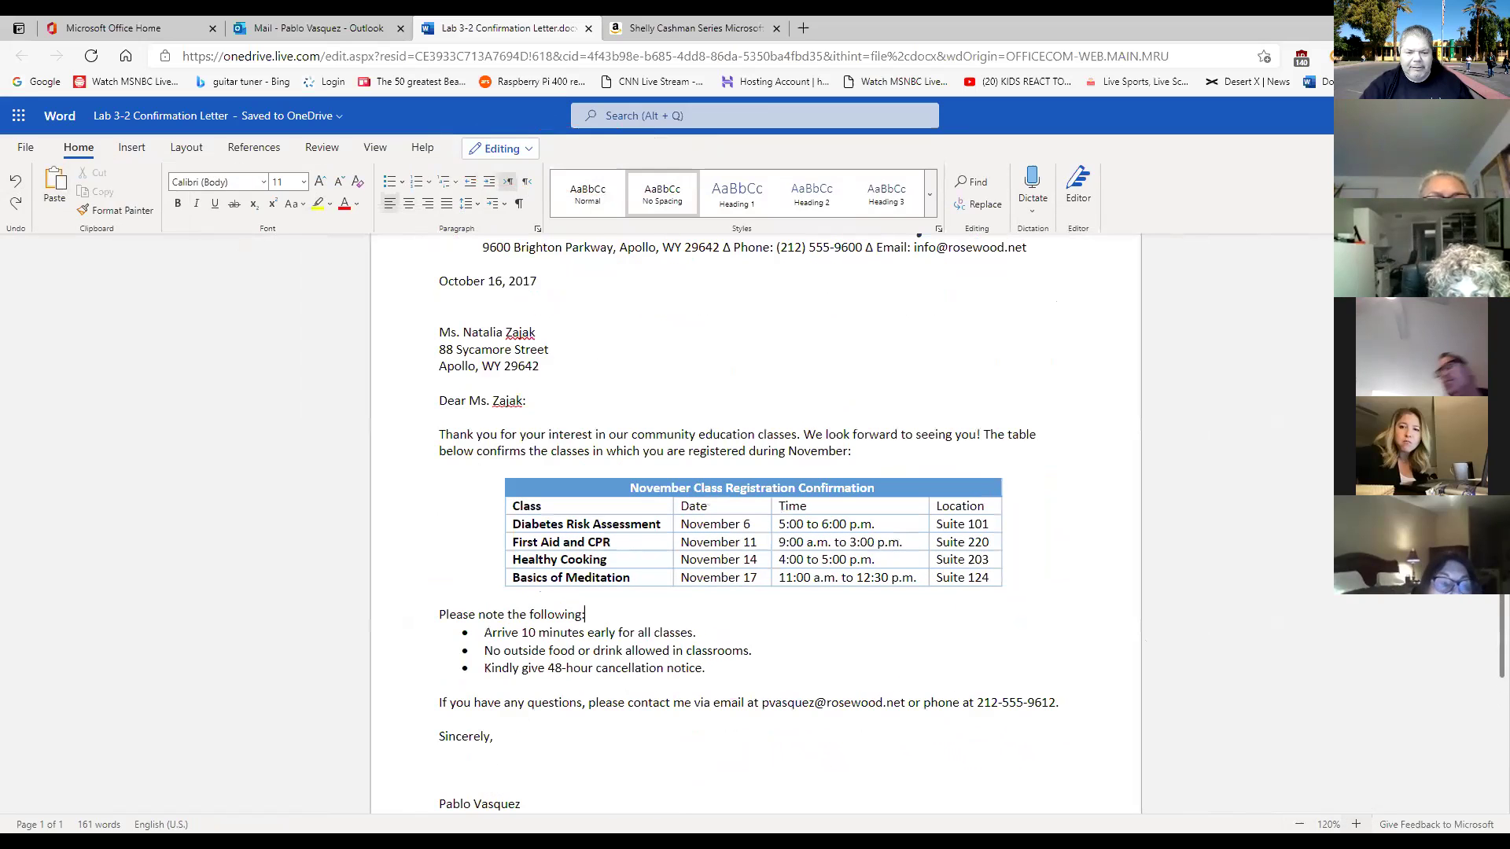
click(1355, 824)
click(1355, 824)
click(1356, 824)
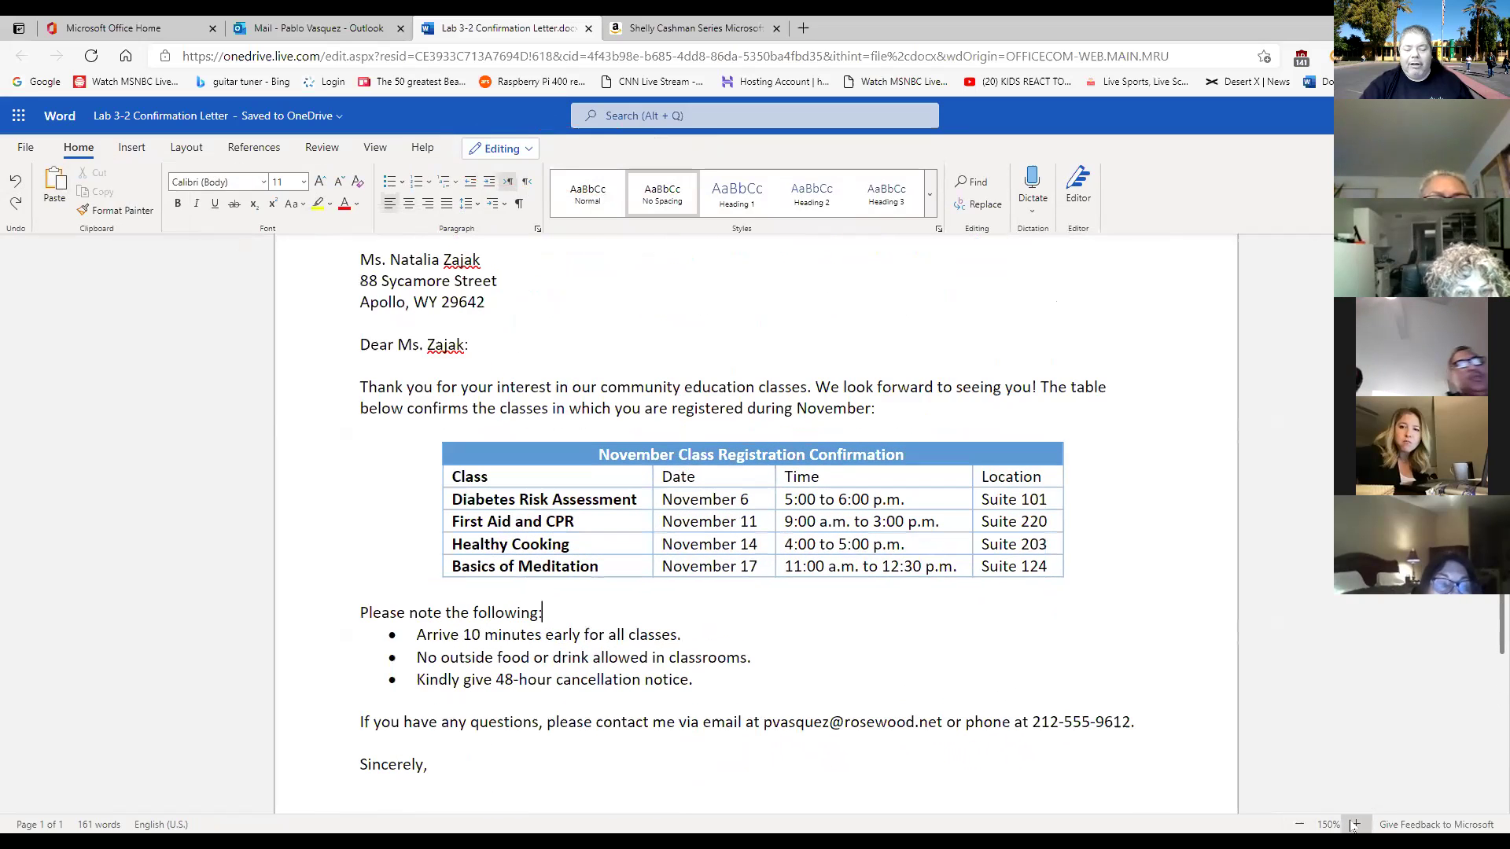
click(1355, 824)
click(1356, 824)
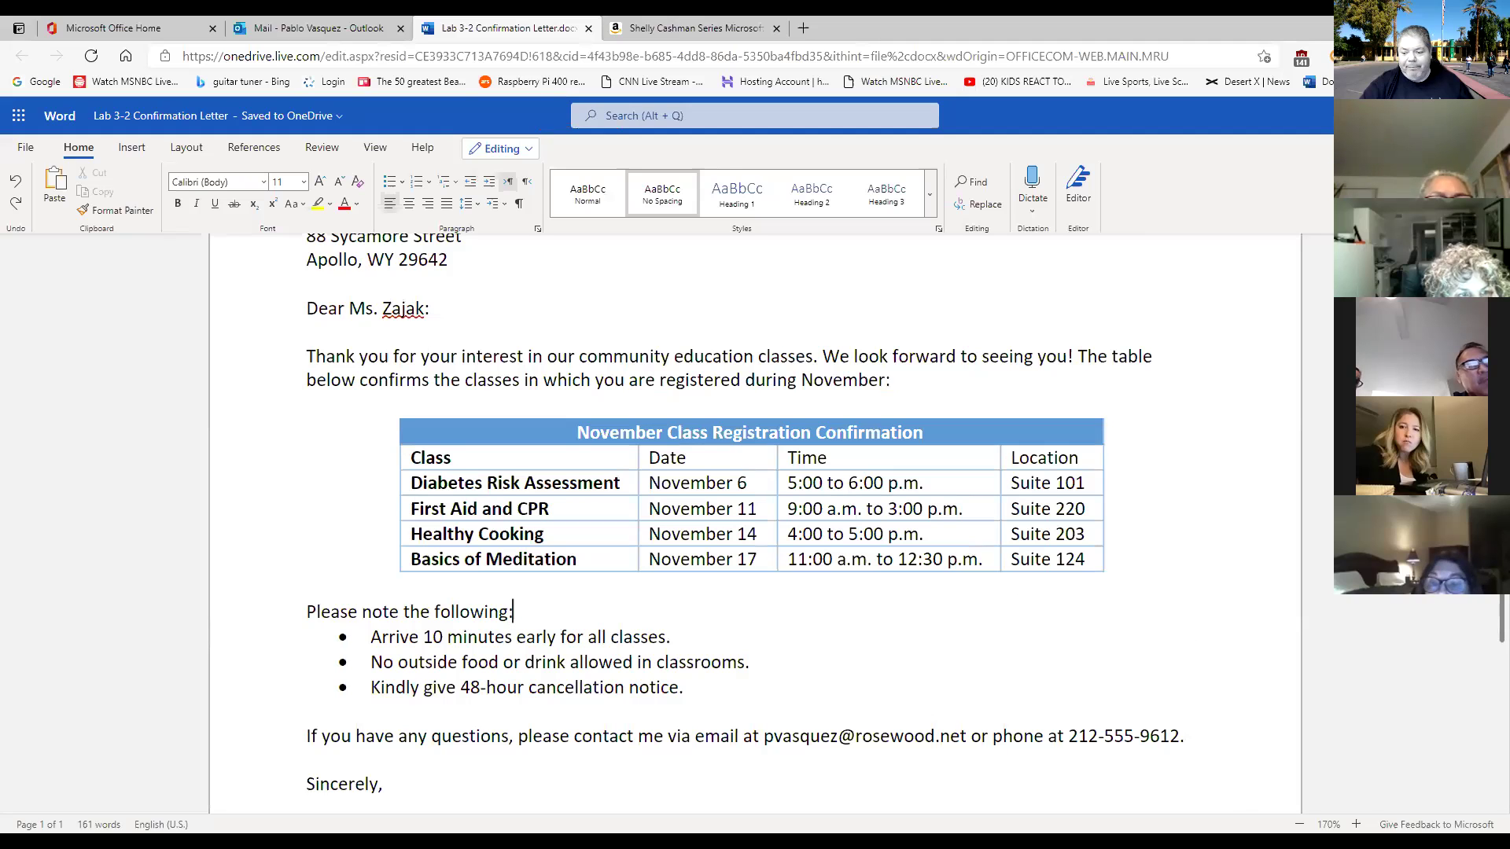
click(1356, 824)
click(1356, 824)
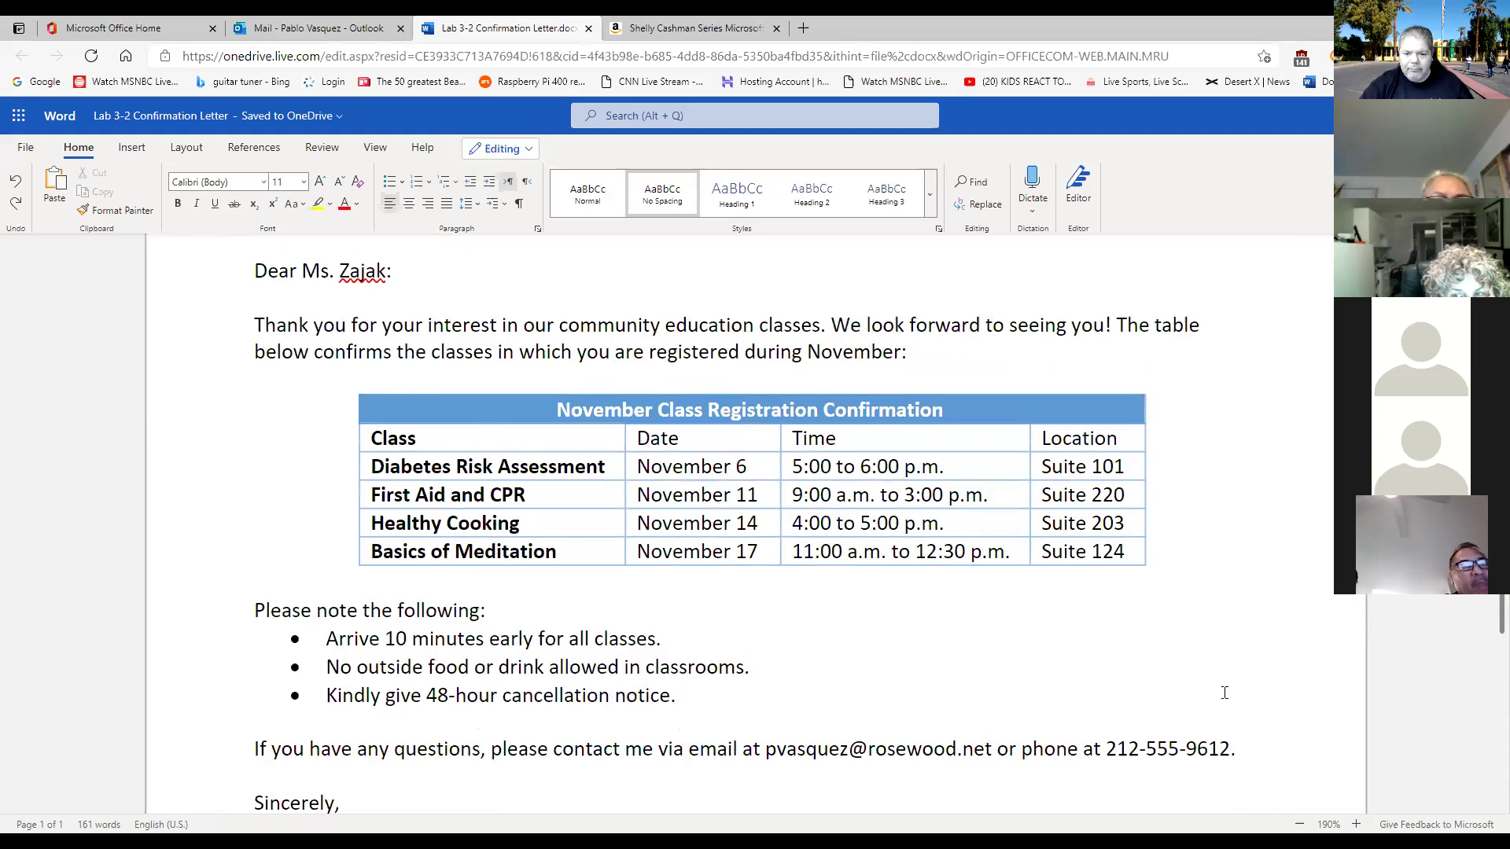
scroll(1224, 692, down, 3)
scroll(1218, 695, down, 4)
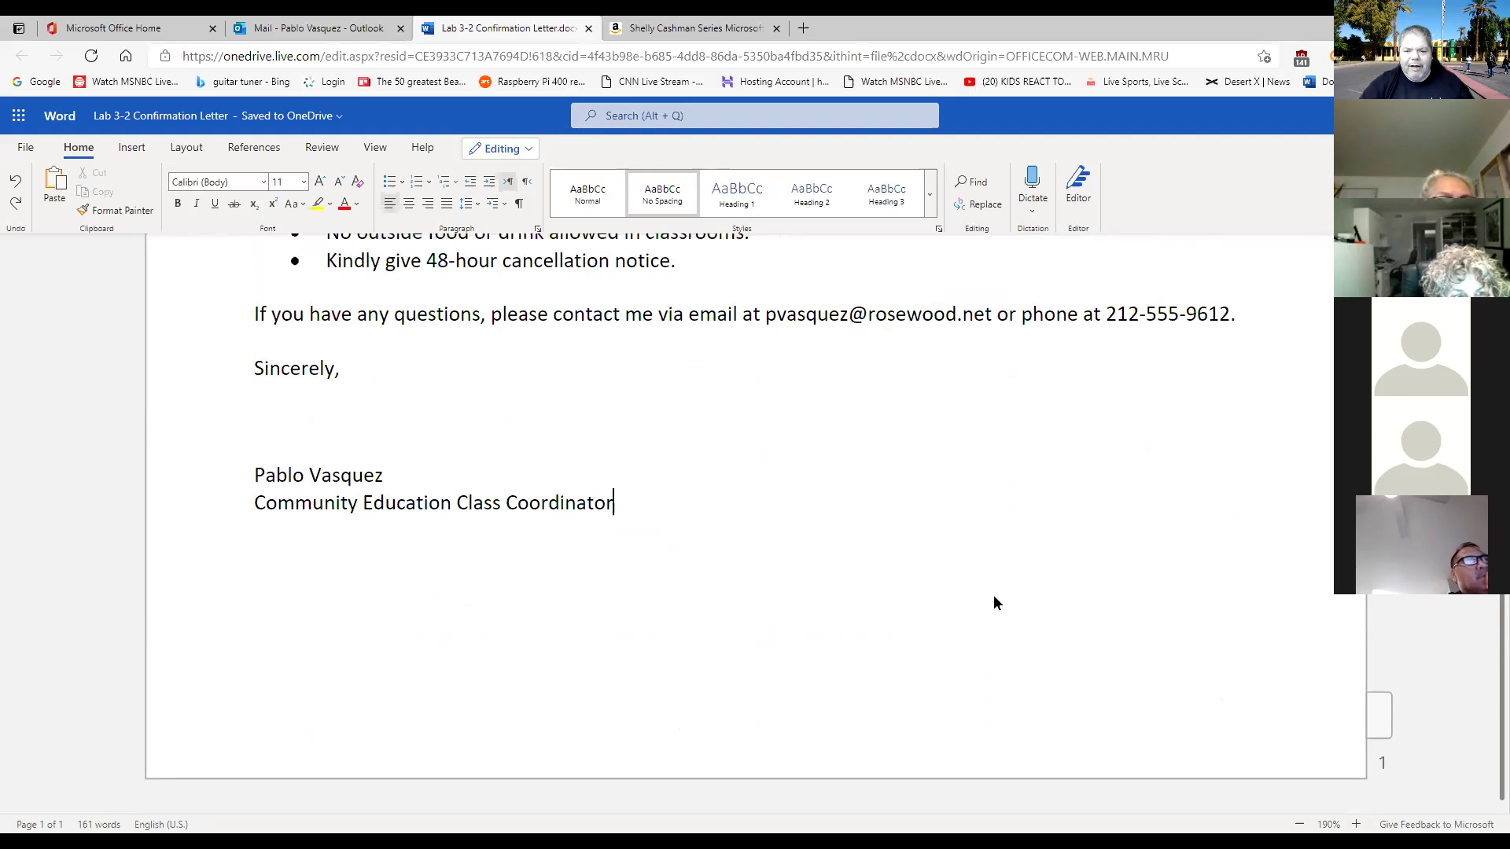
scroll(994, 596, up, 1)
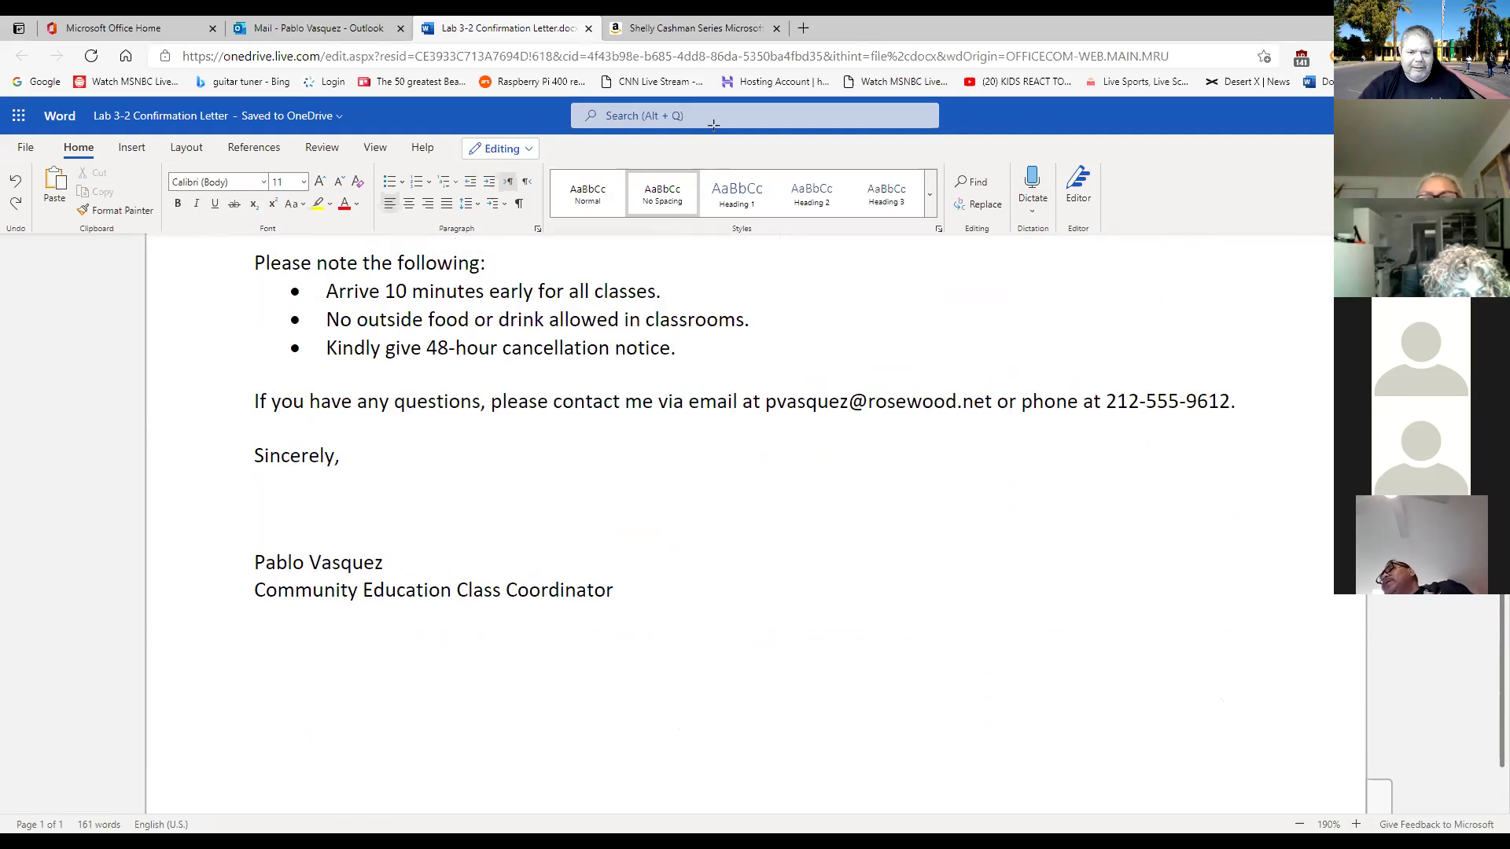
mouse_move(89, 792)
mouse_down()
mouse_move(36, 793)
mouse_move(20, 833)
mouse_up()
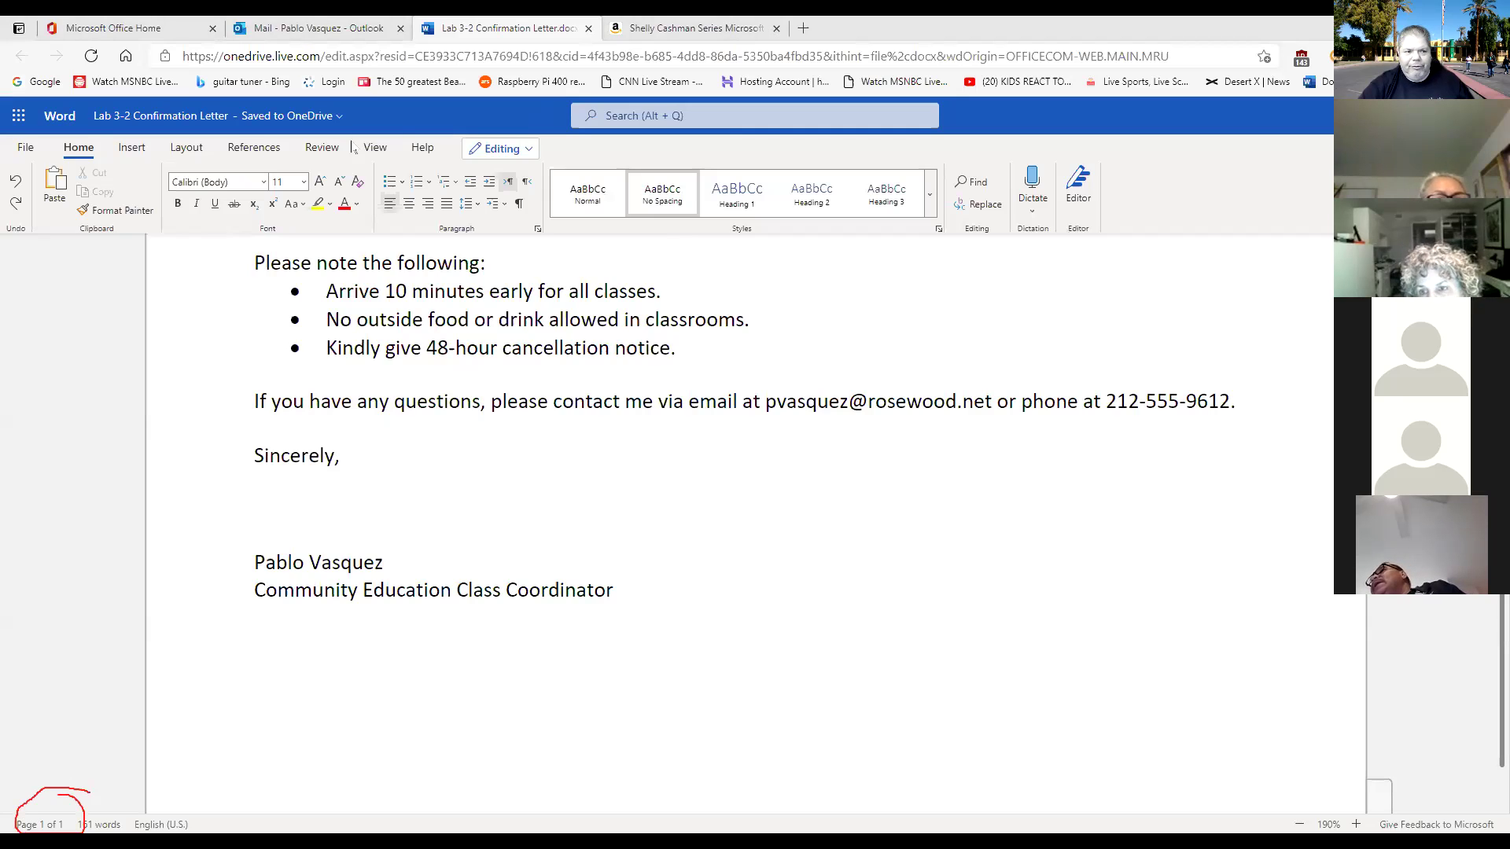
click(21, 149)
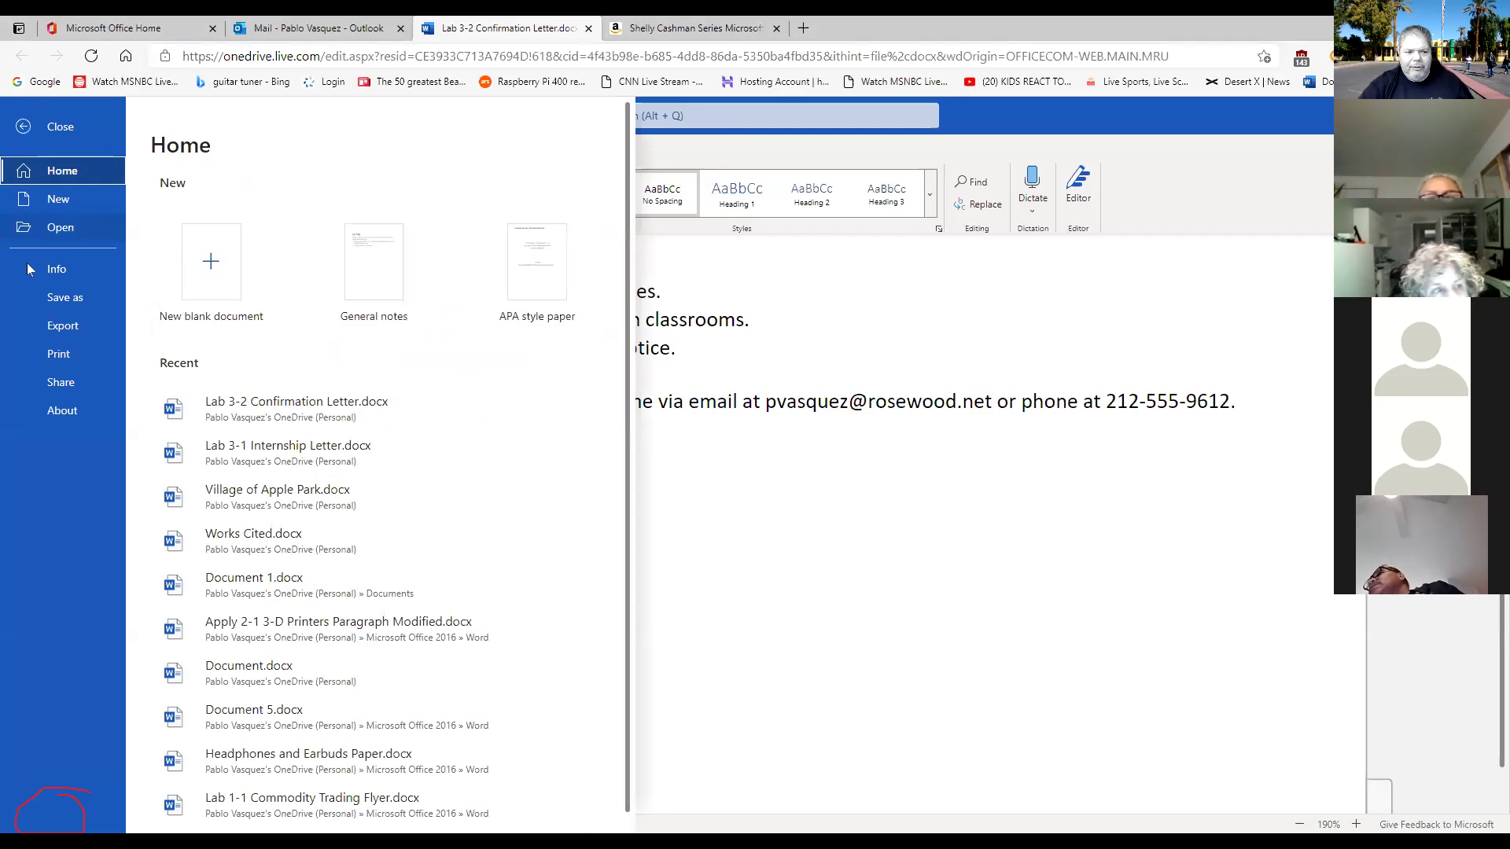
click(61, 362)
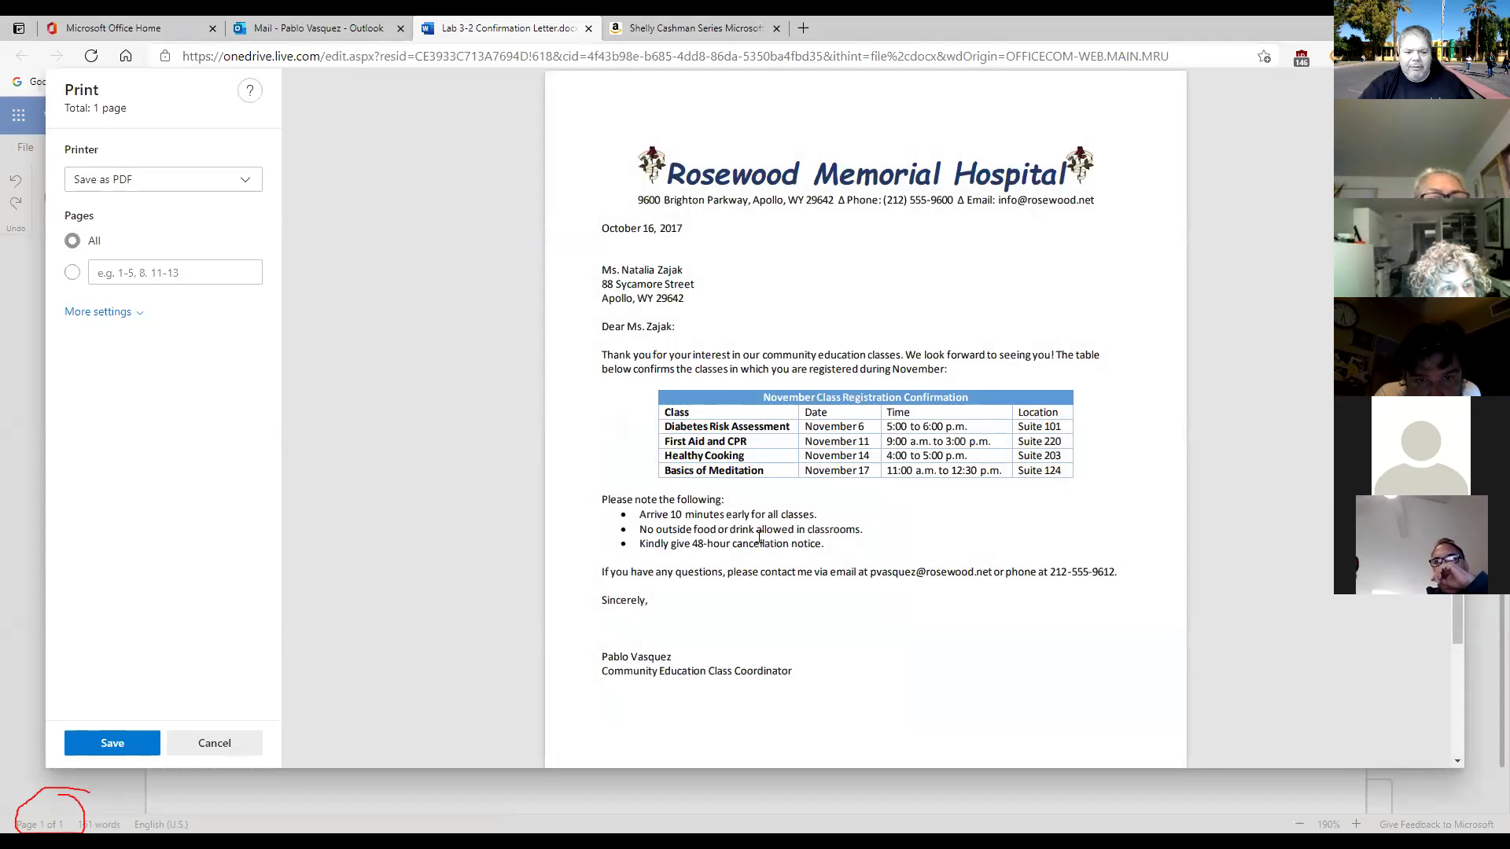
scroll(927, 511, down, 2)
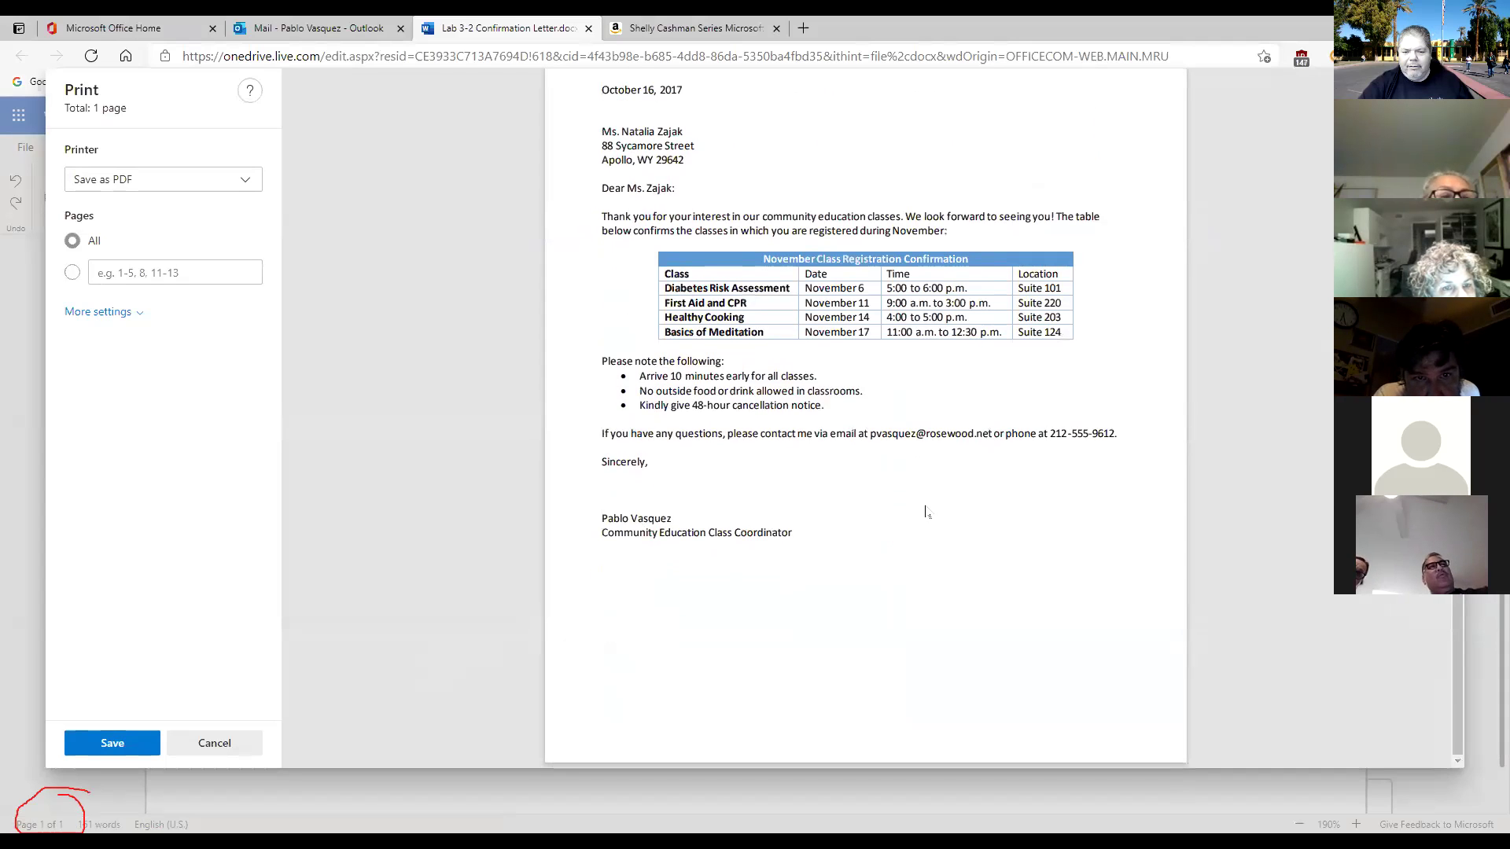
scroll(786, 597, up, 2)
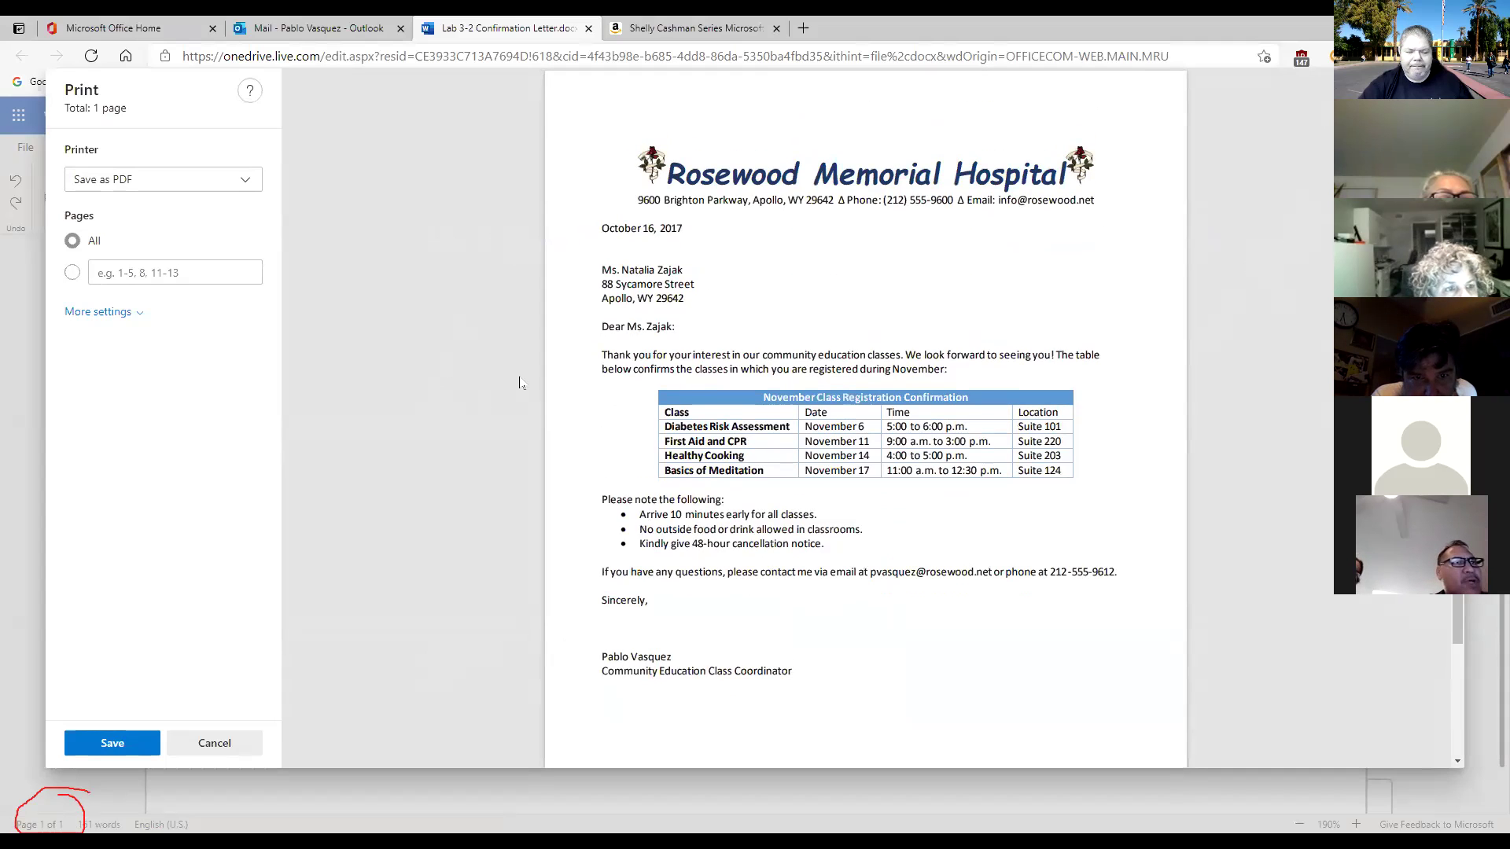
click(243, 746)
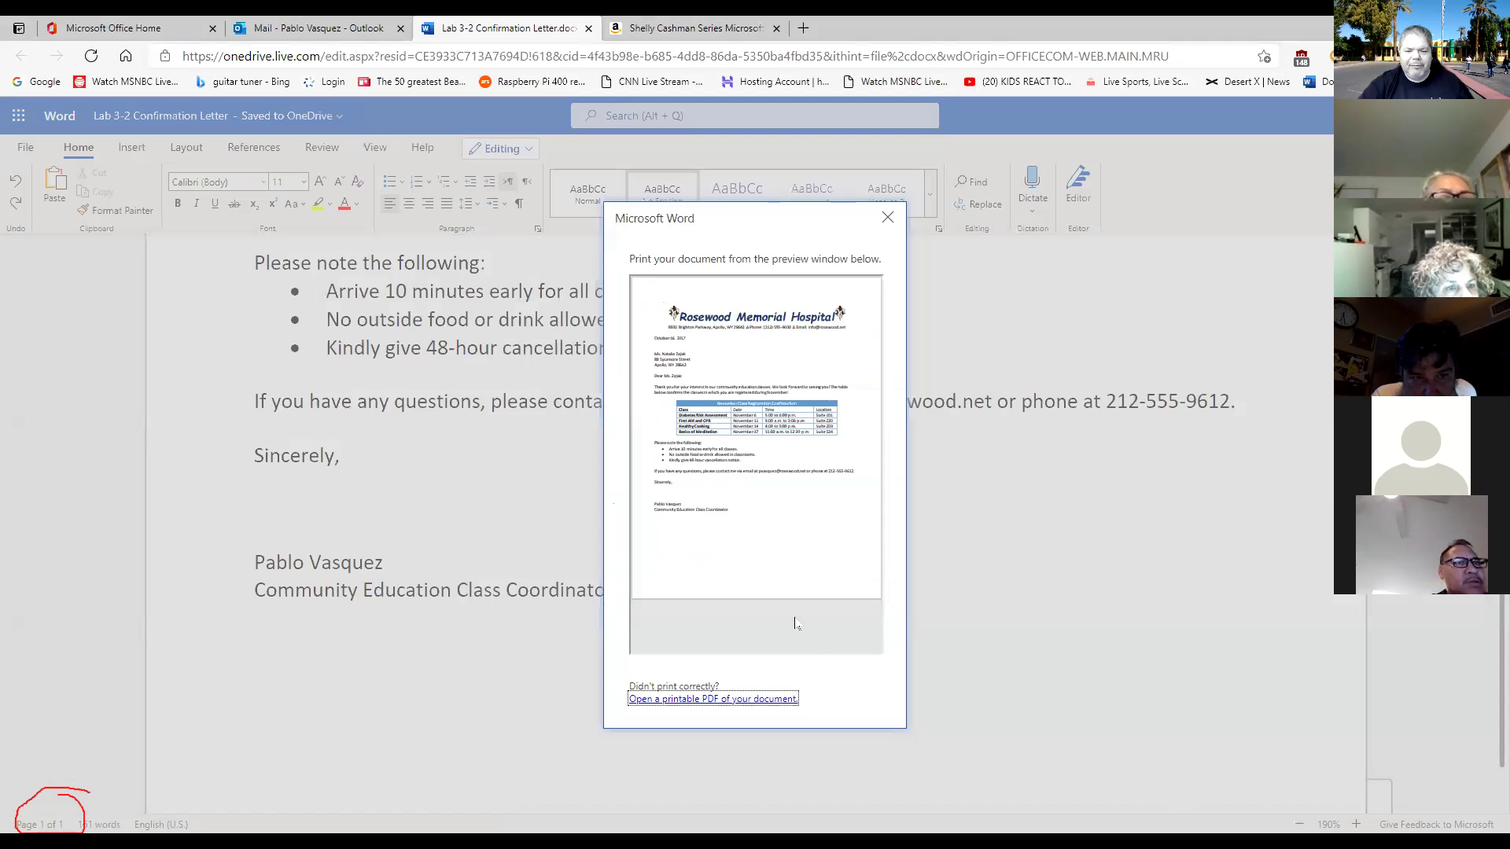
click(887, 217)
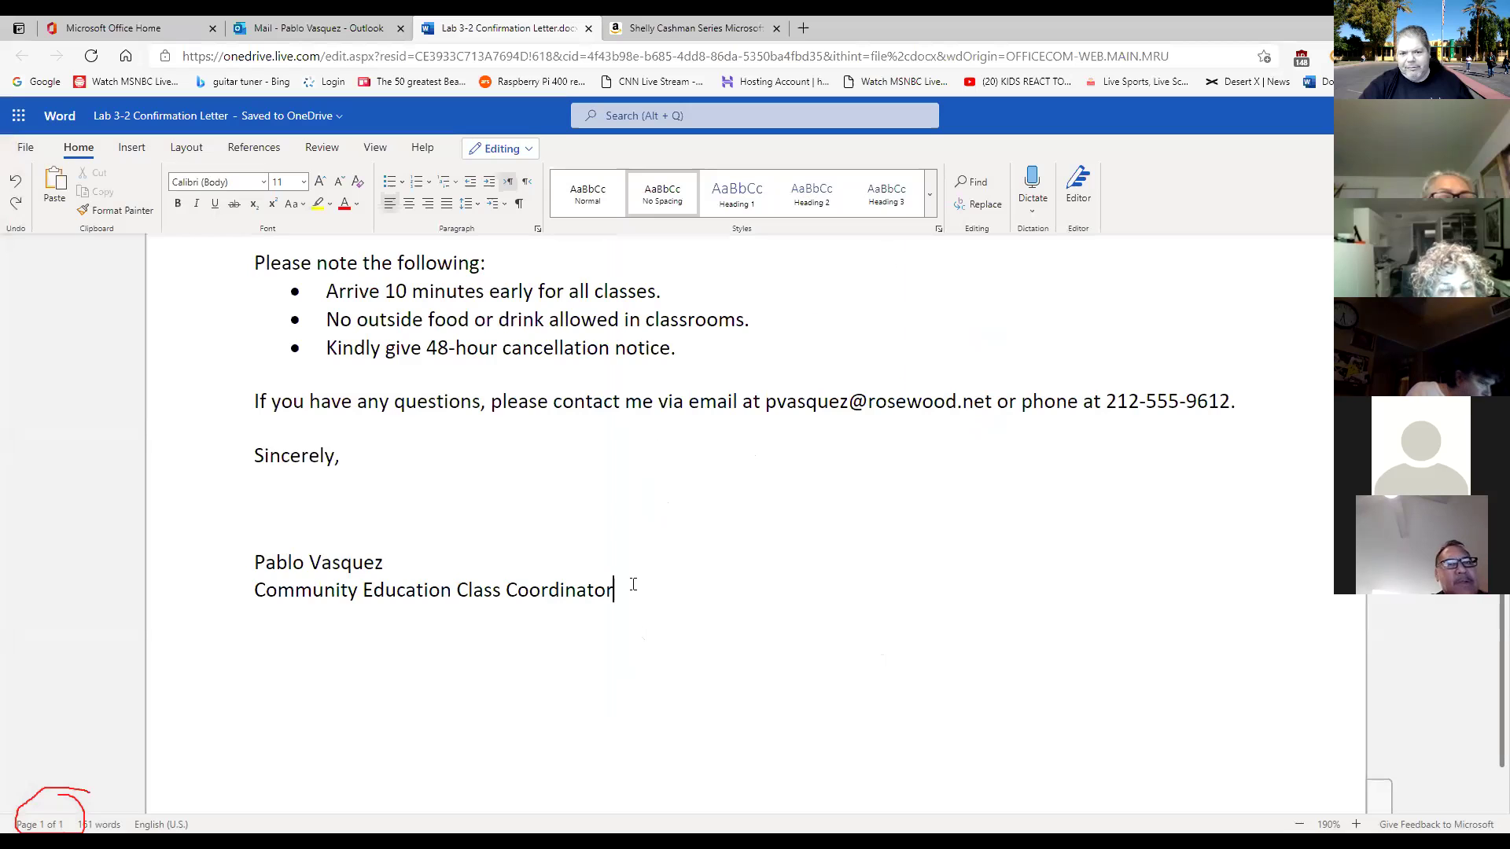
scroll(633, 585, up, 4)
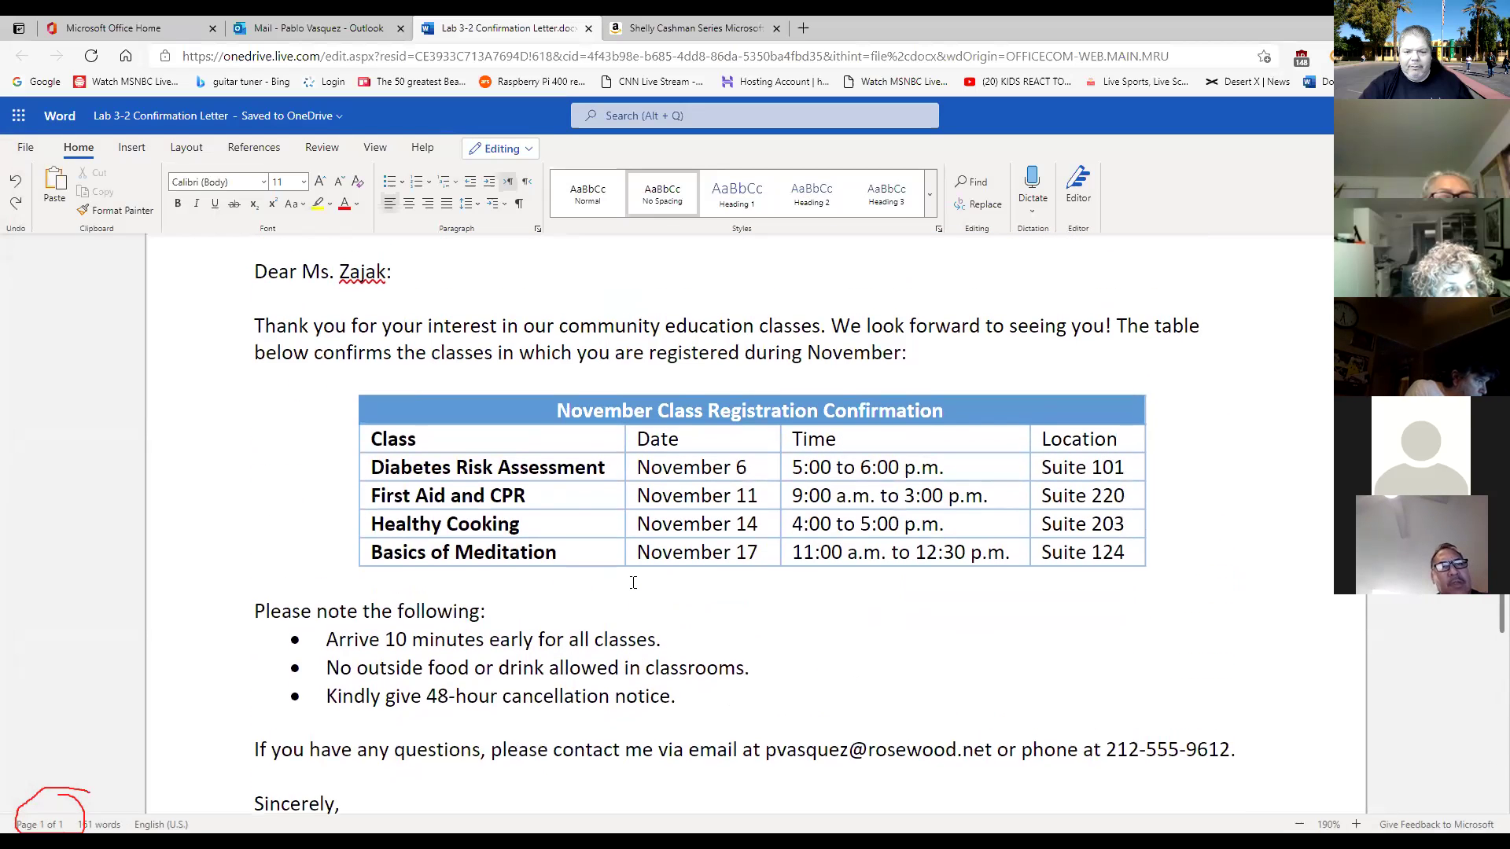
scroll(633, 582, down, 1)
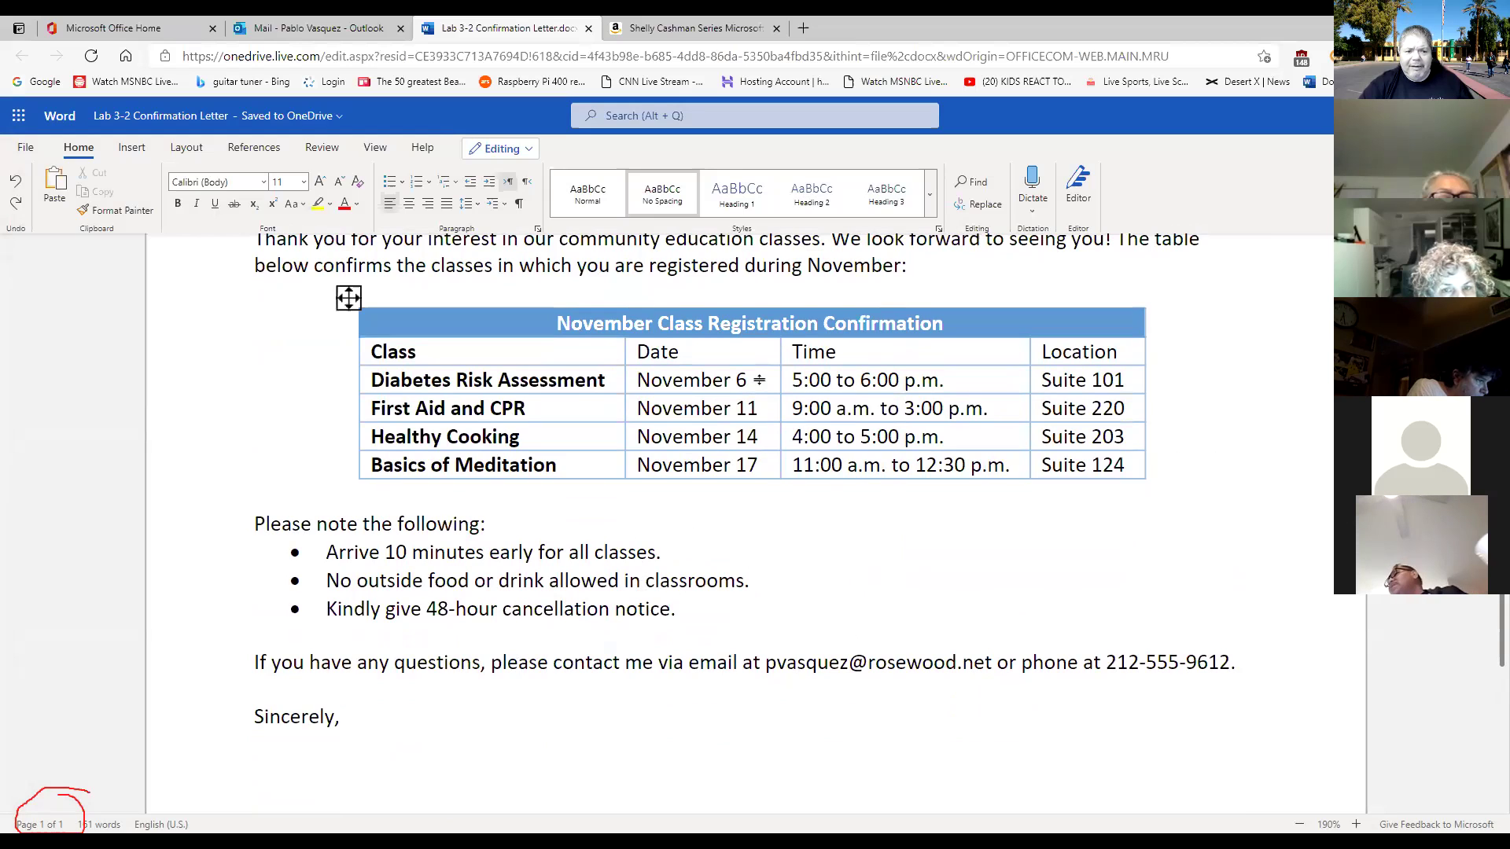
click(200, 118)
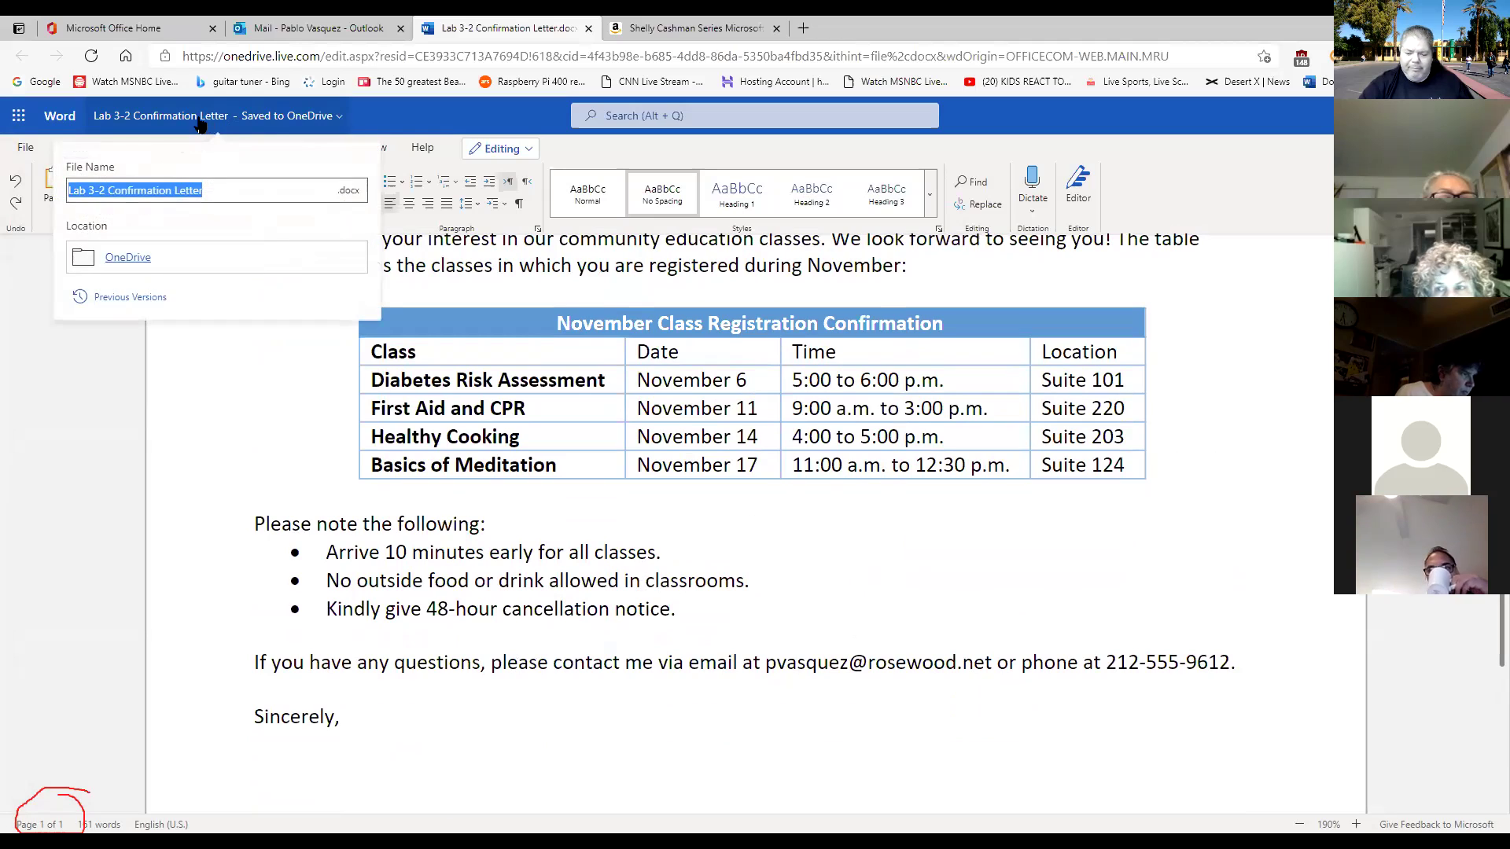
click(201, 118)
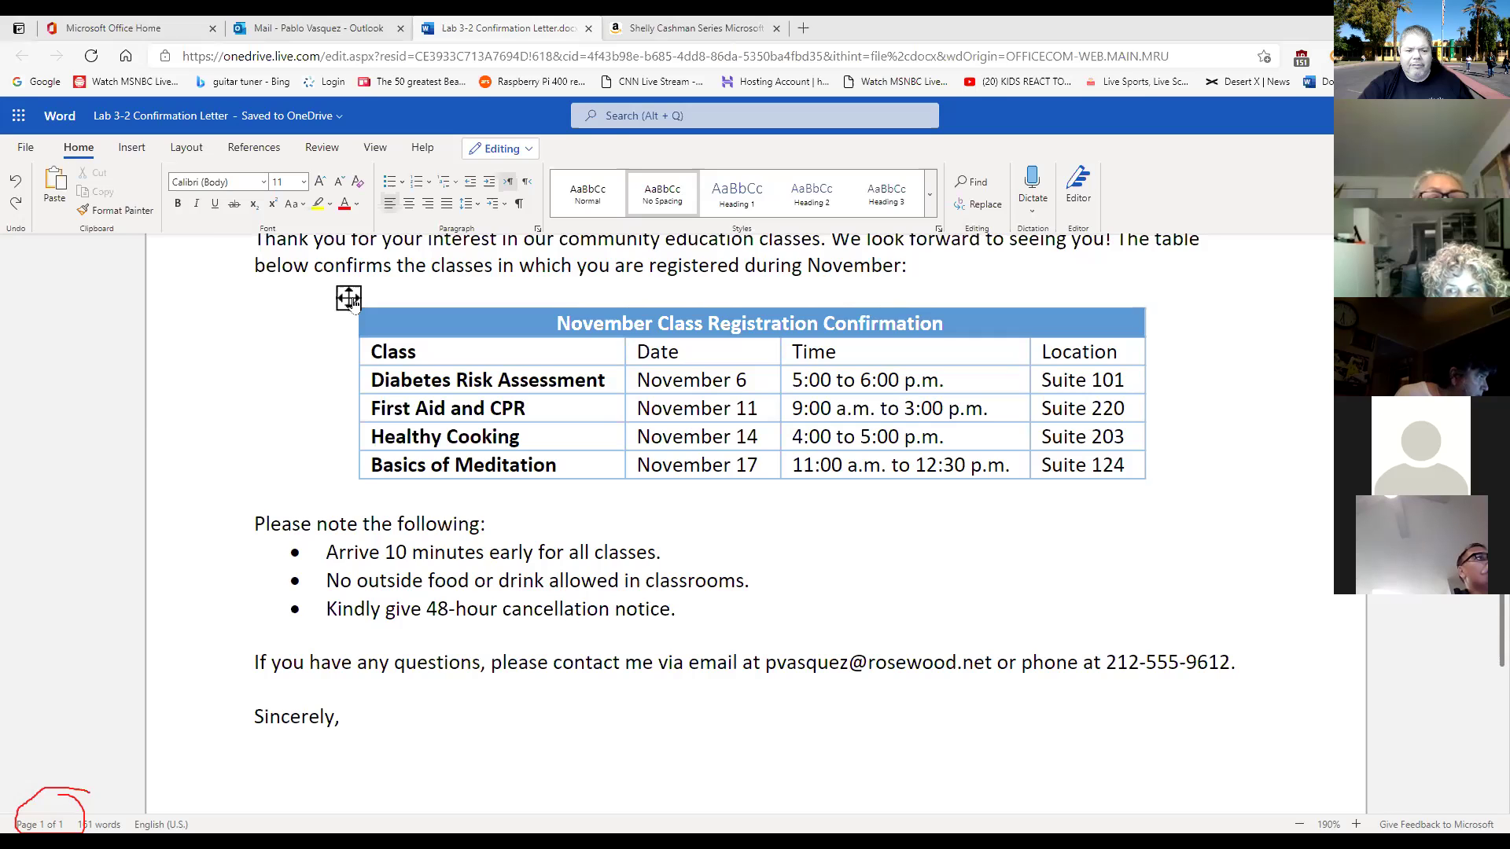
click(348, 298)
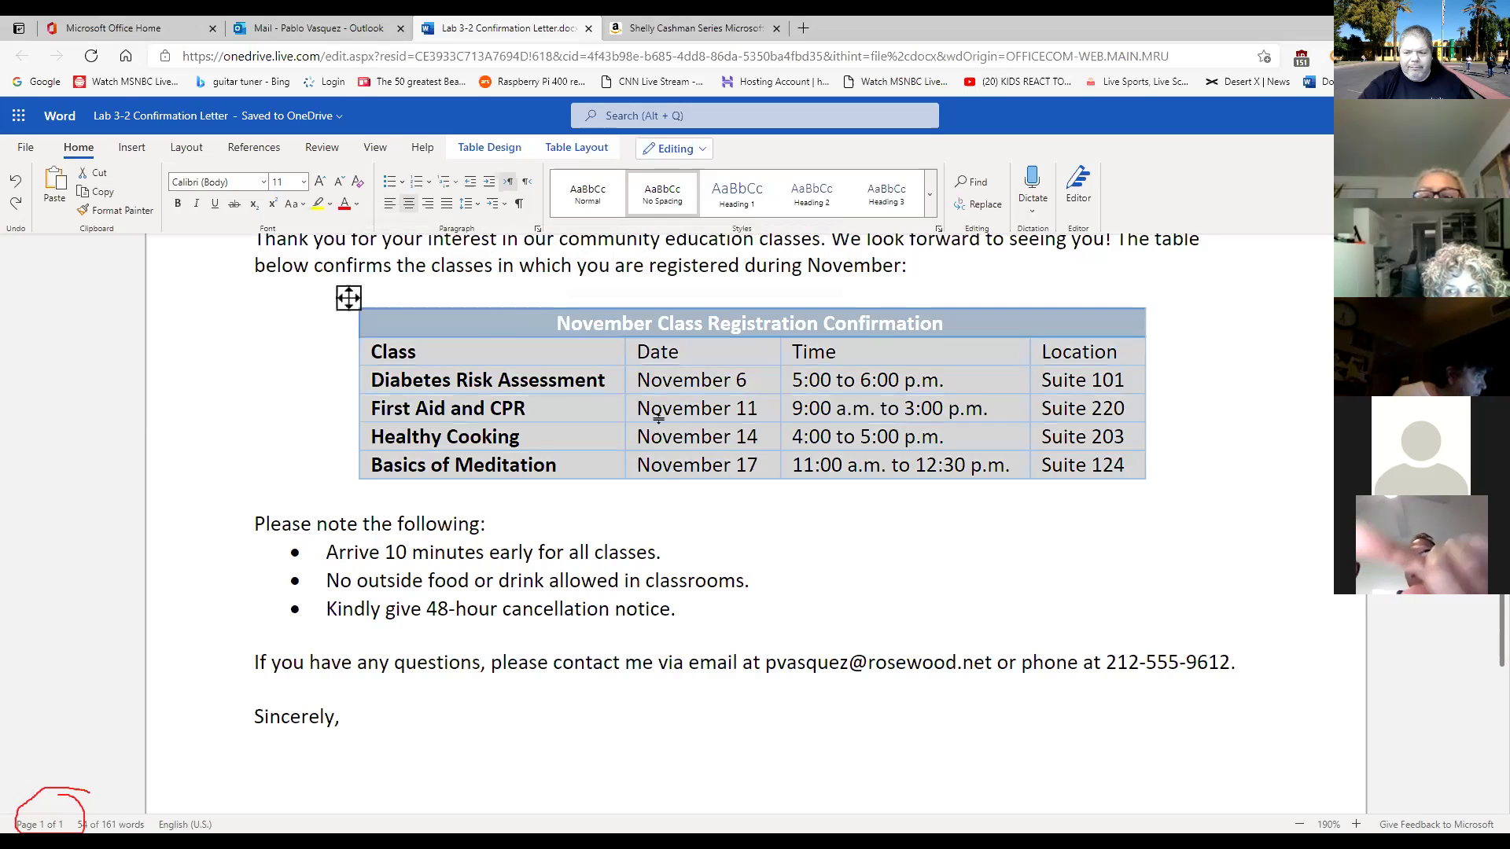
scroll(661, 424, up, 1)
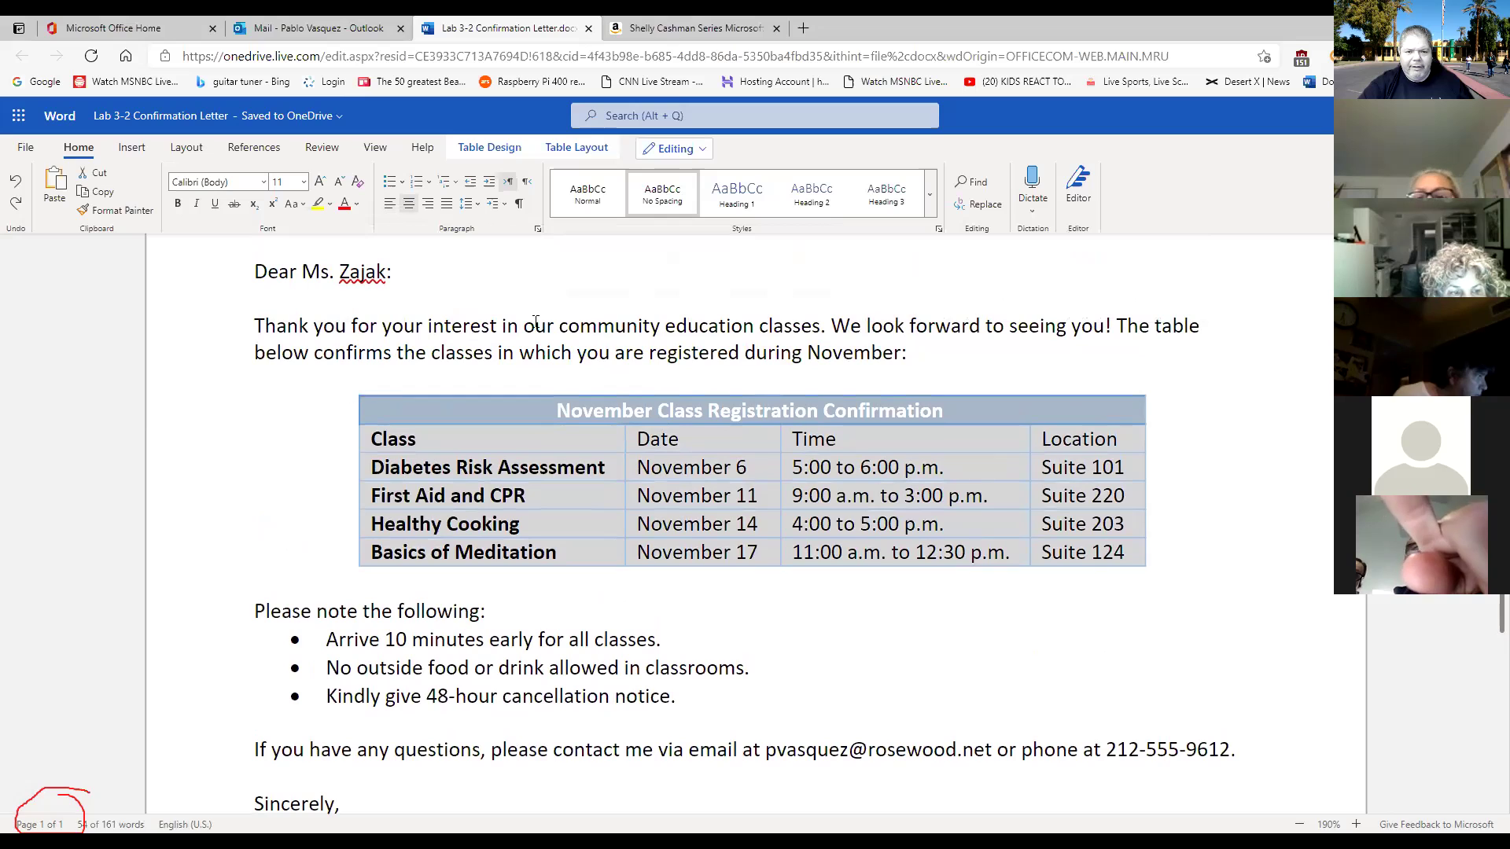
click(492, 150)
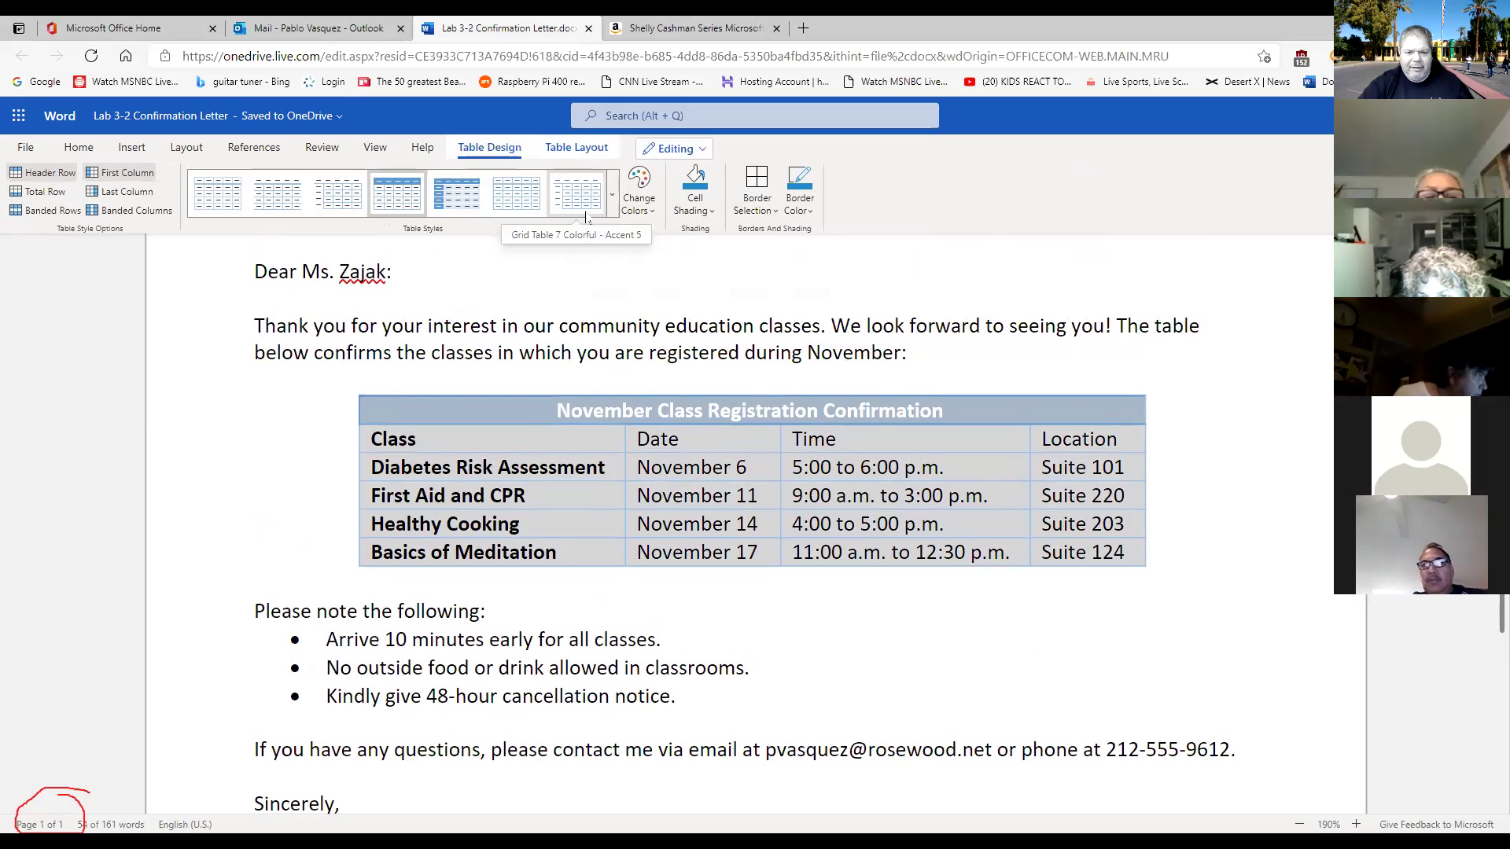
click(637, 197)
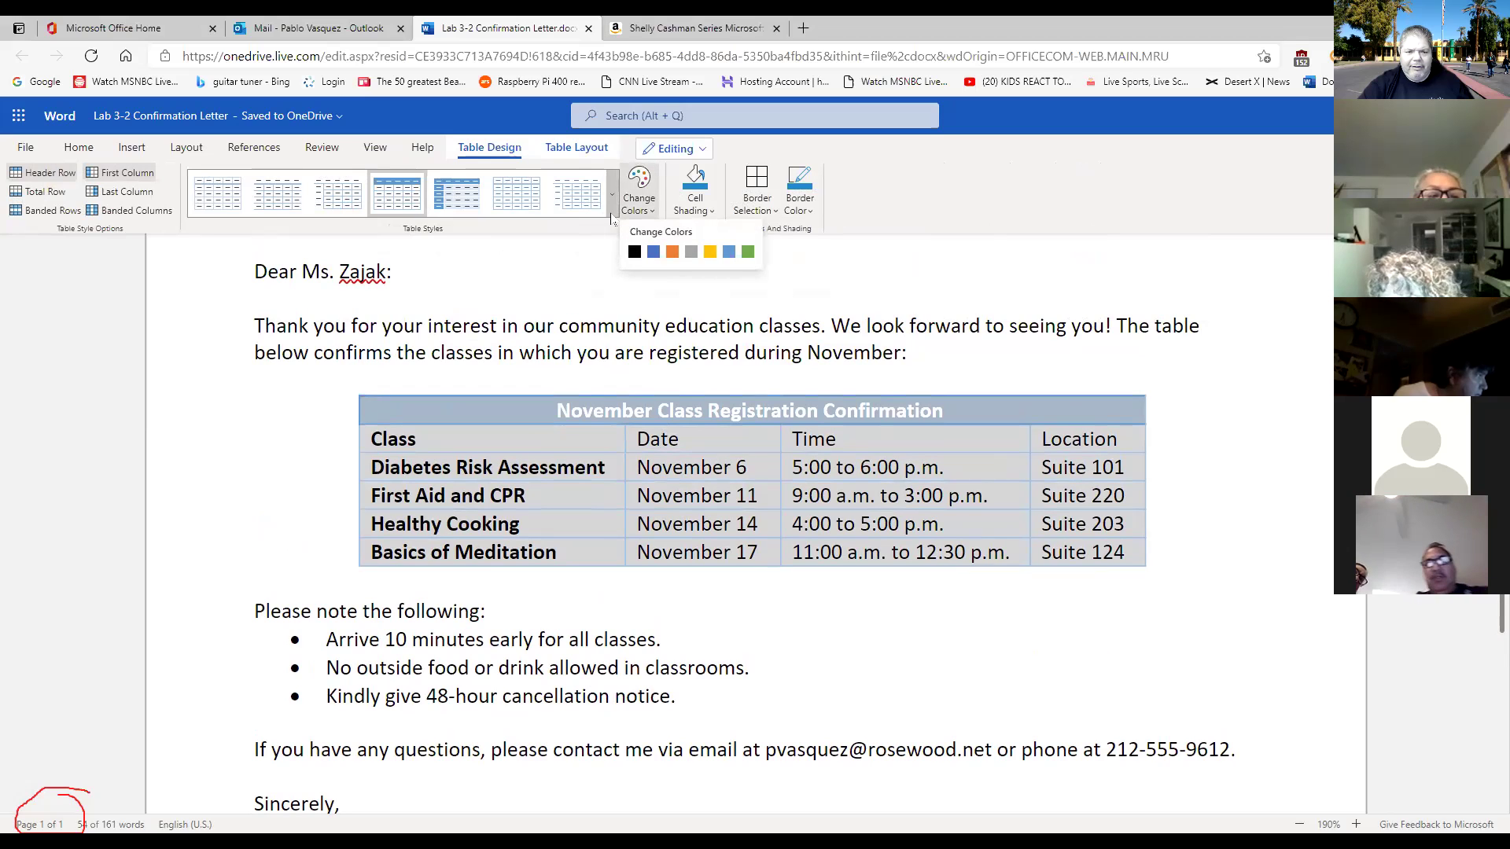
click(613, 211)
click(638, 198)
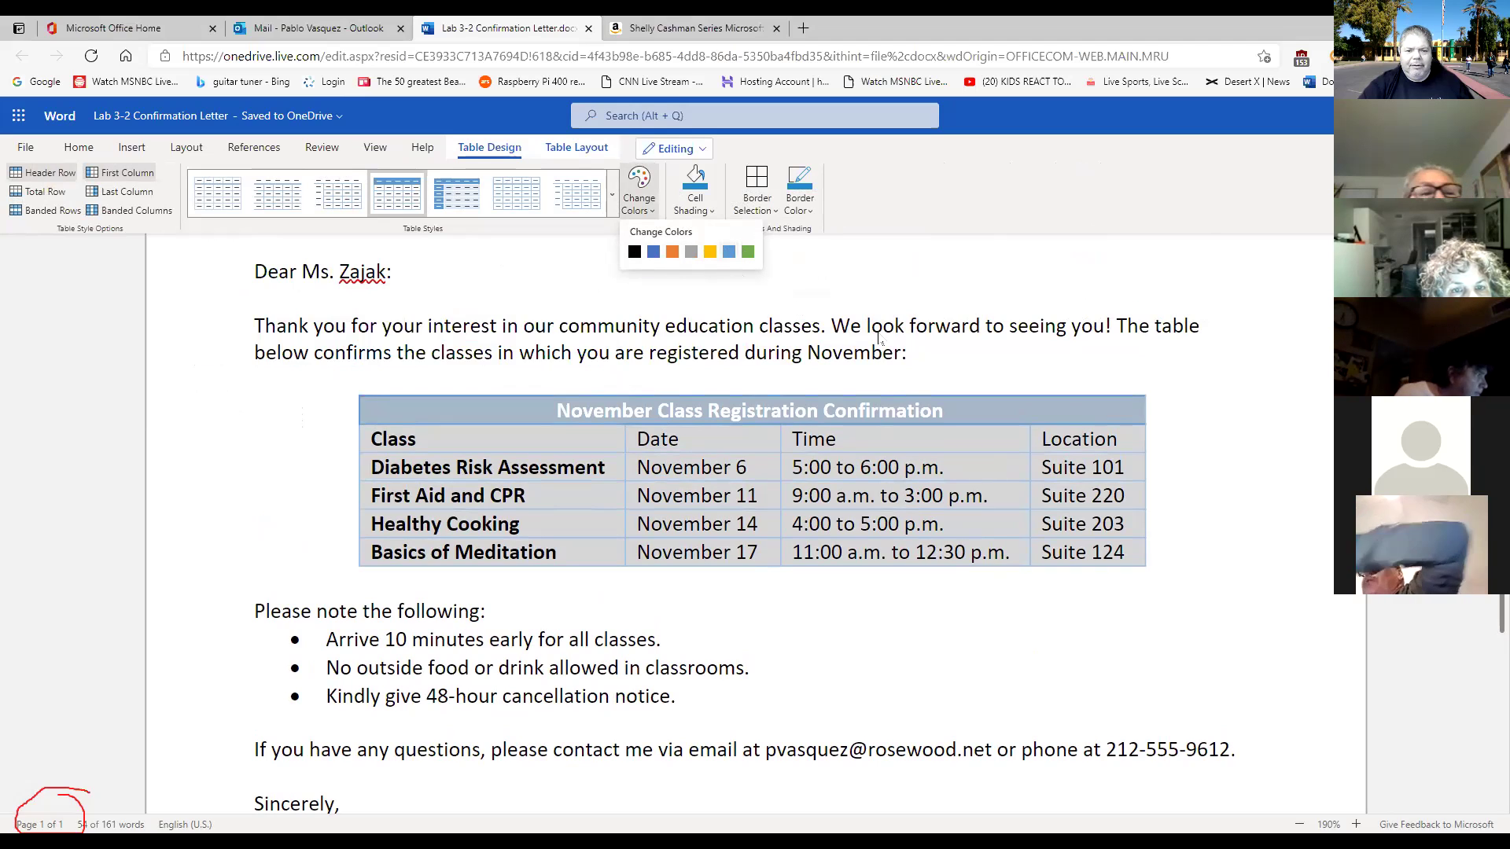
click(712, 210)
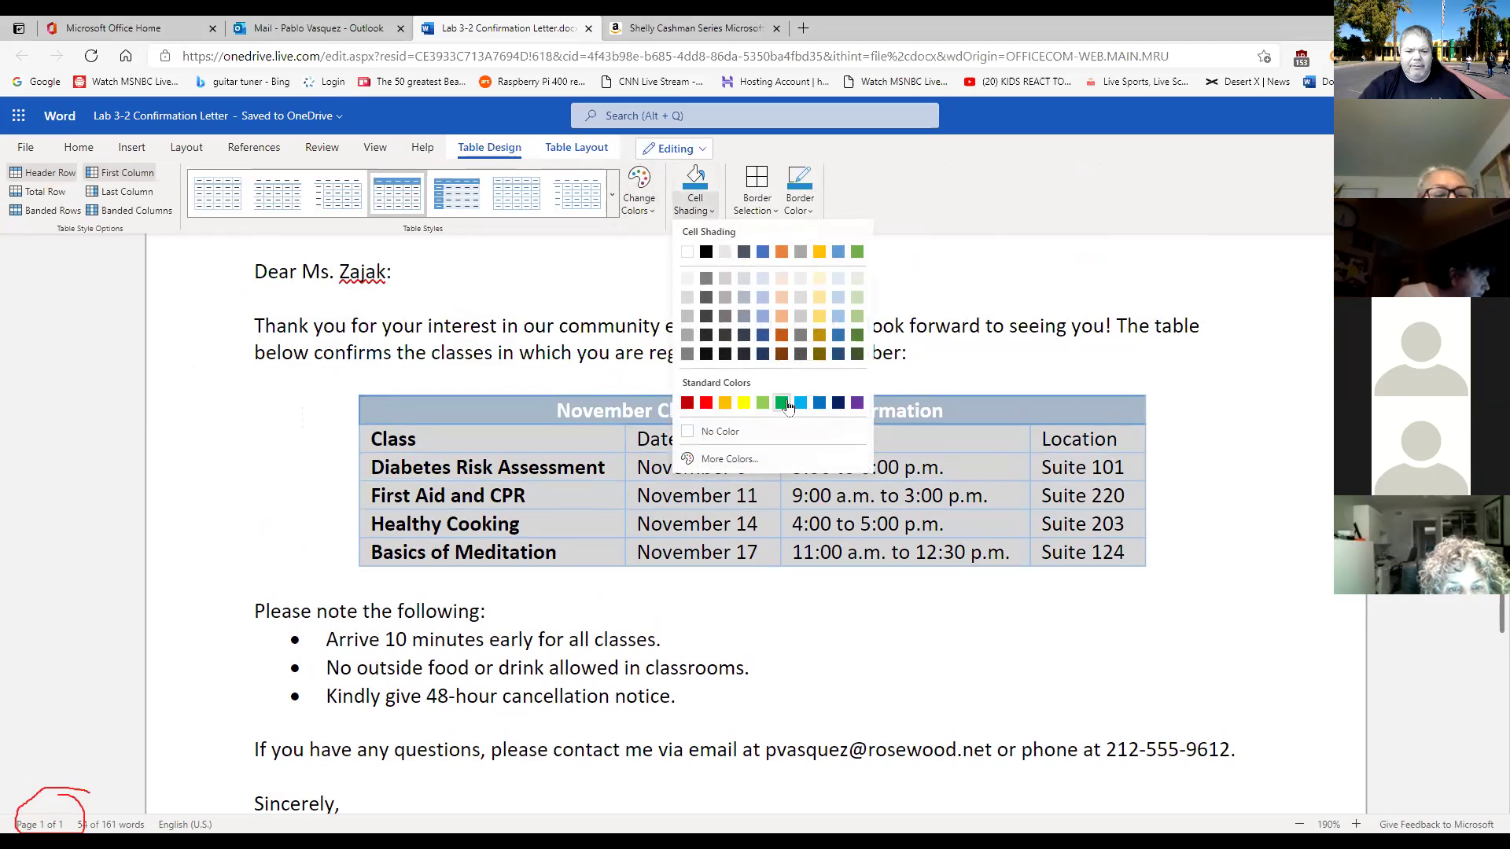
click(787, 405)
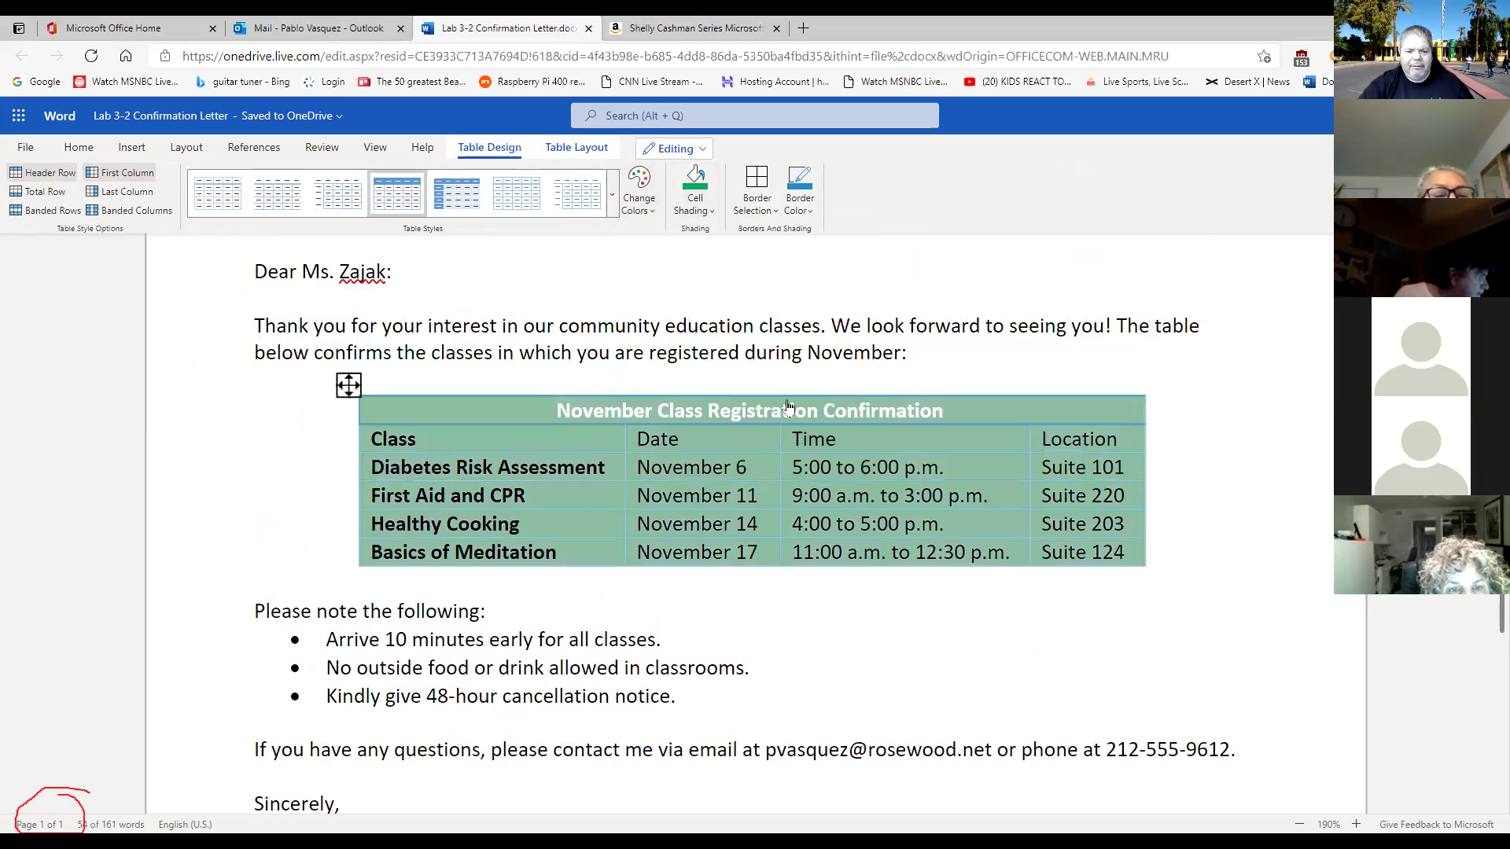
click(710, 211)
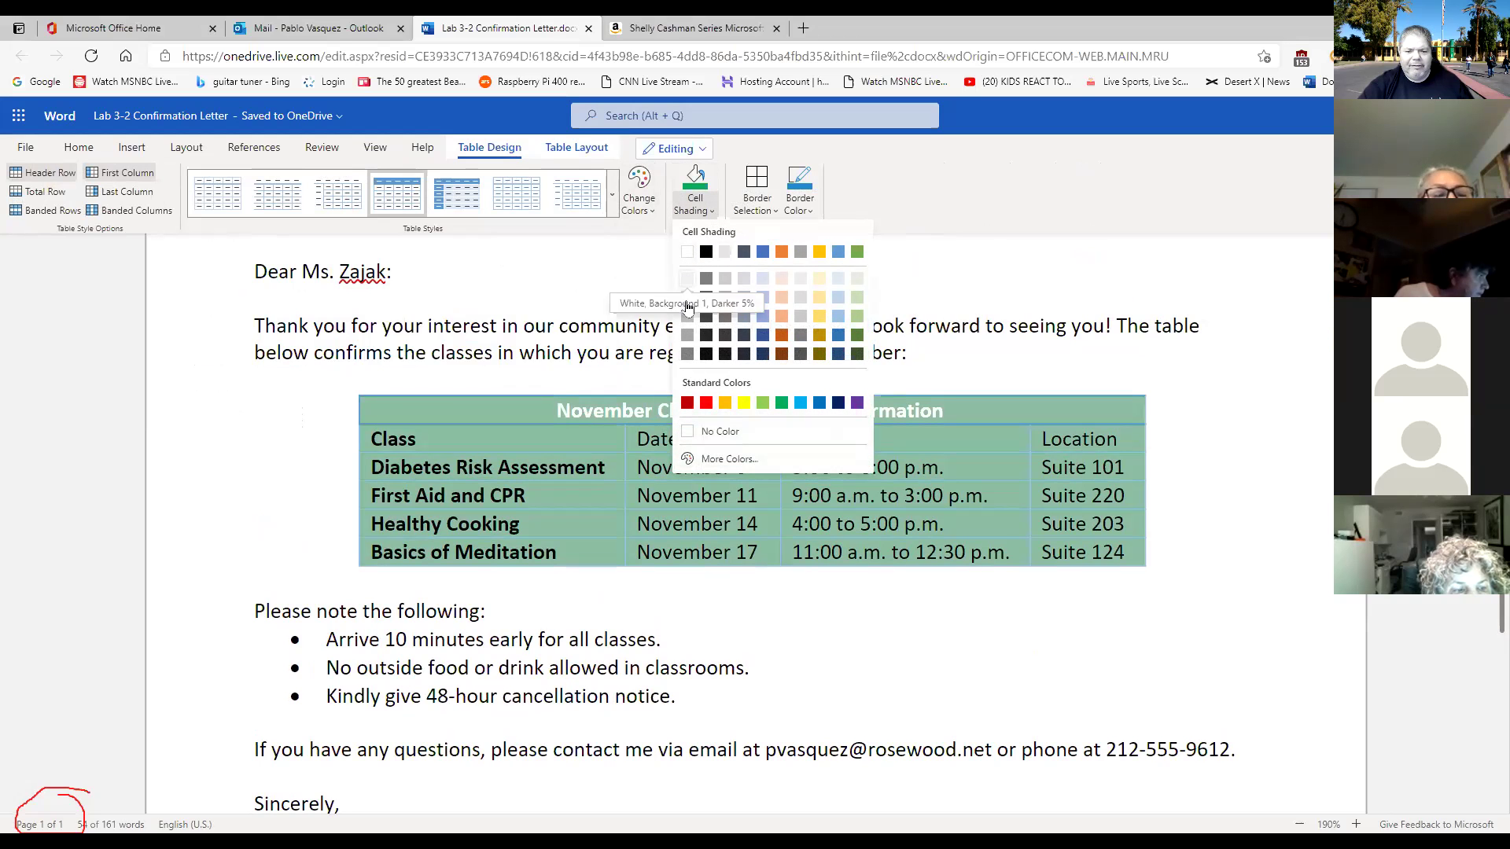
click(717, 430)
click(906, 607)
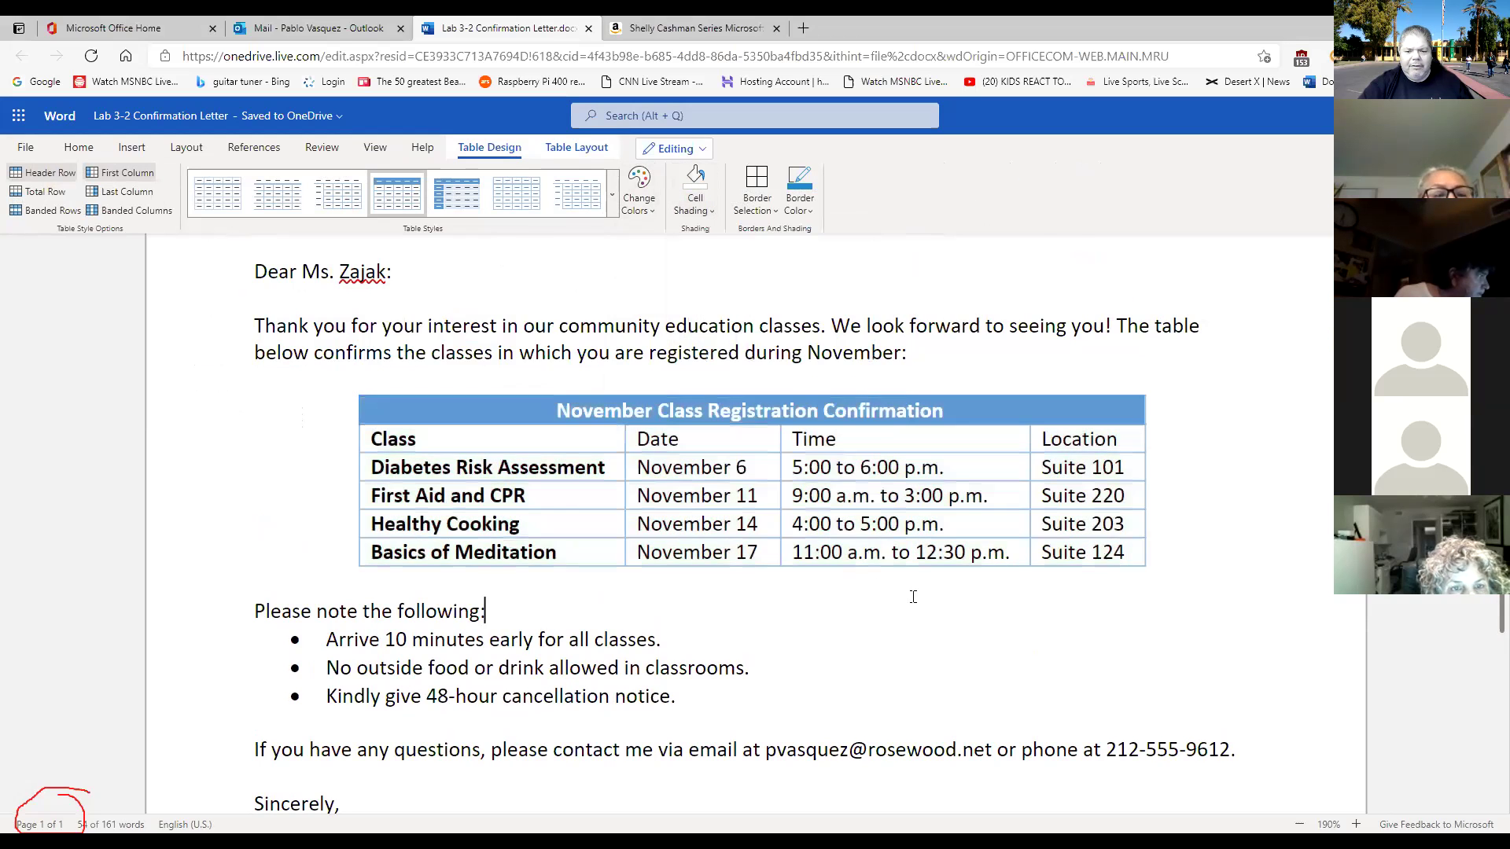
scroll(910, 590, down, 5)
Place the cursor after 'Coordinator' and scroll back up to the registration table.
click(629, 506)
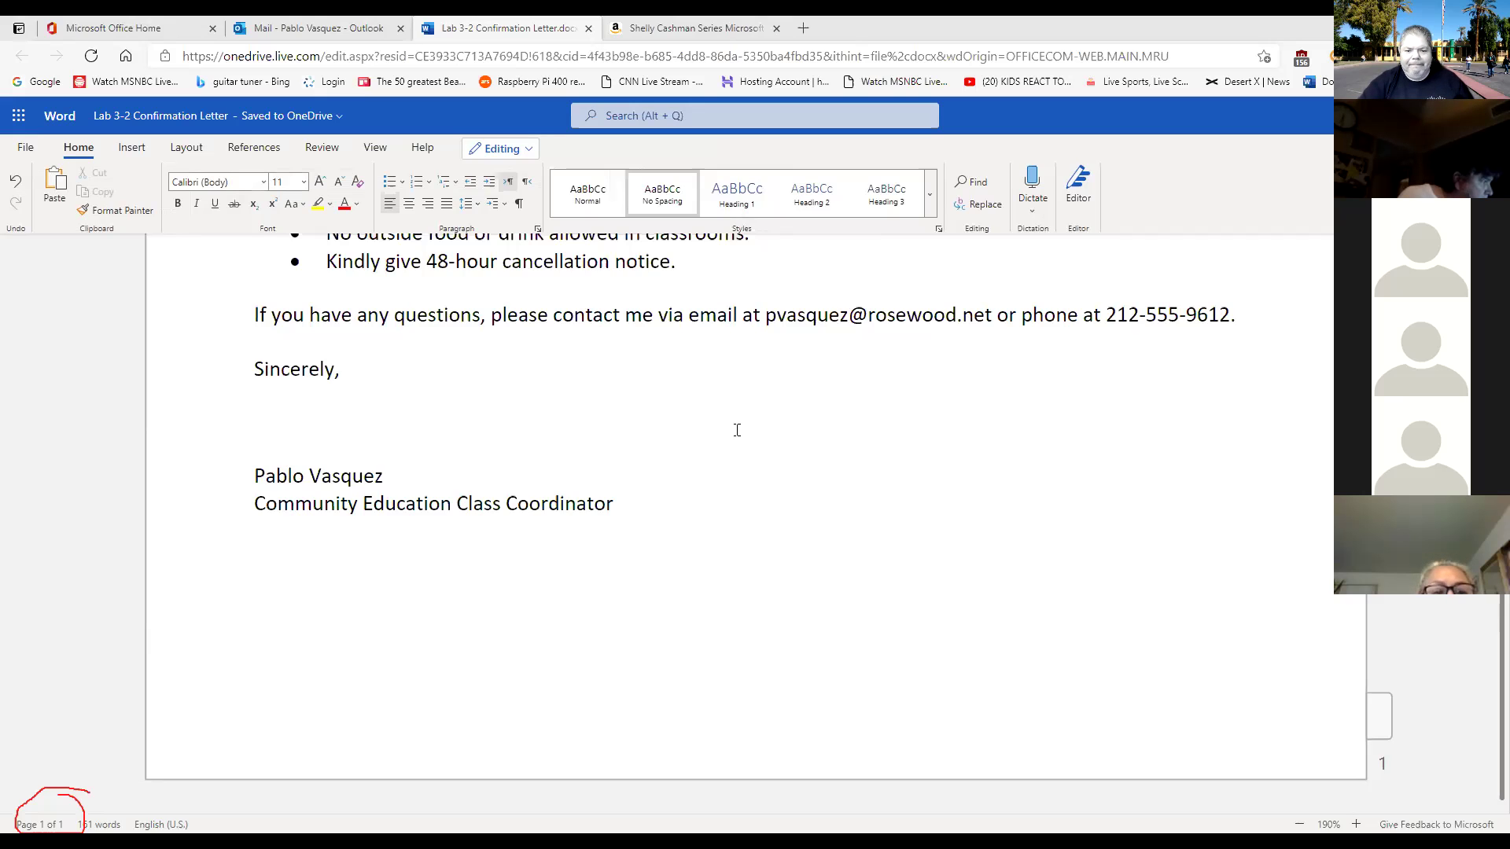
scroll(736, 430, up, 5)
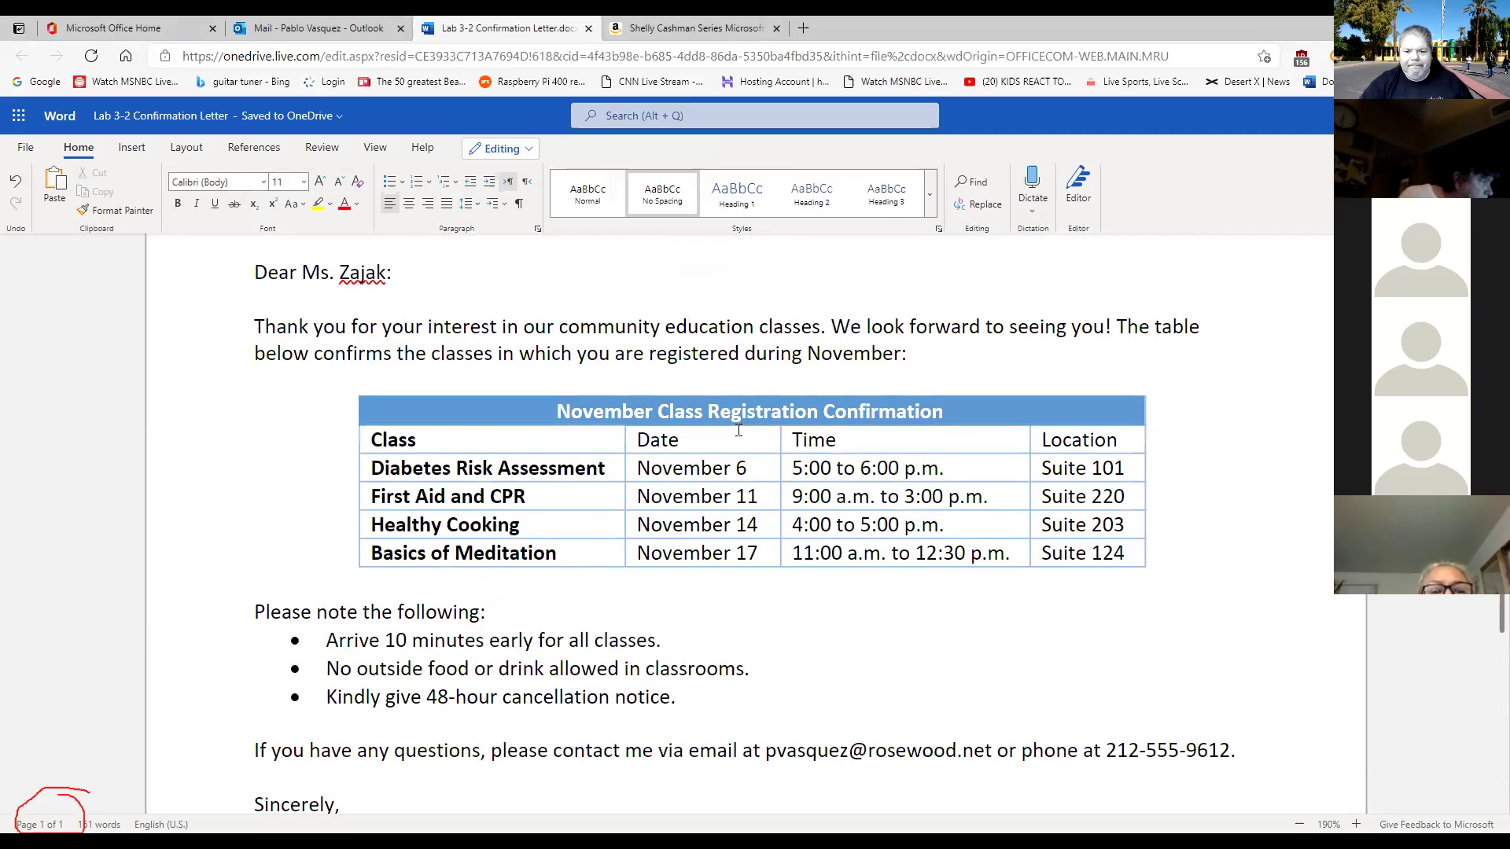
scroll(672, 435, up, 1)
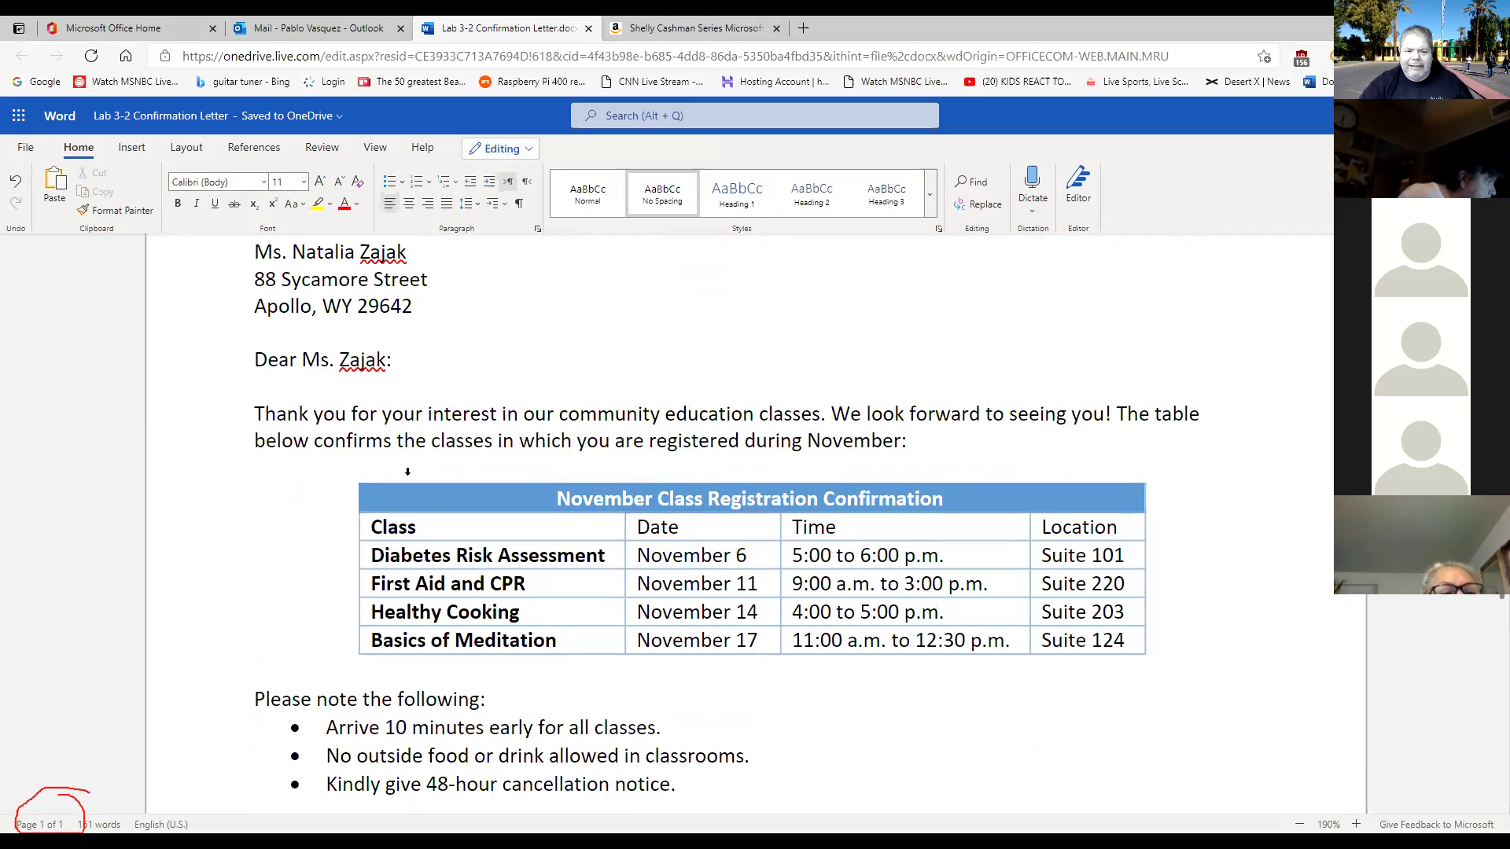
click(348, 474)
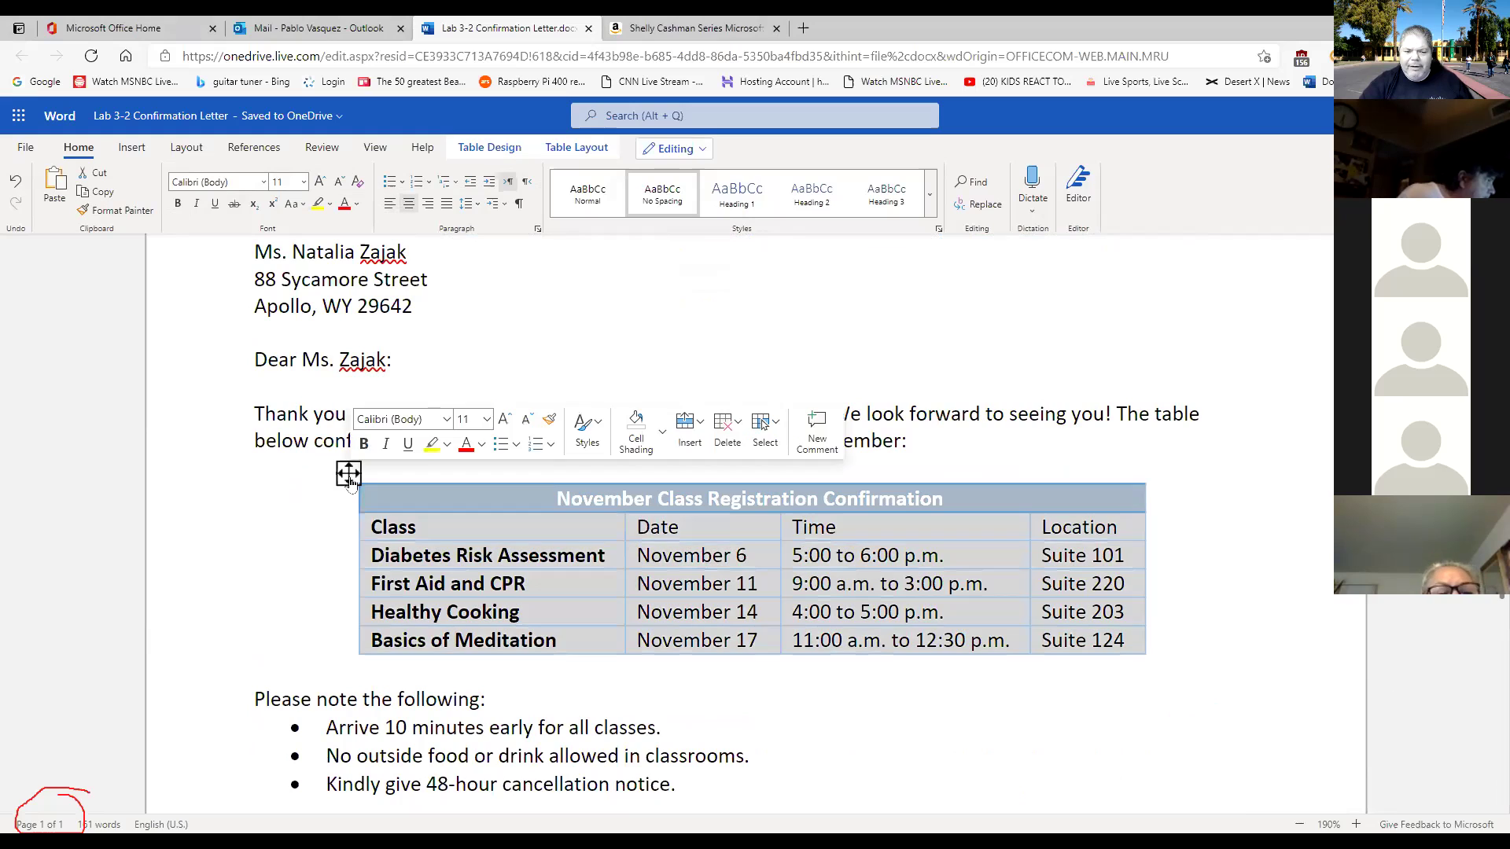
click(501, 154)
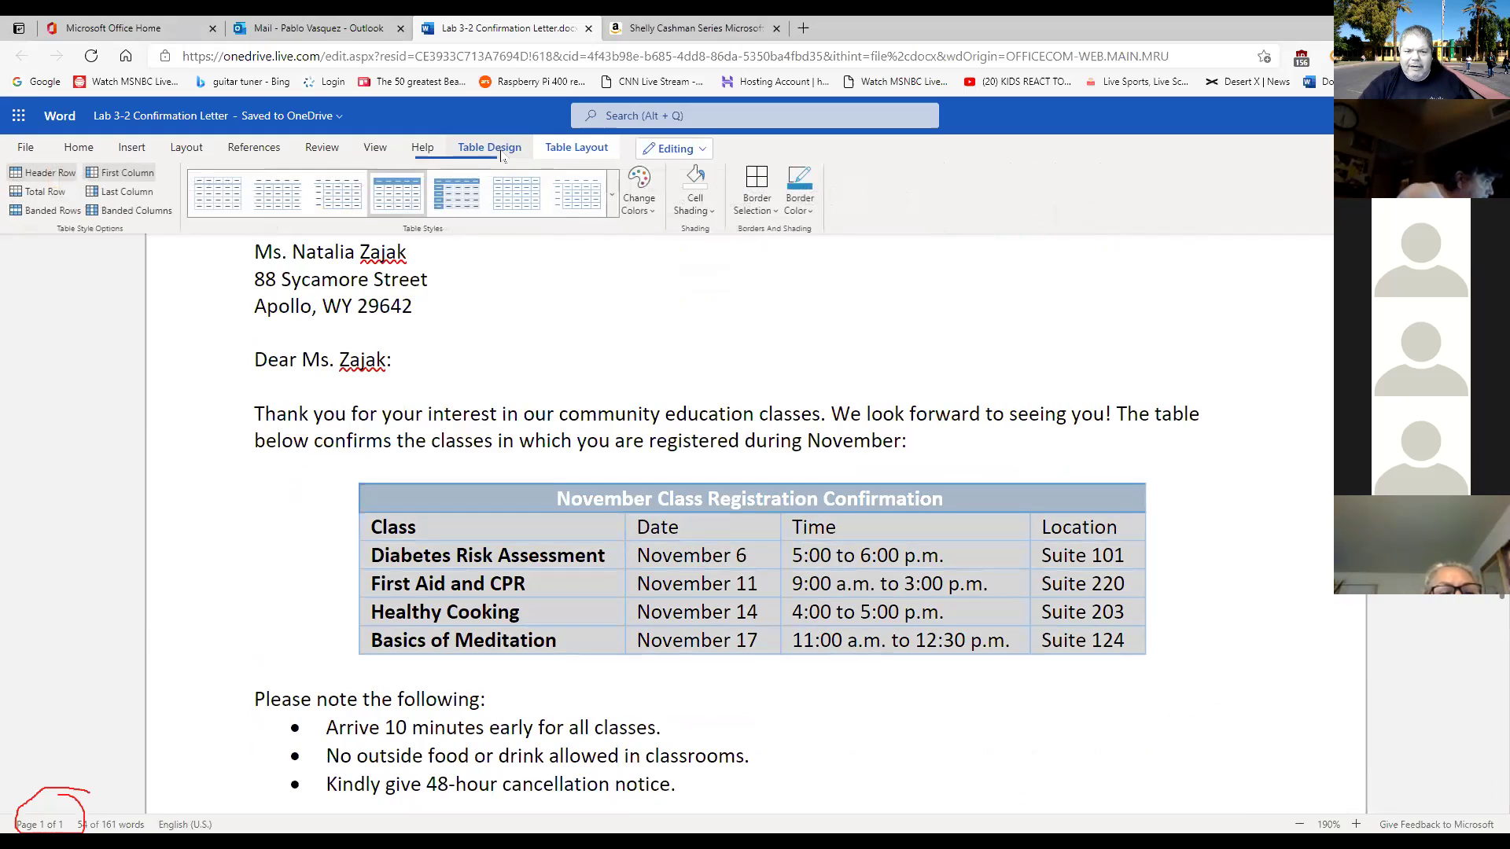
click(713, 211)
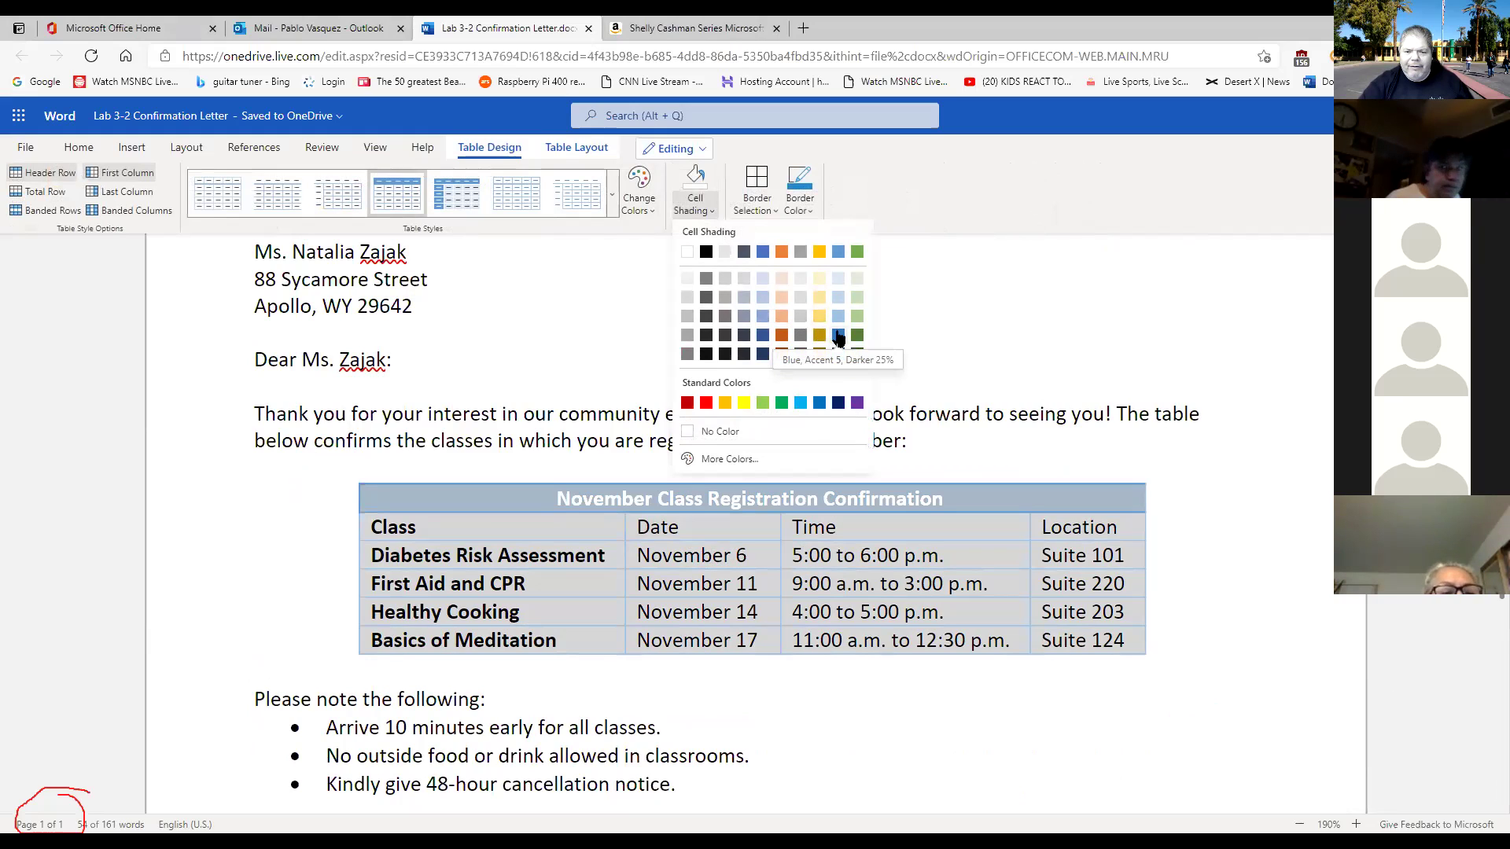
click(838, 279)
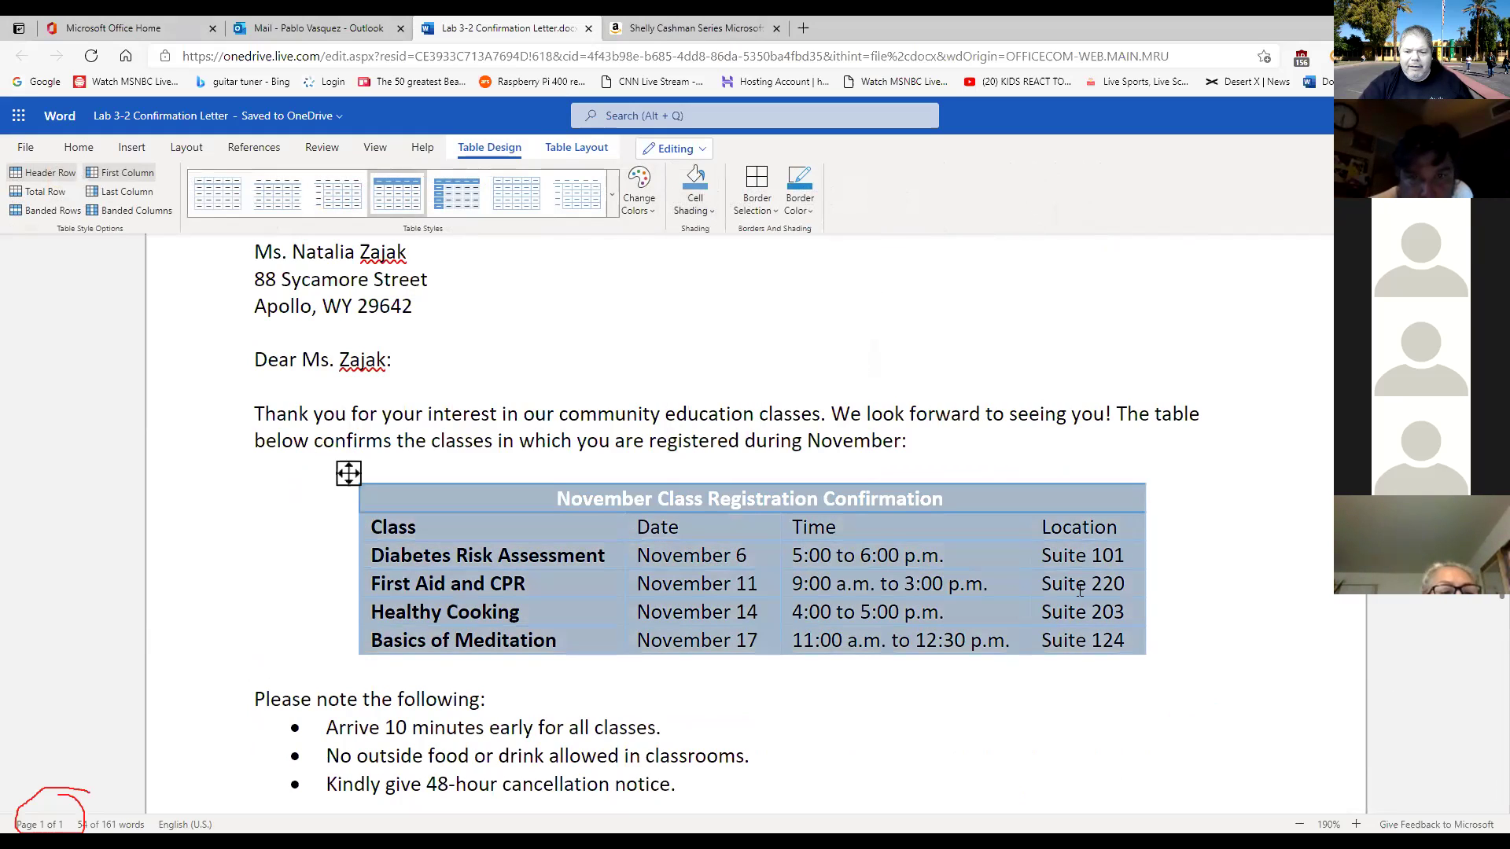
click(1126, 684)
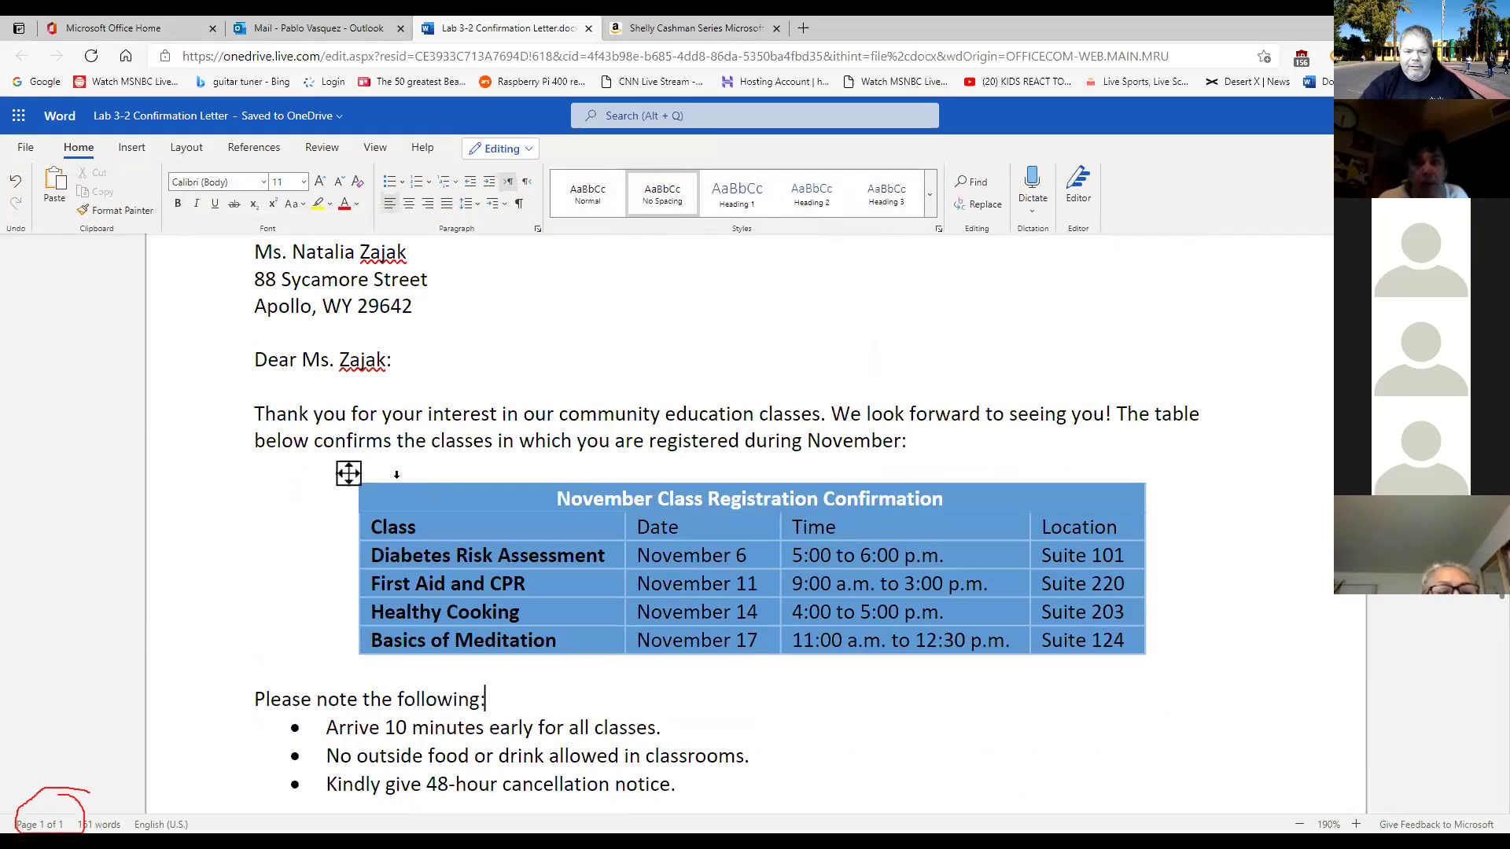
click(348, 473)
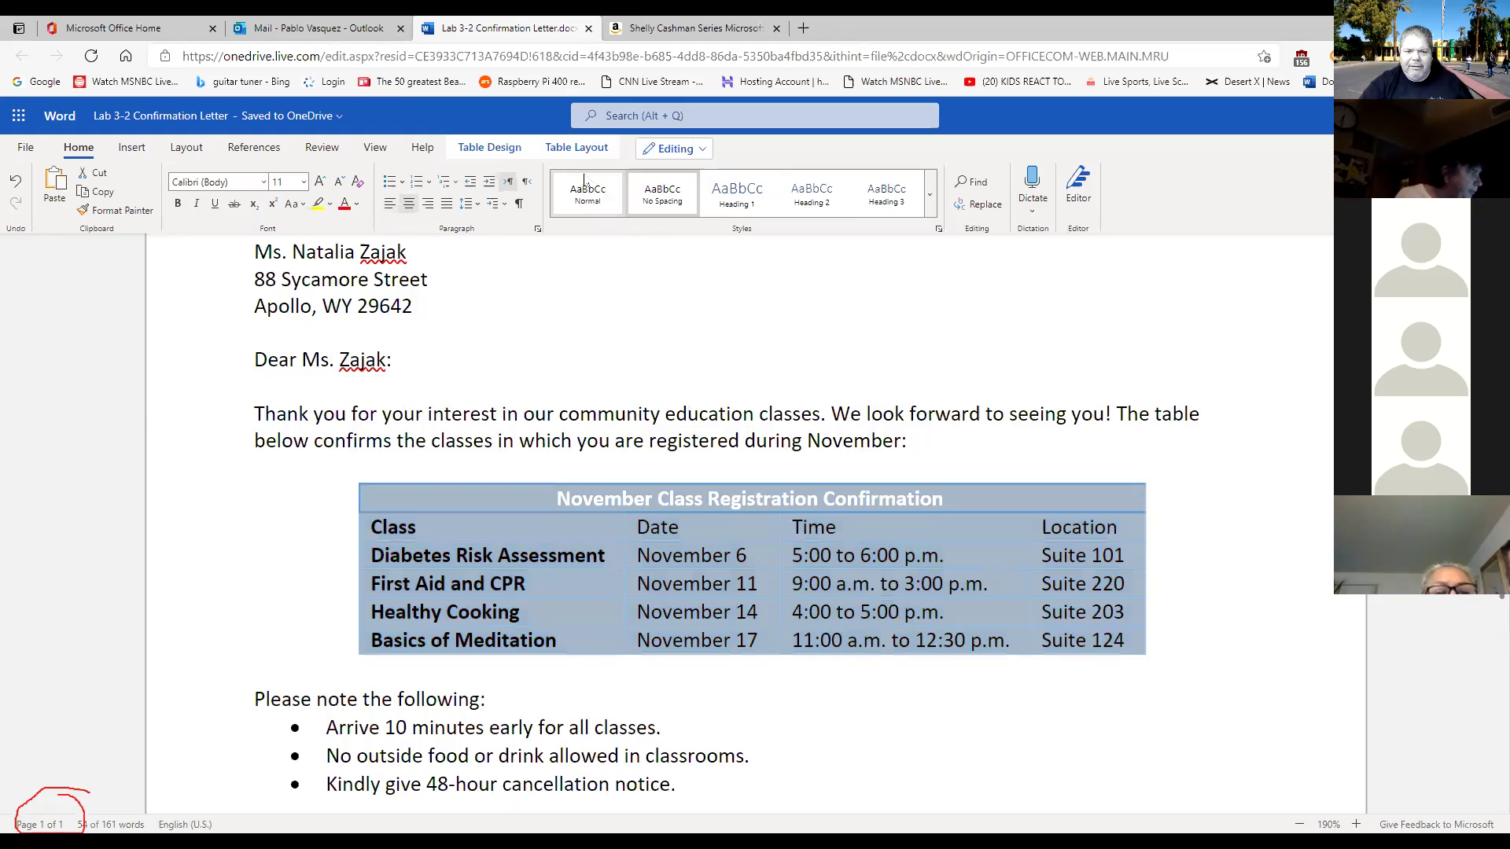
click(507, 150)
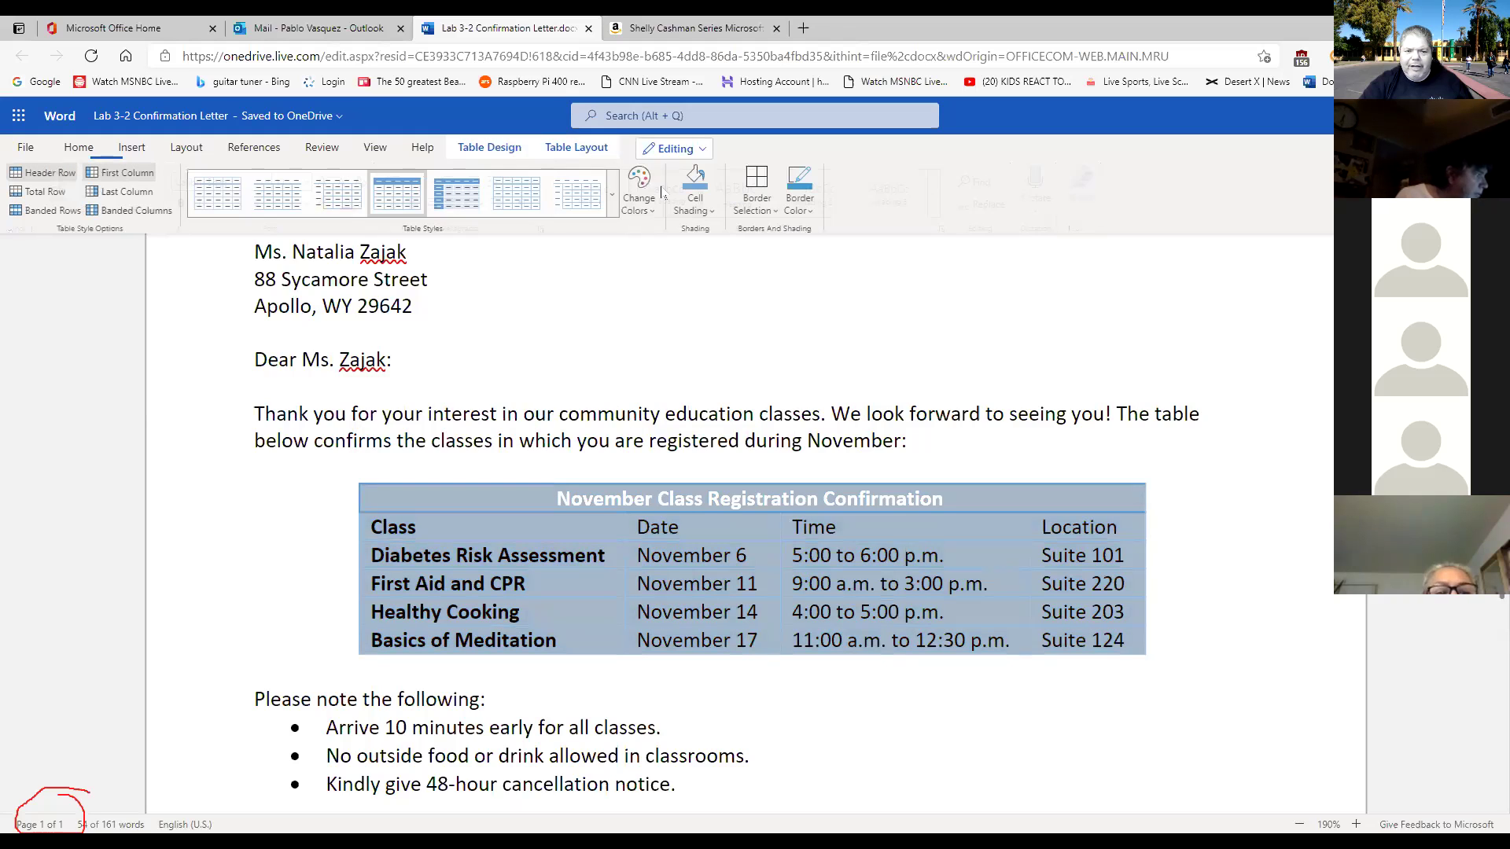
click(696, 210)
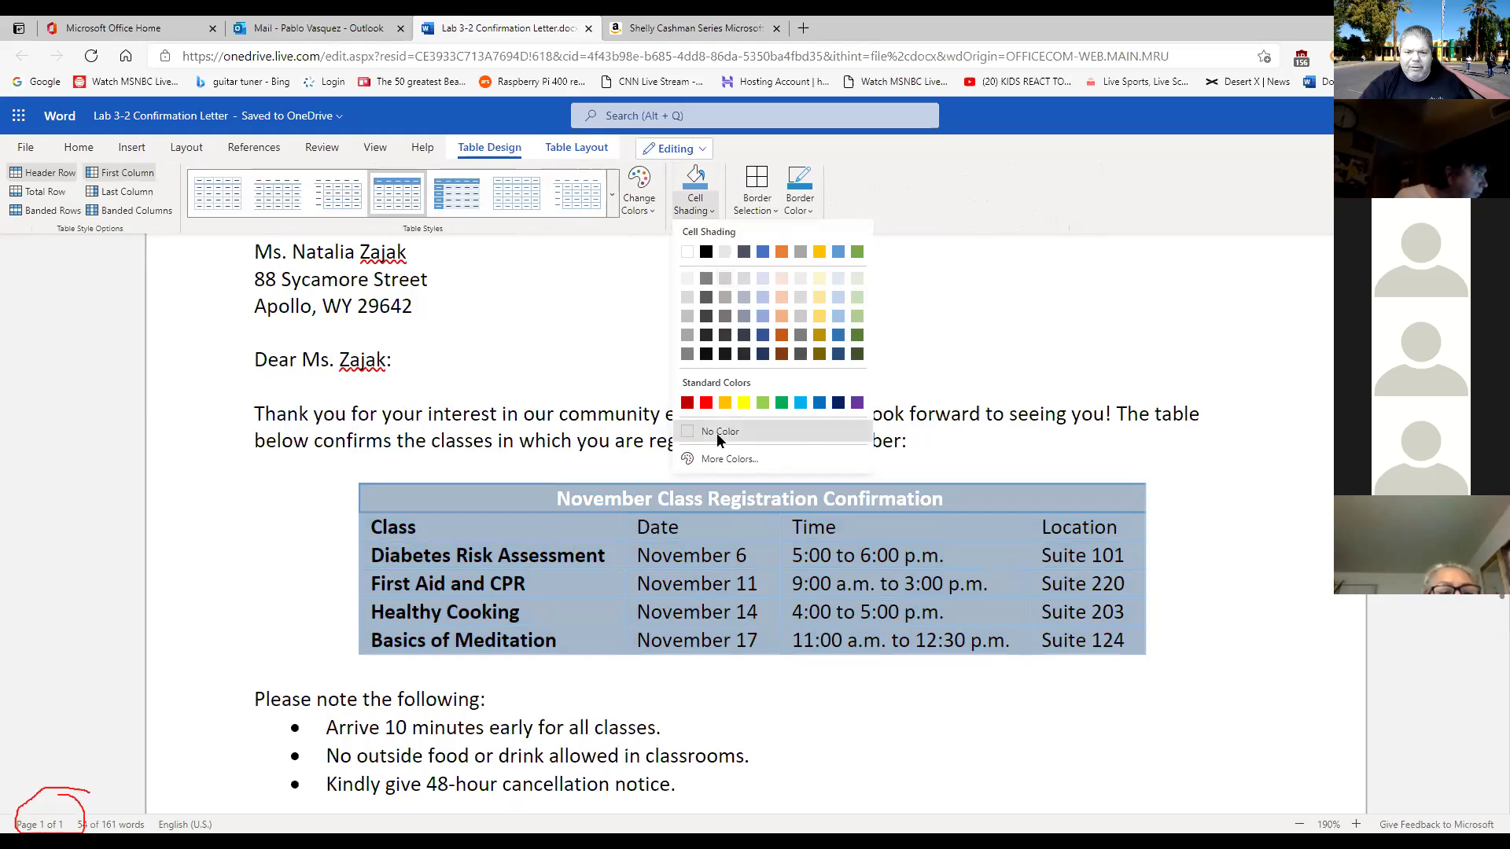
click(715, 432)
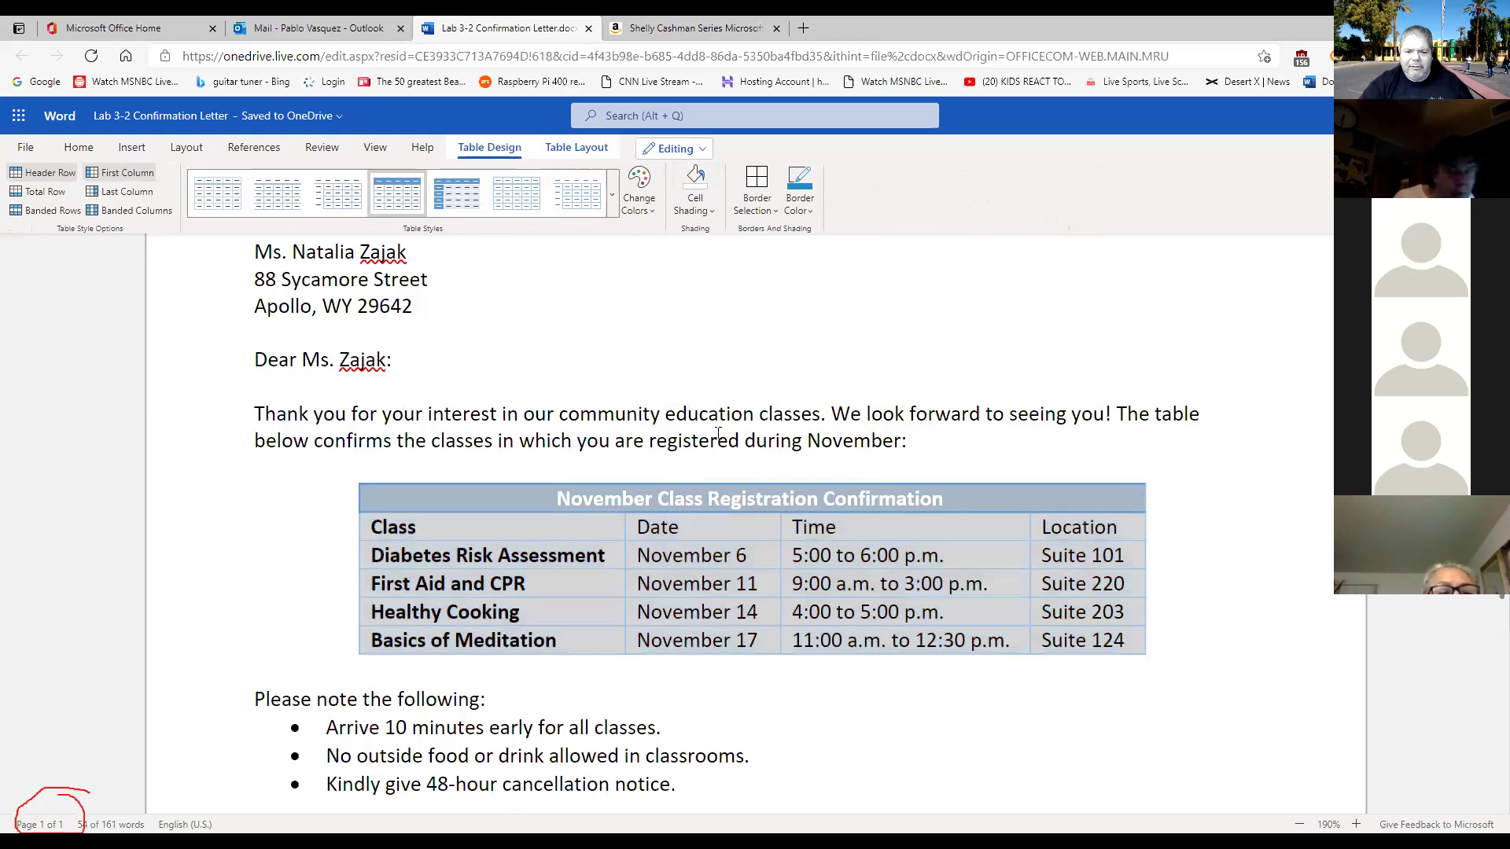
click(652, 211)
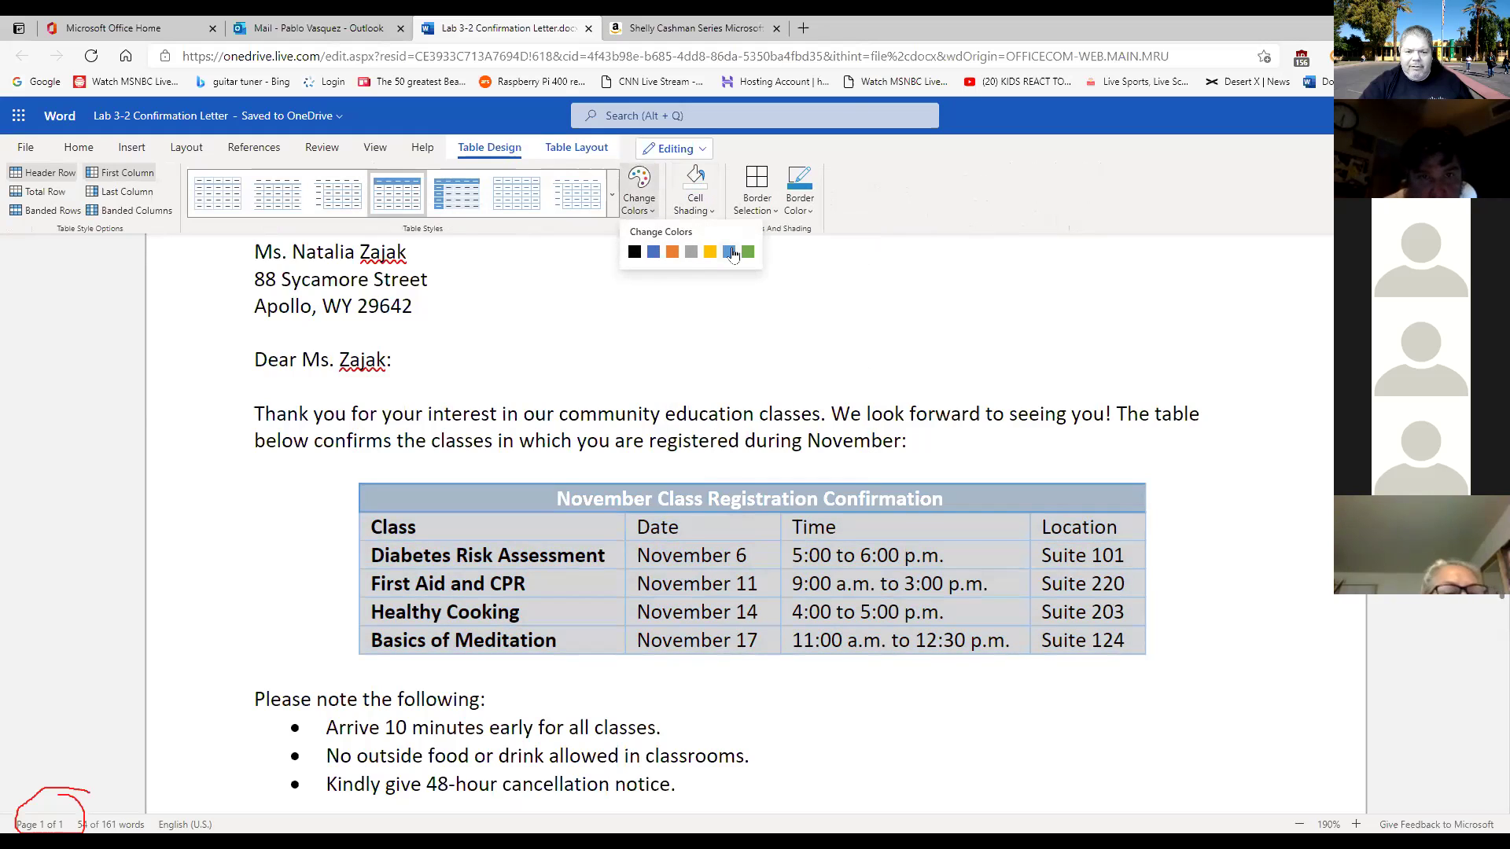
click(611, 211)
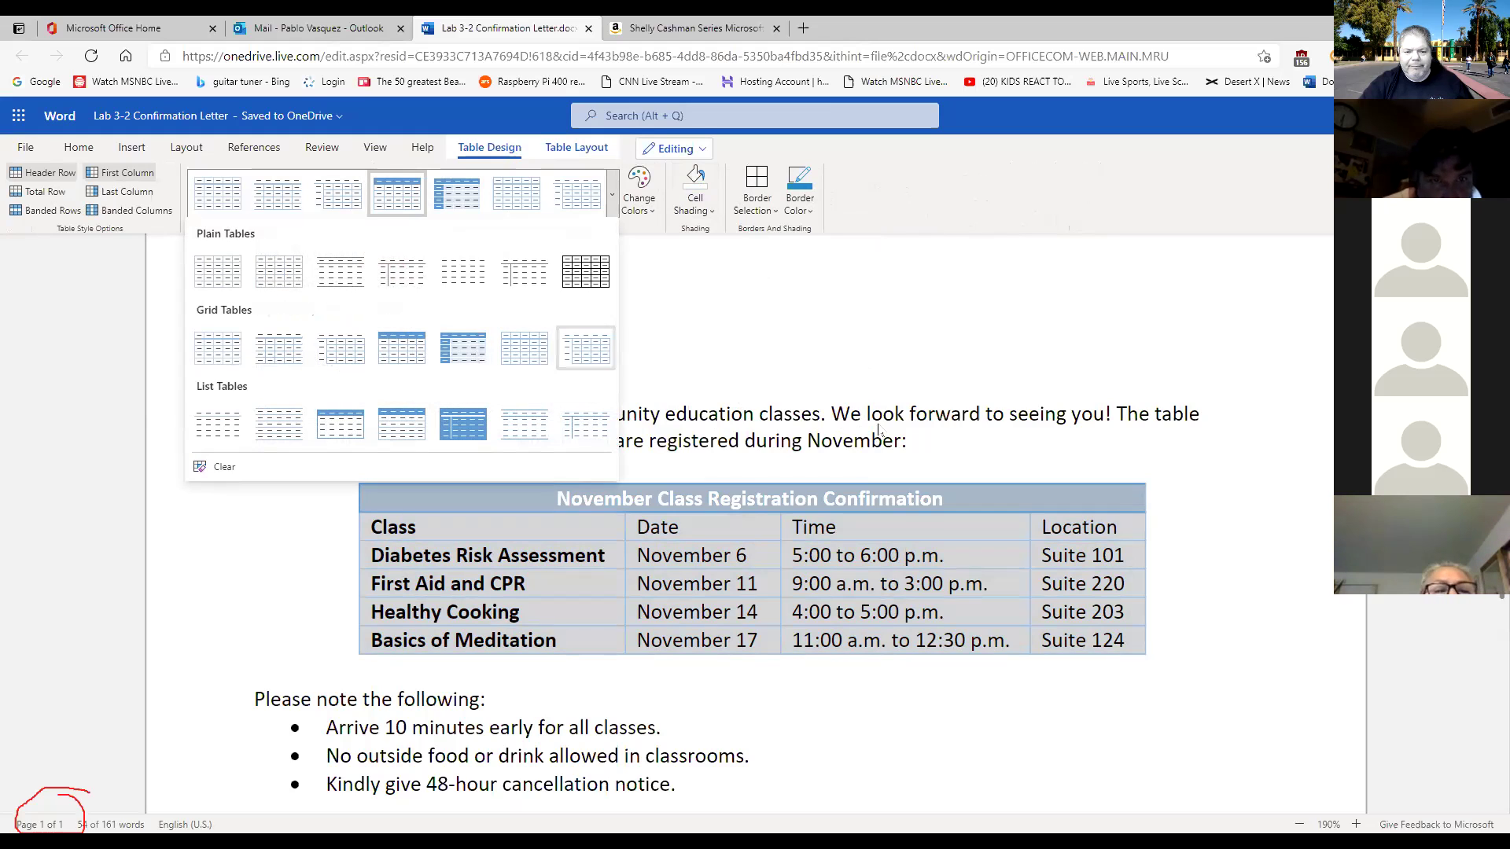
click(935, 458)
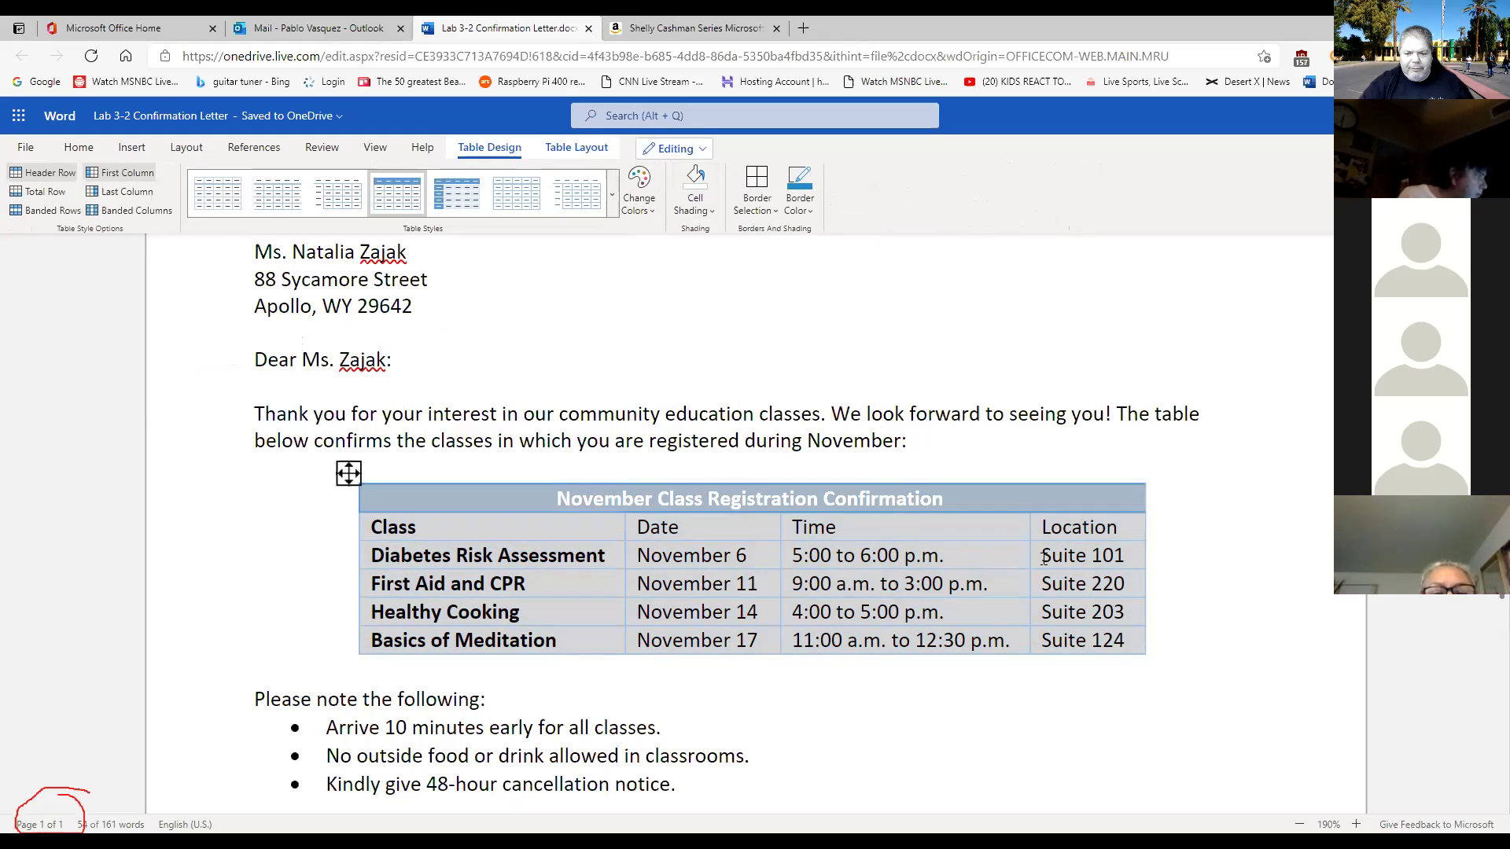
click(1075, 685)
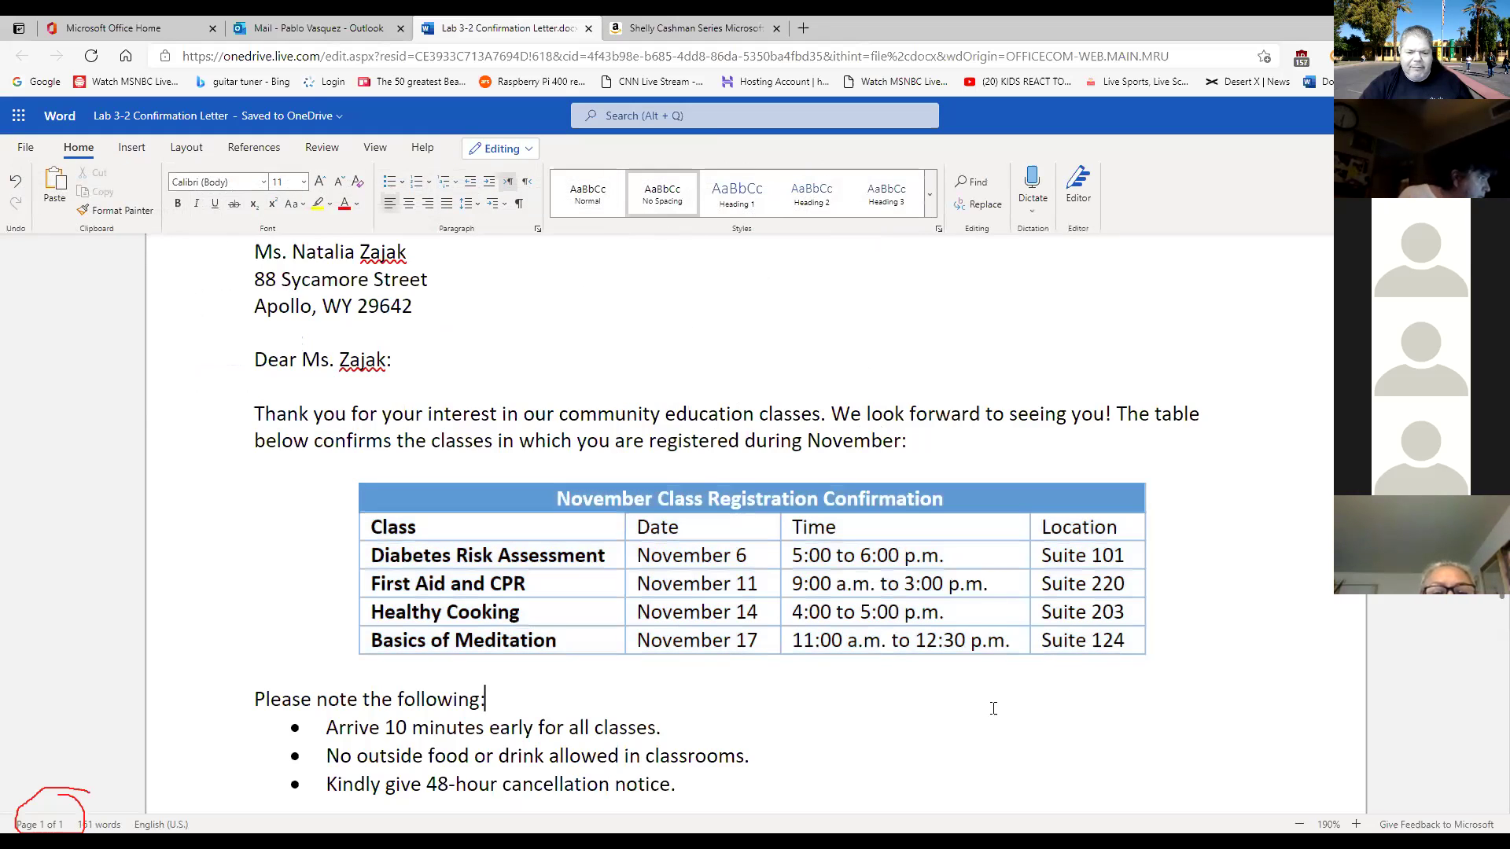
scroll(987, 710, down, 1)
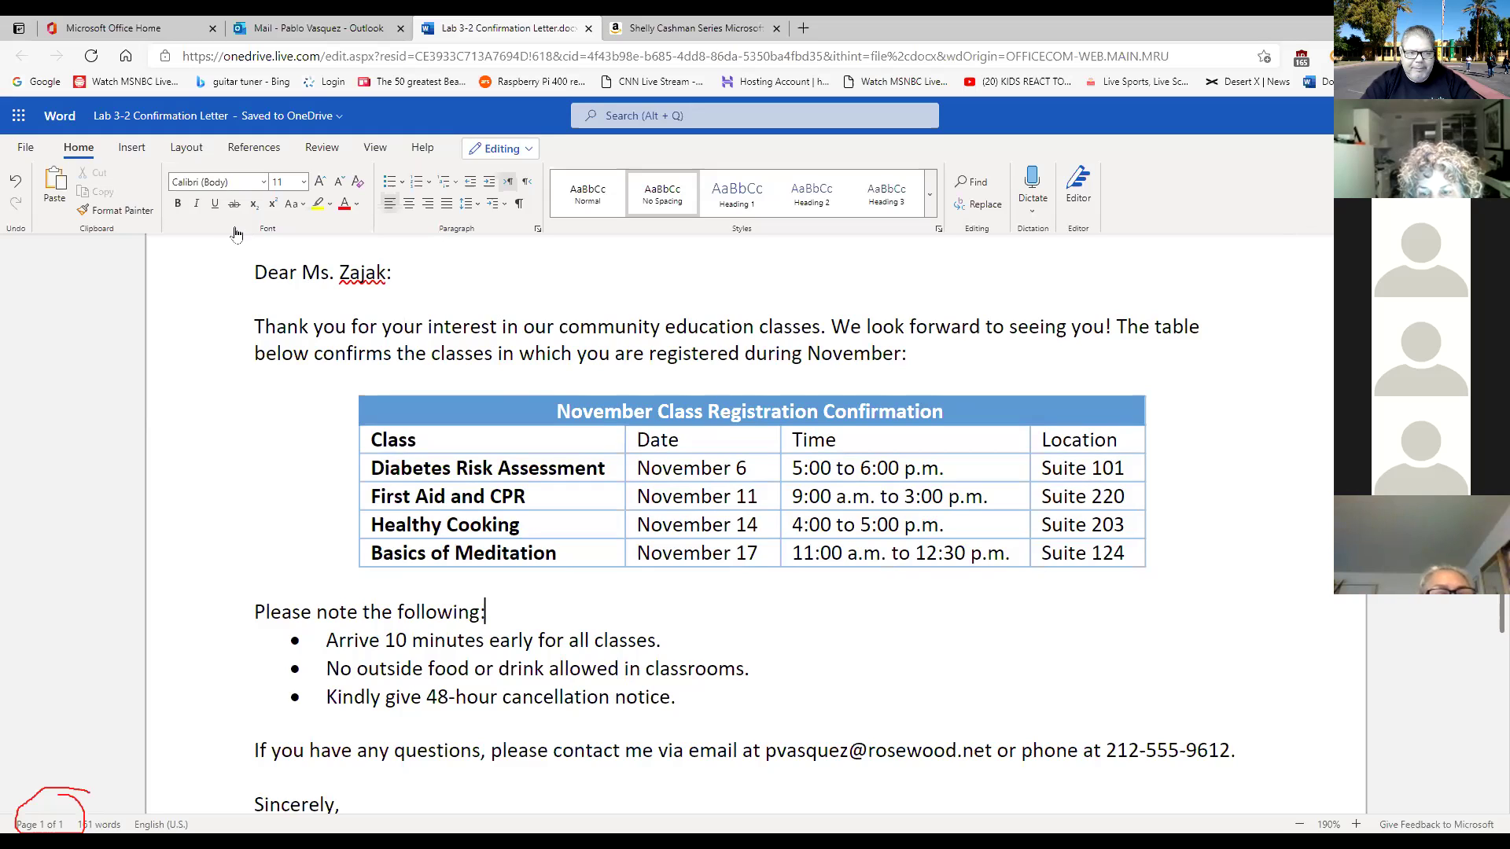
click(1397, 148)
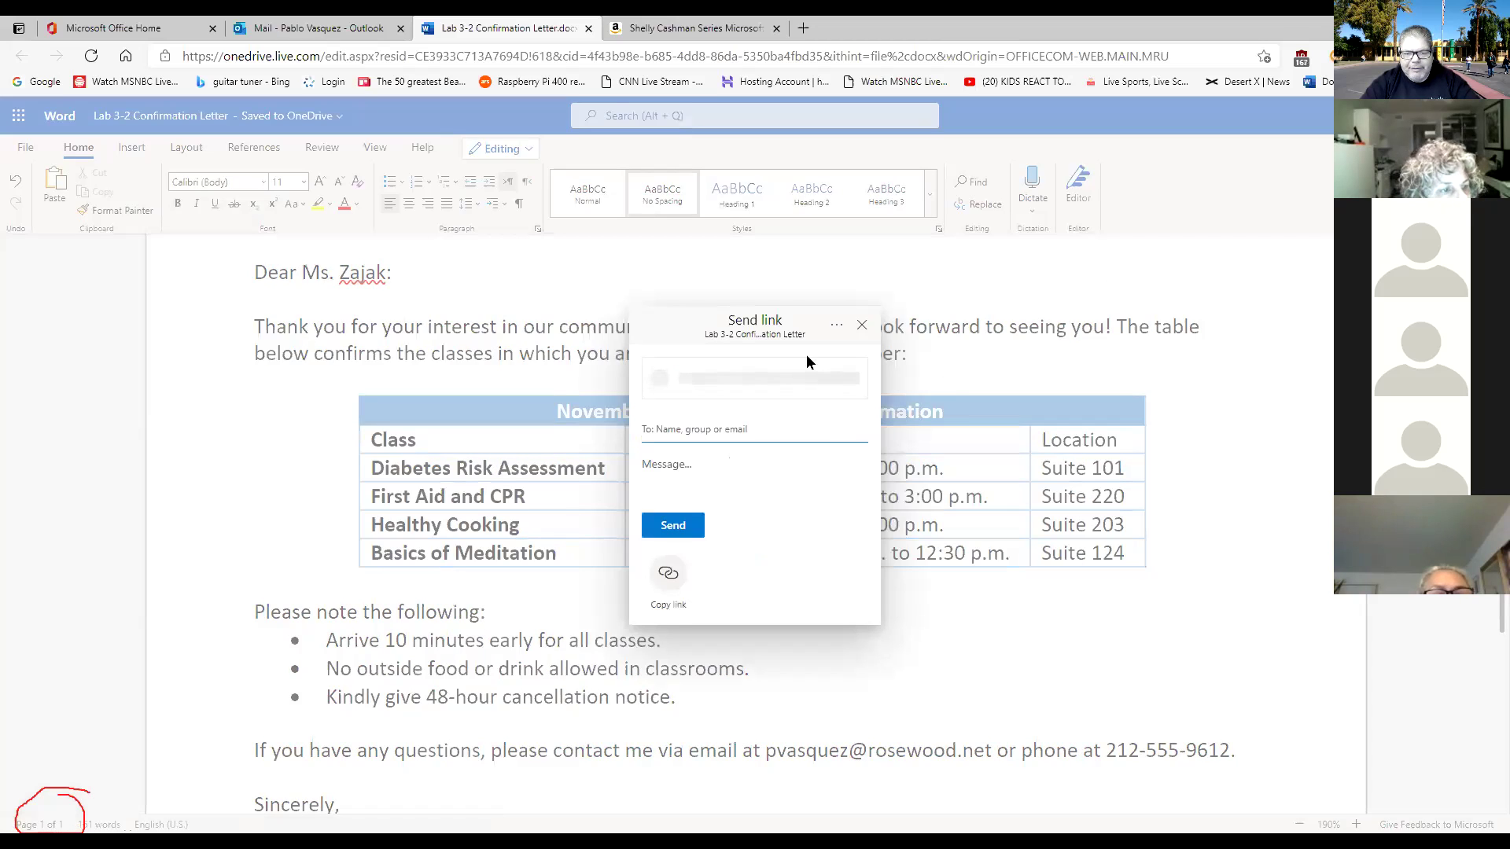
click(730, 430)
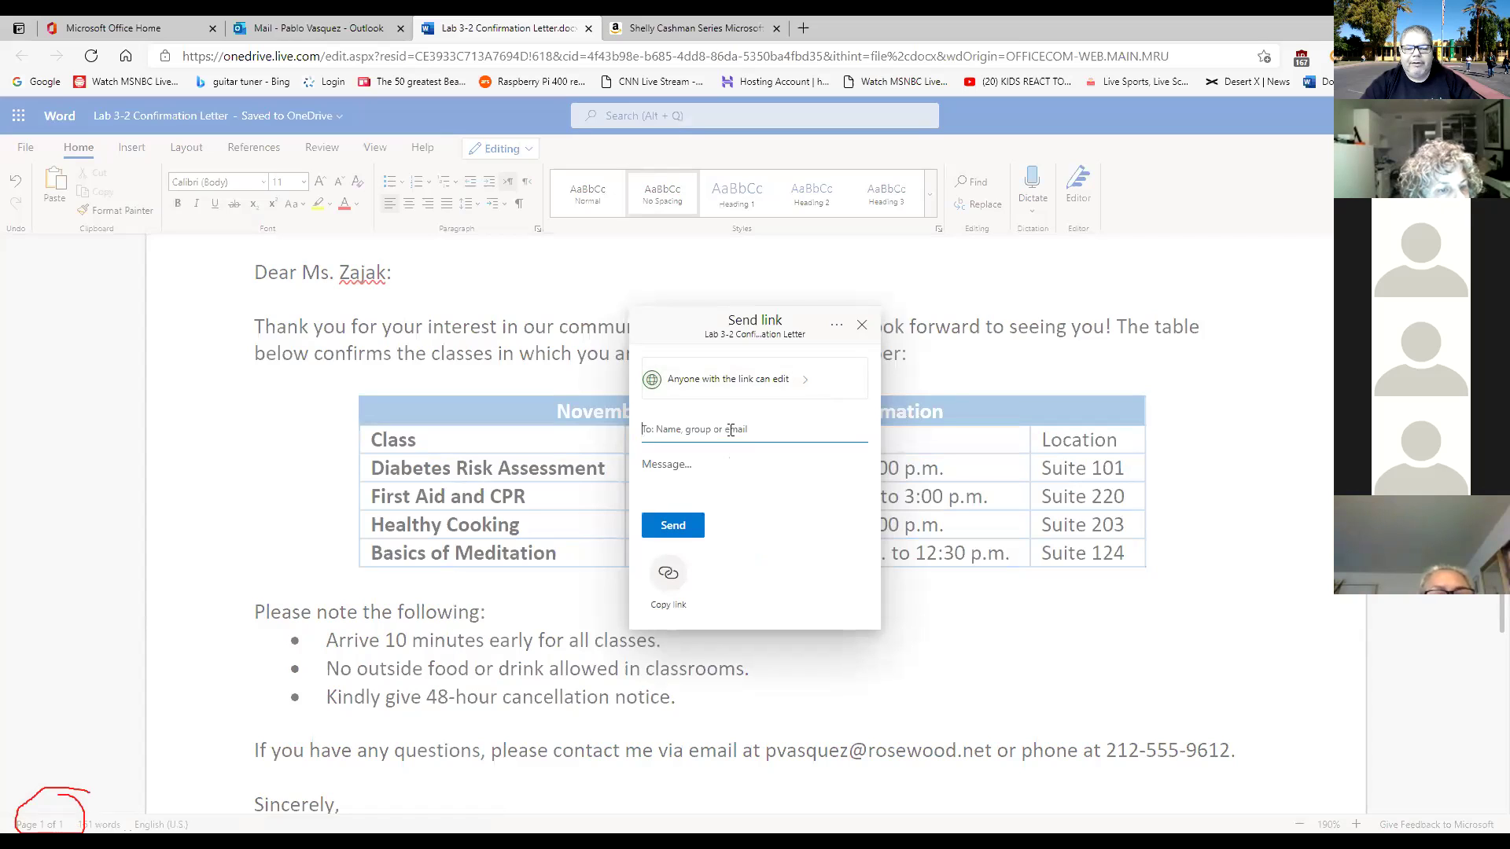
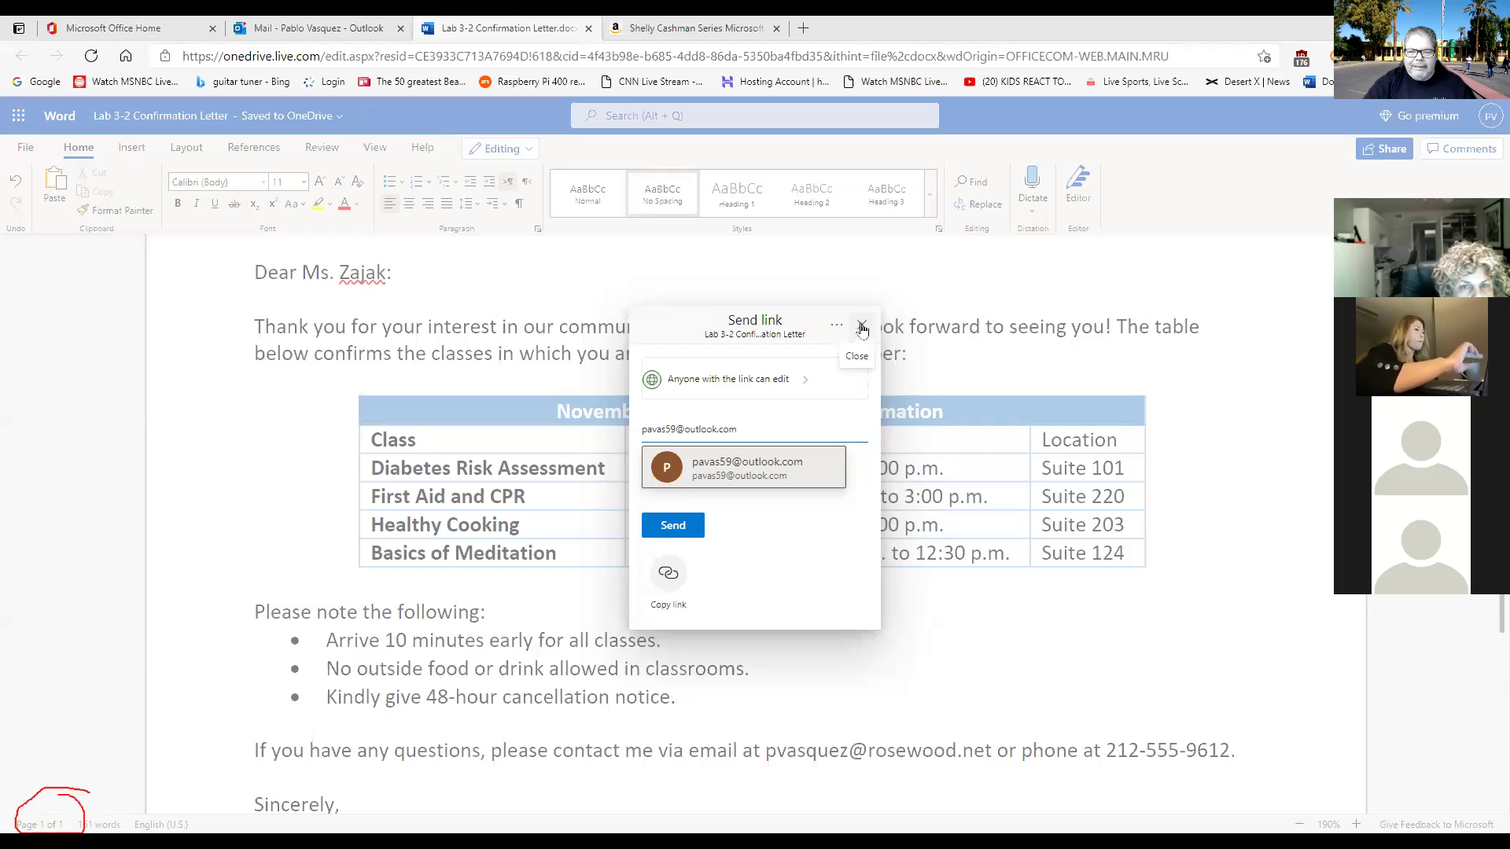
click(862, 328)
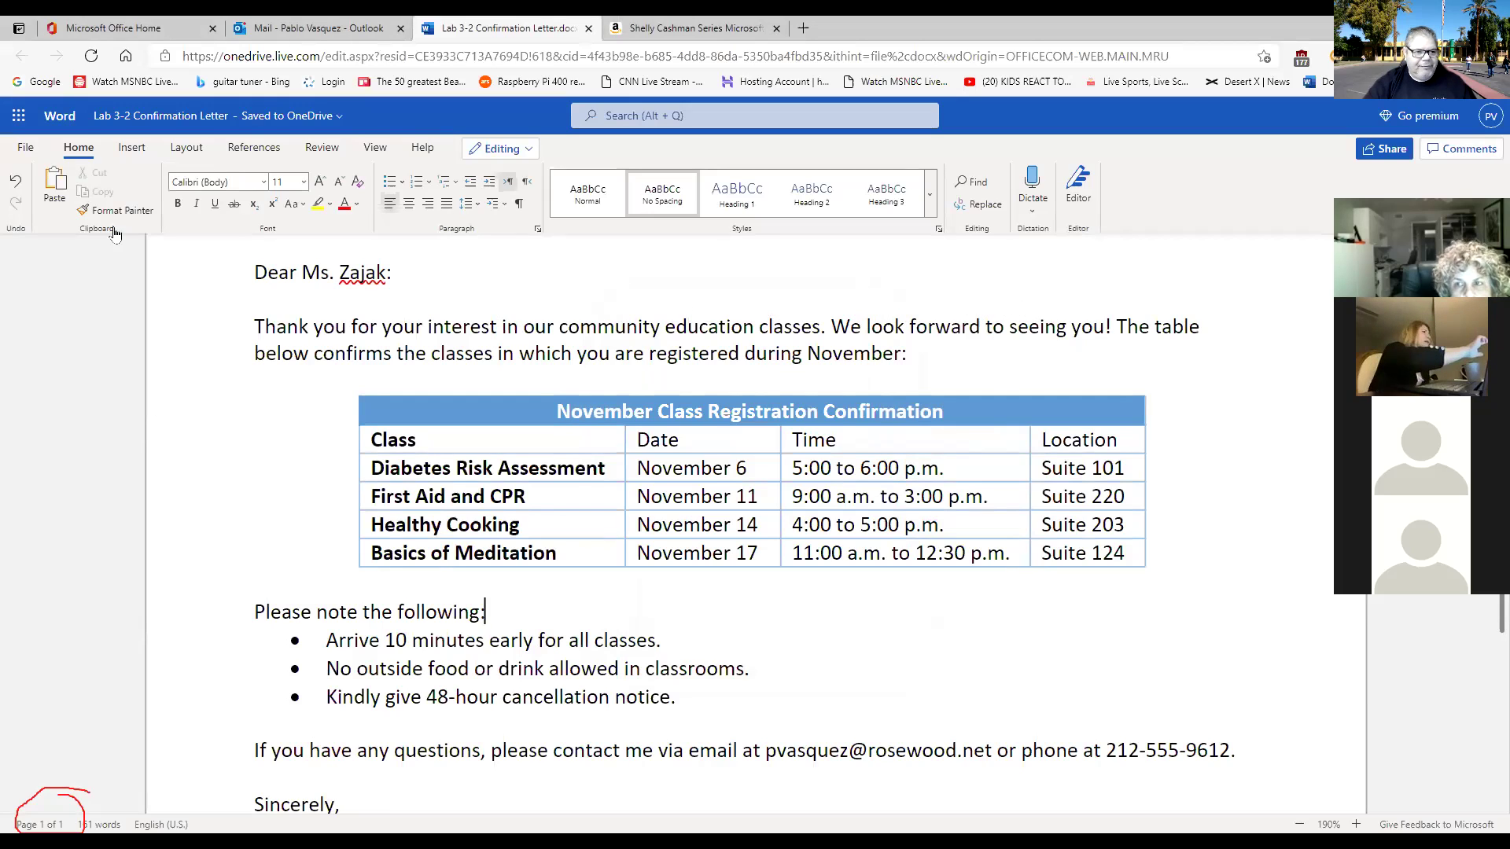
Go through the letter's Save as options to reach its print options.
click(27, 150)
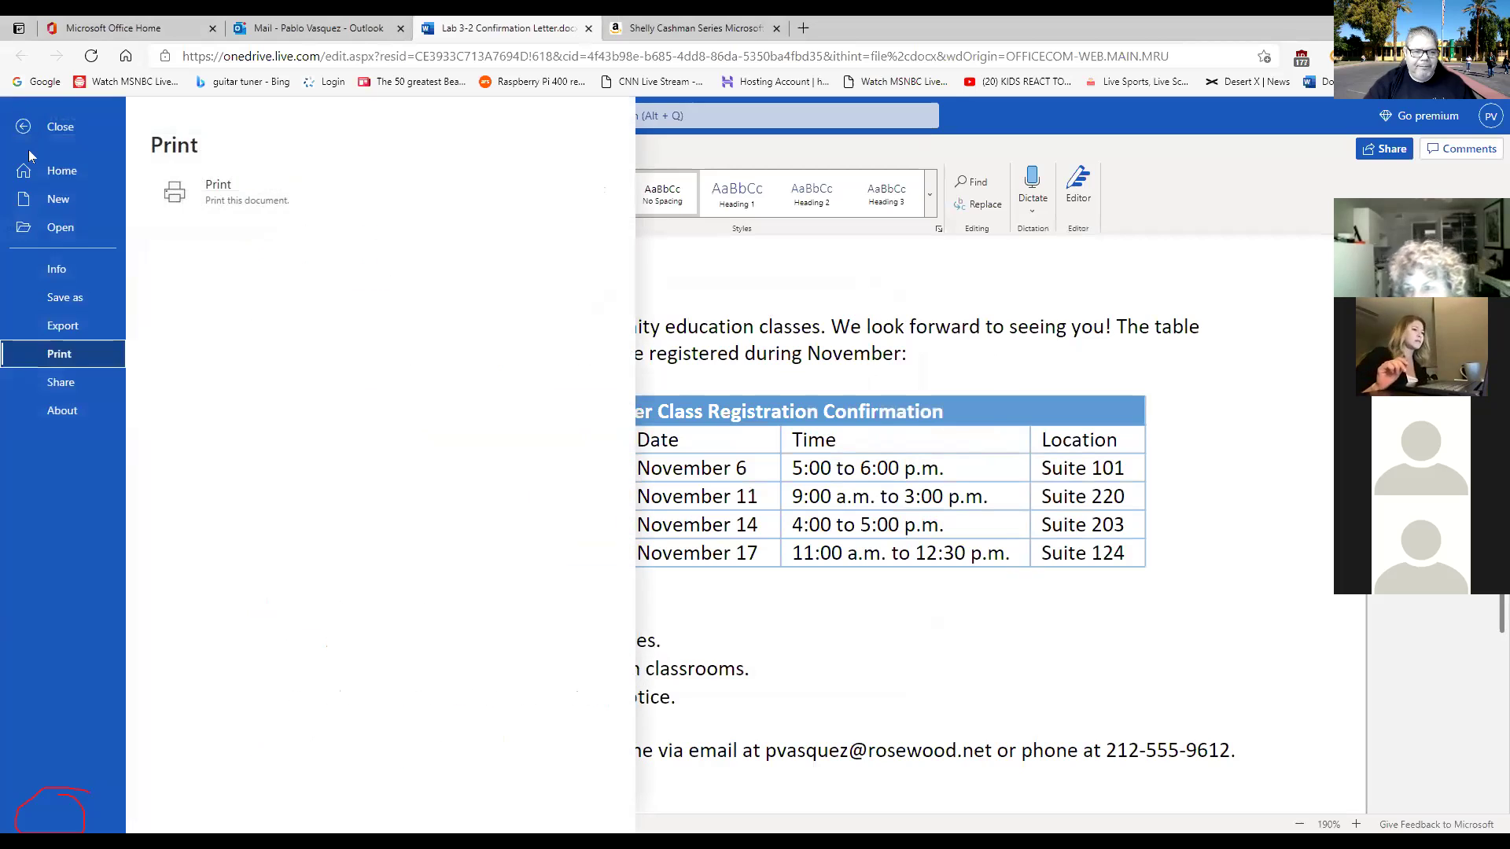
click(81, 296)
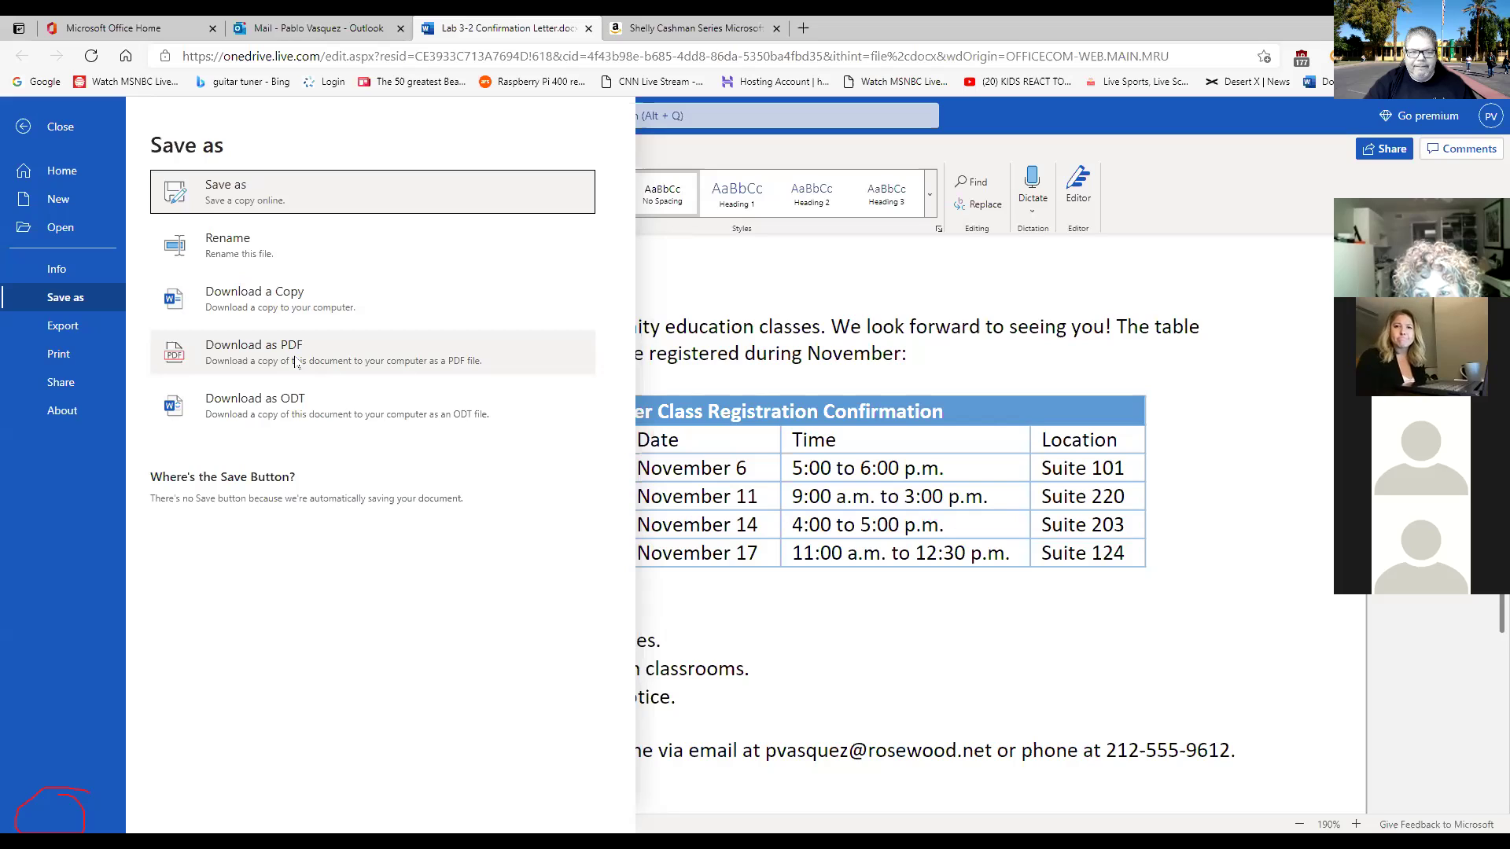
click(57, 357)
Start printing the letter, then cancel the browser print dialog and close the preview.
click(283, 201)
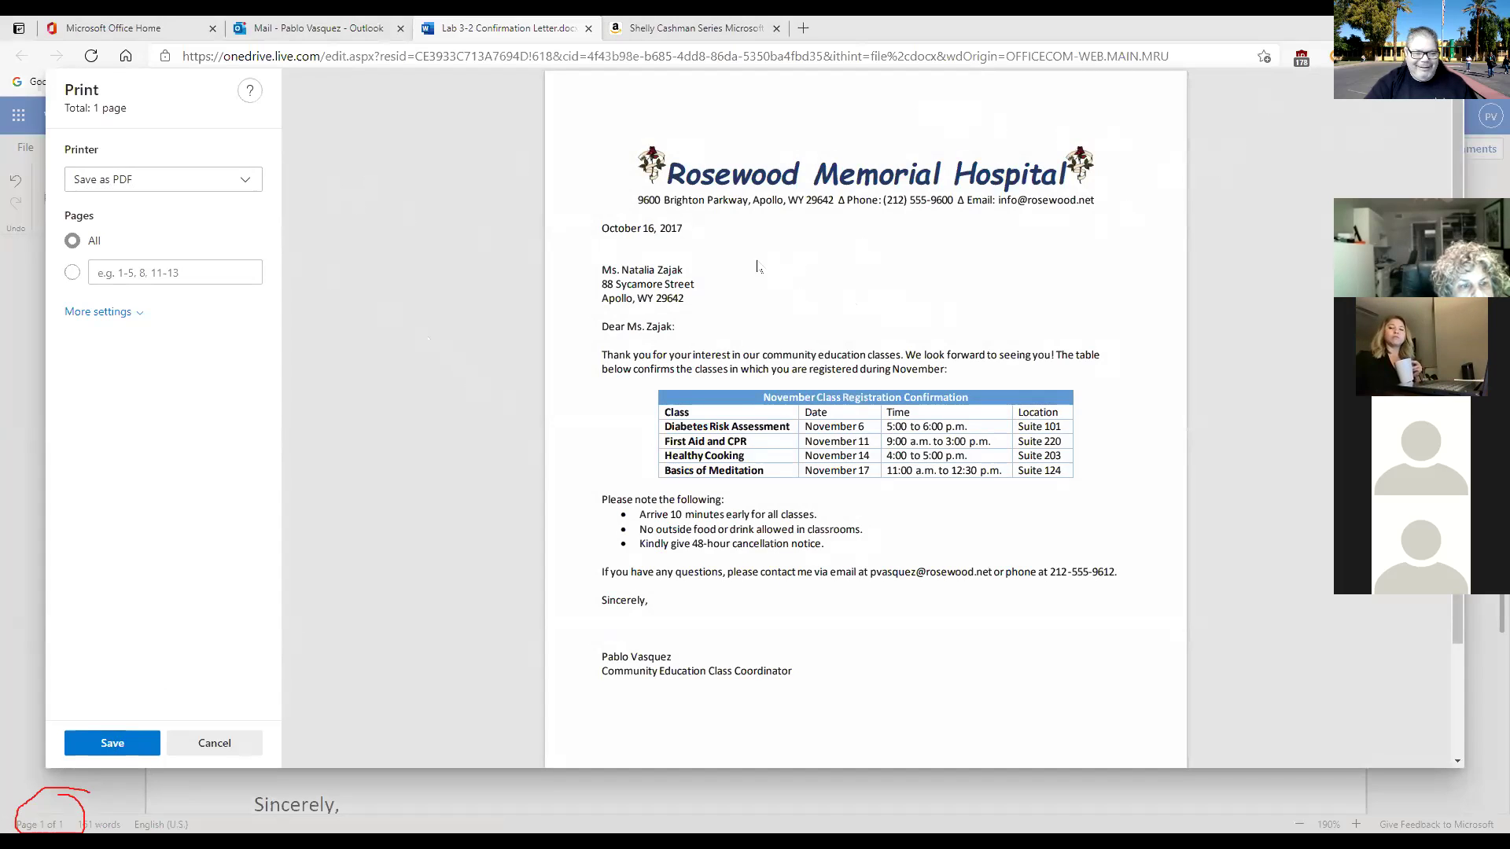
click(217, 746)
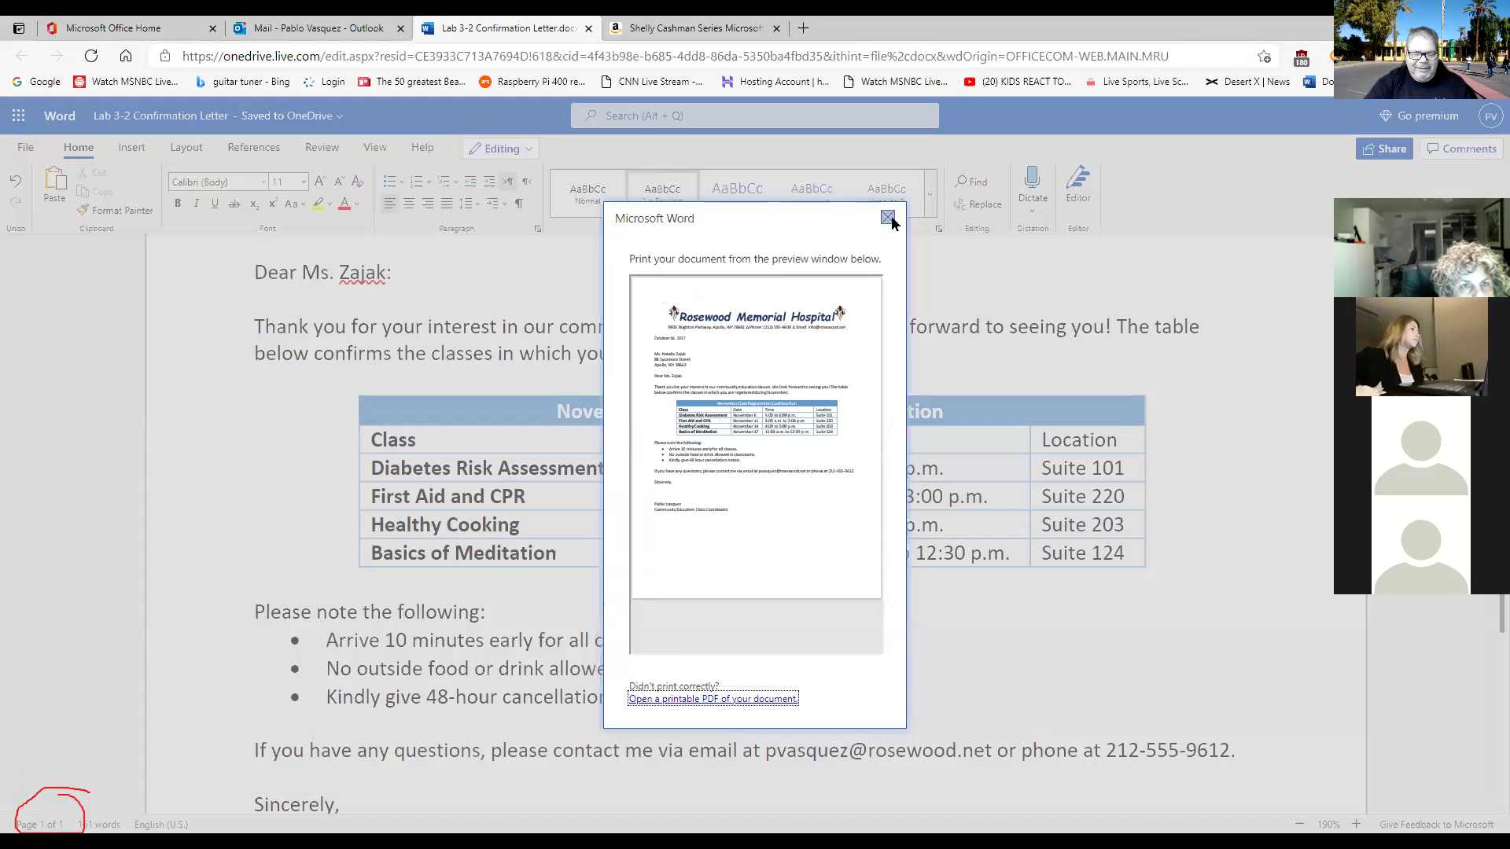
click(888, 217)
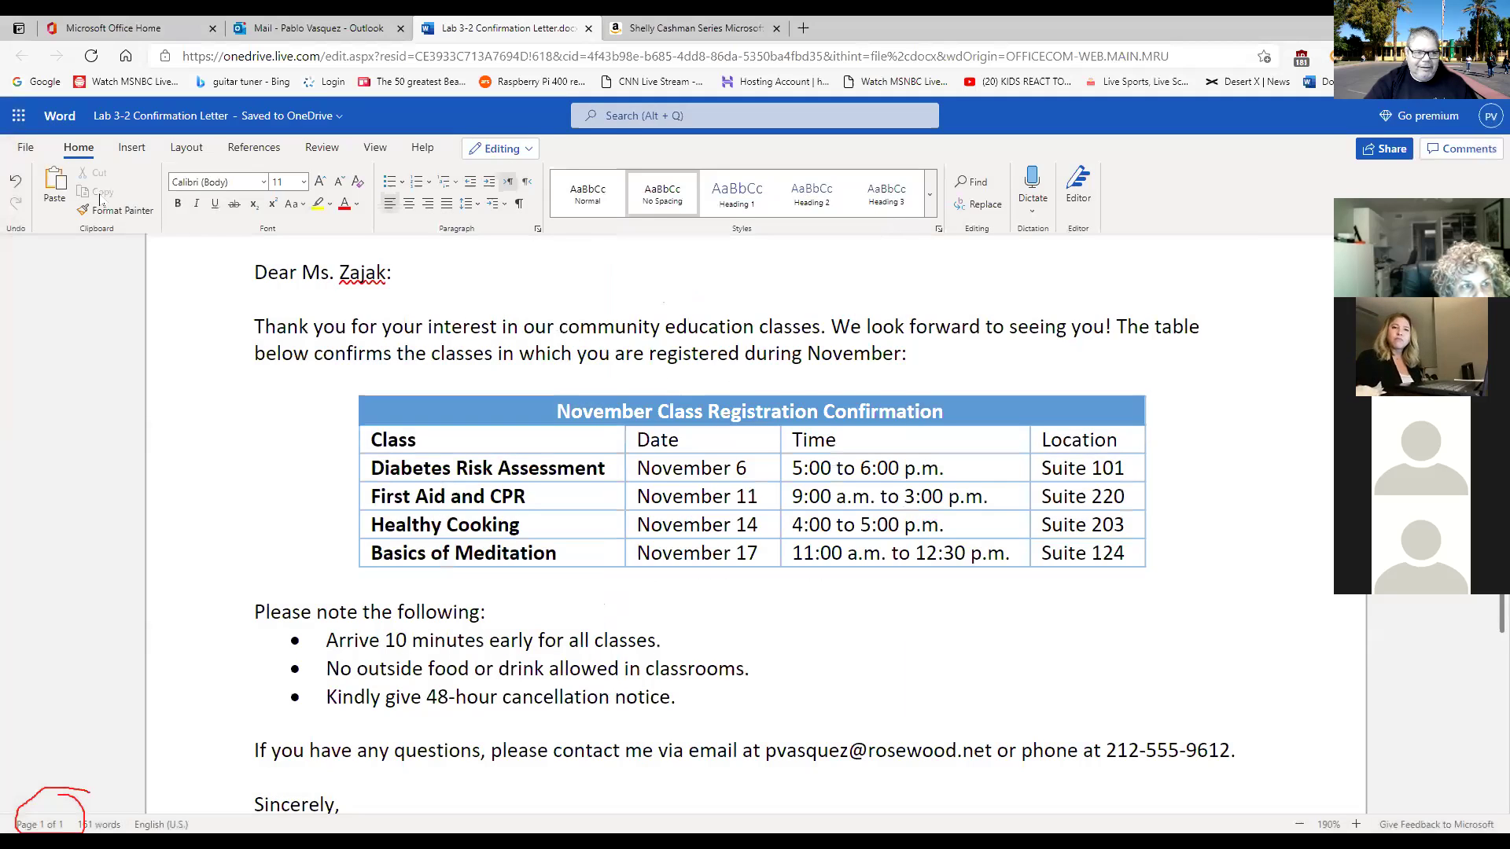
Show the letter's Save as download choices, dismiss them with Esc, and reopen the file menu.
click(26, 147)
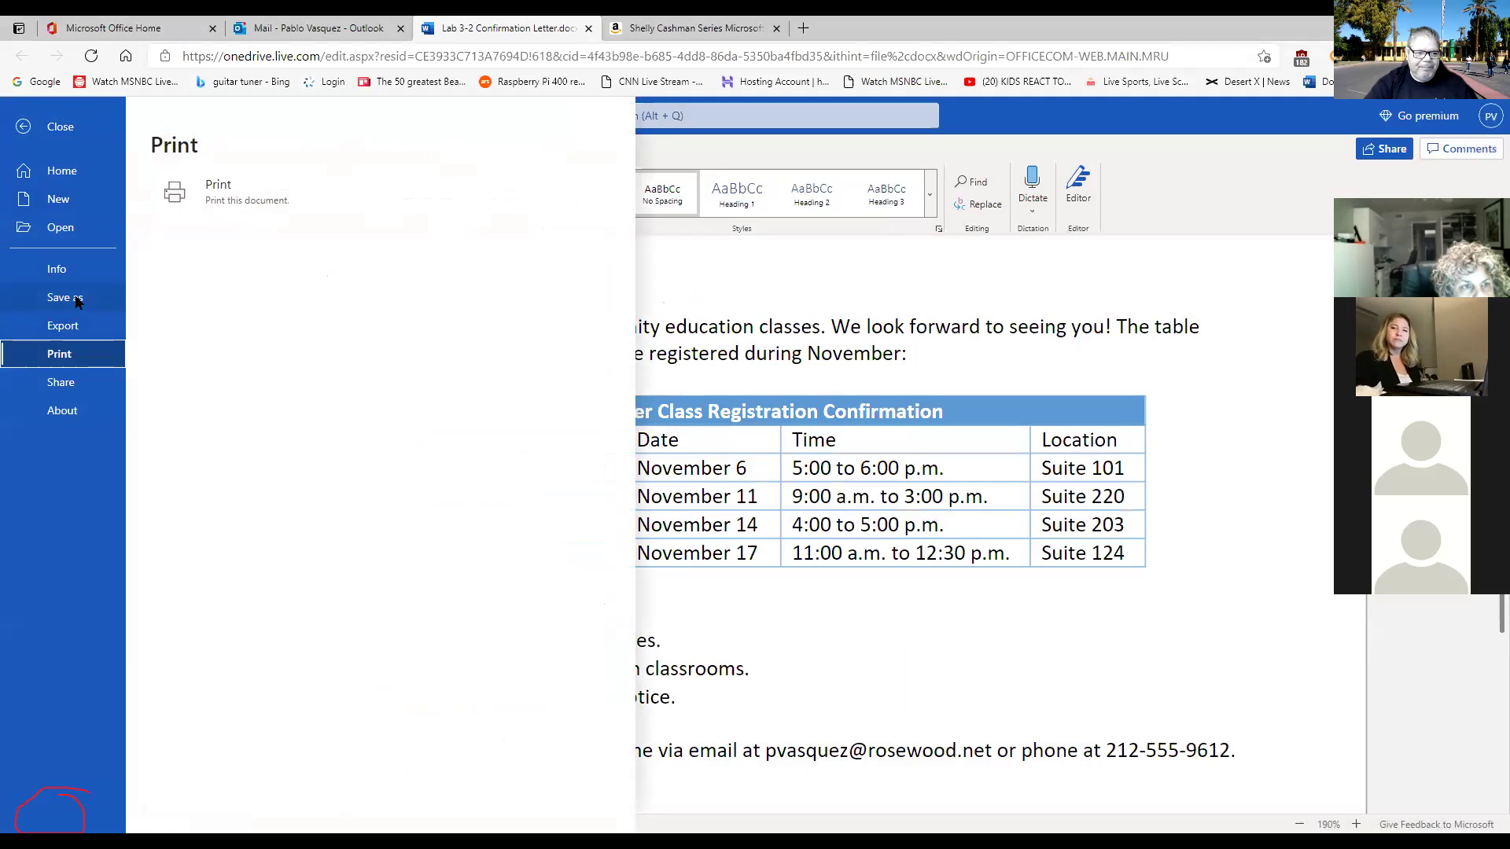
click(77, 299)
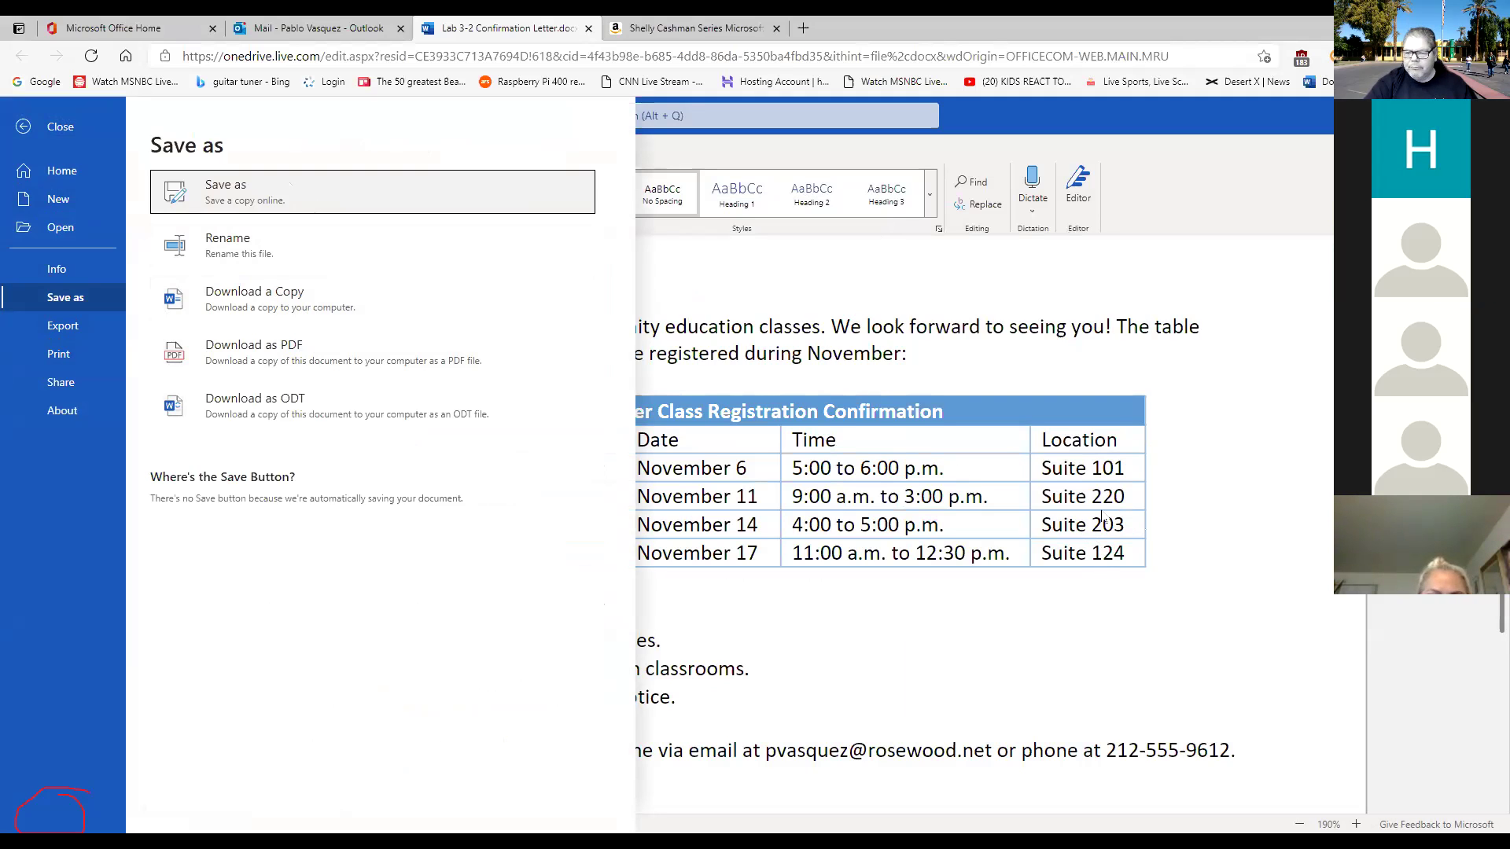
key(Escape)
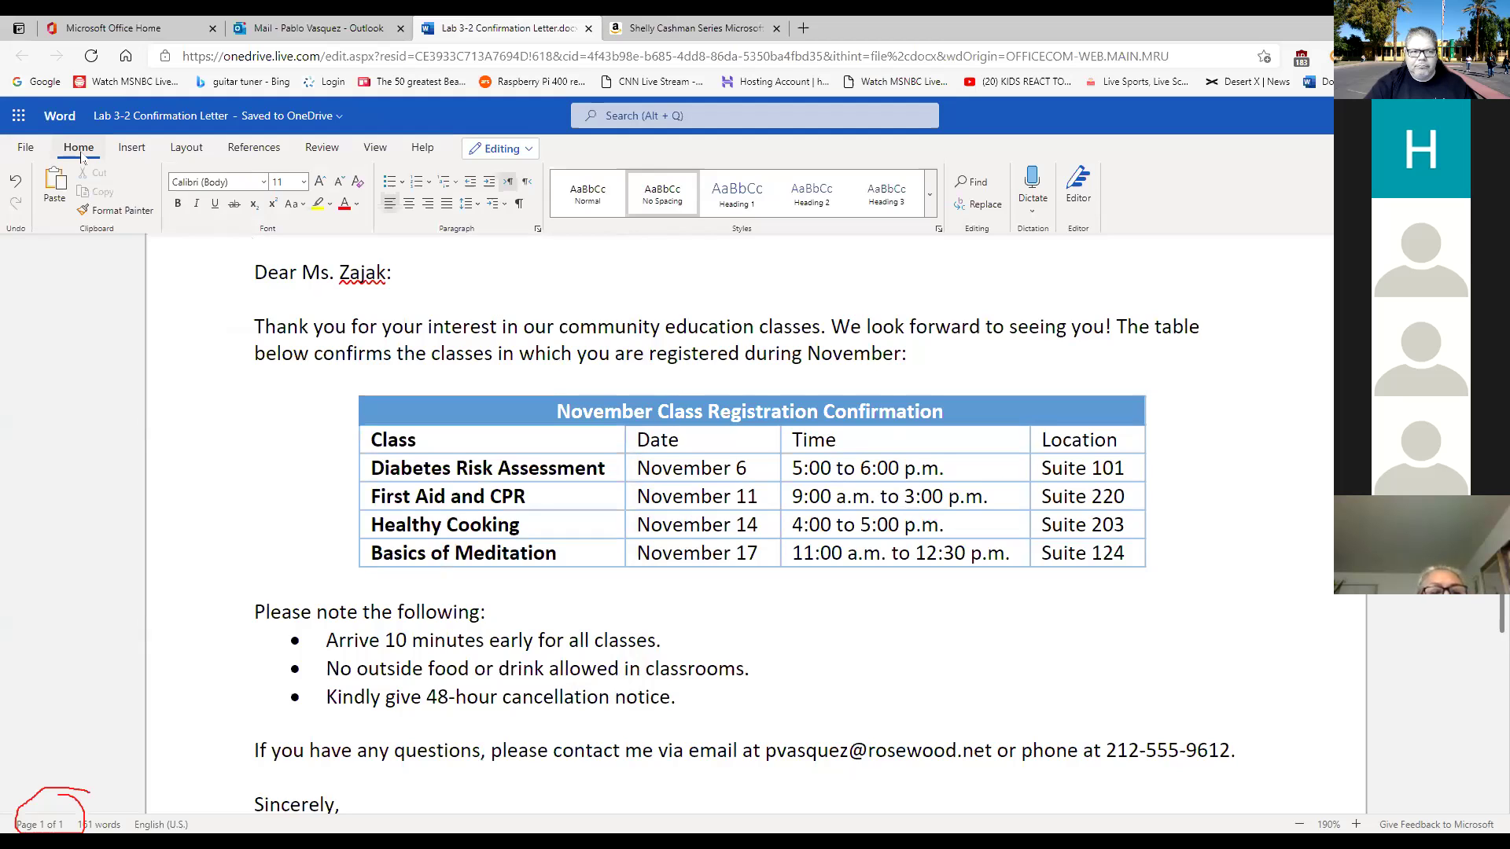
click(28, 150)
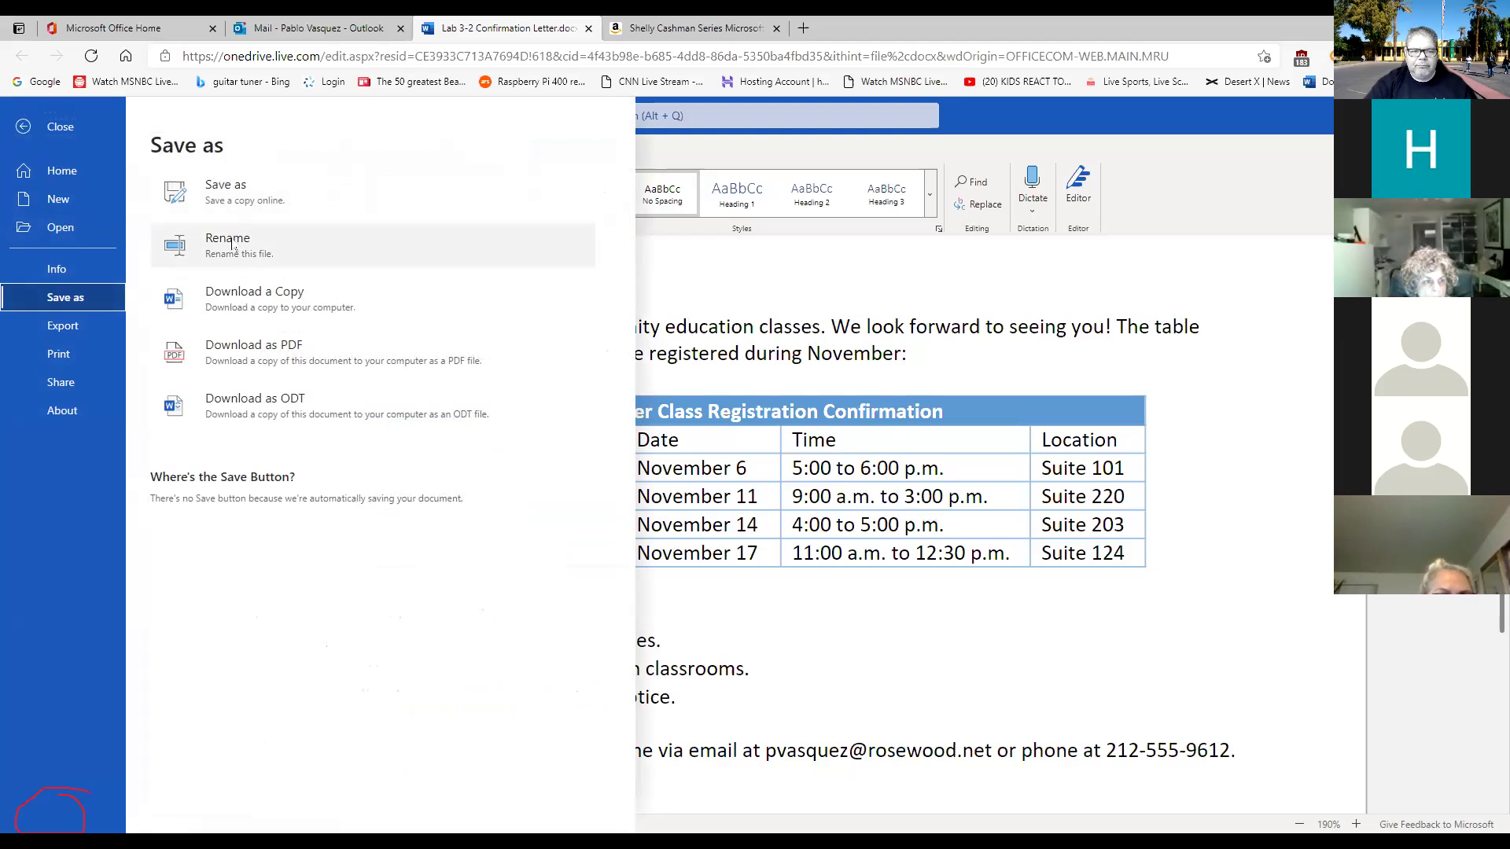
Cancel the OneDrive copy picker, then close the file menu to return to the letter.
click(239, 197)
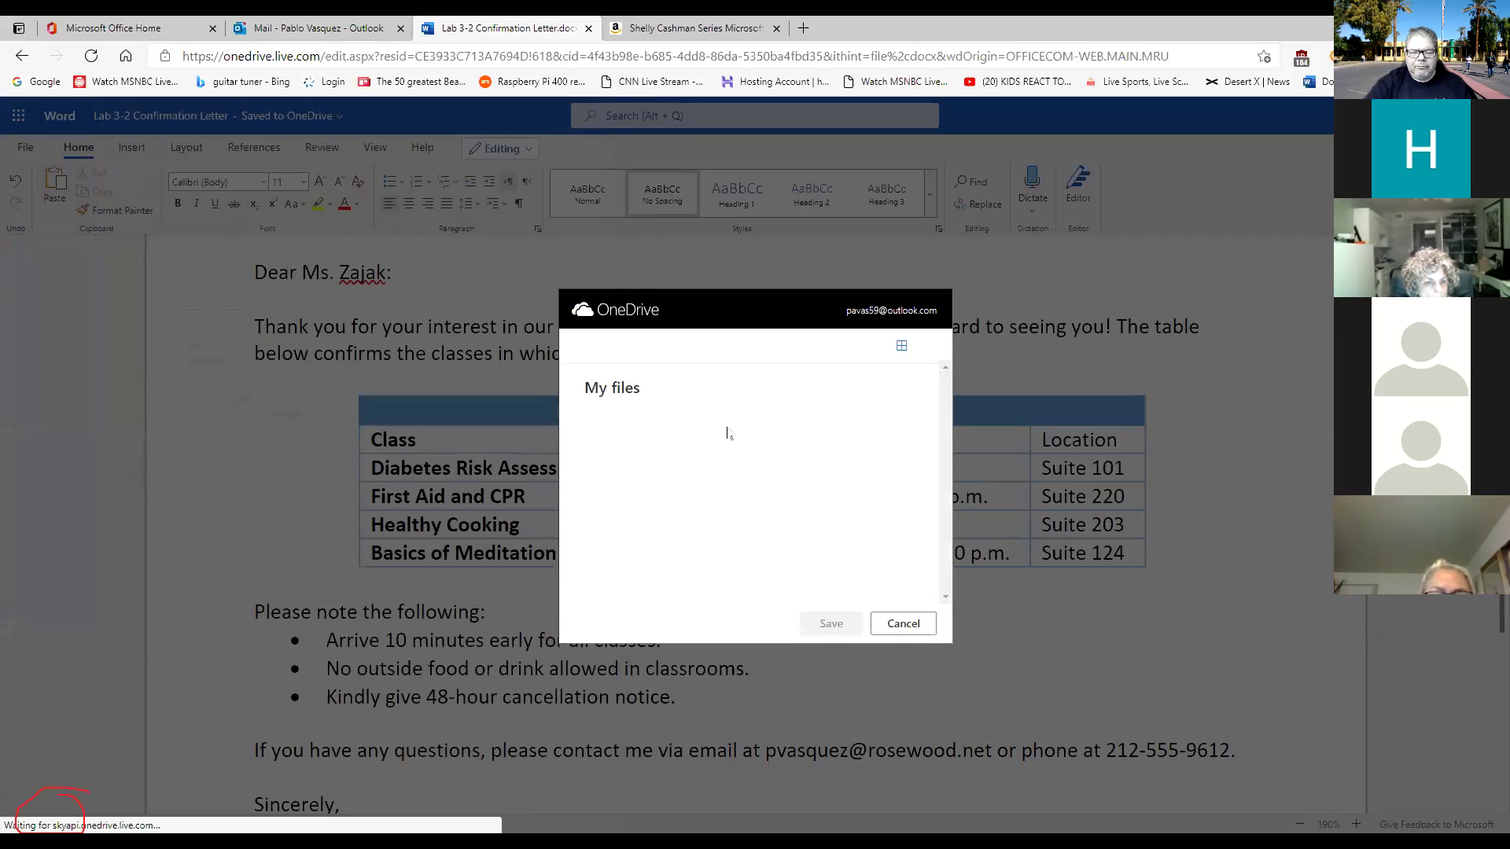
click(901, 623)
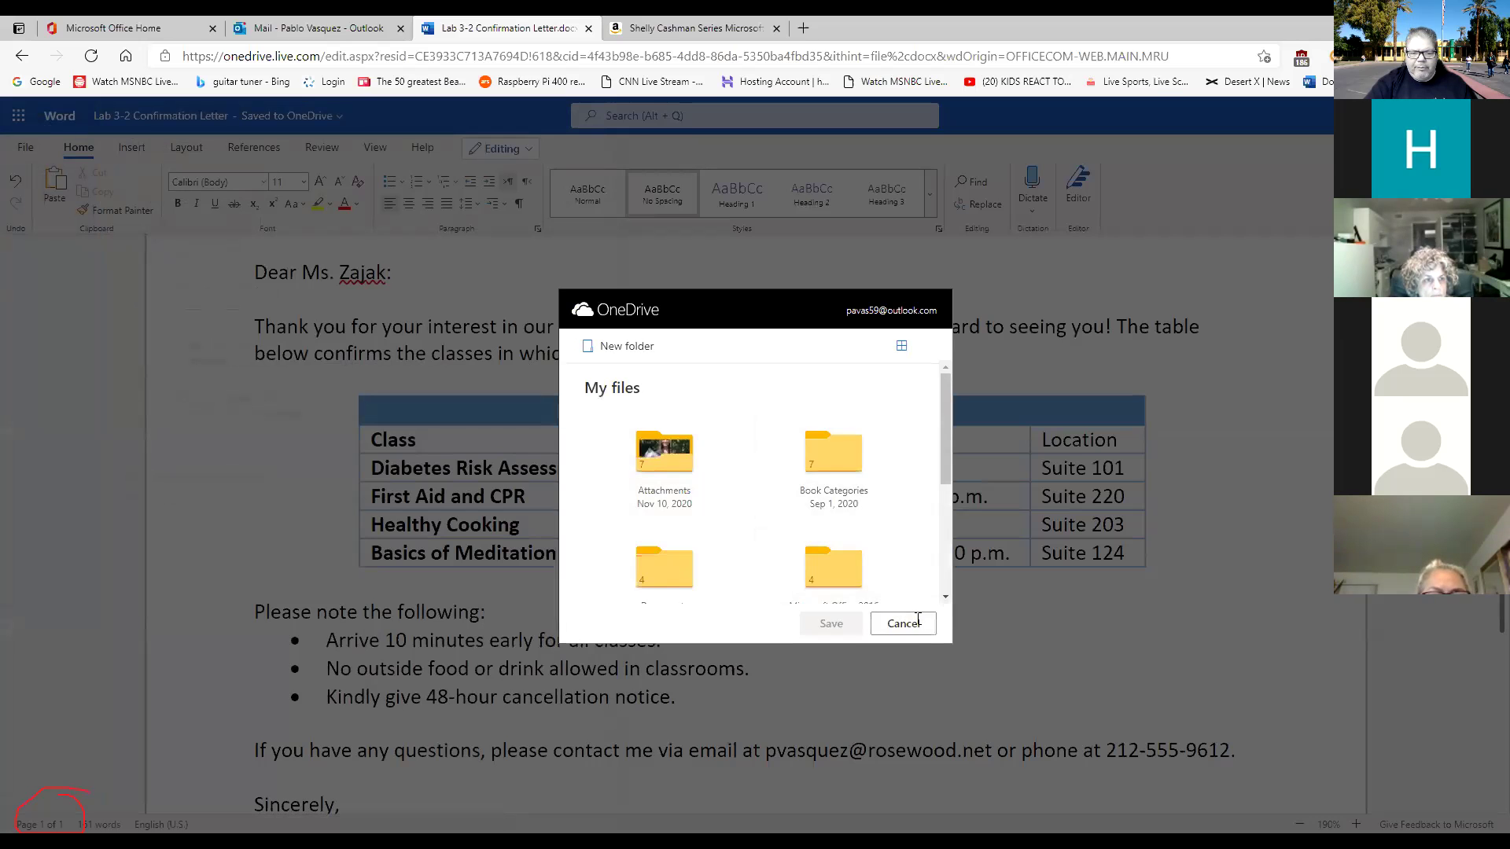
click(25, 147)
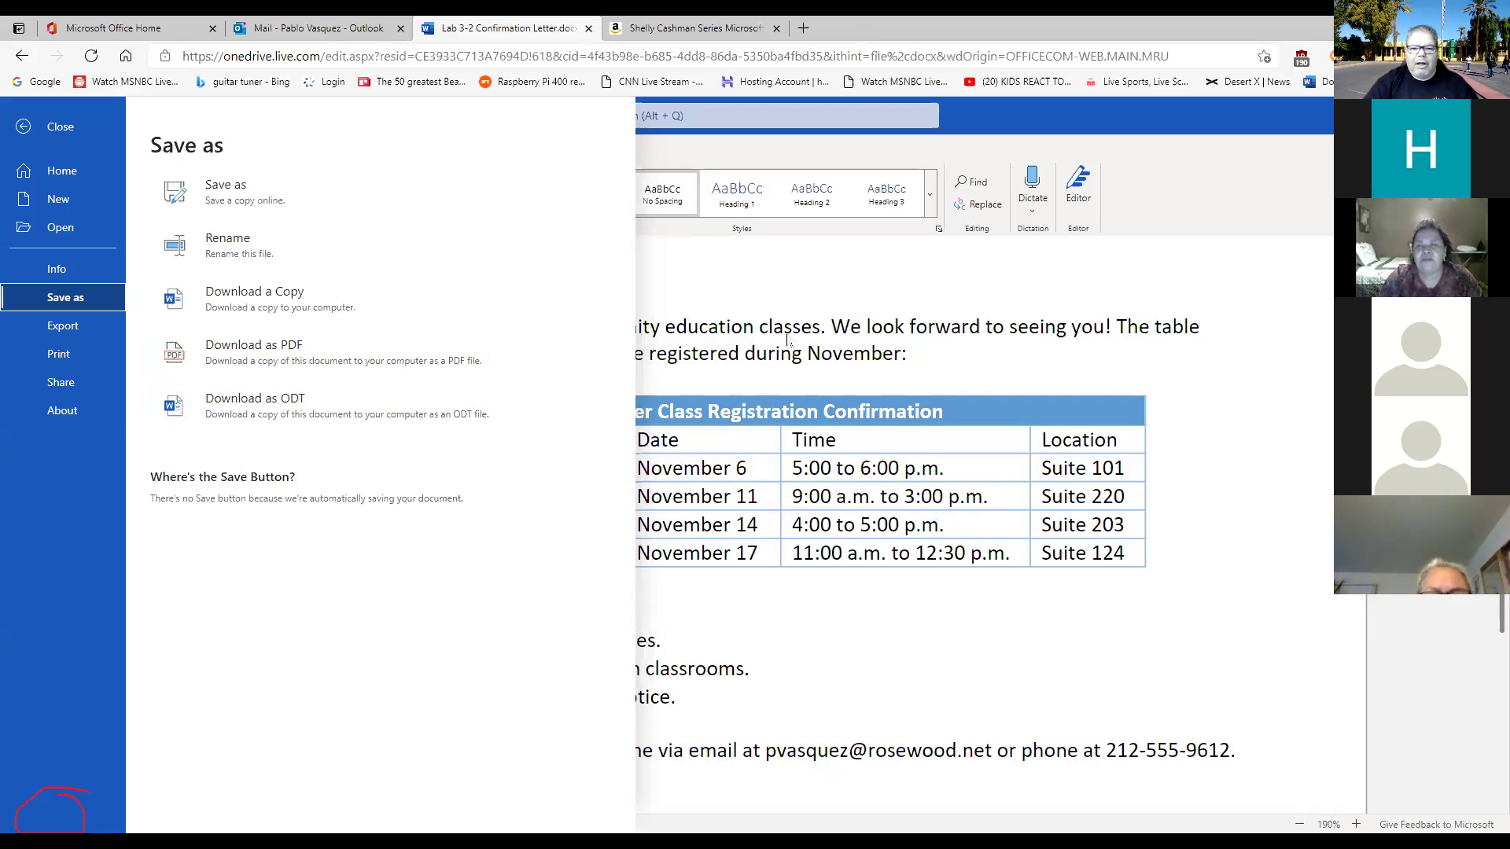
click(816, 277)
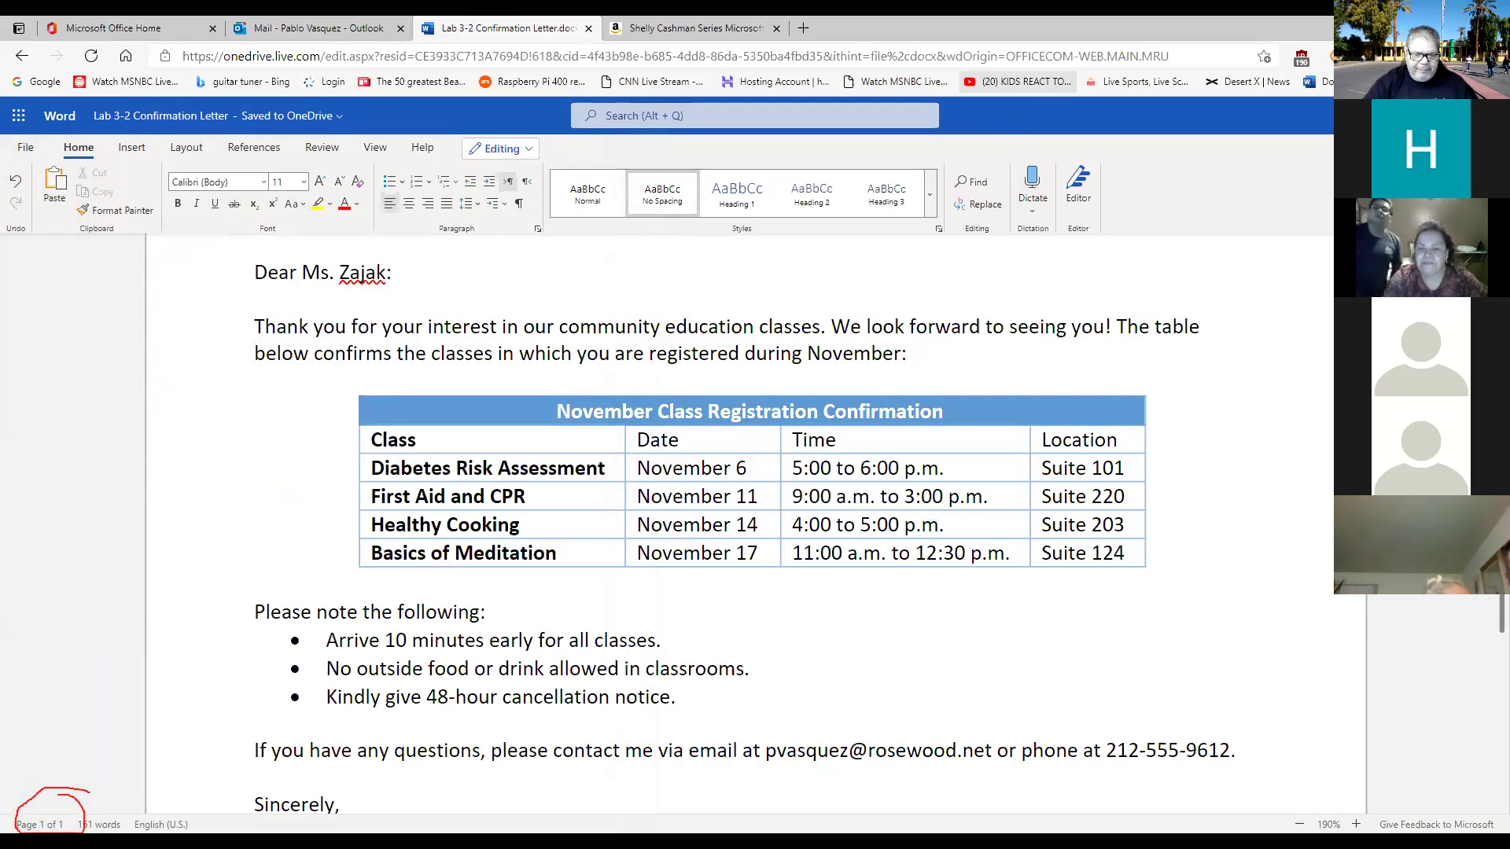
Switch from the browser to the syllabus-Network Essentials document in desktop Word.
key(super+e)
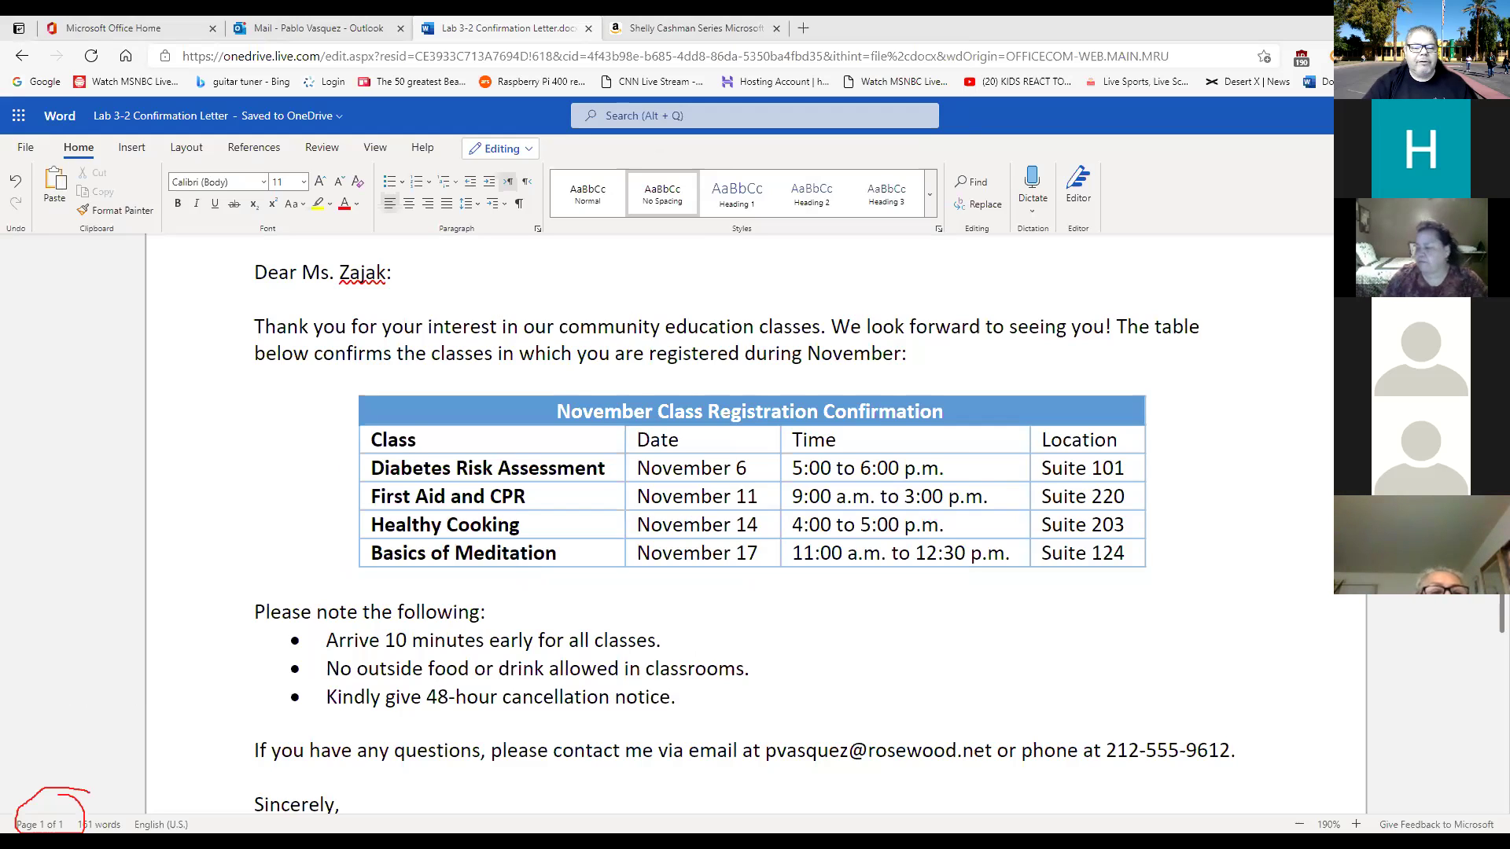
key(alt+Tab)
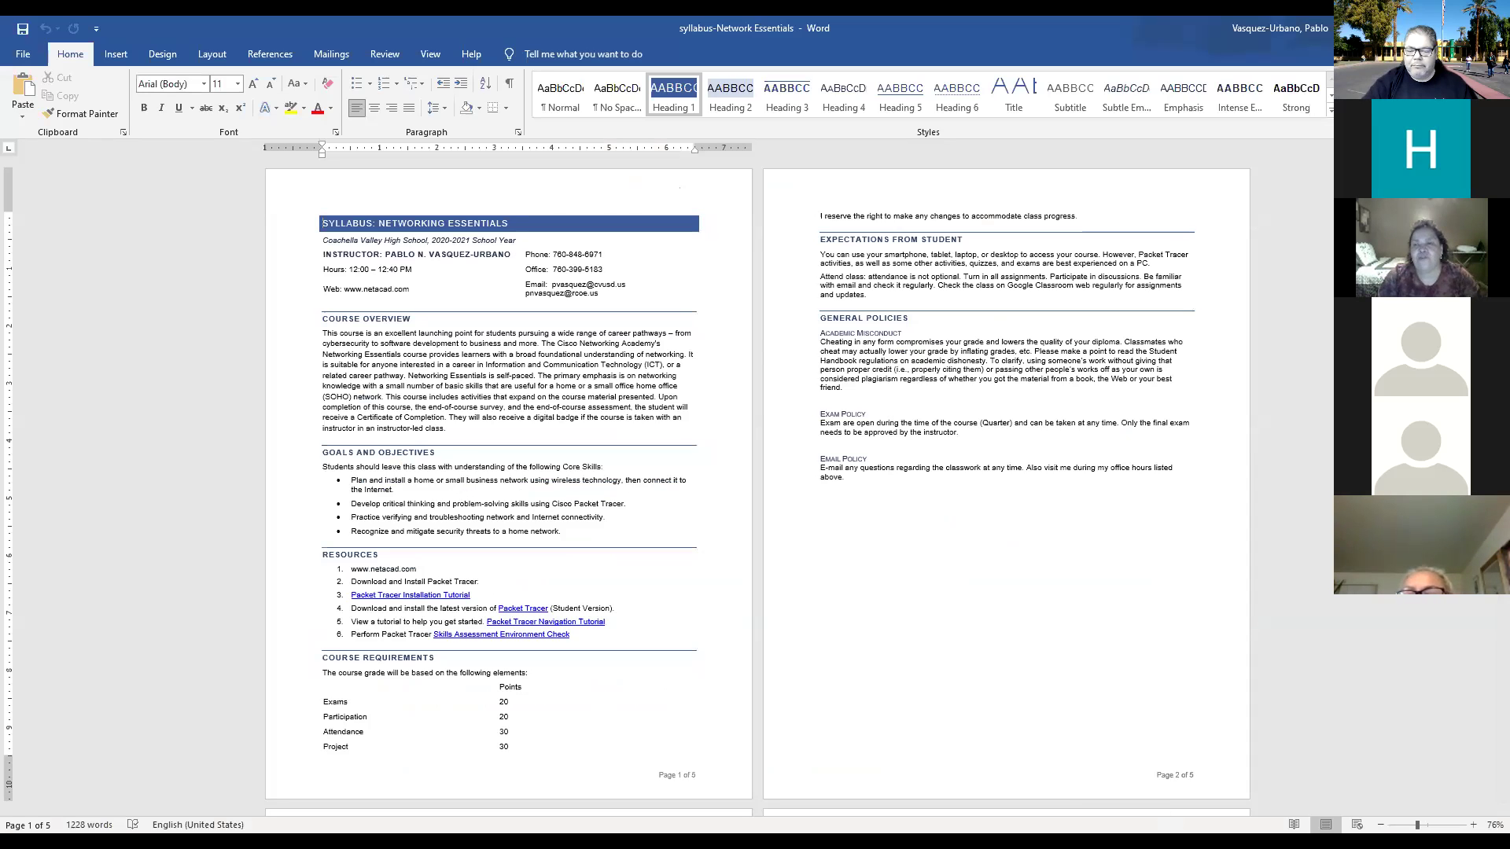
Scroll the syllabus to page 2's student expectations and general policies.
scroll(913, 667, down, 1)
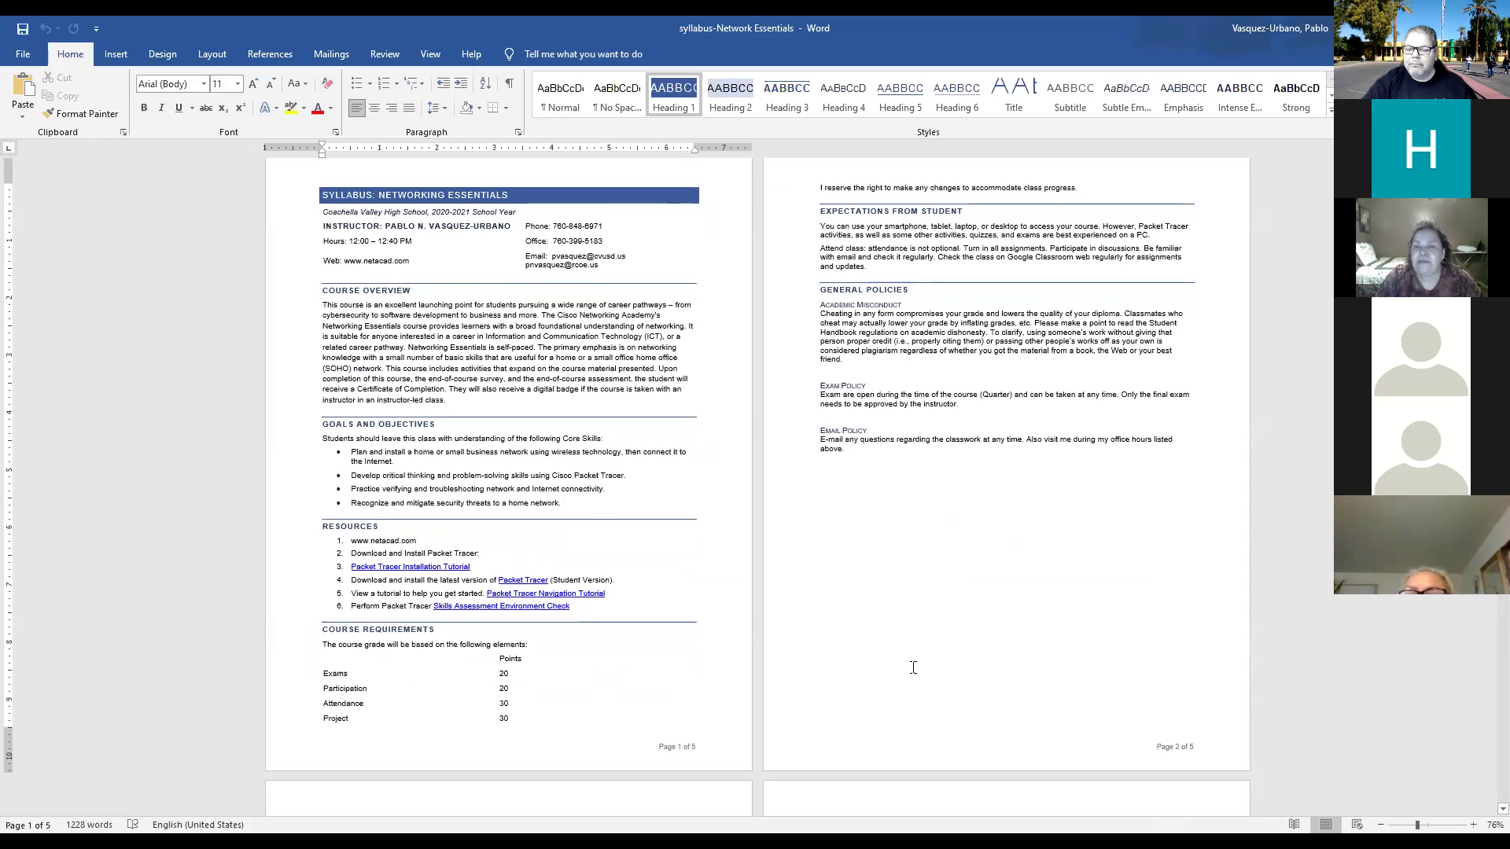
scroll(913, 668, down, 5)
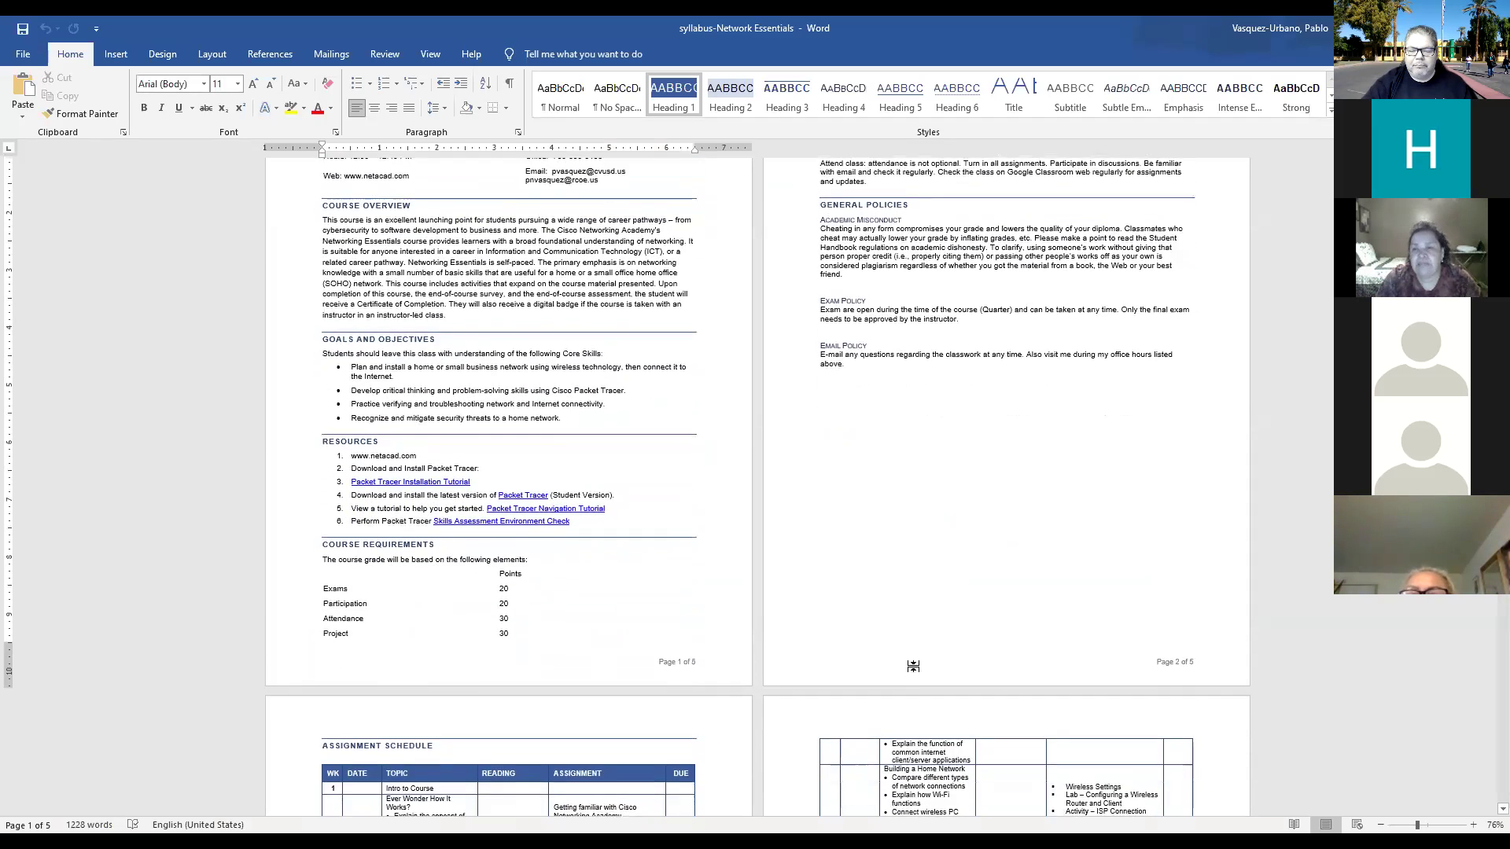
scroll(915, 666, up, 3)
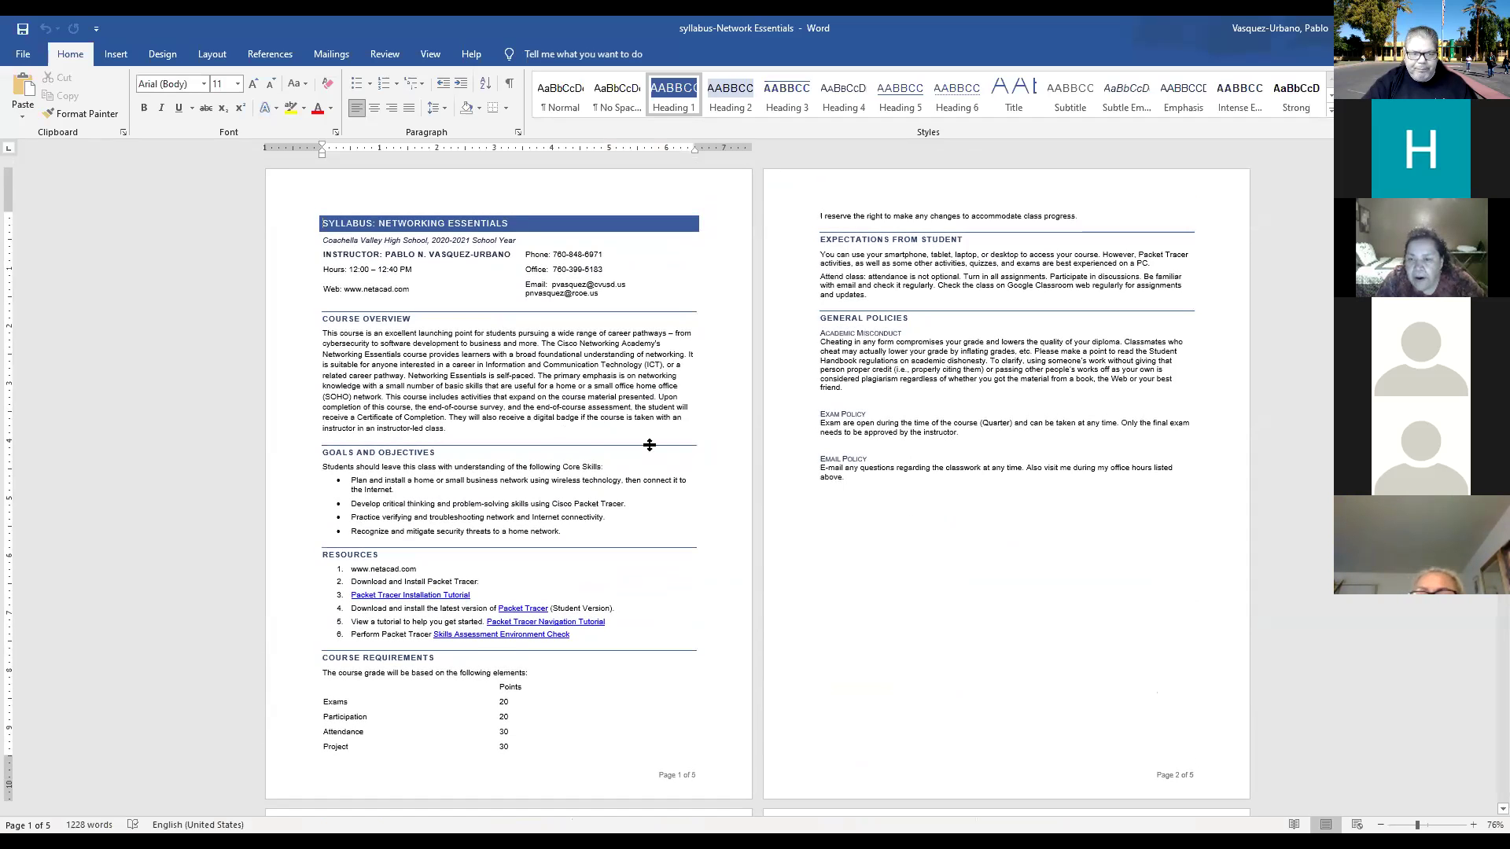
Start saving the syllabus to Documents with the file type set to PDF.
click(23, 57)
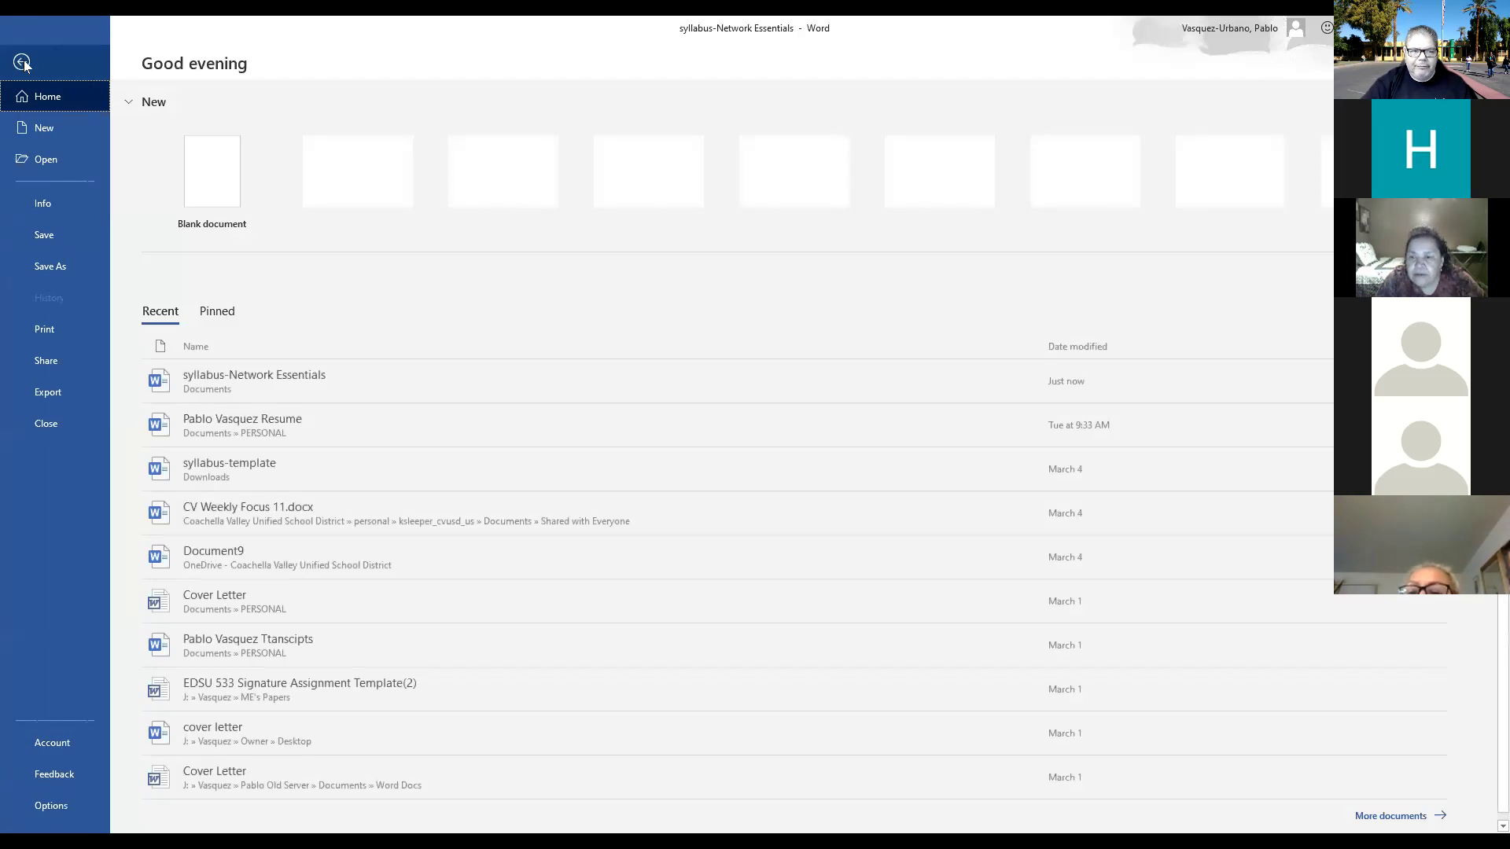
click(66, 272)
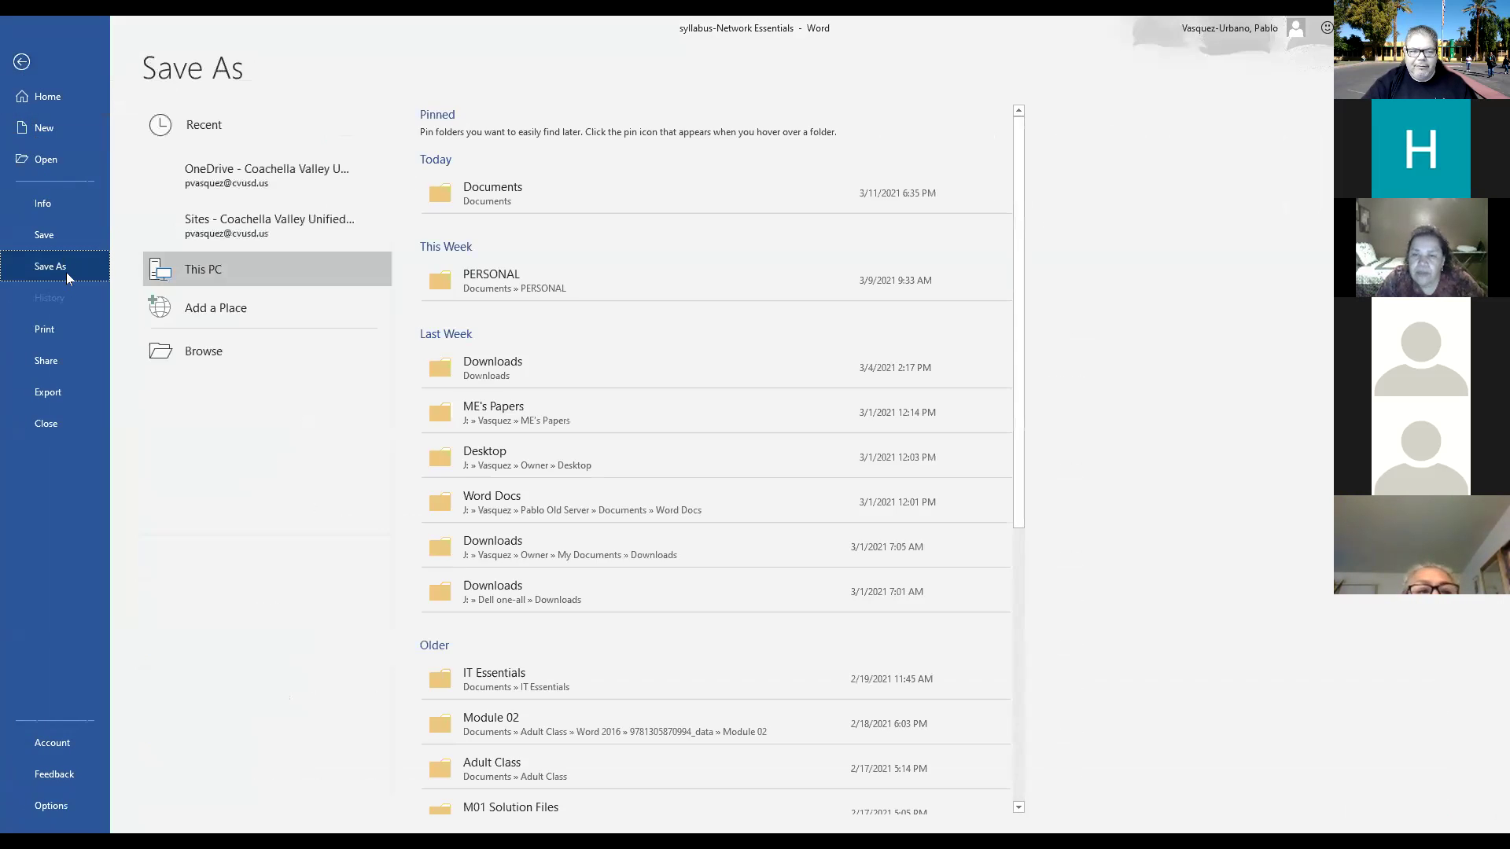
click(500, 198)
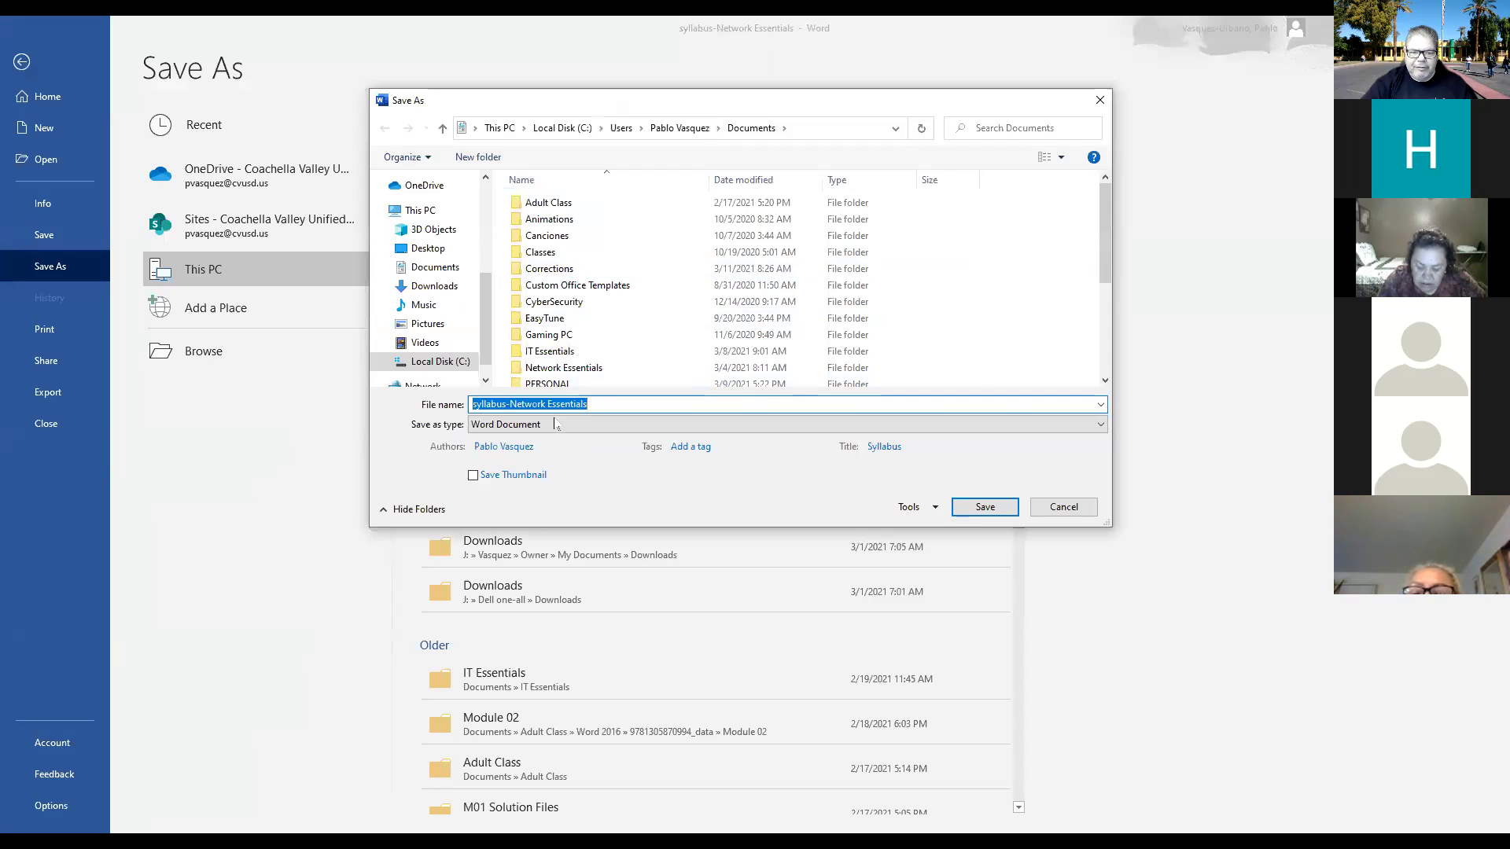
click(1077, 427)
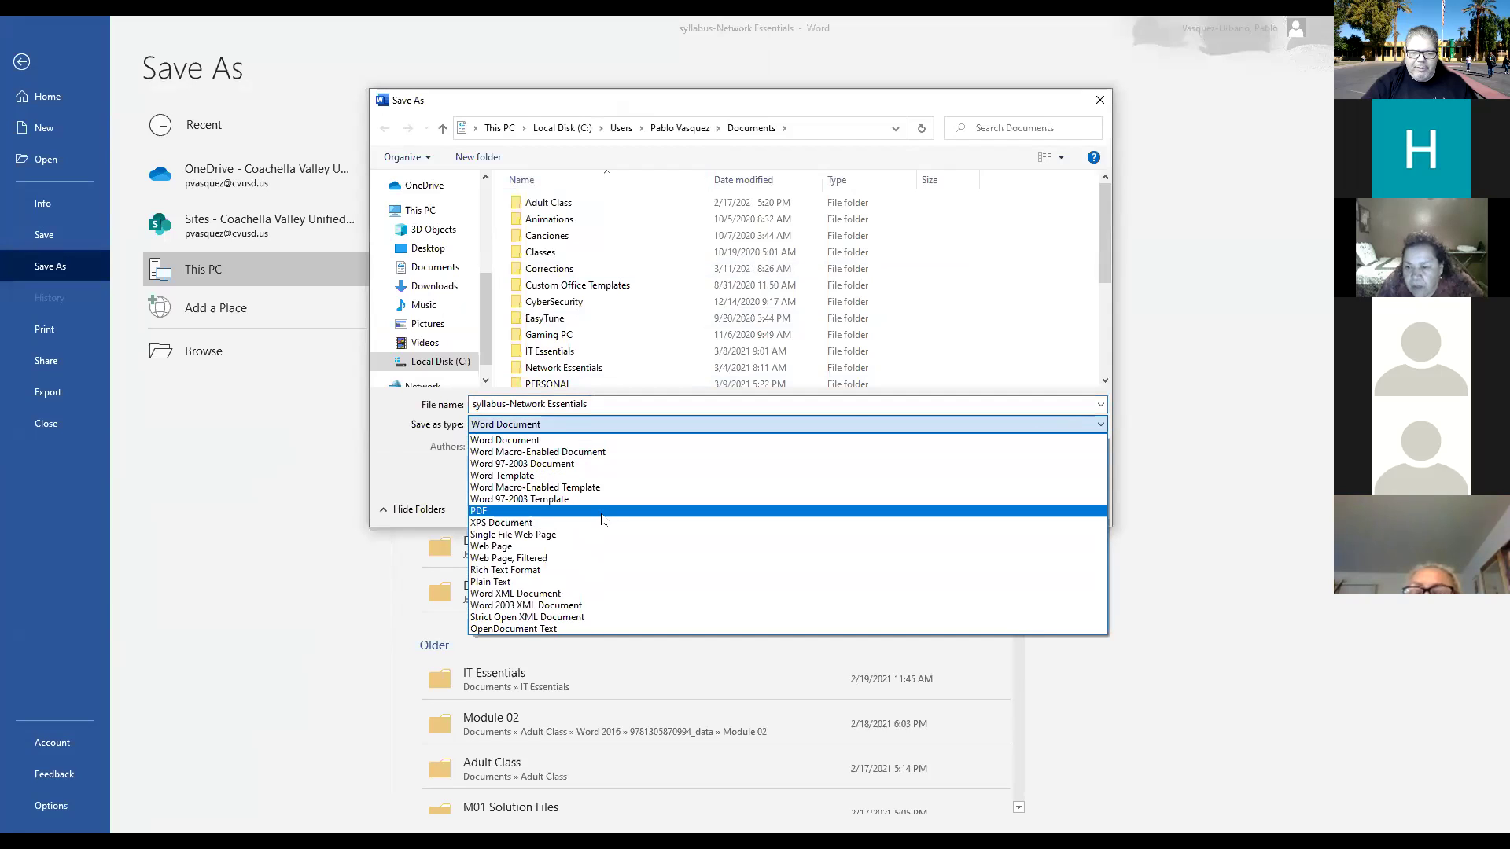
click(521, 512)
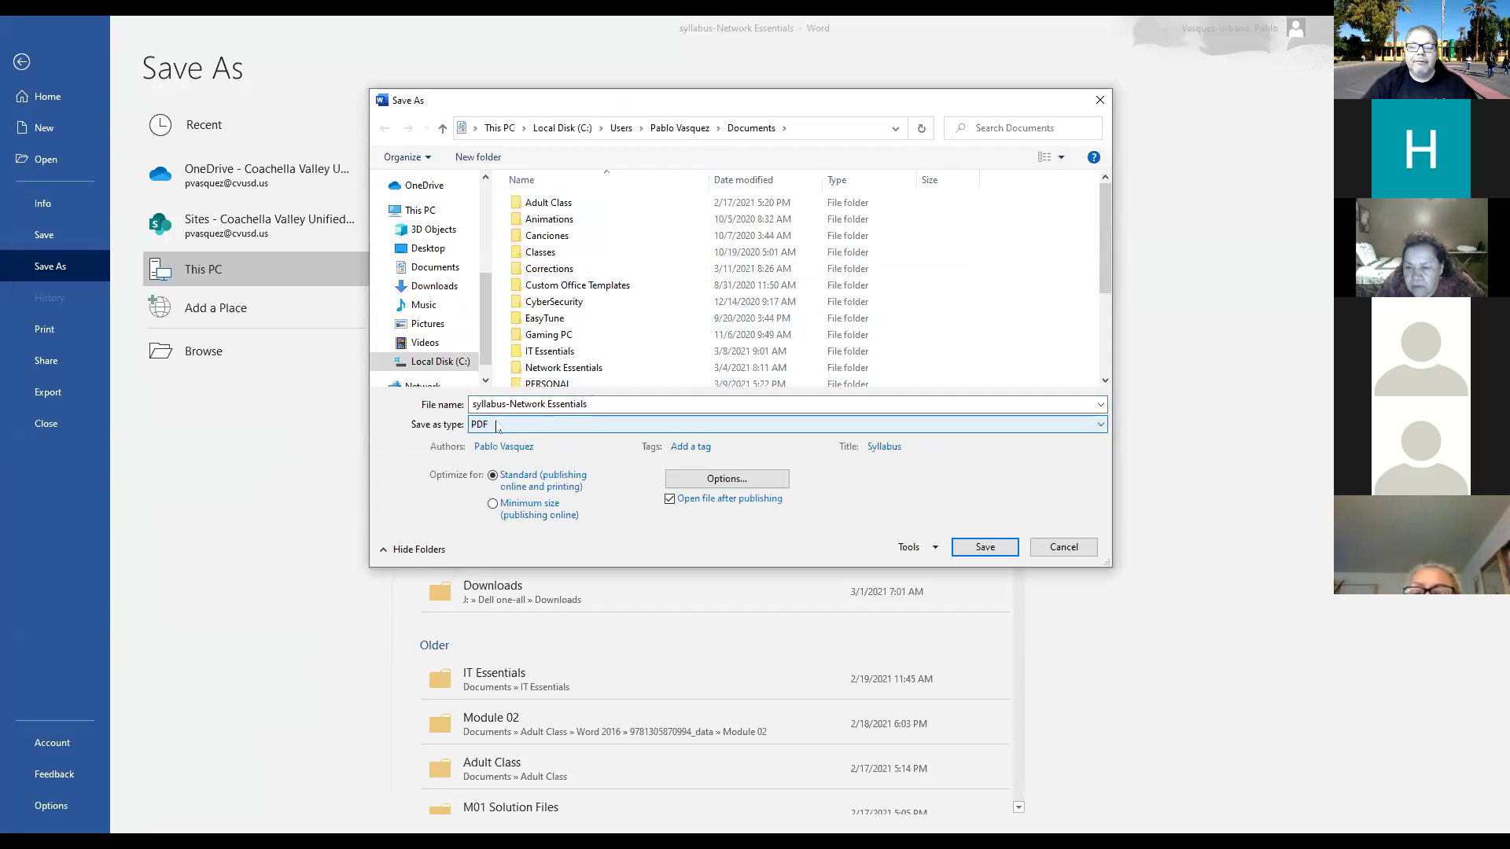
Circle the PDF file type in red for viewers, then cancel the save.
click(879, 142)
mouse_move(478, 407)
mouse_down()
mouse_move(508, 445)
mouse_move(484, 406)
mouse_up()
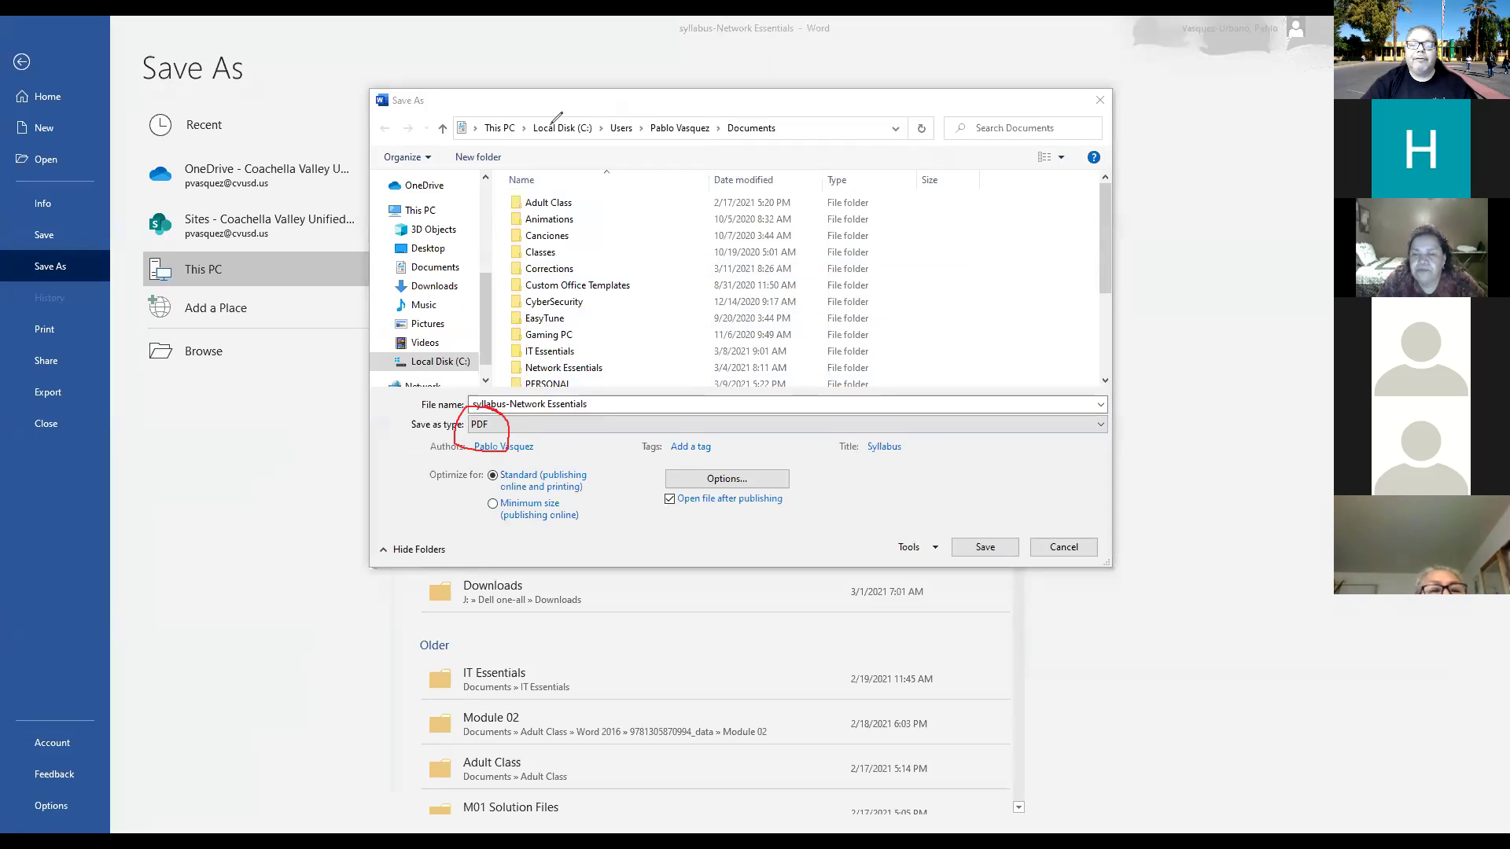
click(1101, 425)
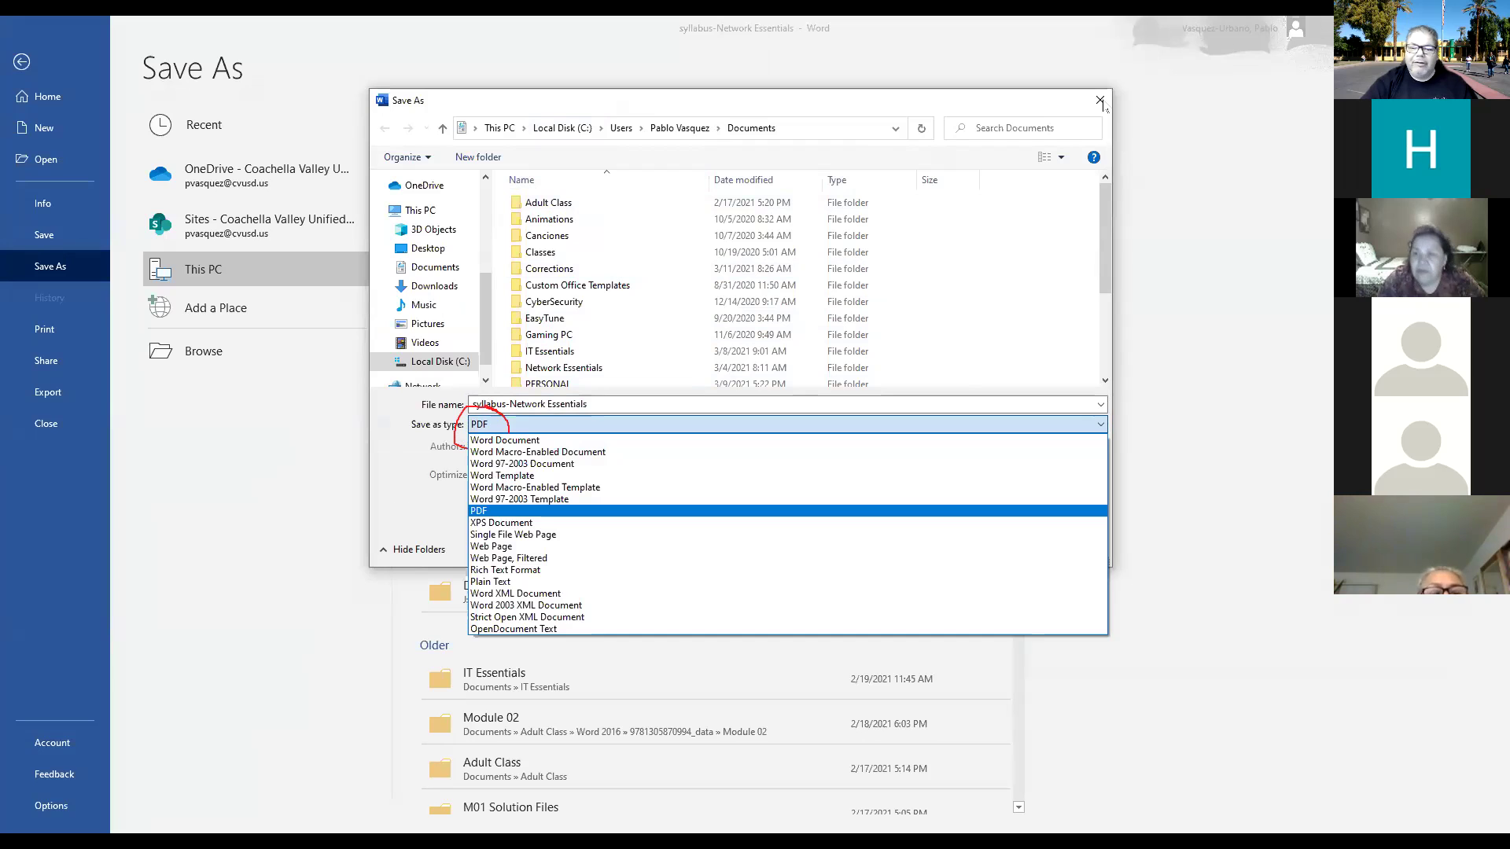
click(1102, 103)
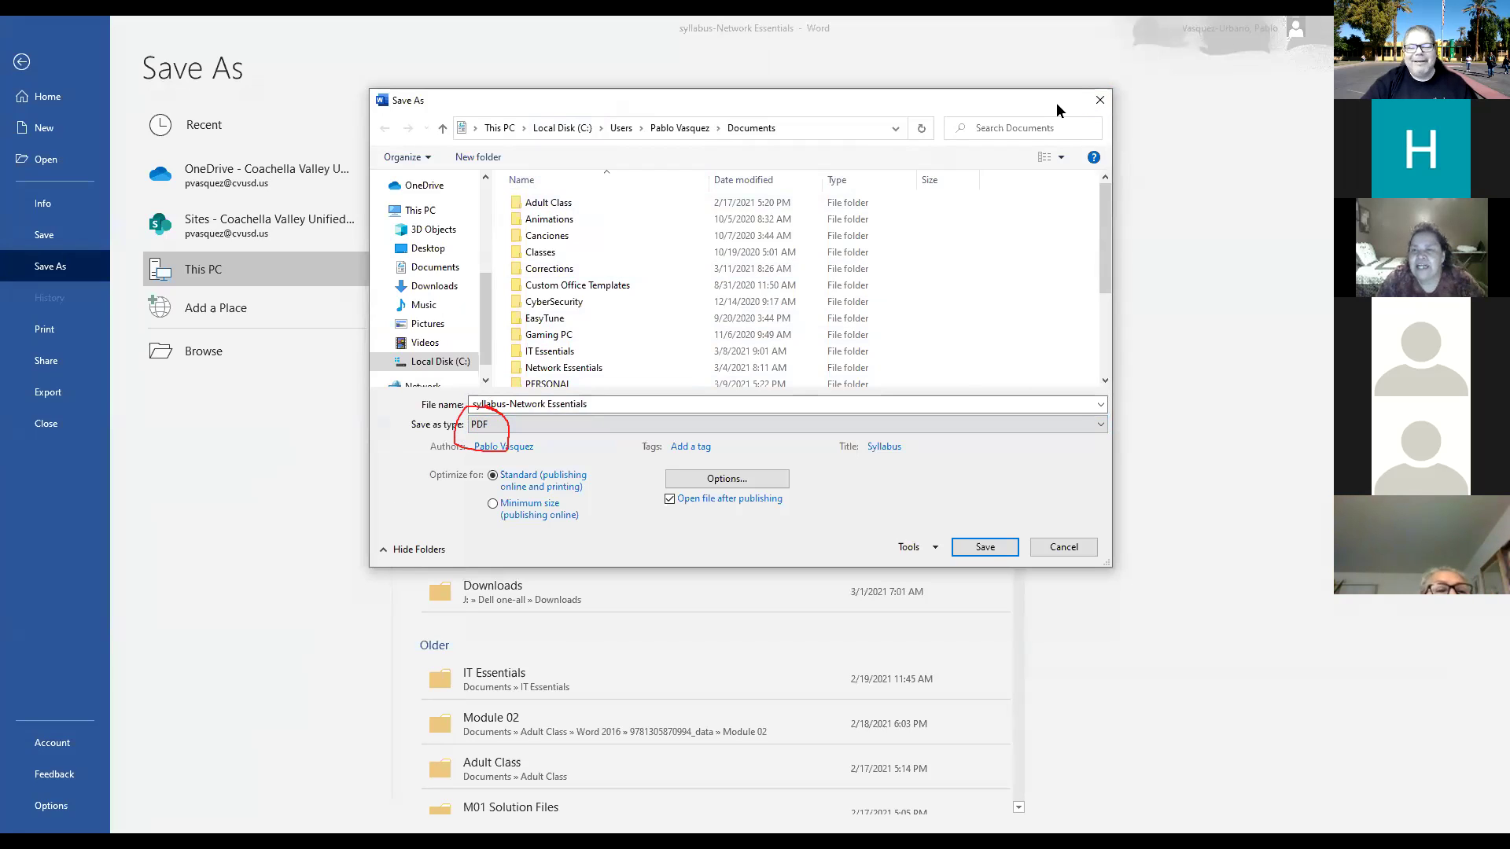
click(1048, 547)
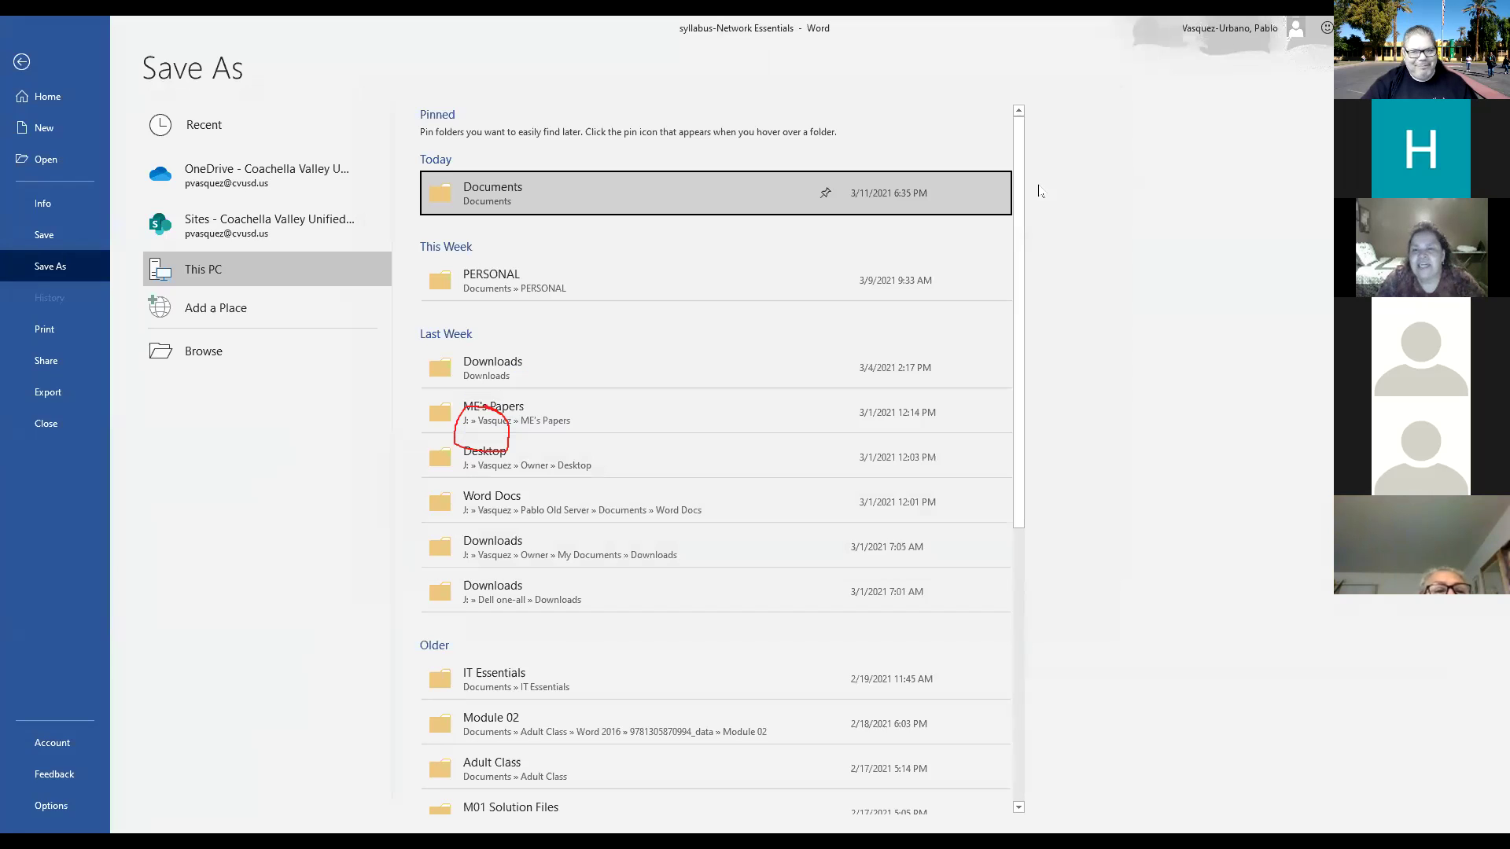
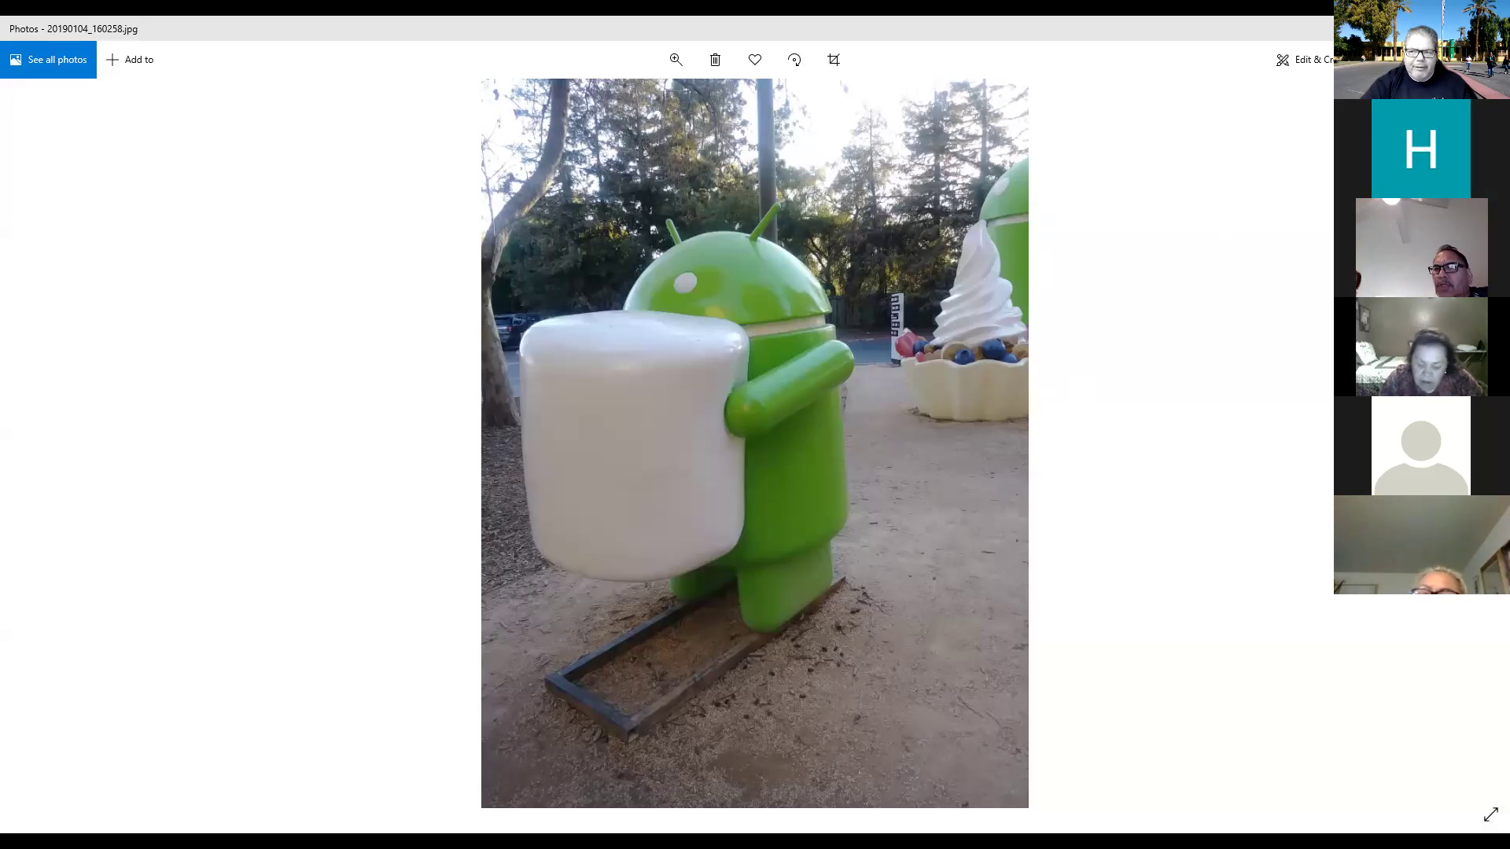
Open printing for 20190104_160258.jpg and choose Microsoft Print to PDF as the printer.
key(ctrl+p)
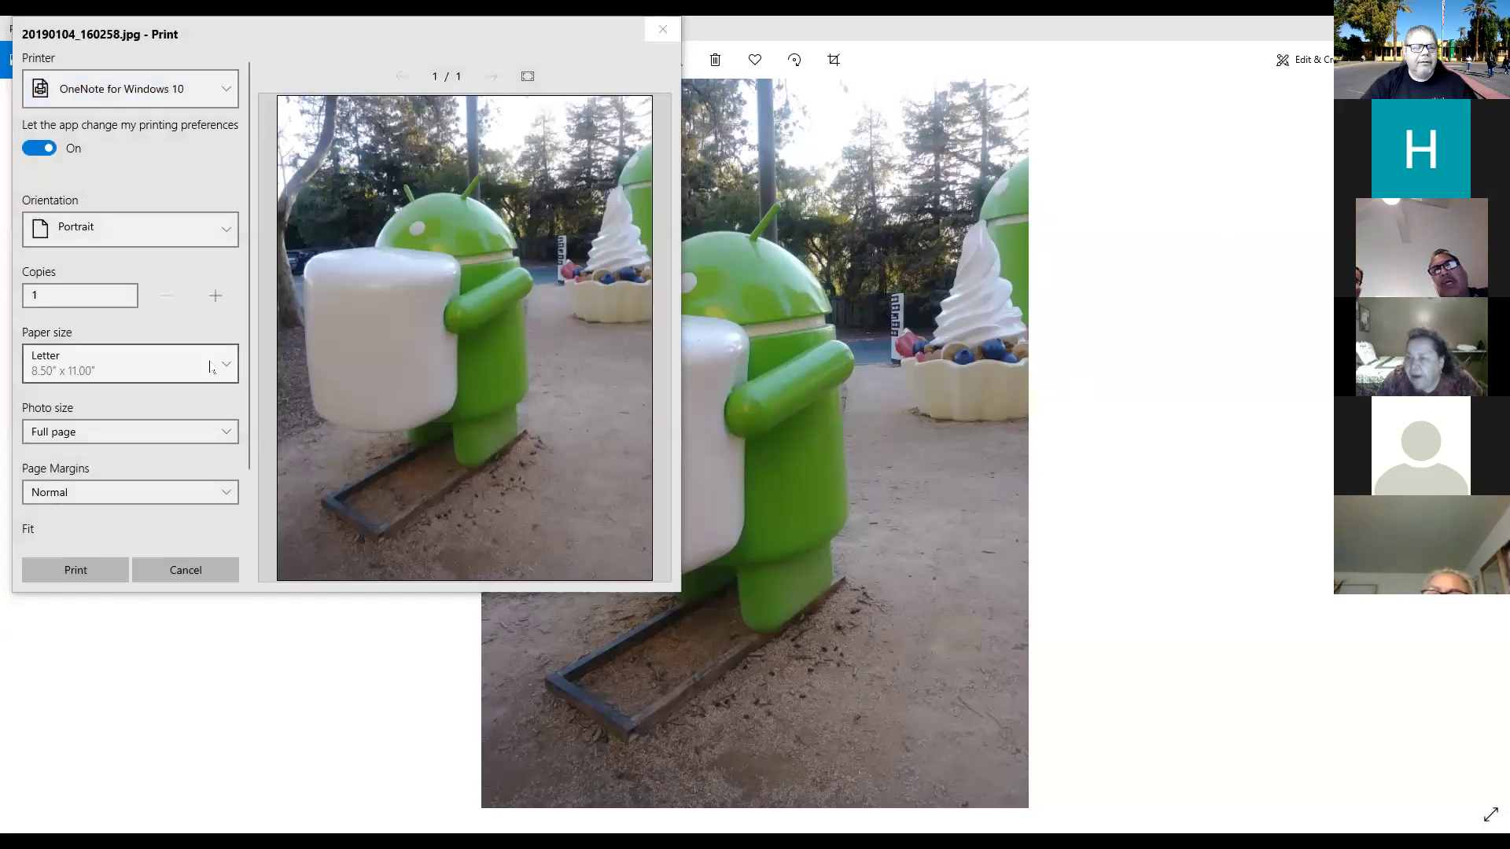
click(225, 92)
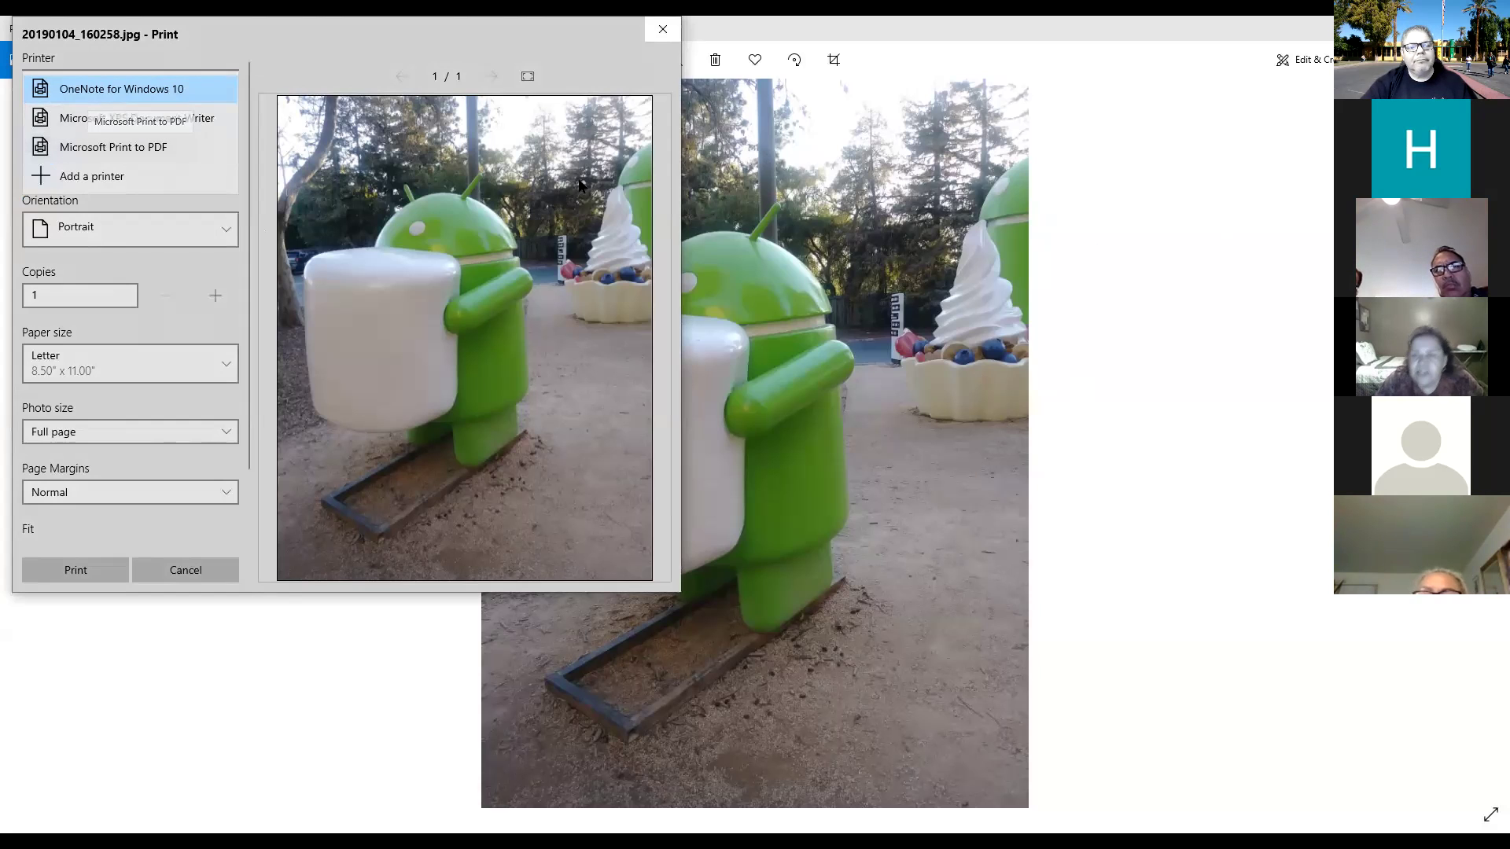
click(661, 35)
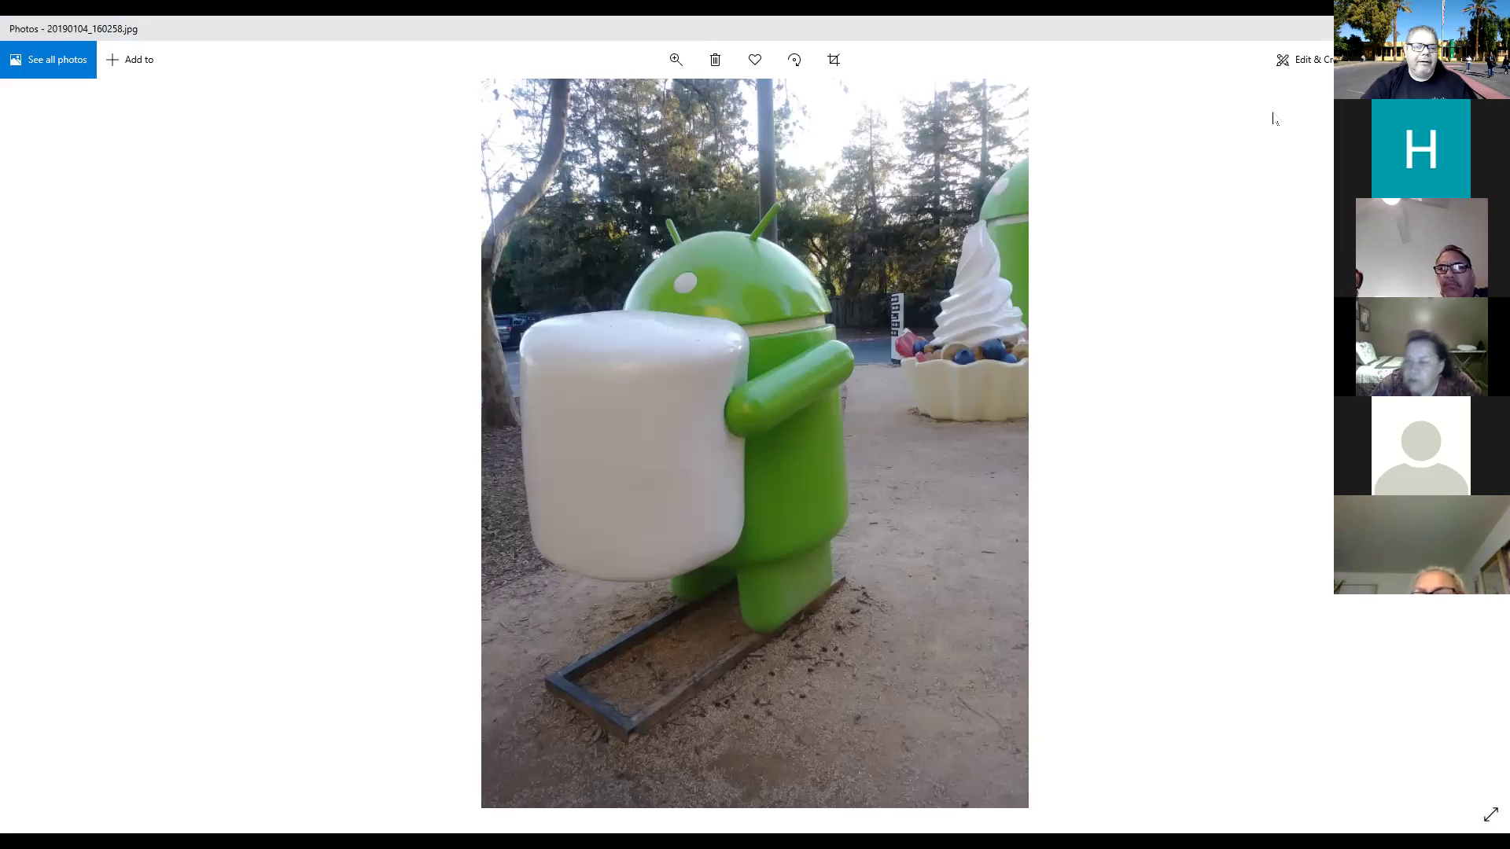
key(ctrl+p)
click(222, 101)
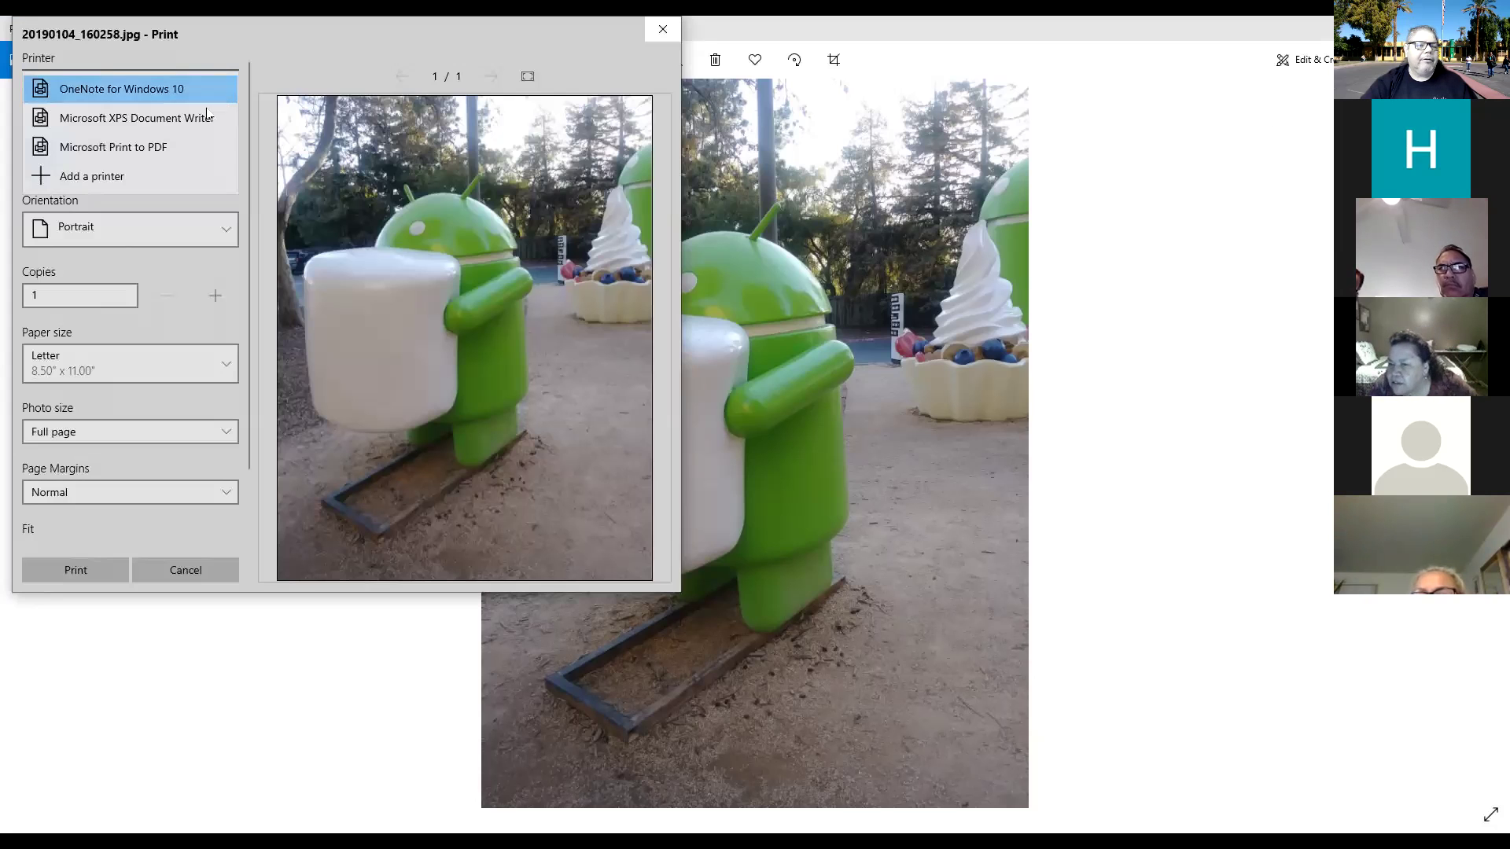
click(149, 155)
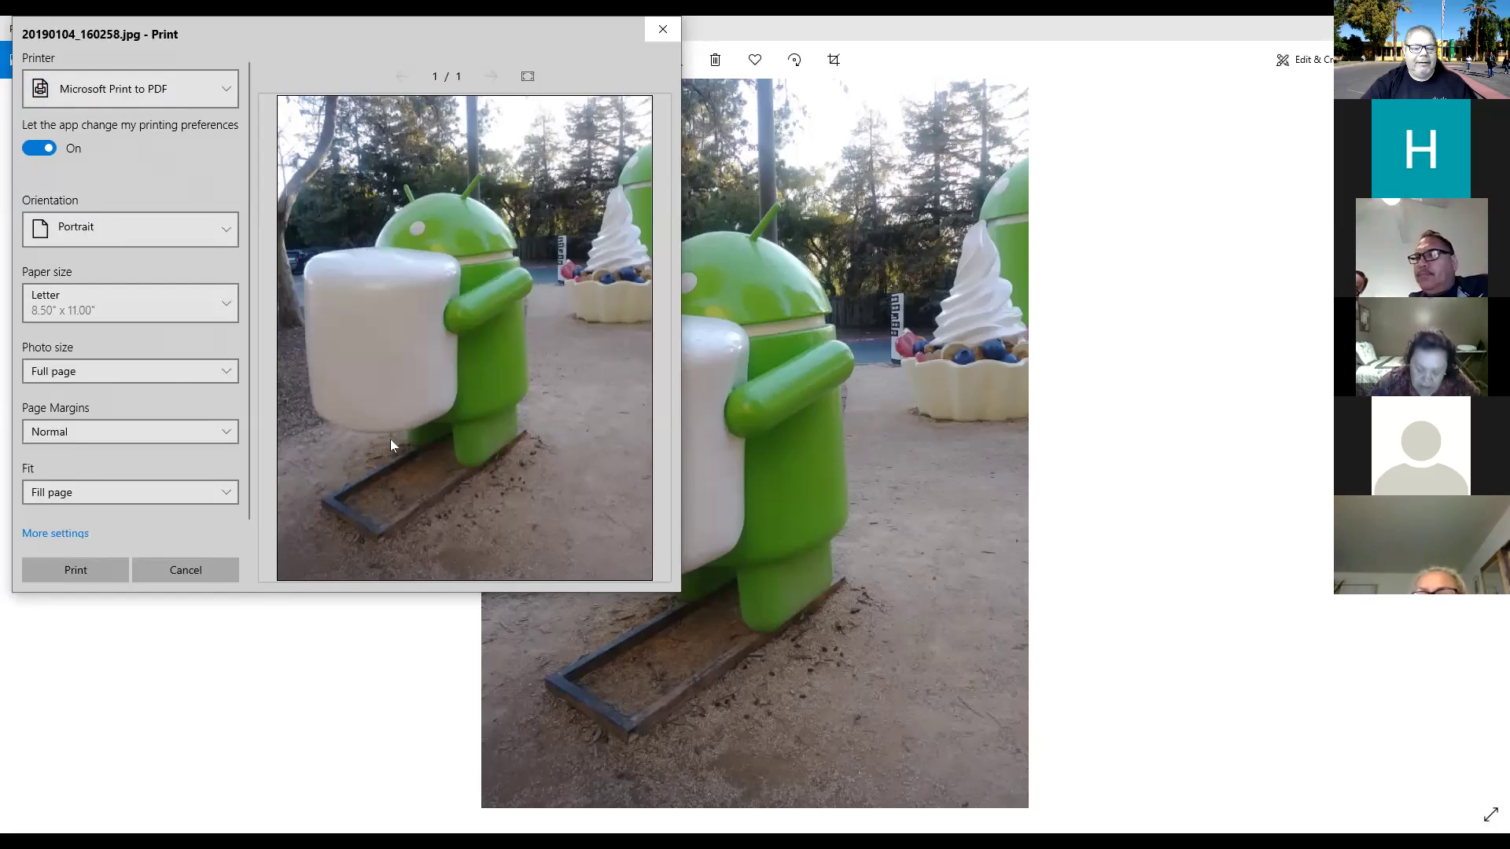
Print the photo to a PDF named Green Android on the Desktop.
click(81, 570)
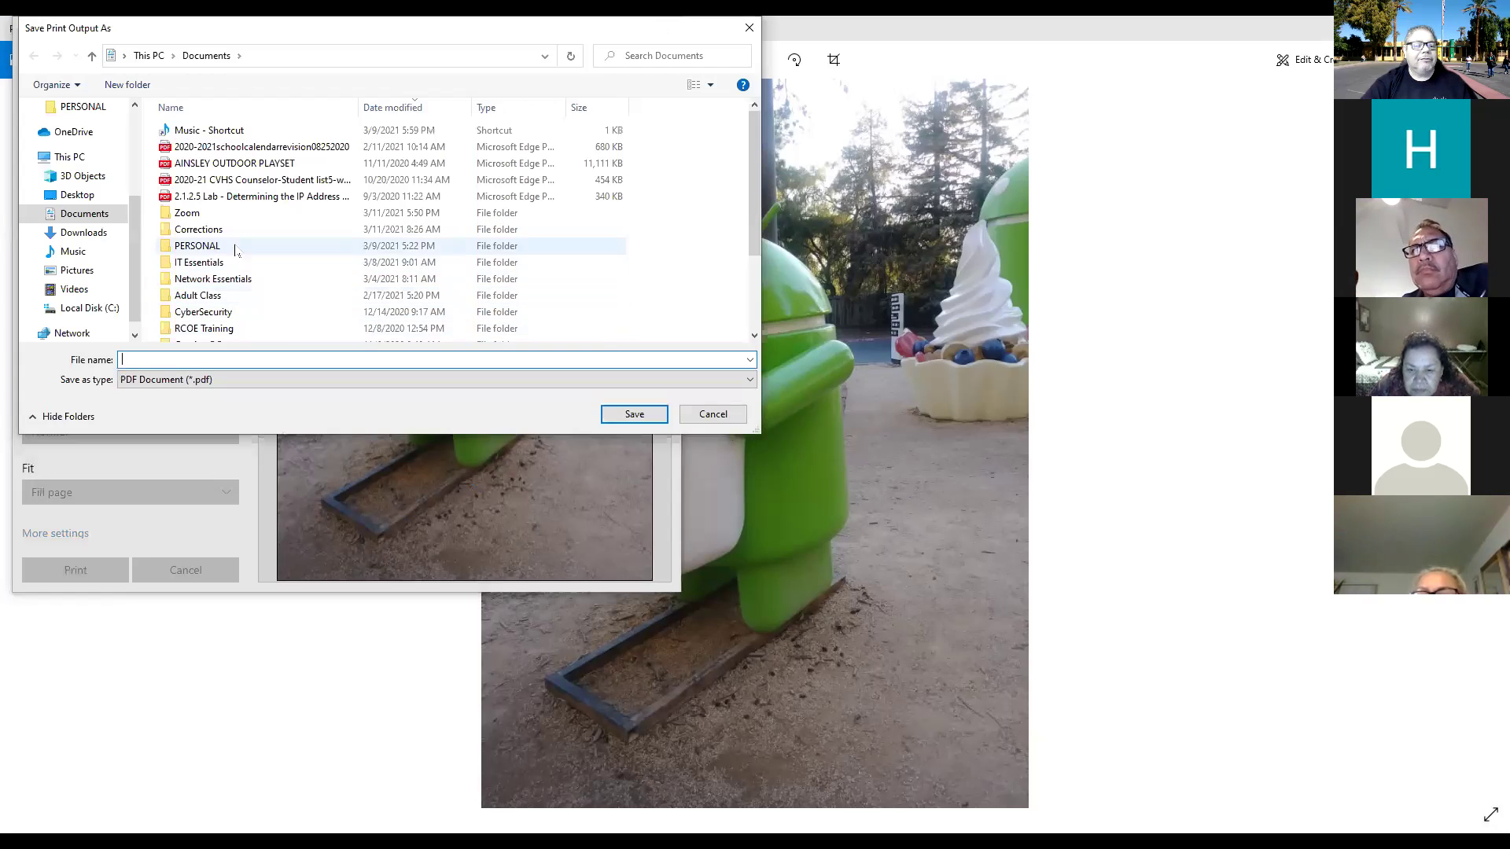
click(86, 197)
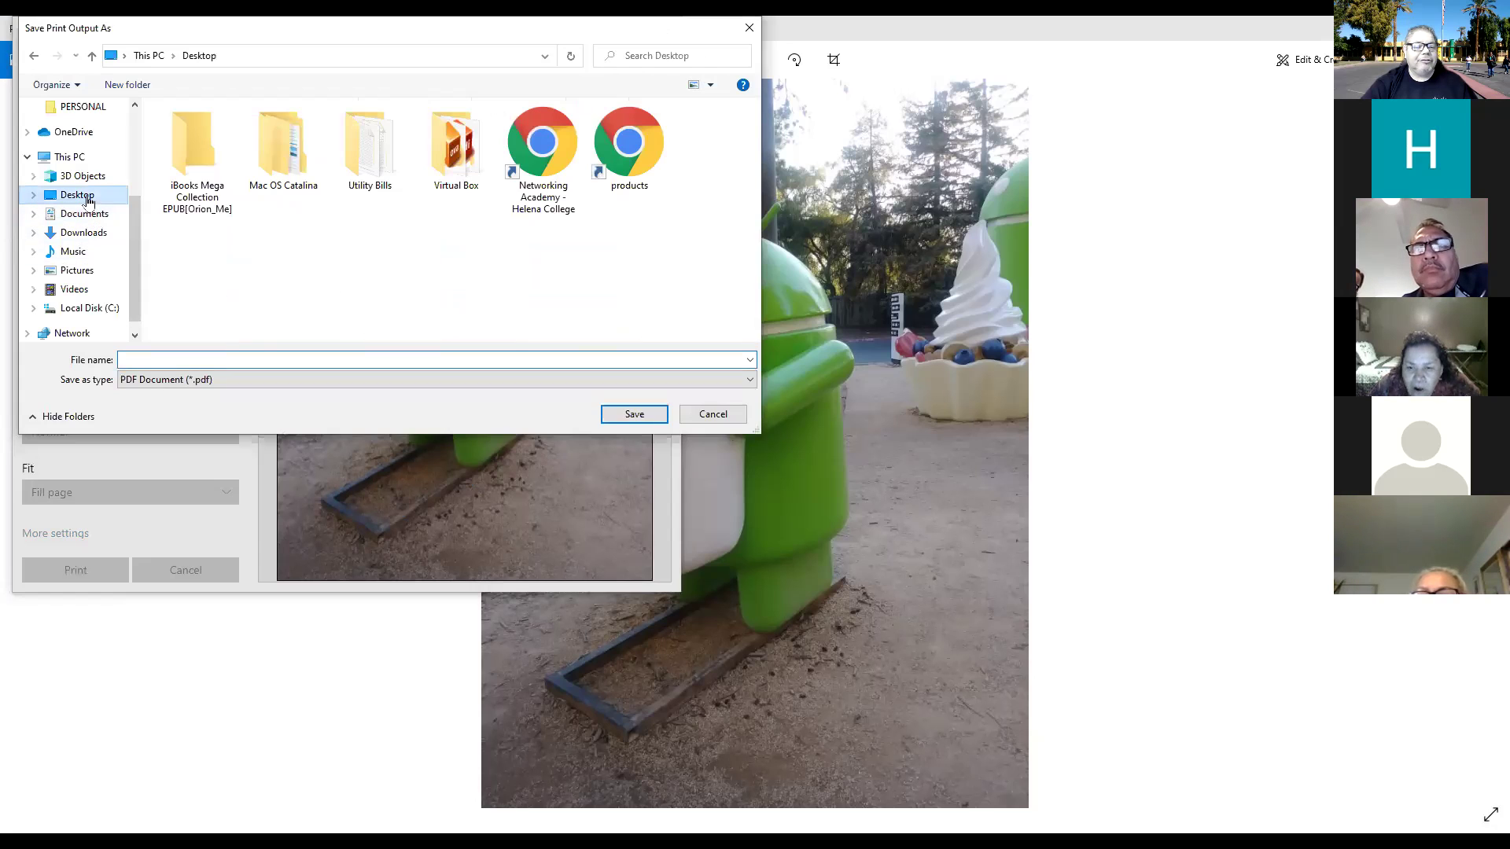
click(192, 357)
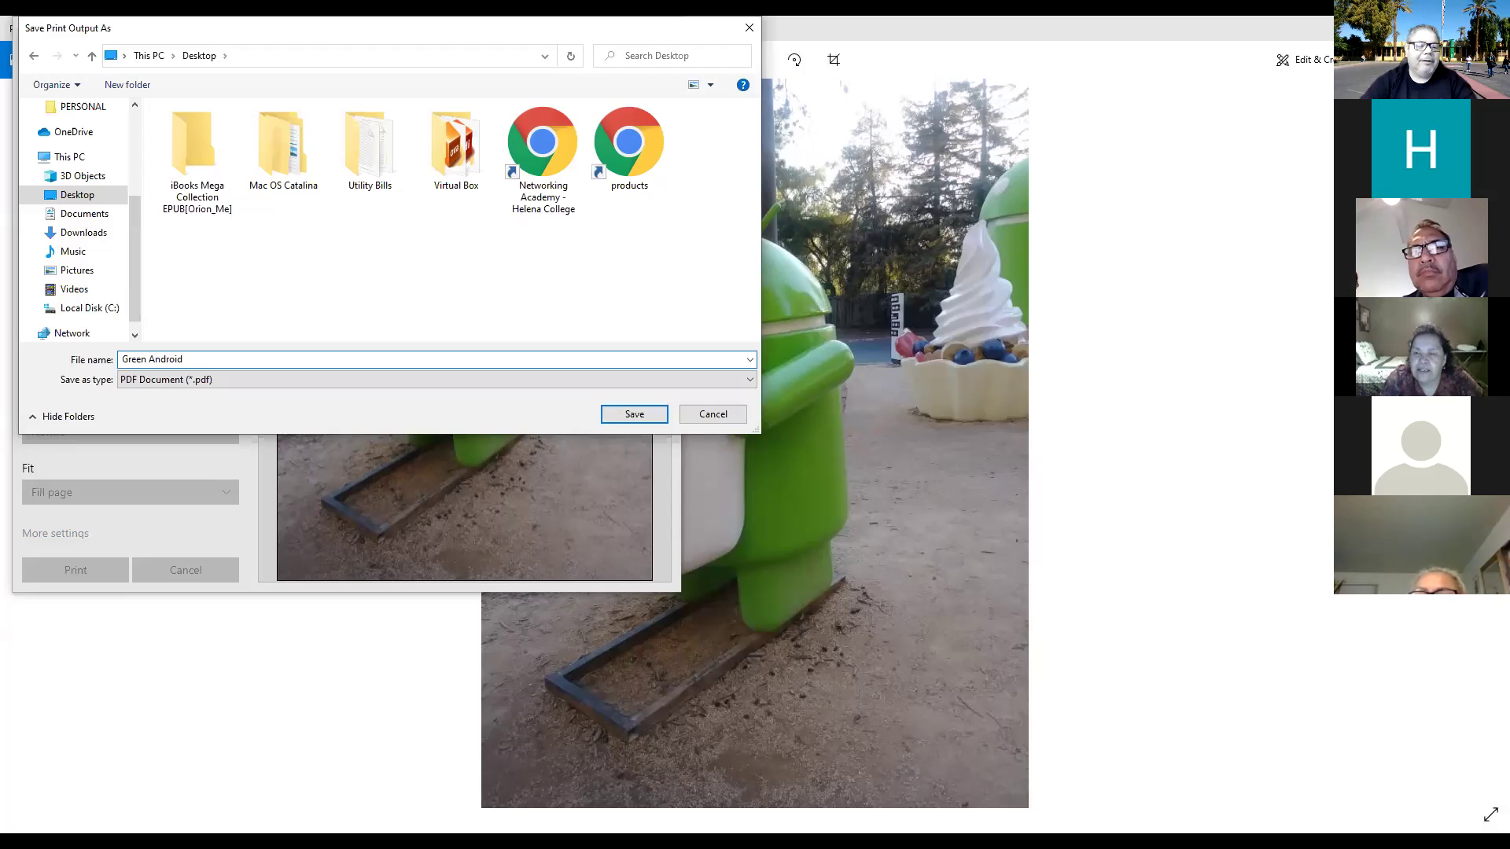
click(640, 407)
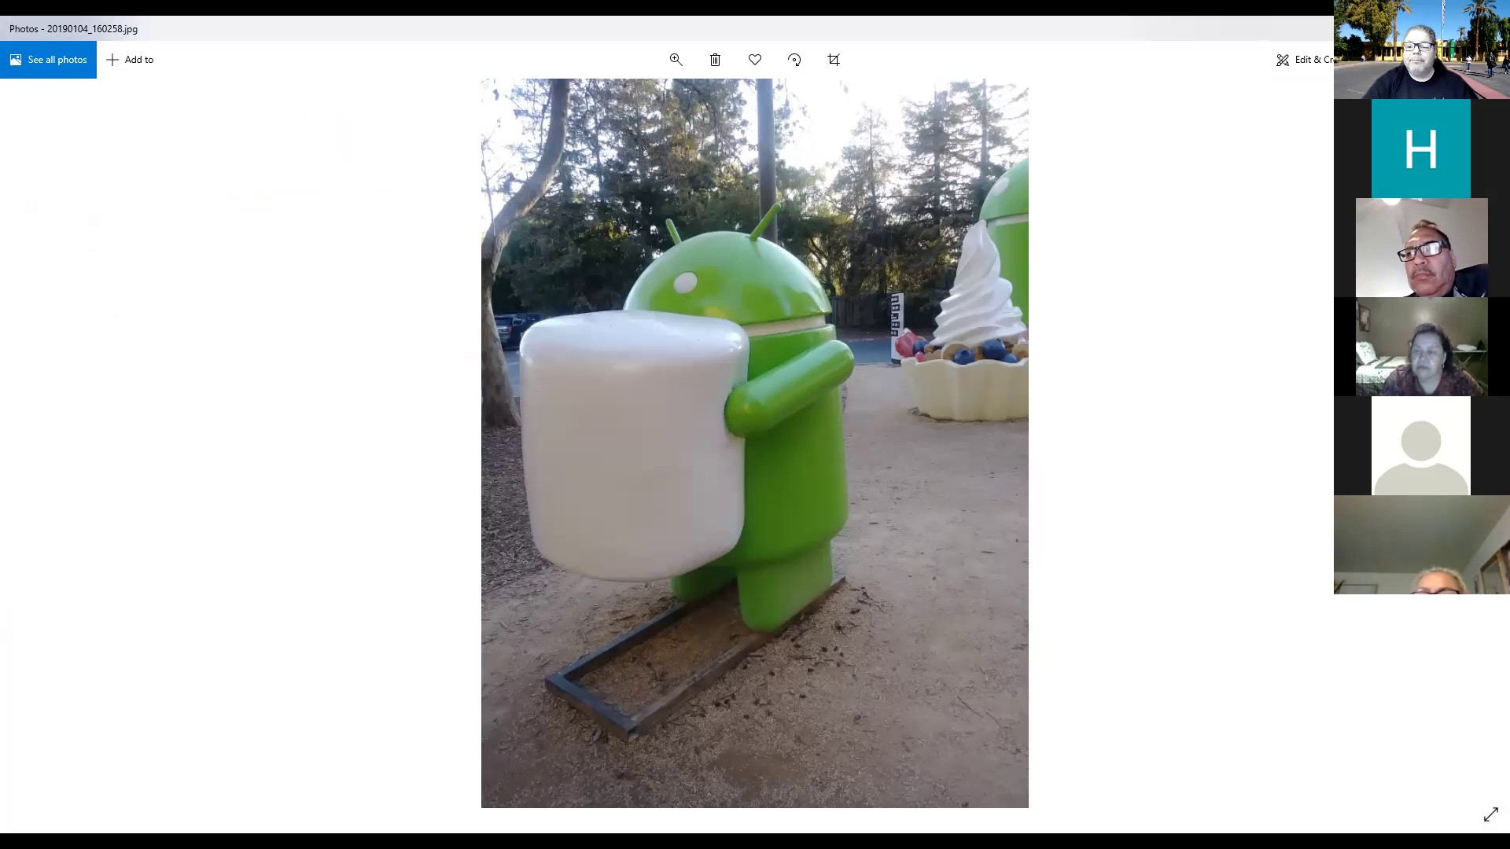
Drag the Green Android PDF into the desktop's sky area and try opening it in Edge.
click(1414, 20)
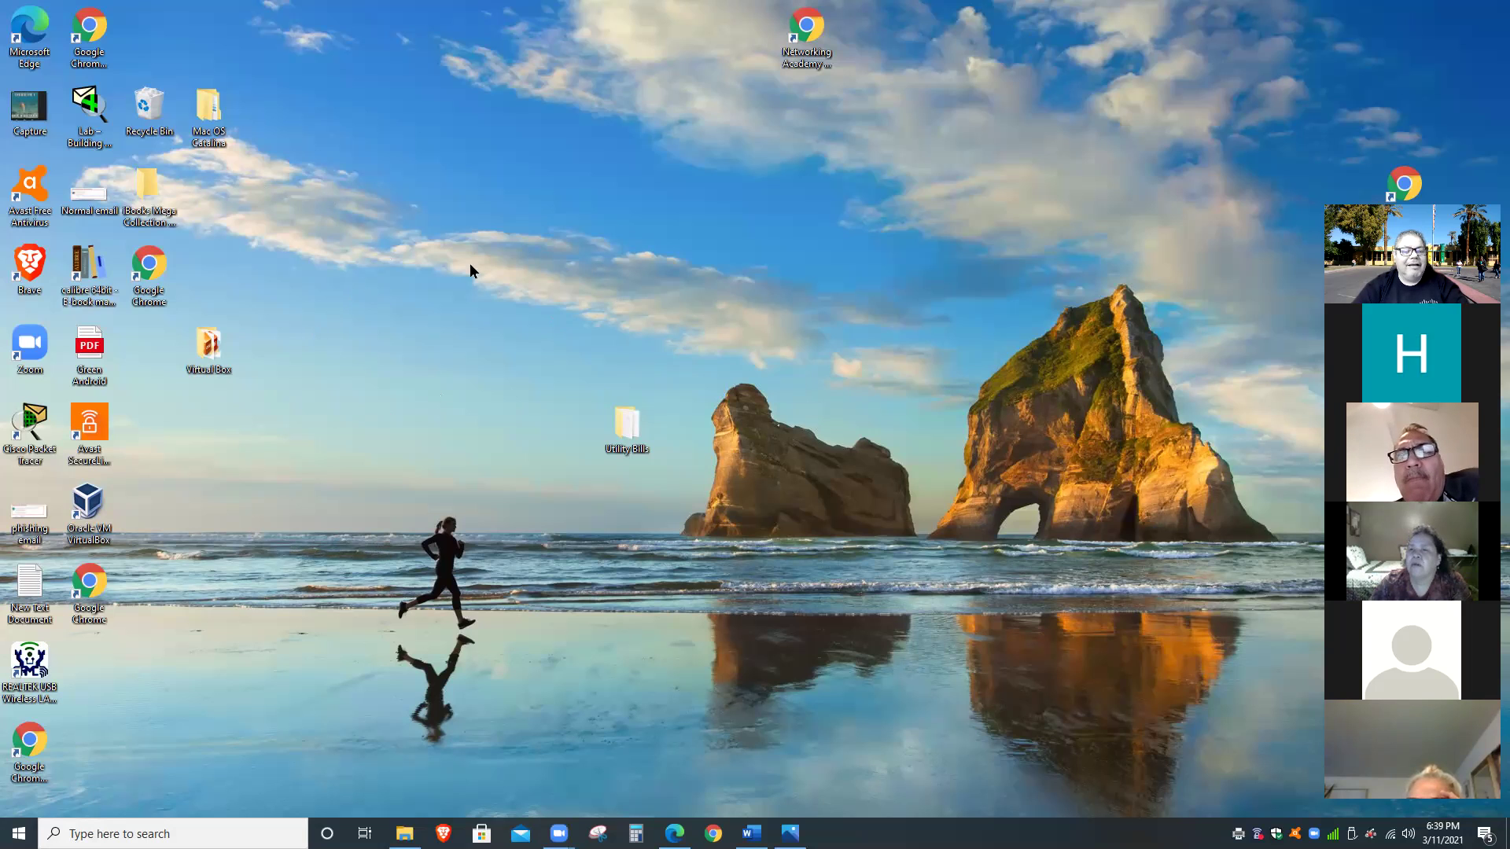
drag(86, 354, 574, 275)
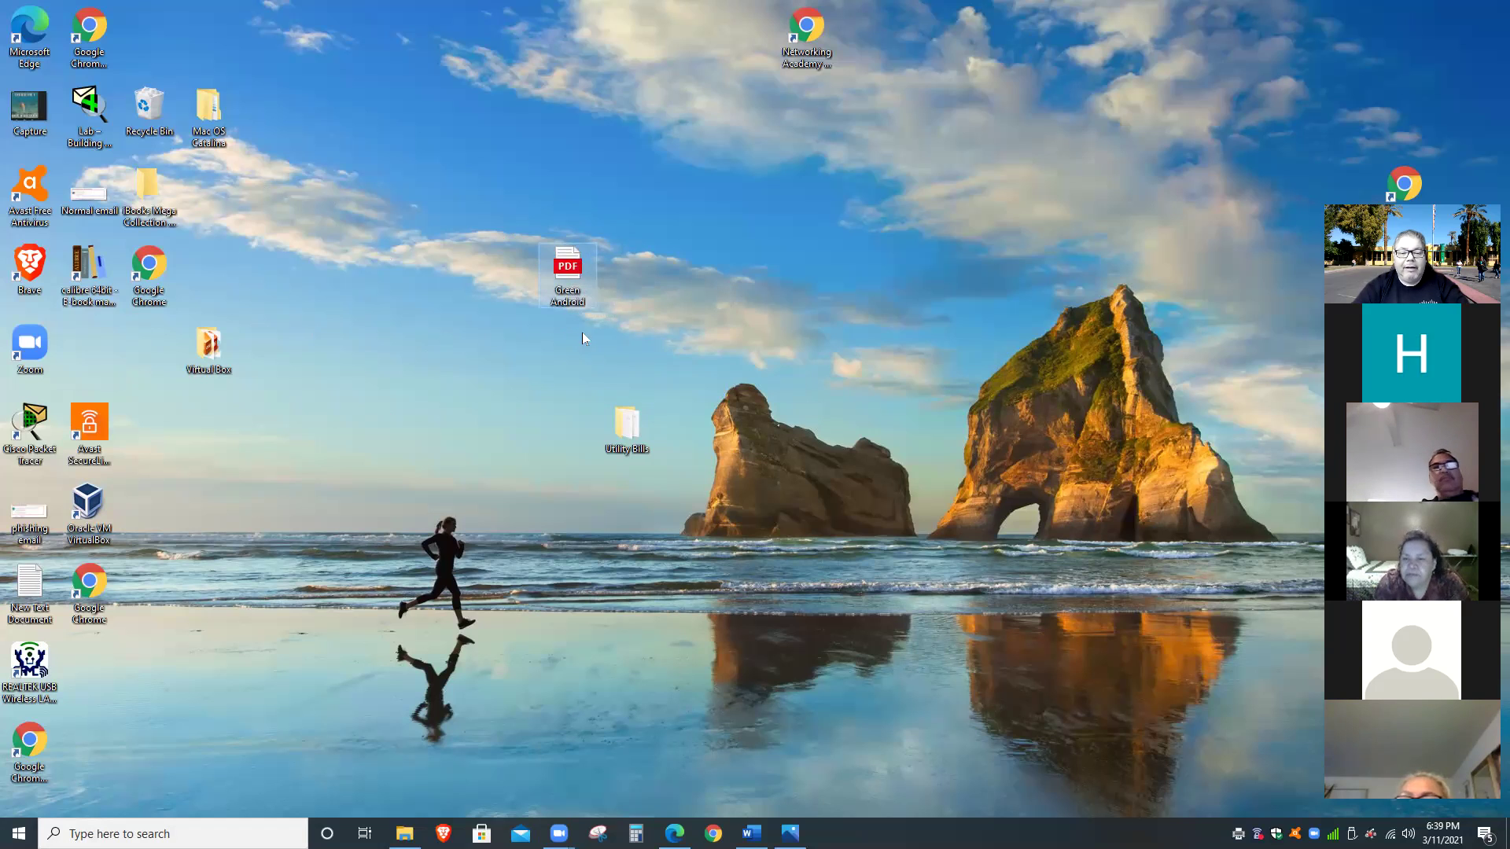
double_click(569, 275)
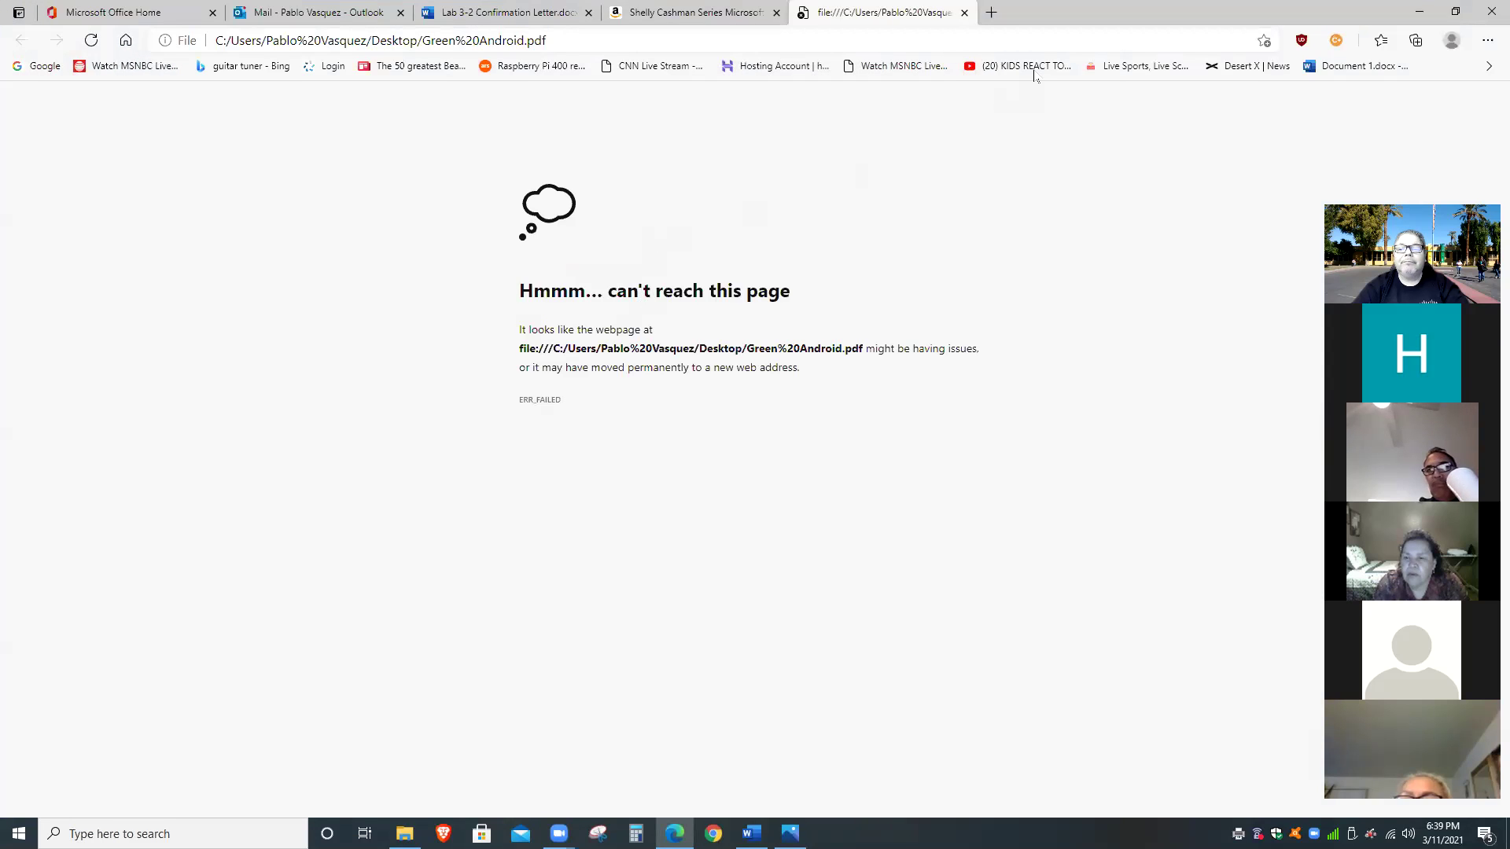
click(964, 12)
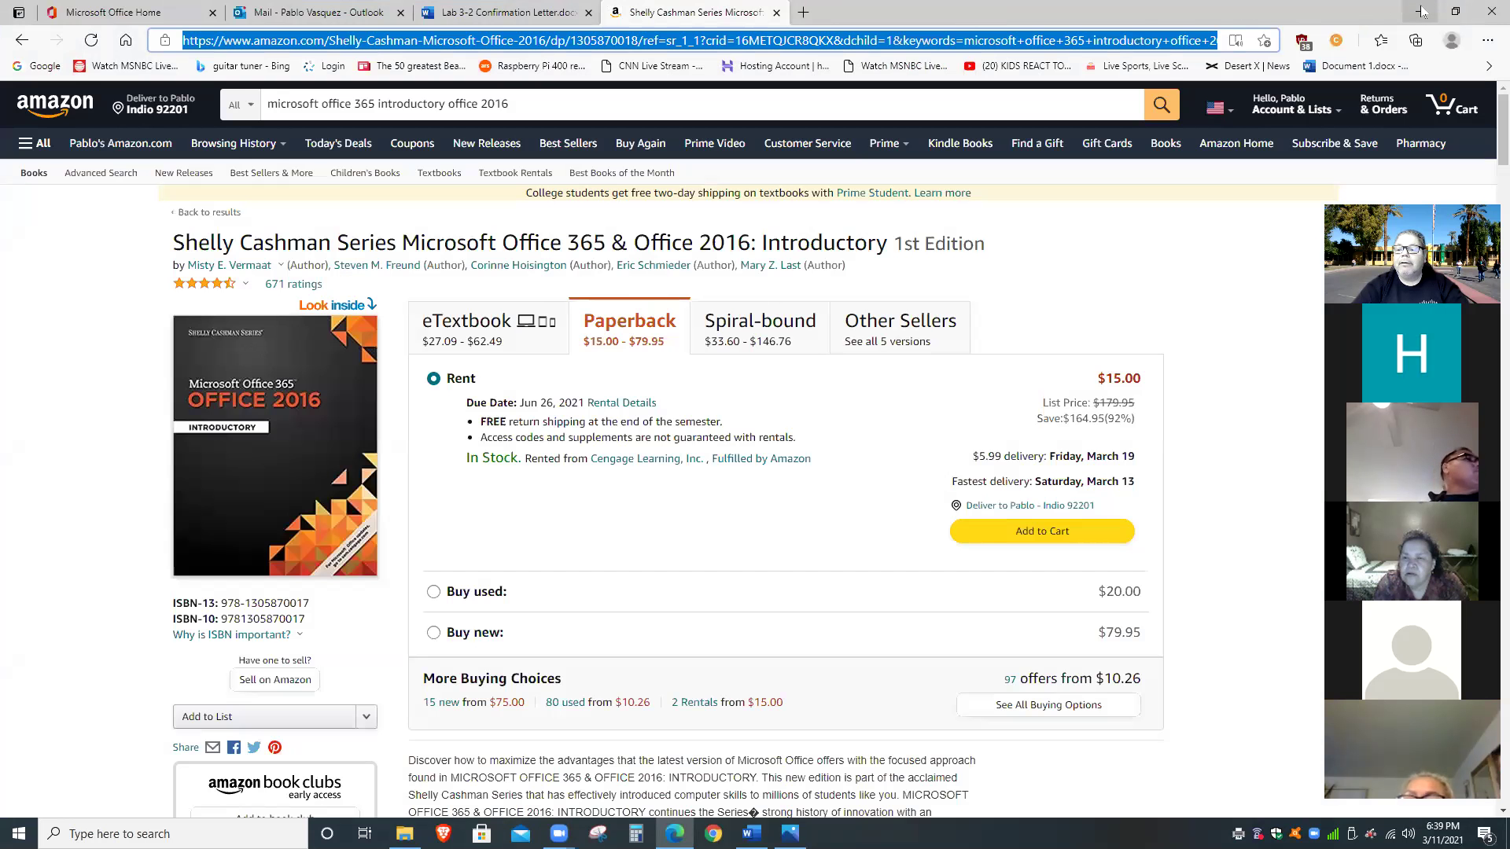
click(1419, 11)
Try opening Green Android.pdf with Google Chrome, then close the error window.
right_click(571, 280)
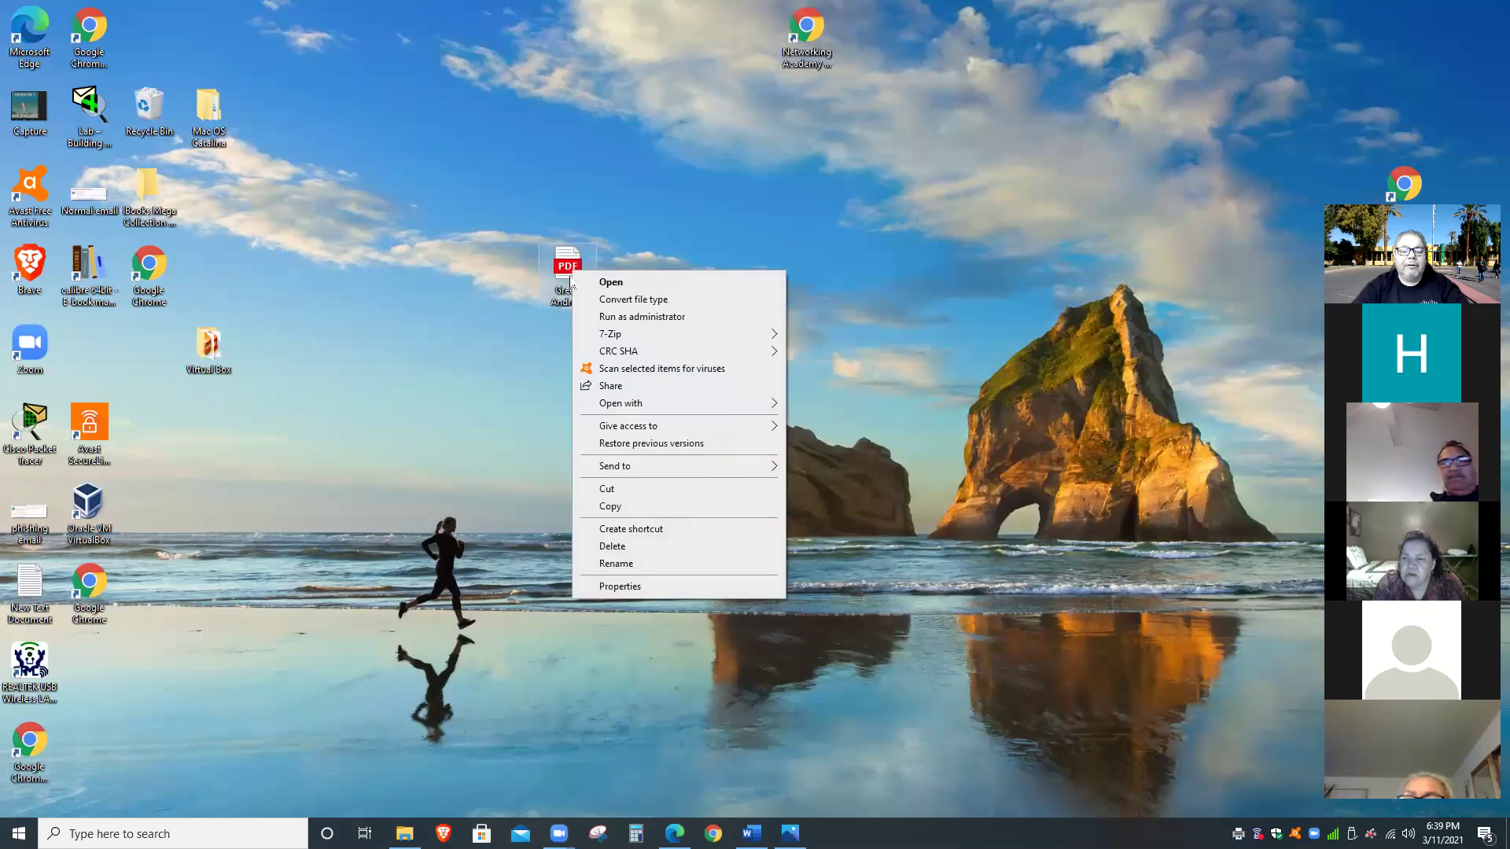
mouse_move(671, 414)
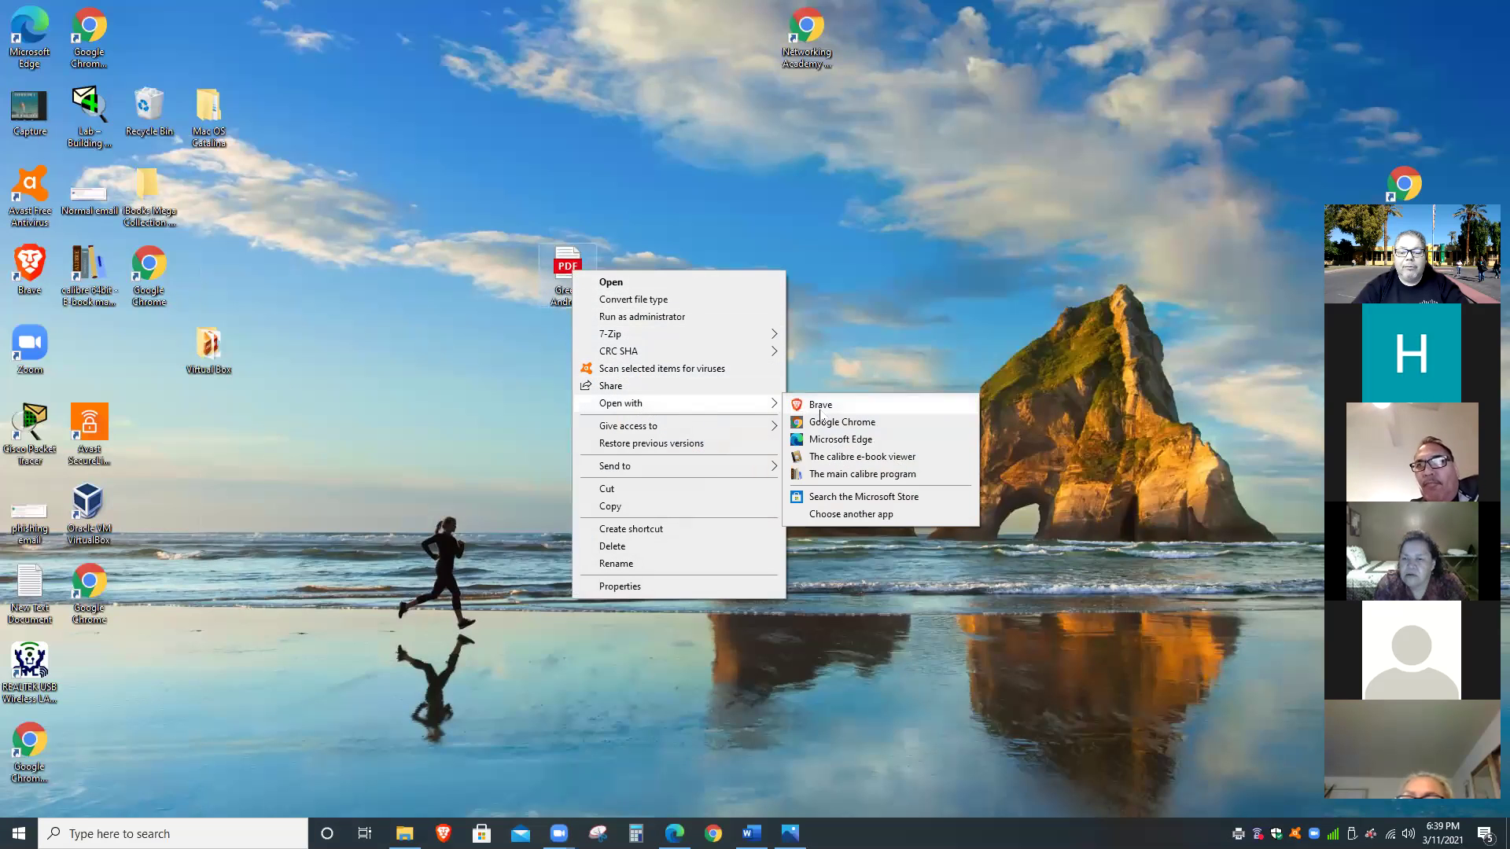
click(829, 423)
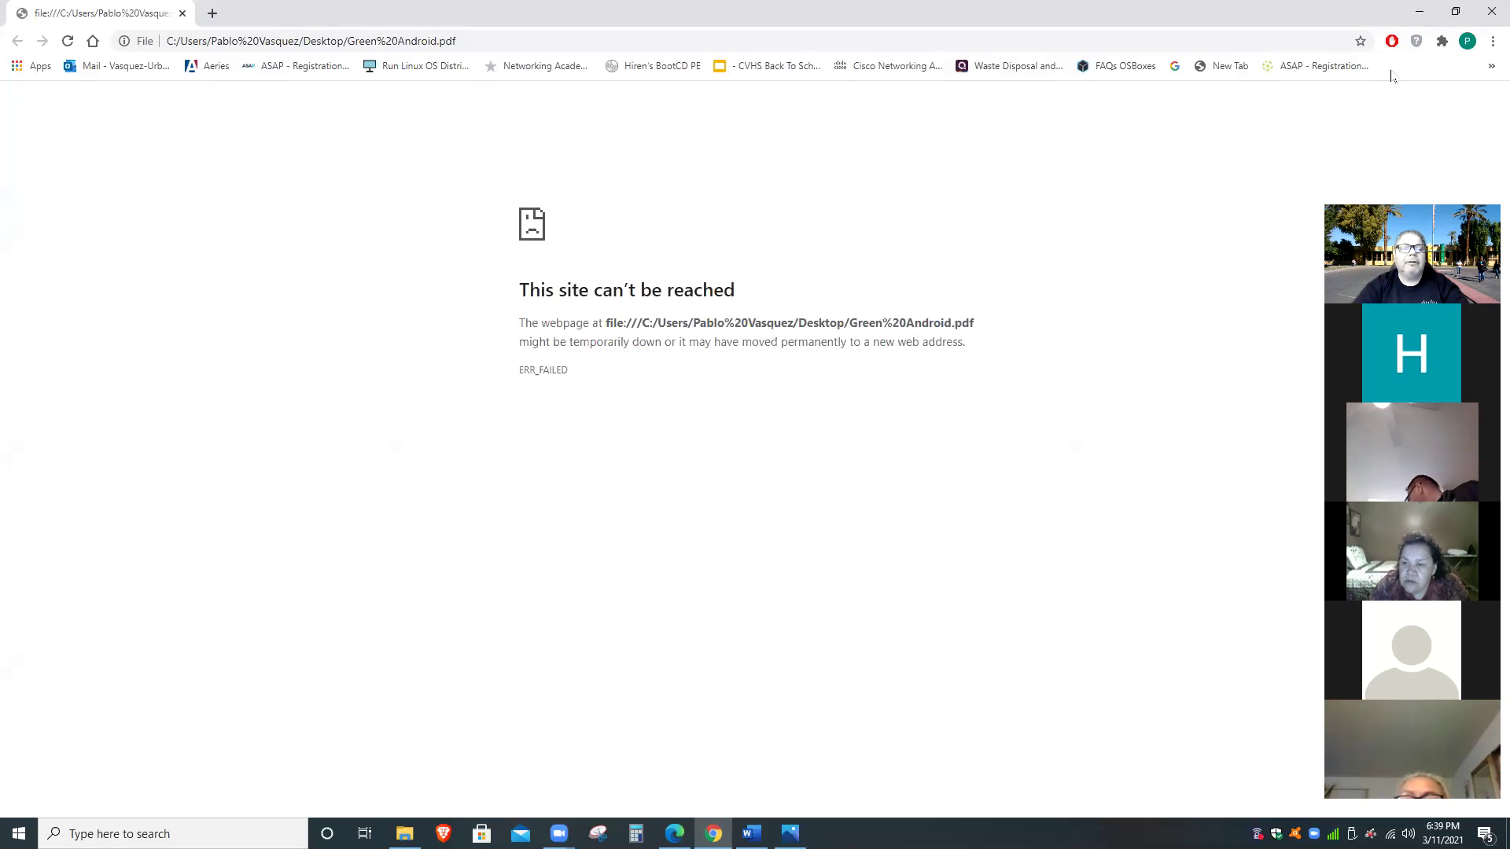
click(1481, 12)
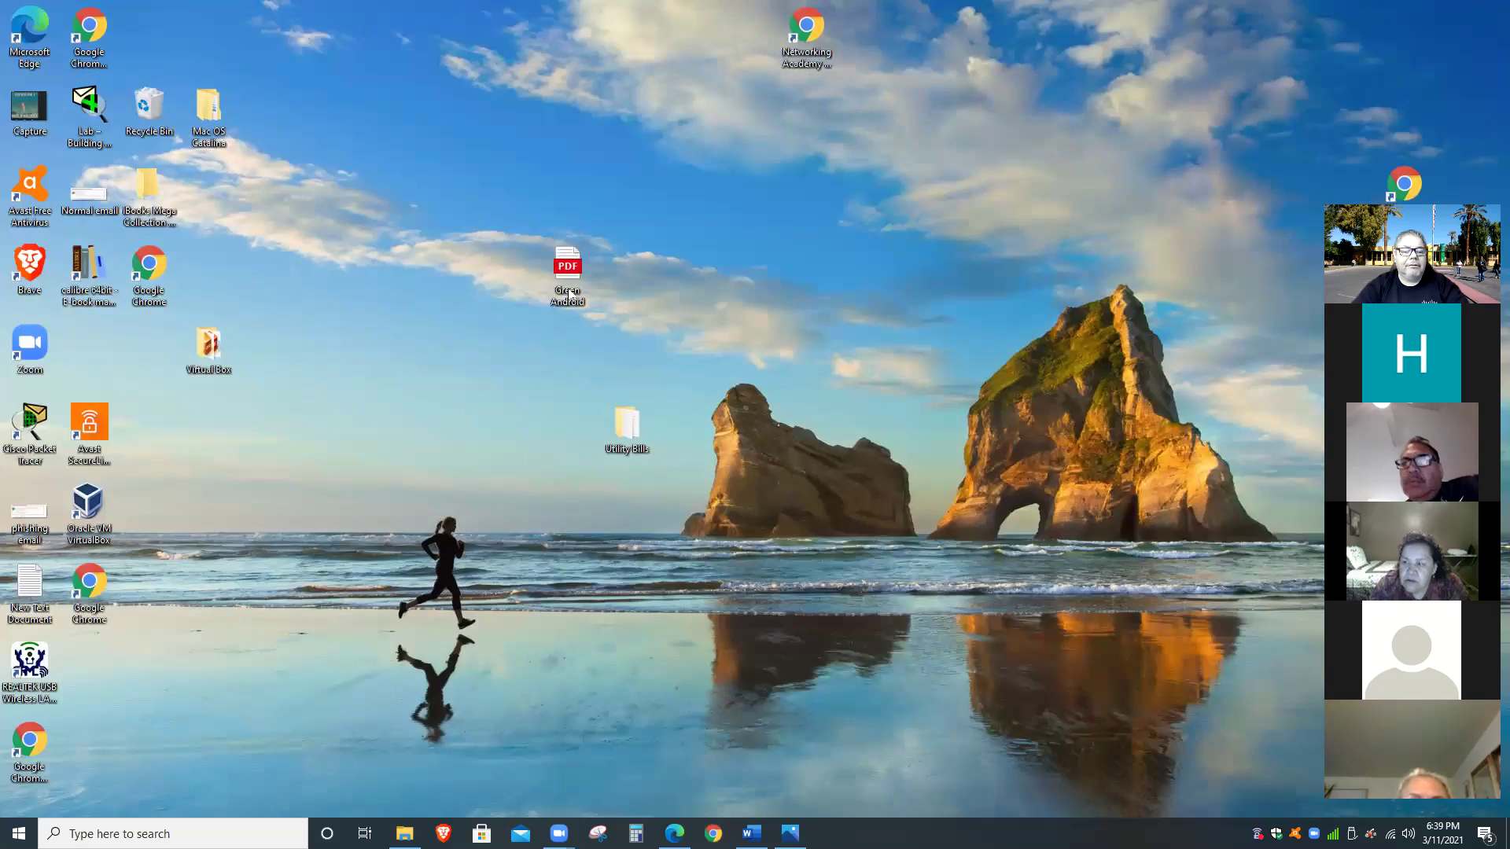
Shift the PDF icon further left and retry opening it in Edge.
drag(572, 283, 409, 283)
double_click(409, 283)
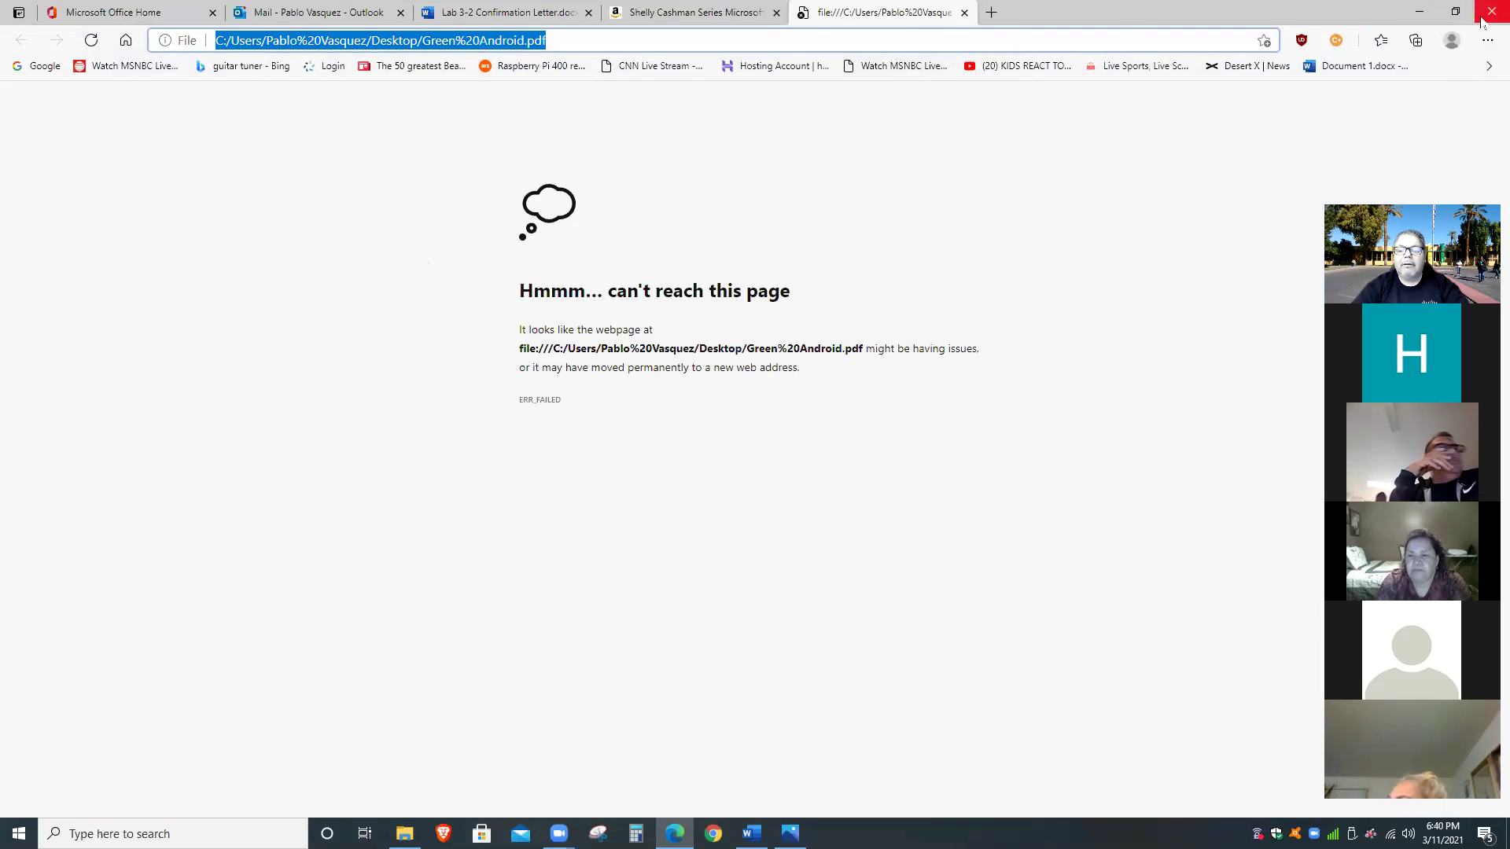
click(1419, 12)
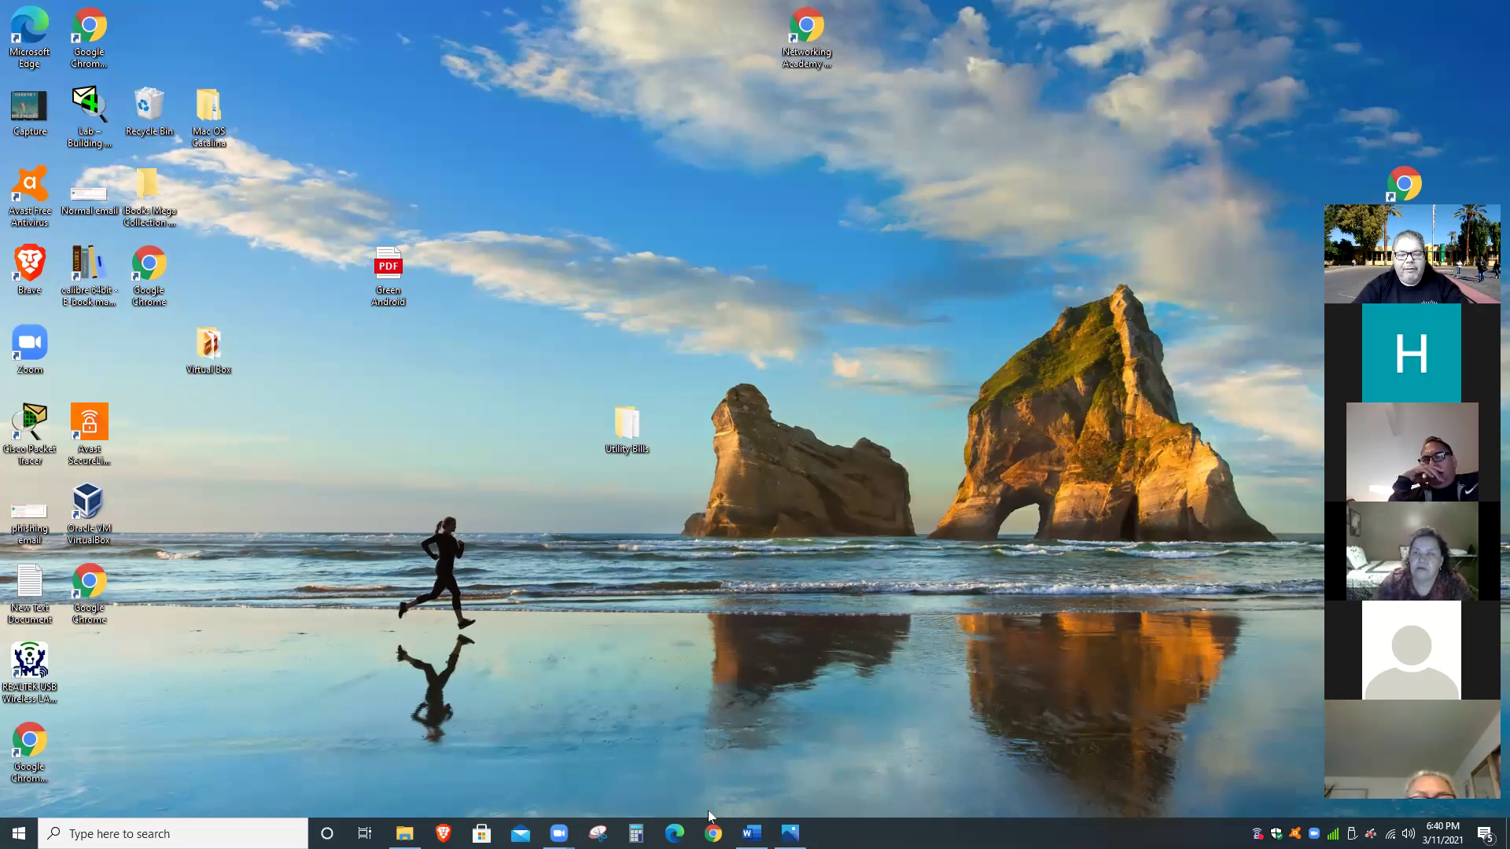
Open the Lab 3-2 Confirmation Letter from the Microsoft Office home page in Edge.
click(674, 834)
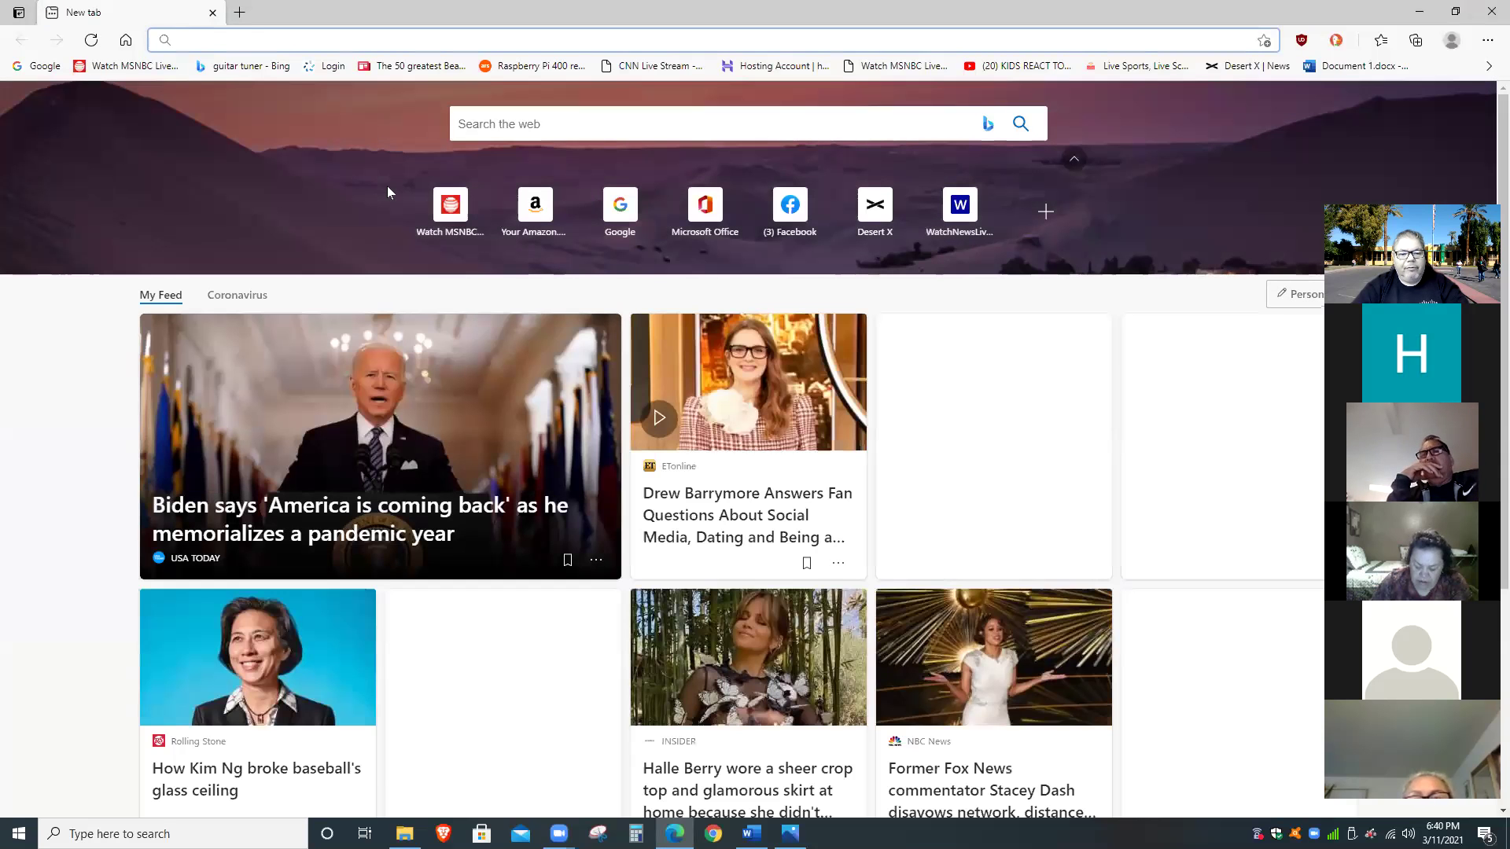
click(707, 197)
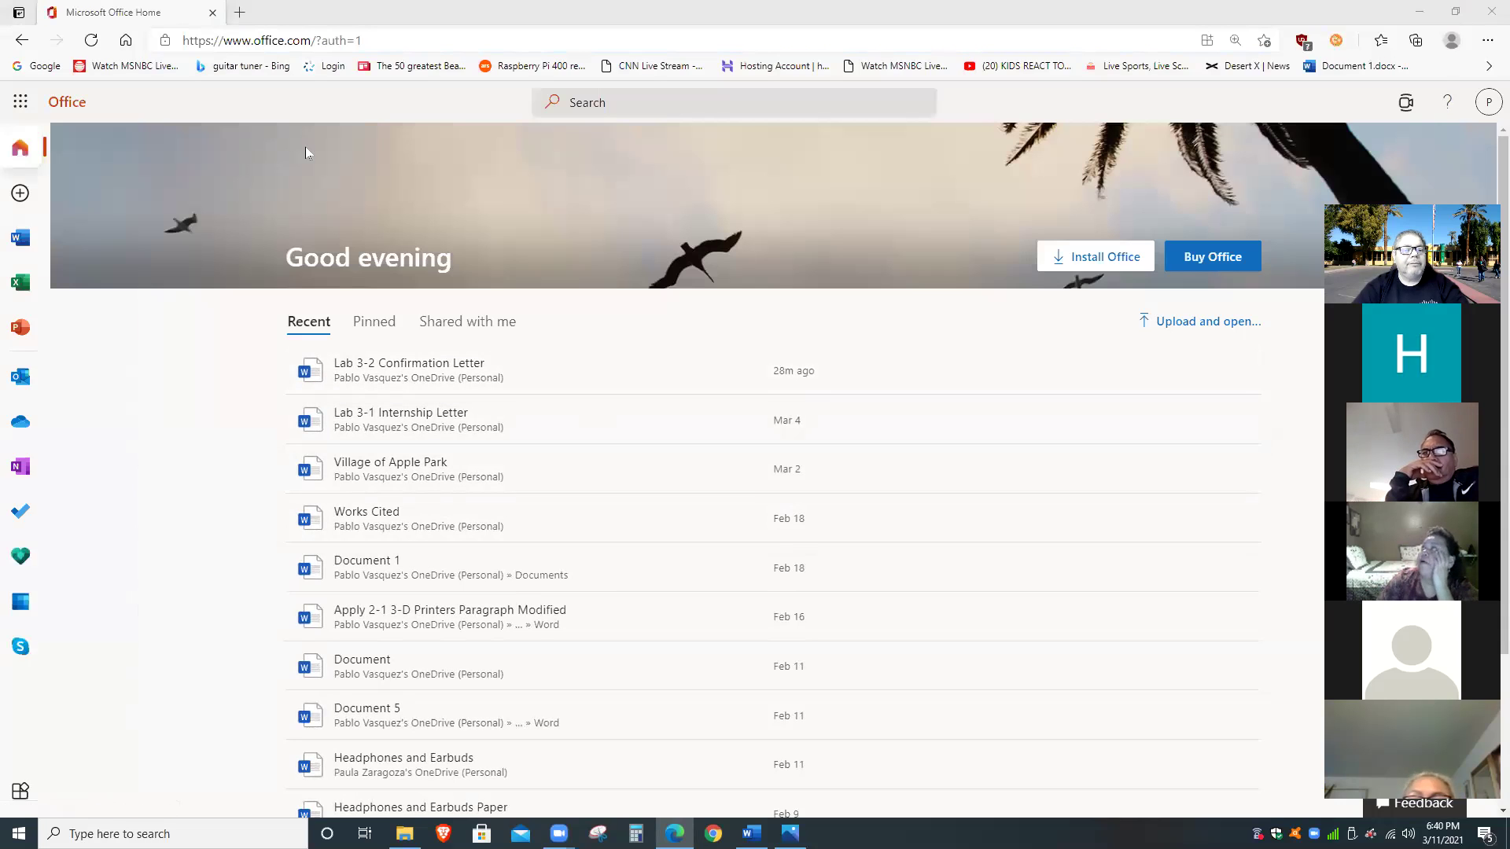
click(437, 368)
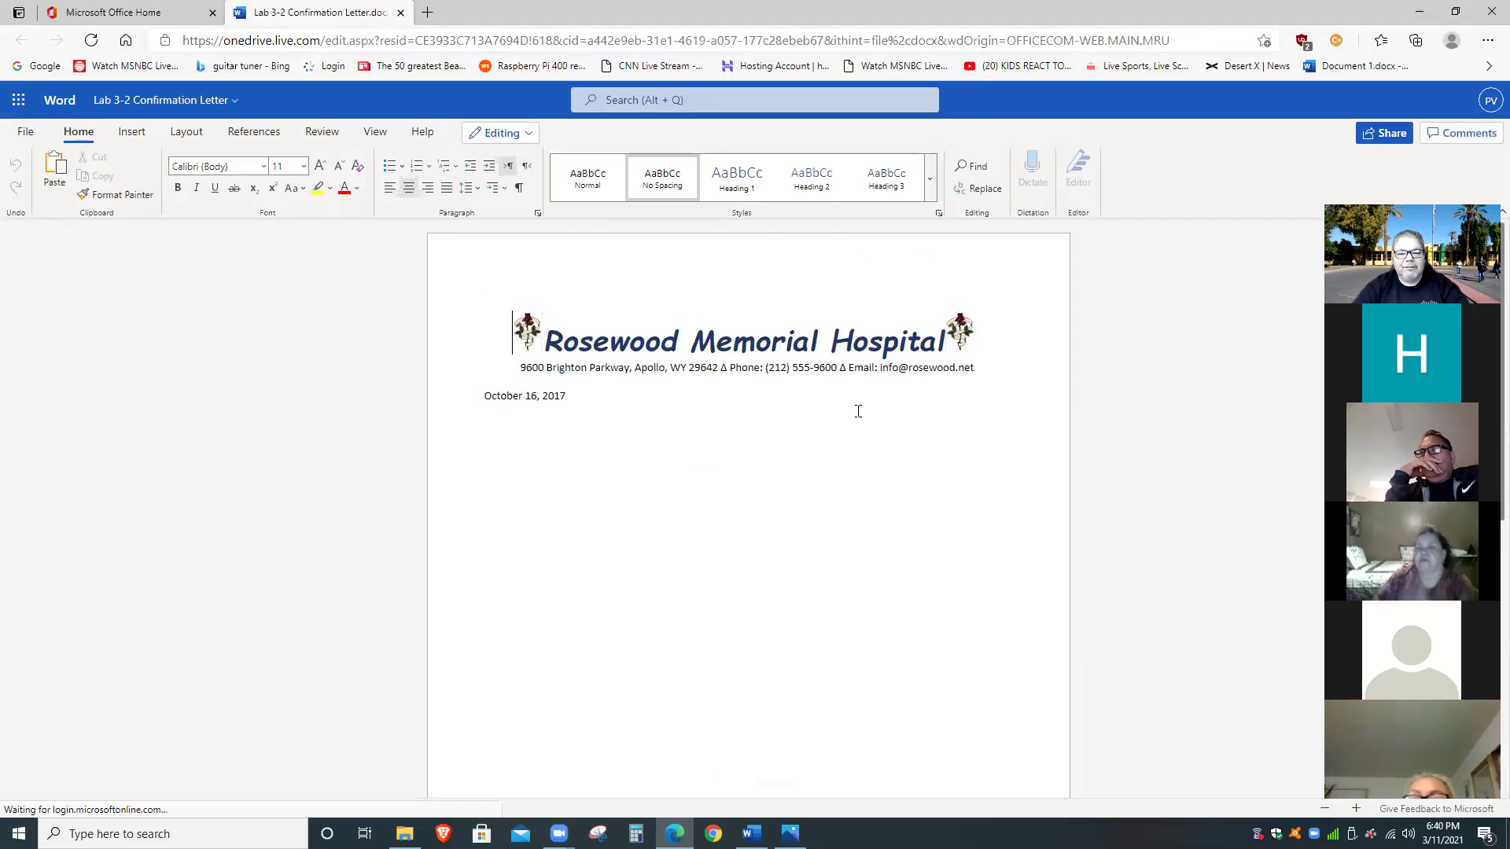
Scroll down the letter and zoom it to 170%.
scroll(857, 411, down, 3)
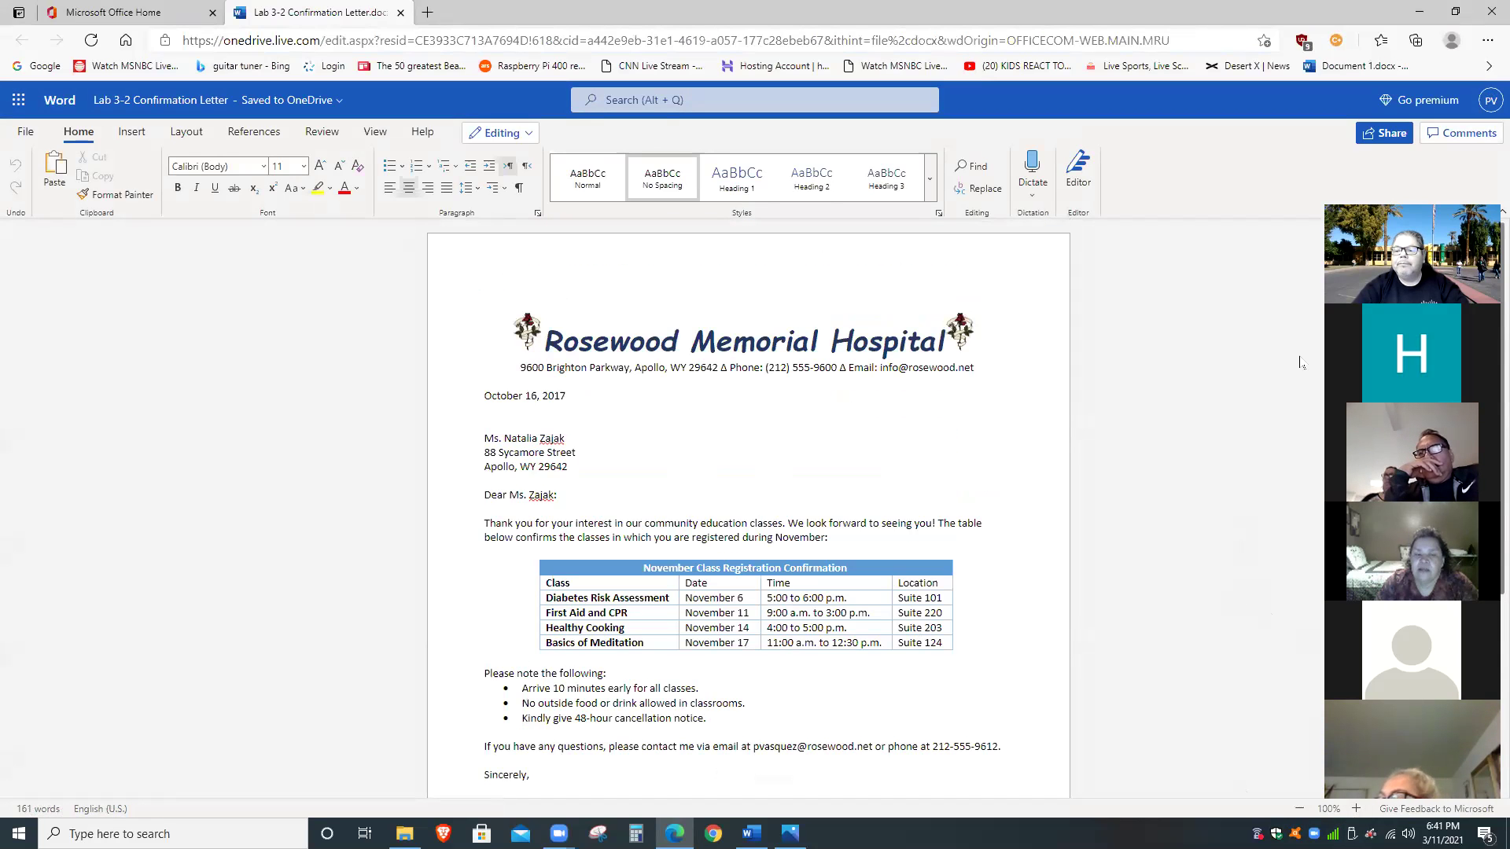
click(1355, 809)
click(1355, 809)
click(1355, 809)
click(1354, 809)
click(1354, 809)
click(1354, 809)
click(1355, 809)
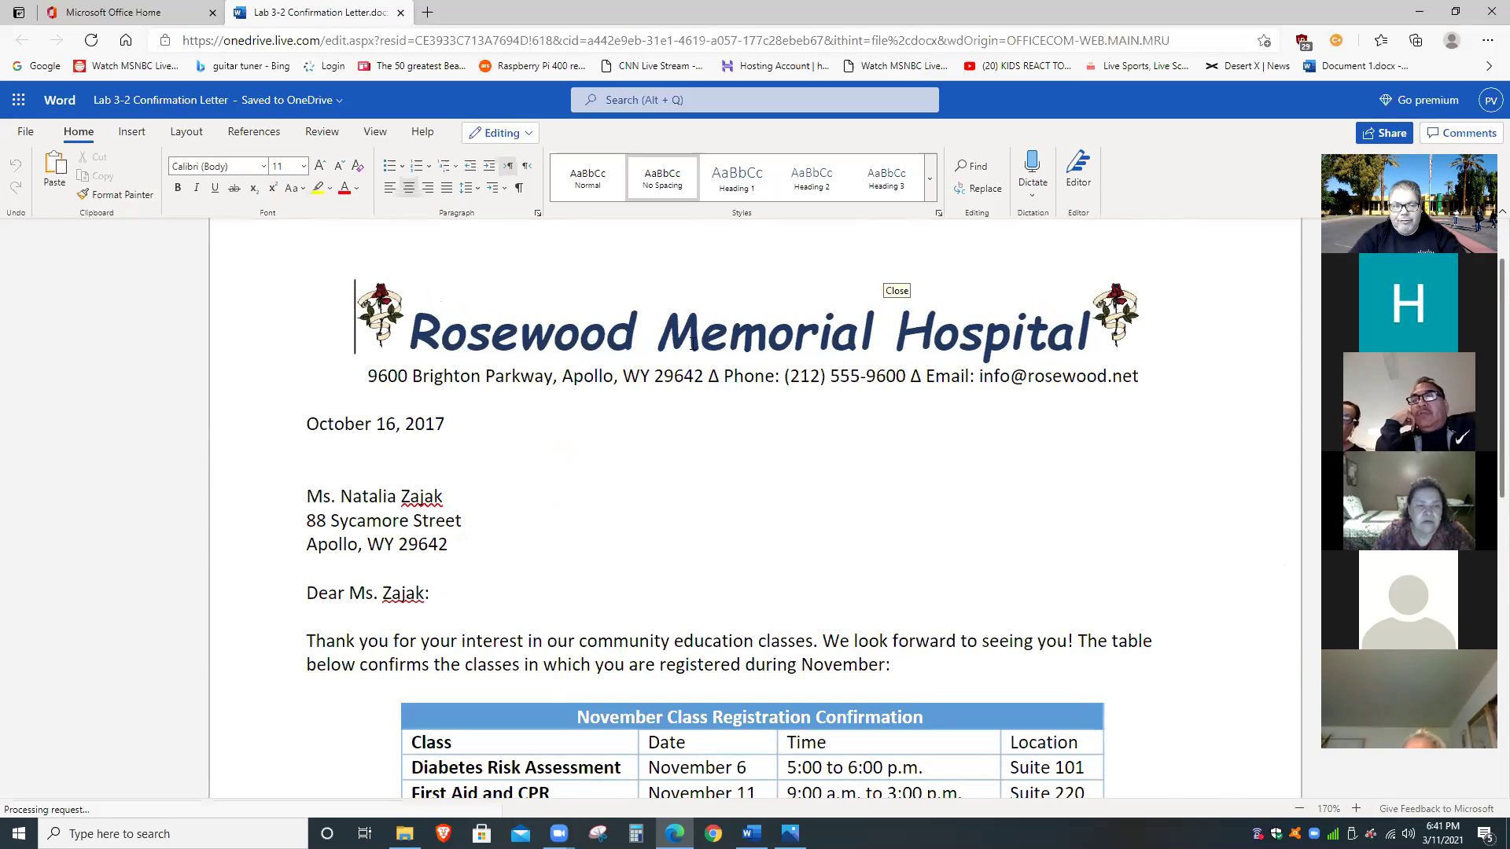
Start a new Outlook message, look at the Attach choices without attaching, then return to the letter.
click(158, 12)
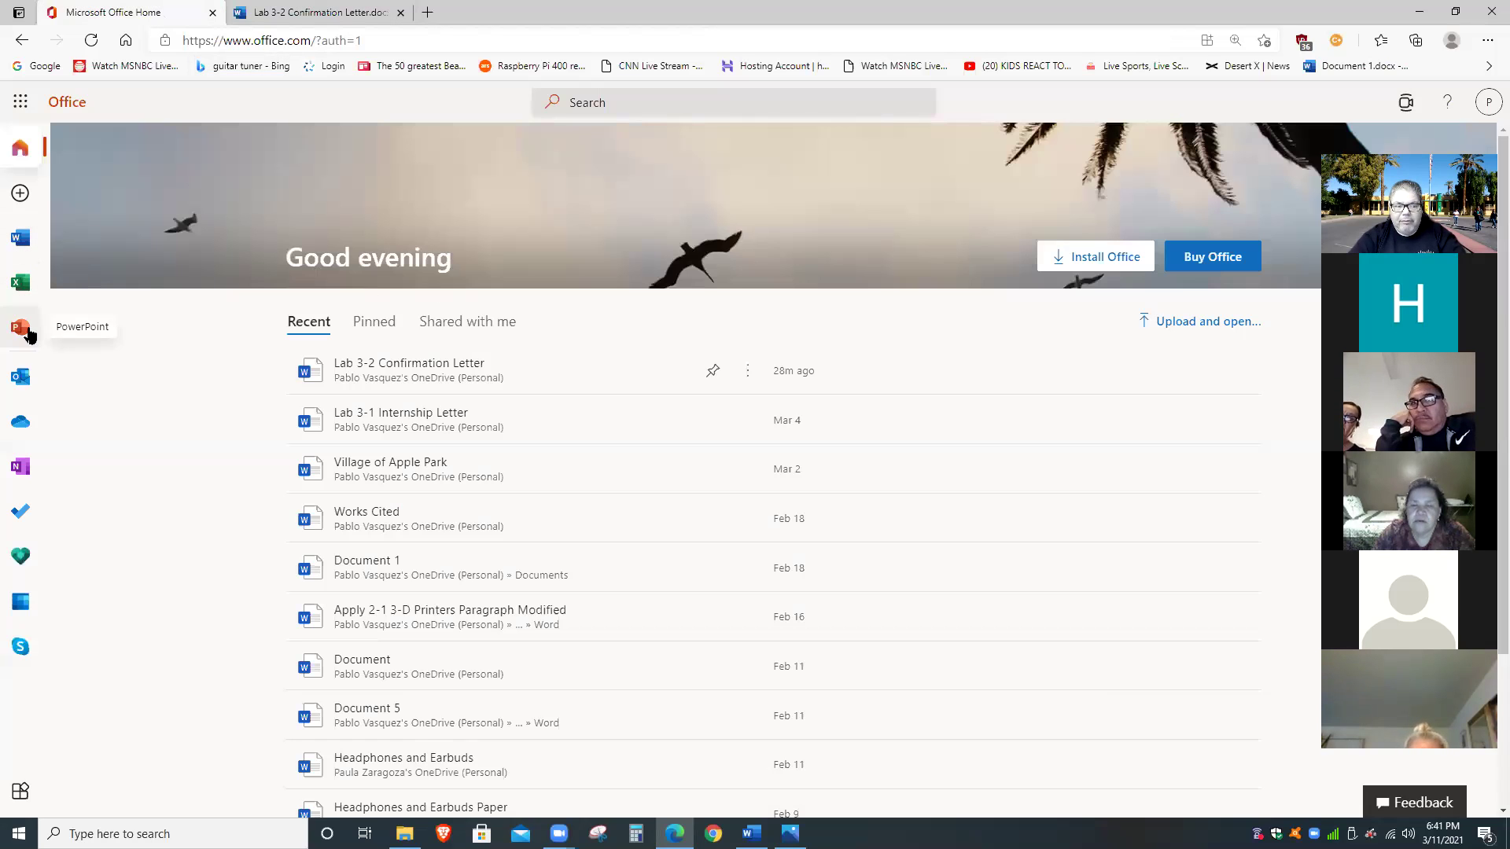
click(31, 383)
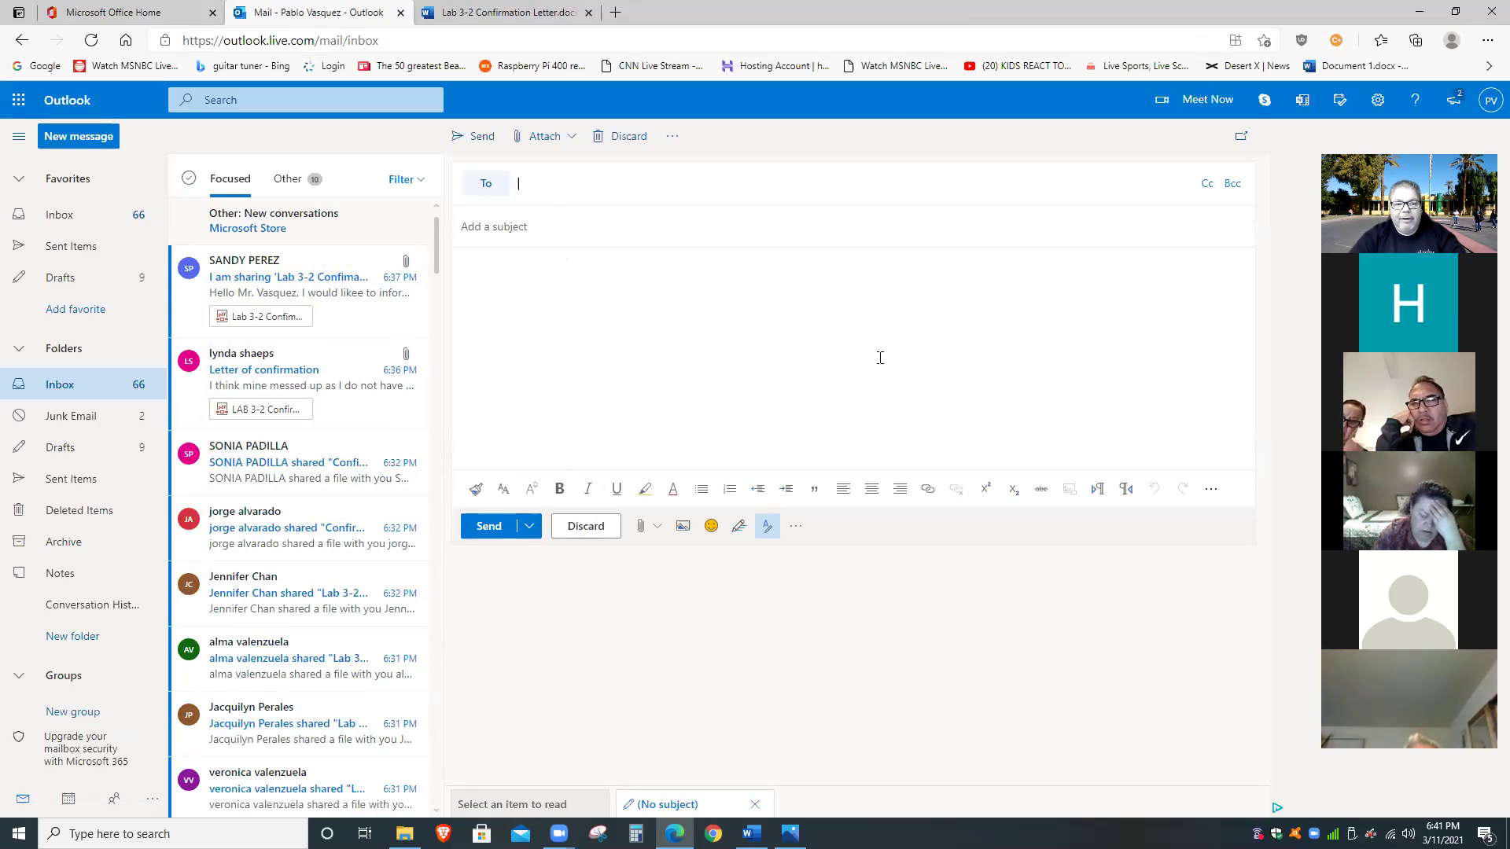
click(573, 145)
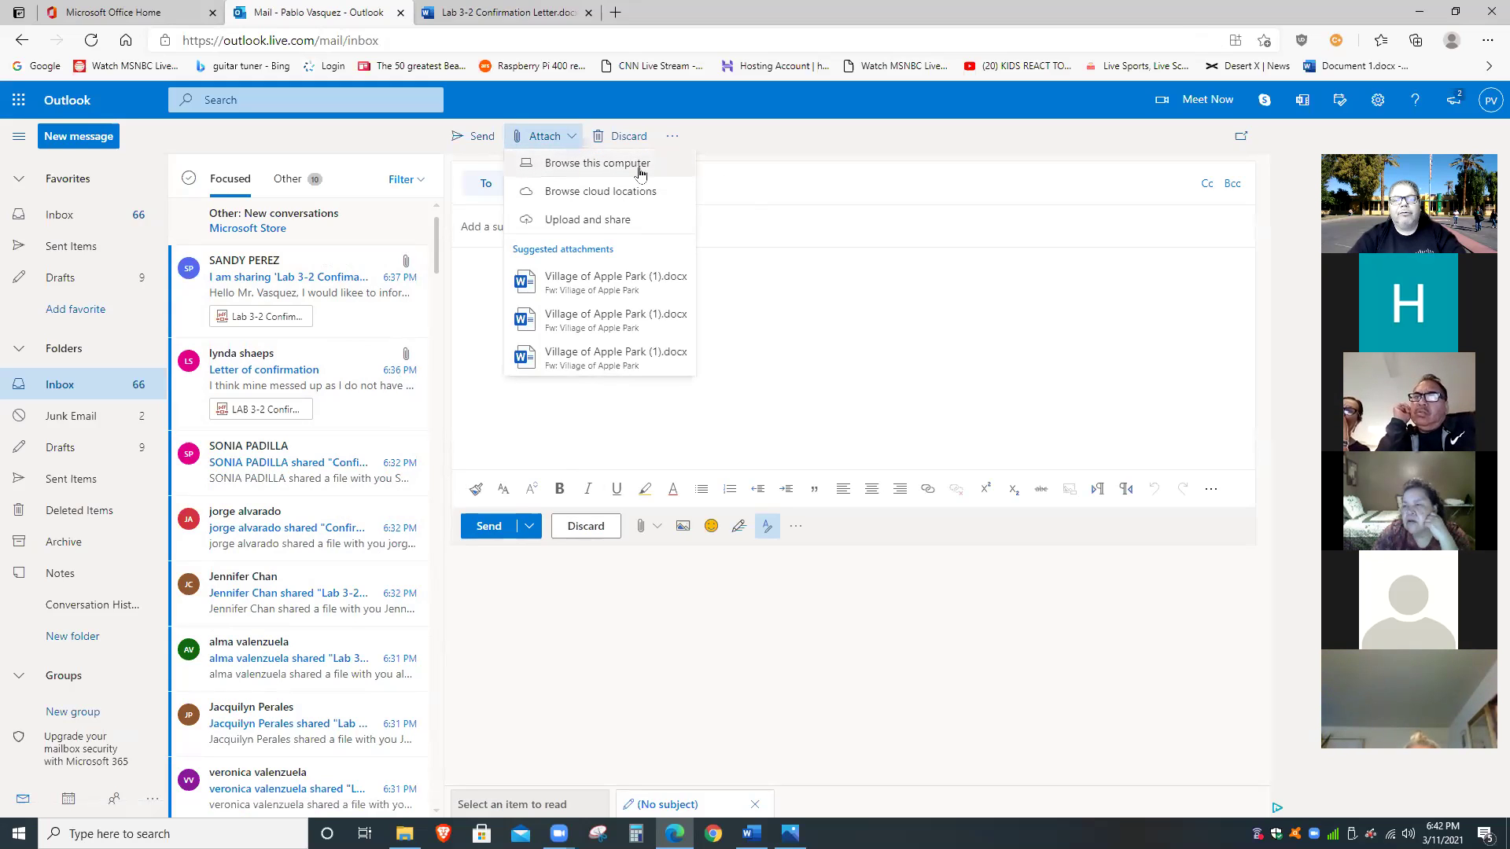
click(923, 340)
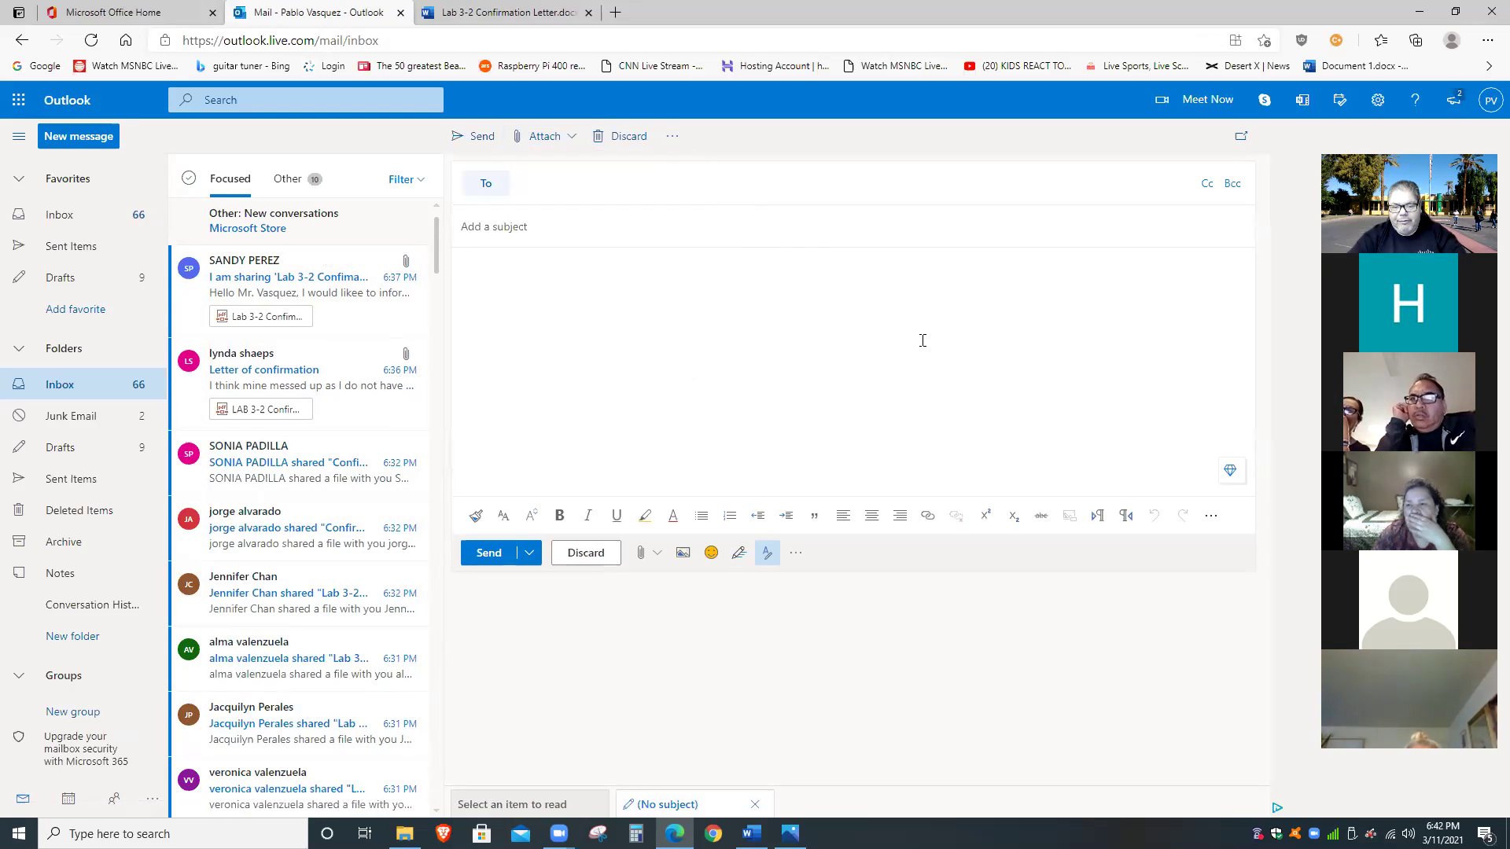
click(466, 14)
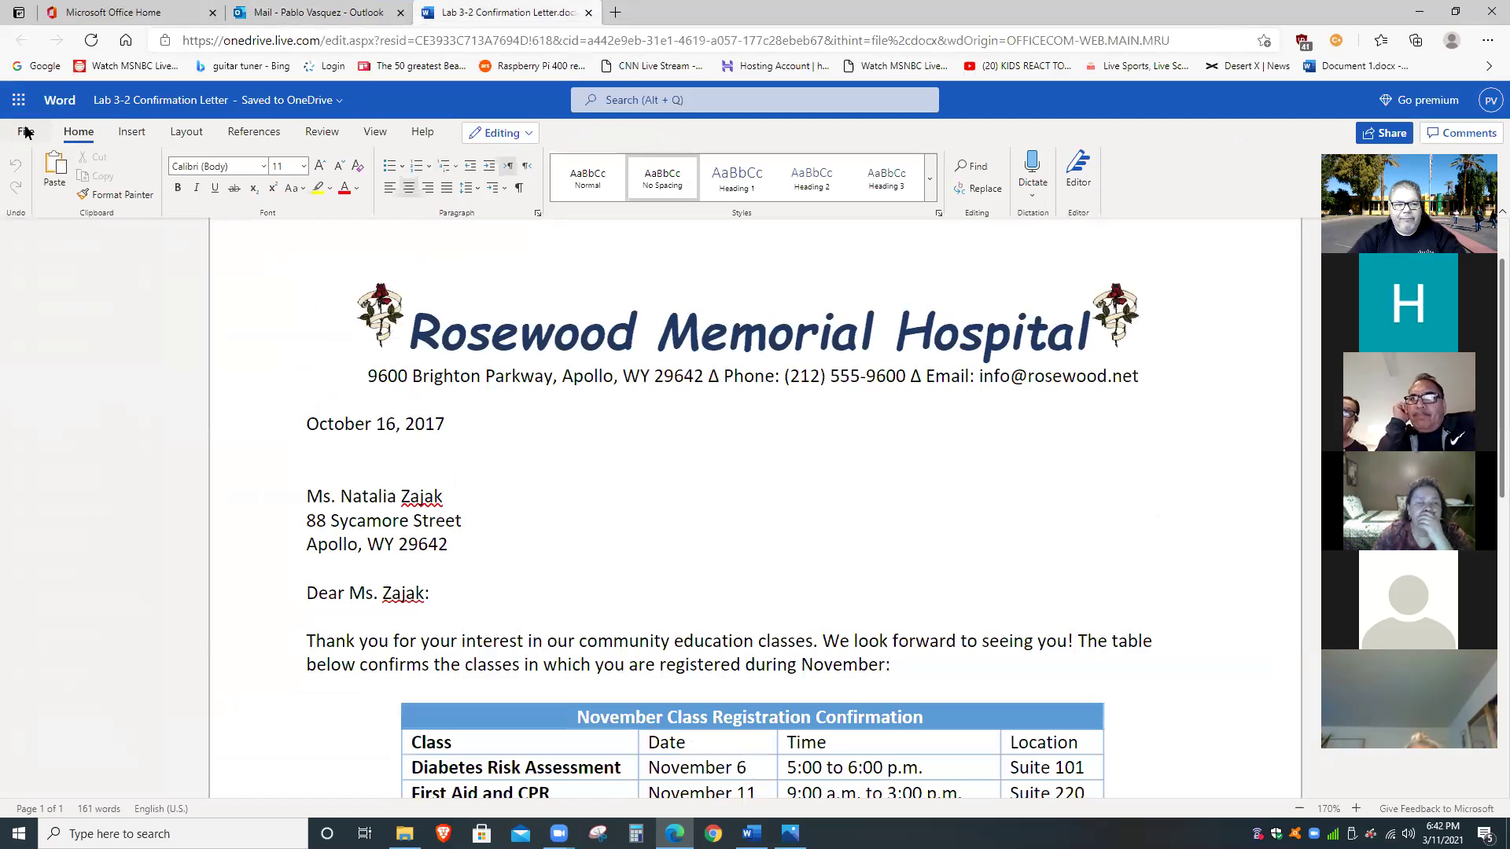
Download the Lab 3-2 Confirmation Letter as a PDF through File > Save as.
click(26, 132)
click(84, 275)
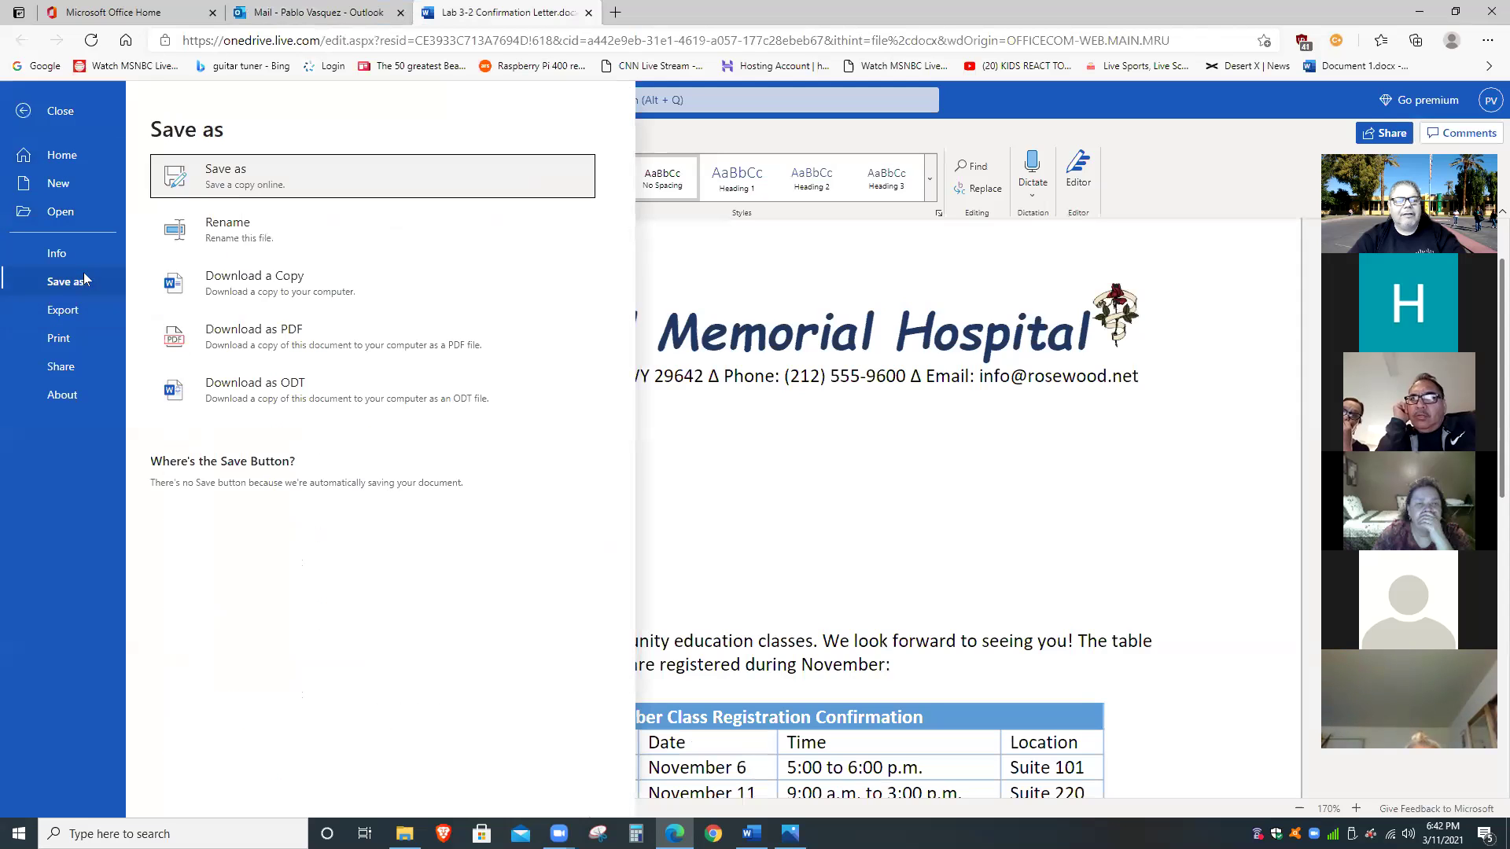
click(324, 330)
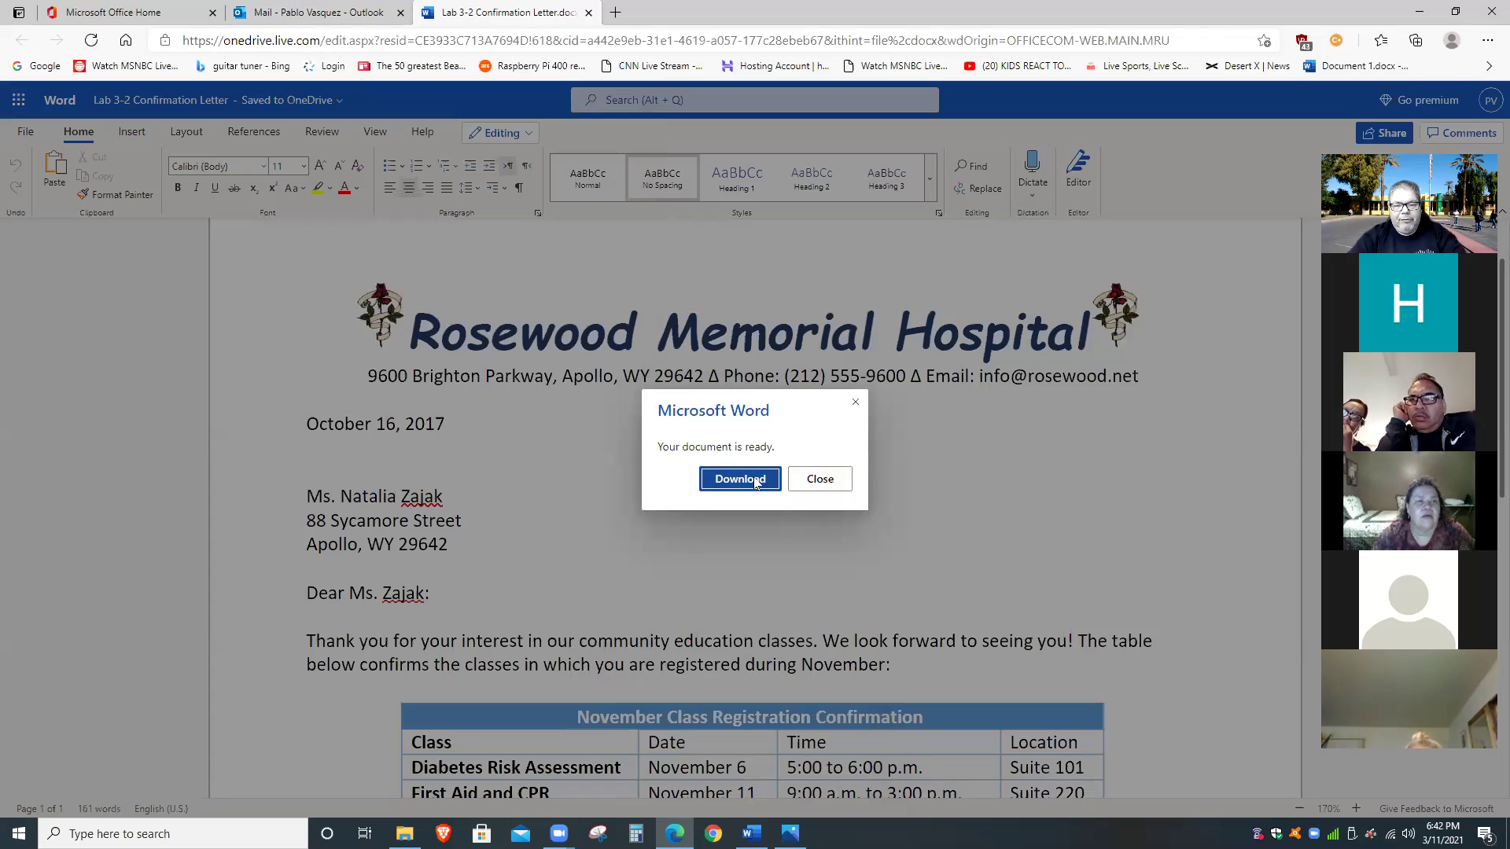
click(754, 482)
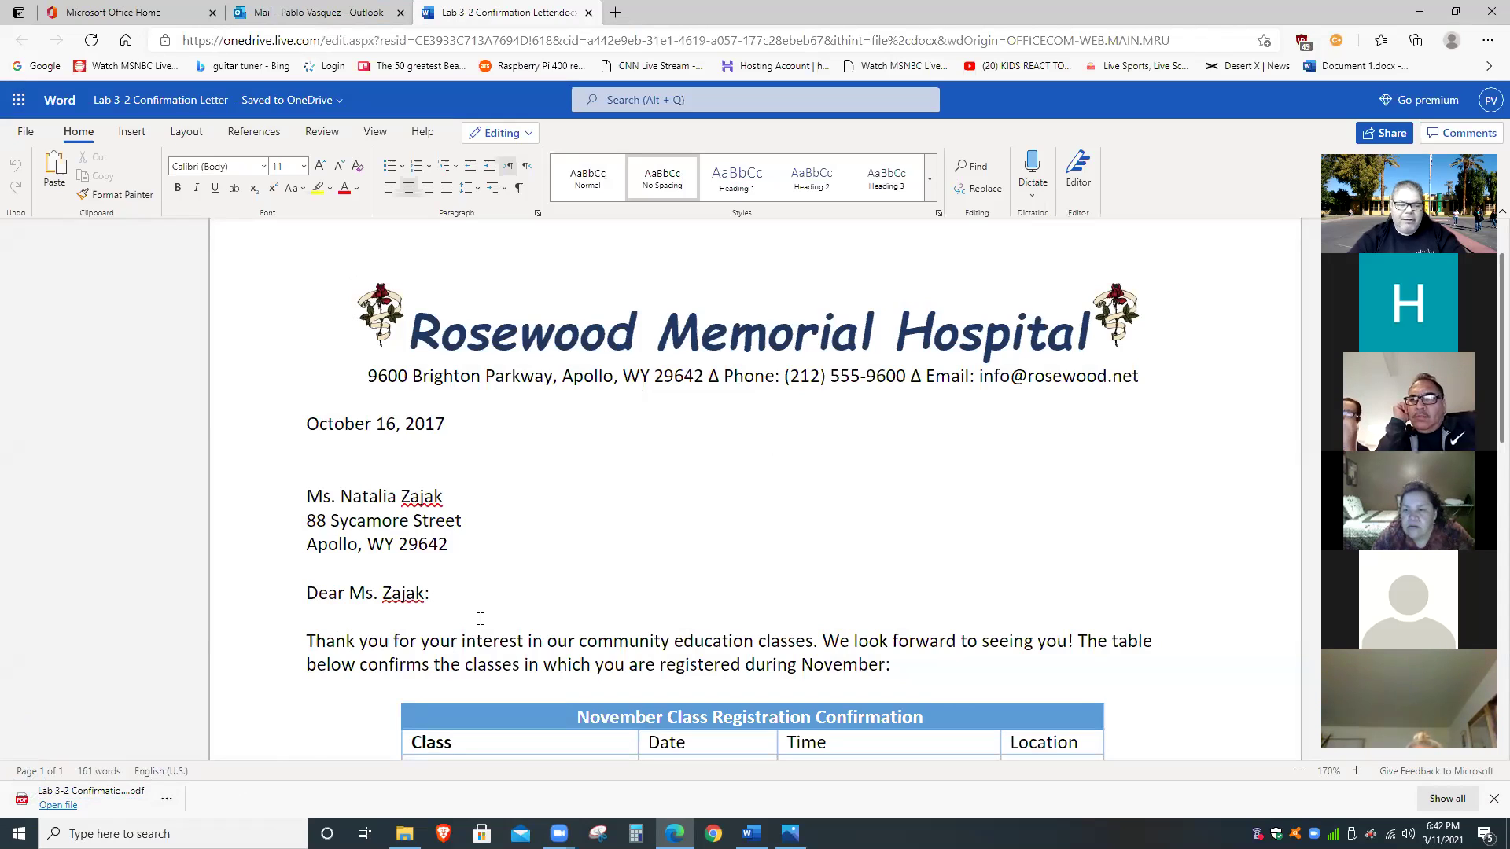
Show the 135 KB letter PDF in Downloads, circle it, then go back to Outlook.
click(166, 799)
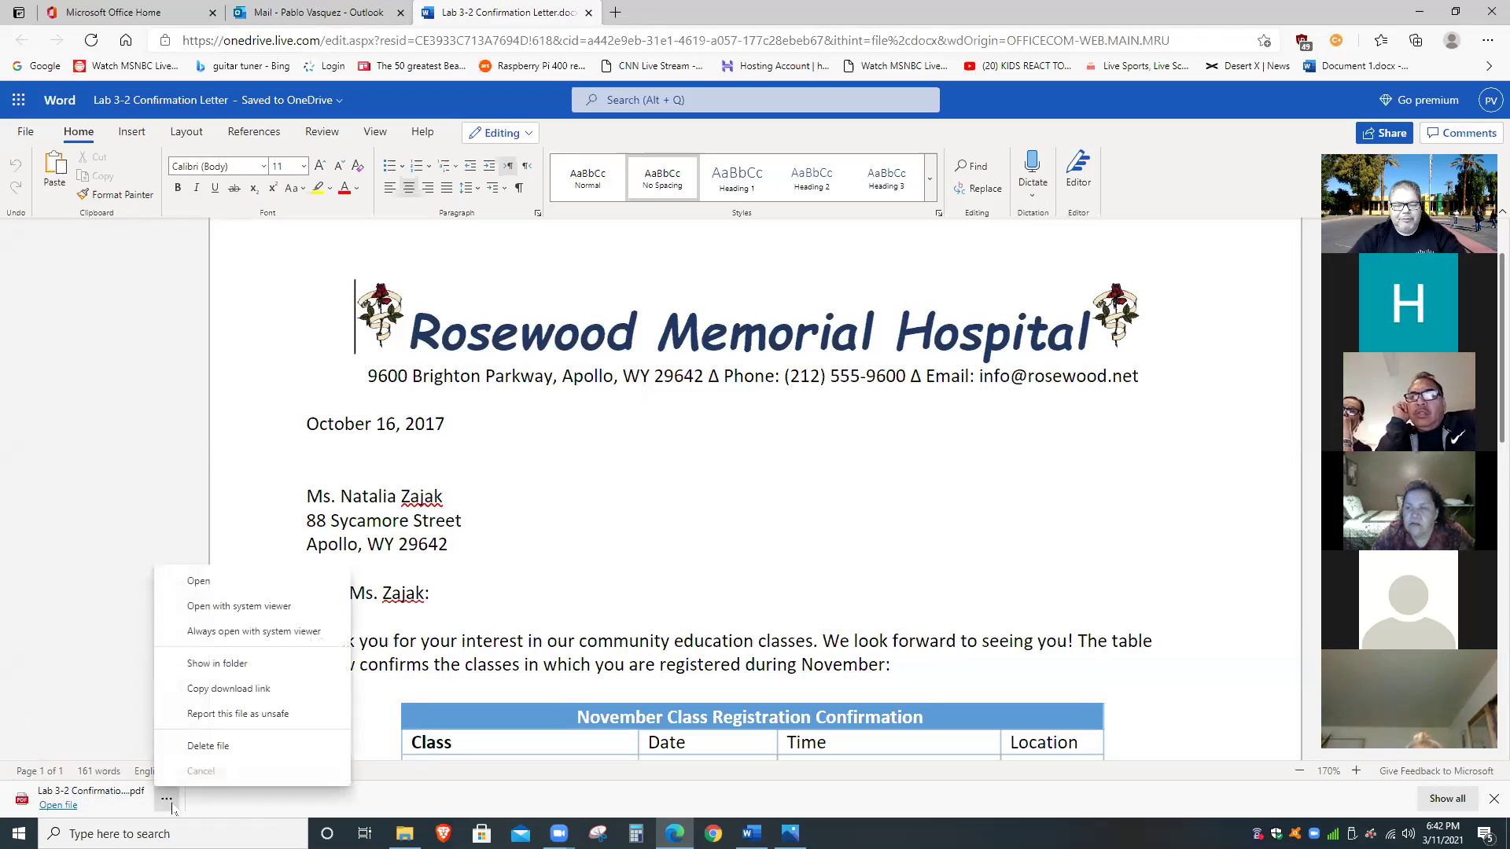
click(239, 665)
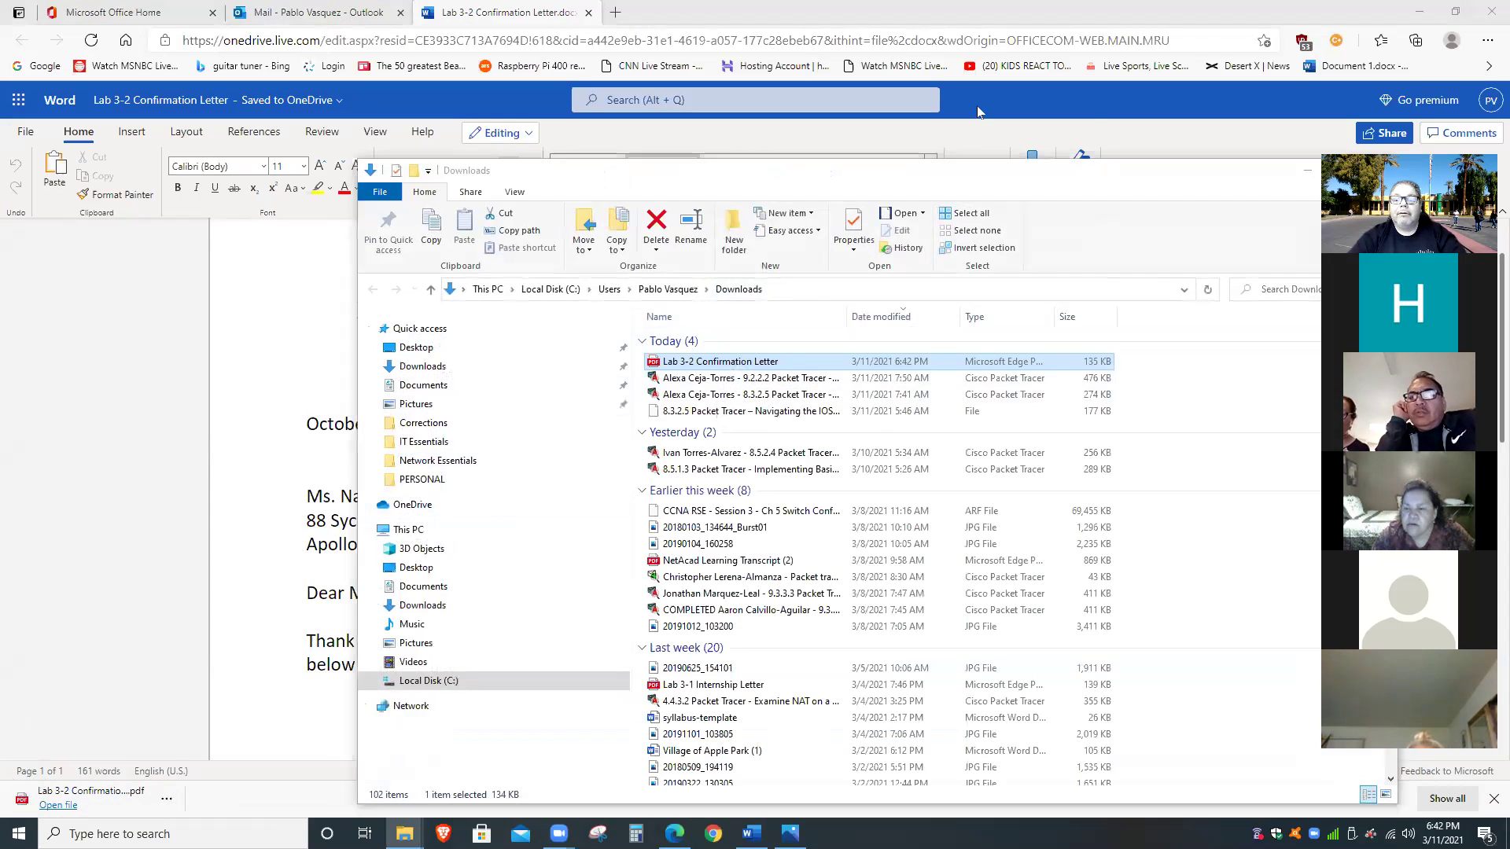
mouse_move(810, 303)
mouse_down()
mouse_move(788, 261)
mouse_move(660, 292)
mouse_move(638, 358)
mouse_move(786, 366)
mouse_move(823, 291)
mouse_move(803, 275)
mouse_move(767, 307)
mouse_up()
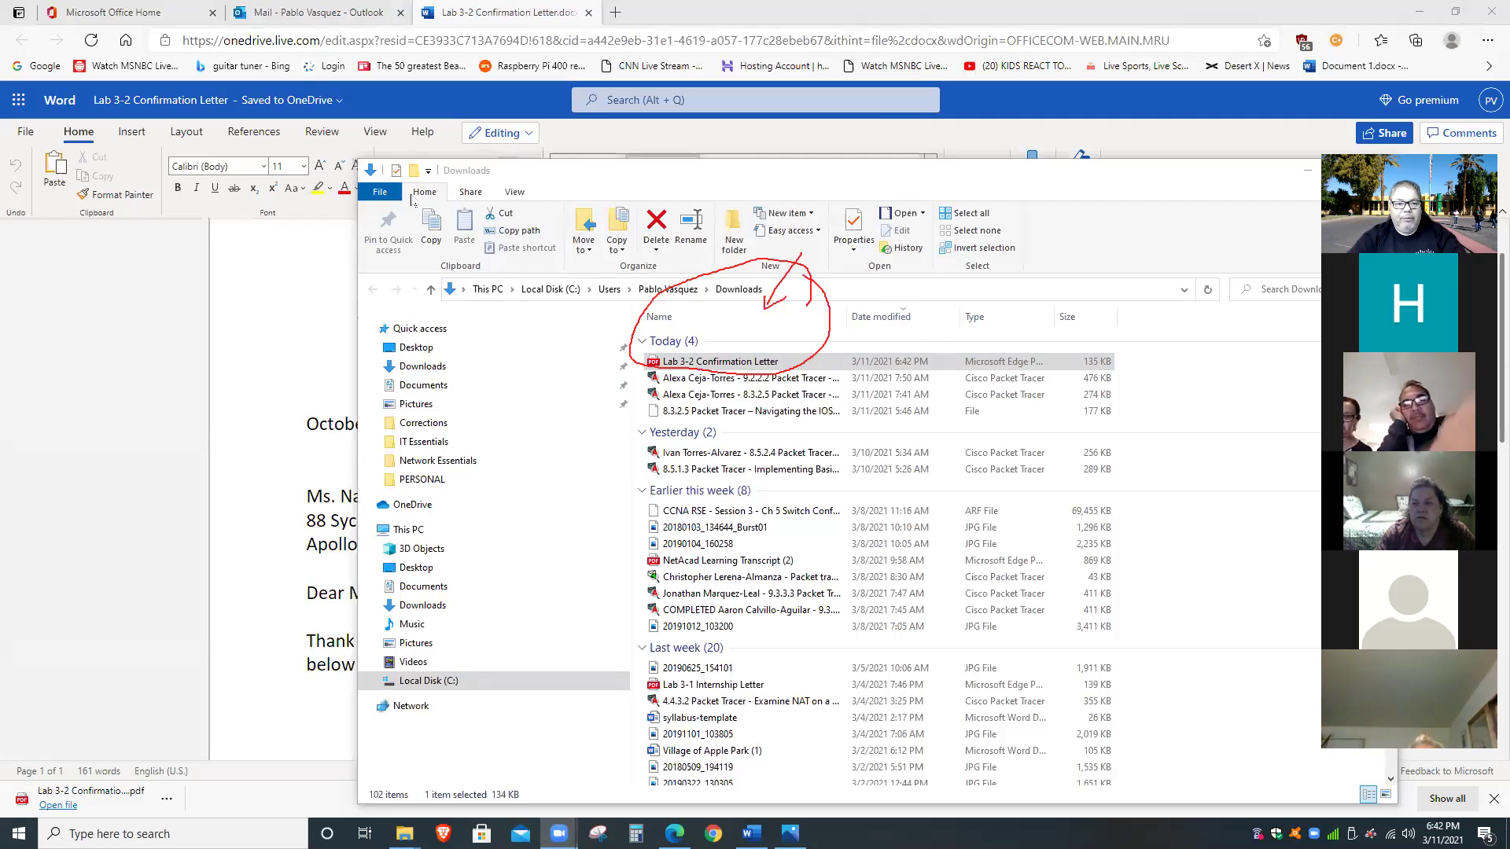
click(314, 12)
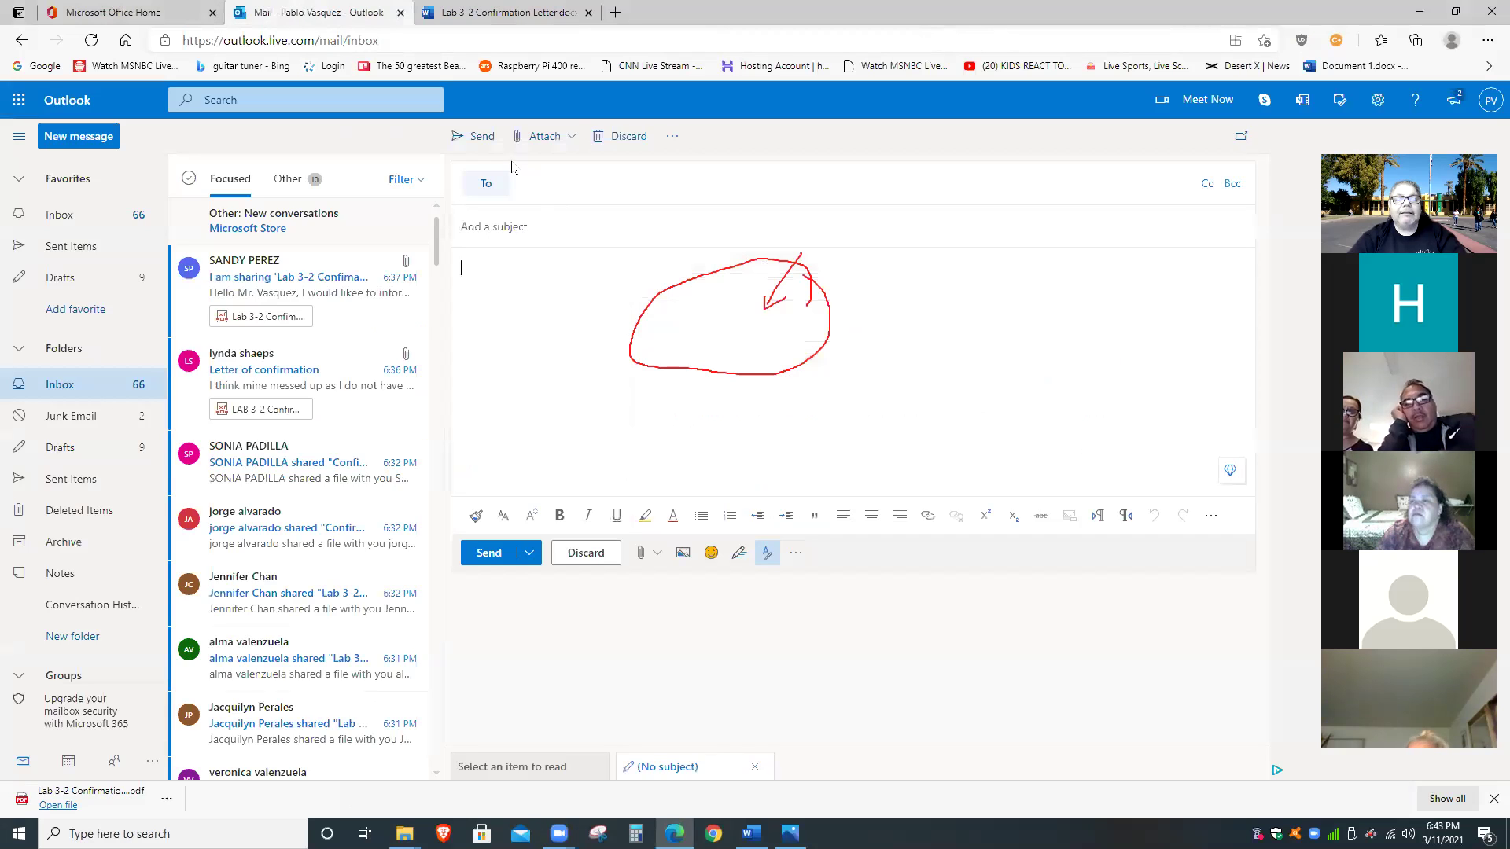
Browse Downloads from Outlook's Attach menu, cancel the picker, and return to the Word letter.
click(542, 137)
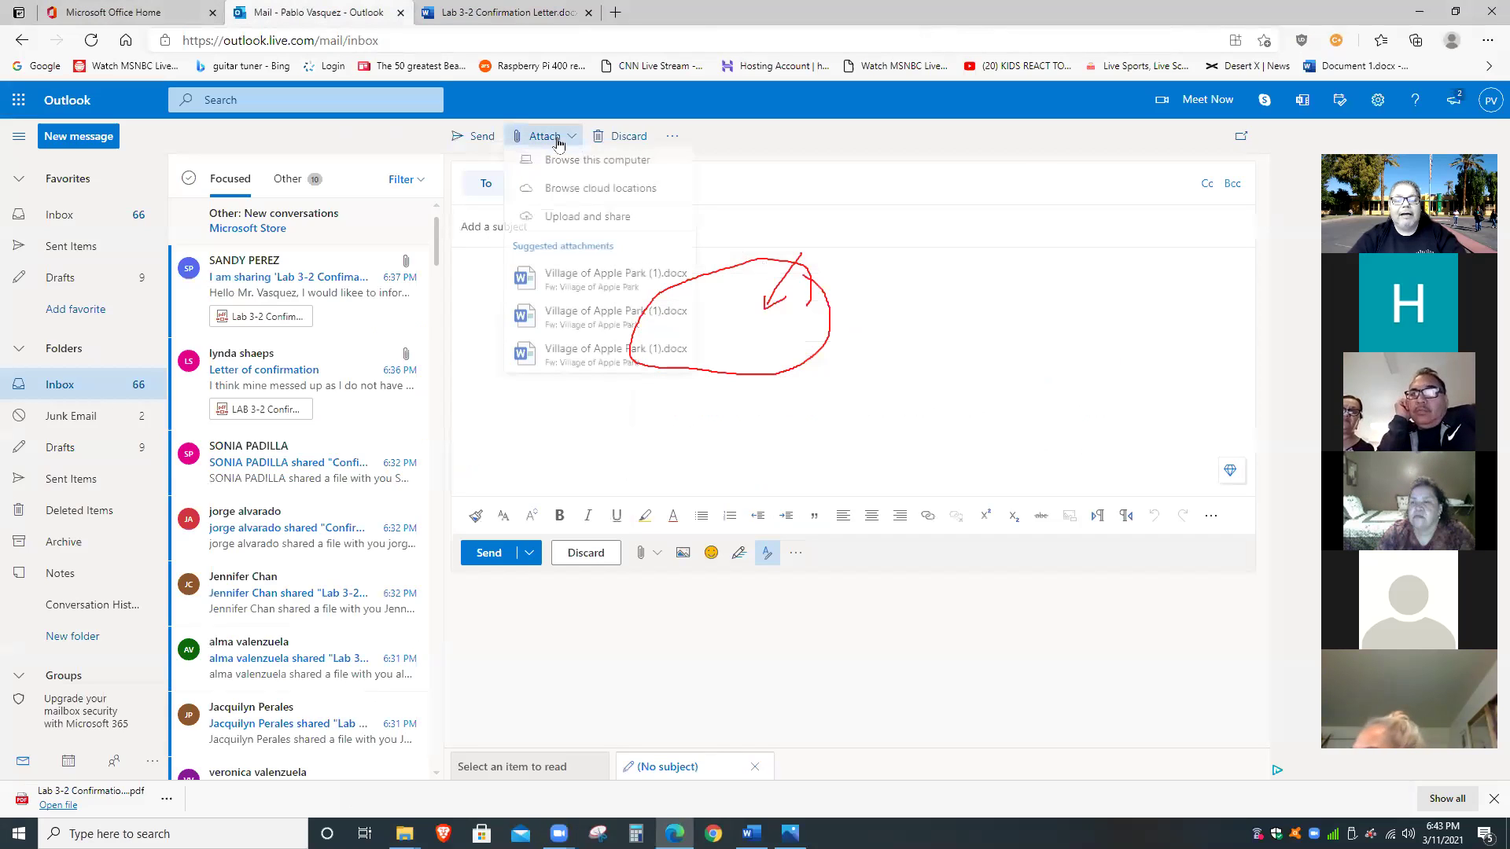
click(597, 165)
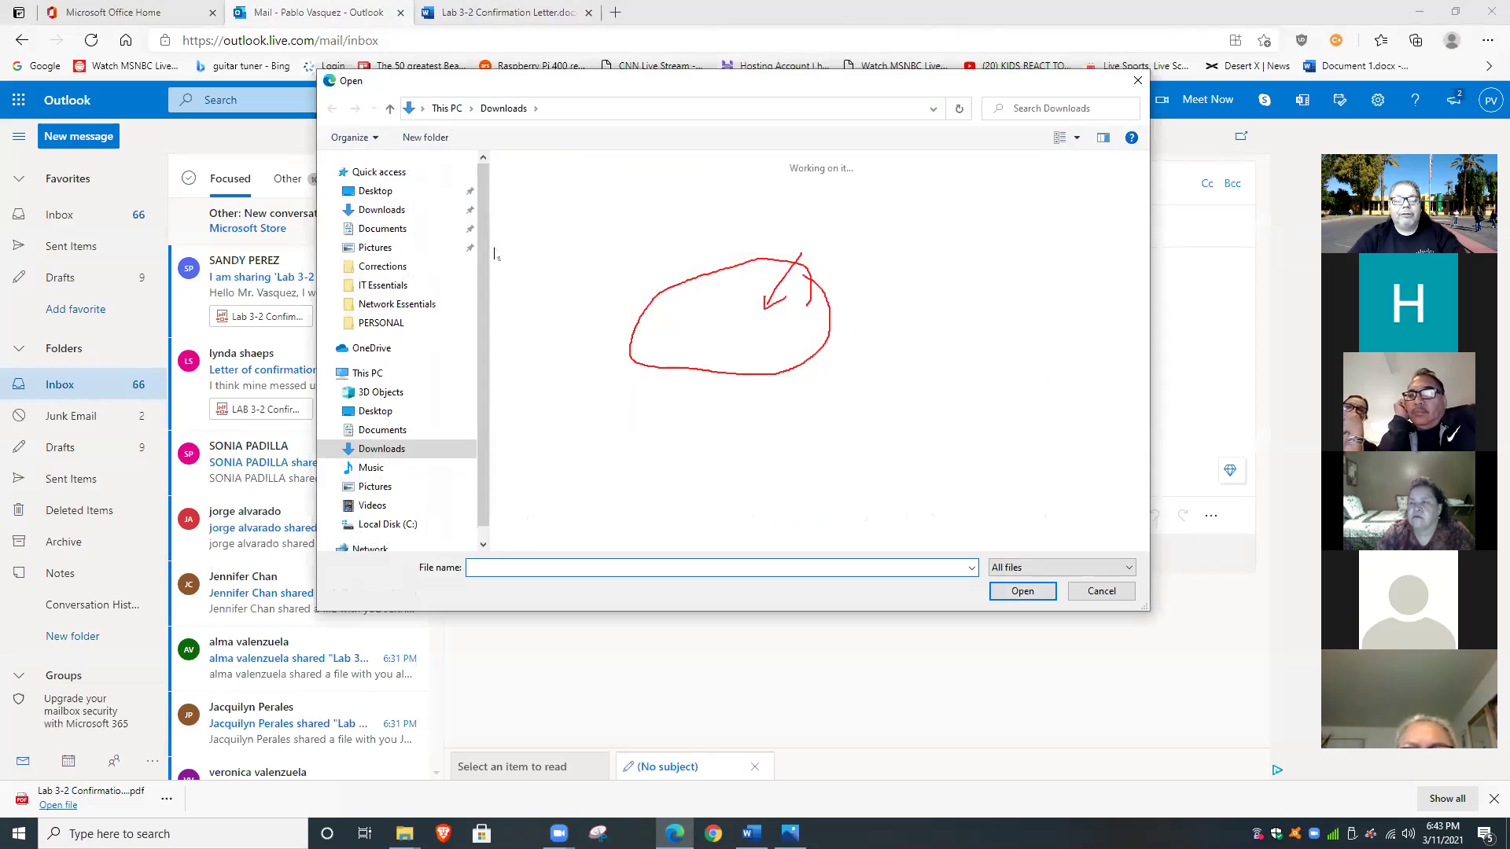
click(397, 212)
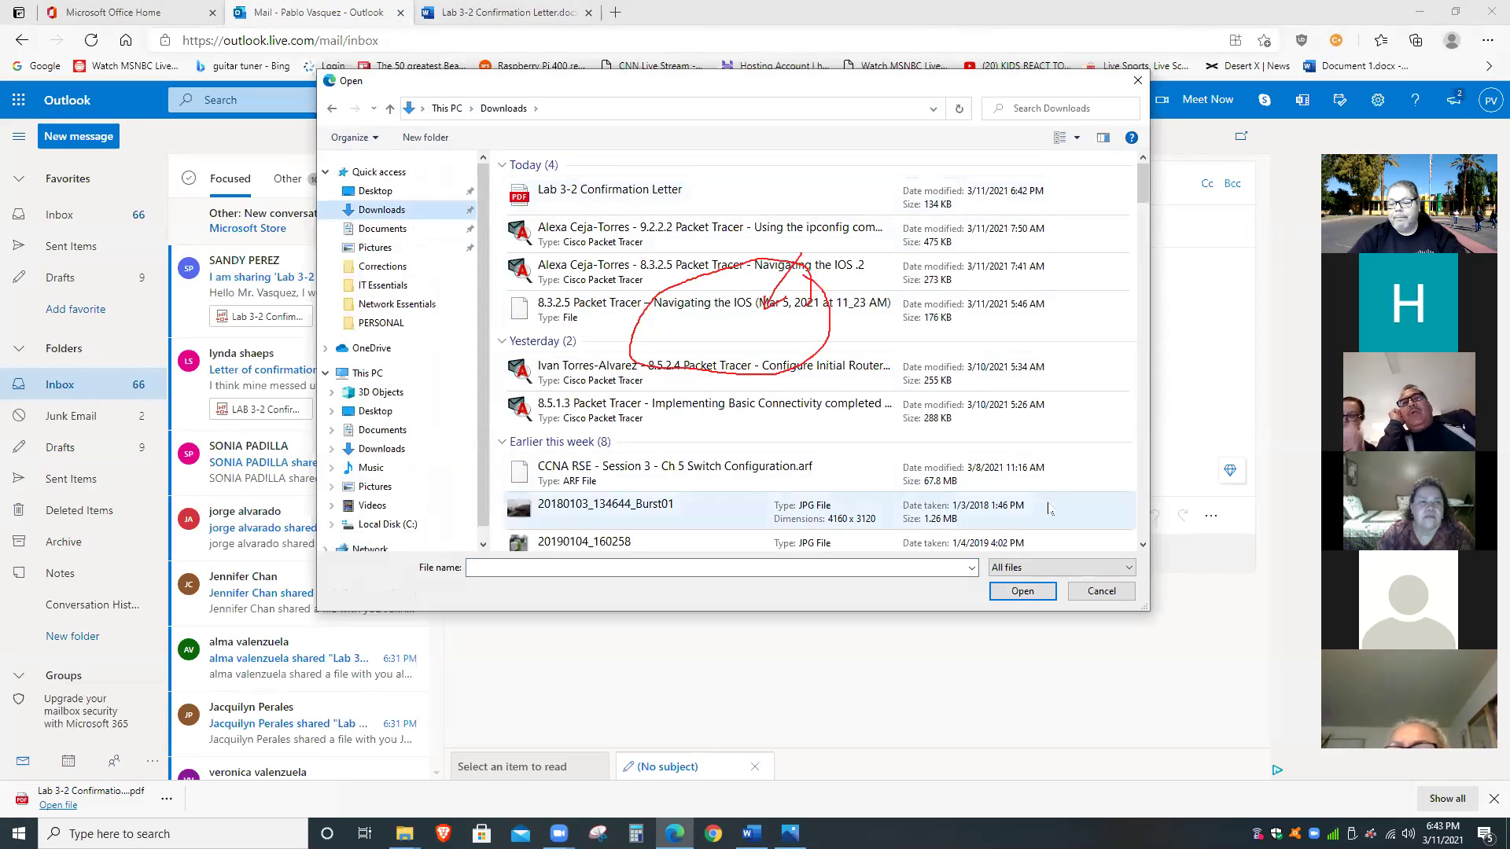
click(1101, 591)
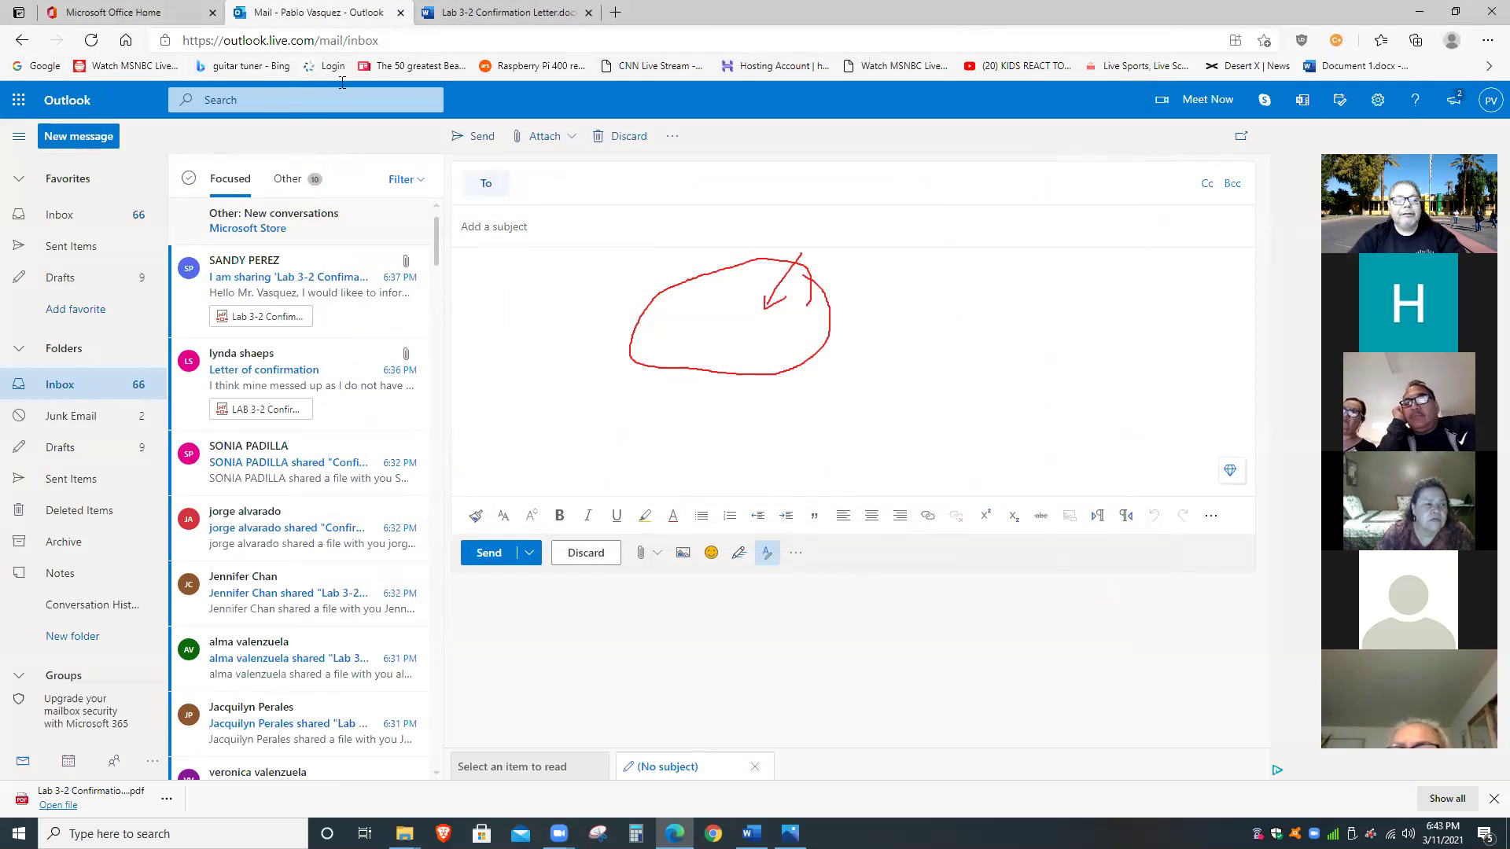
click(457, 10)
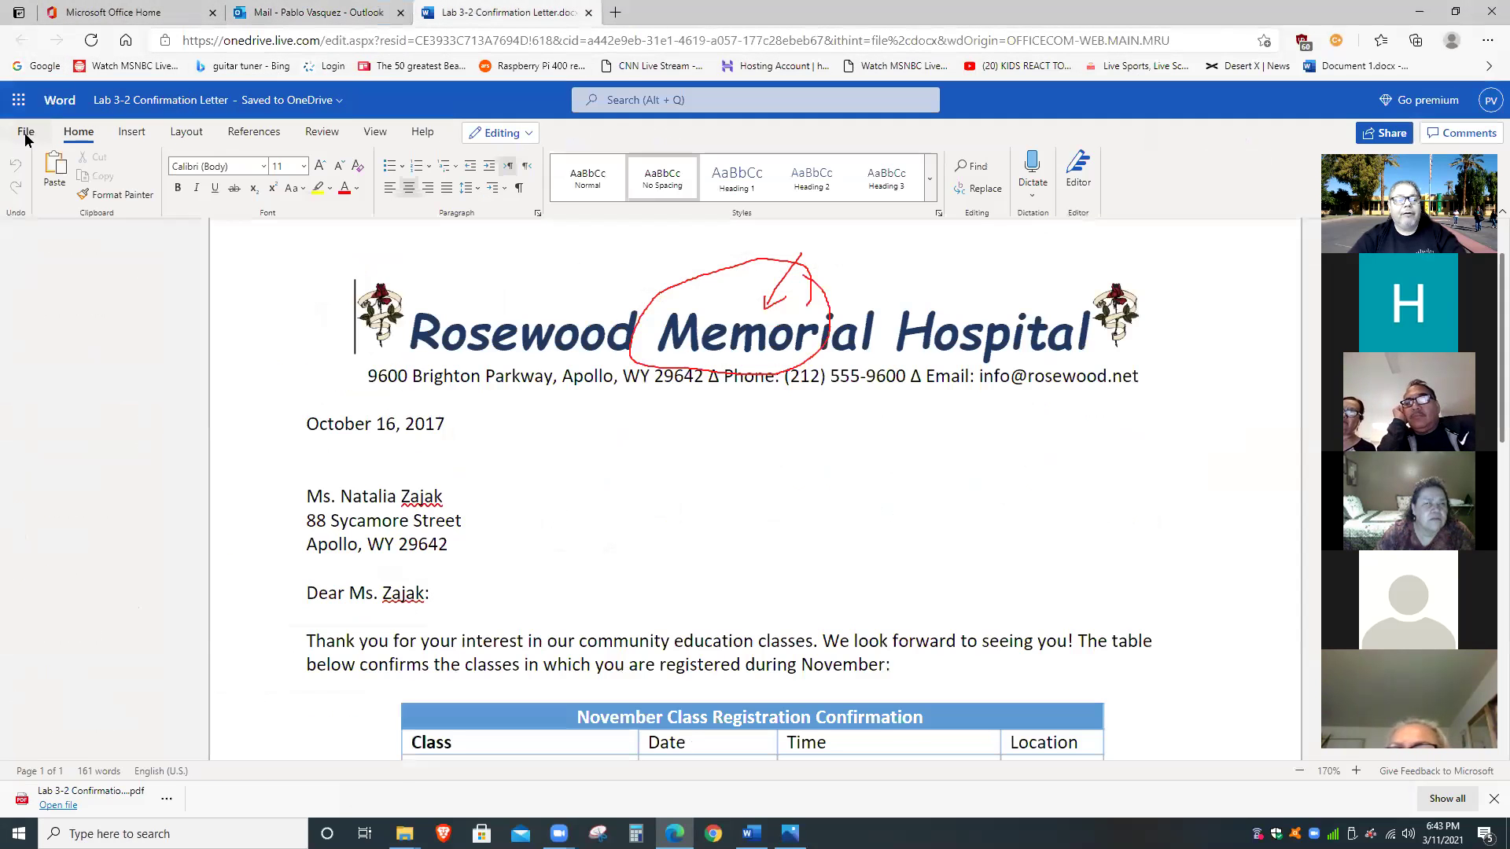
click(21, 123)
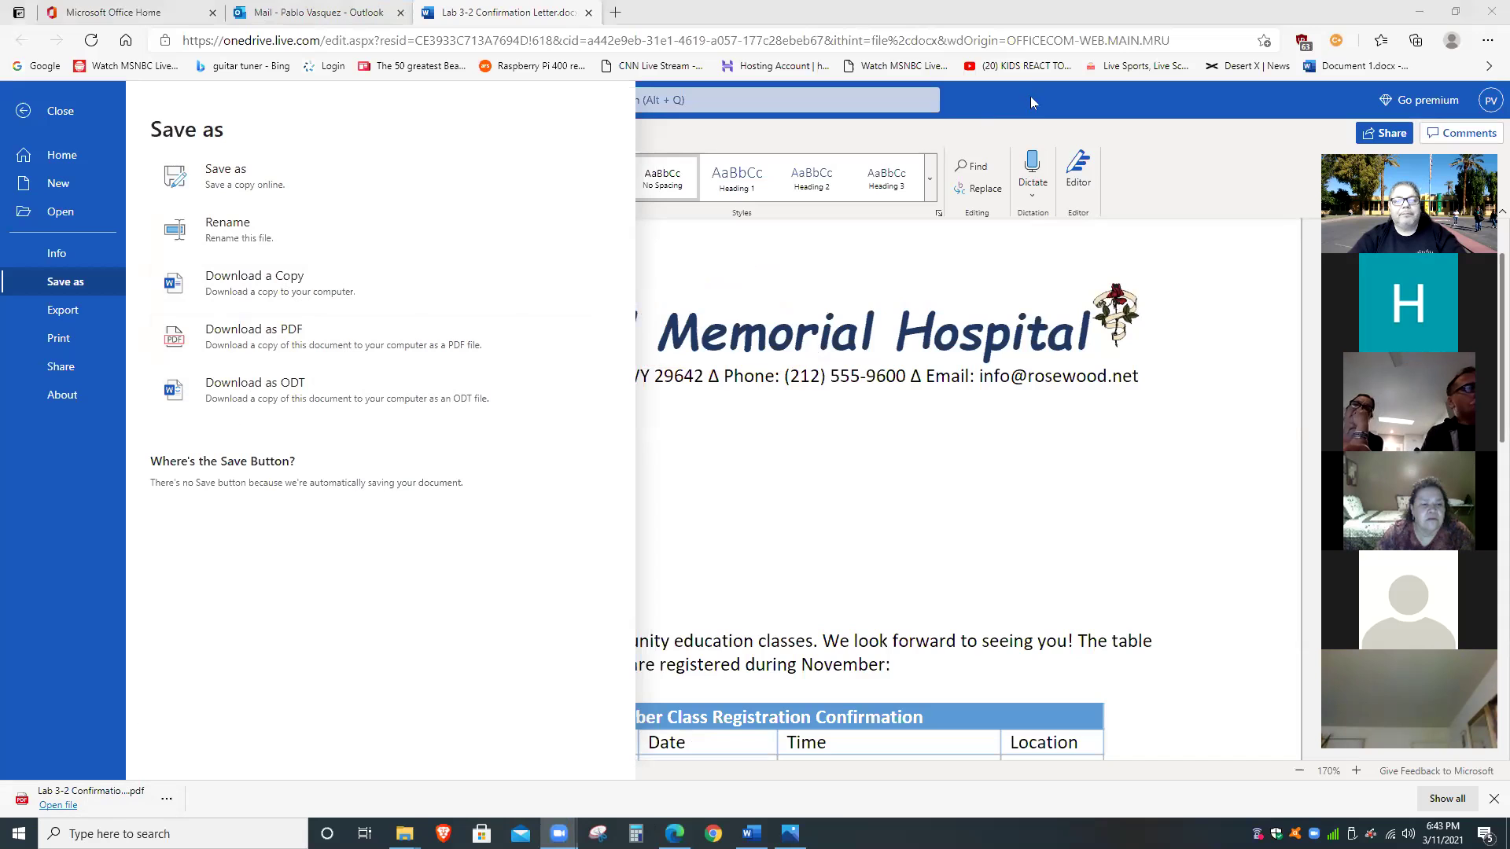
click(1044, 295)
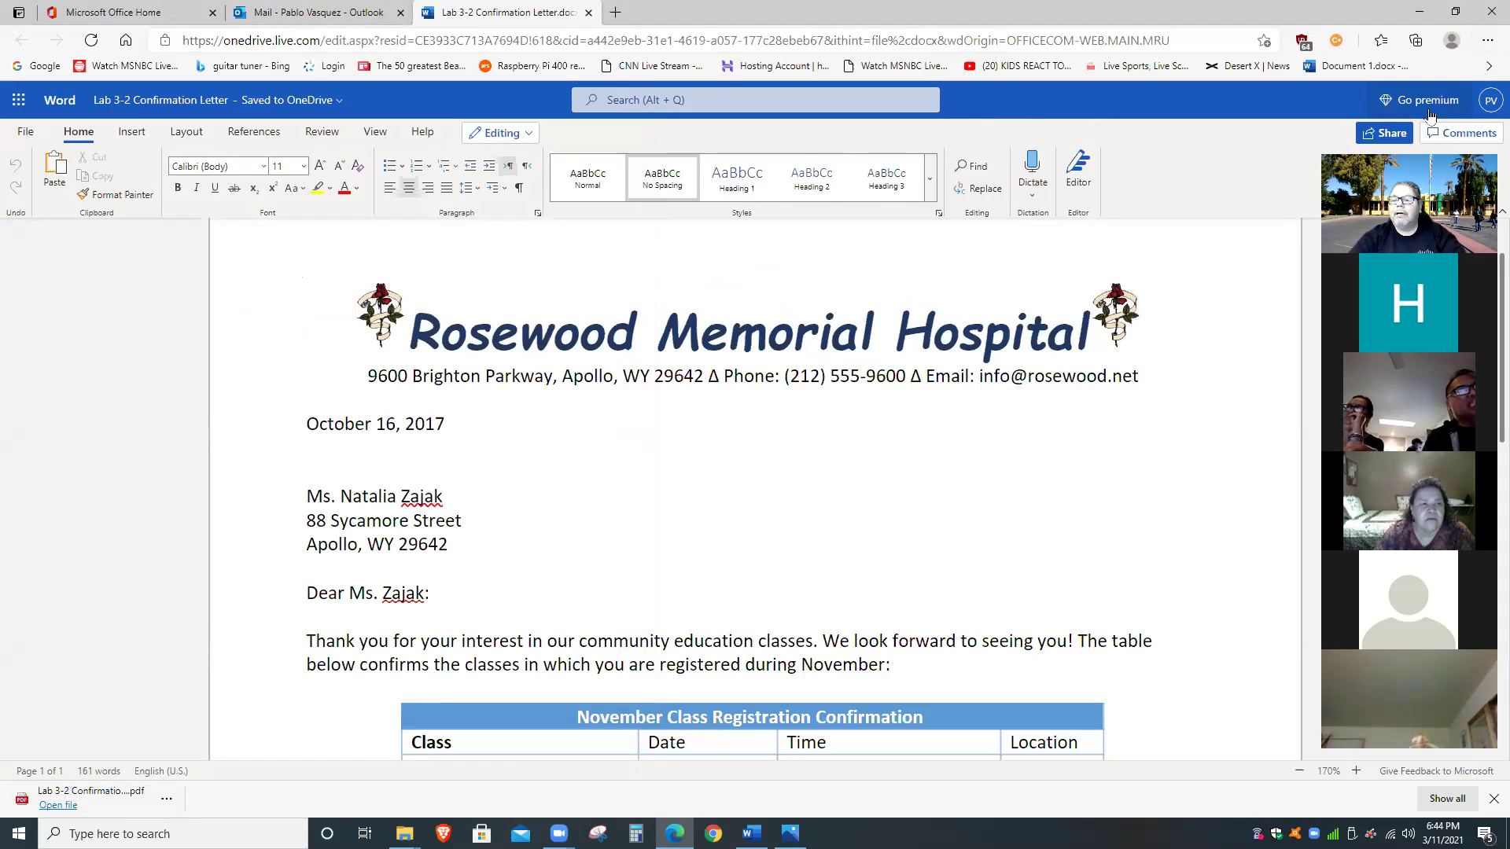
click(1403, 133)
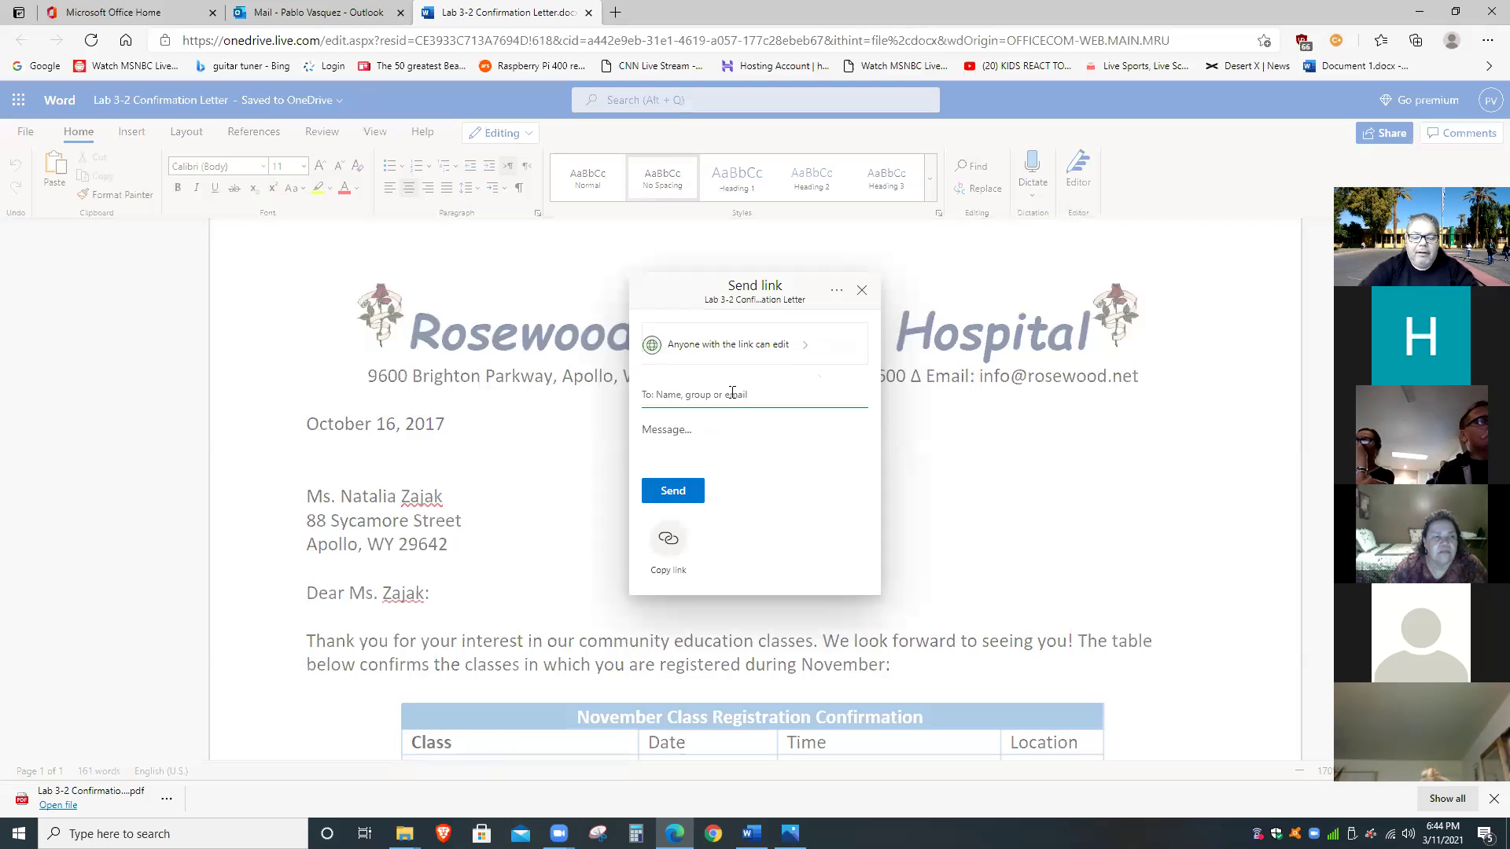
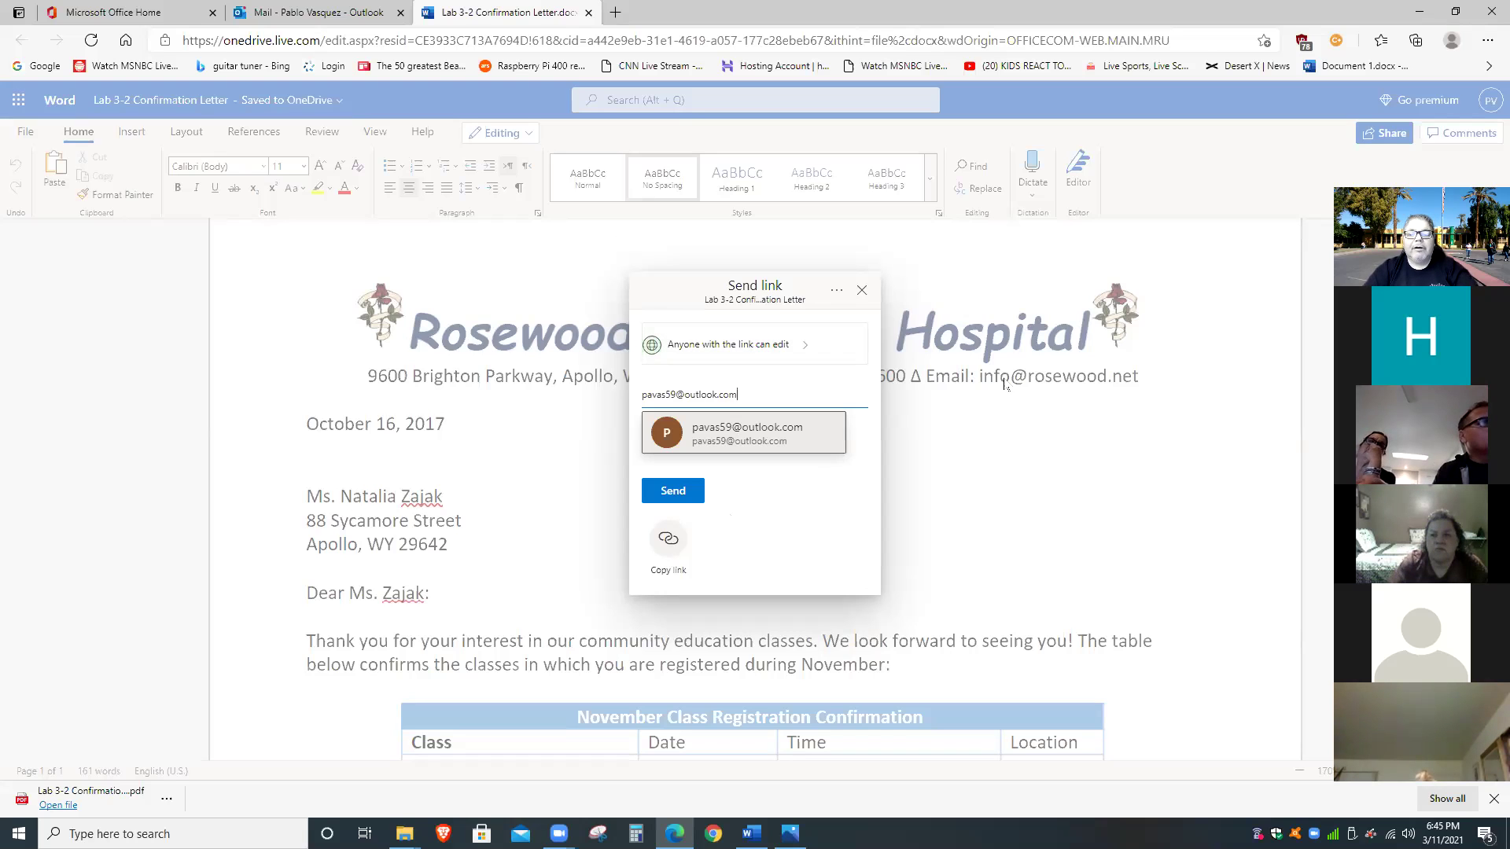
click(1040, 469)
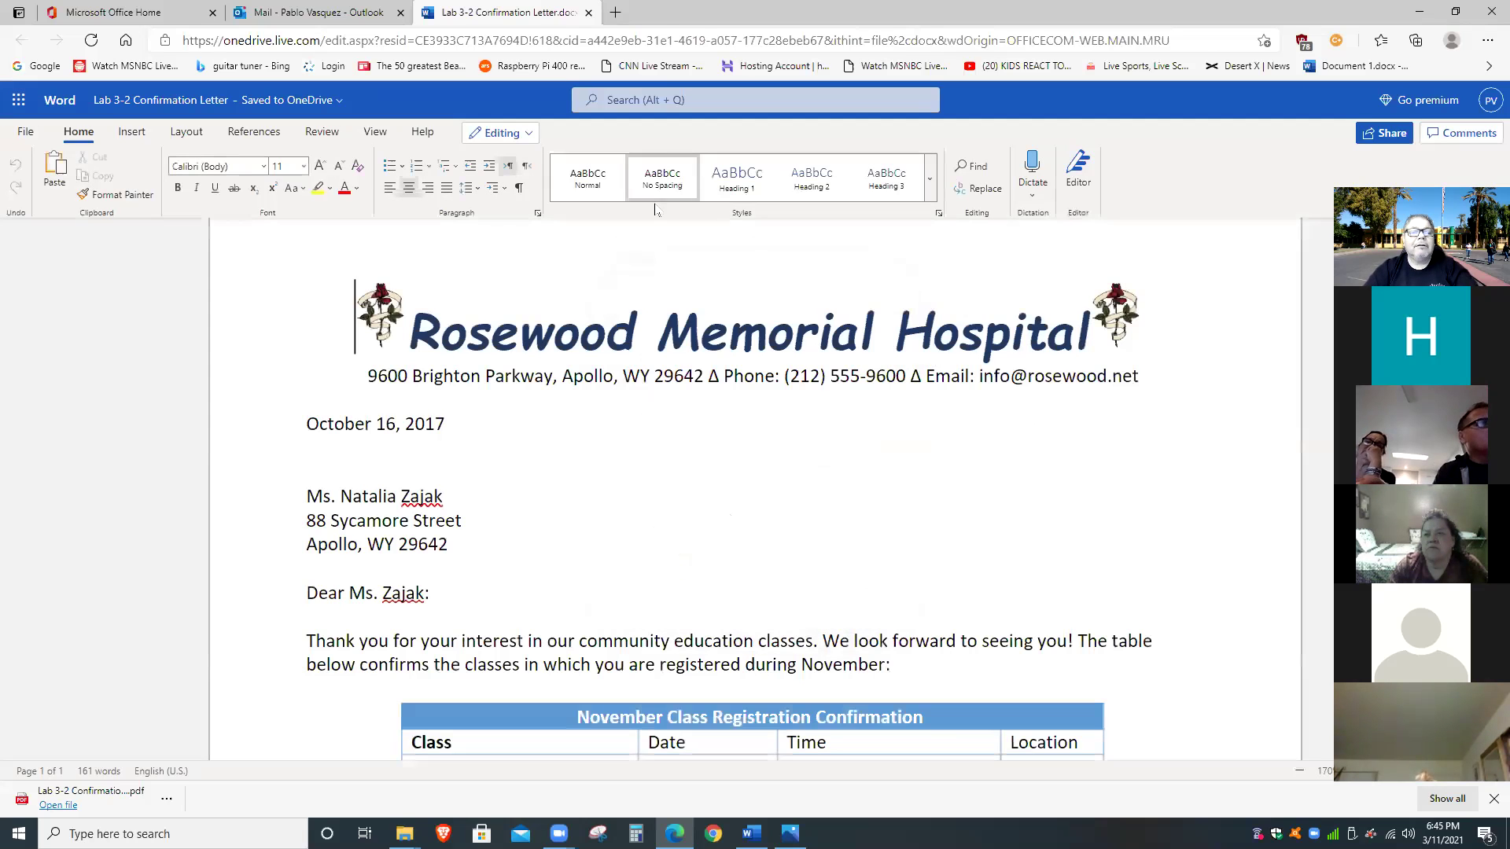
Close the Lab 3-2 tab and create a new blank Word document from Office Home.
click(589, 12)
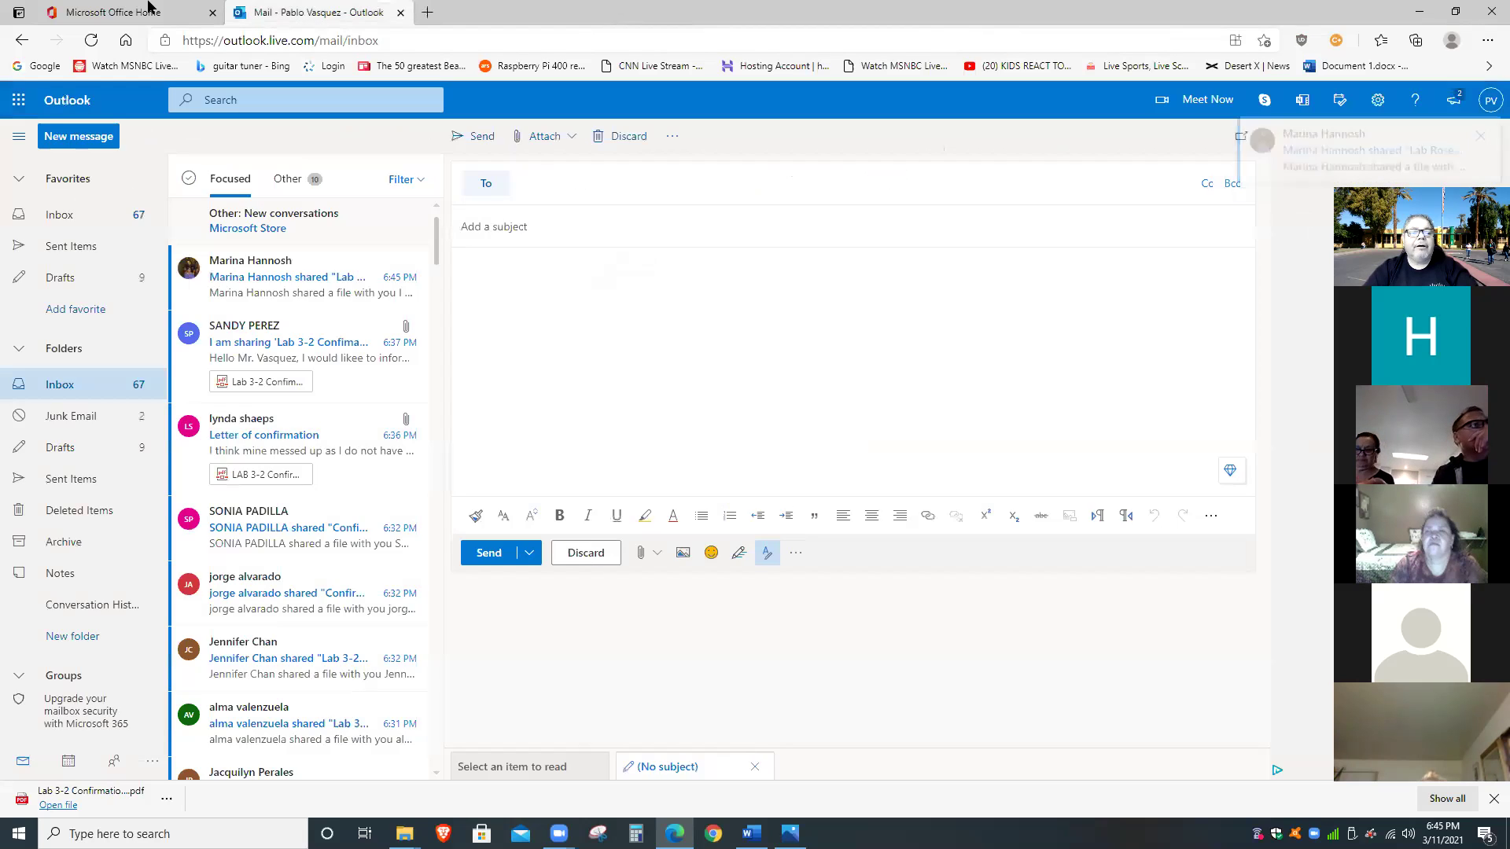
click(133, 12)
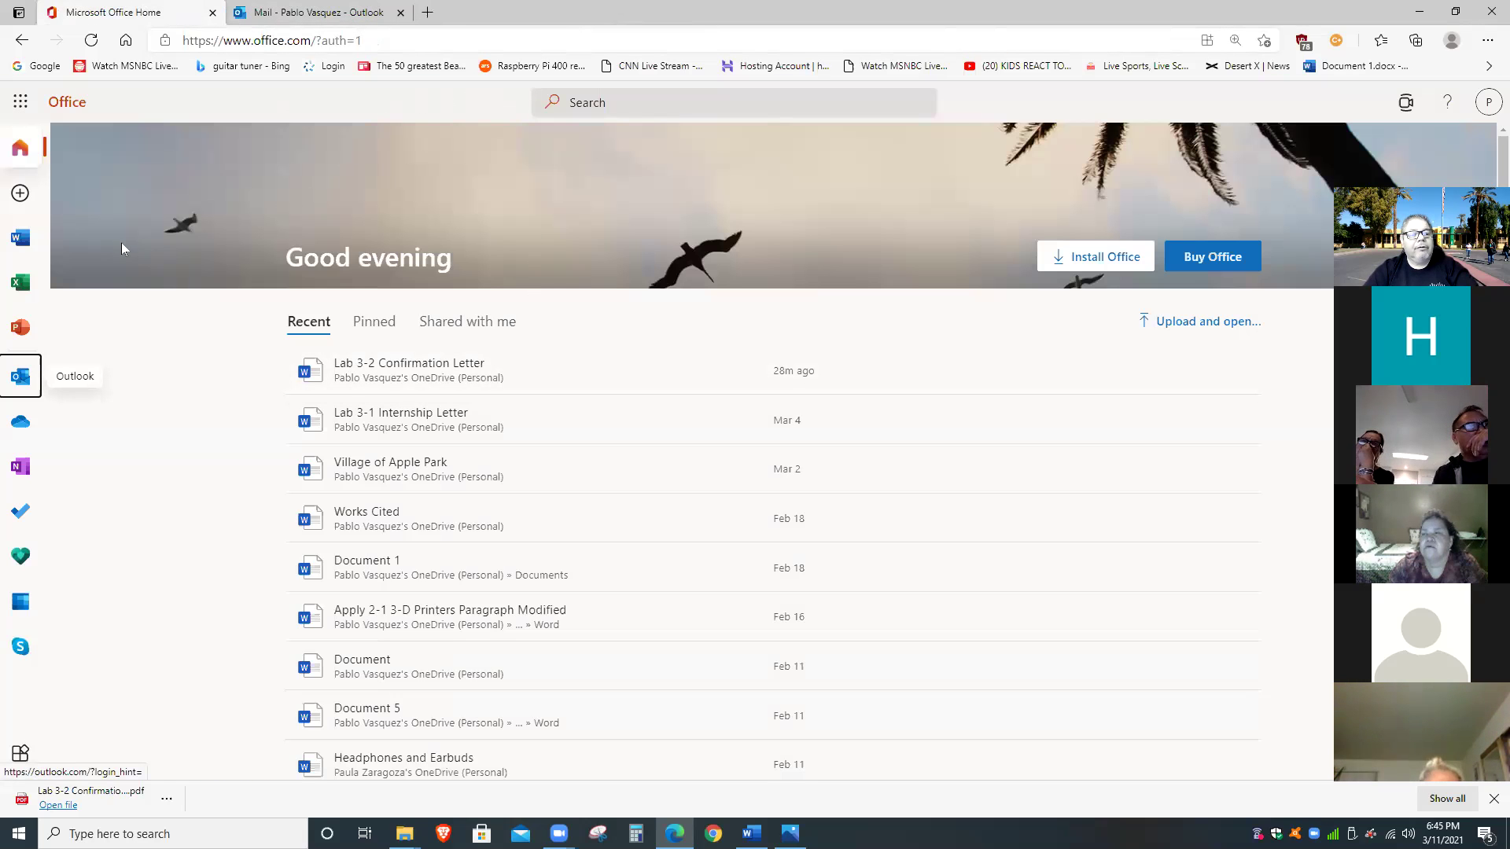
click(21, 238)
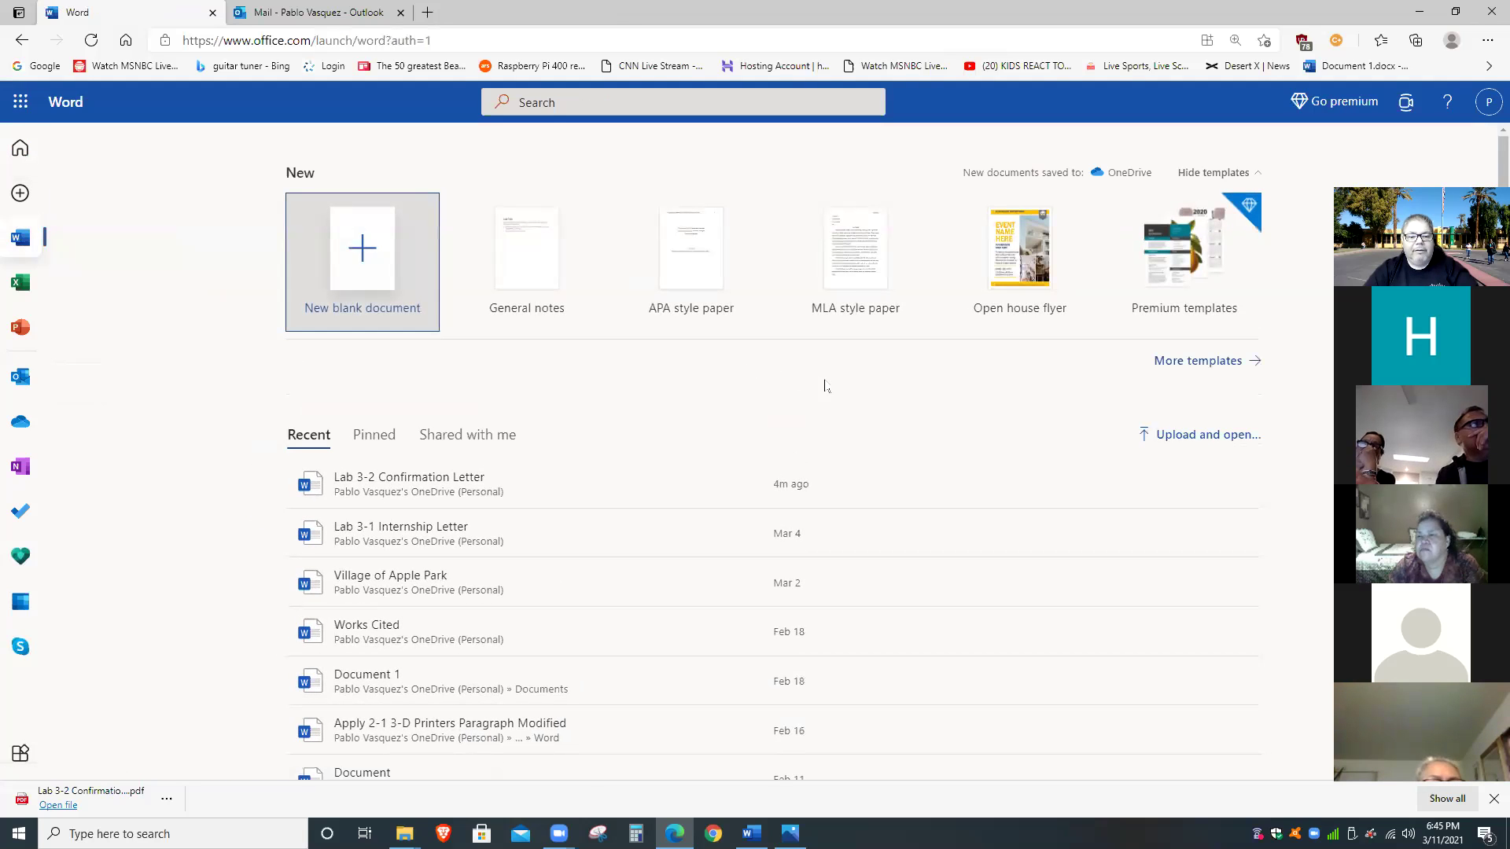
click(375, 252)
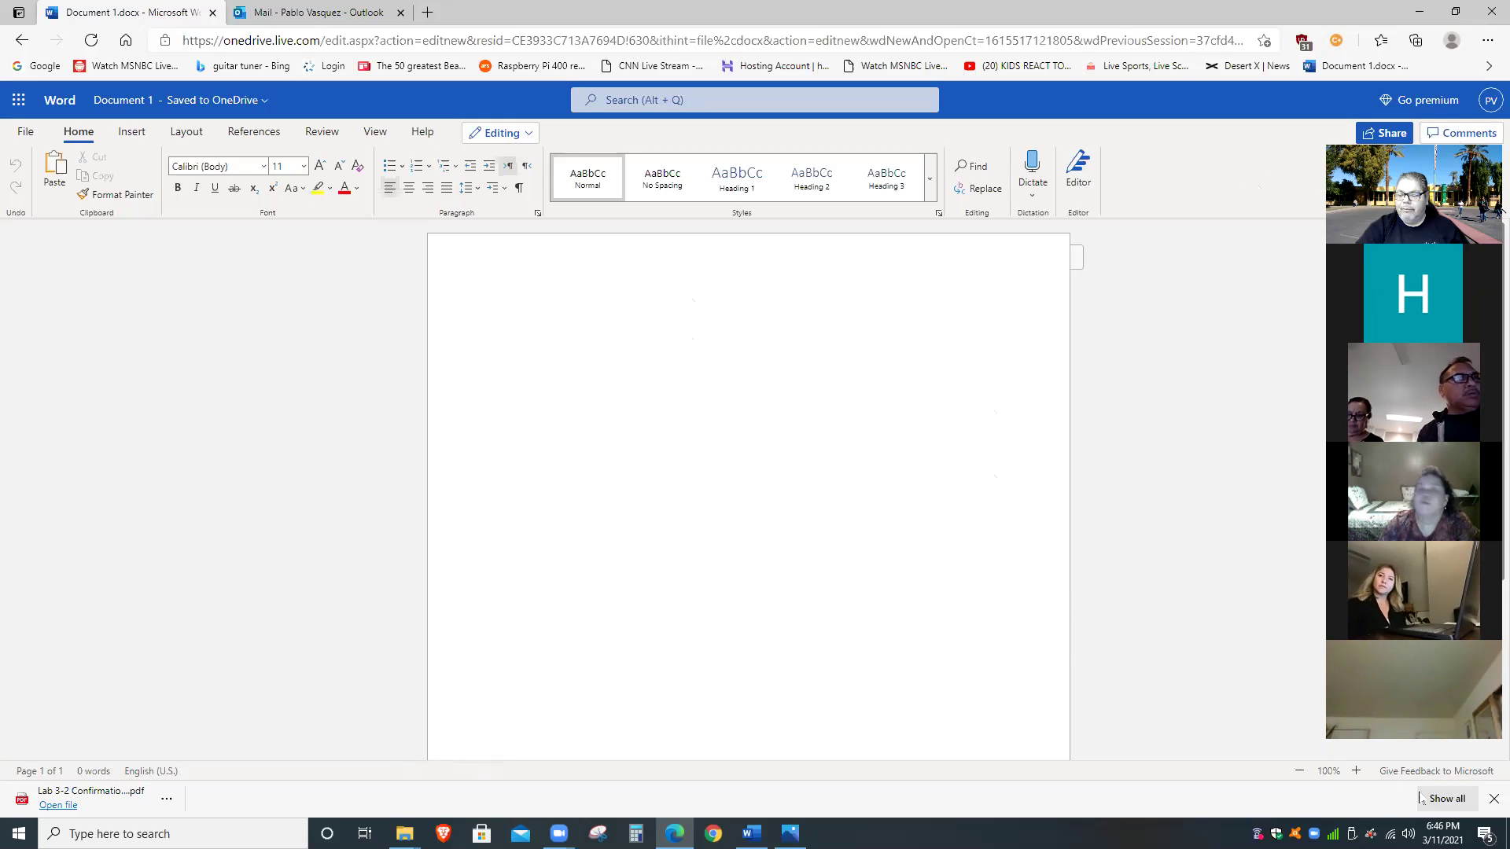
Zoom in on the blank Word page by four steps.
click(1357, 769)
click(1357, 769)
click(1357, 769)
click(1357, 768)
click(1357, 769)
click(1357, 768)
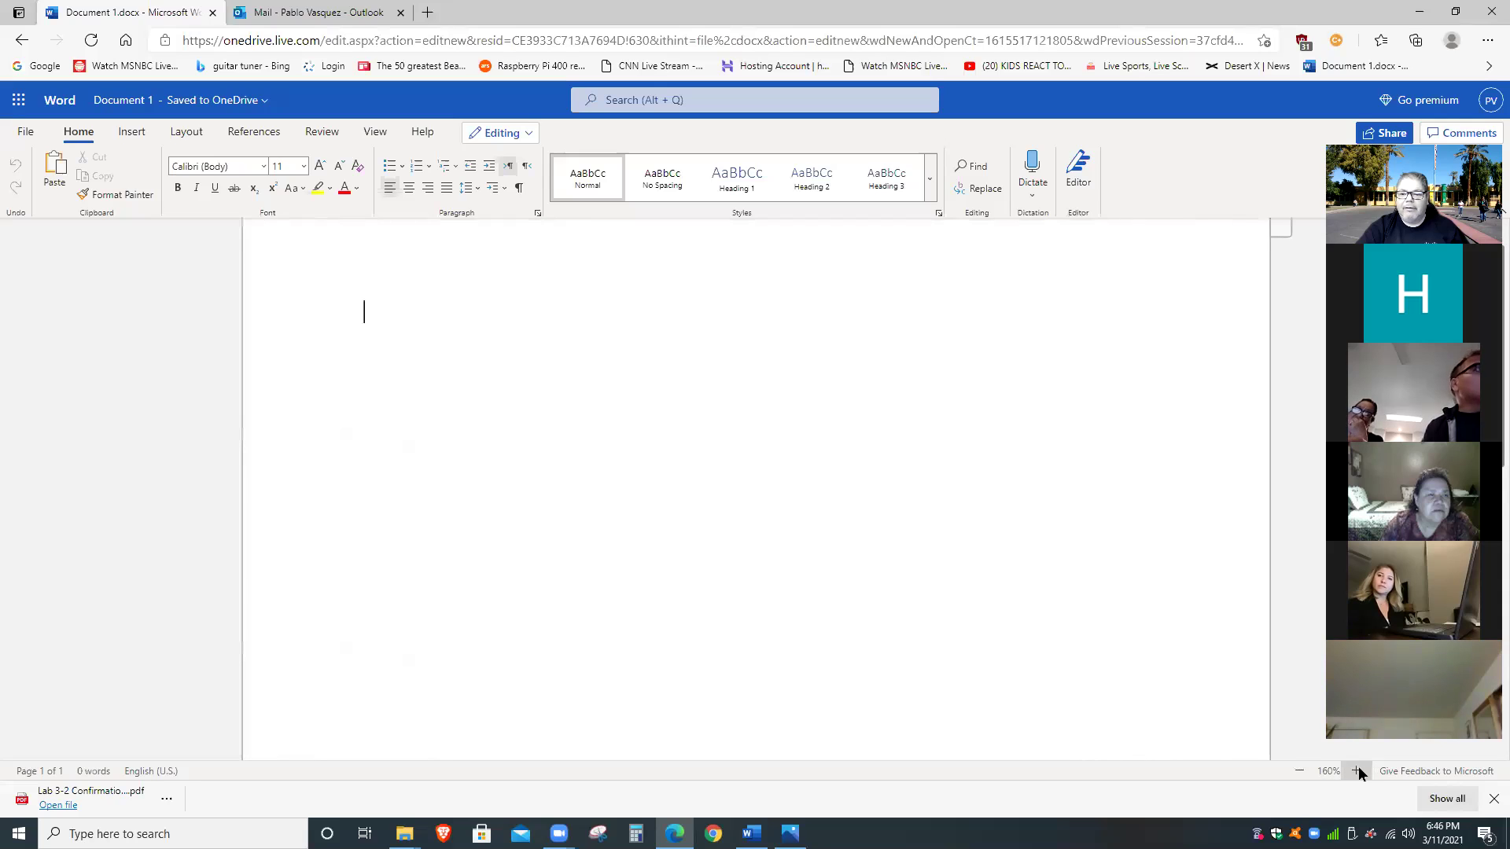
click(1357, 769)
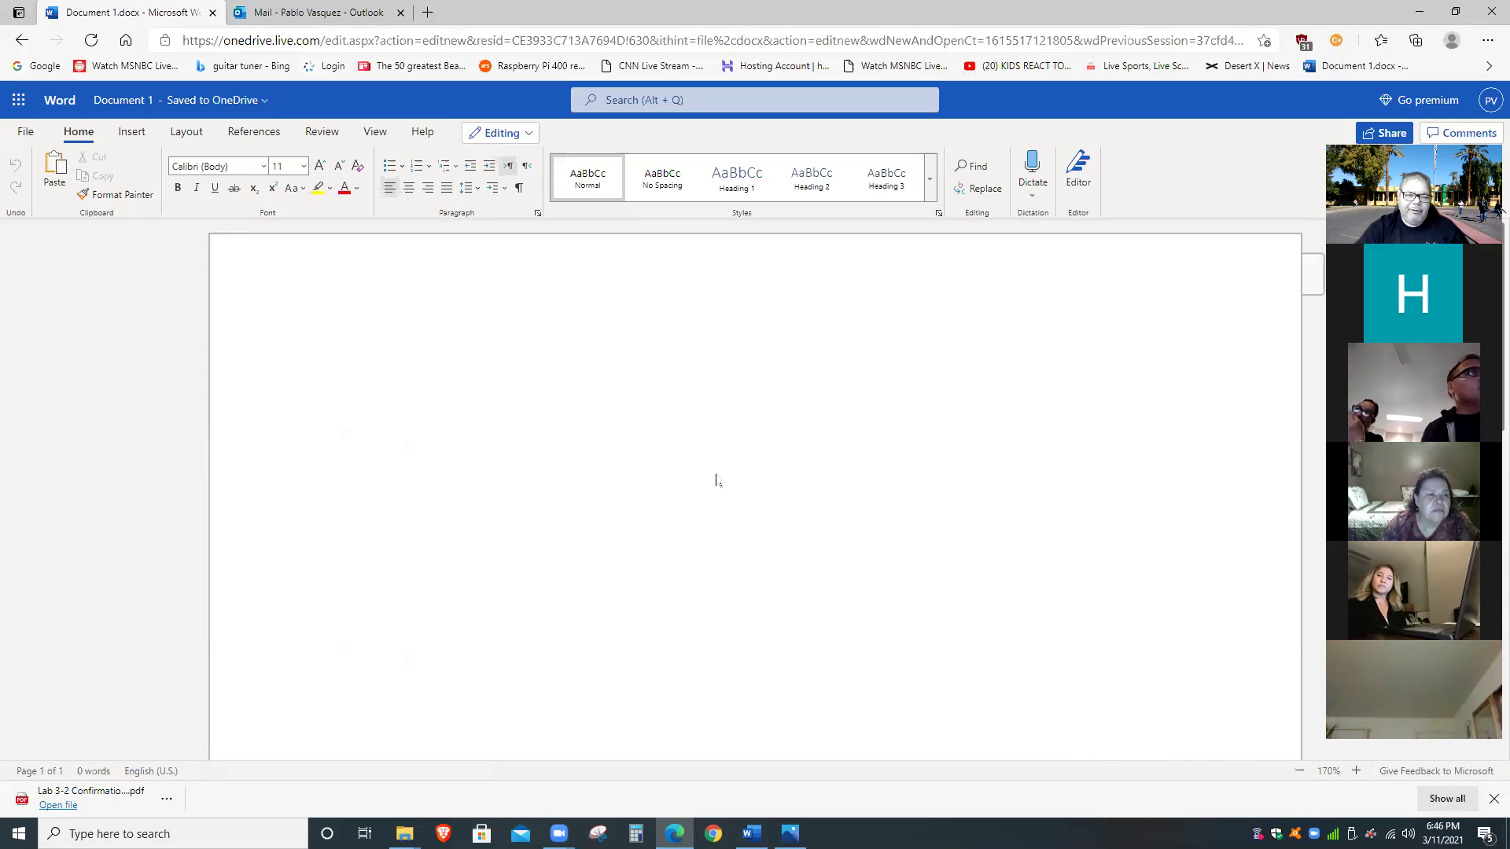
Check the Outlook draft's body menu and Attach options, then return to the blank document.
click(318, 12)
right_click(571, 323)
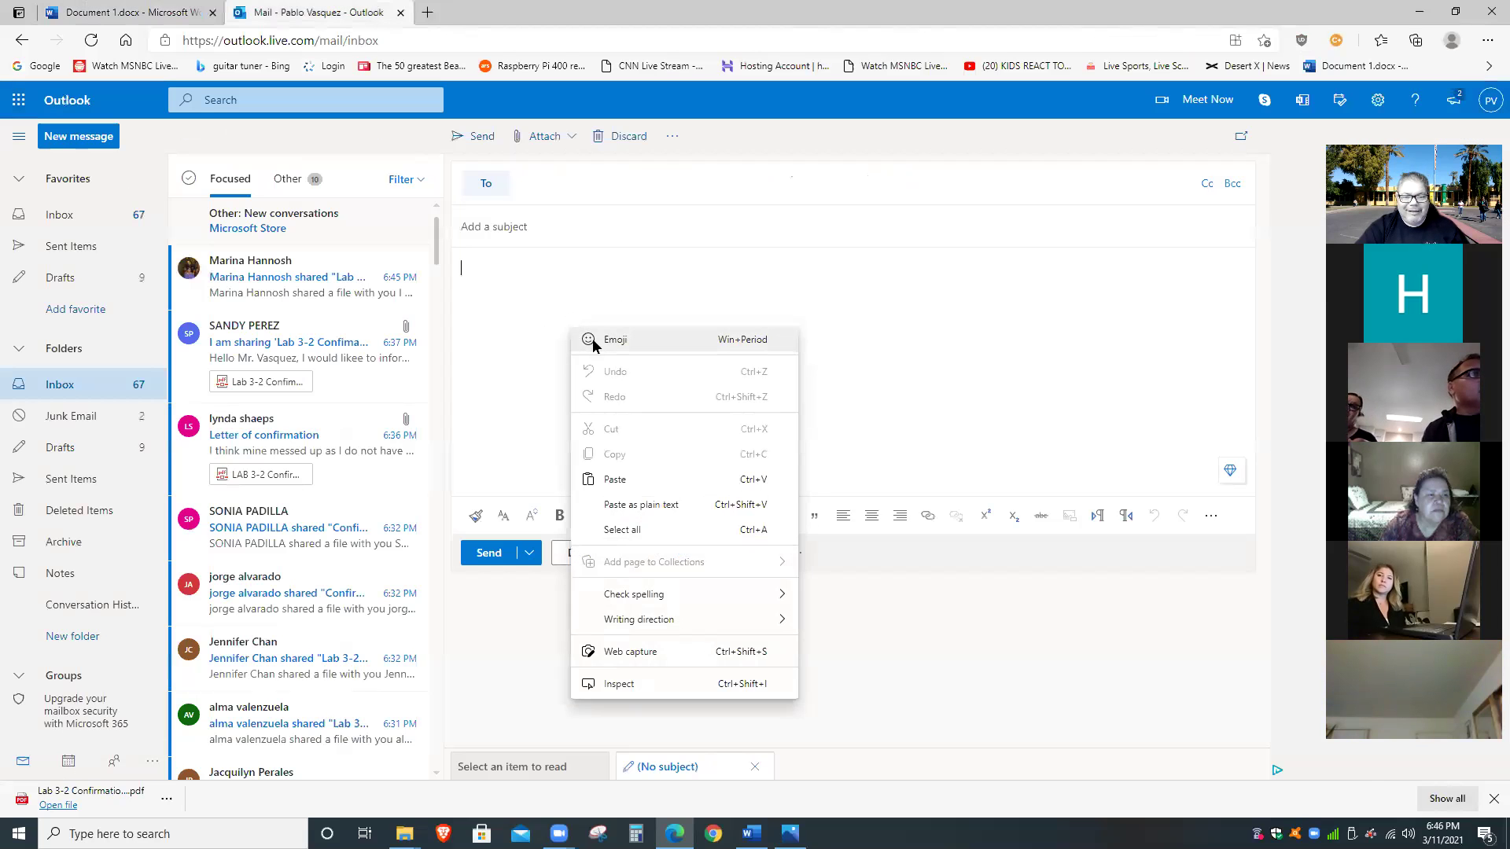
click(598, 265)
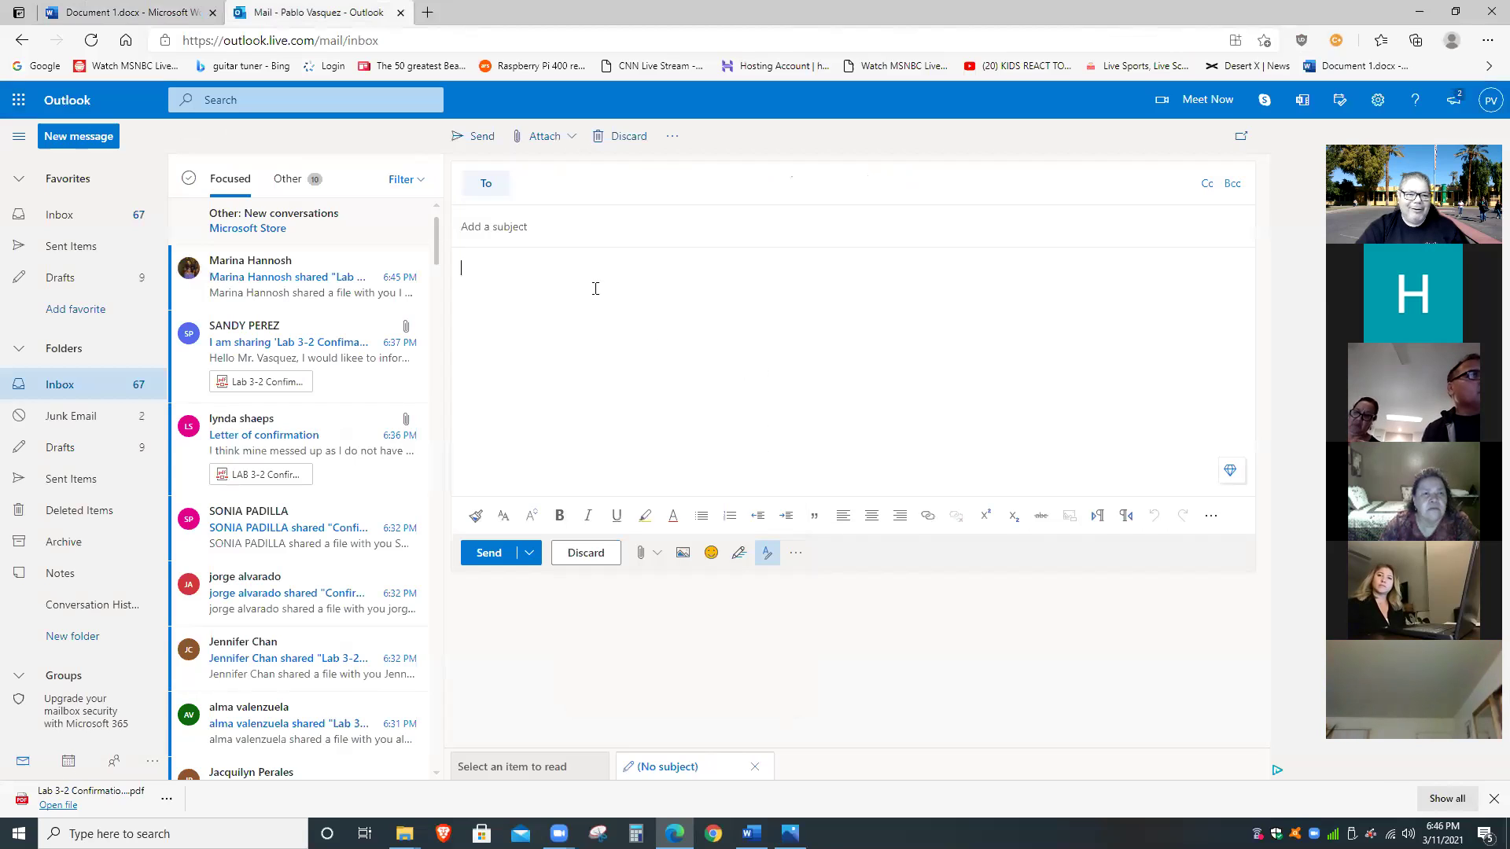
click(132, 9)
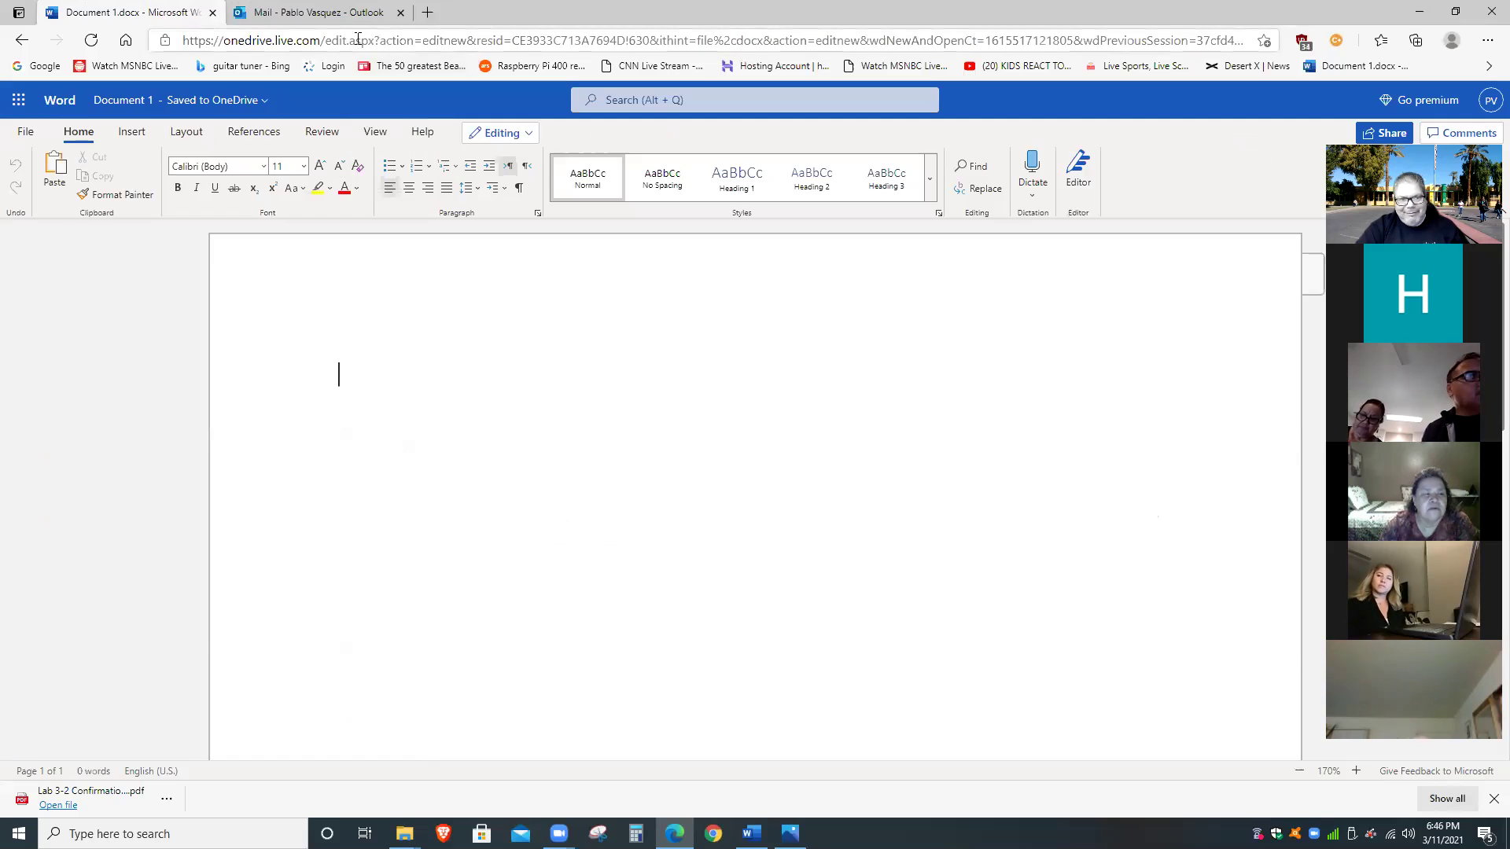
click(315, 12)
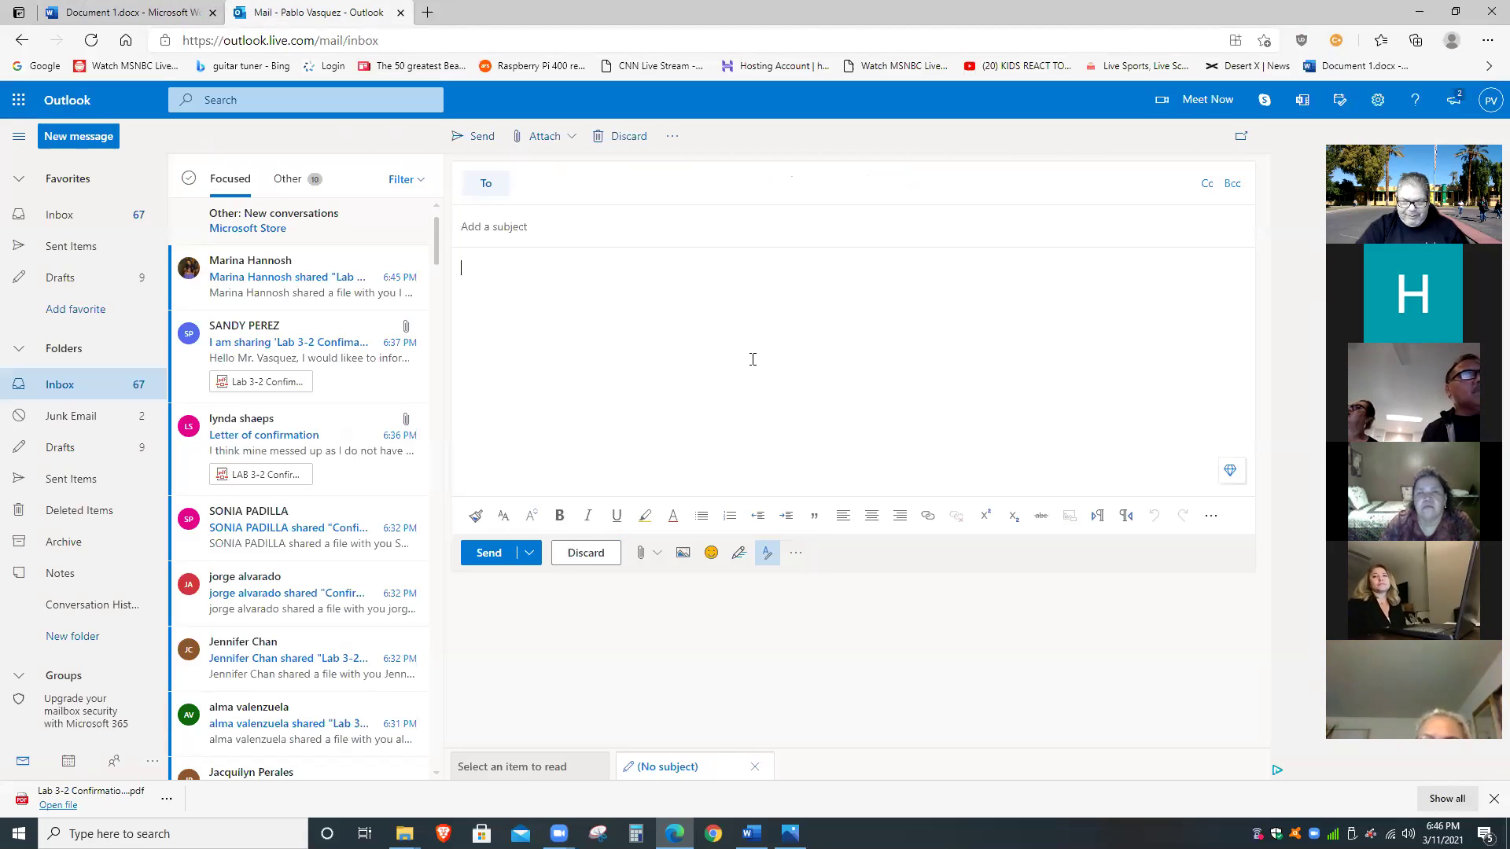
click(572, 139)
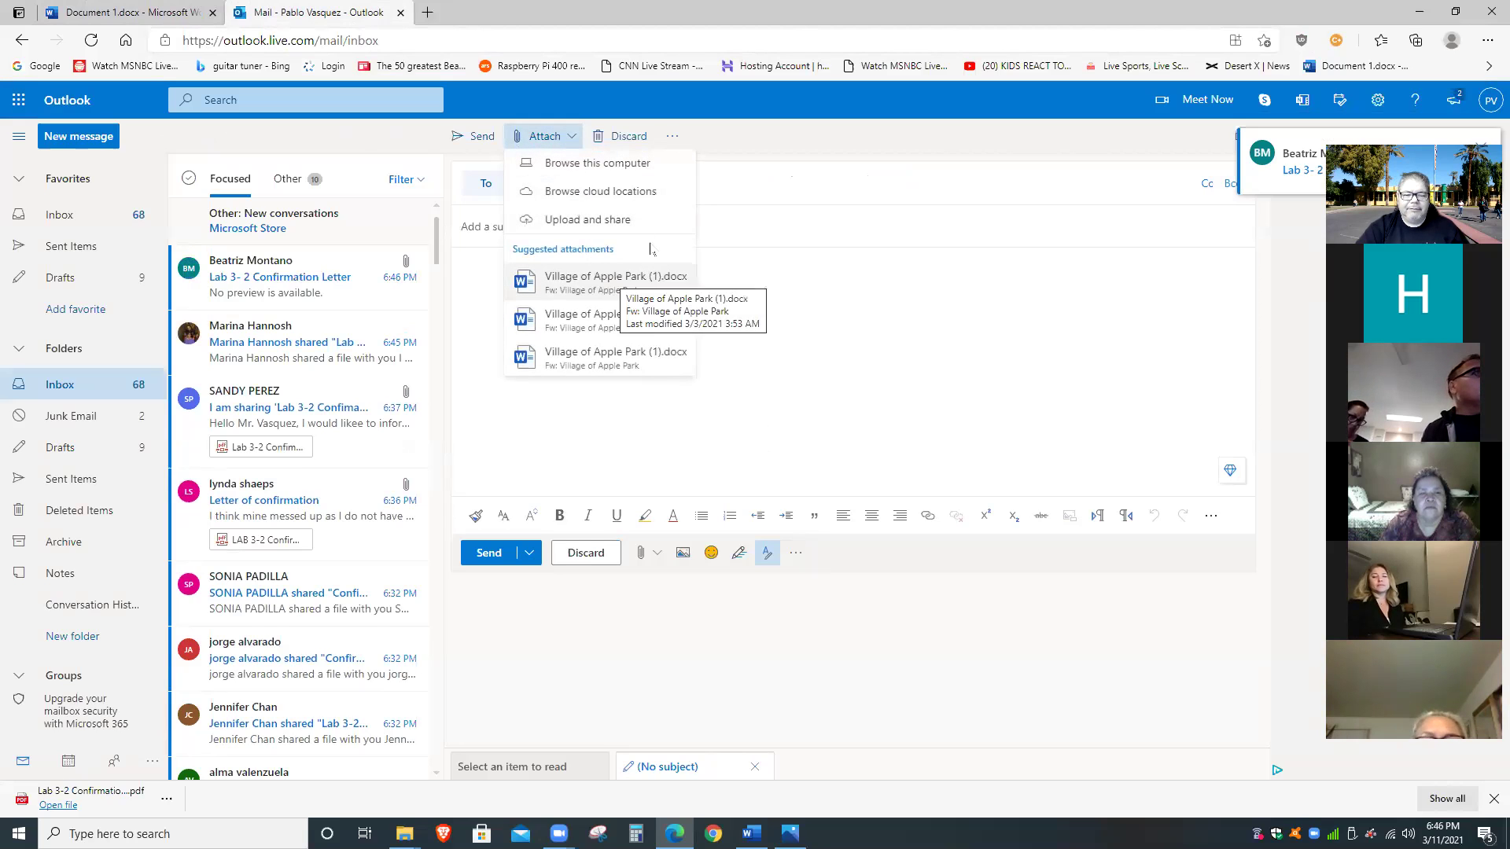
click(826, 346)
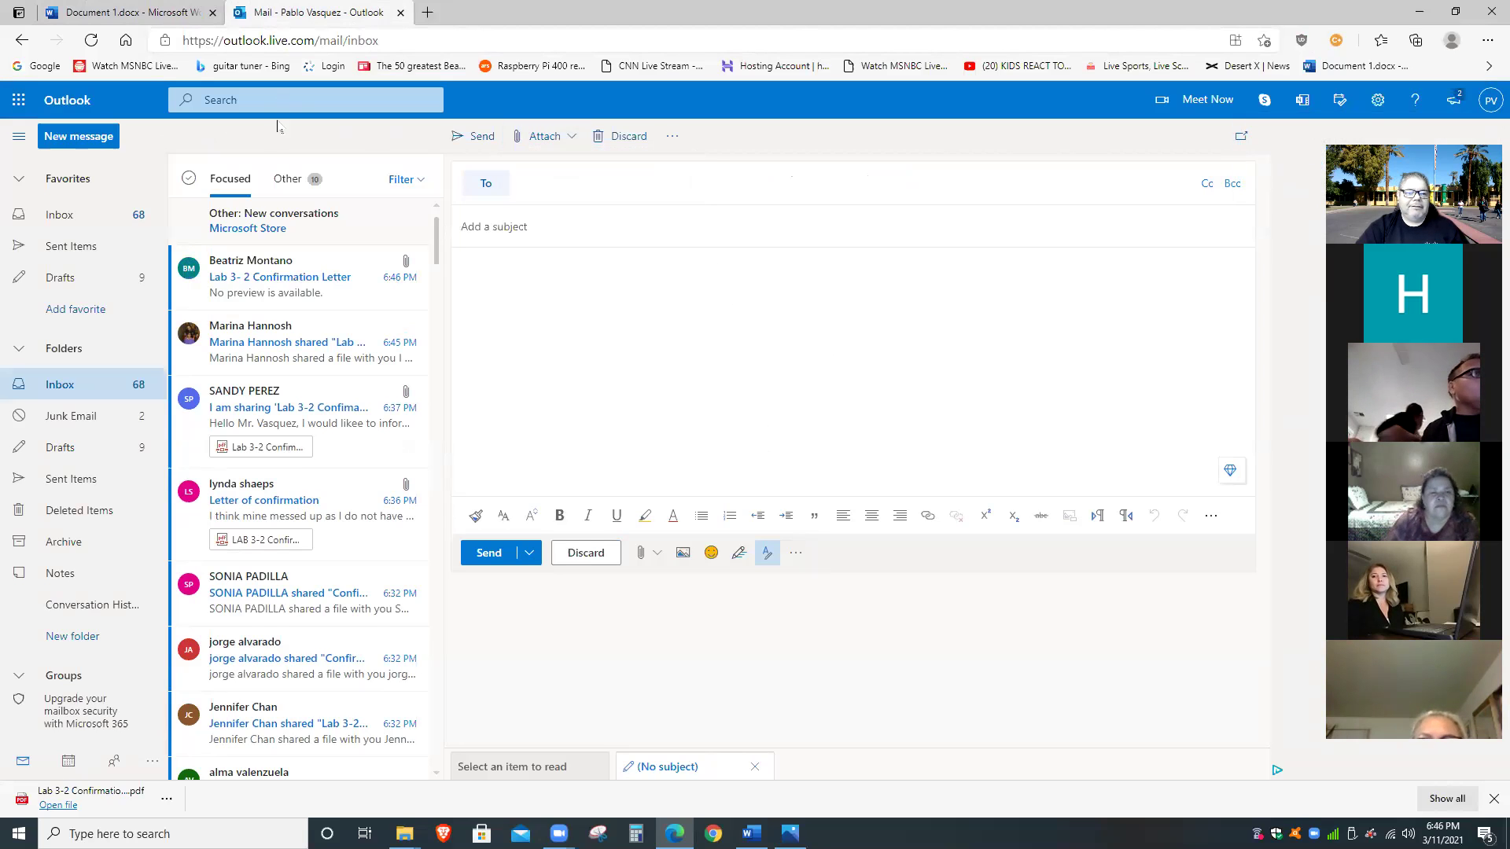
click(122, 13)
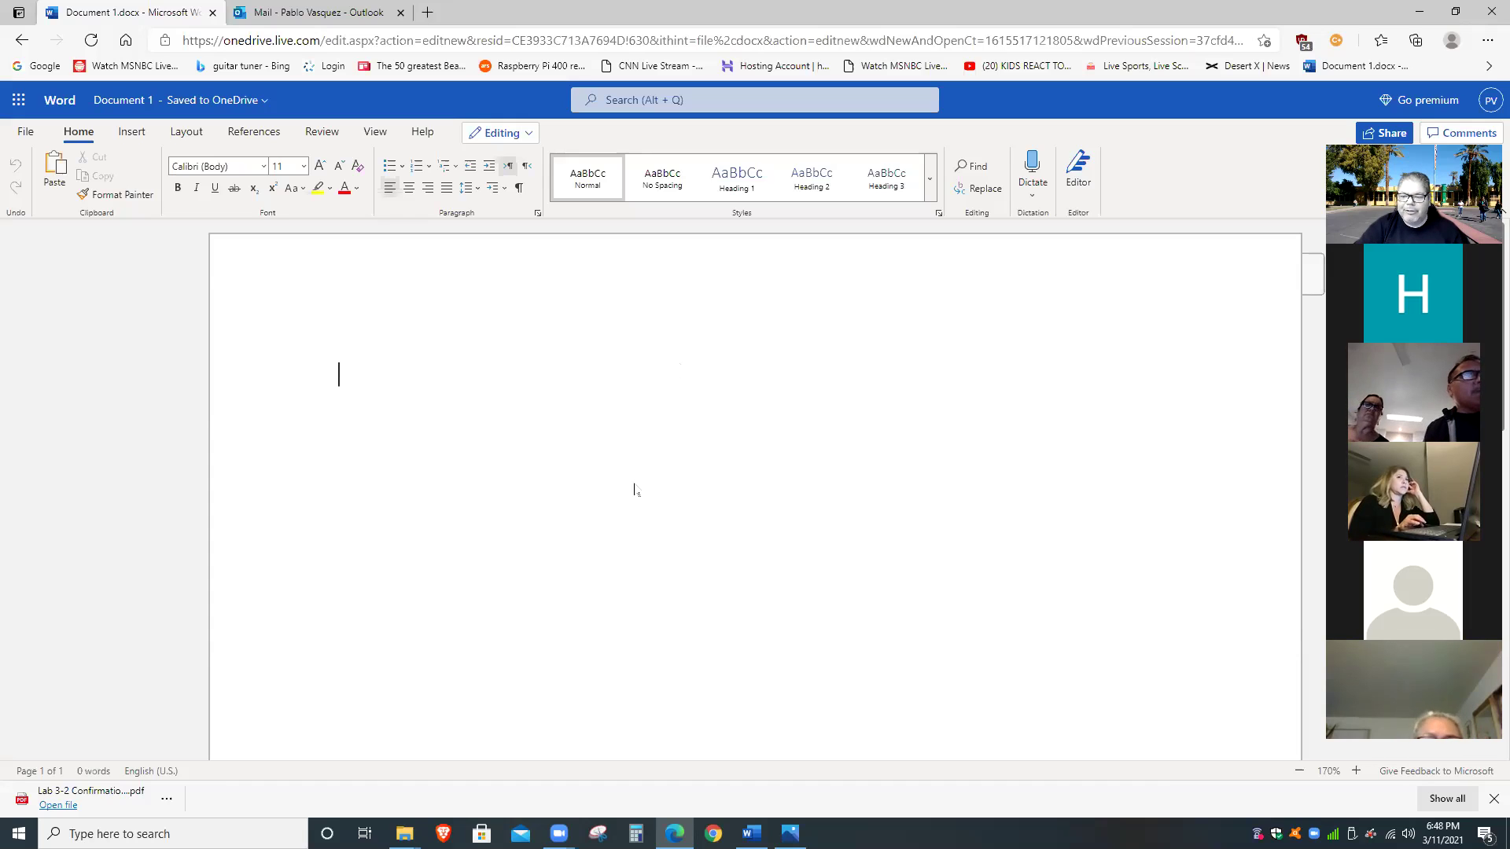
Close Edge's download notice below Document 1.
click(1491, 798)
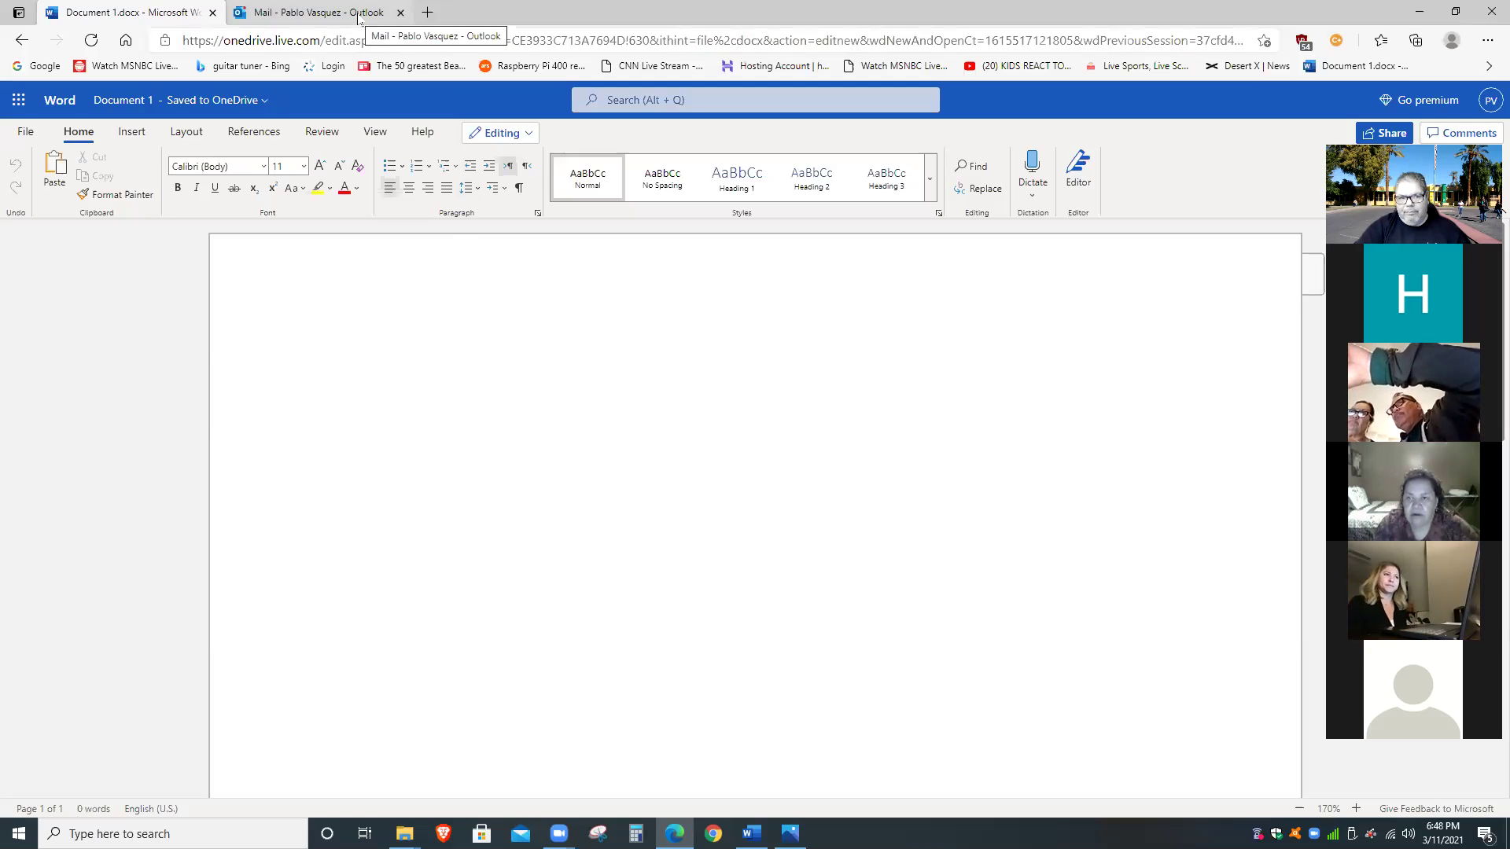
Glance at the Outlook mail tab, then come back to the blank Word document.
click(359, 17)
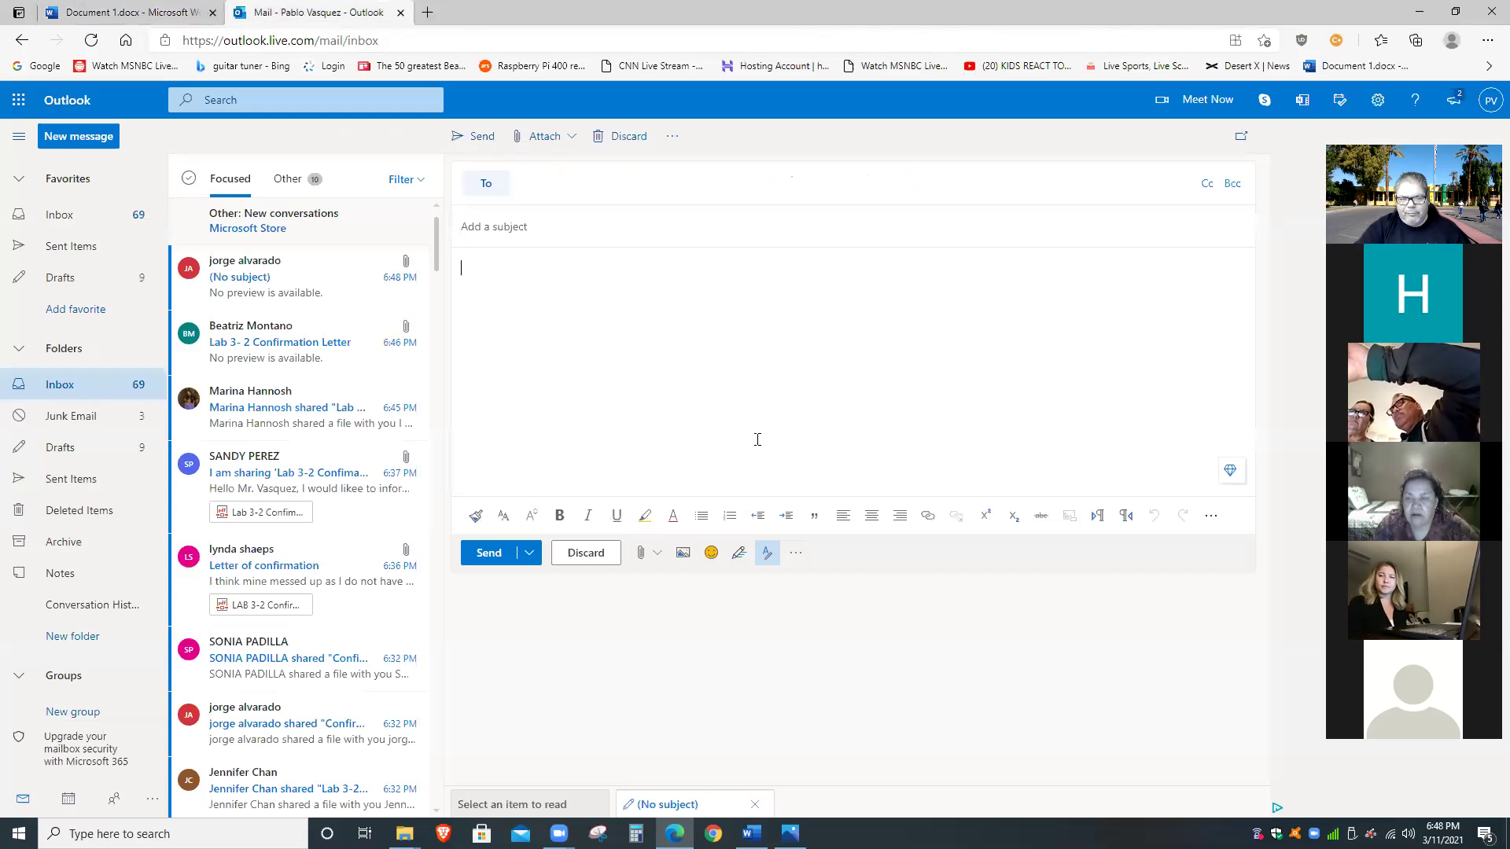
click(156, 14)
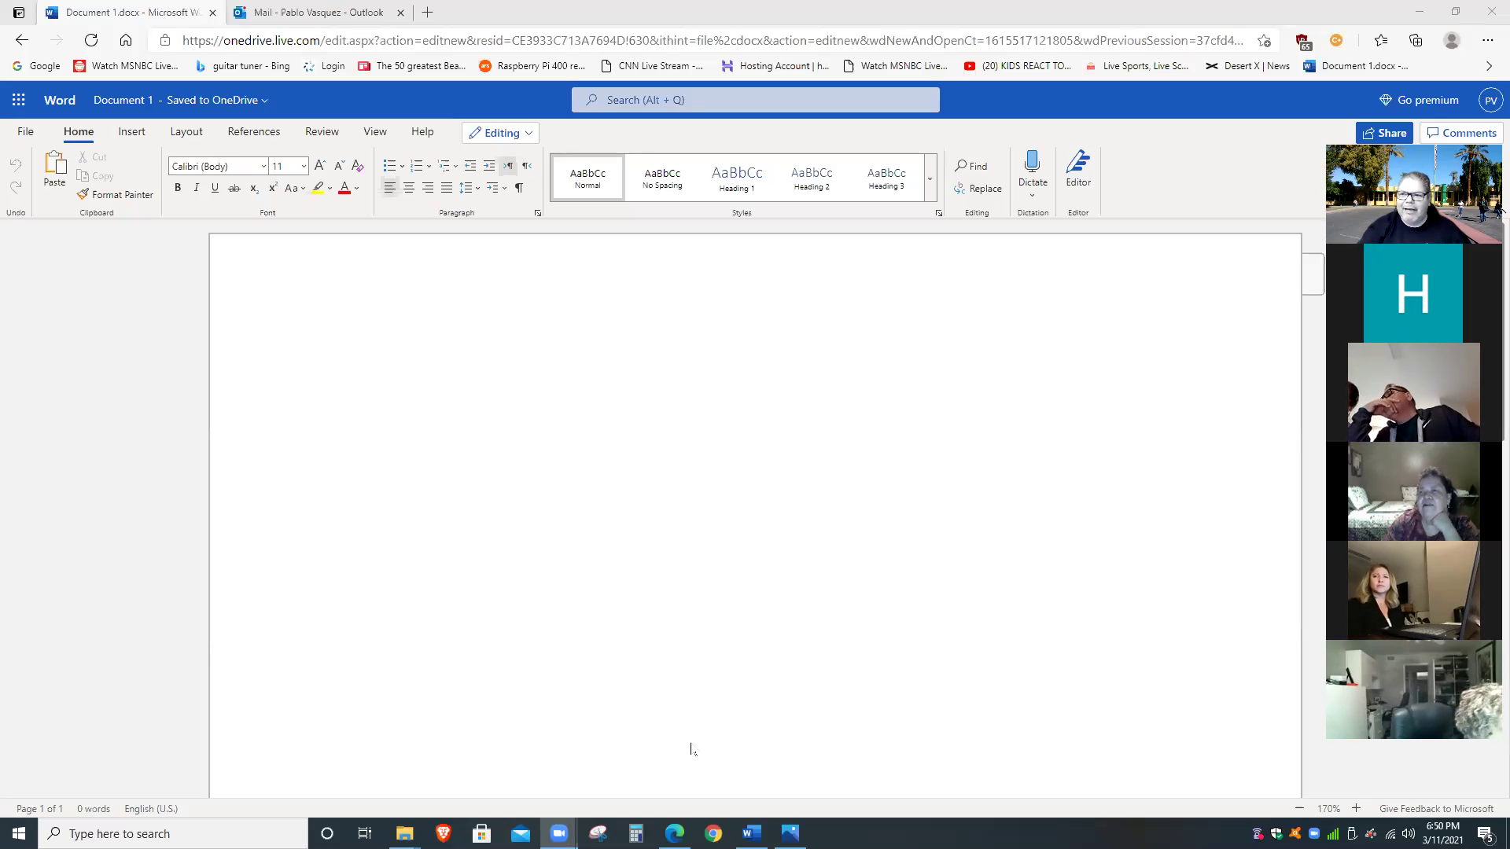
Minimise the browser, then shift the Downloads window left and minimise it.
click(1419, 12)
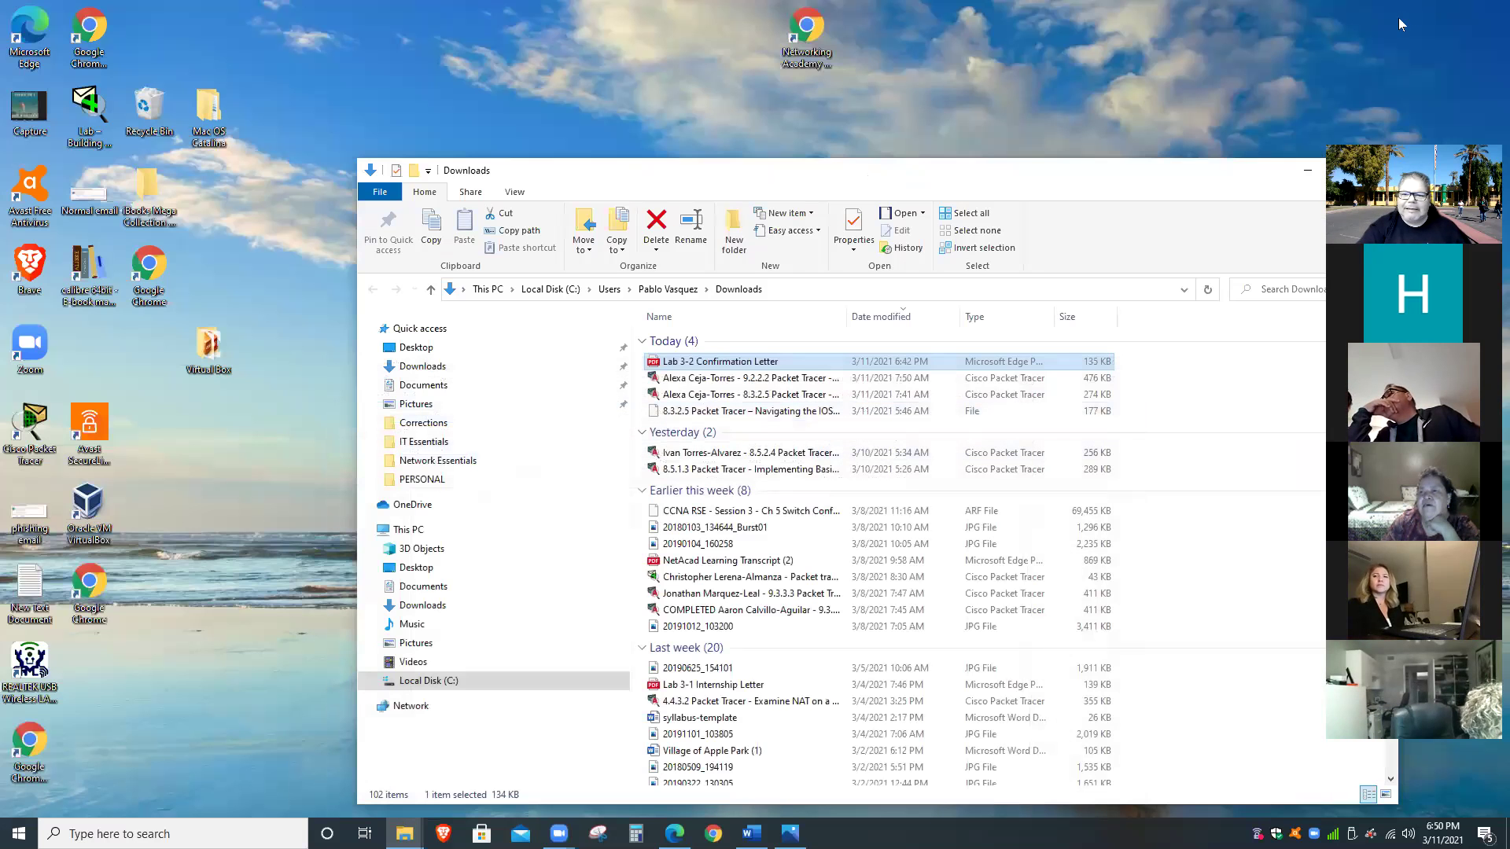
drag(1127, 173, 980, 168)
click(1155, 167)
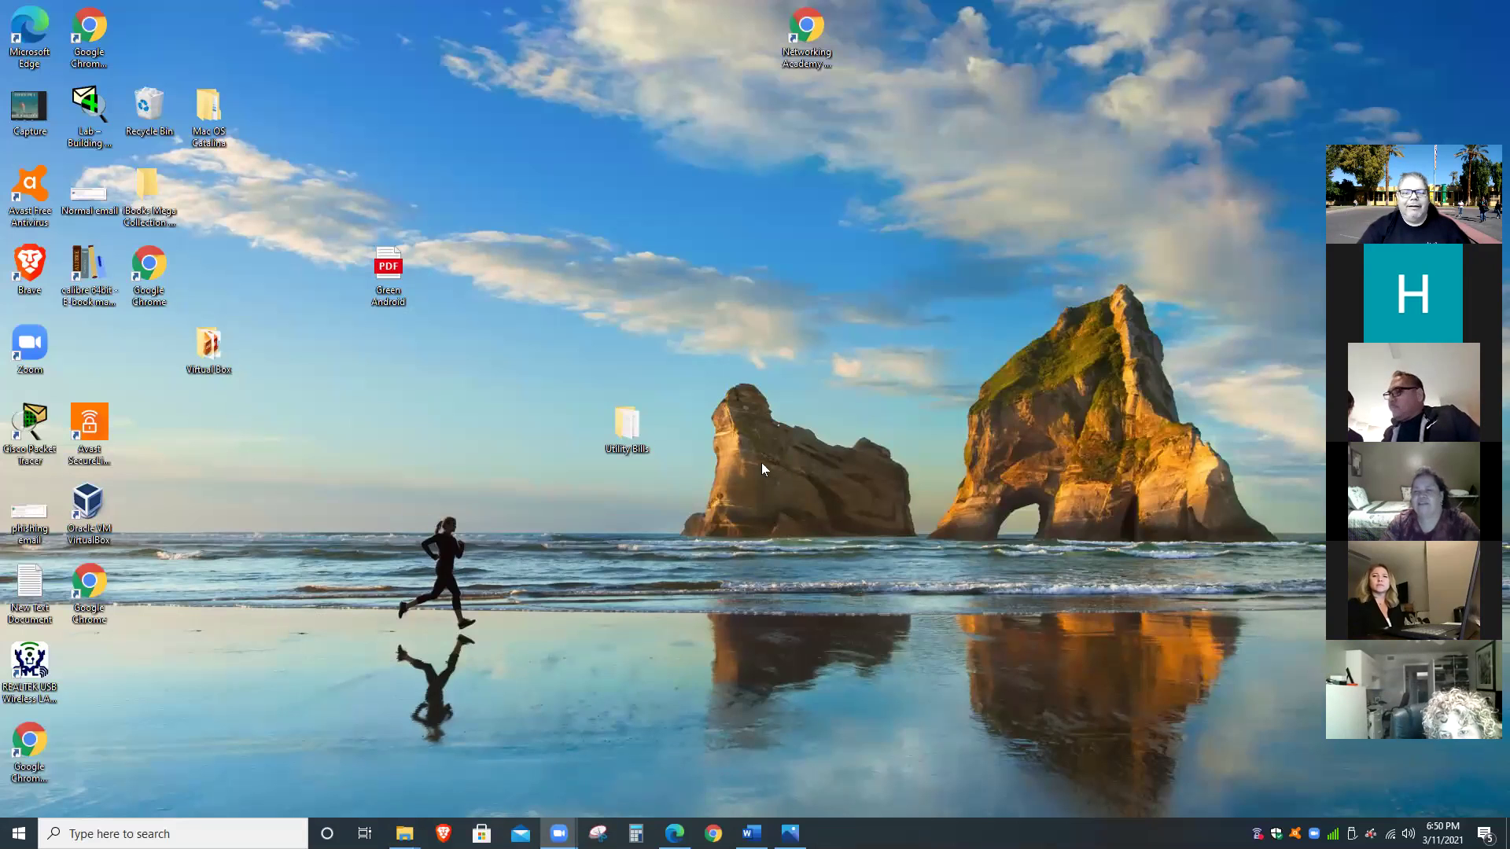
Move the Utility Bills and Virtual Box folders up the desktop, then preview the Explorer windows.
drag(646, 404, 753, 266)
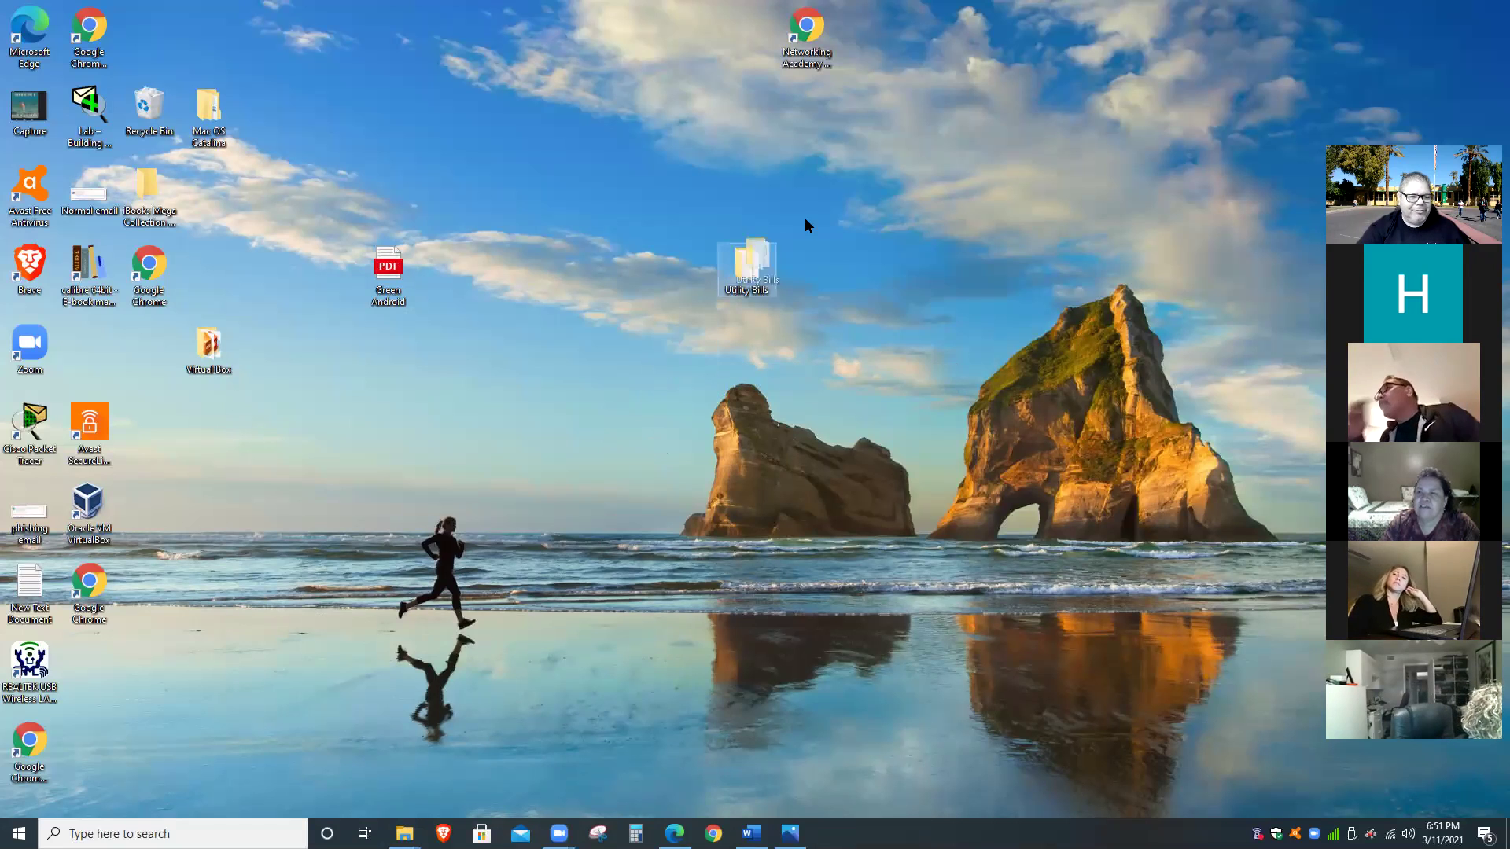
drag(804, 223, 880, 165)
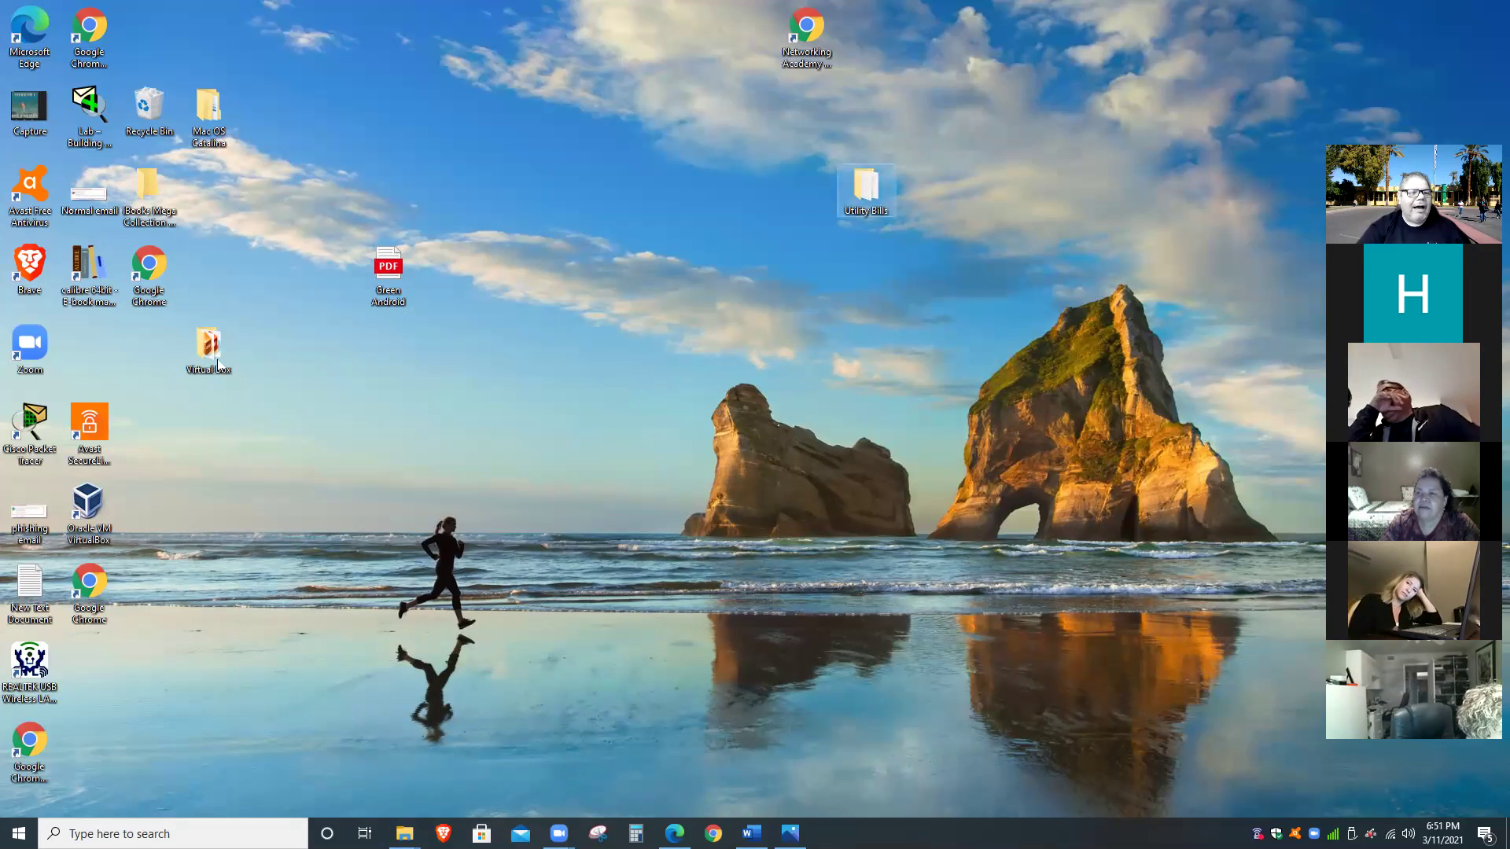
drag(206, 352, 397, 126)
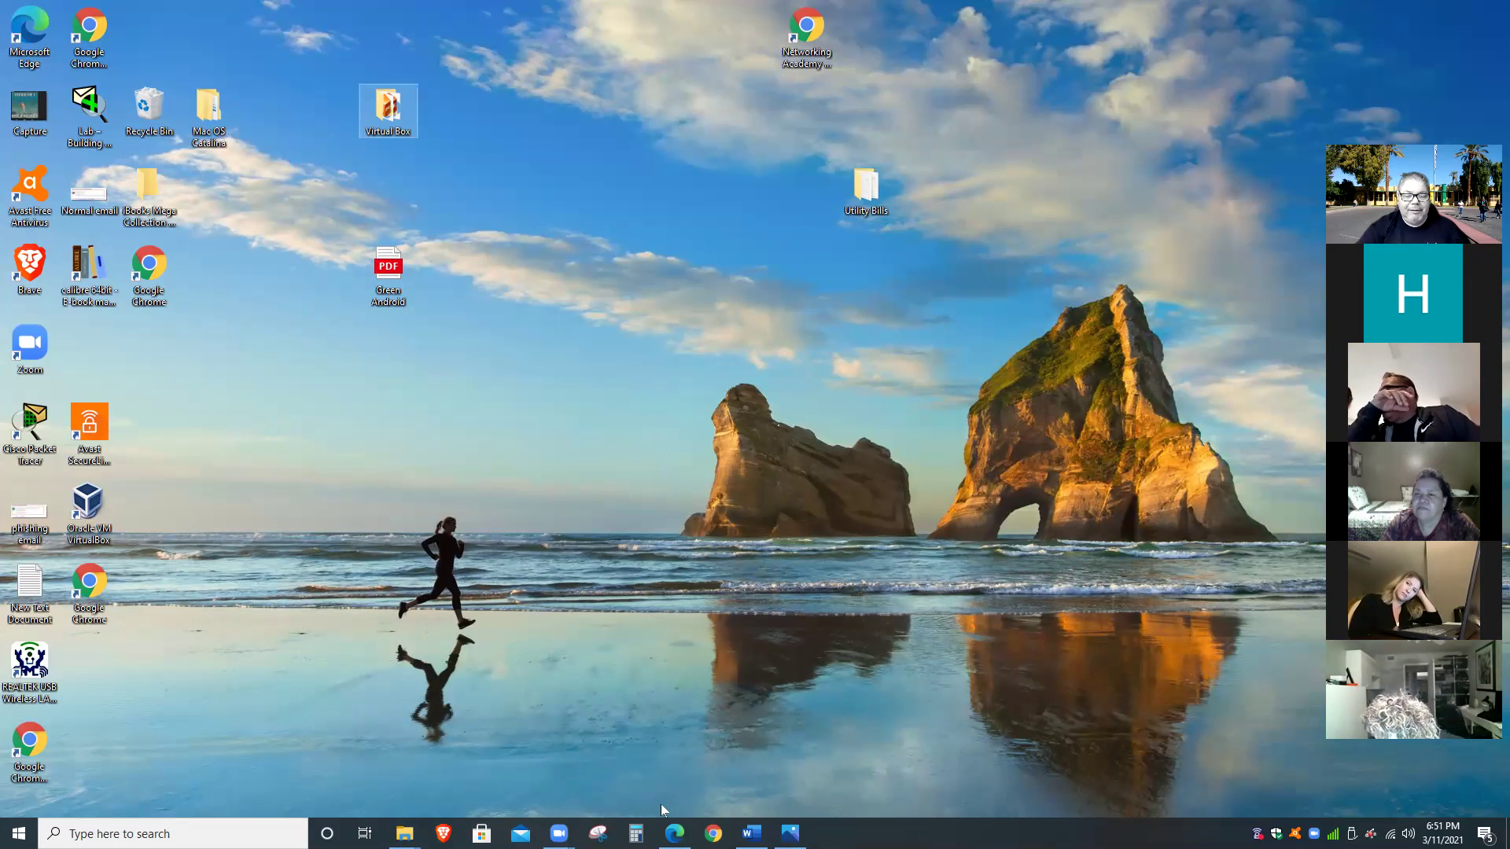
click(404, 833)
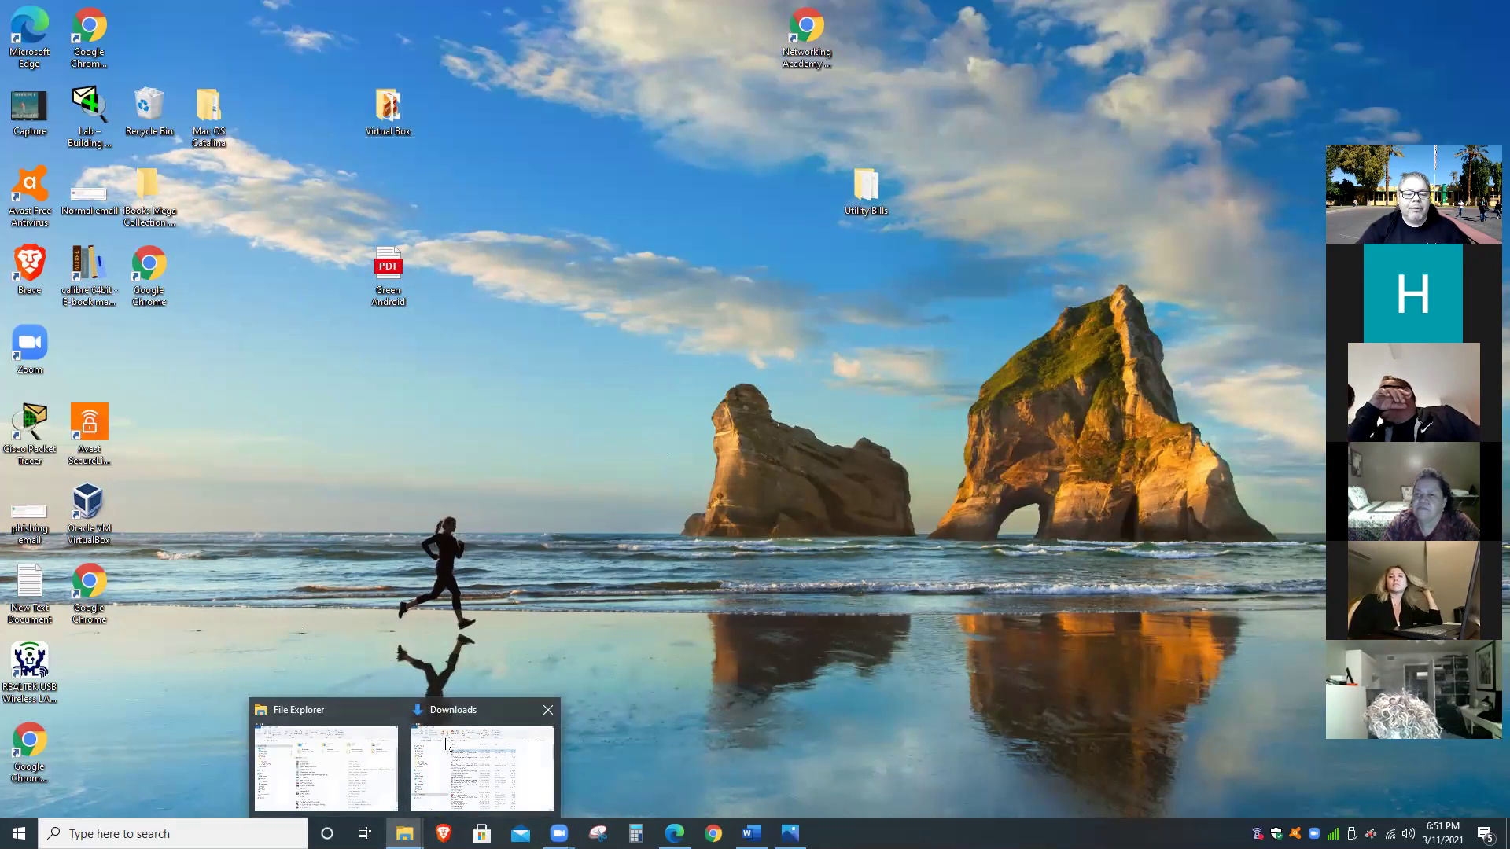
View the Documents folder as large icons, then minimise its window.
click(448, 745)
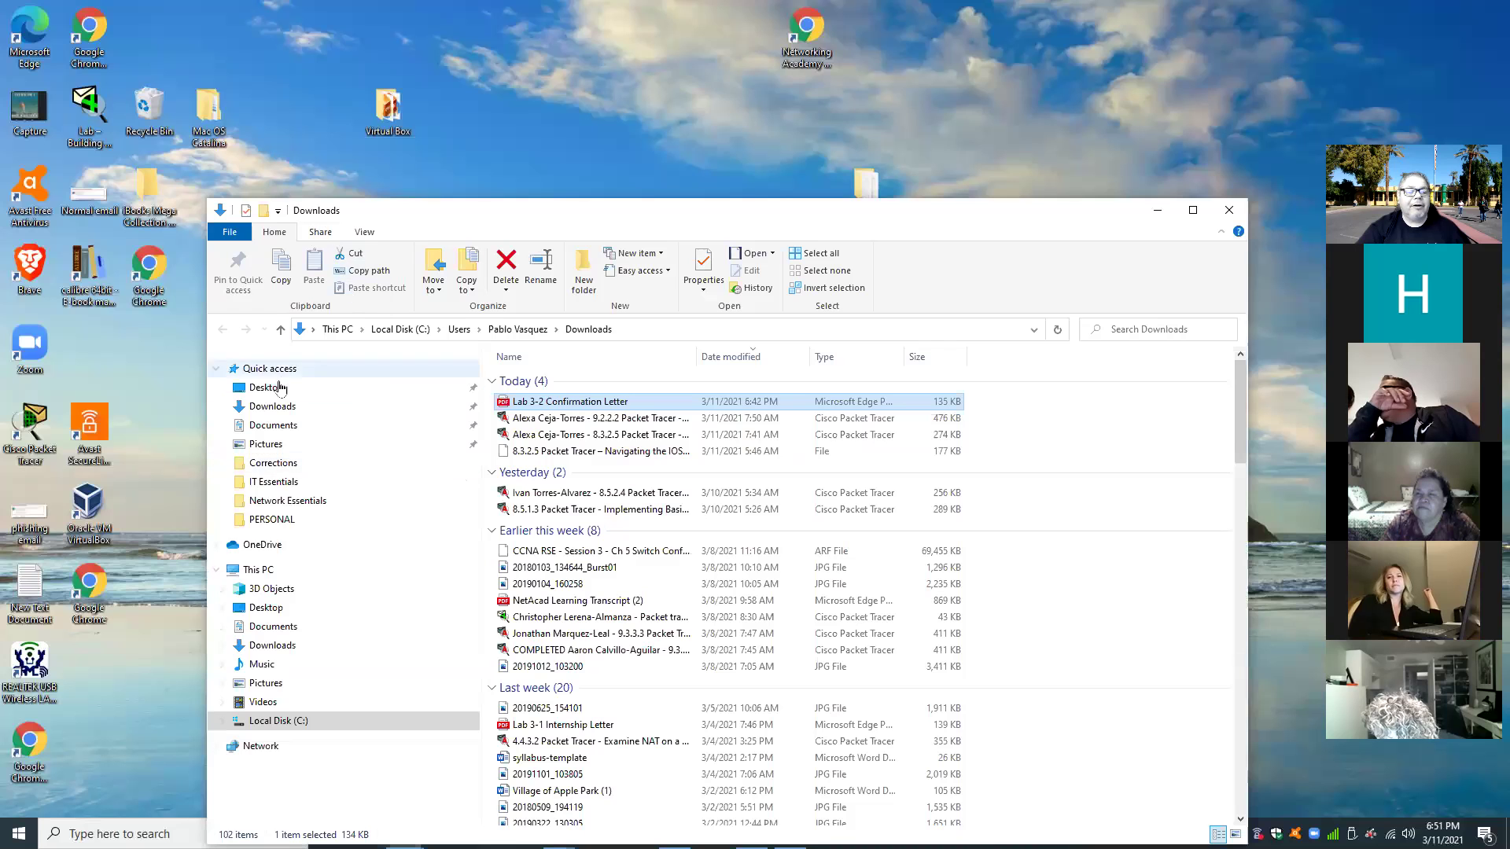
click(271, 425)
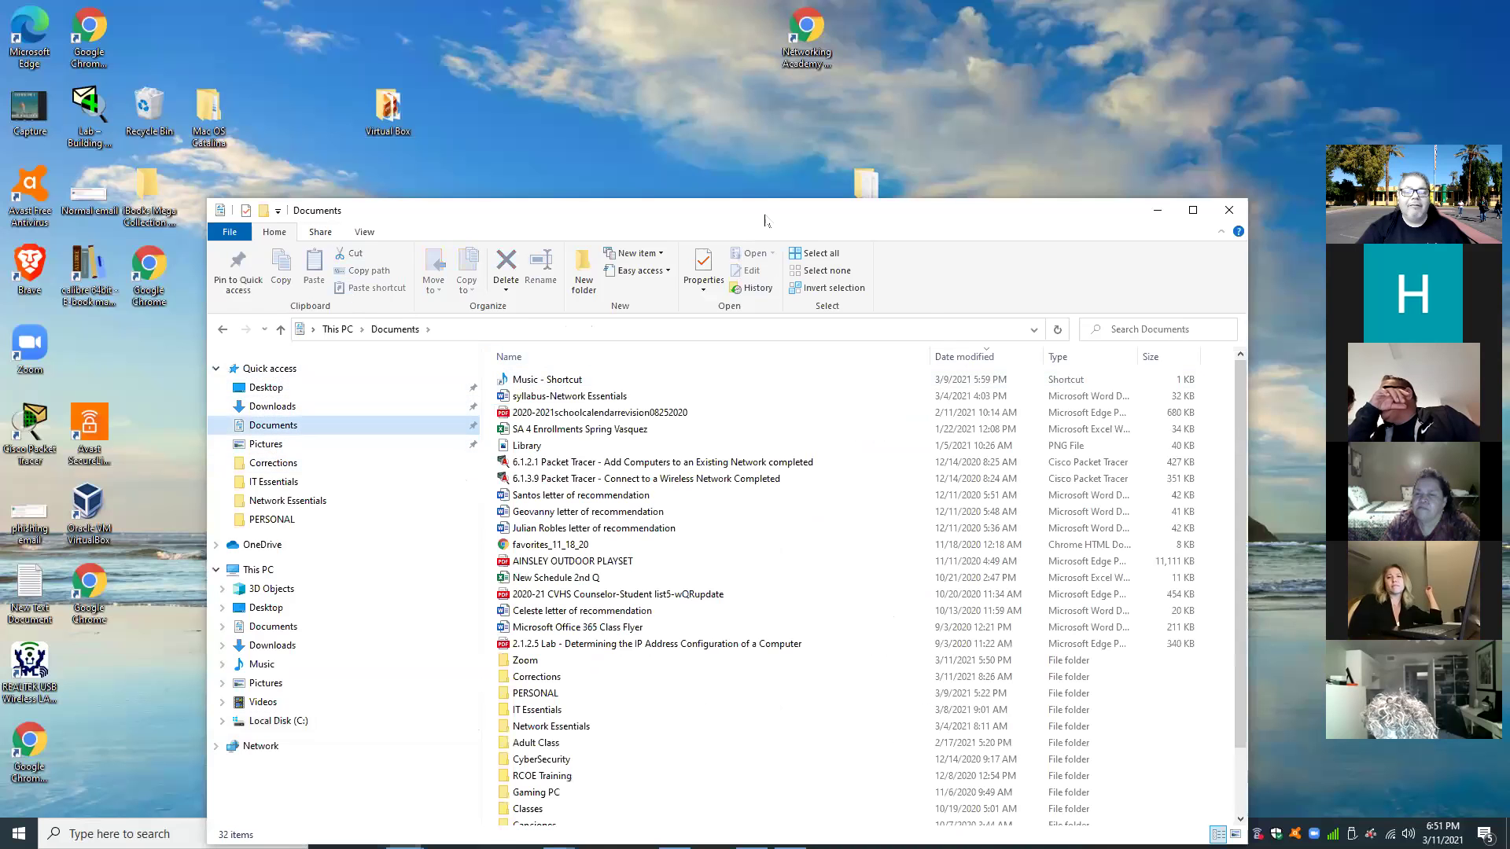
drag(768, 214, 793, 114)
scroll(770, 425, down, 2)
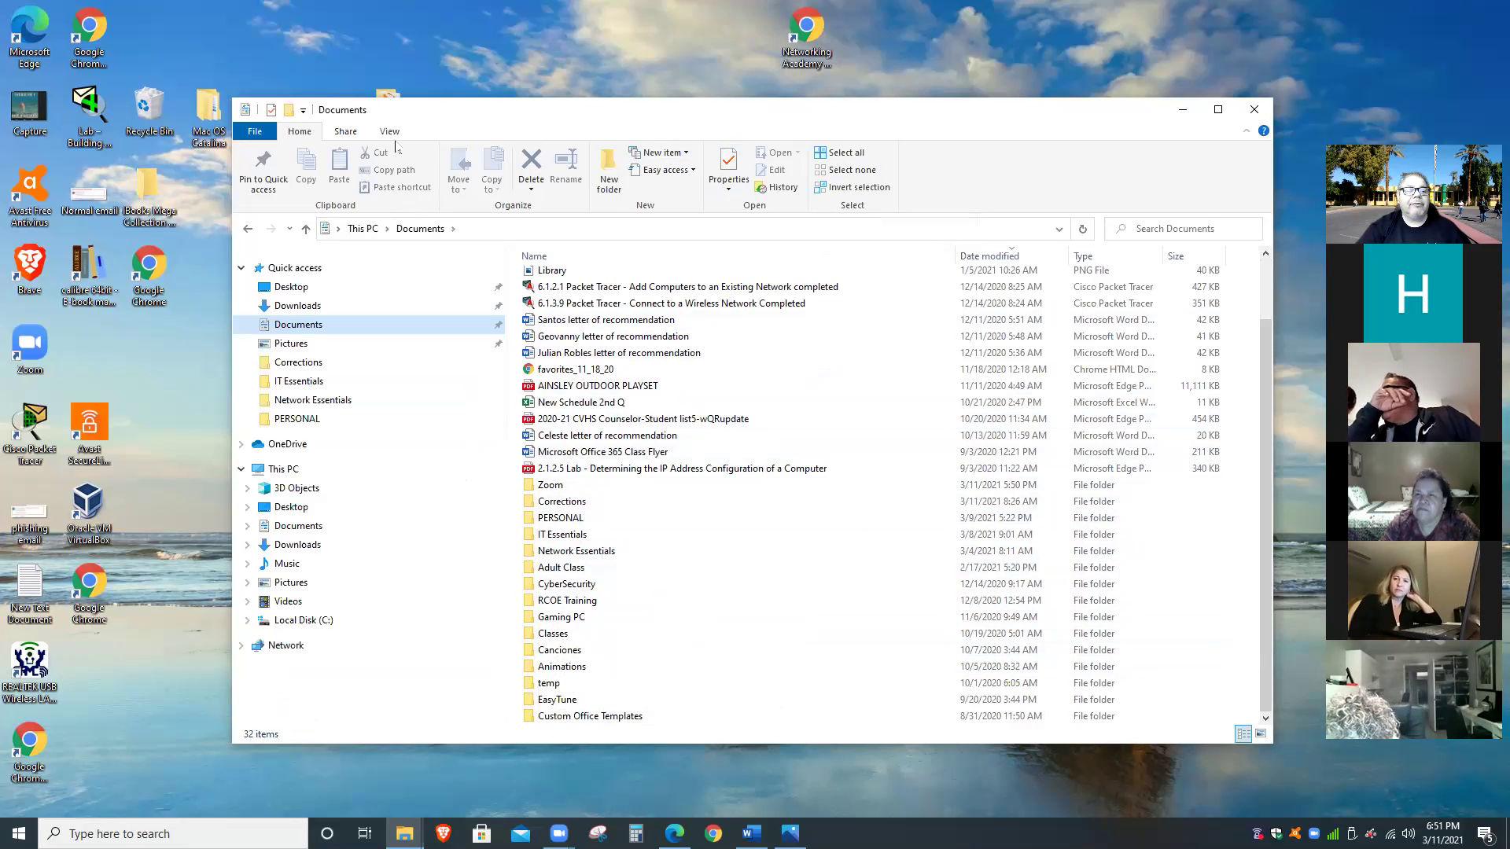
click(390, 132)
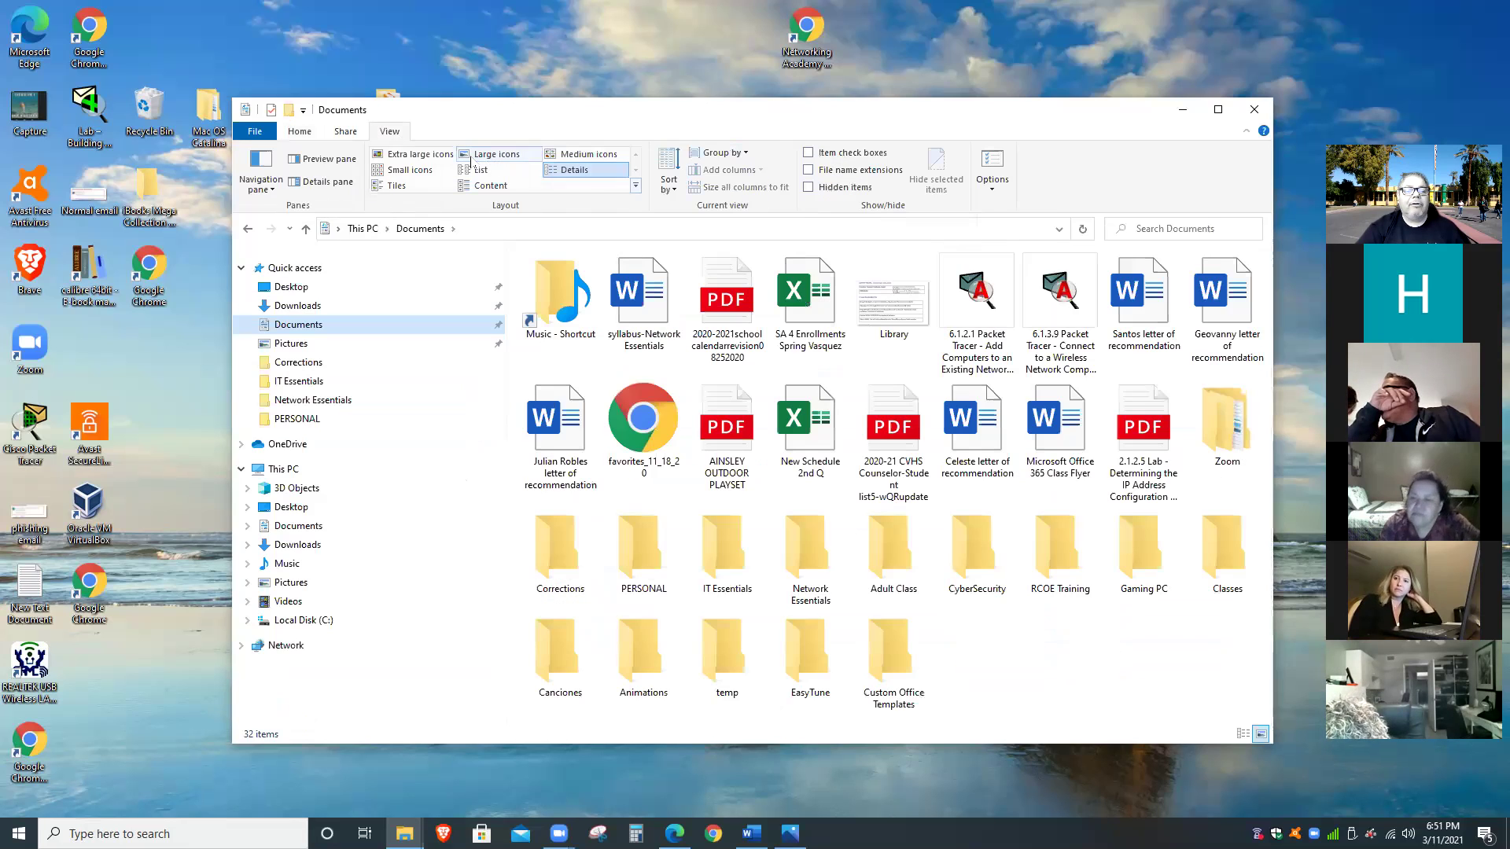
click(473, 159)
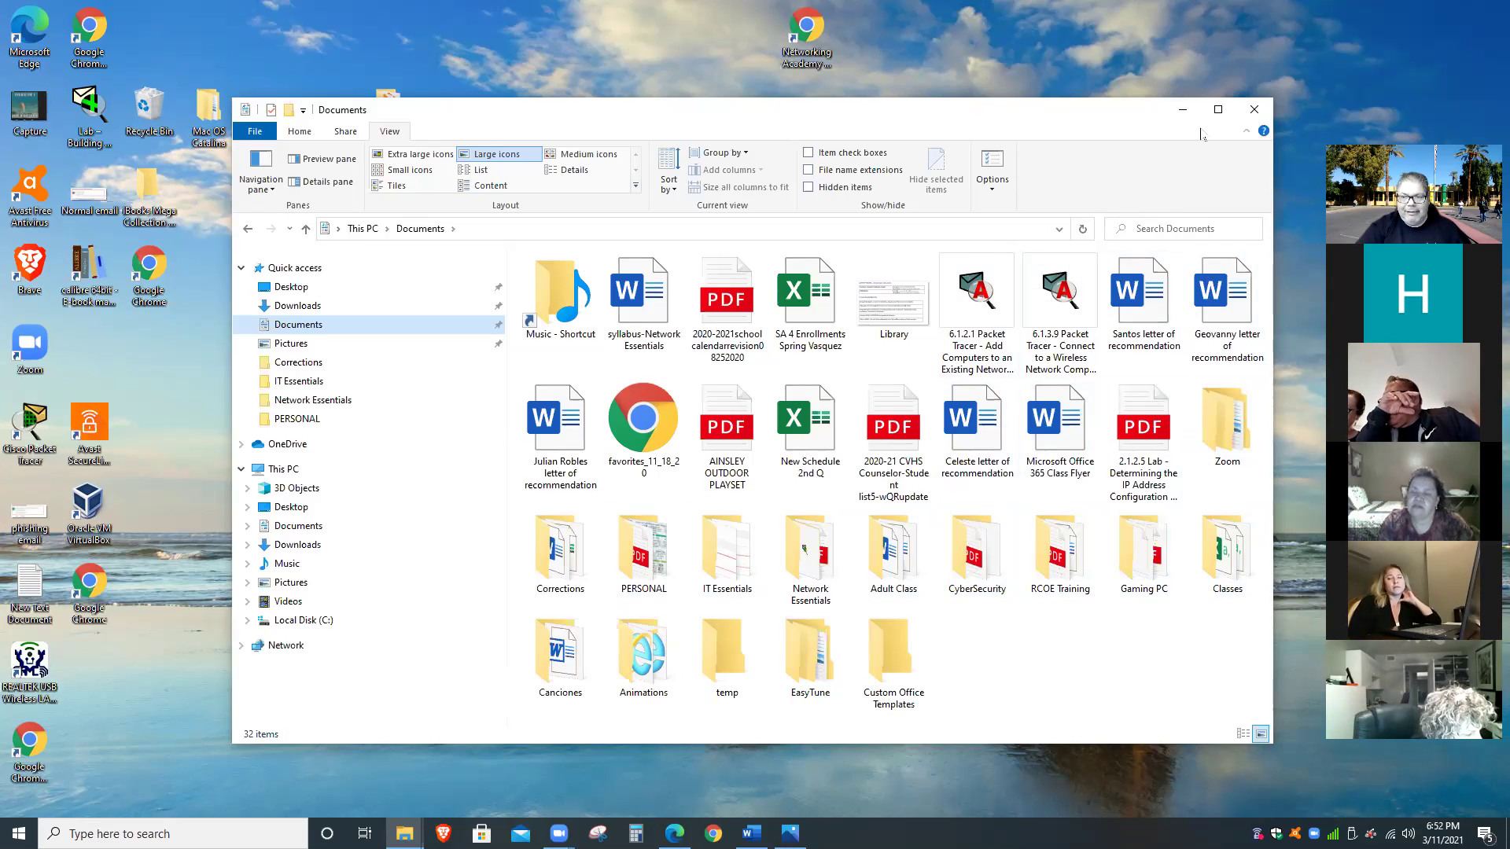
click(1182, 109)
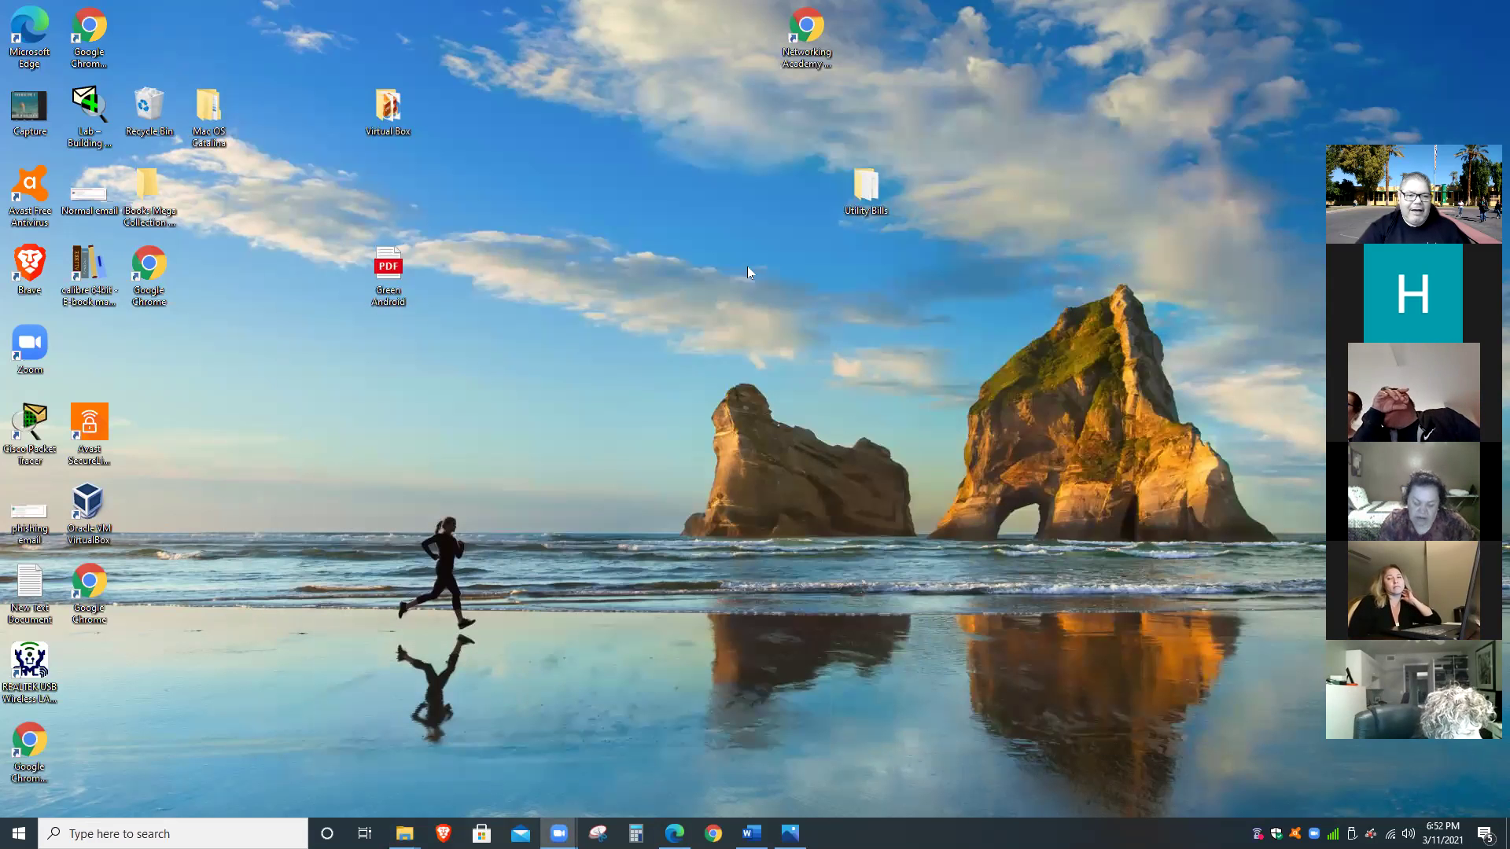
Drag the Green Android PDF toward the desktop centre and cut it.
drag(404, 270, 683, 281)
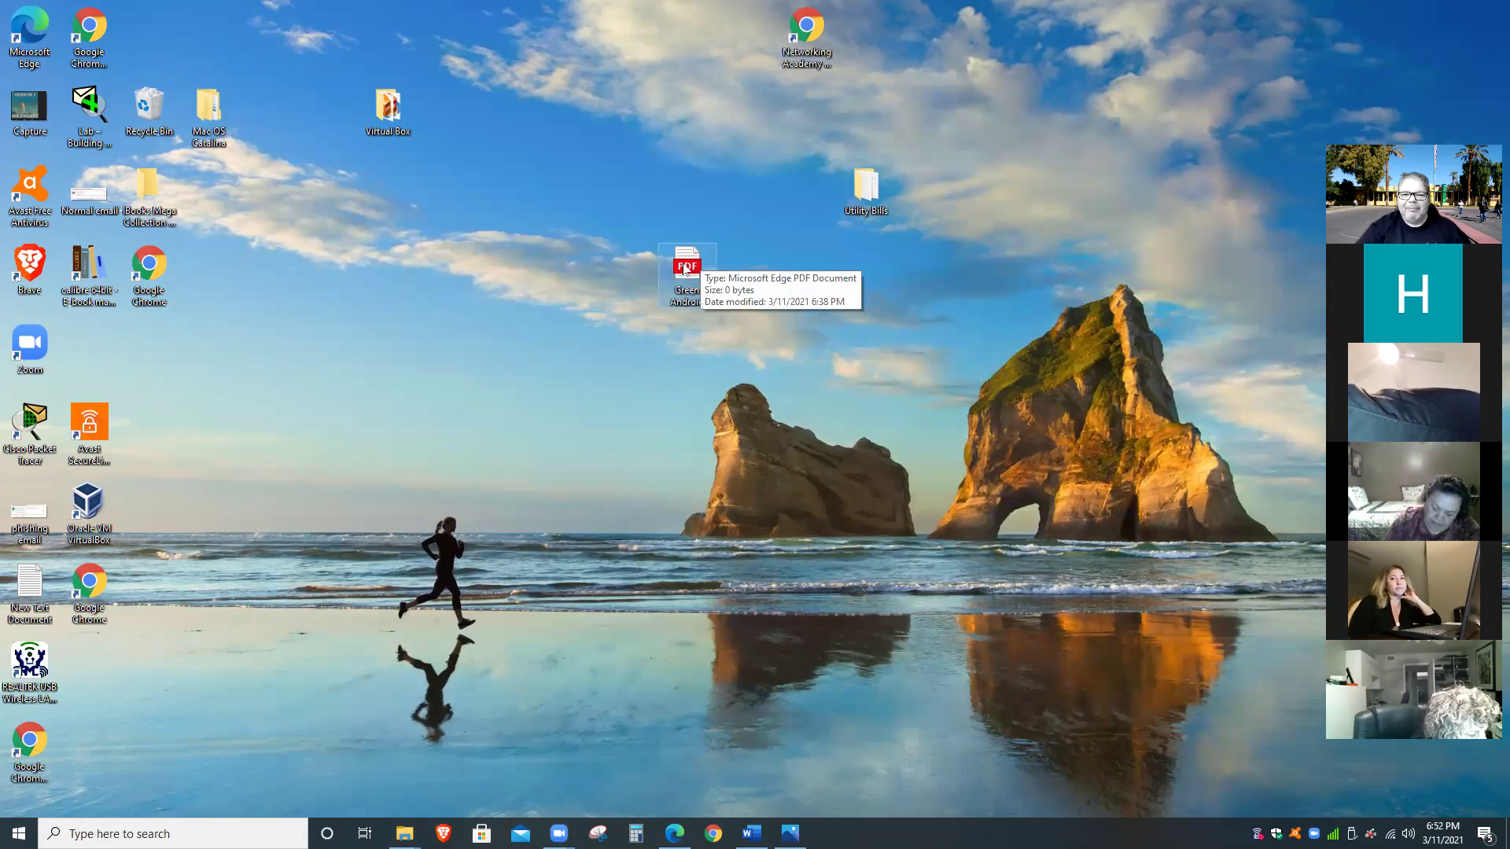
right_click(686, 271)
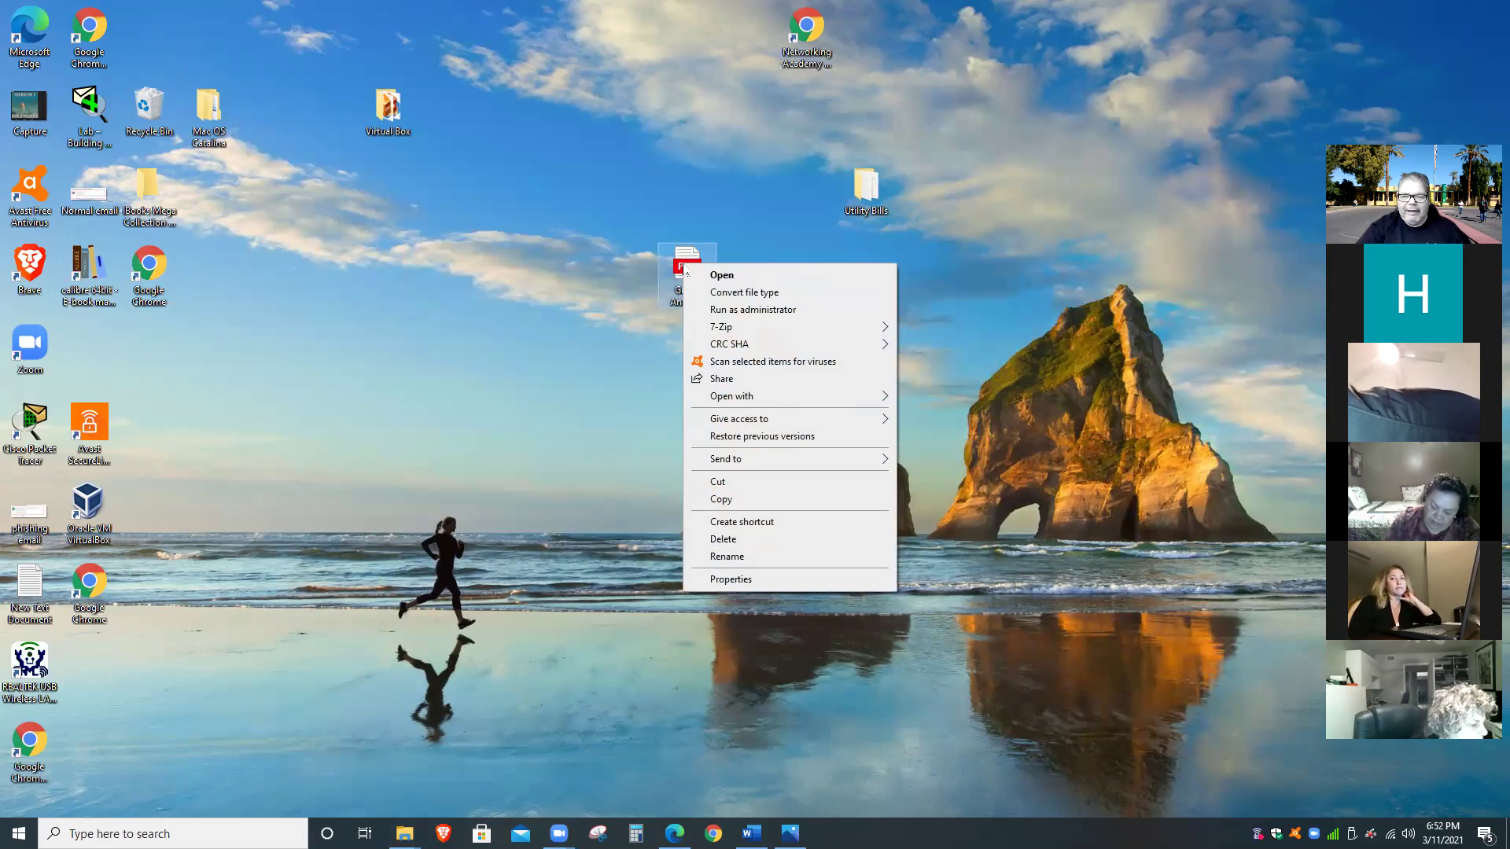
click(737, 479)
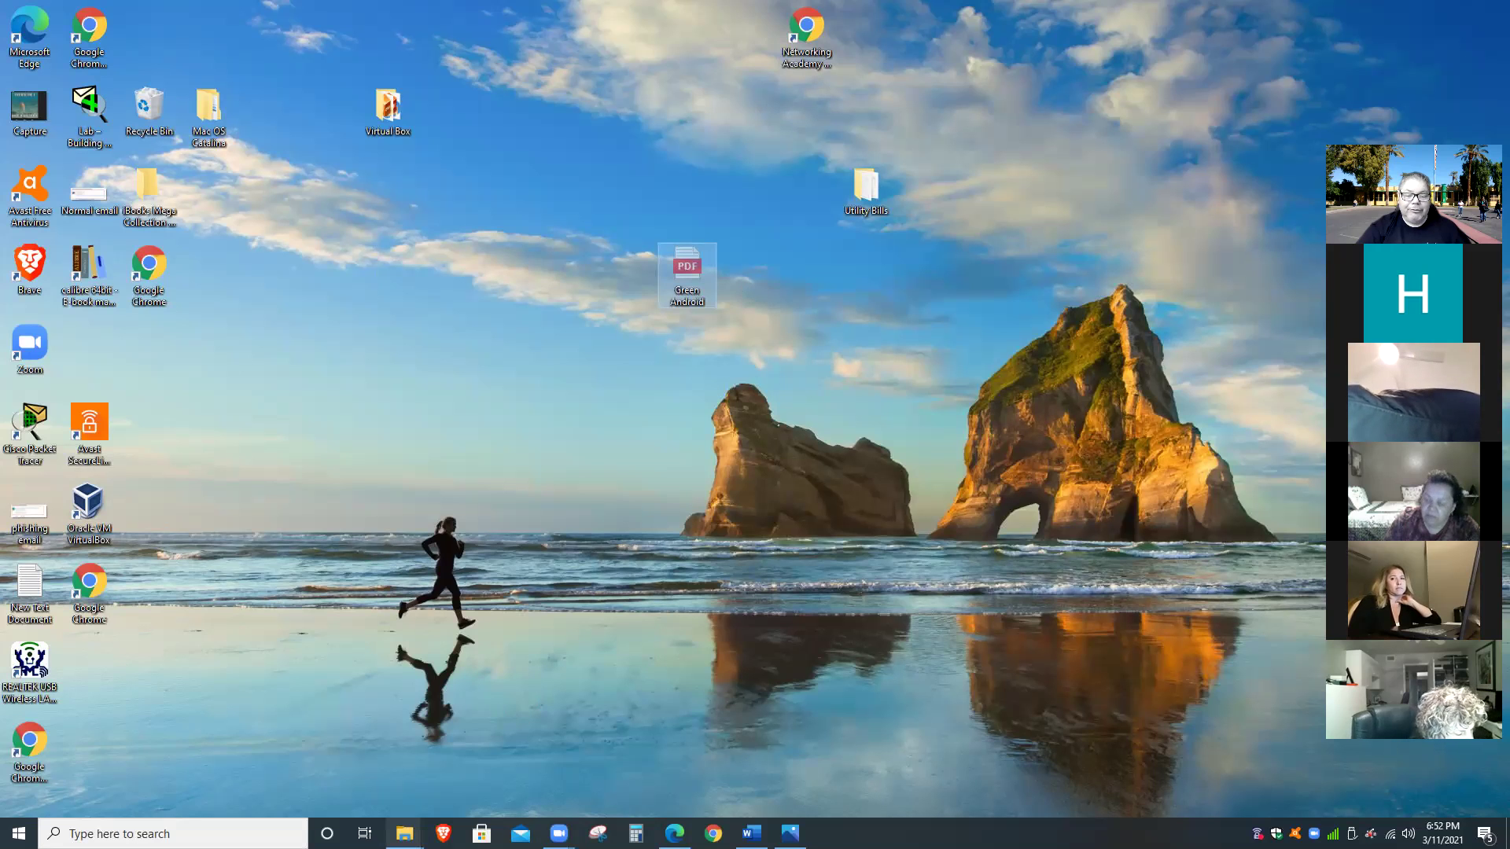
Paste the Green Android PDF into the Pictures folder, then minimise Explorer.
mouse_move(404, 834)
click(465, 778)
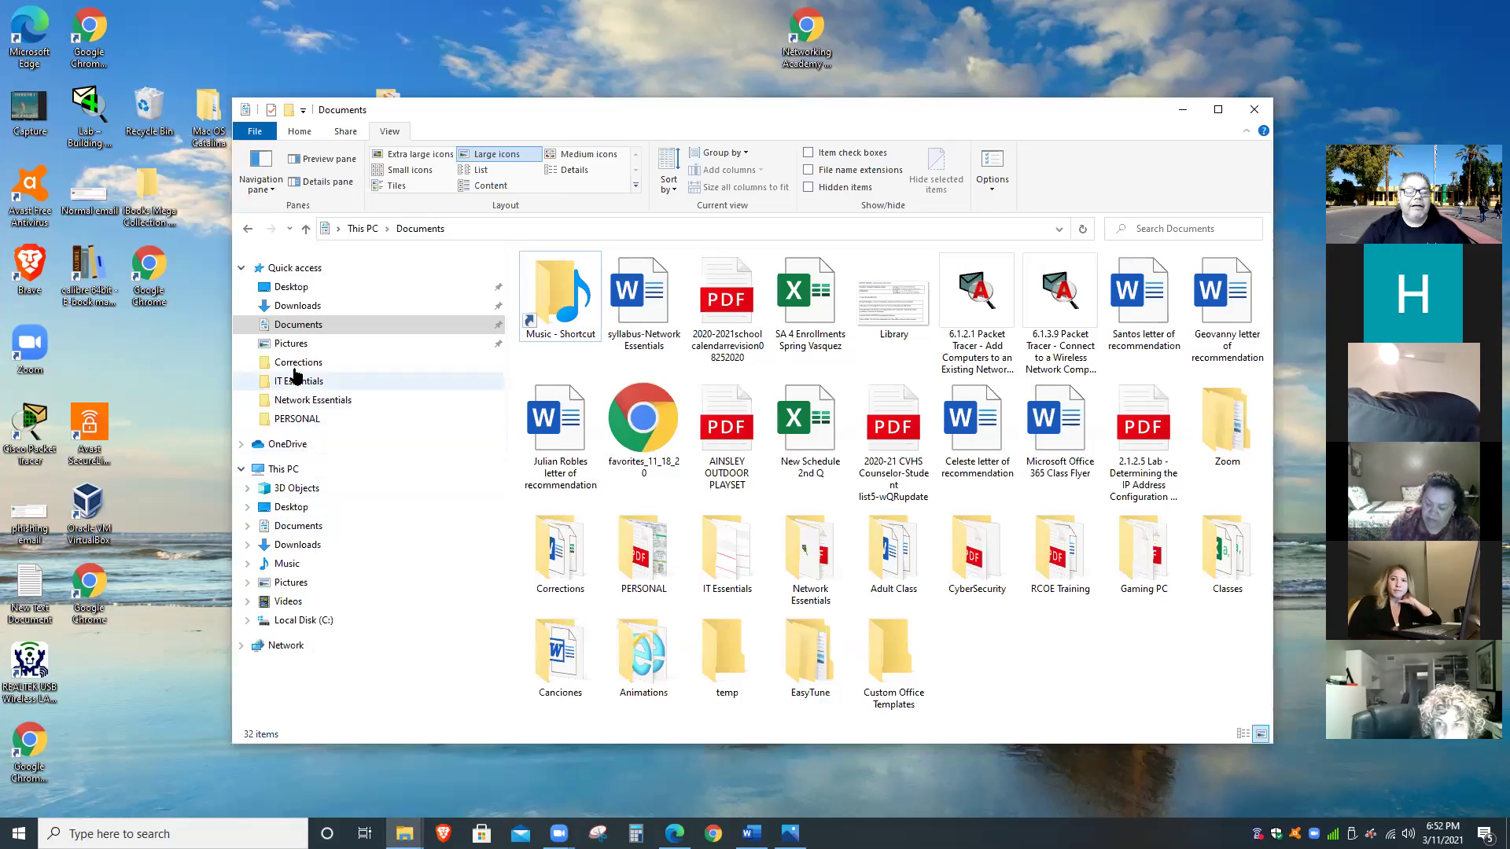
click(299, 344)
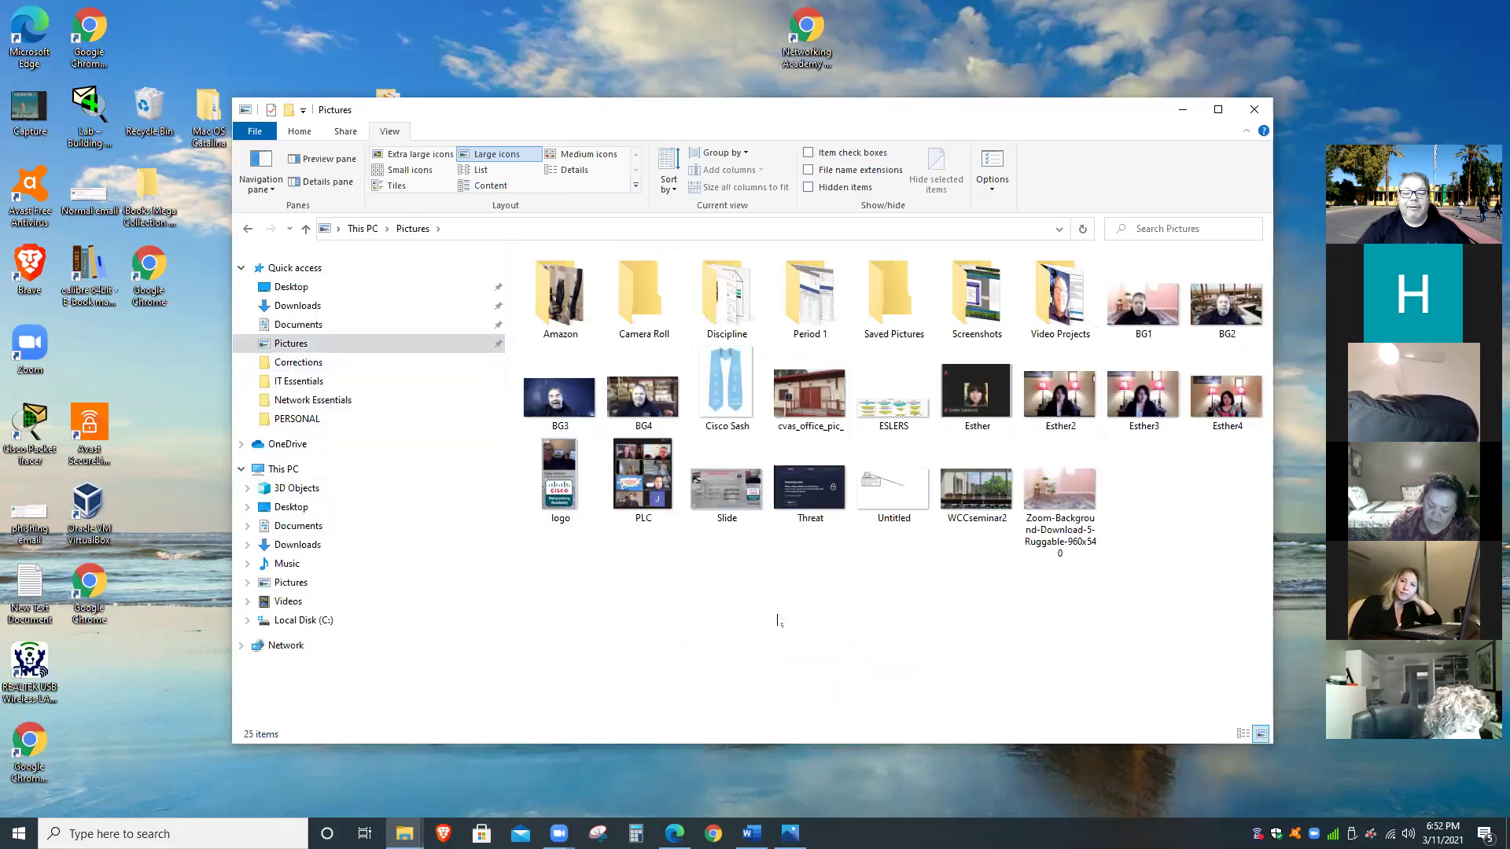
right_click(779, 617)
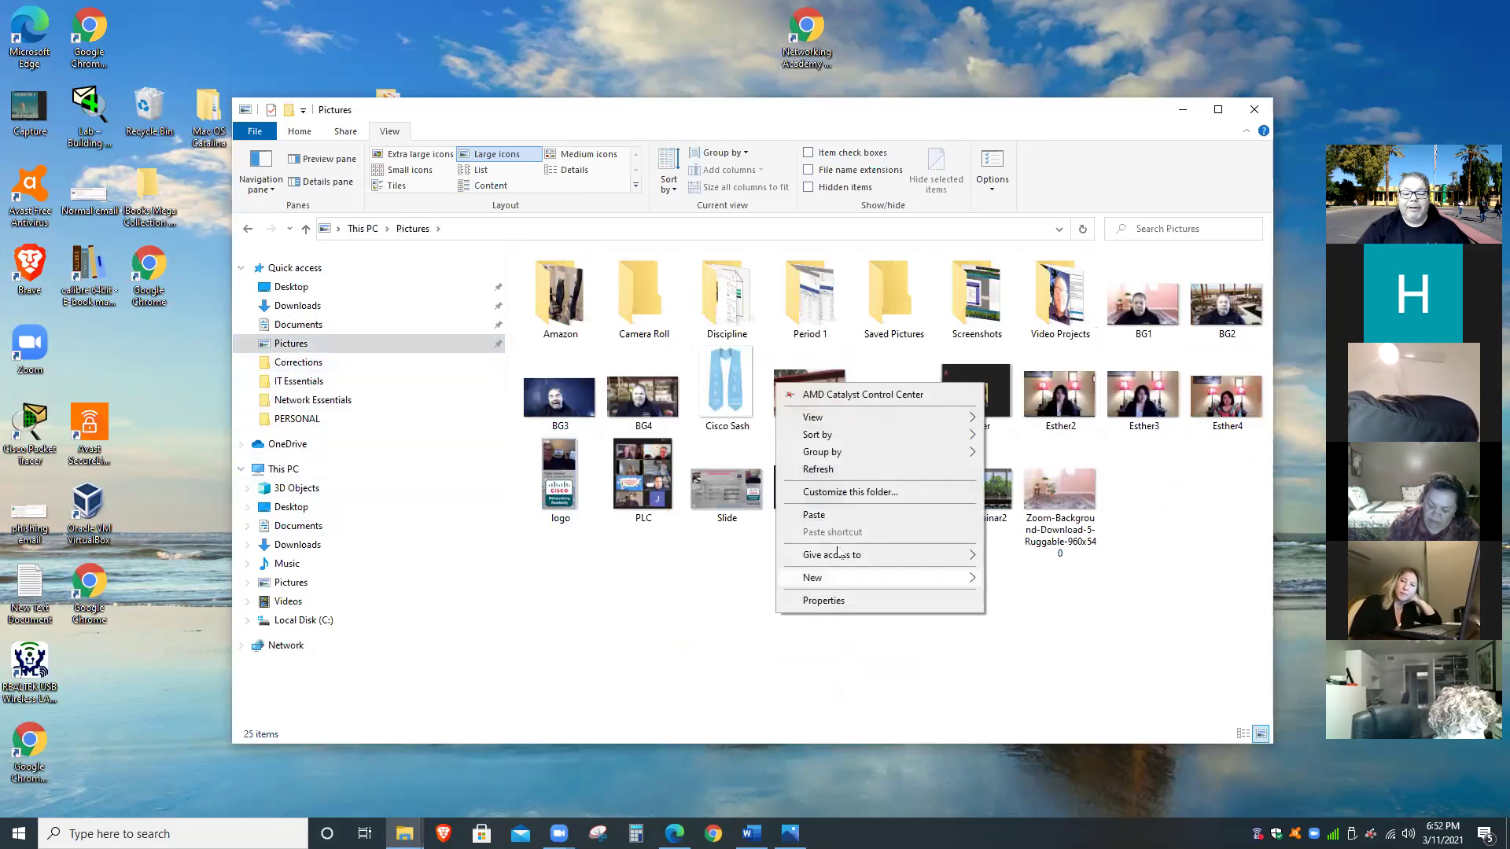
click(842, 515)
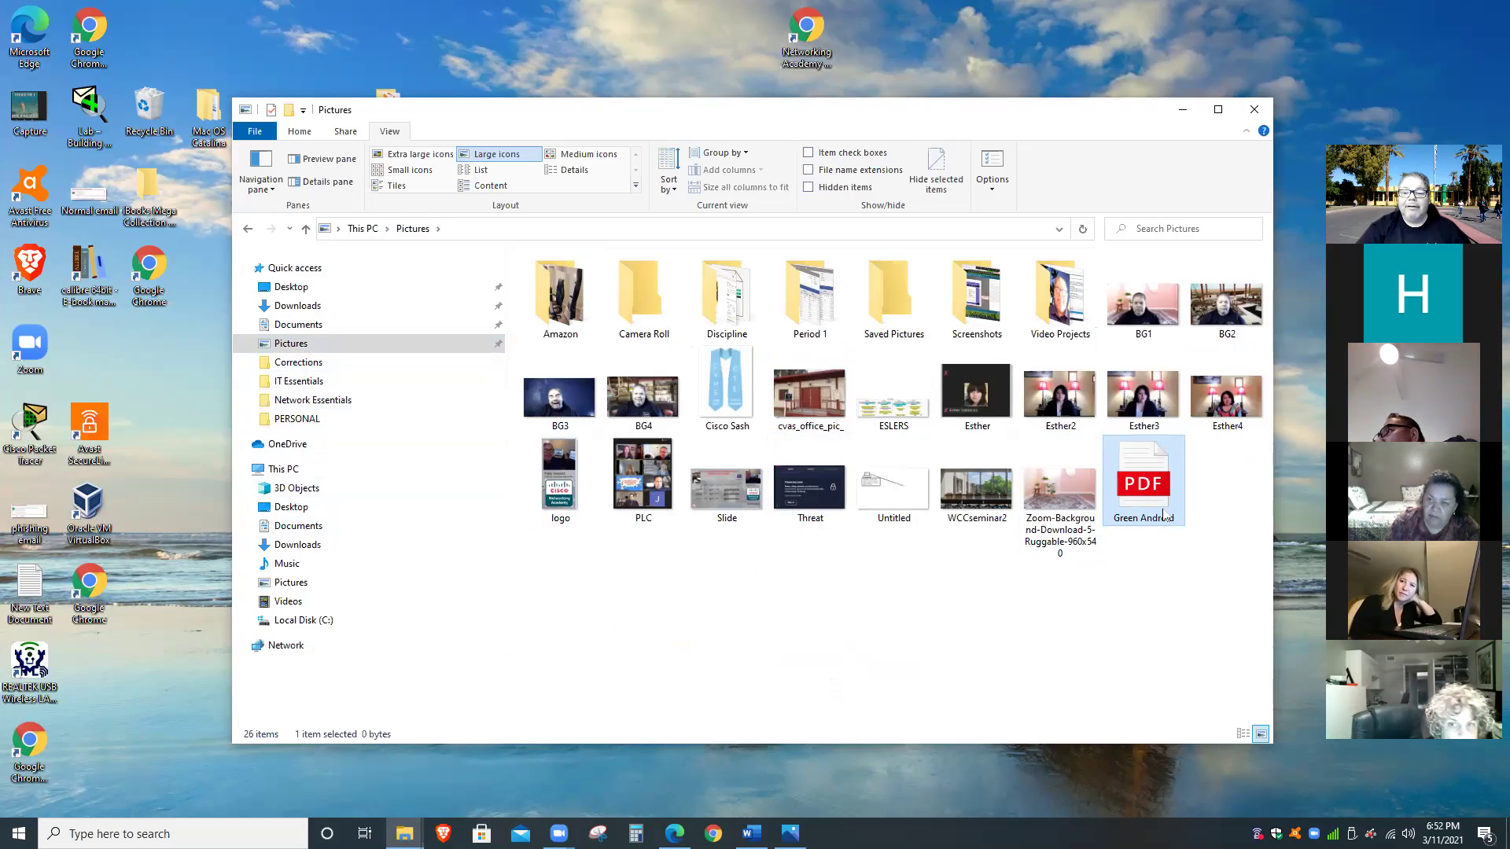
click(1182, 109)
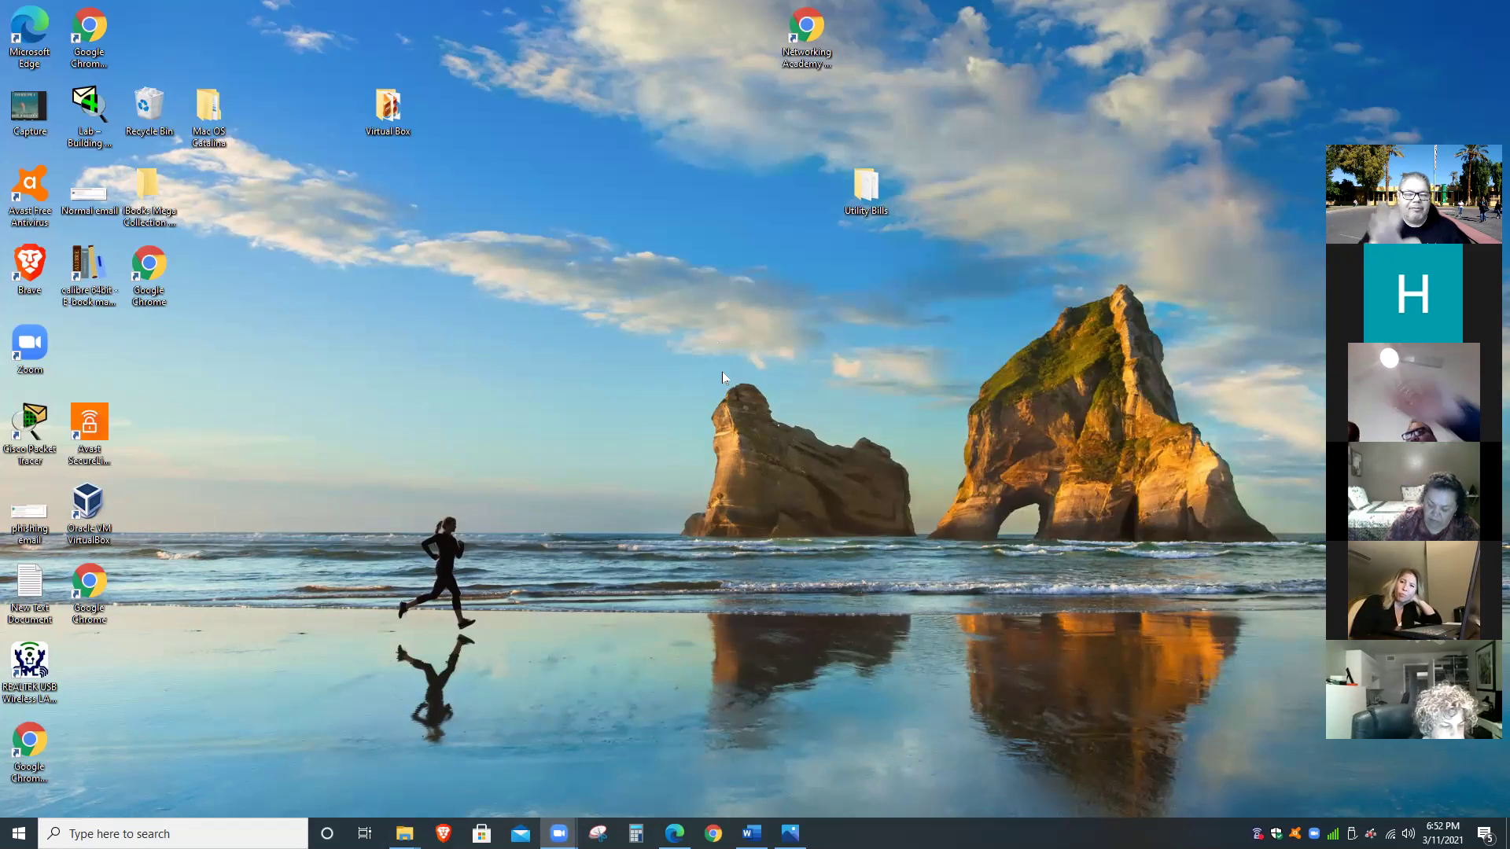
drag(476, 391, 896, 334)
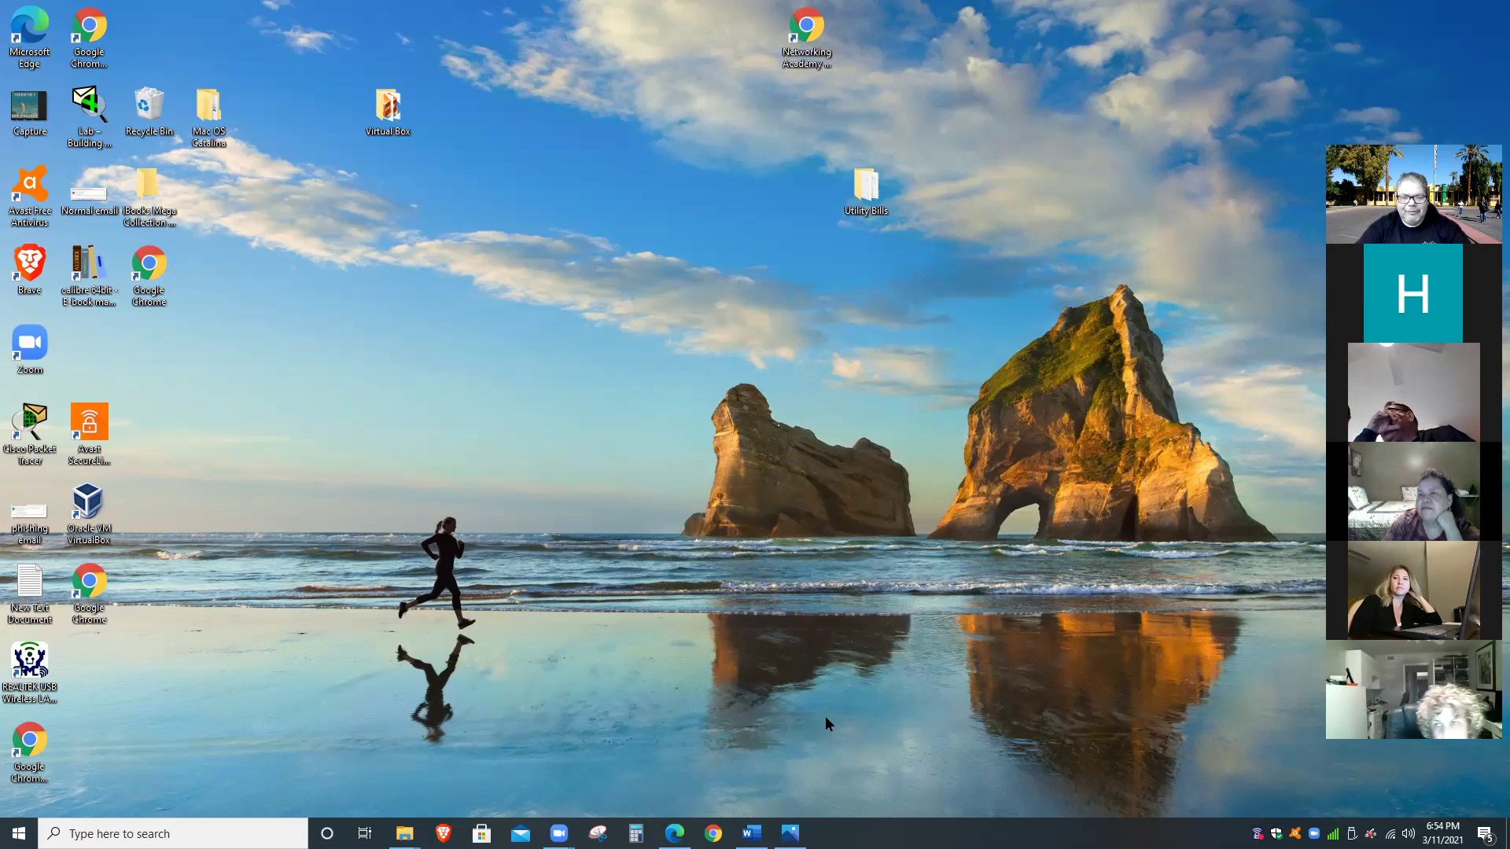
Leave Word's Save As view, minimise the syllabus document, and switch to Edge's Document 1.
mouse_move(790, 834)
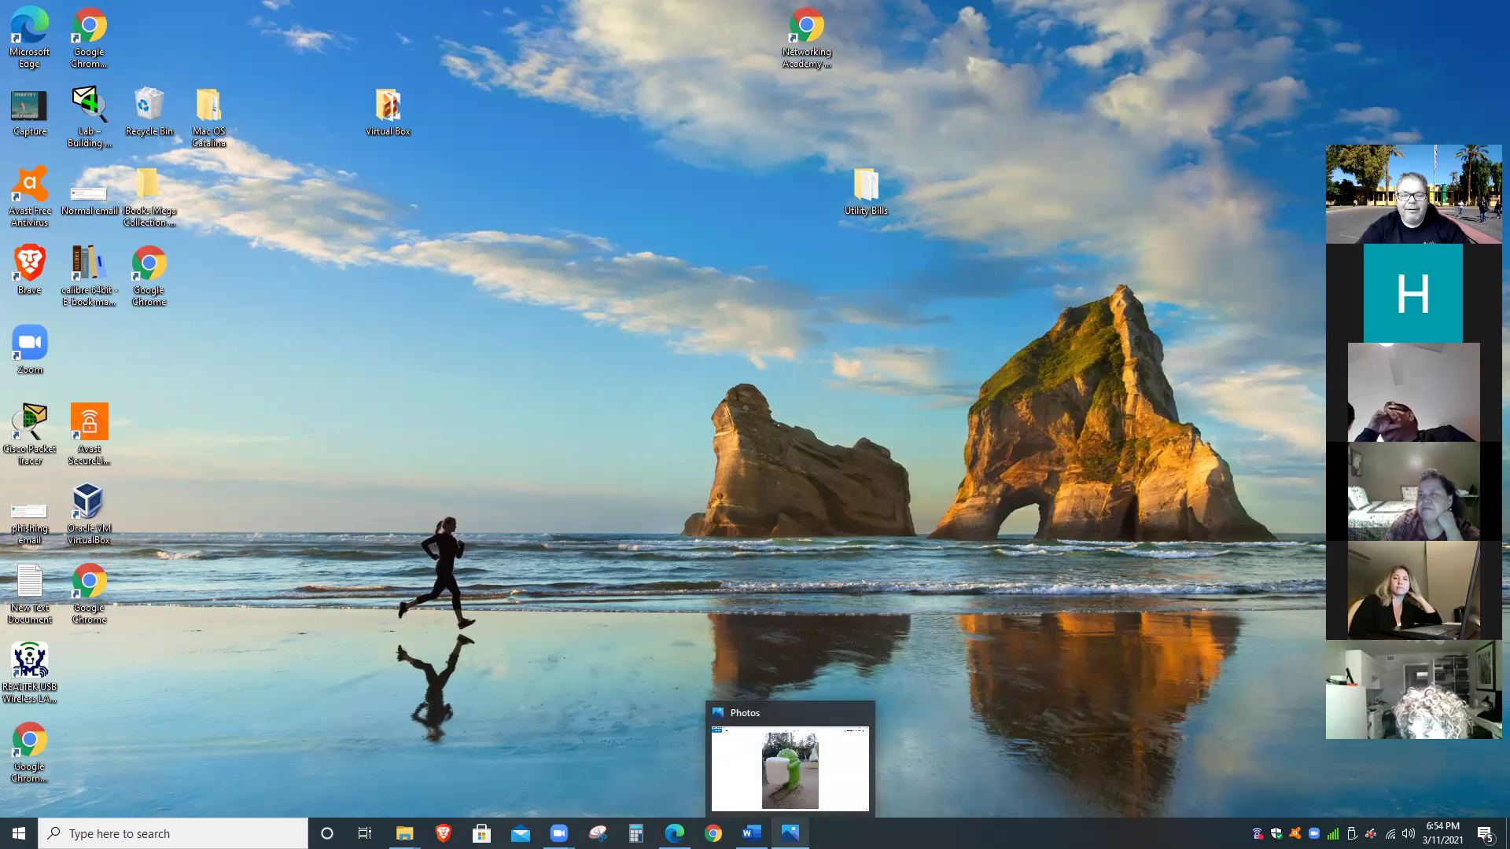
click(750, 767)
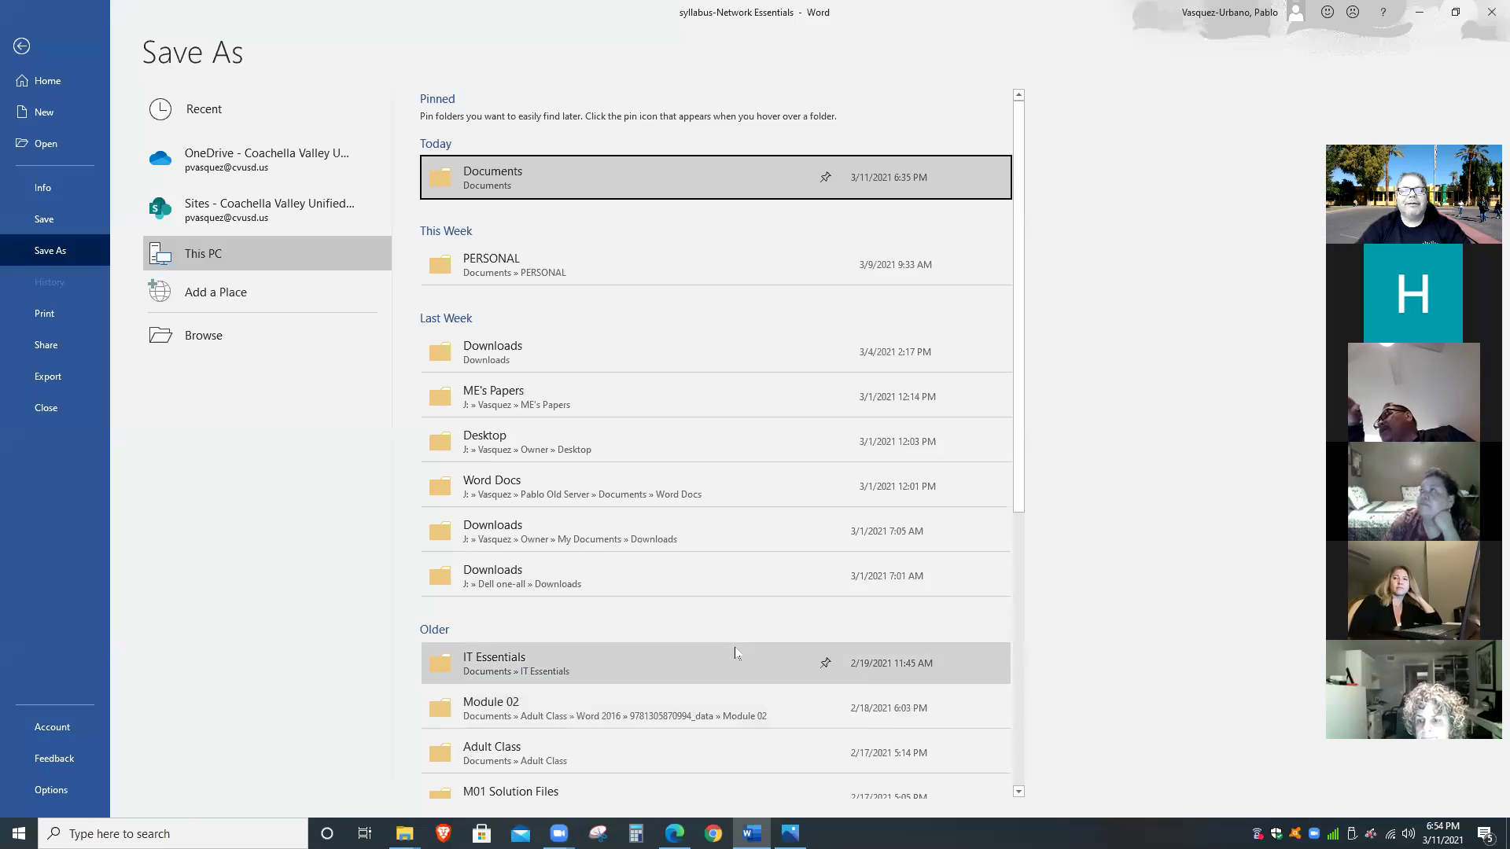
click(22, 47)
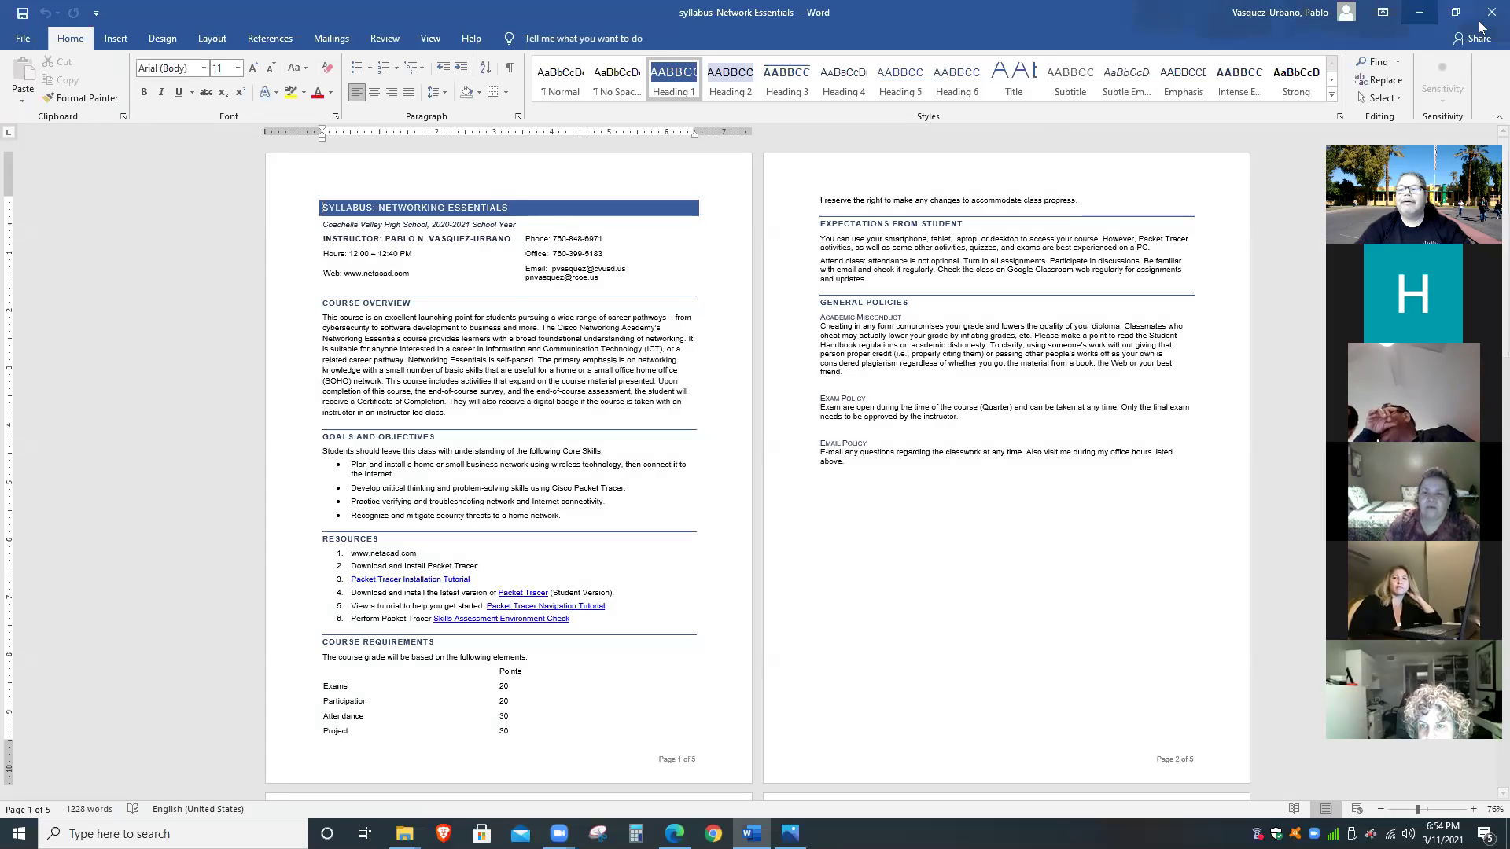
click(1408, 14)
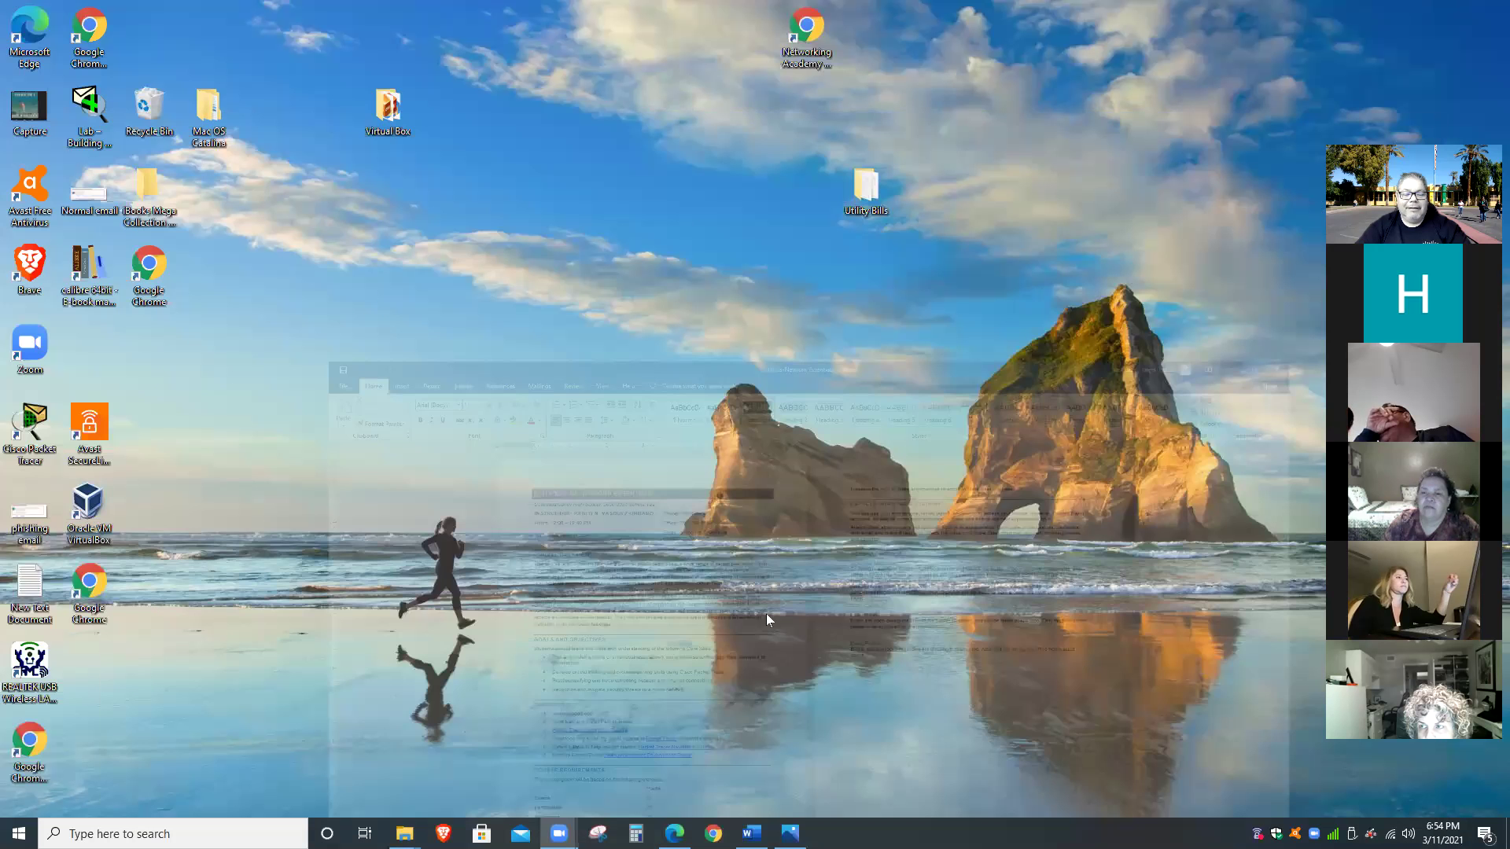
click(674, 834)
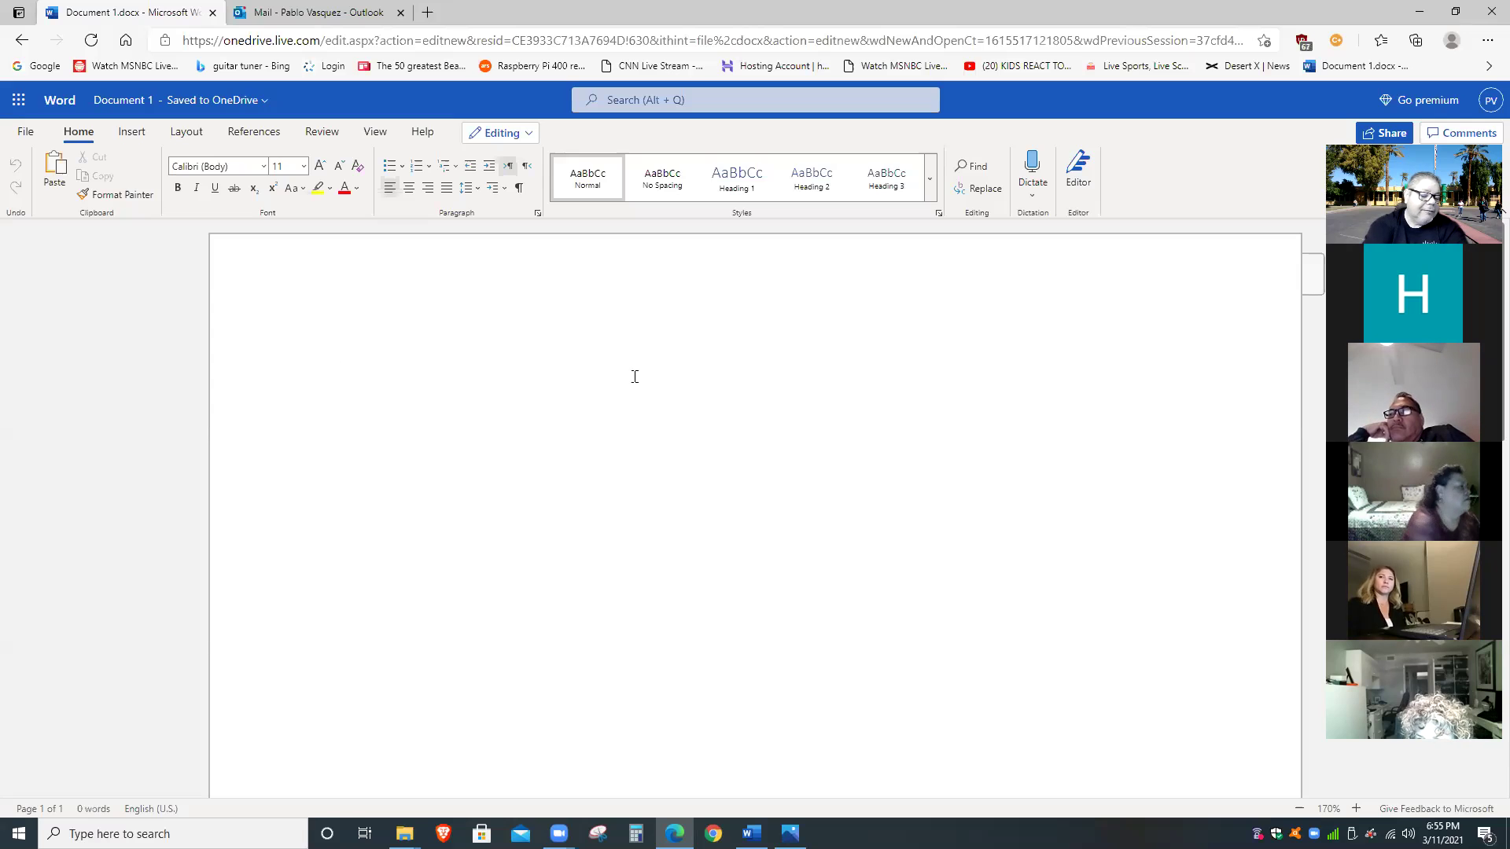
Type the person's two-word full name into Document 1, then open a new browser tab.
text(Pa)
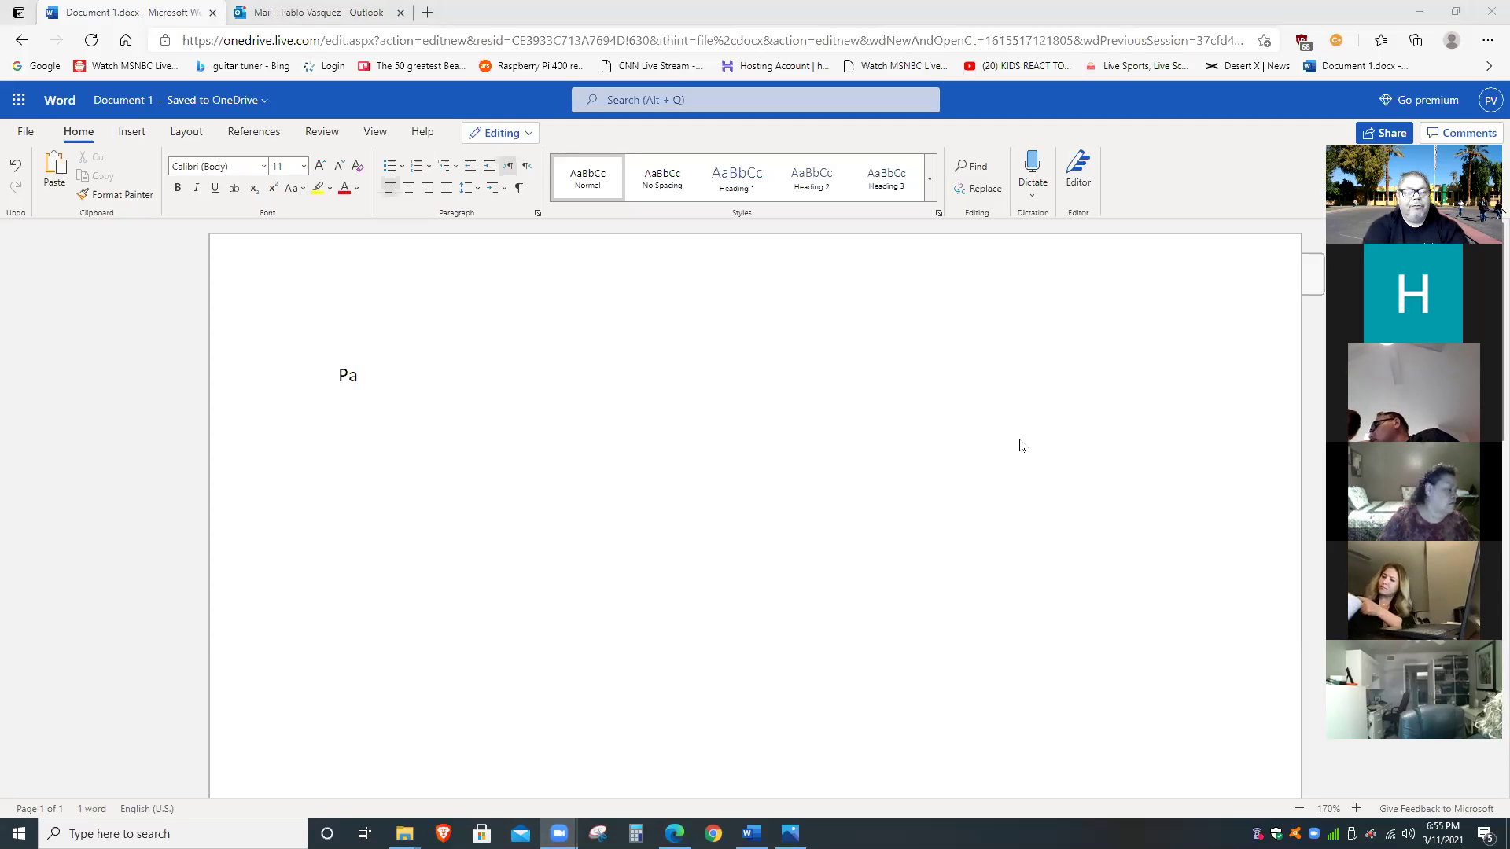
click(908, 413)
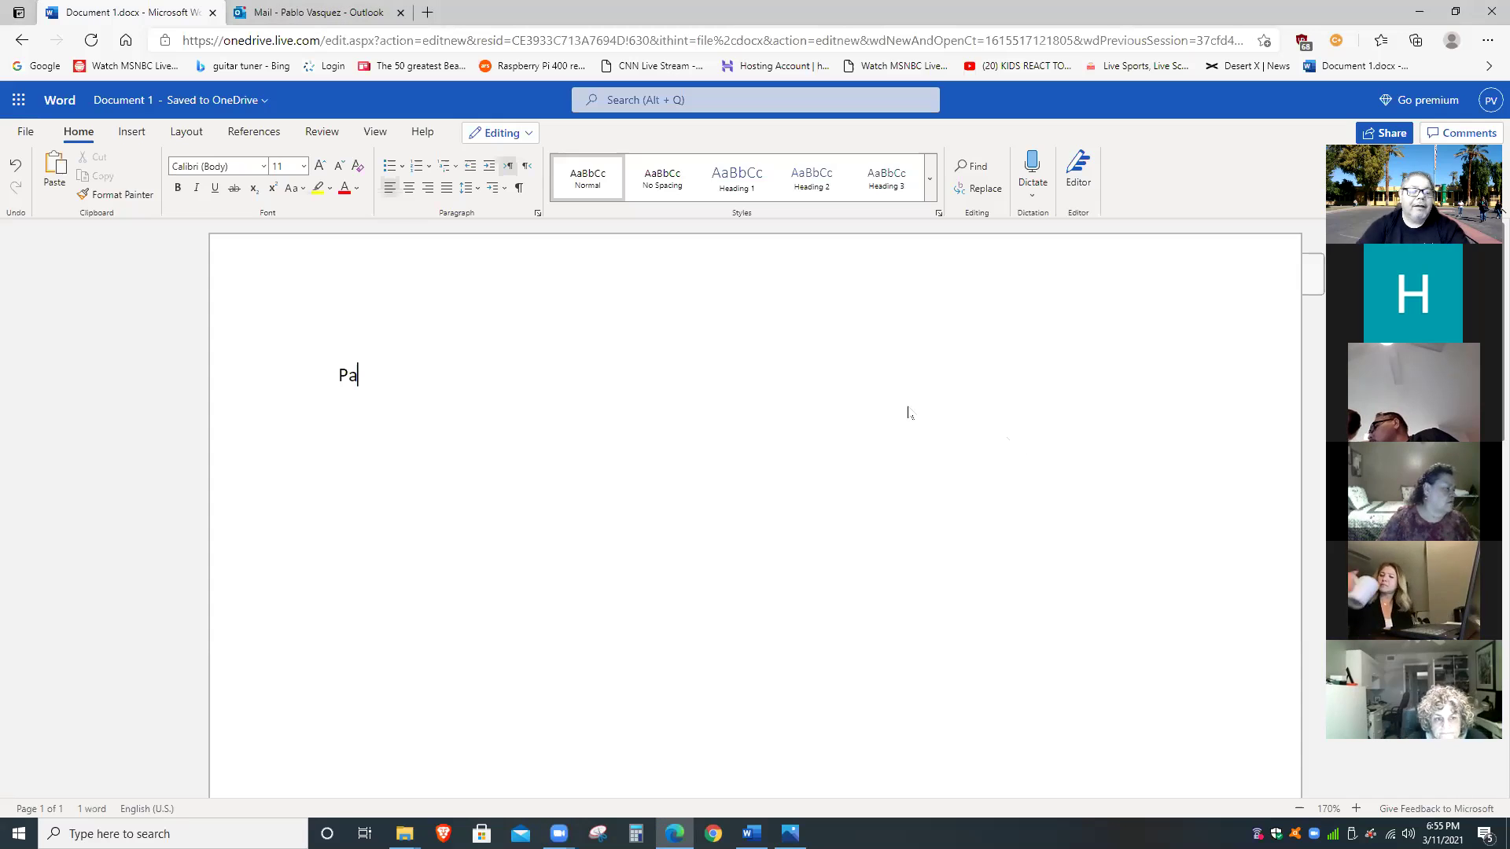
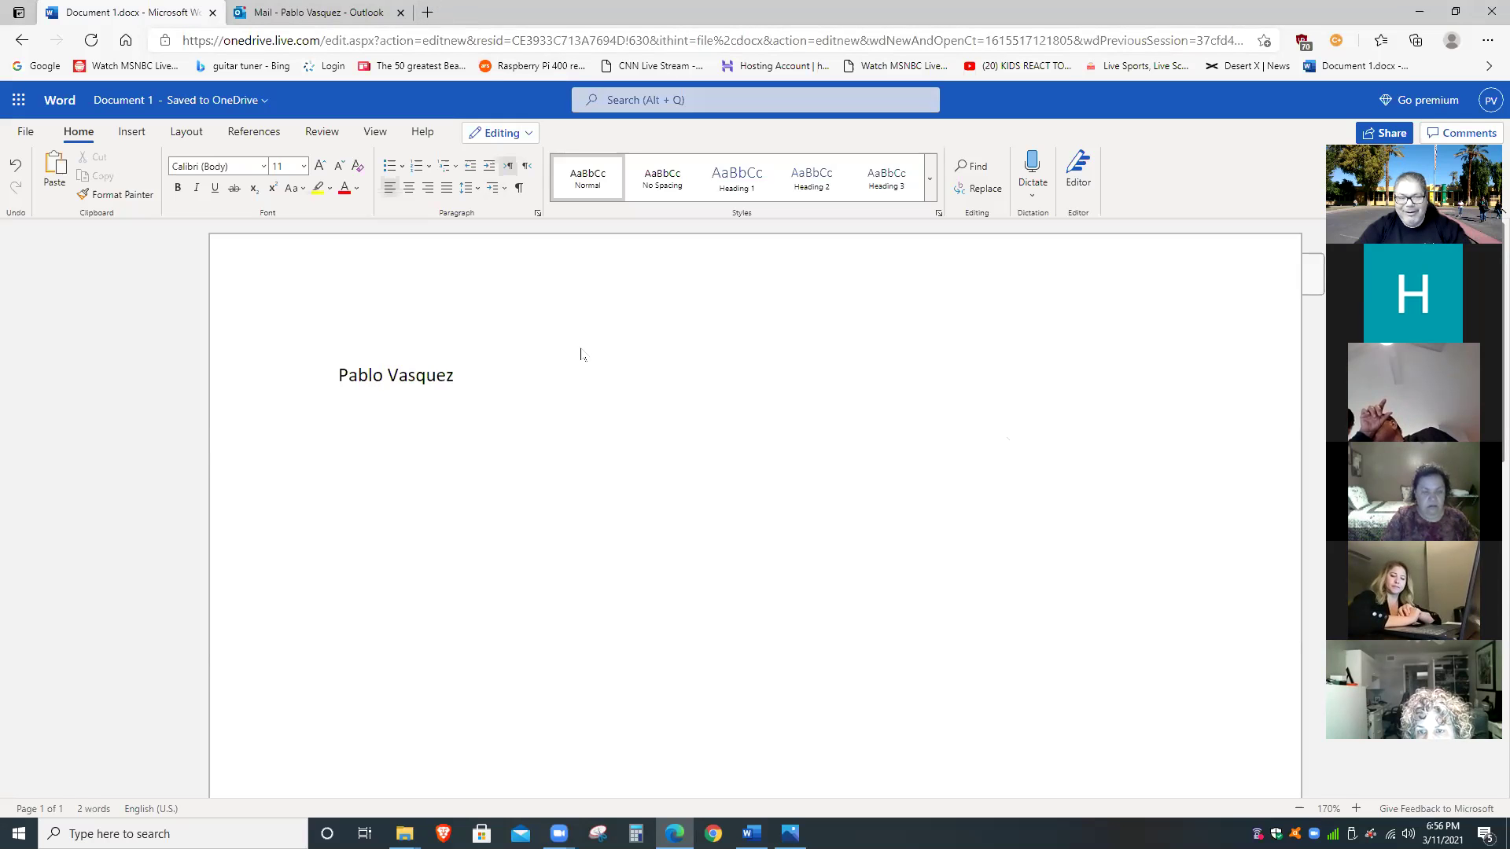
click(429, 12)
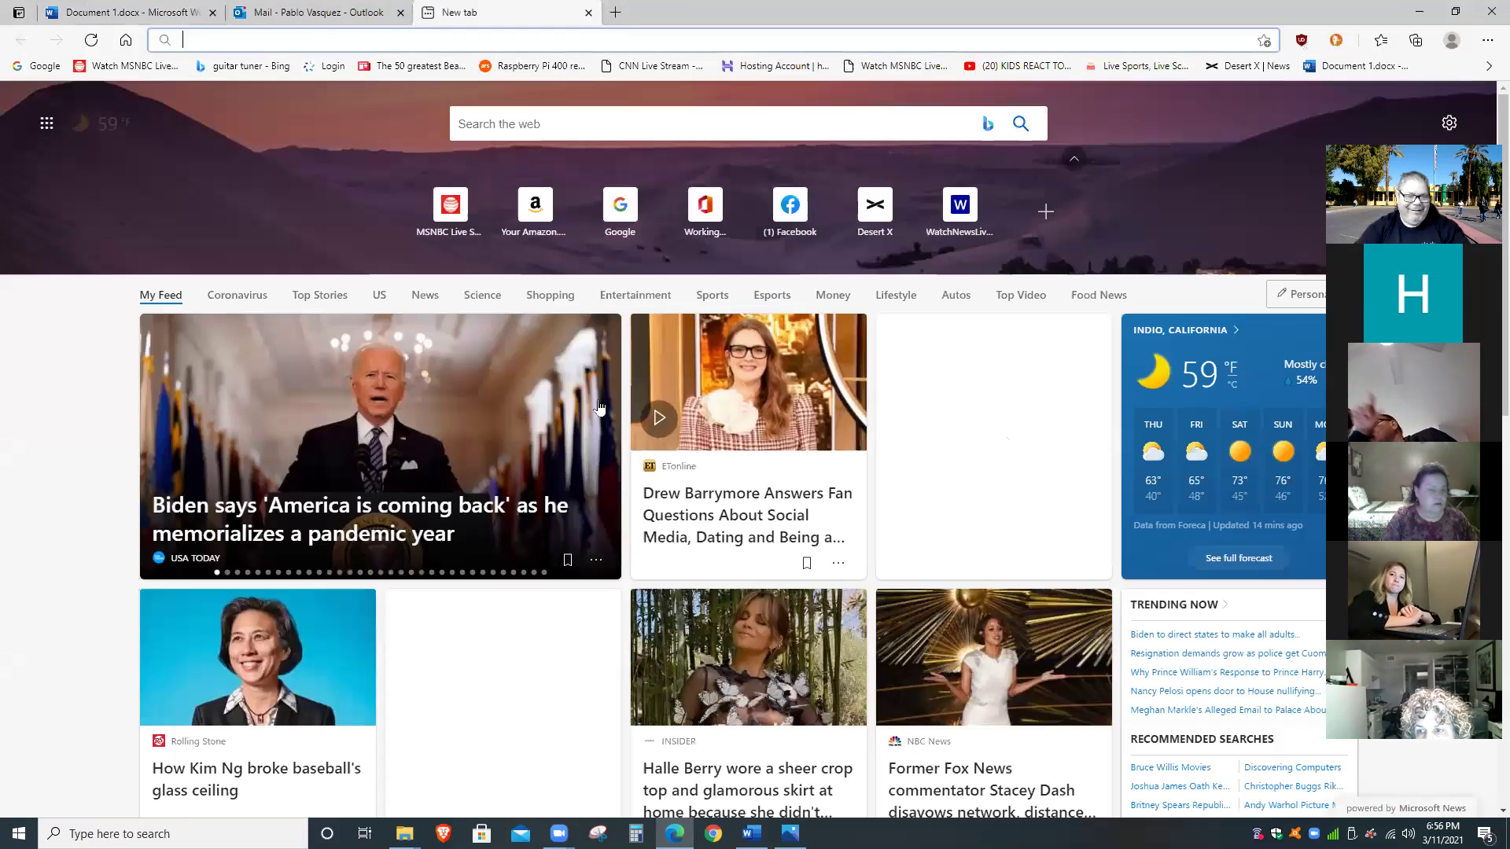
Search Bing for the person's name with Coachella, accepting the spelling correction (21,600 results).
click(680, 130)
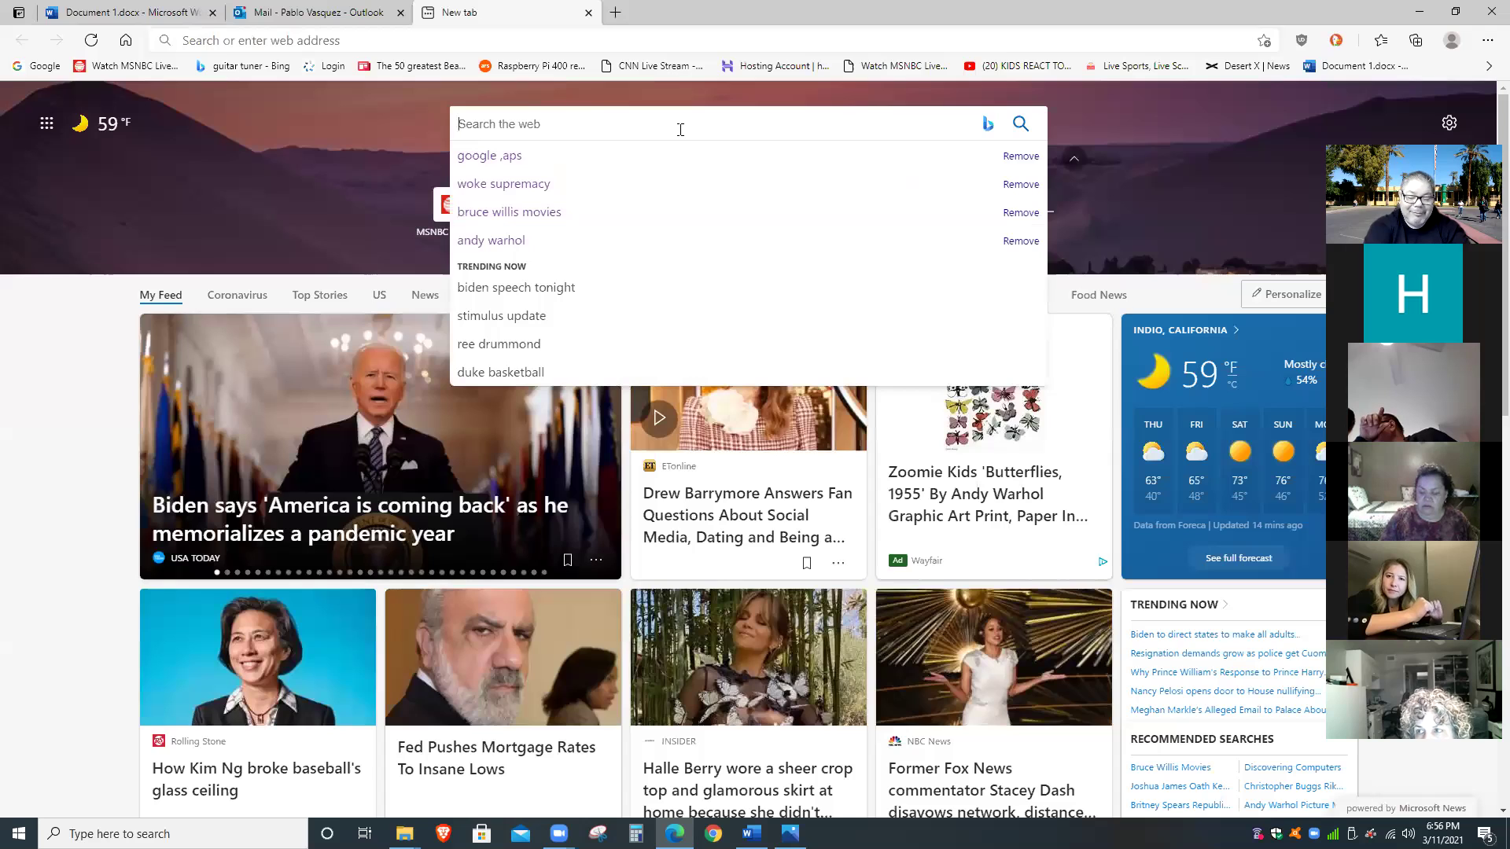
text(pBLO)
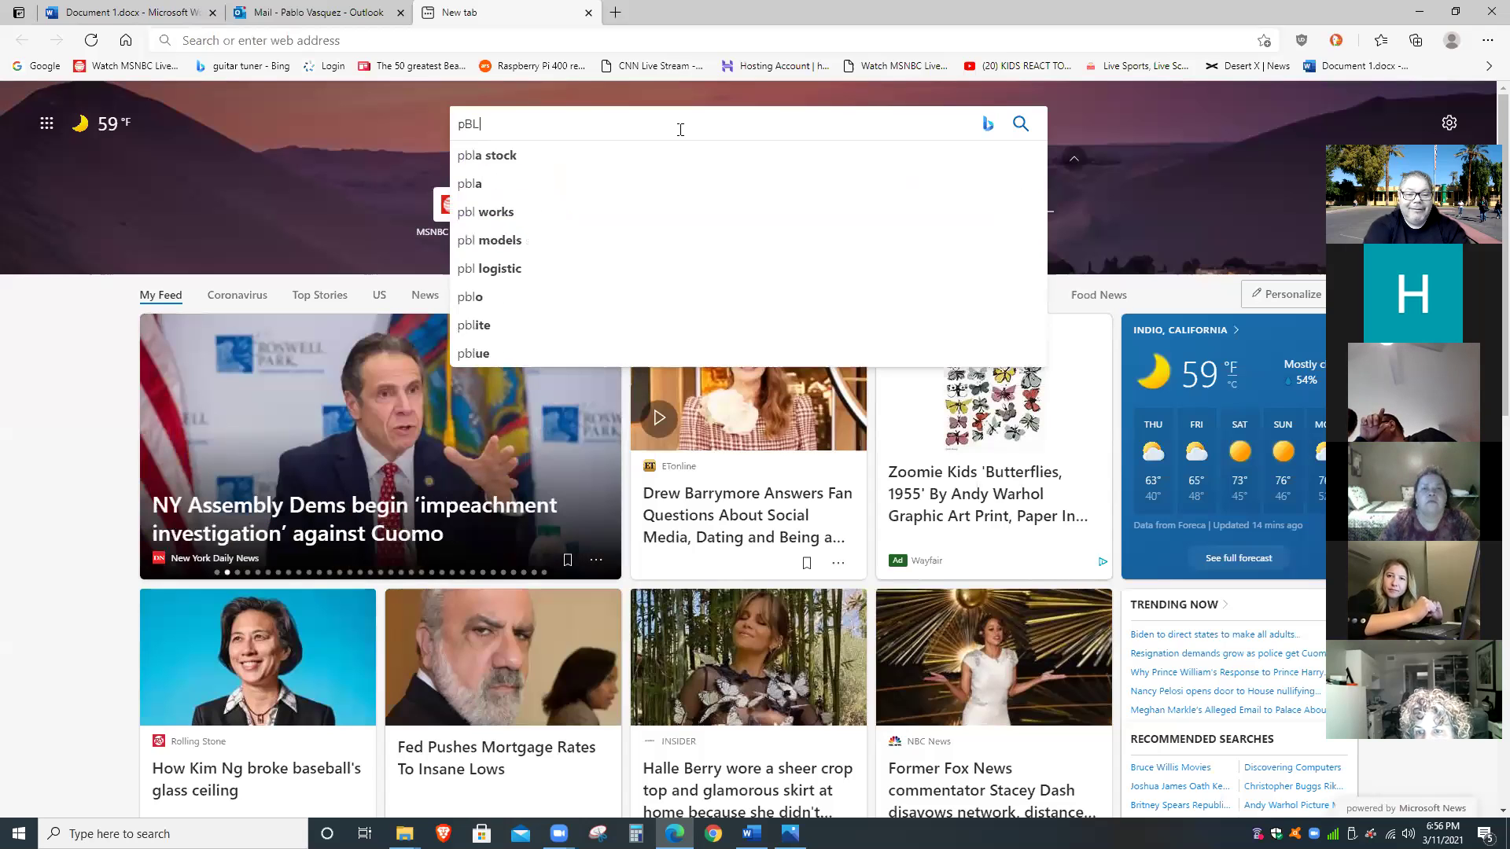
key(BackSpace)
key(BackSpace)
key(BackSpace)
key(BackSpace)
key(BackSpace)
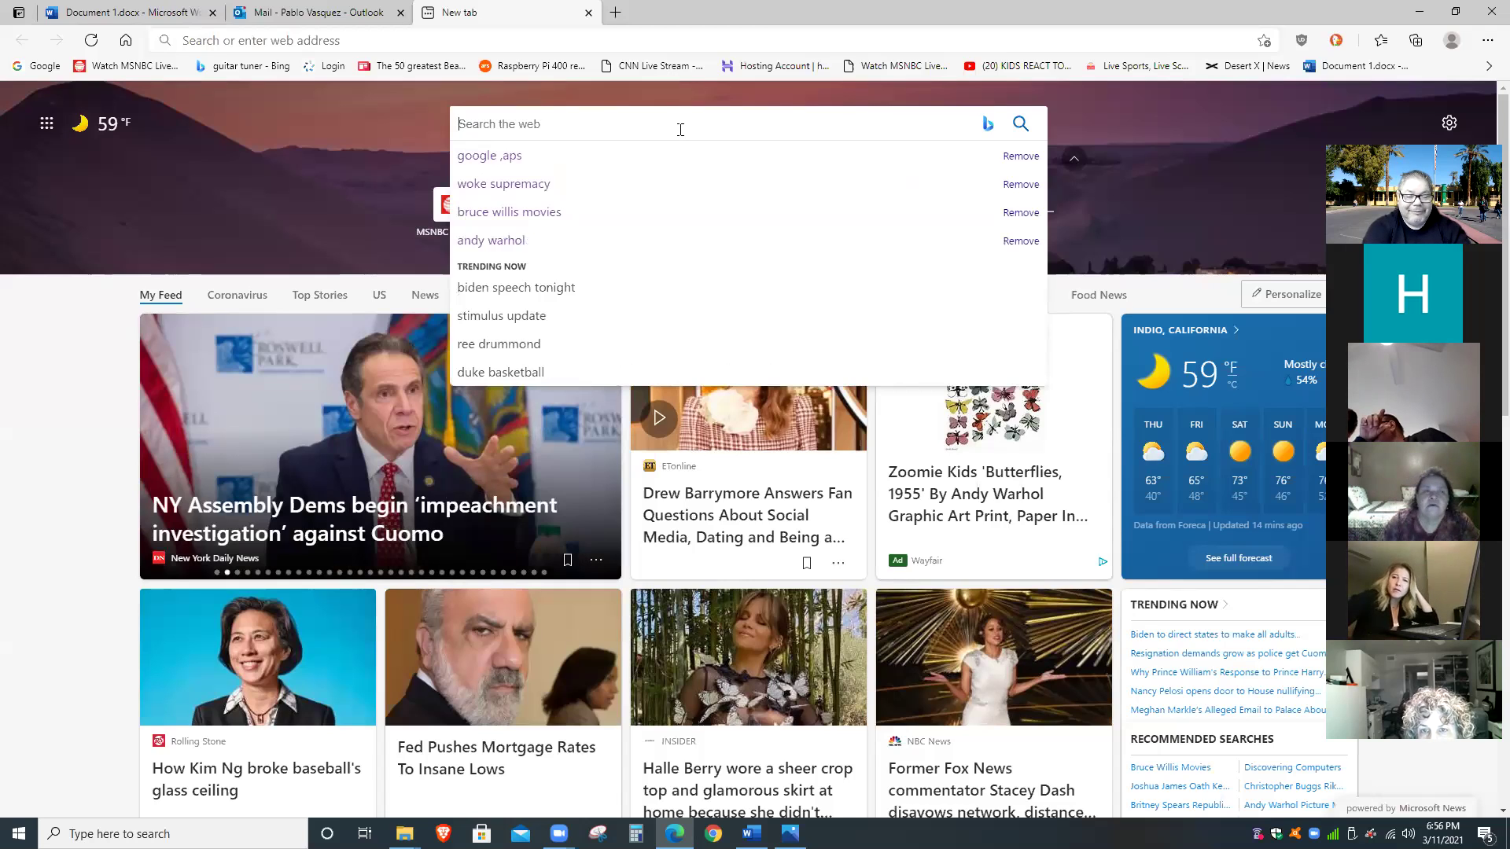
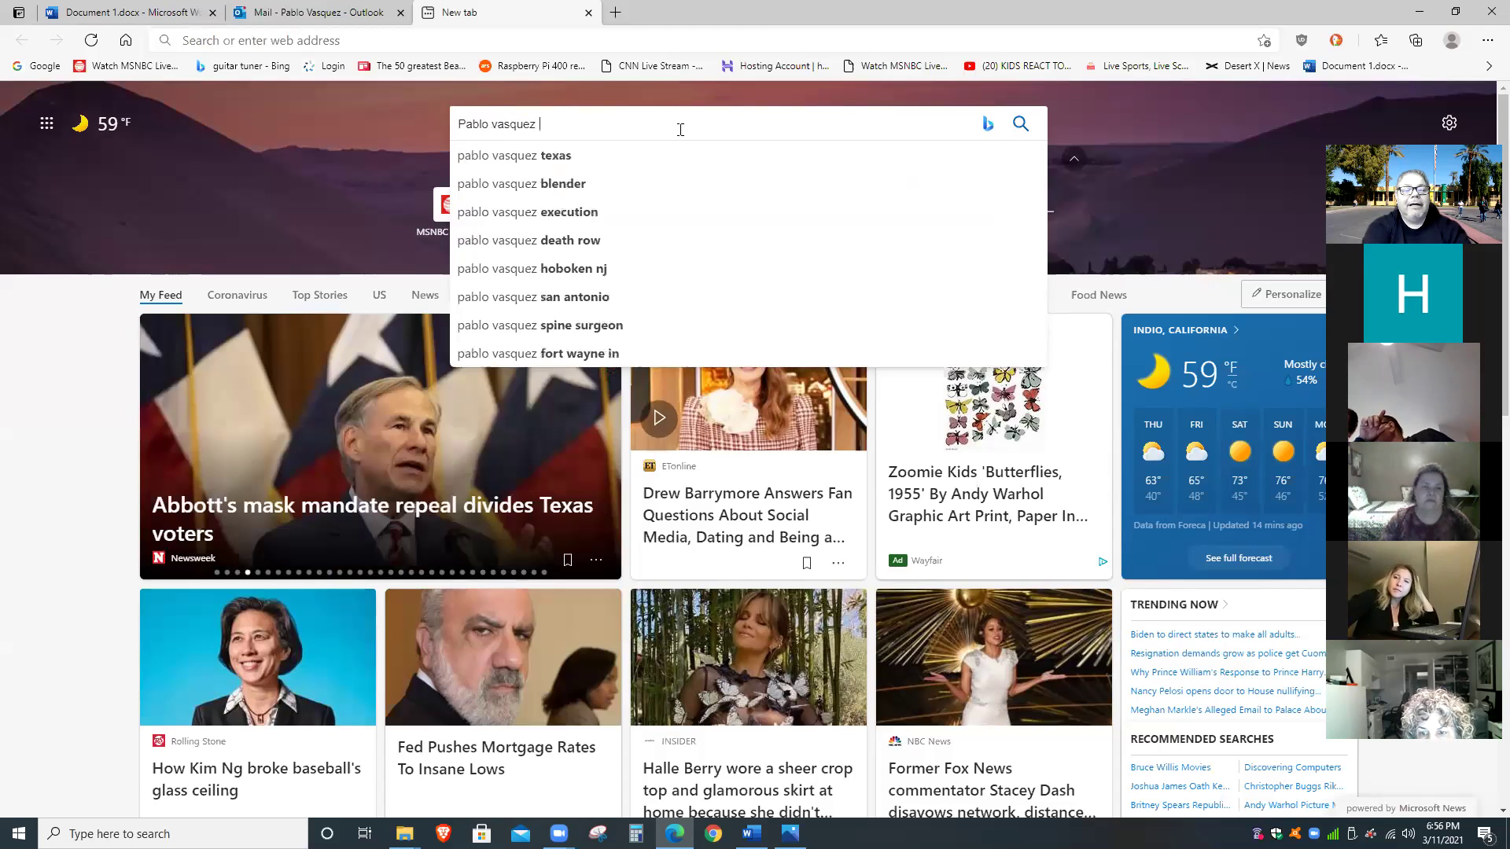
text(c)
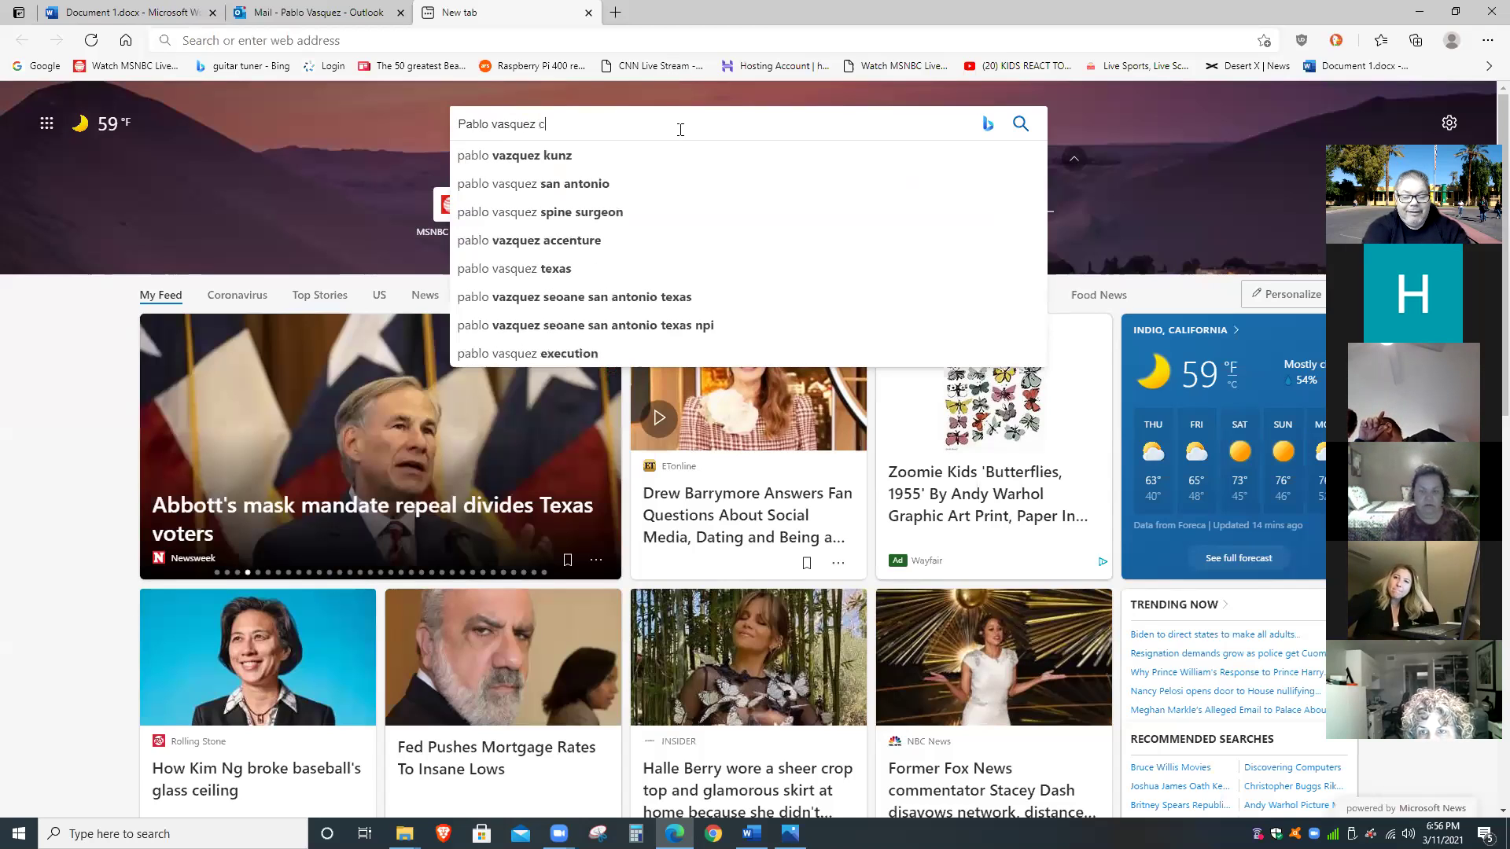
text(oc)
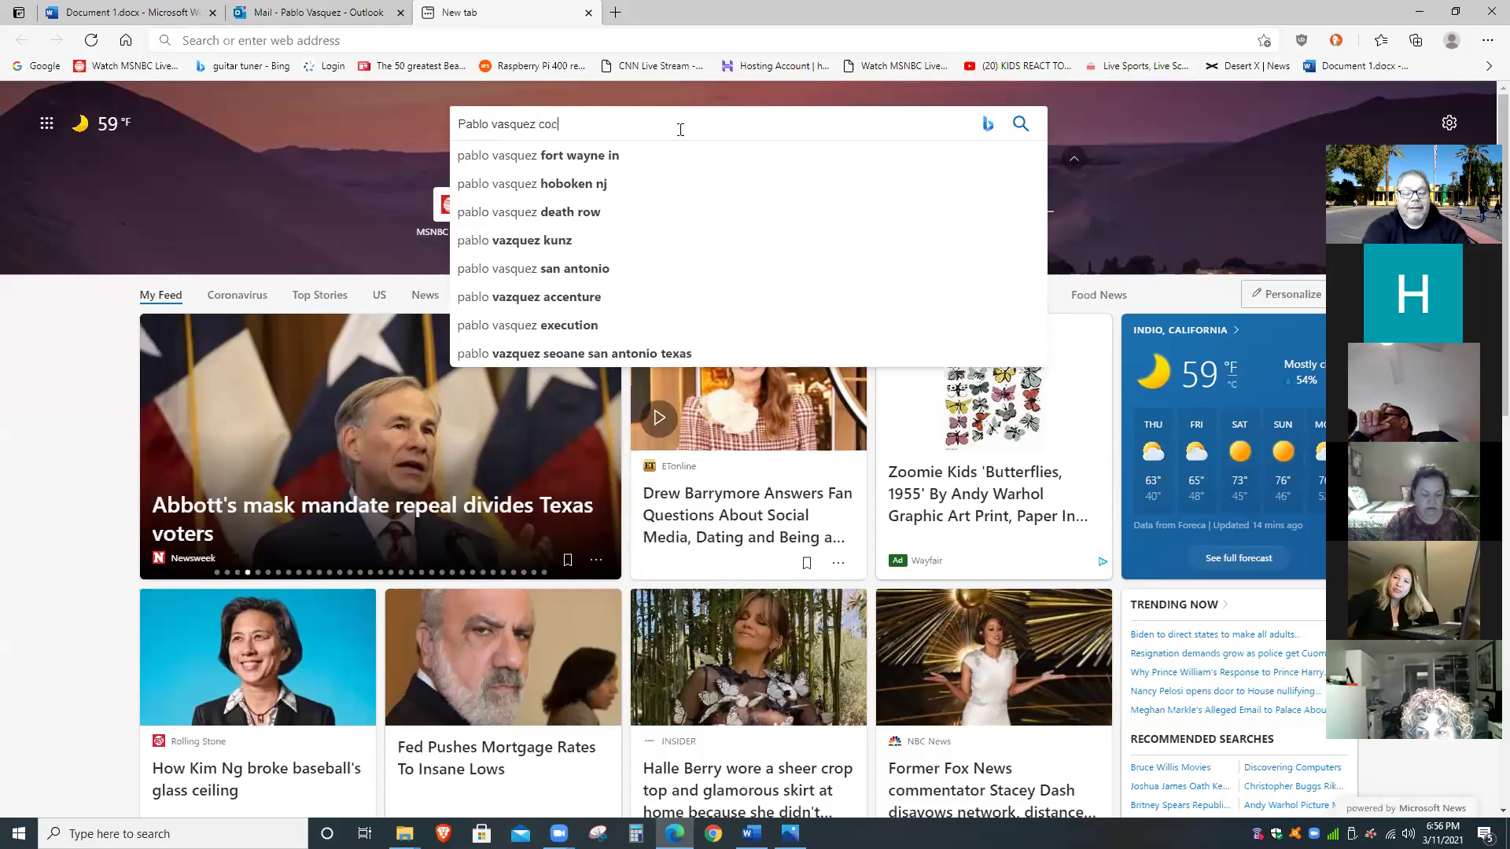
text(hella)
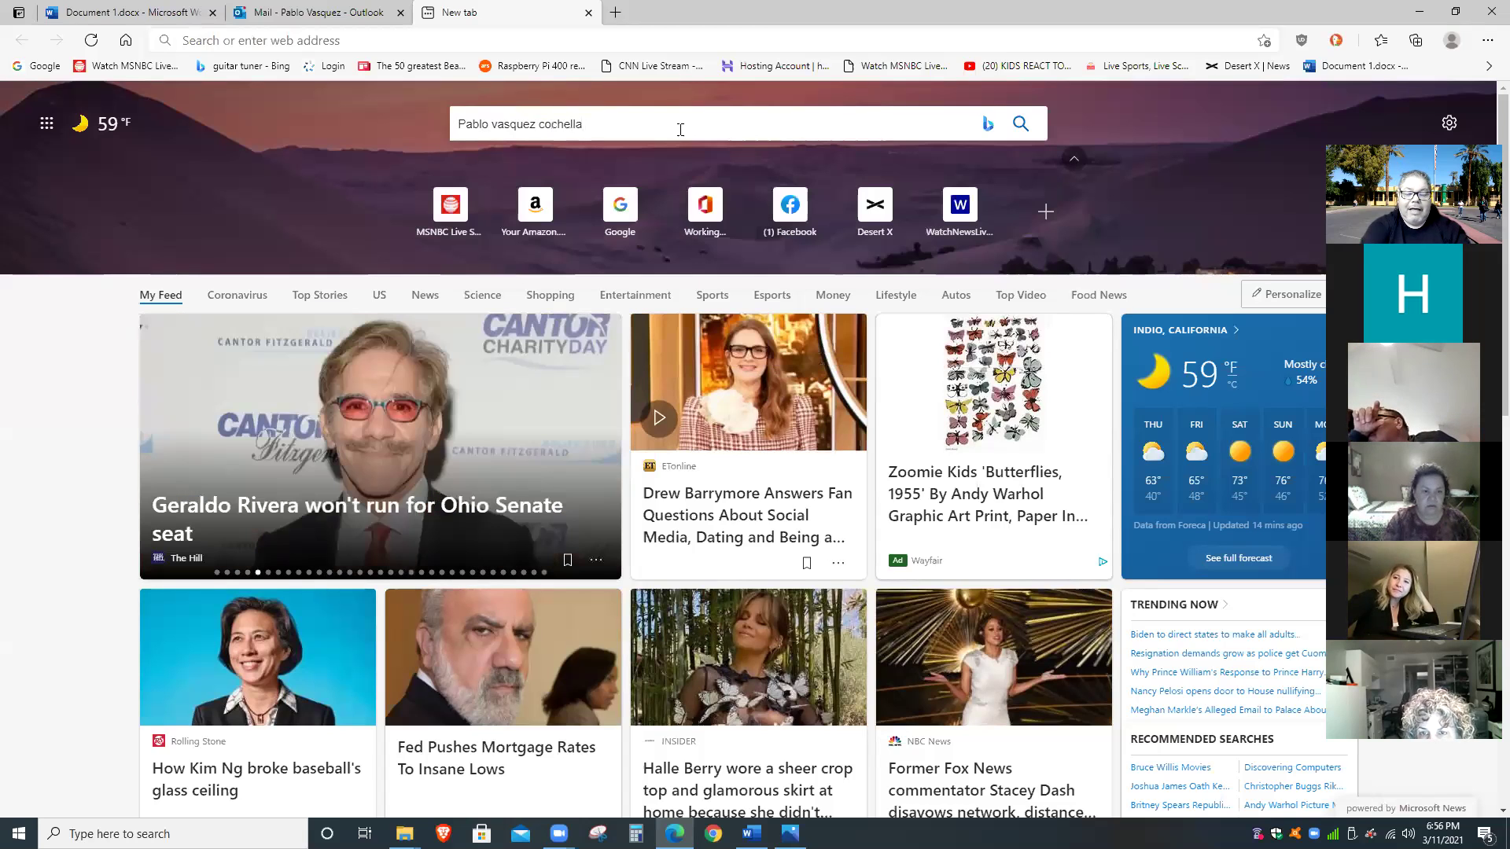
key(Return)
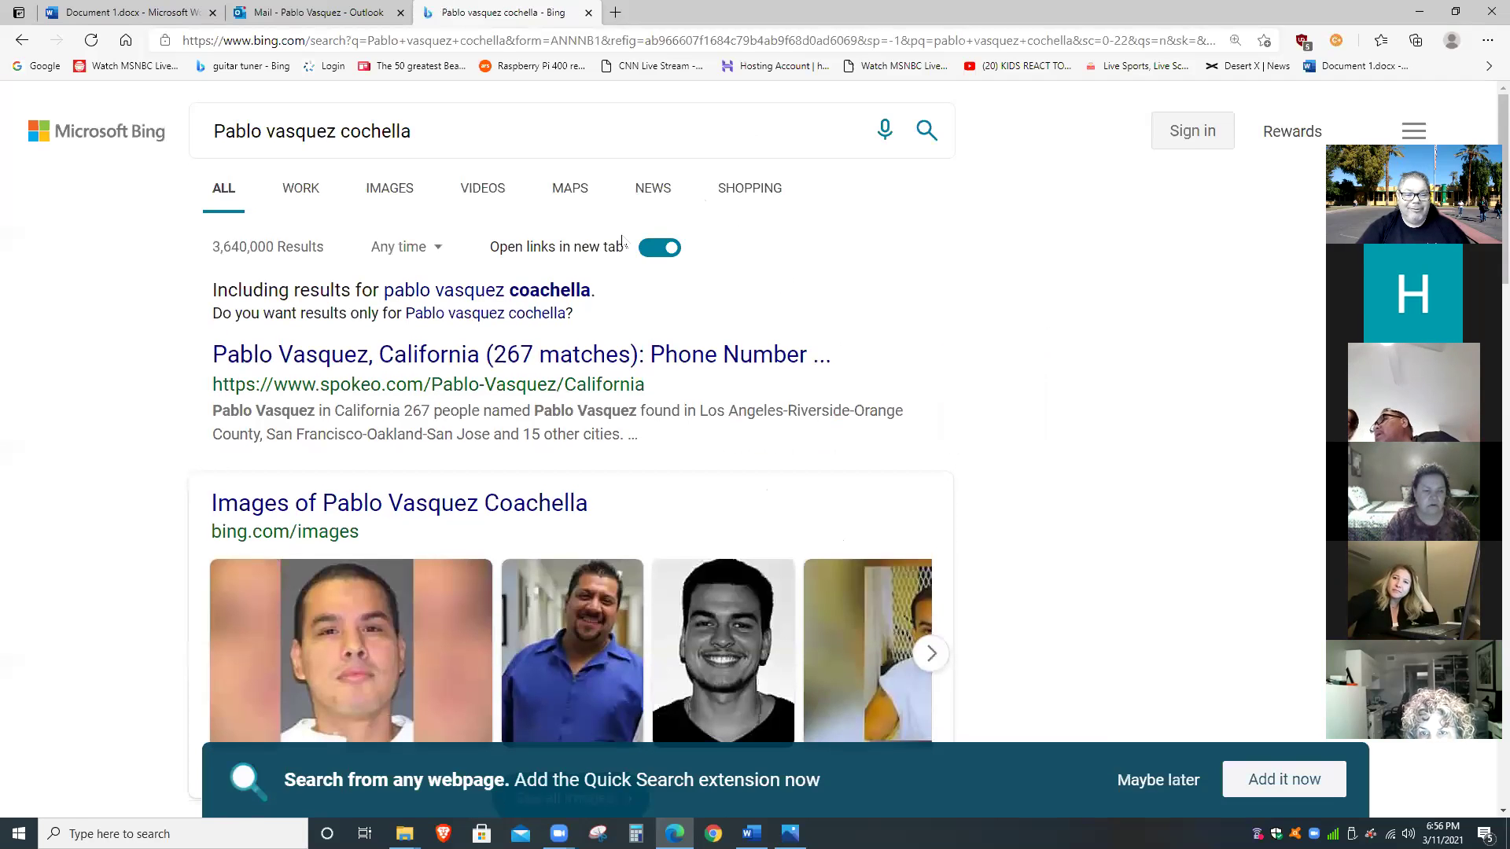
click(543, 291)
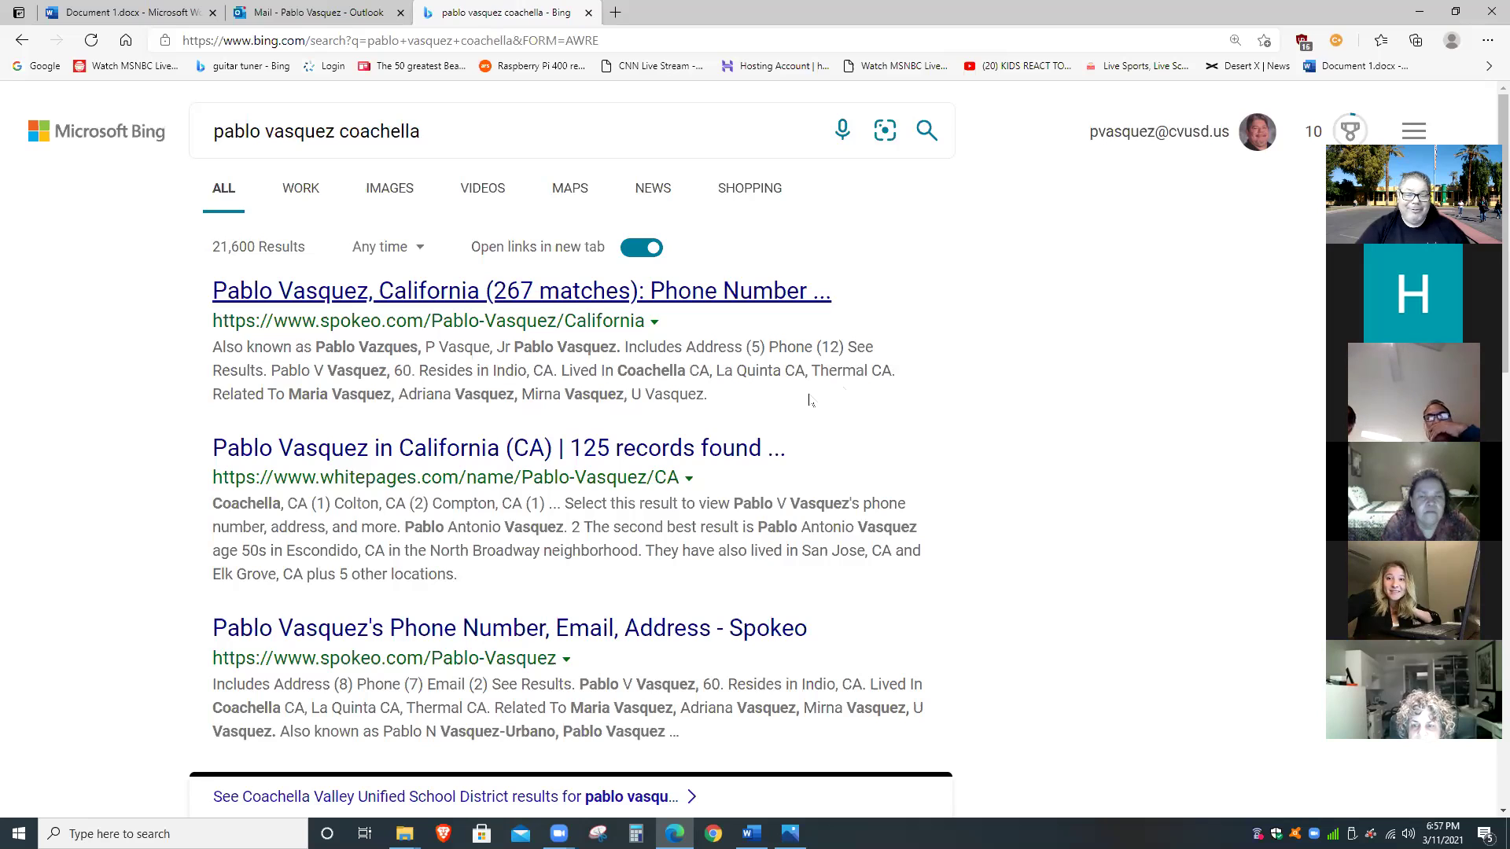
scroll(809, 401, down, 1)
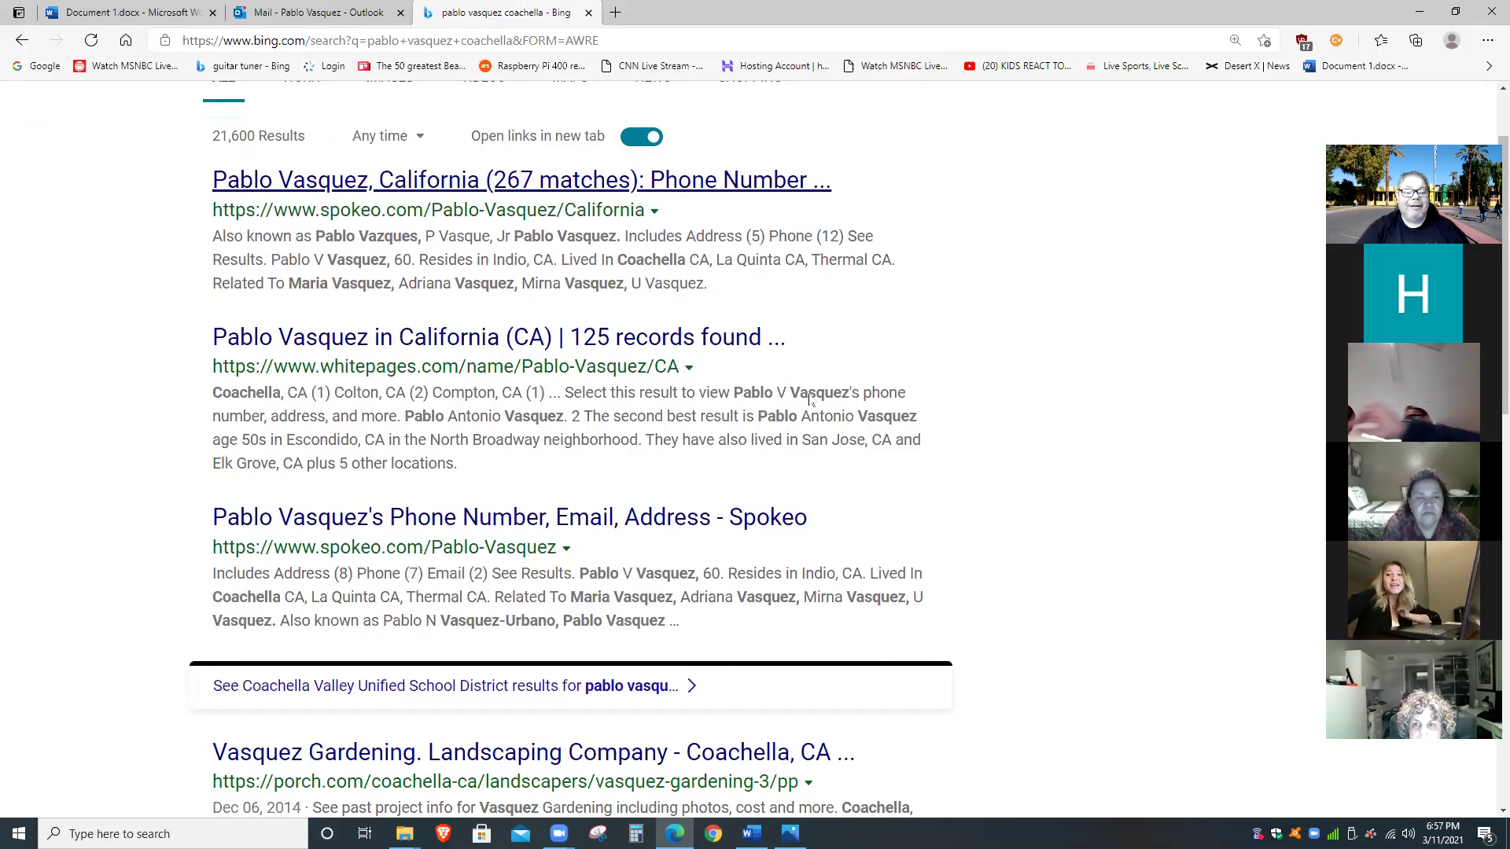
scroll(704, 396, down, 1)
scroll(705, 396, up, 2)
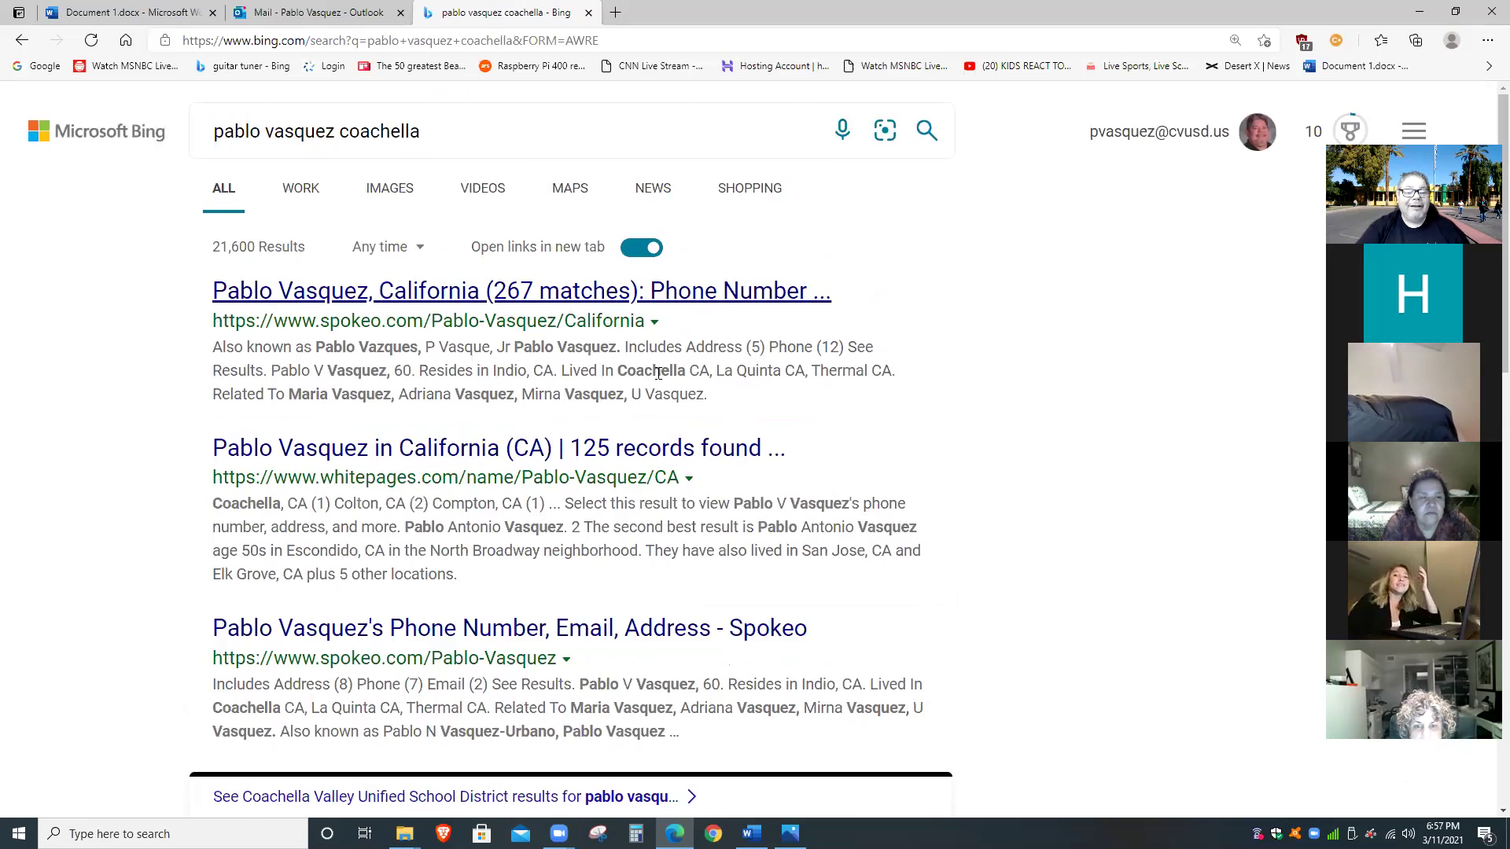
Switch Bing to image results for the name-plus-Coachella search and browse the photo grid.
click(389, 195)
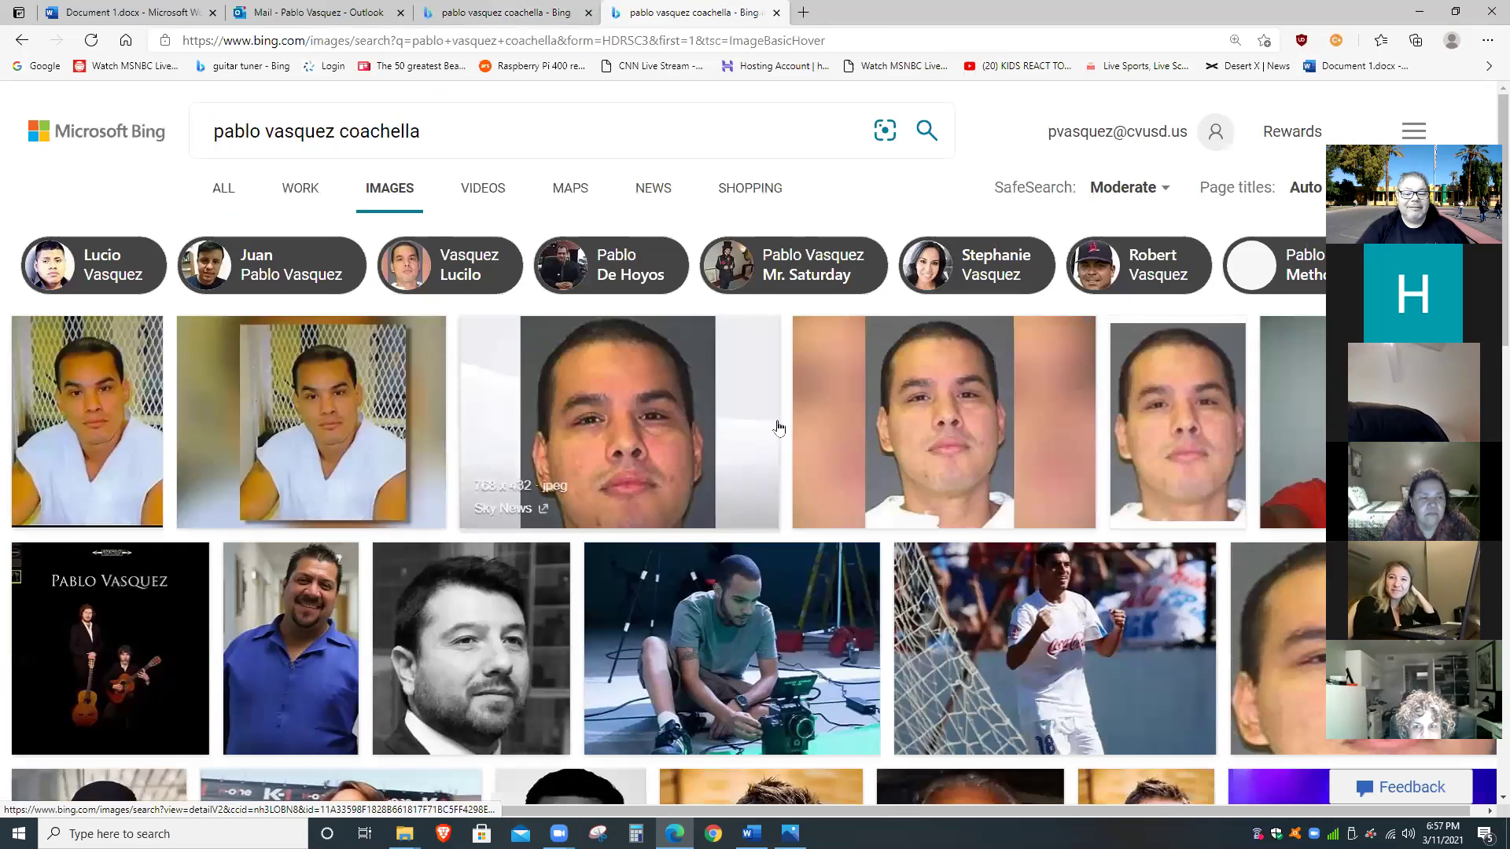
scroll(912, 440, down, 7)
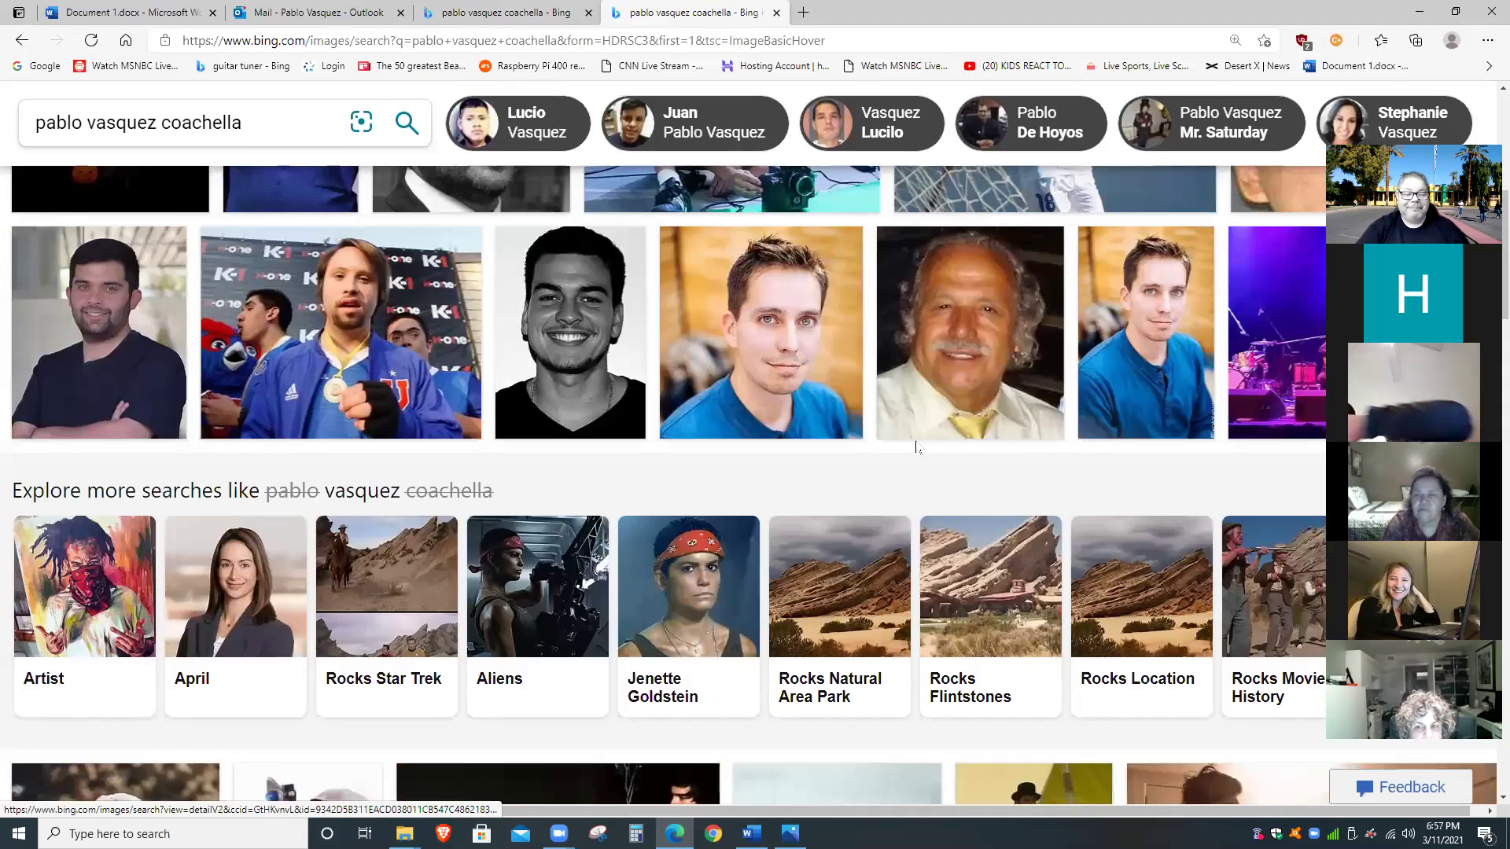
scroll(916, 448, down, 4)
scroll(916, 449, down, 2)
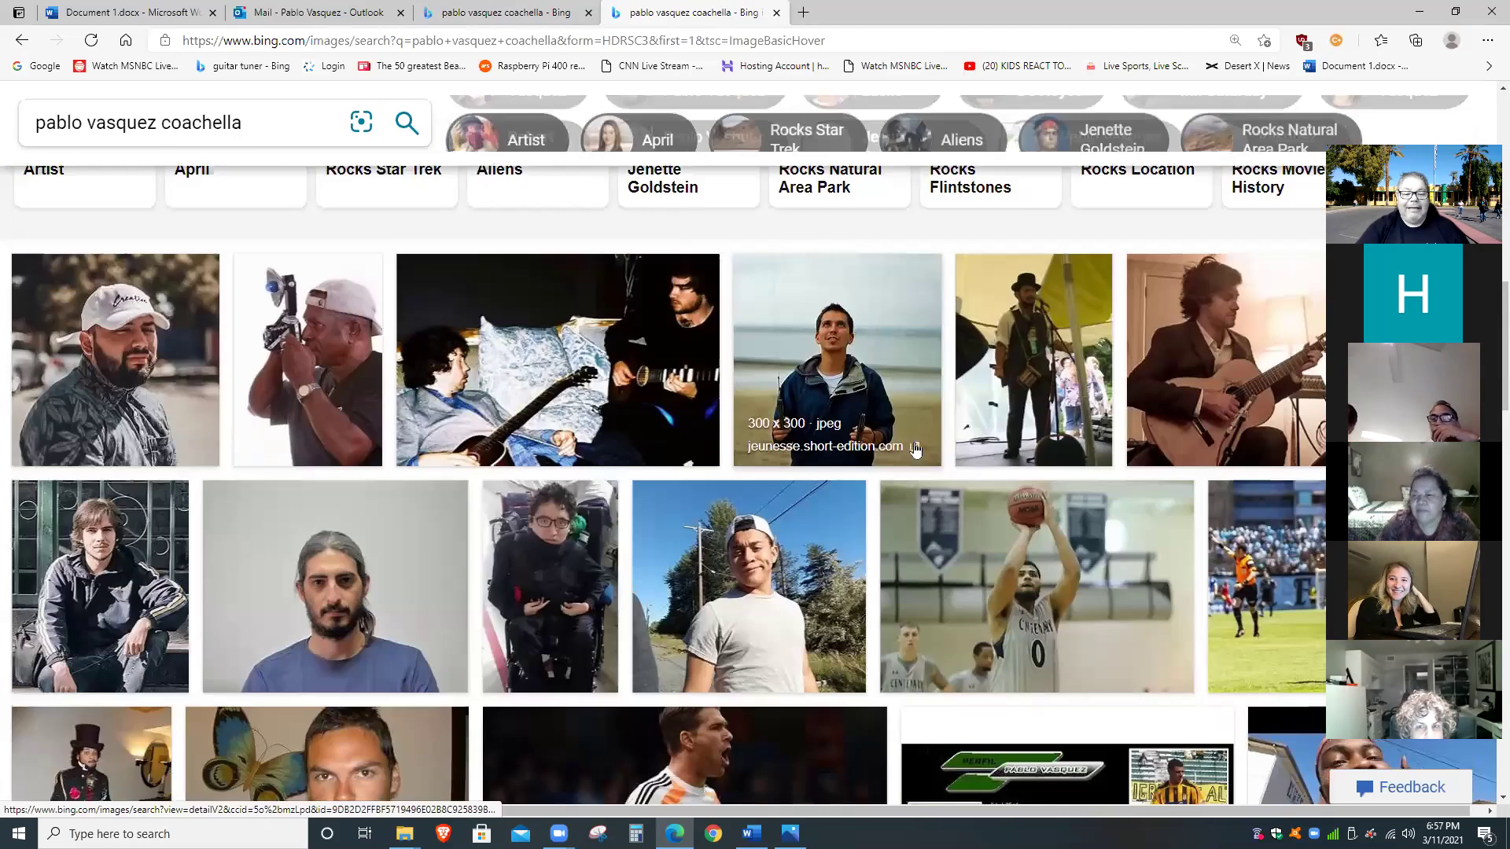
scroll(916, 448, down, 3)
scroll(915, 447, down, 4)
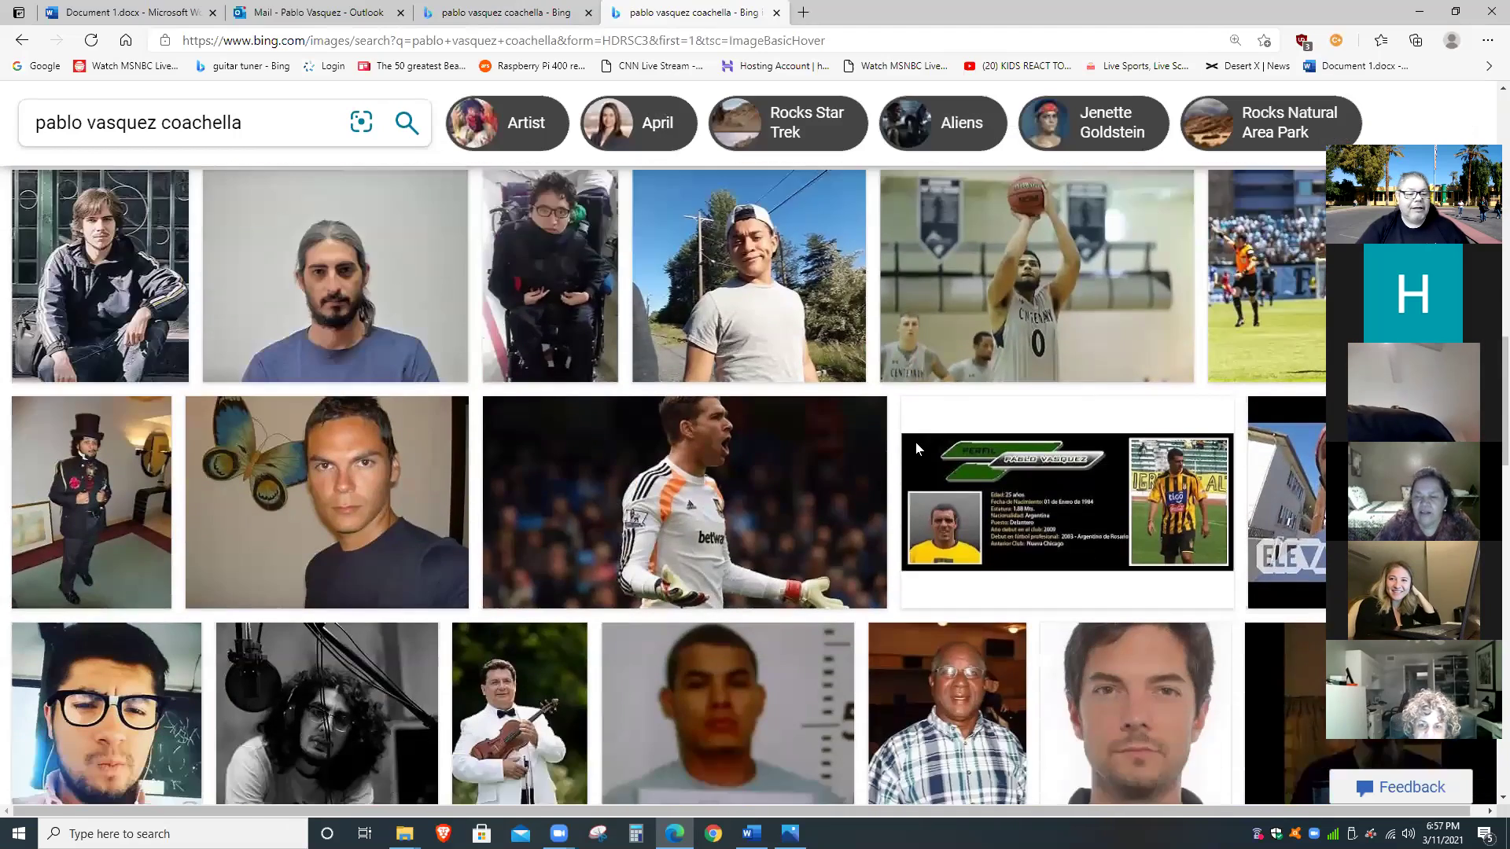
scroll(915, 449, up, 12)
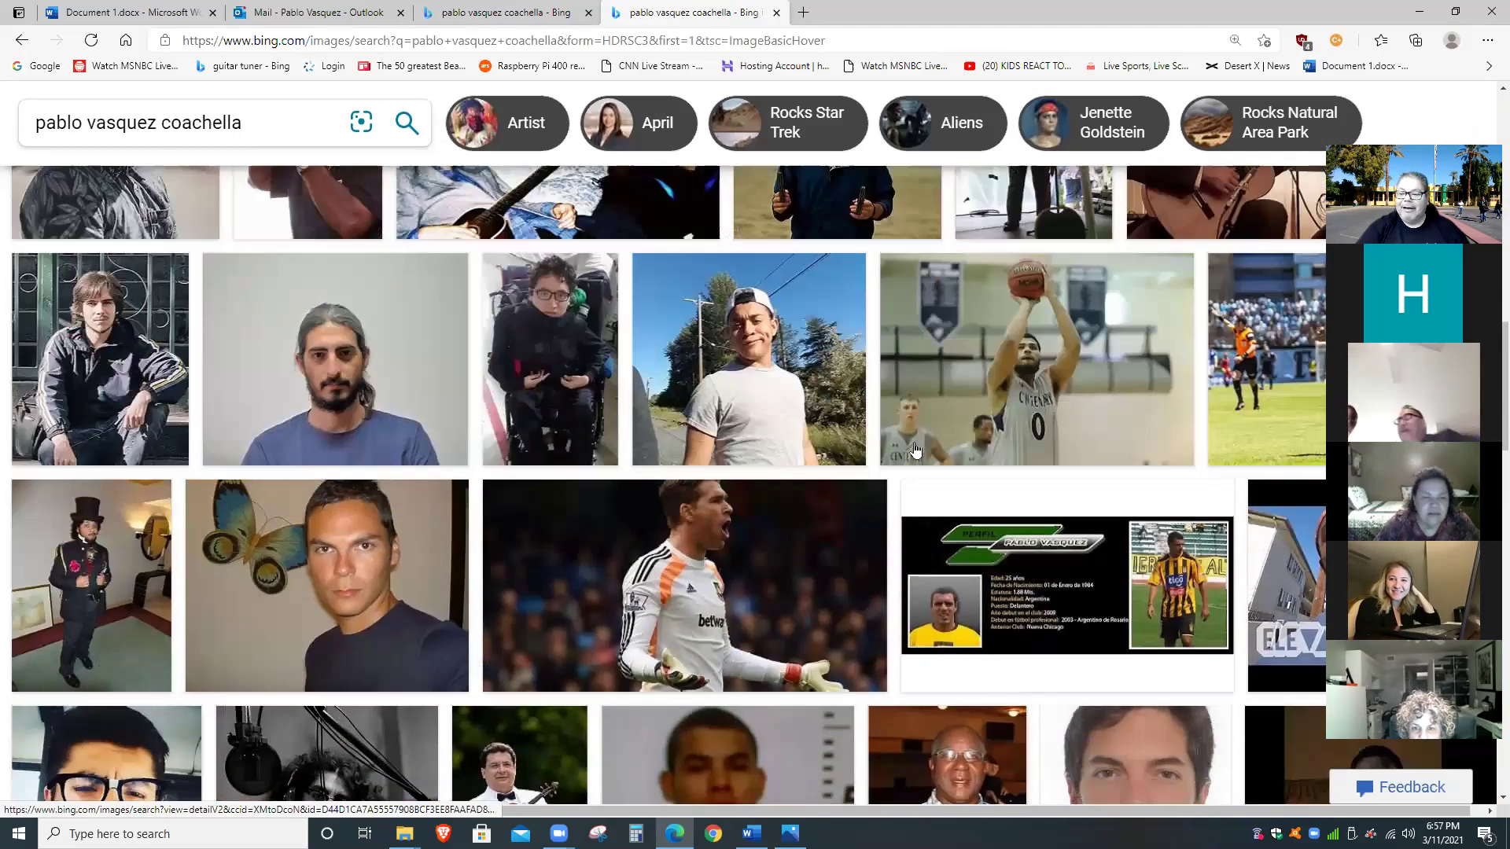
scroll(914, 449, up, 8)
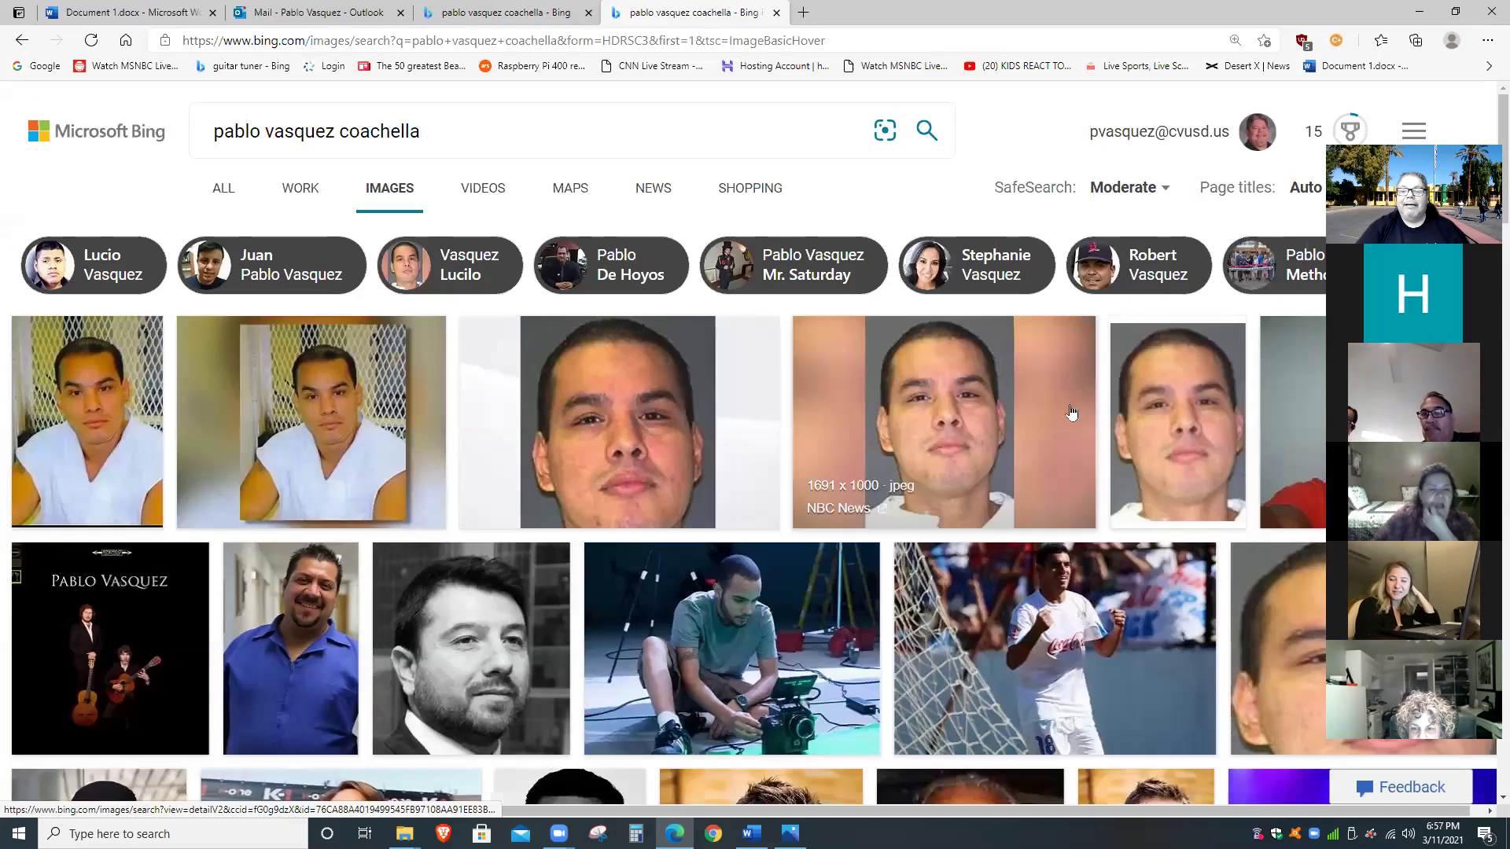
Select all the text in the Bing search box and copy it.
click(304, 142)
triple_click(303, 143)
right_click(304, 135)
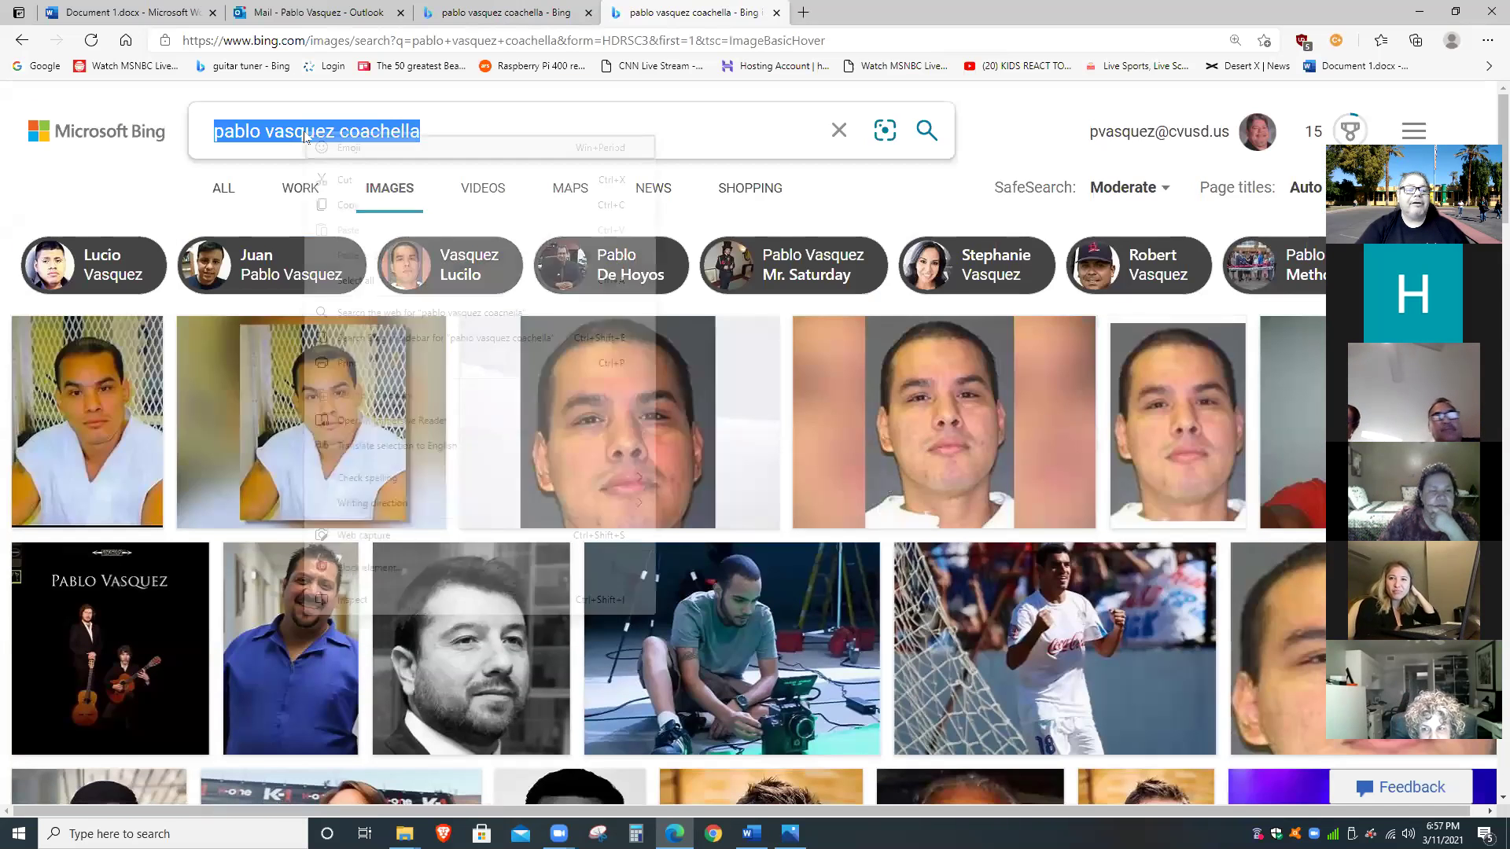
click(350, 206)
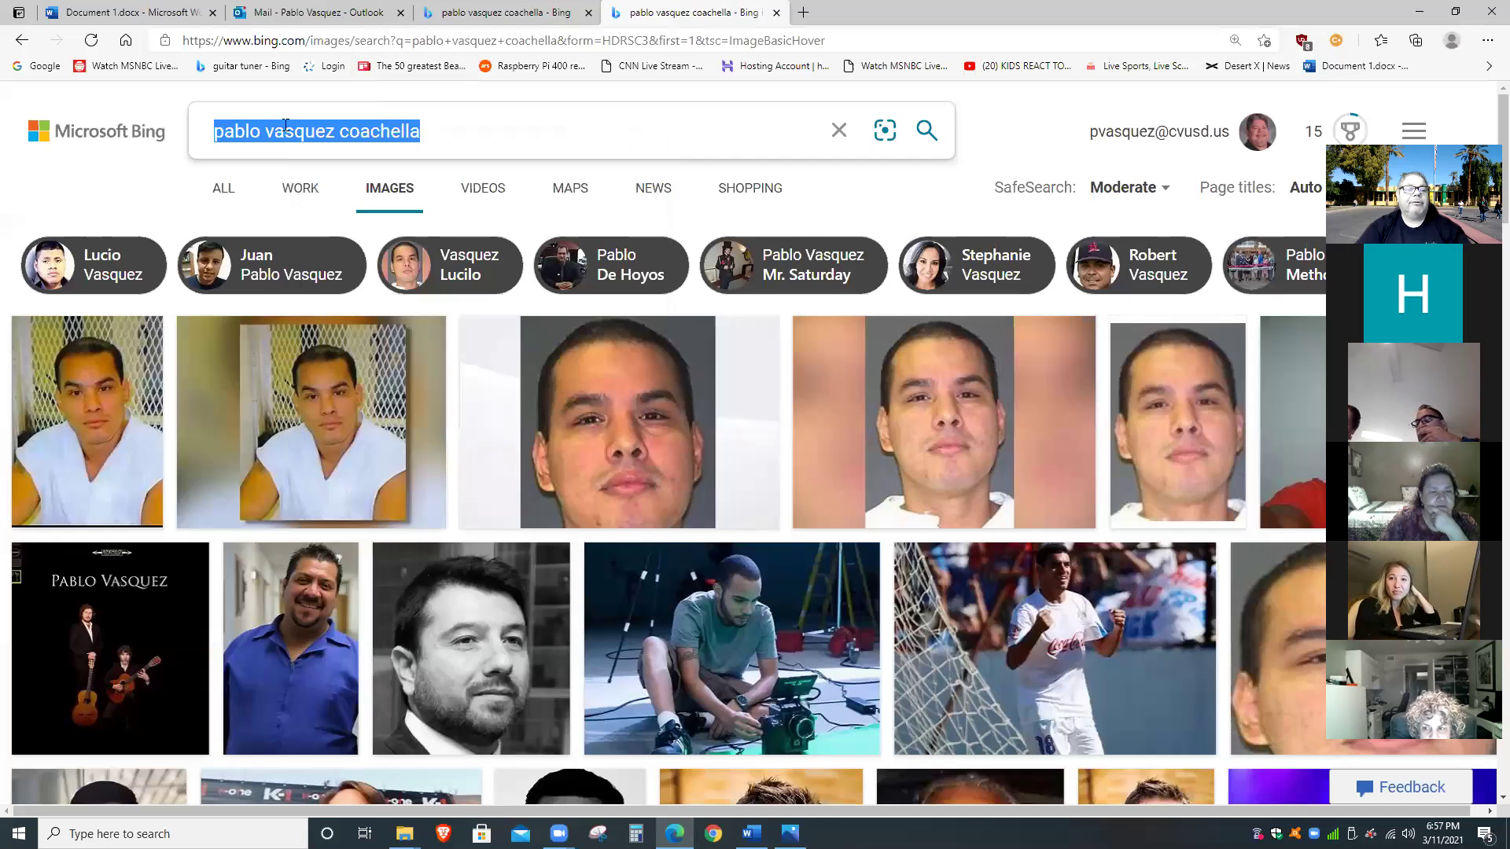
Go to google.com, paste the copied search text as plain text, and run the search.
click(348, 39)
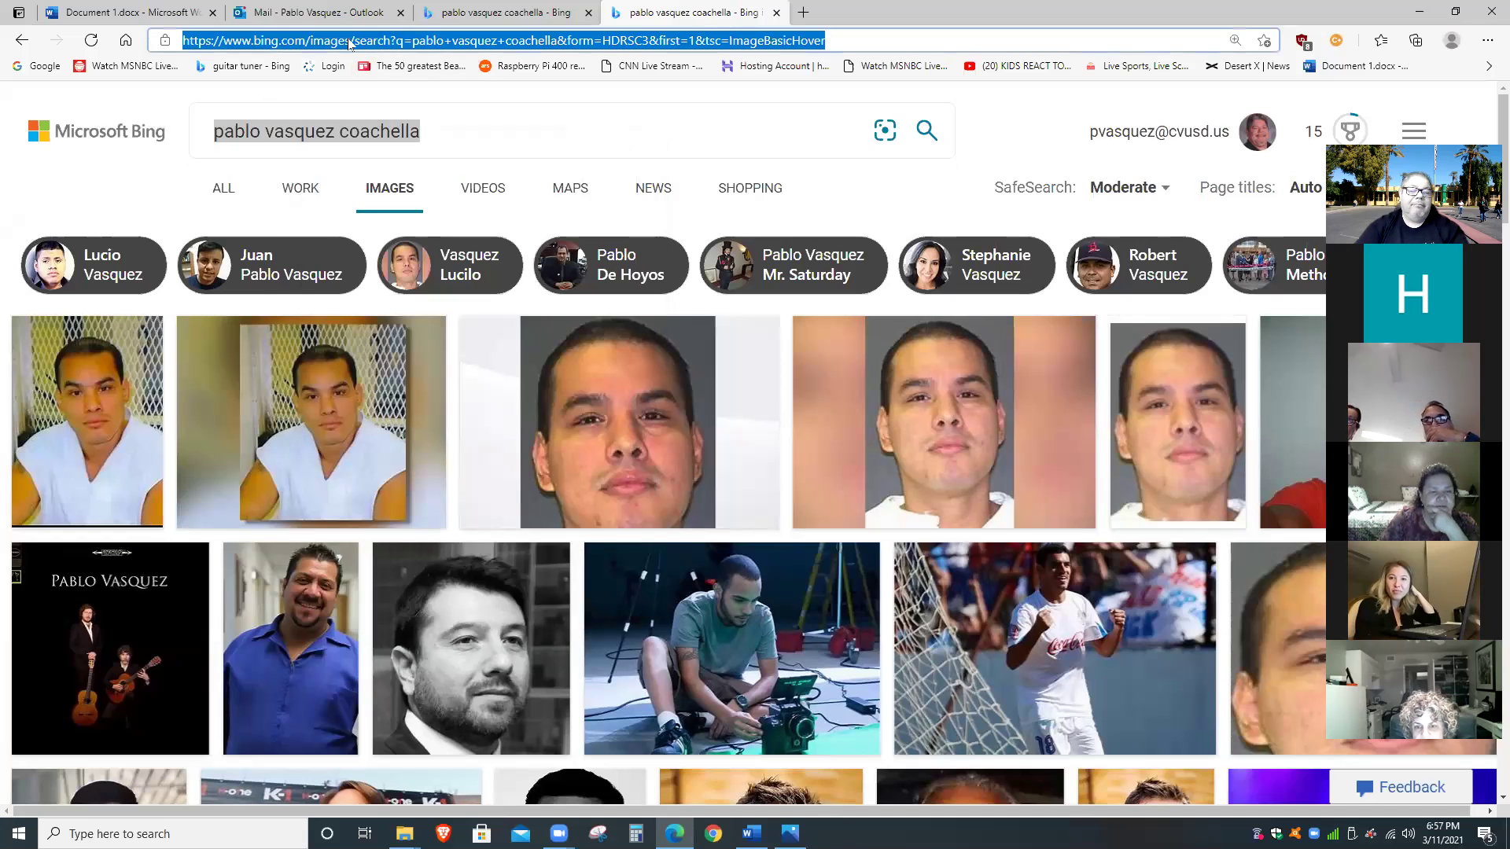
text(goo)
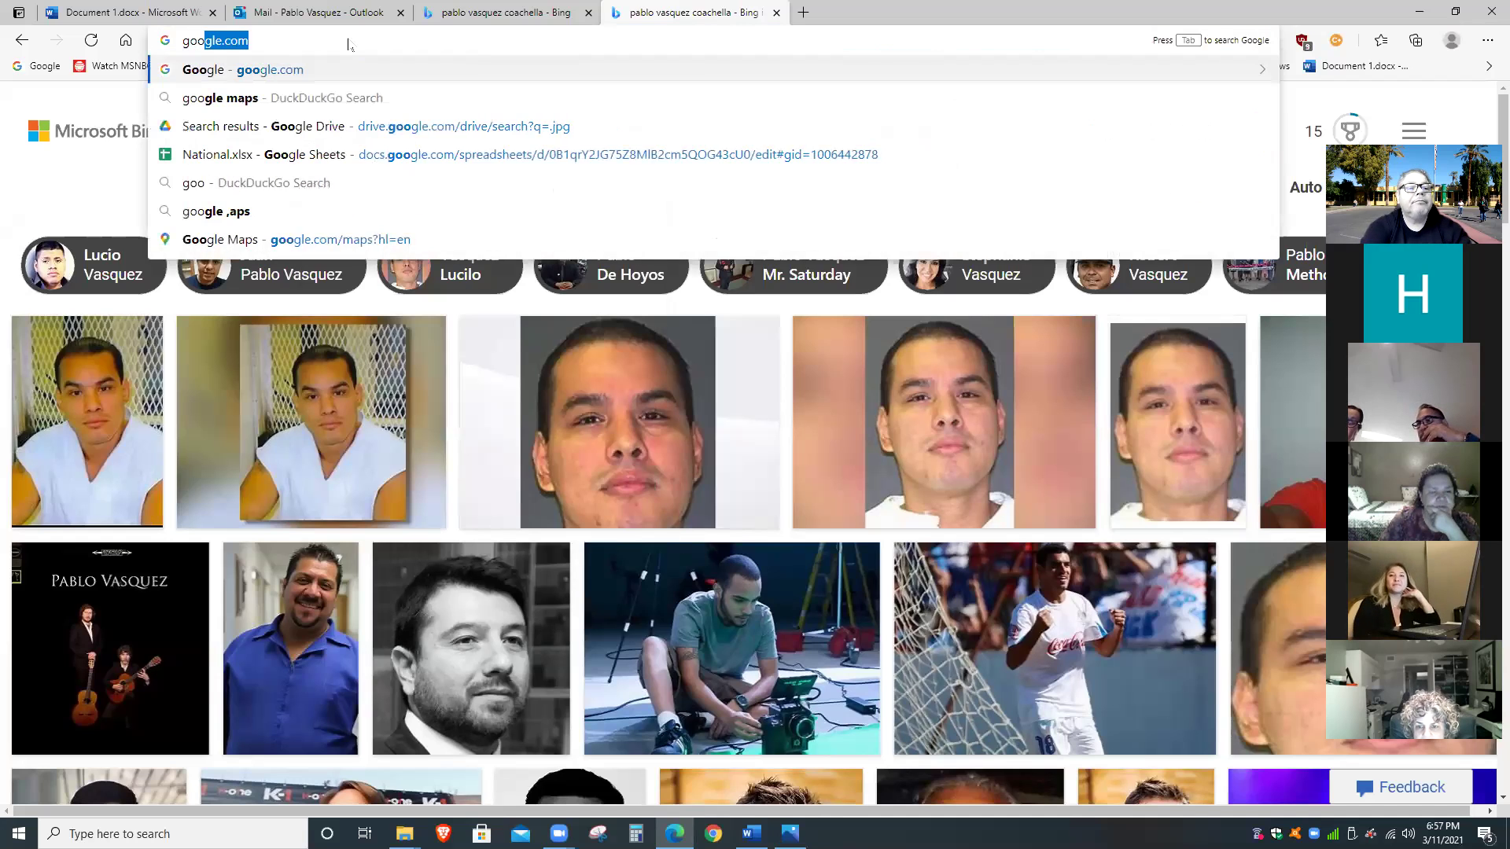
key(Return)
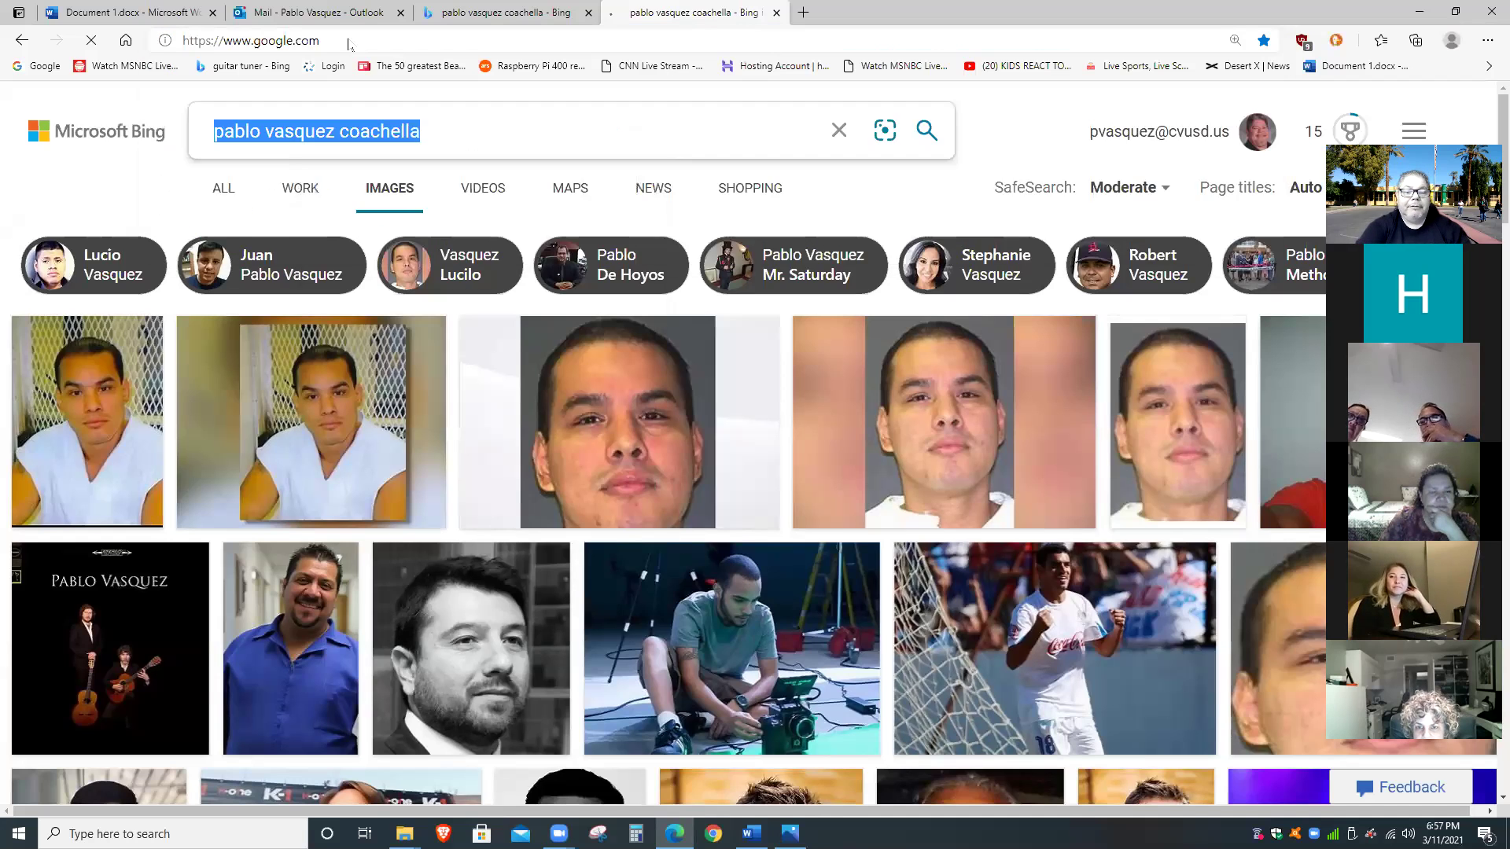
right_click(618, 388)
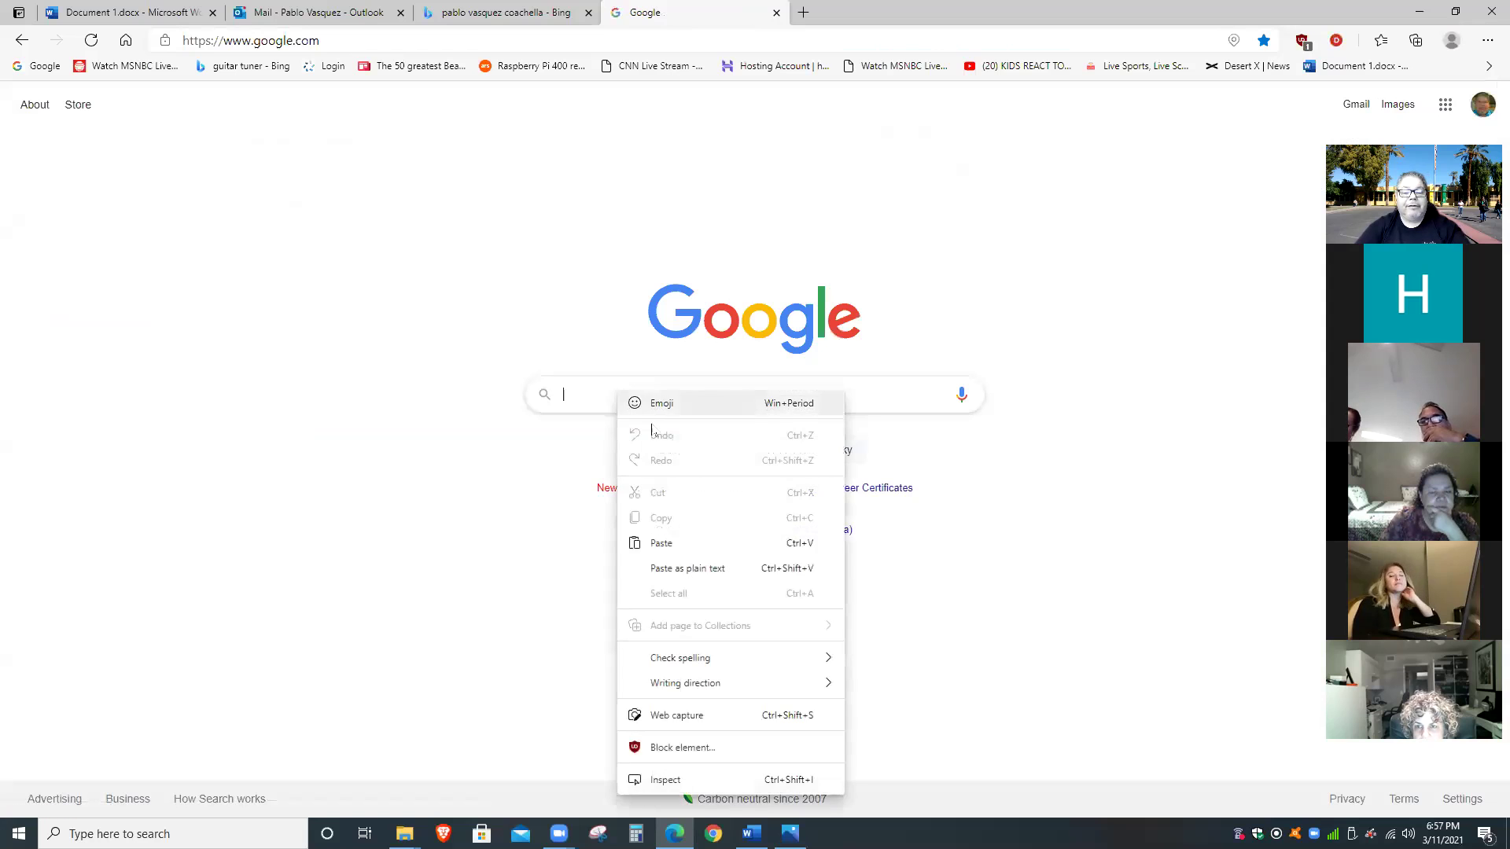
click(688, 564)
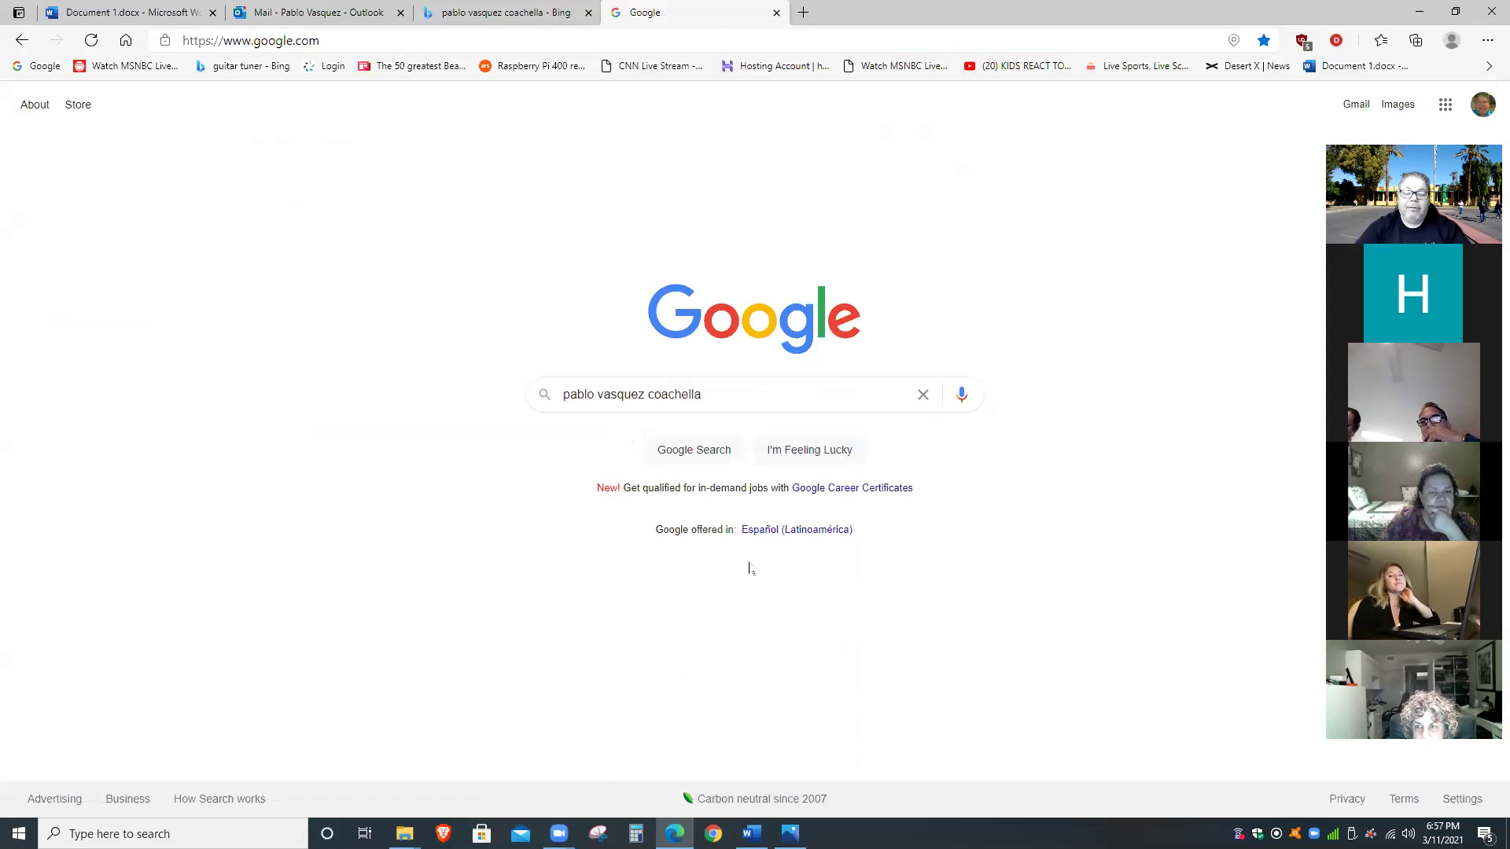
key(Return)
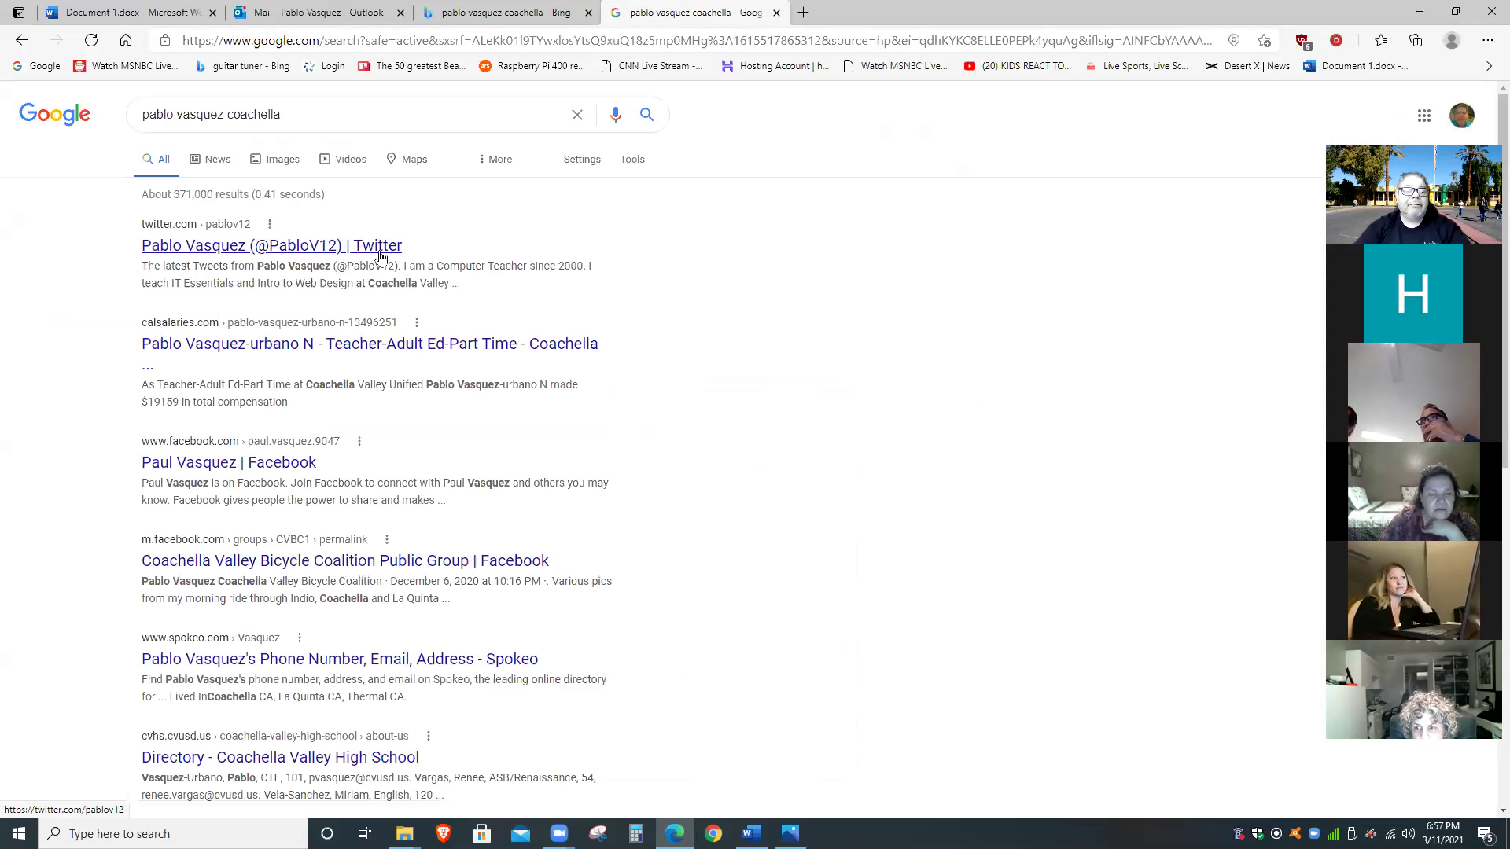
Open Google image results and enlarge the top Twitter profile photo in the preview.
click(285, 159)
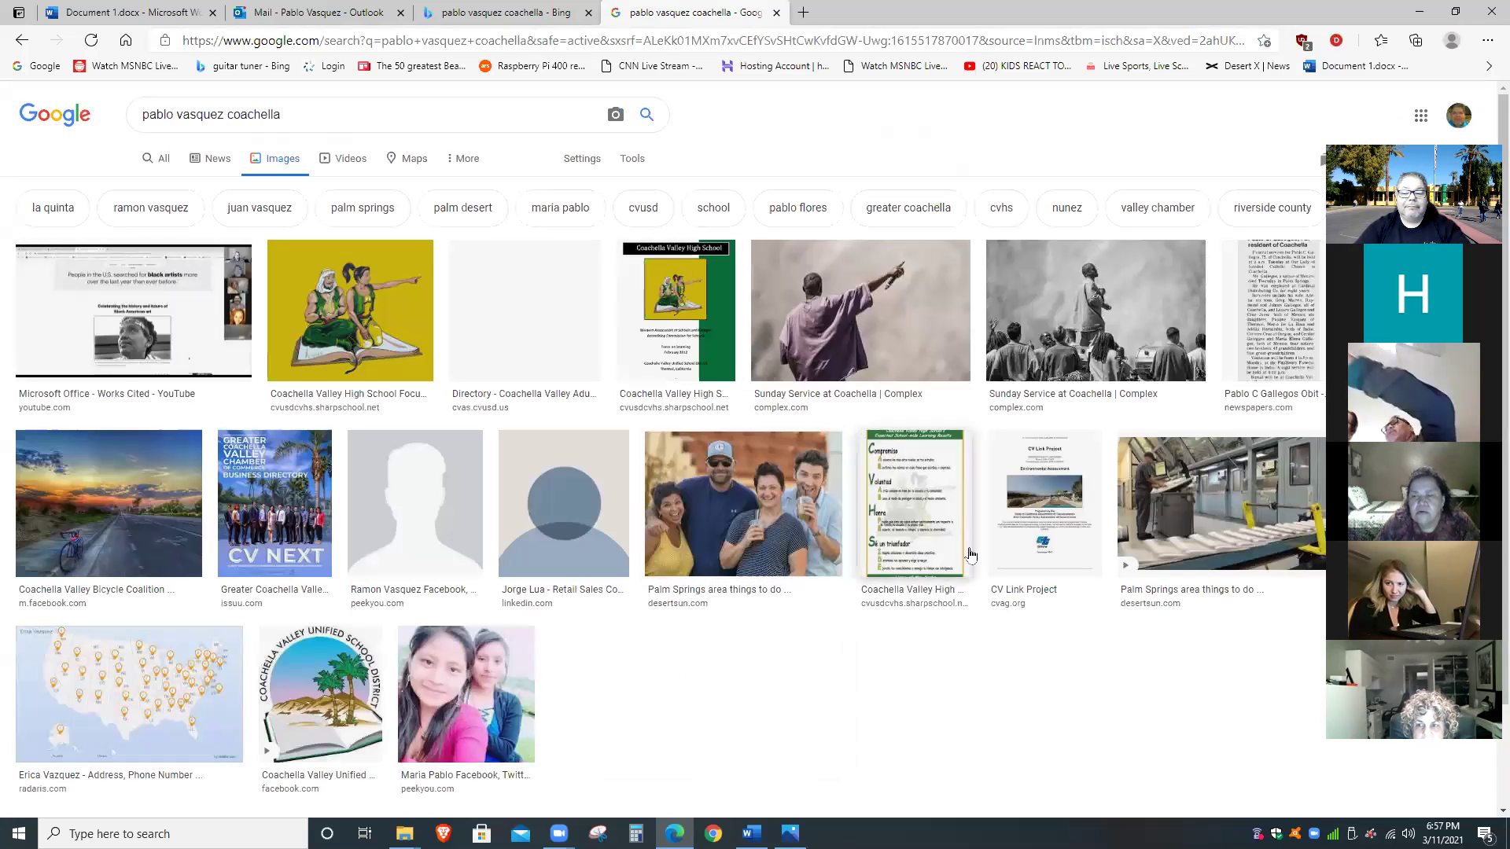
scroll(1046, 582, down, 2)
scroll(1044, 577, up, 2)
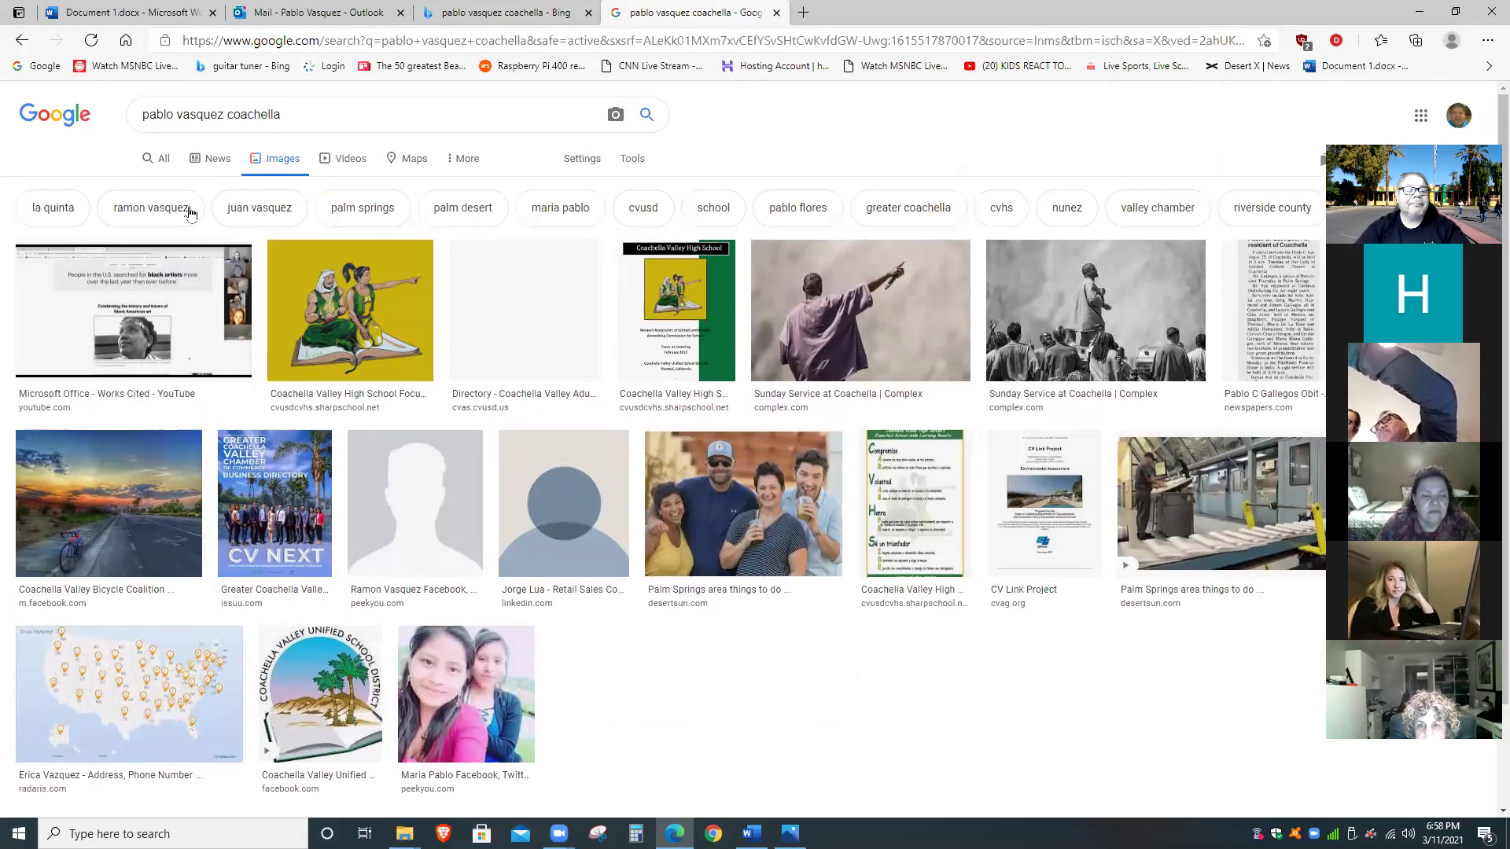
click(165, 160)
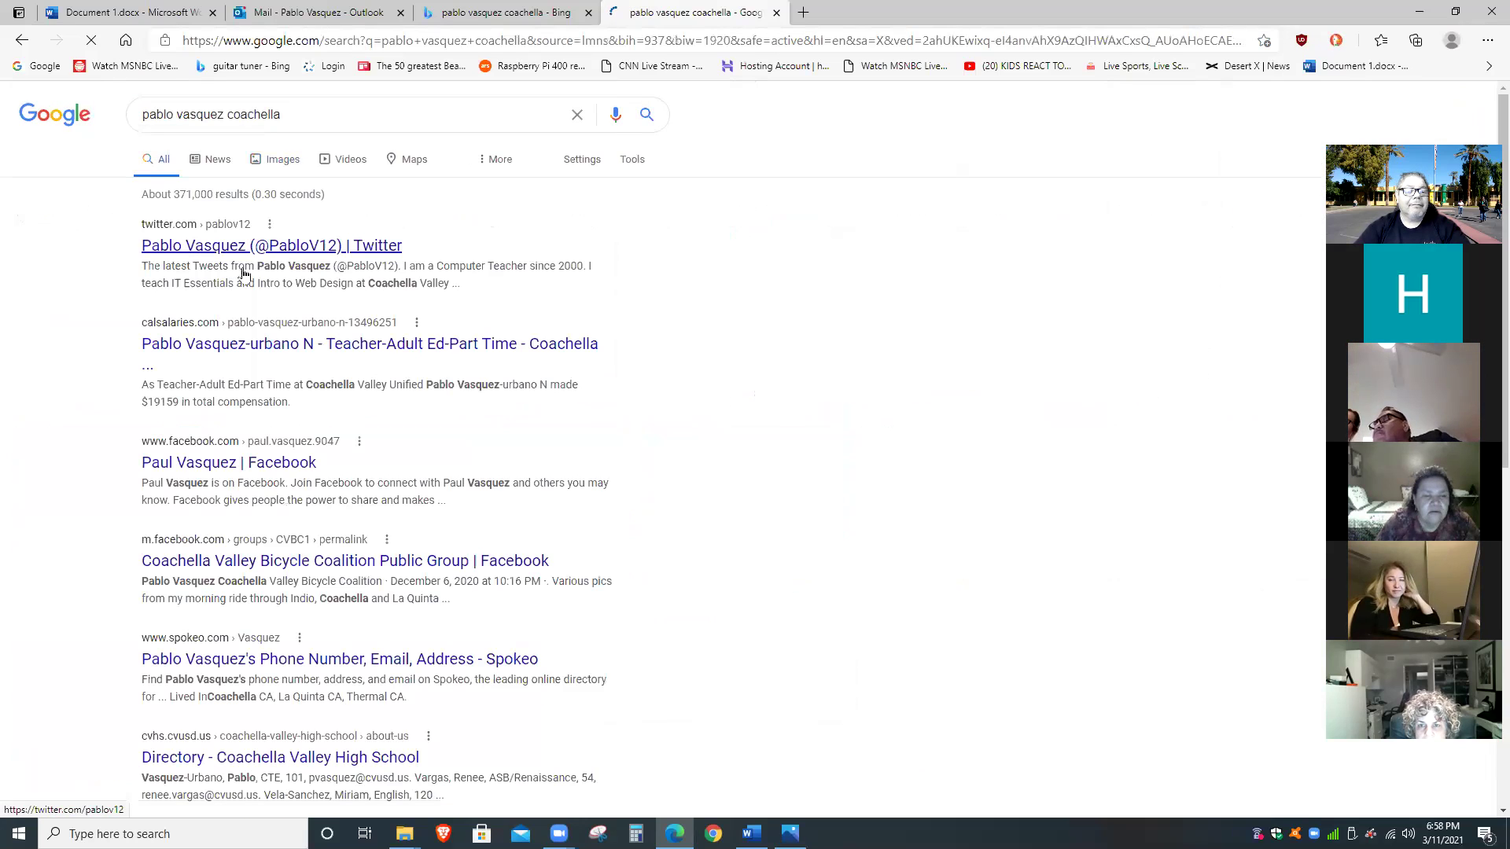
scroll(535, 431, down, 5)
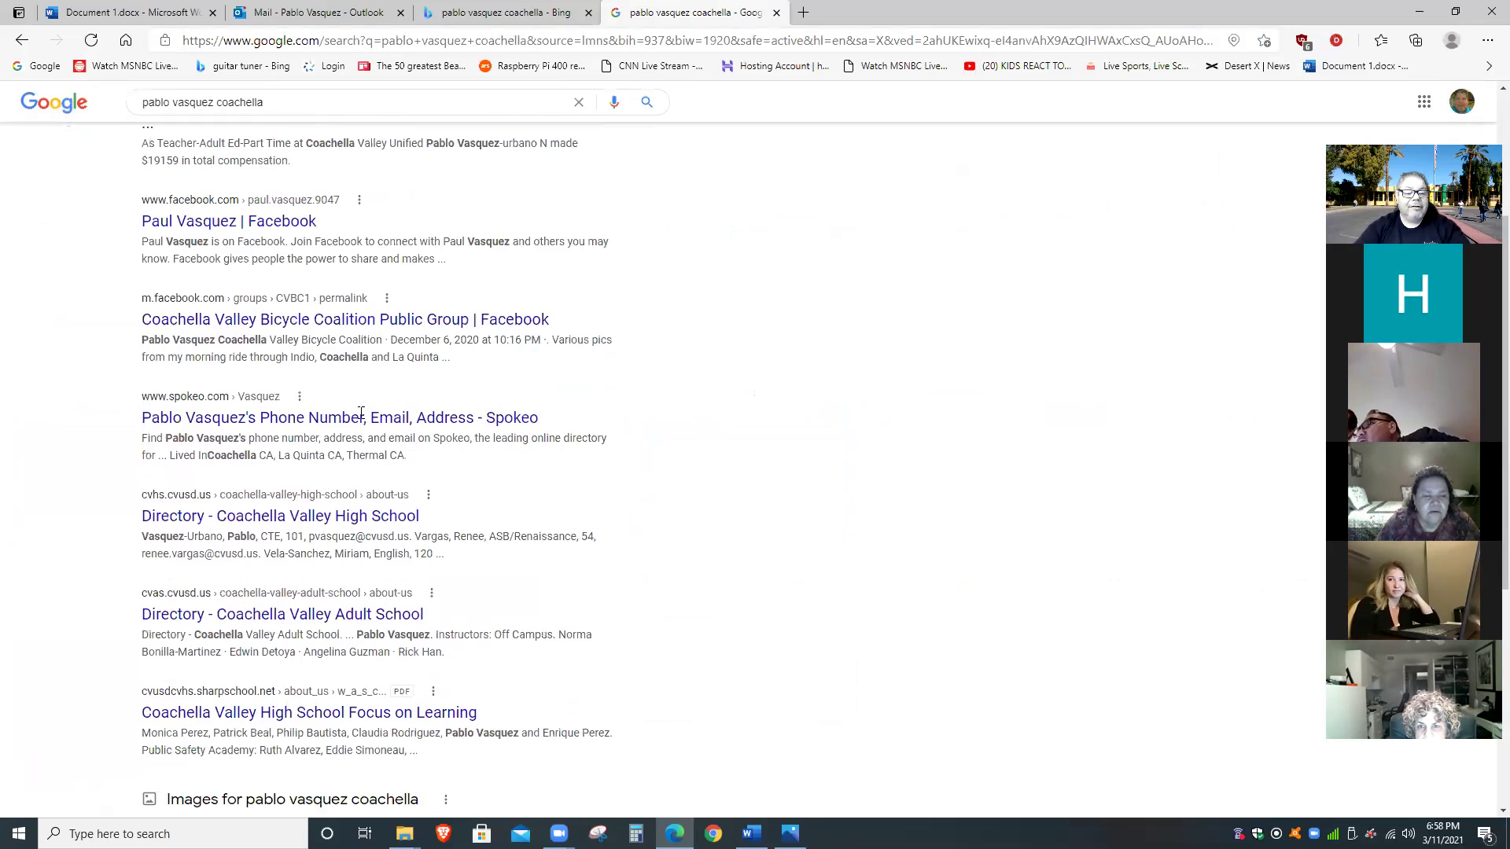
scroll(541, 433, down, 4)
click(561, 448)
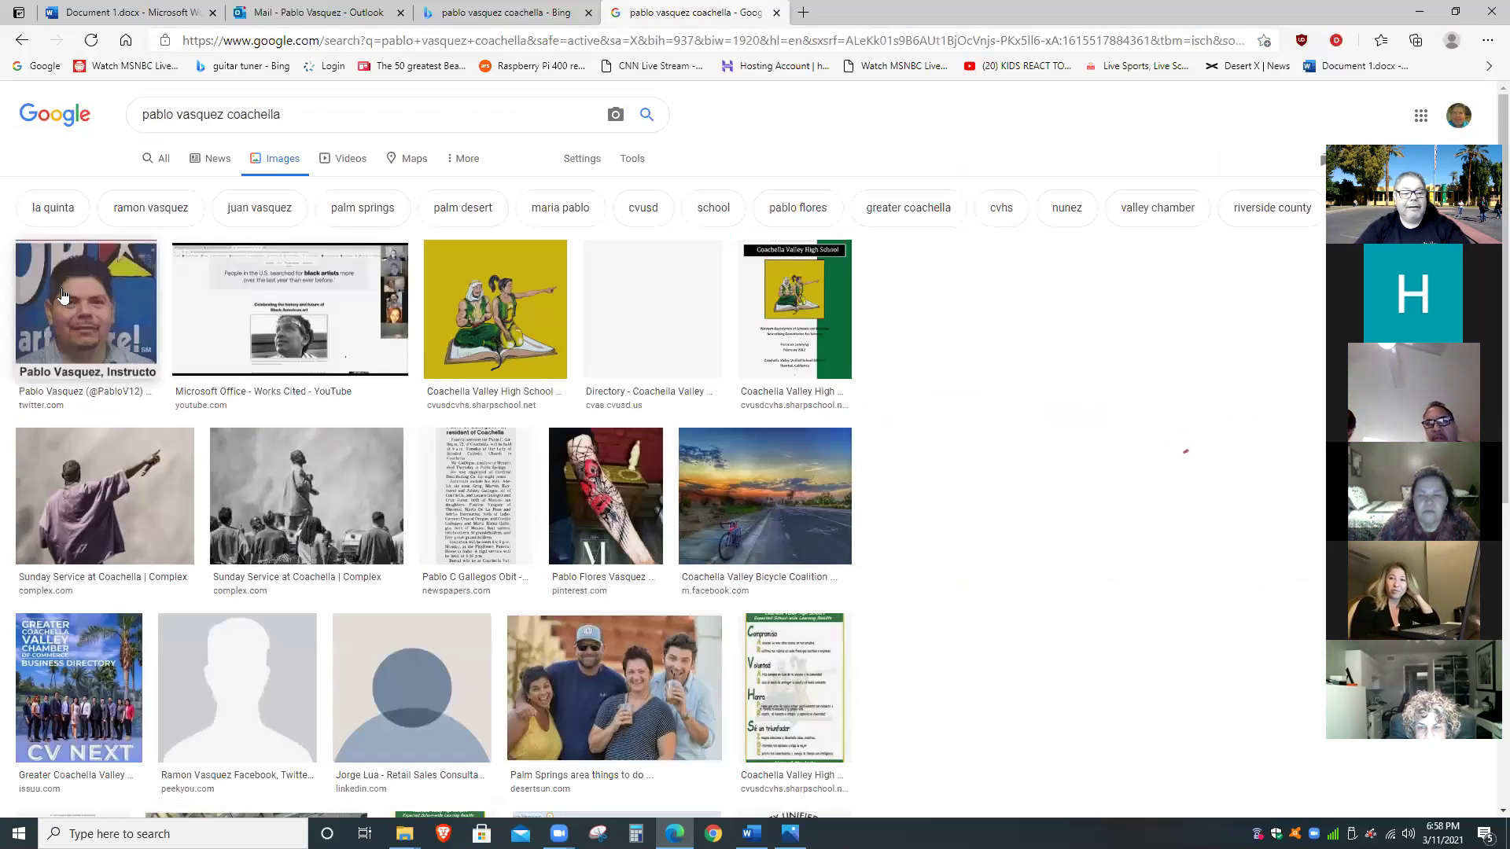
click(61, 297)
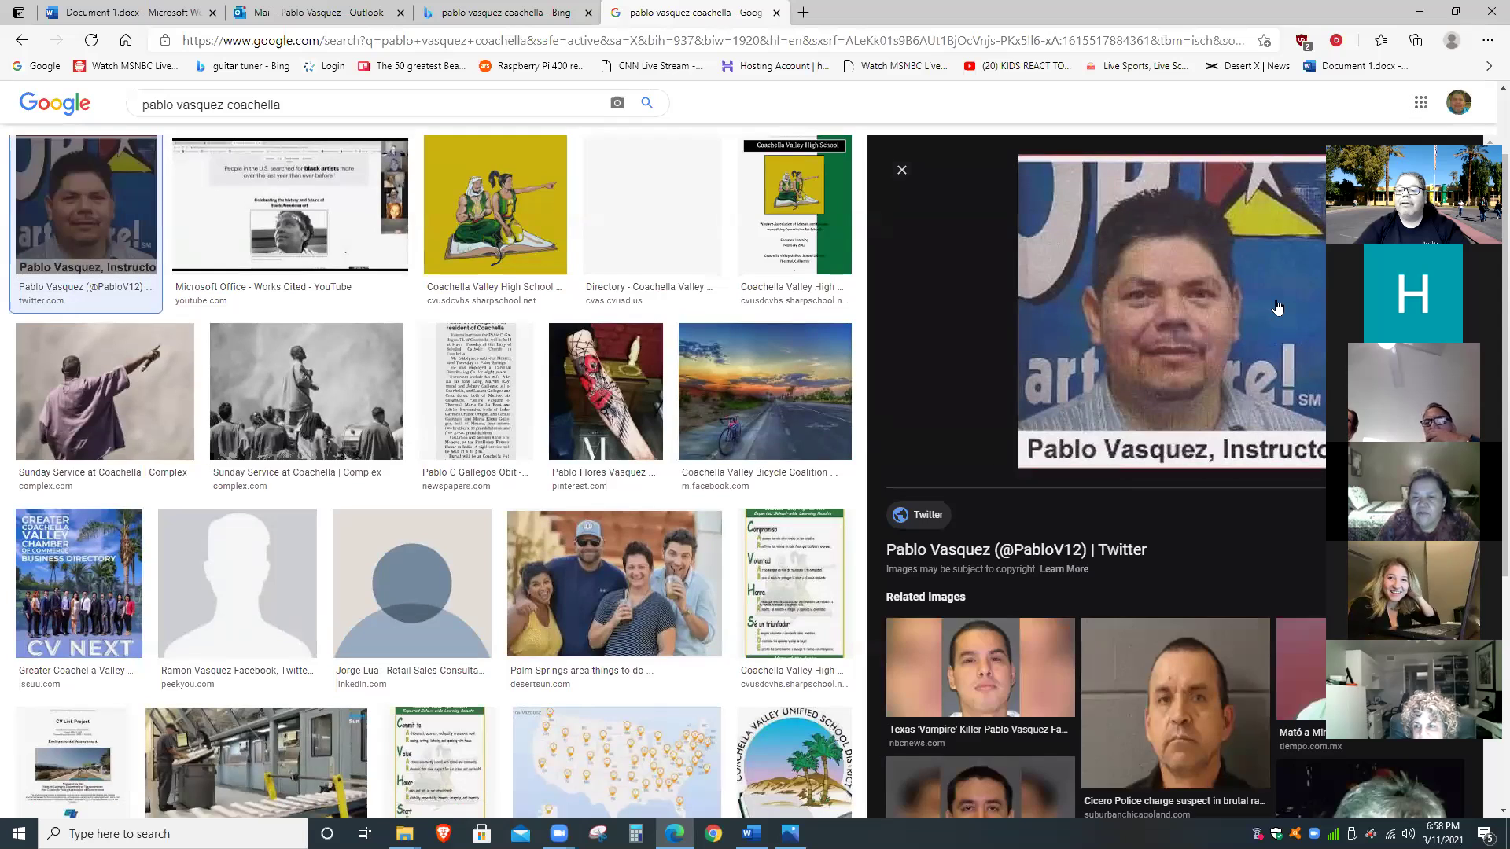
drag(1462, 131, 895, 137)
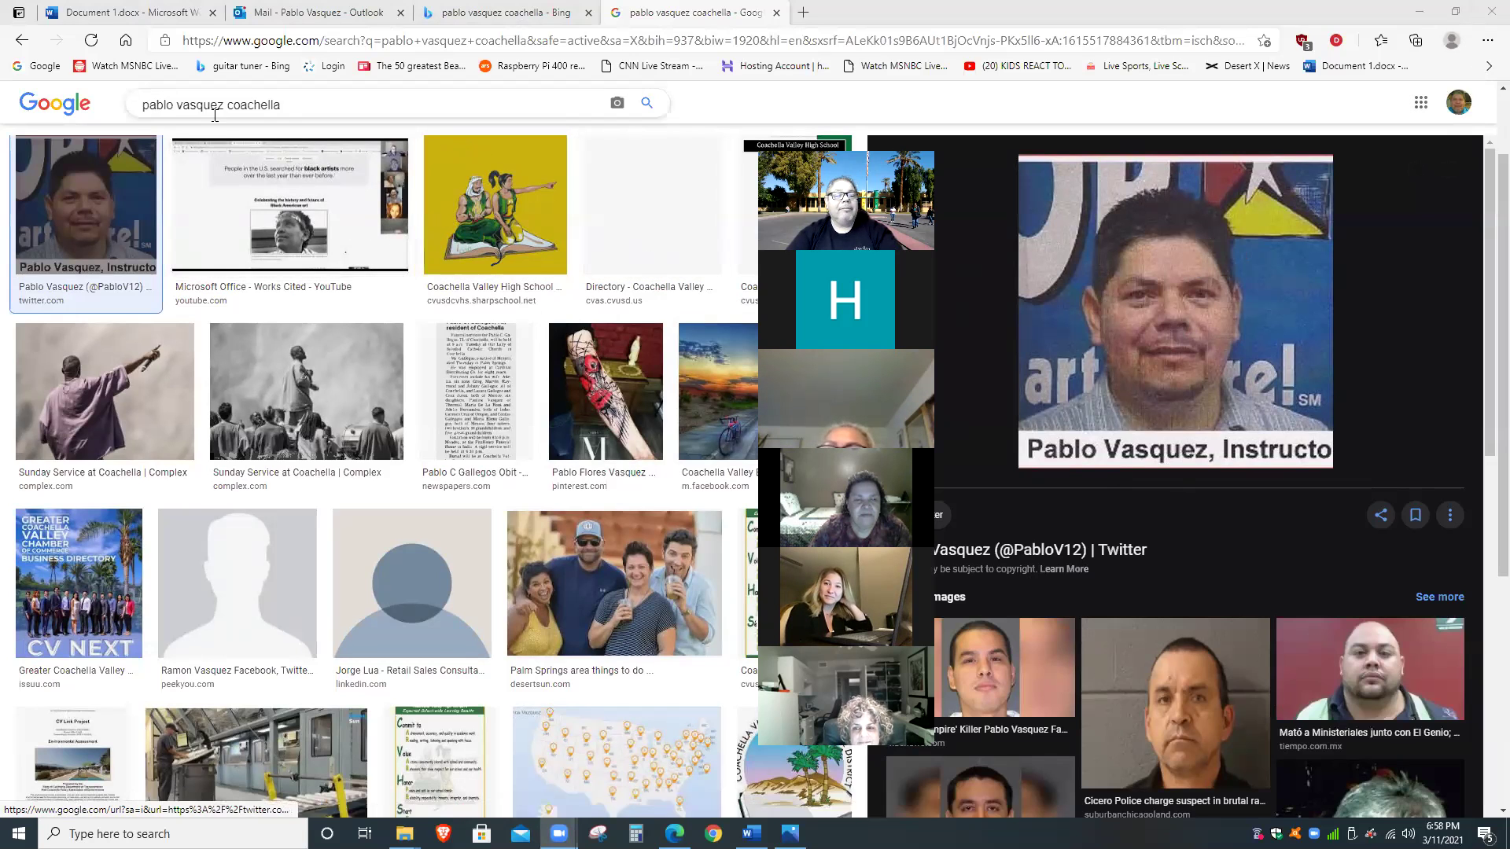
scroll(224, 187, up, 2)
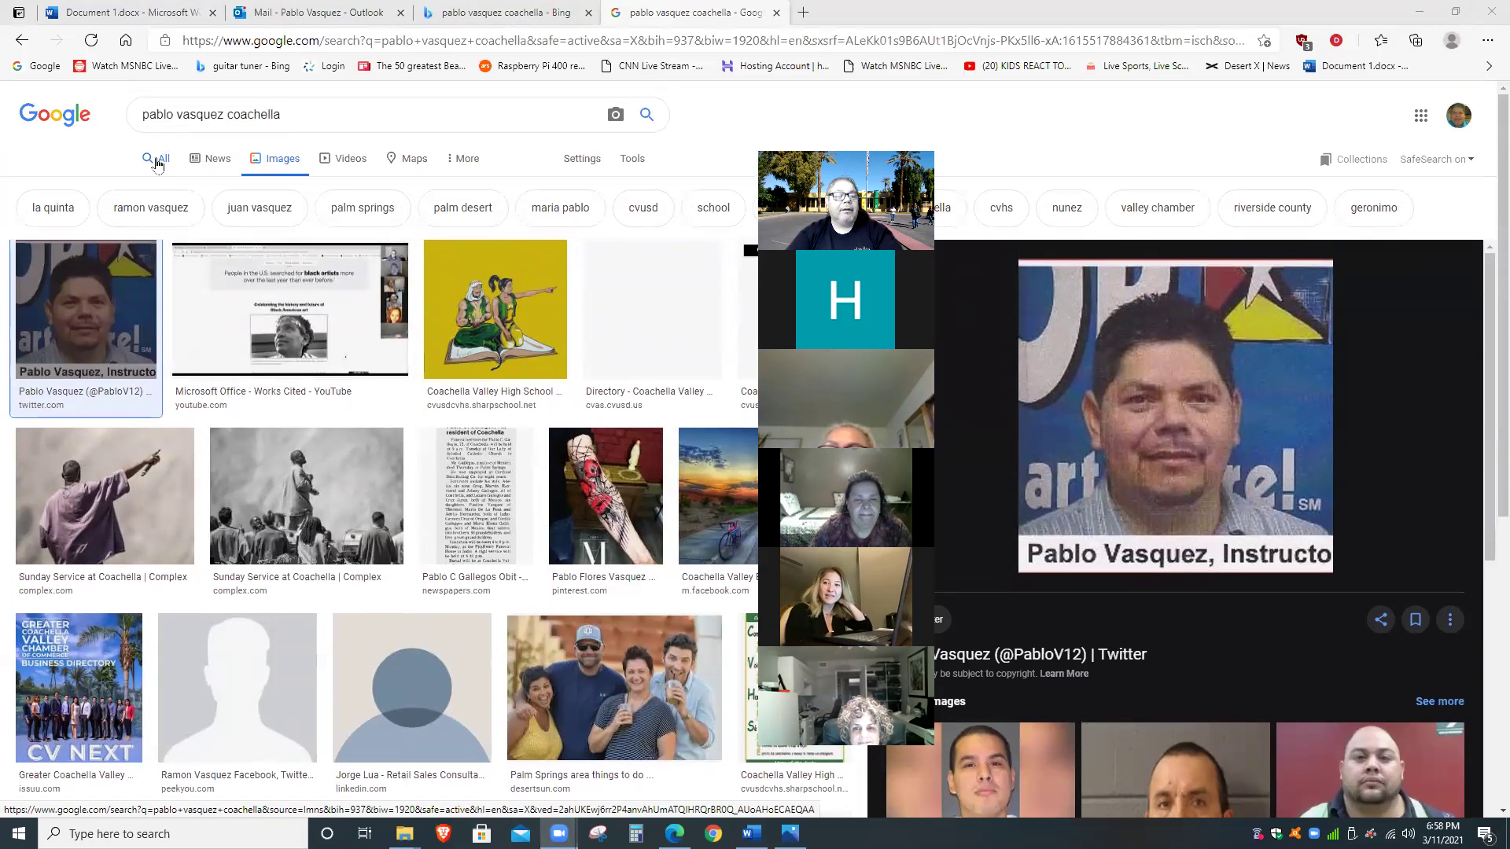
Switch to Google's All results and scroll through the web listings.
click(157, 159)
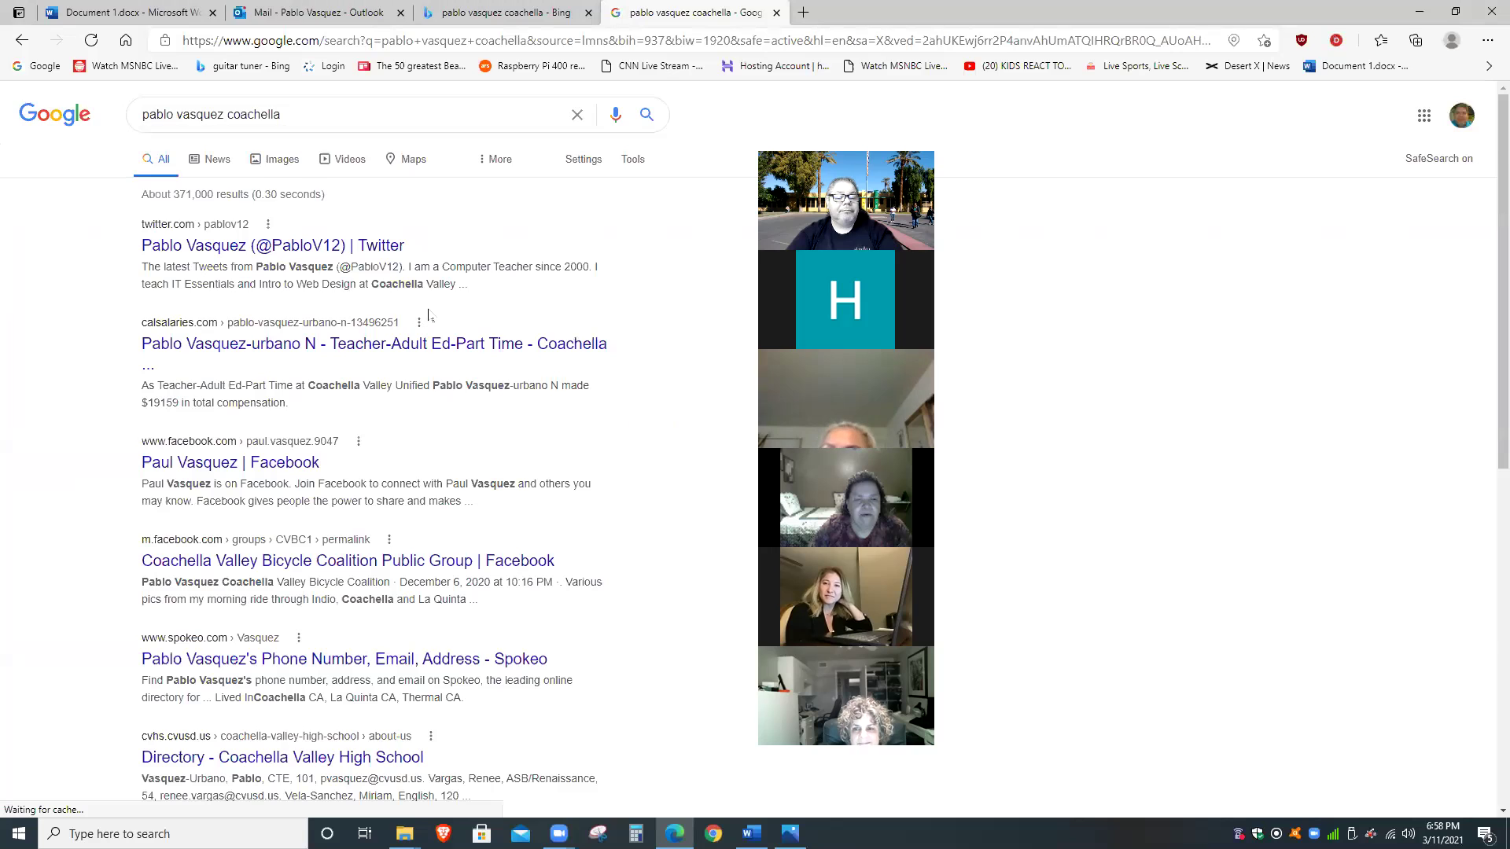
scroll(419, 307, down, 2)
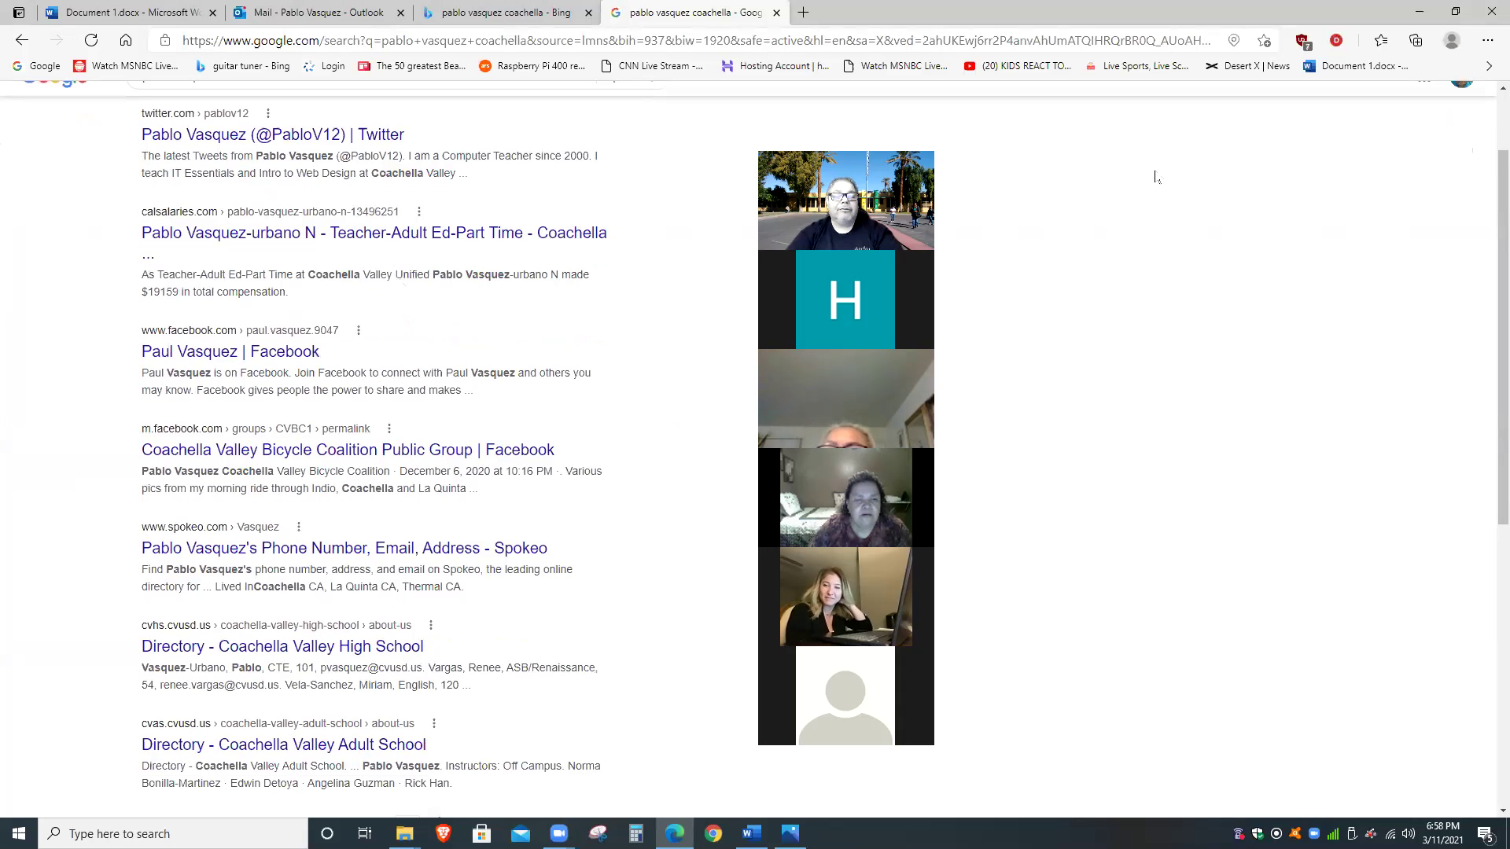
scroll(415, 294, down, 1)
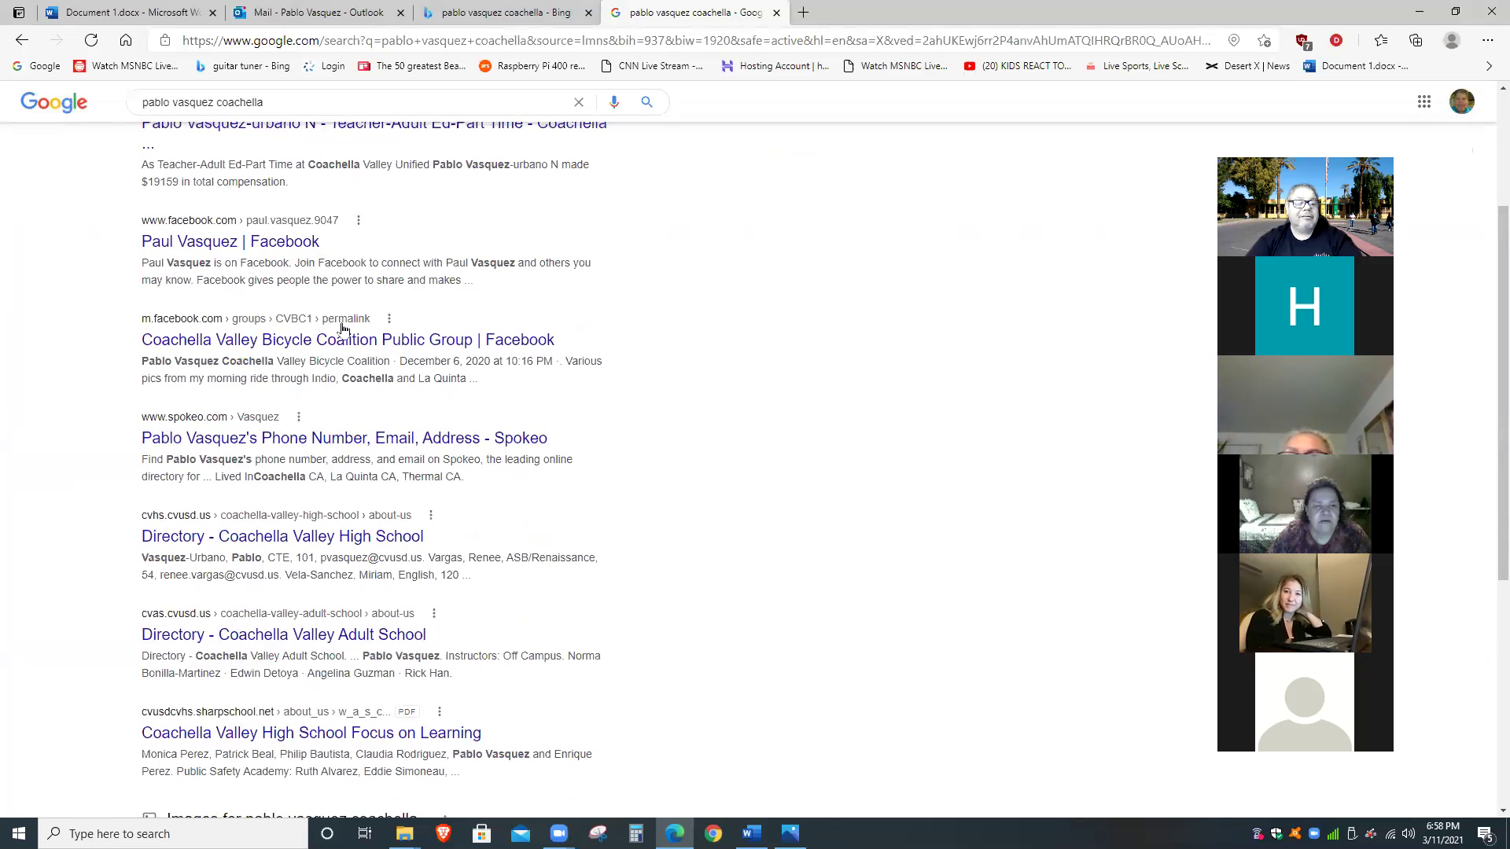
scroll(387, 345, down, 3)
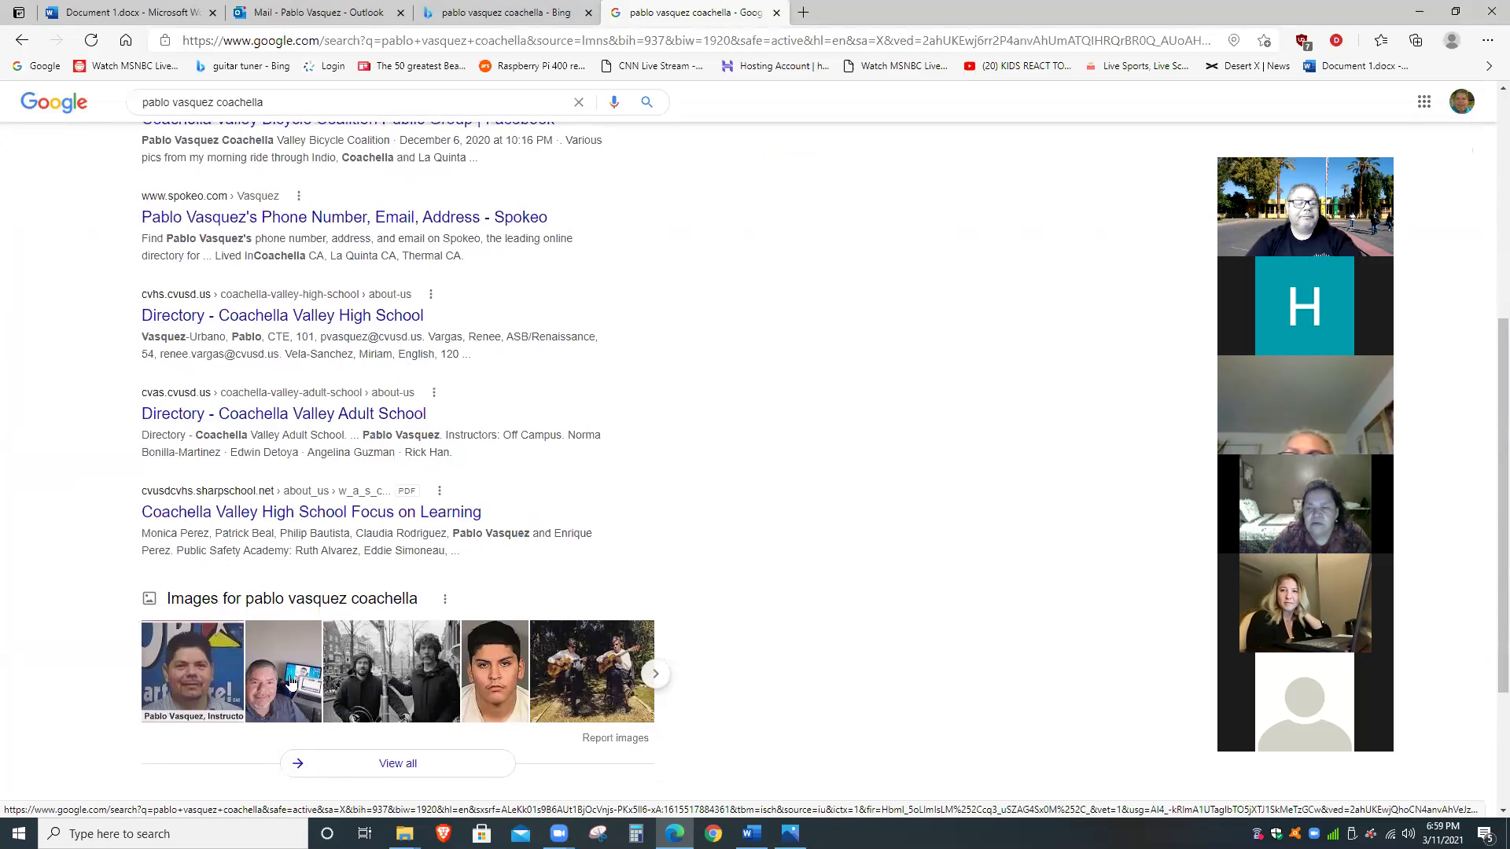
Return to image results and preview the Twitter photo of the man beside his laptop.
click(290, 681)
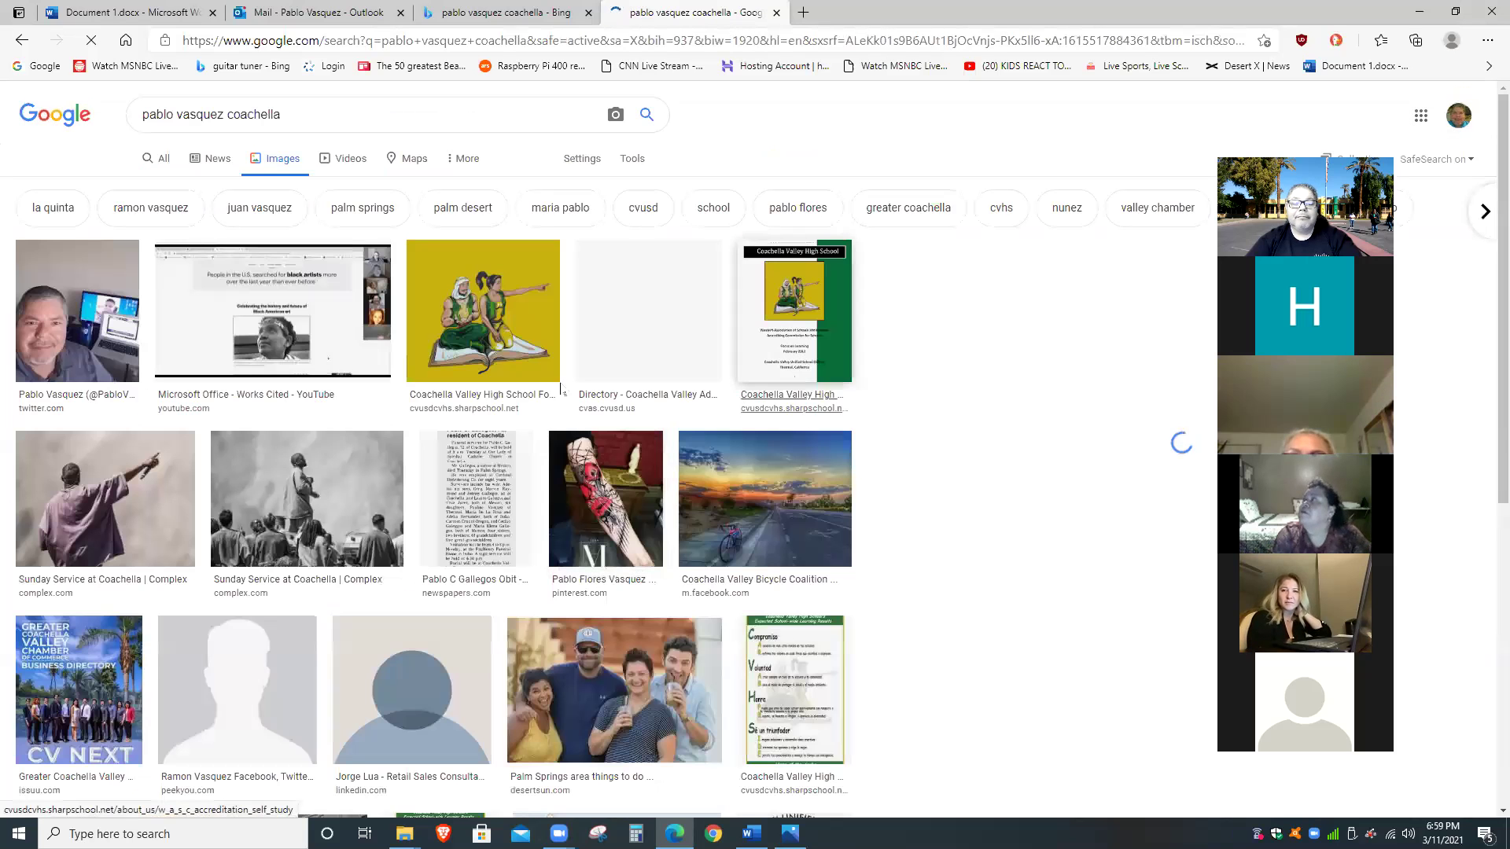
click(77, 311)
click(106, 393)
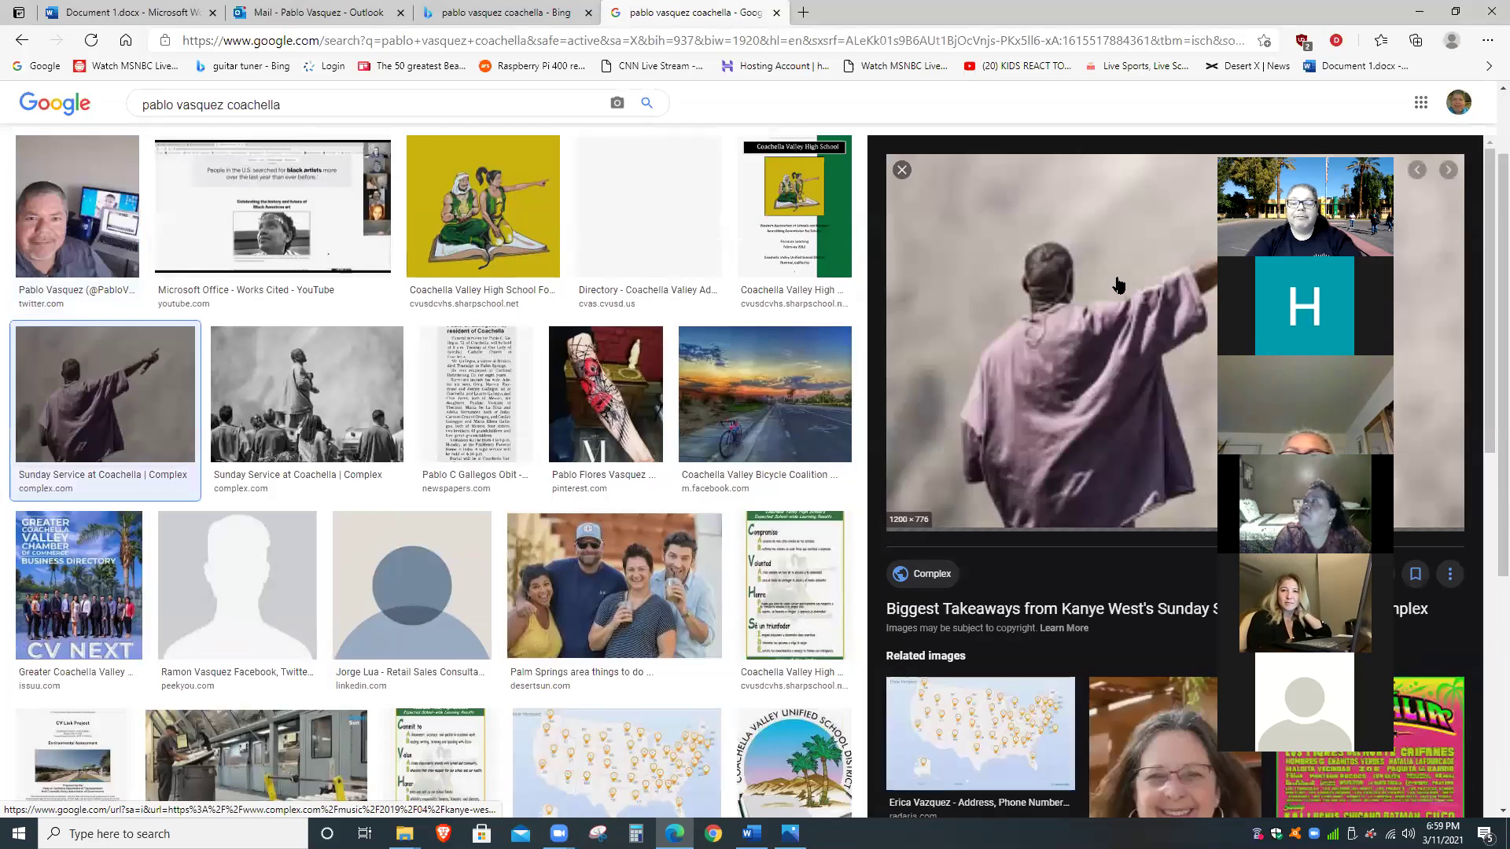
click(74, 212)
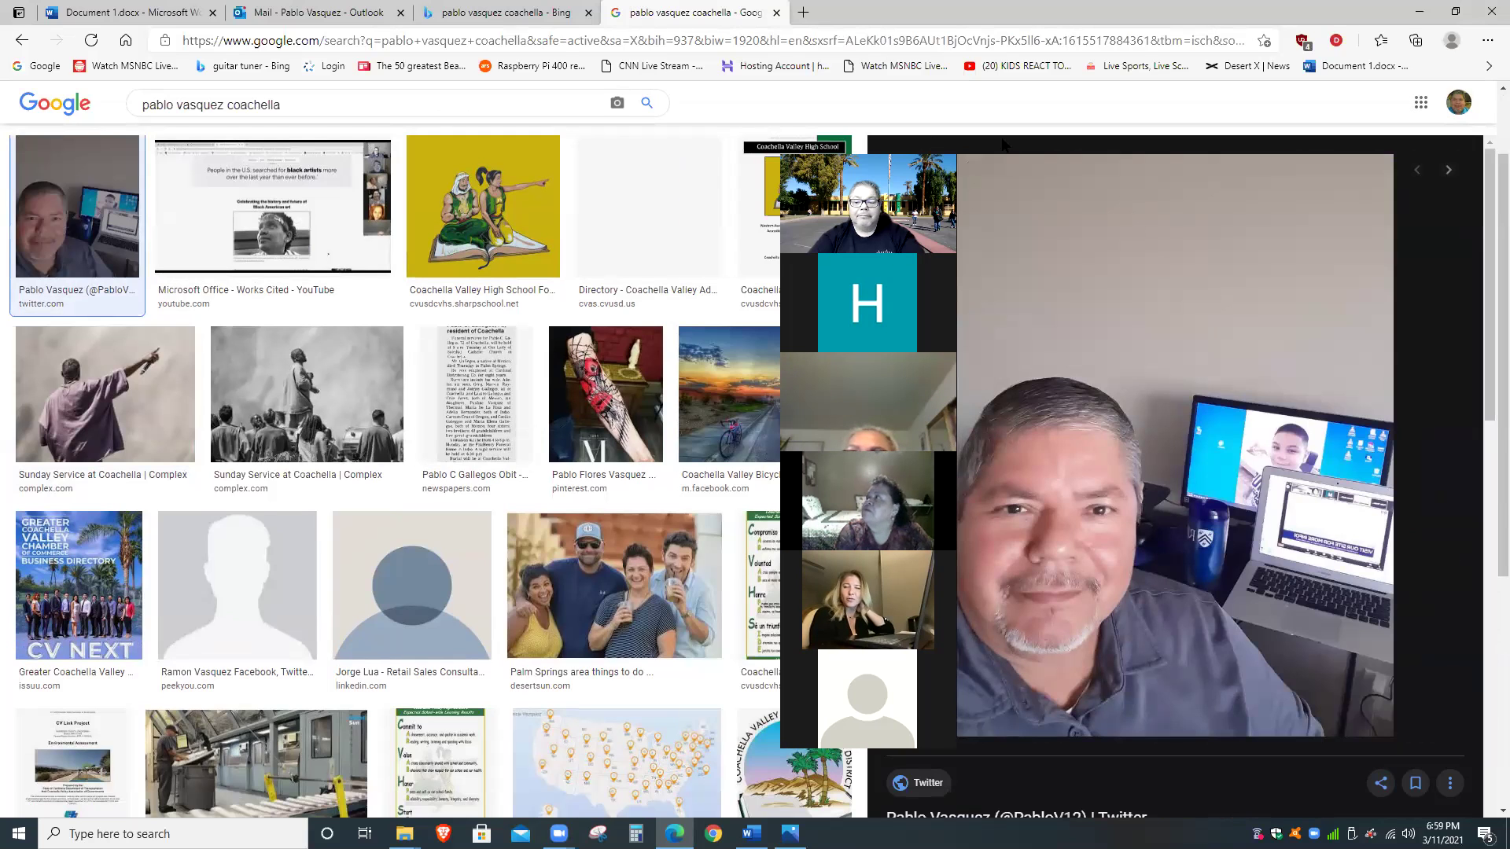
scroll(376, 195, up, 1)
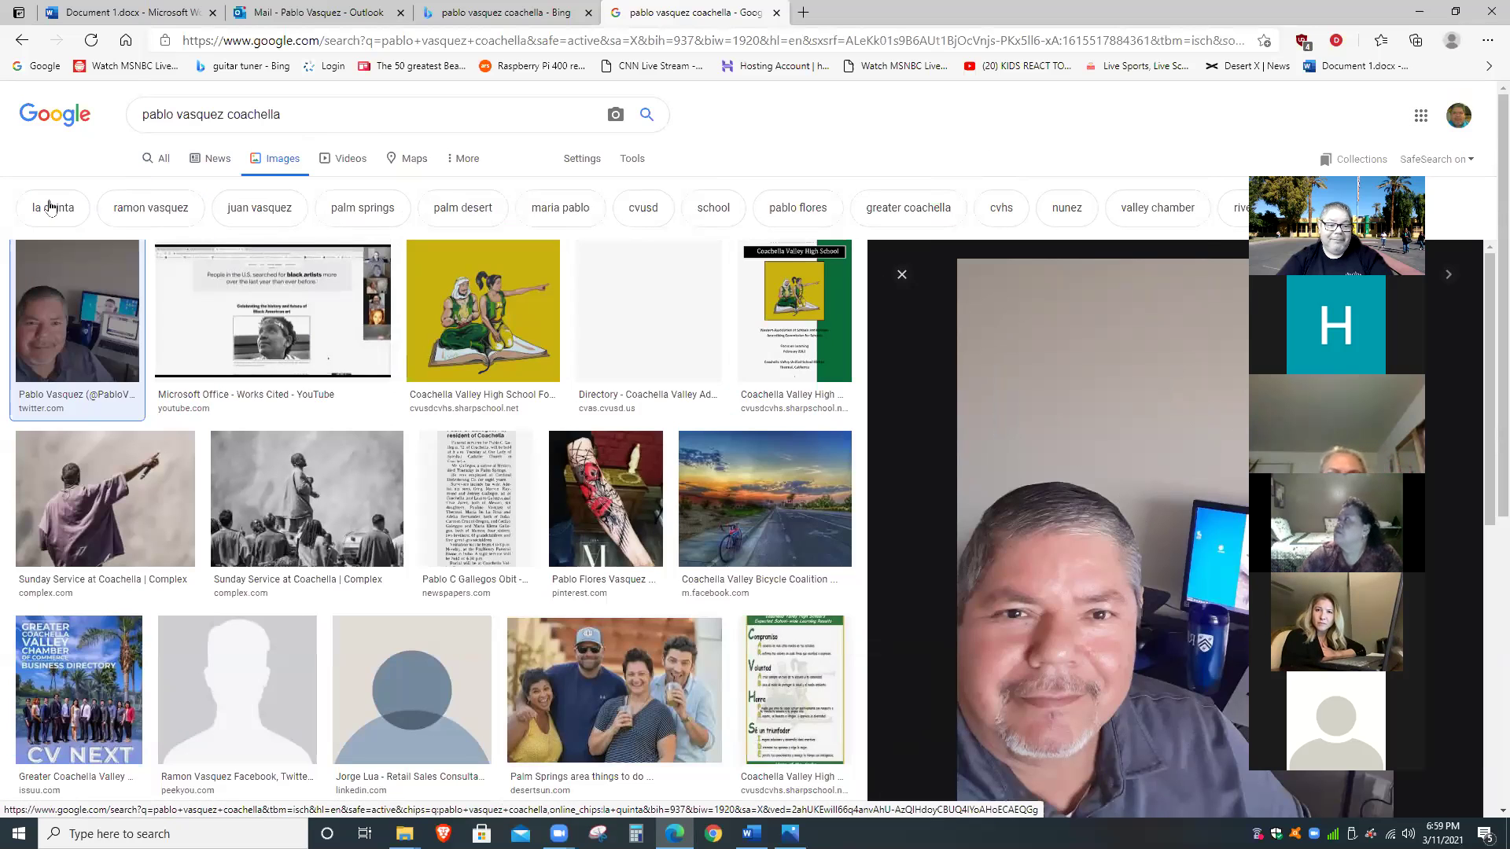
Back on Google's All results, scroll down and open the truepeoplesearch.com listing.
click(168, 162)
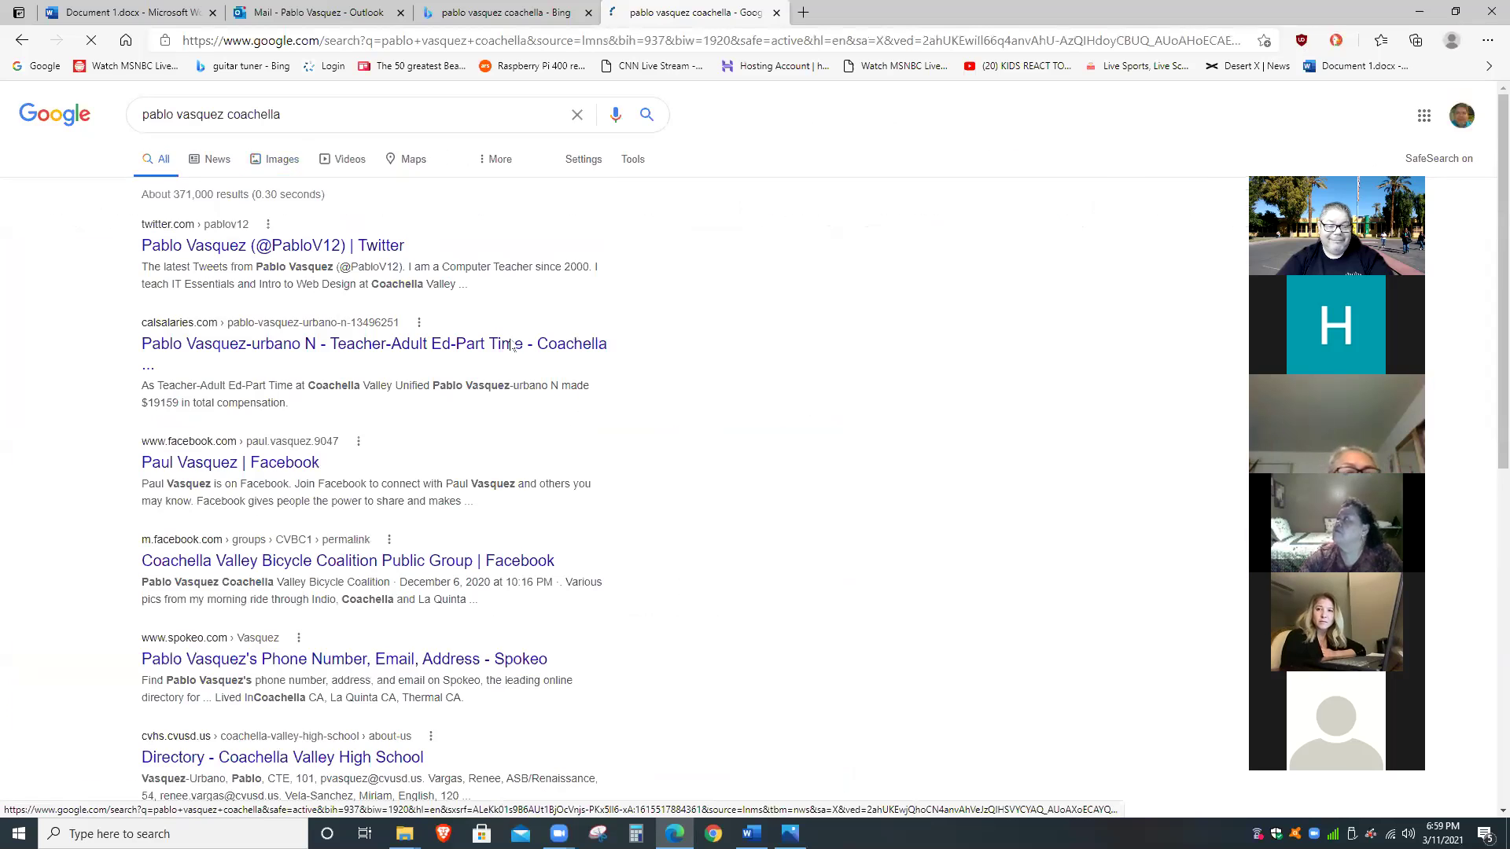
scroll(428, 384, down, 3)
scroll(593, 410, down, 1)
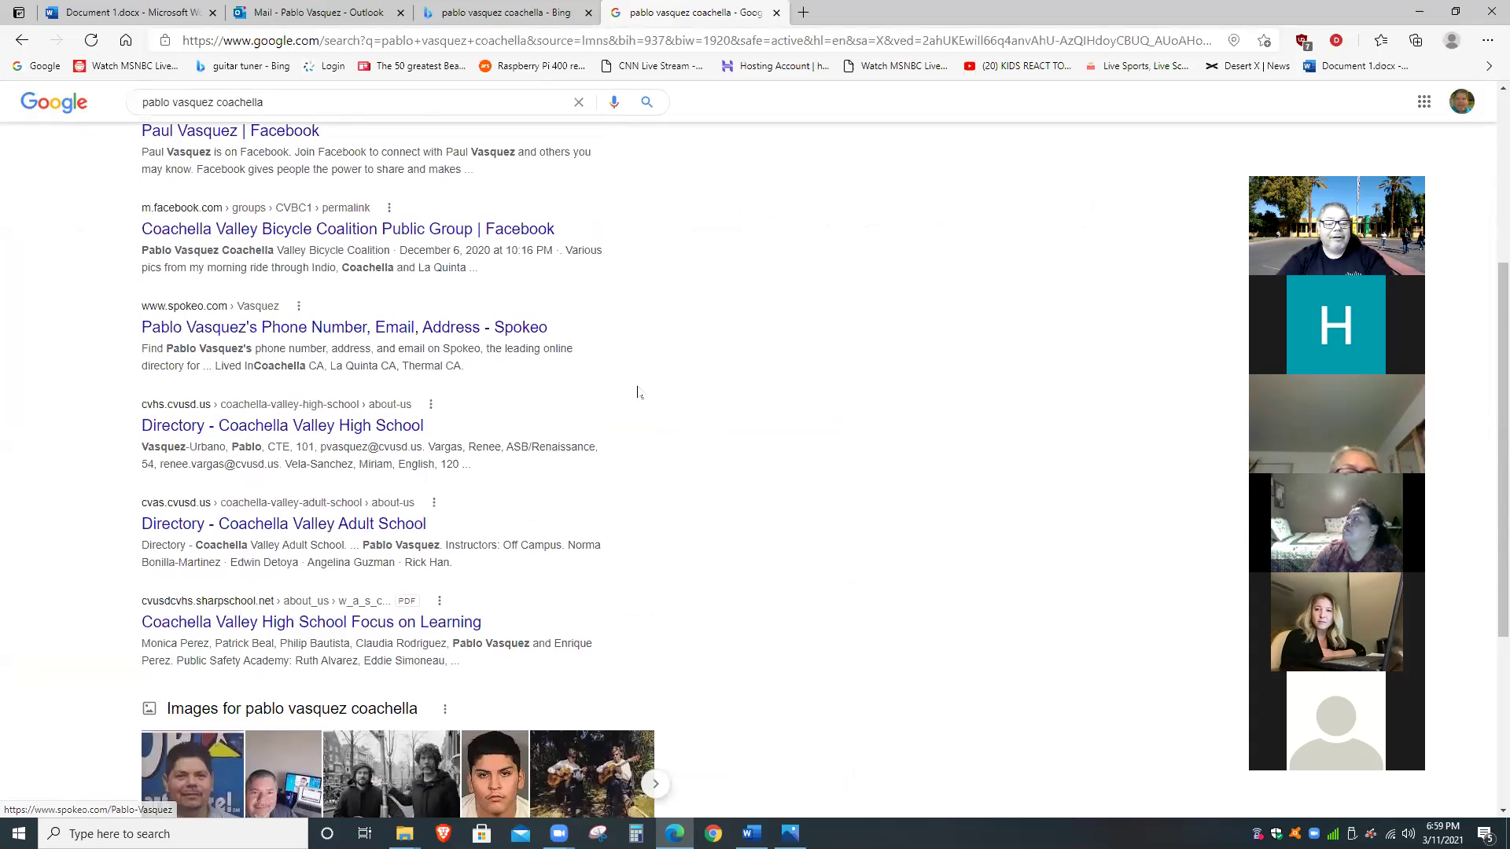
scroll(641, 391, down, 1)
scroll(641, 393, down, 1)
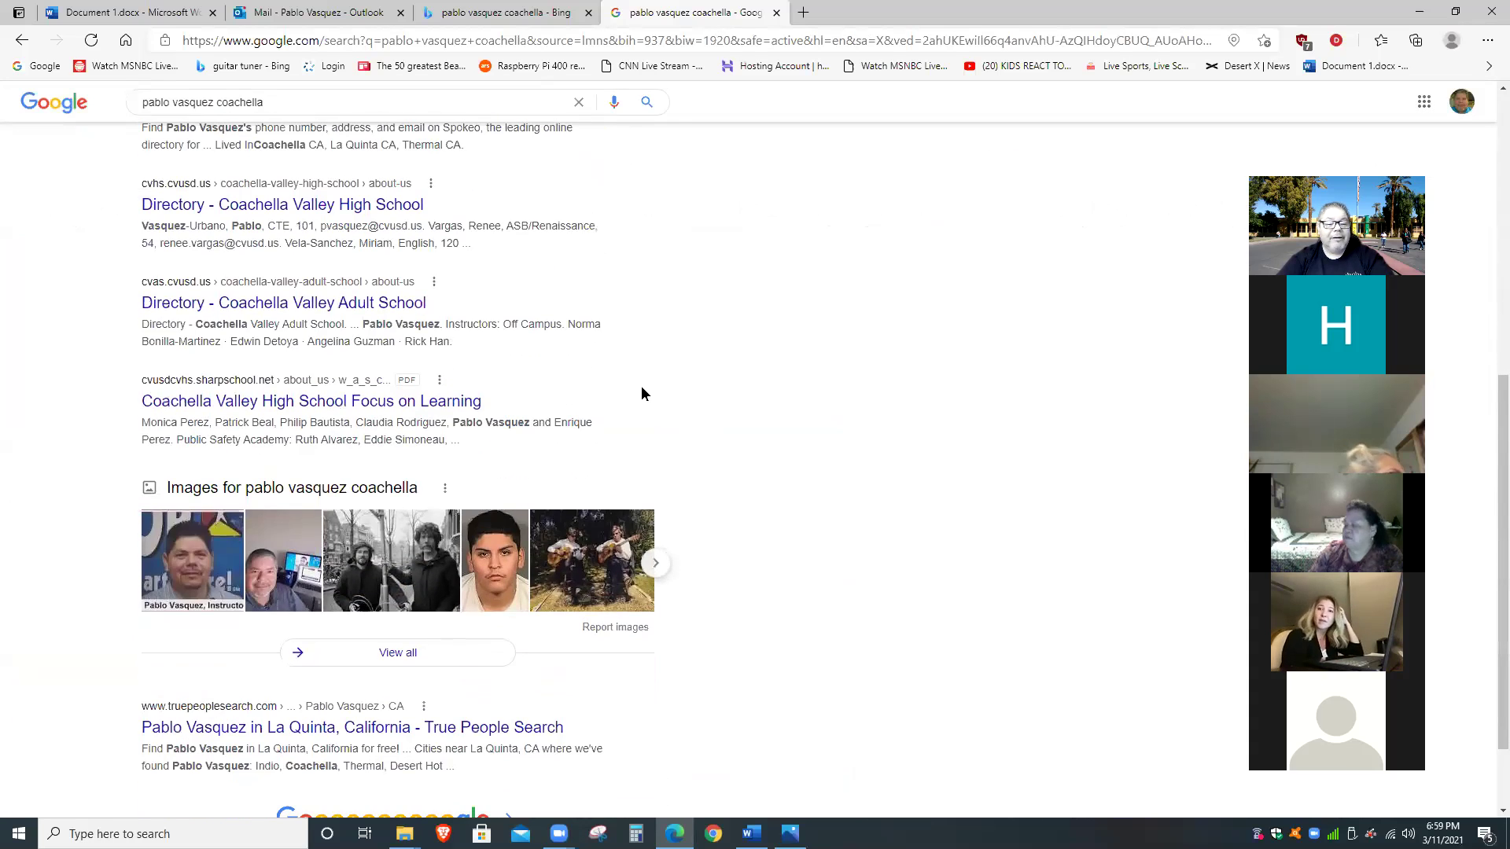
scroll(696, 403, down, 1)
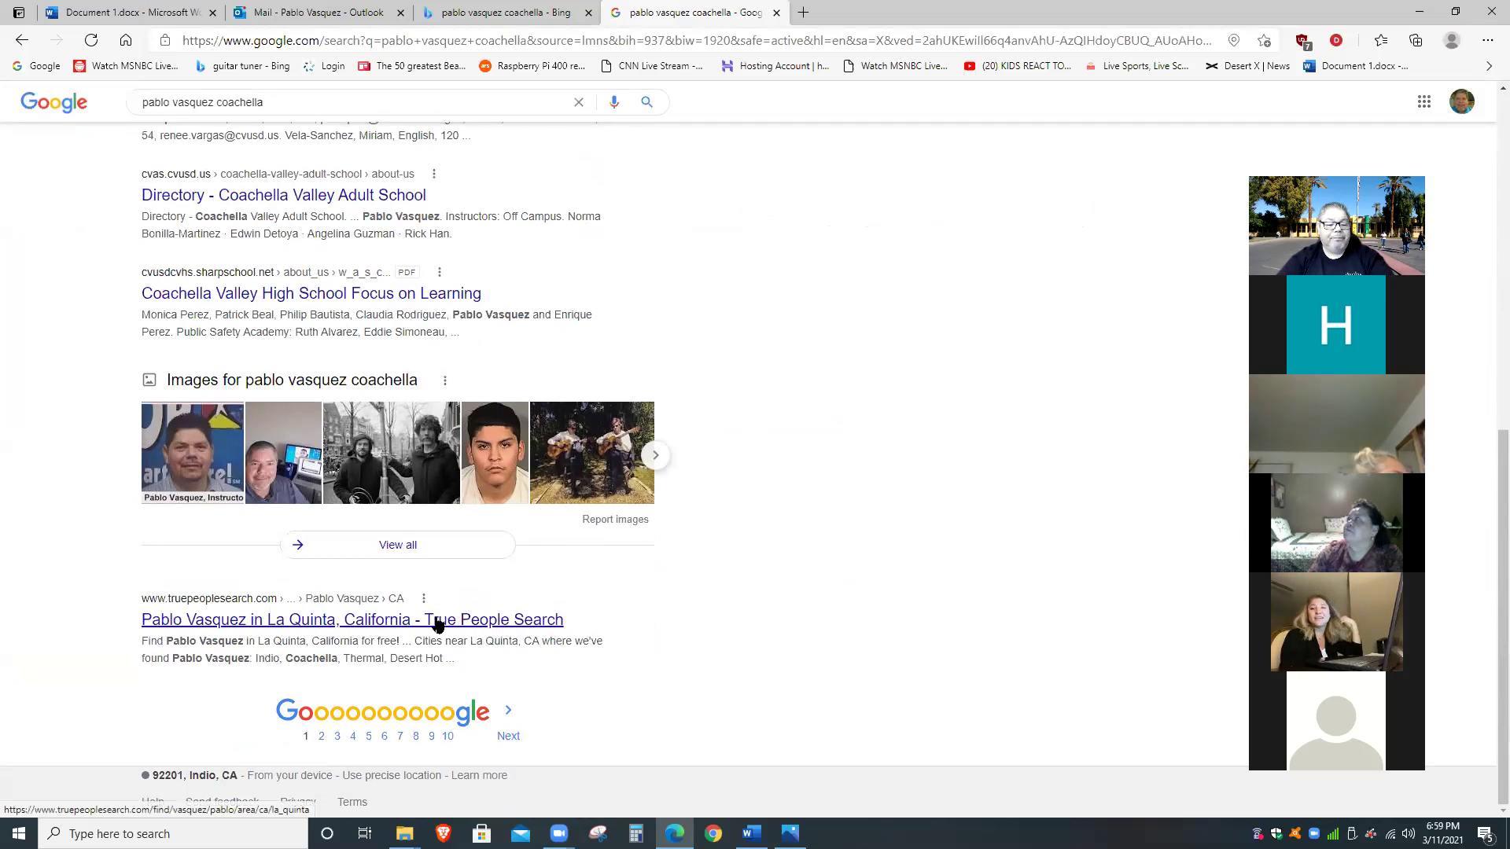
click(336, 626)
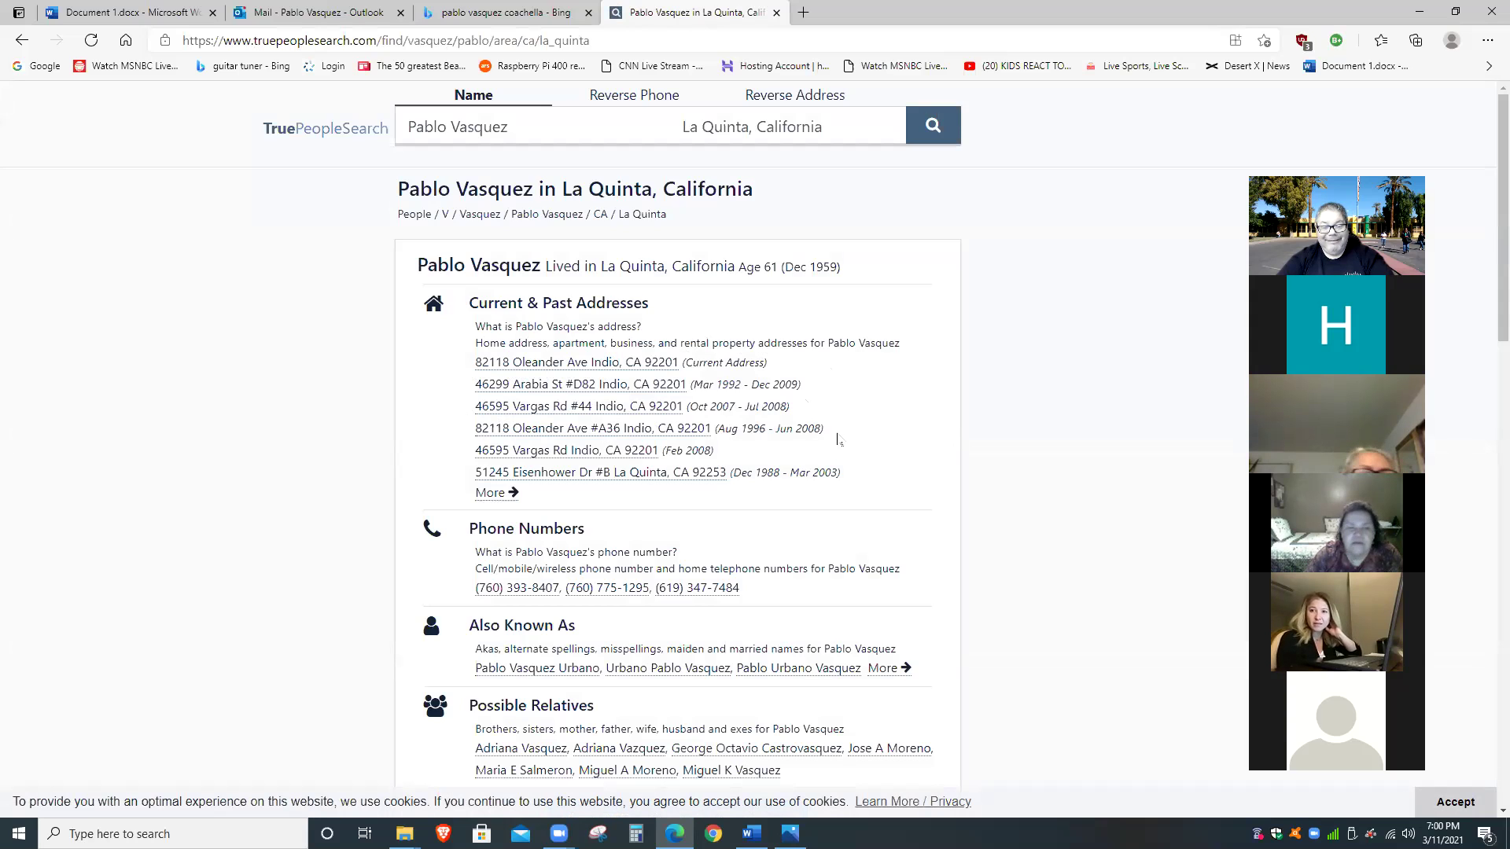
Scroll through the TruePeopleSearch record, highlight part of the birth date, then close the page.
scroll(838, 440, down, 1)
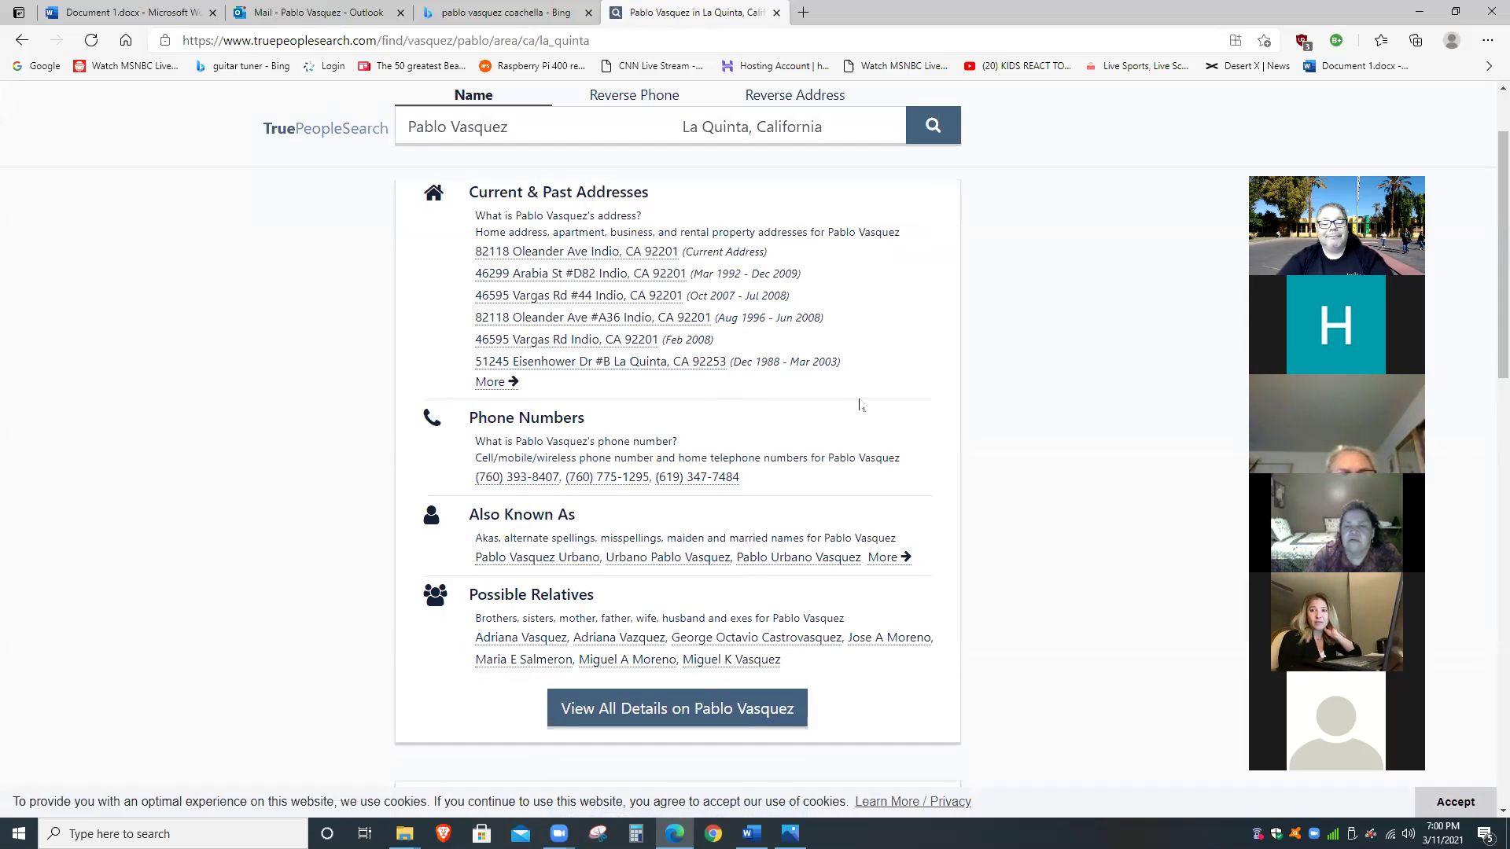
scroll(864, 412, down, 1)
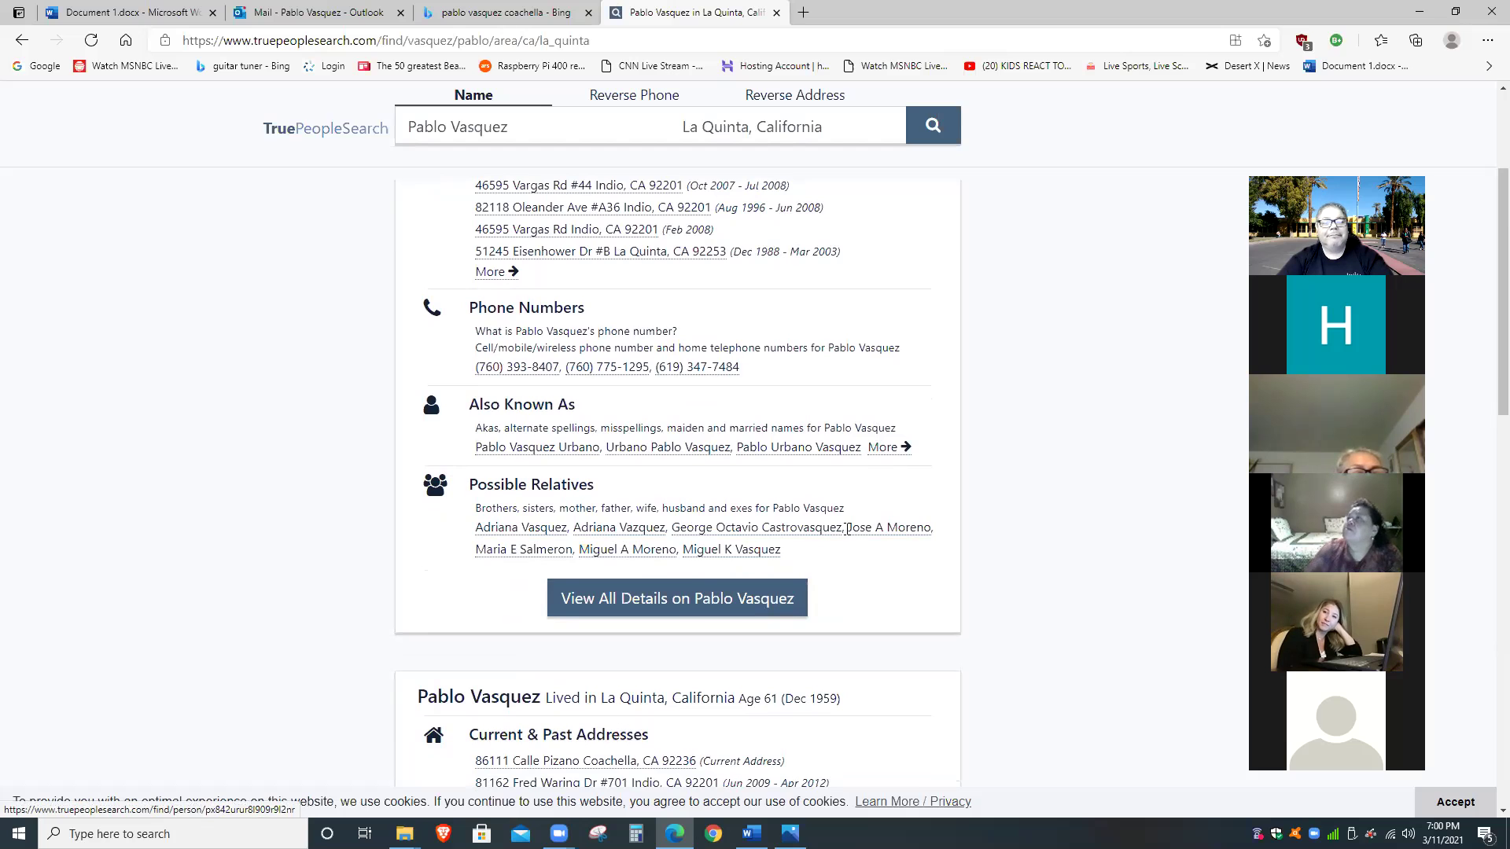
scroll(847, 528, up, 3)
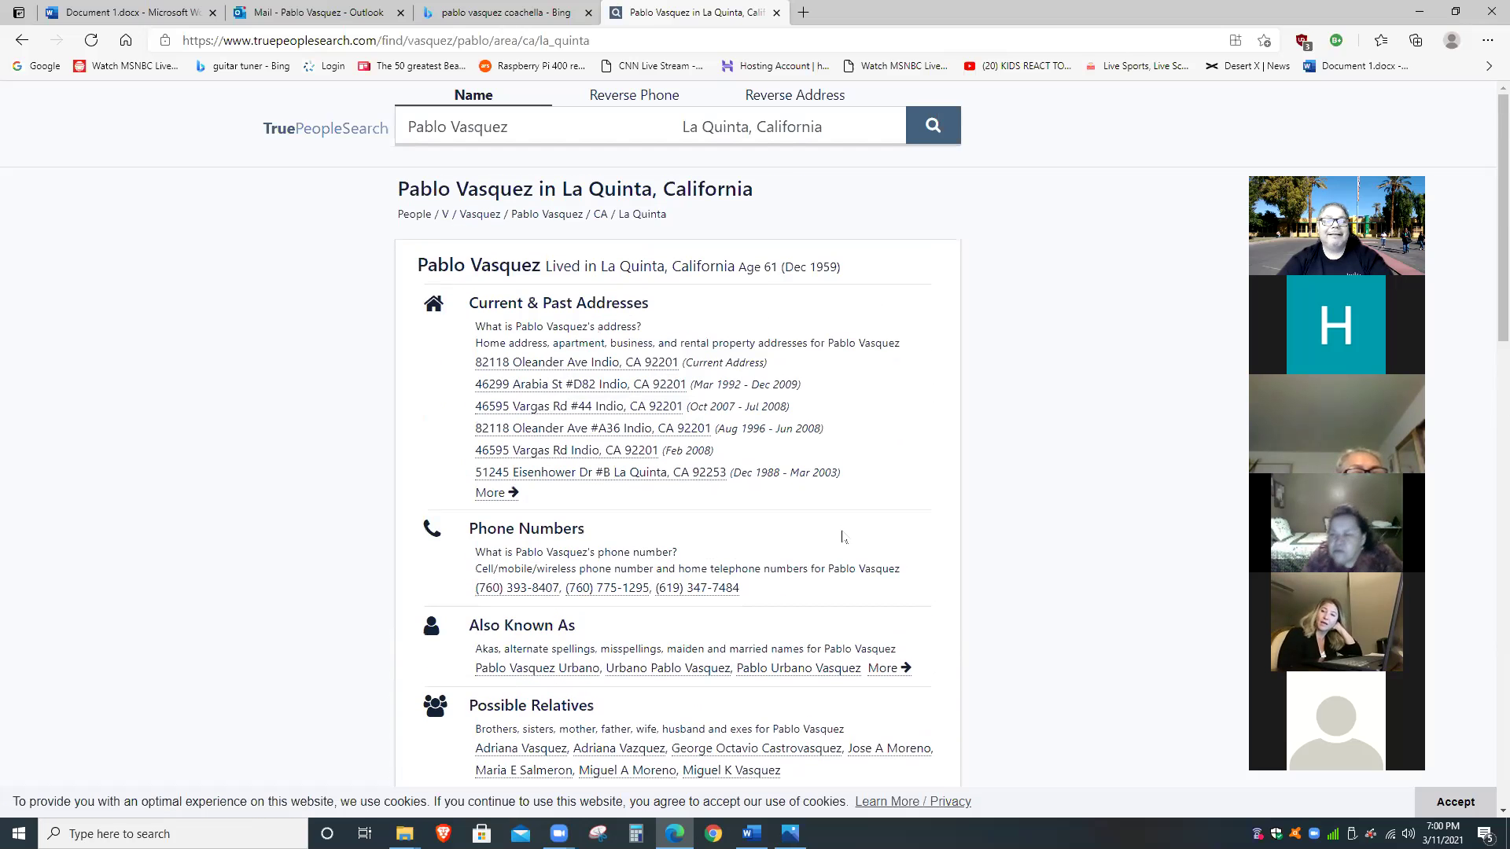
mouse_move(843, 267)
mouse_down()
mouse_move(683, 270)
mouse_move(856, 277)
mouse_up()
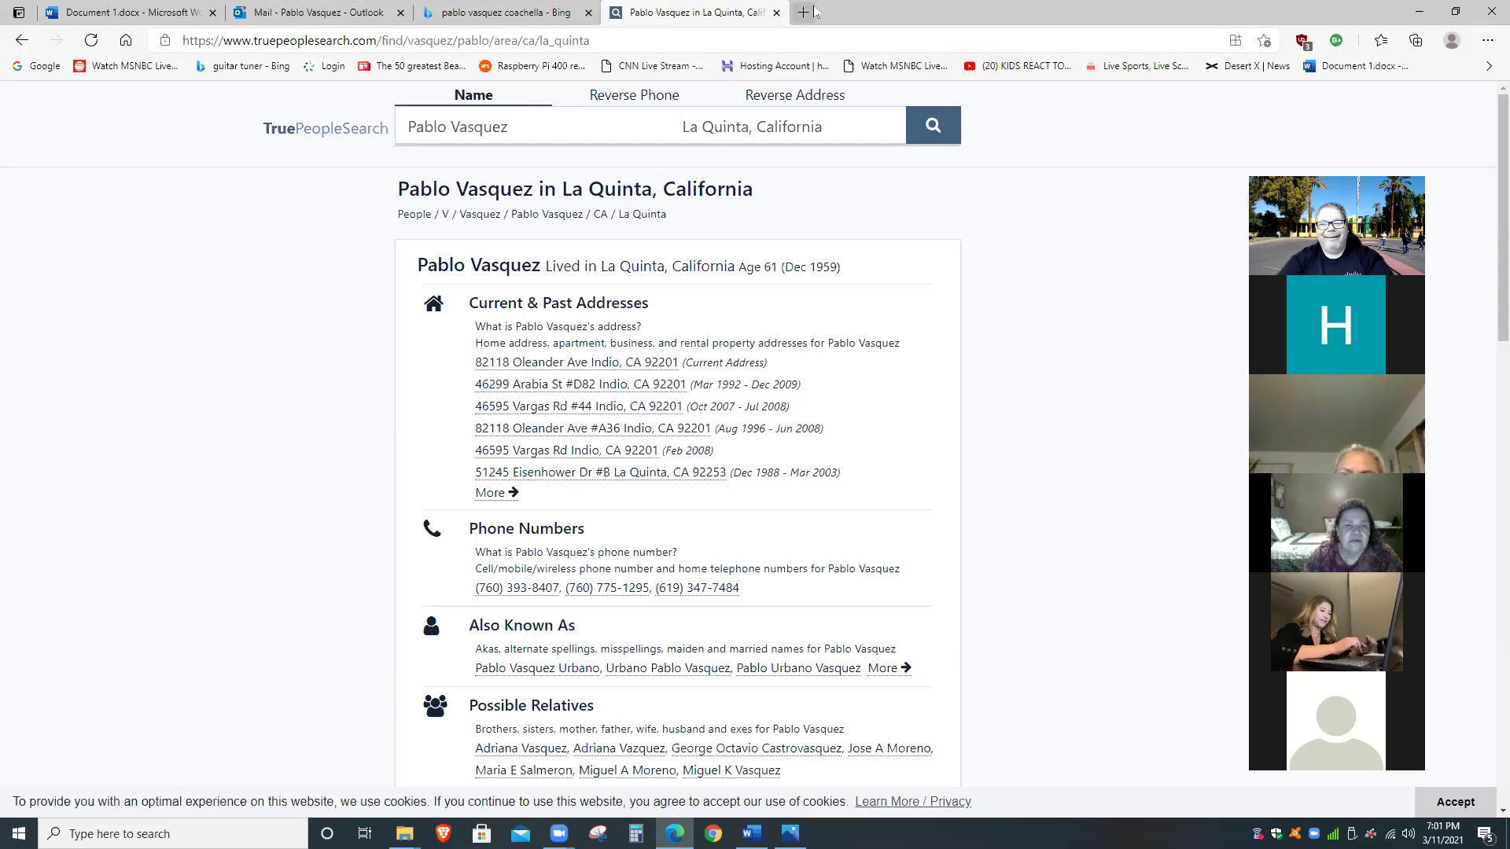
click(776, 13)
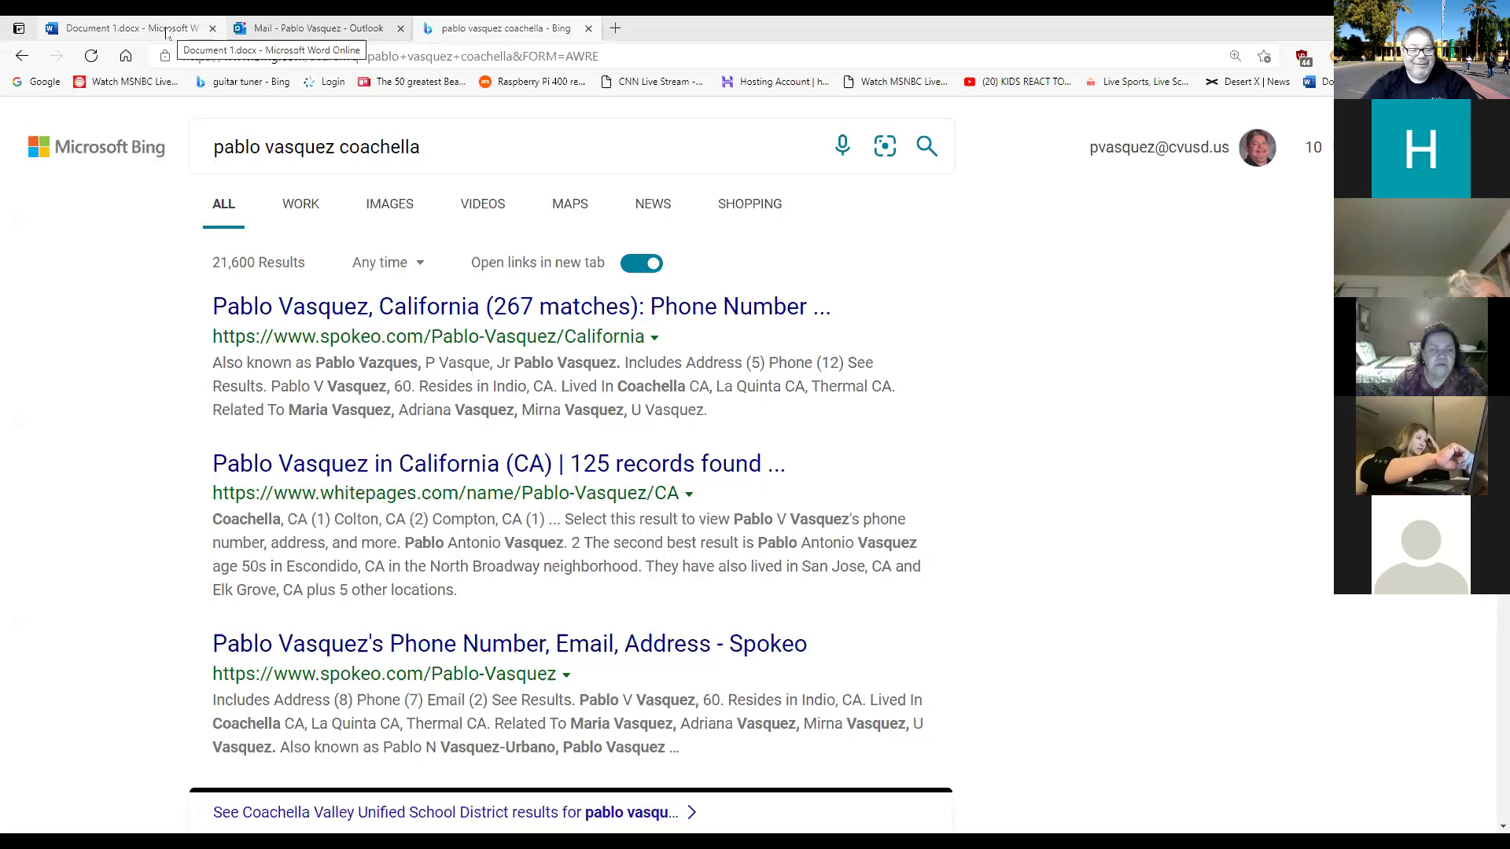
Switch to the Document 1.docx browser tab to show the Word document.
click(167, 30)
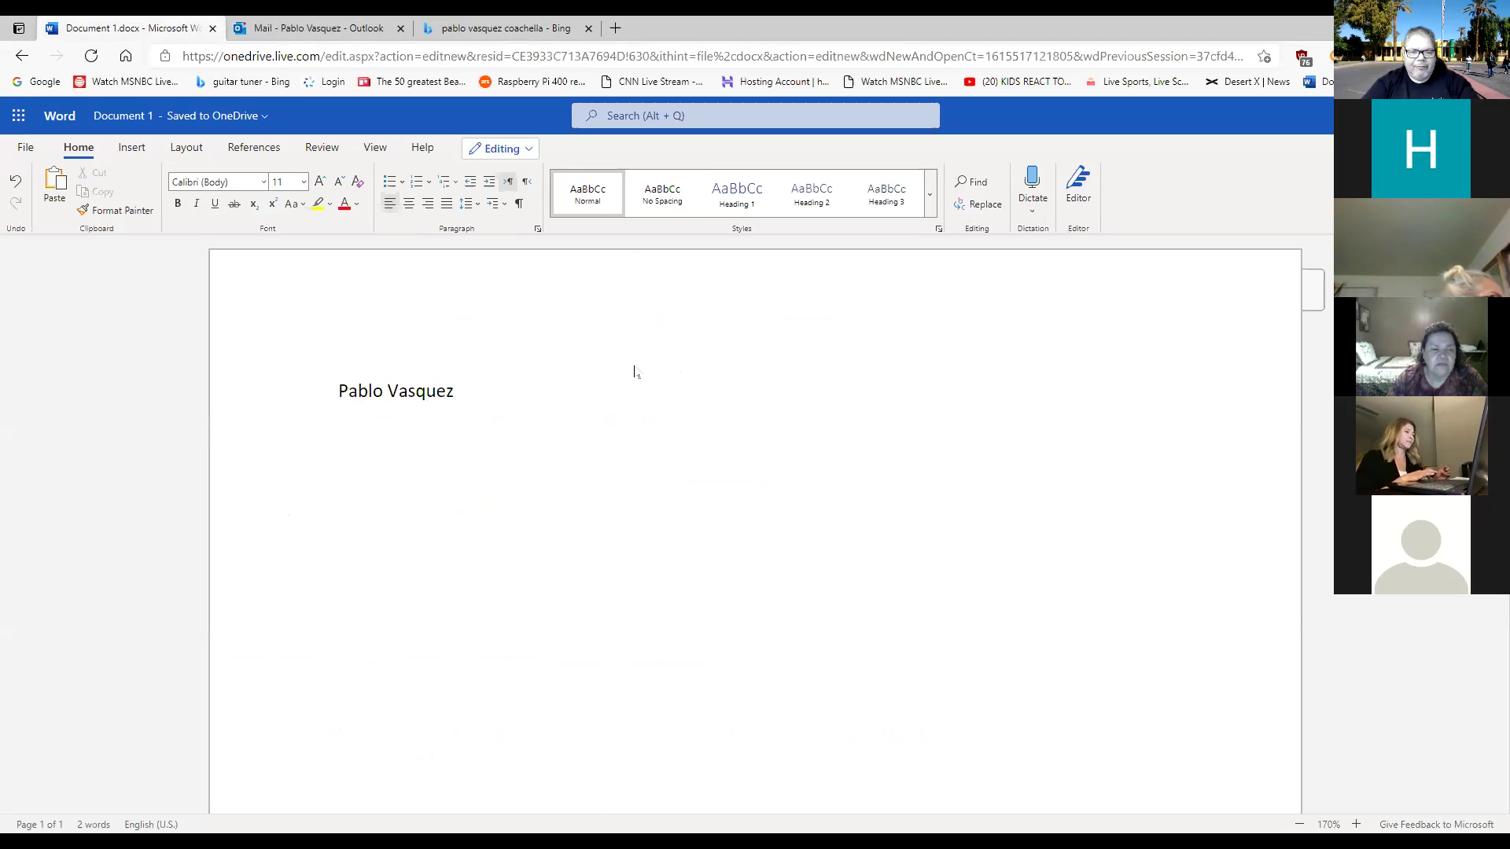
Apply the No Spacing style to the name line and add an empty line below it.
click(678, 203)
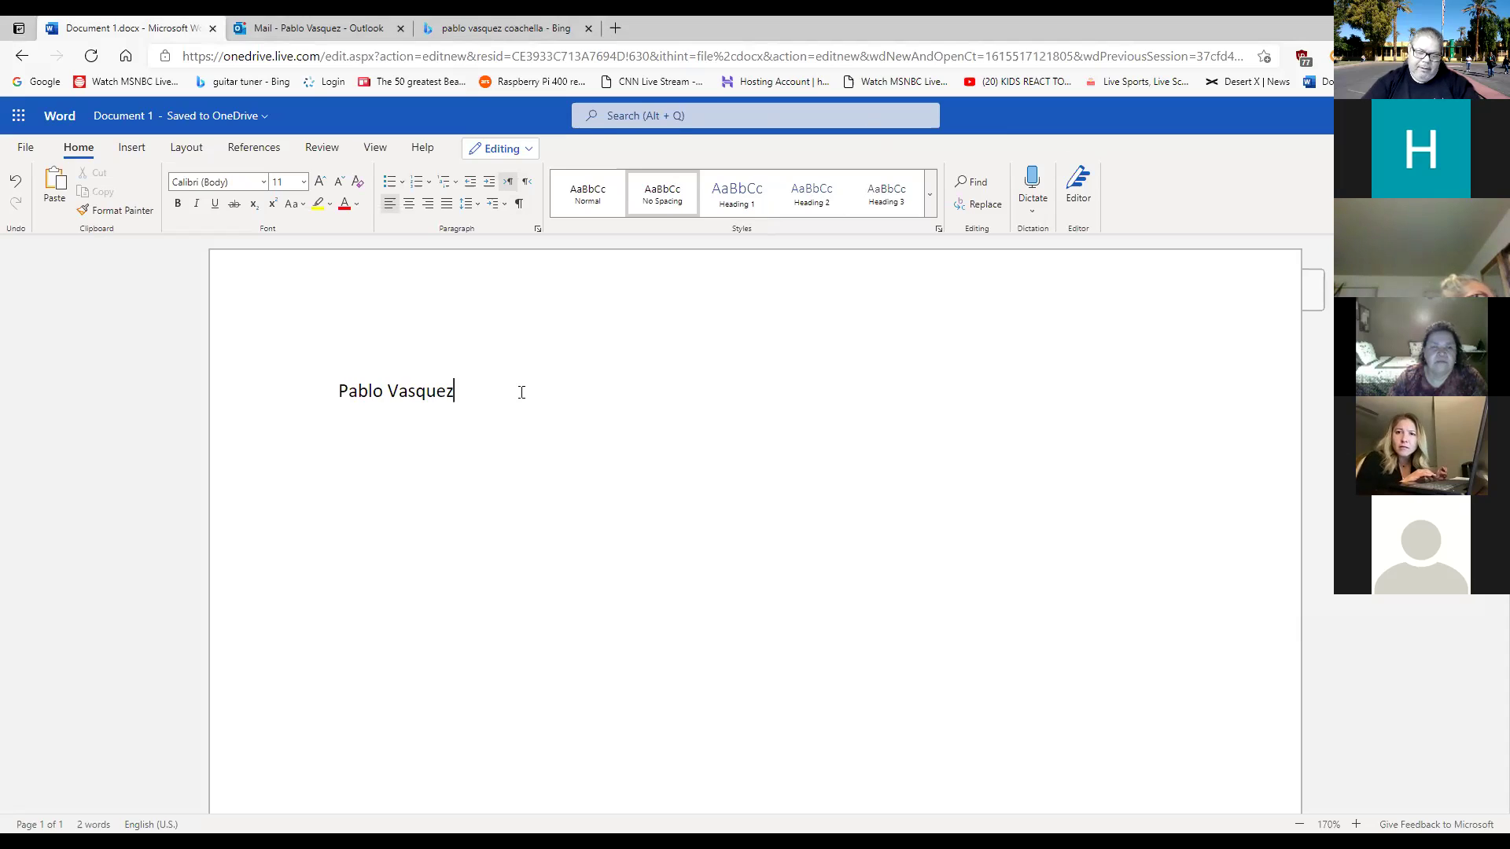
key(Return)
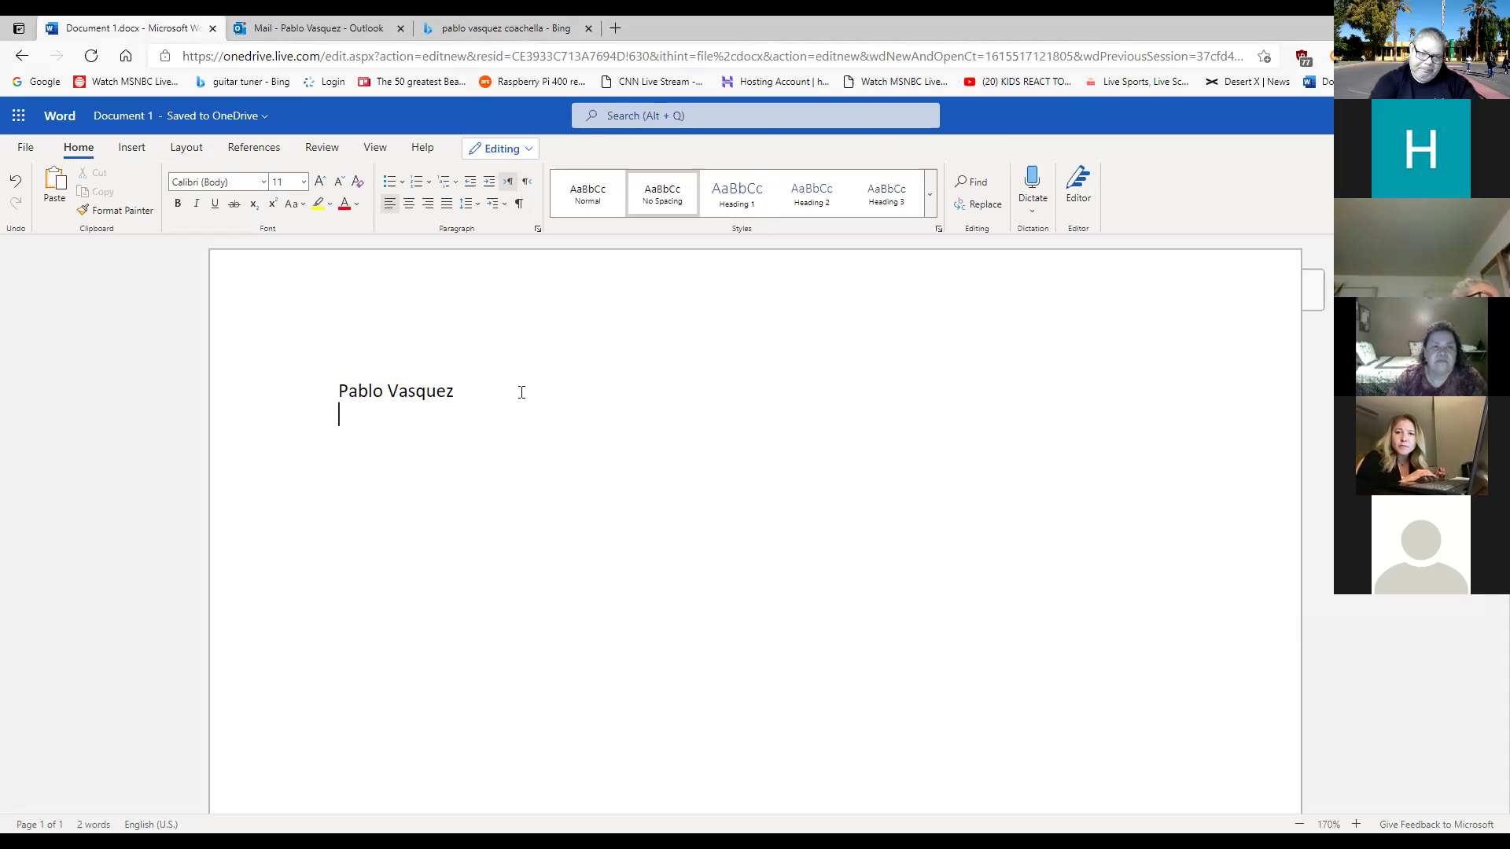
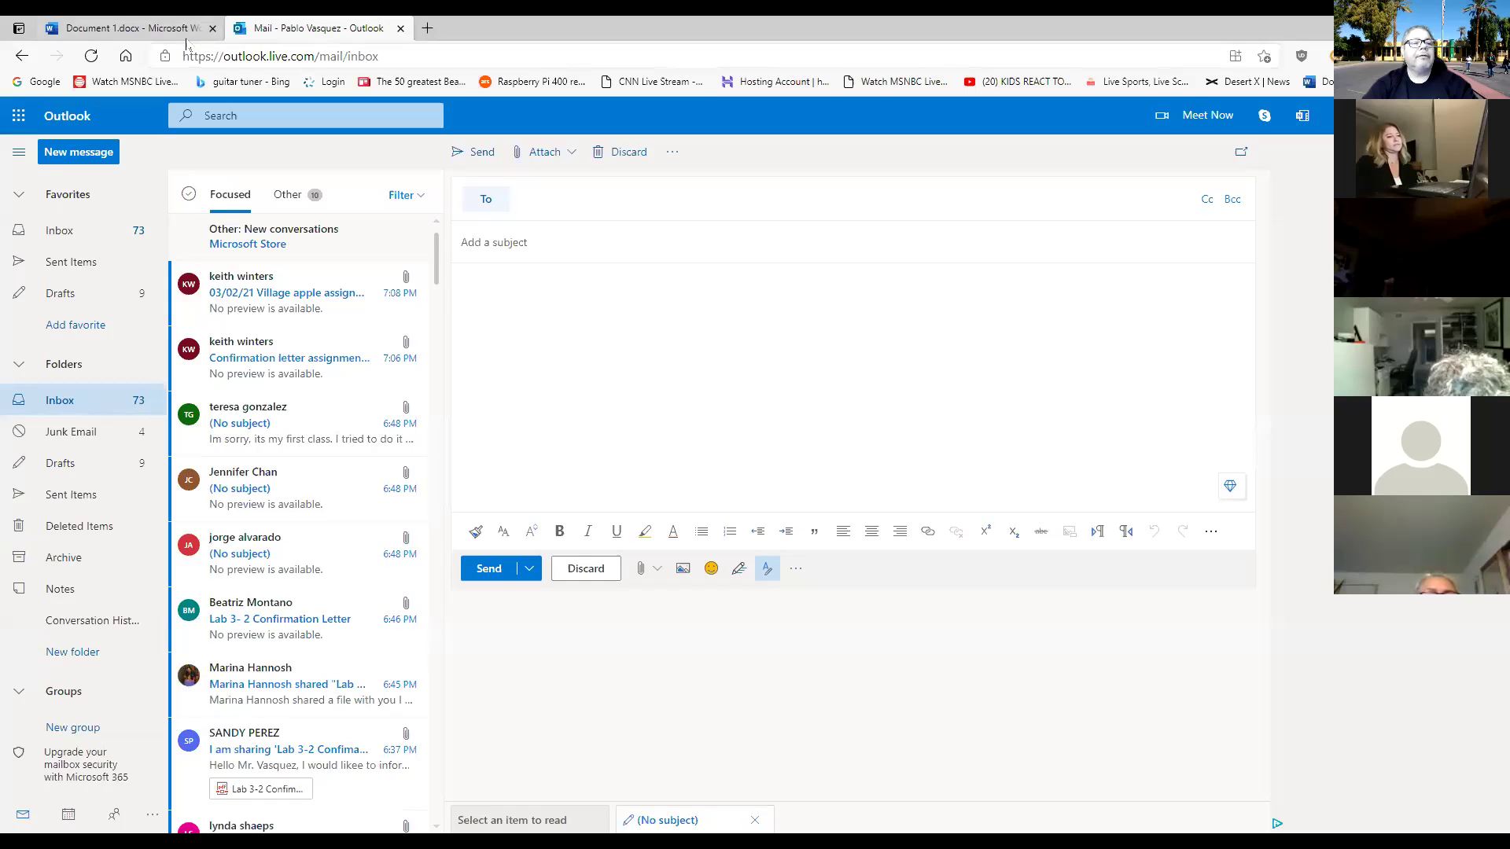
Switch from Facebook back to the Document 1 Word letter tab.
click(186, 36)
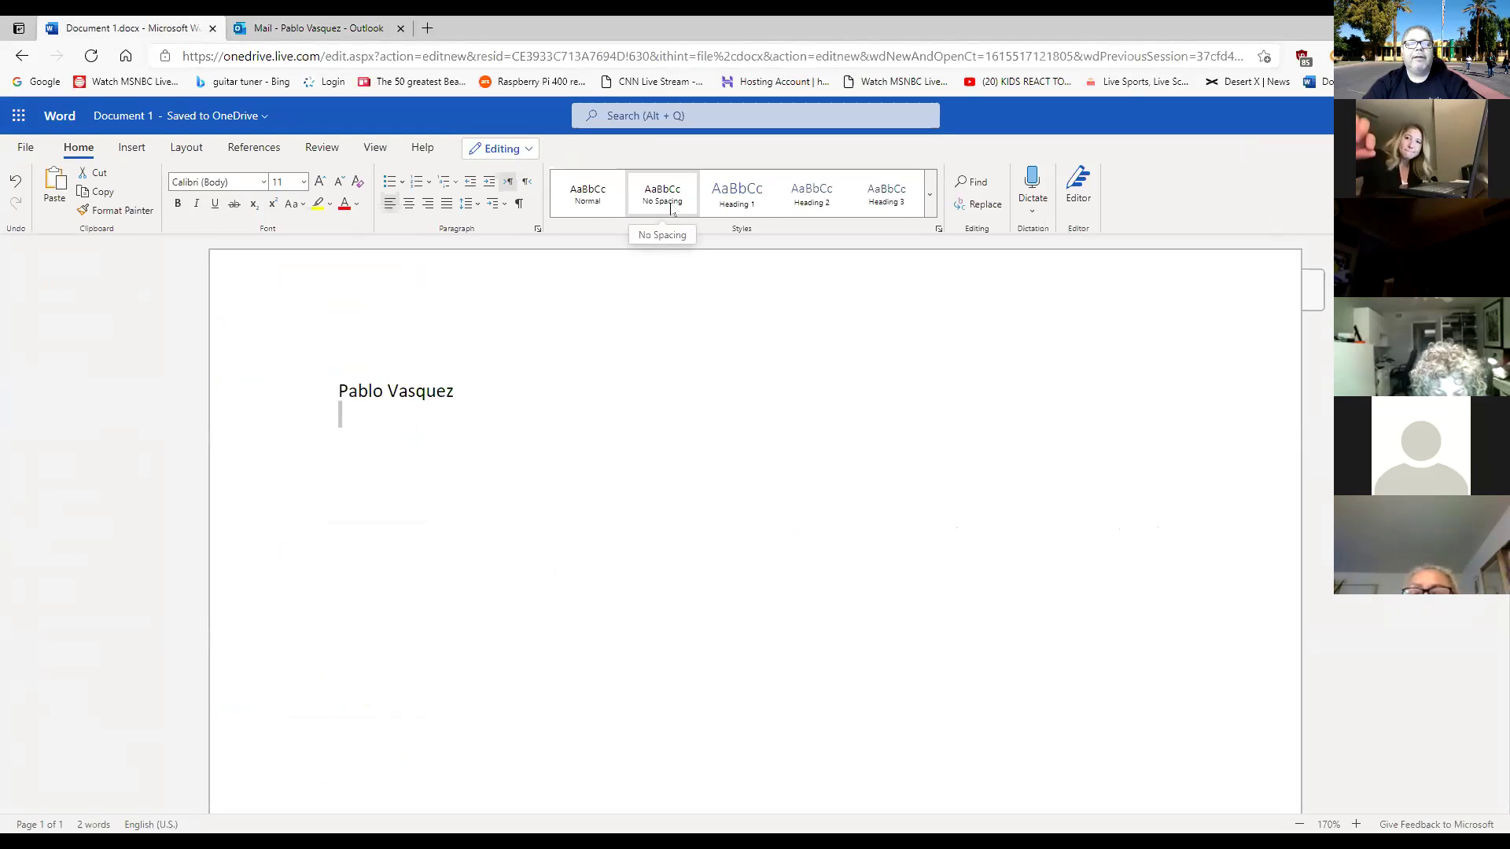
Apply No Spacing and type the sender's street address, city, state and ZIP below the name.
click(666, 202)
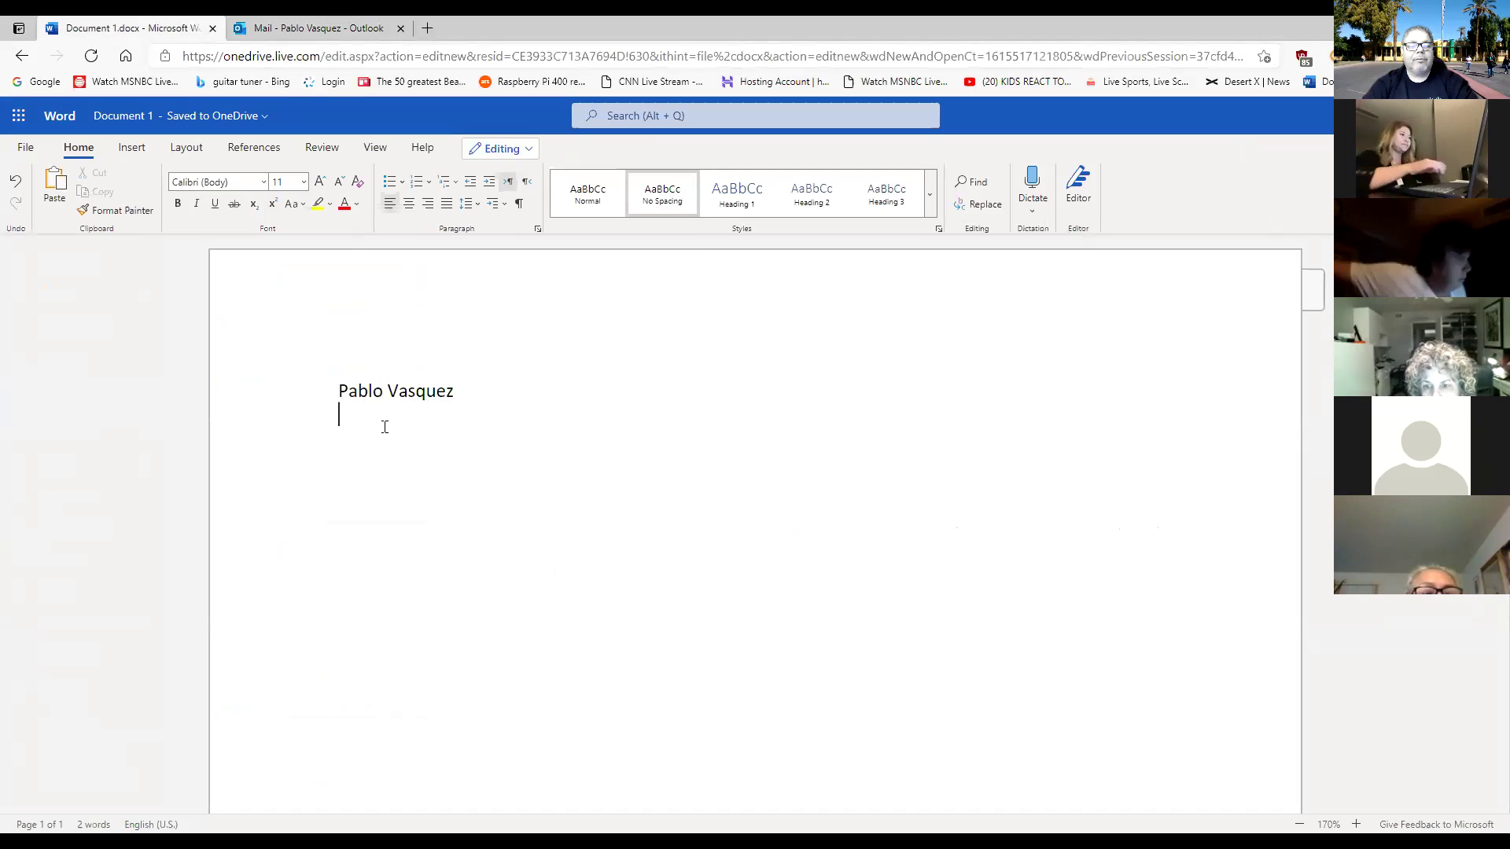
click(475, 385)
click(604, 201)
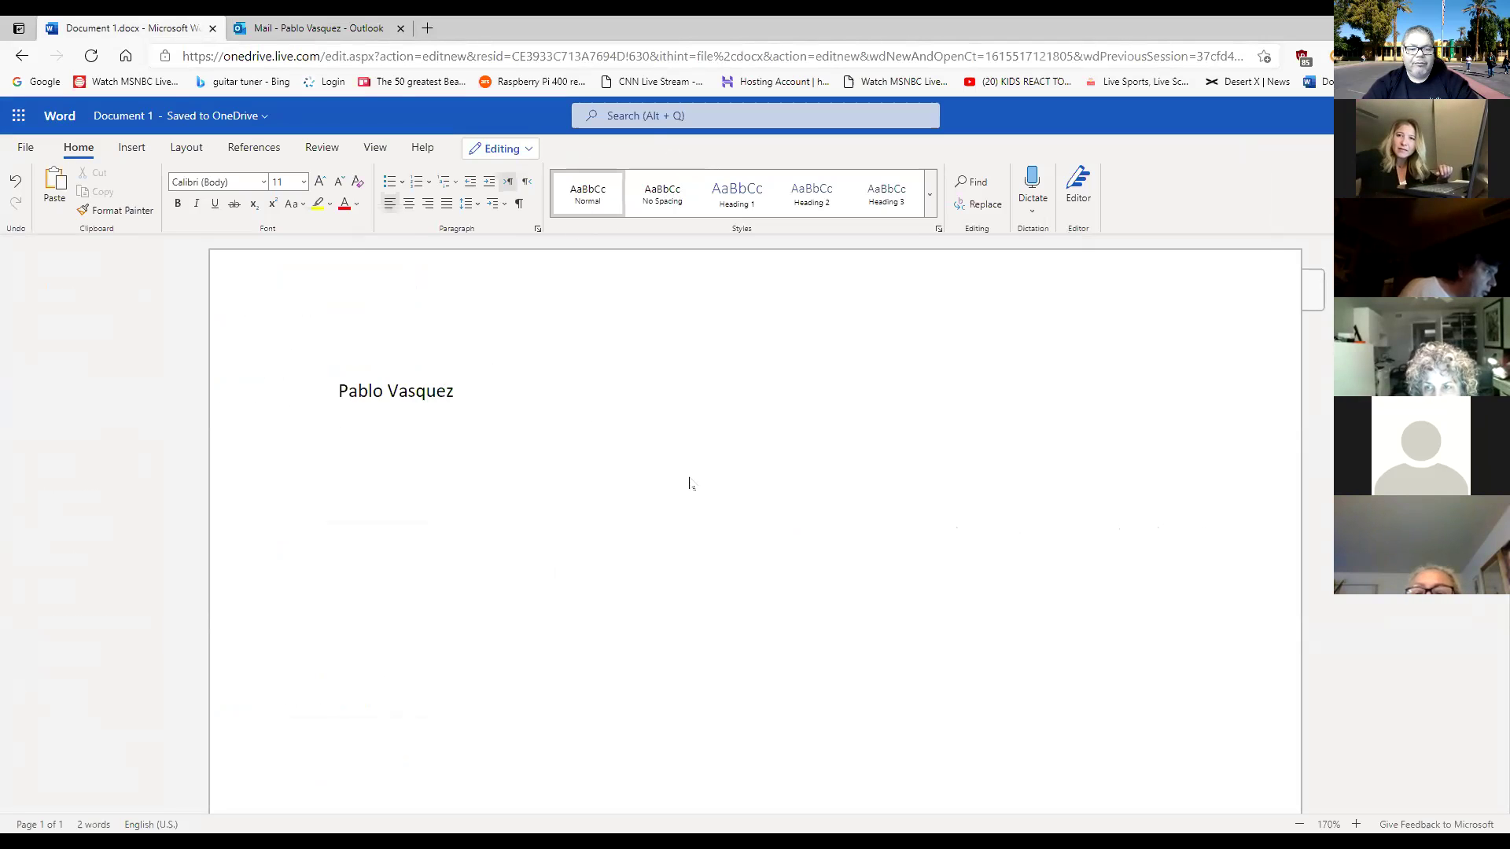
key(Return)
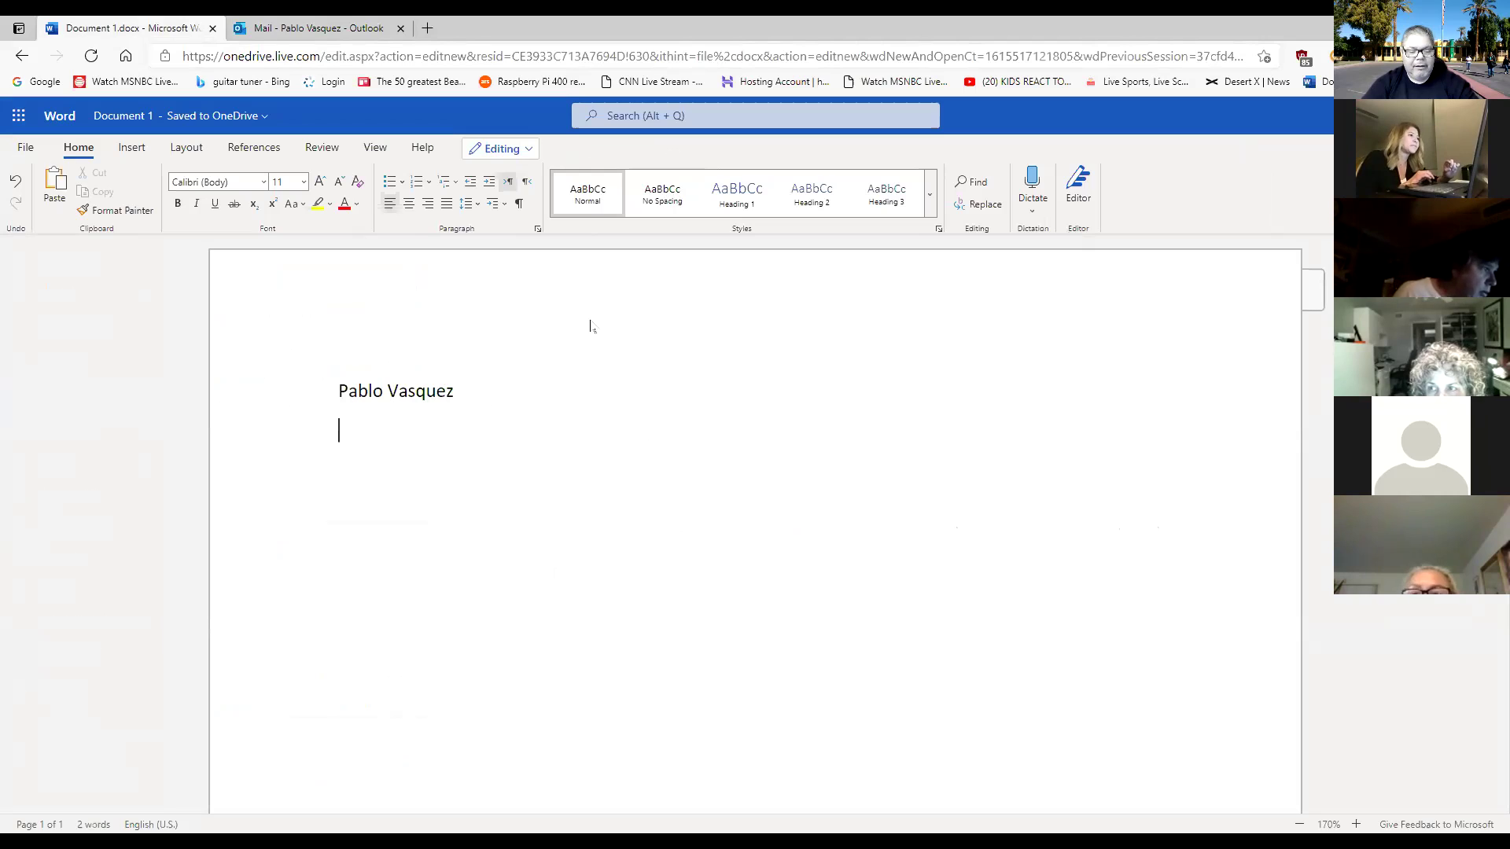
key(BackSpace)
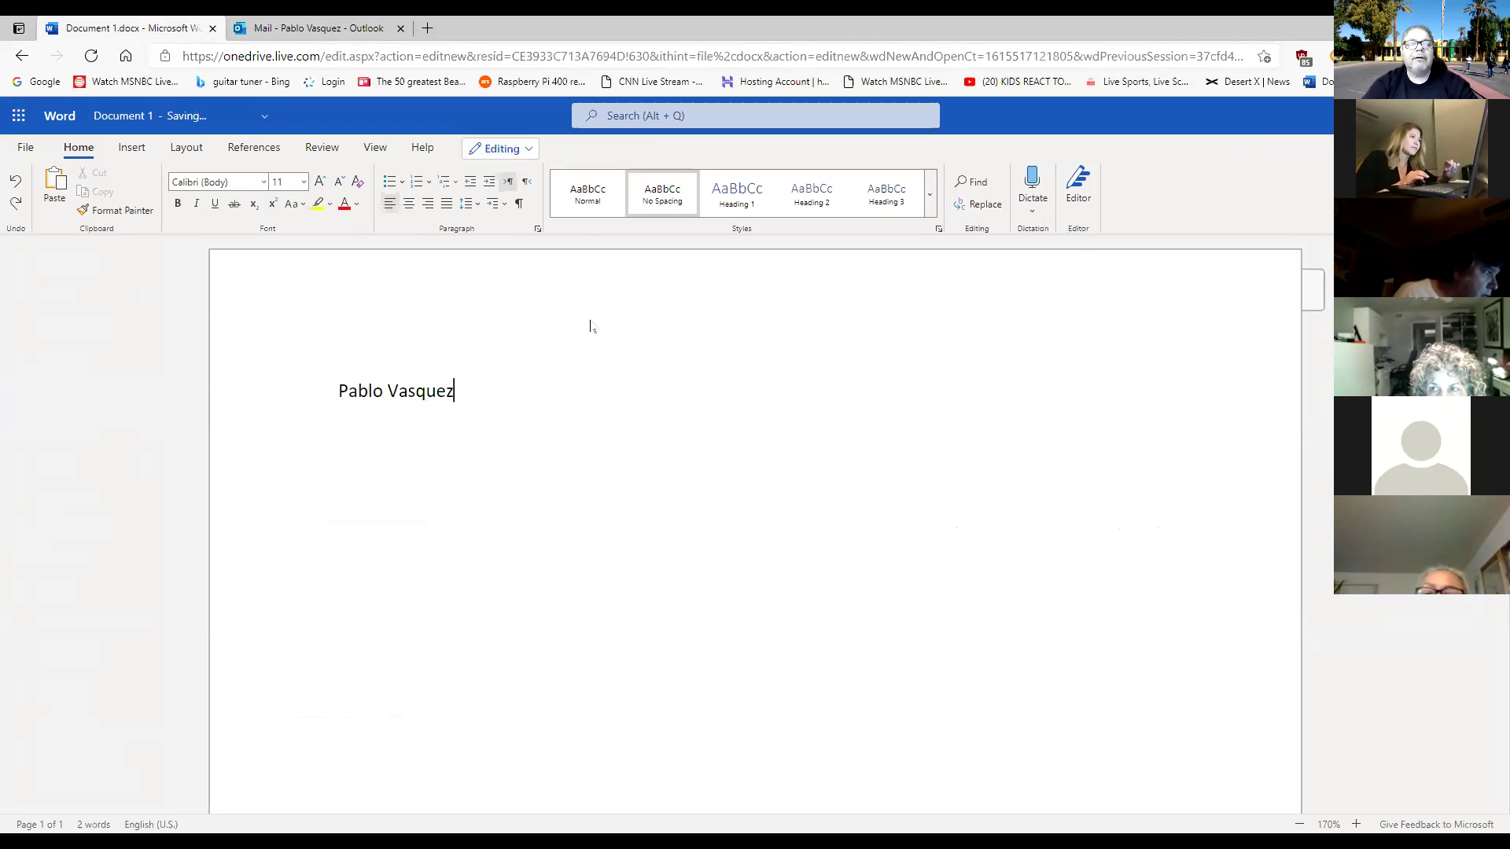
key(Return)
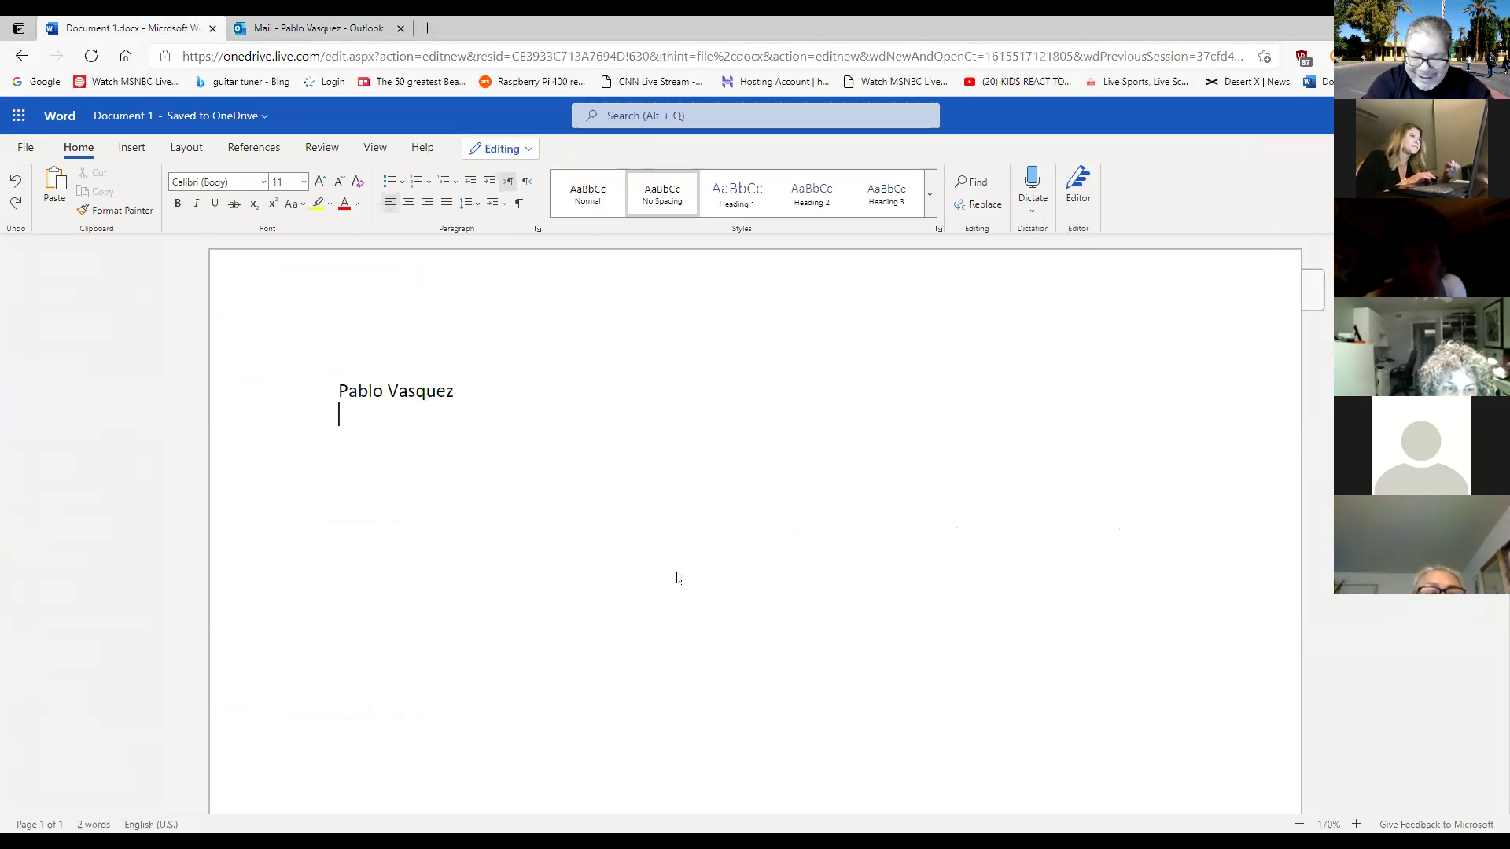
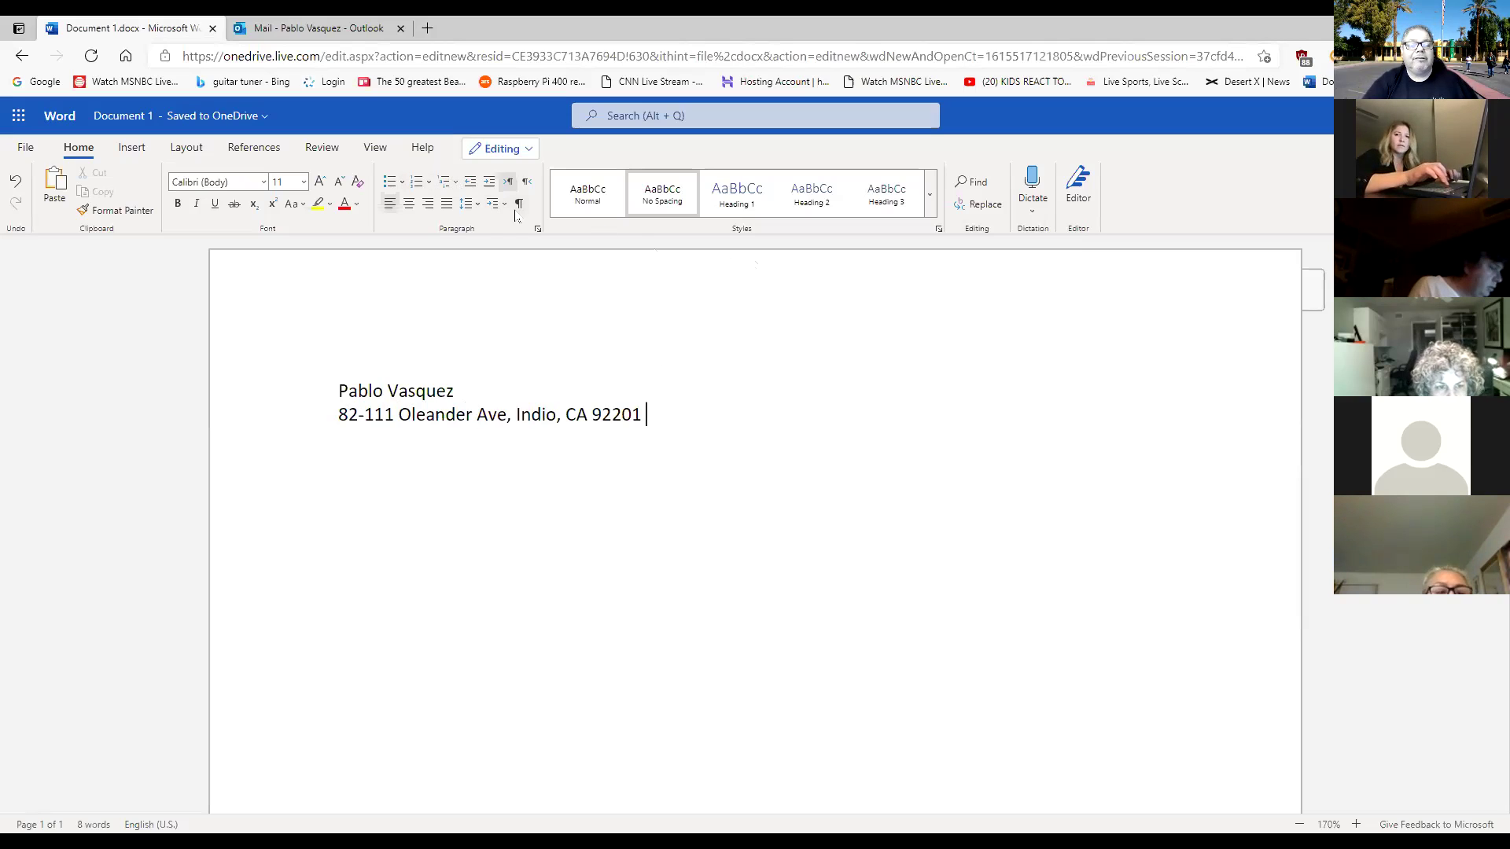
Insert a bullet symbol after the ZIP code, followed by the labelled phone number.
click(131, 148)
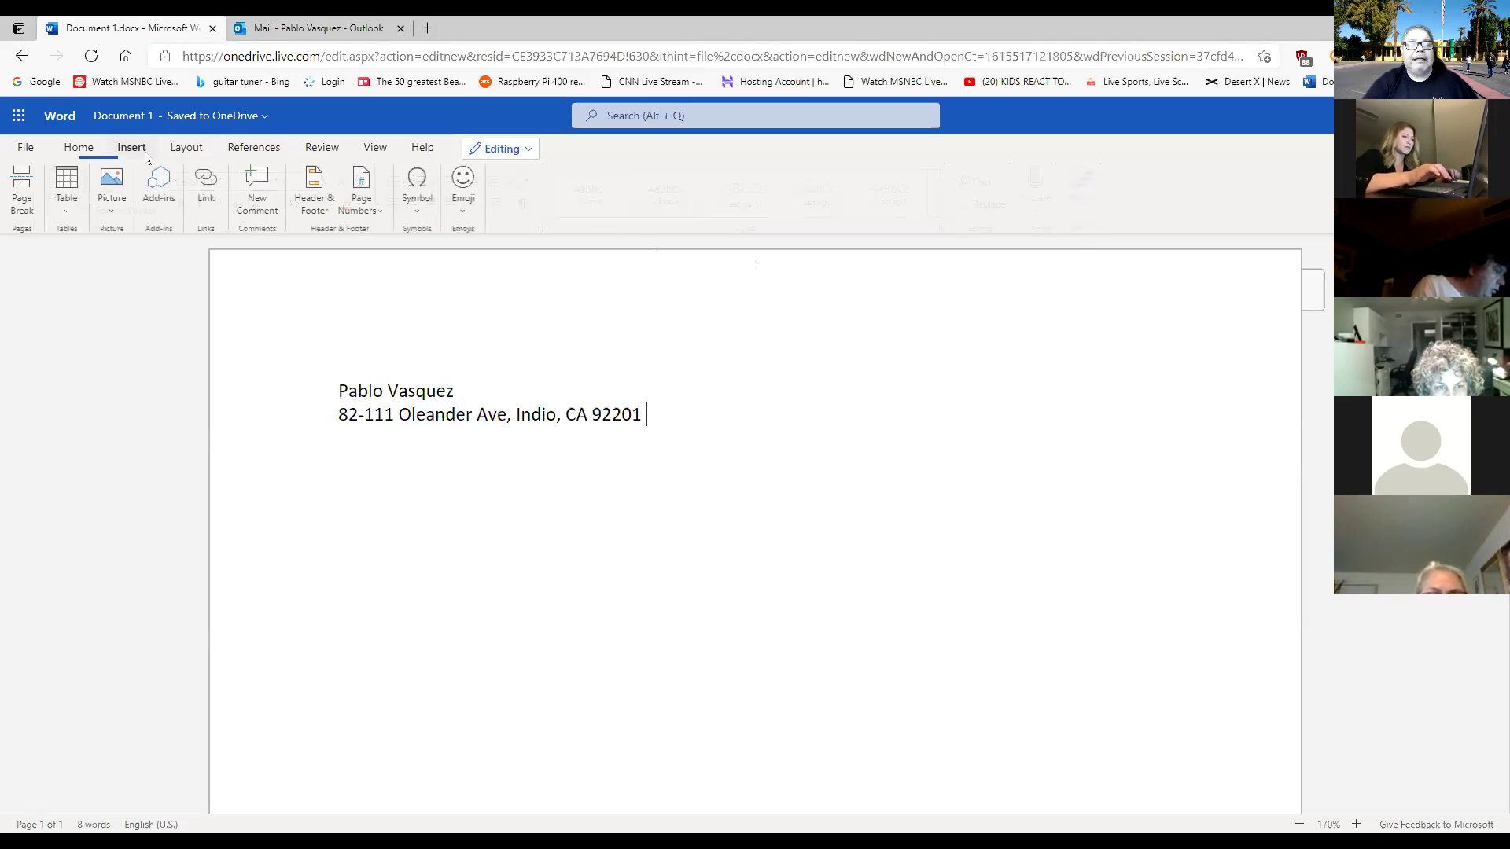
click(417, 189)
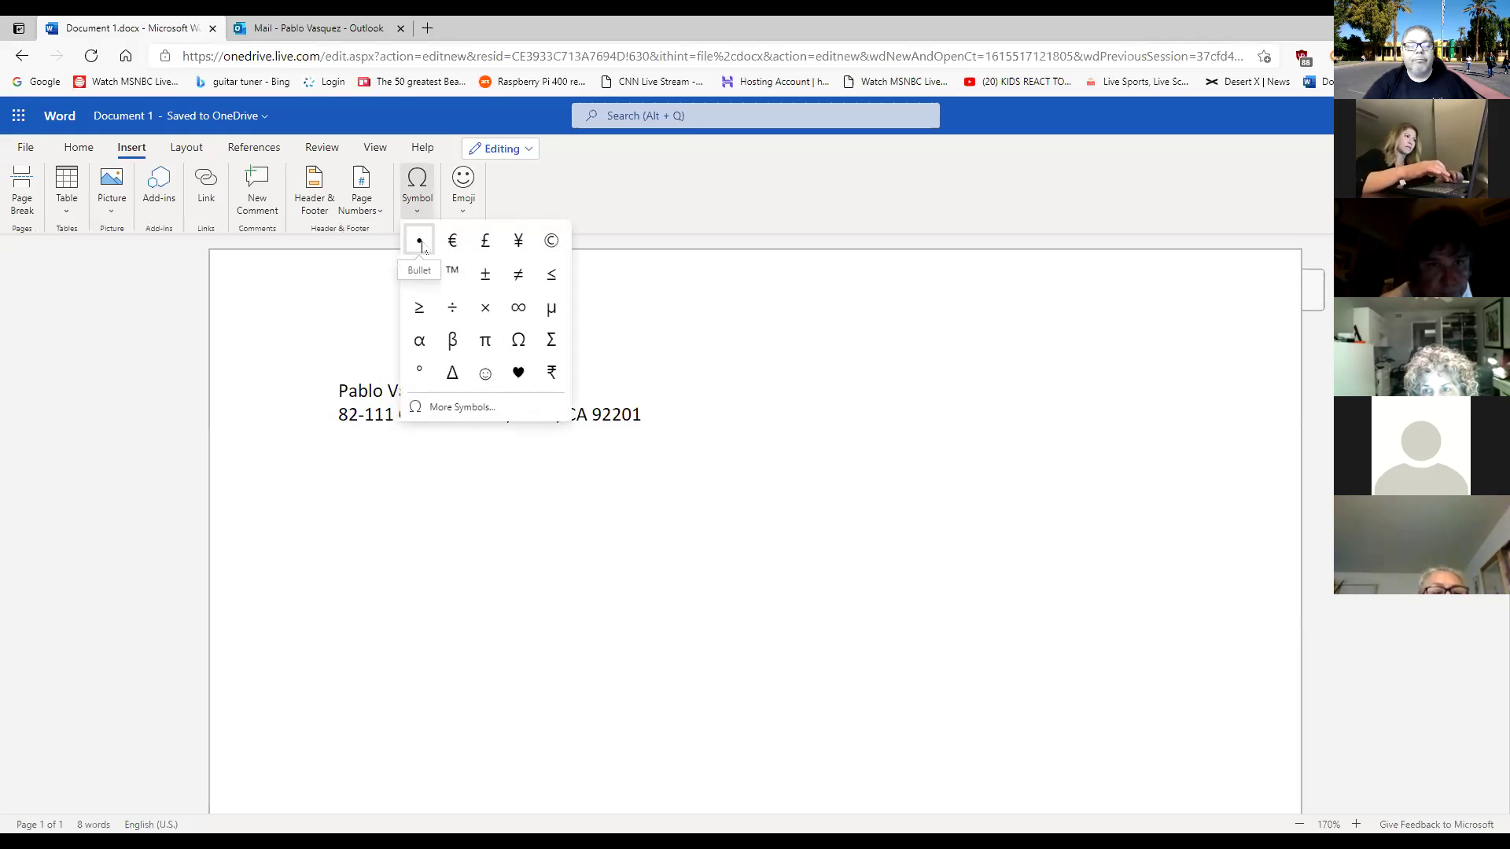
click(422, 245)
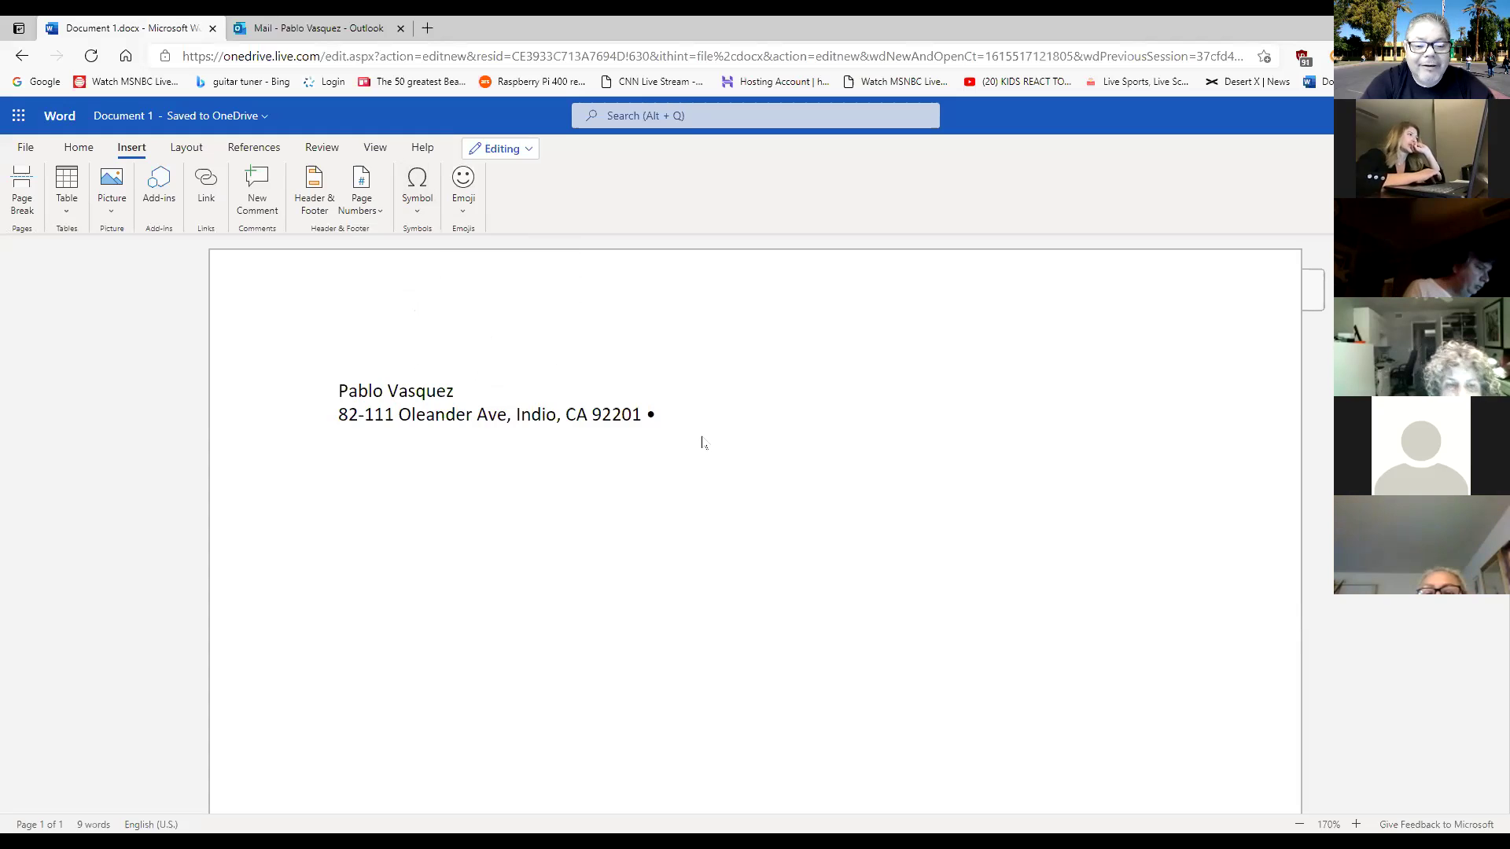
text(Phone)
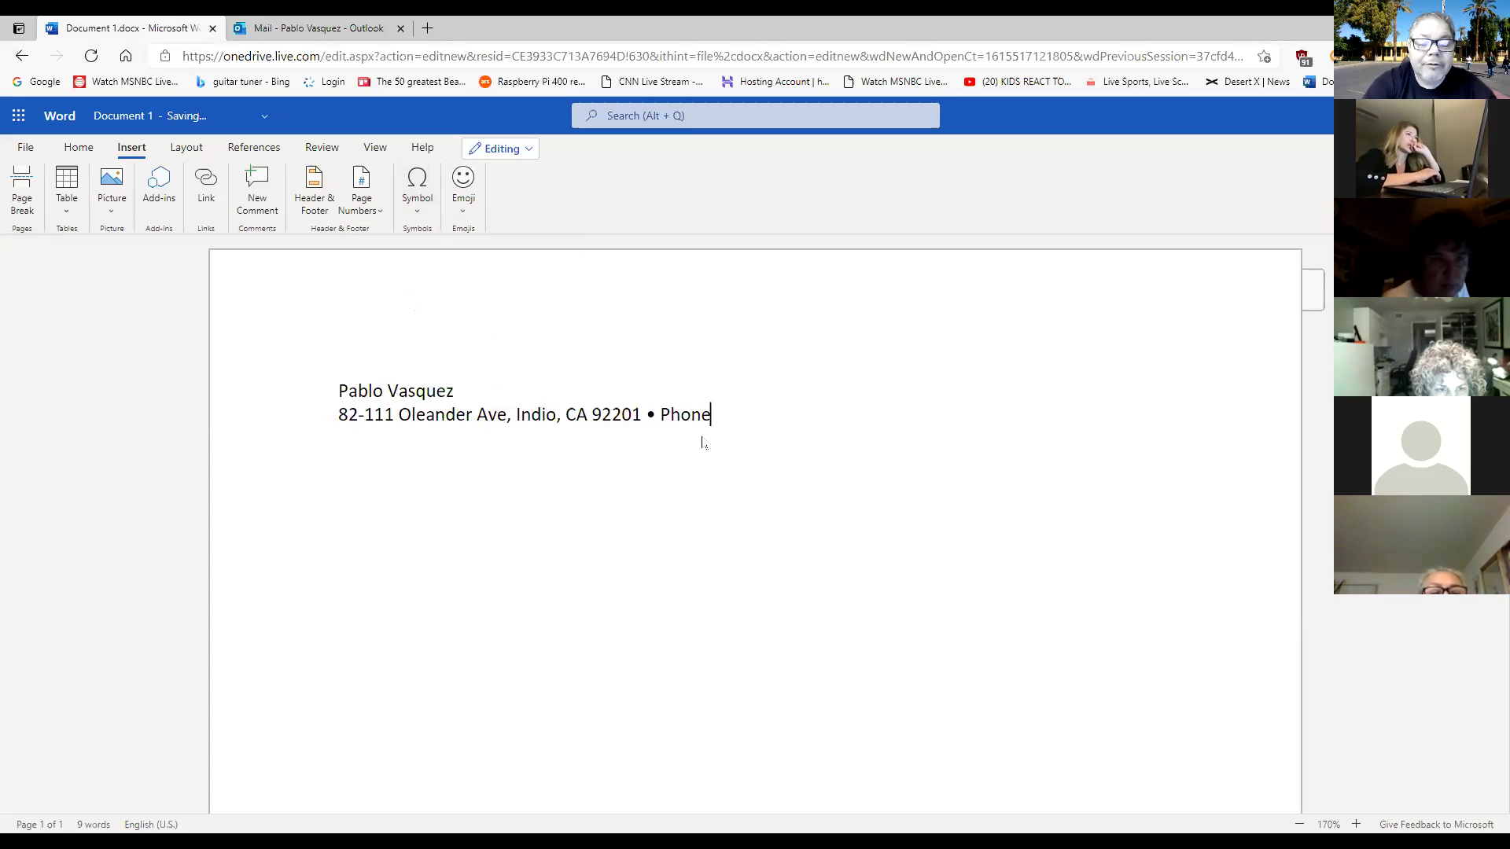
text(: )
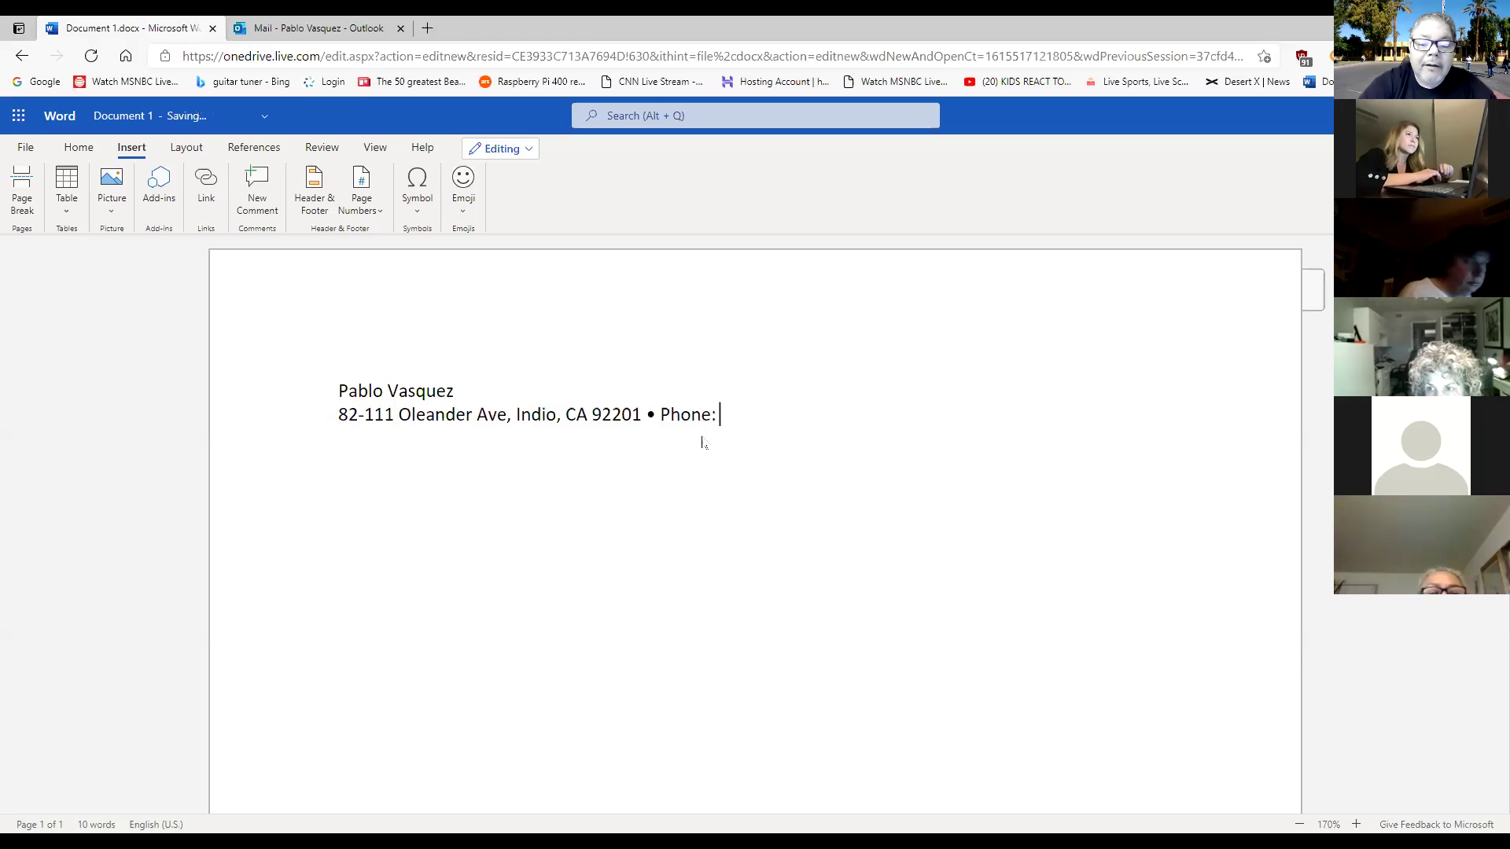
text((760)
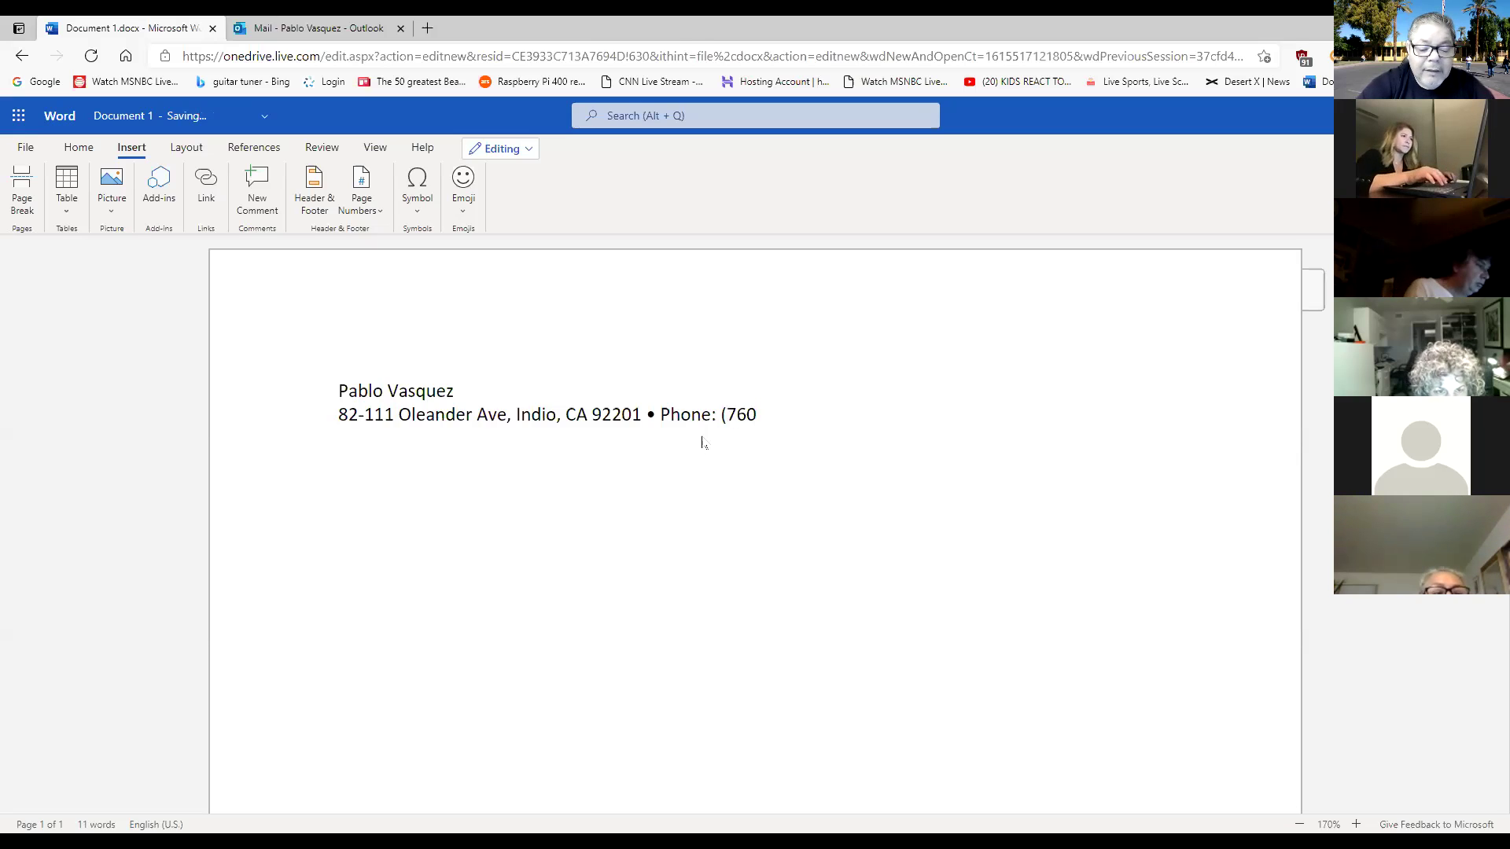
text())
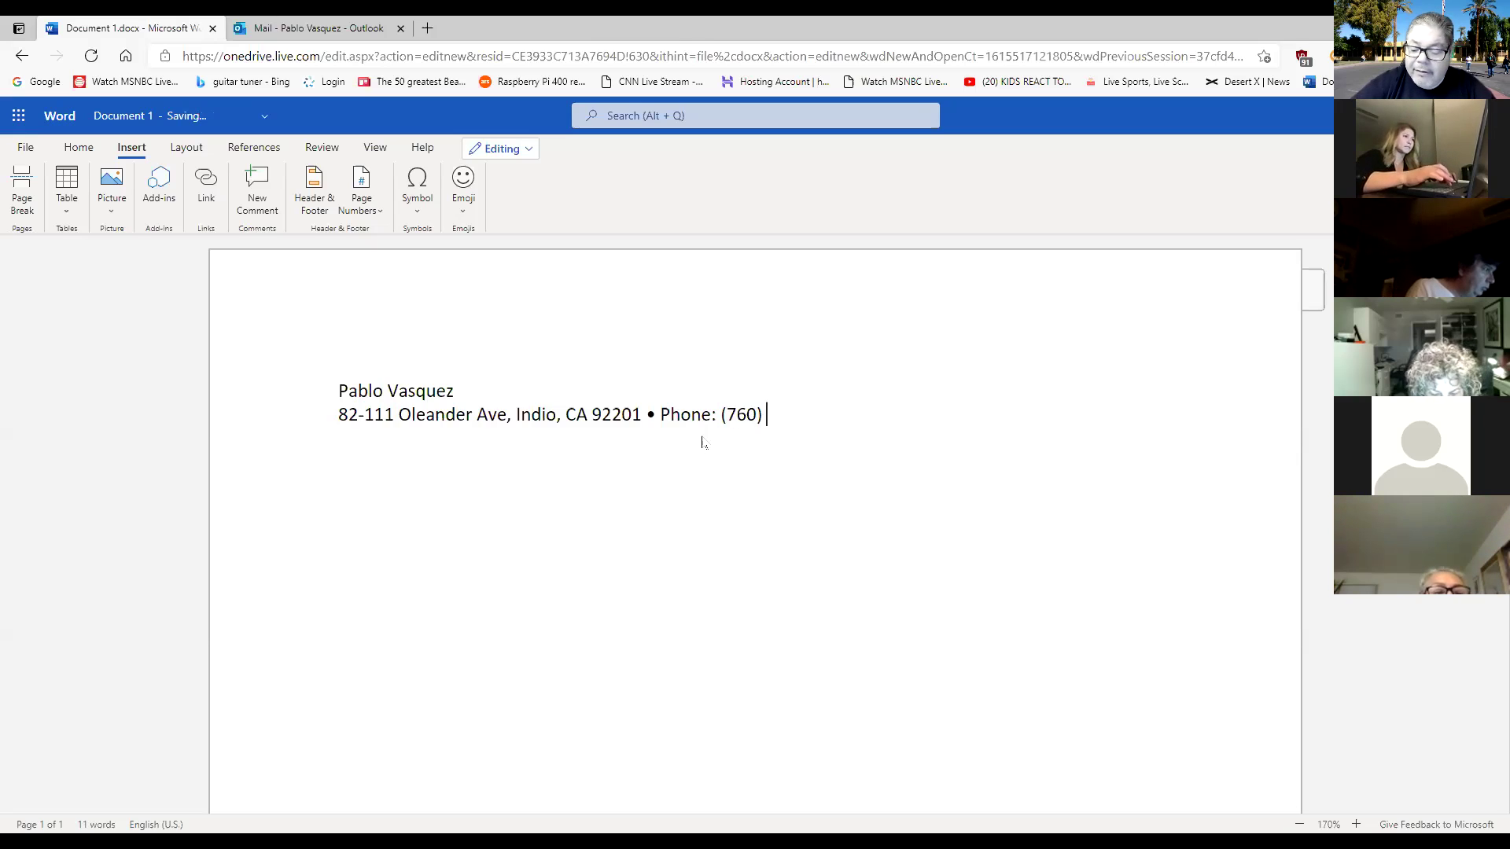
text( 55)
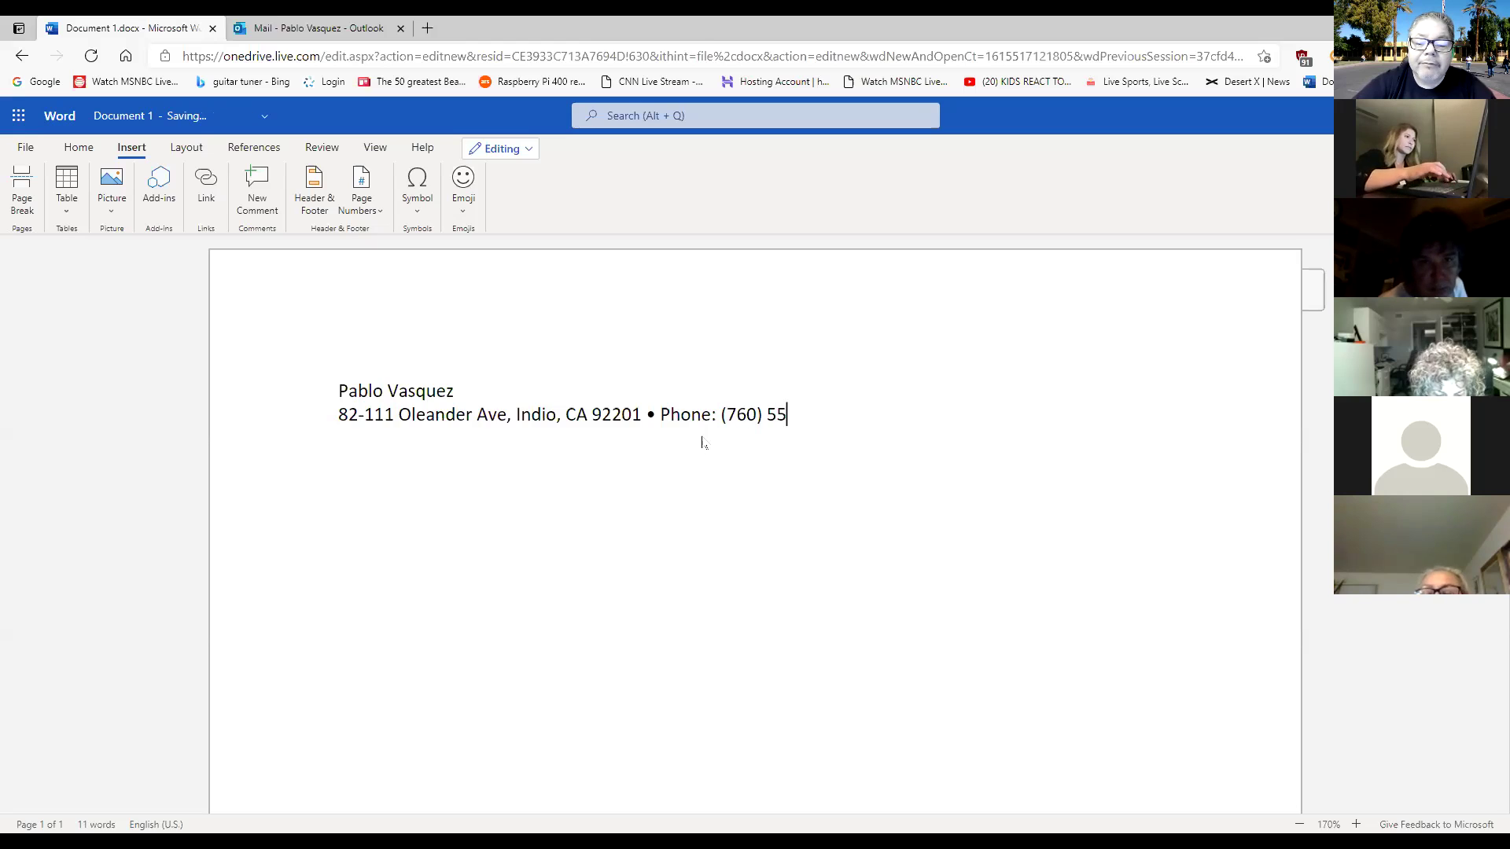
text(5-)
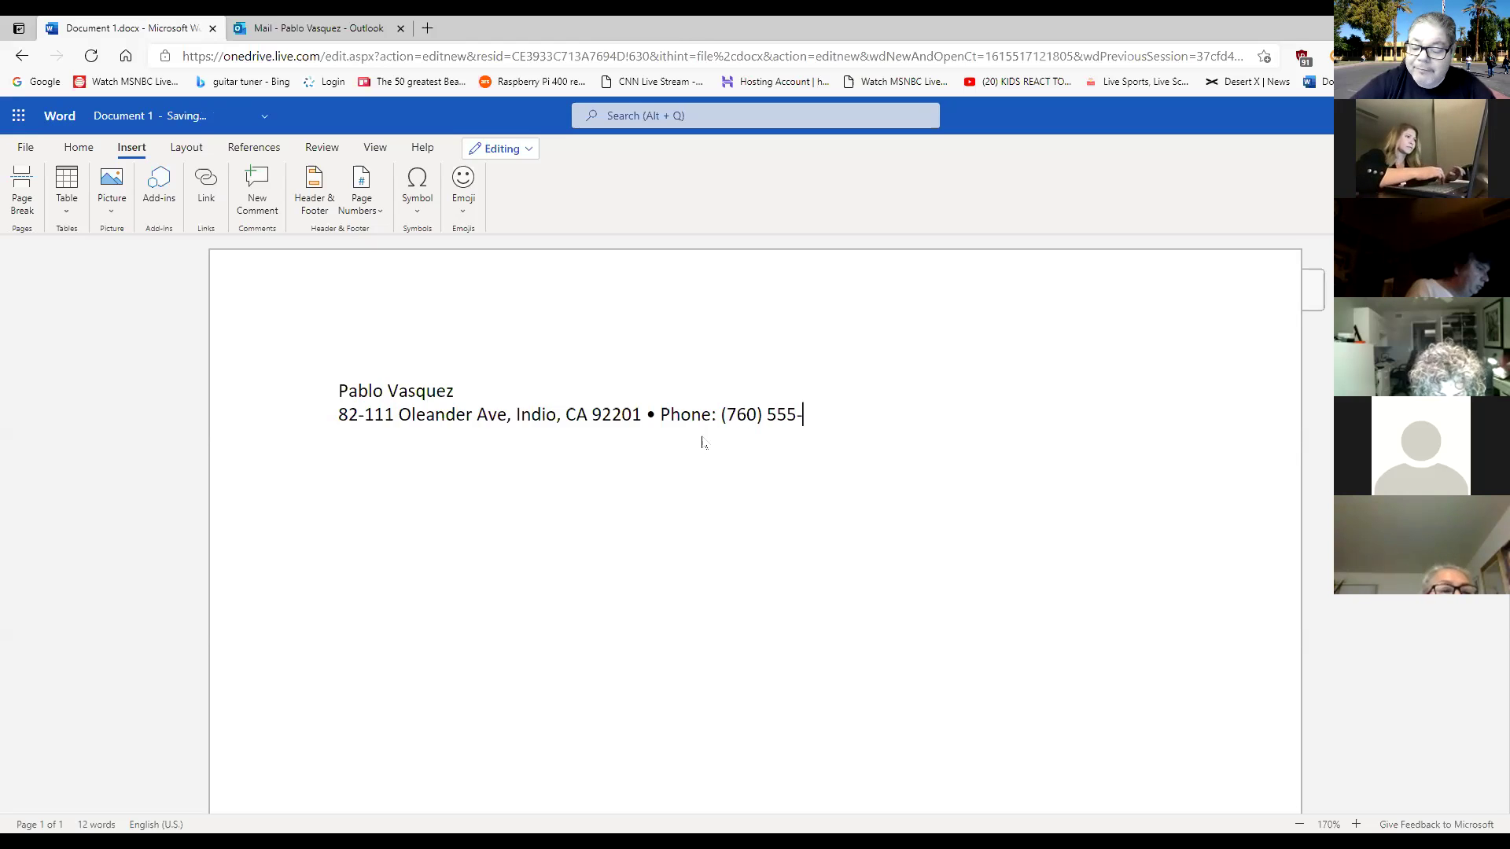
text(5500)
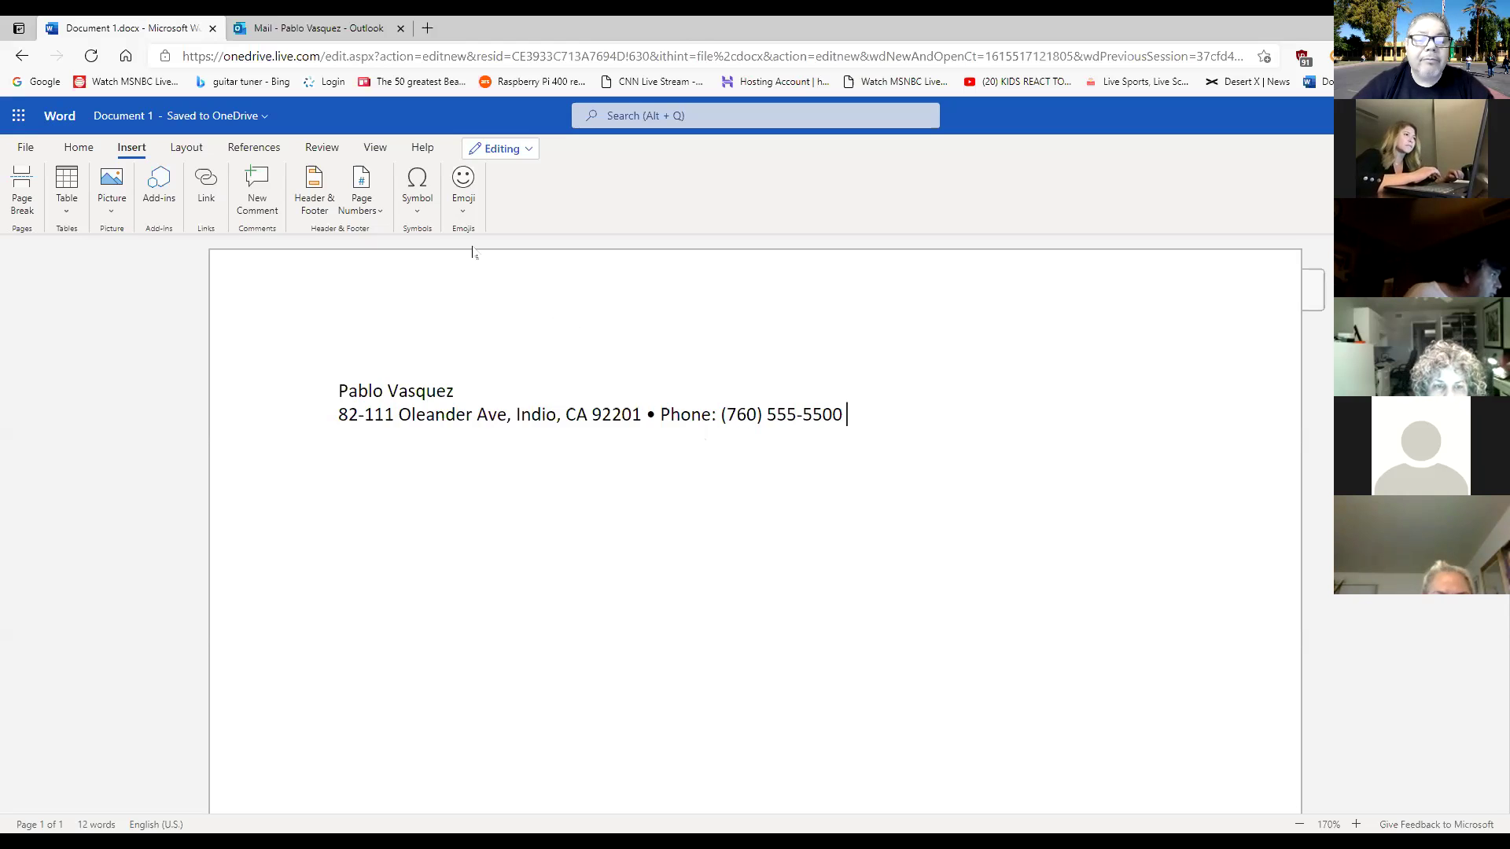
click(417, 203)
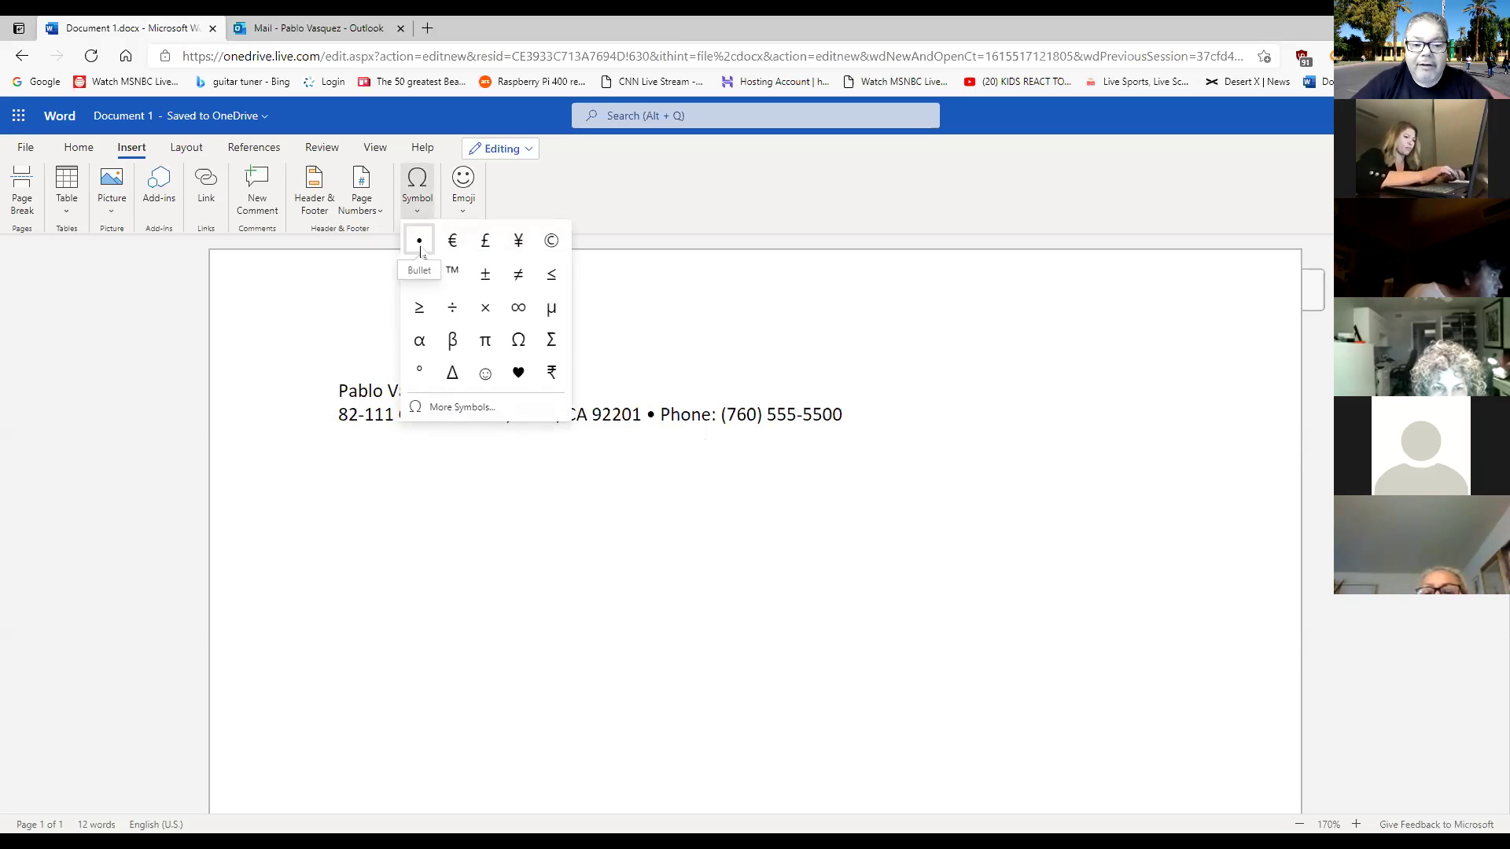
Add a second bullet and the labelled e-mail address, then start a new line.
click(420, 244)
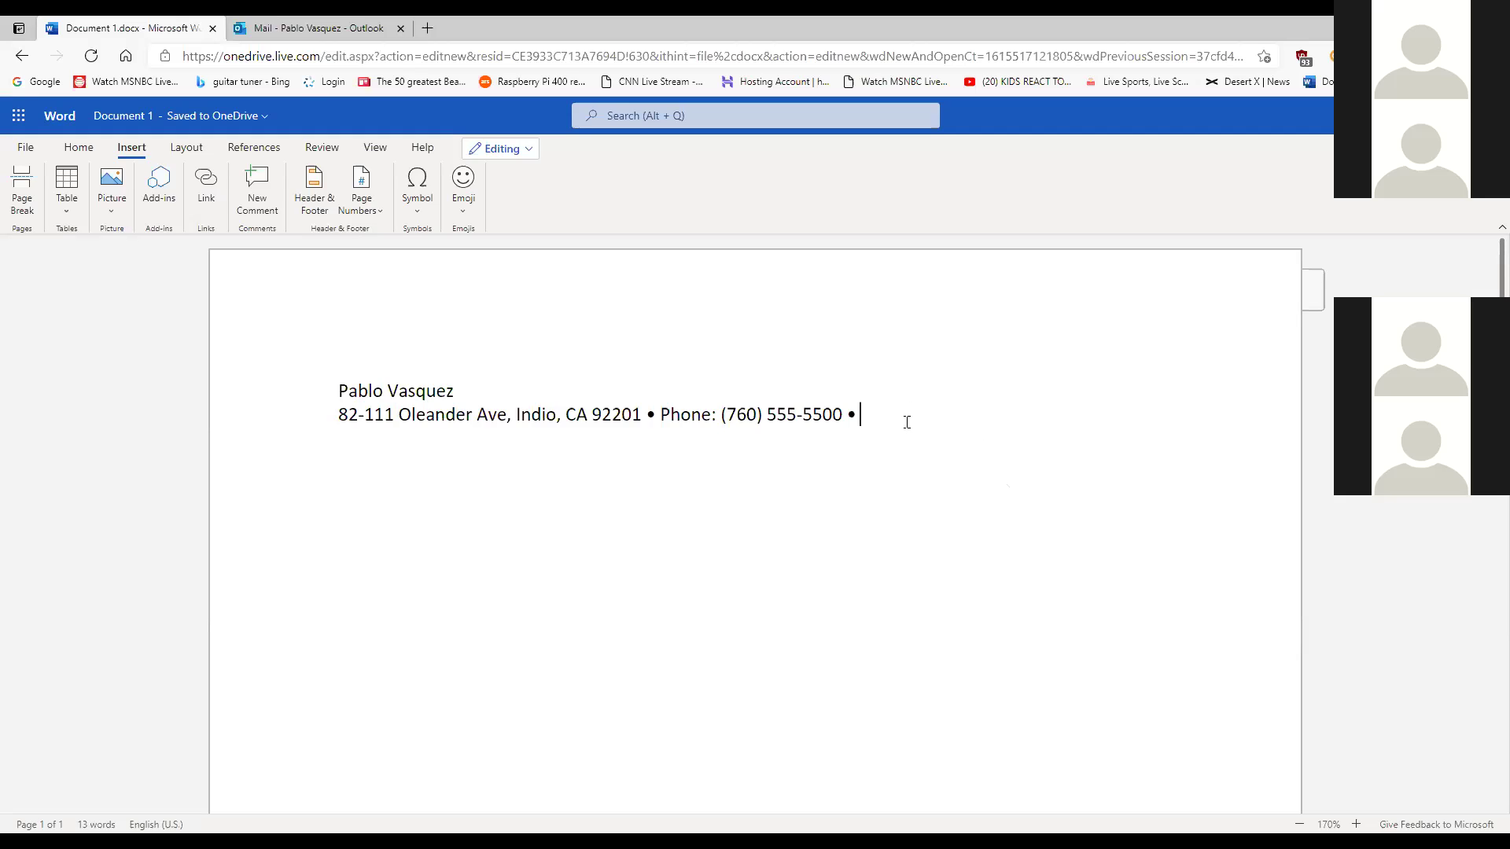
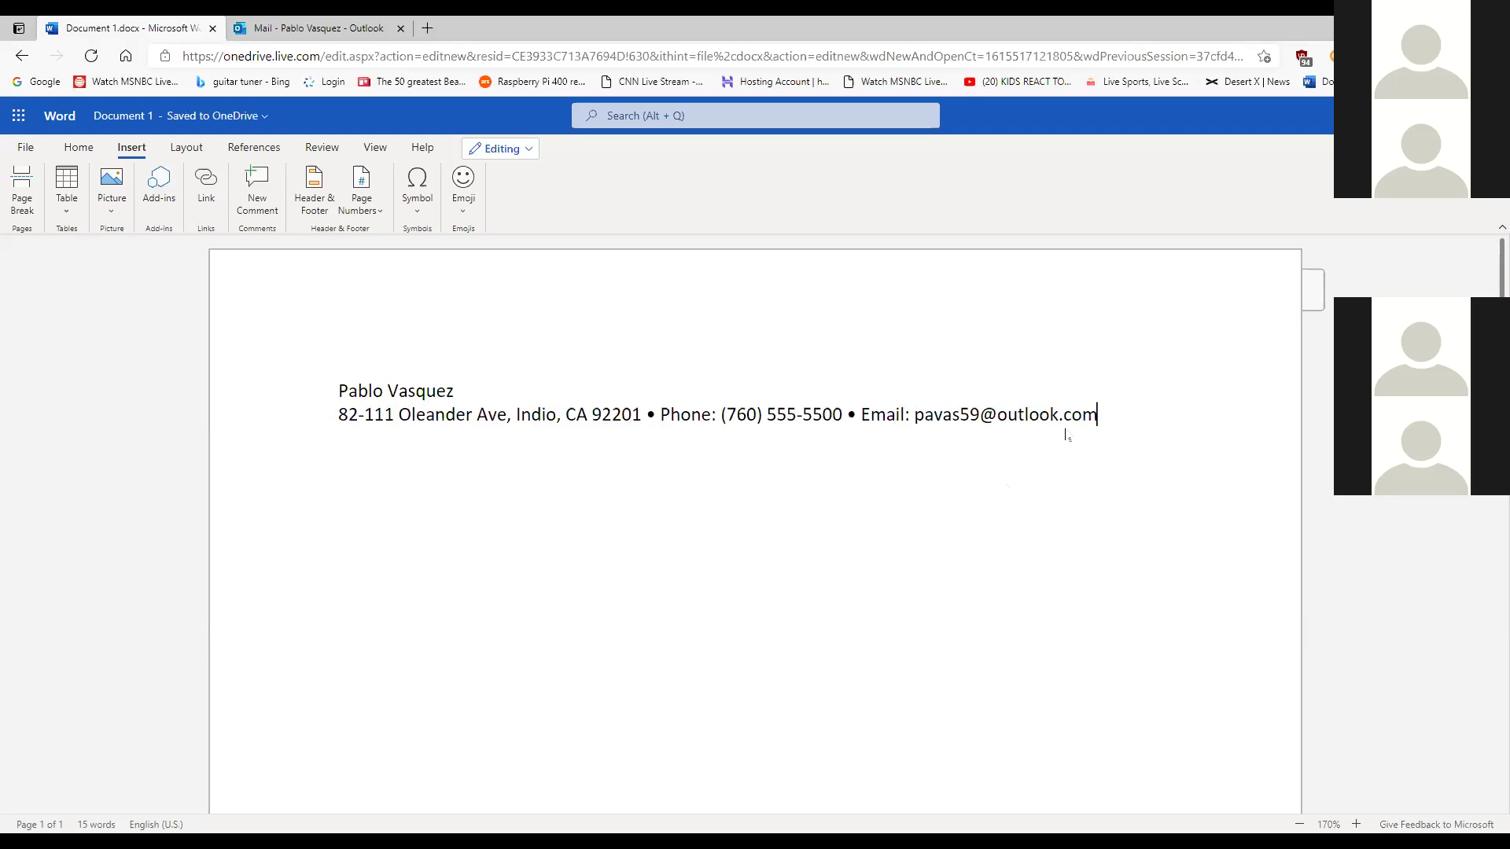
key(Return)
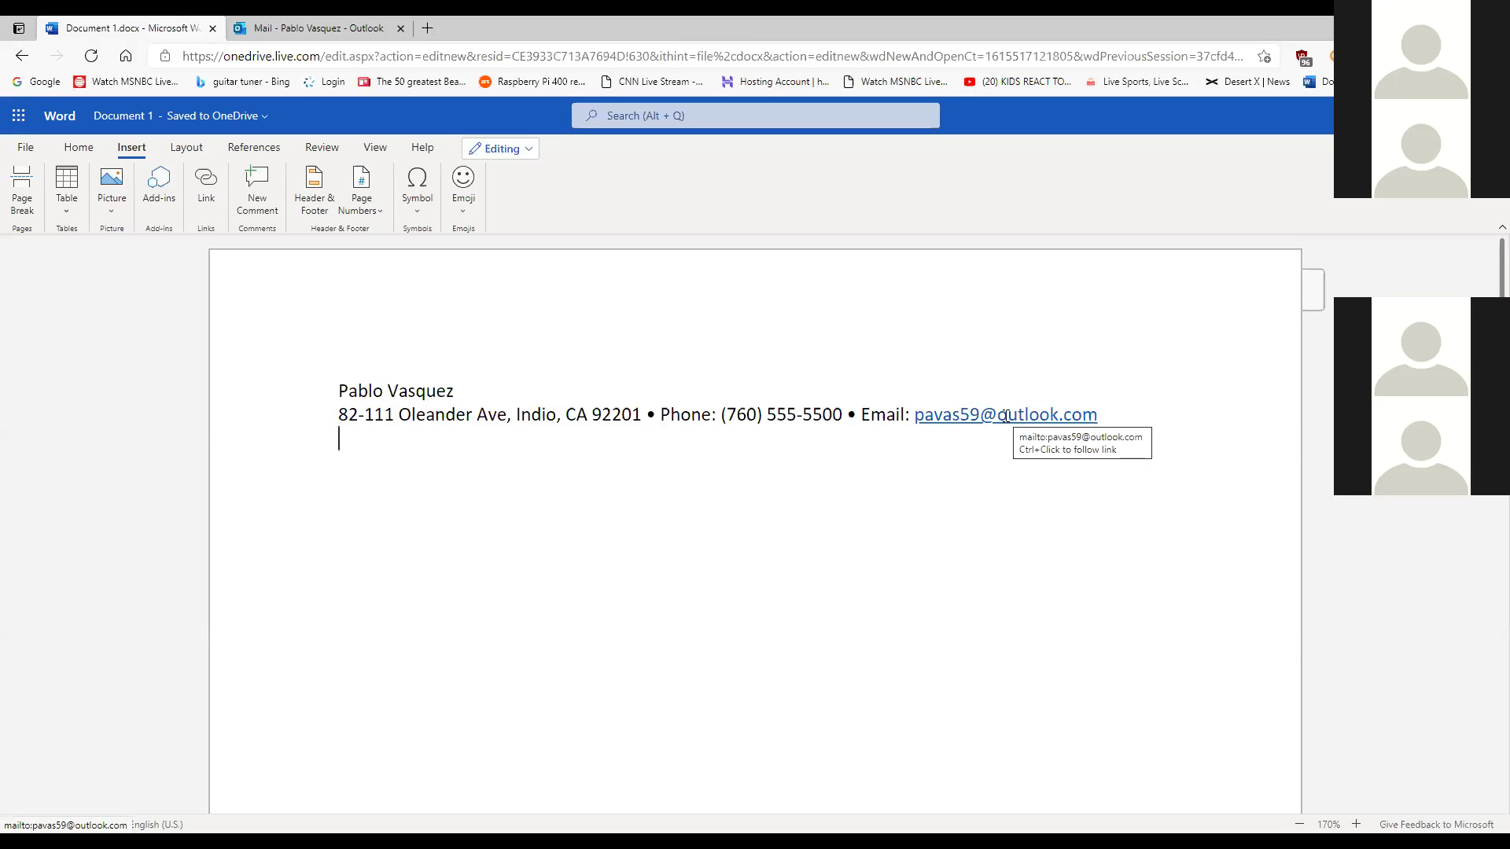
Remove the e-mail hyperlink and type the date March 11, 2021 after a blank line.
right_click(1007, 422)
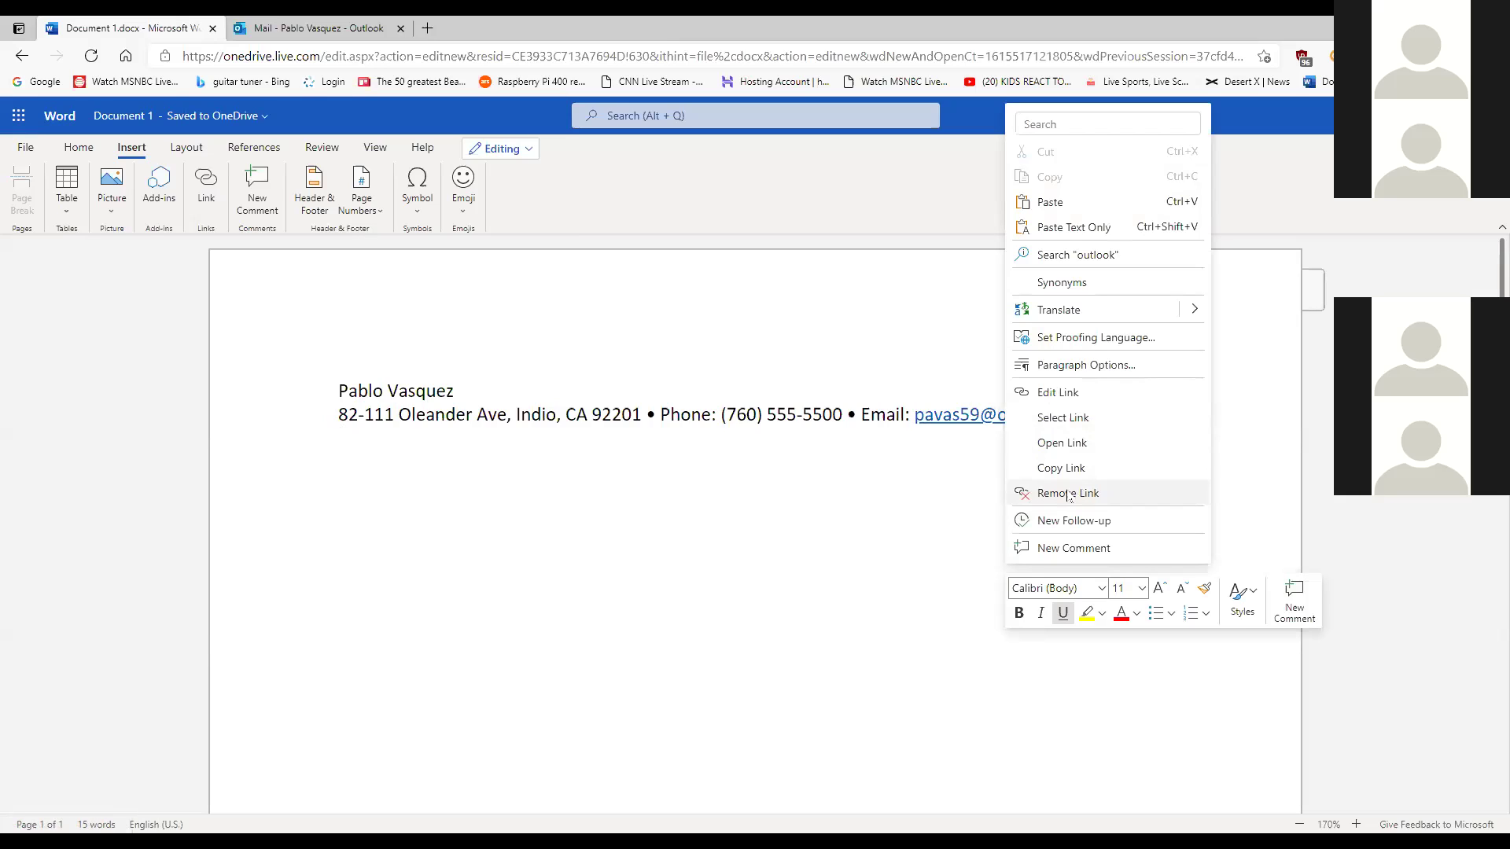
click(1068, 494)
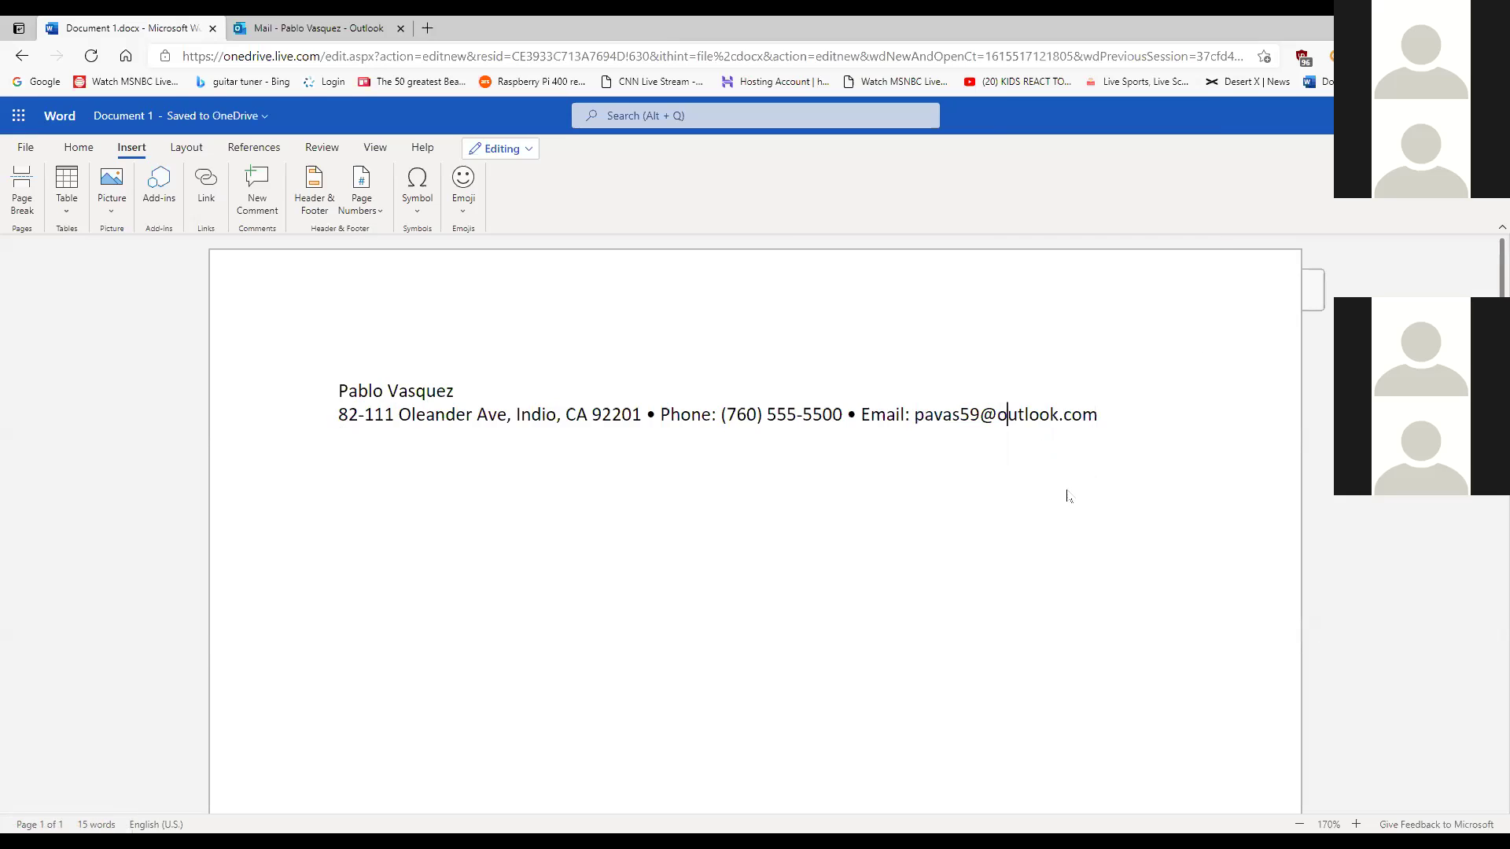
click(384, 440)
key(Return)
text(March 11, 2021)
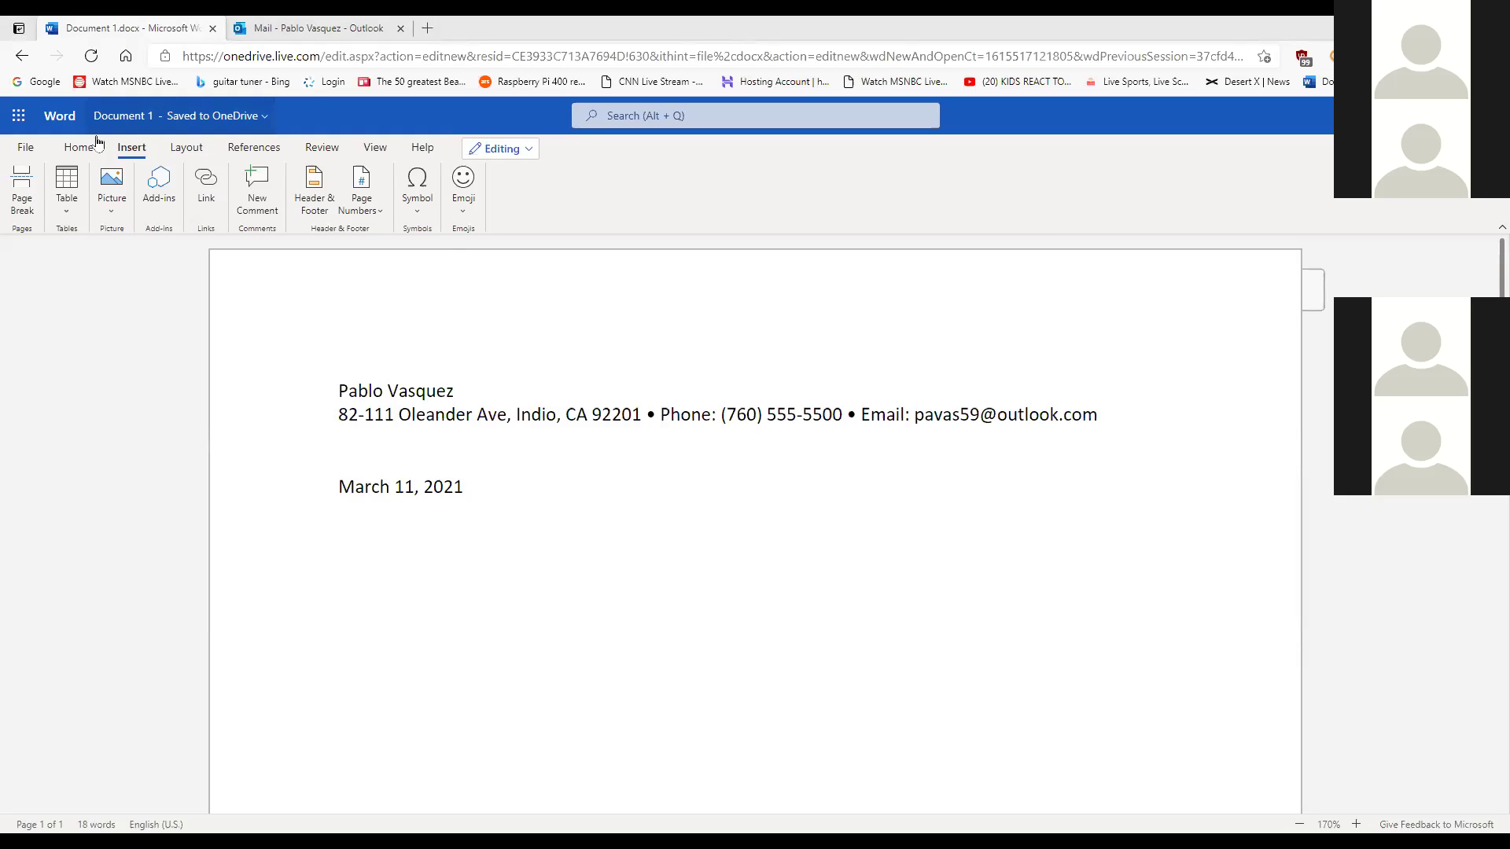
Try bulleting the contact line, then undo it, keeping the bullet separator before Email:.
click(69, 148)
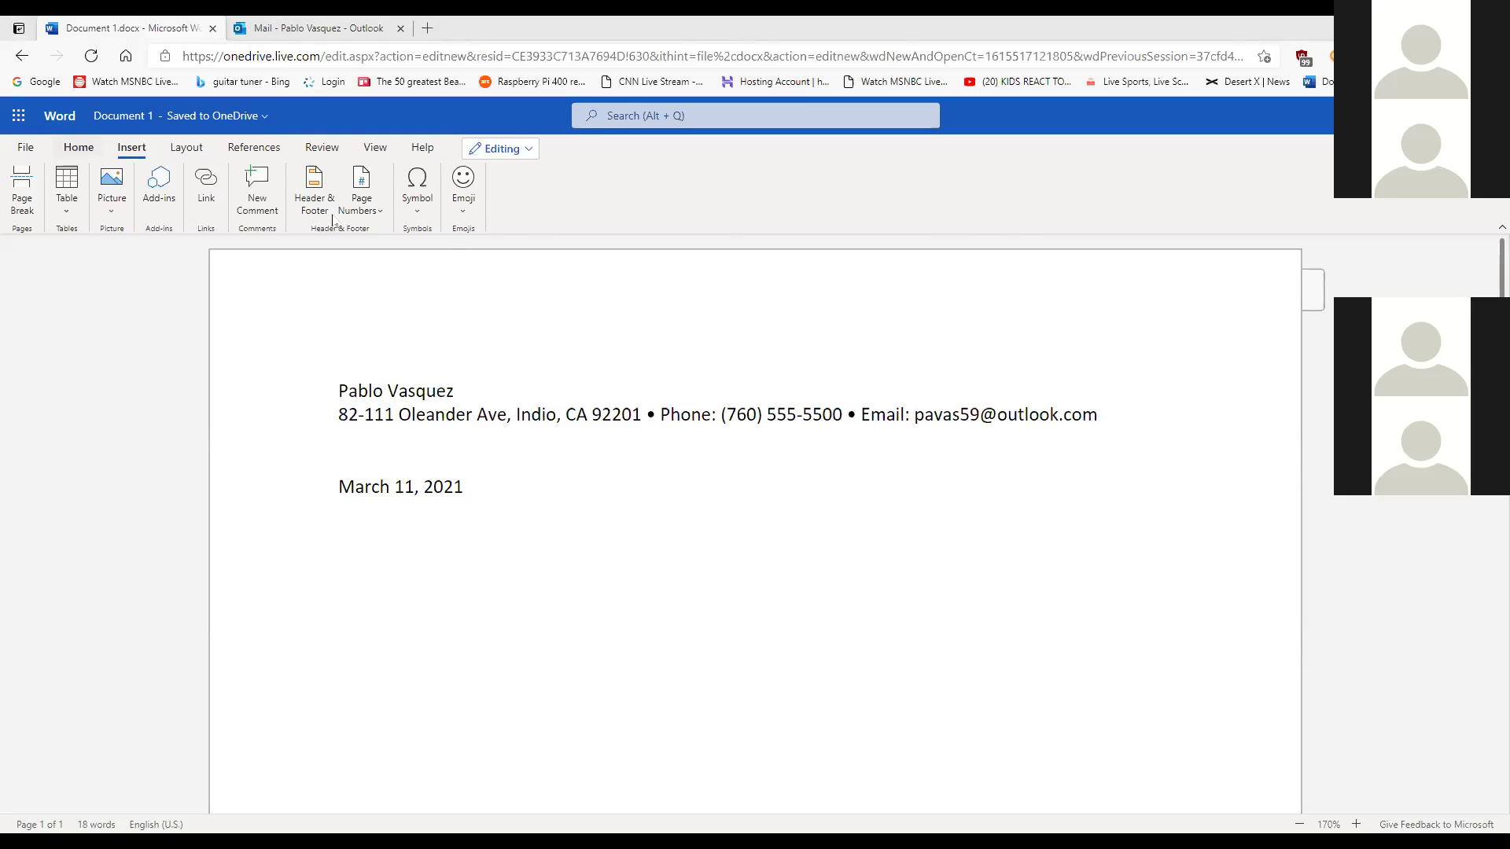
click(132, 148)
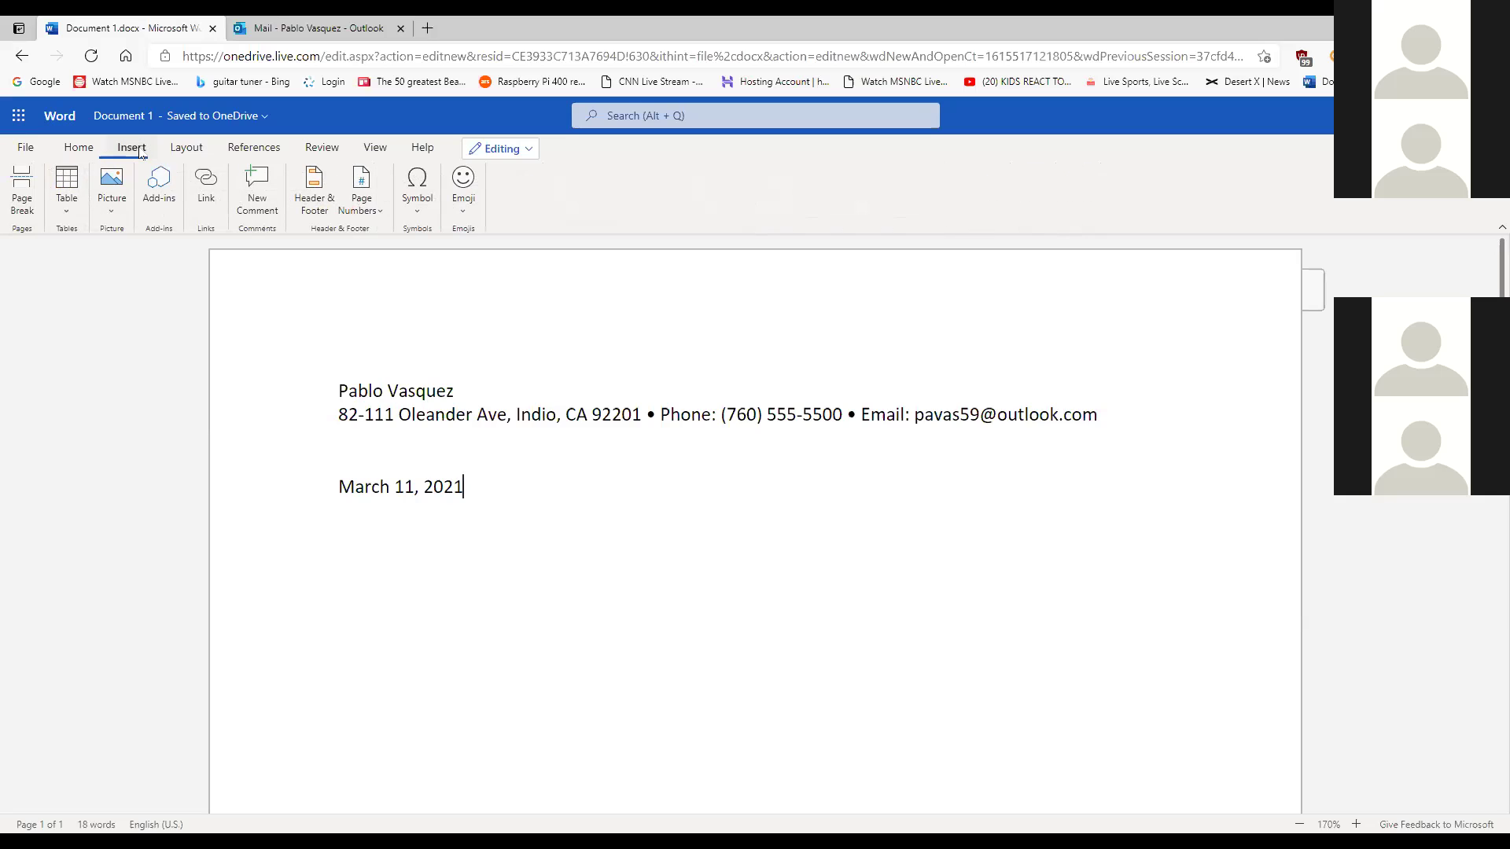
click(424, 212)
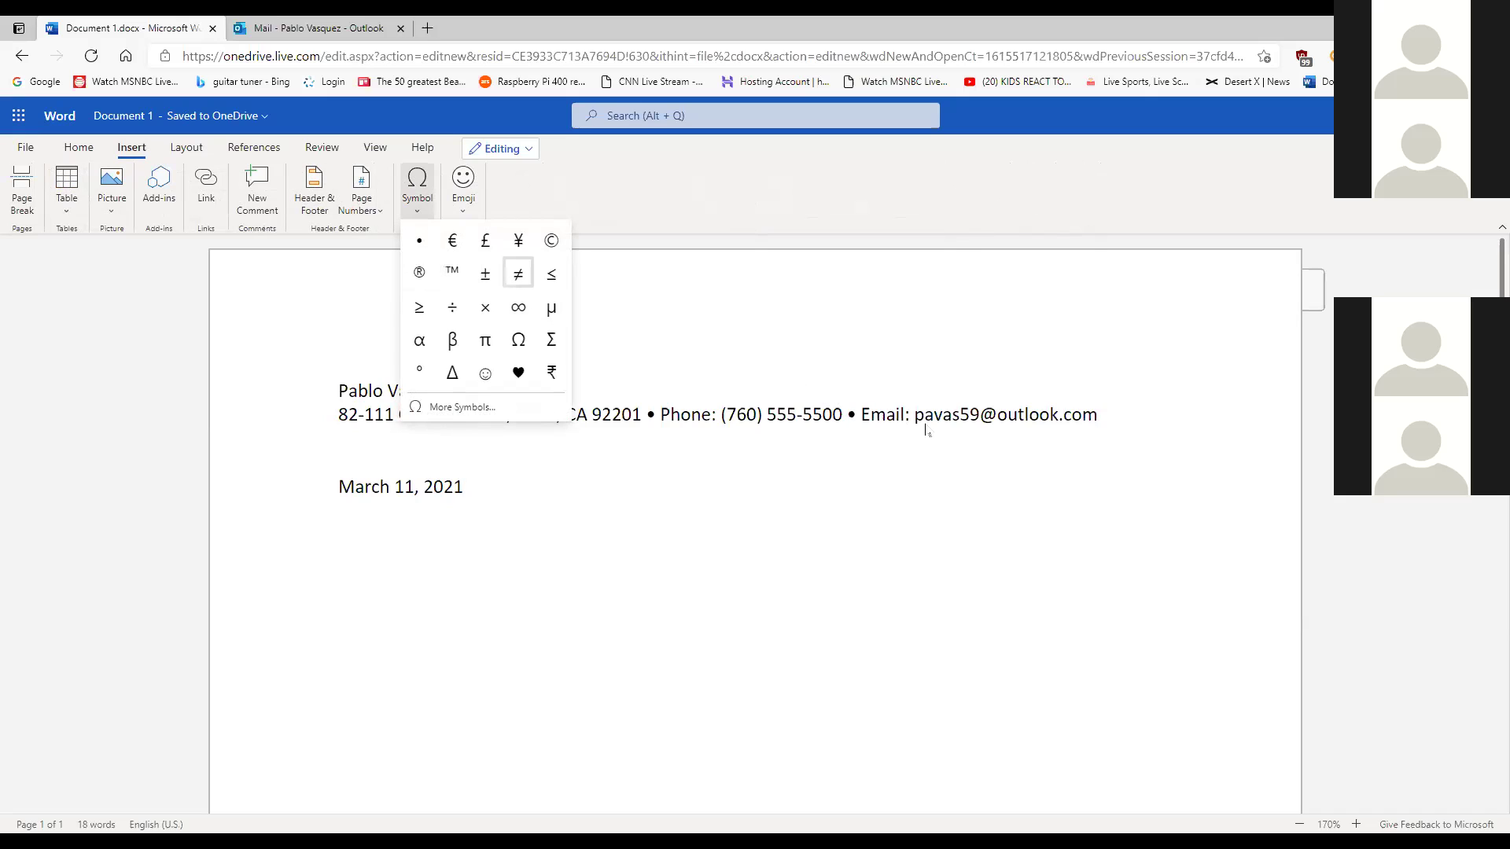
click(862, 424)
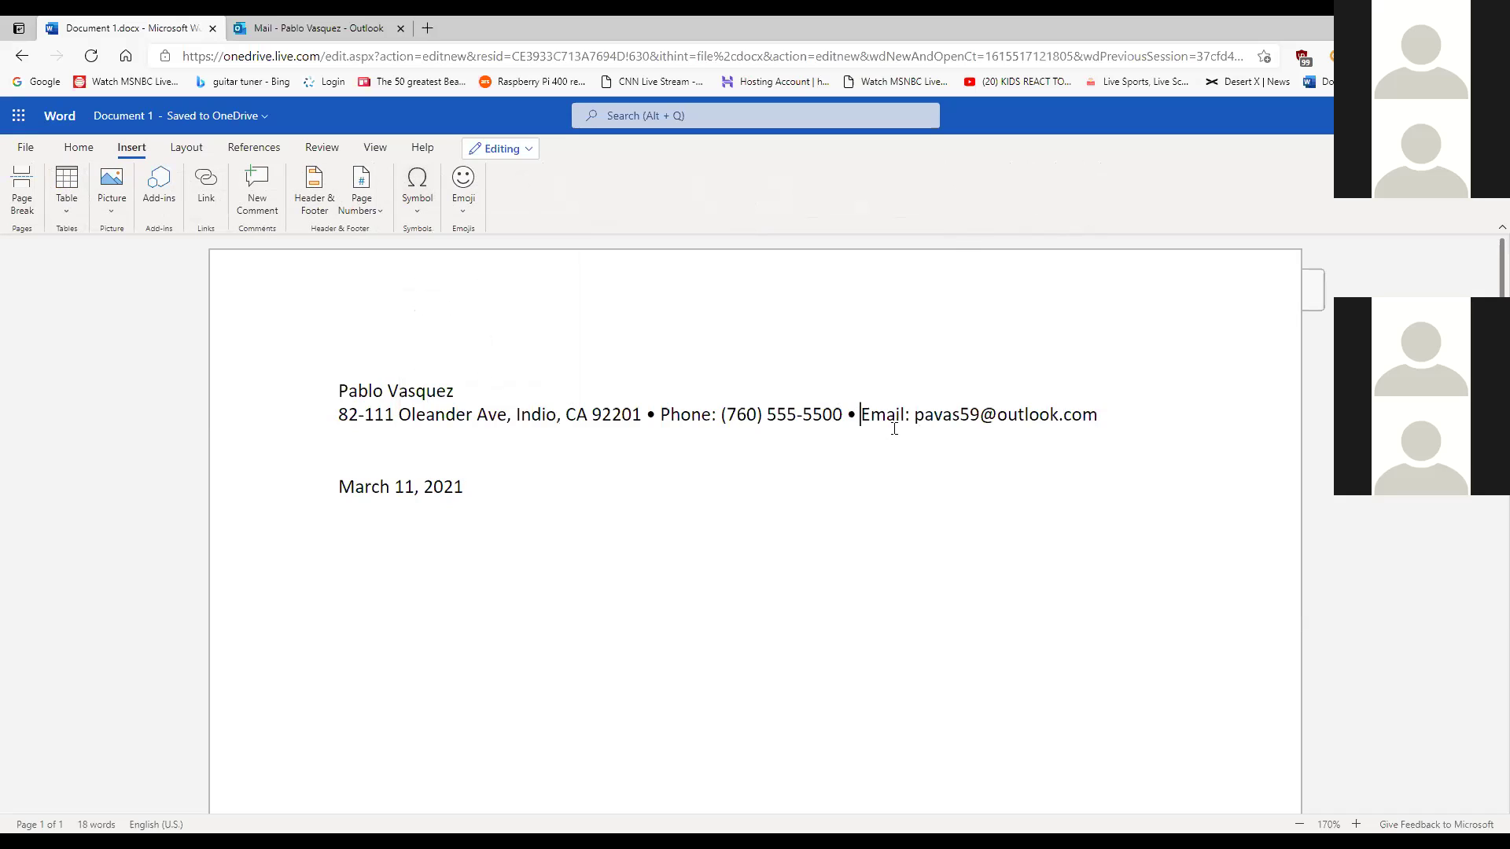
key(BackSpace)
key(BackSpace)
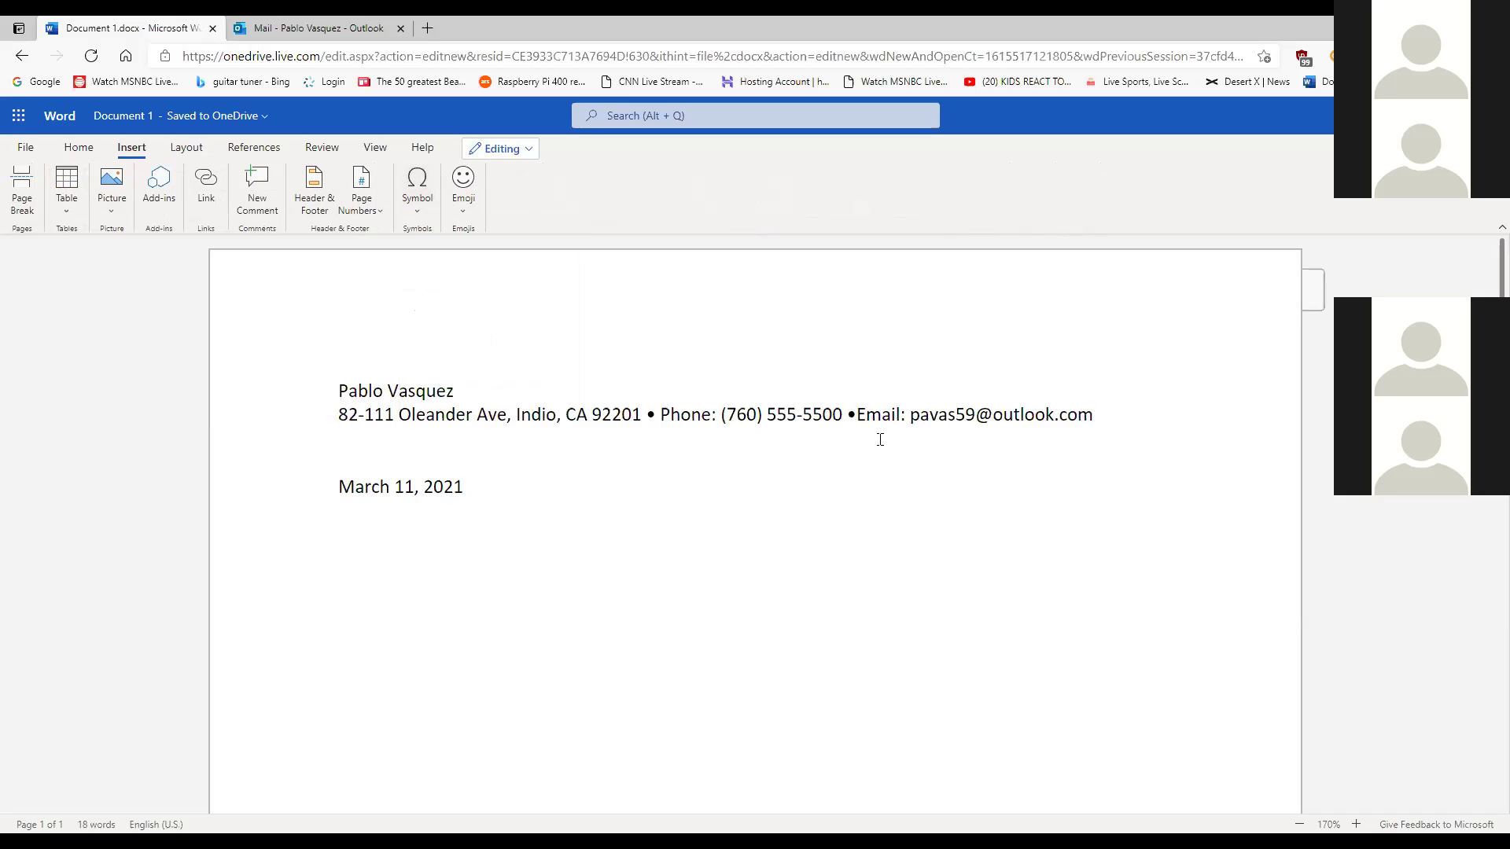
click(79, 147)
click(389, 182)
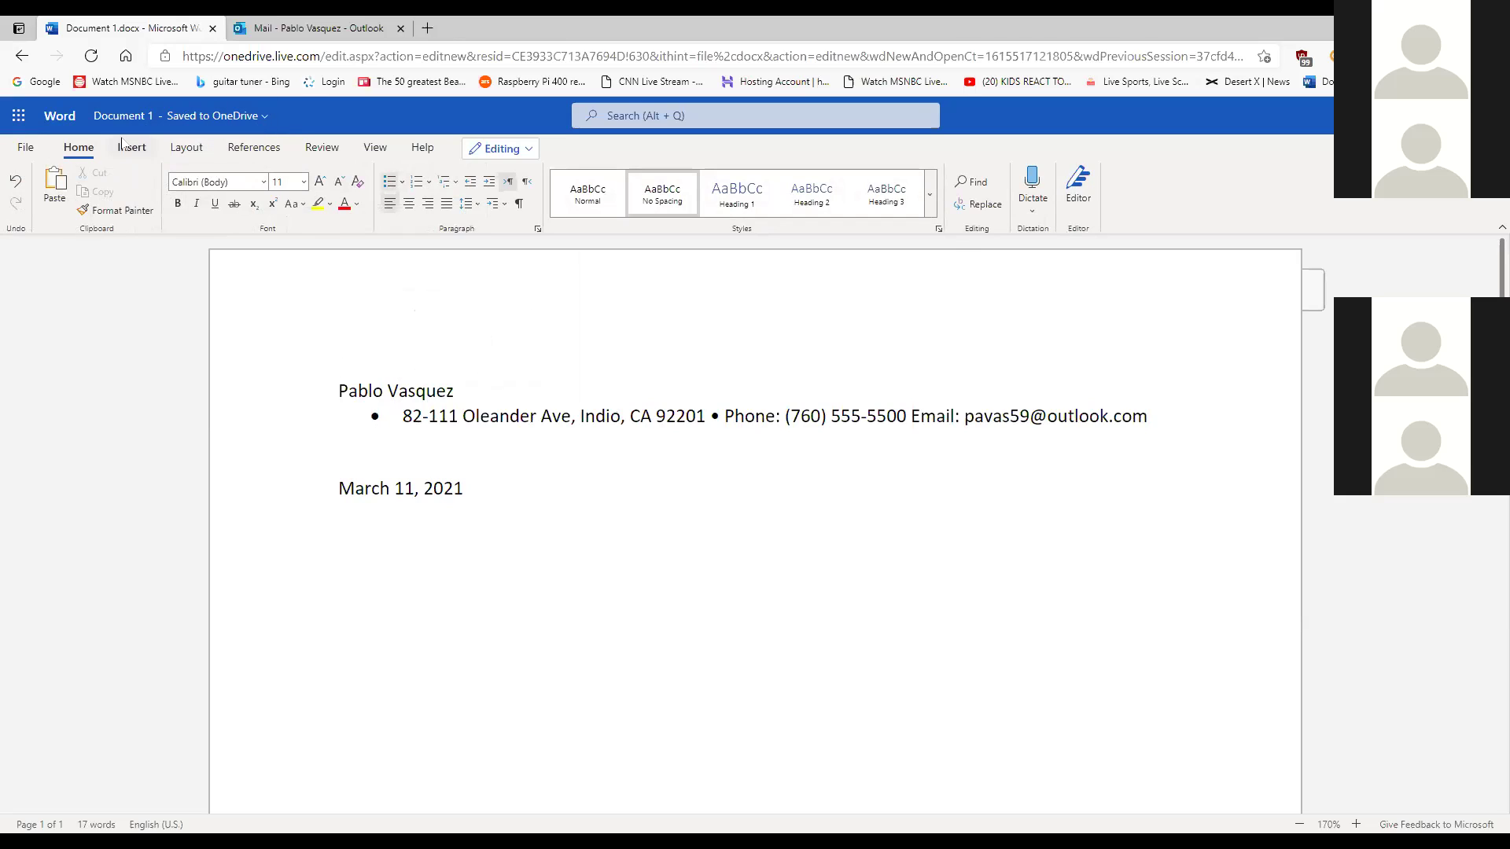
click(15, 182)
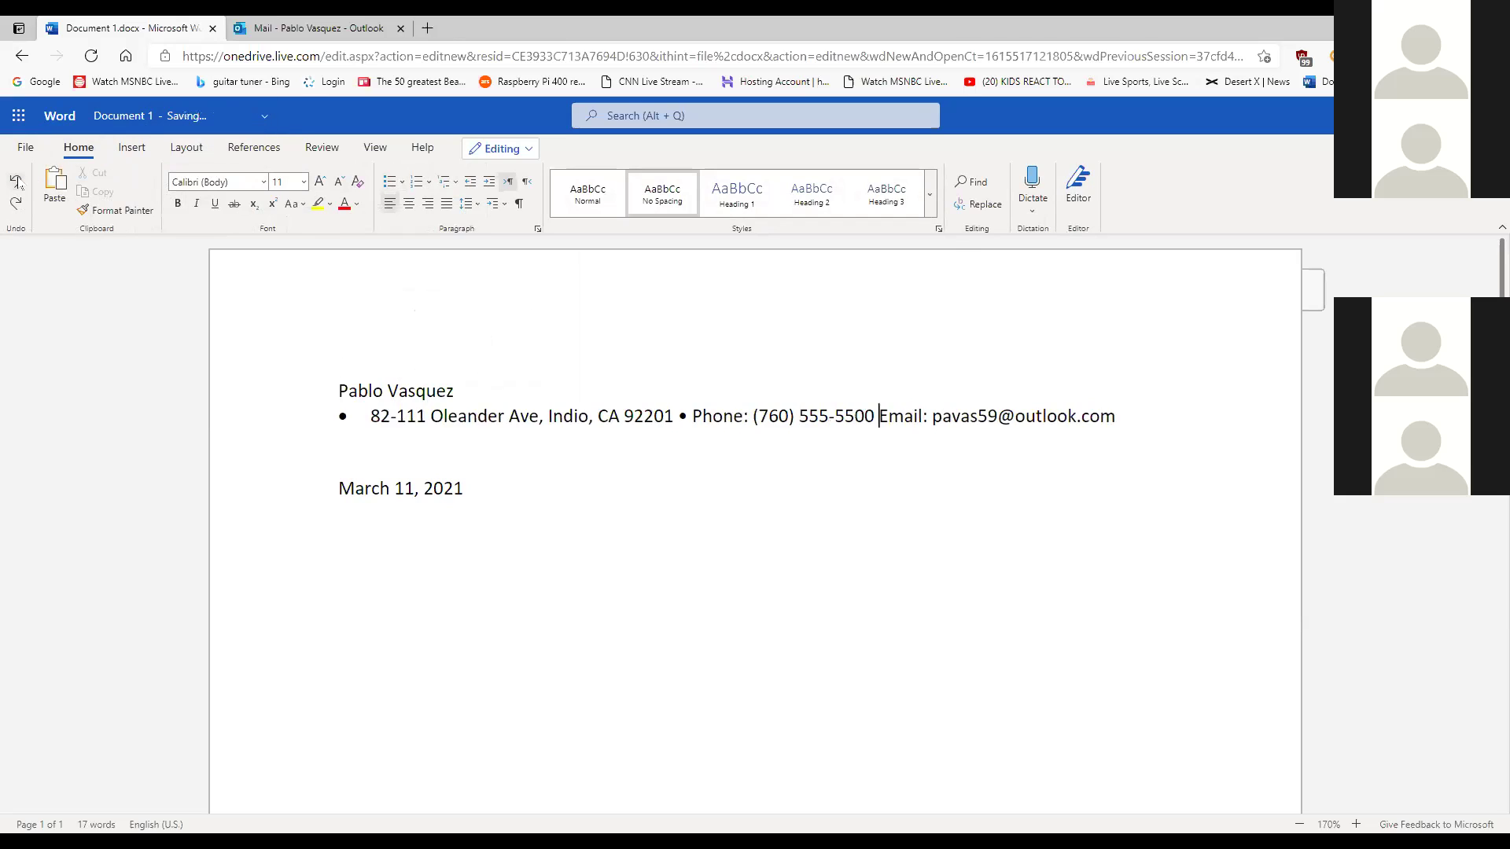
click(15, 182)
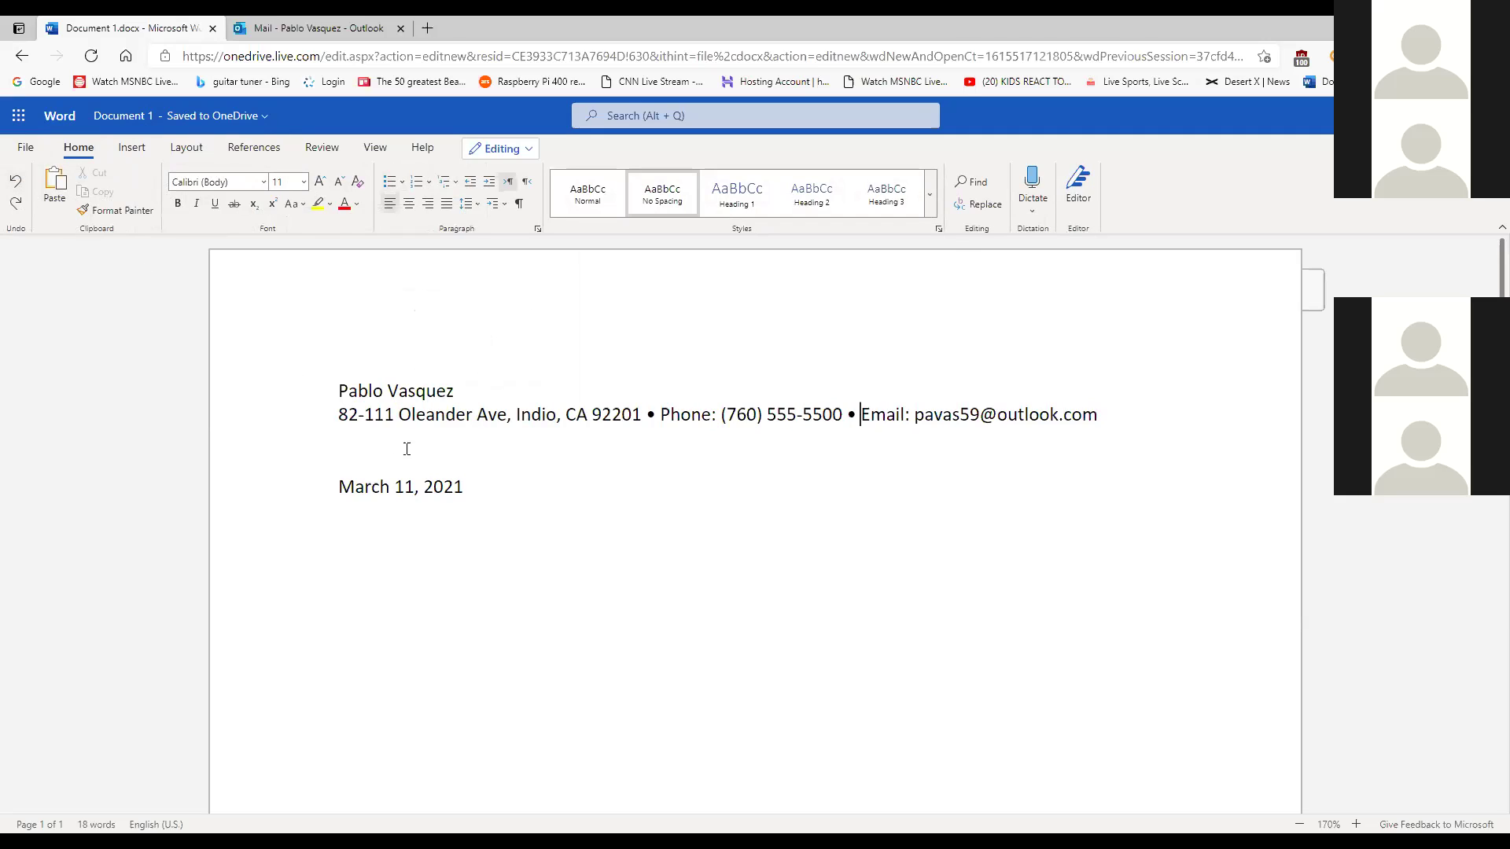
Turn on Show/Hide ¶ formatting marks with the cursor at the end of the date.
click(508, 488)
click(855, 421)
click(503, 490)
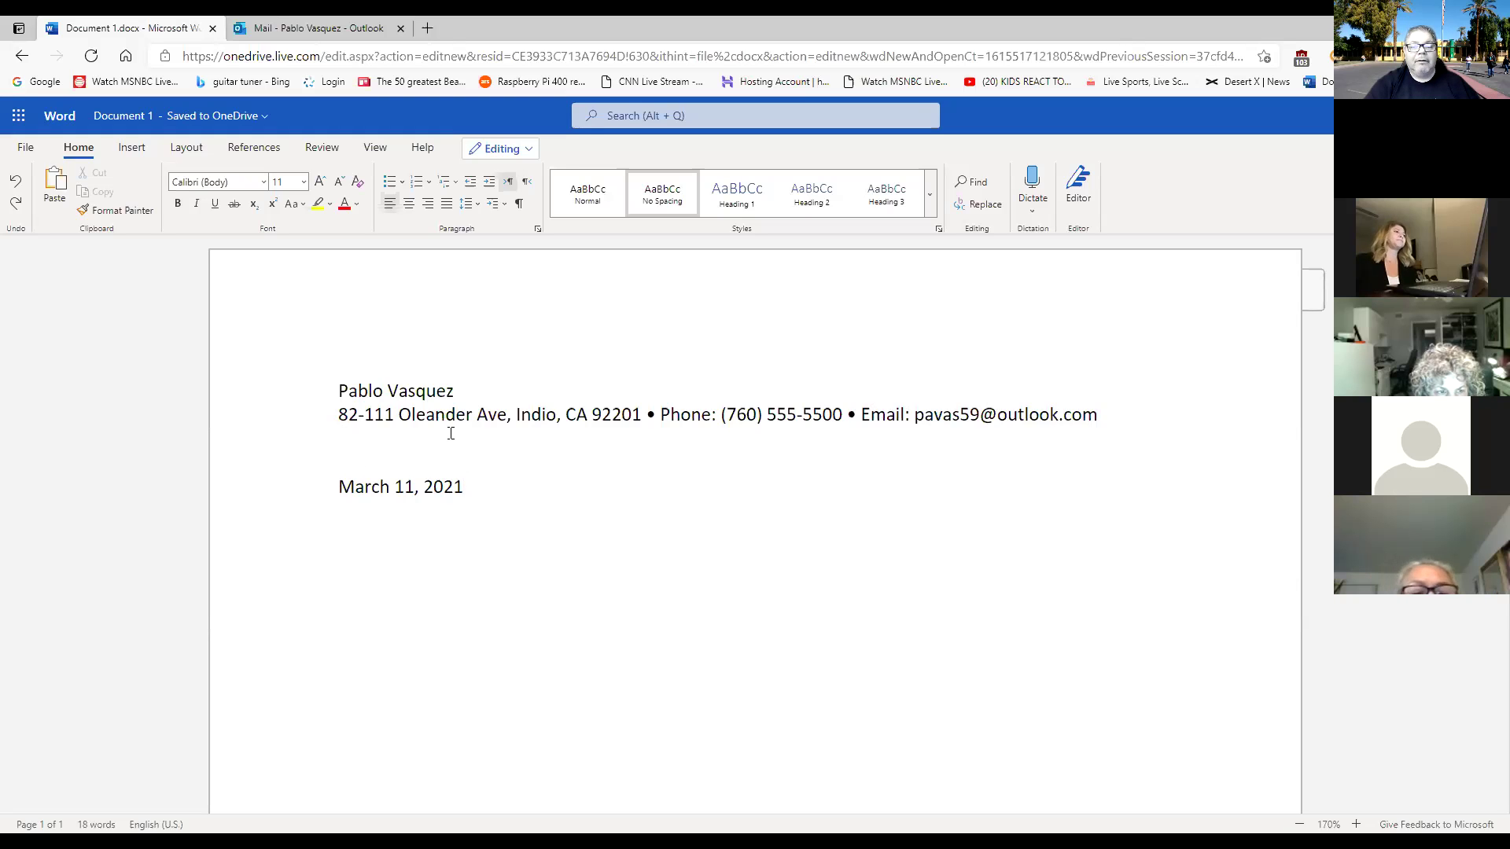
click(519, 205)
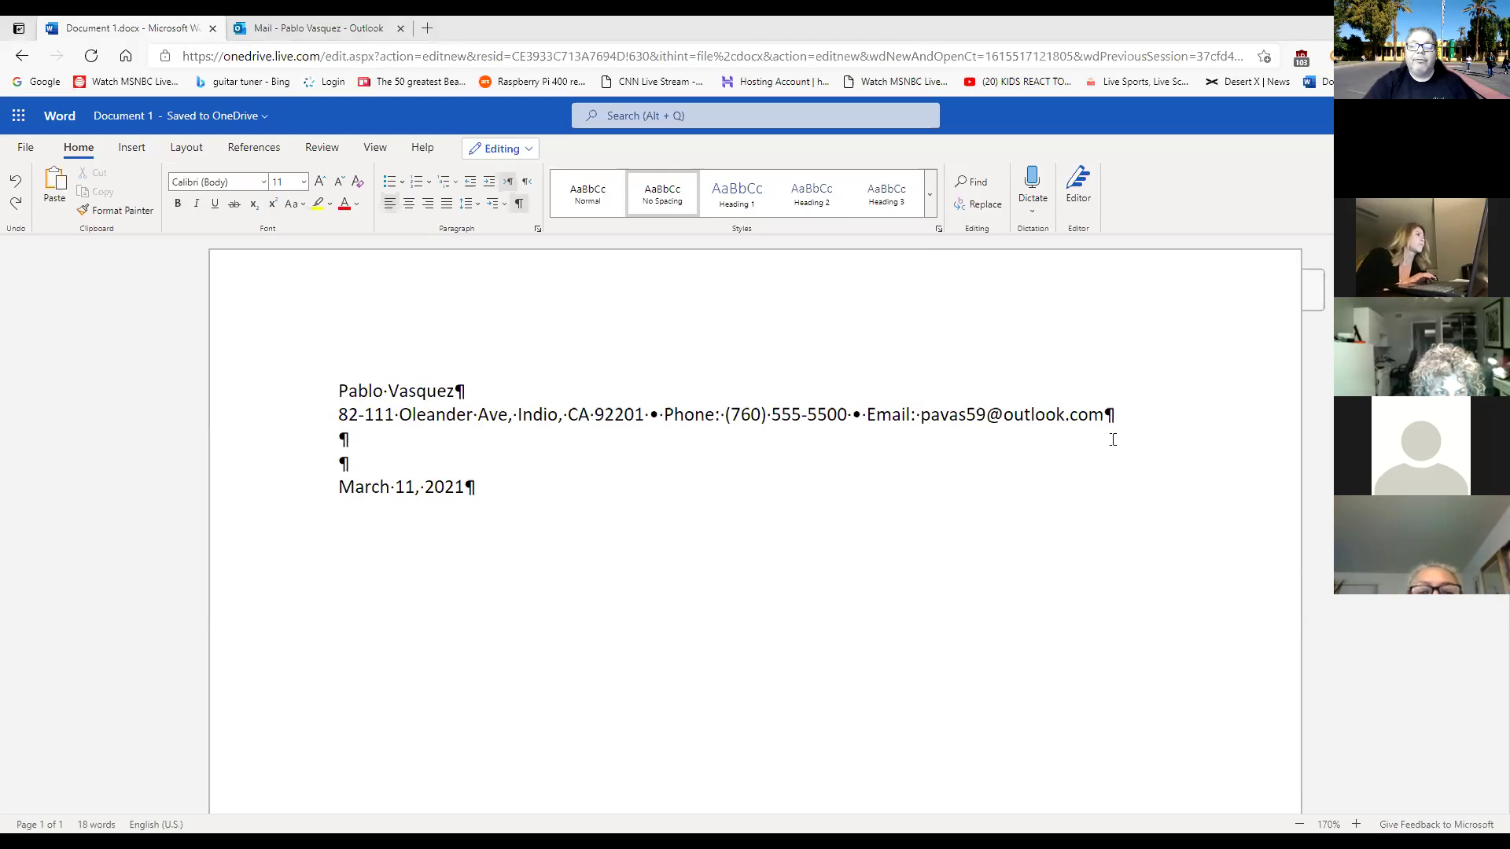
Turn the formatting marks off and leave the cursor at the end of the contact line.
click(1106, 414)
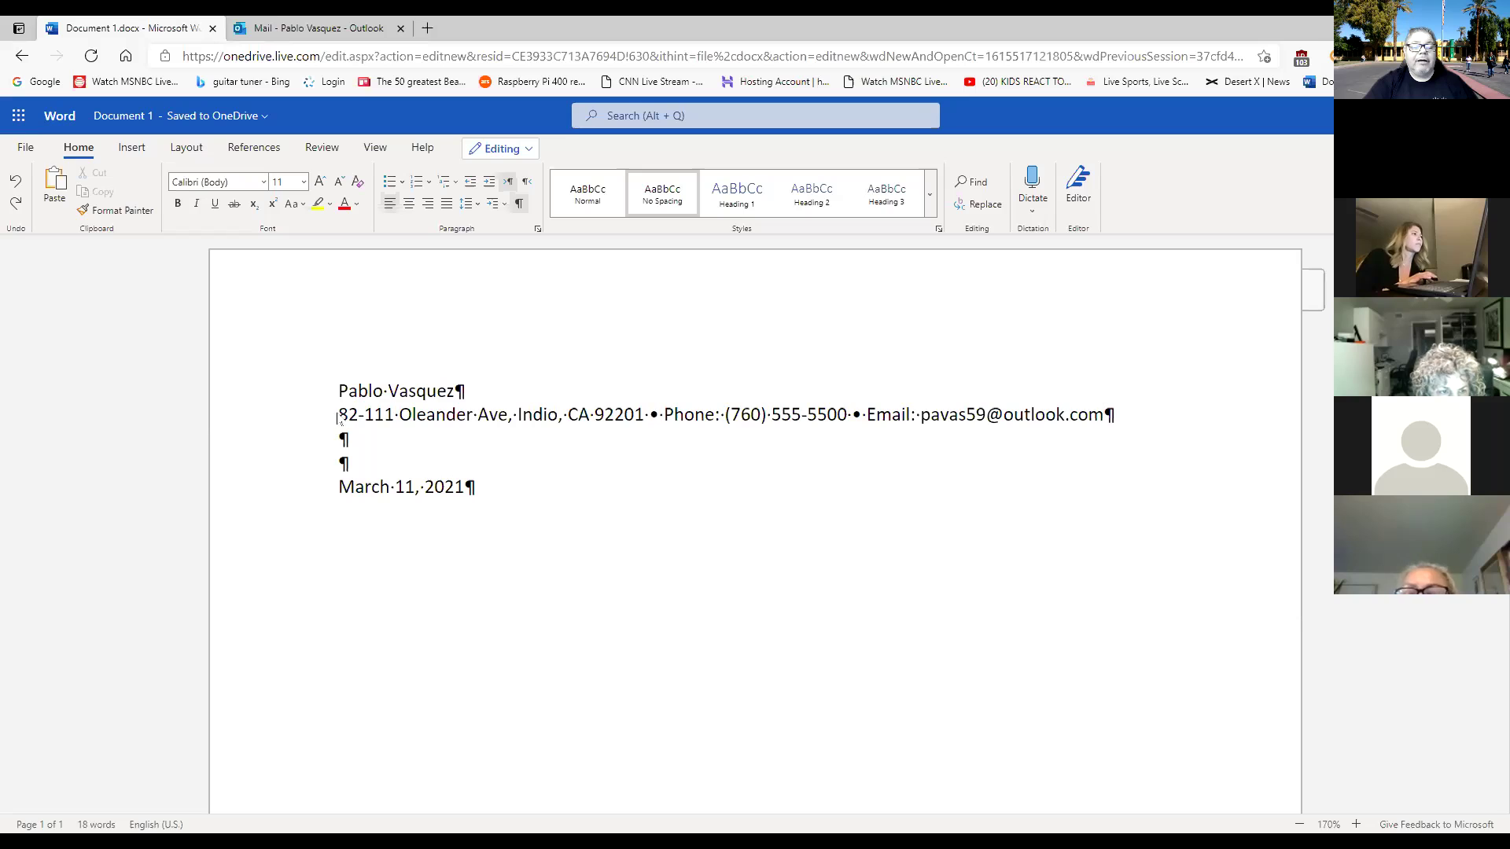
drag(339, 412, 997, 441)
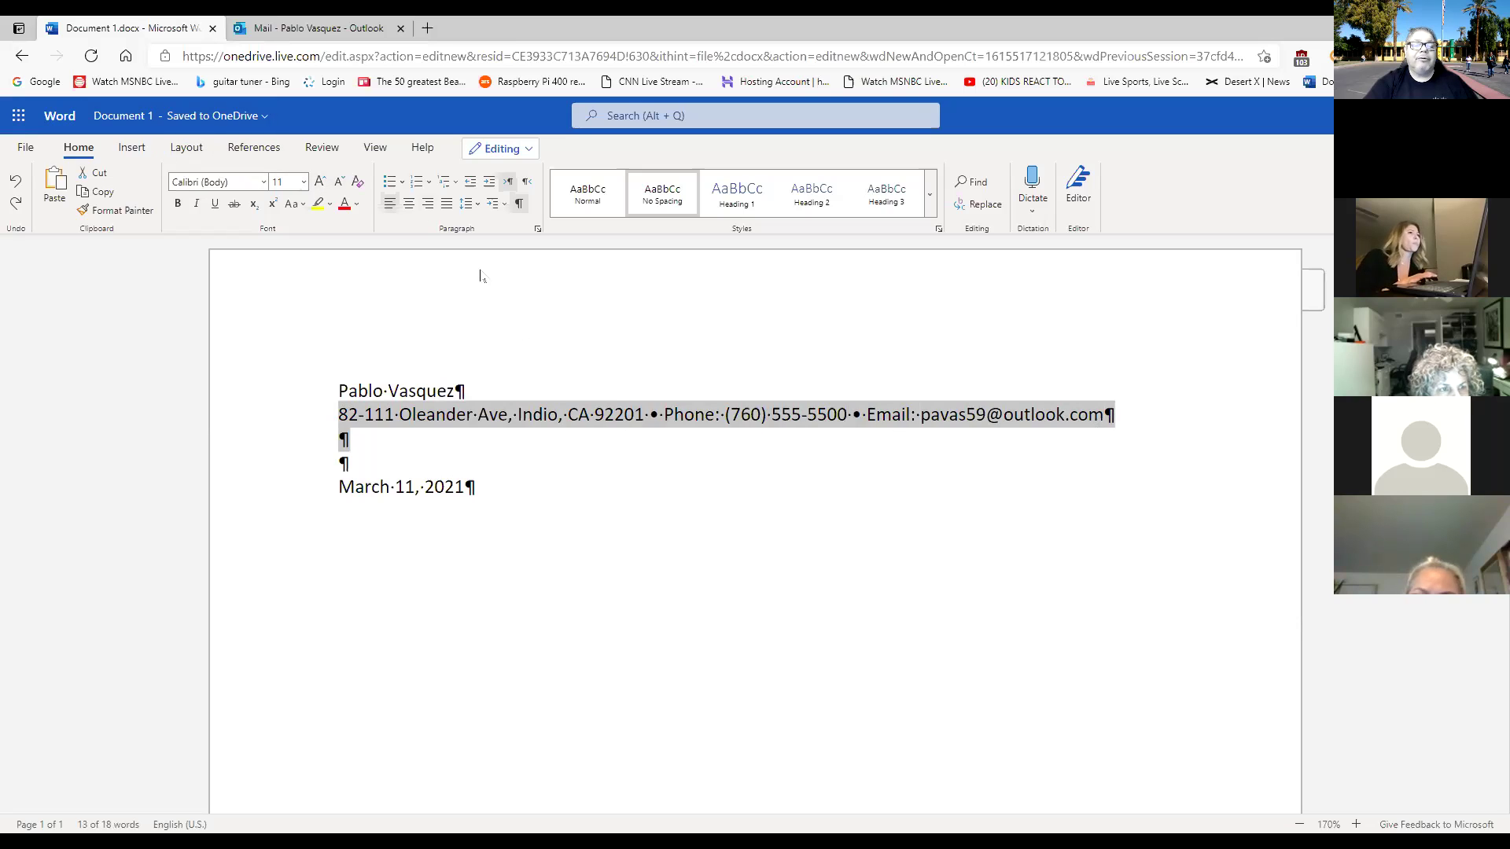
click(687, 482)
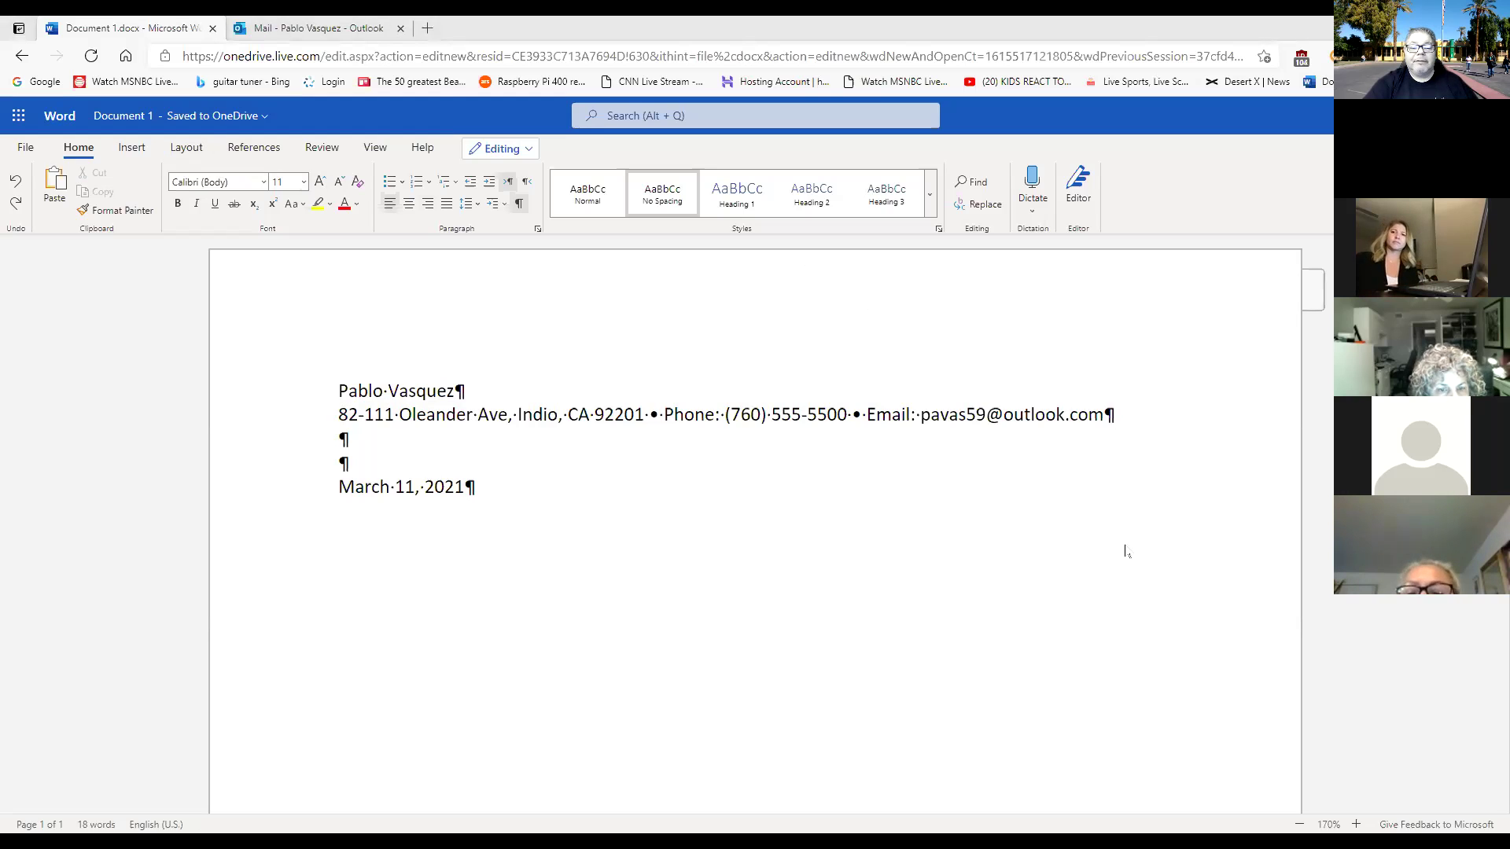
click(520, 204)
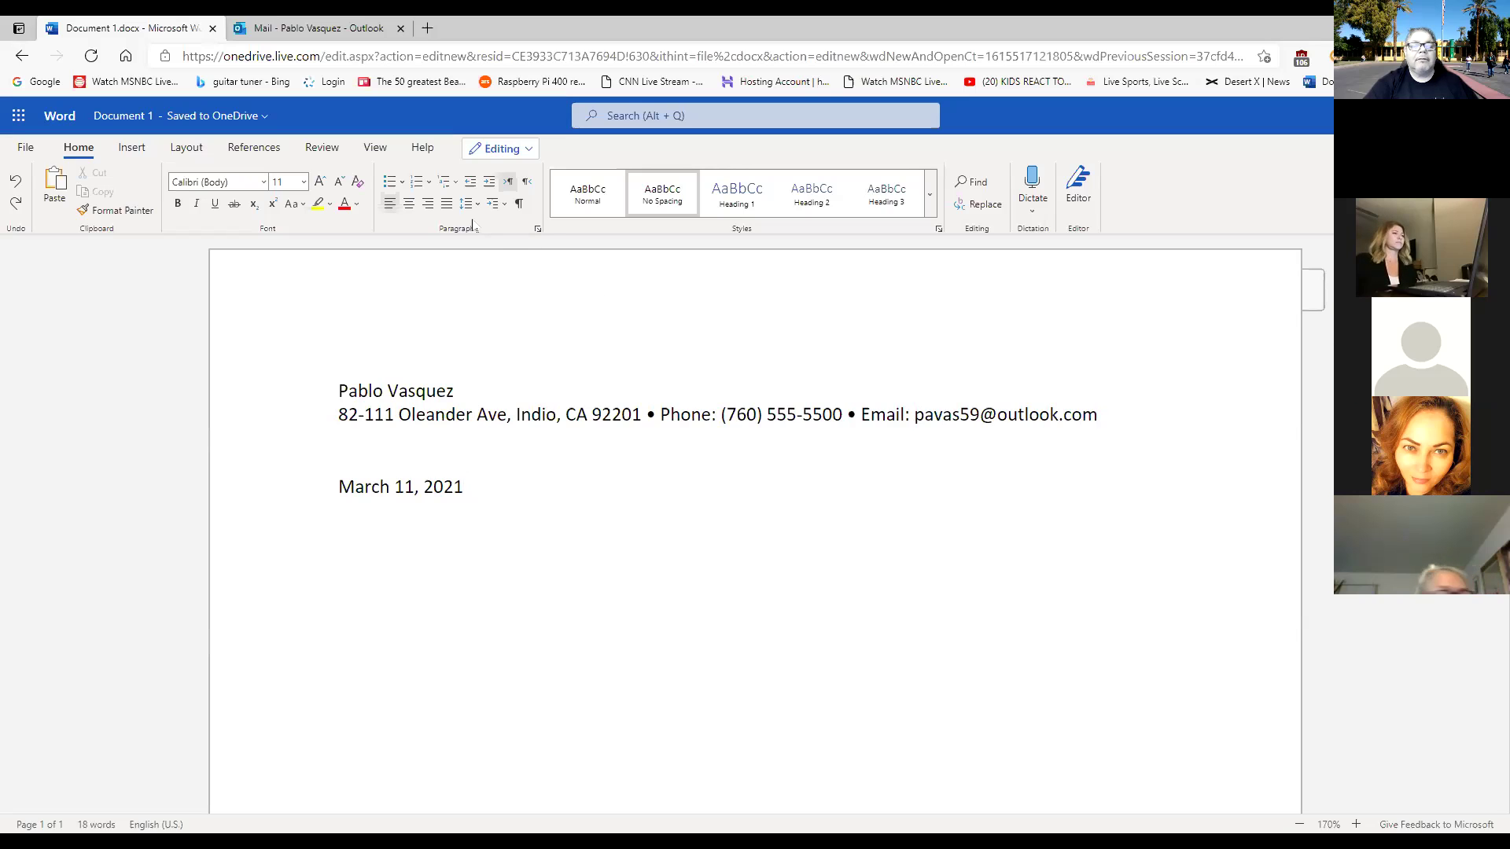
drag(1089, 415, 861, 415)
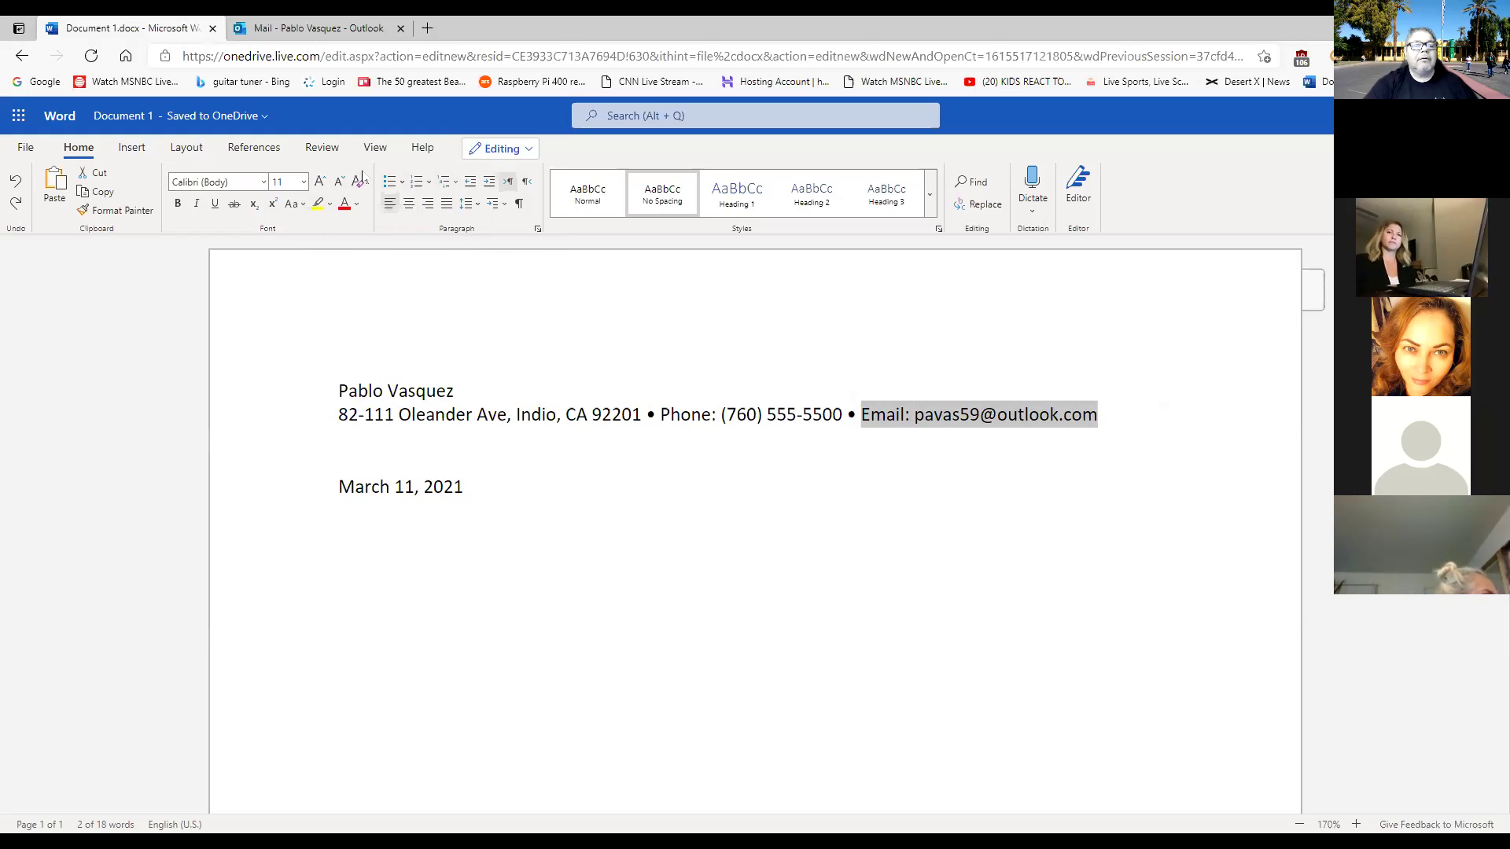
click(1040, 416)
click(1114, 422)
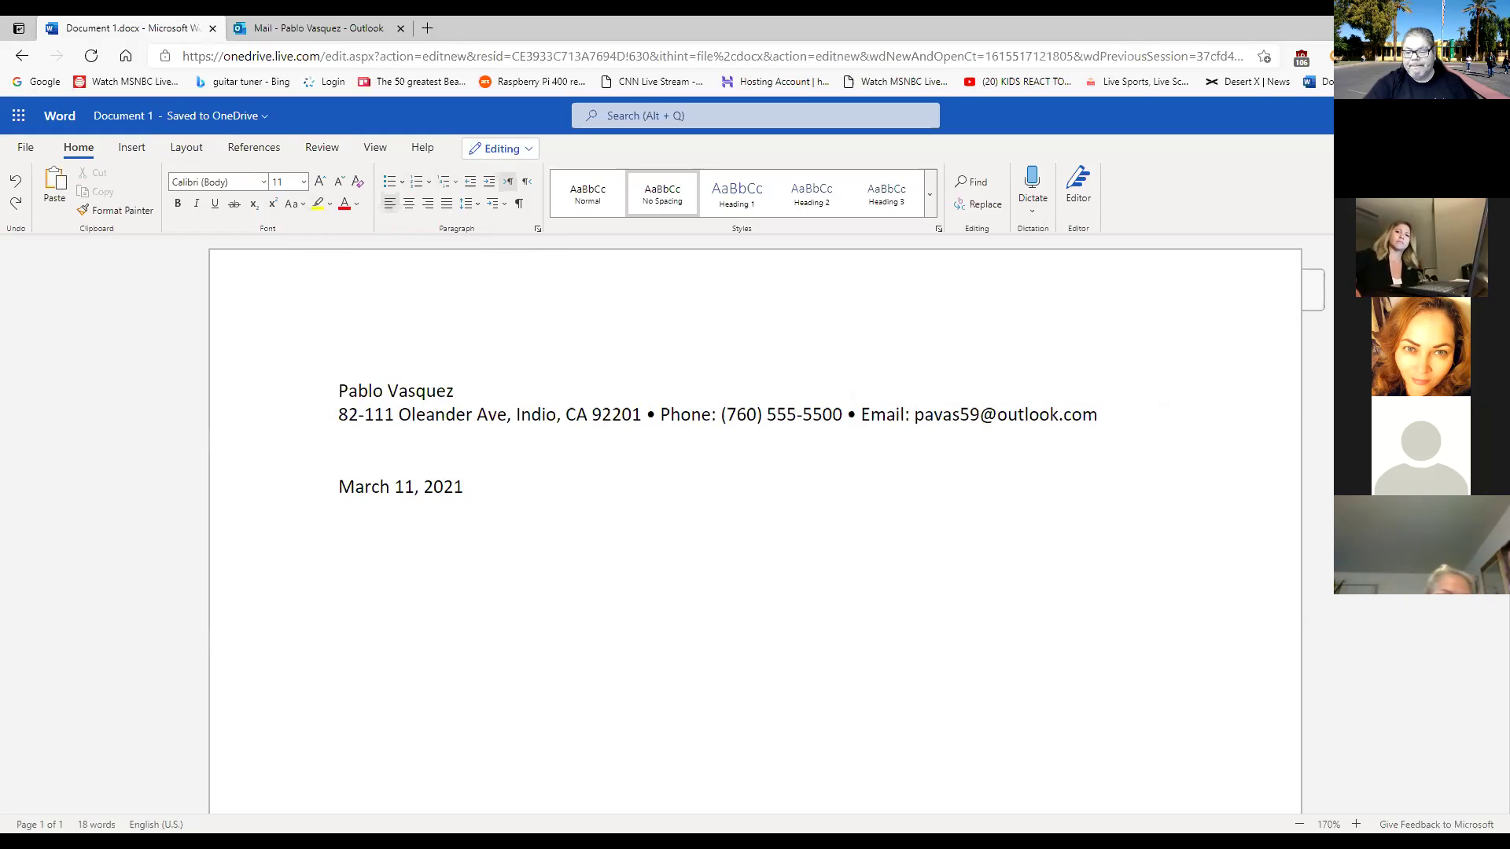
Zoom the page to 200% and add a blank line below the date.
click(1355, 823)
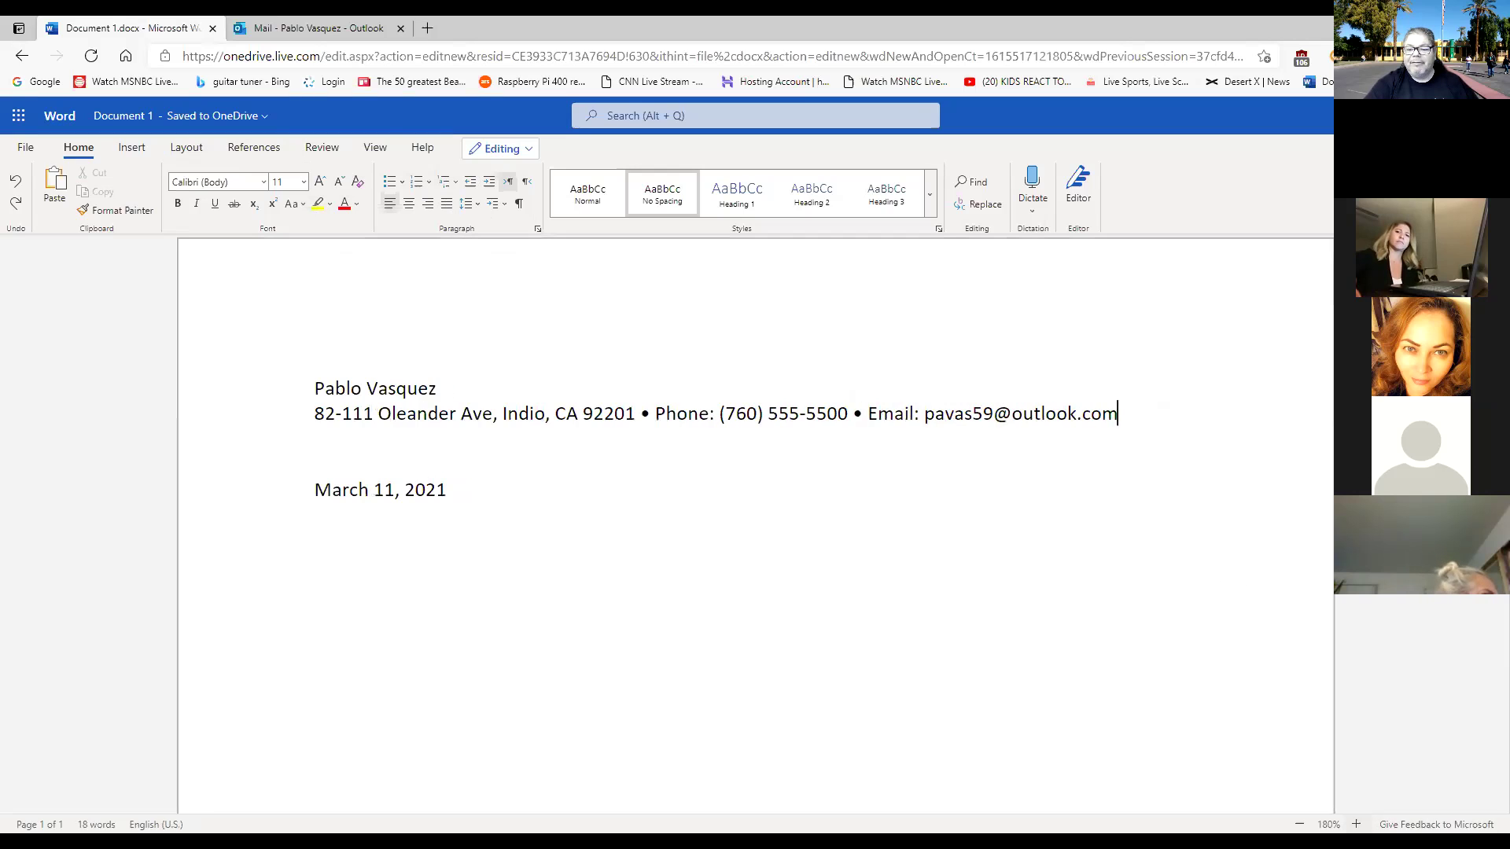
click(1356, 824)
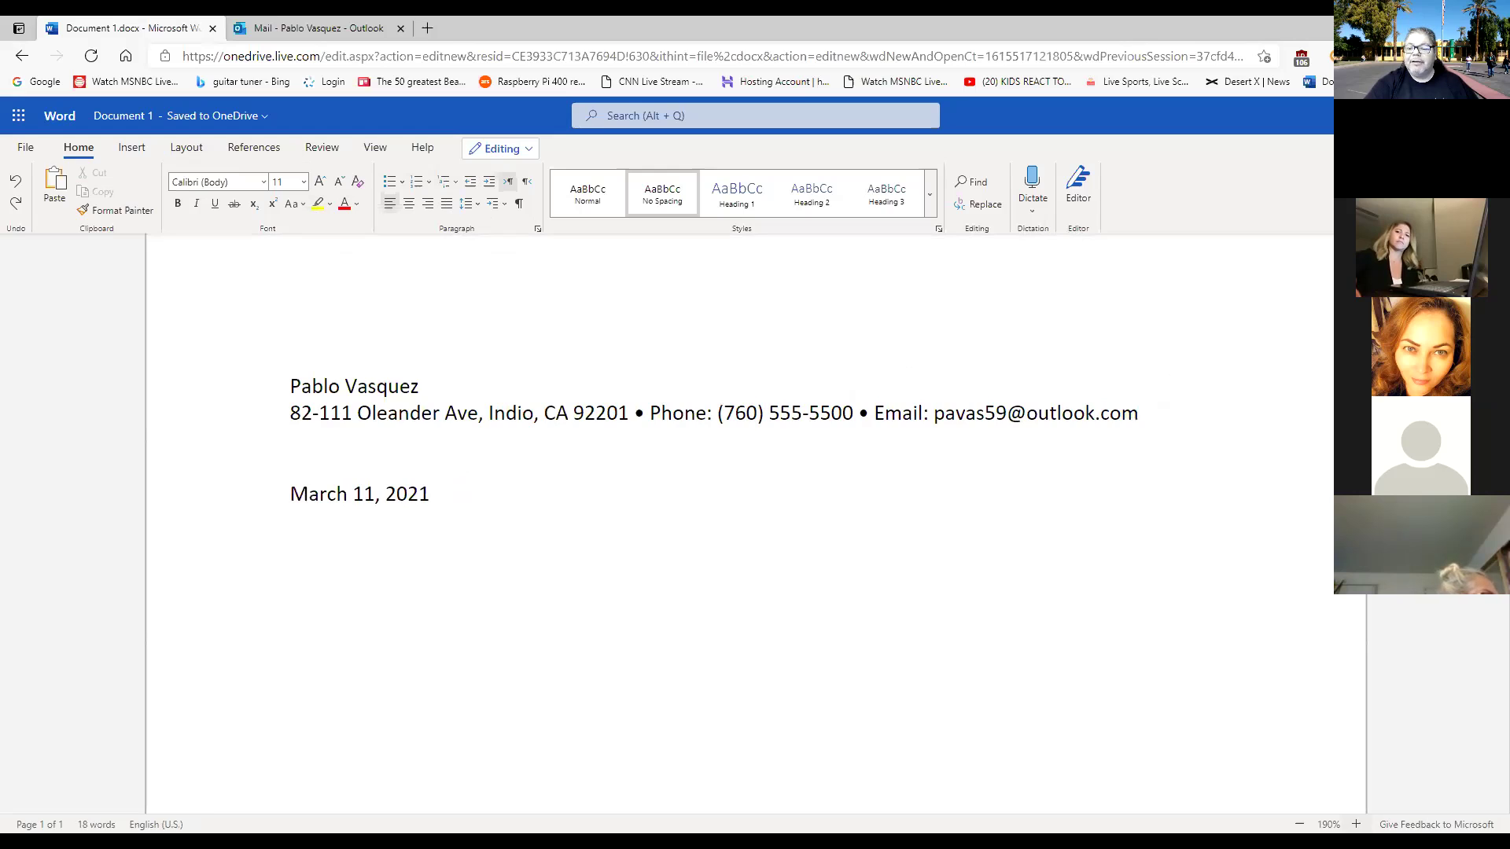
click(1355, 824)
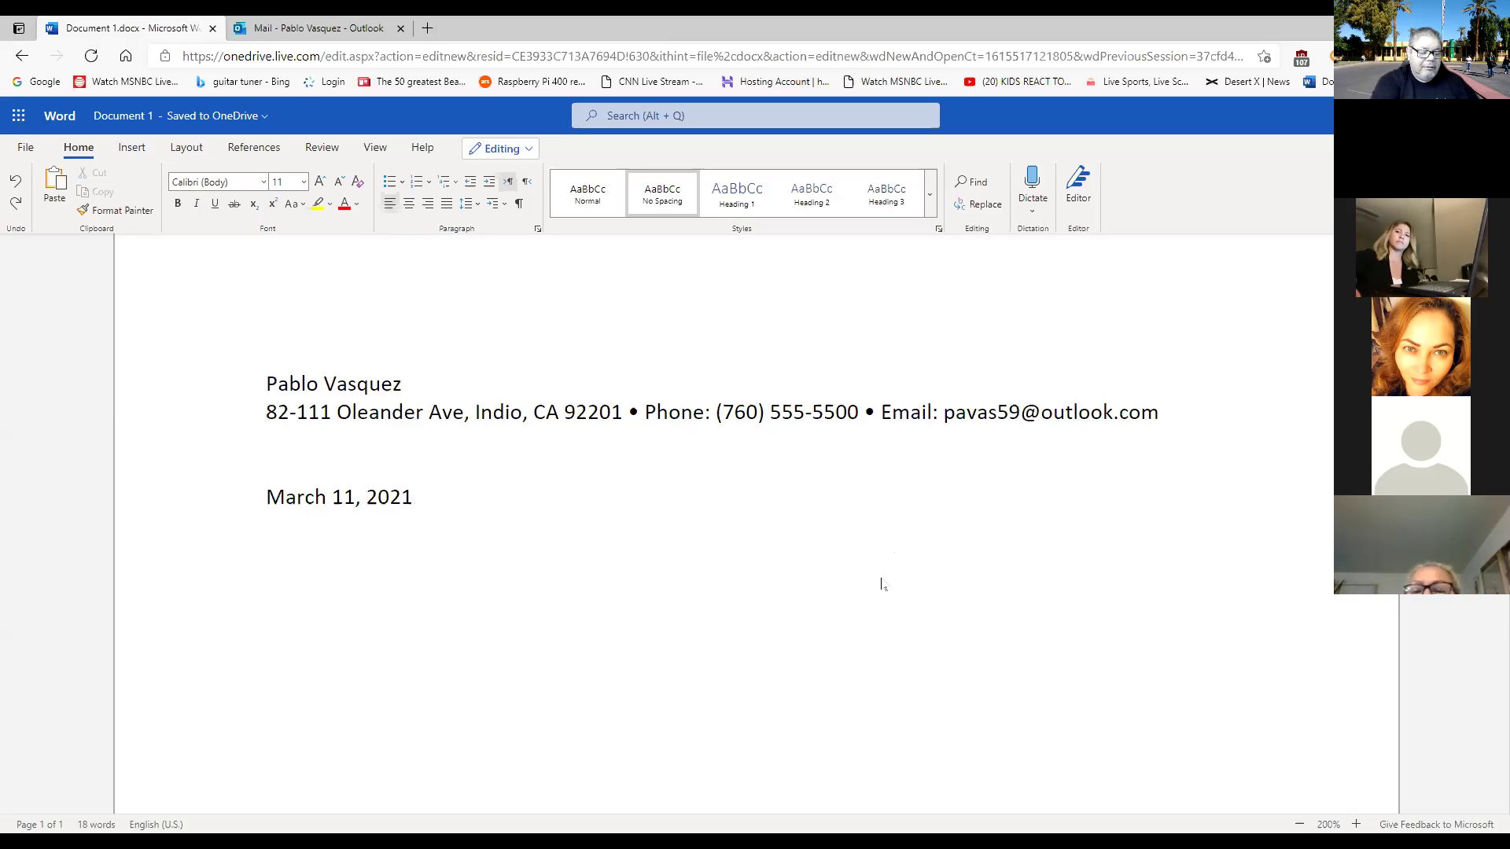
key(Return)
key(Return)
key(Return)
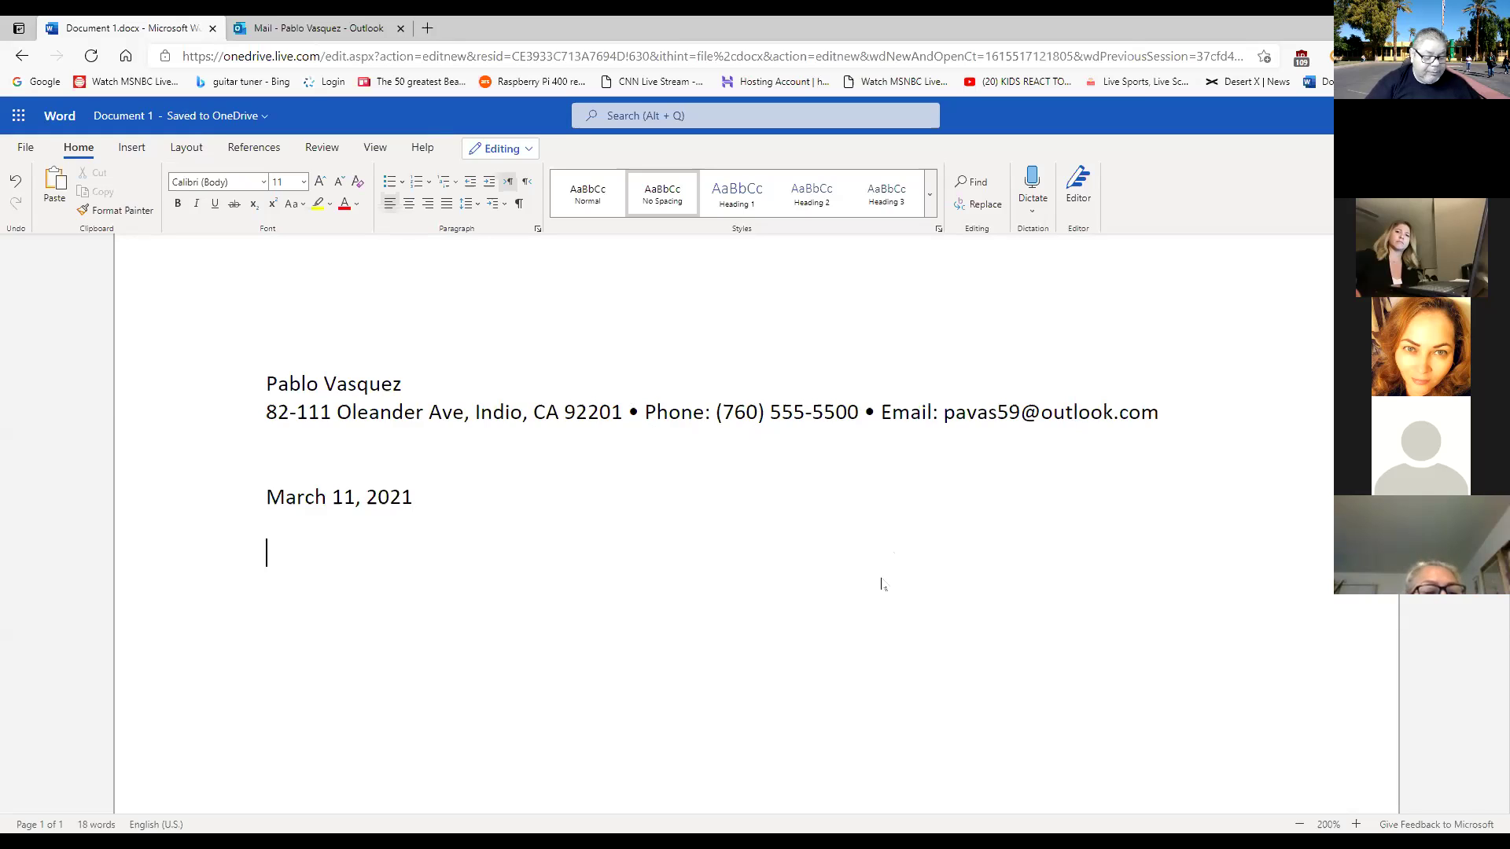
Type the recipient's name, then Personnel Director and Cedar Plank Hotels on separate lines.
text(Ms.)
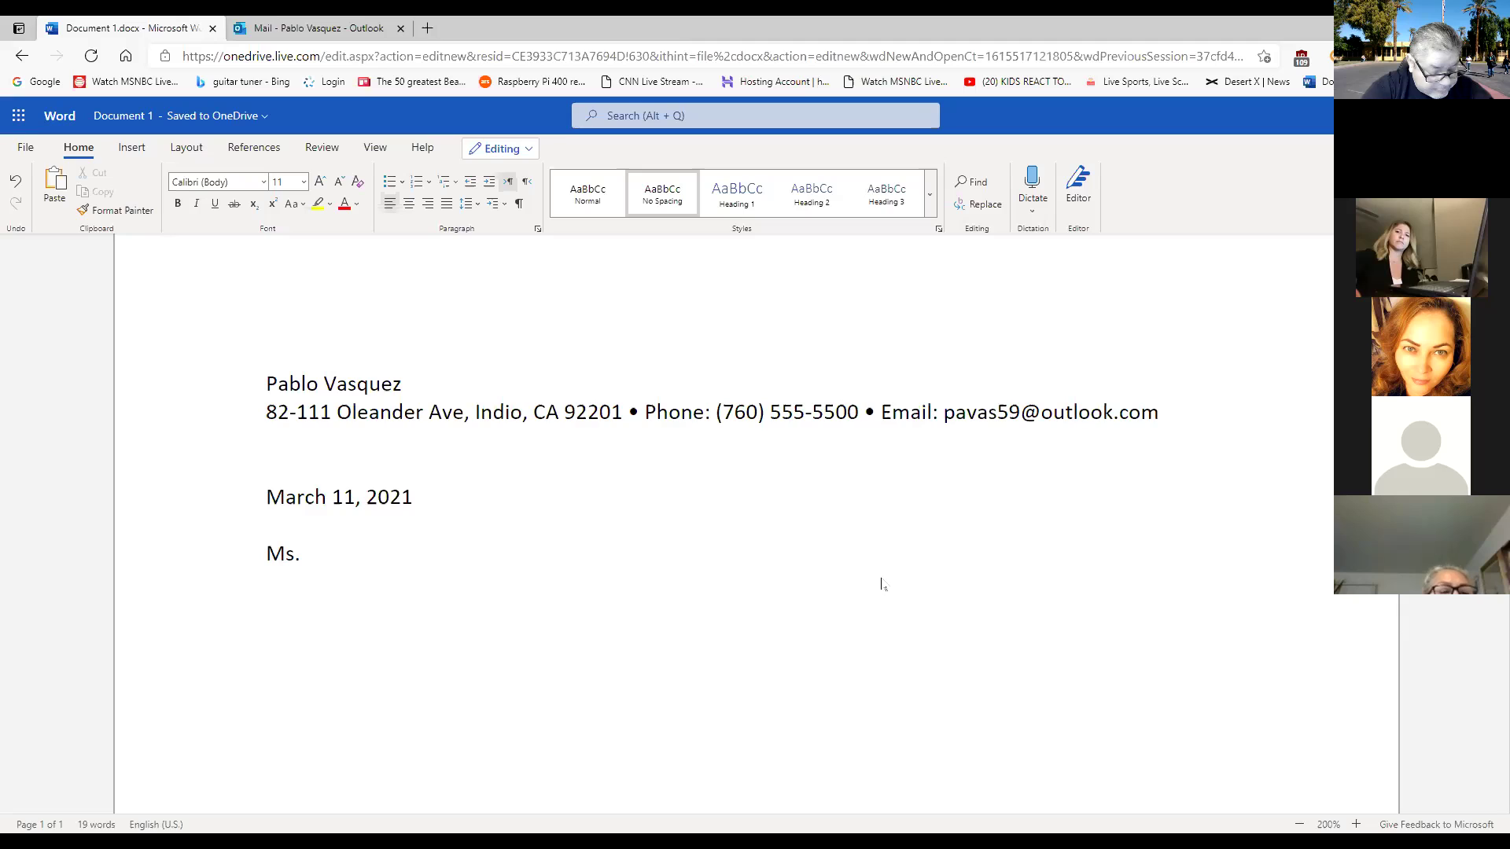
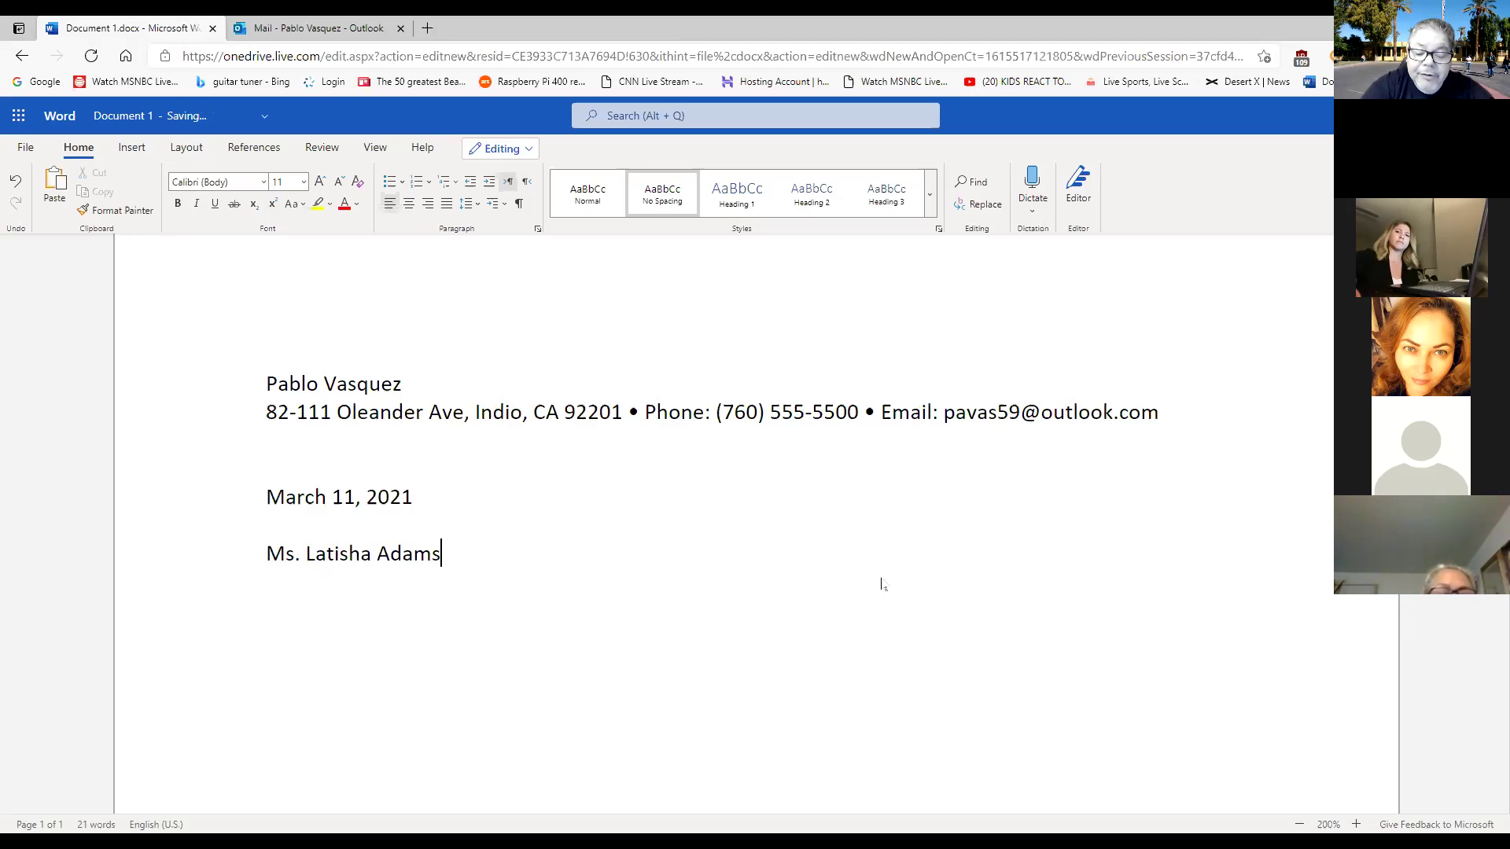
key(Return)
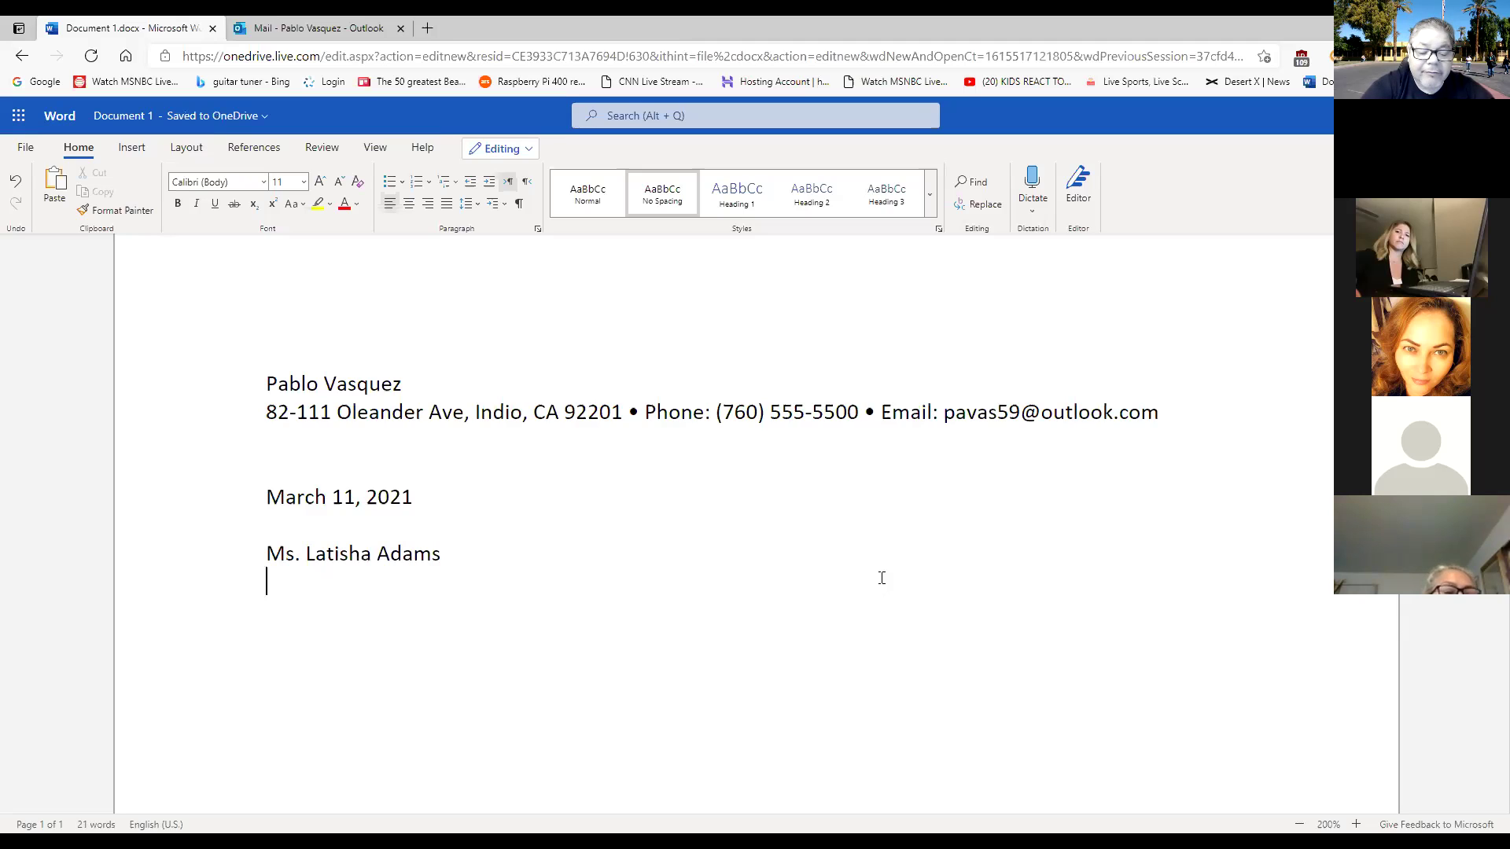
text(Per)
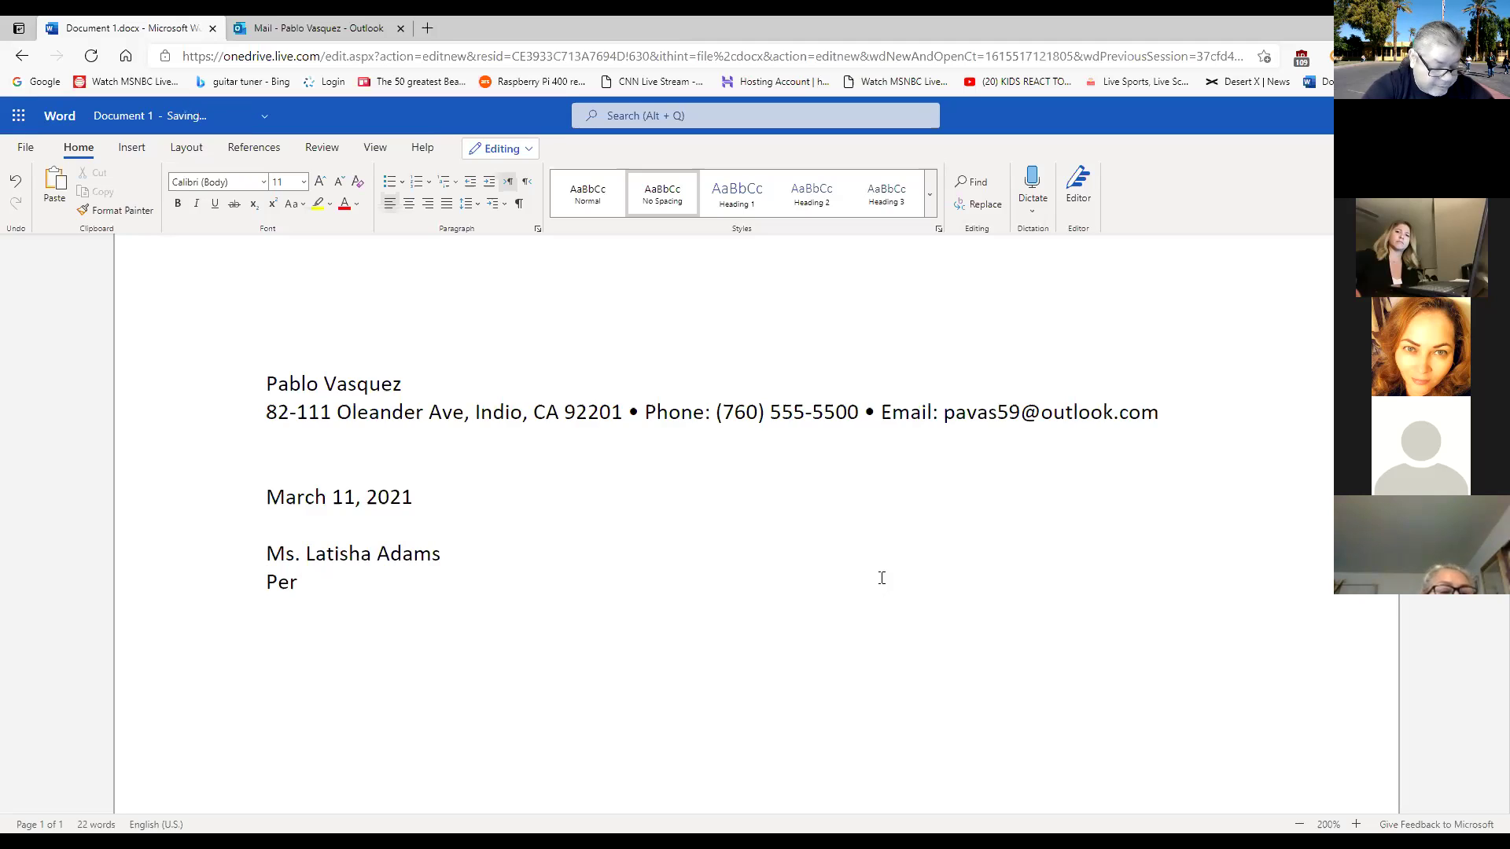
text(so)
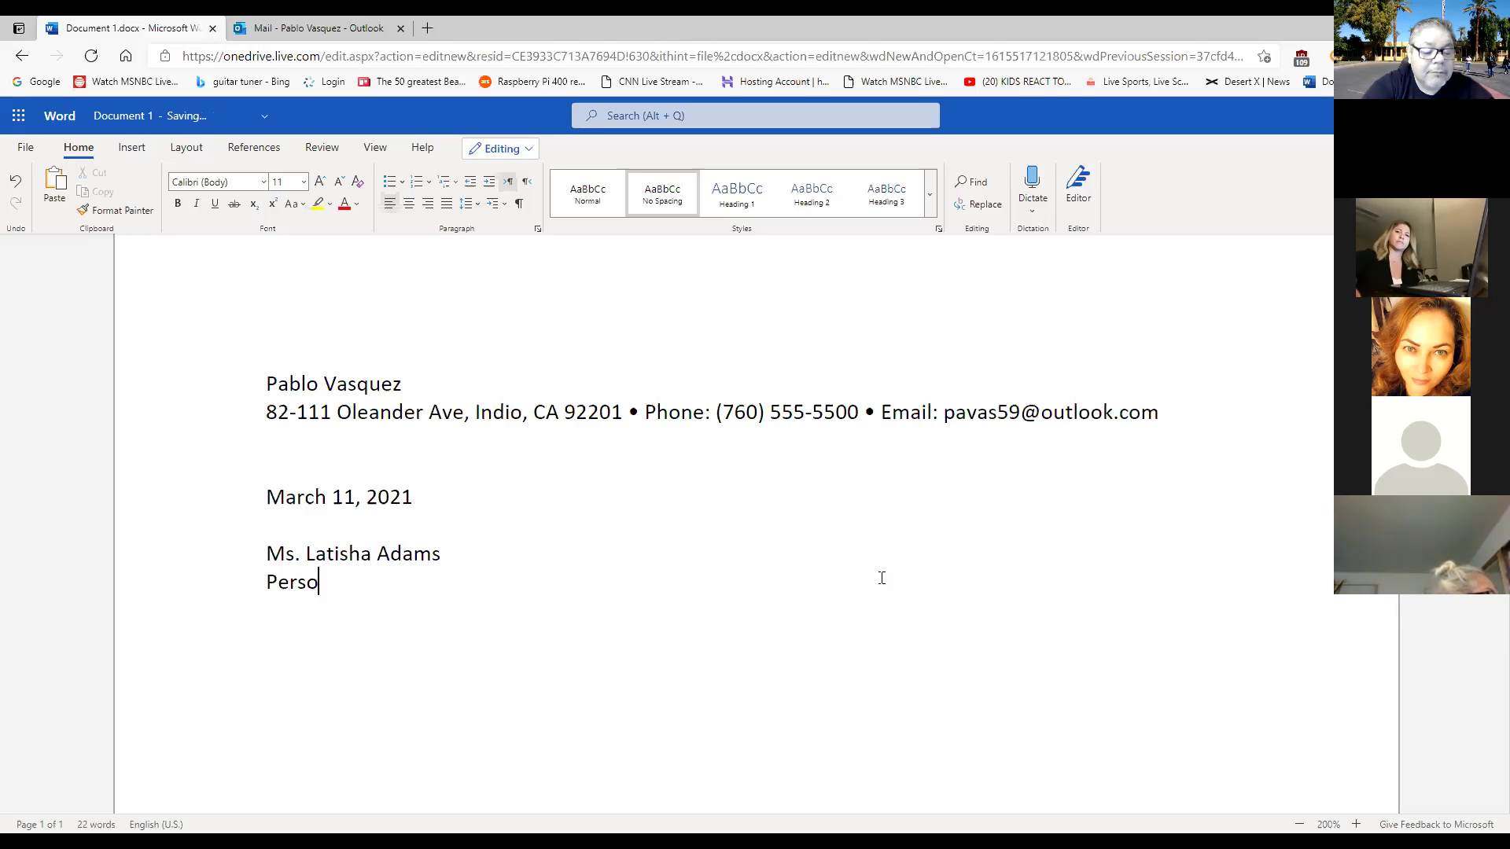
text(nne)
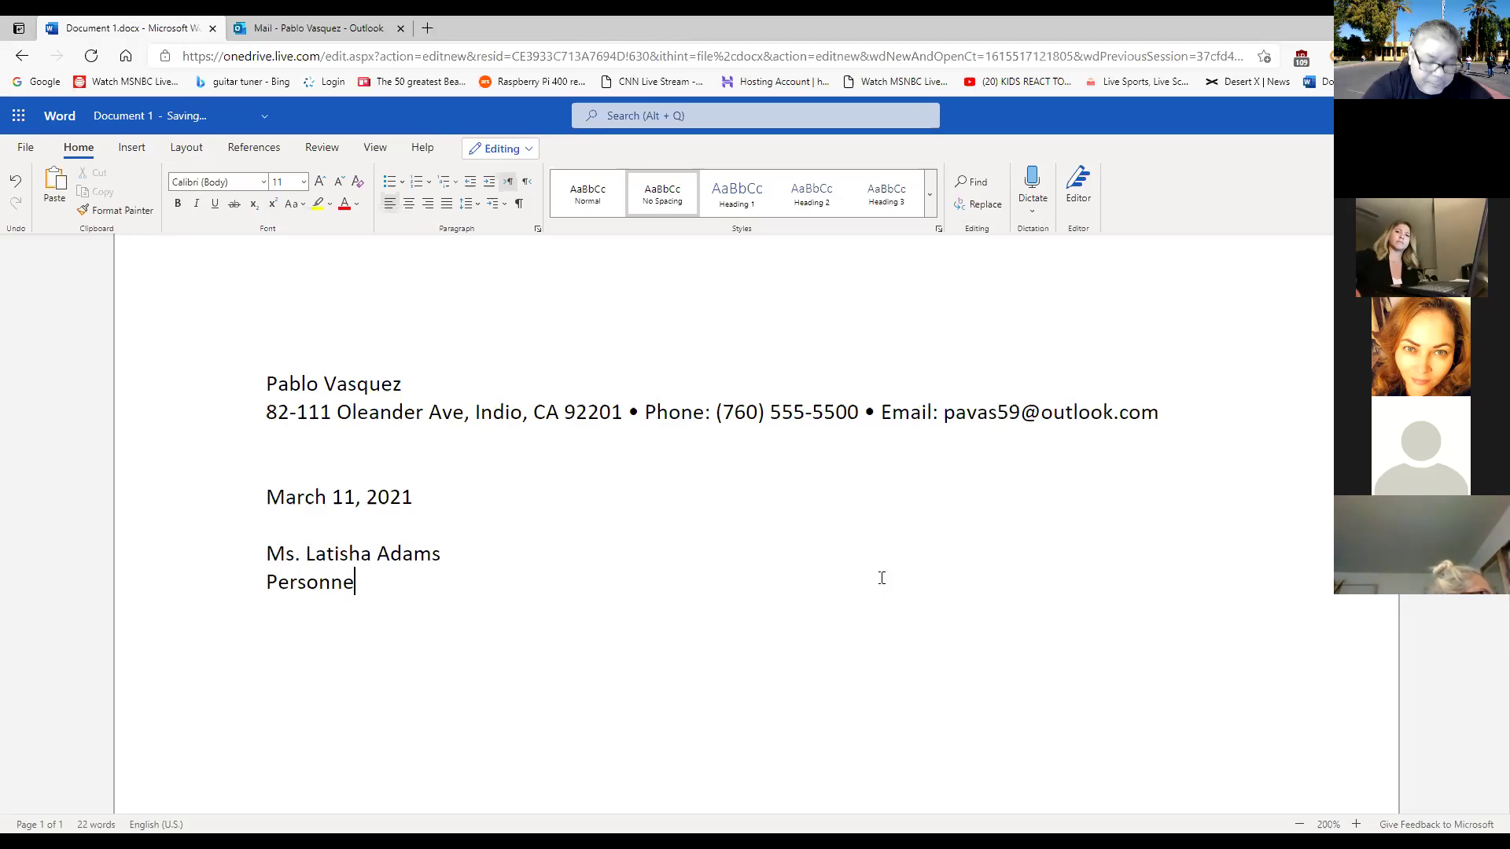
text(l Di)
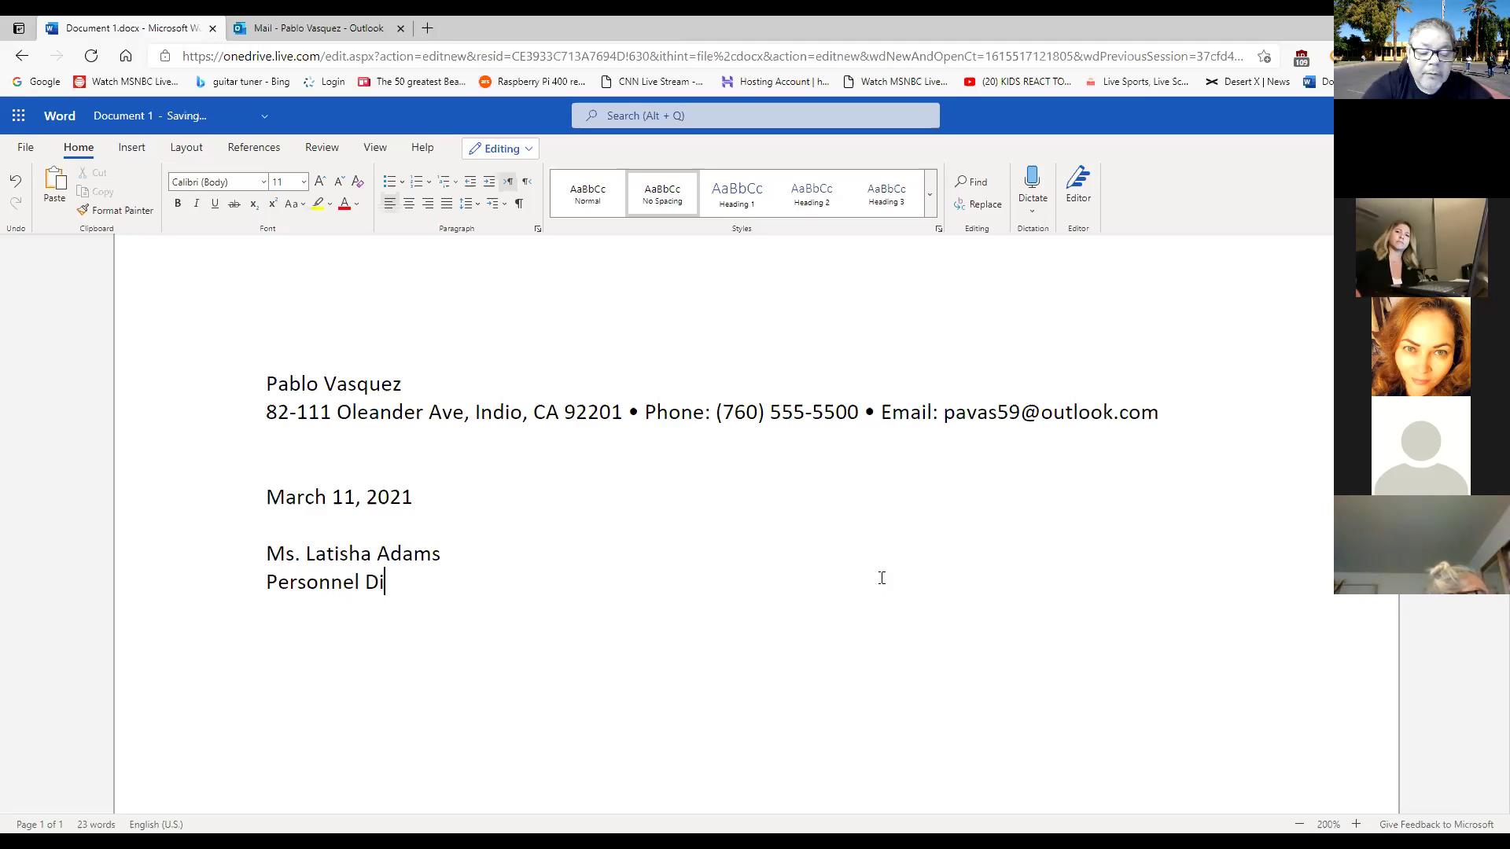
text(rector)
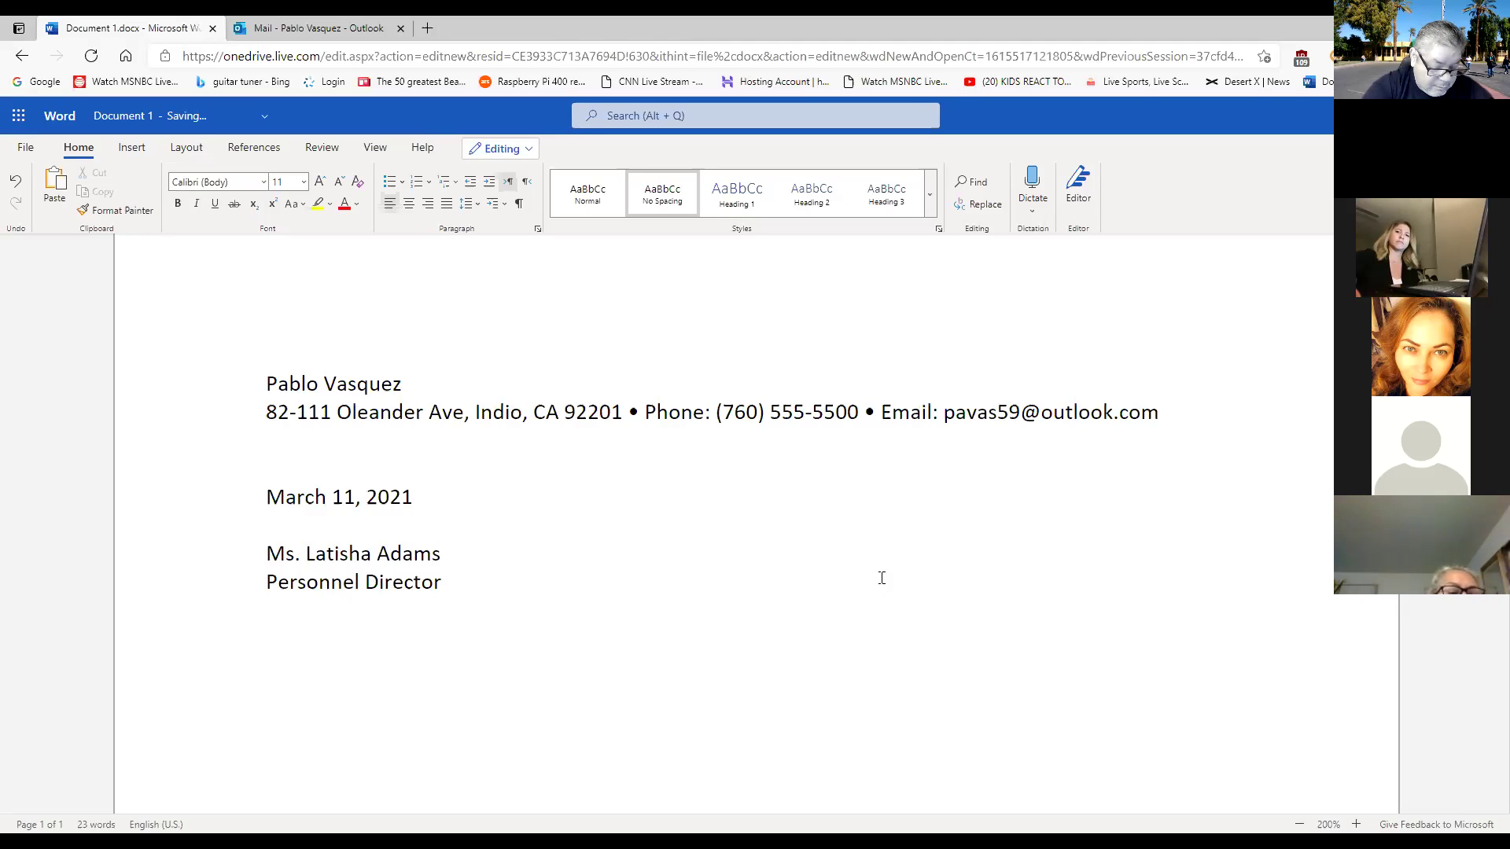
key(Return)
text(Cedar)
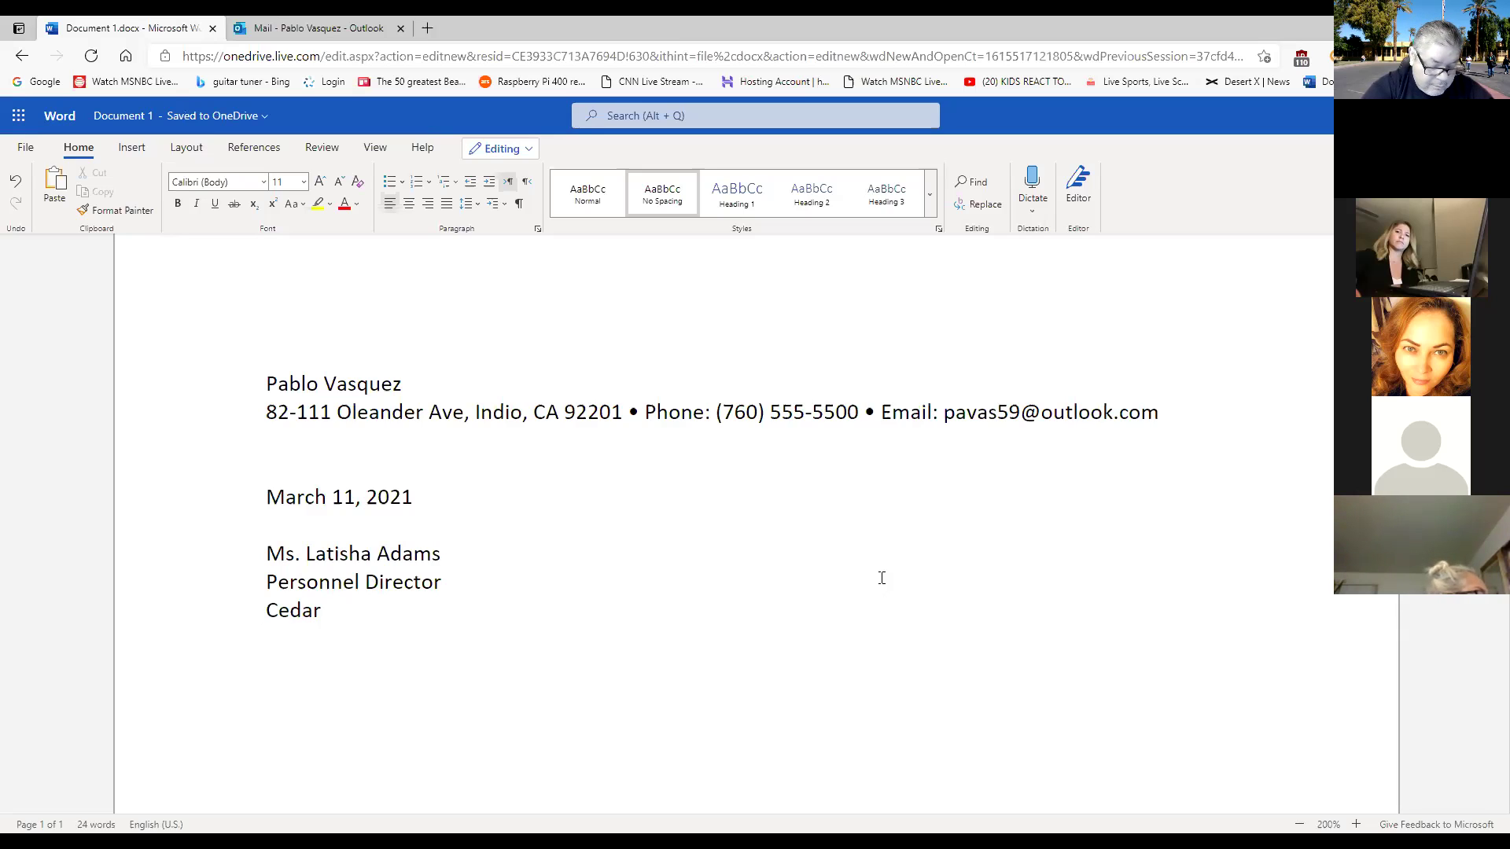
text( Plan)
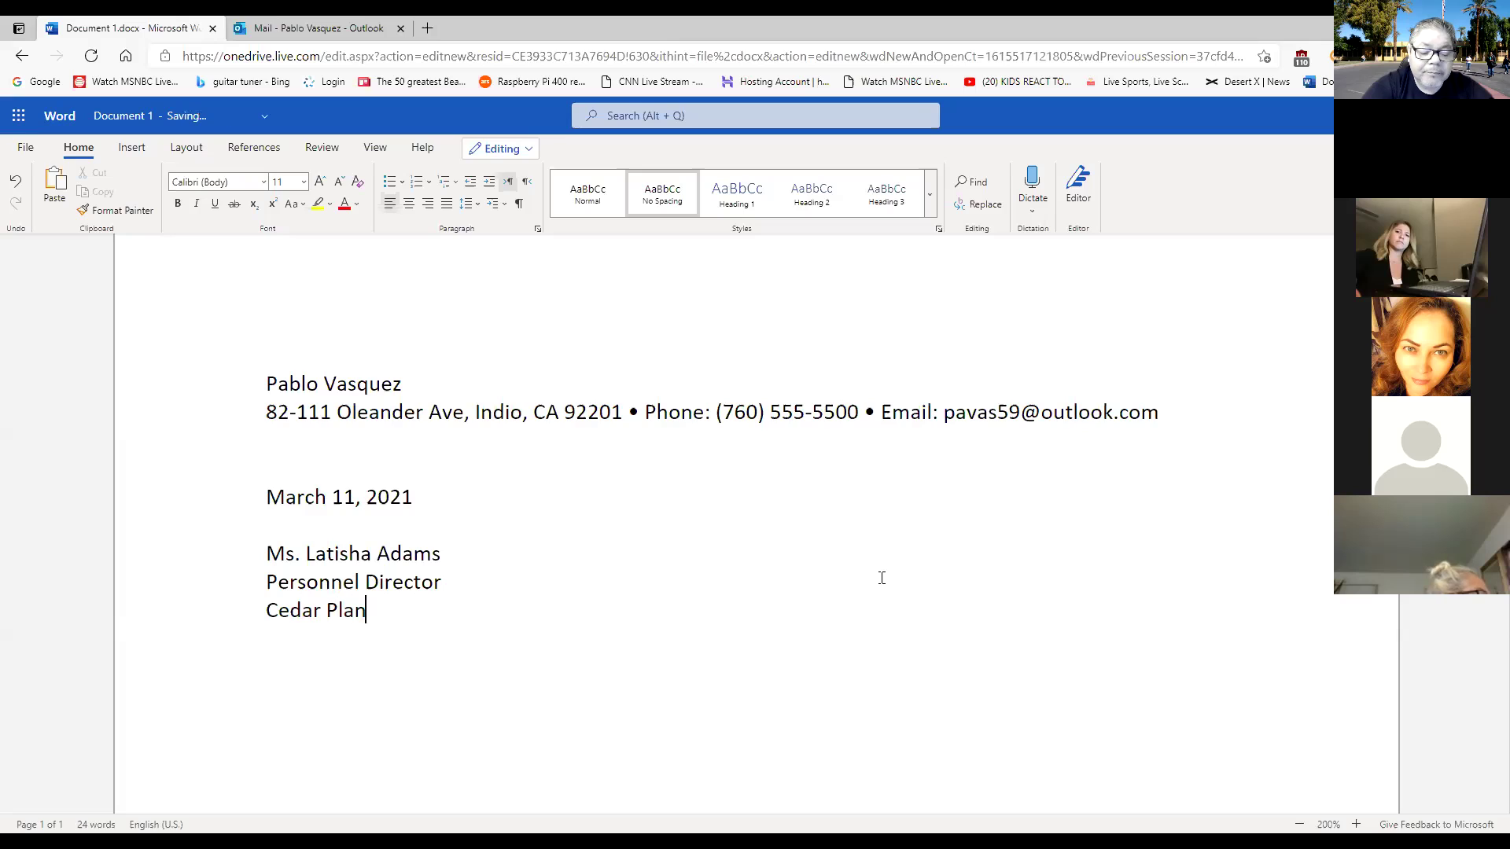
text(k)
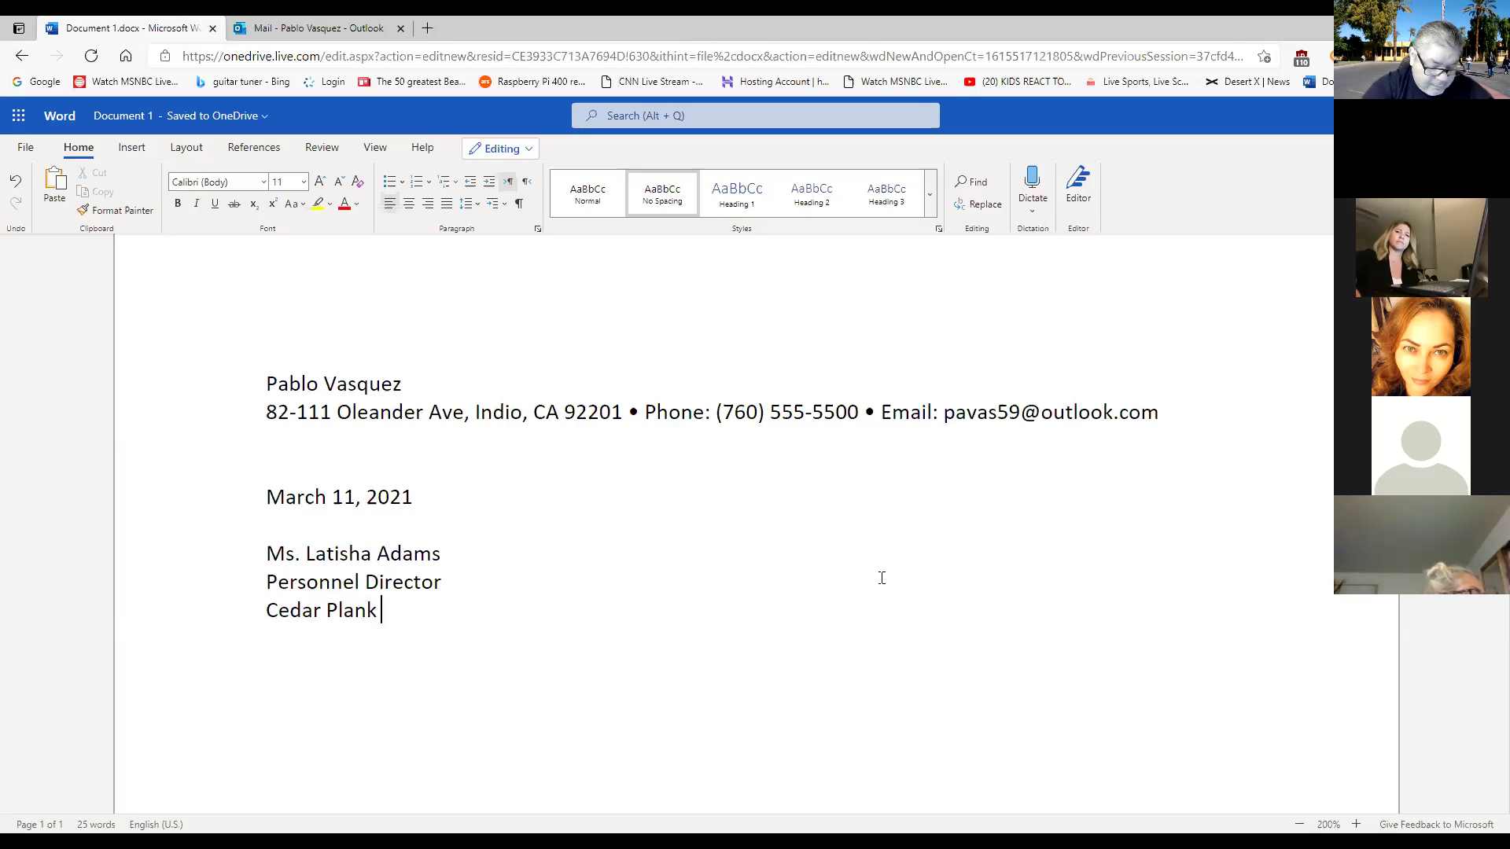
text(Hotels)
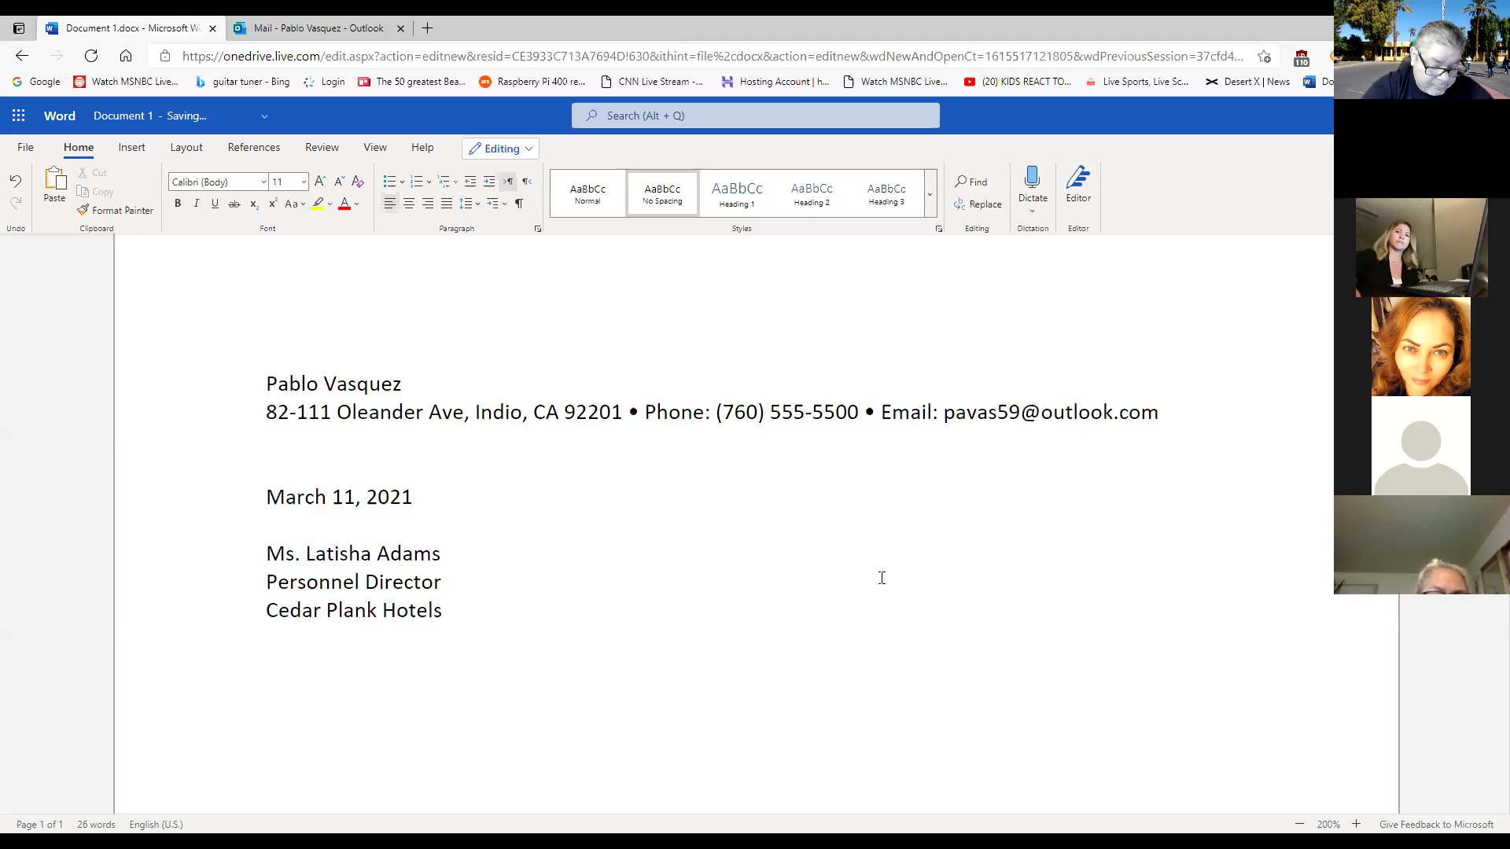
key(Return)
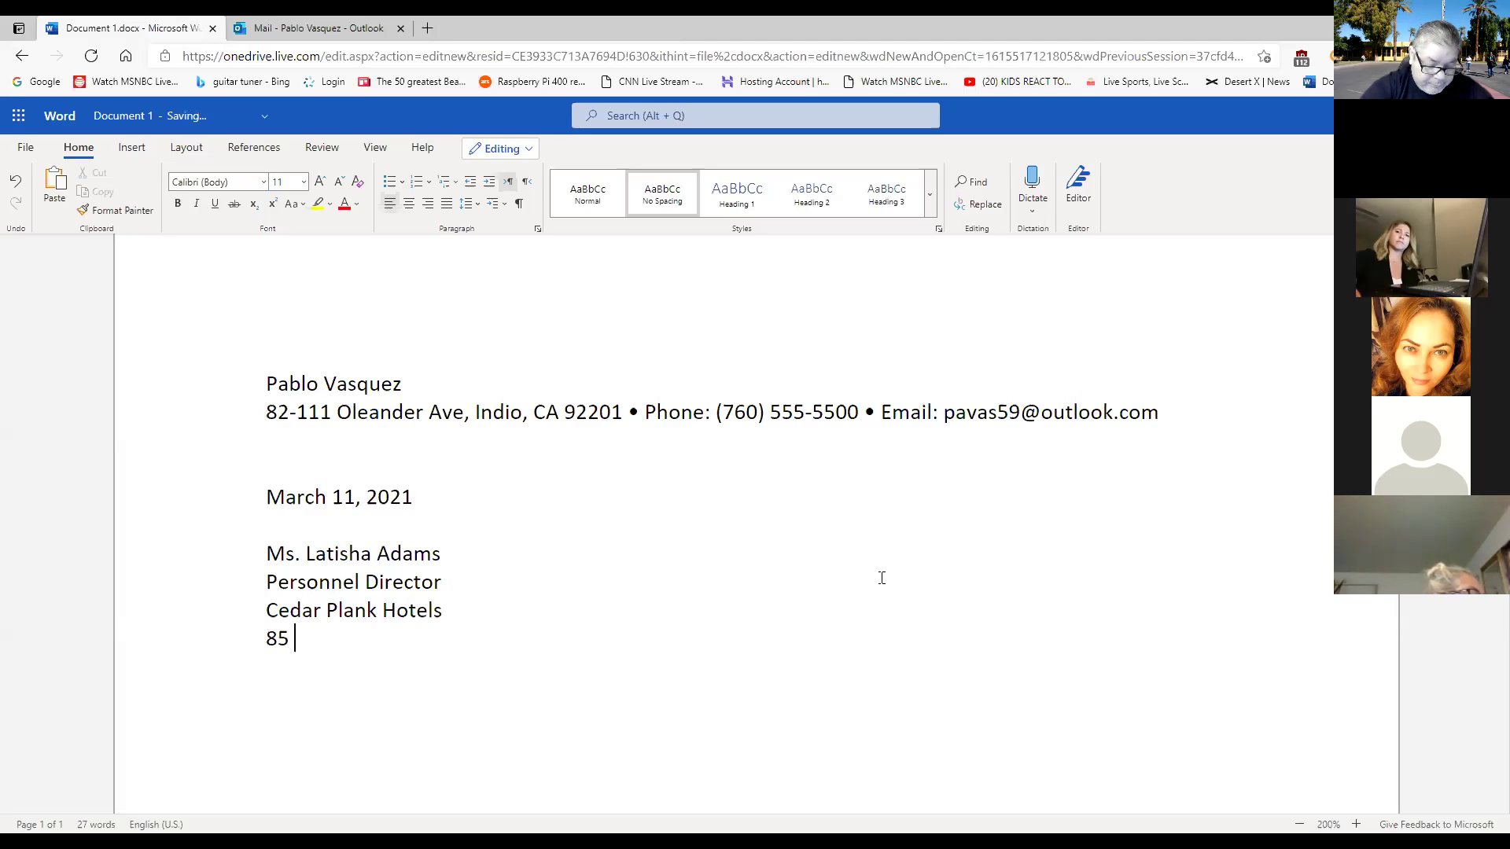
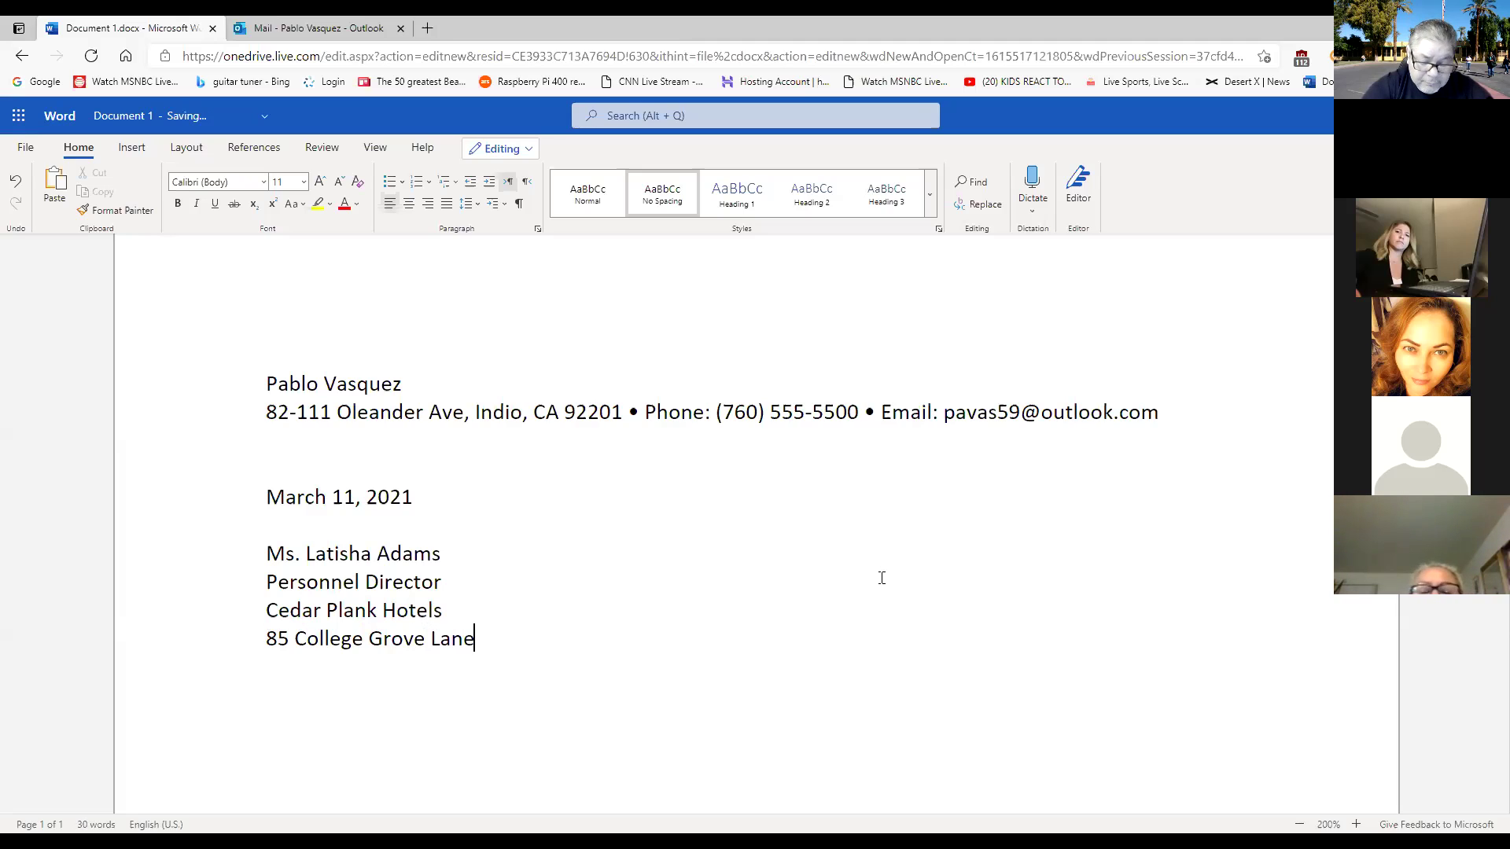
Enter the recipient's street, P.O. box and city, state, ZIP lines, correcting the box number.
key(Return)
text(P)
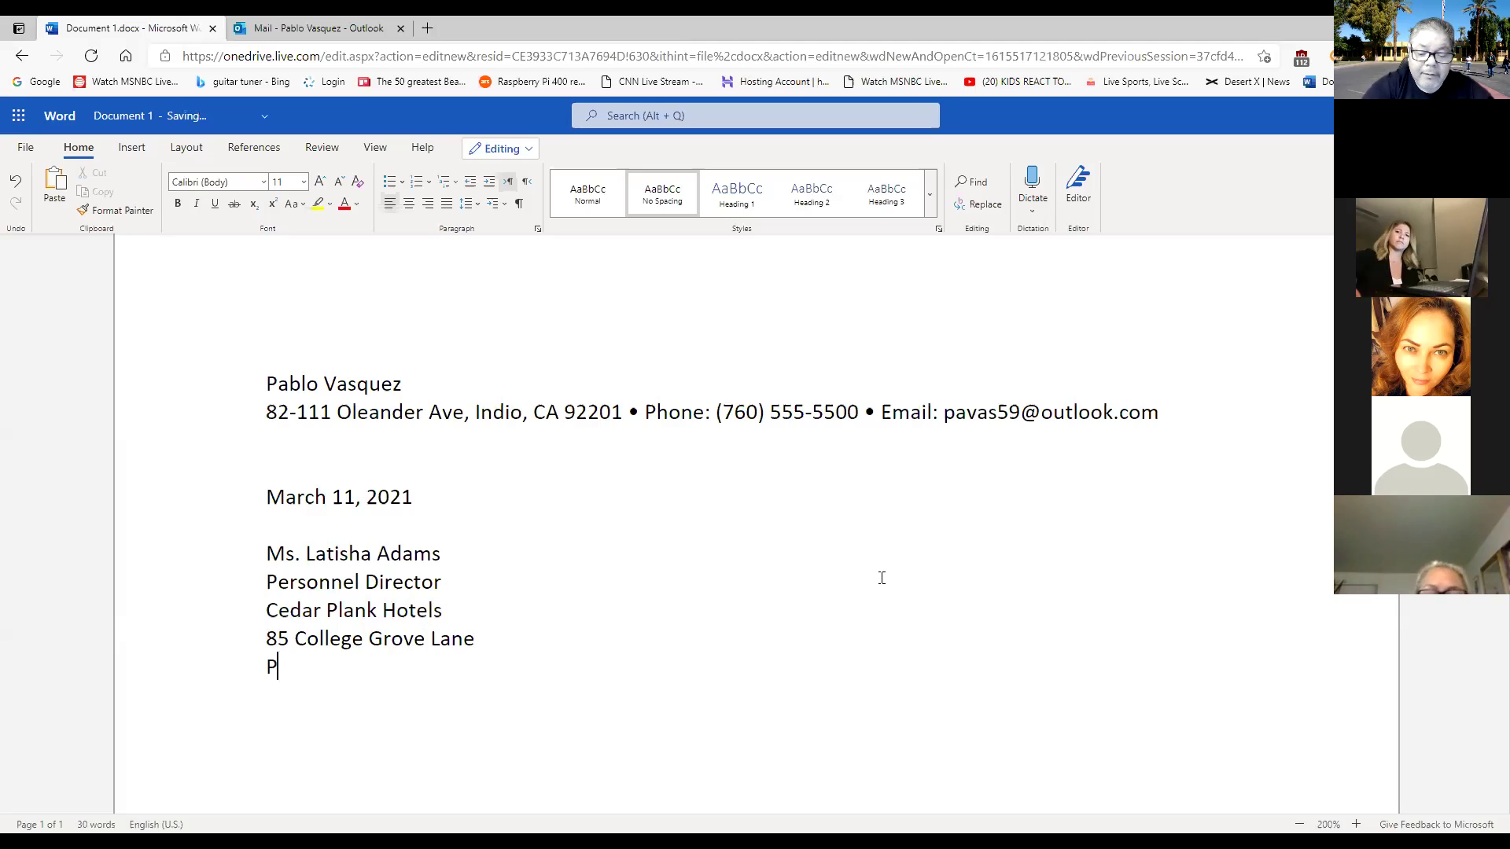
text(.P)
text(O)
text(. )
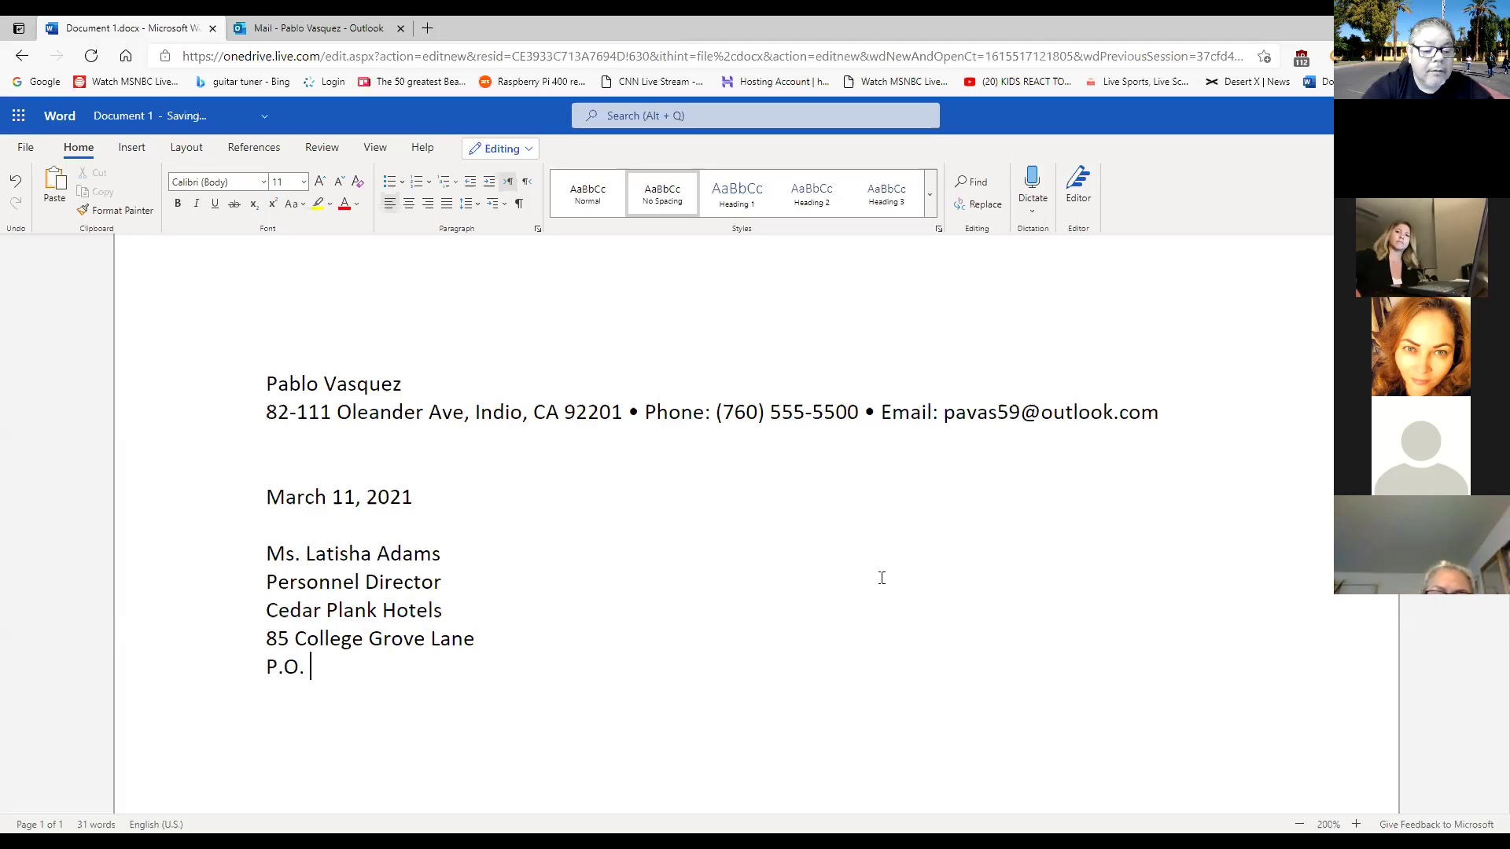
text(Box)
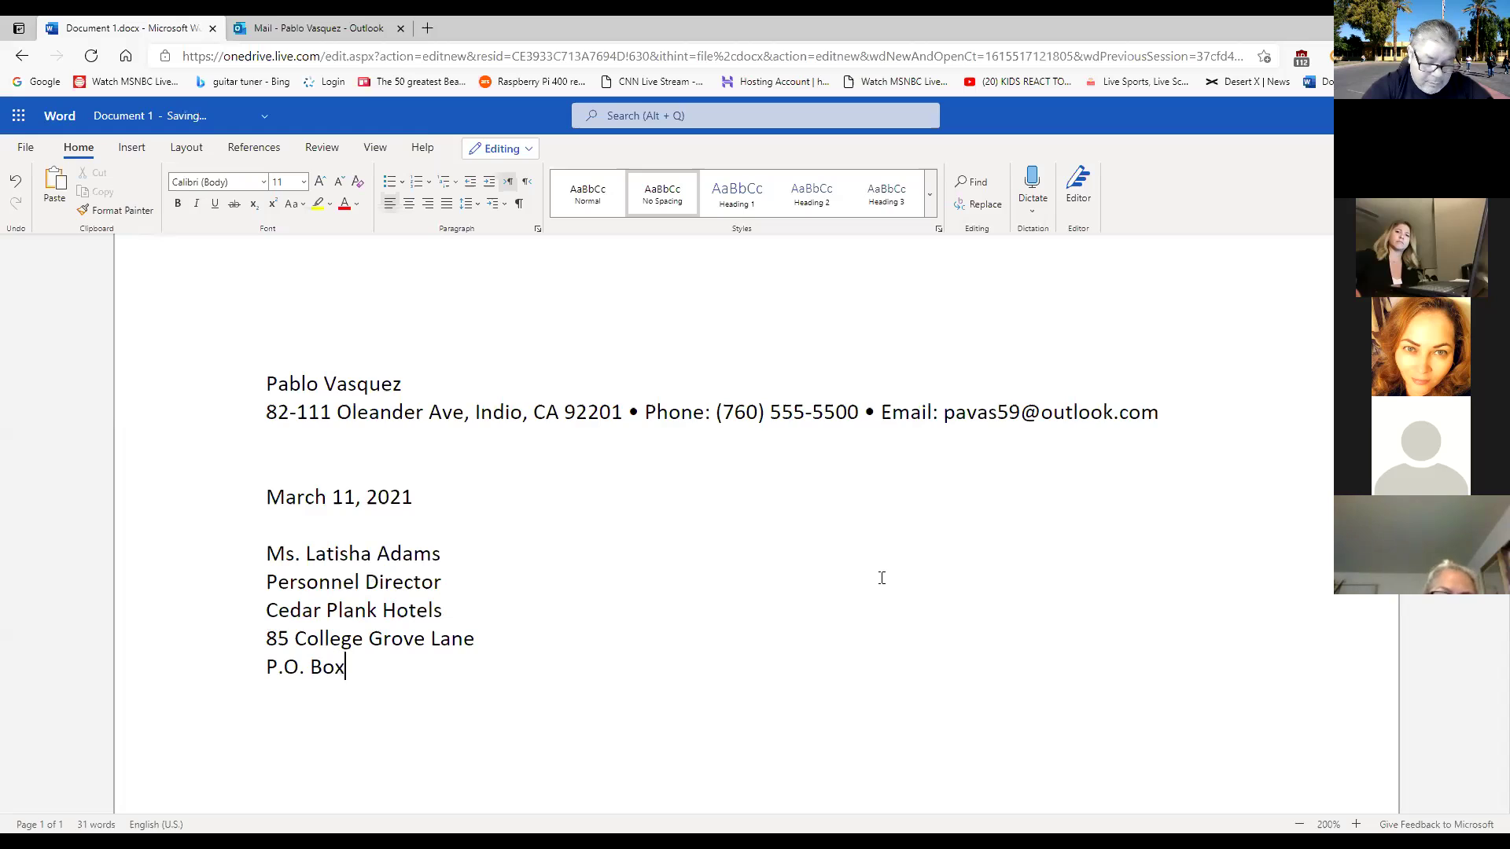
text( 581)
key(BackSpace)
text(2)
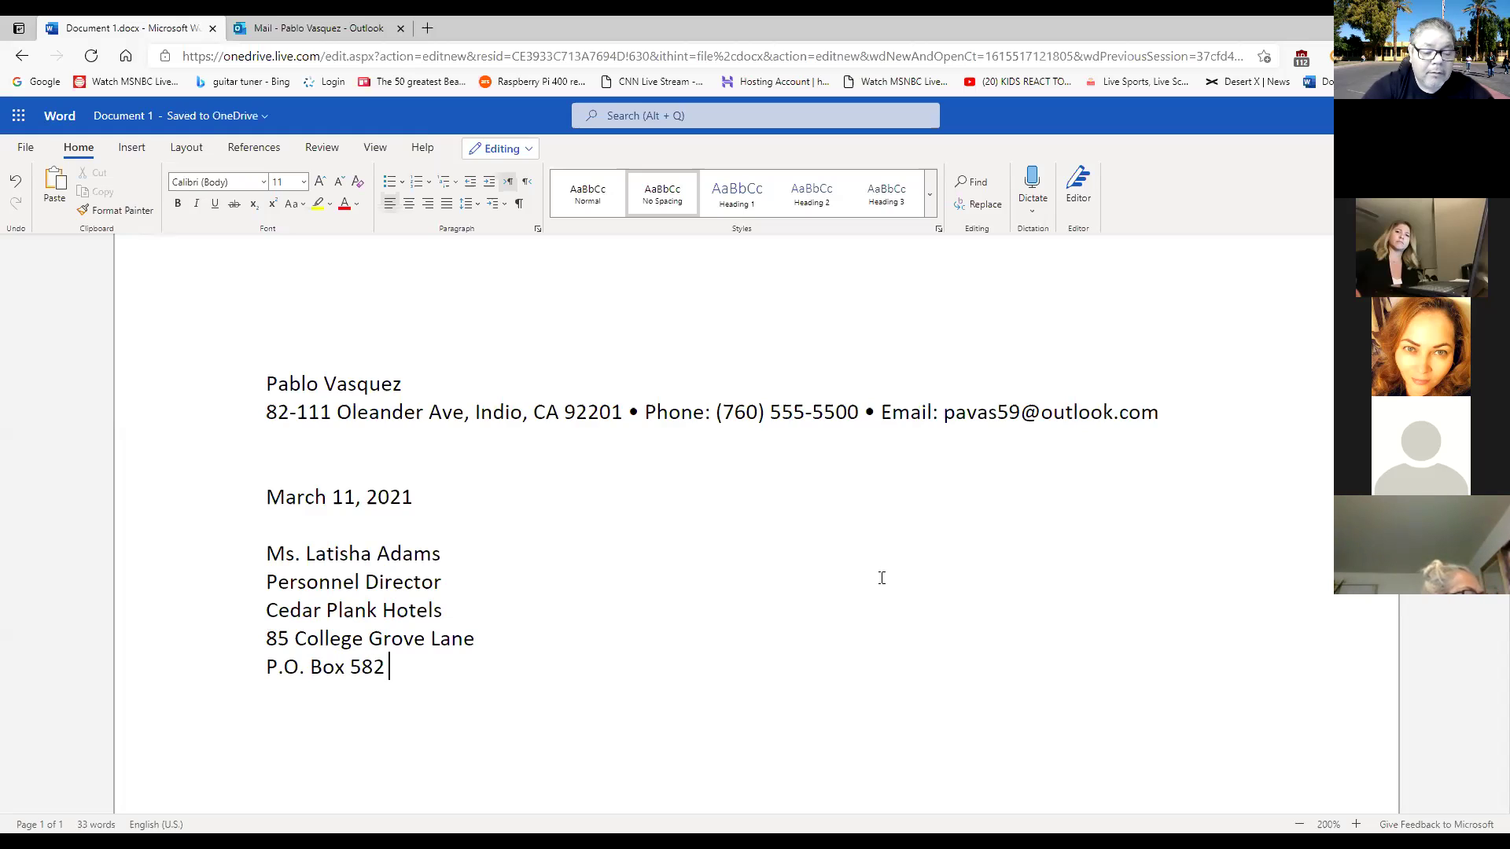
key(Return)
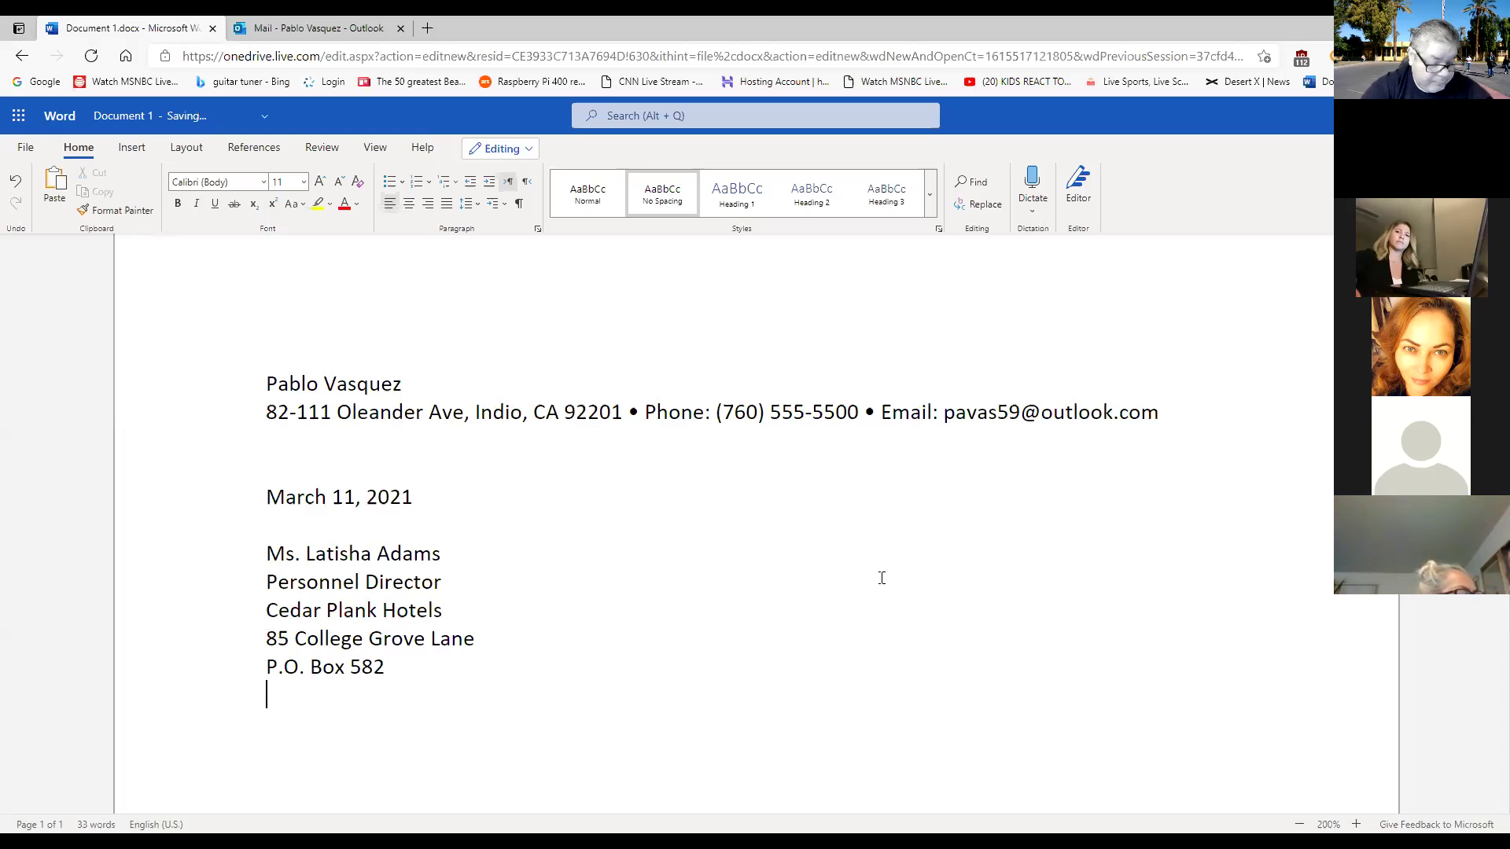
text(Gar)
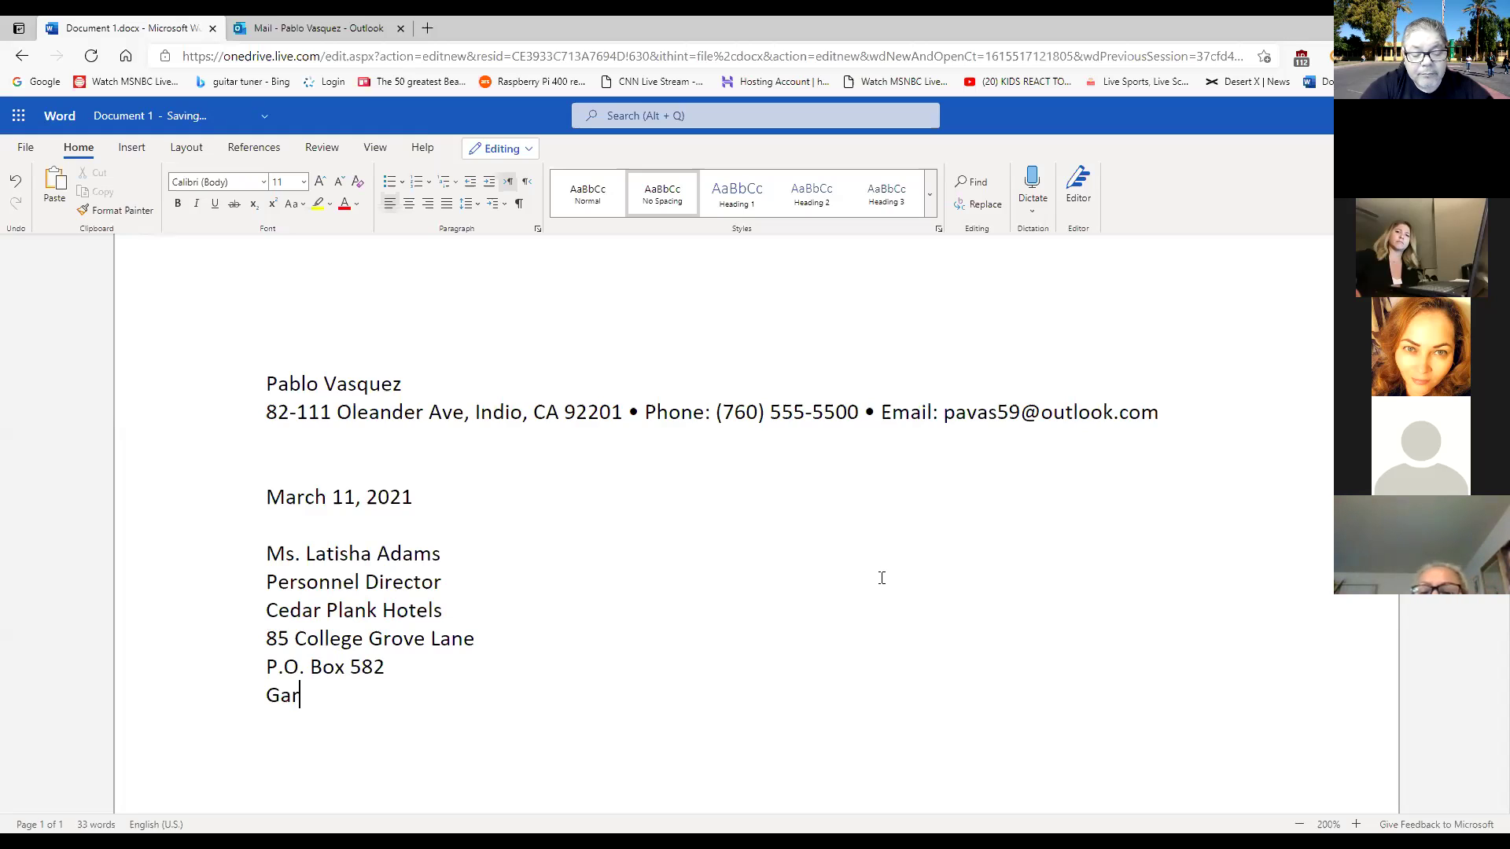
text(tner)
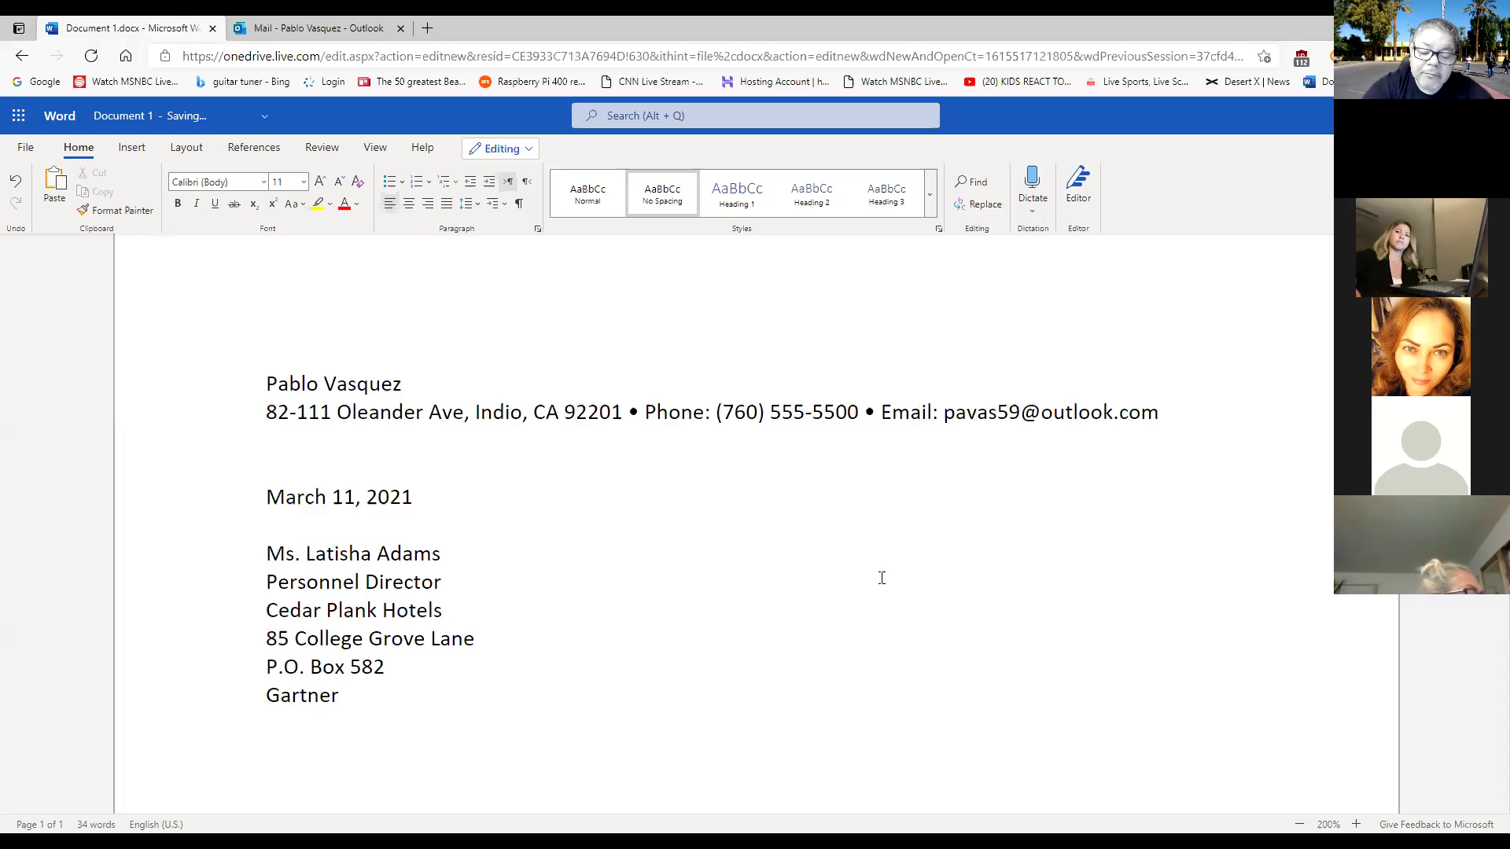
text(, TX)
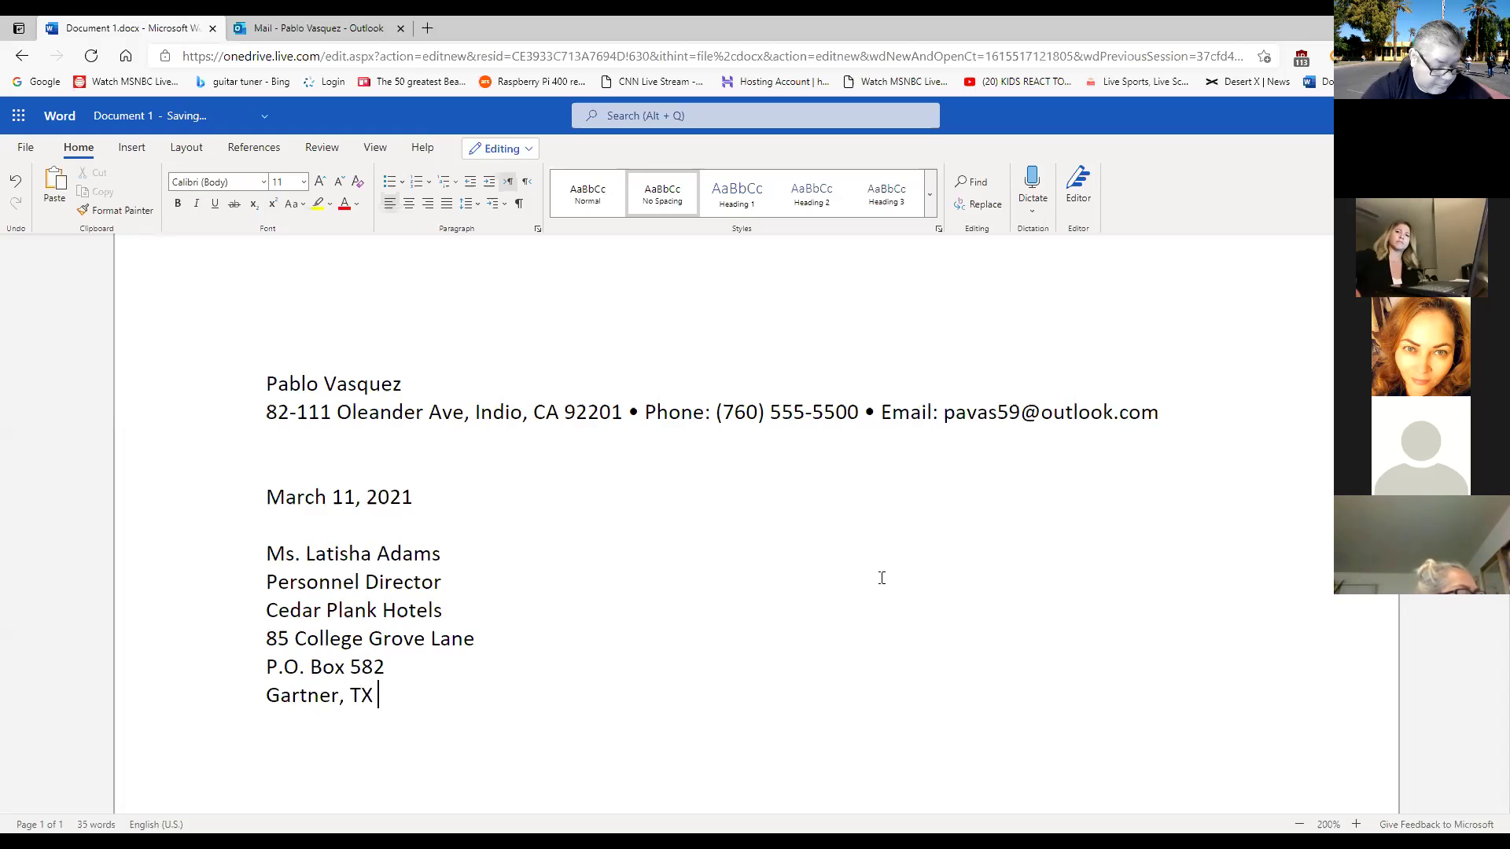
text( 7)
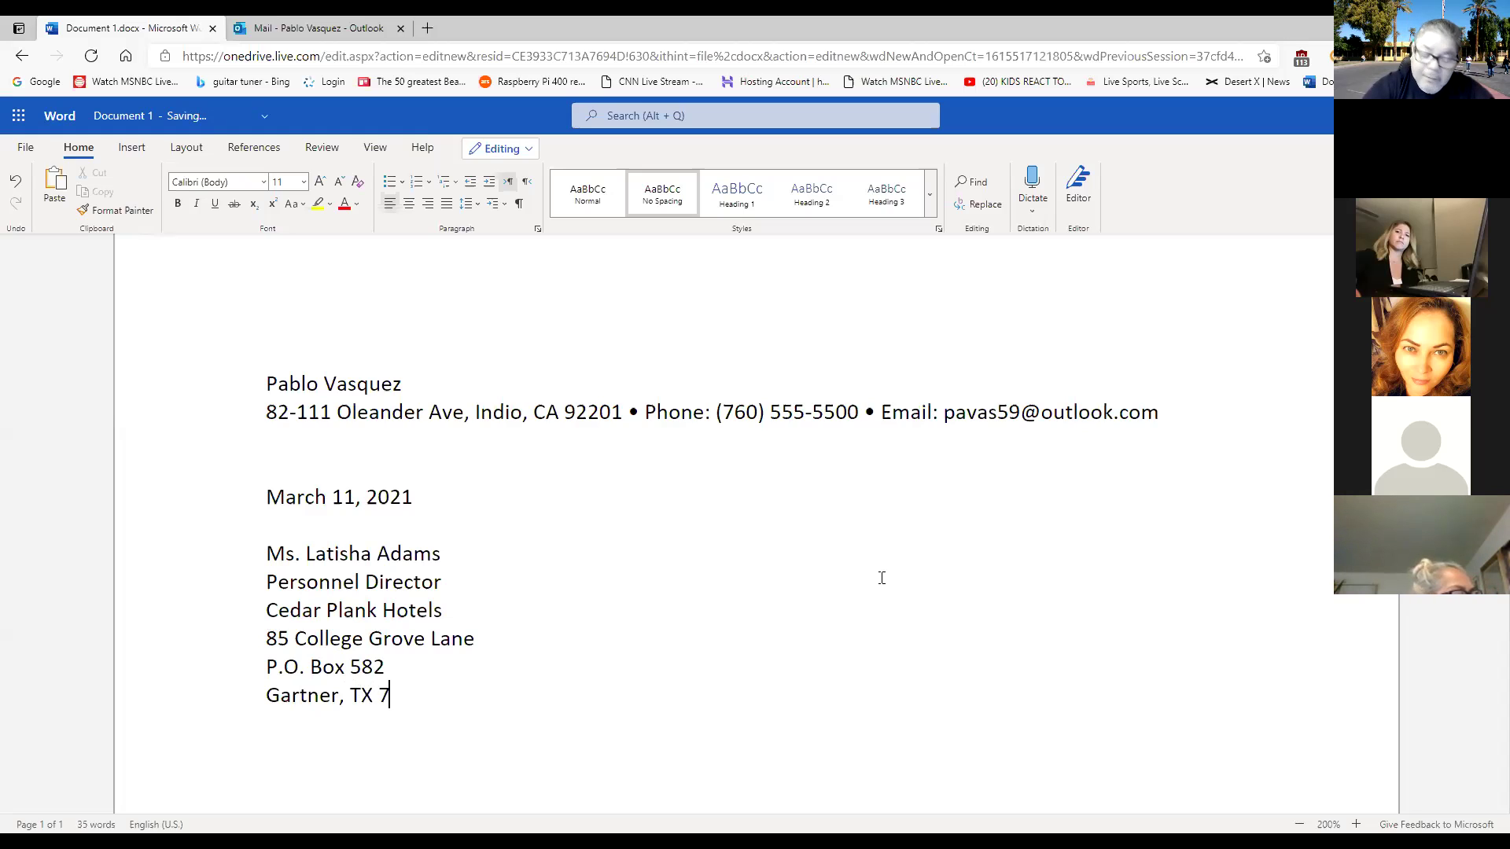
text(4812)
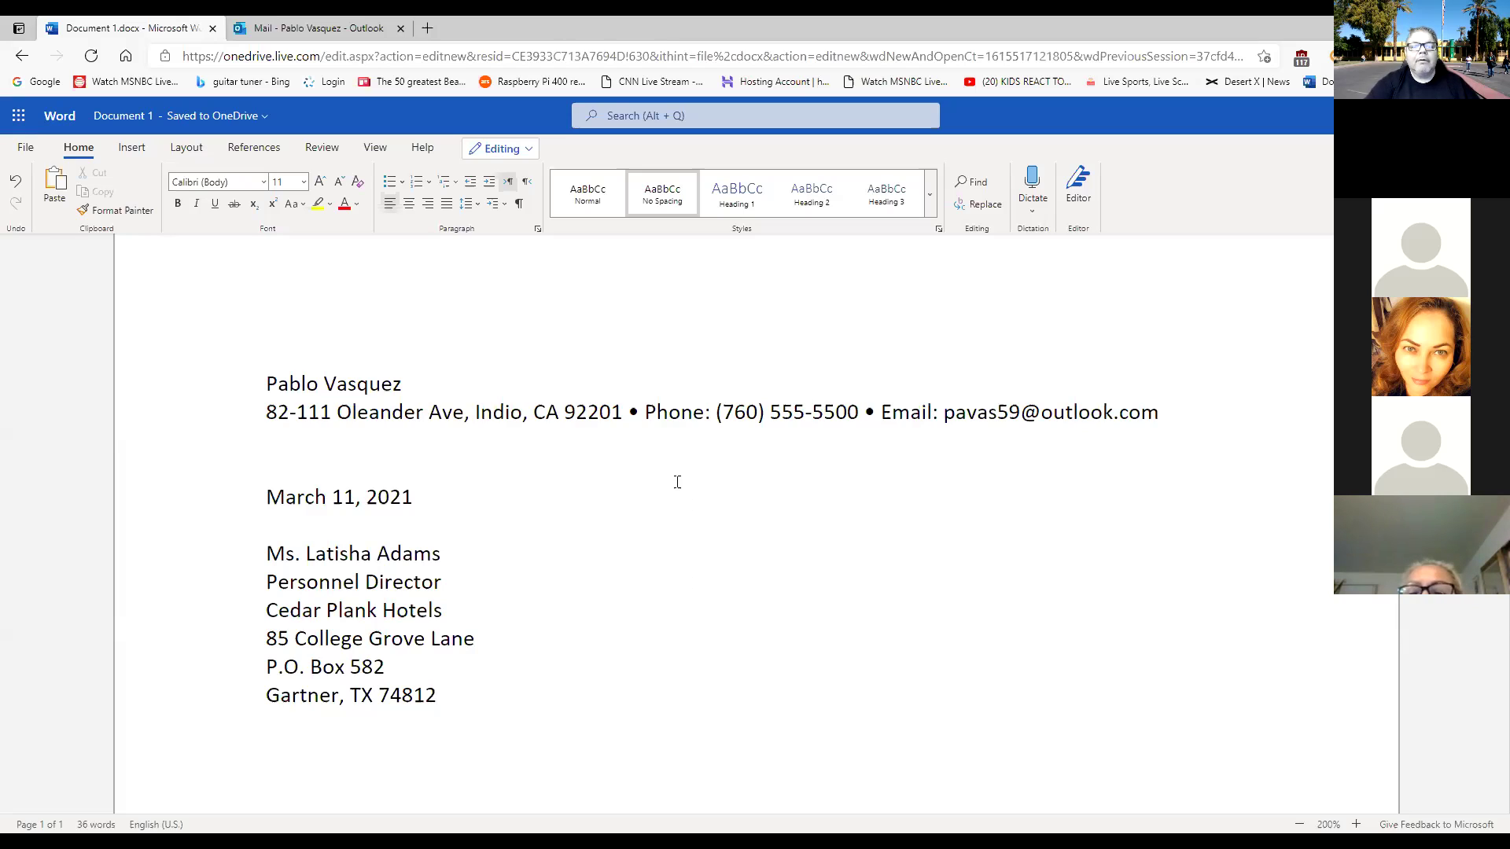
click(438, 383)
drag(438, 383, 372, 393)
click(516, 393)
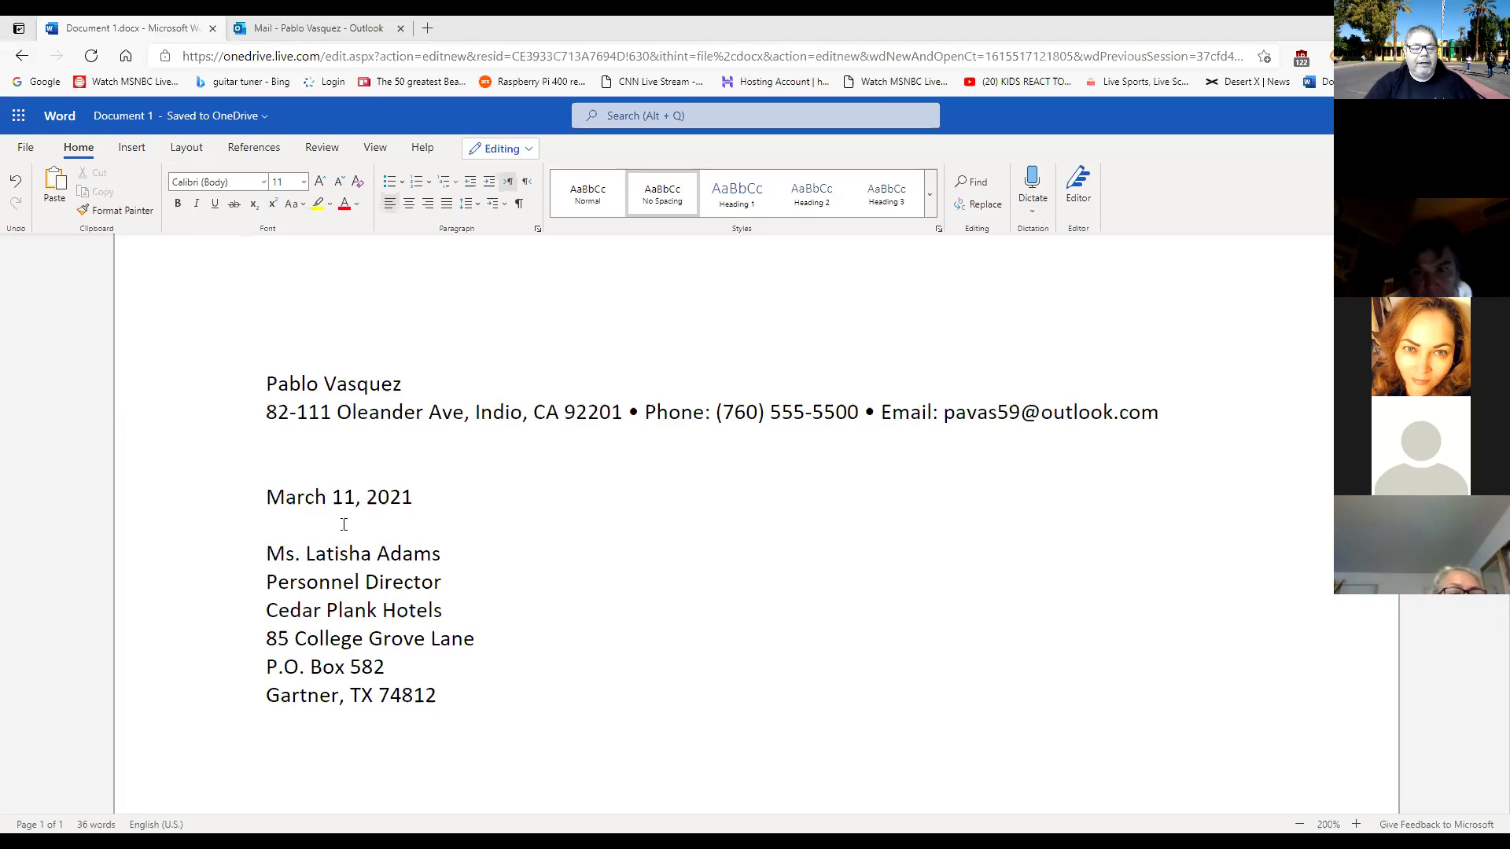
click(337, 431)
click(328, 528)
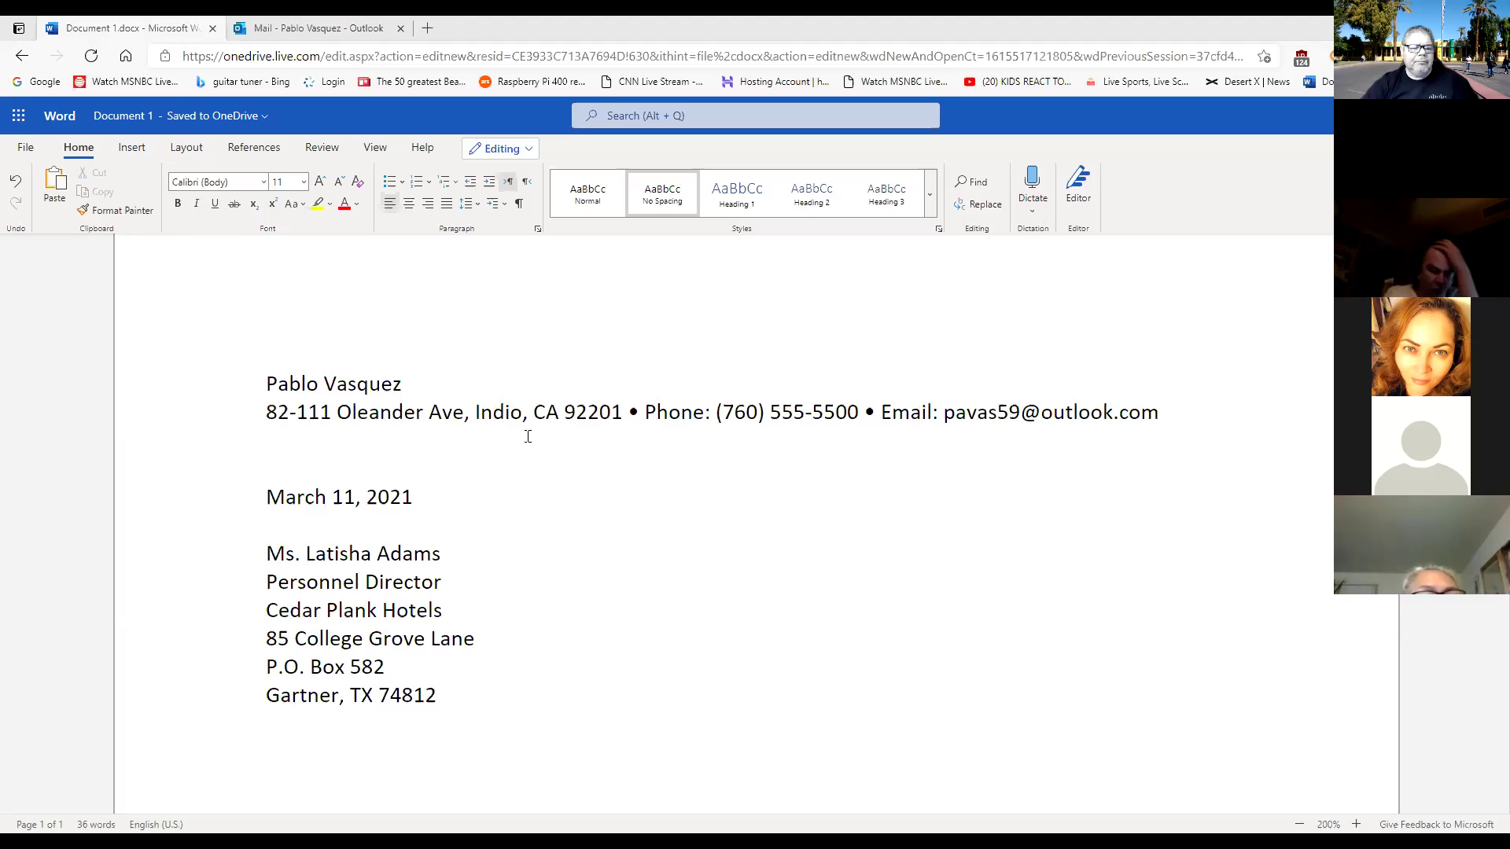
Apply the Title style to the sender's name line at the top of the letter.
drag(446, 384, 263, 388)
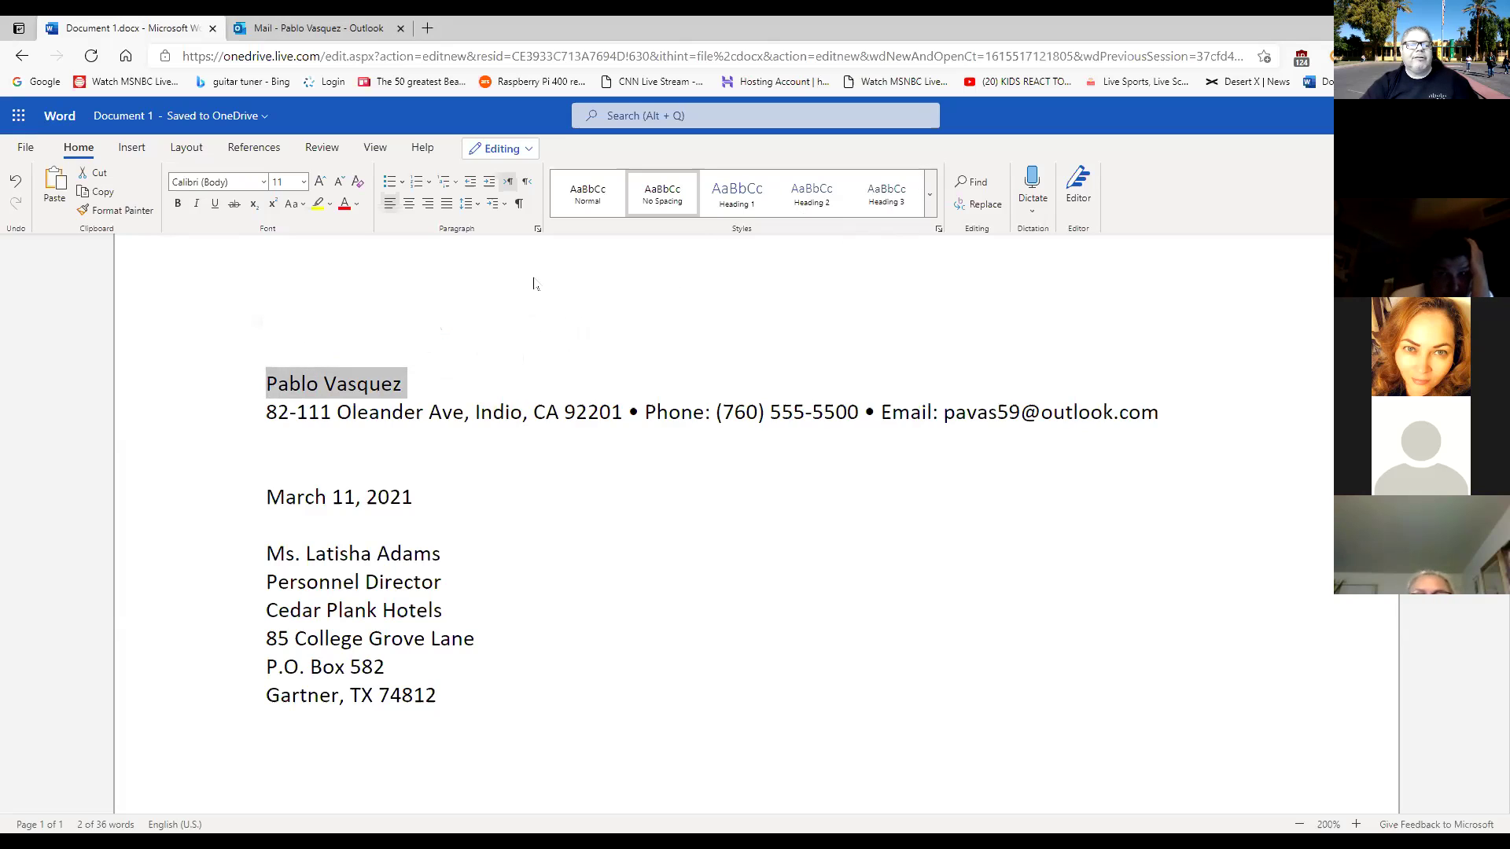
click(930, 194)
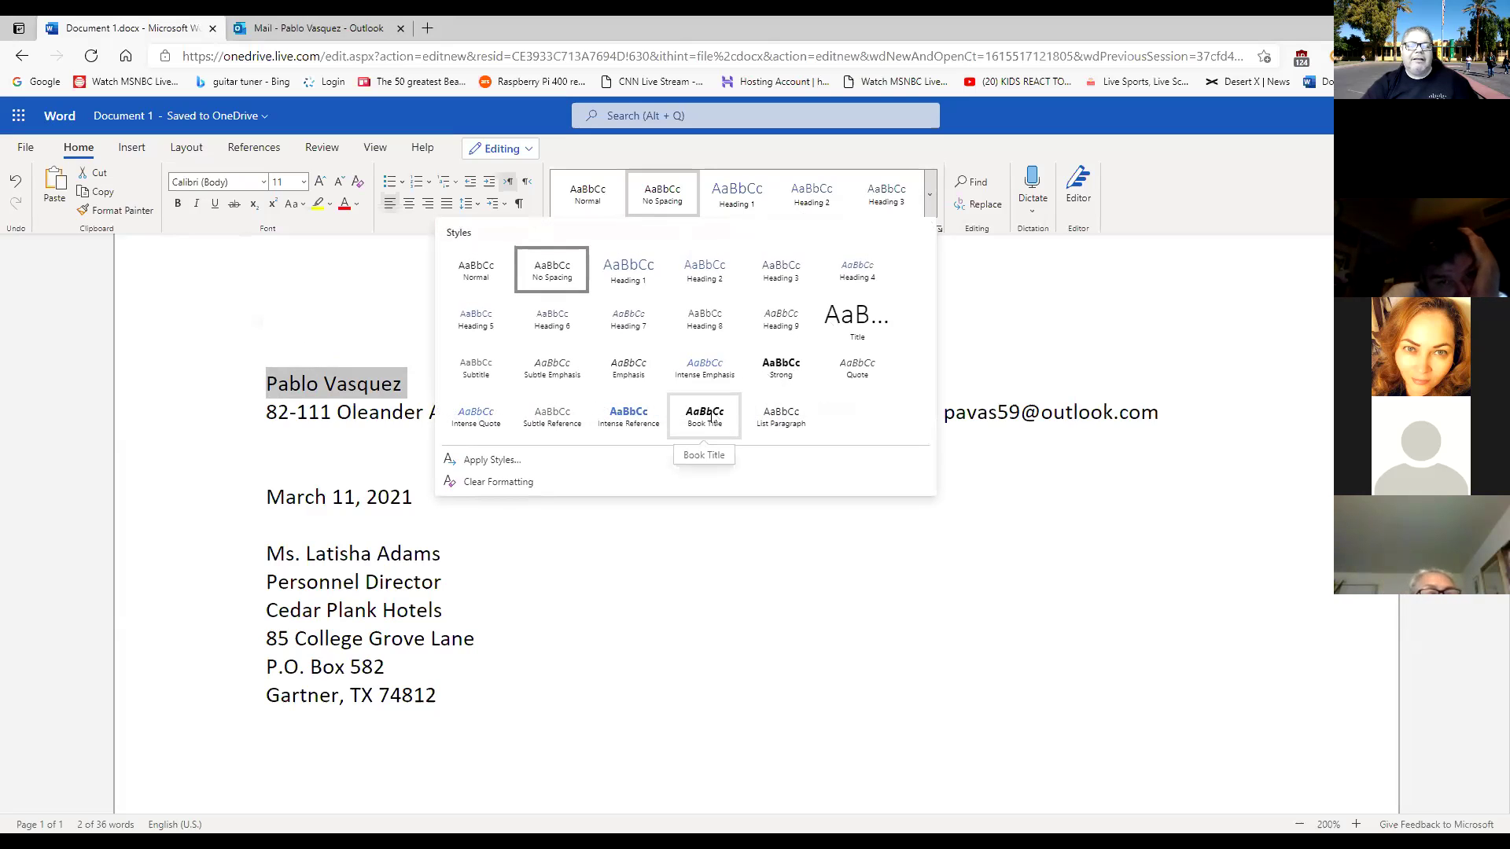
click(859, 319)
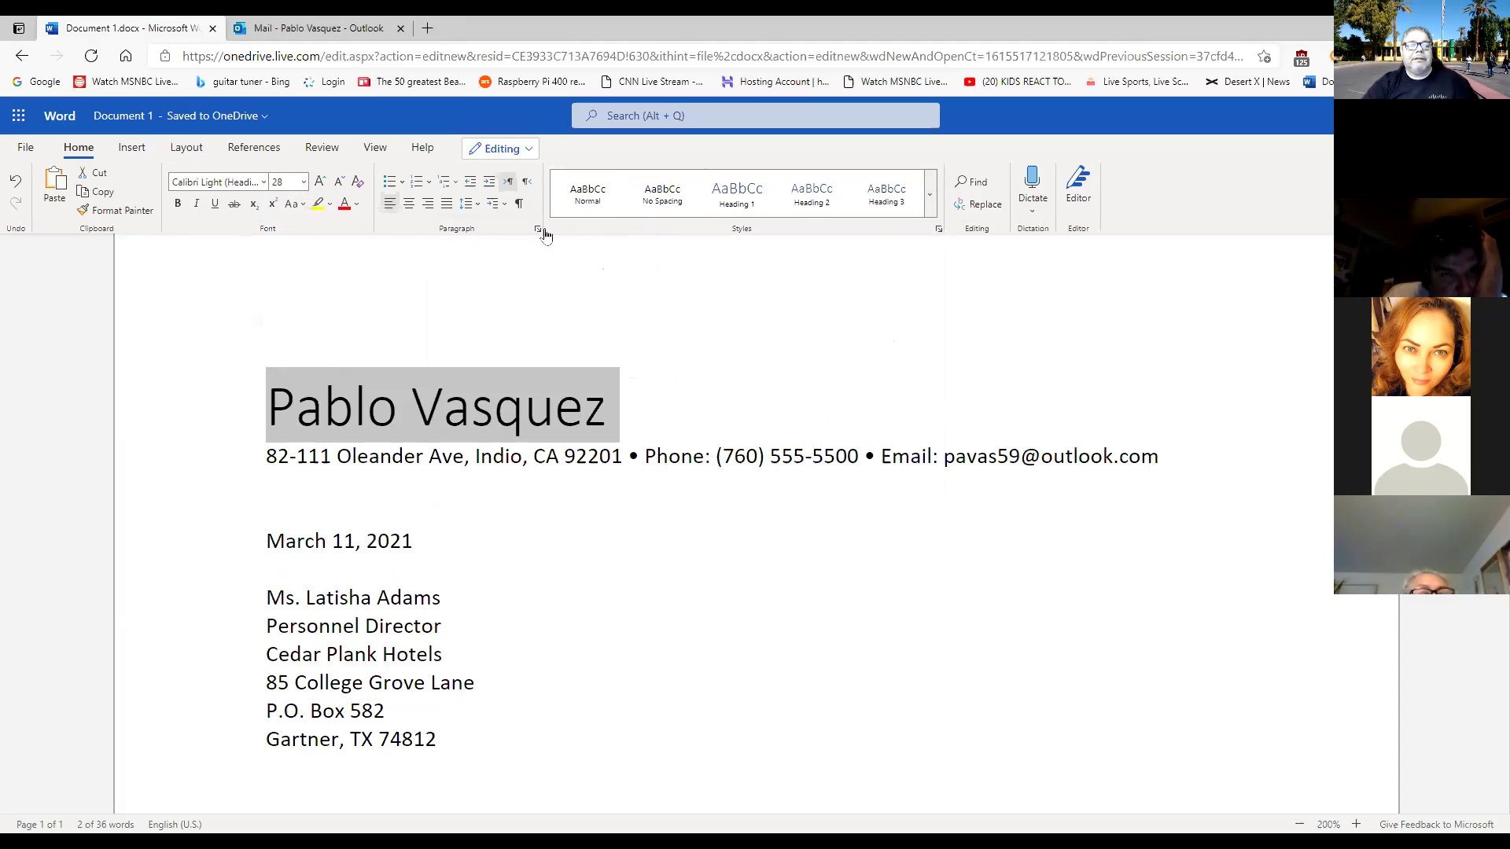
click(930, 210)
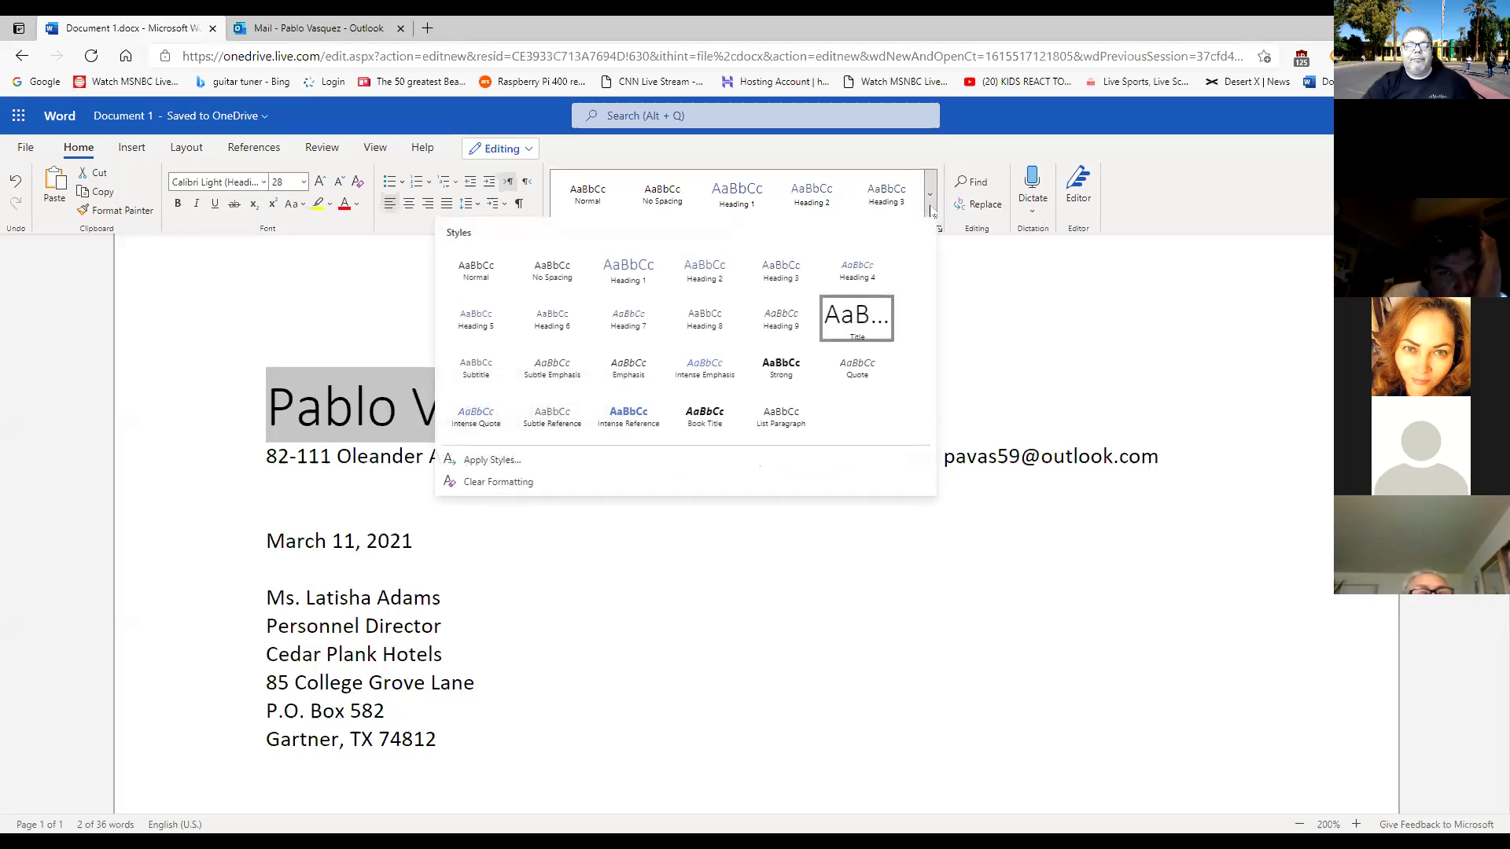
click(866, 334)
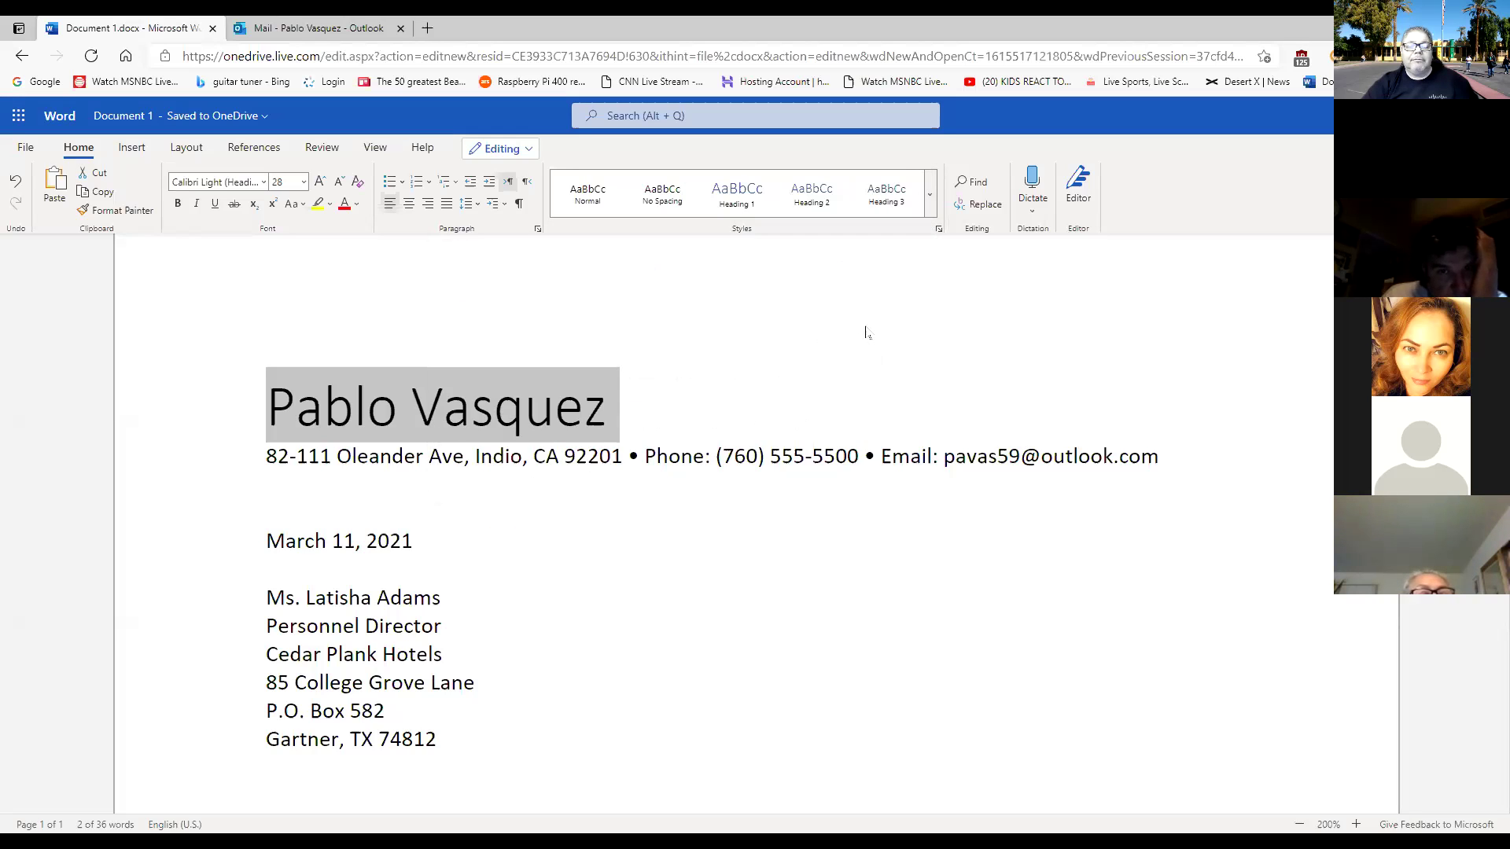
Close the font list unchanged and select the letter from the name down through the inside address.
click(263, 182)
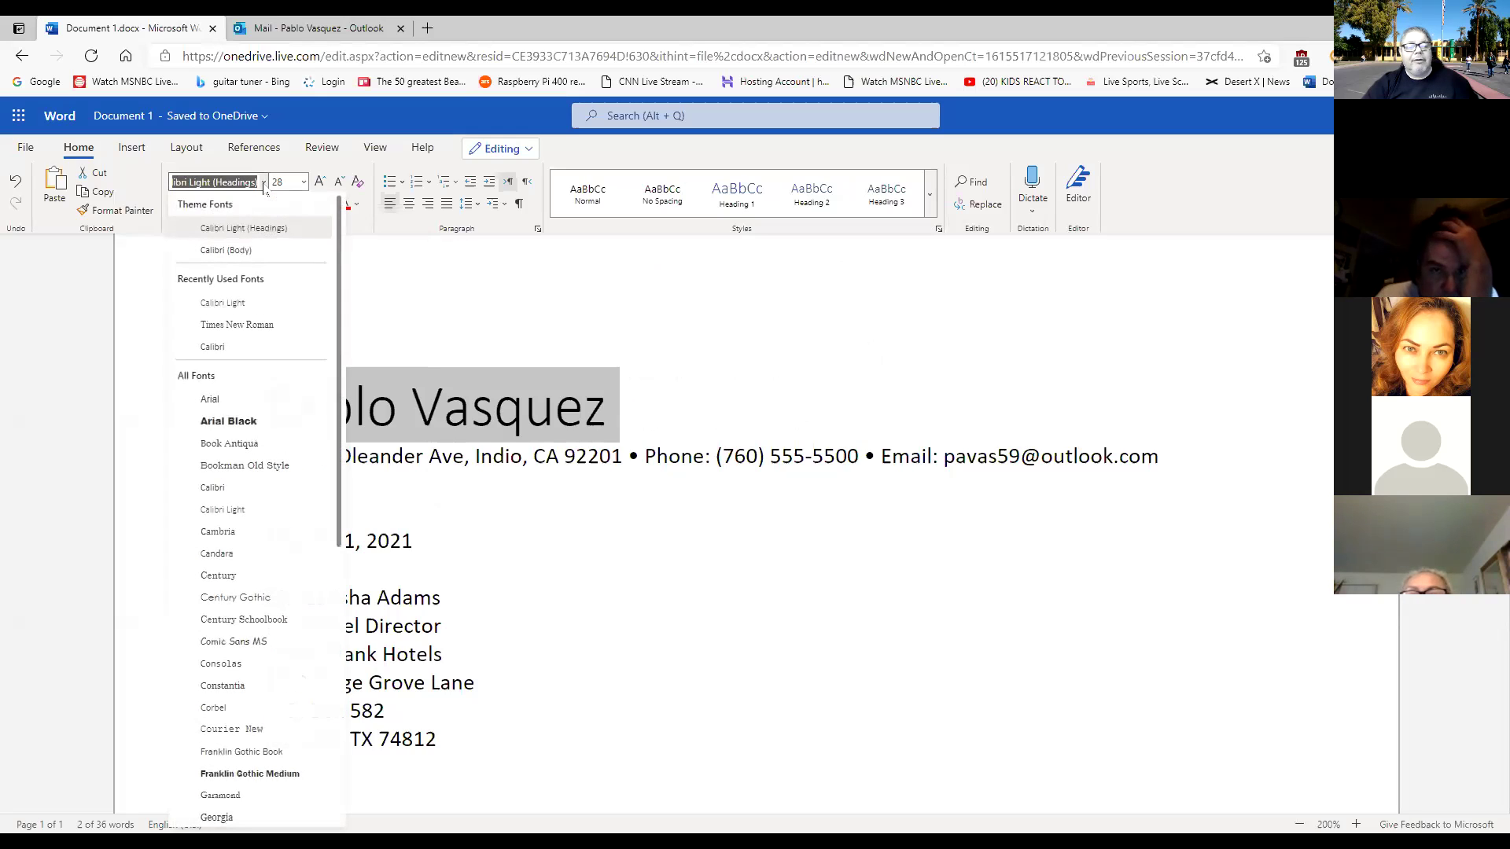
click(565, 320)
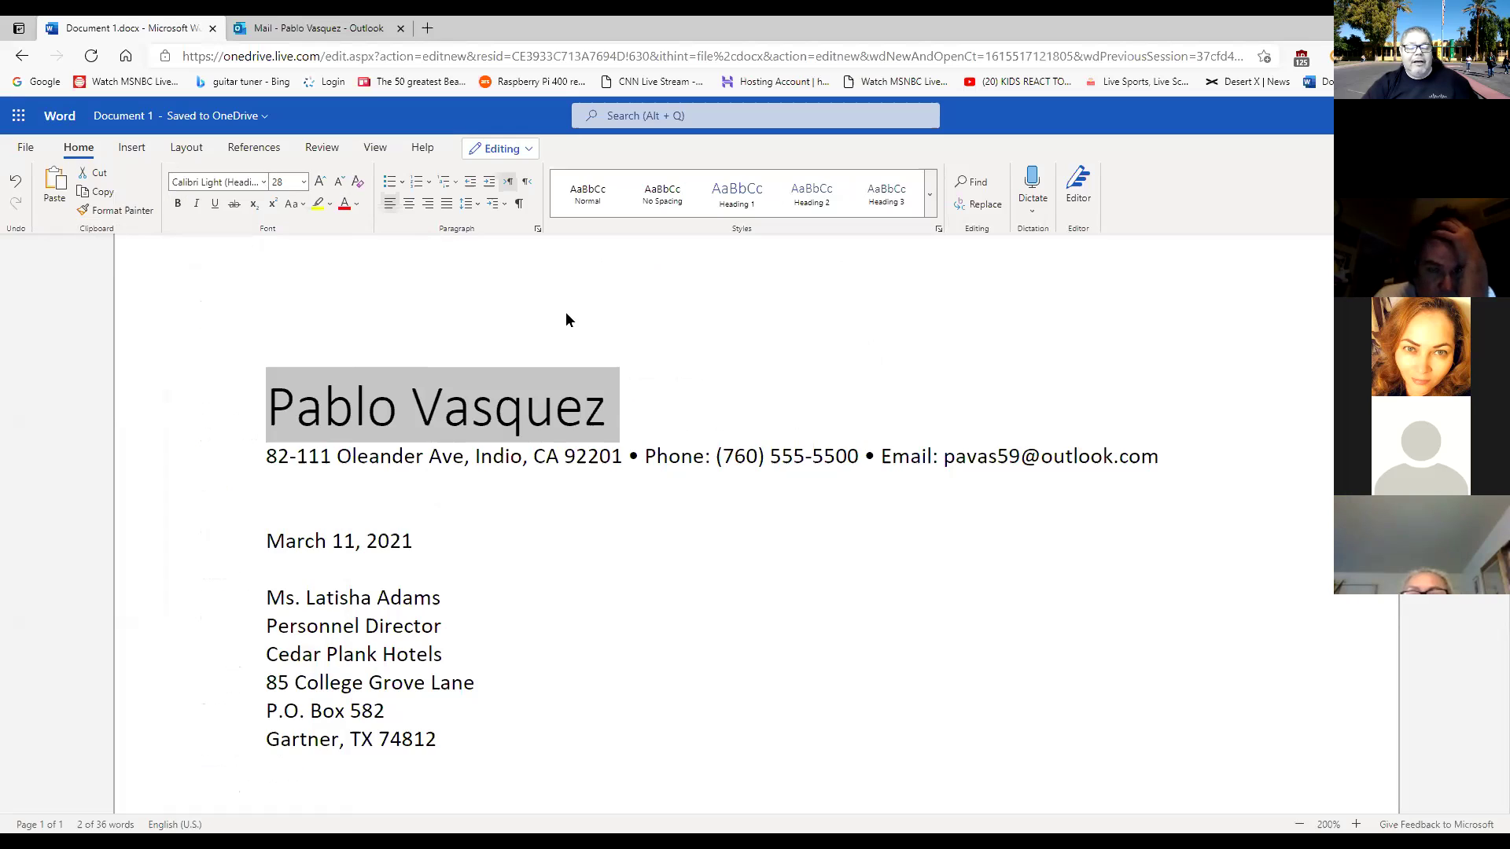
click(563, 452)
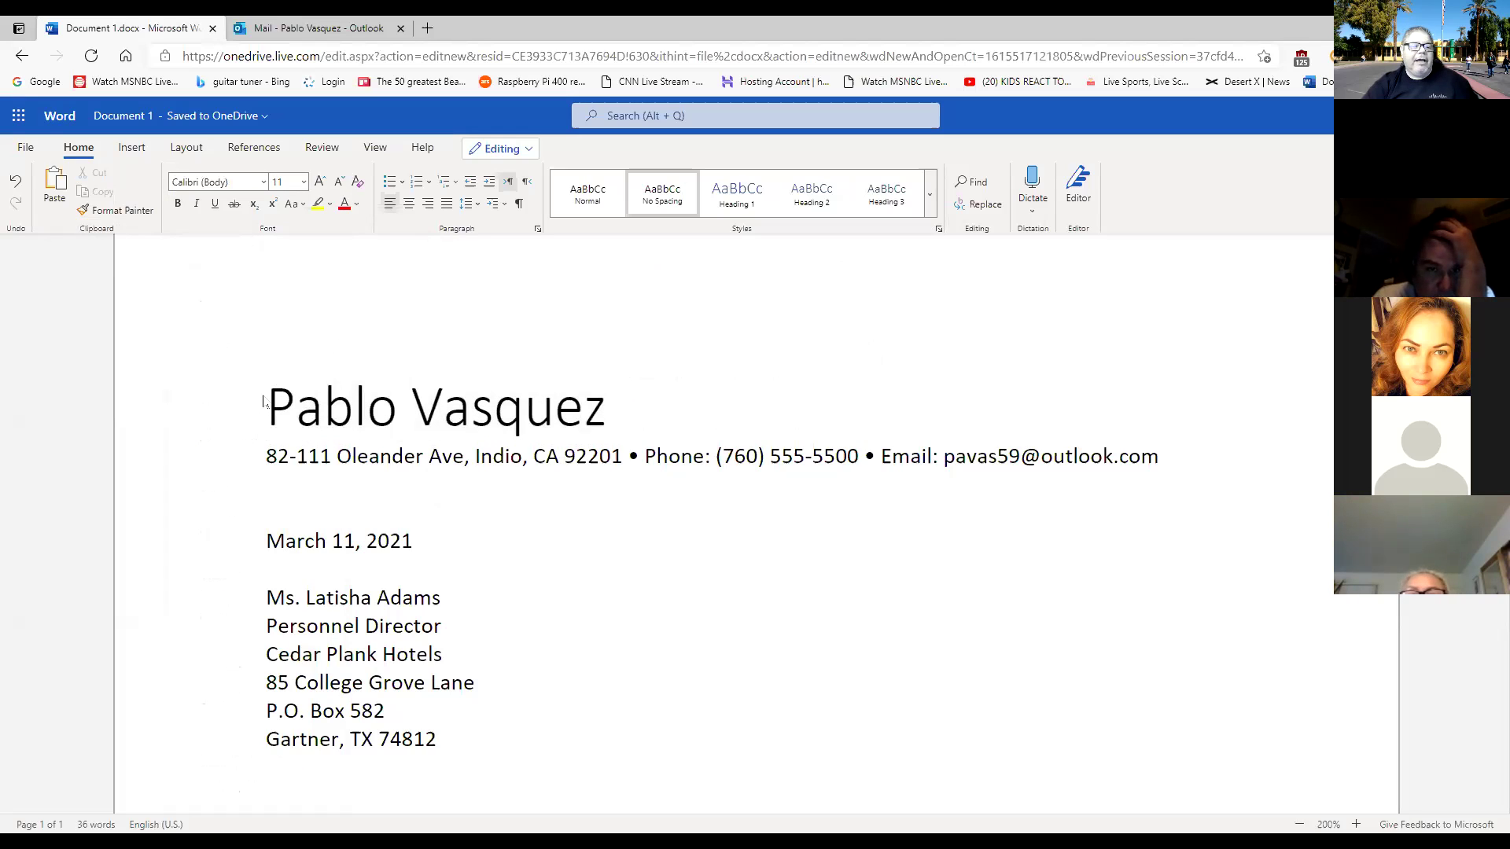
drag(264, 402, 560, 743)
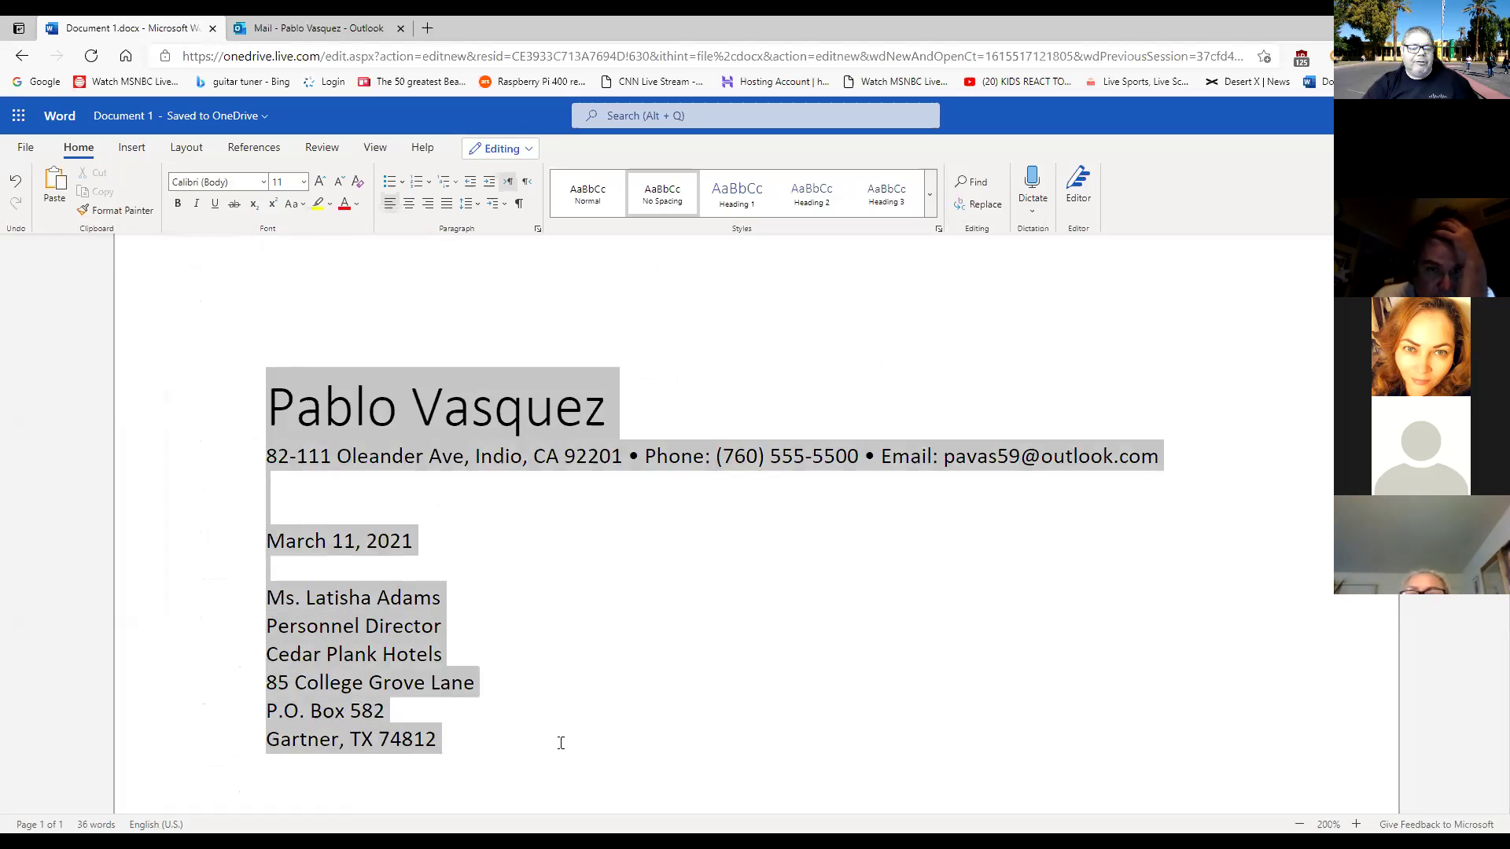
Apply Times New Roman to the selected letter and deselect it to check the result.
scroll(620, 771, down, 3)
scroll(621, 482, up, 3)
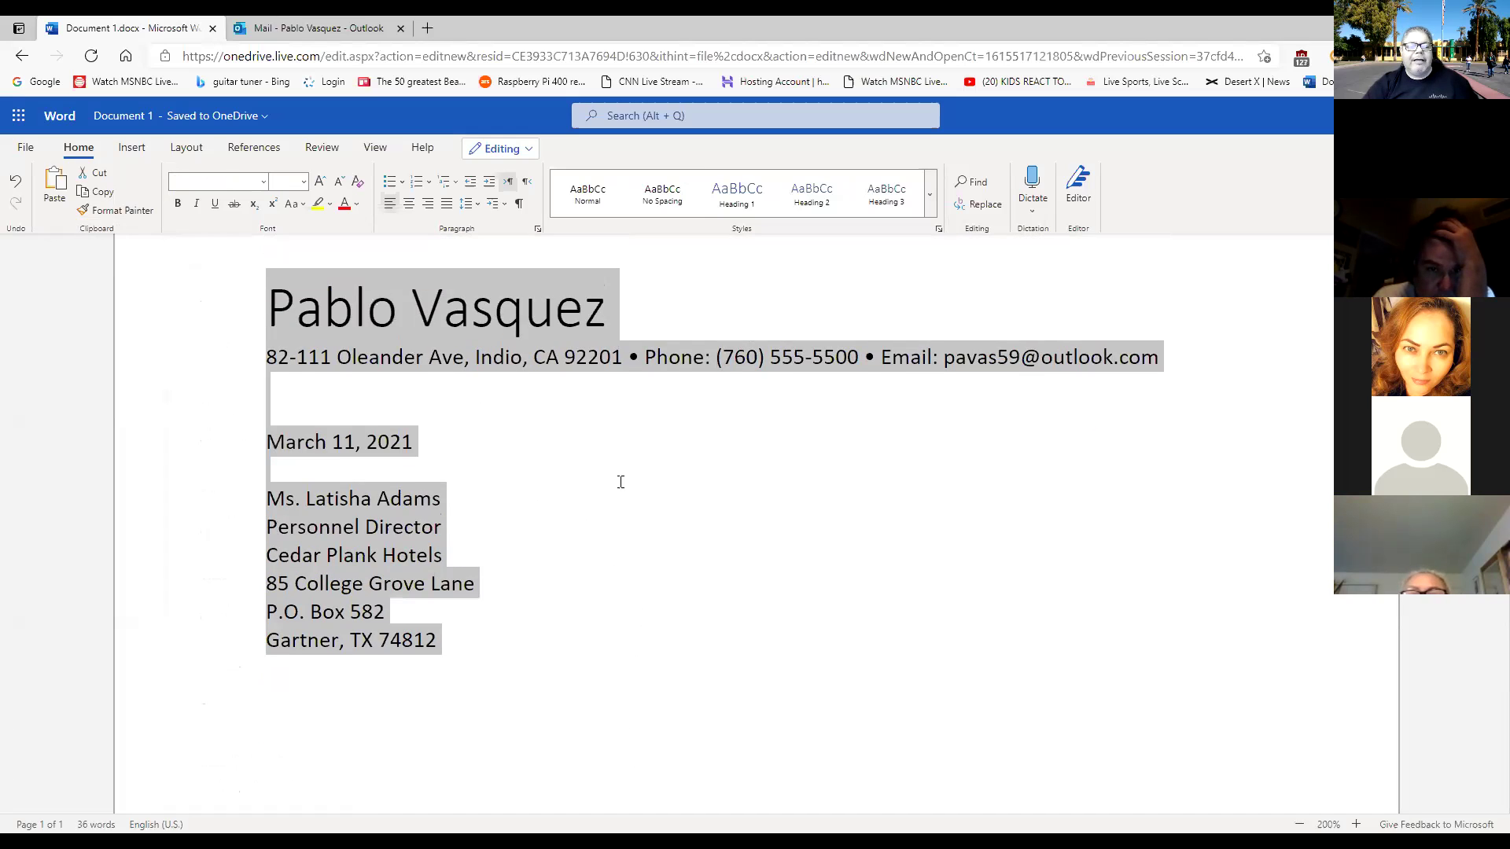
click(264, 183)
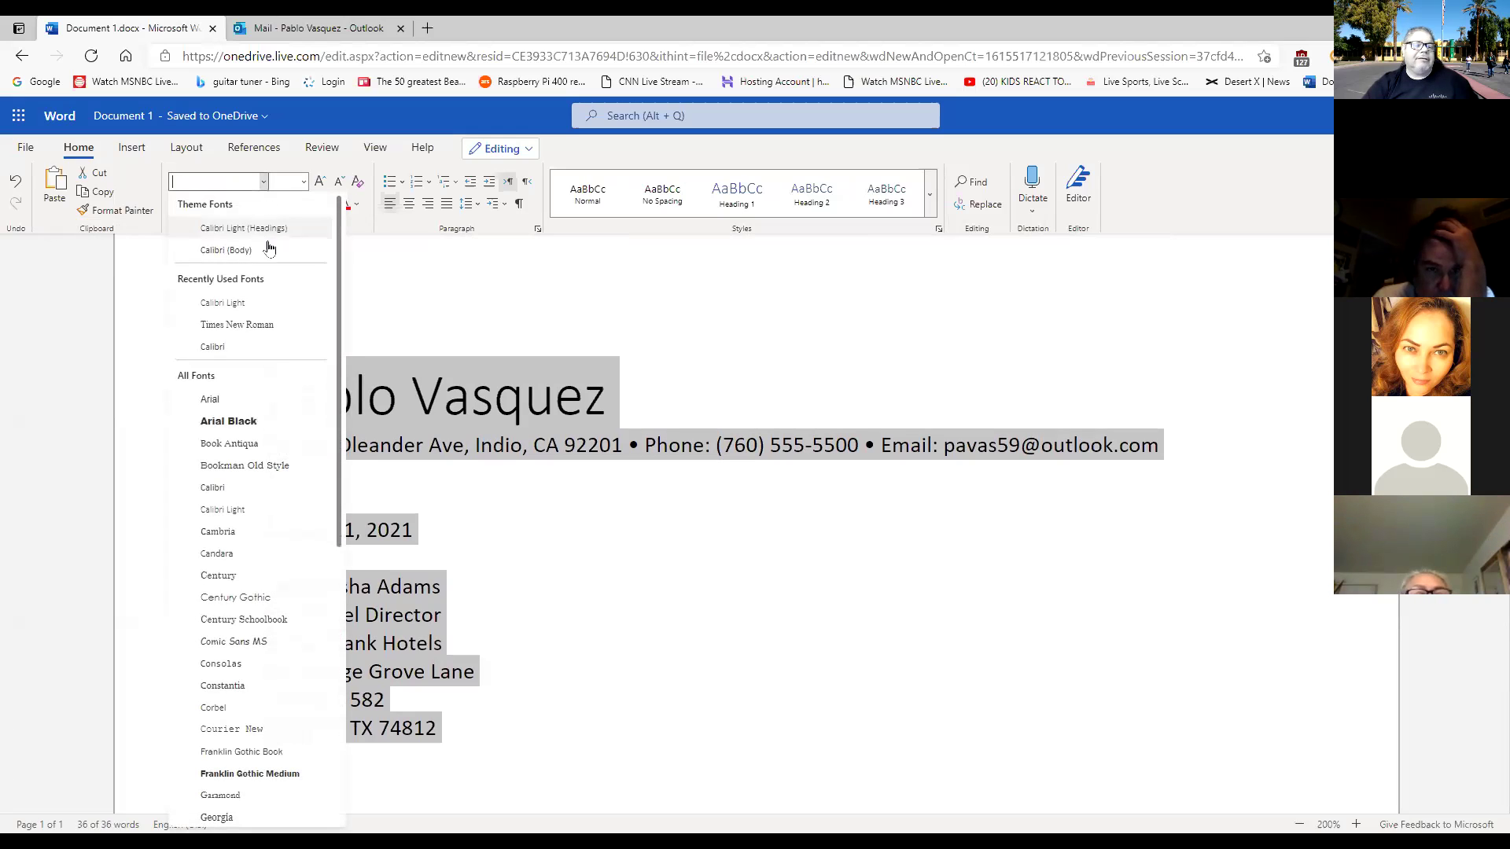
click(269, 327)
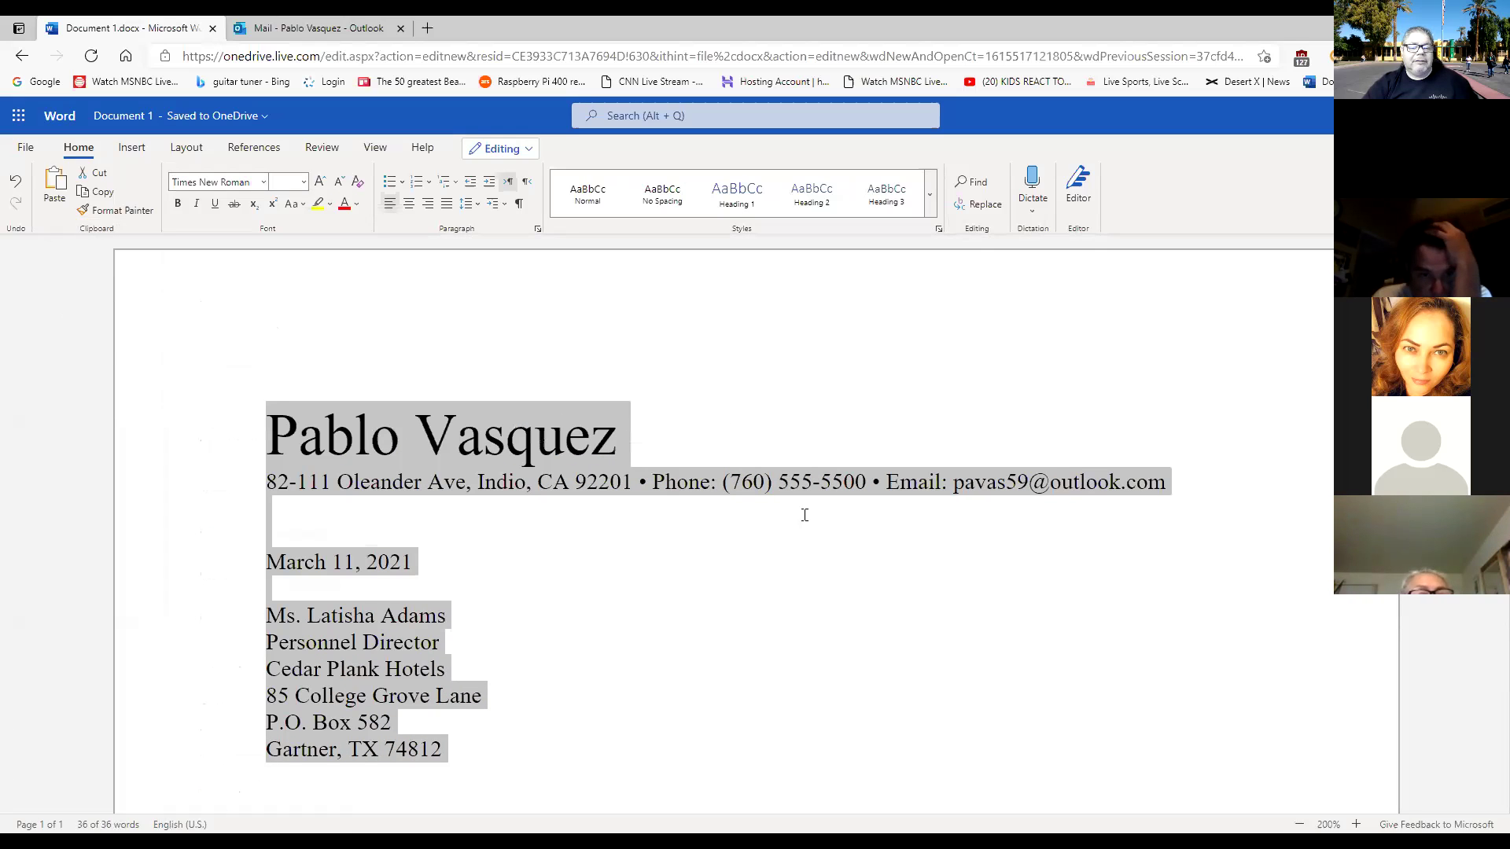
click(685, 419)
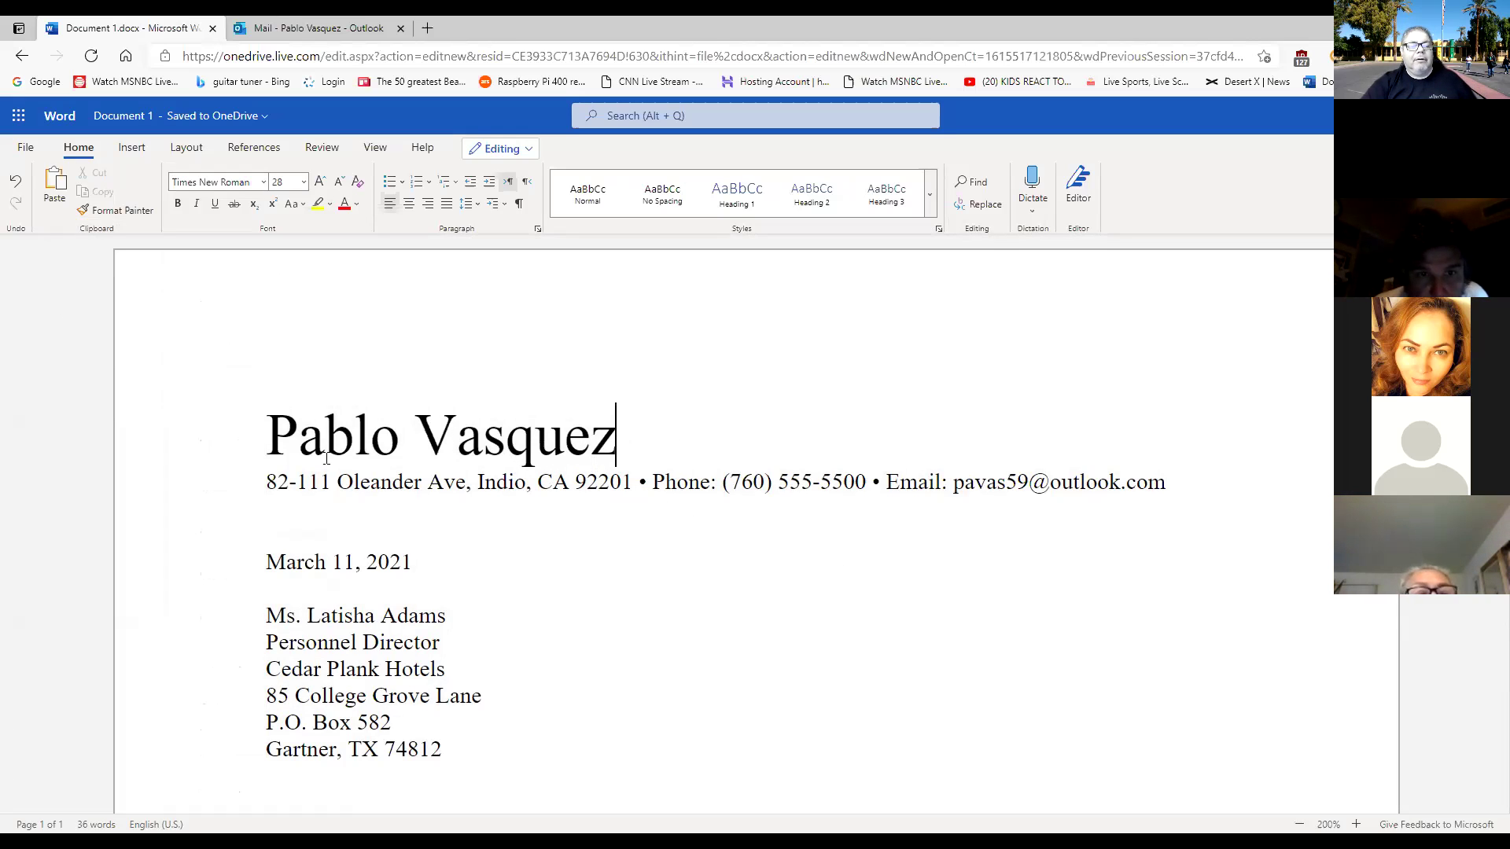
drag(266, 424, 550, 754)
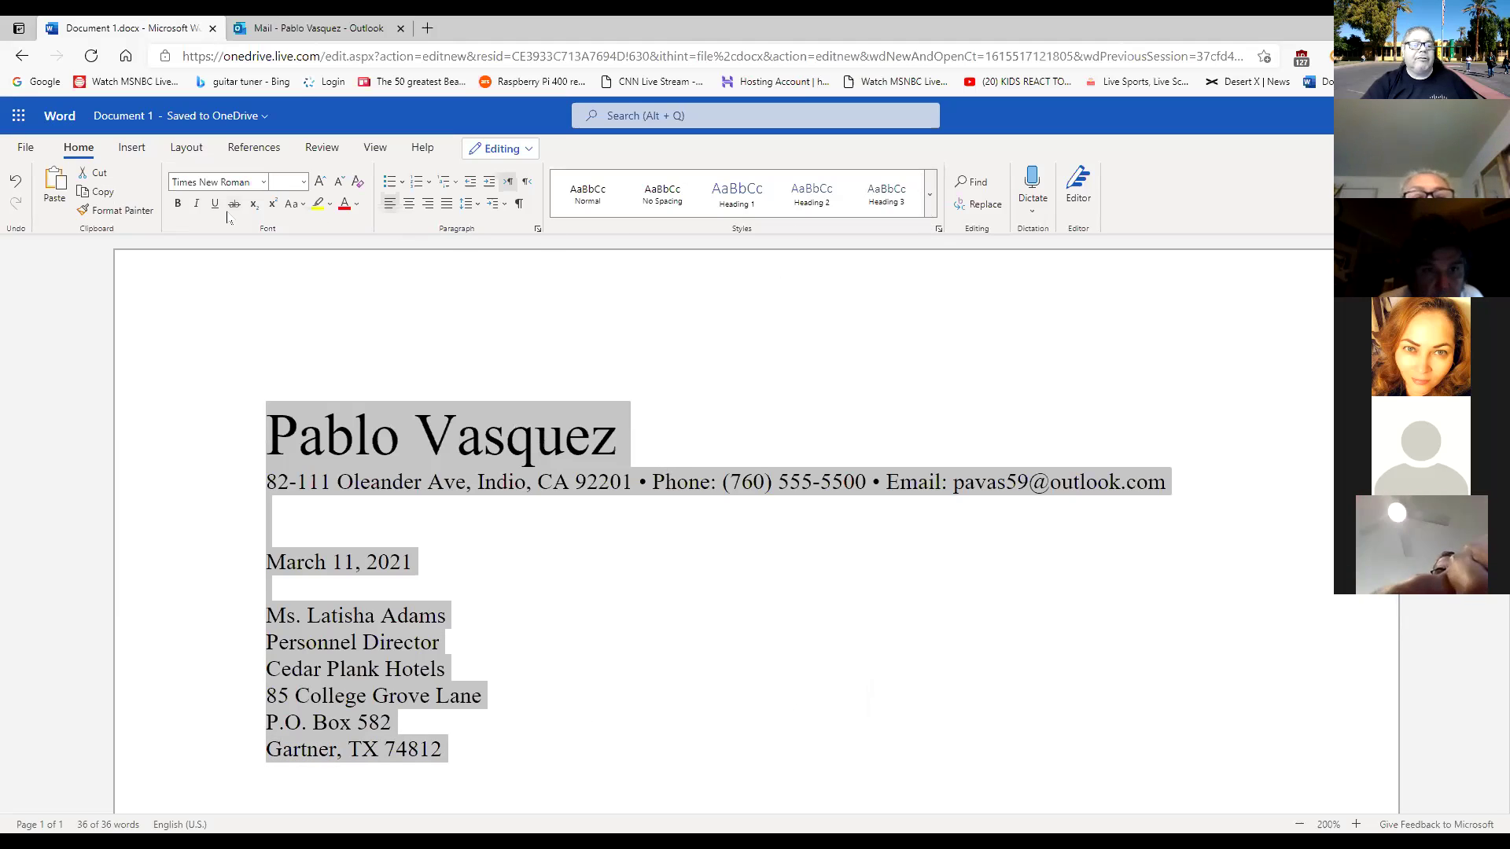
click(502, 442)
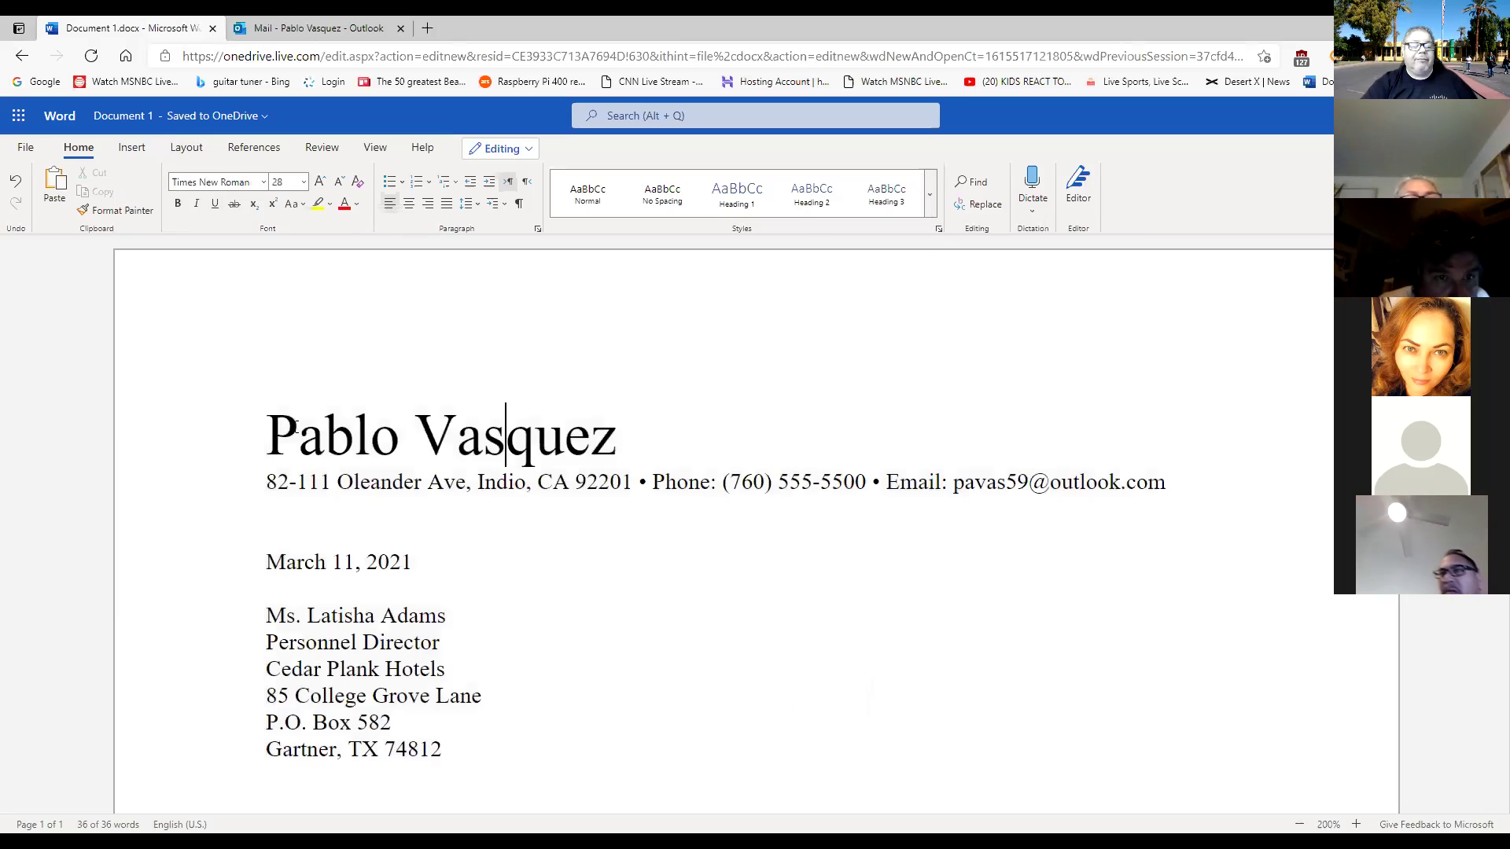
Reselect the letter and try Book Antiqua, then Century, as its font.
drag(268, 437, 615, 438)
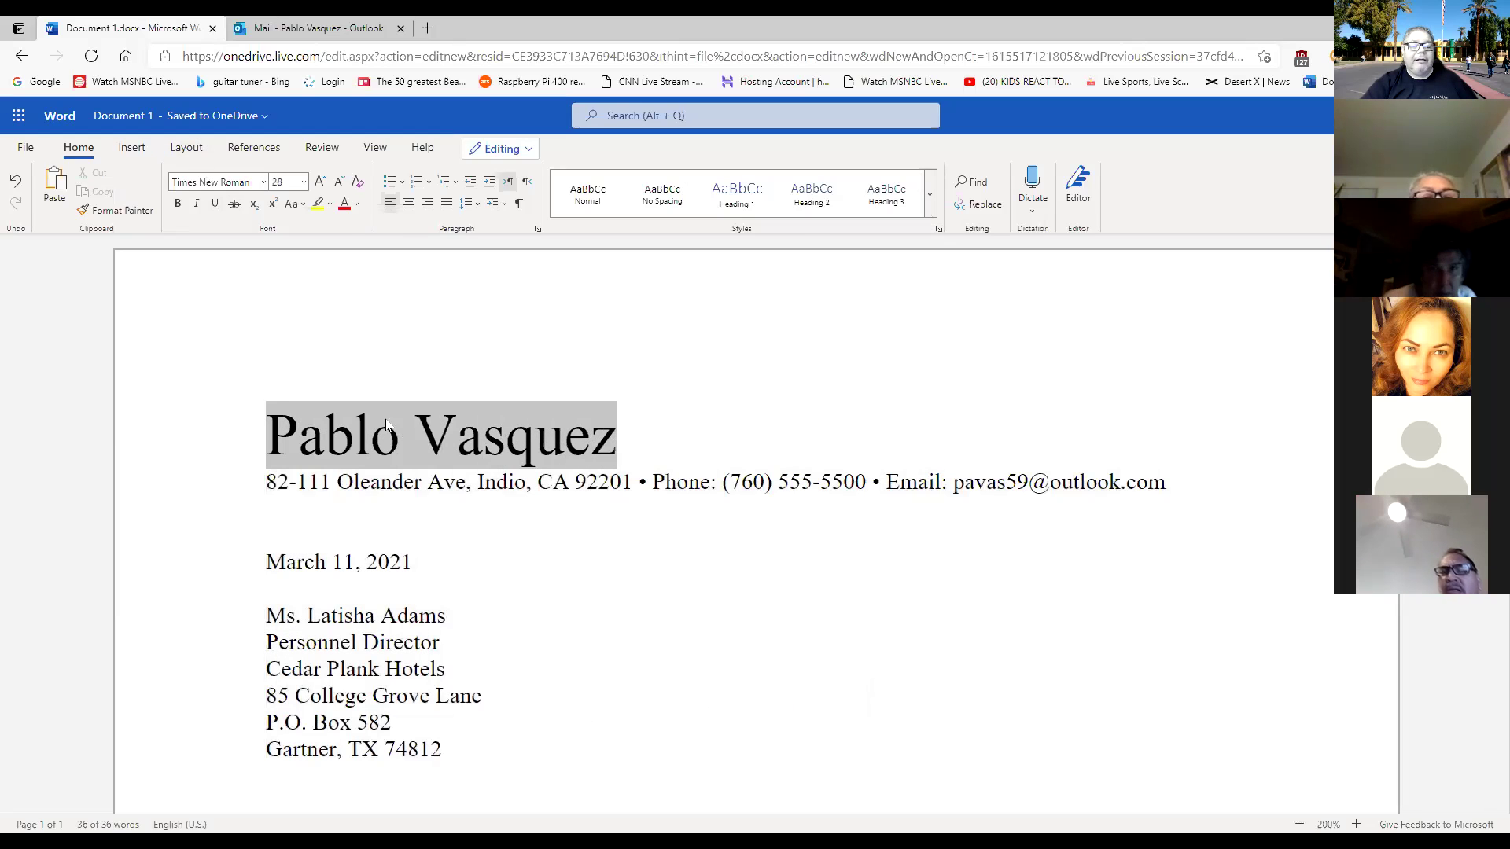
drag(267, 437, 475, 768)
scroll(482, 411, down, 3)
scroll(482, 412, up, 3)
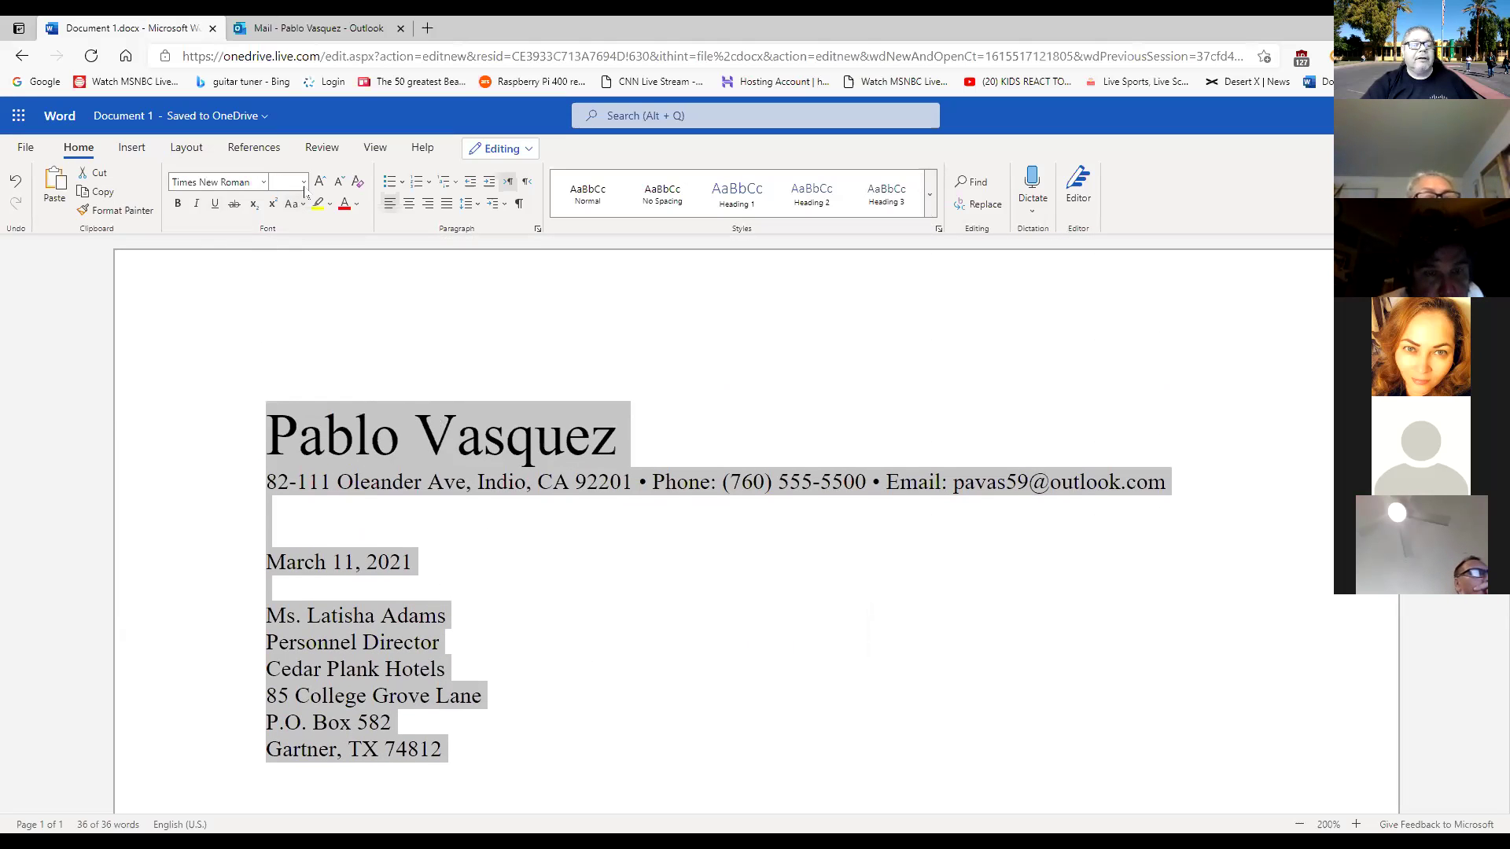
click(263, 182)
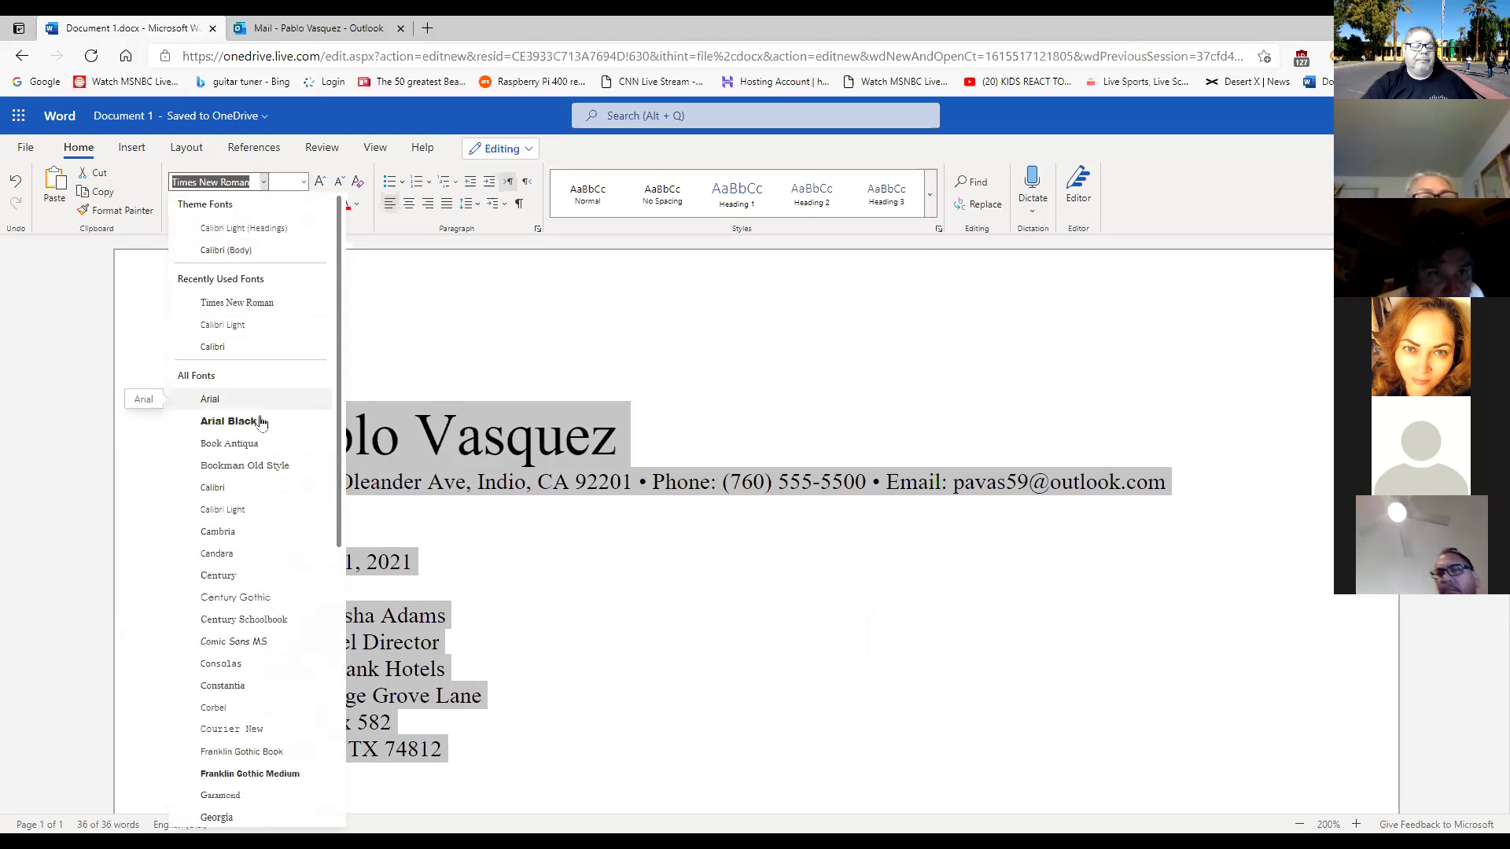
click(236, 443)
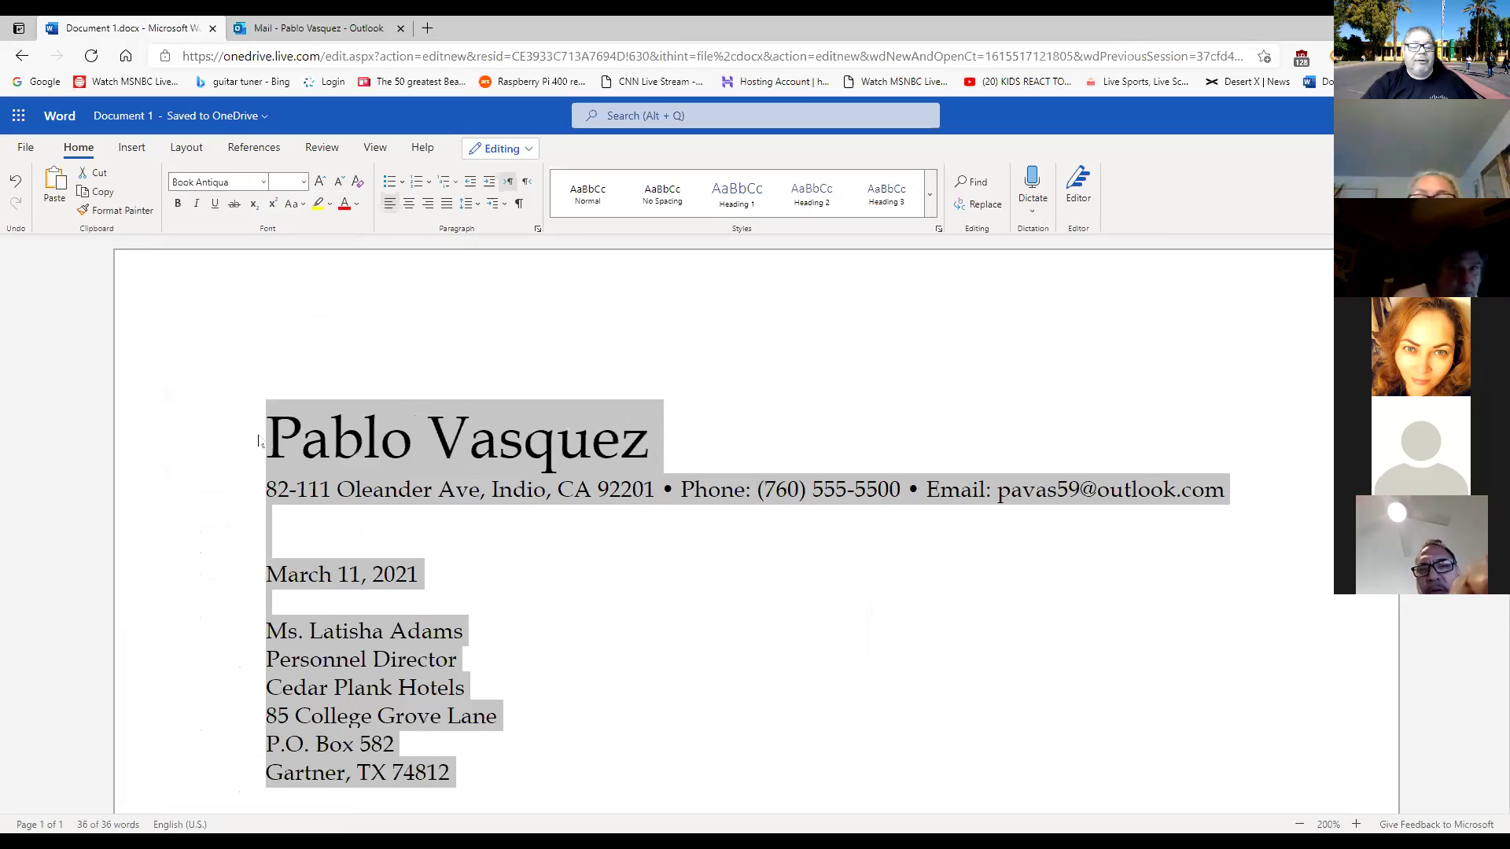
click(264, 184)
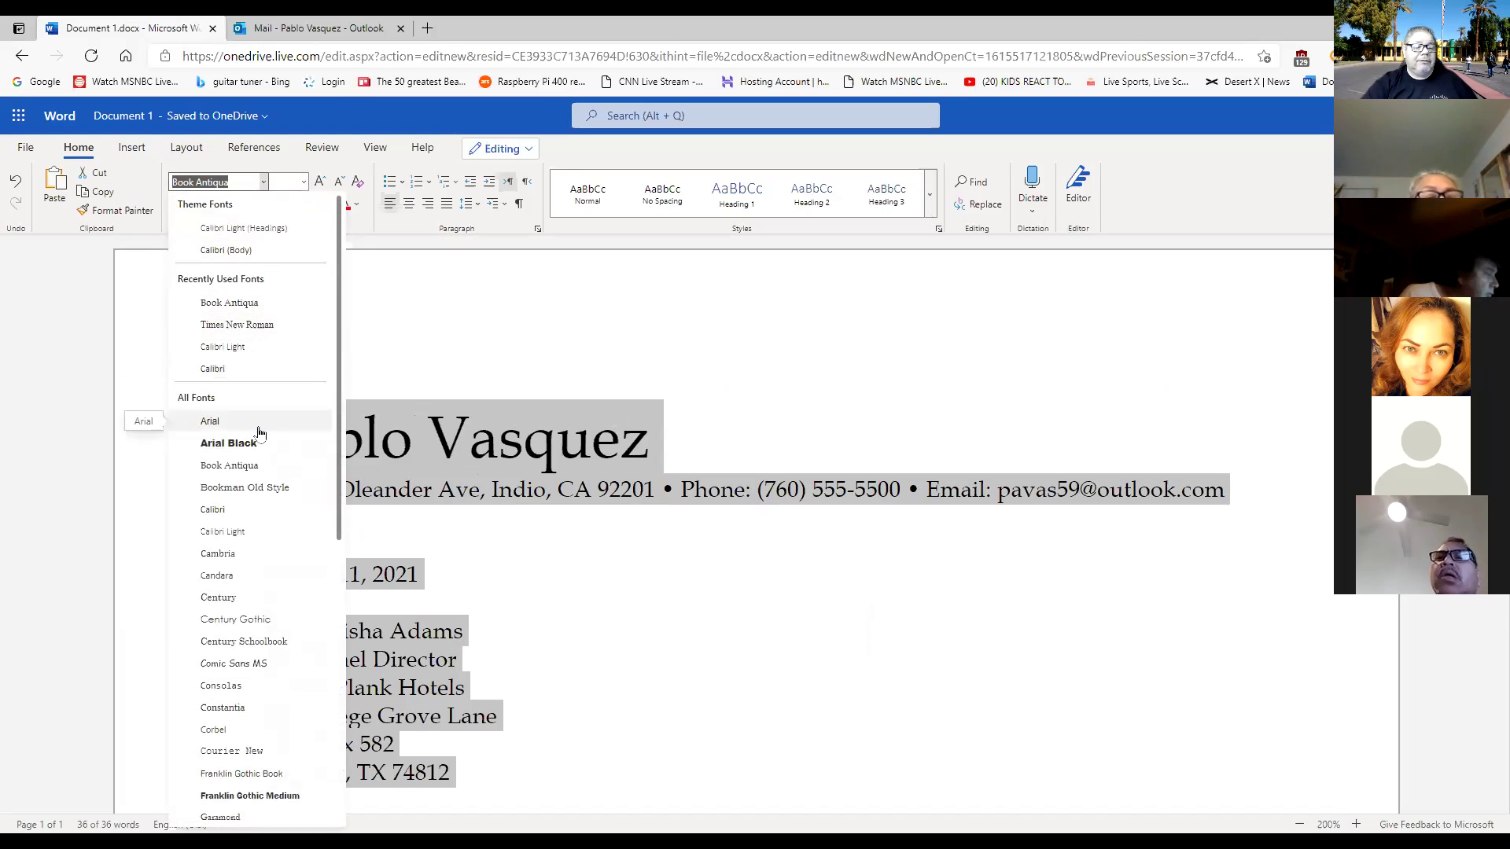
scroll(264, 464, down, 2)
click(264, 503)
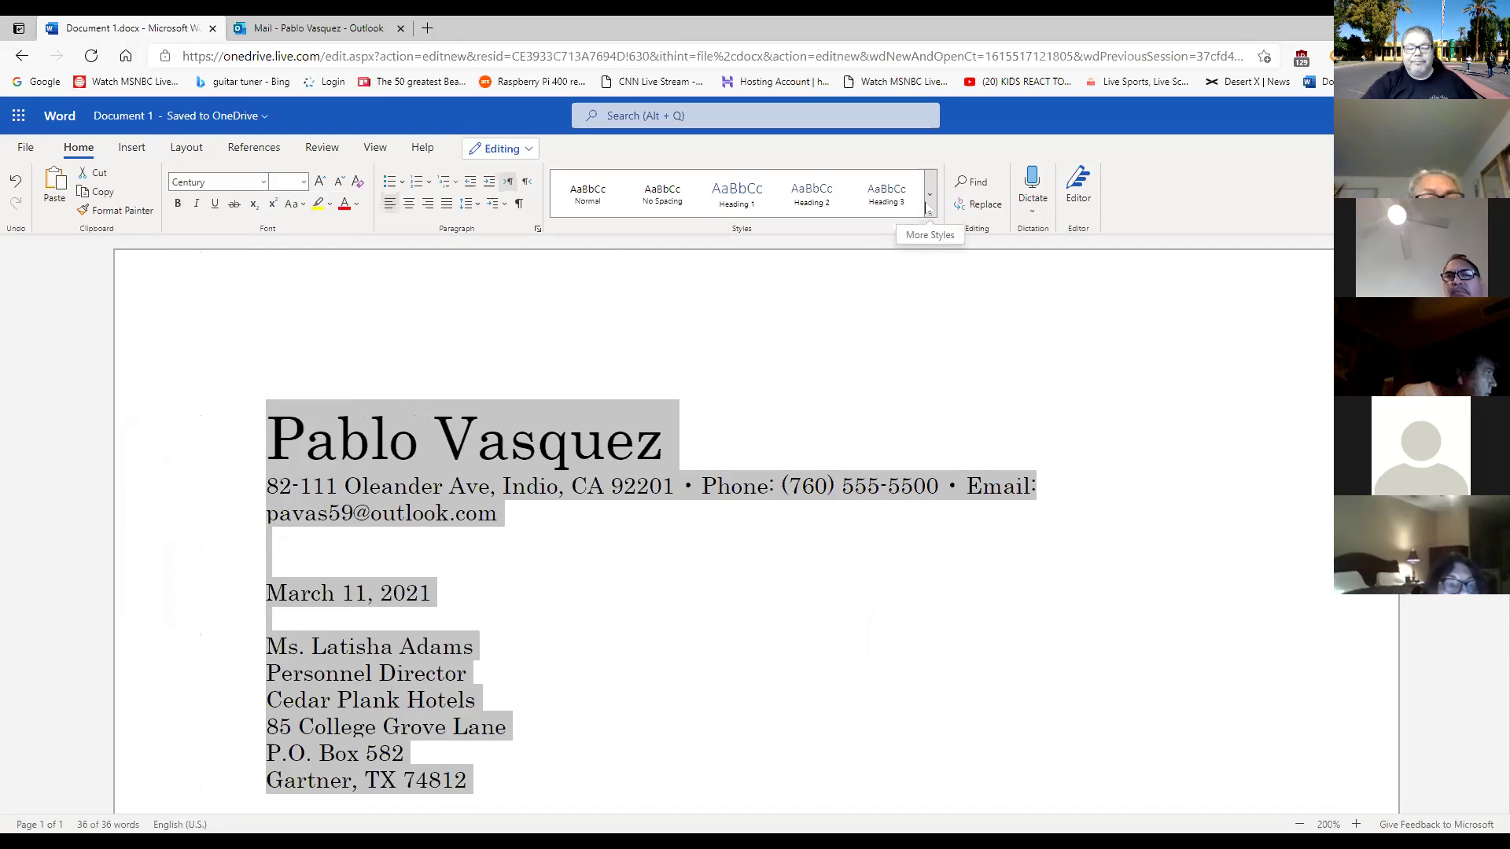
click(738, 434)
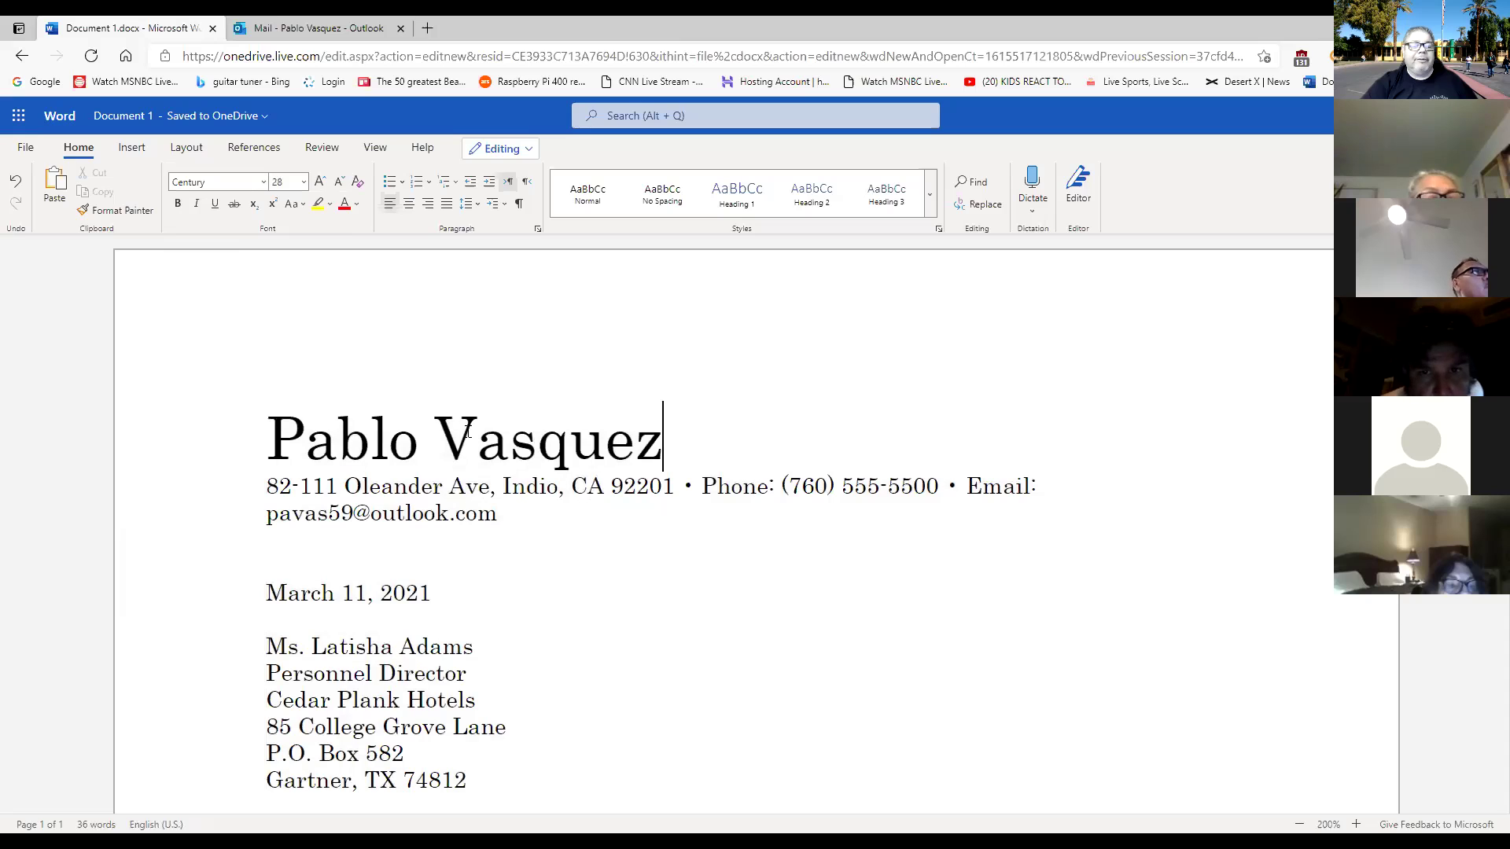
Reselect the whole letter and set it back to Times New Roman.
key(Home)
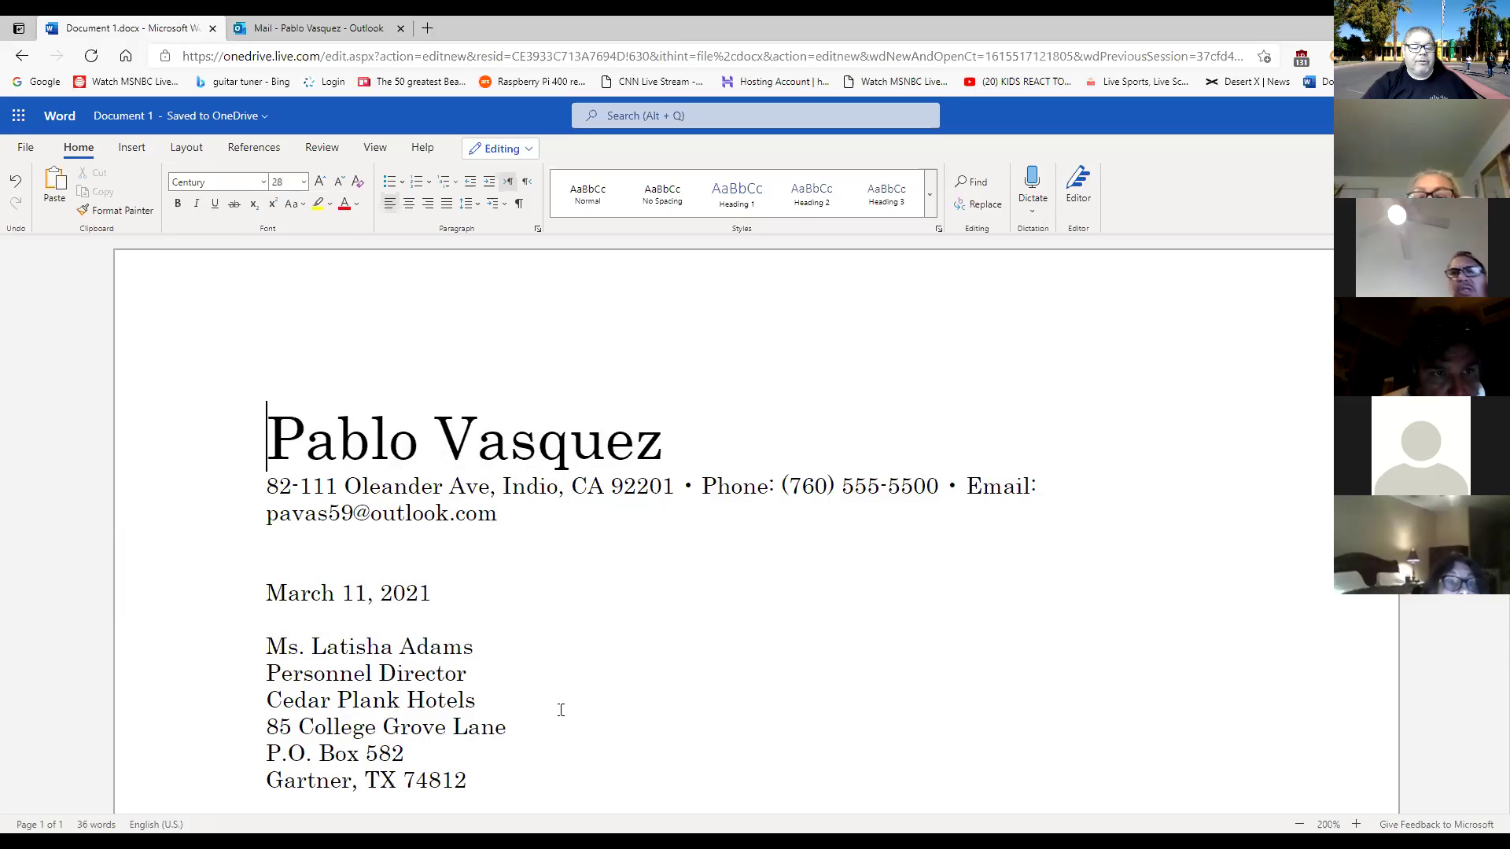
drag(542, 778, 262, 206)
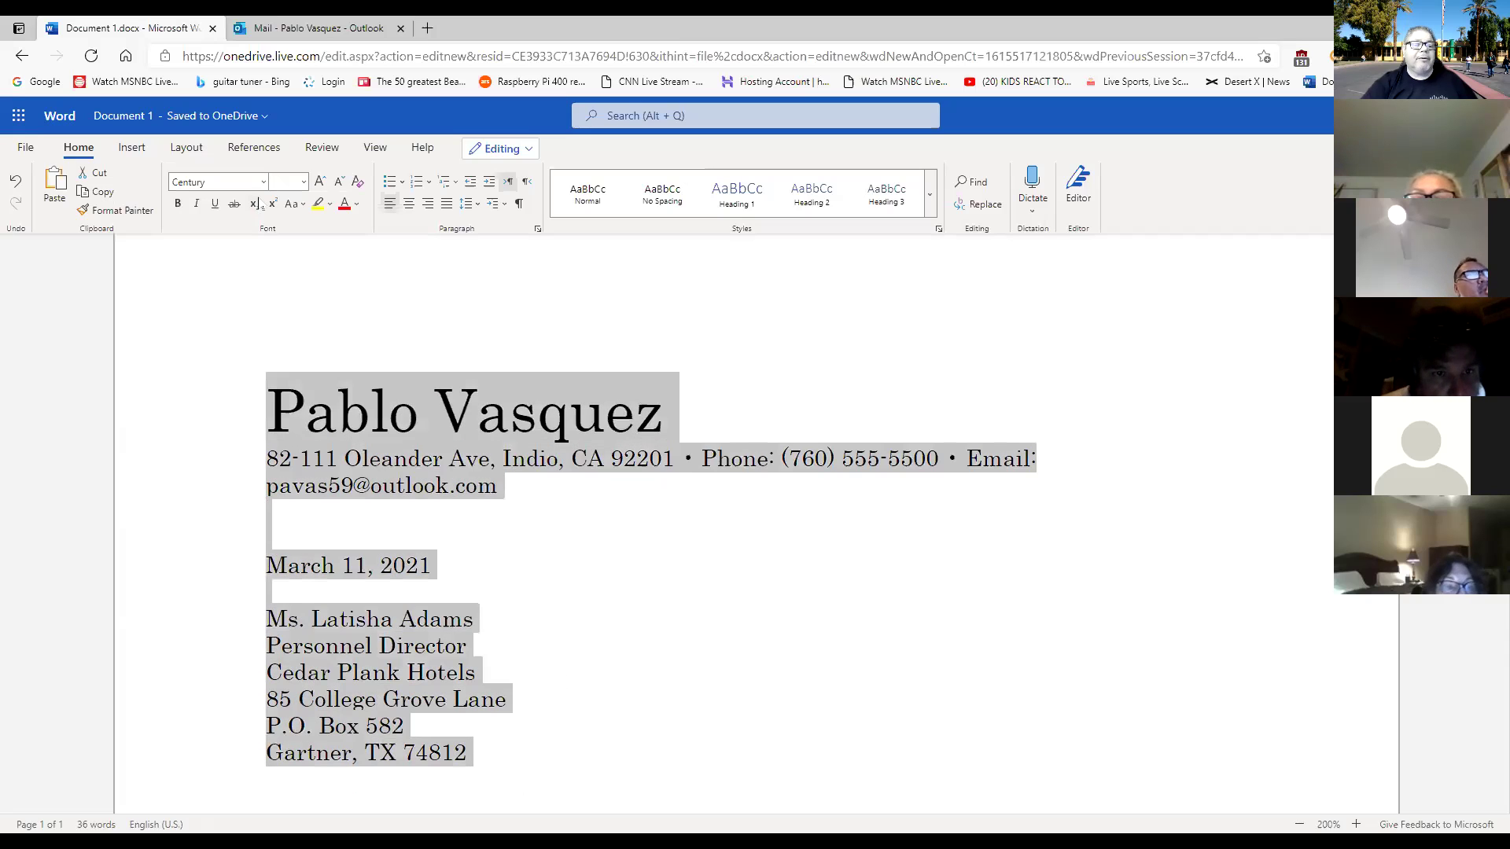
click(264, 182)
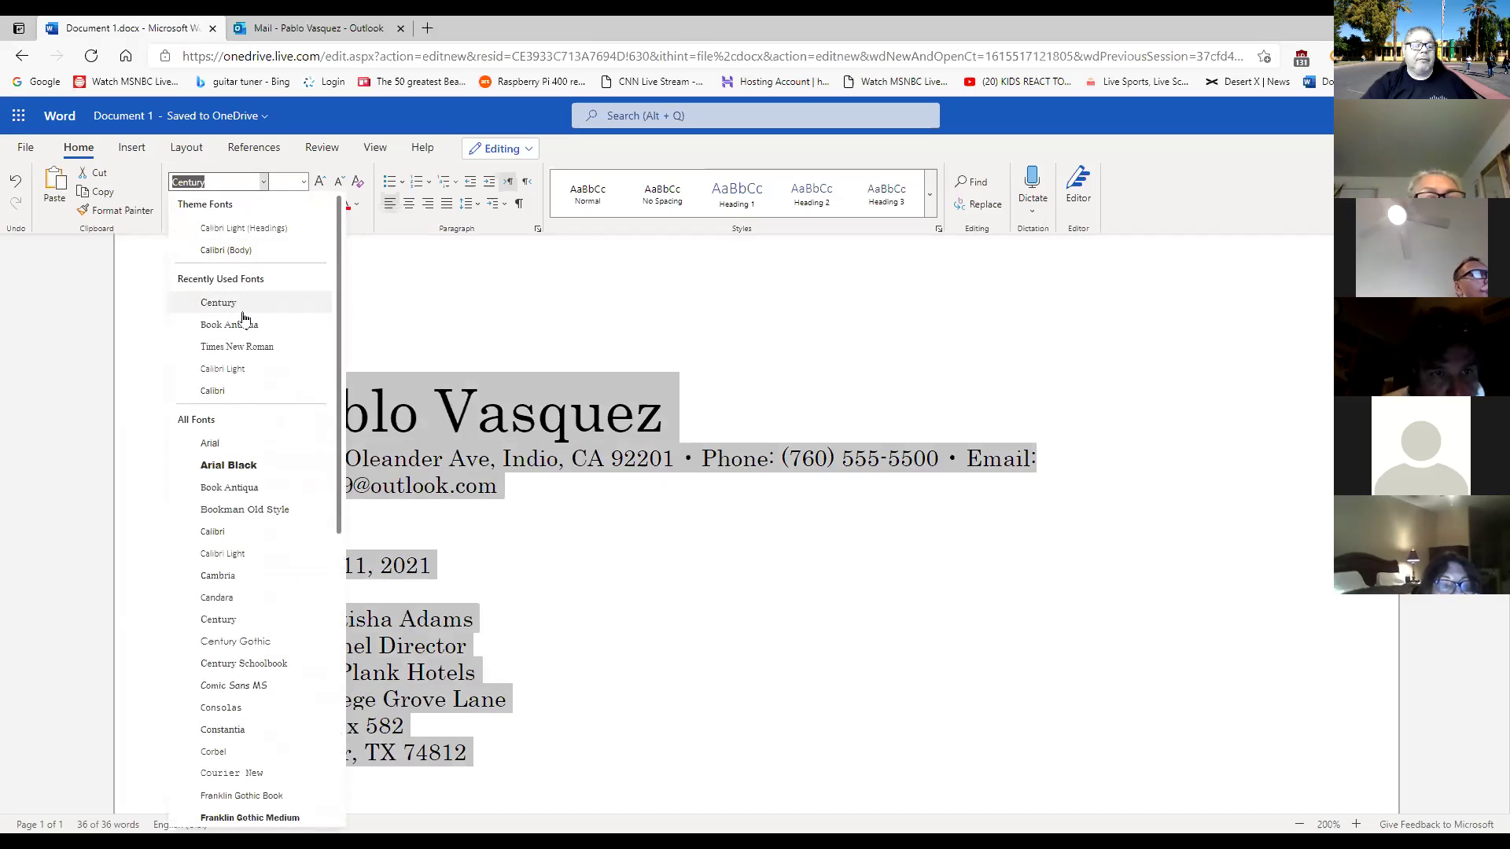
click(243, 347)
click(744, 509)
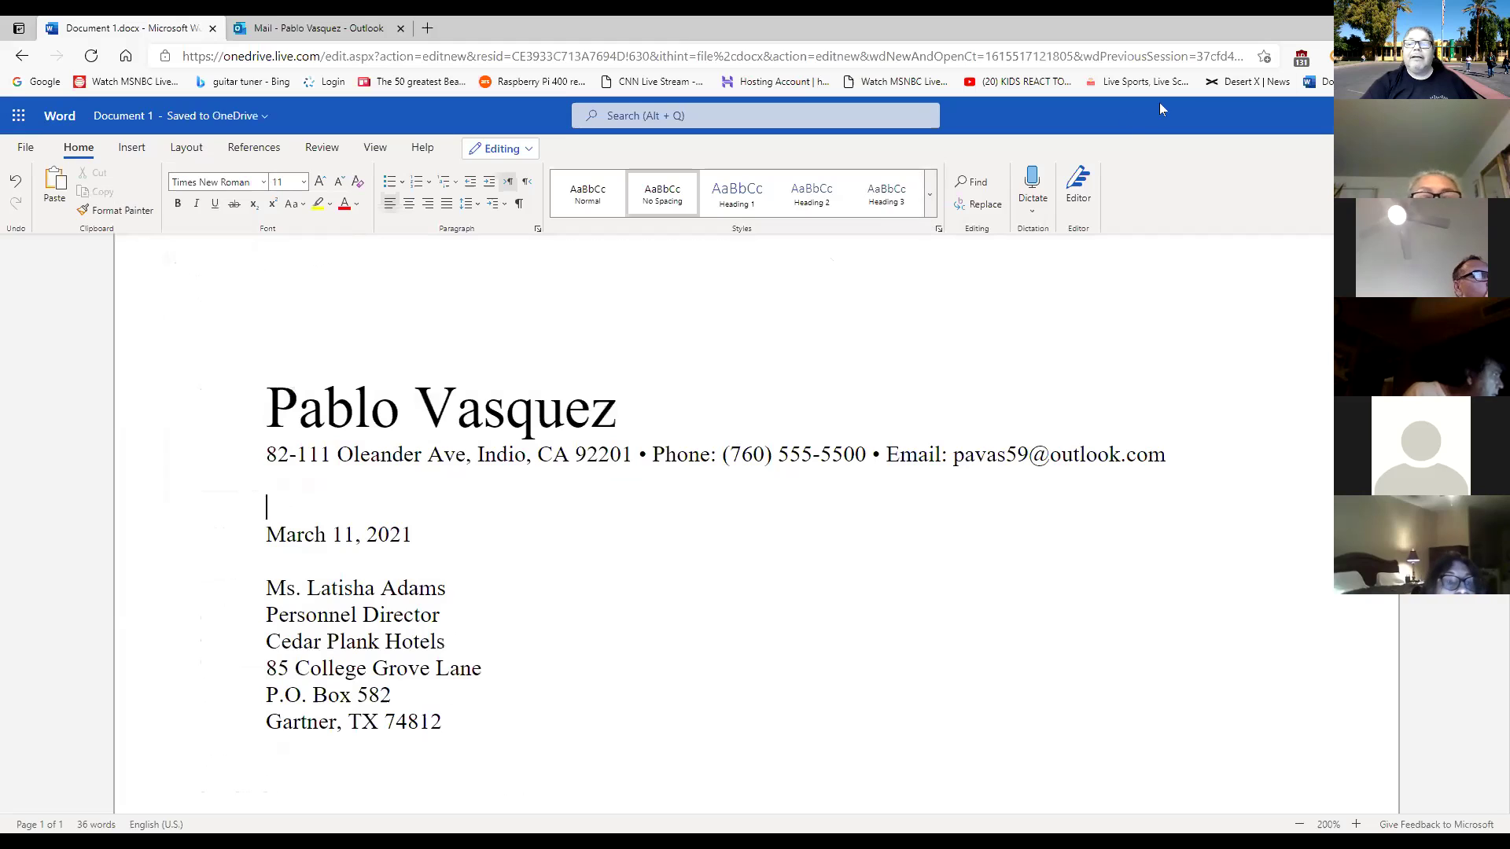
mouse_move(731, 268)
mouse_down()
mouse_move(766, 206)
mouse_move(782, 252)
mouse_move(755, 207)
mouse_up()
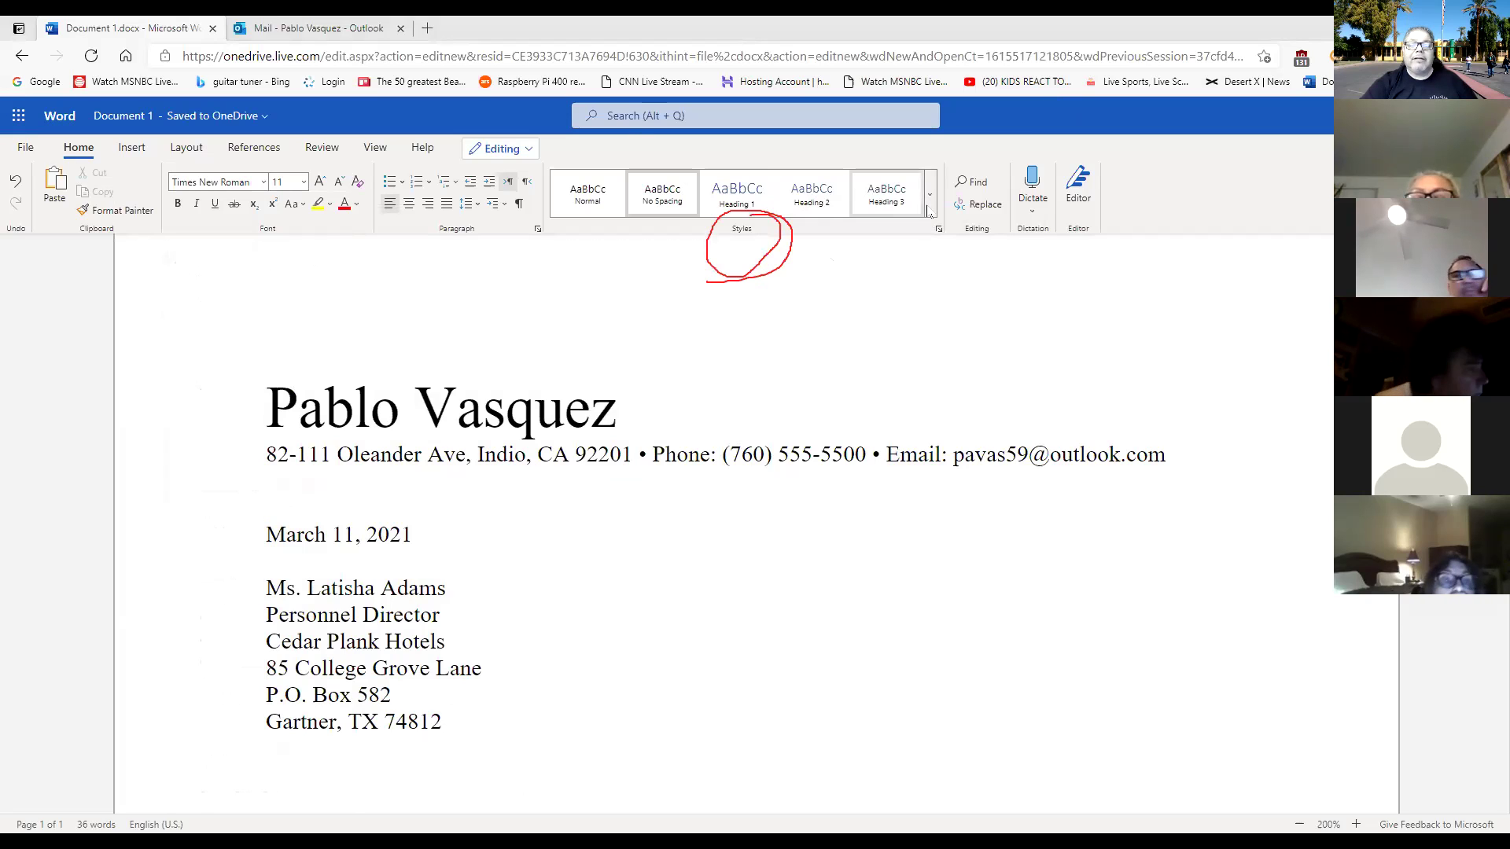
click(930, 209)
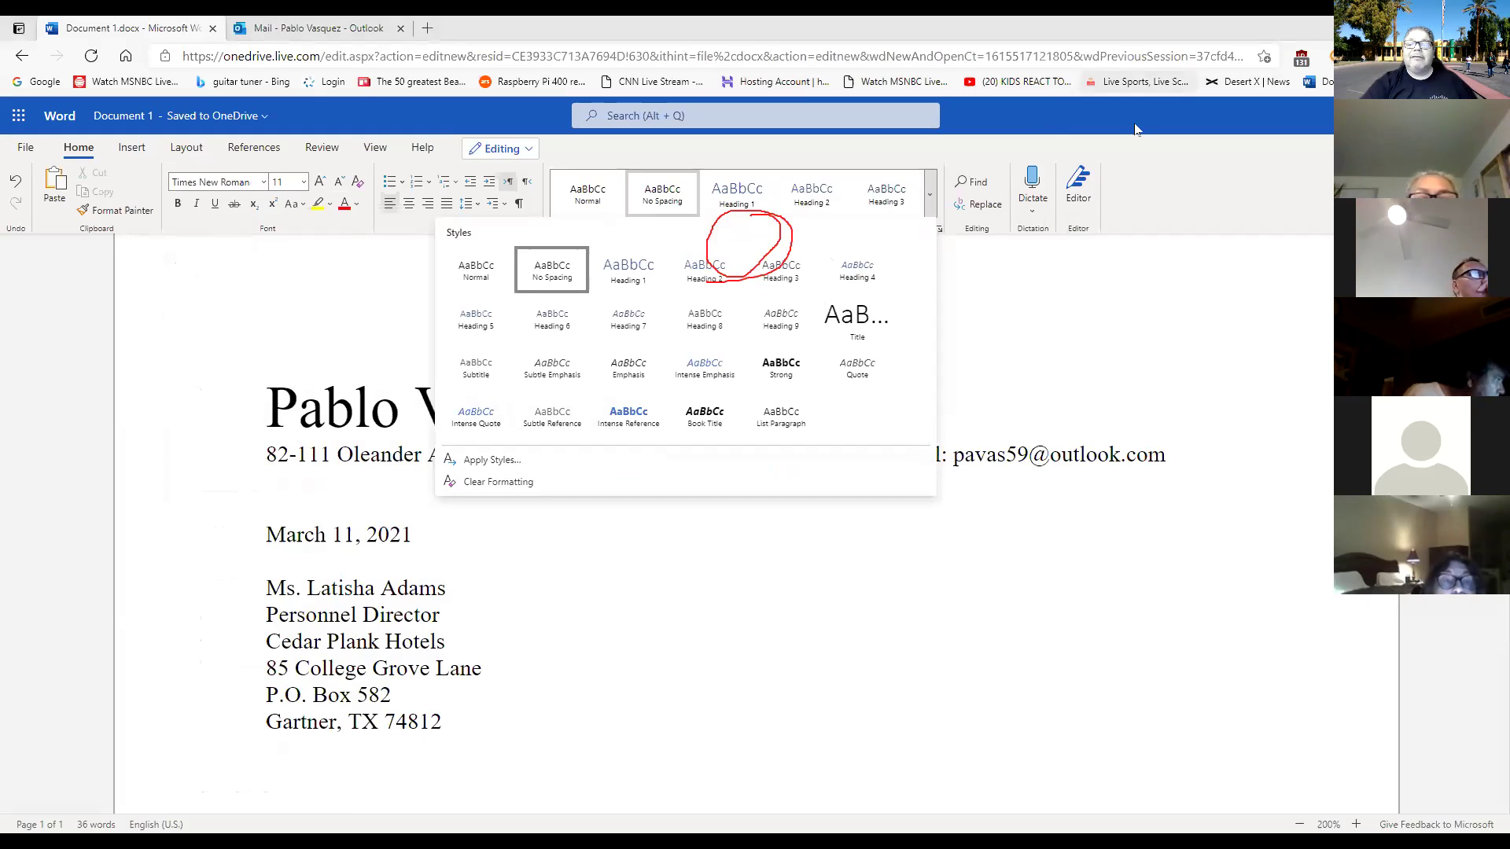
mouse_move(875, 288)
mouse_down()
mouse_move(812, 318)
mouse_move(863, 346)
mouse_move(884, 291)
mouse_up()
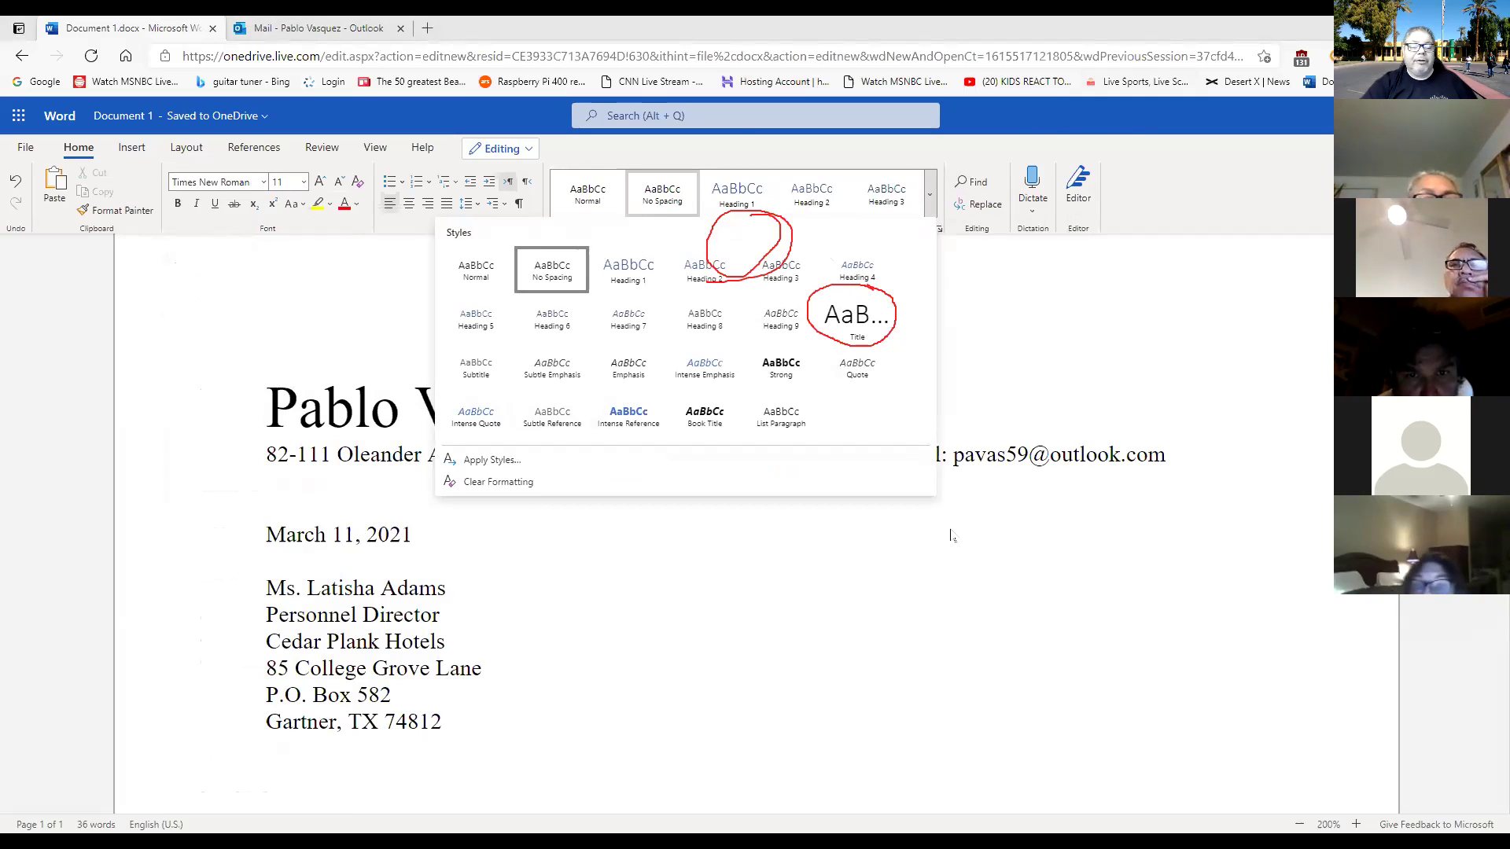
click(569, 492)
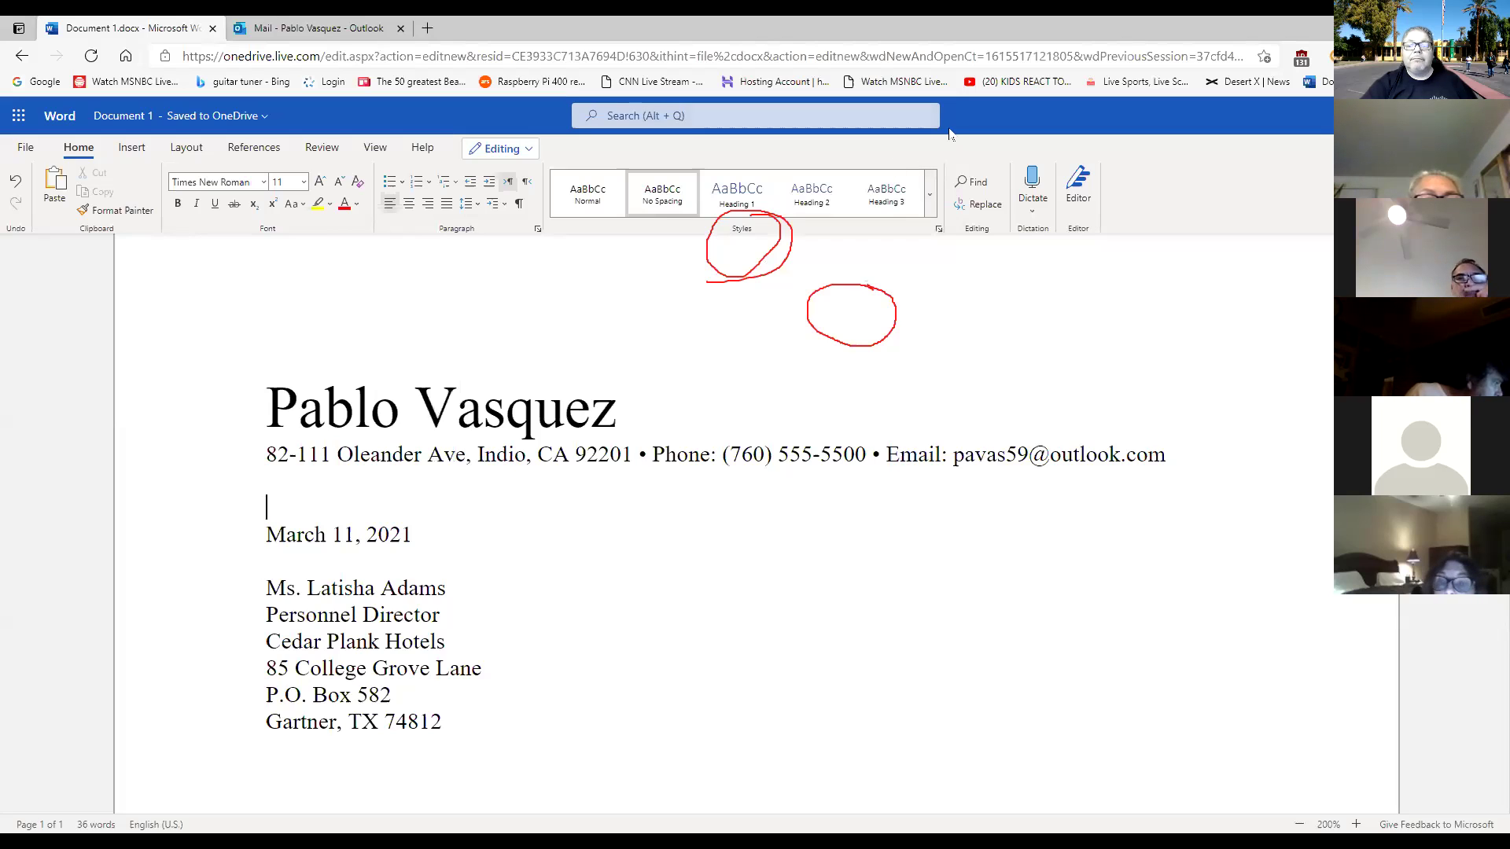
Center the name heading and the contact-information line, then return to the end of the inside address.
click(619, 415)
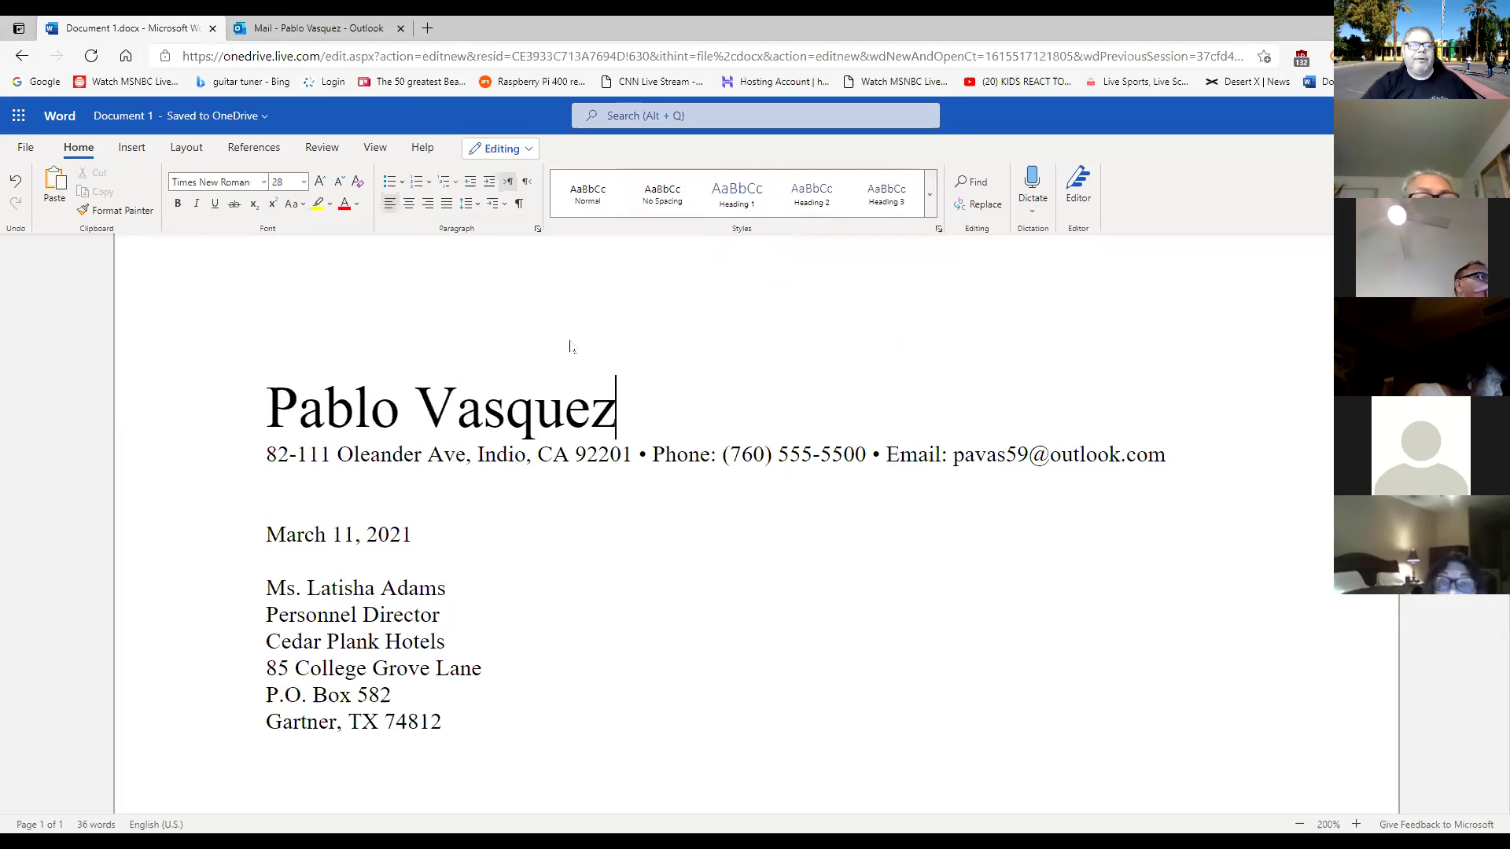
click(409, 204)
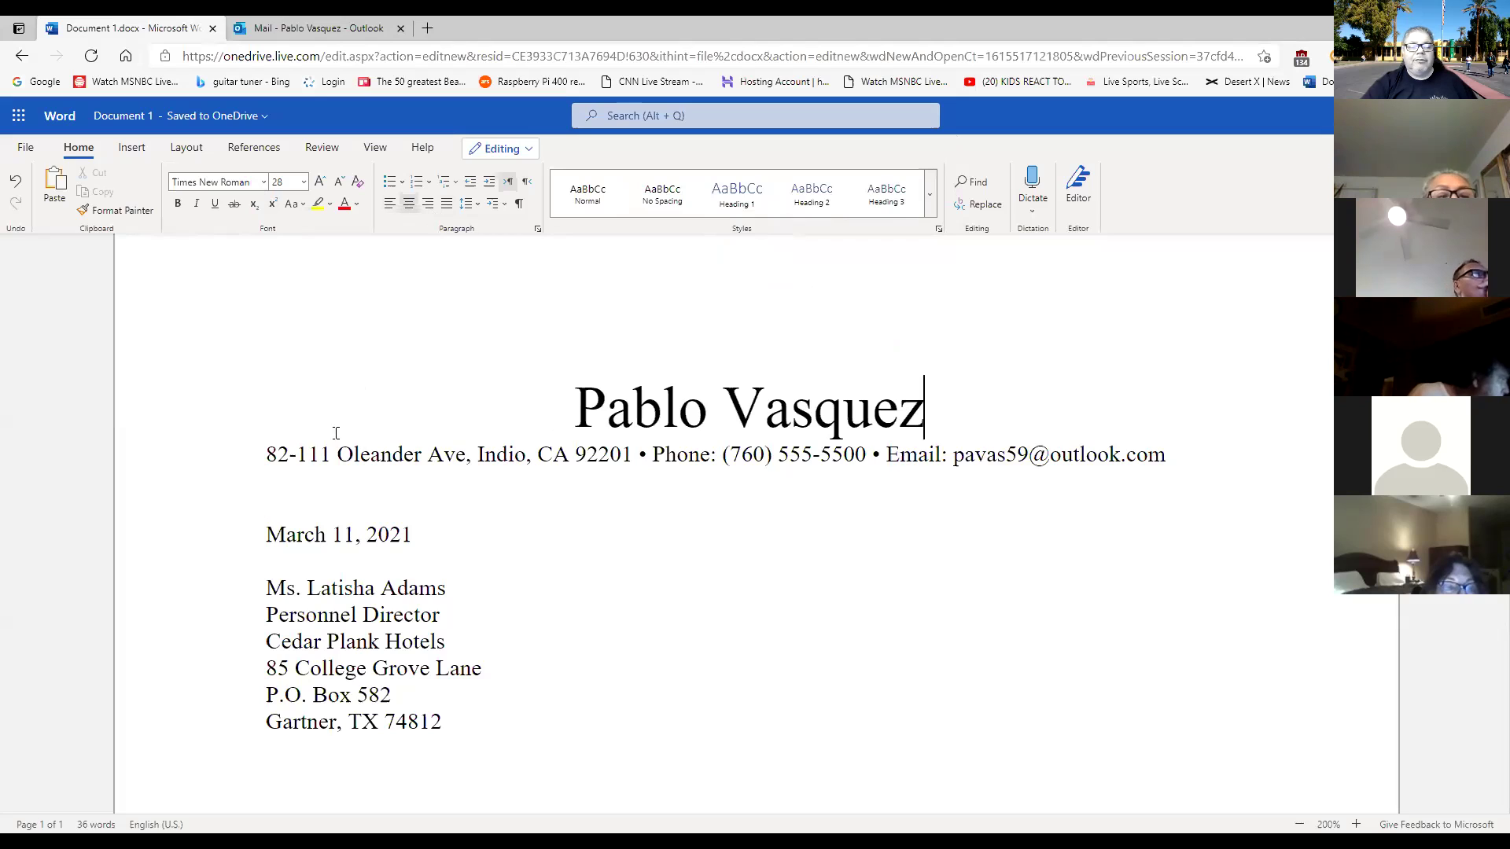
click(277, 455)
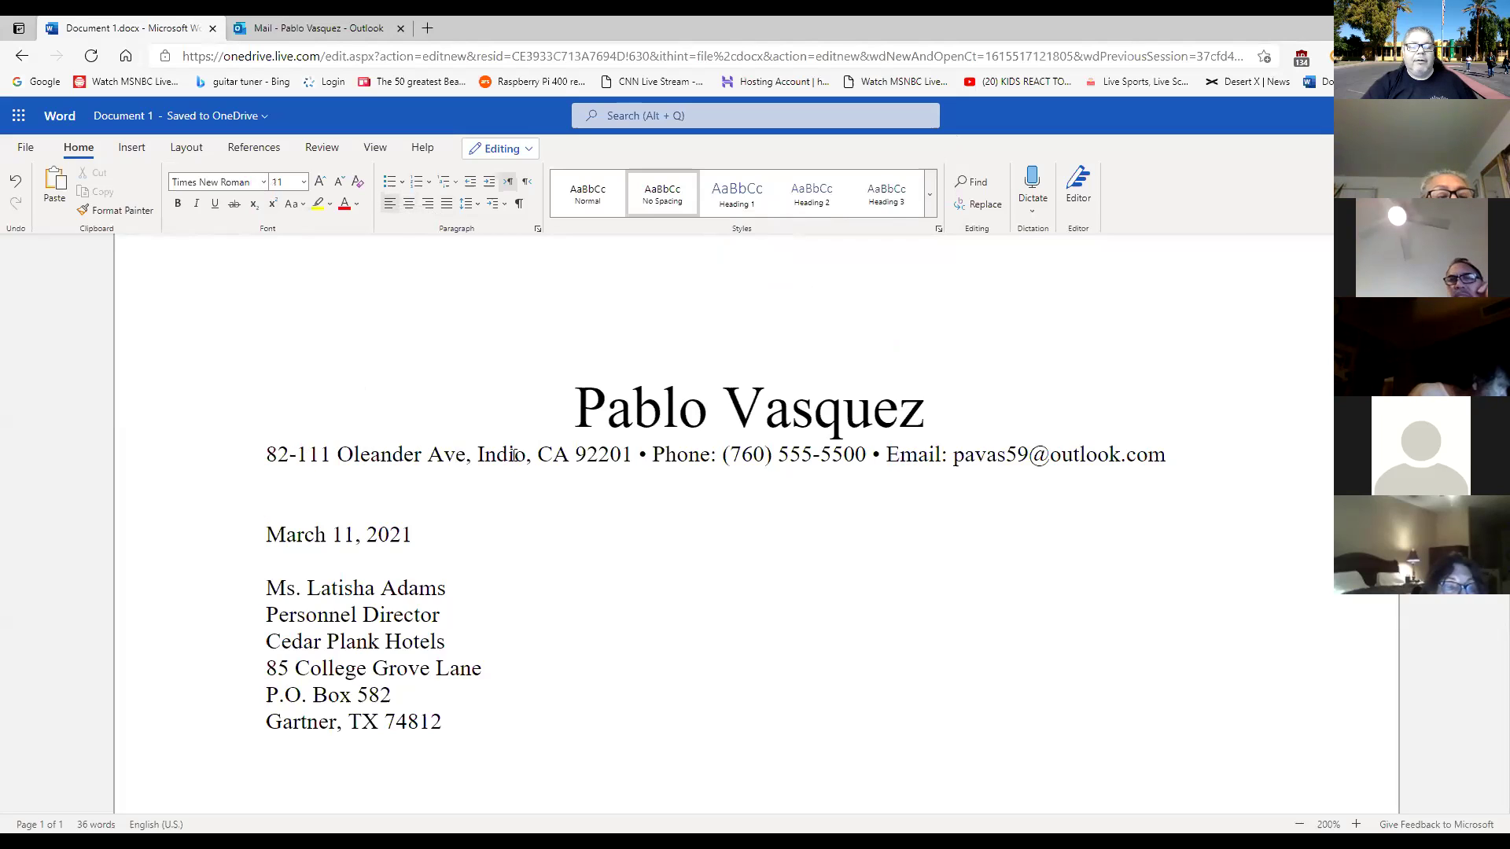
click(409, 204)
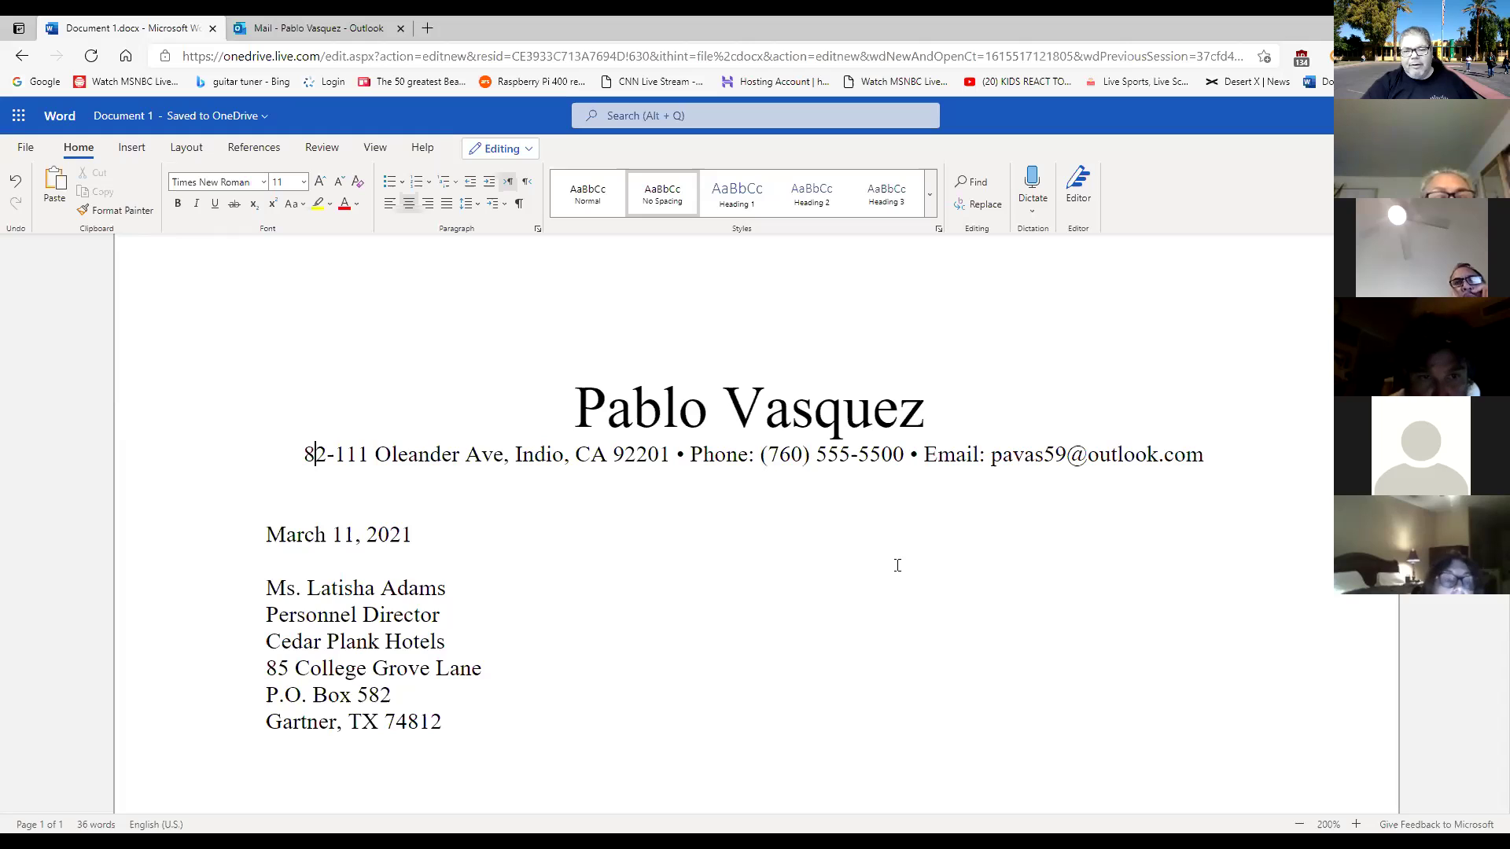
scroll(897, 566, down, 1)
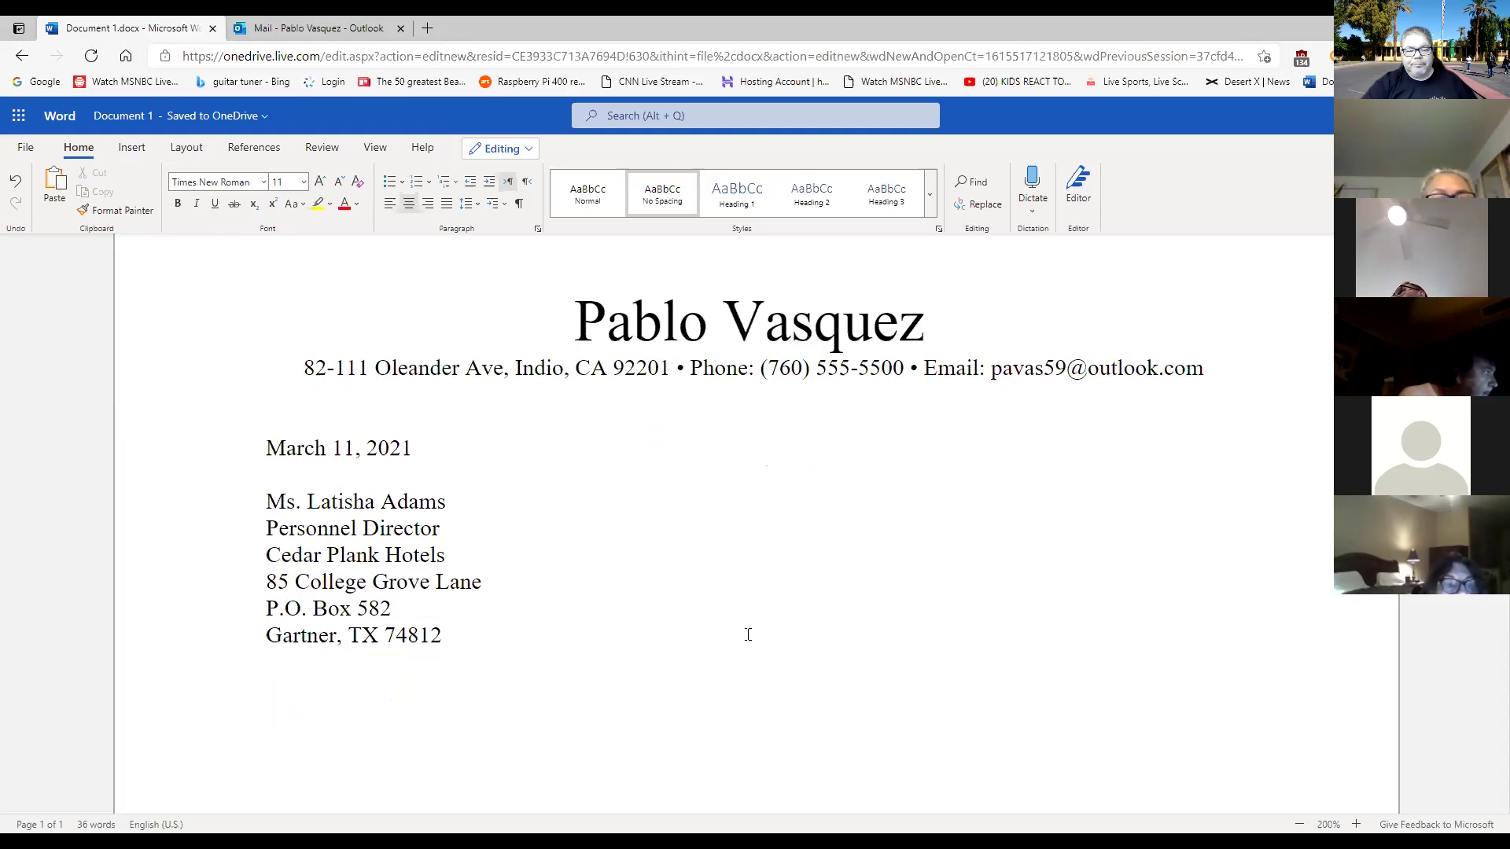
click(475, 712)
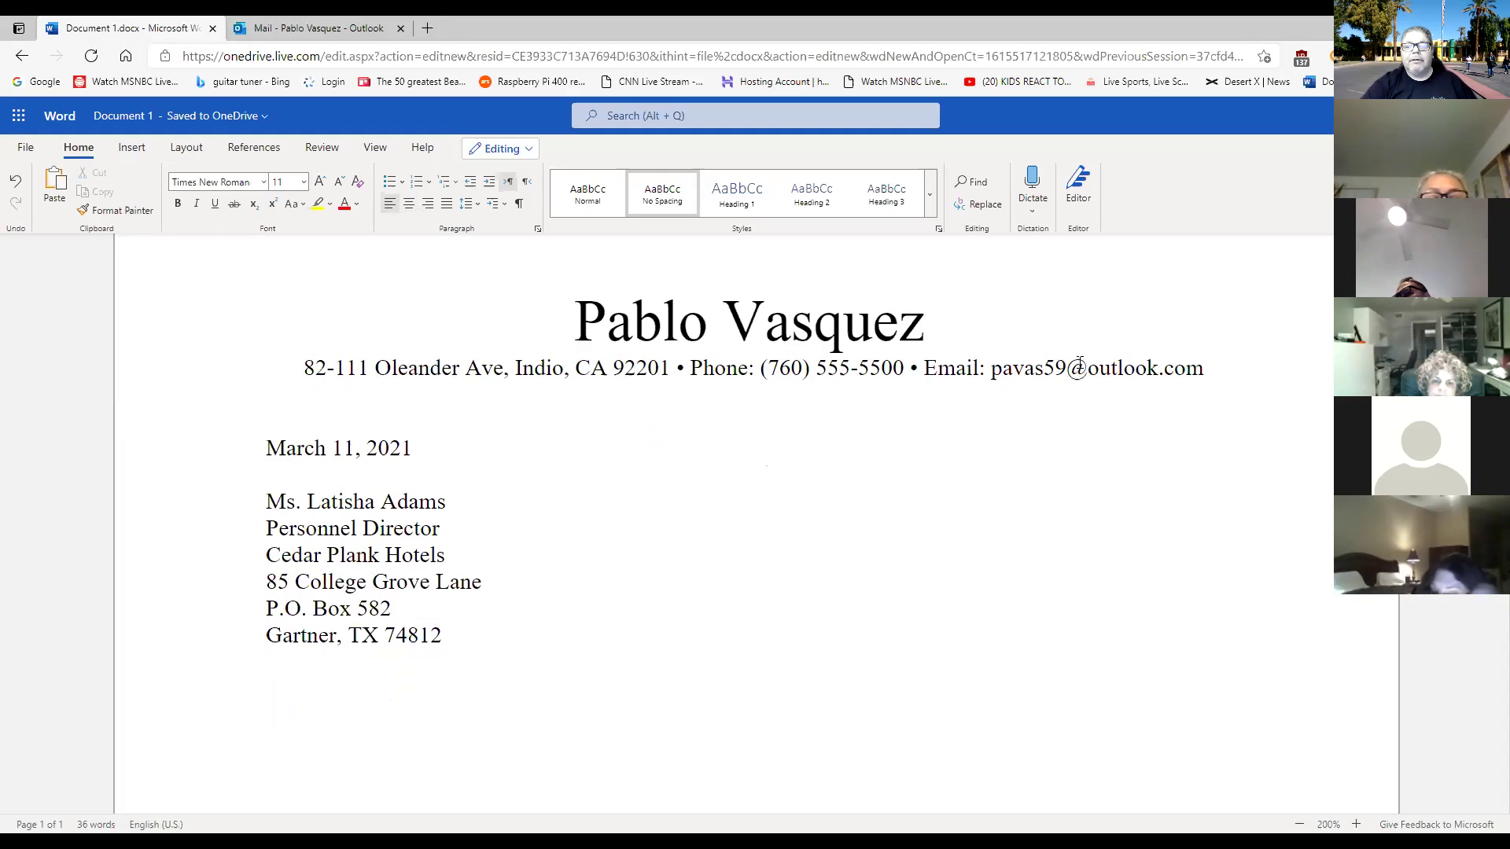
right_click(1080, 366)
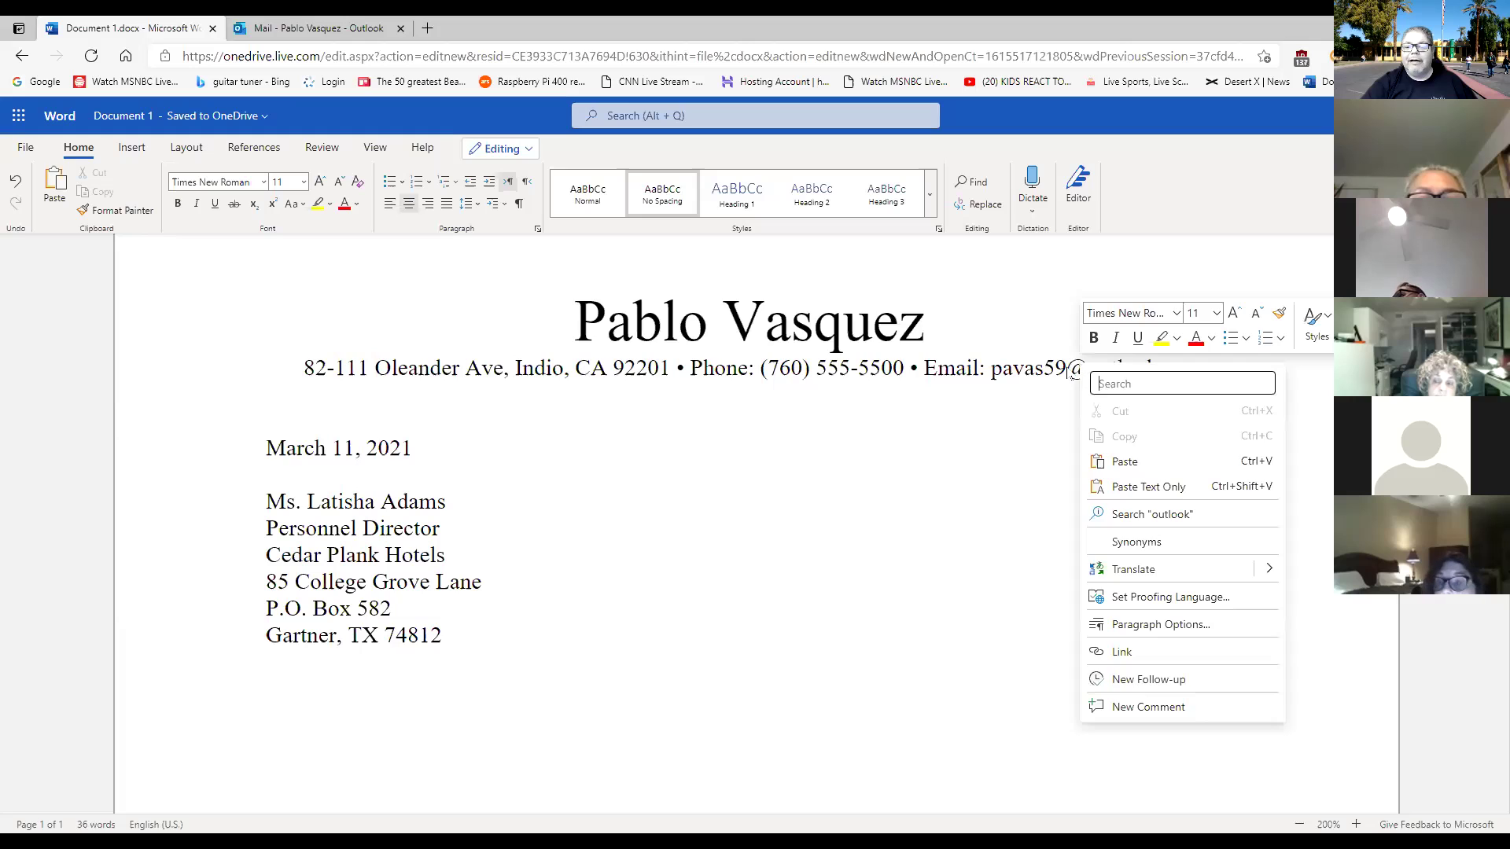
right_click(1071, 377)
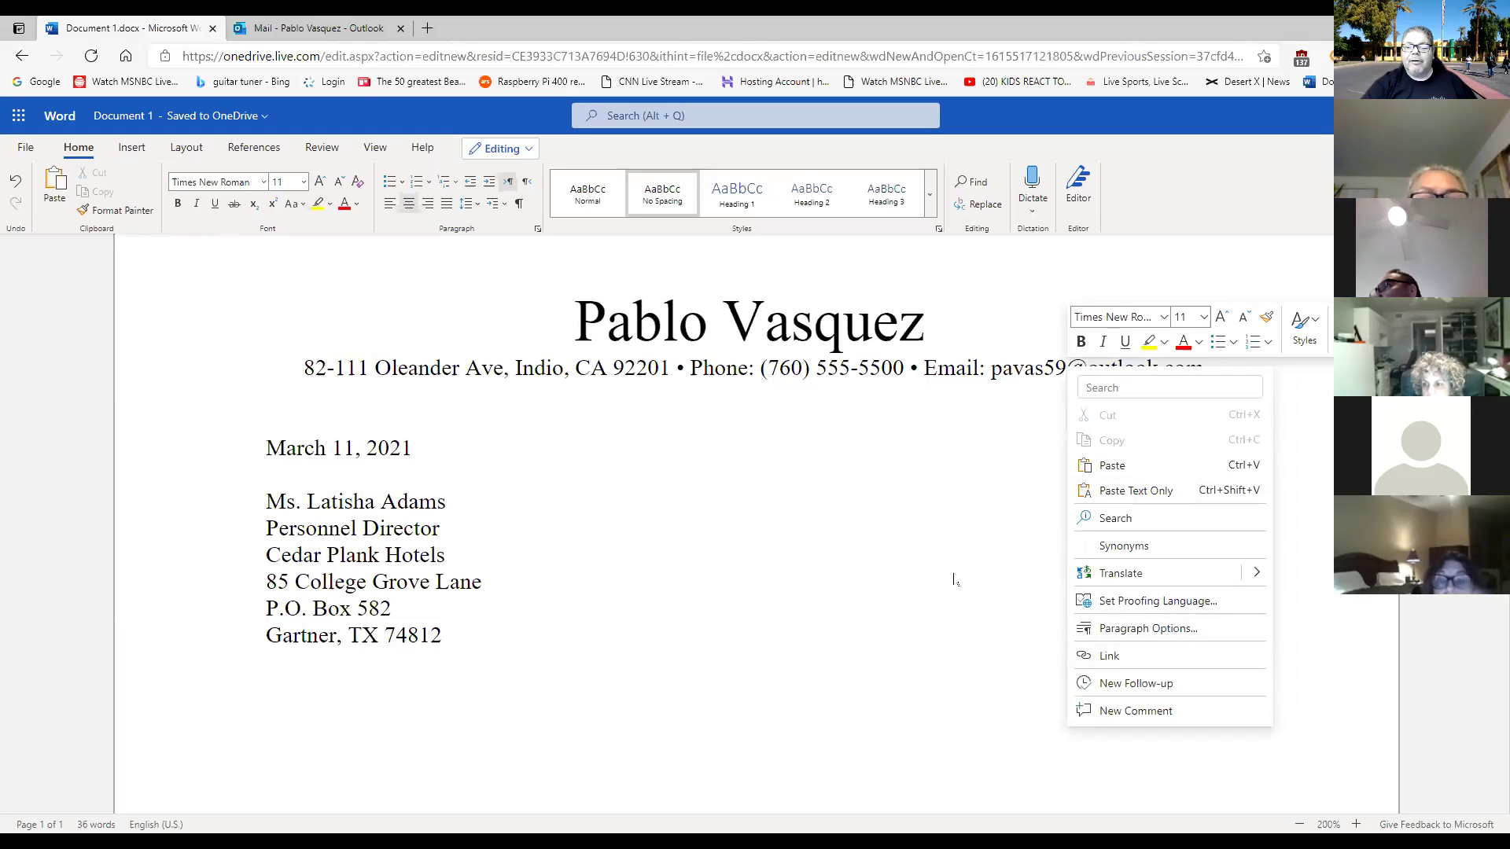
click(1046, 377)
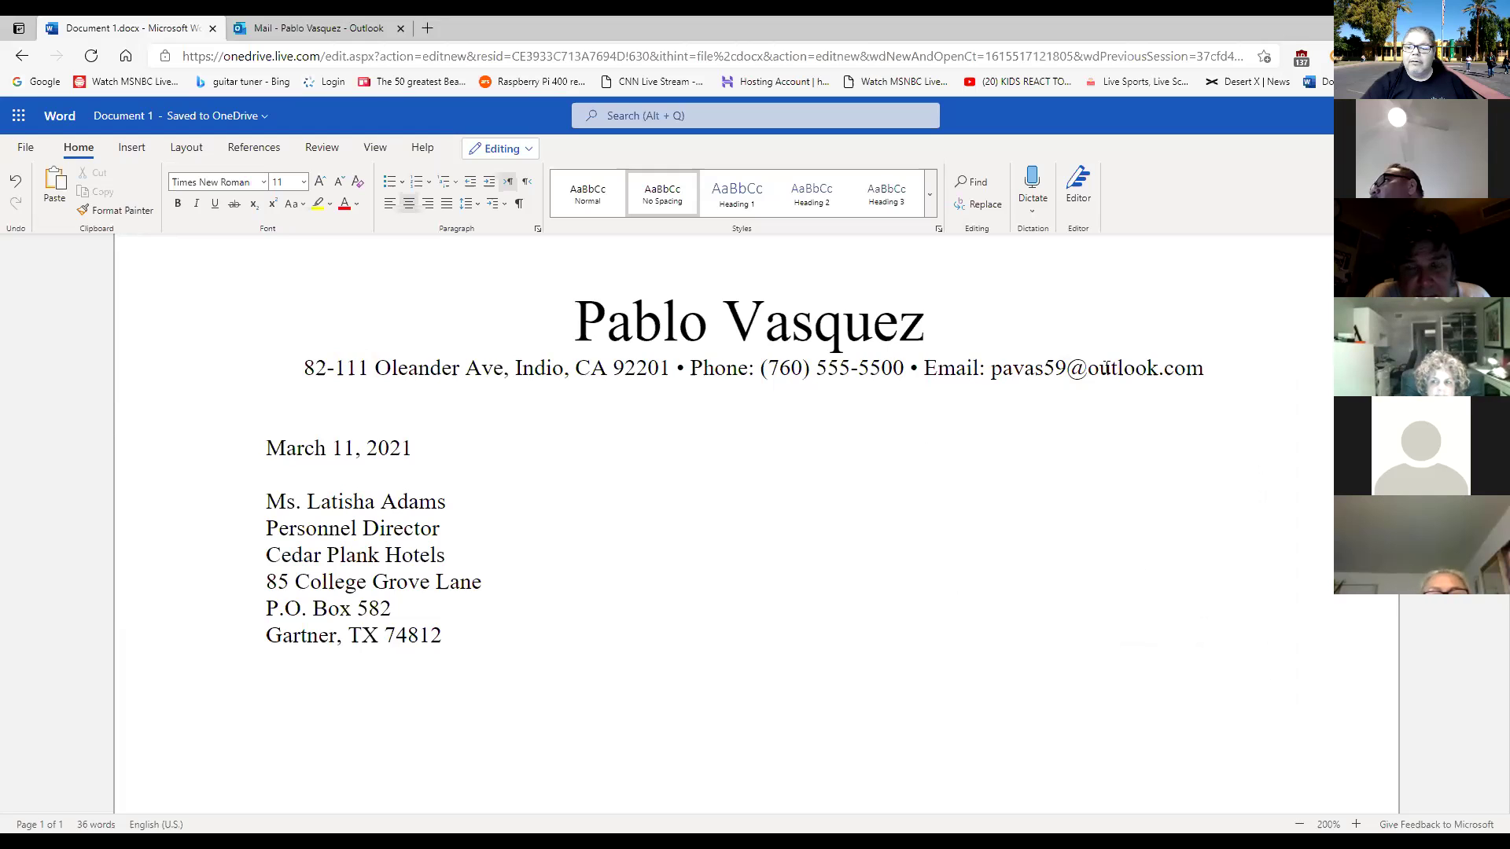
click(1107, 366)
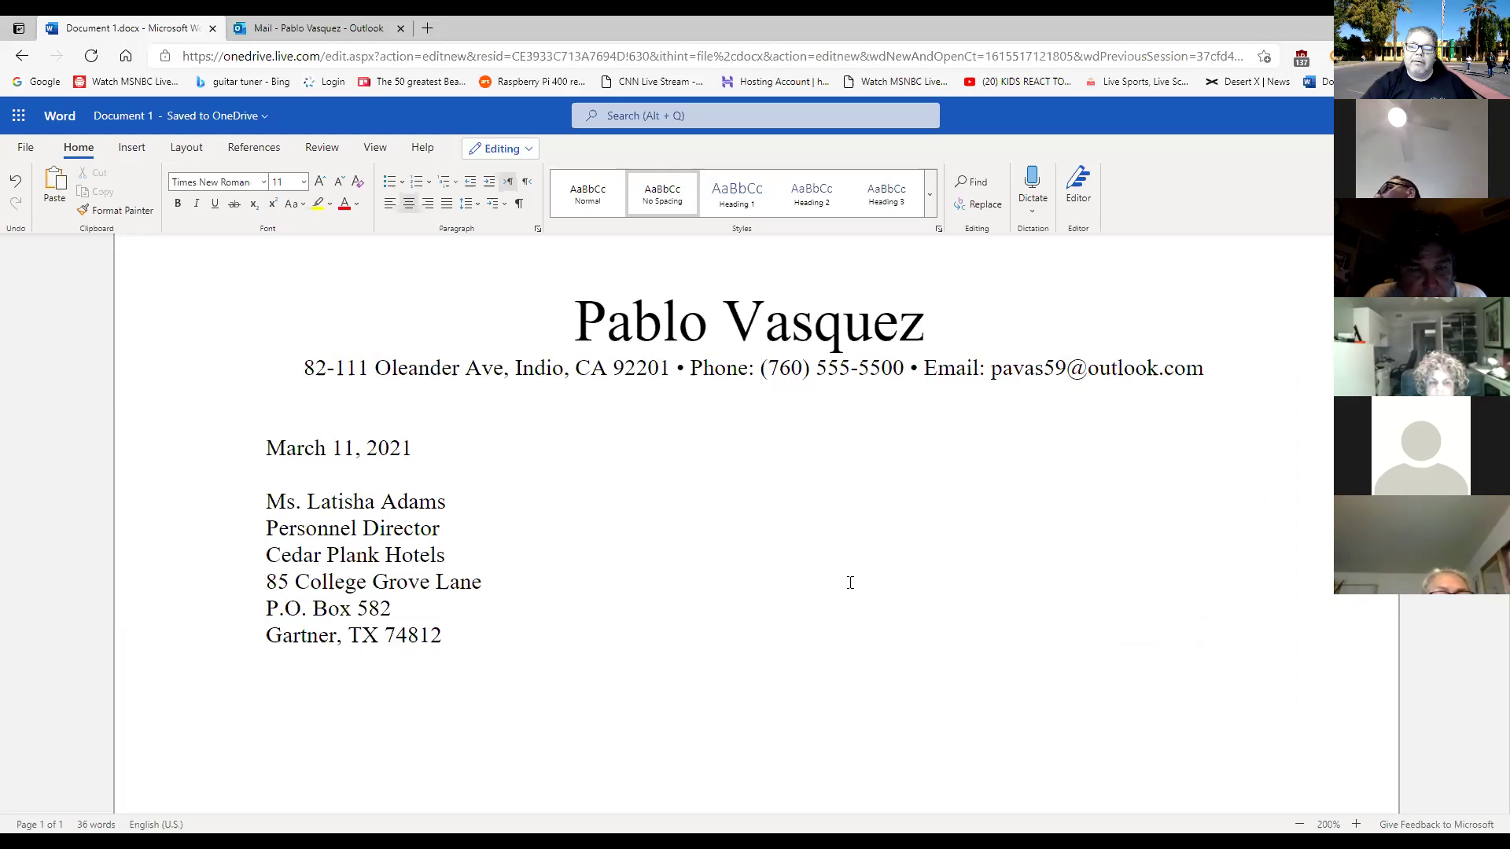
click(479, 634)
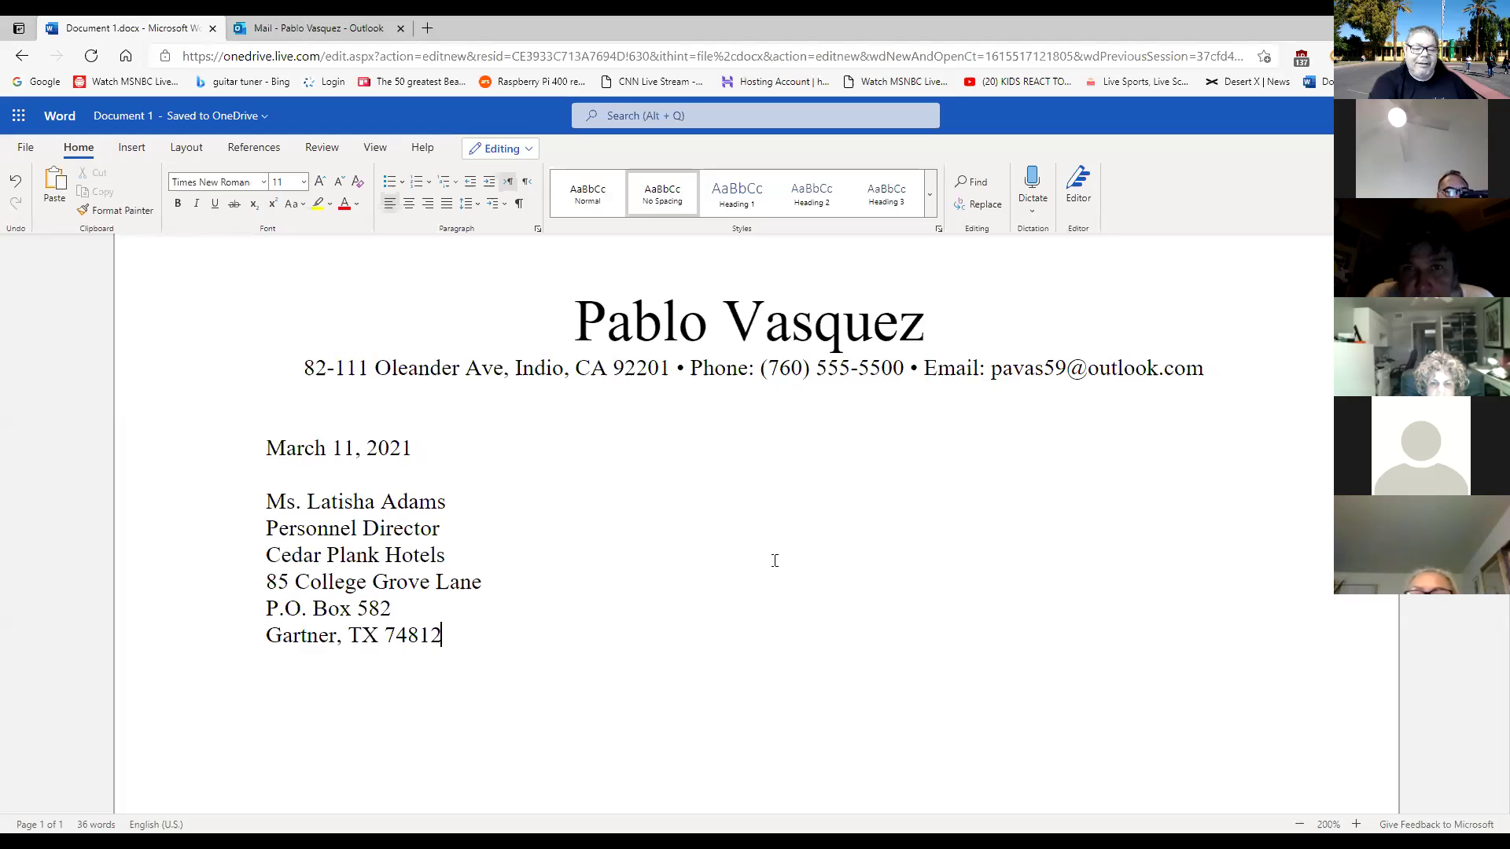
Add the salutation 'Dear' with the recipient's name and a colon below the inside address.
key(Return)
key(Return)
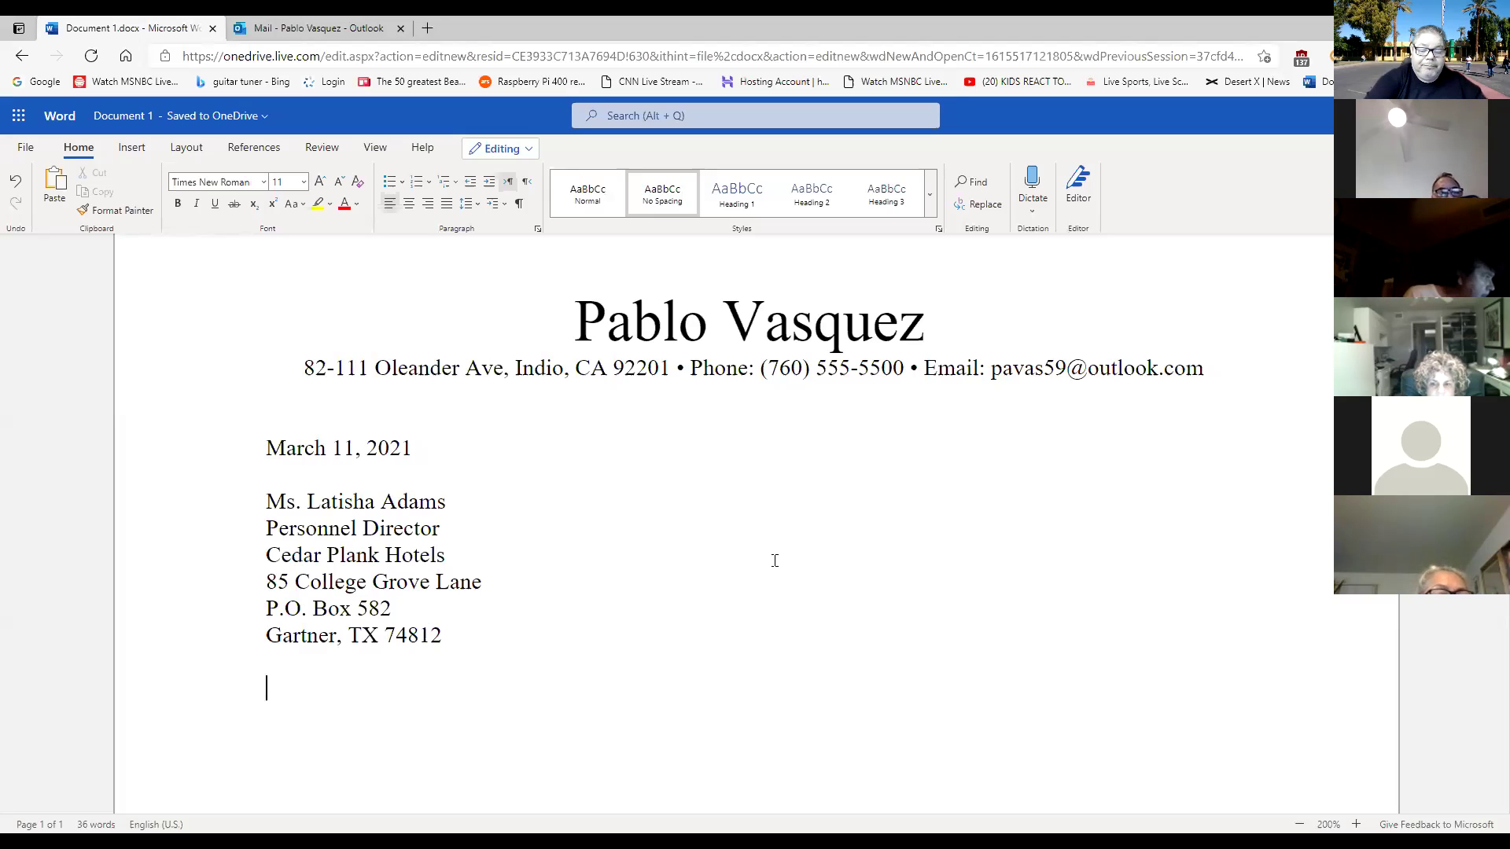
text(Dear )
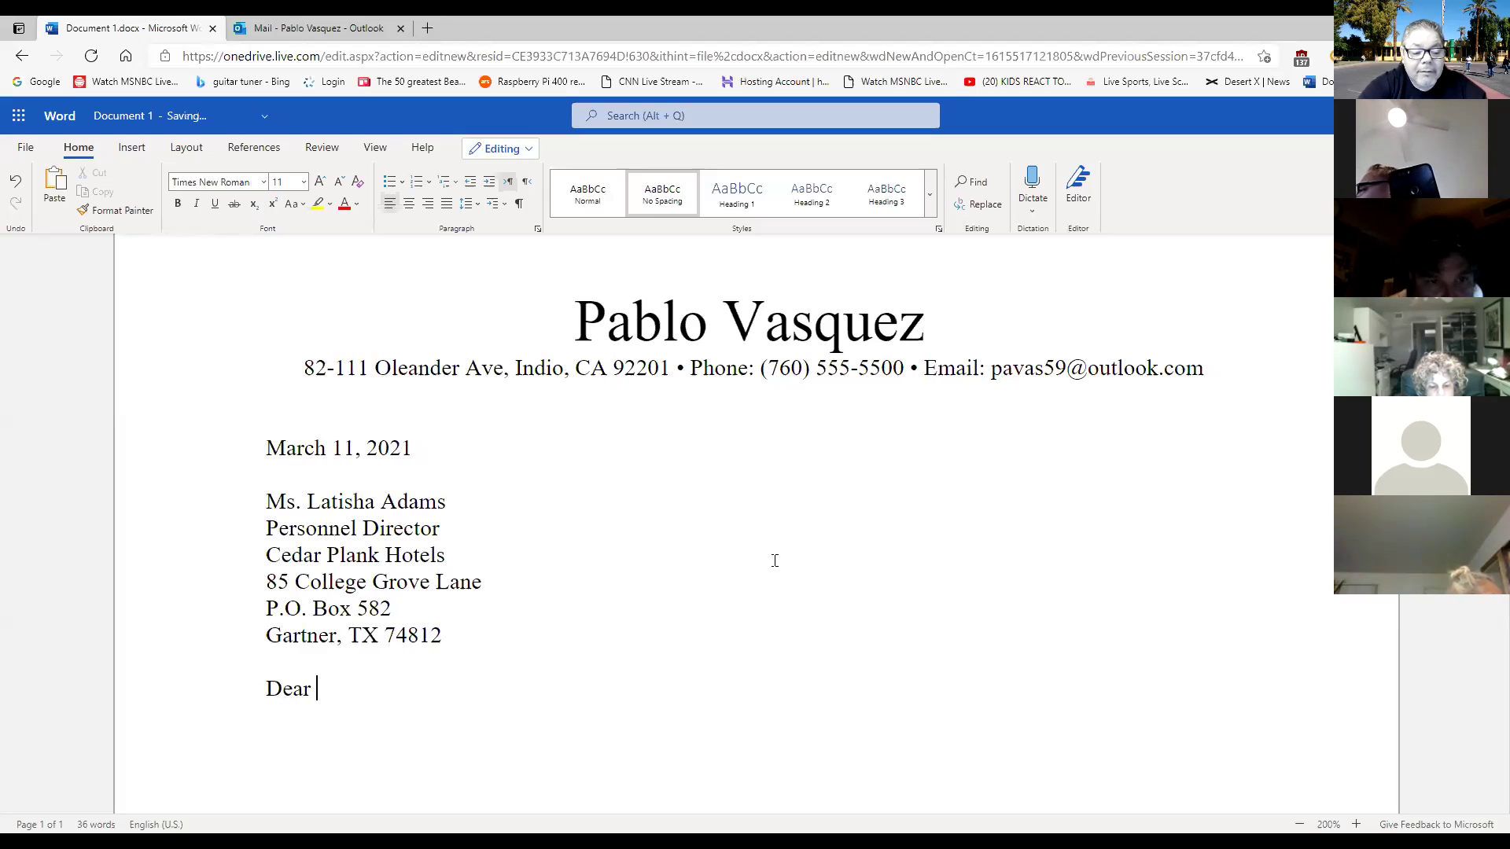
text(Ms. )
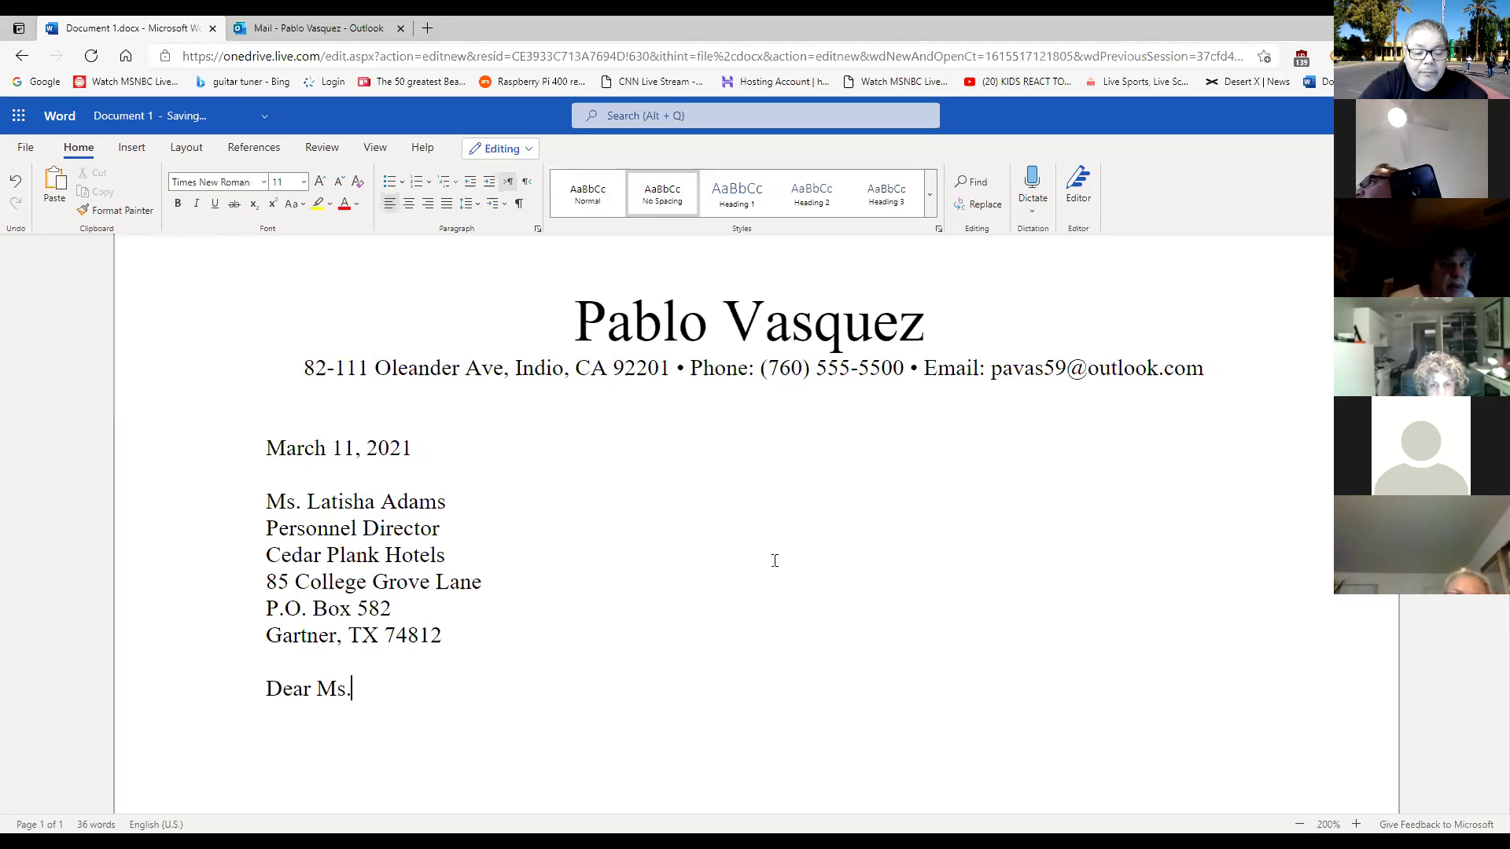
text(A)
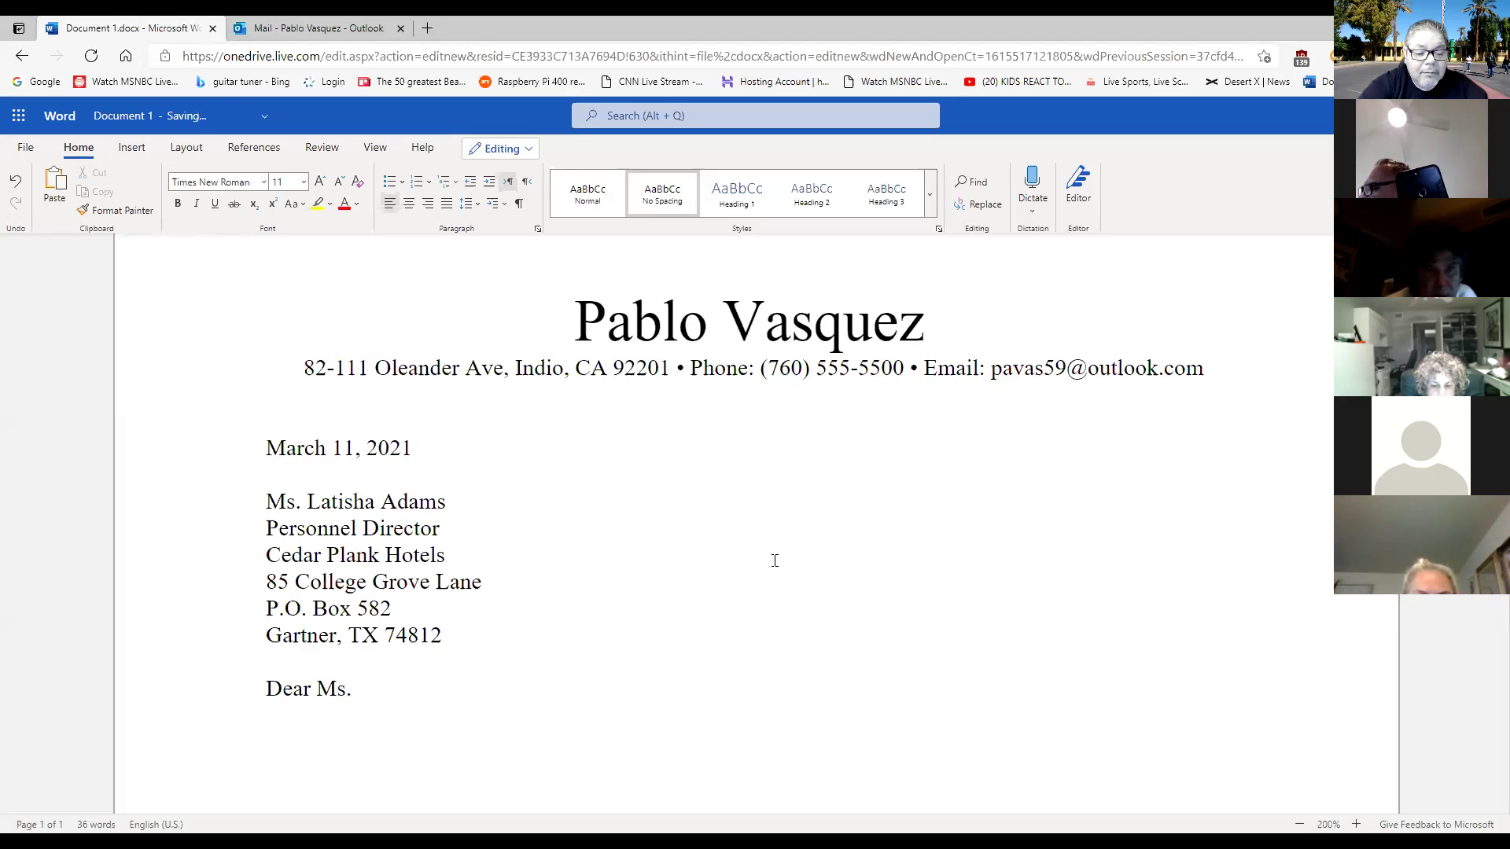
text(dams)
text(")
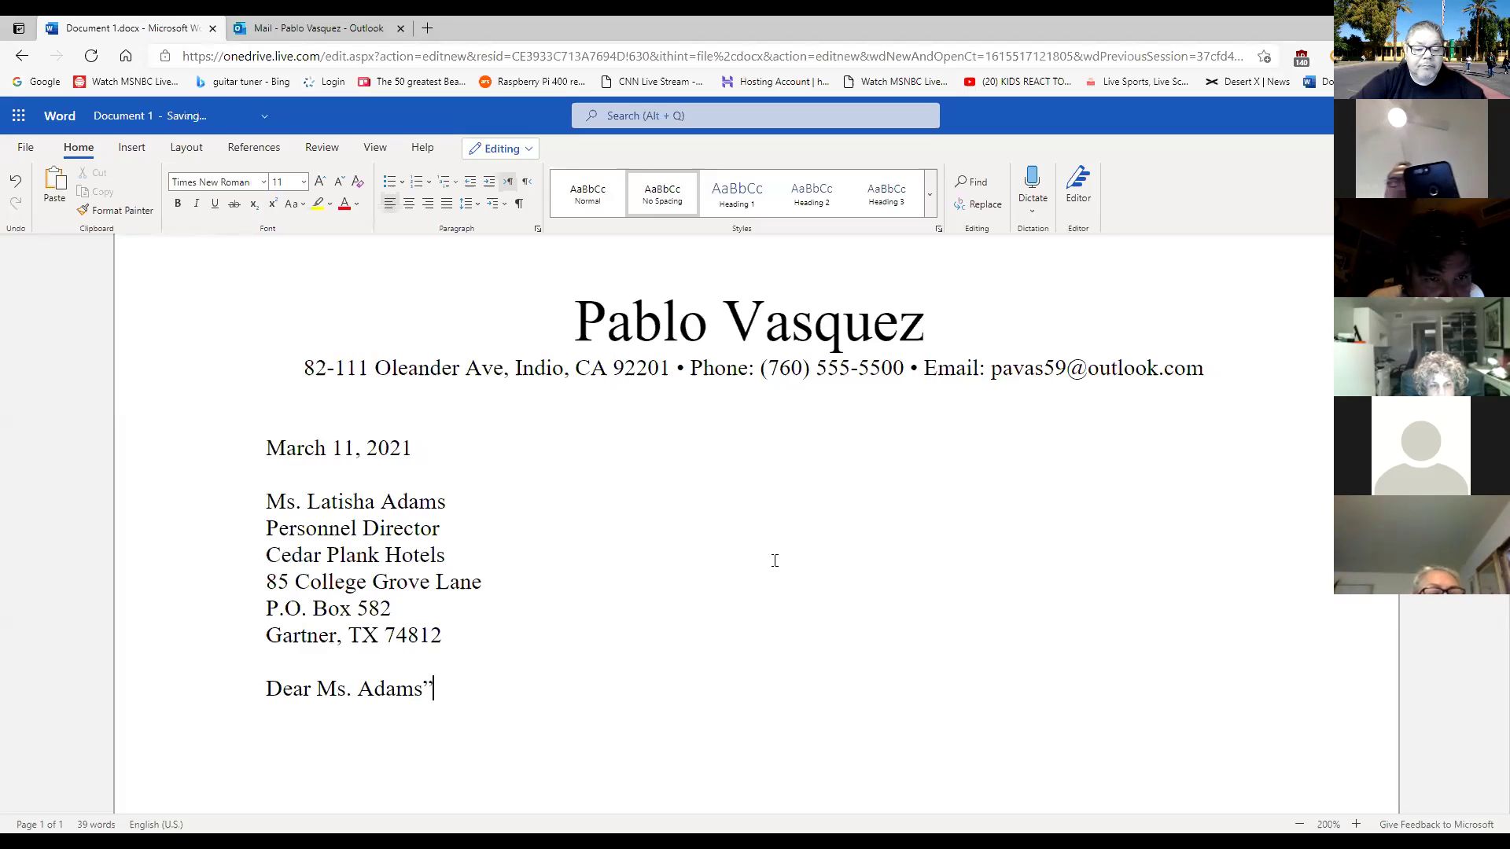
key(BackSpace)
text(:)
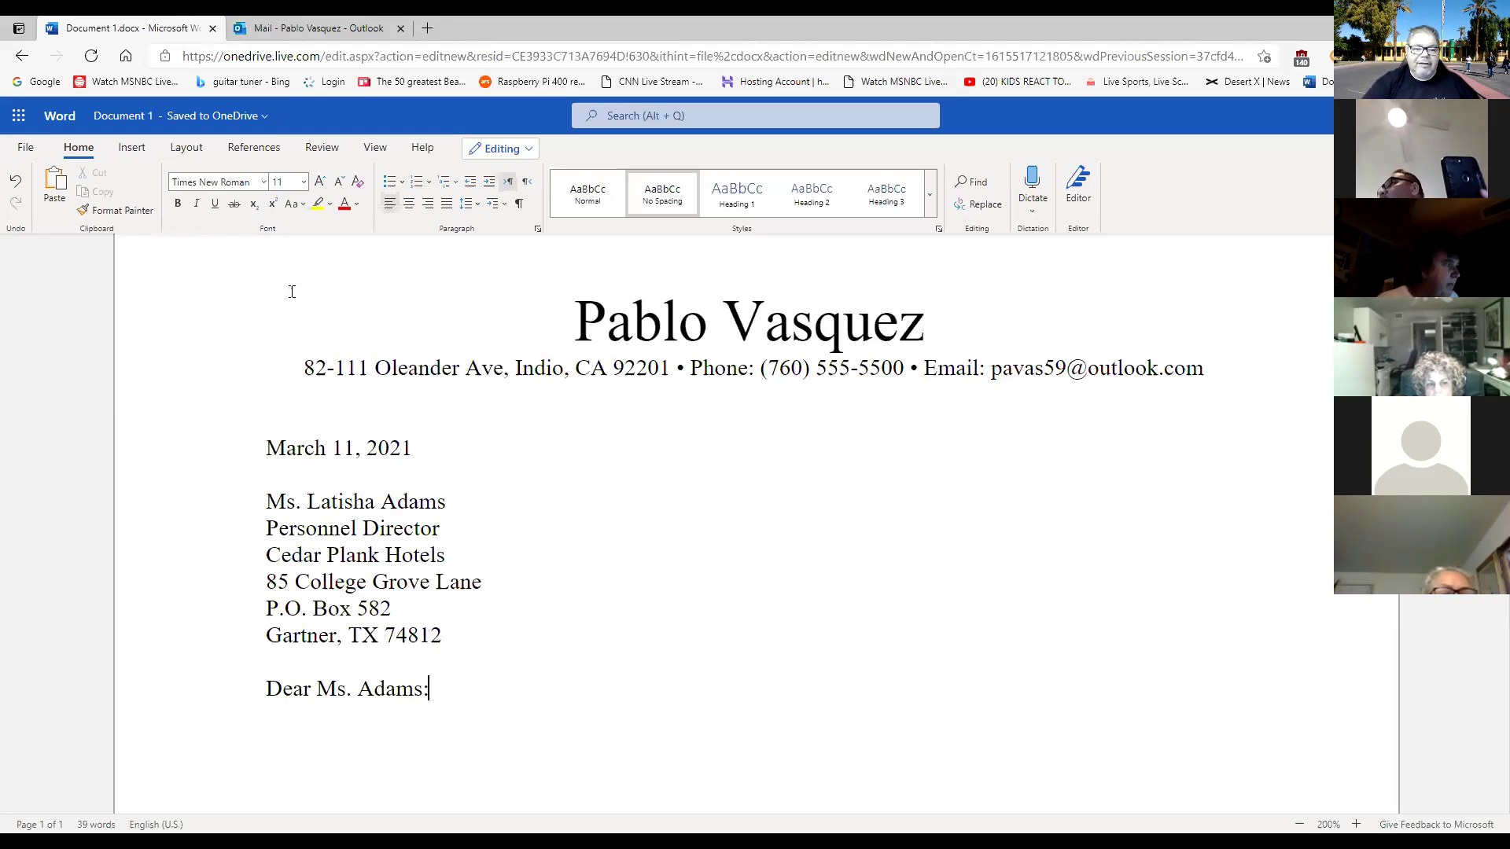
drag(290, 290, 502, 731)
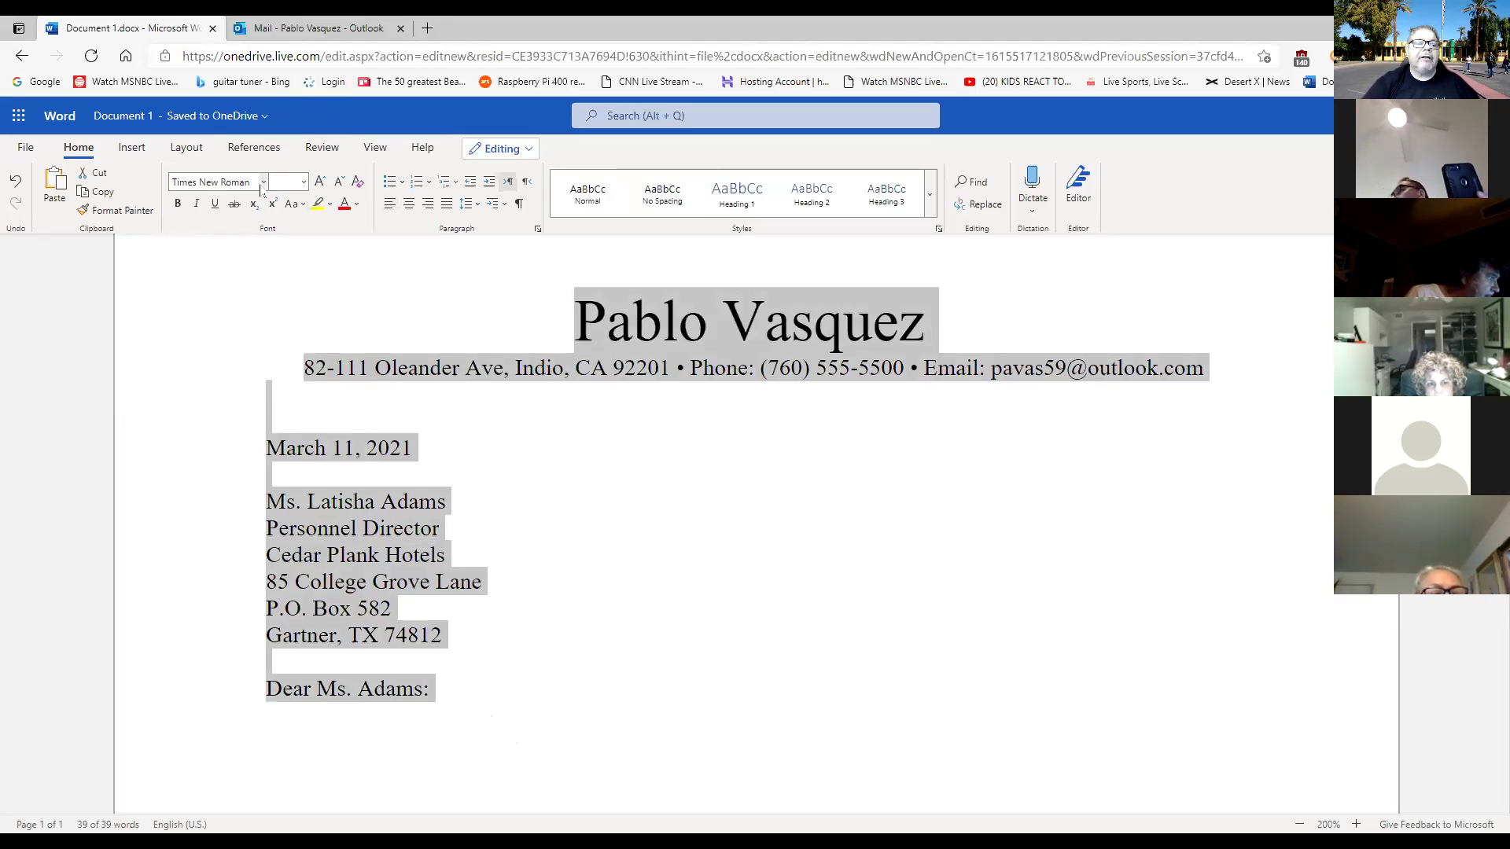
click(622, 563)
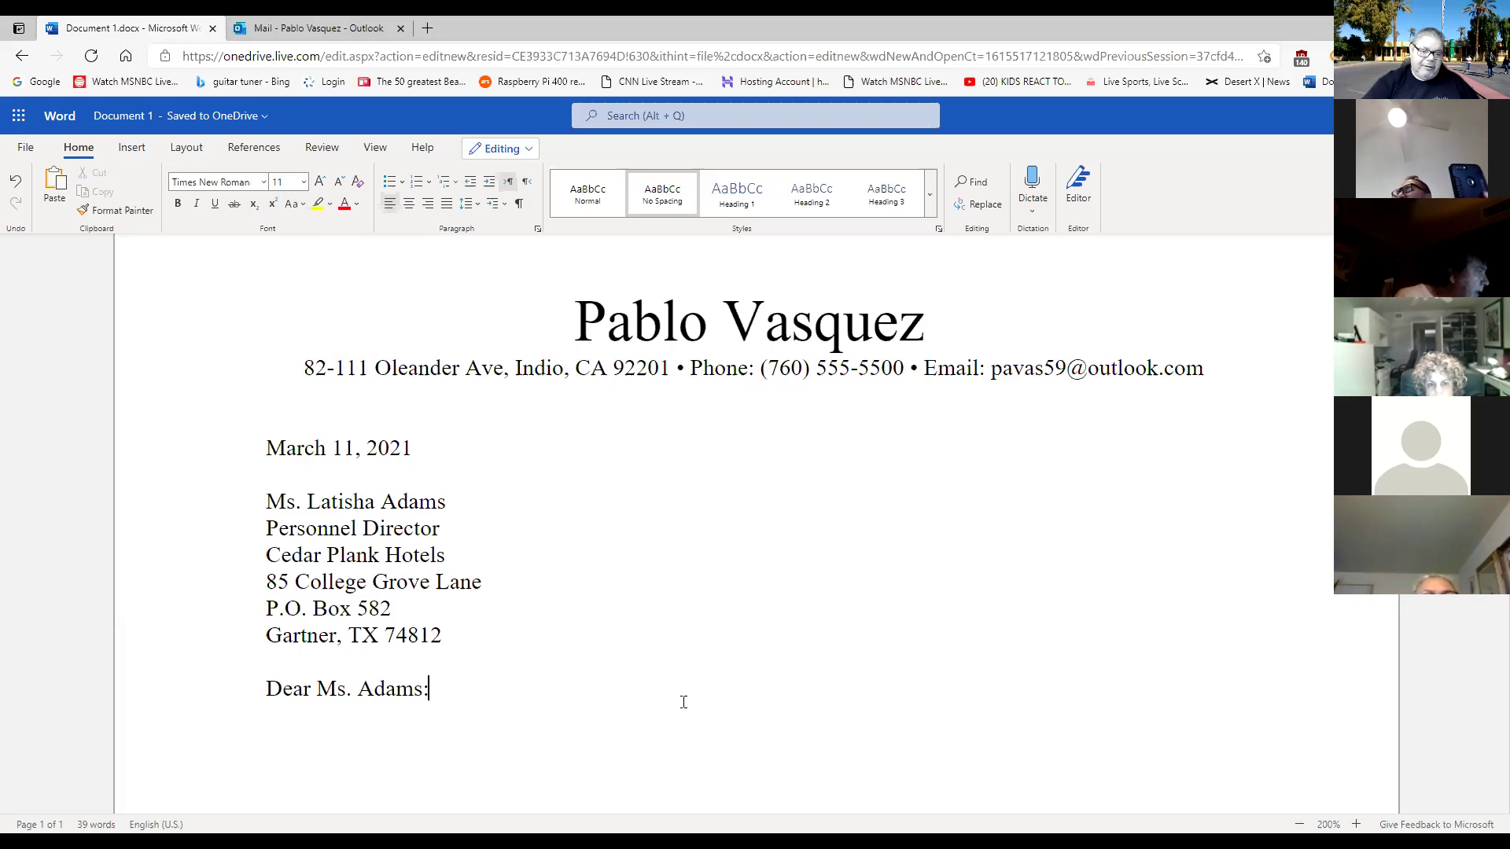
Begin the body with 'I am responding to your advertising in the Tex', correcting 'advertising' via spelling suggestion.
click(450, 692)
key(Return)
key(Return)
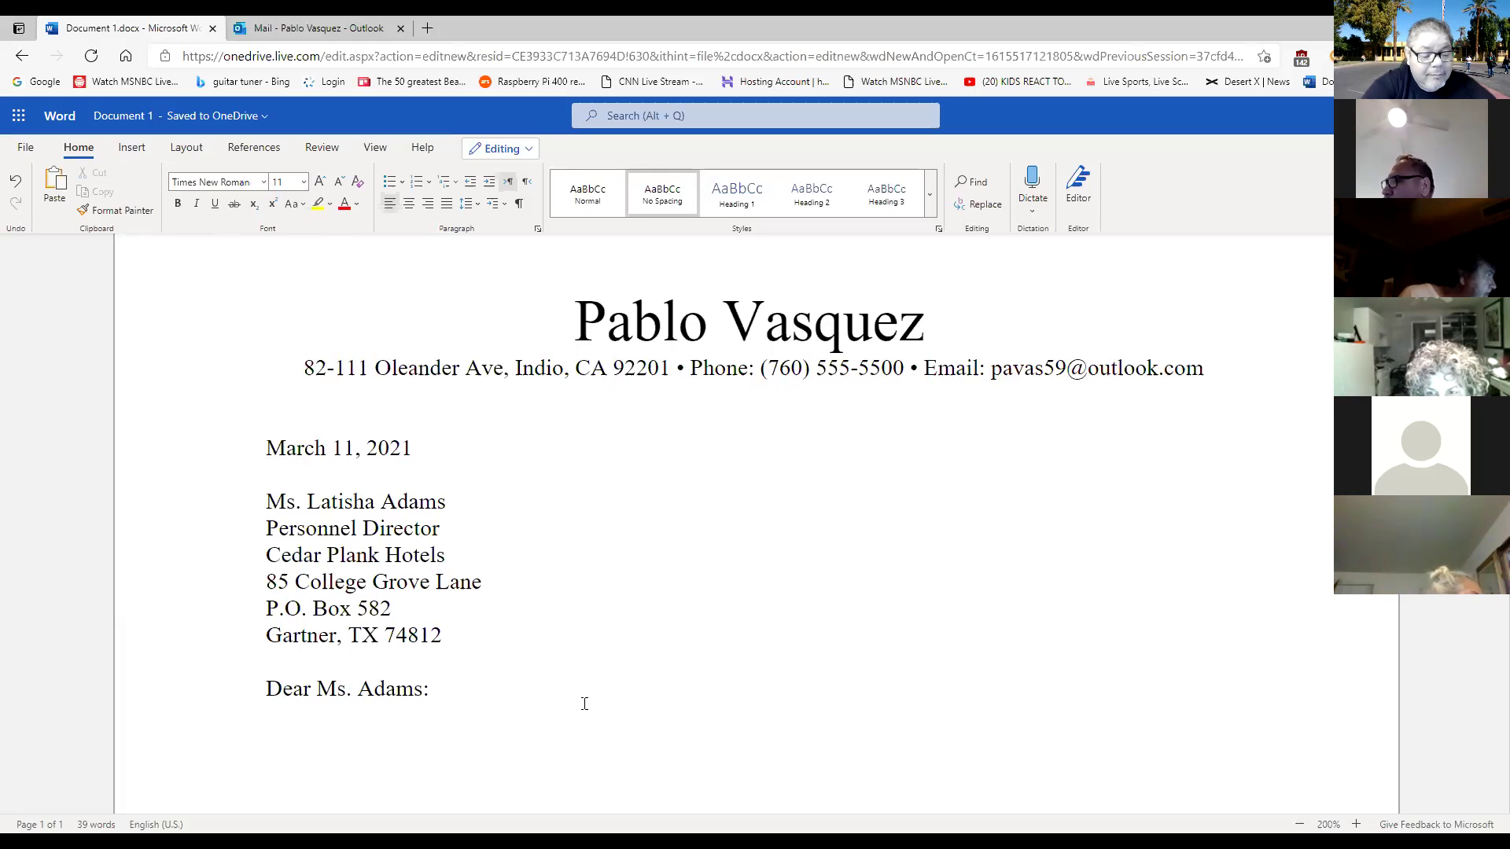
text(I am r)
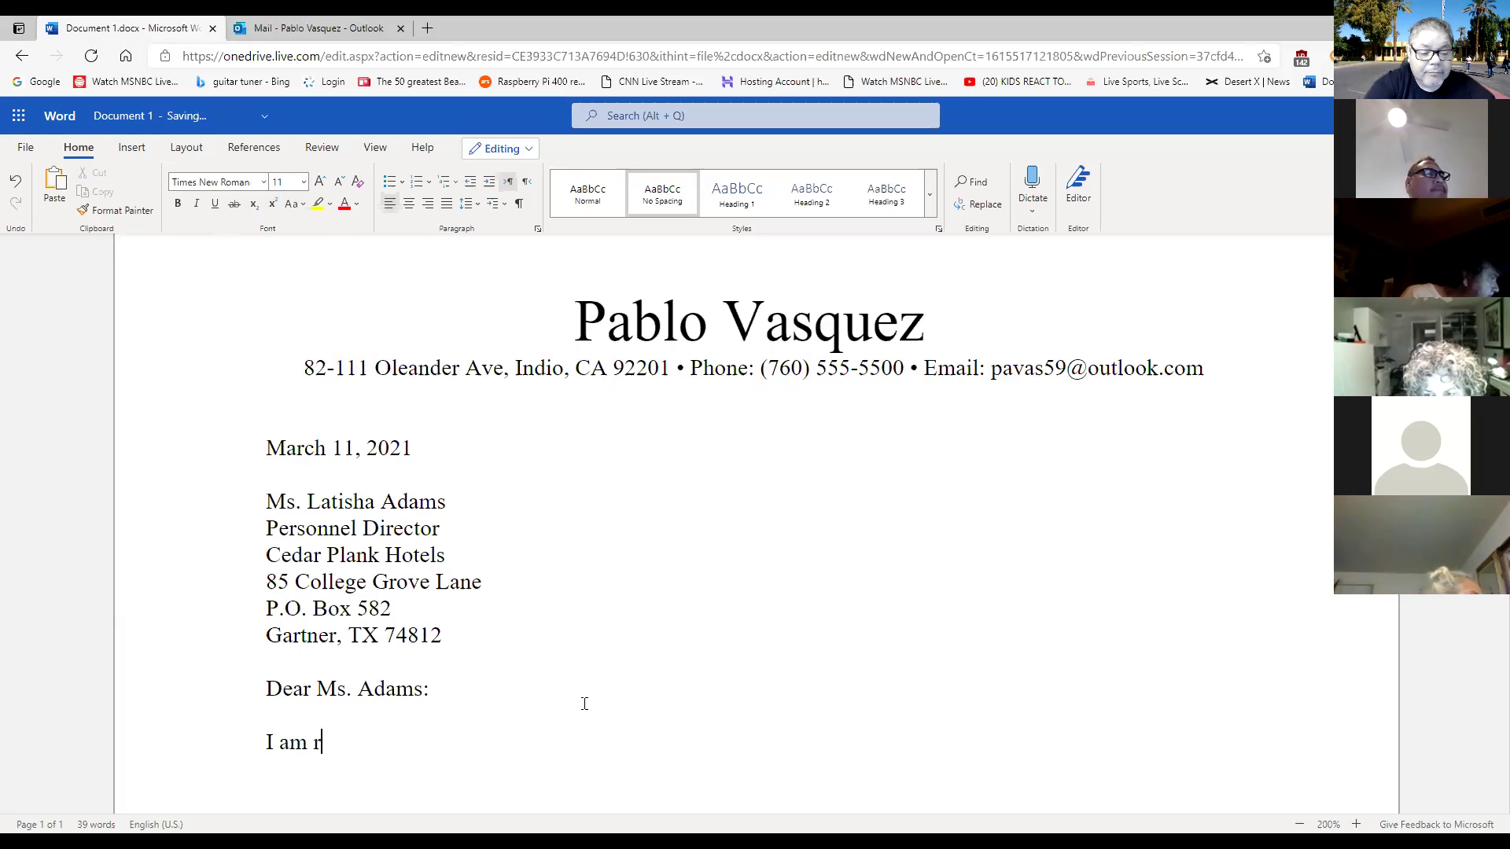
text(esponding to your )
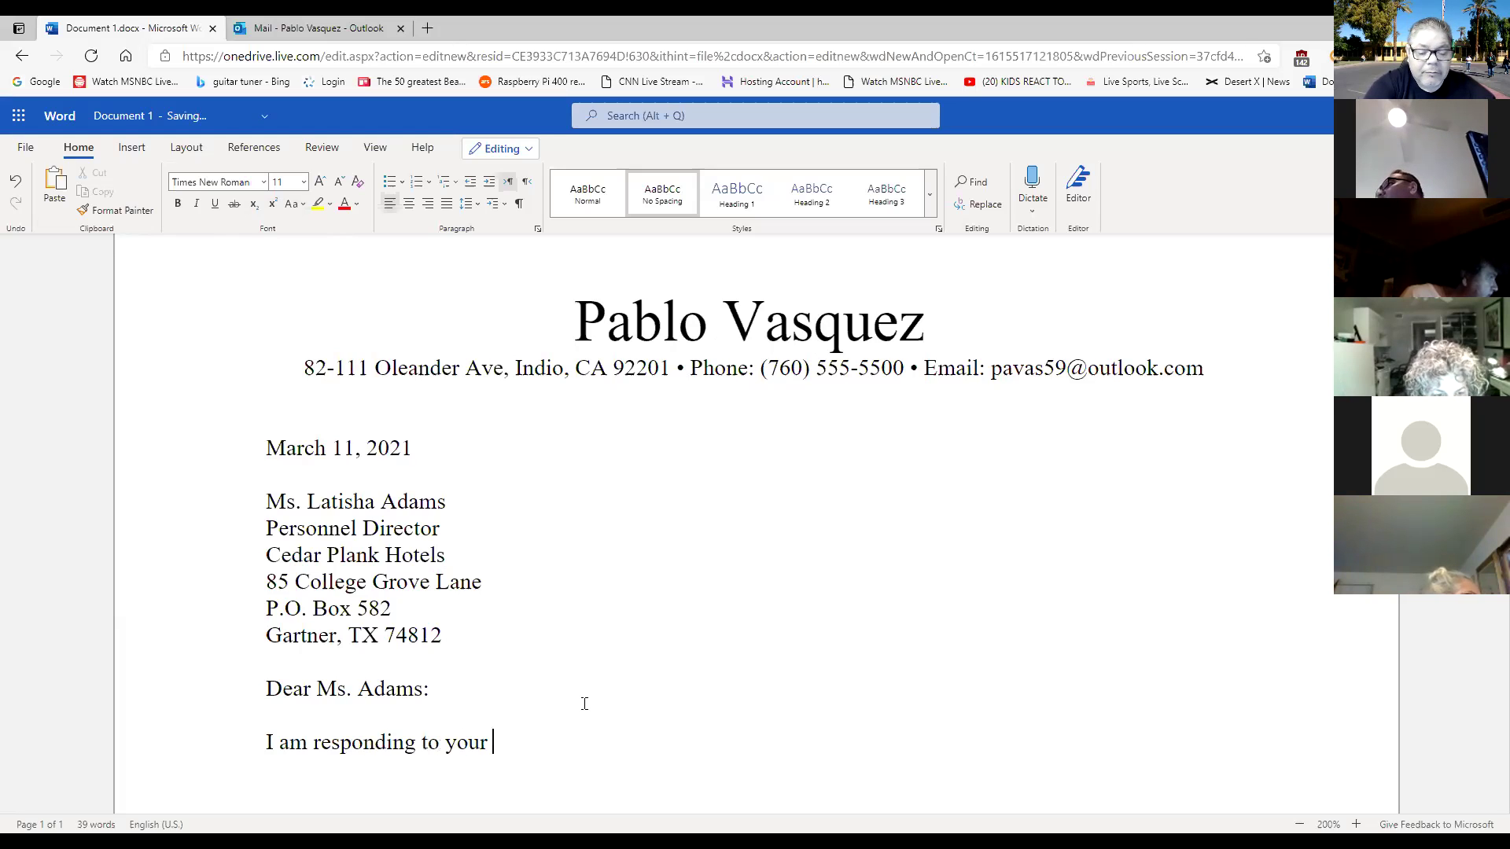
text(advert=)
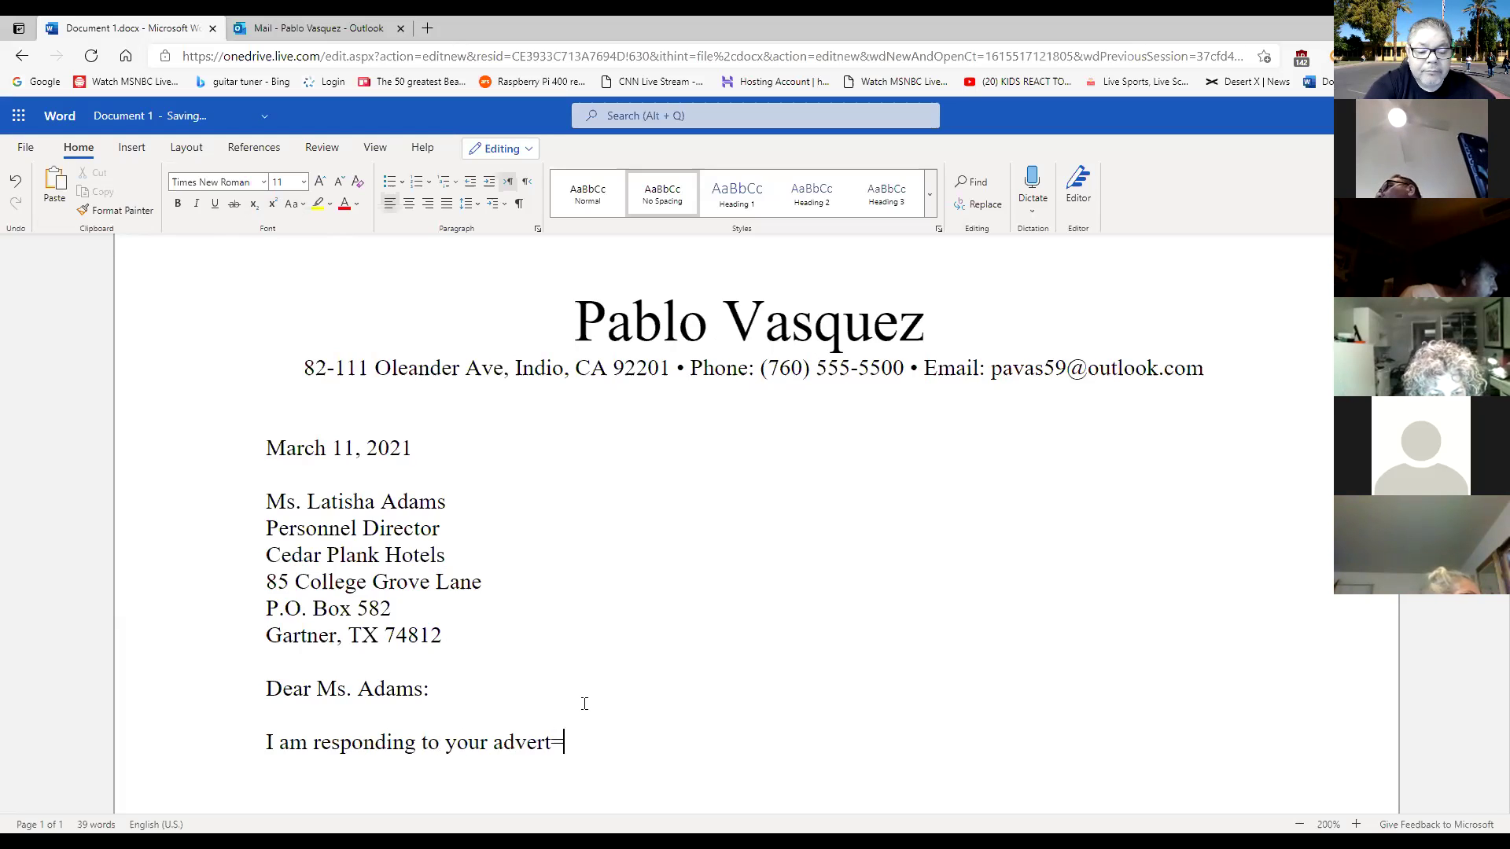
key(BackSpace)
text(izing )
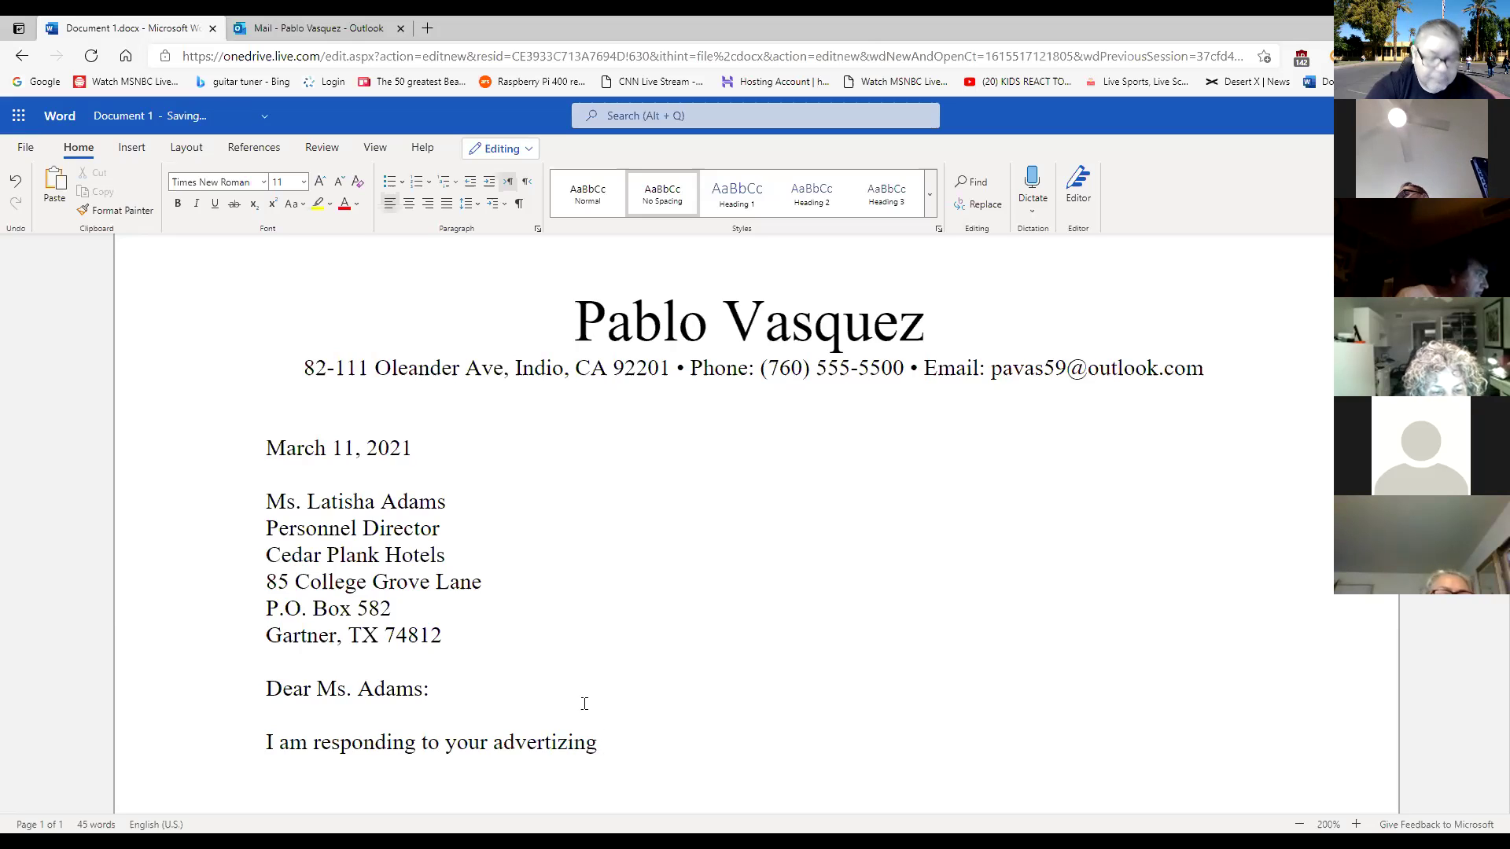
text(in the )
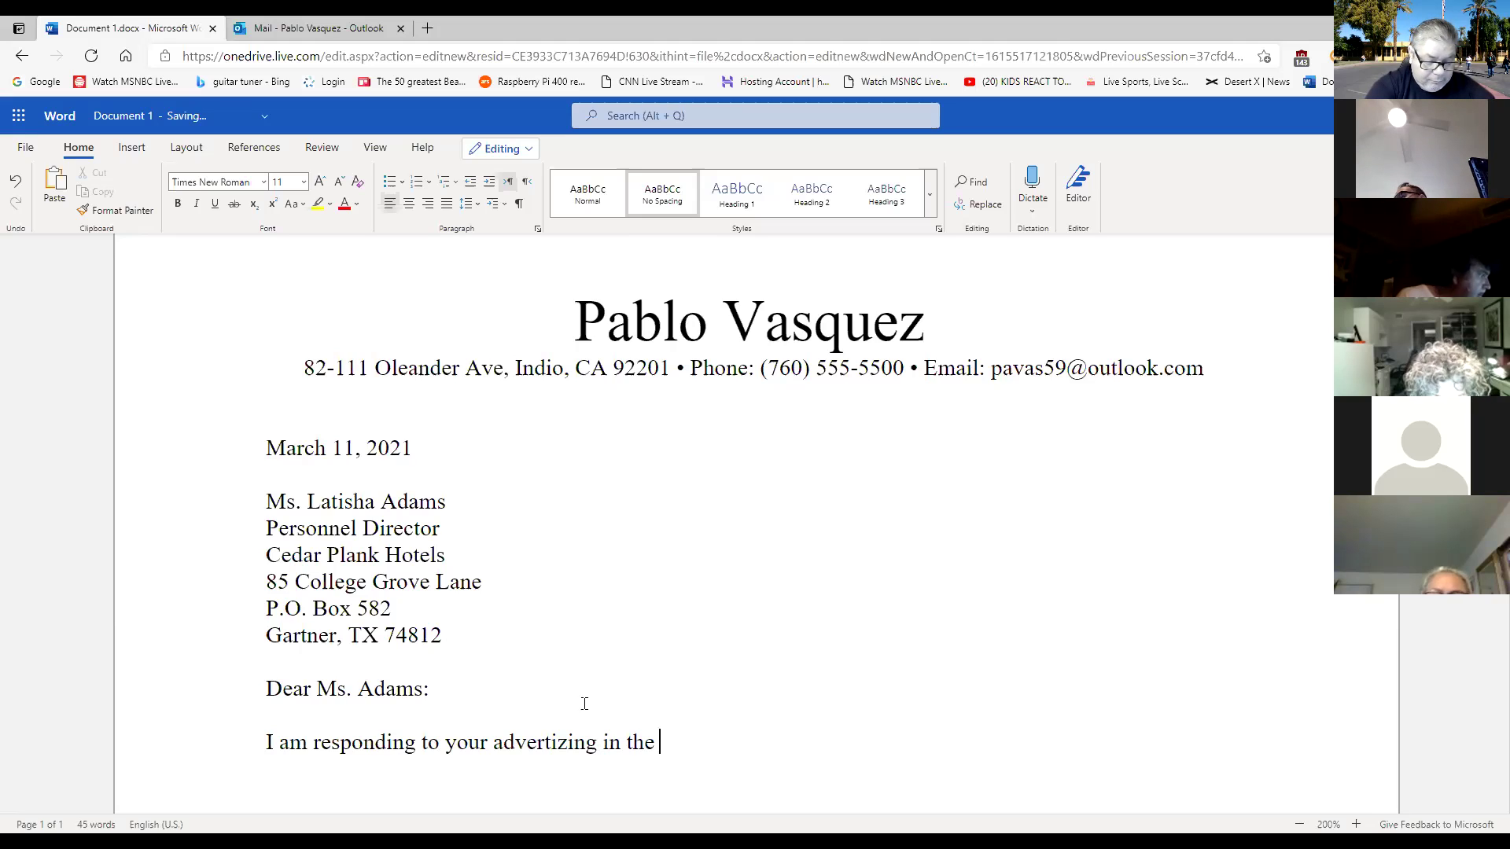
text(Texz)
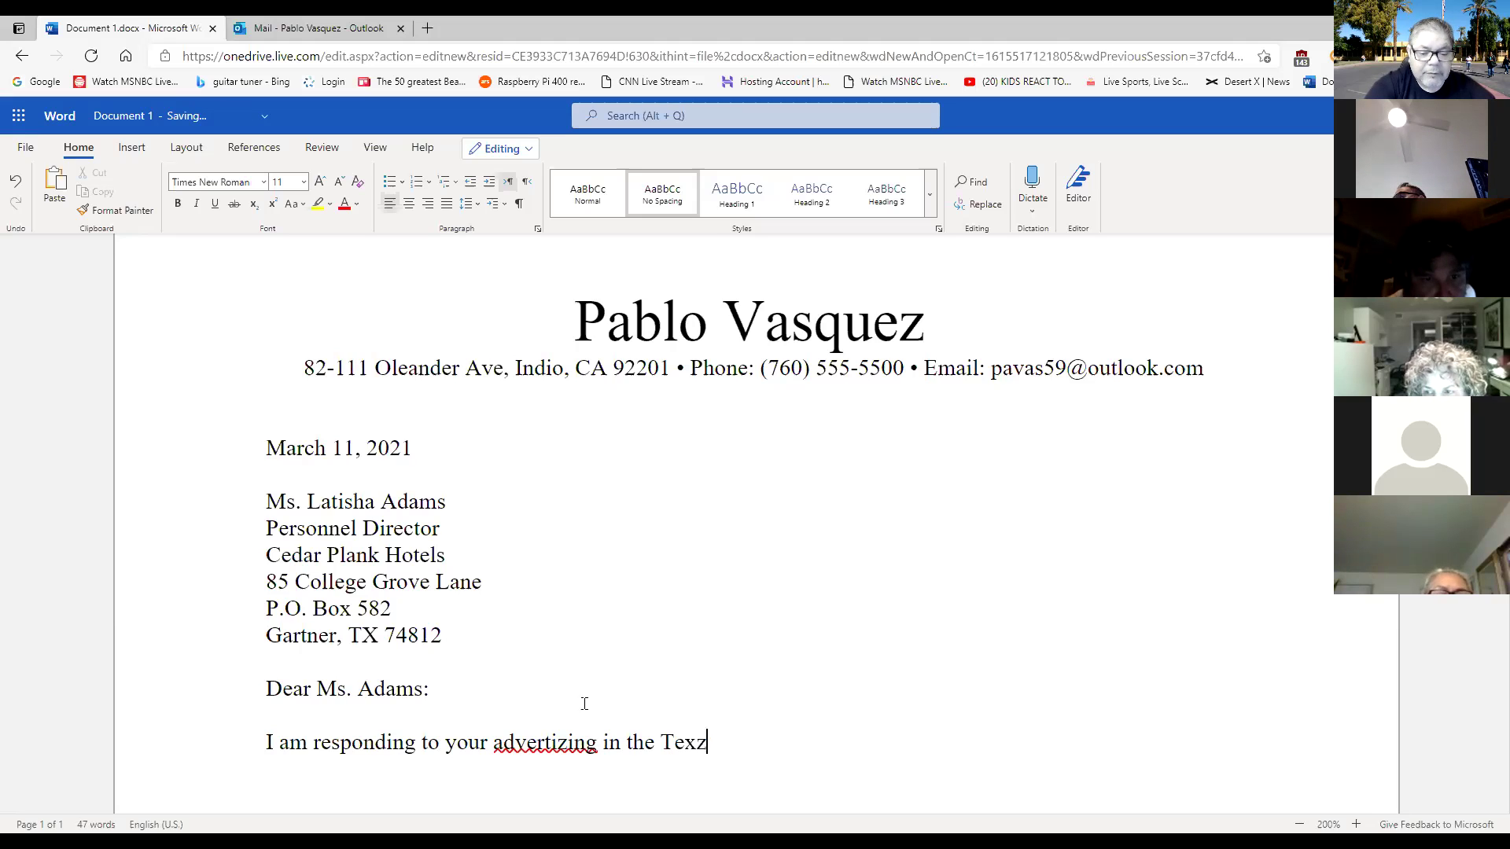
click(566, 742)
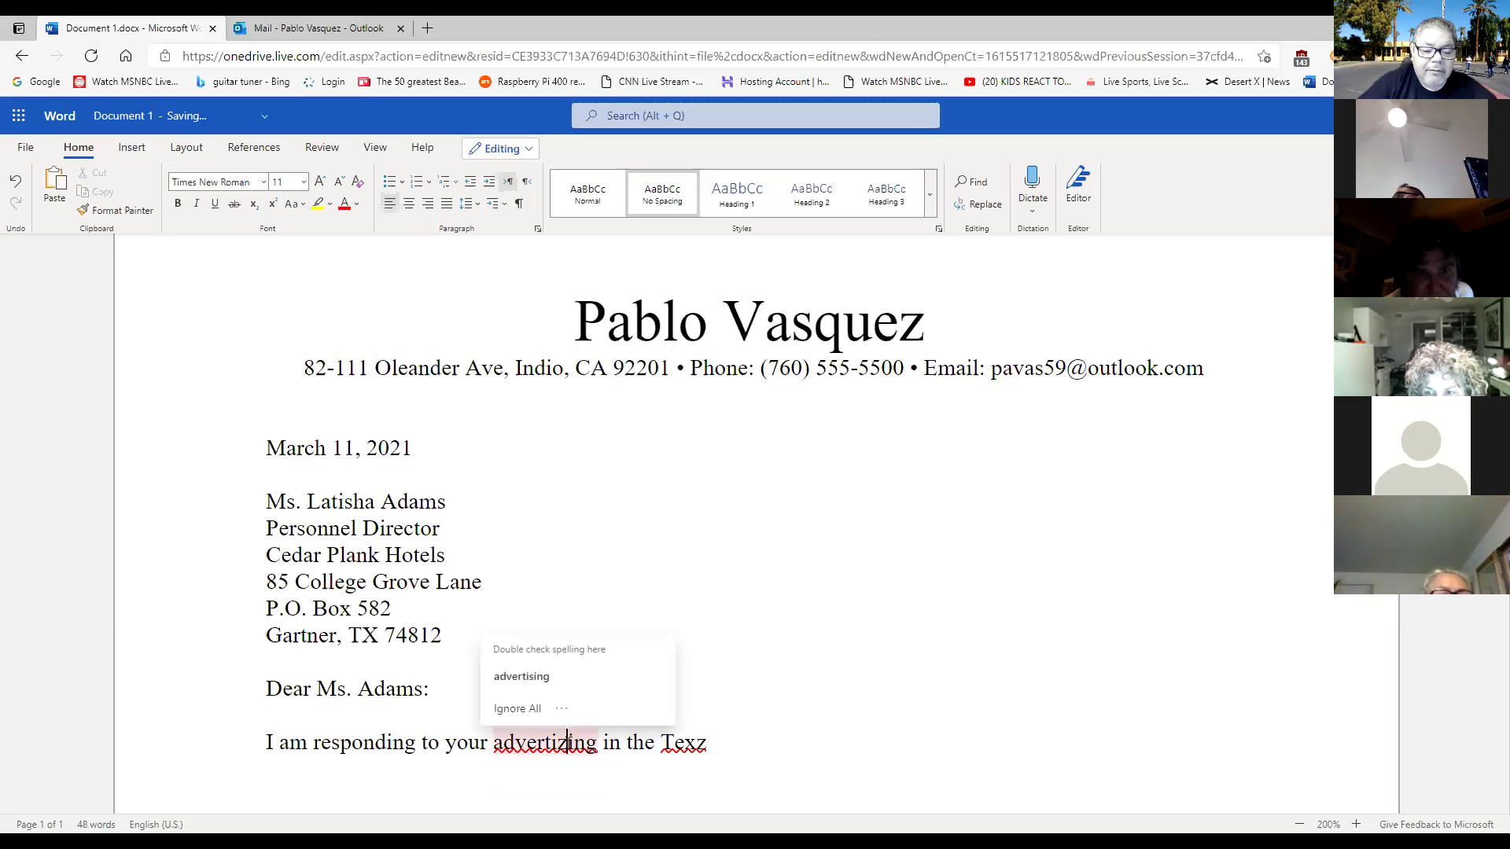
click(621, 678)
click(747, 746)
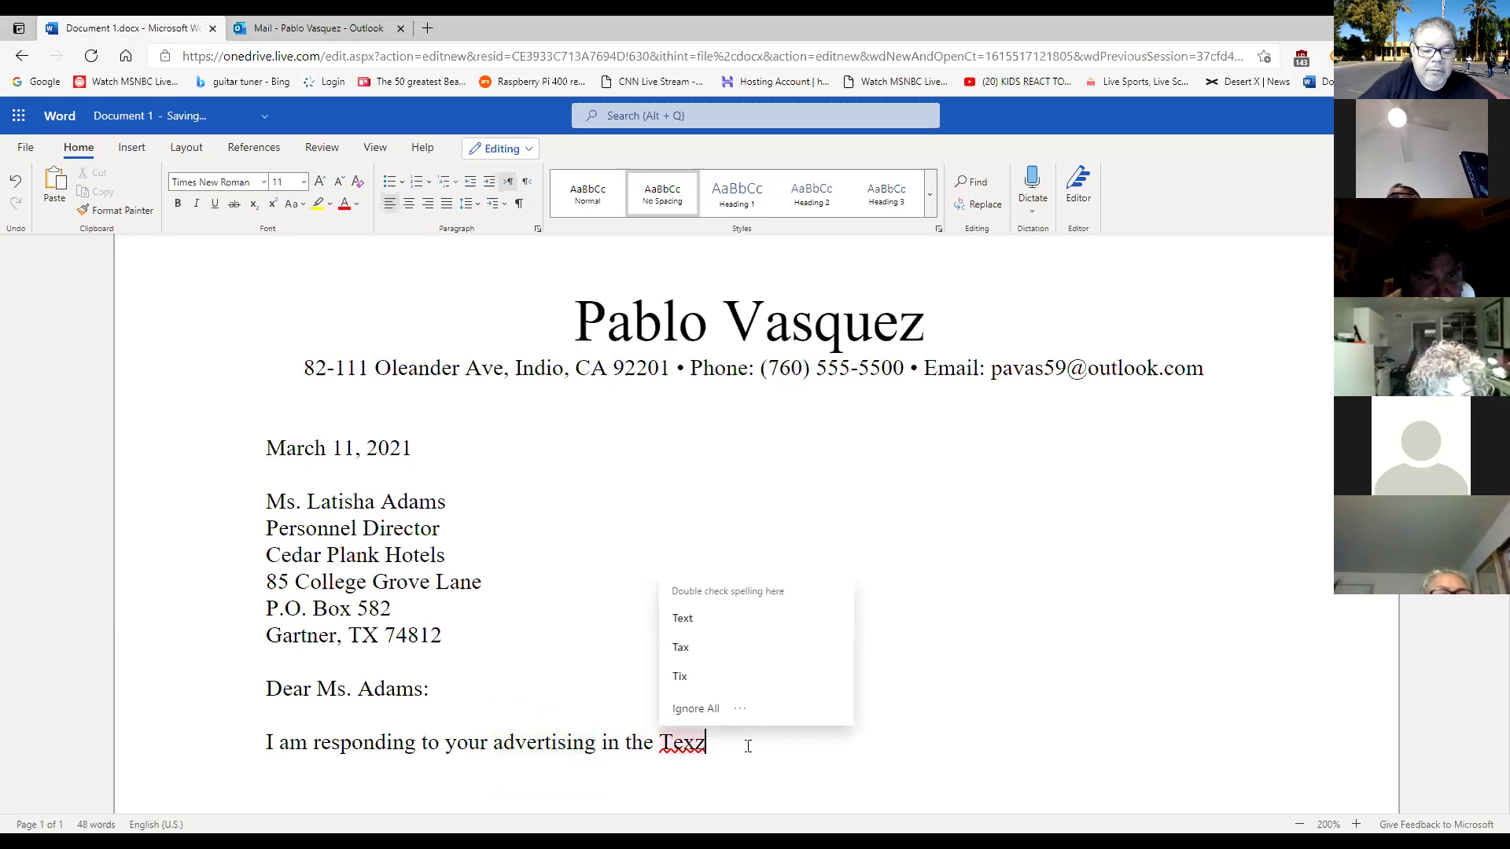
key(BackSpace)
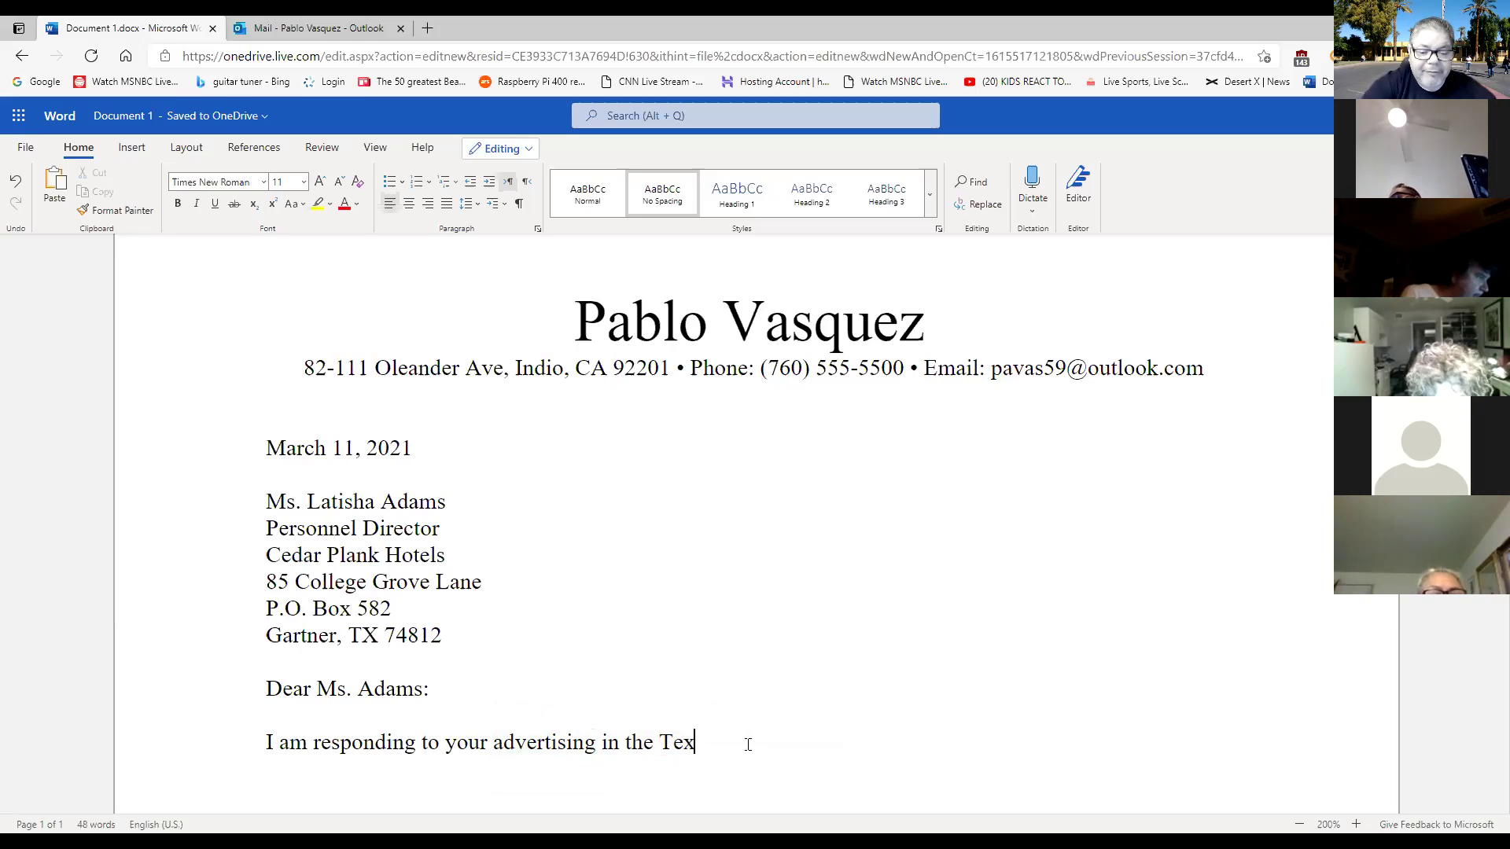
Continue with 's Post for the Assistant Manager position' and 'I have the credentials… valuable asset'.
text(s)
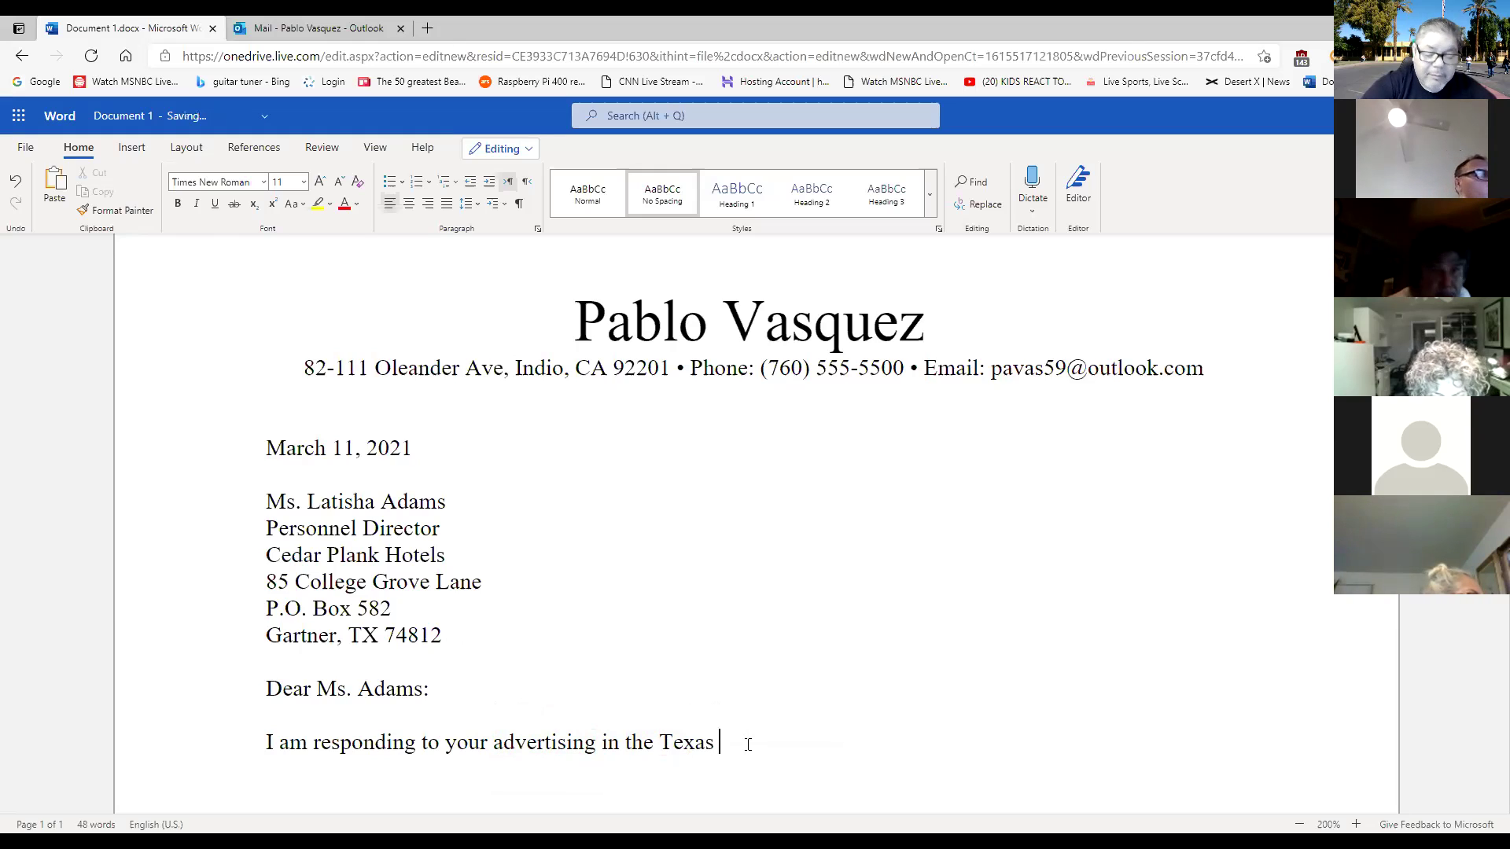
text( Post )
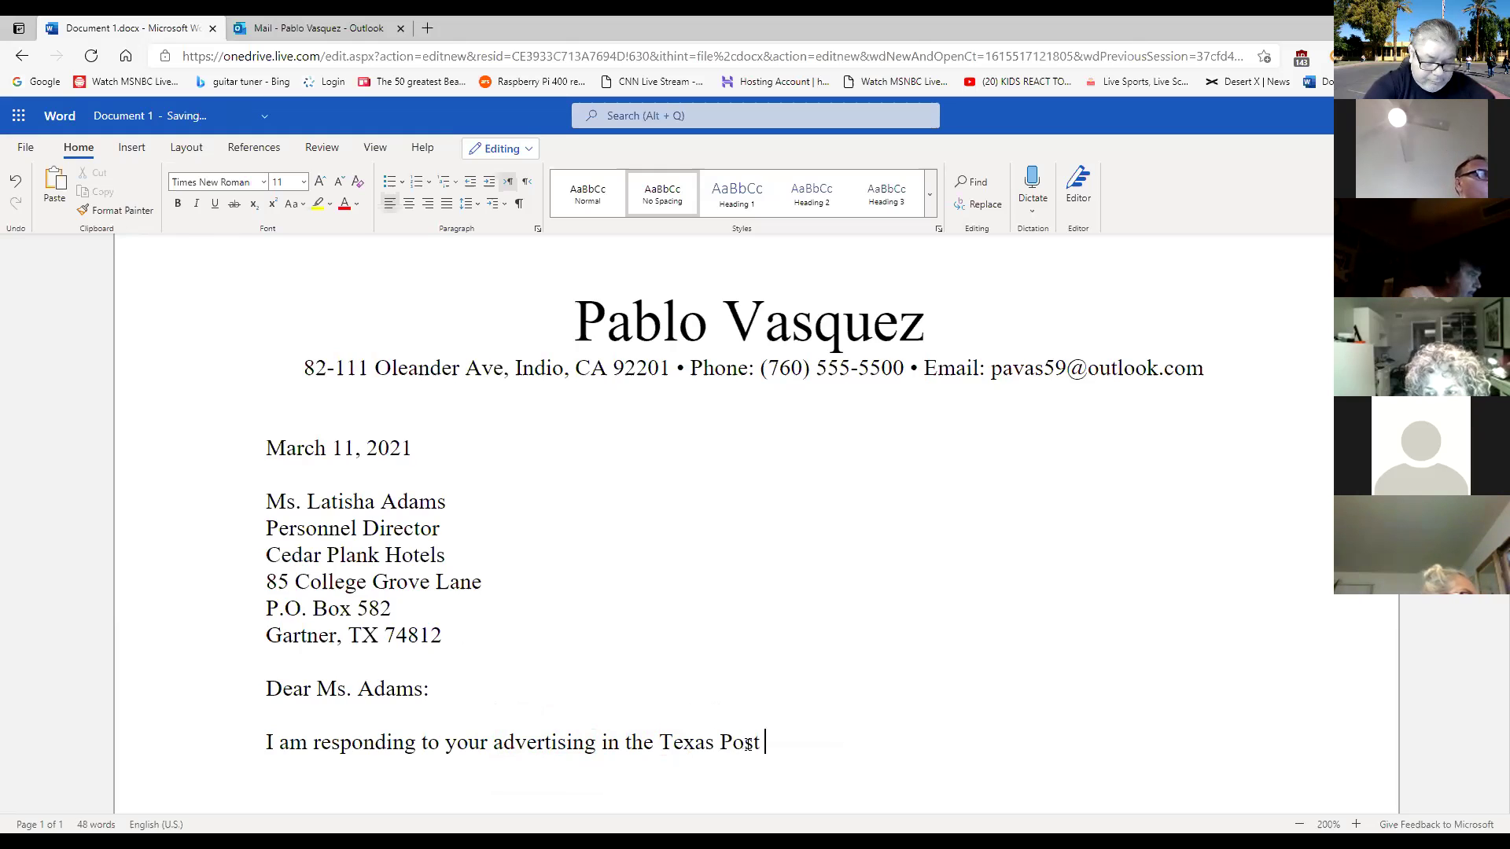
text(for the )
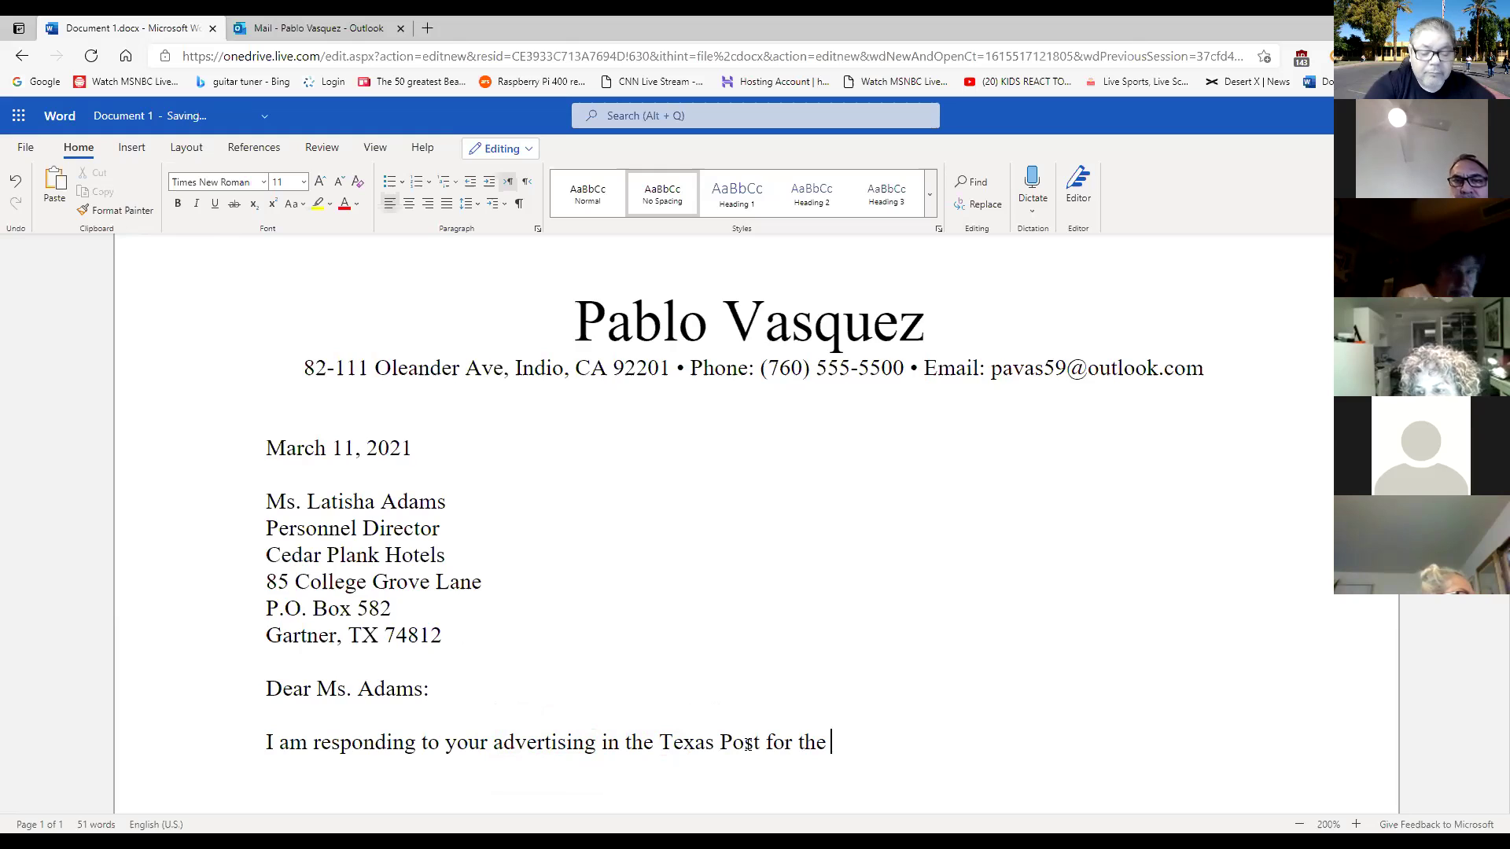
text(Assist)
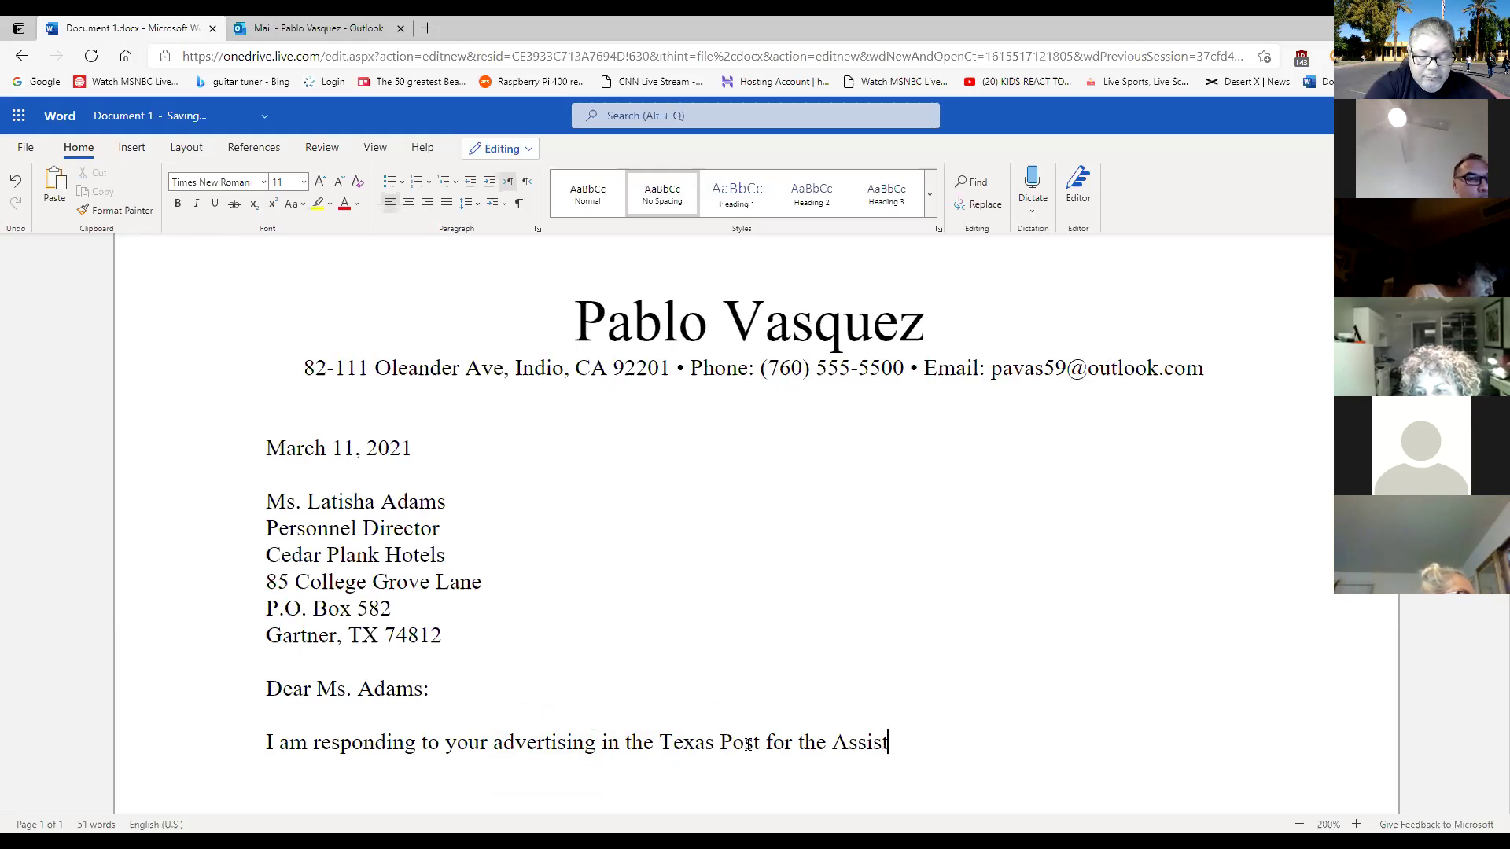
text(ant )
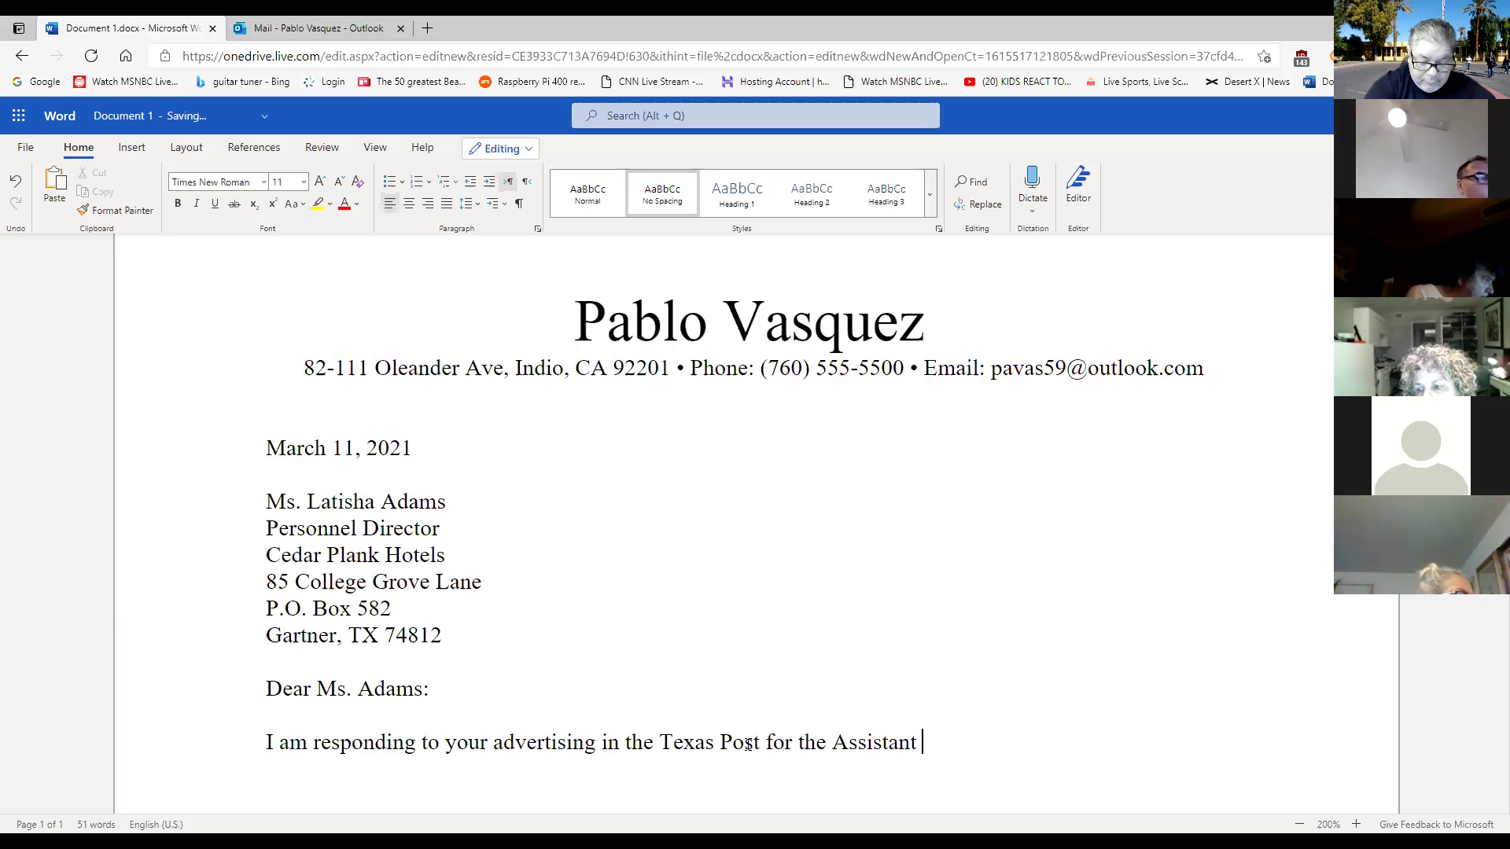
text(Manager)
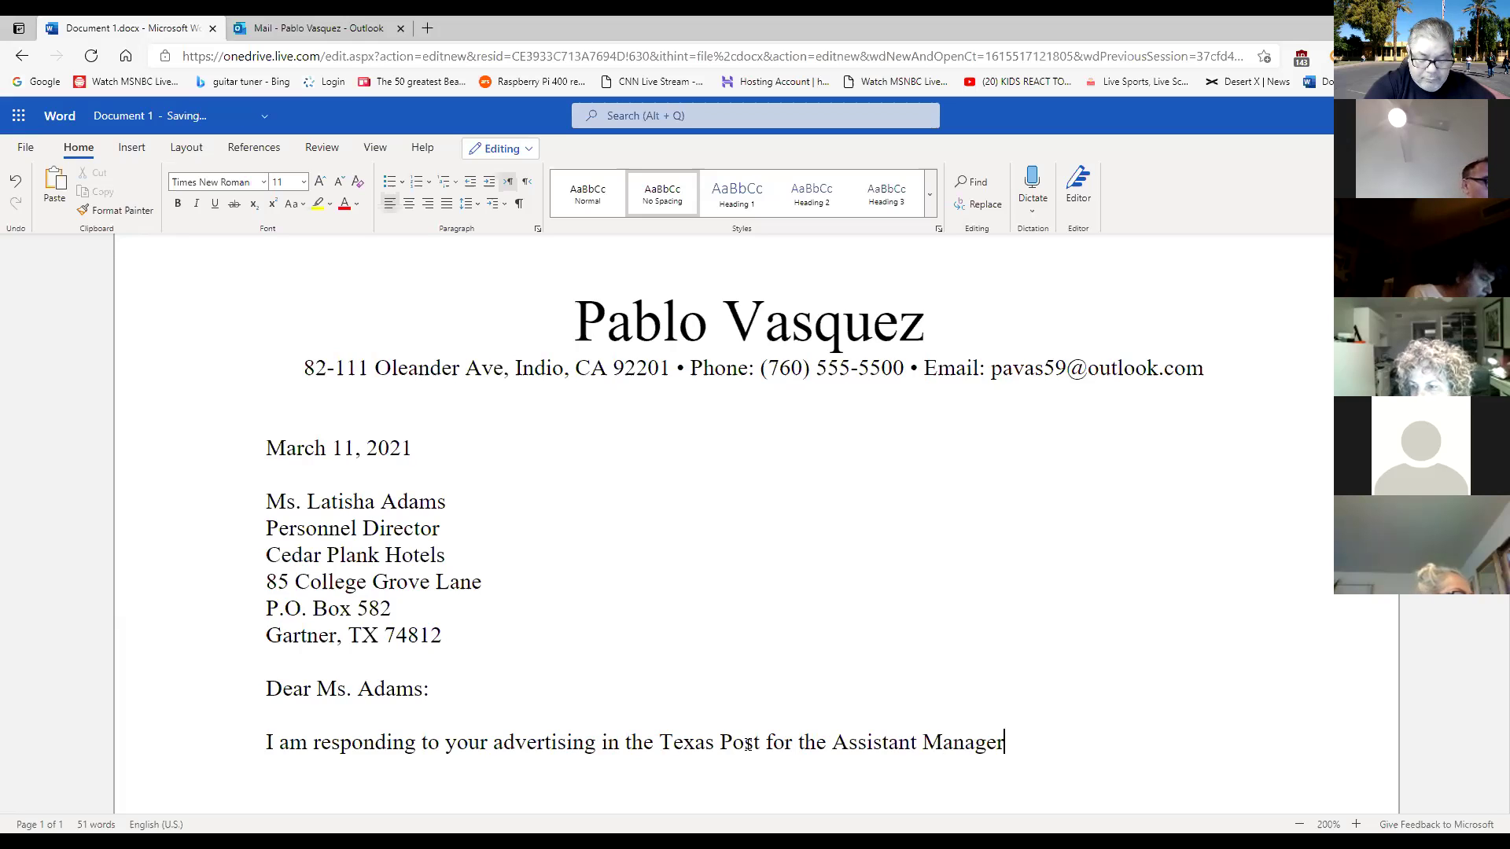
text( position.)
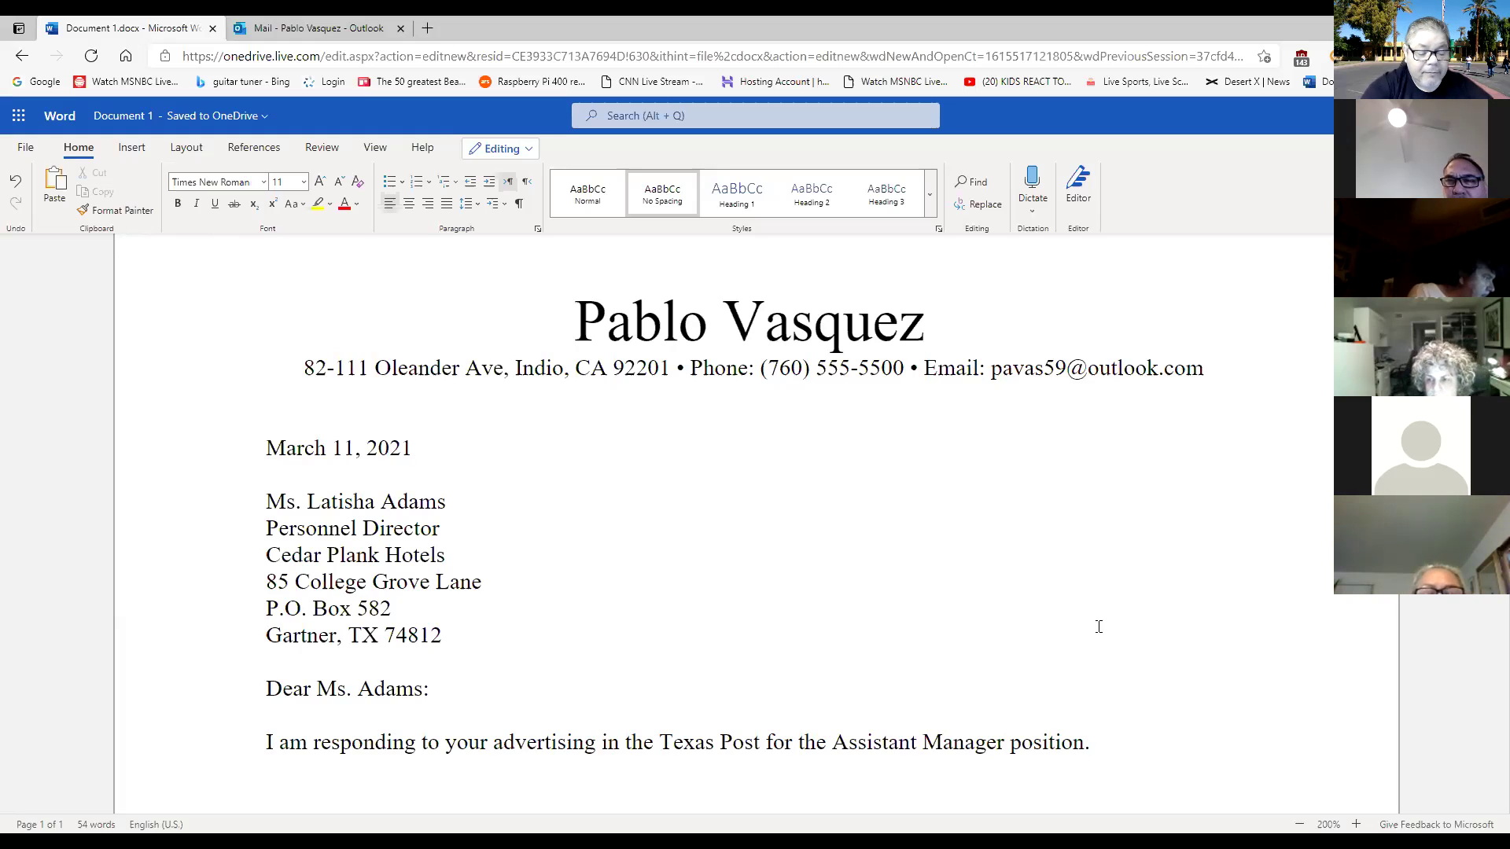
text(I have the crede)
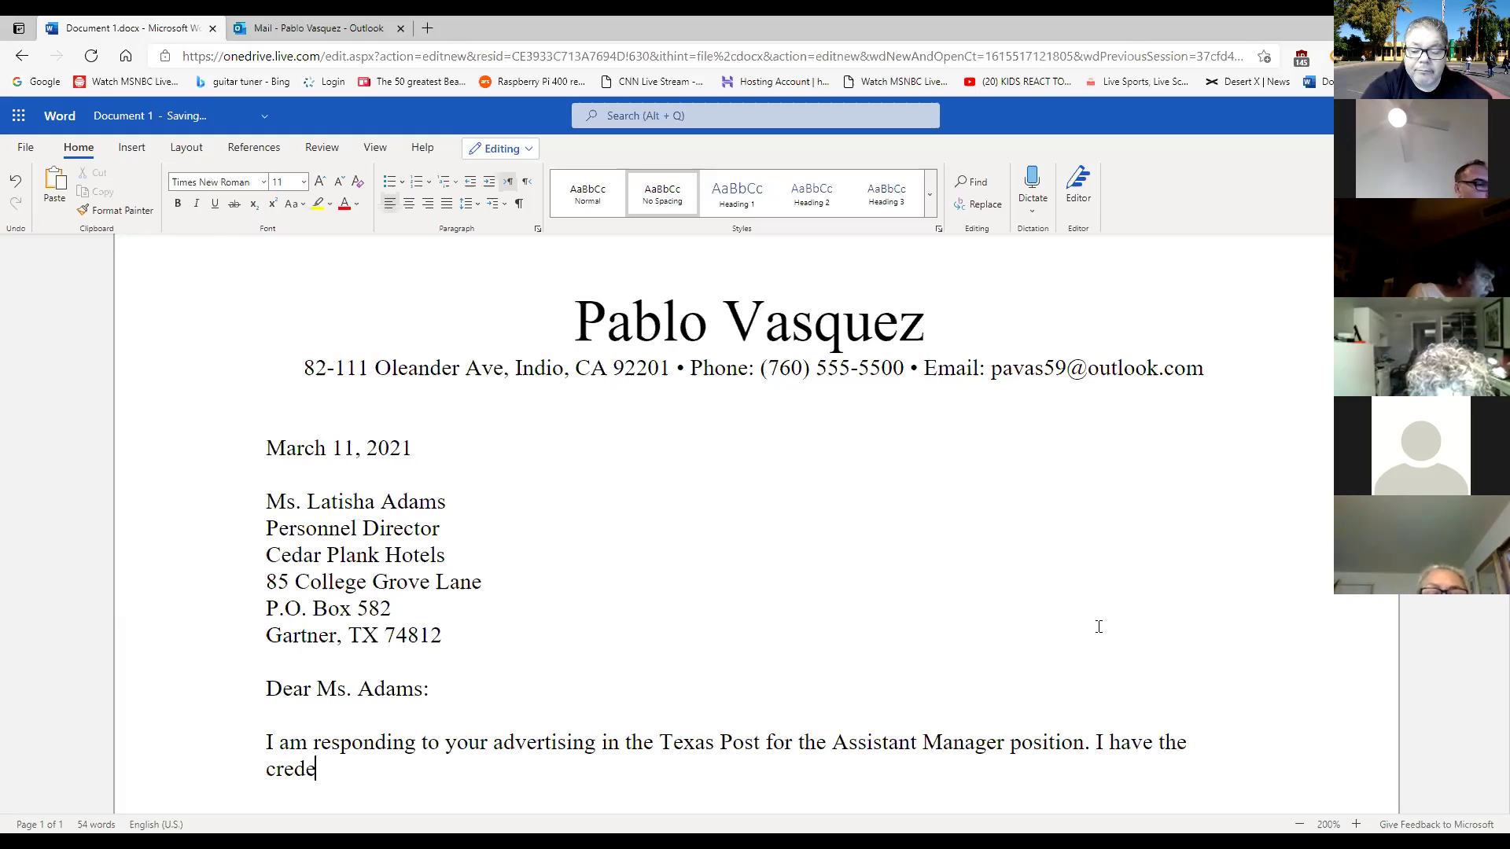
text(ntials)
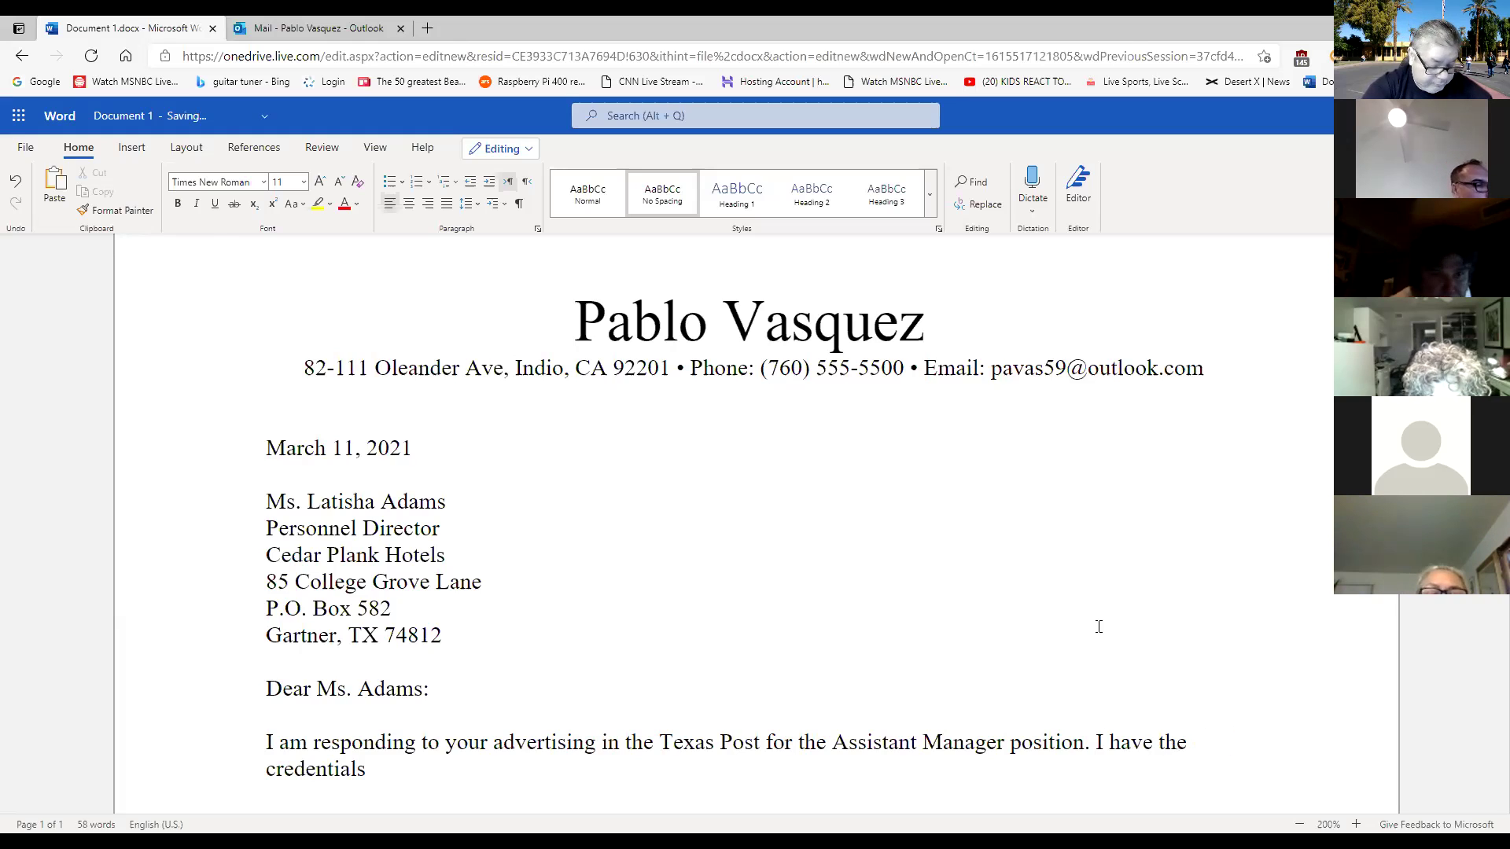
text( you are seeking)
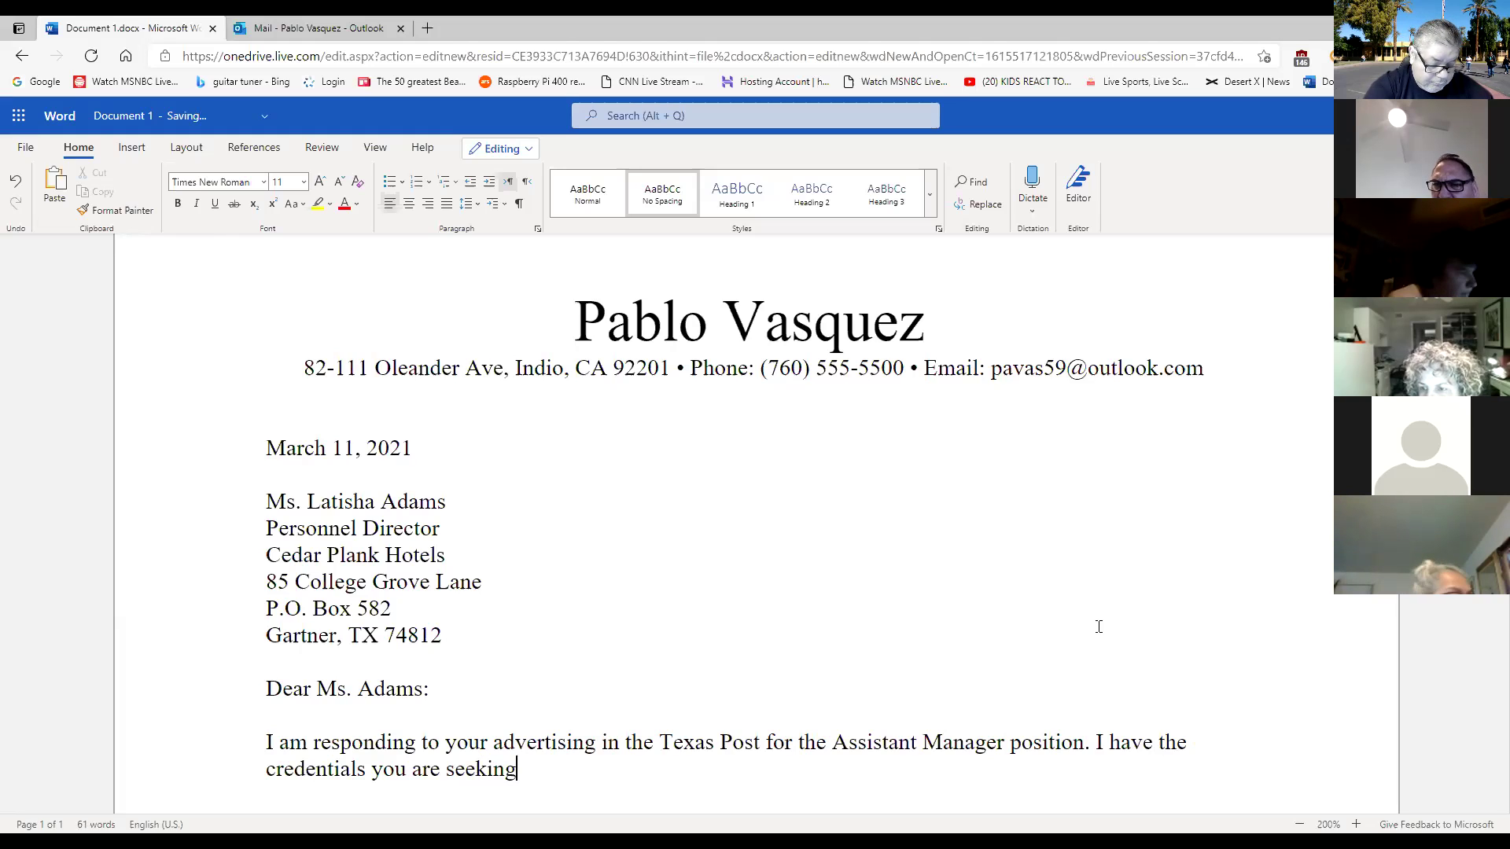
text( an)
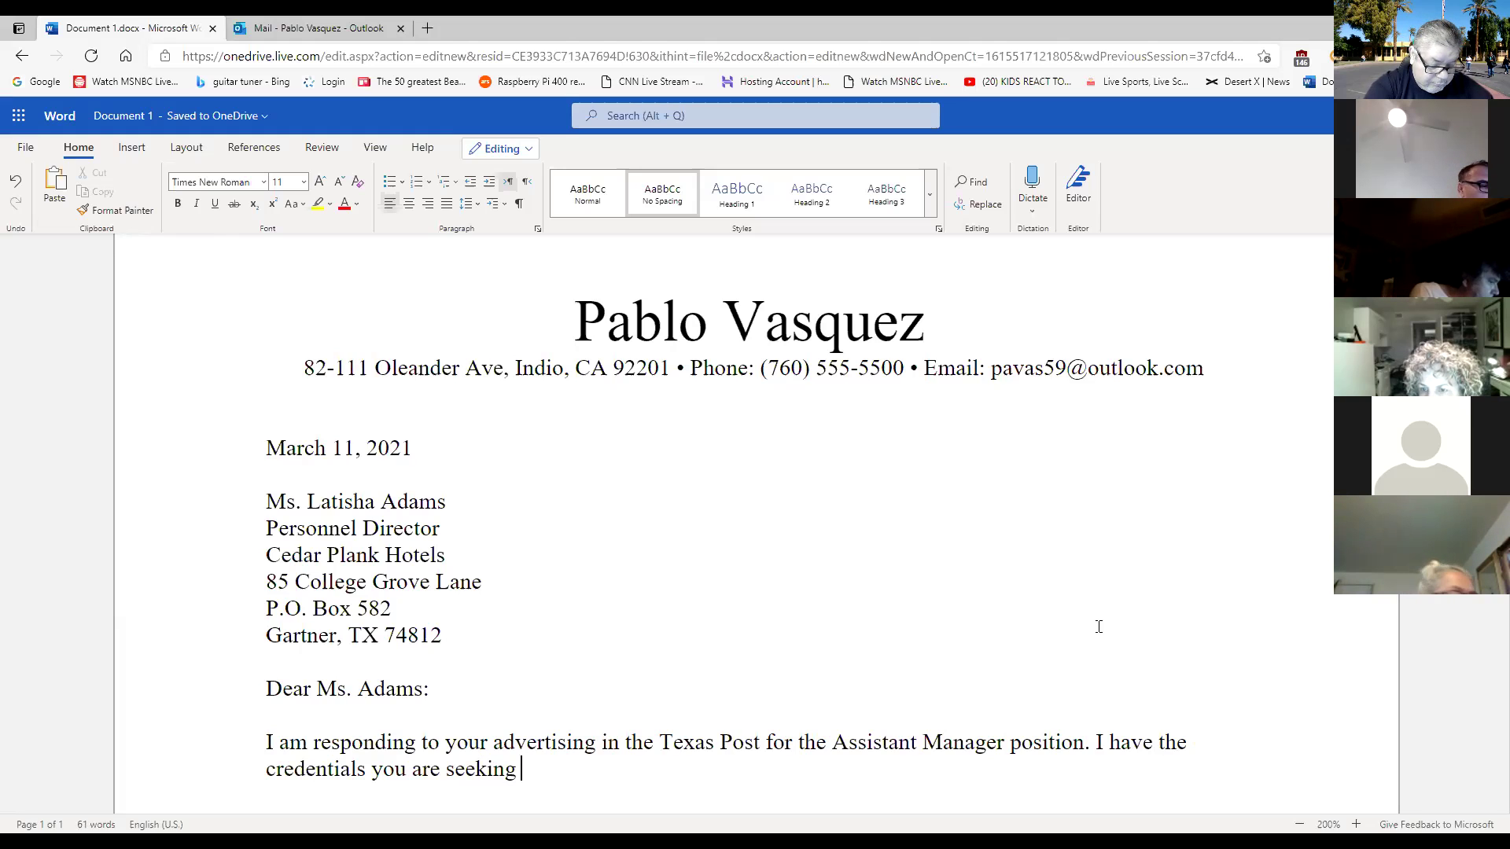
text(d I )
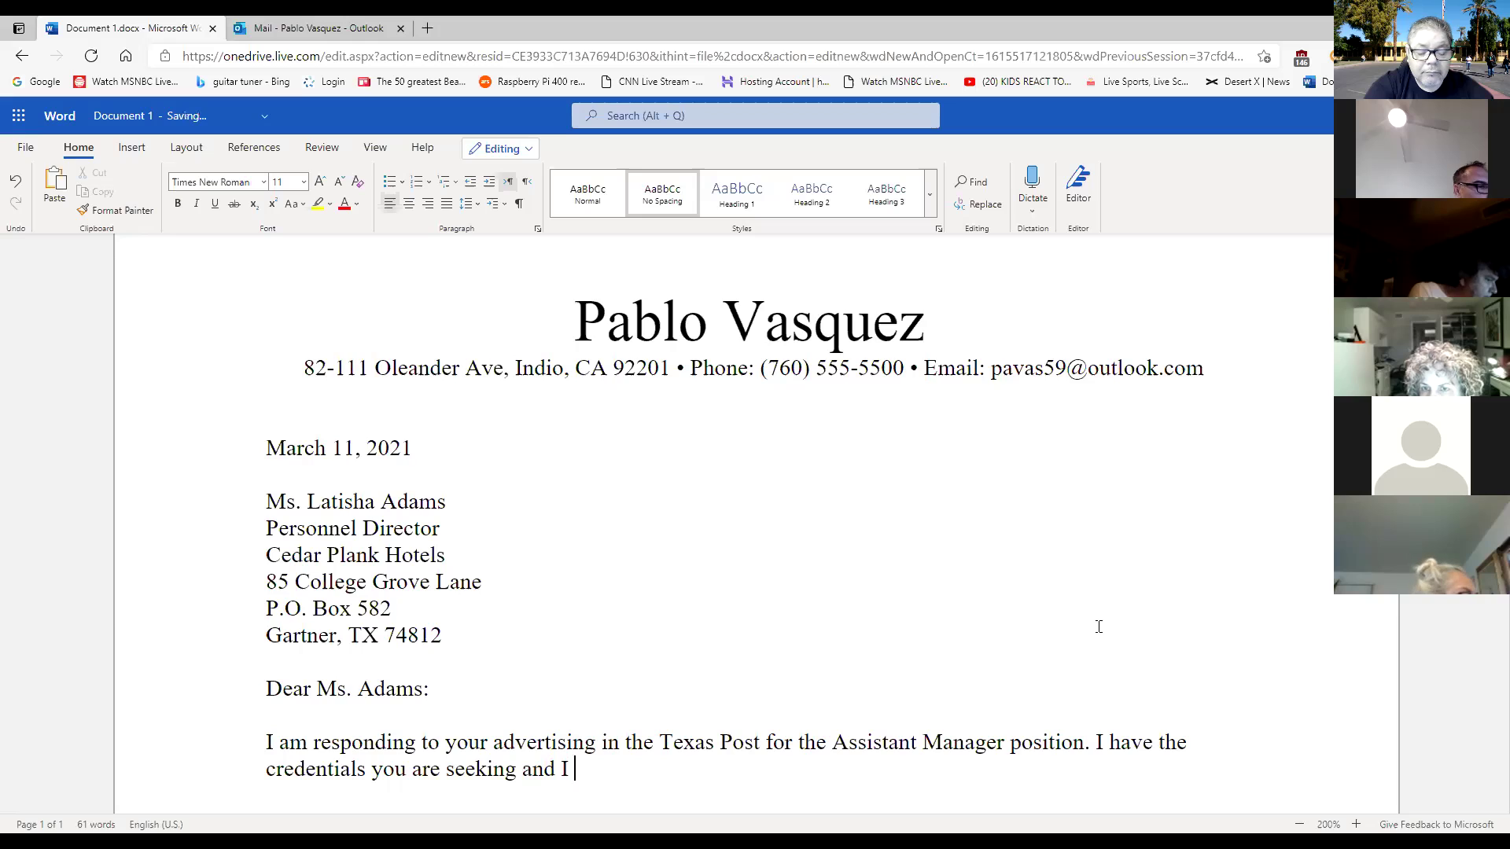
text(believe )
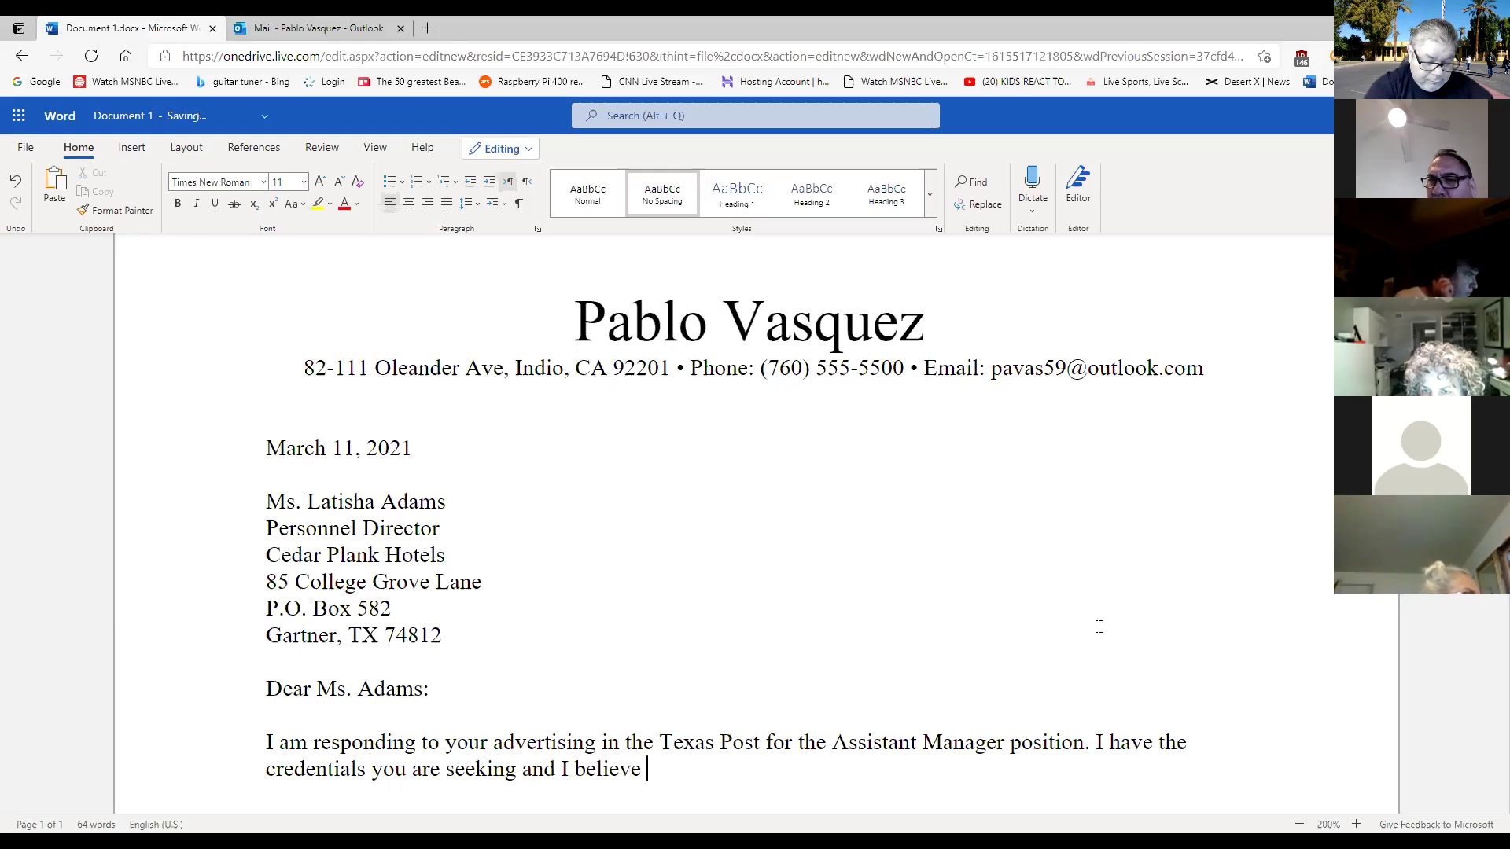
text(I can )
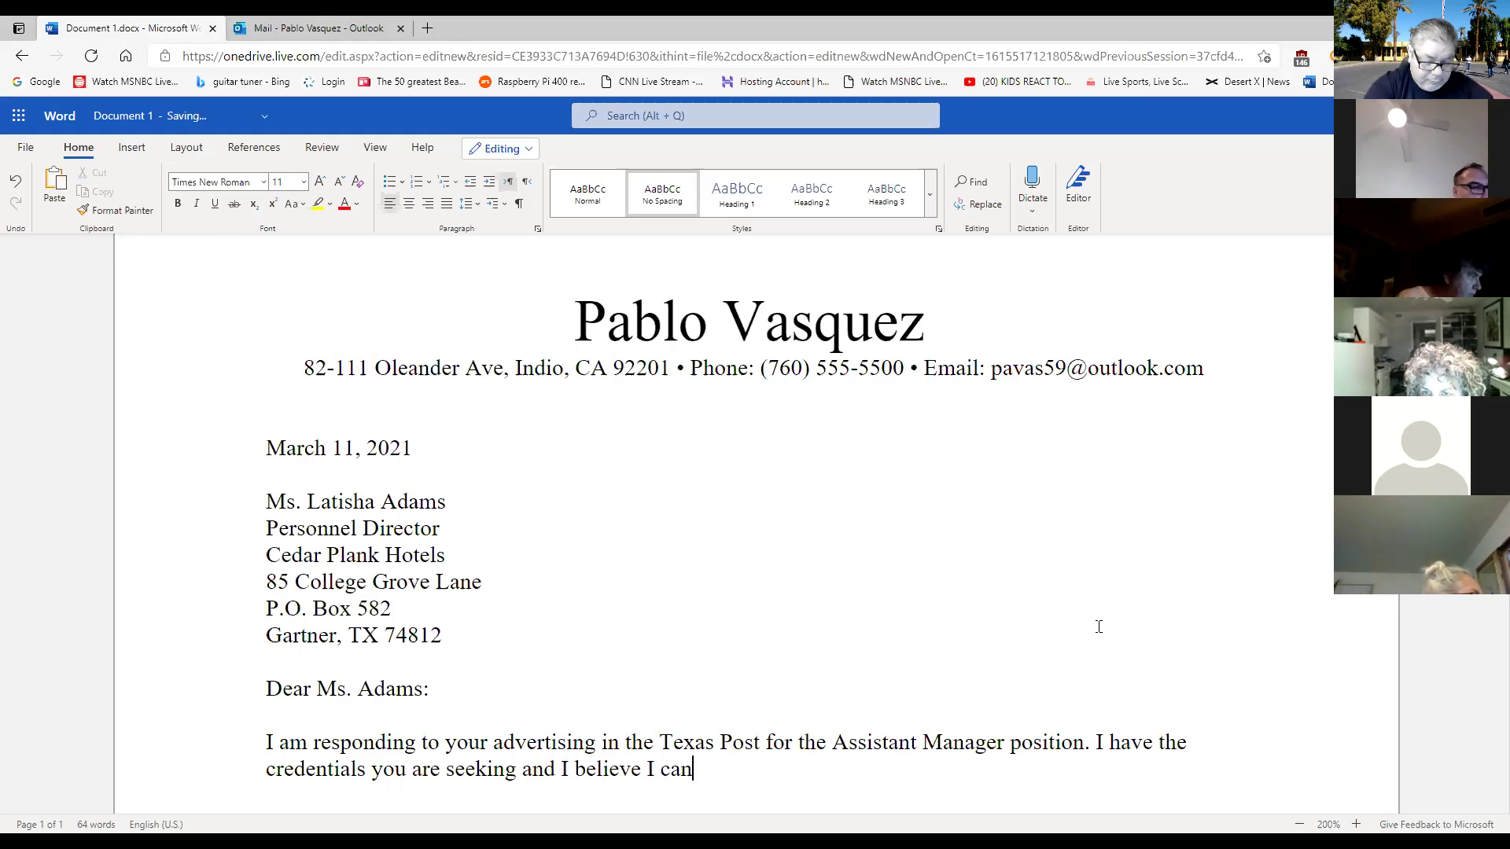
text(be a valua)
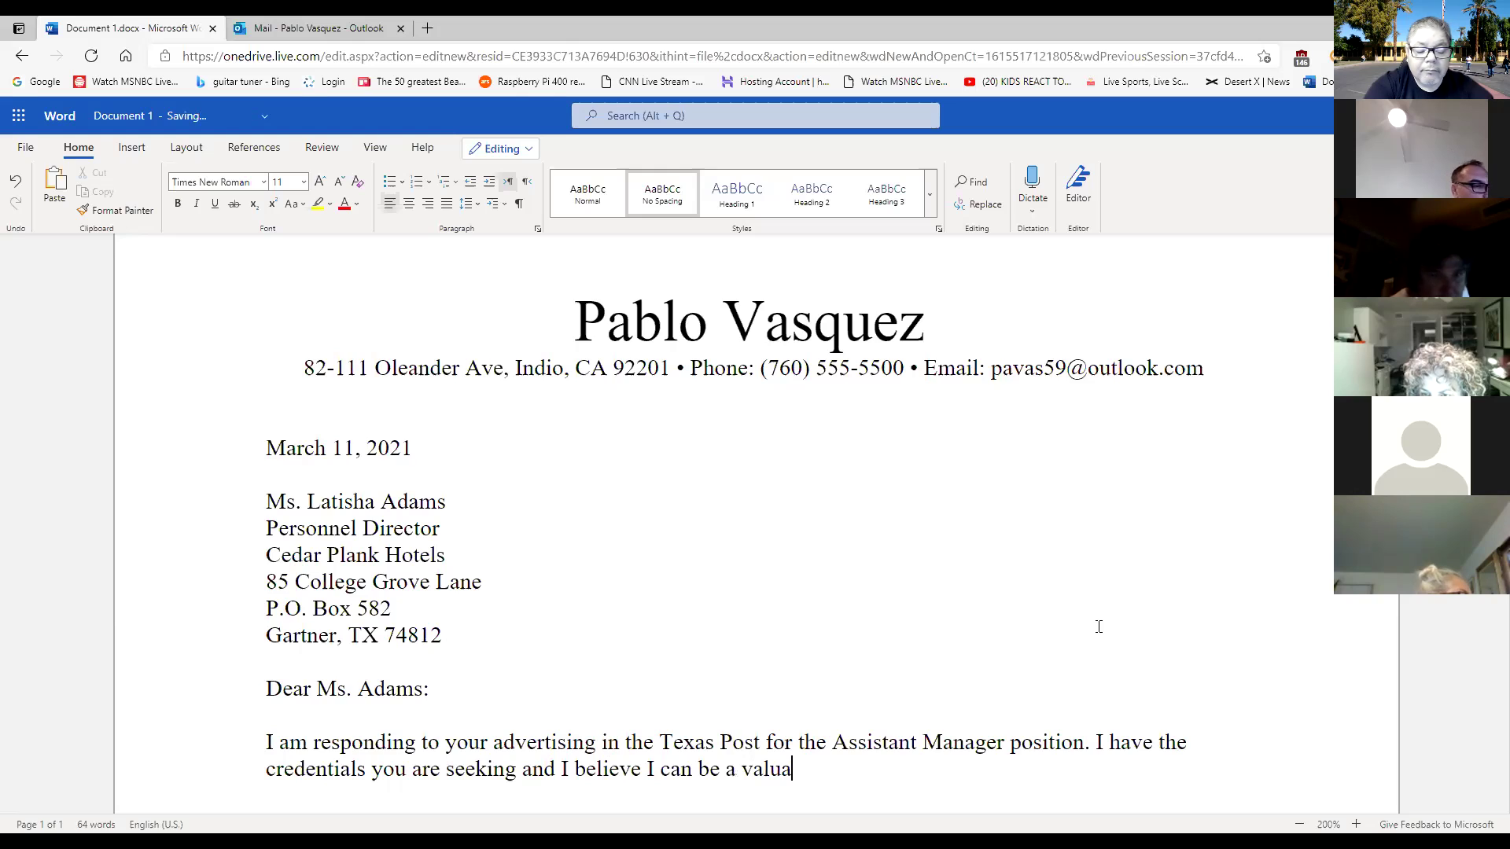
text(ble a)
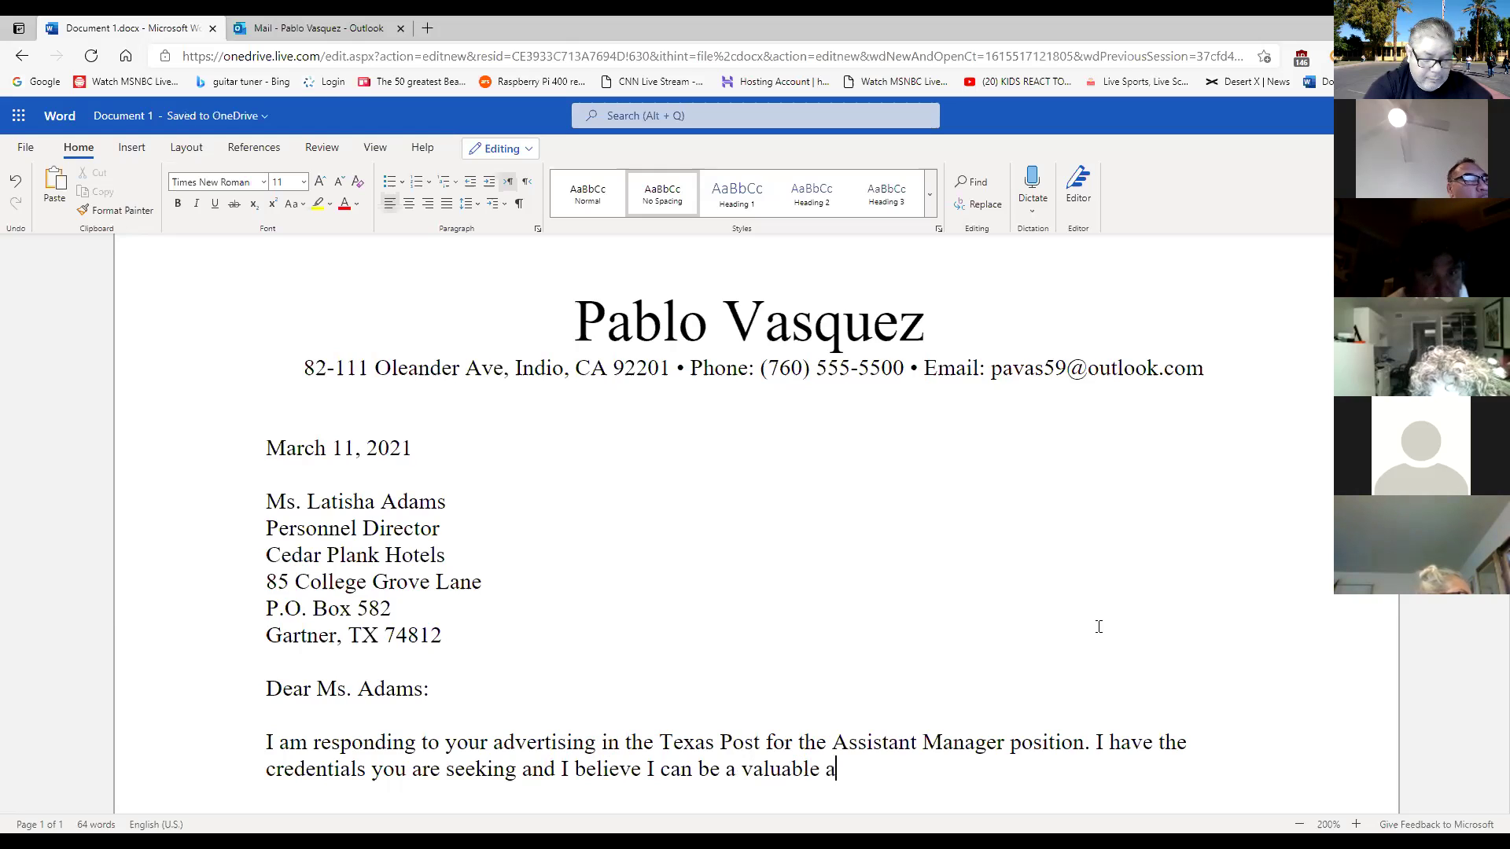
text(sset)
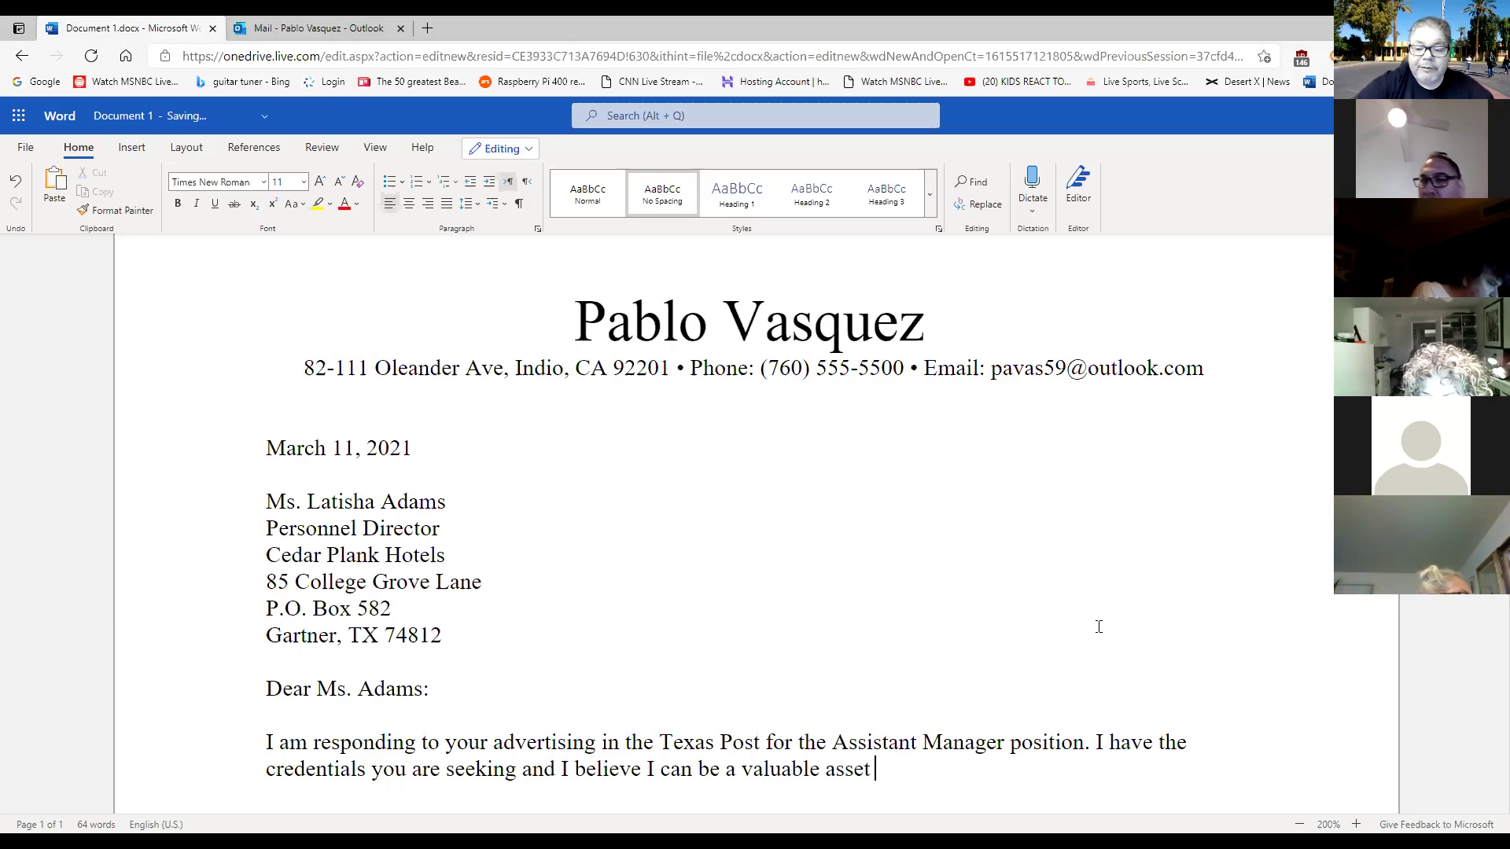
Zoom the page in, end the sentence with 'to Cedar Plank Hotles.' and start a new paragraph.
scroll(1101, 627, down, 2)
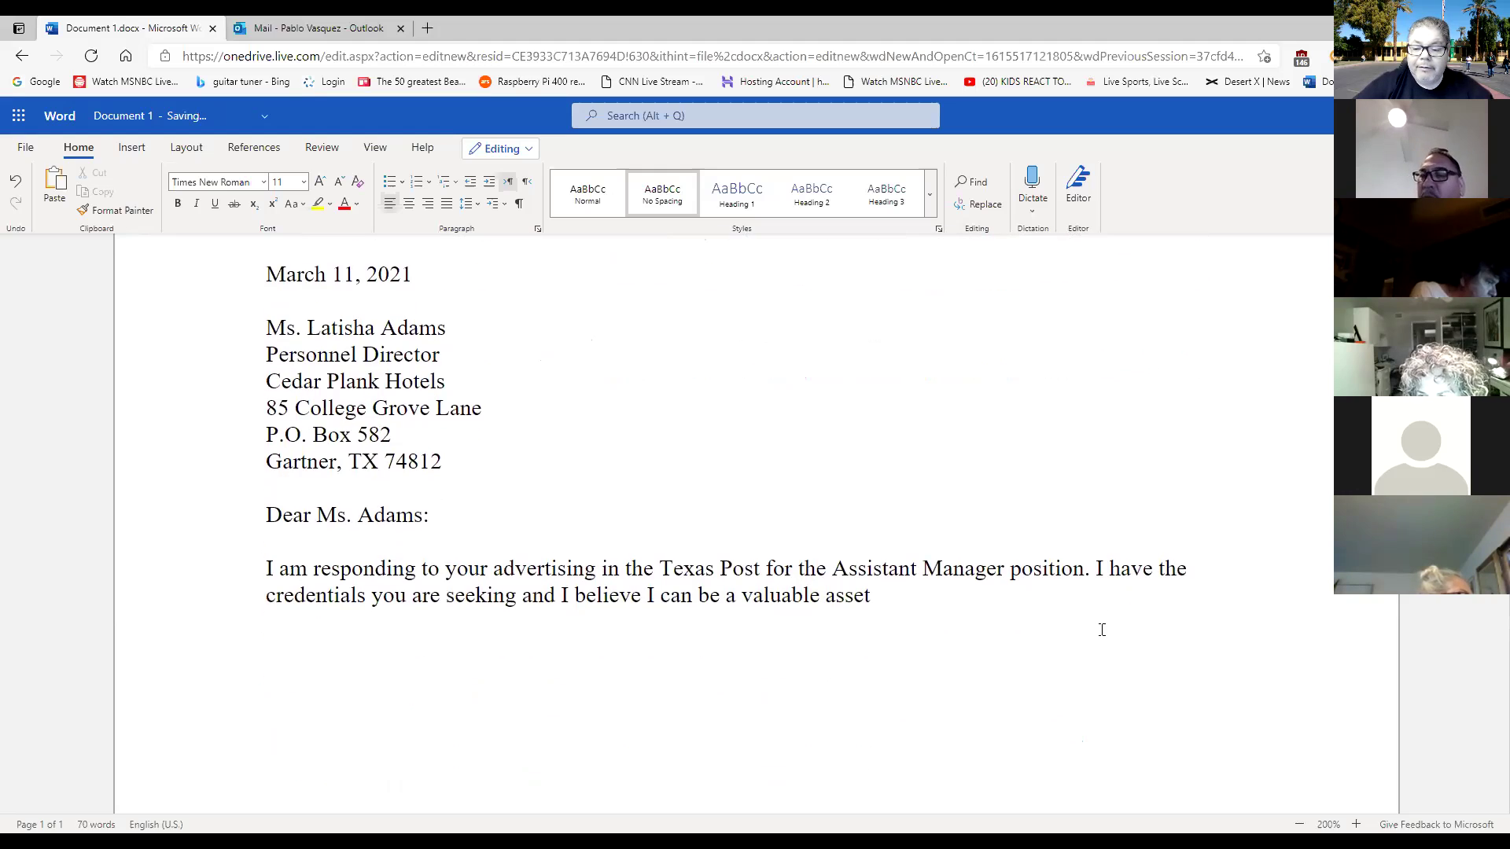
click(1356, 824)
click(1355, 824)
click(1356, 824)
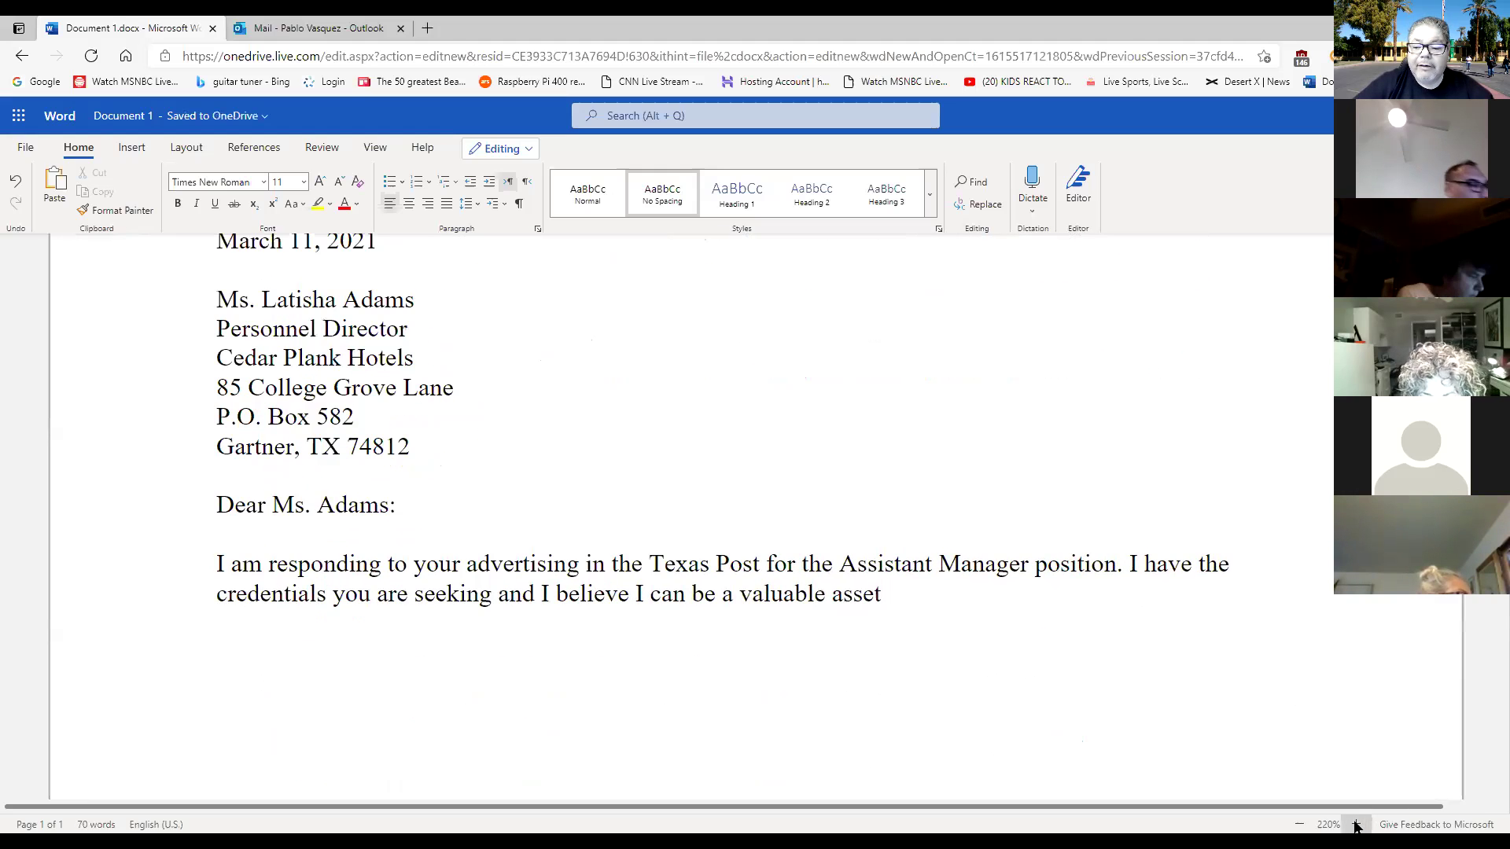
click(1356, 824)
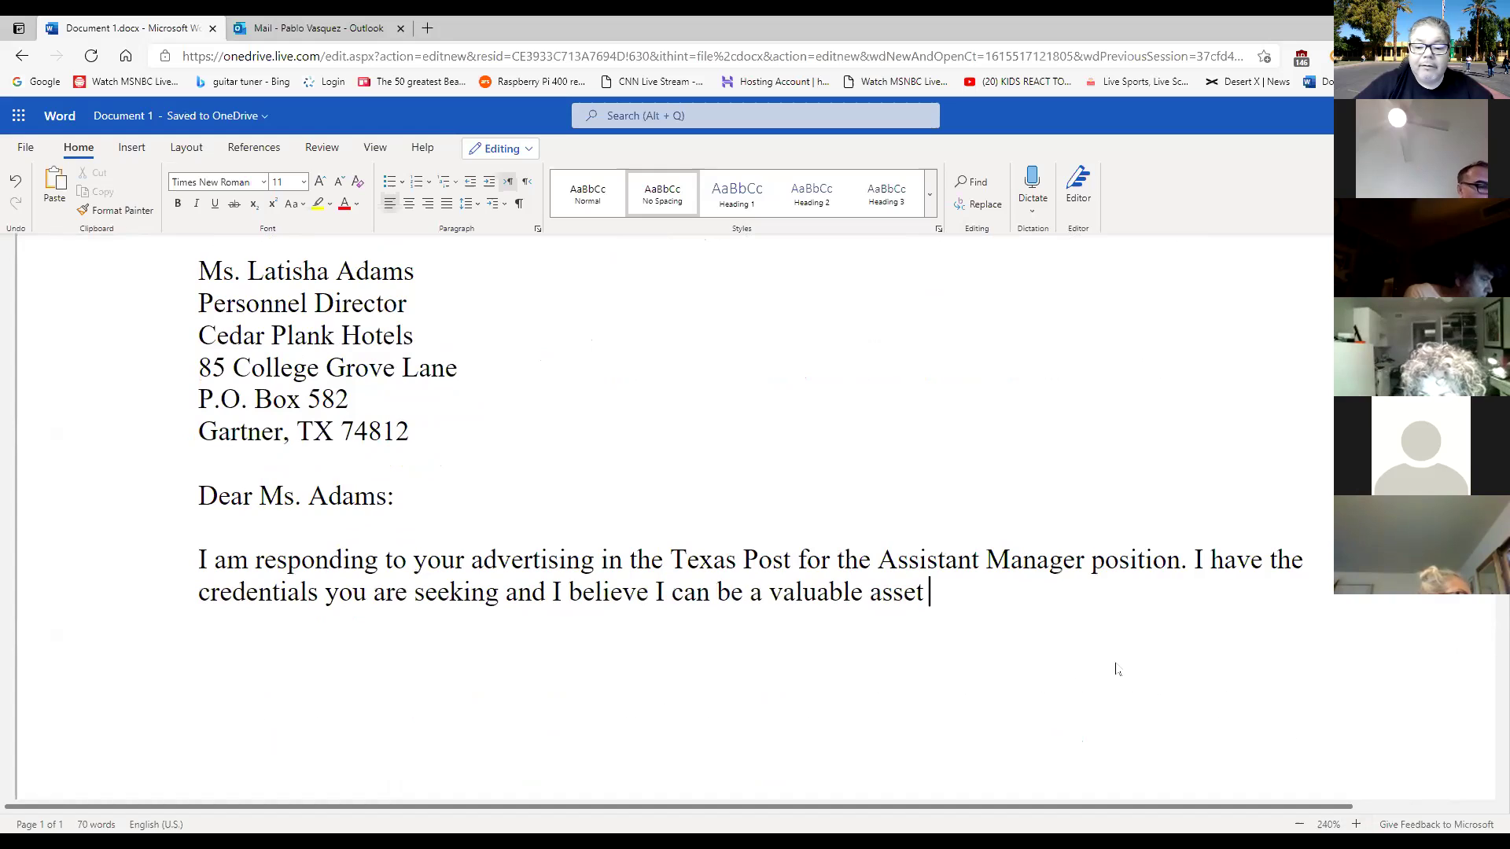
scroll(1026, 610, down, 1)
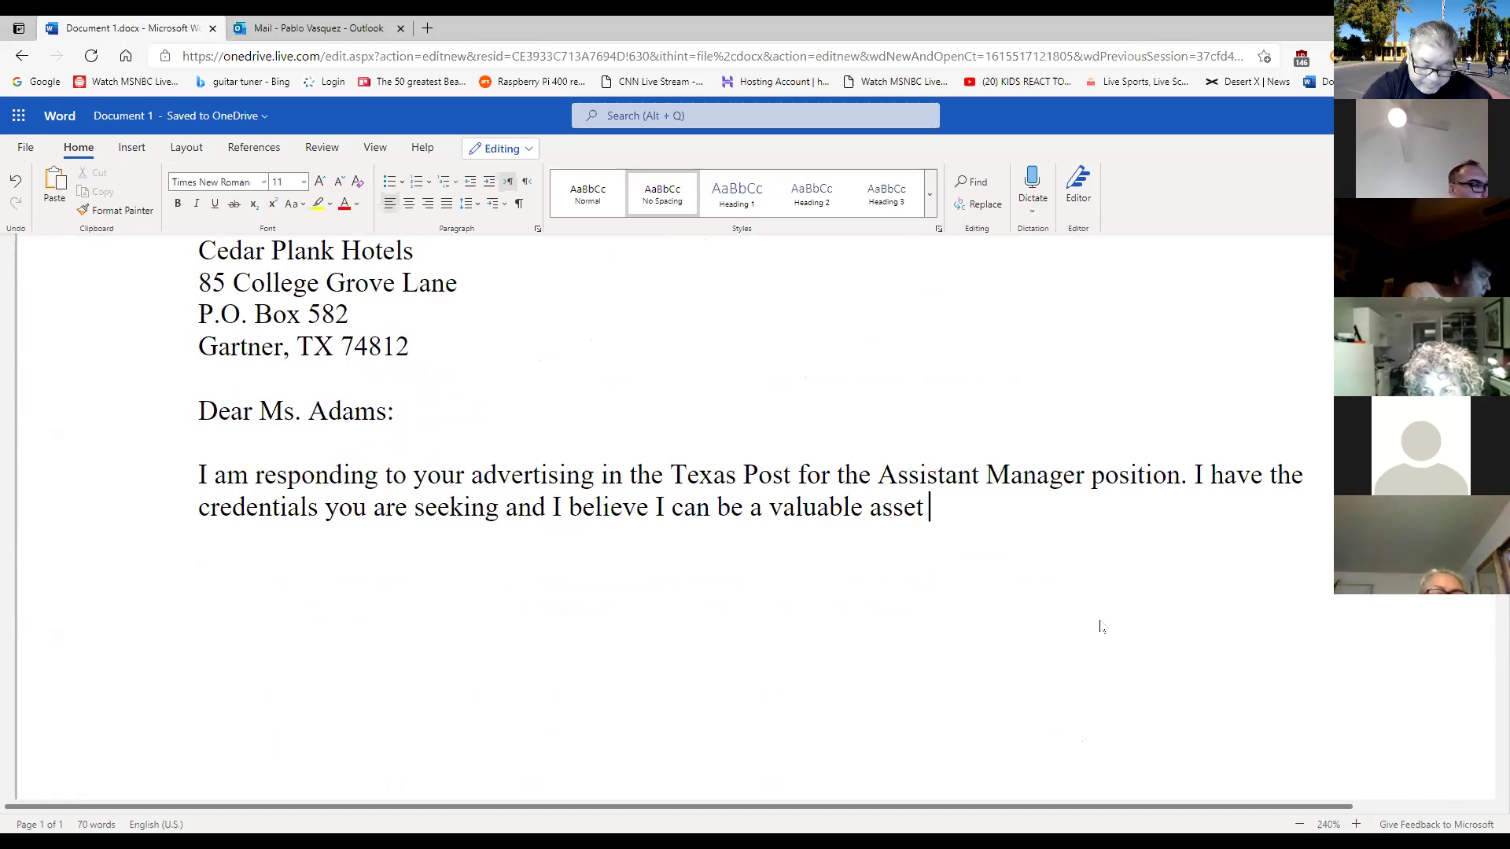
text(t)
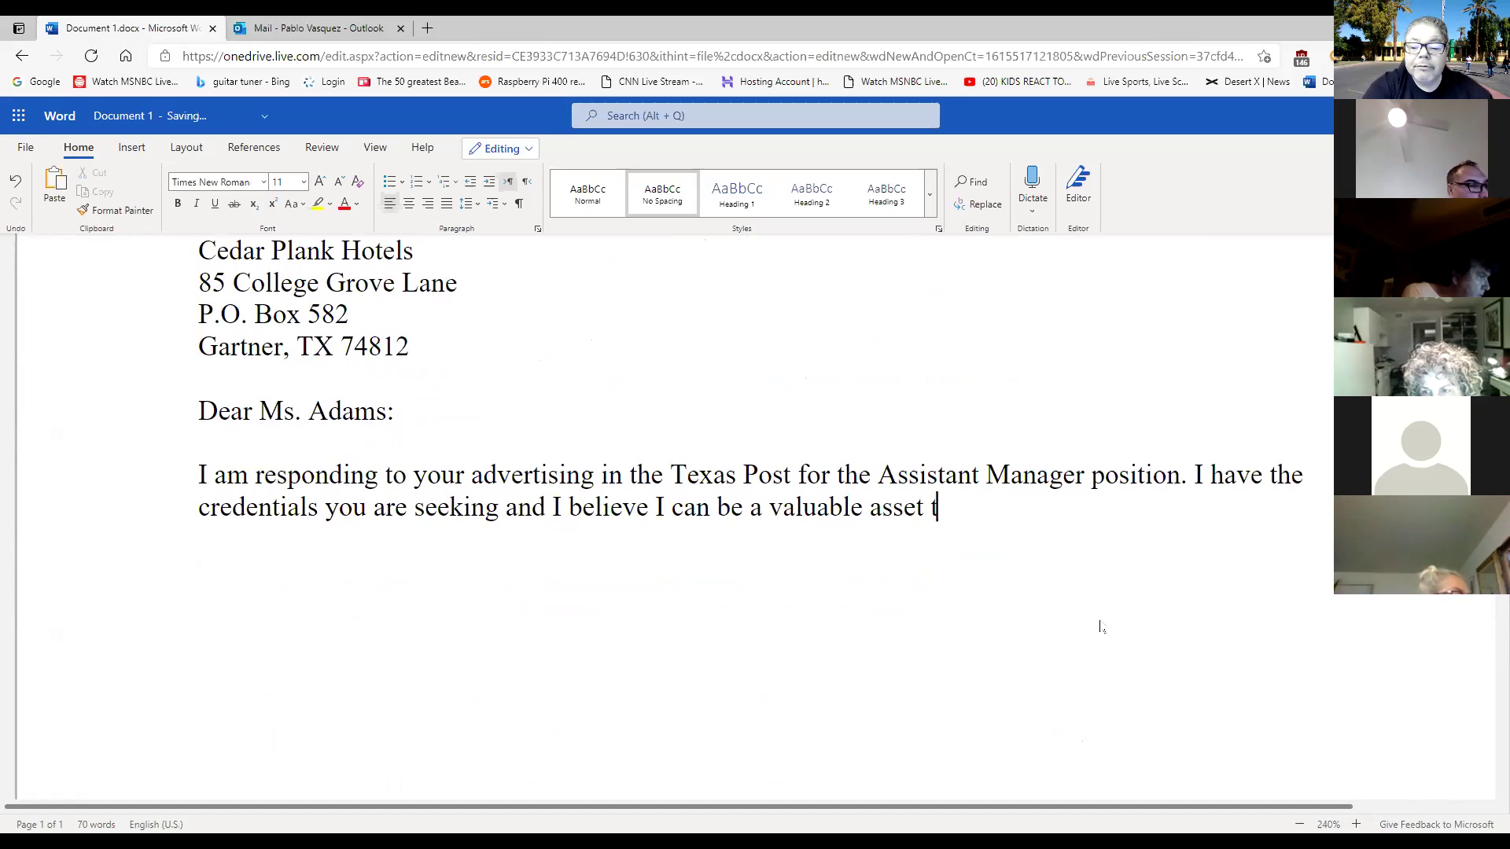
text(o Cedar )
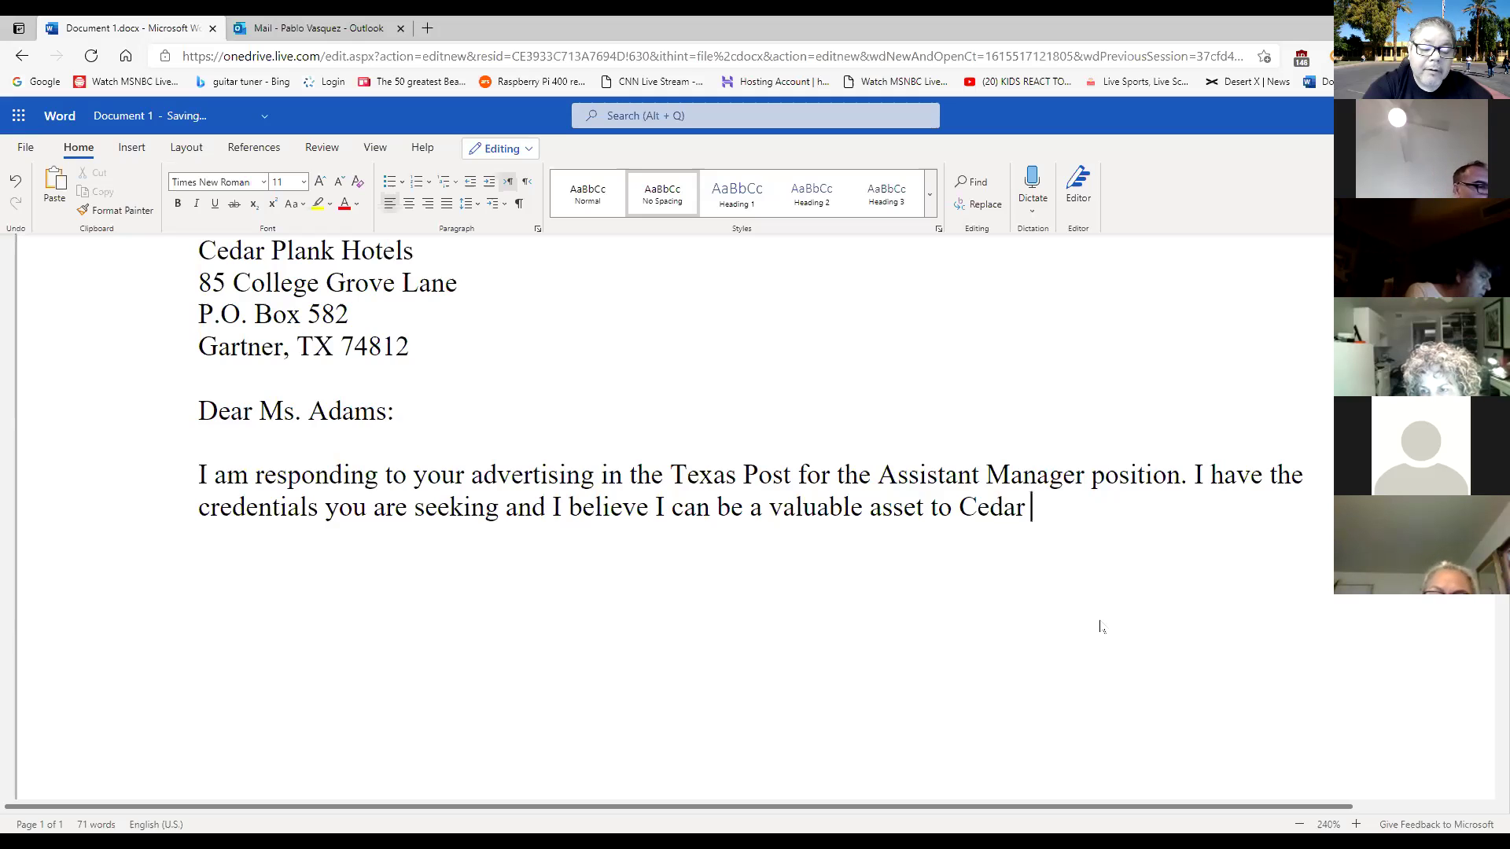
text(Plank Hotles)
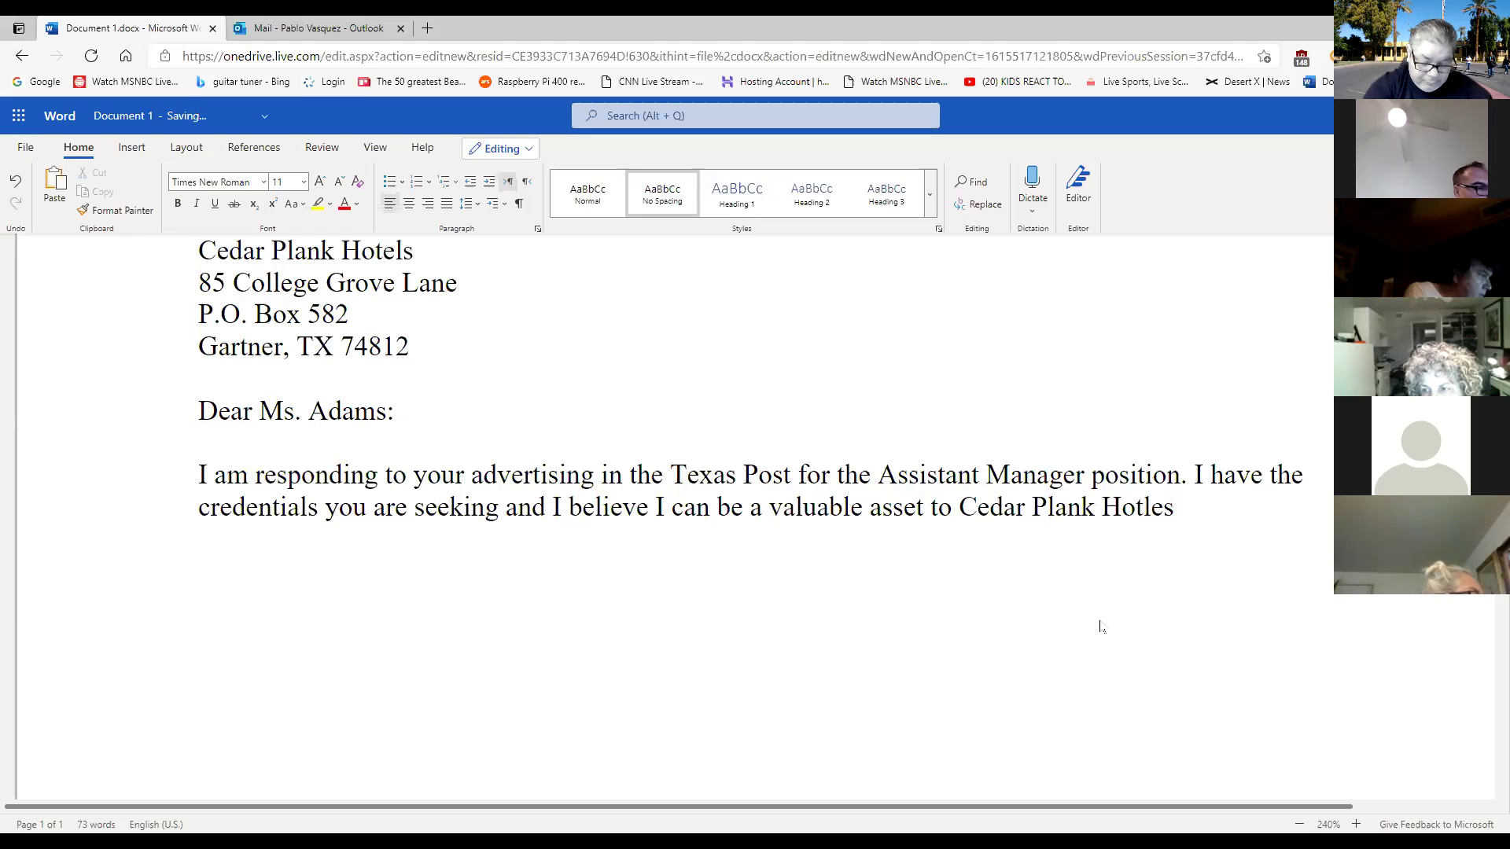
text(.)
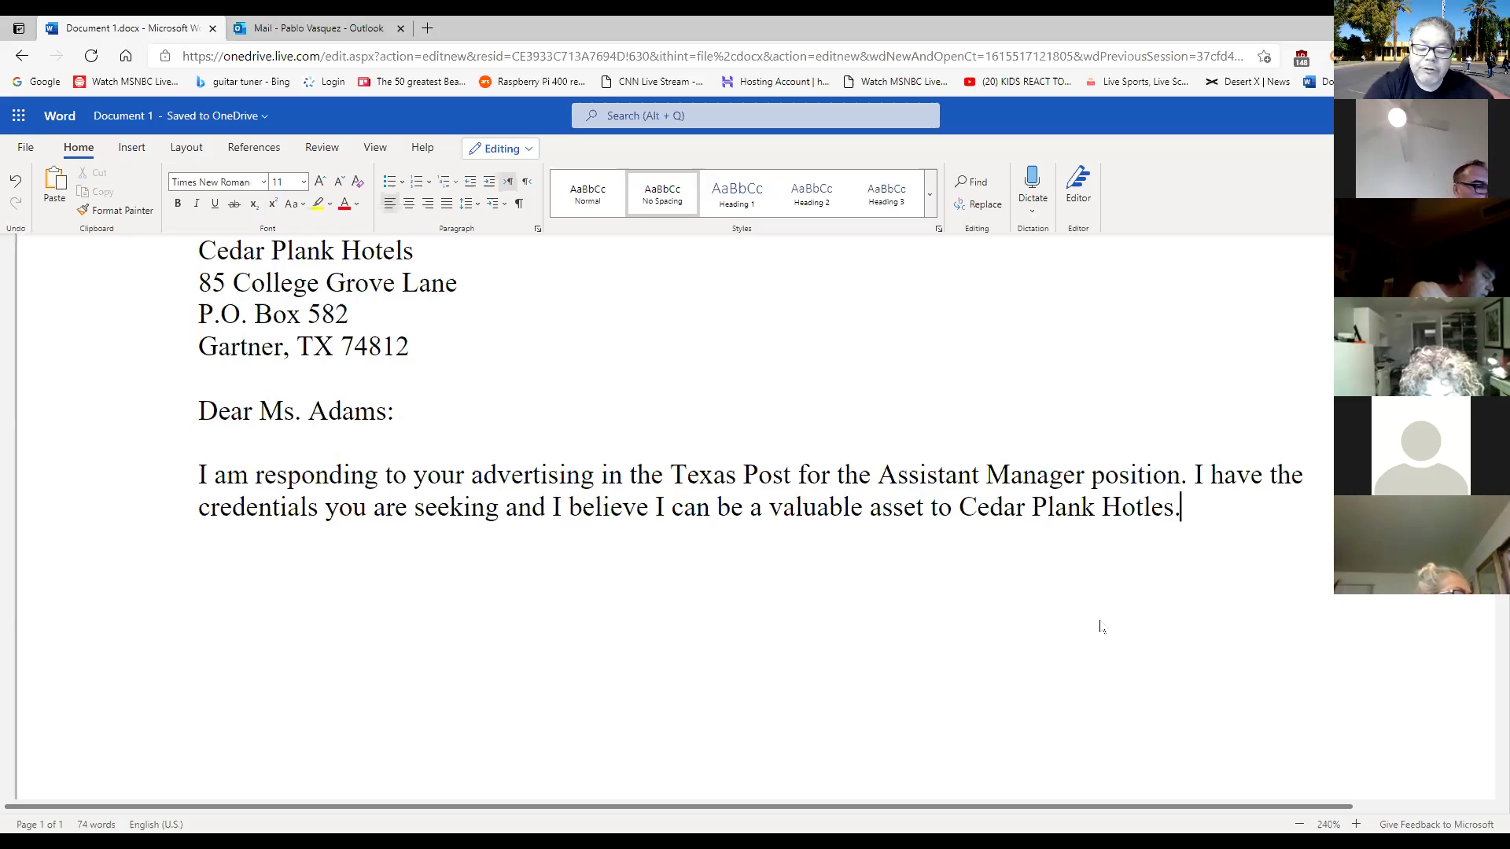
key(Return)
key(Return)
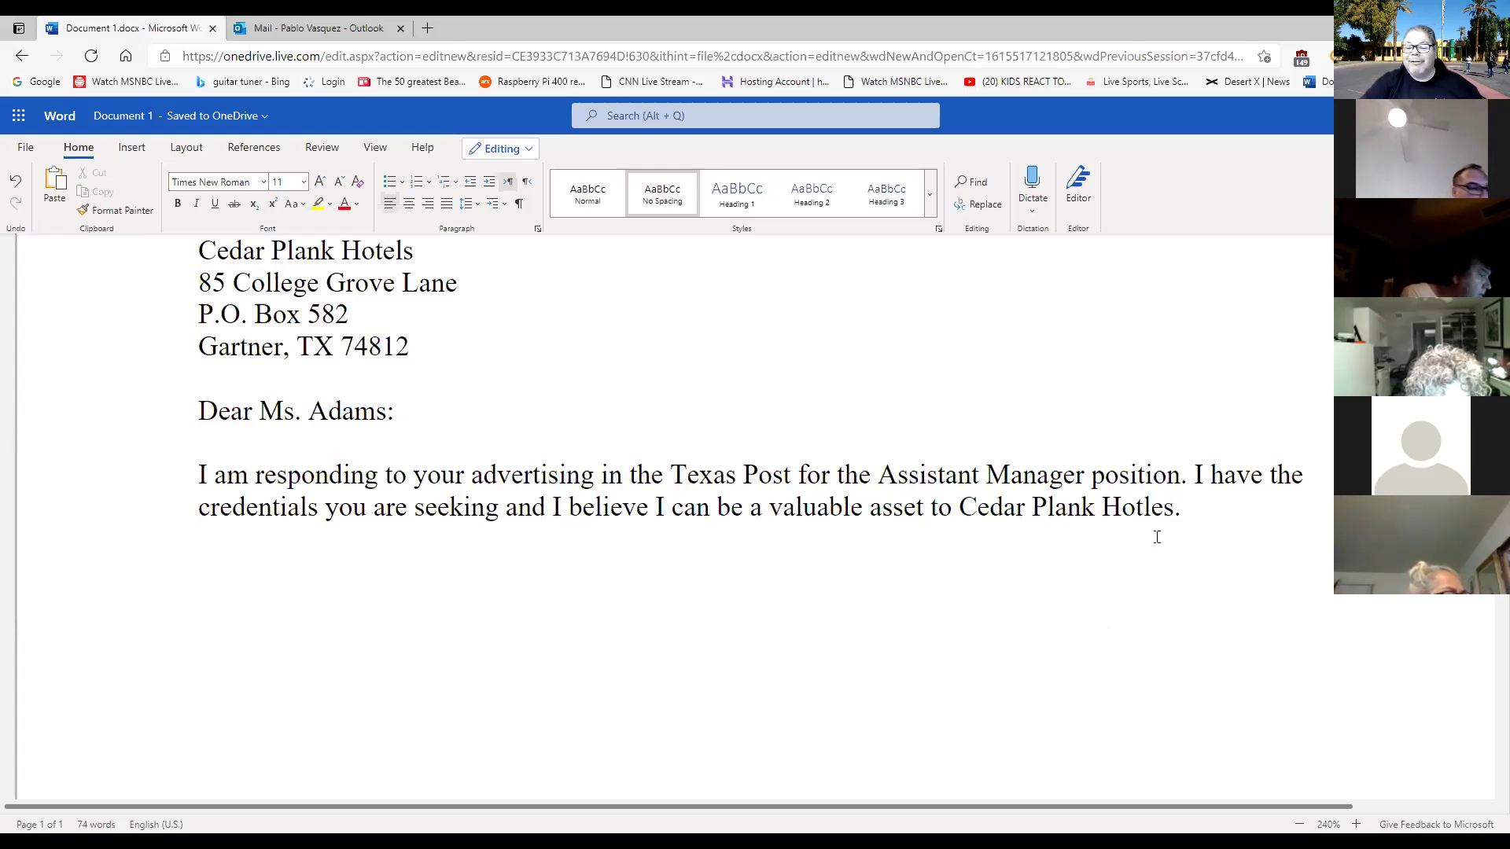
Correct 'Hotles' to 'Hotels' and add a new paragraph after 'Cedar Plank Hotels.'.
click(1142, 509)
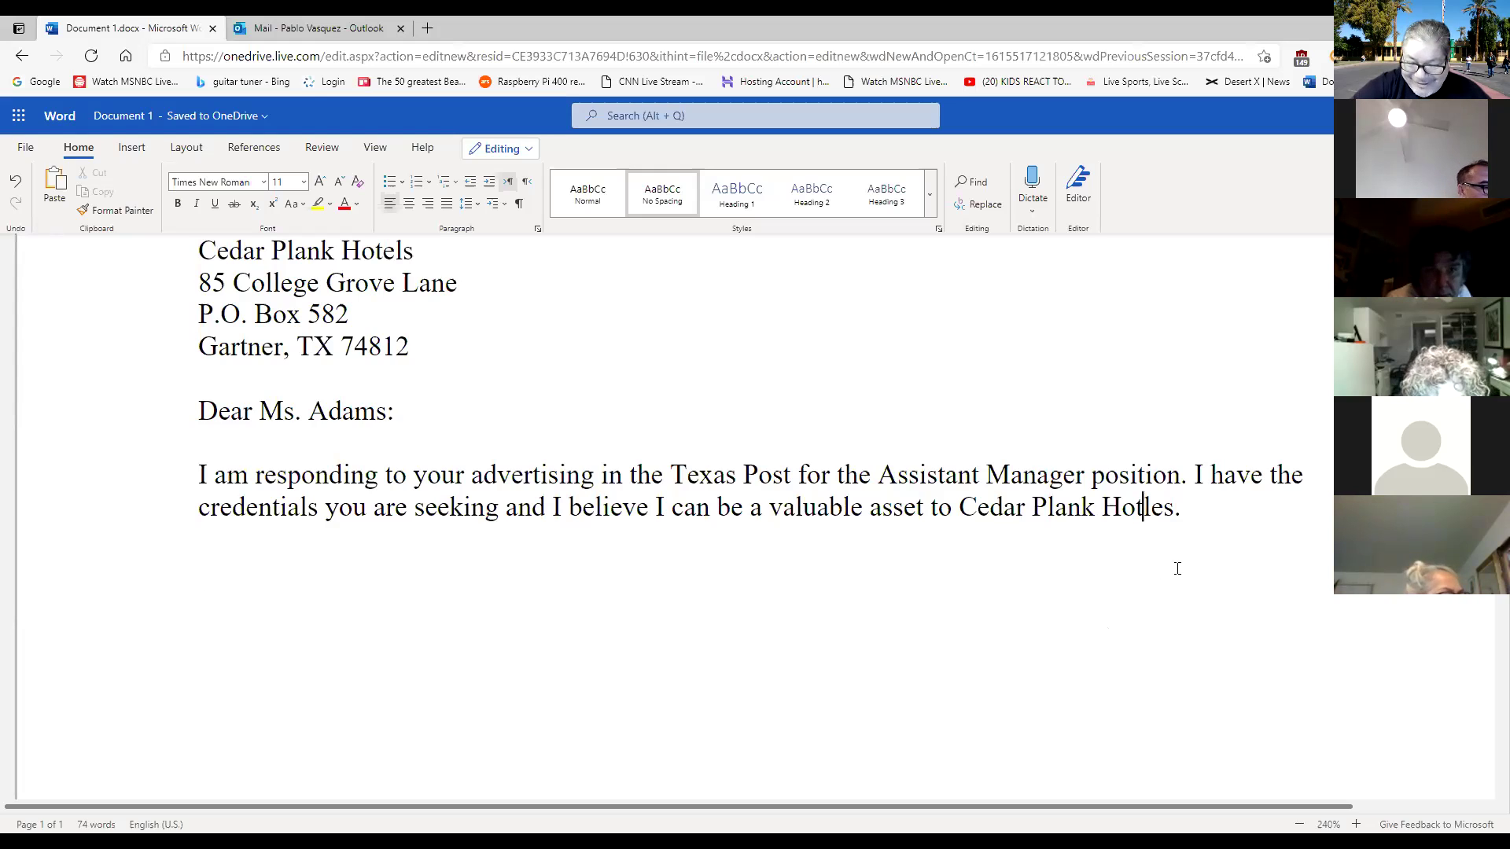
key(BackSpace)
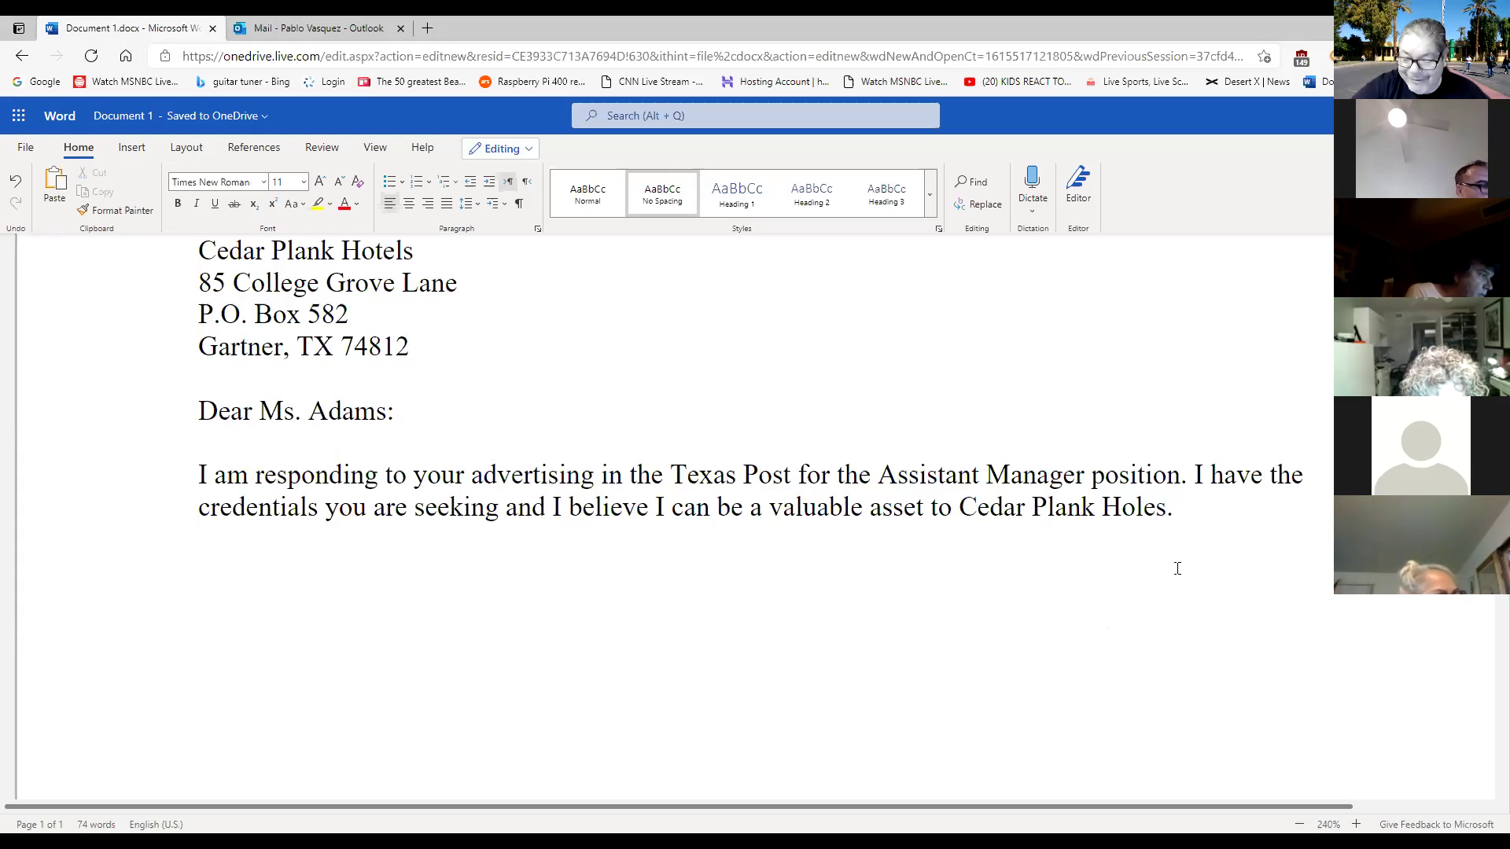
key(Right)
key(Right)
key(Right)
key(BackSpace)
key(BackSpace)
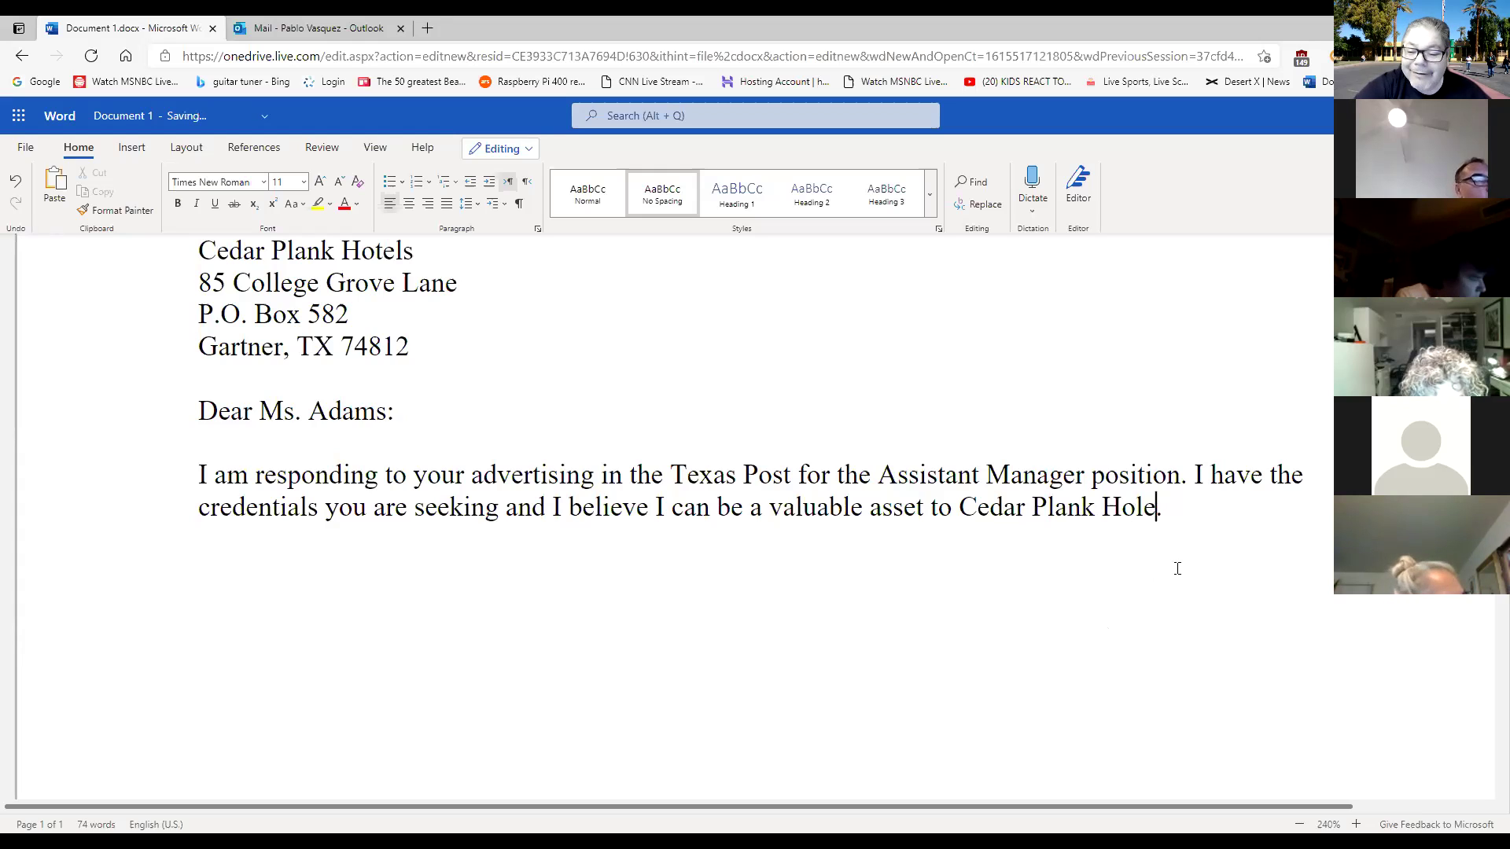
key(BackSpace)
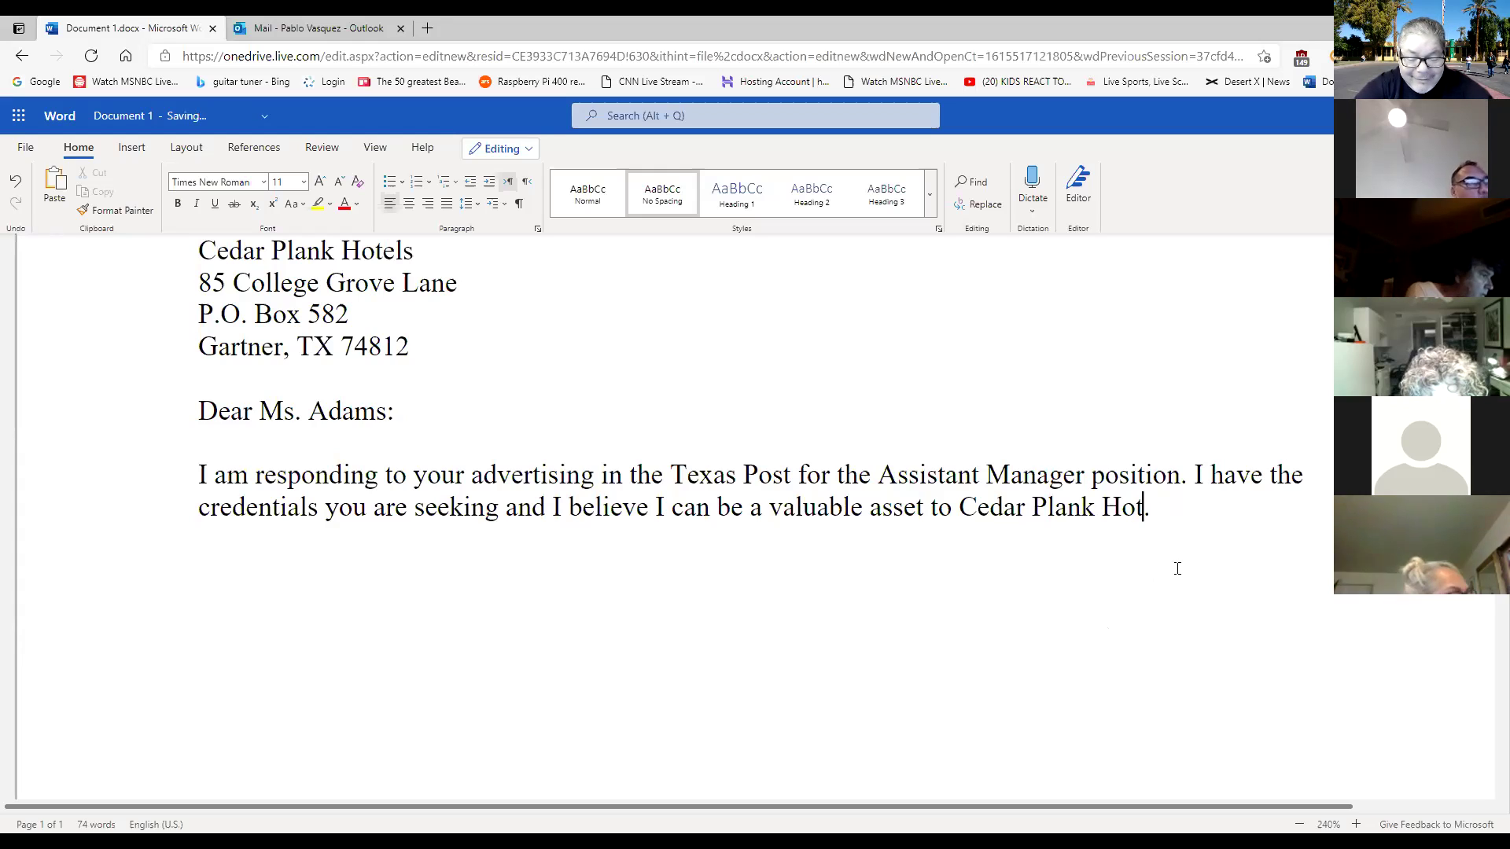
text(tel)
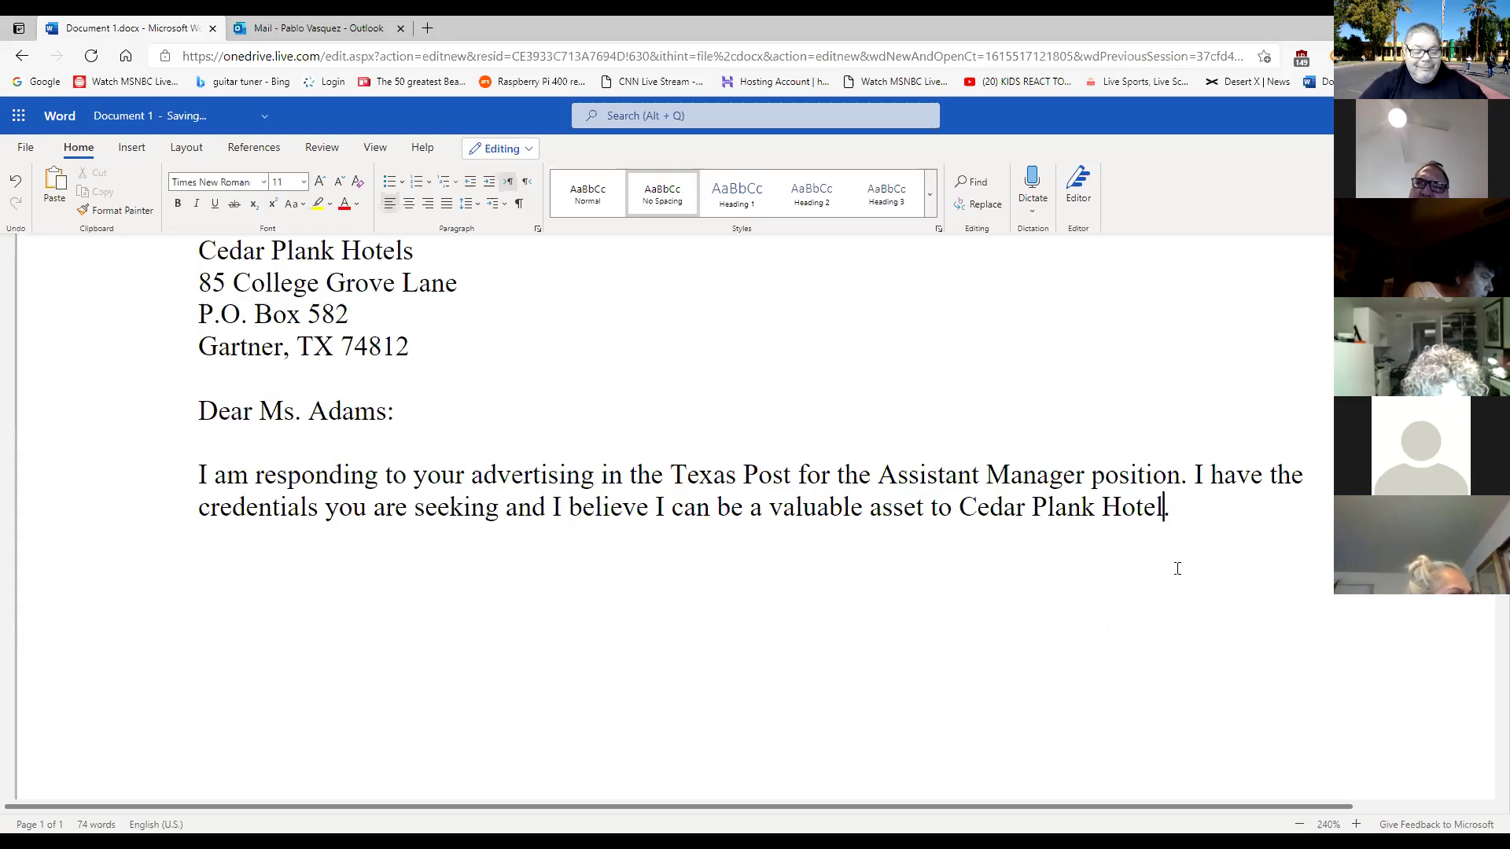
text(sw)
key(BackSpace)
click(1205, 511)
key(Return)
key(Return)
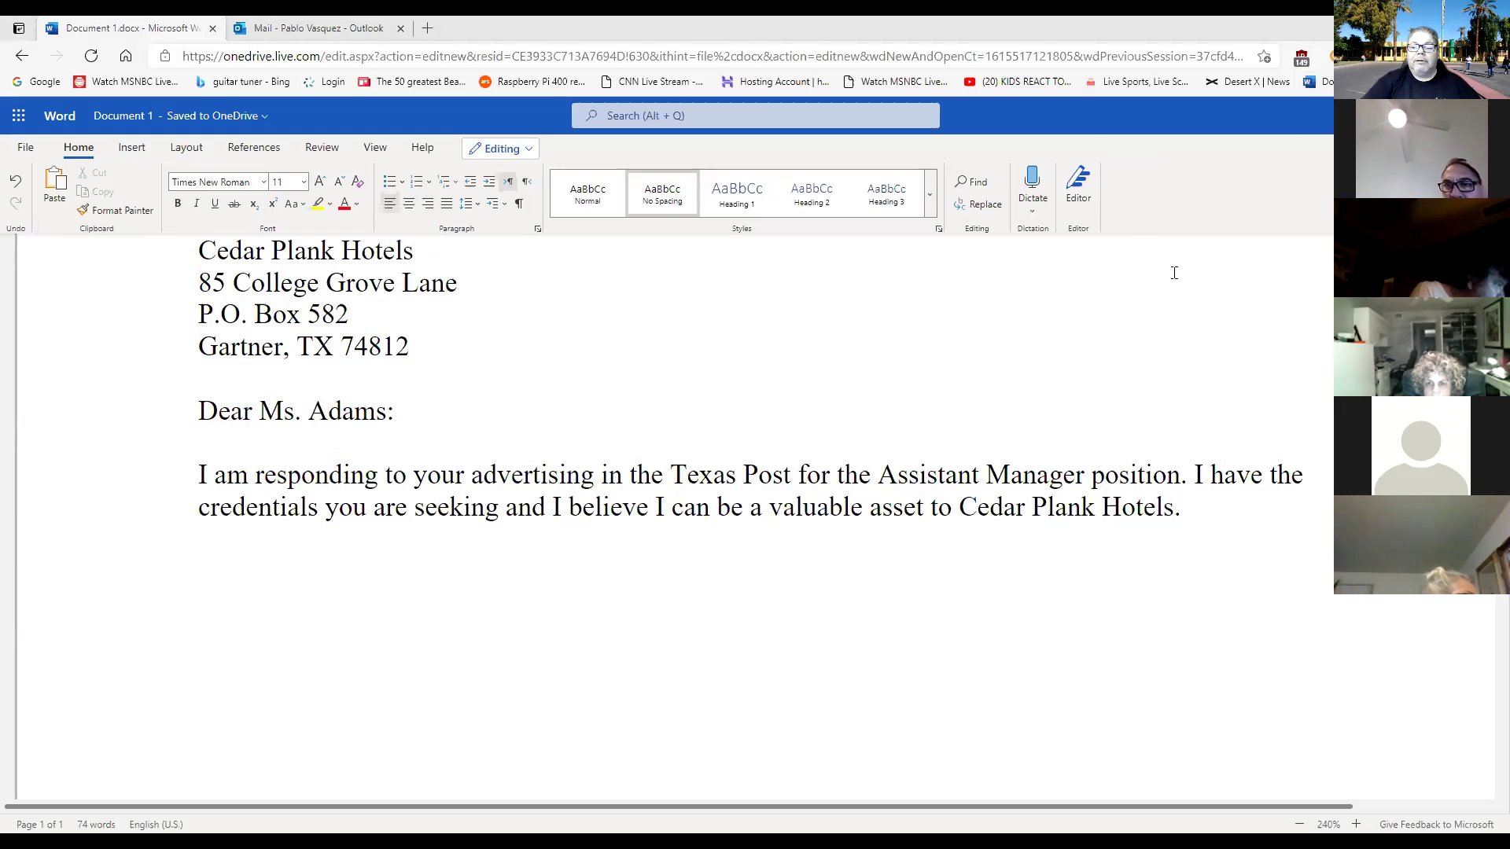
Start the second body paragraph on the empty line with 'In may'.
scroll(1173, 273, up, 1)
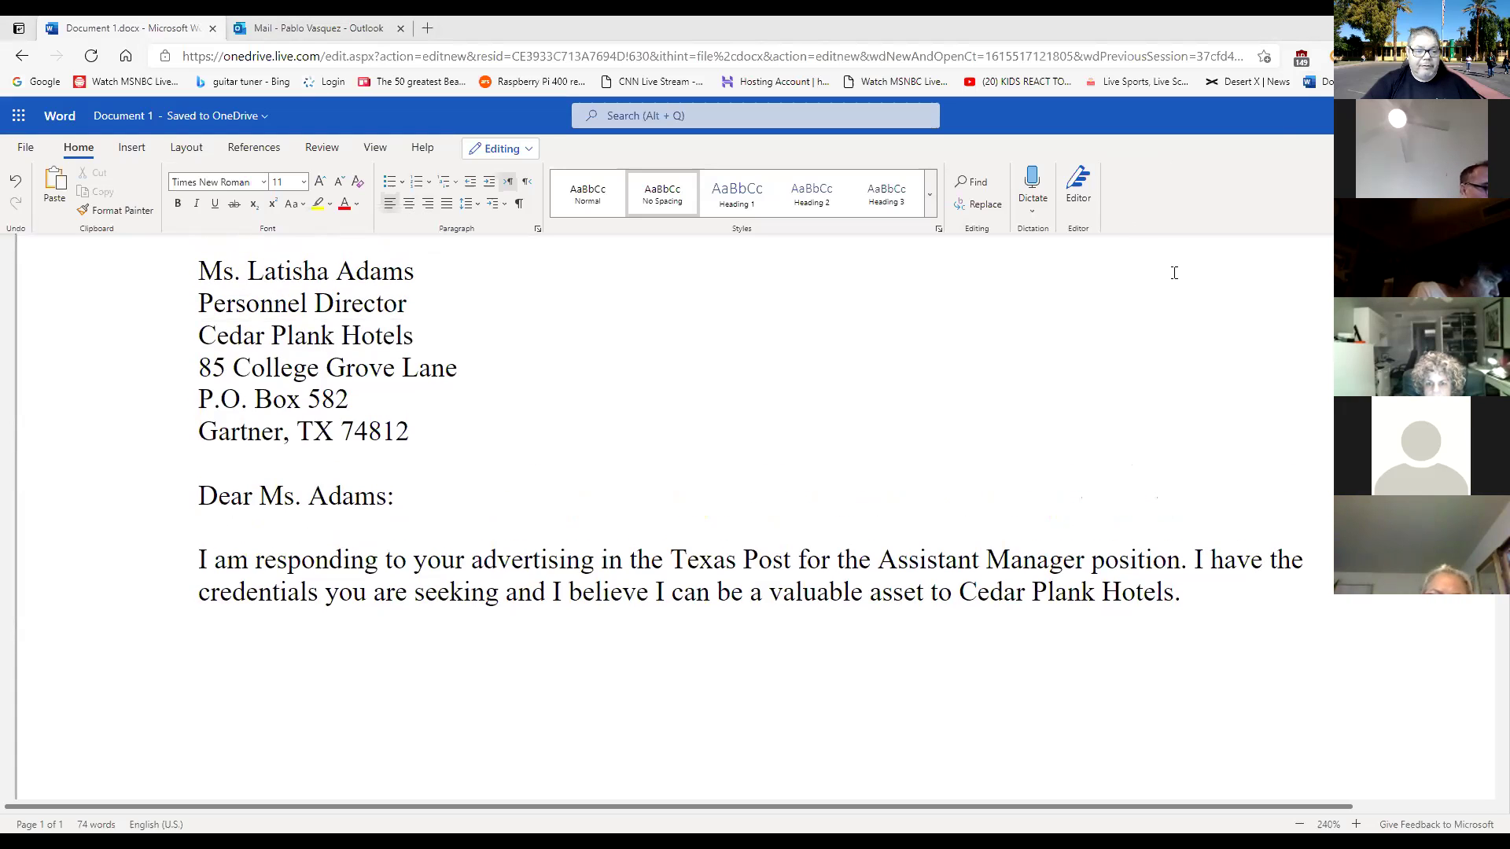
scroll(1174, 273, up, 1)
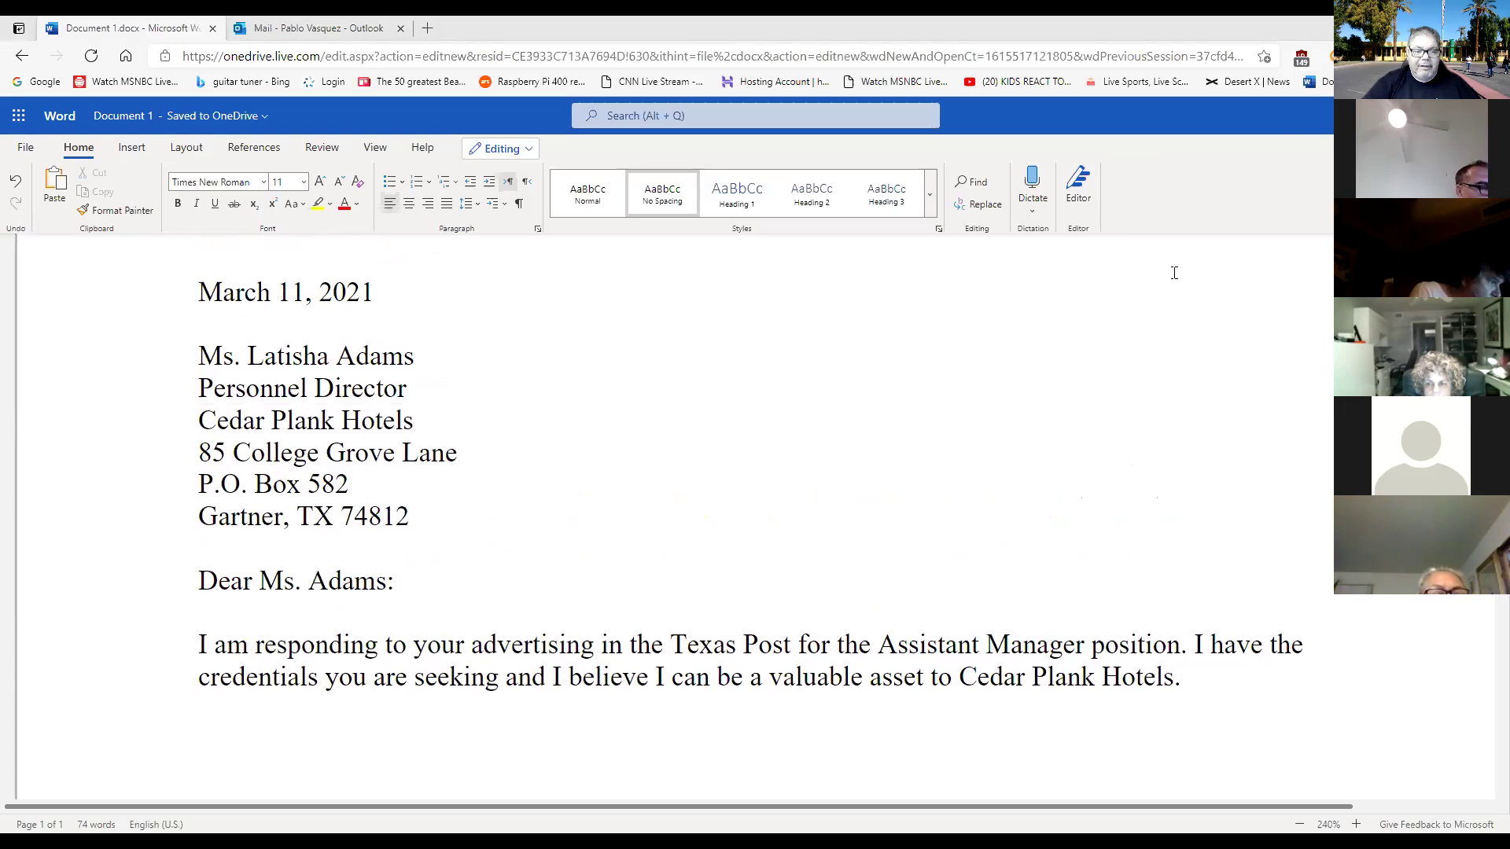
scroll(1174, 273, down, 1)
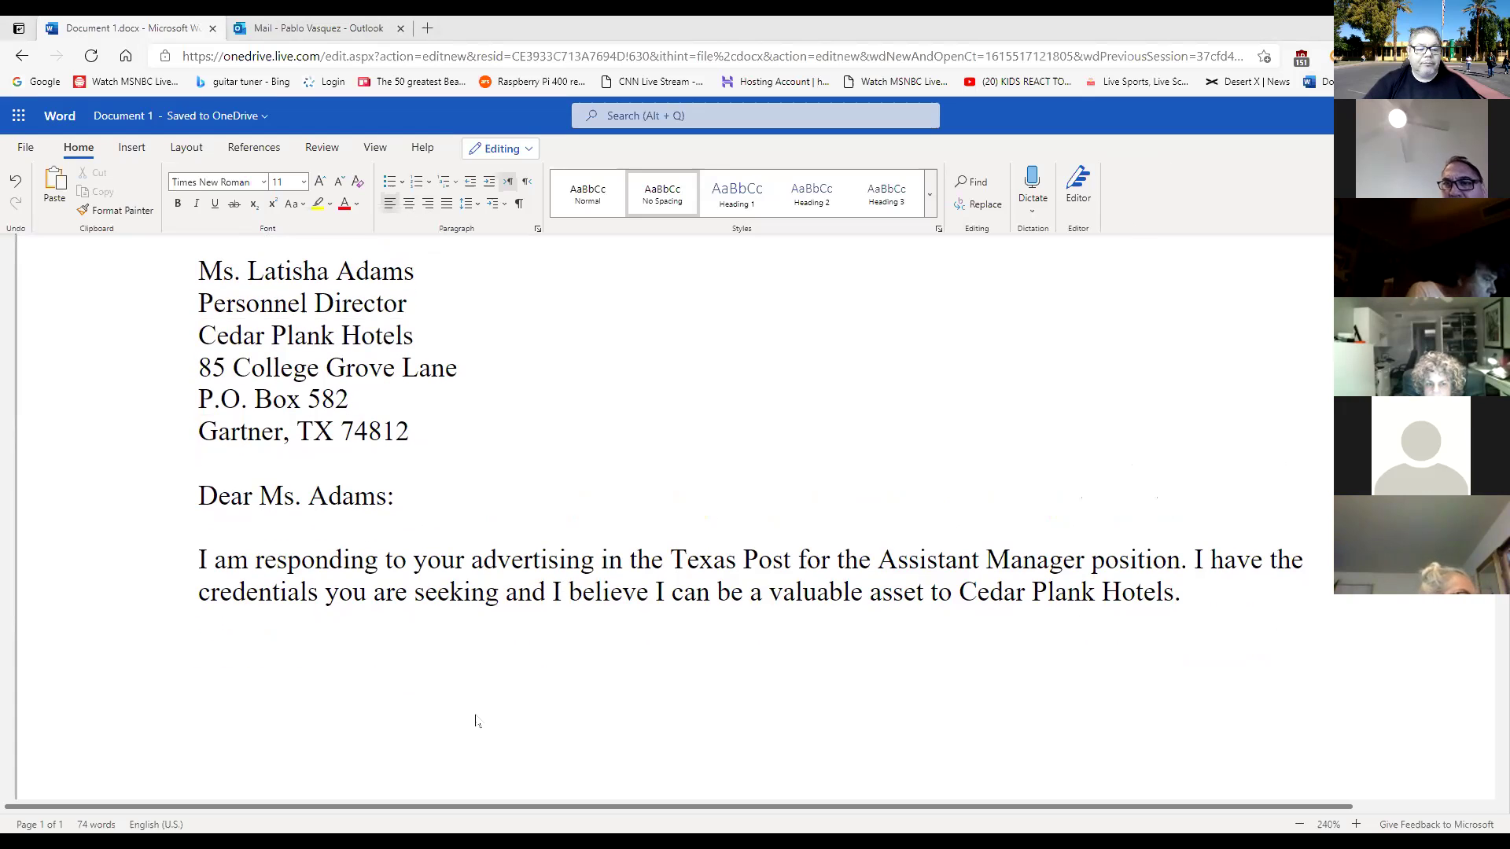
click(462, 699)
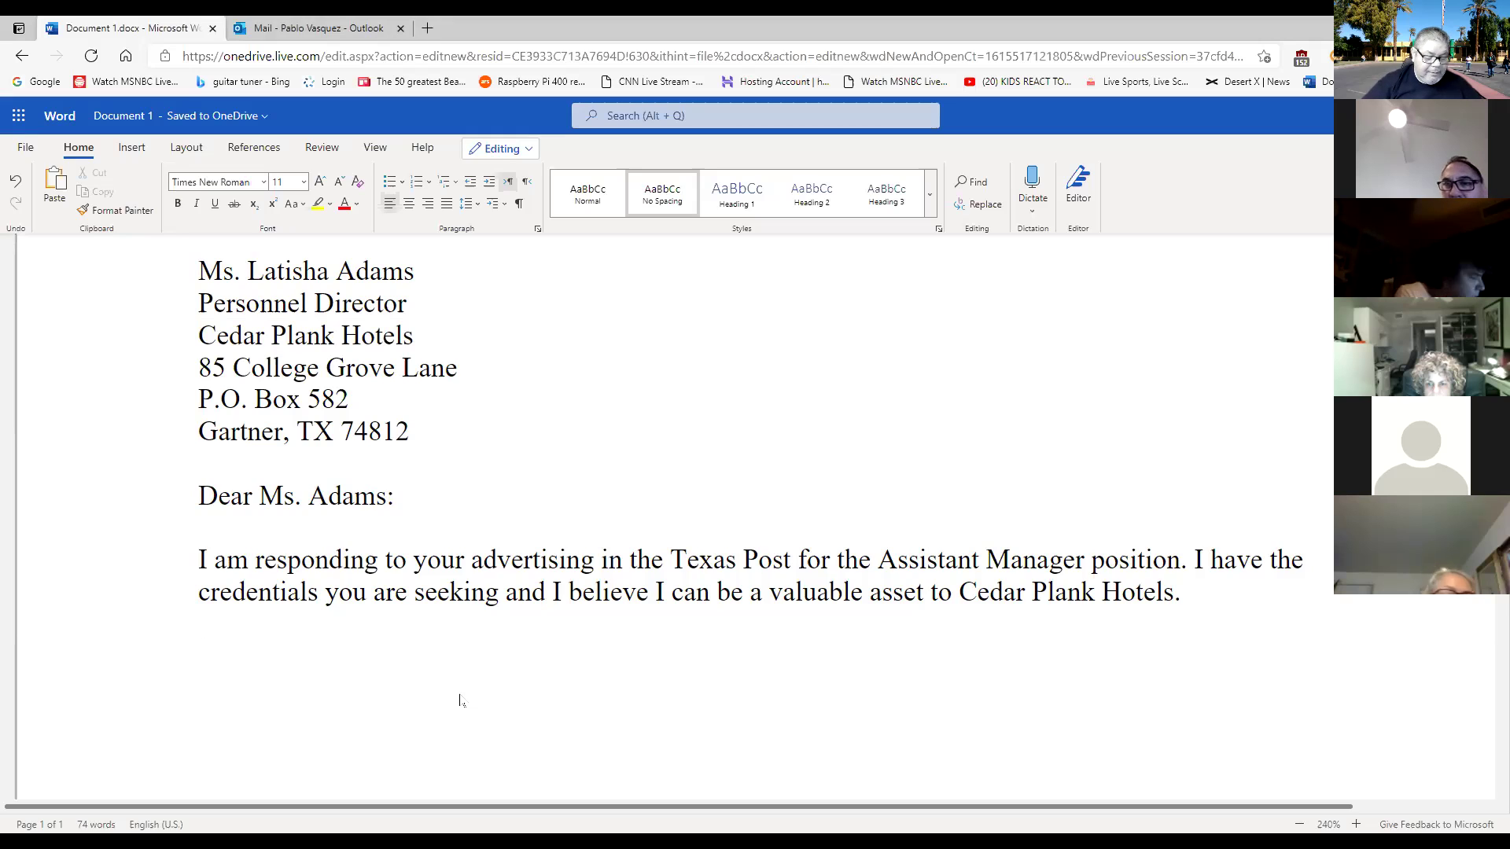
text(I)
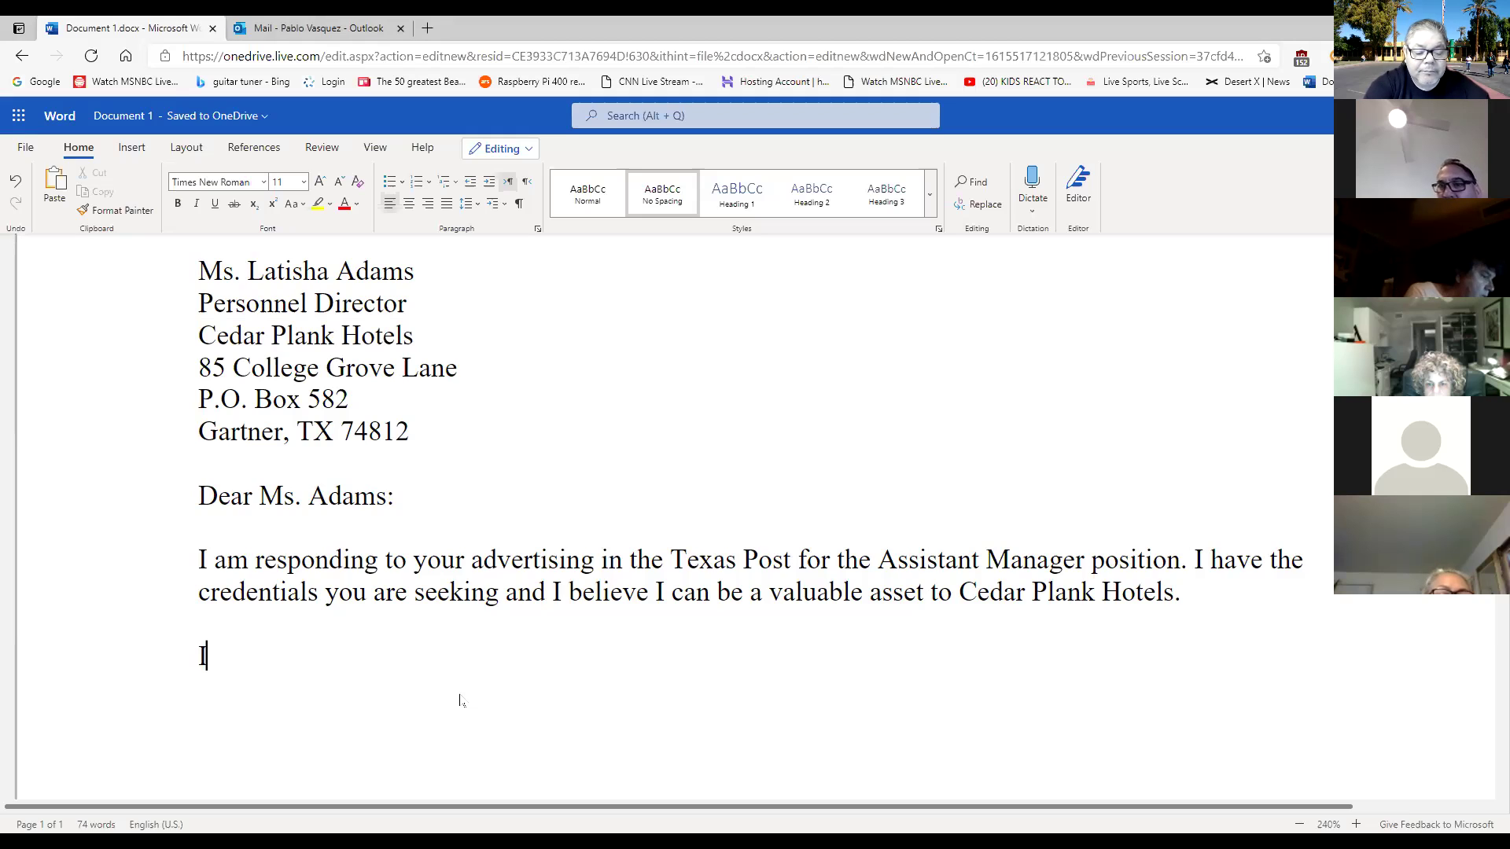
text(n may)
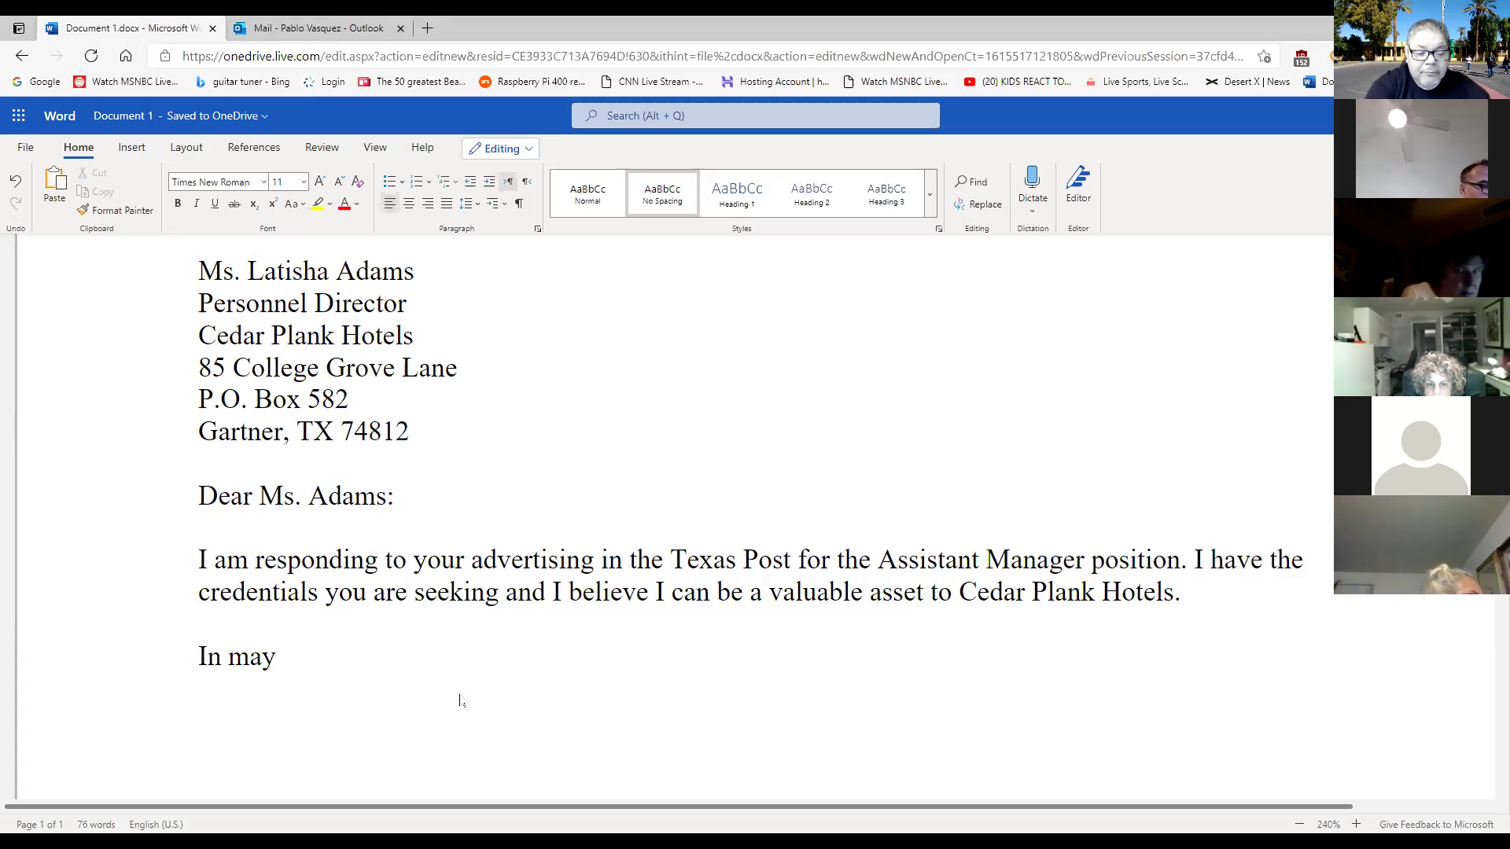
Type 'May, I will be earning my bachelor's degree in Hospitality Management from Greenville College. My relevant'.
key(BackSpace)
key(BackSpace)
key(BackSpace)
key(BackSpace)
key(BackSpace)
text(May)
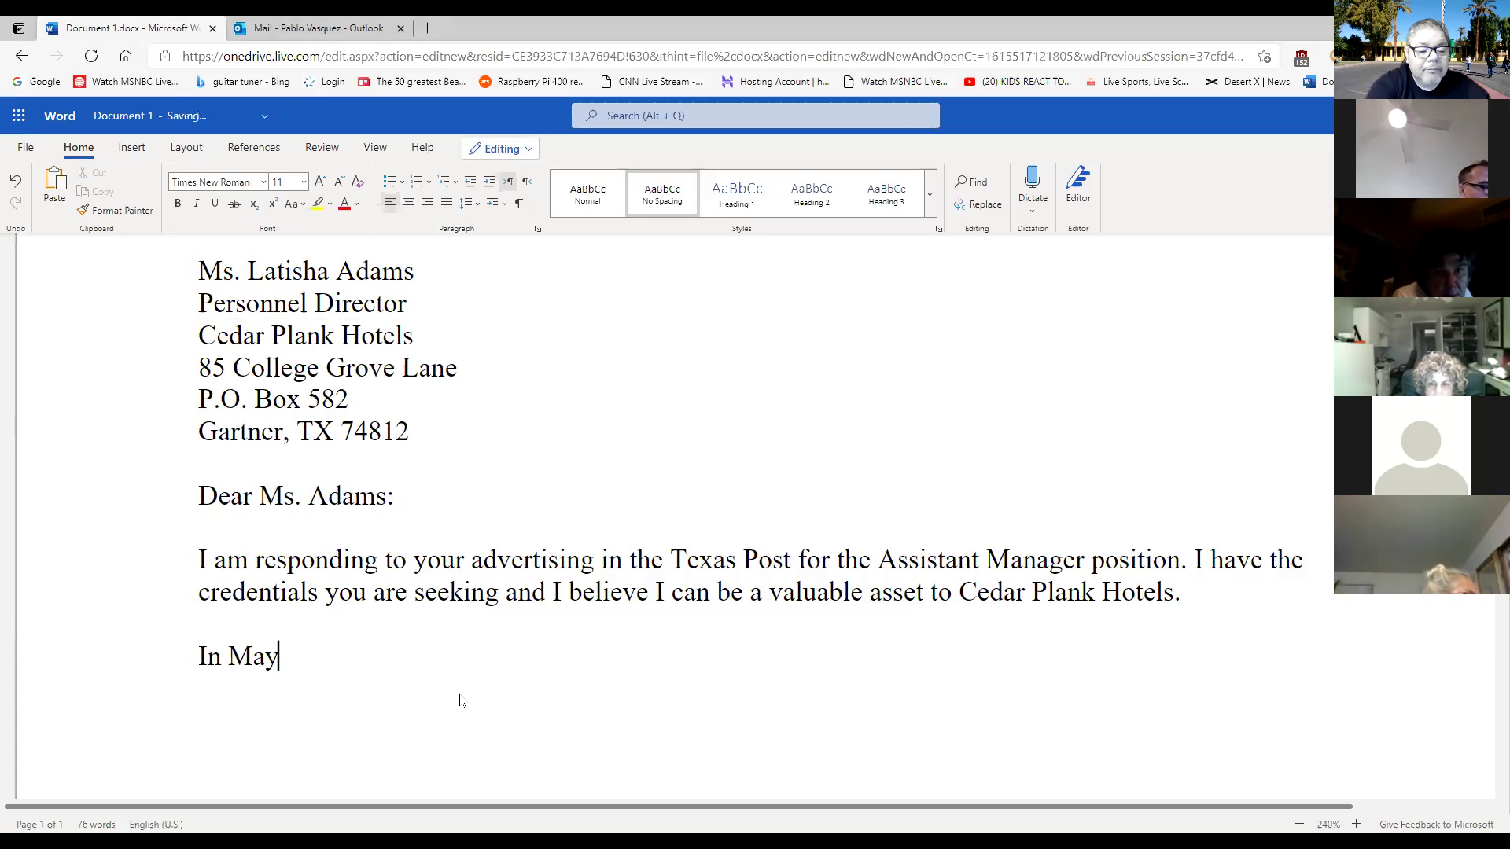
text(, I will be earning )
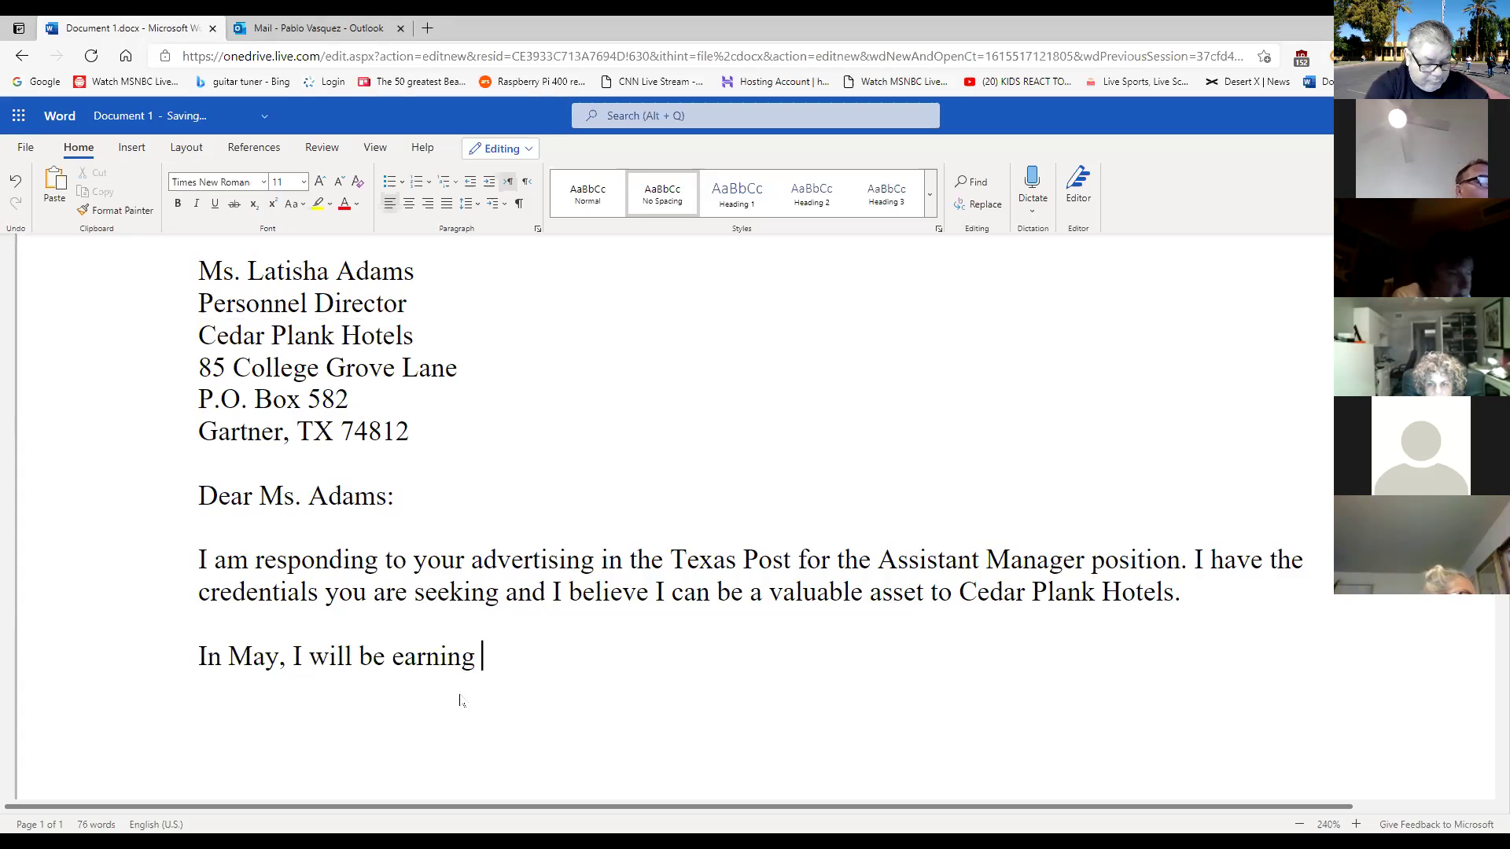
text(my )
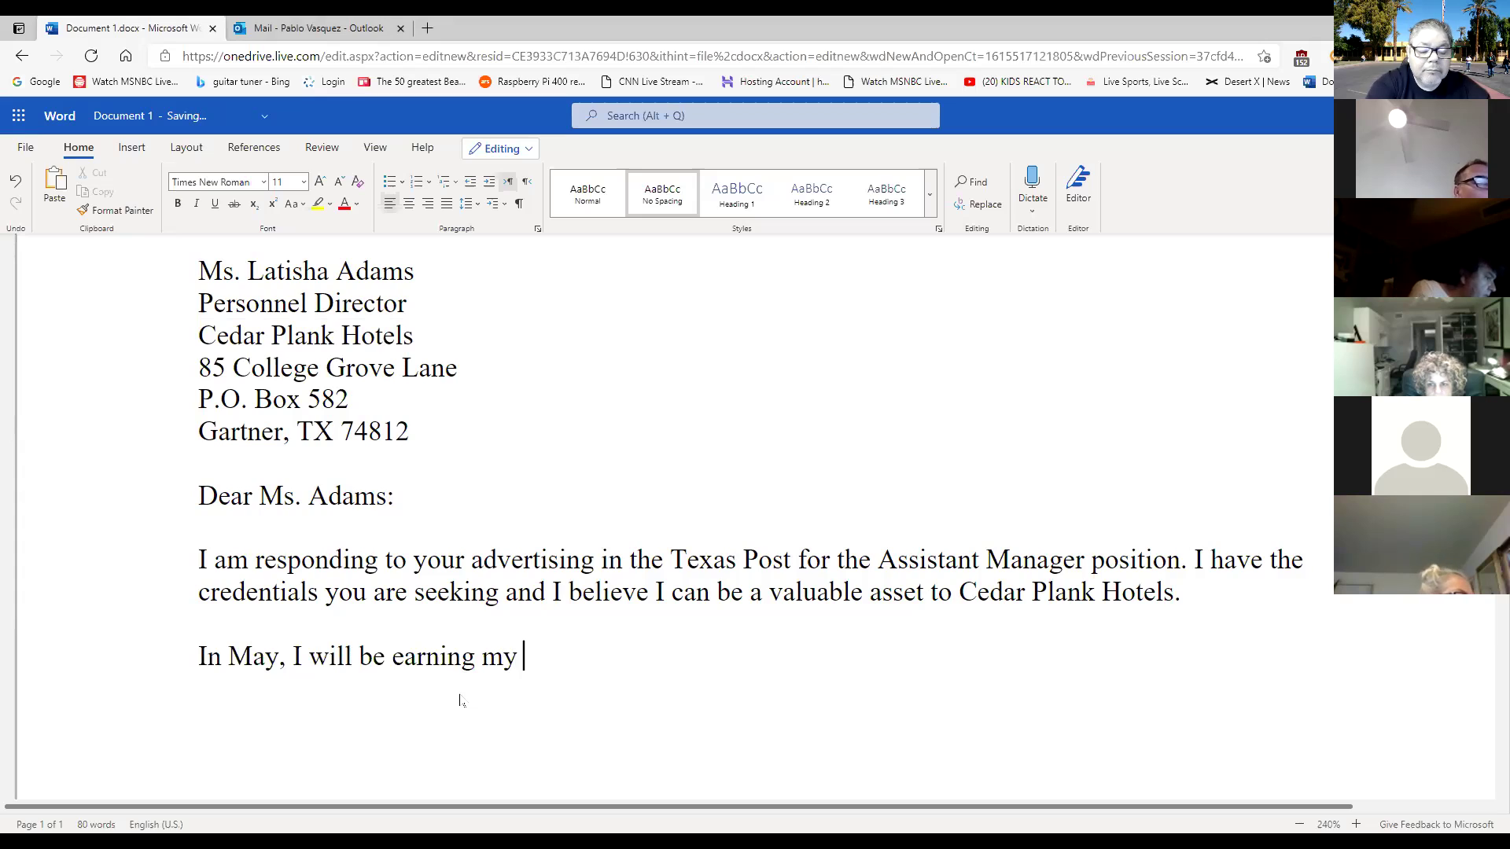
text(bachelo)
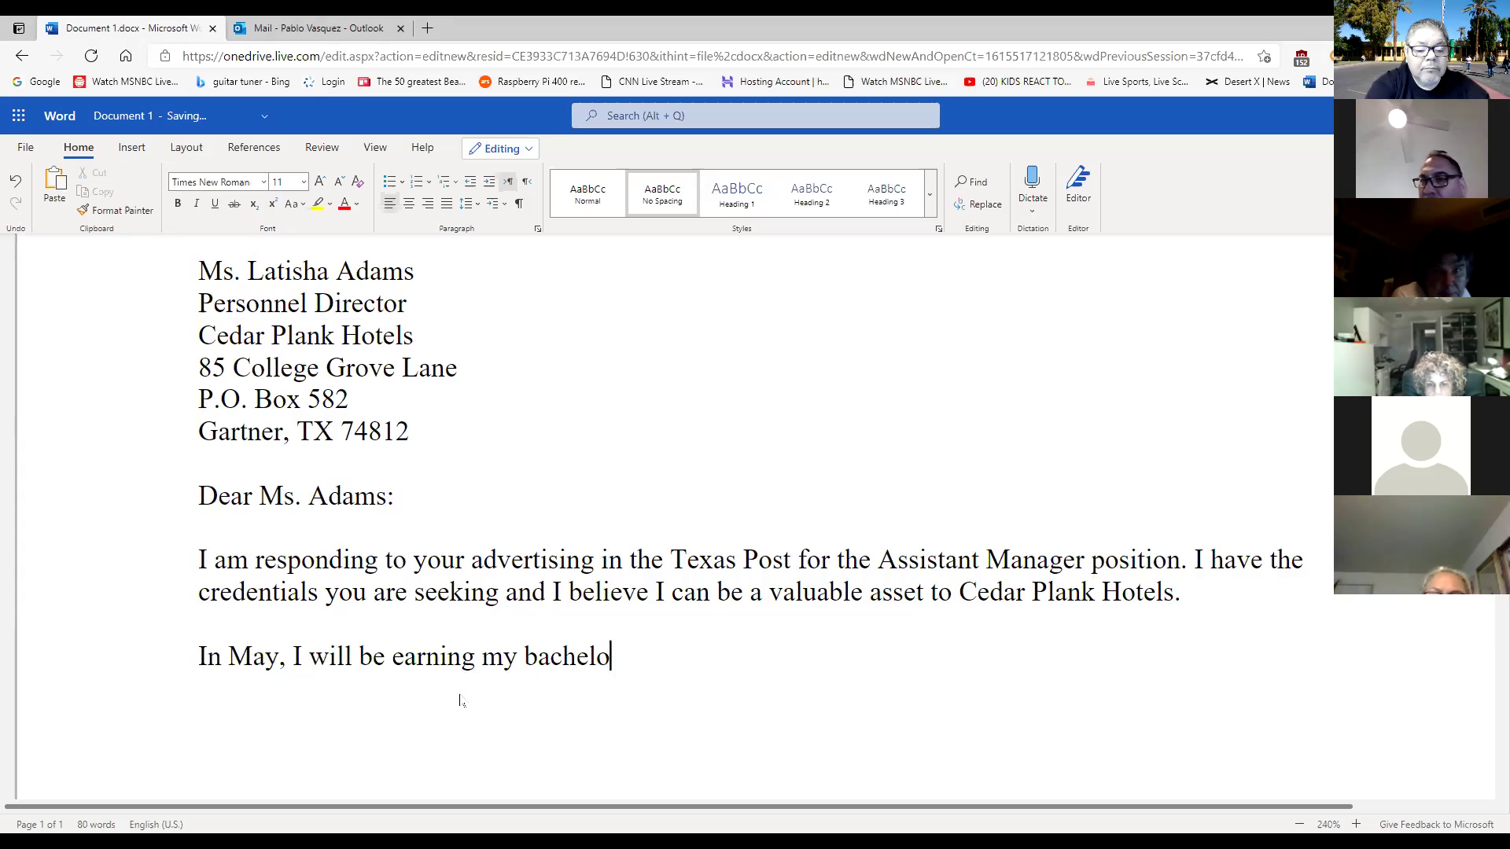
text(r's degr)
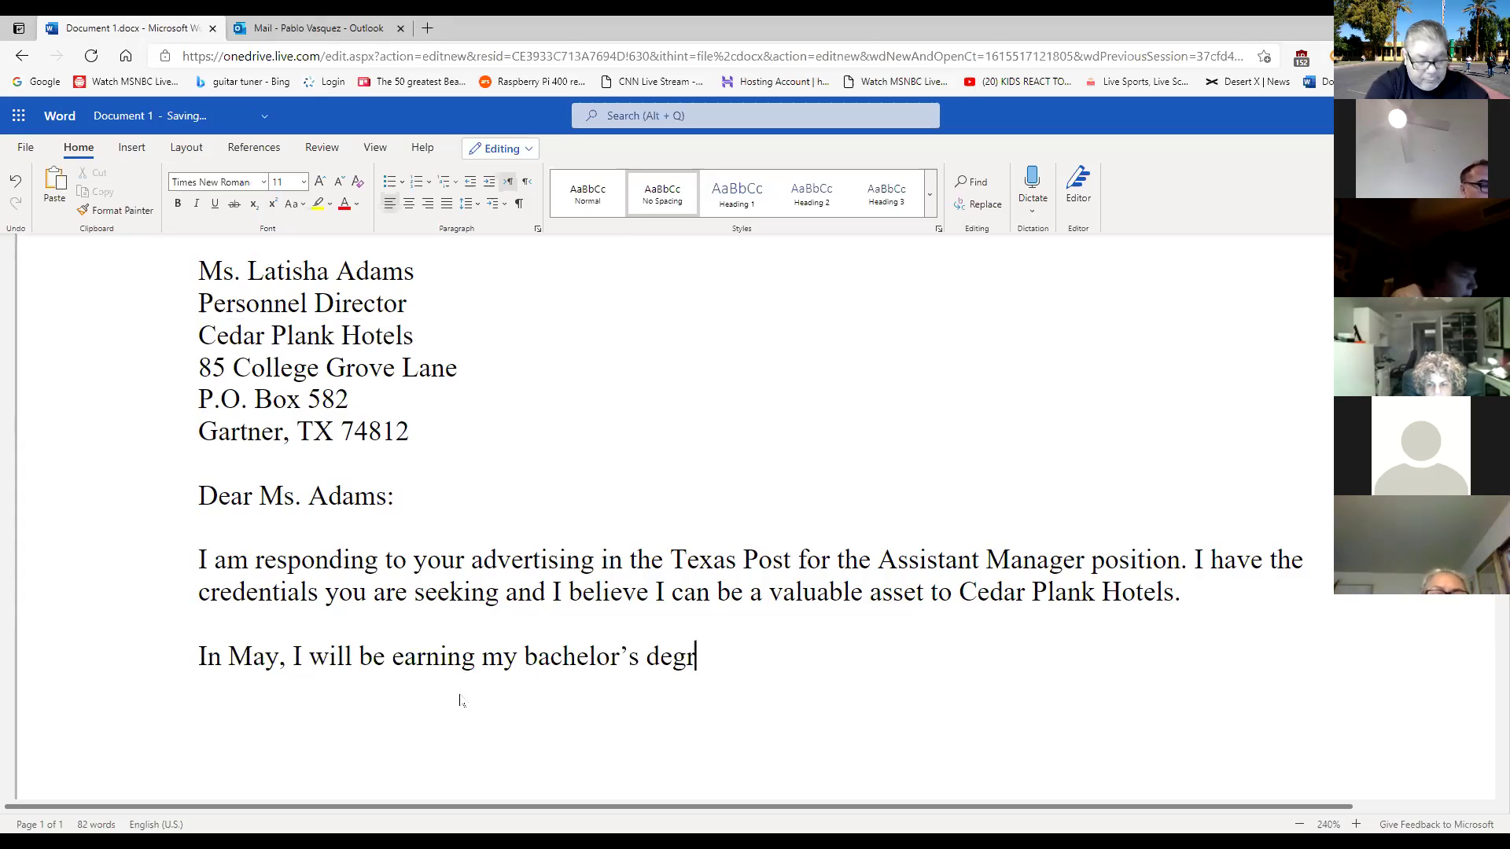
text(ee in)
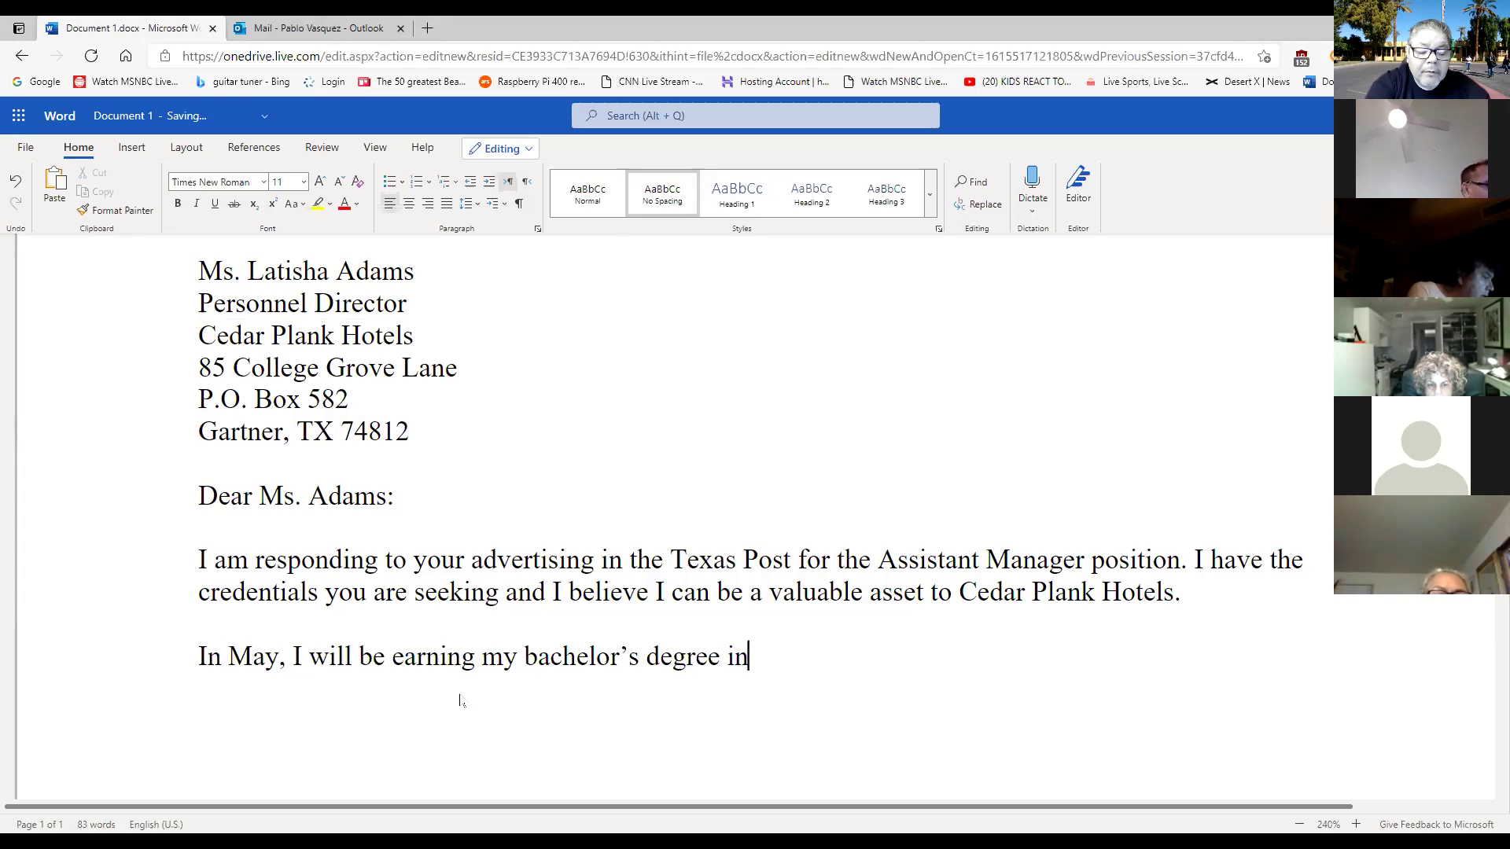
text( Hosp)
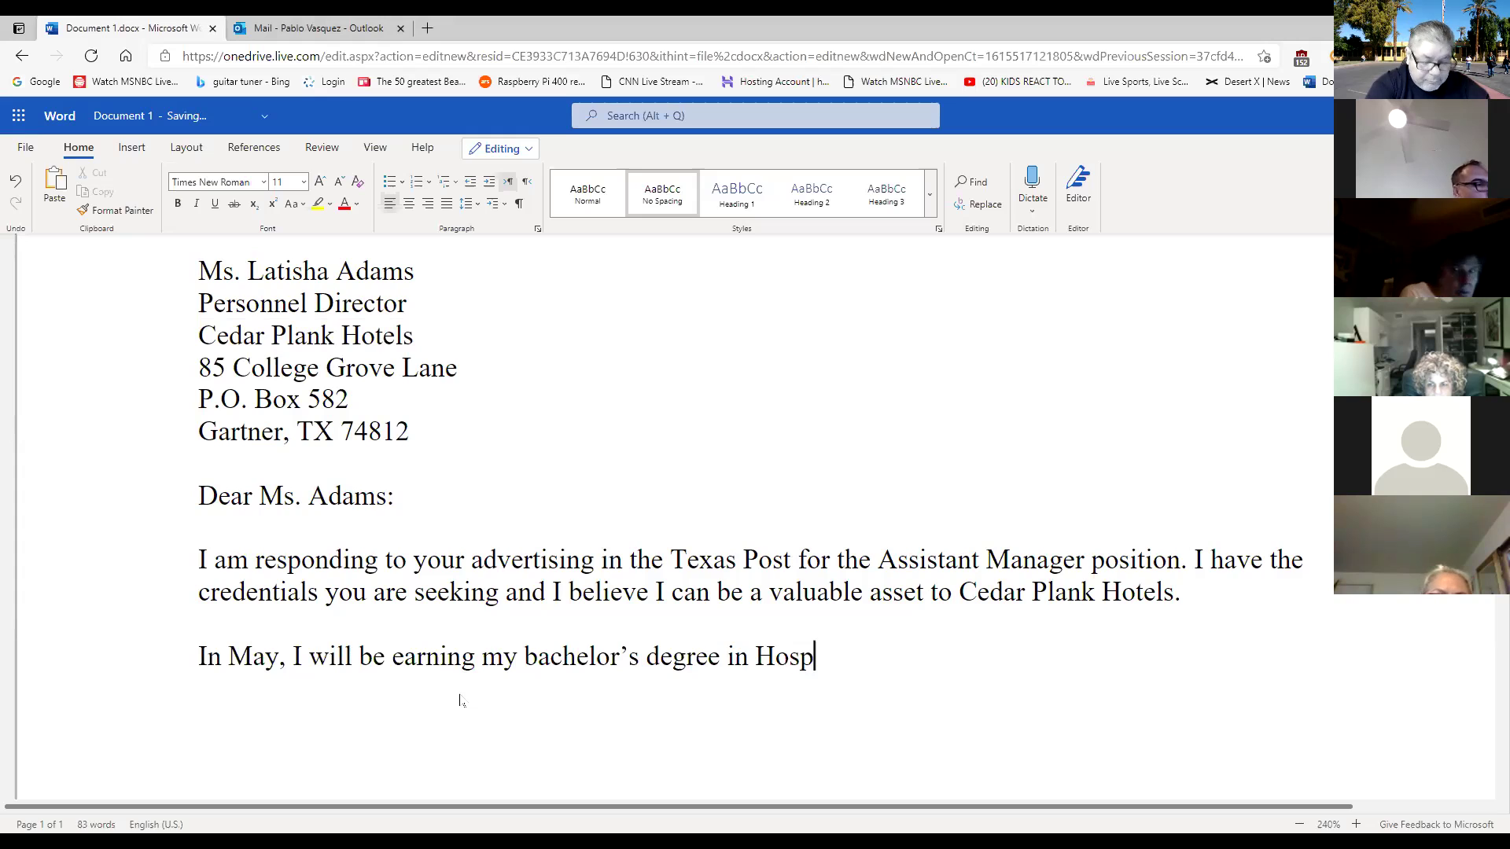
text(italit)
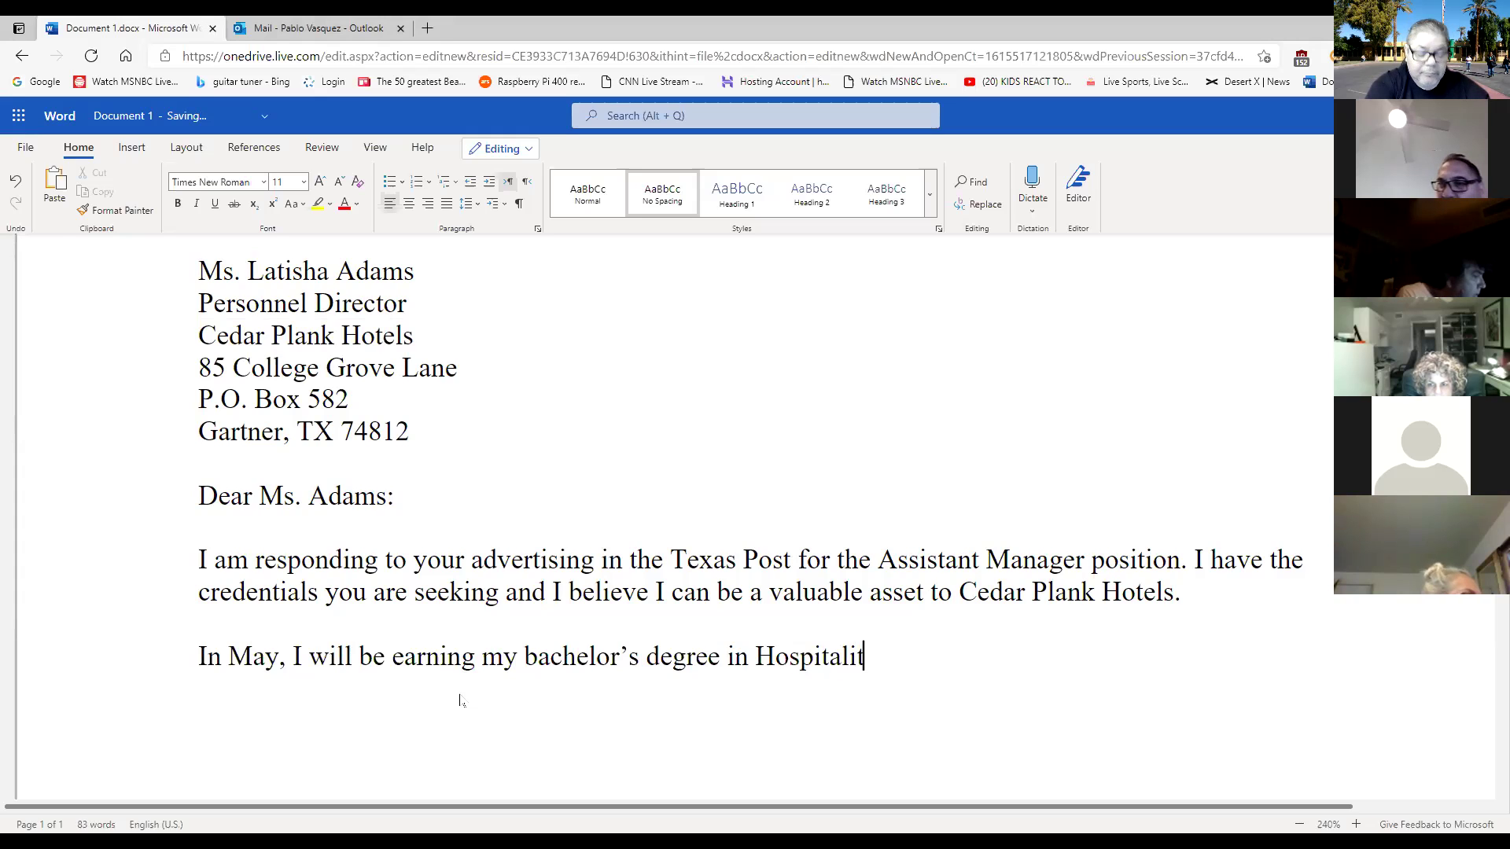
text(y M)
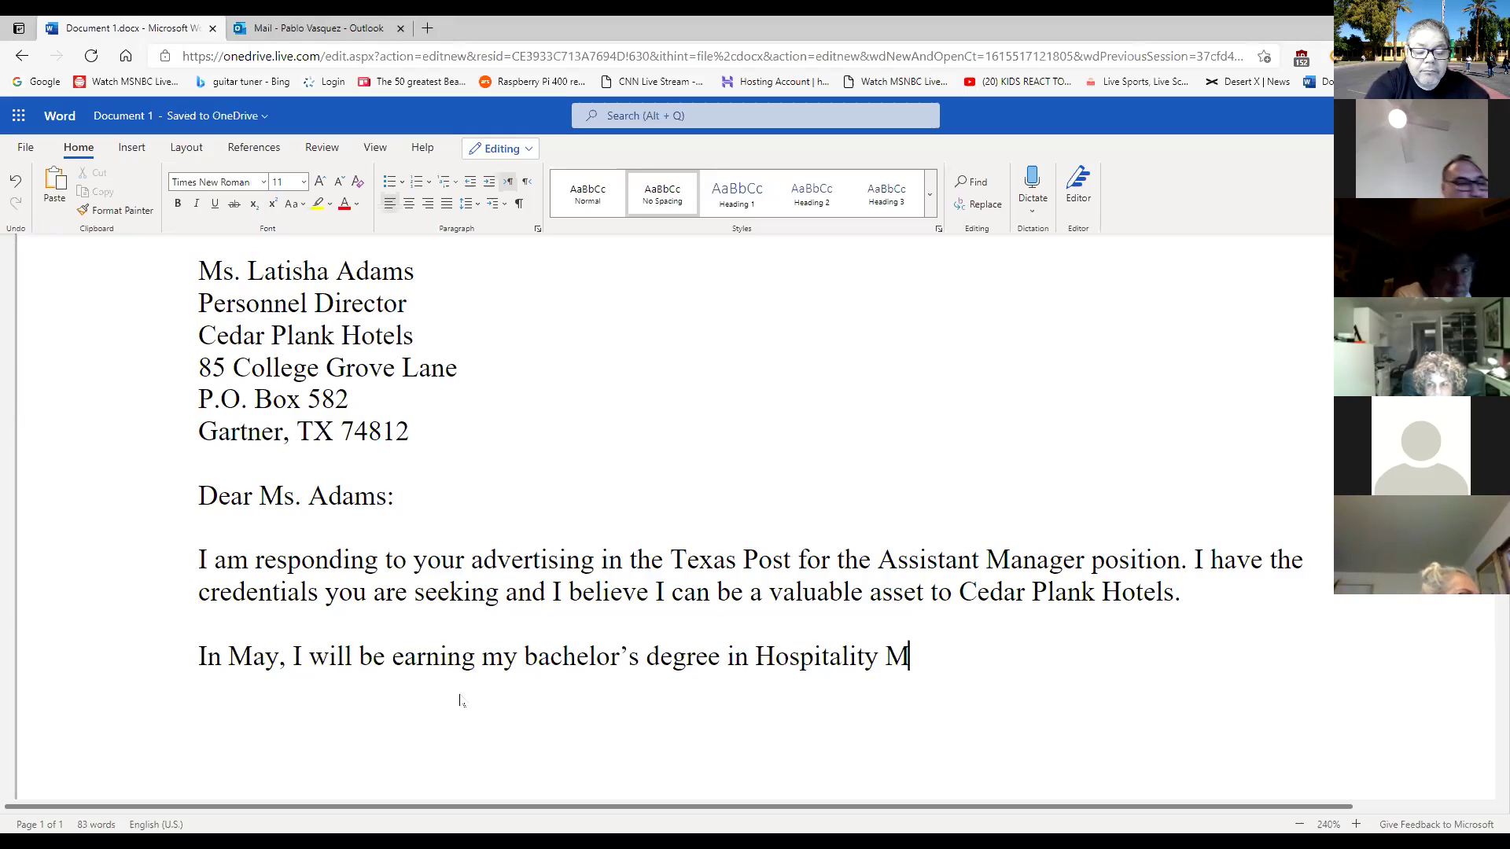
text(anagement)
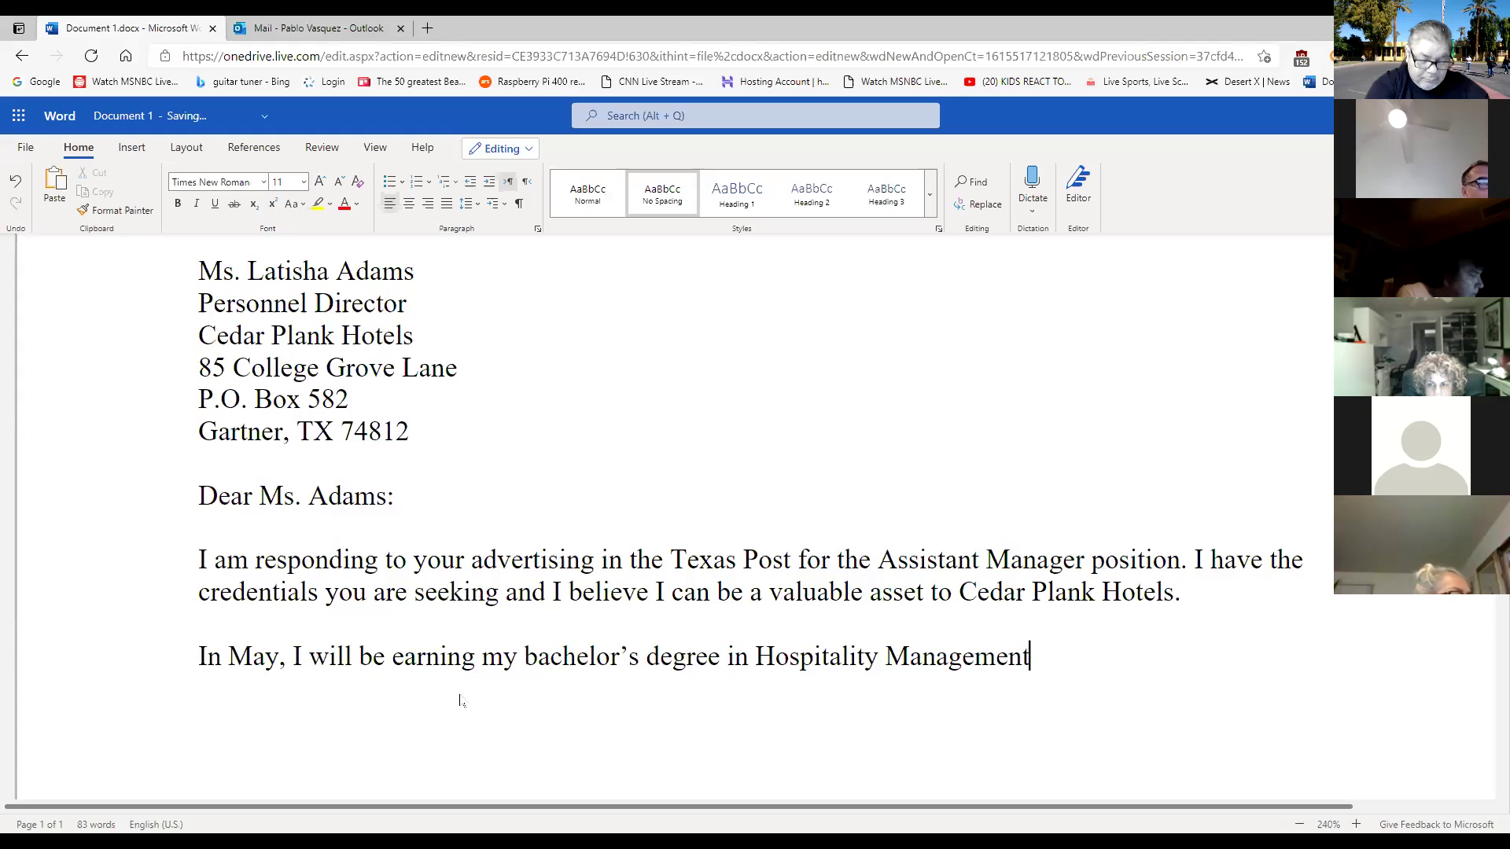
text( from g)
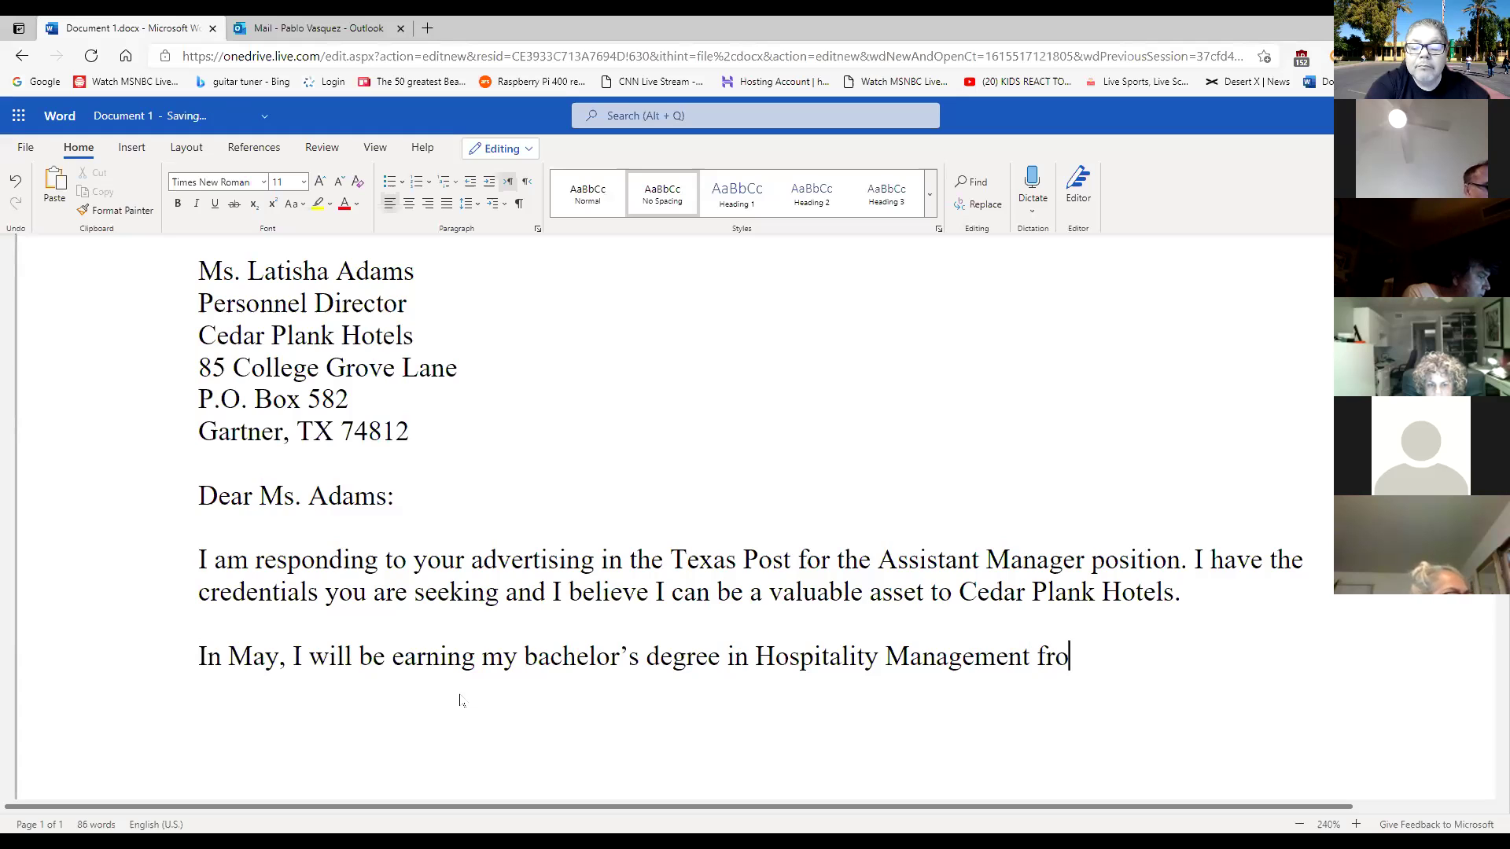
text(Green)
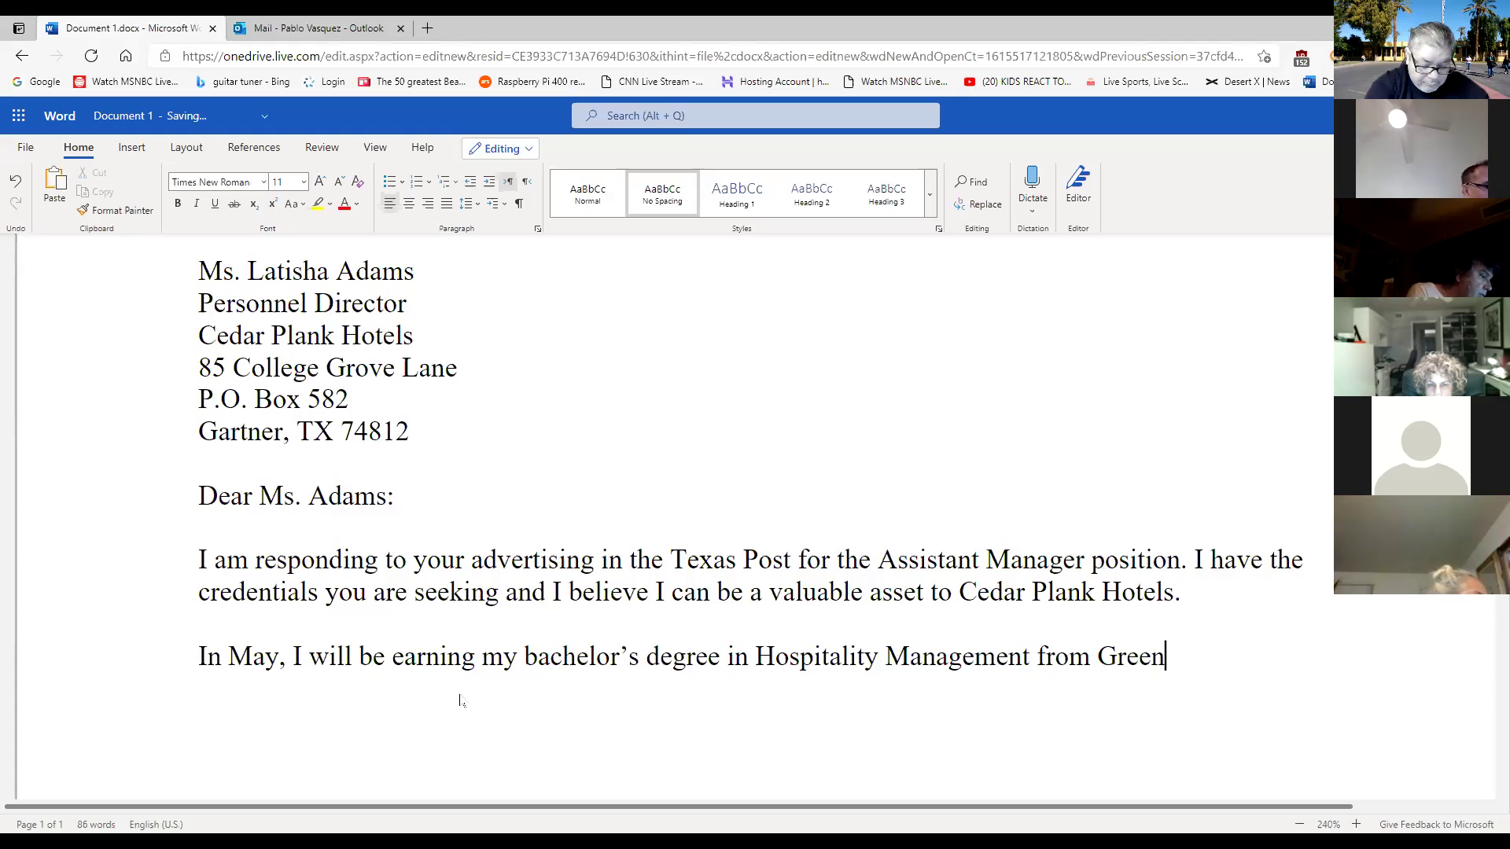
text(ville)
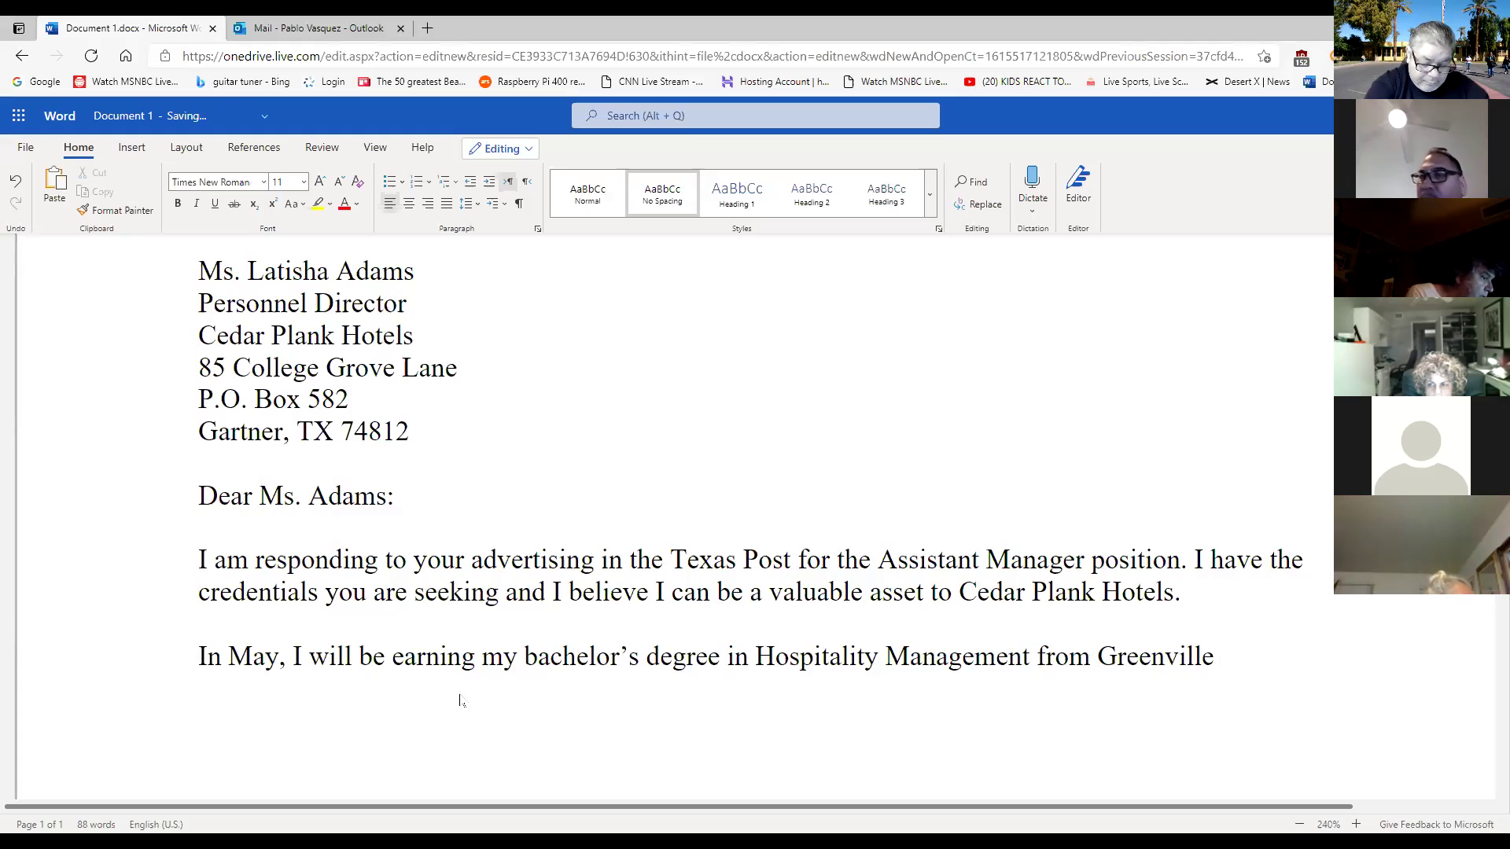
text( College)
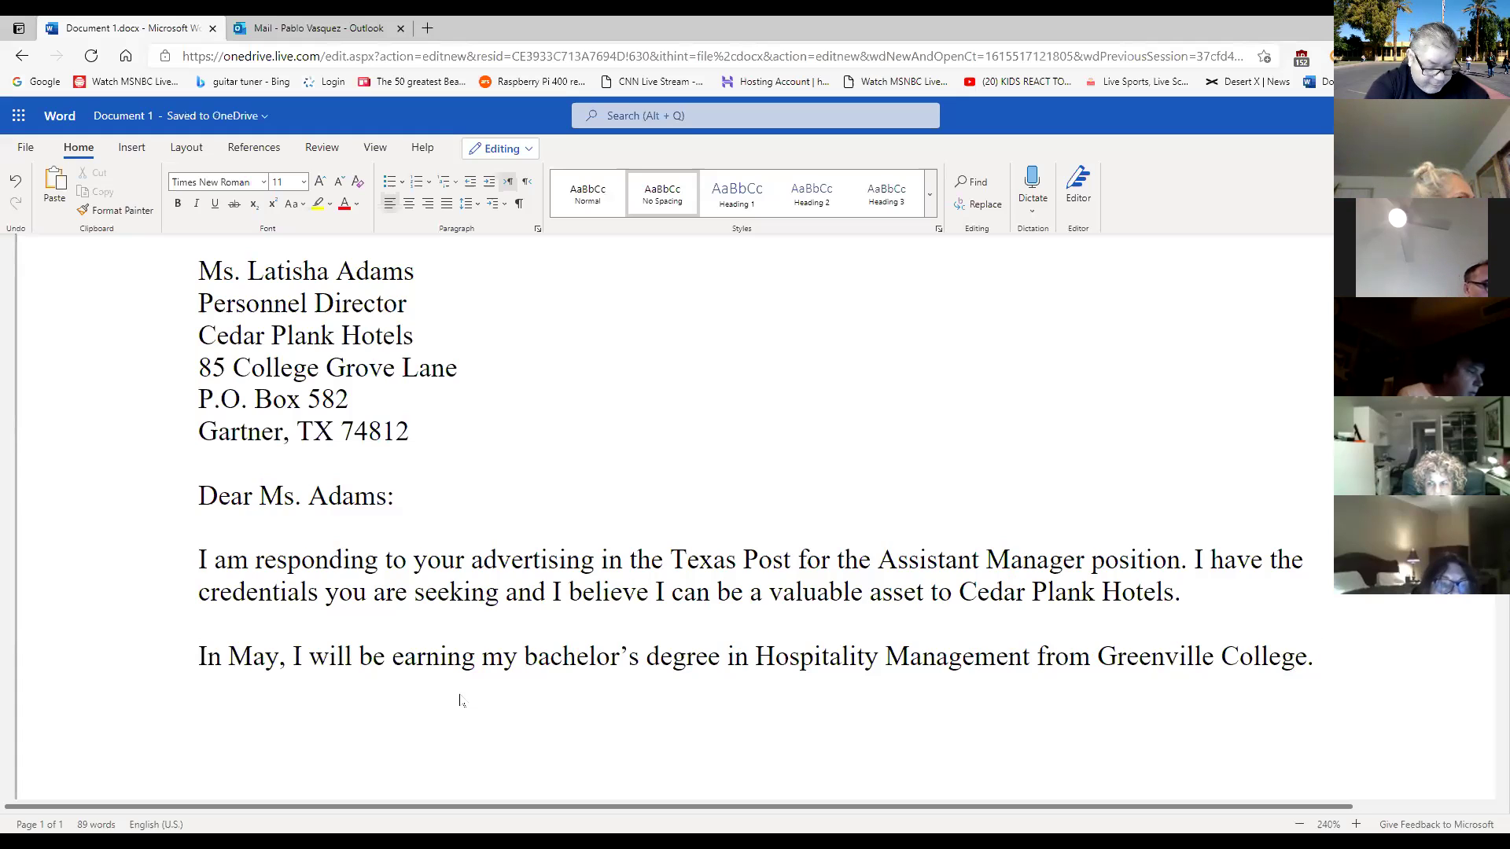
text(. My)
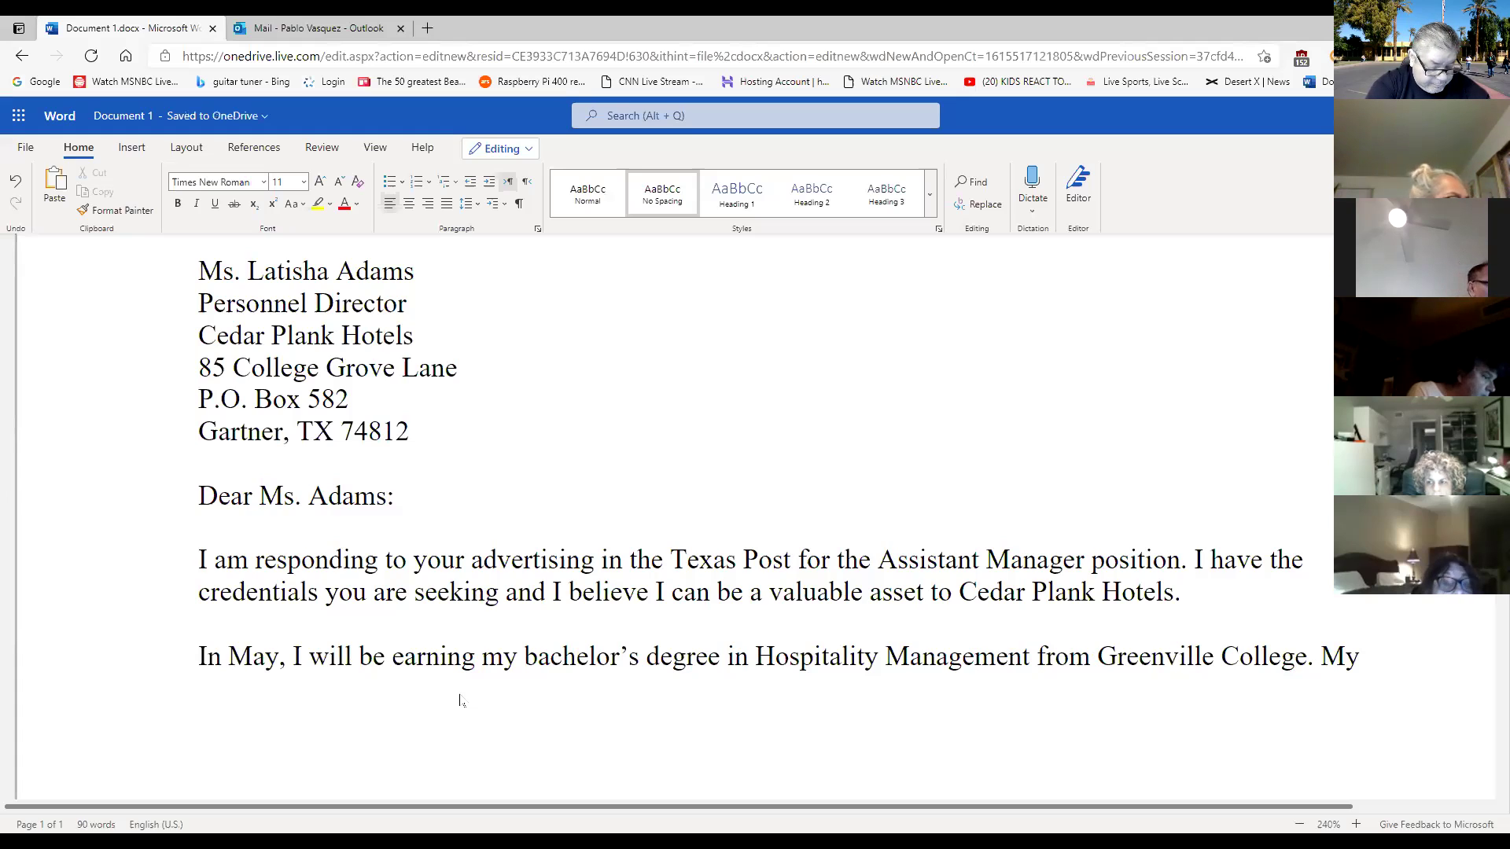
text( rel)
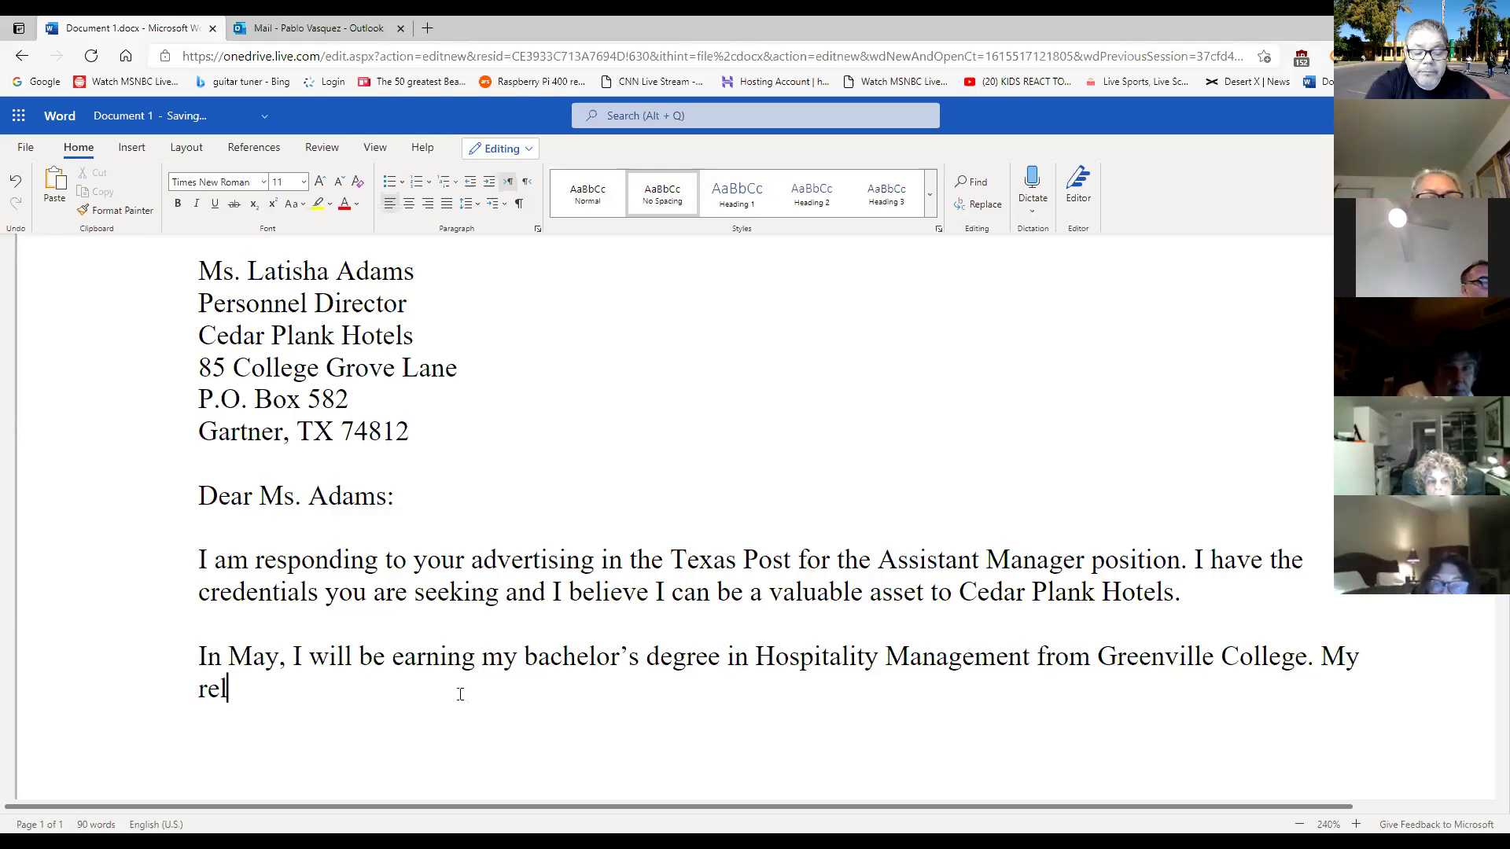
text(evant)
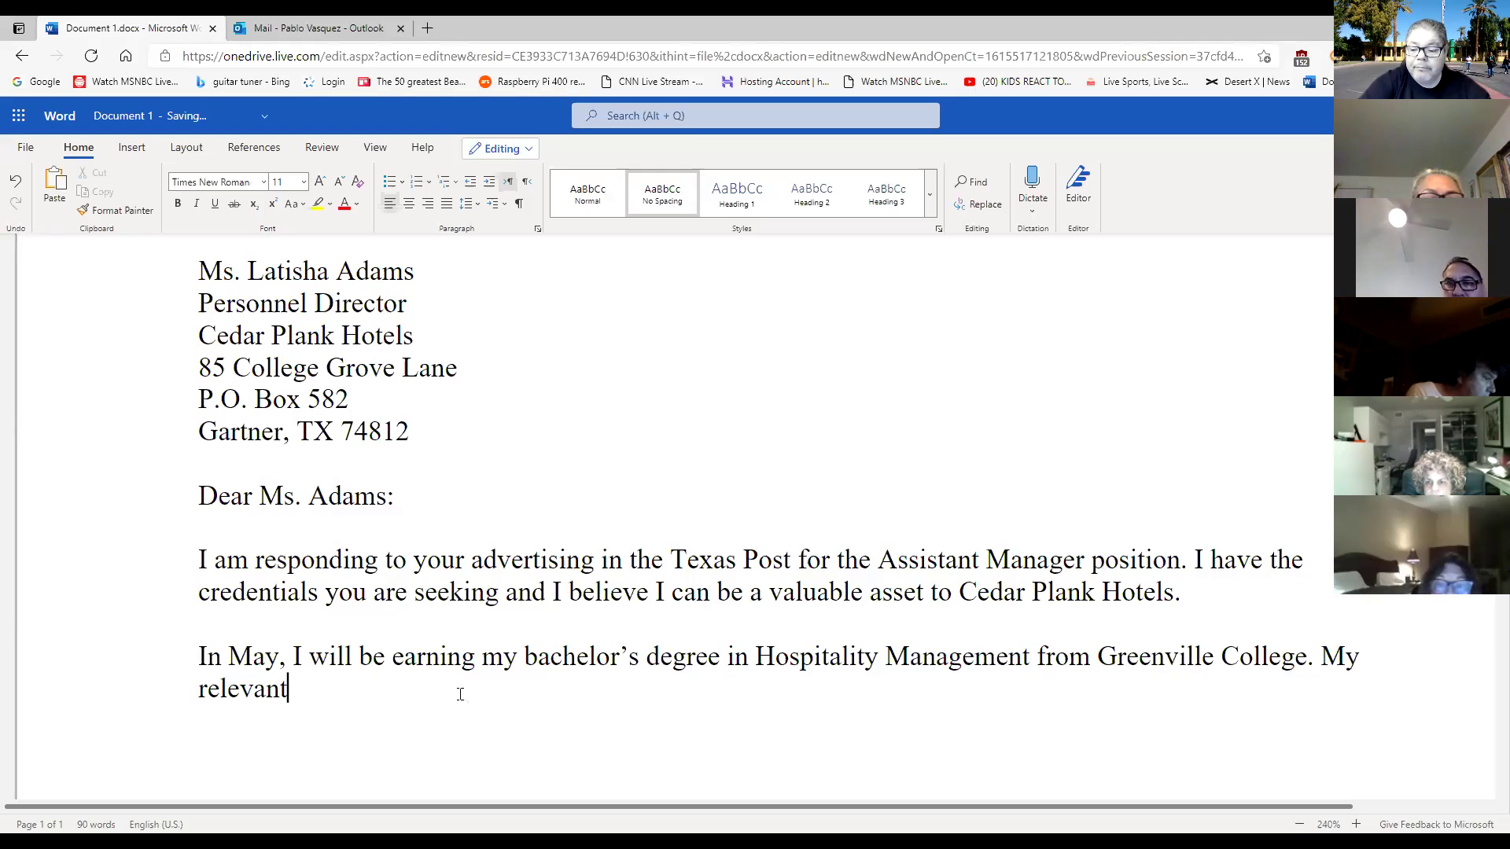
drag(973, 807, 1023, 813)
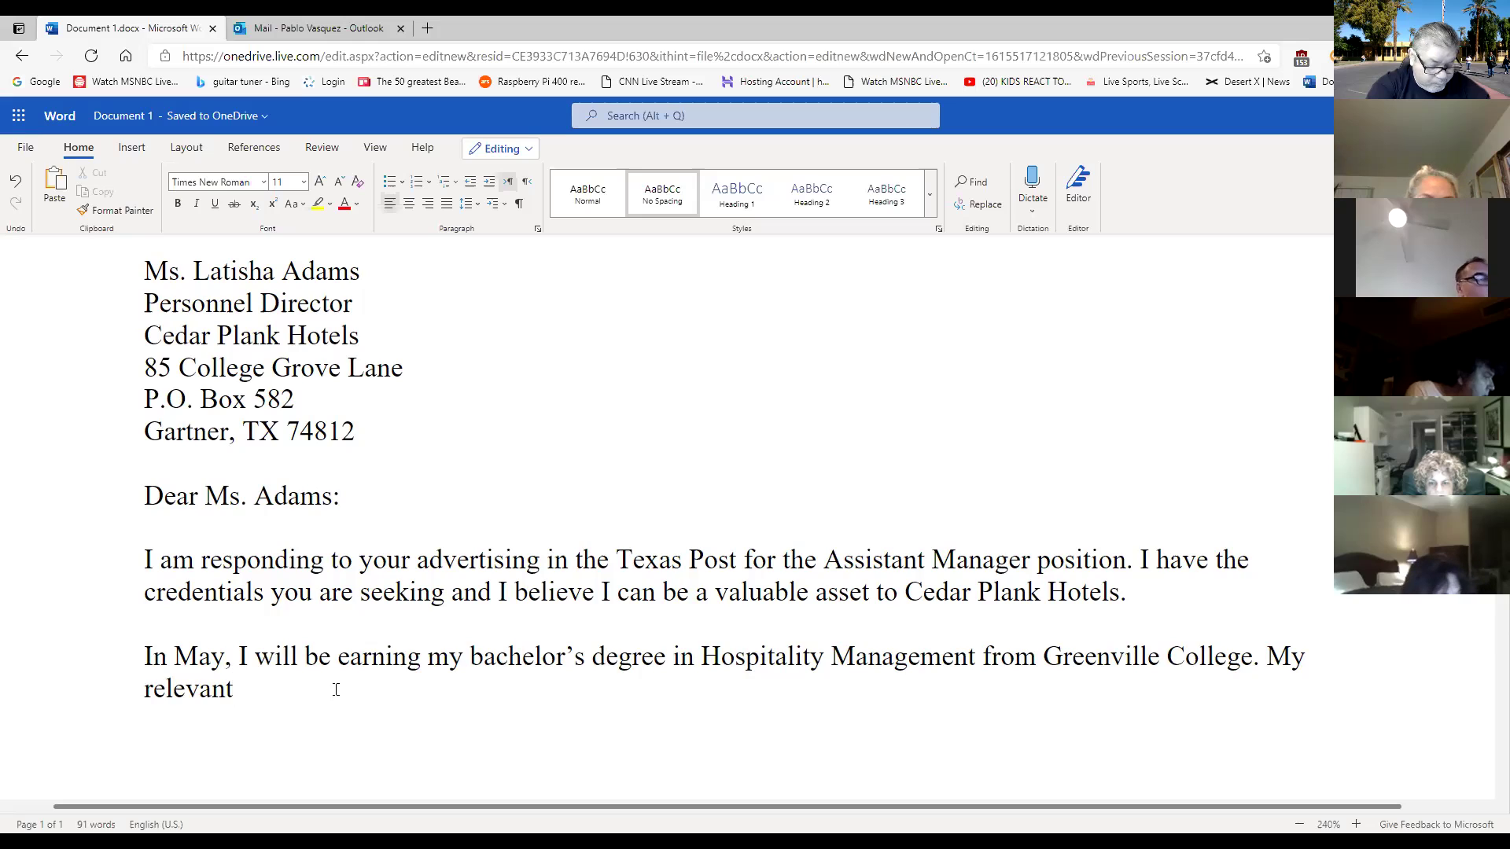
Complete the sentence as 'My relevant coursework includes the following:'.
text(c)
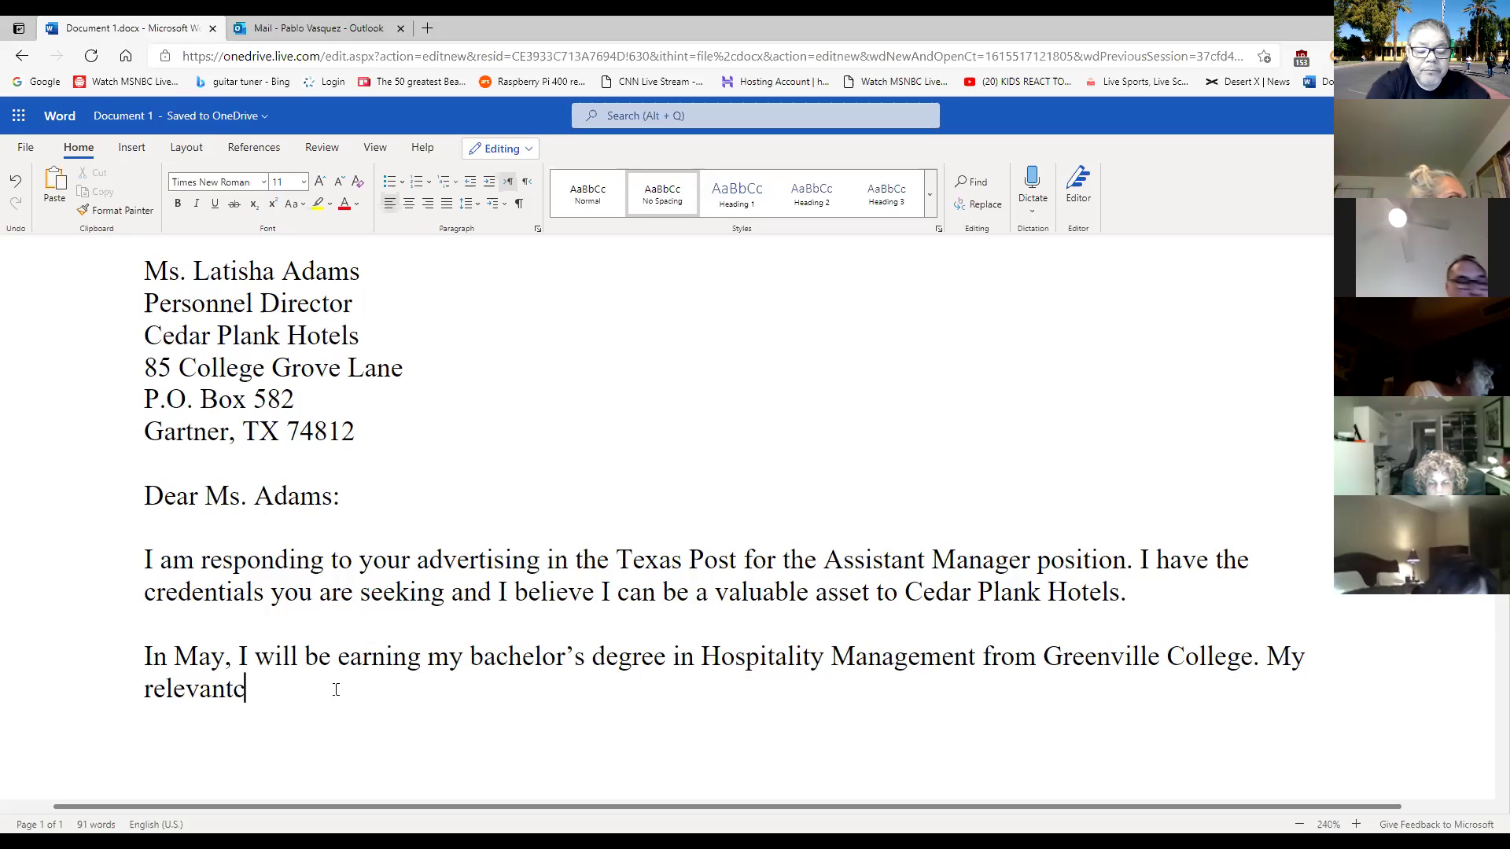
text(ourse)
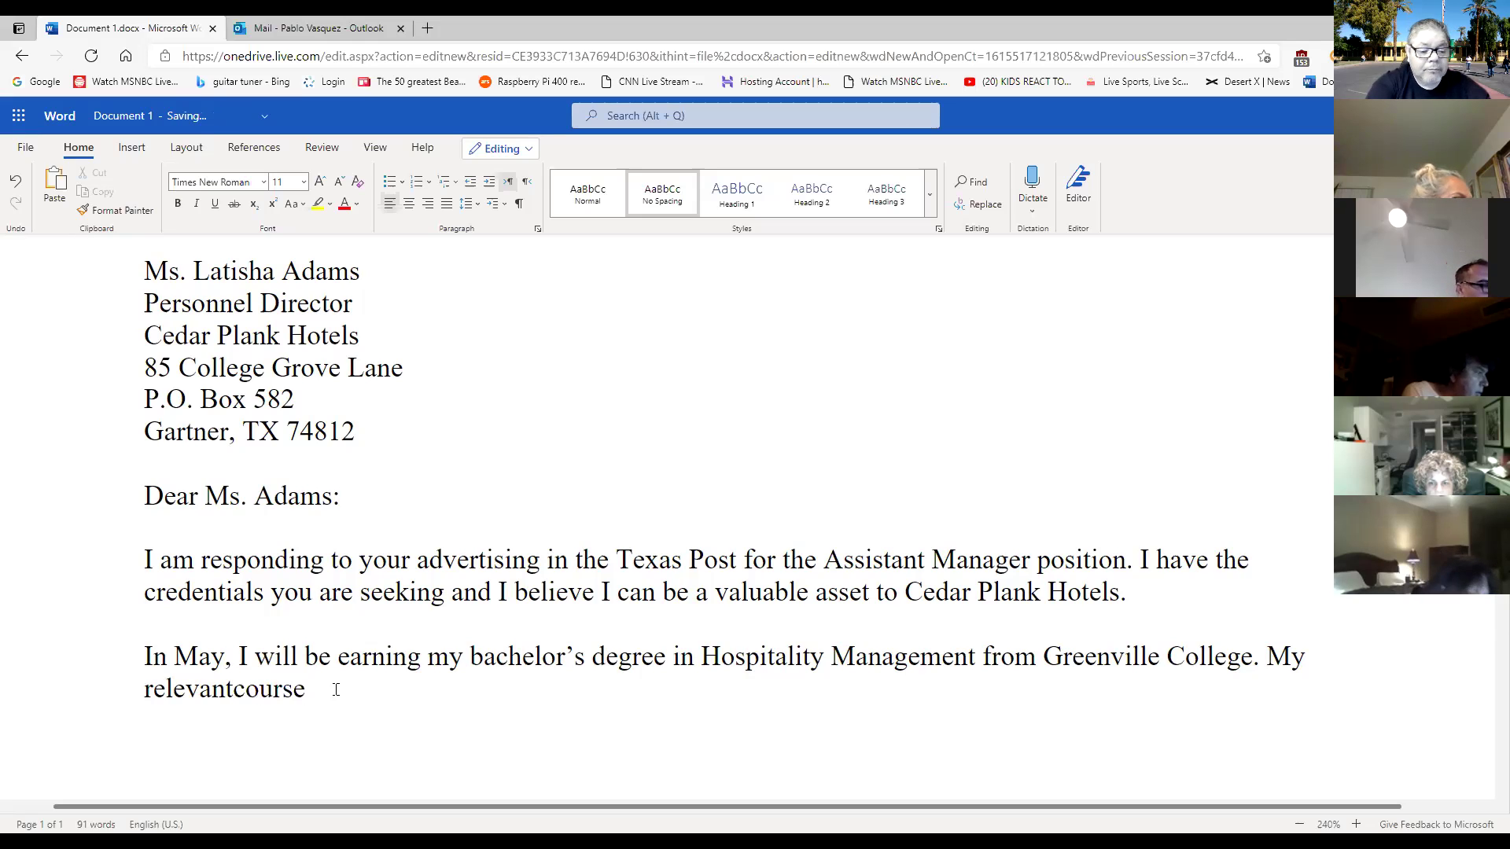
key(Left)
key(Left)
key(Left)
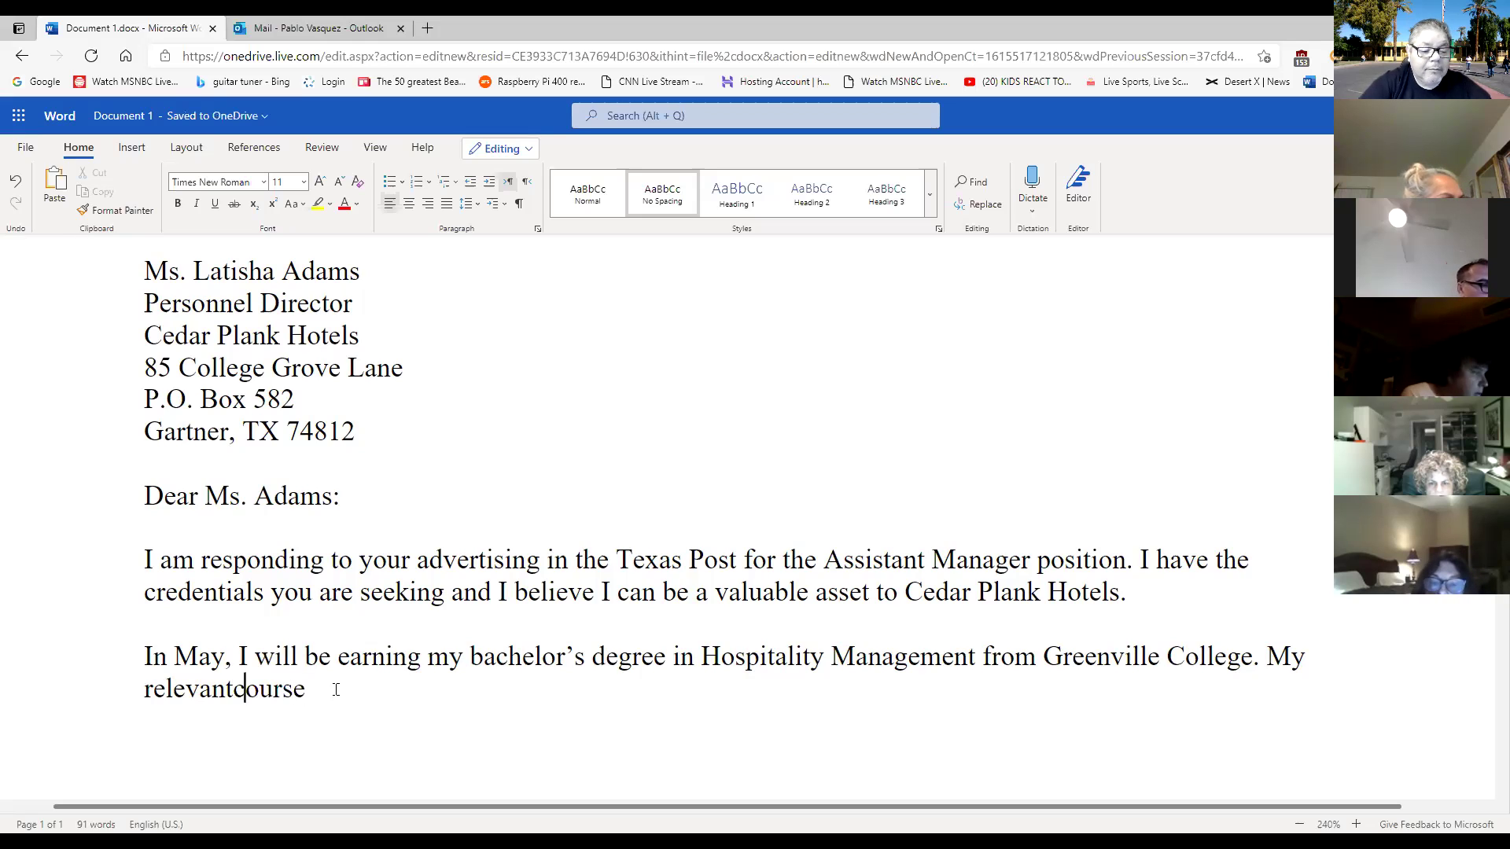
click(336, 689)
text(work)
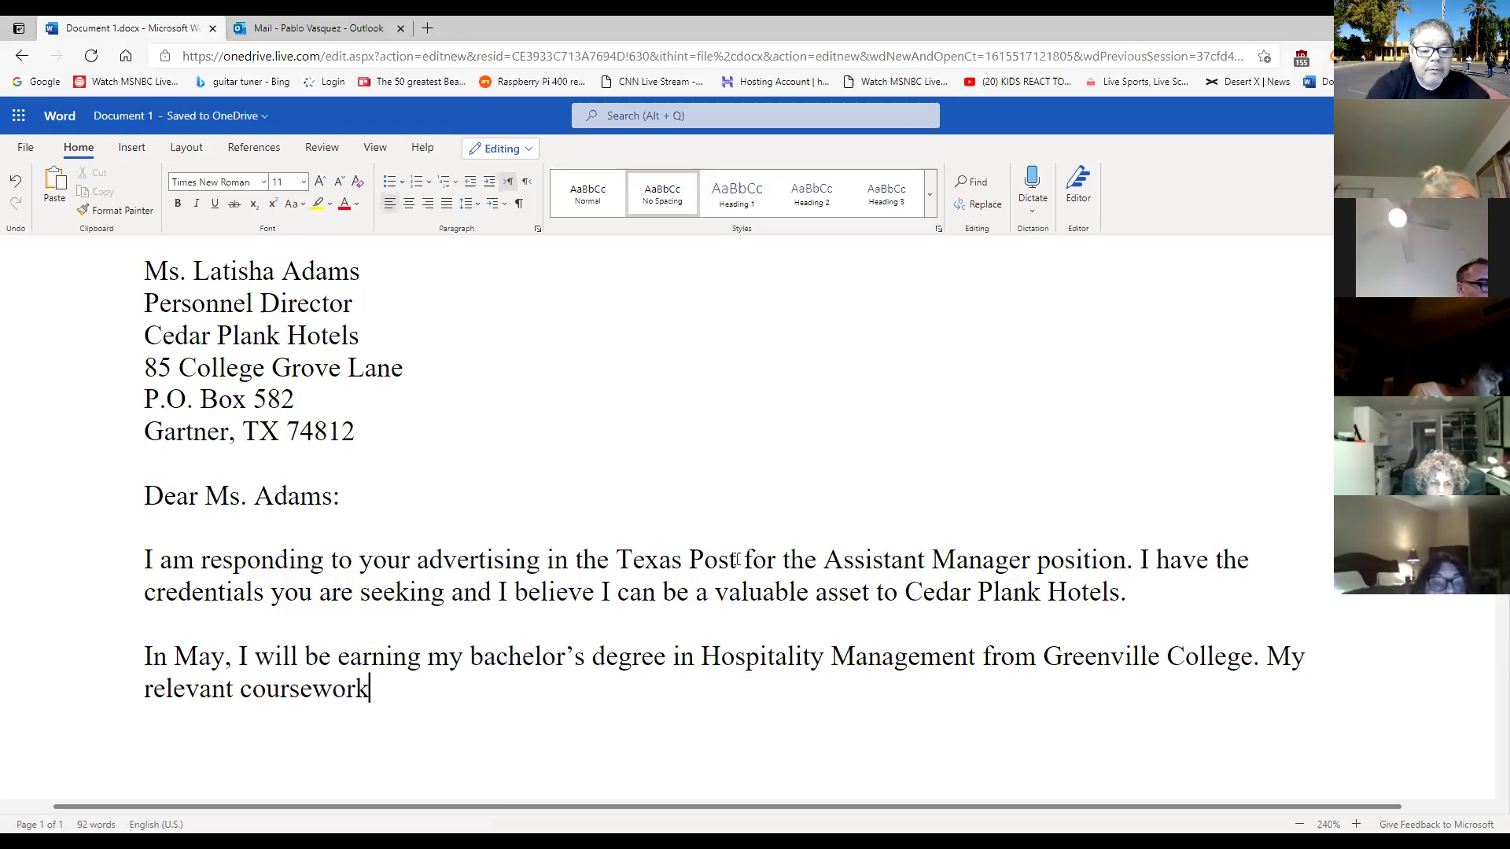
text( includes)
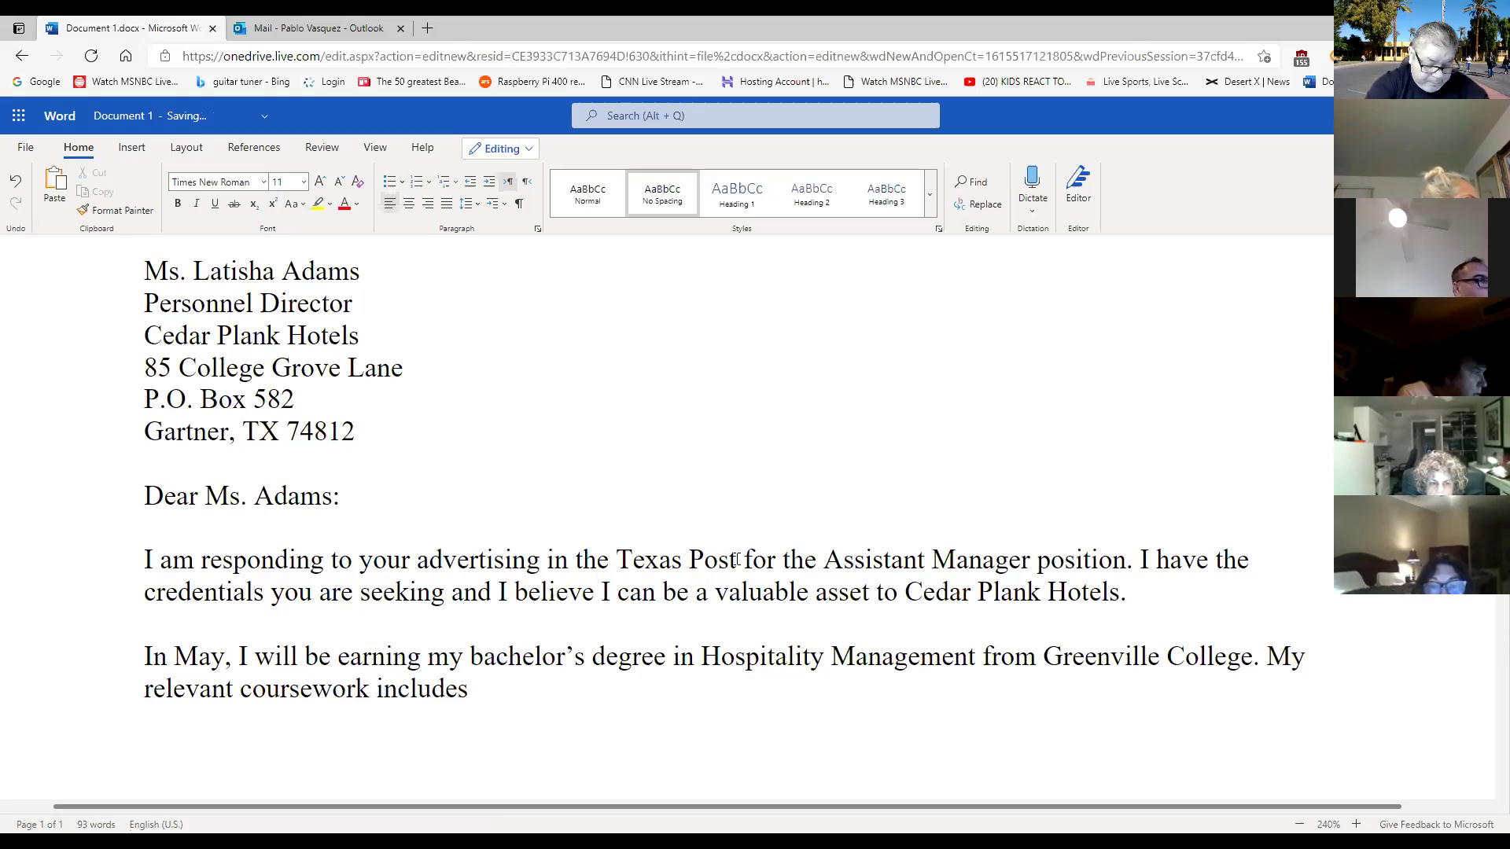
text( the )
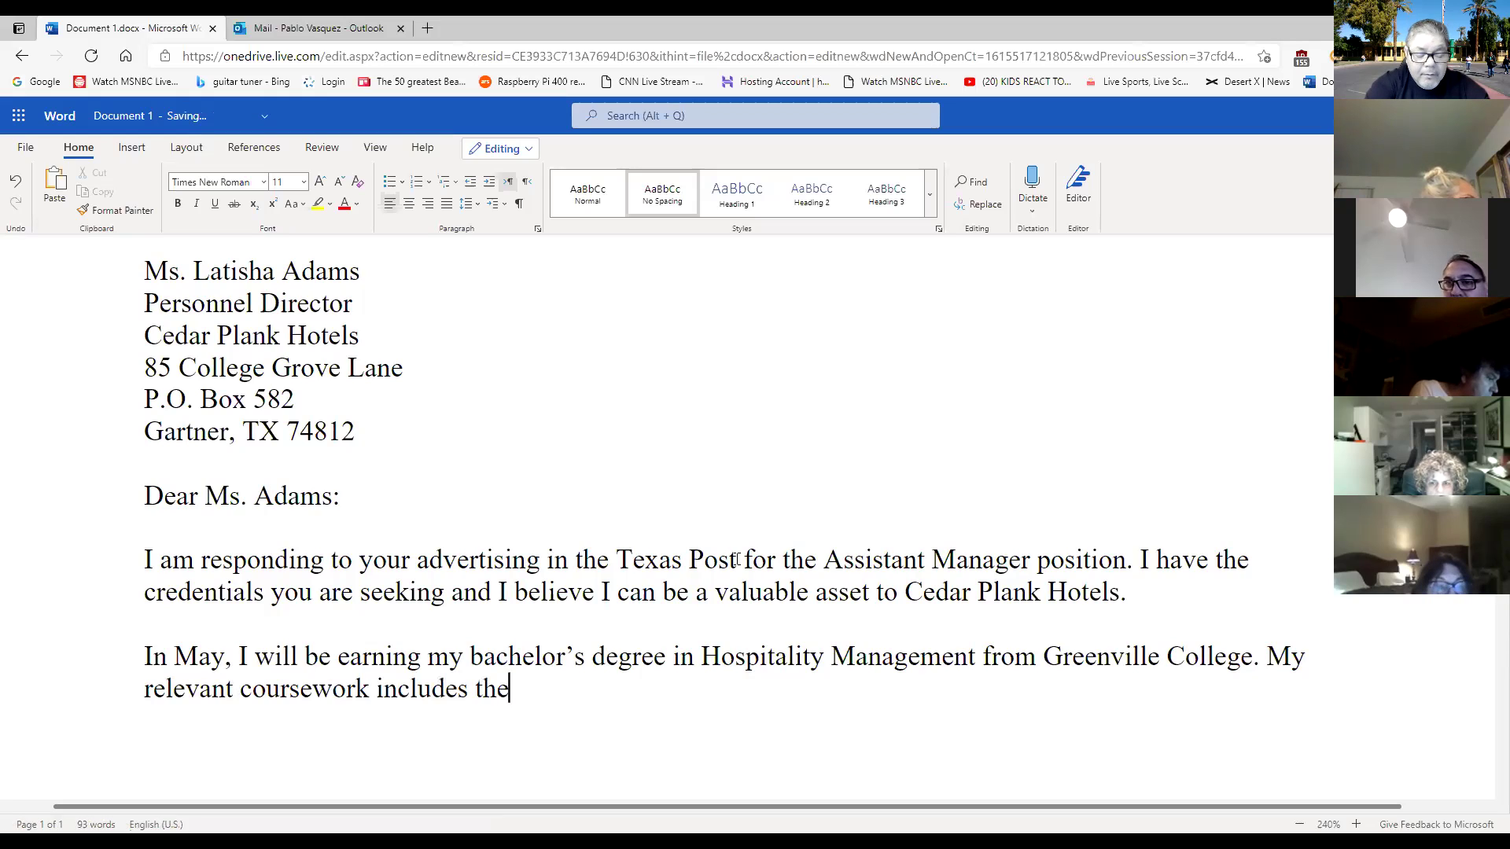
text(follo)
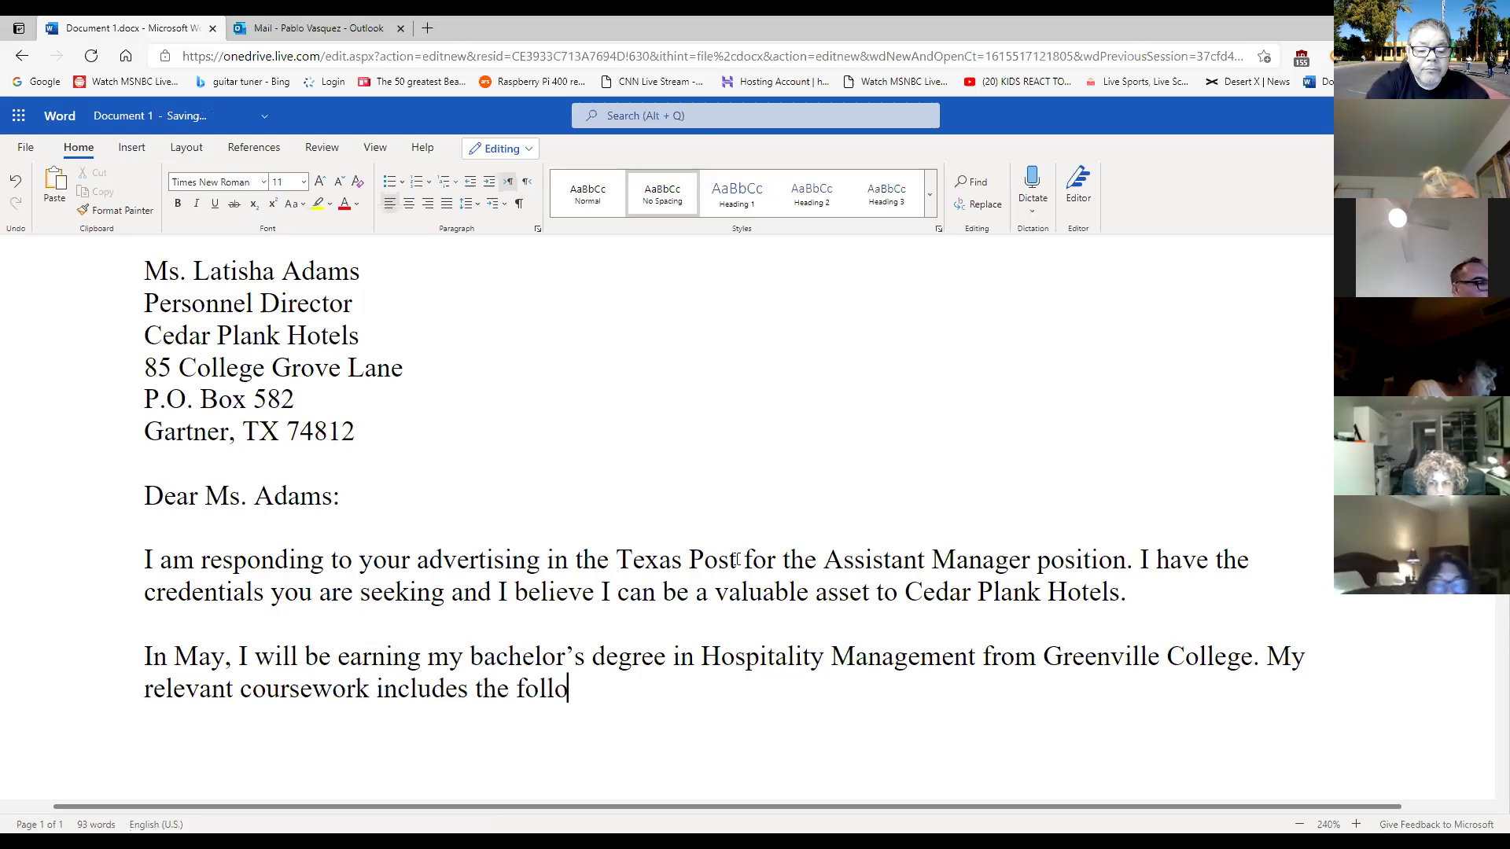
text(wing)
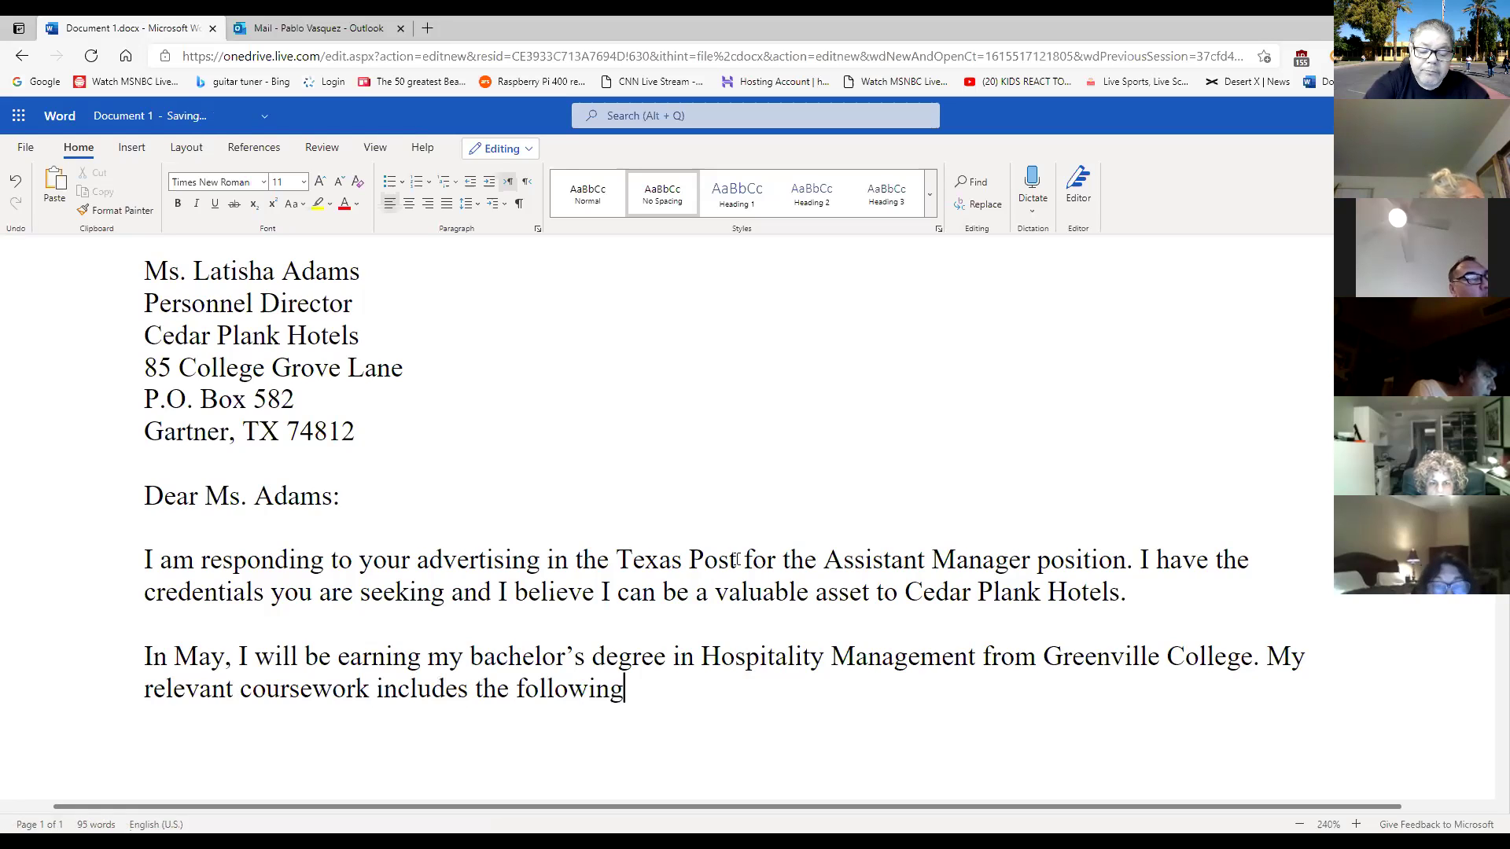
text(:)
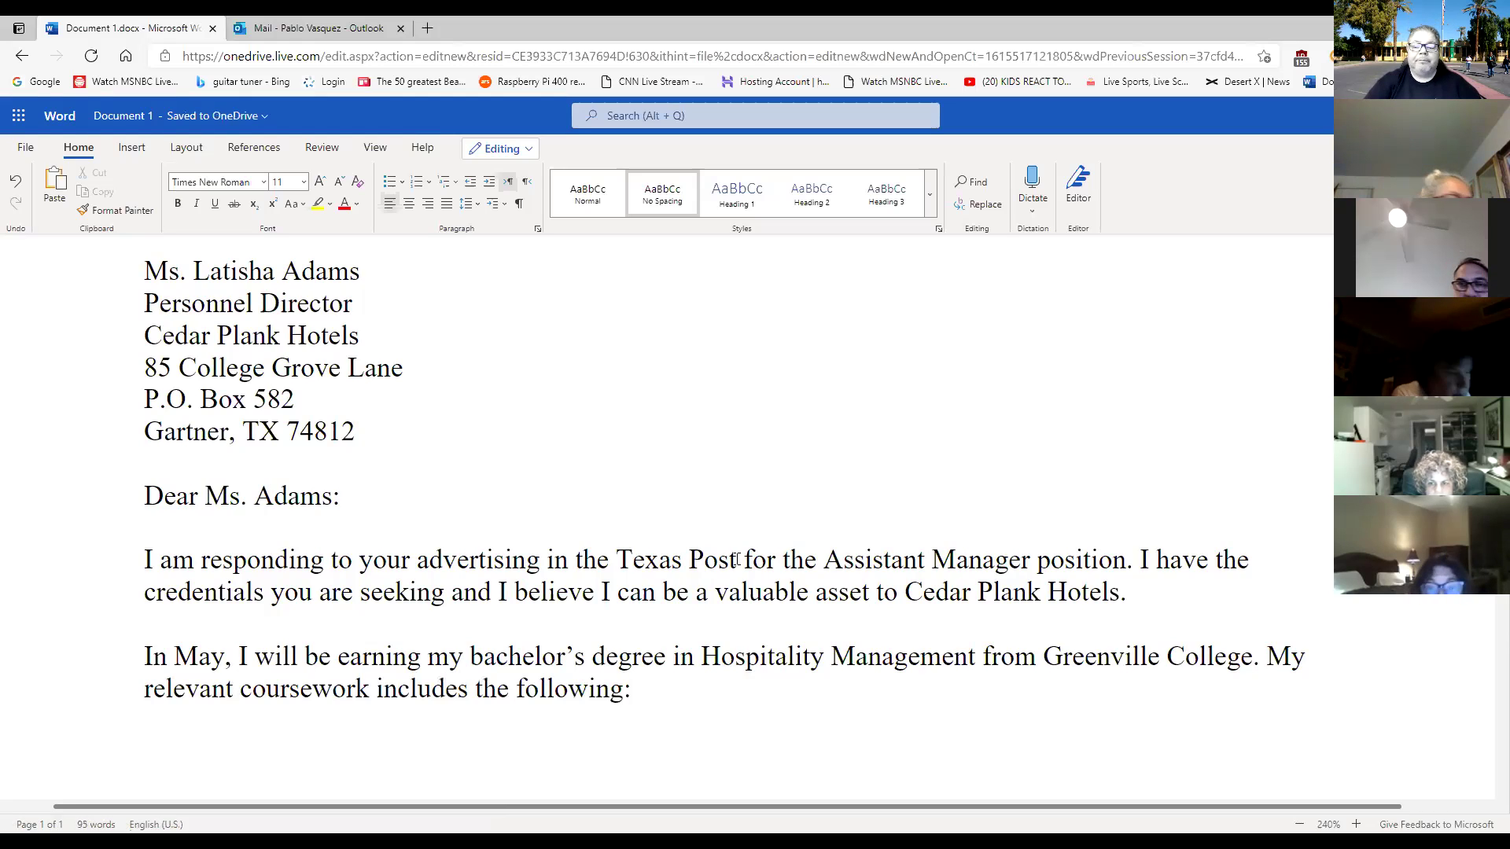
scroll(794, 519, down, 1)
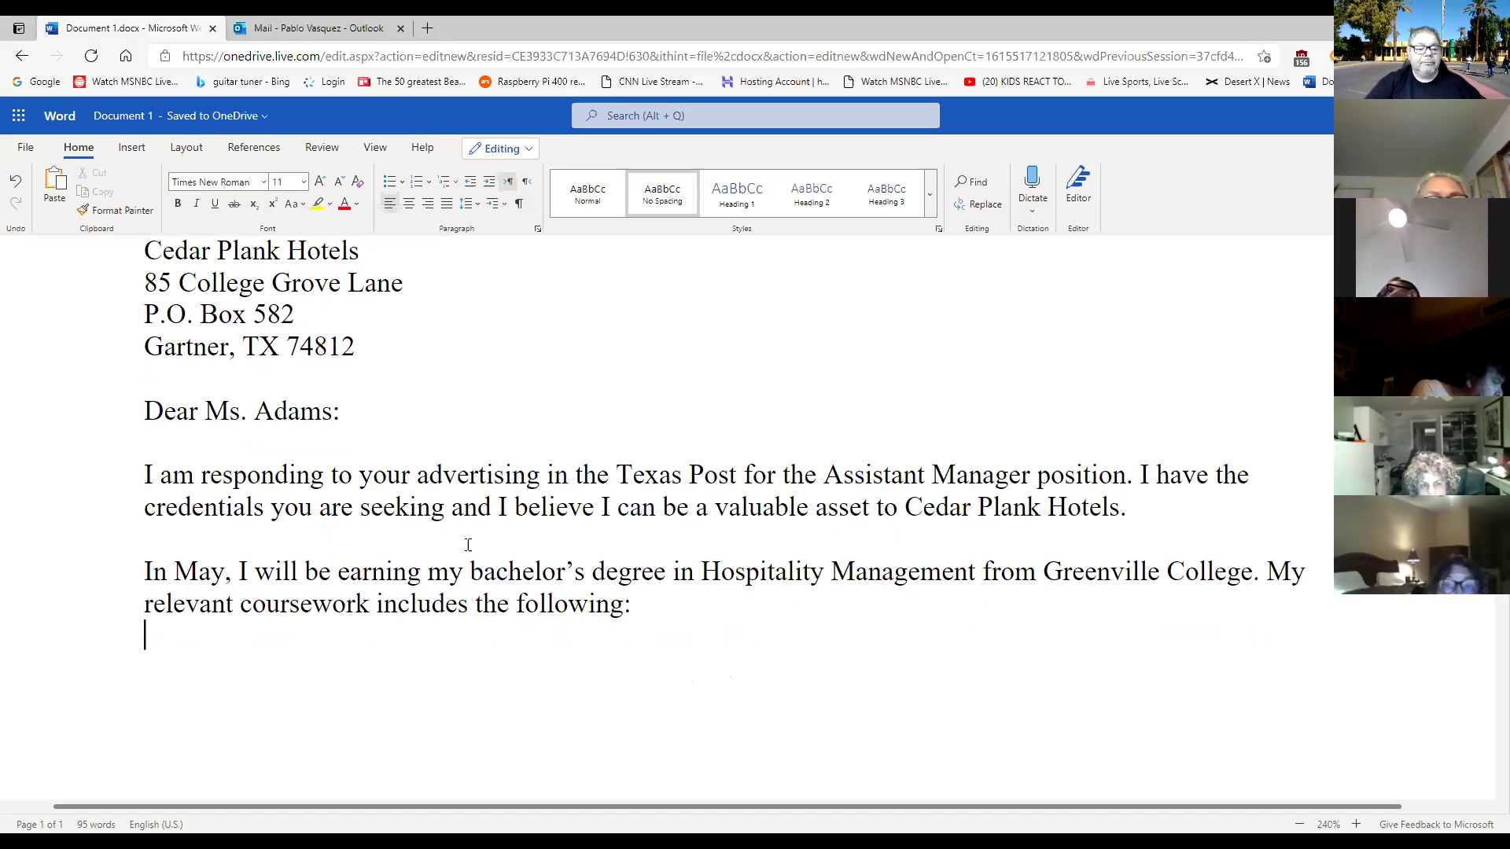
Insert a 2-by-4 table from the Insert tab's Table grid and toggle its header row option.
click(139, 149)
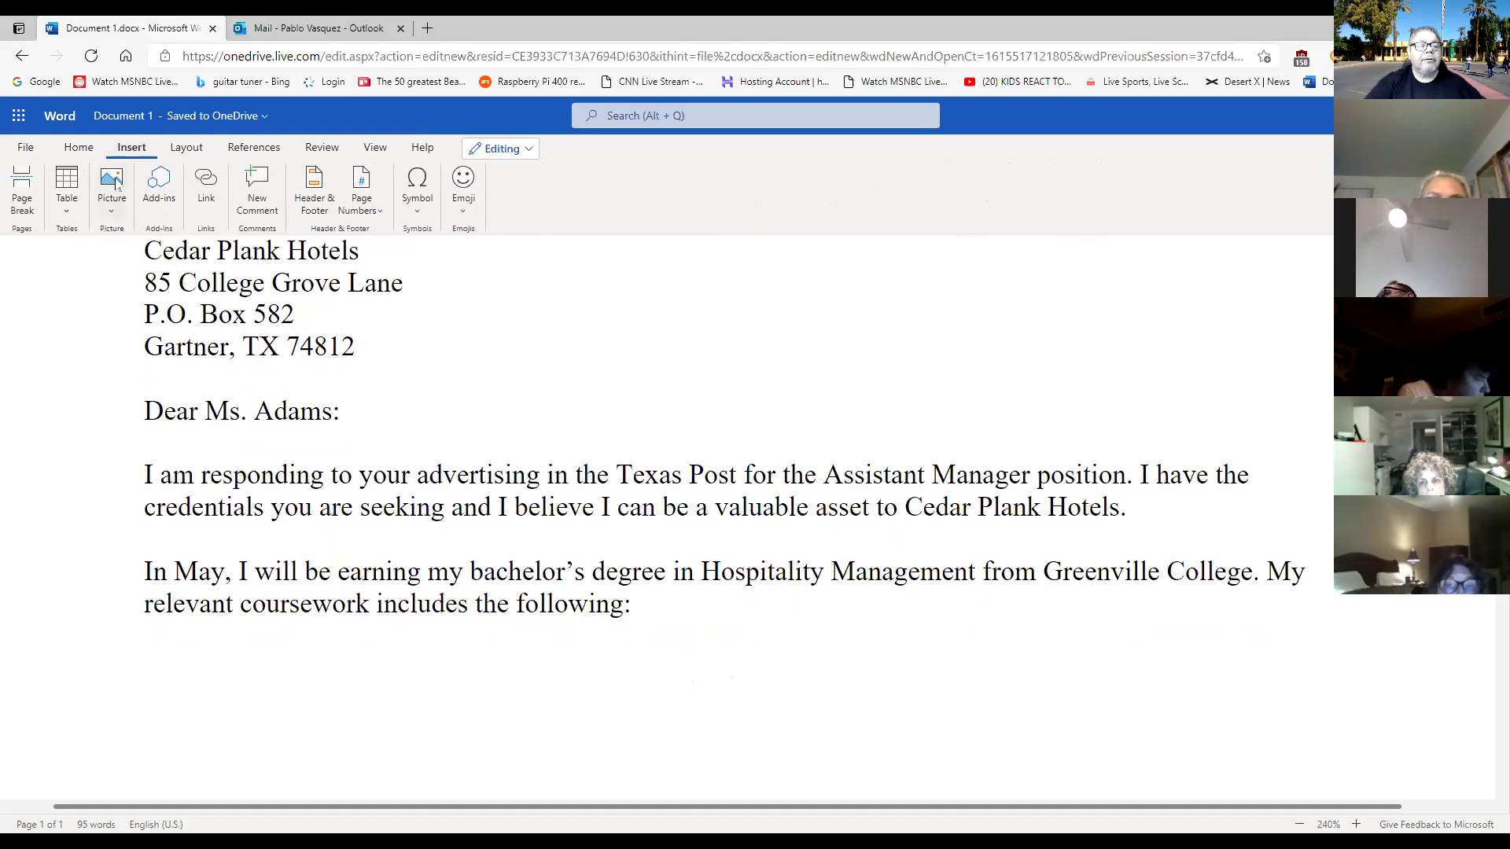
click(67, 214)
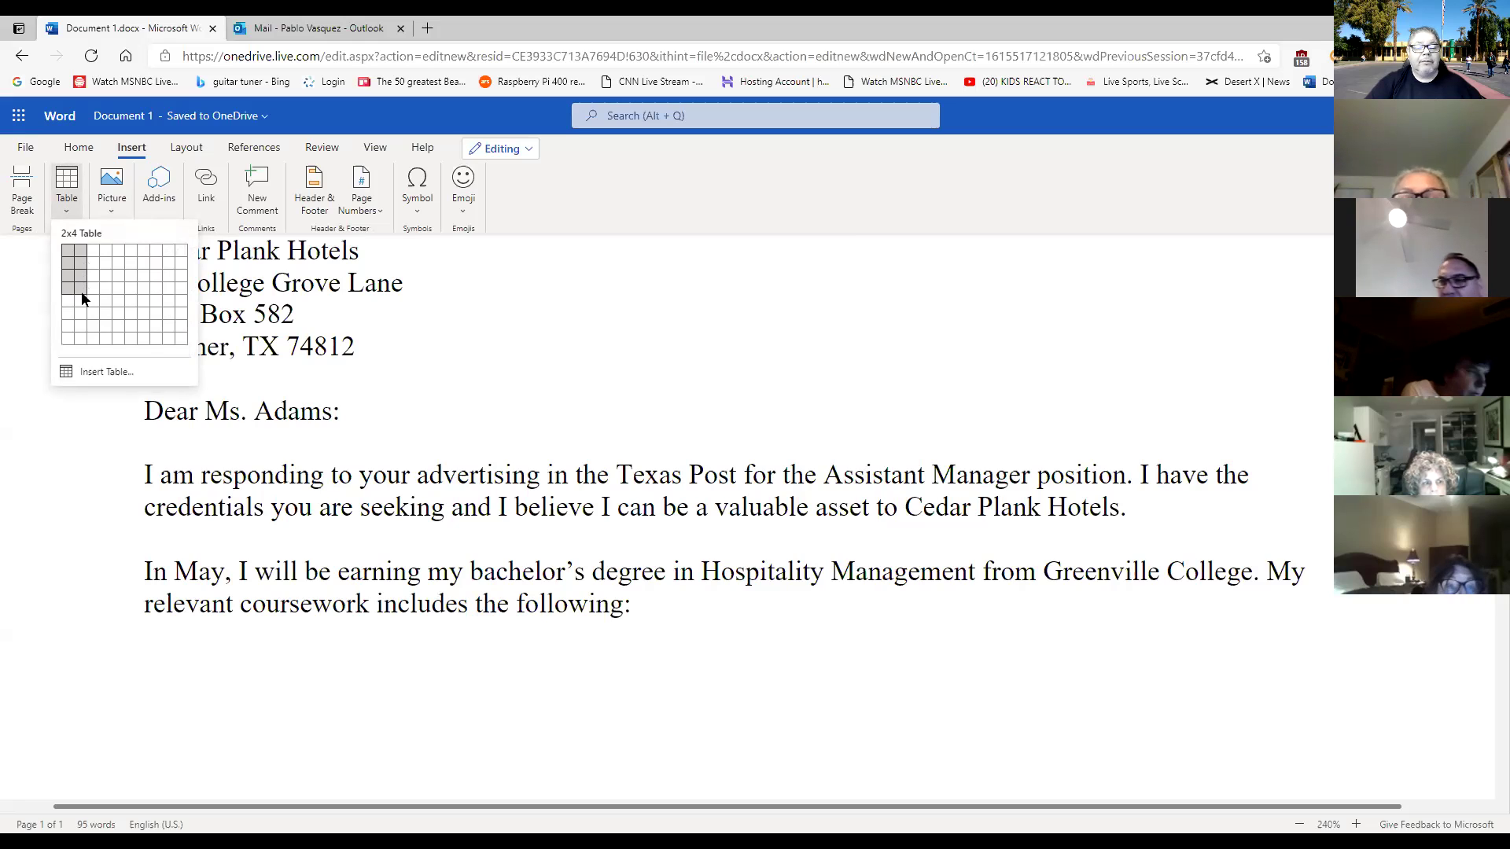
click(82, 291)
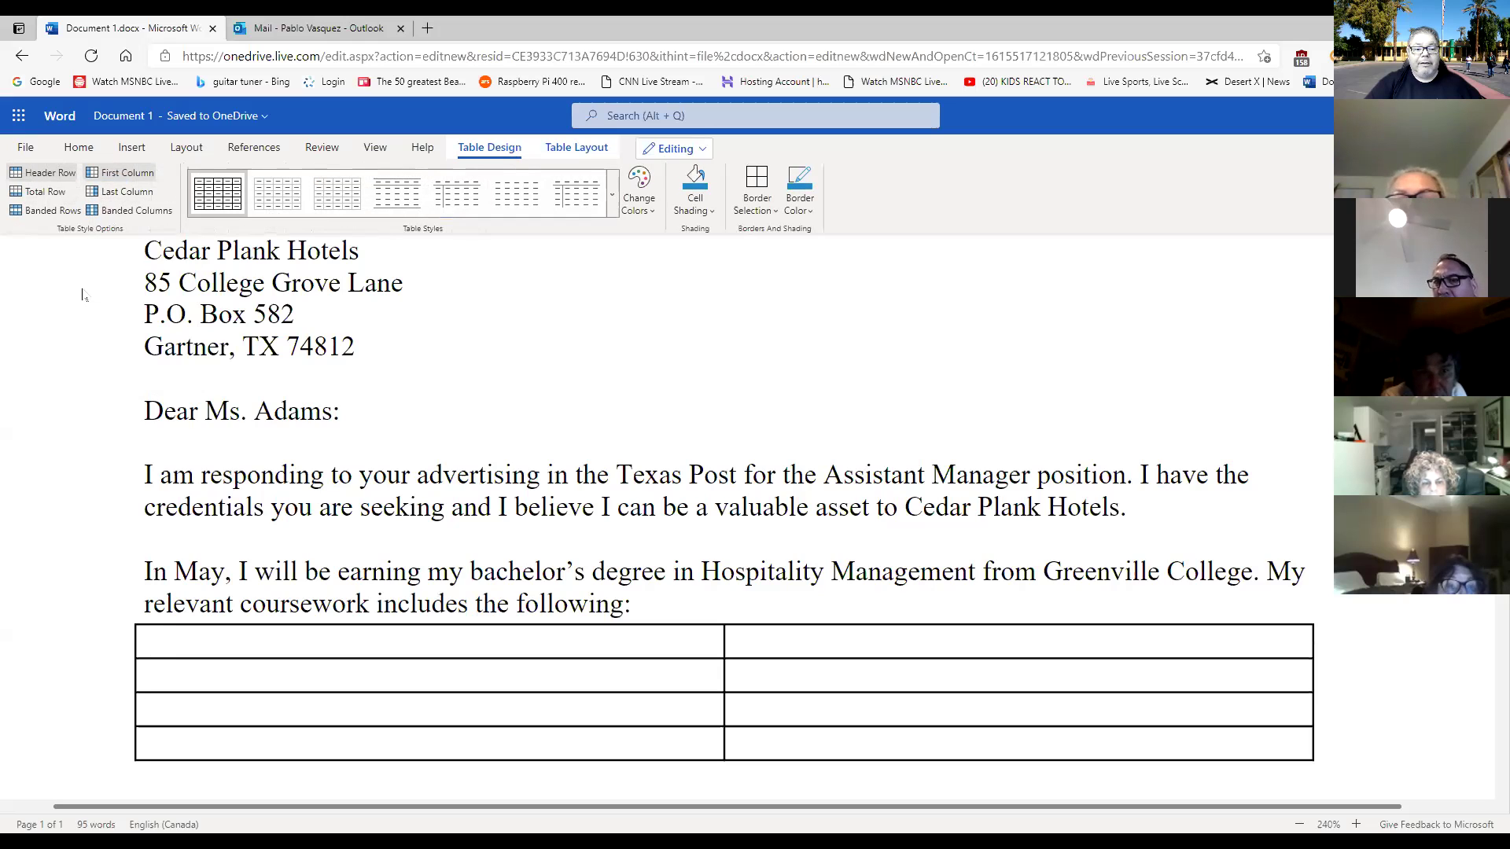
click(37, 172)
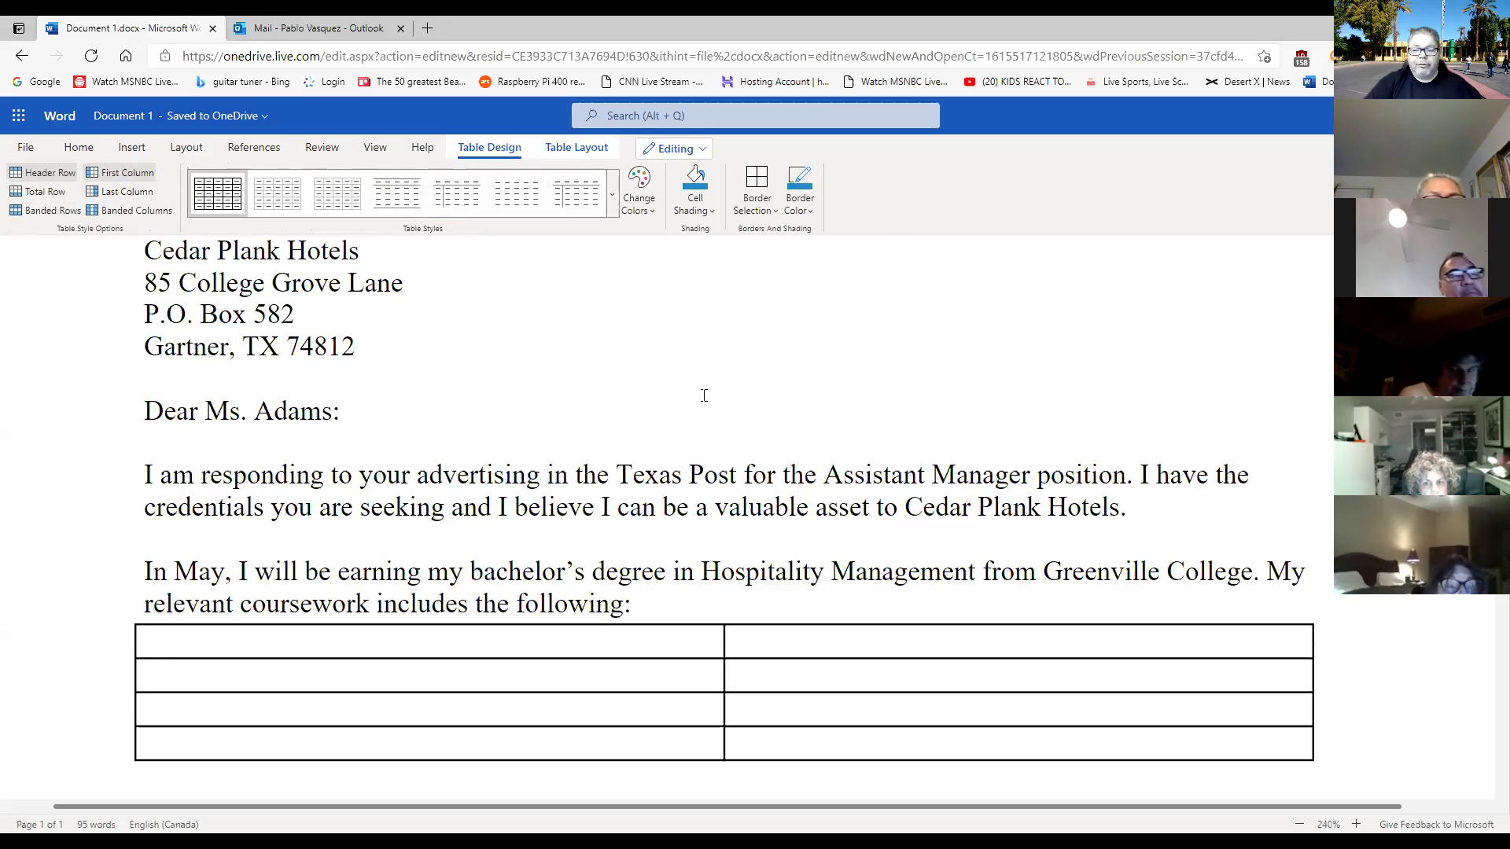
scroll(713, 415, down, 1)
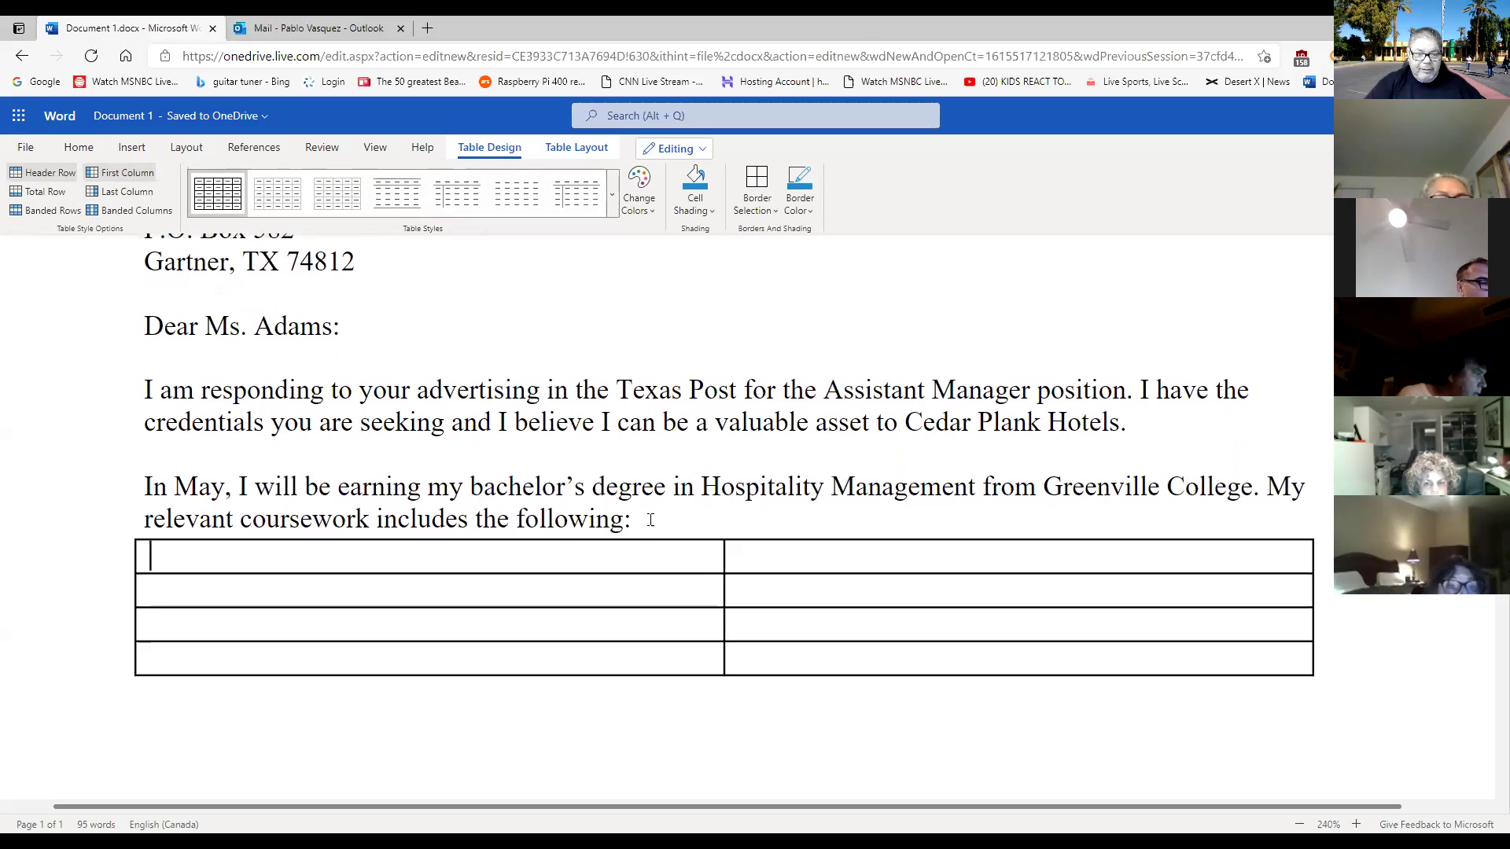
Insert one empty paragraph between the 'following:' sentence and the coursework table.
click(730, 515)
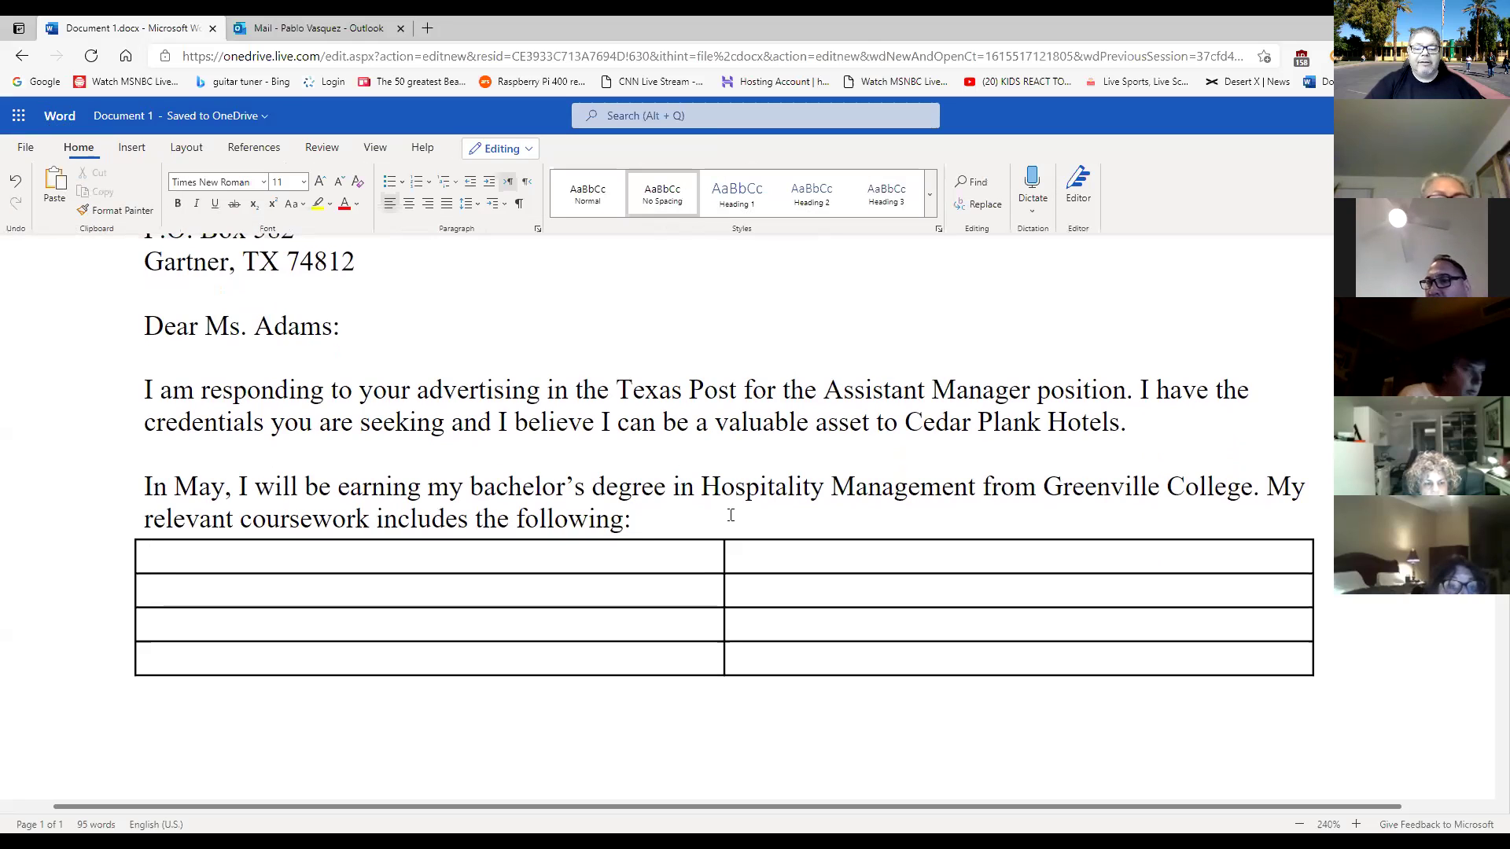
key(Return)
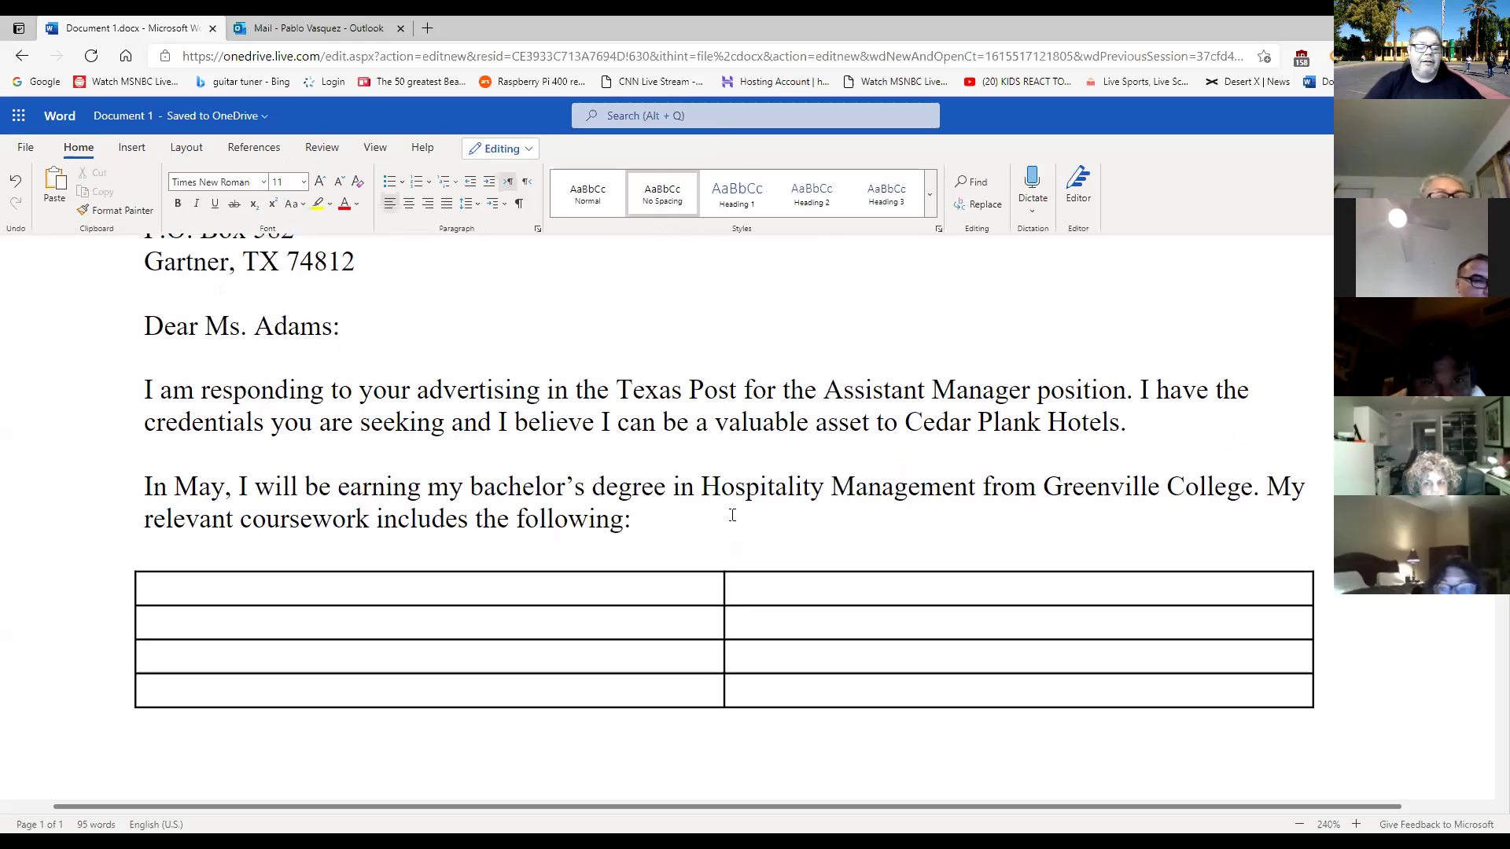
click(654, 518)
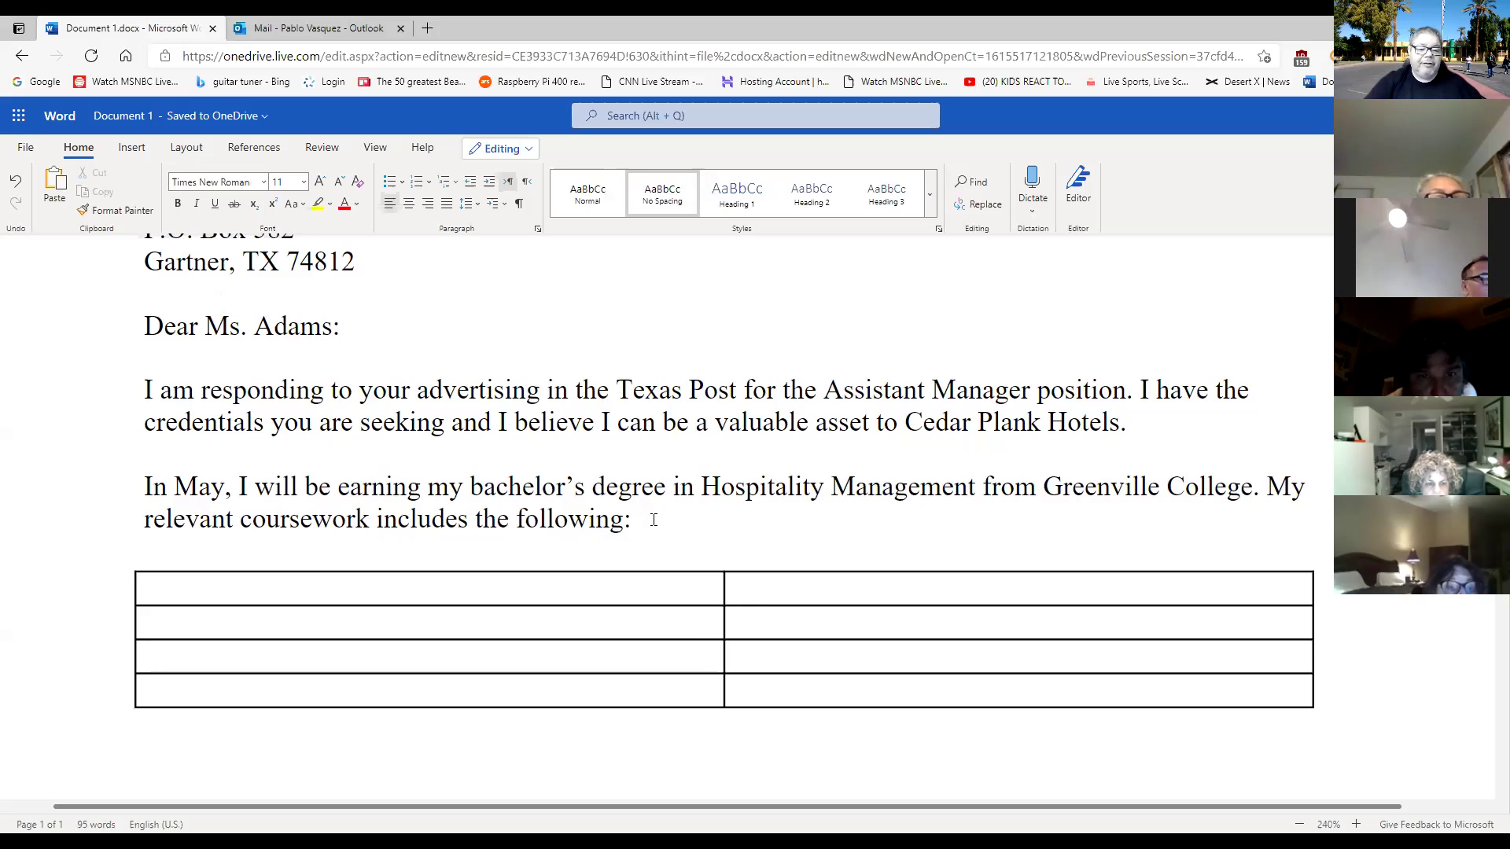
click(523, 579)
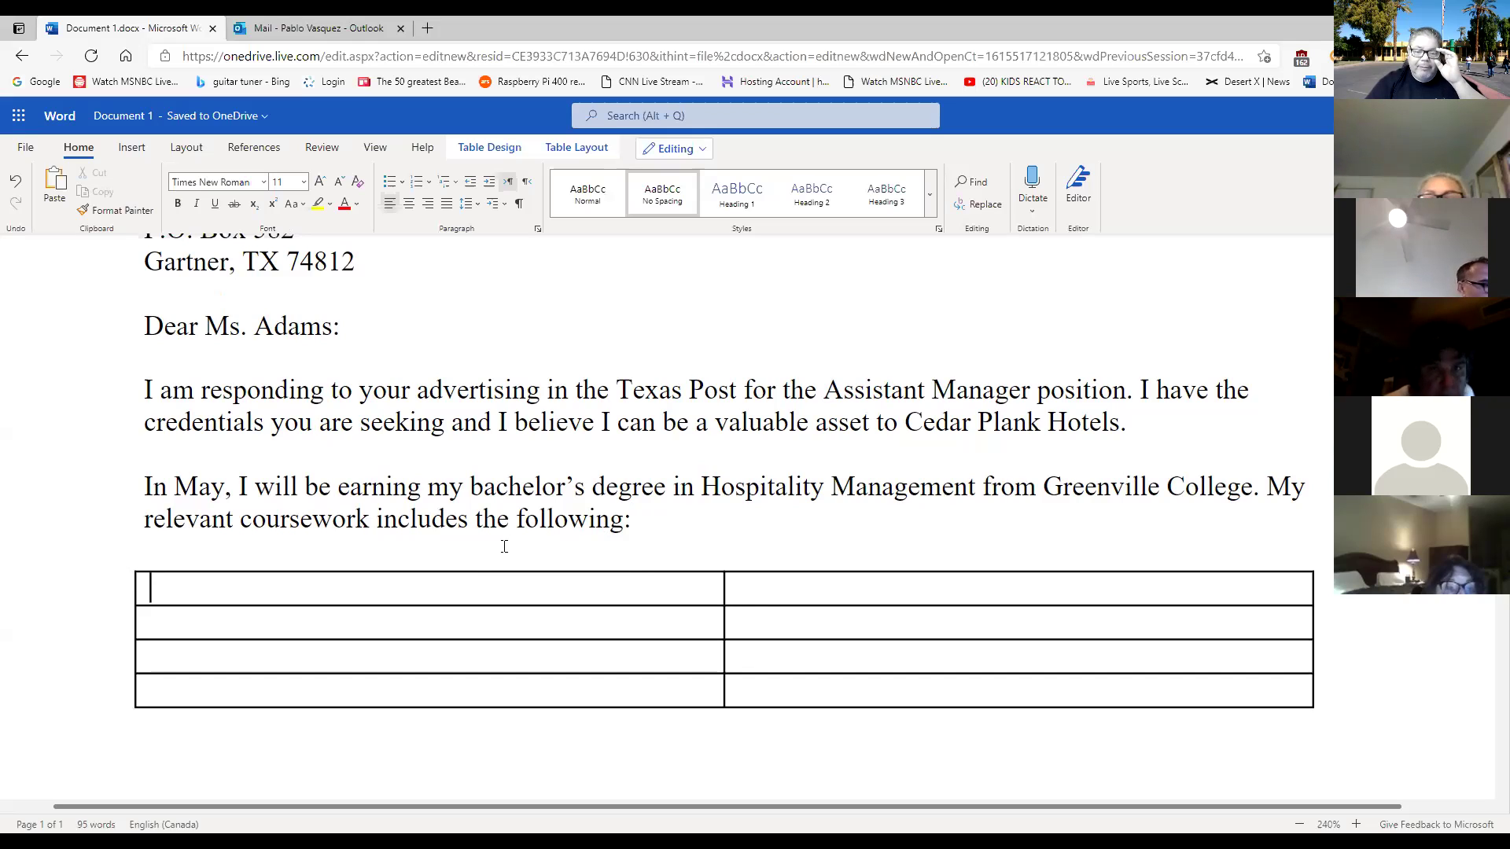
click(653, 521)
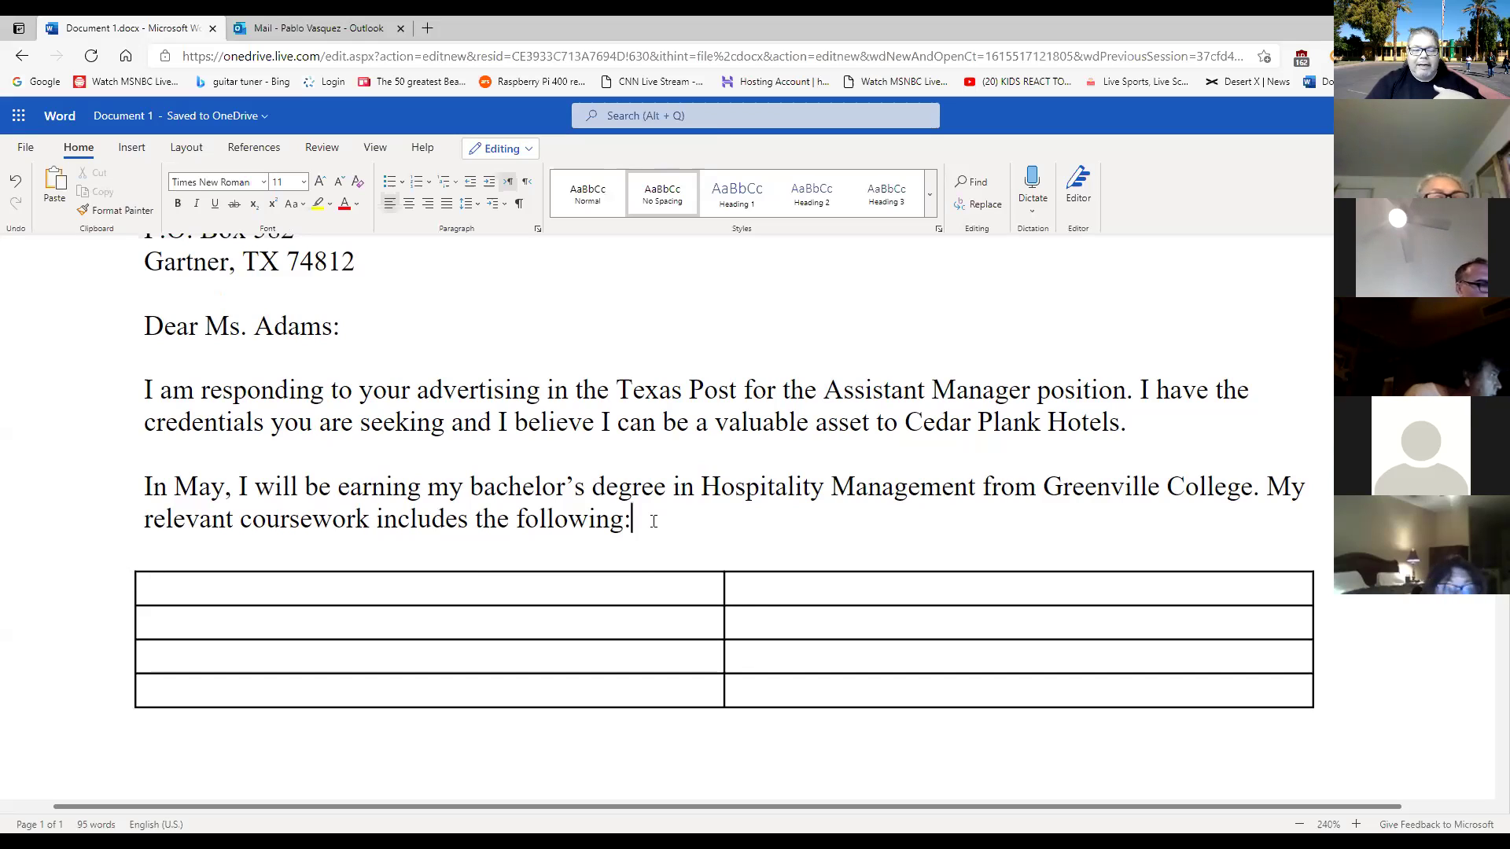
key(Delete)
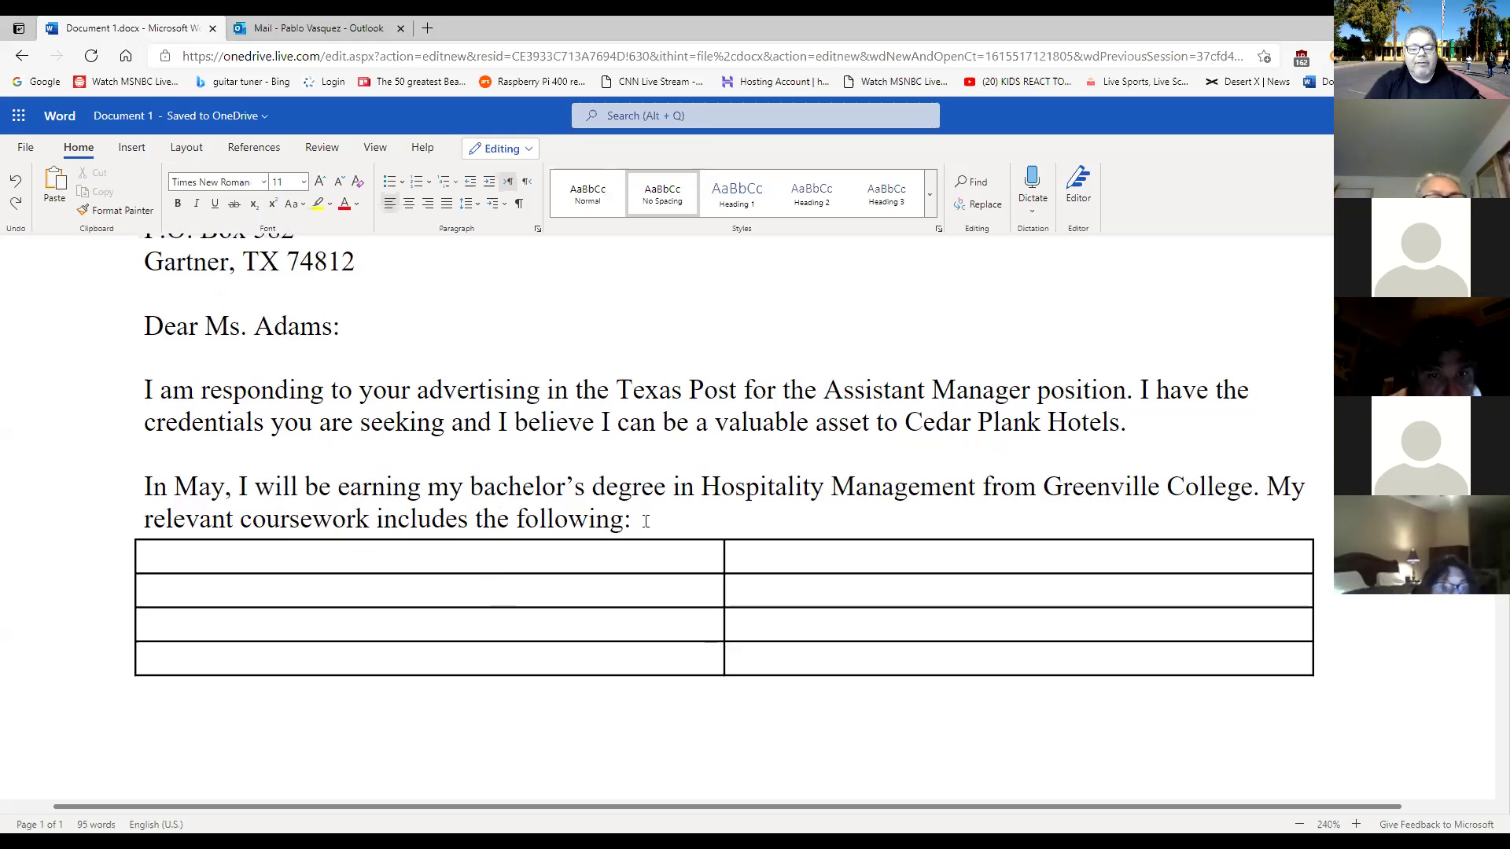
key(Return)
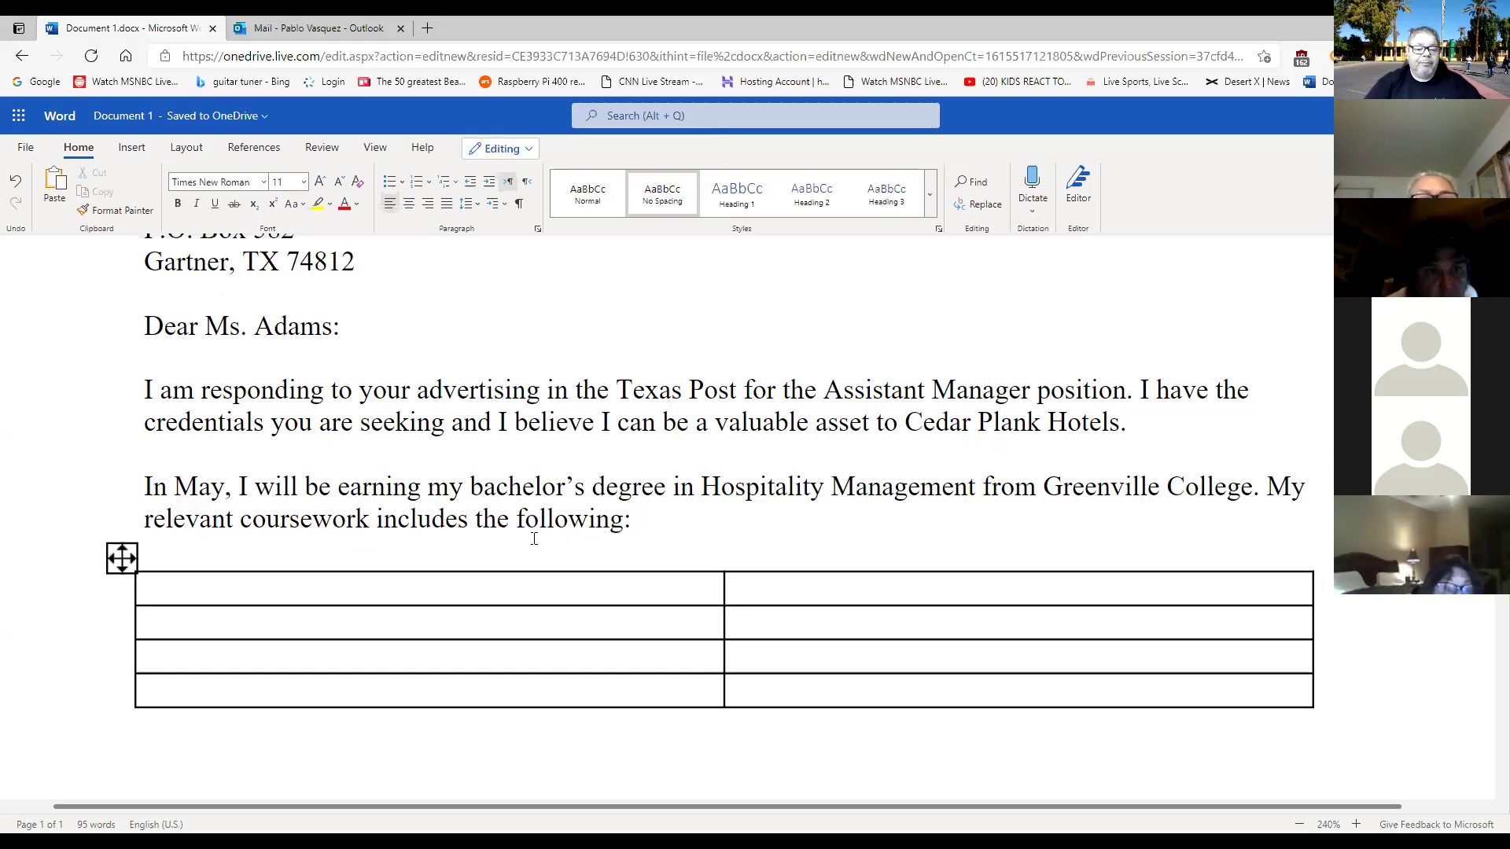
Turn on paragraph marks to confirm the single blank line, then hide them again.
click(519, 204)
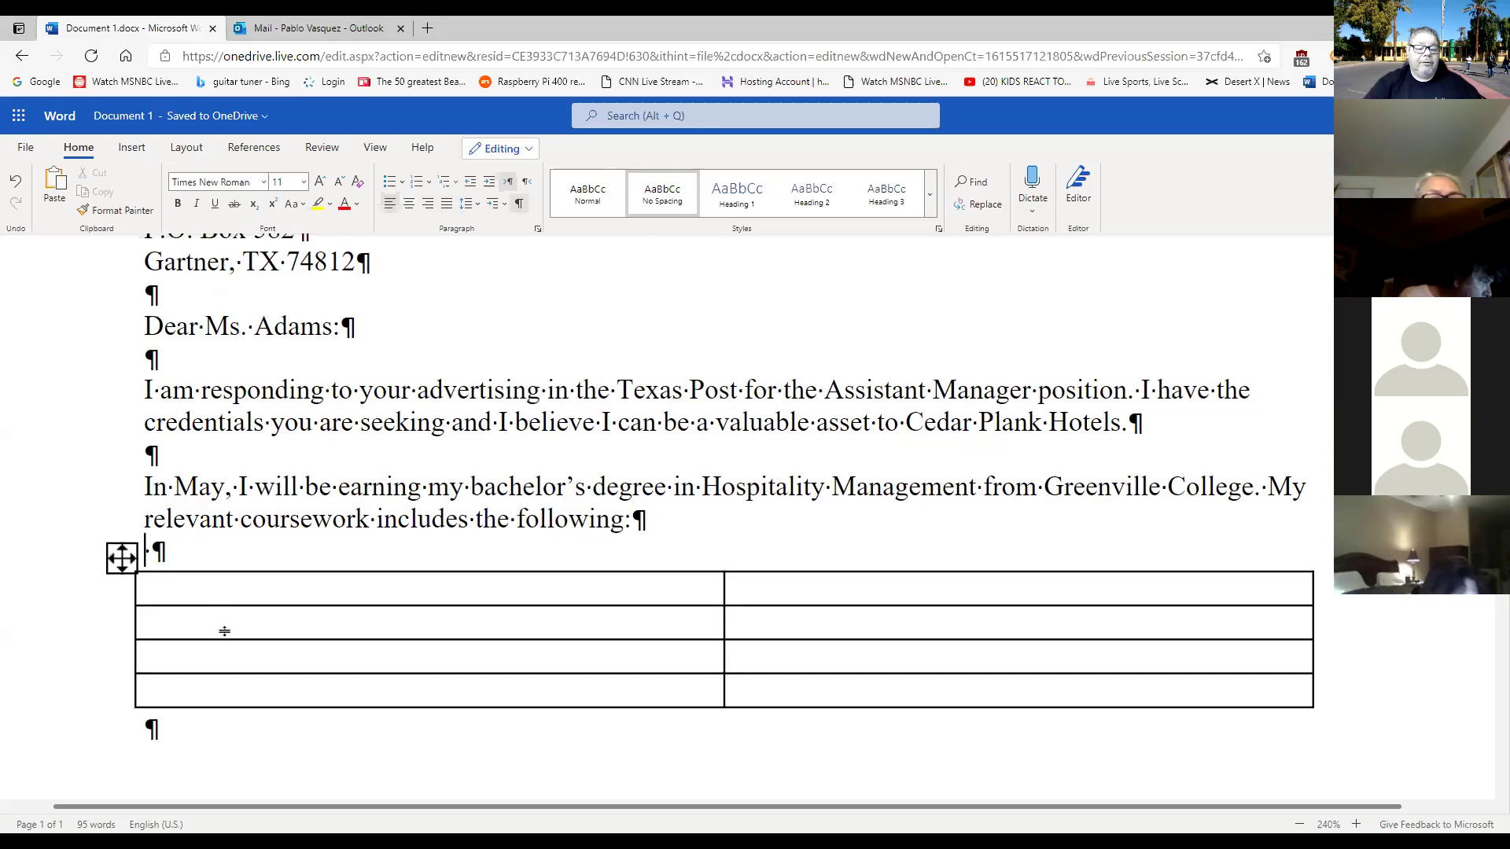
click(215, 591)
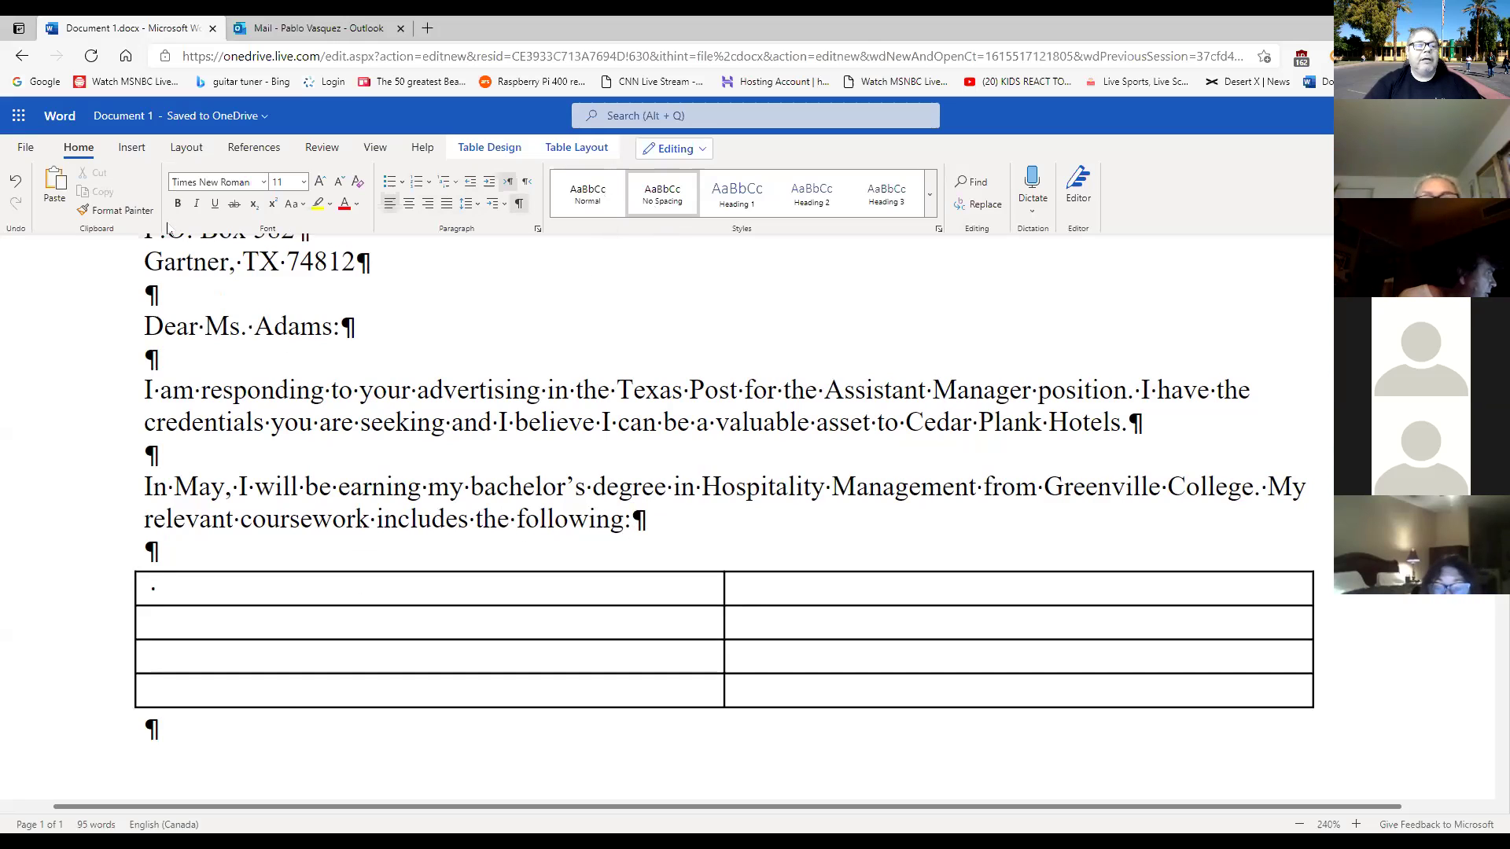
click(520, 204)
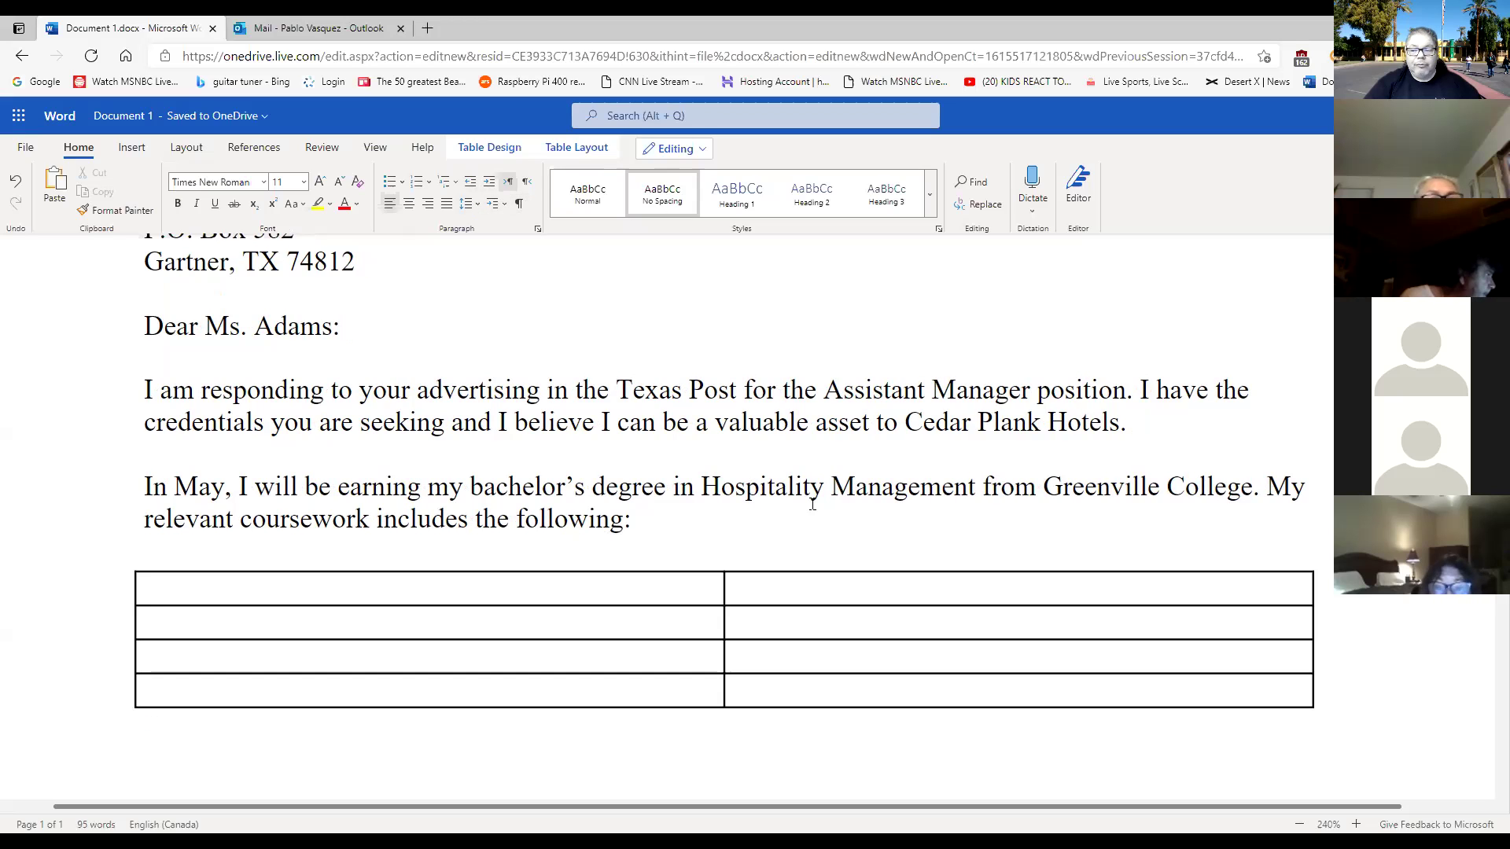
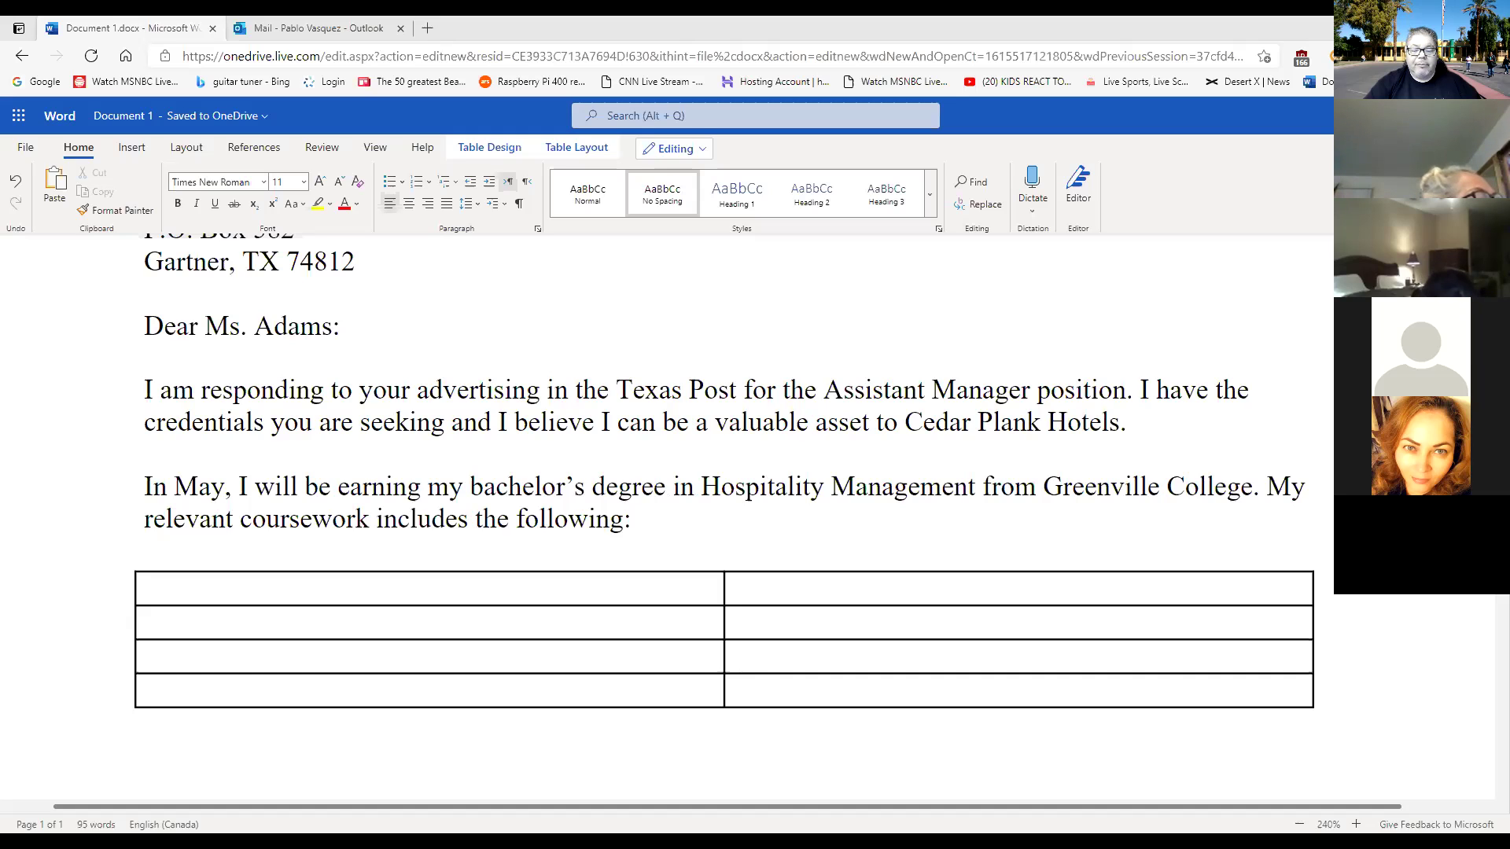
Try pasting the coursework list into the table's cells, then undo the paste.
click(460, 580)
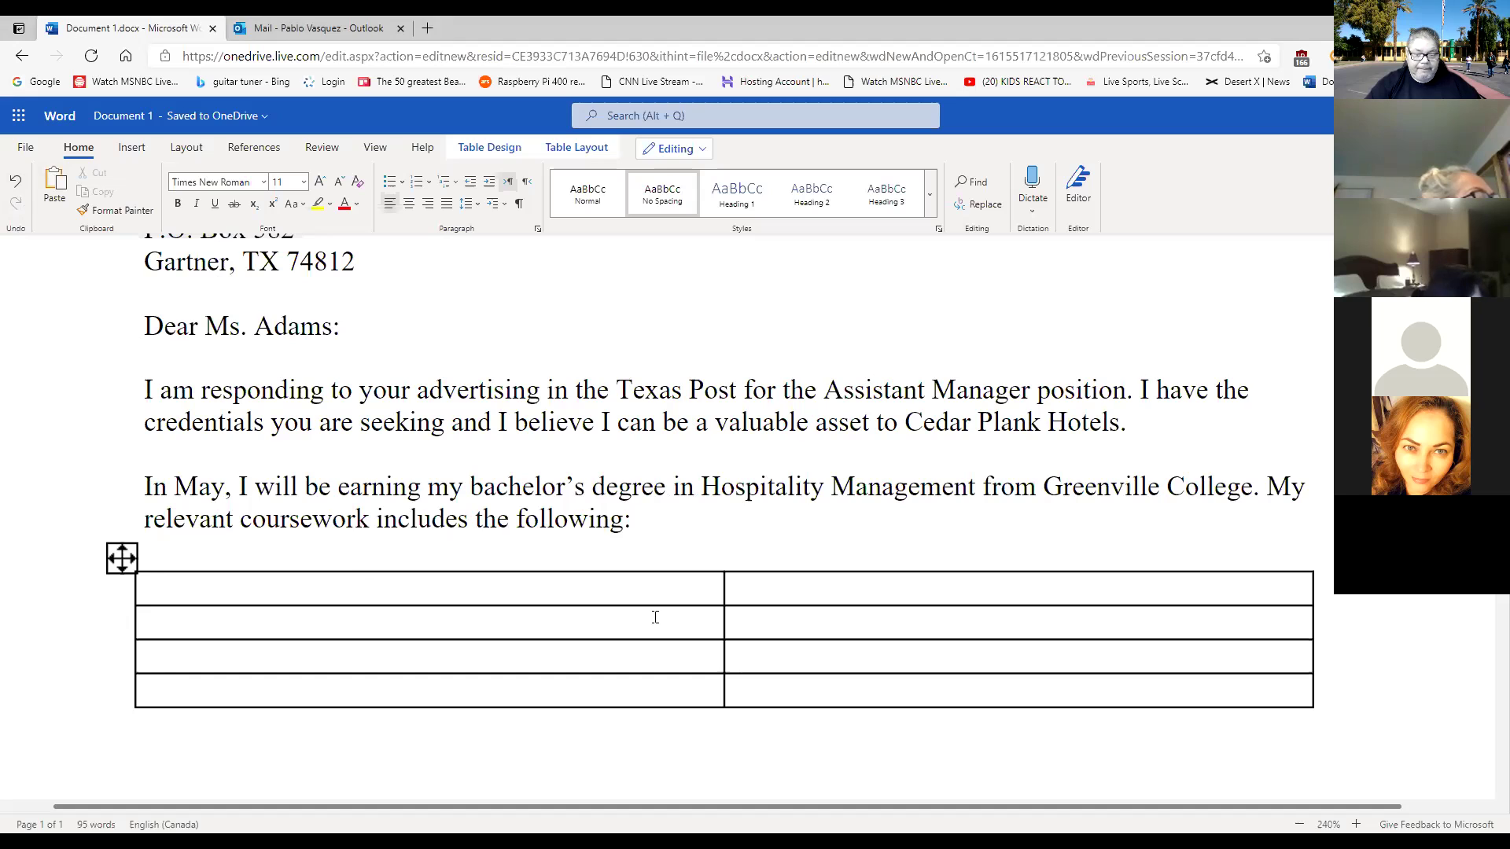
drag(644, 584, 831, 681)
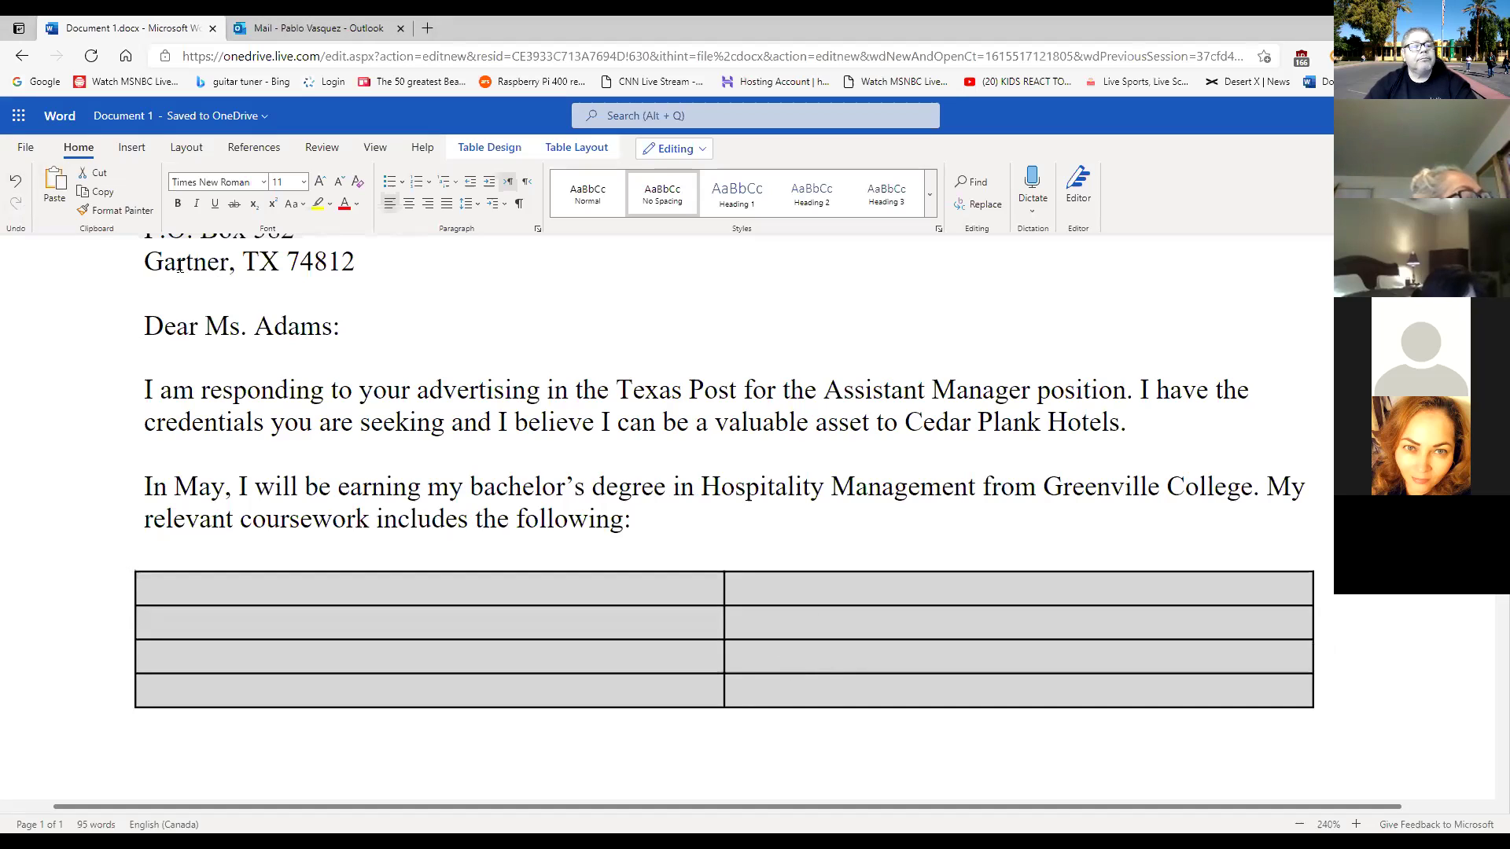
click(55, 189)
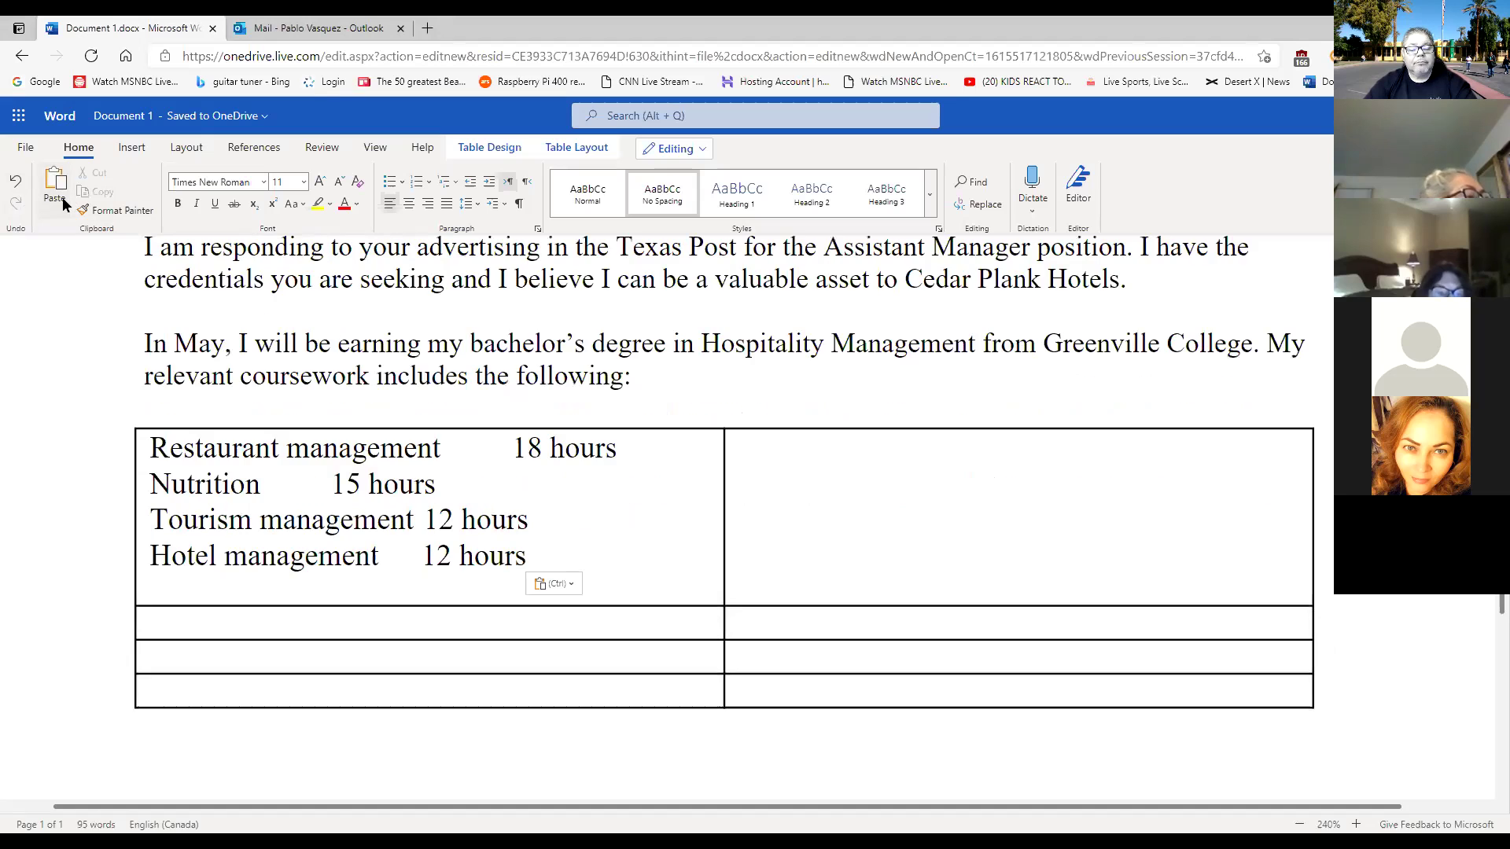
key(ctrl+z)
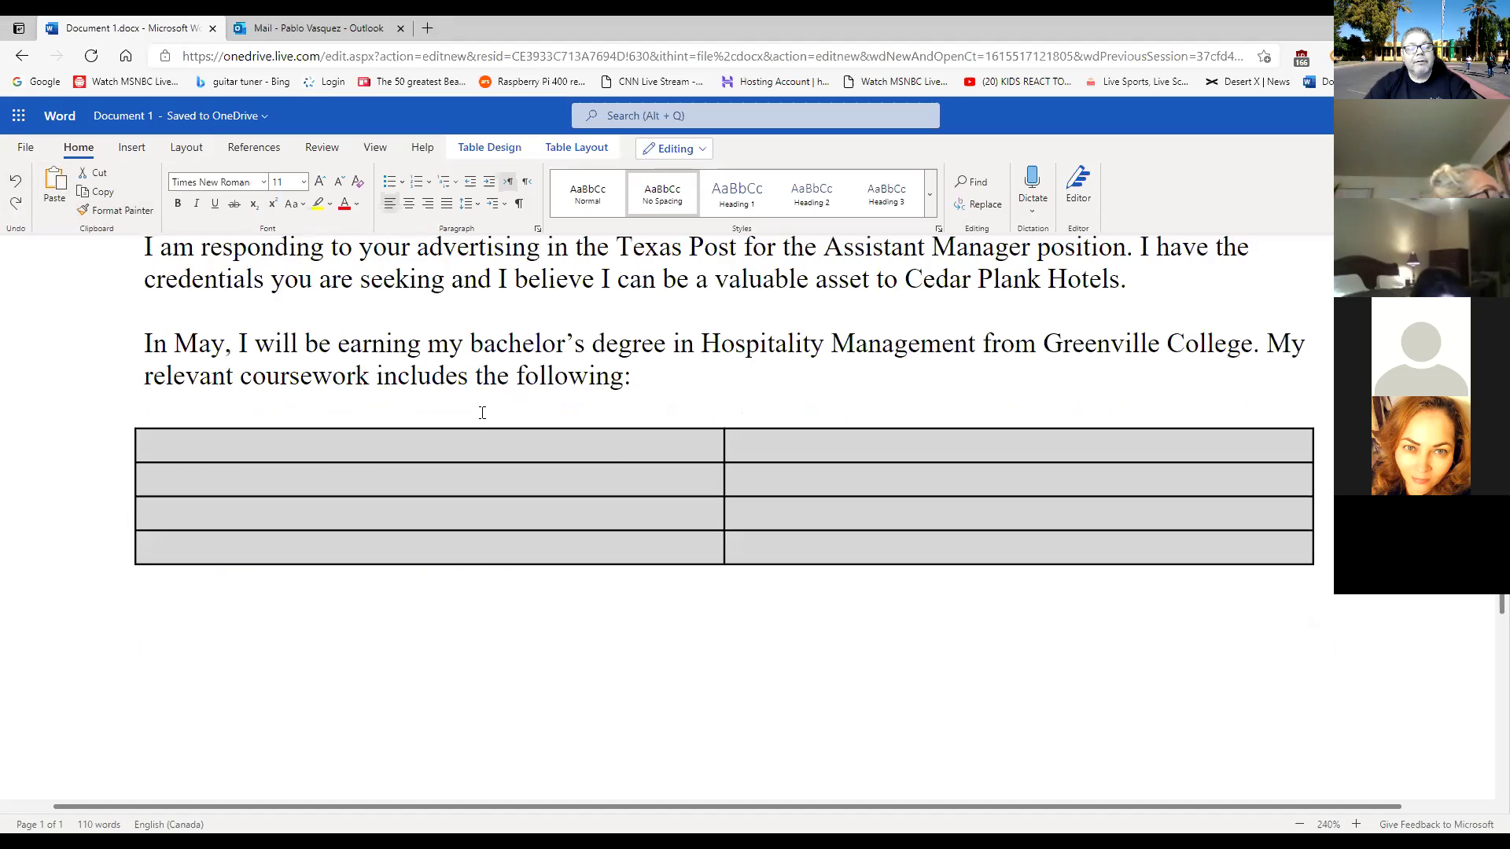
Select the whole empty table and delete it with Delete > Table.
click(799, 553)
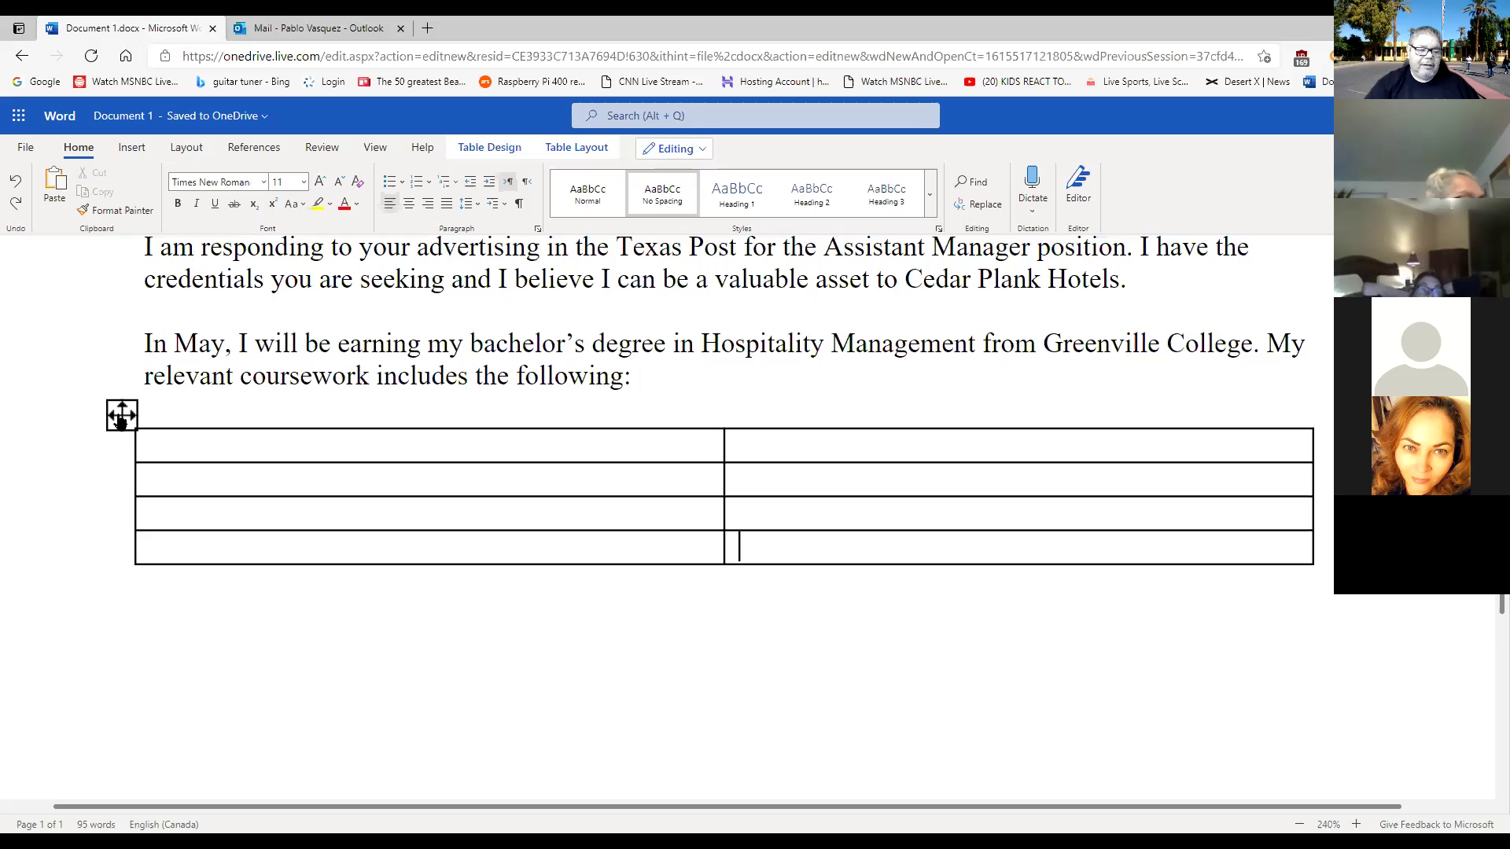
click(122, 416)
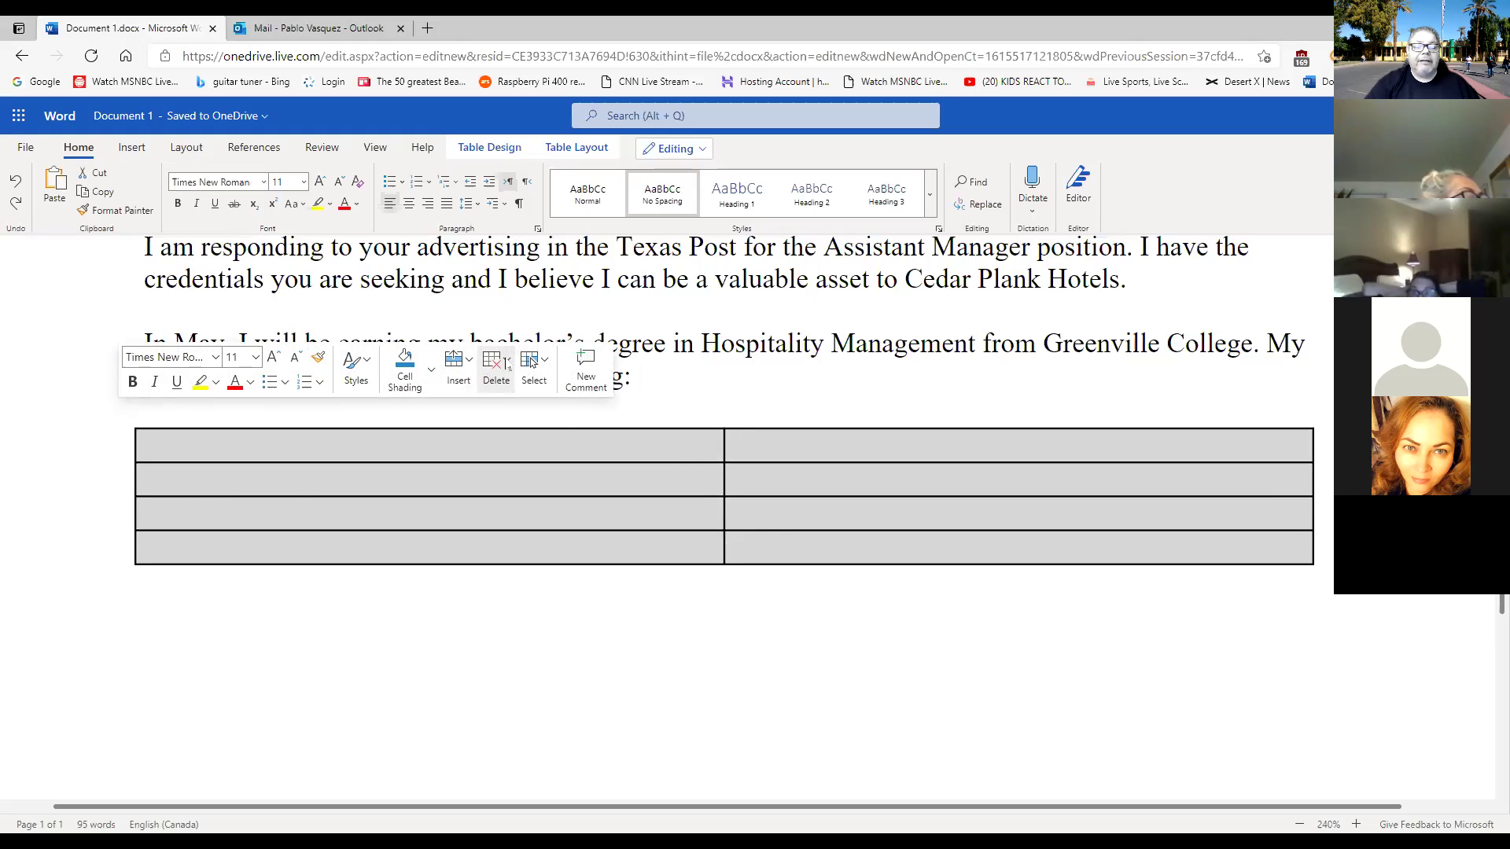
click(500, 373)
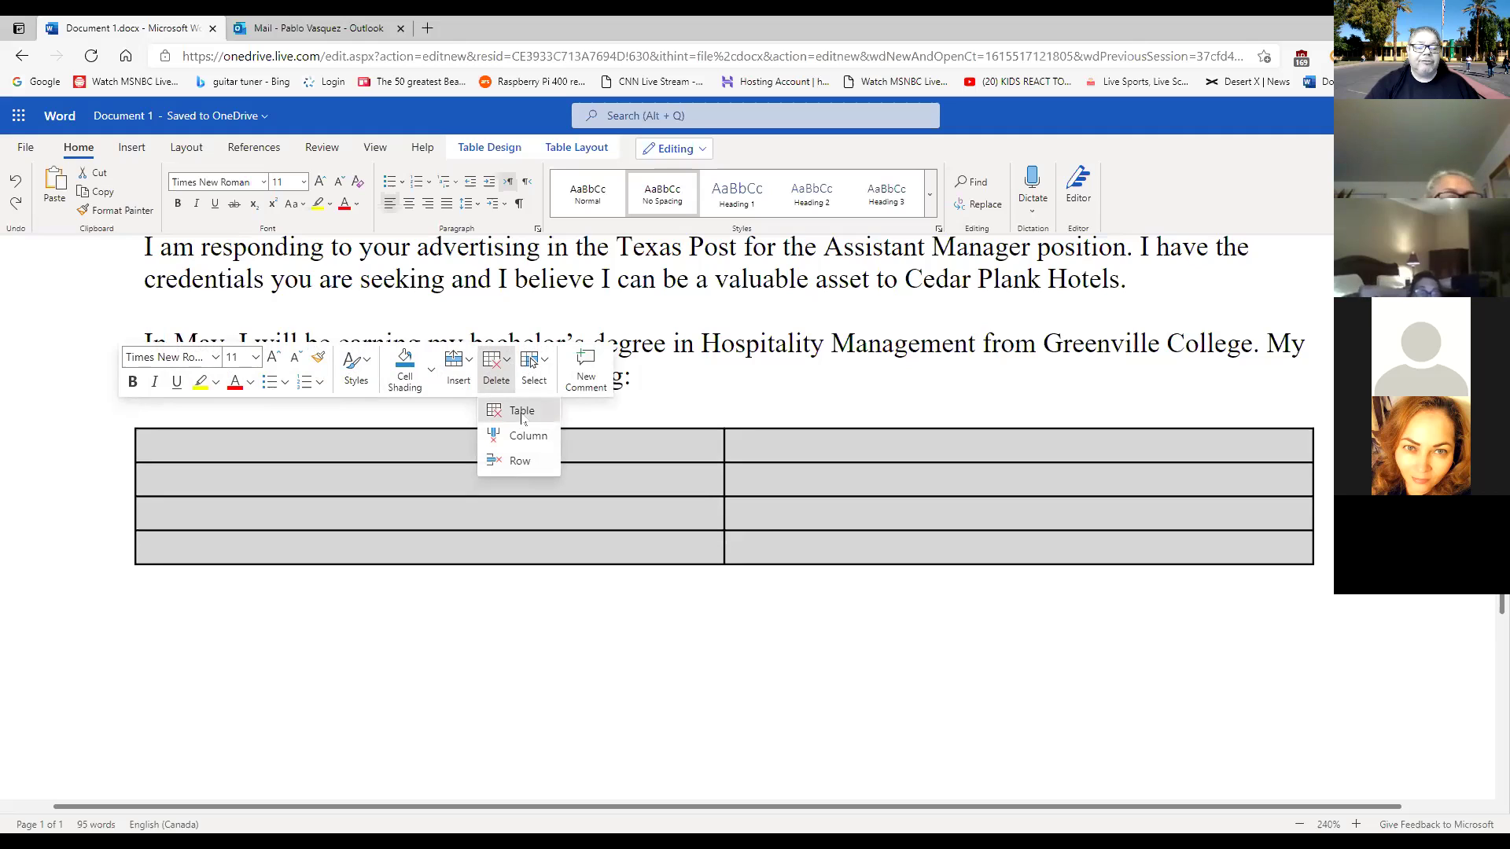
click(522, 411)
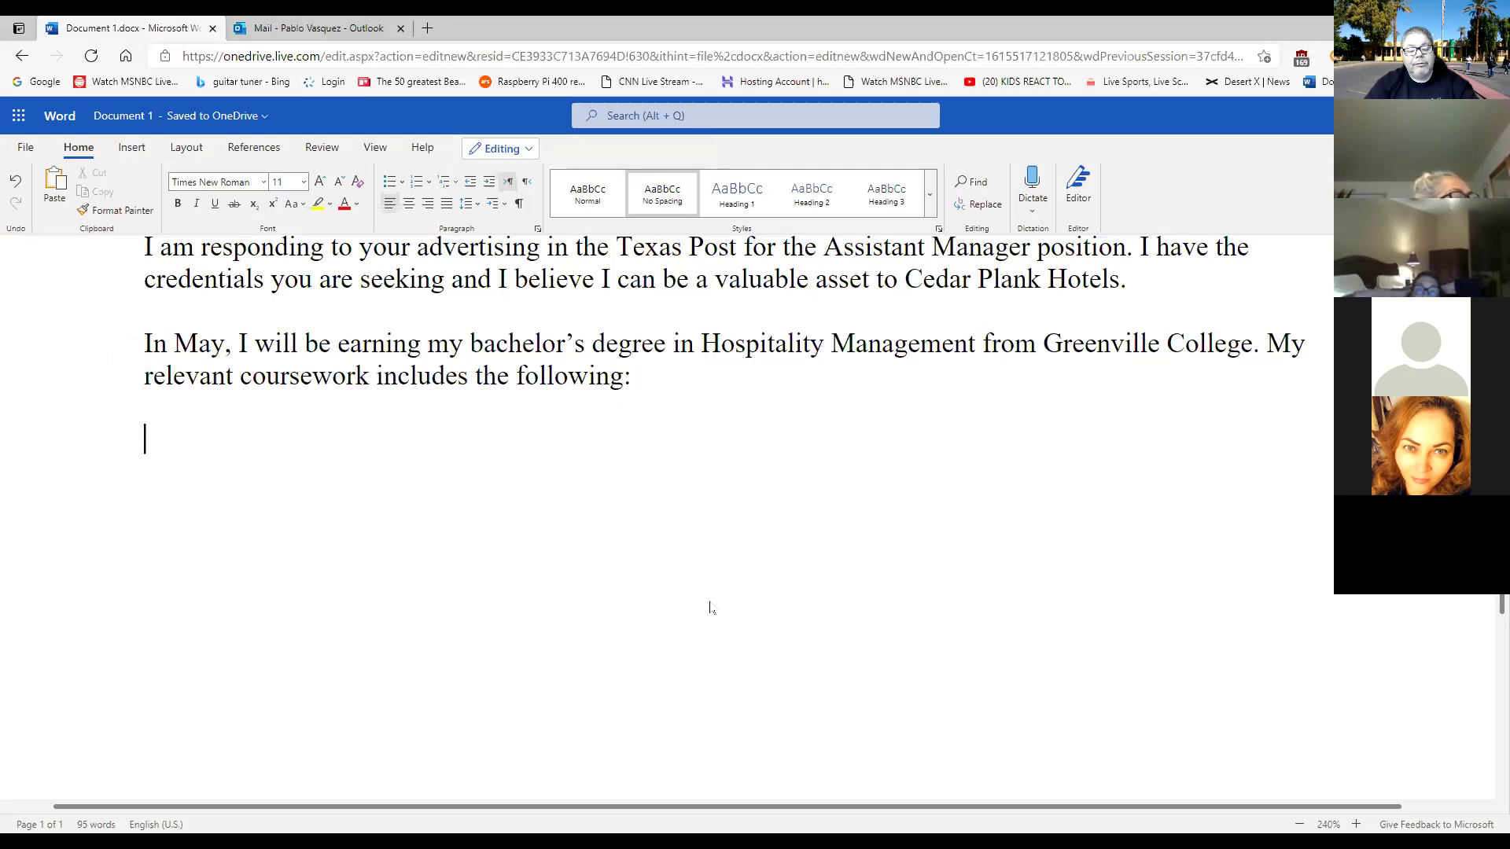
Undo the deletion so the empty 4-row, 2-column table returns, caret in its first cell.
key(ctrl+z)
scroll(711, 571, up, 3)
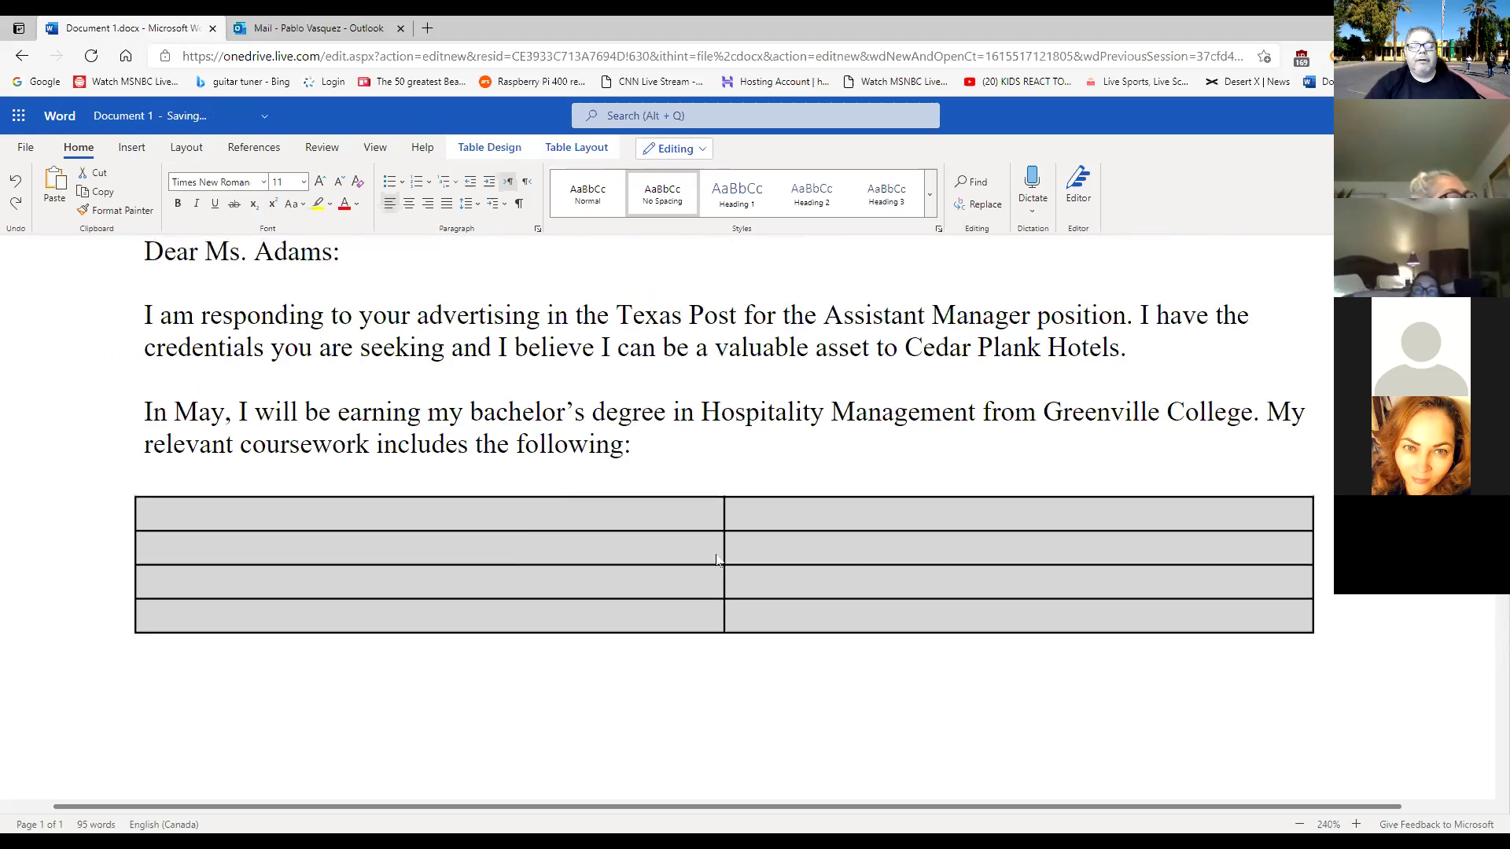
click(661, 558)
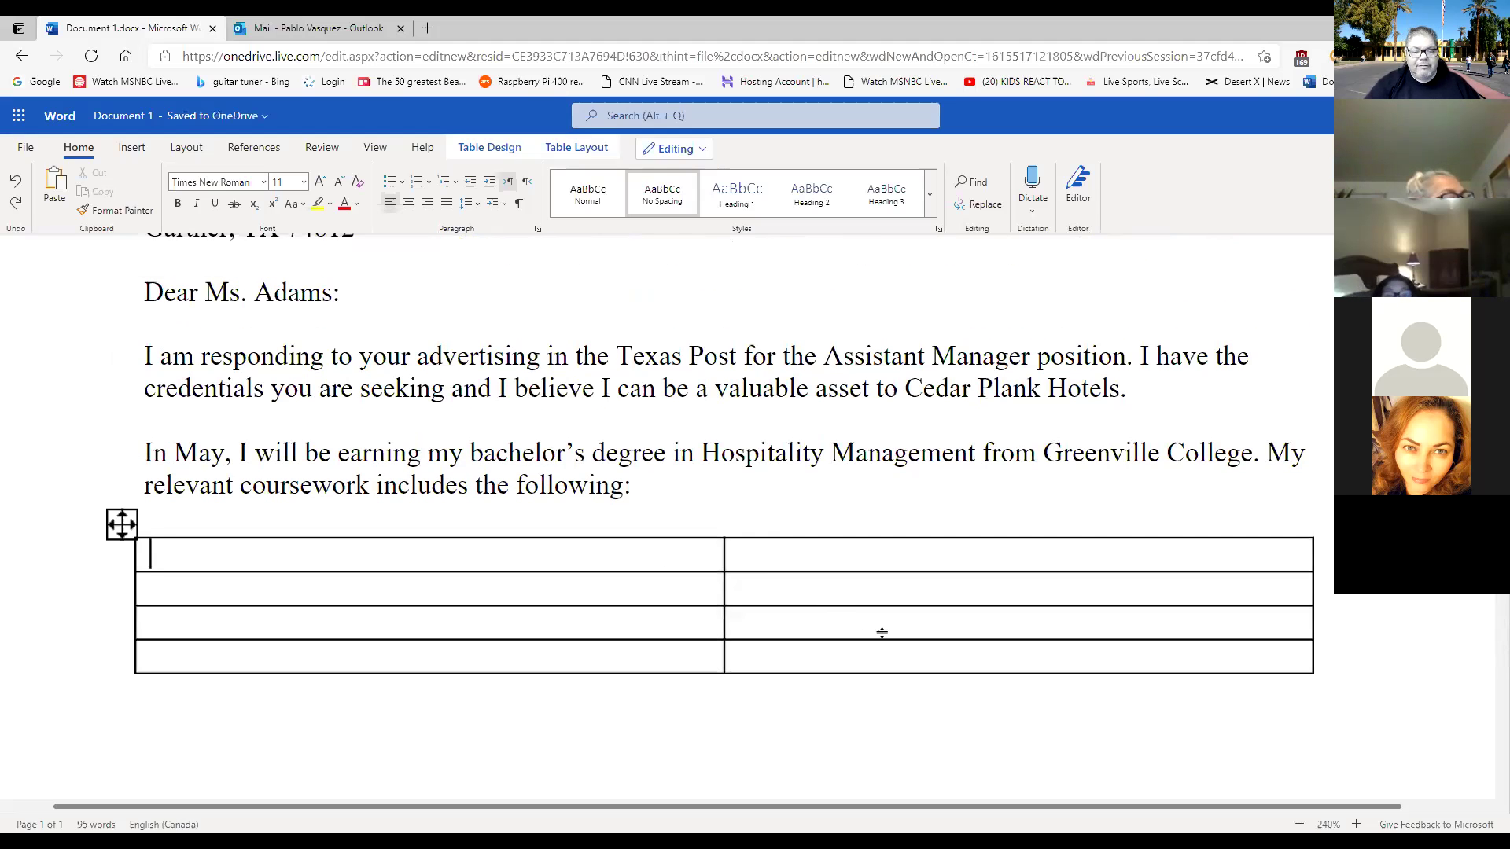
scroll(880, 631, down, 1)
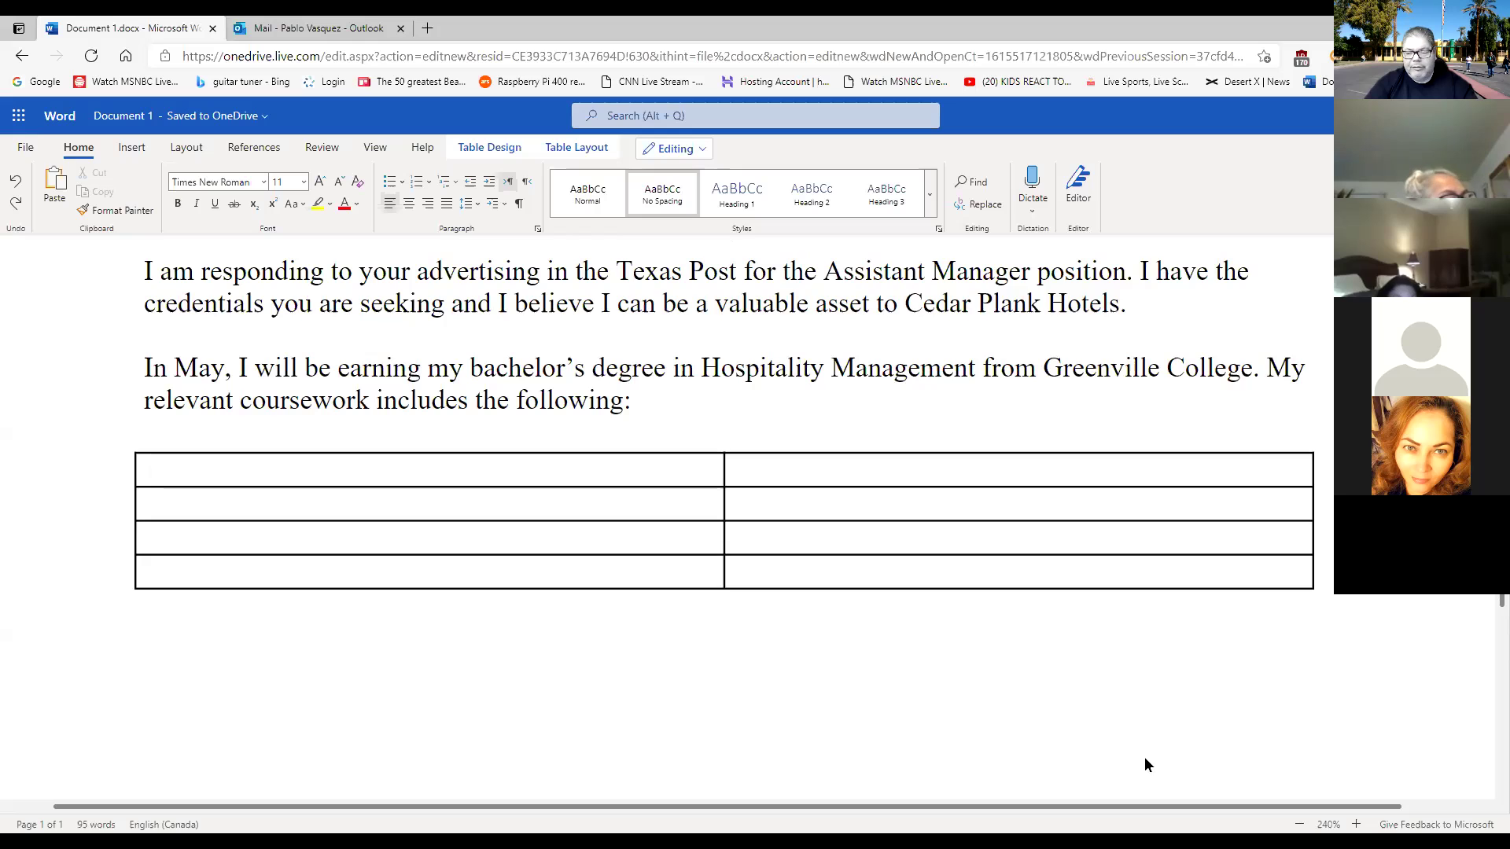
Zoom the page out, remove the blank line above the table, and undo back through earlier edits.
click(1309, 825)
click(1308, 825)
click(1308, 826)
click(1299, 824)
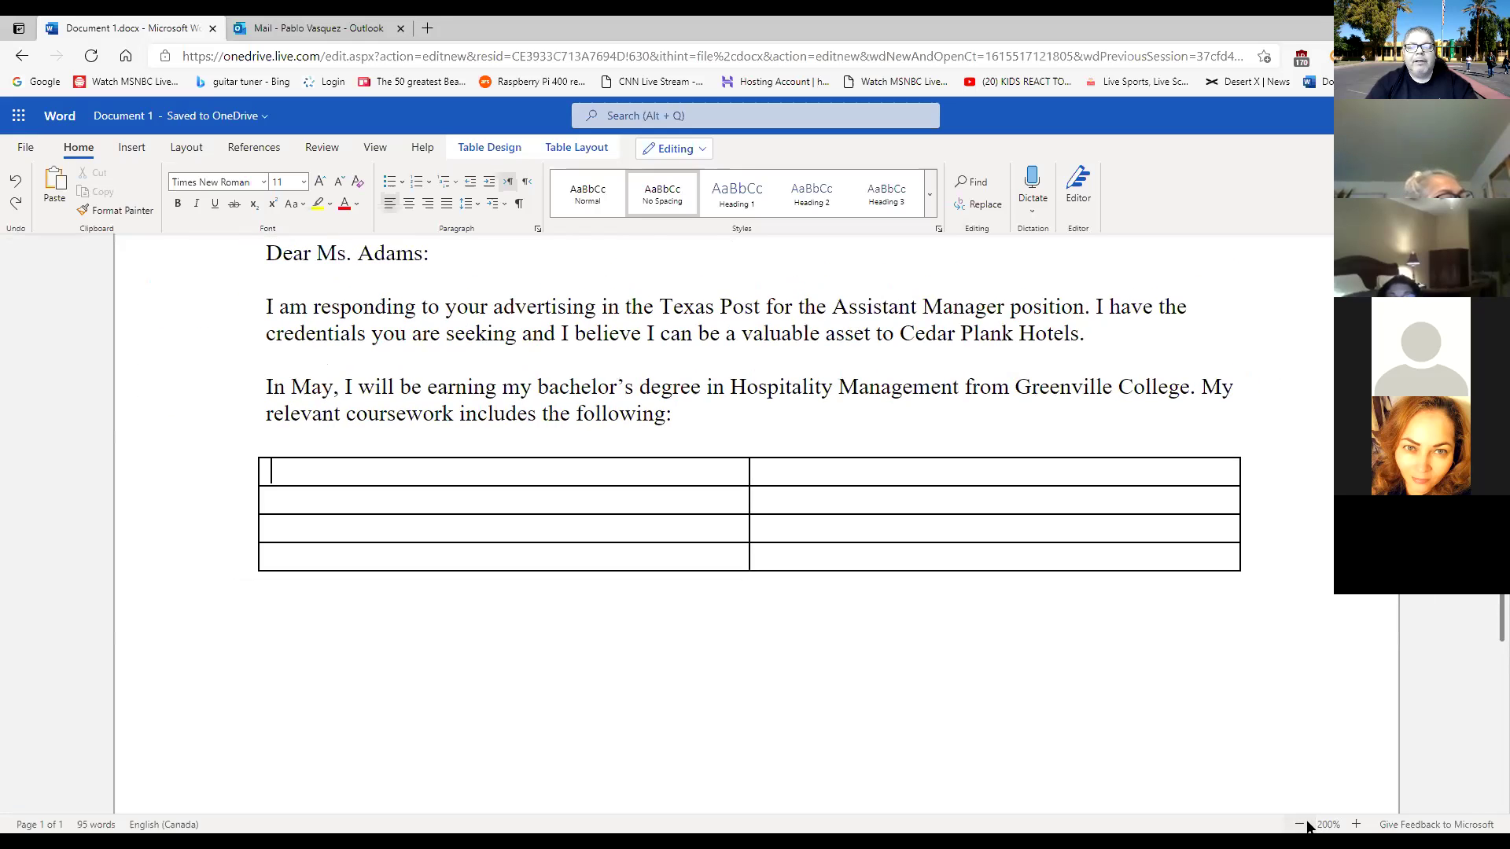
click(1299, 825)
click(1299, 824)
click(1298, 825)
click(1299, 825)
click(1298, 824)
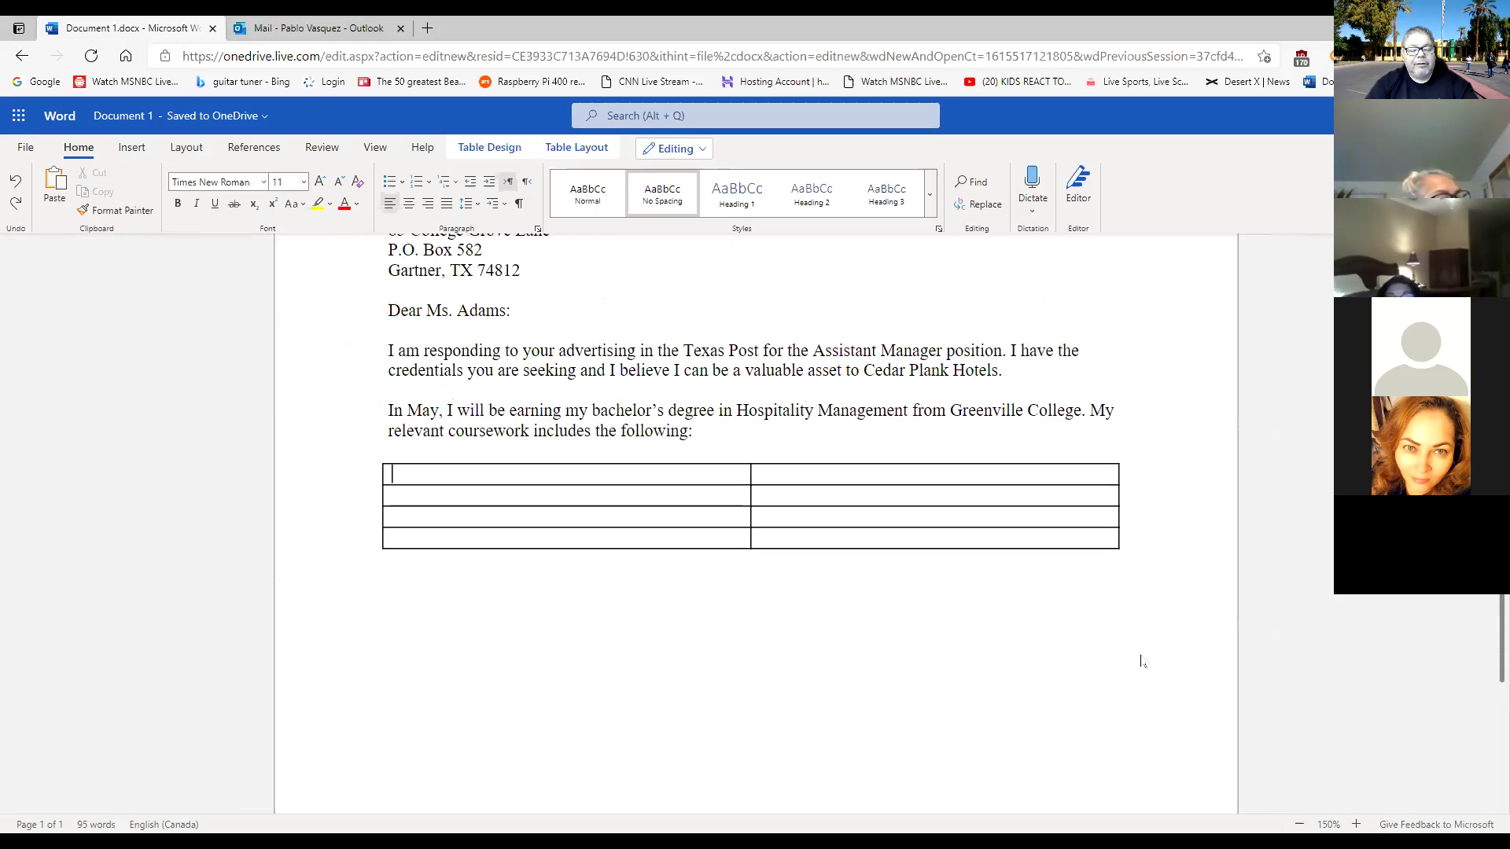
key(BackSpace)
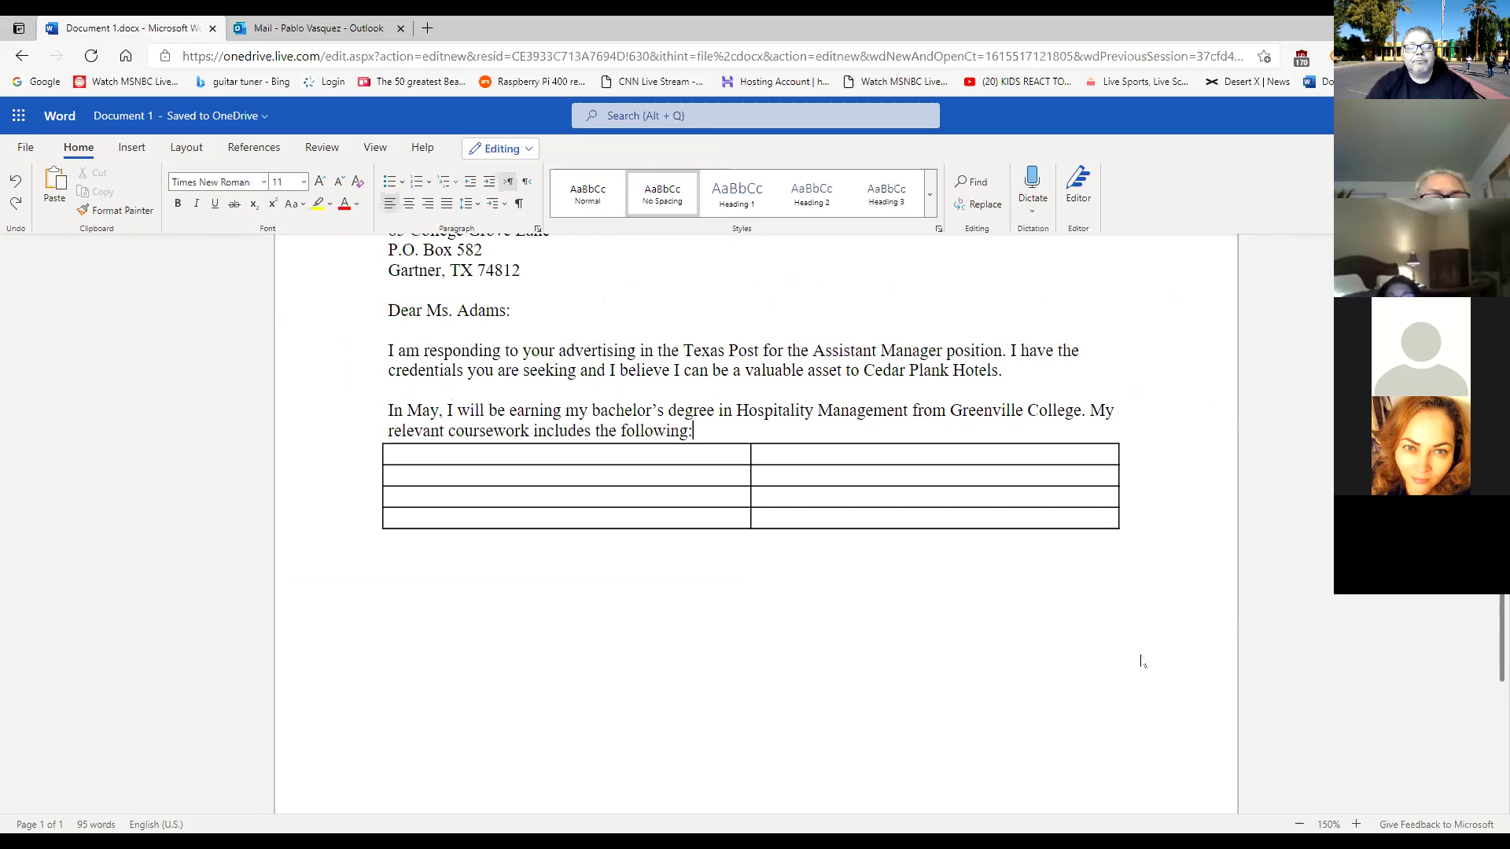
key(ctrl+z)
key(ctrl+z)
key(ctrl+z)
key(ctrl+z)
key(ctrl+plus)
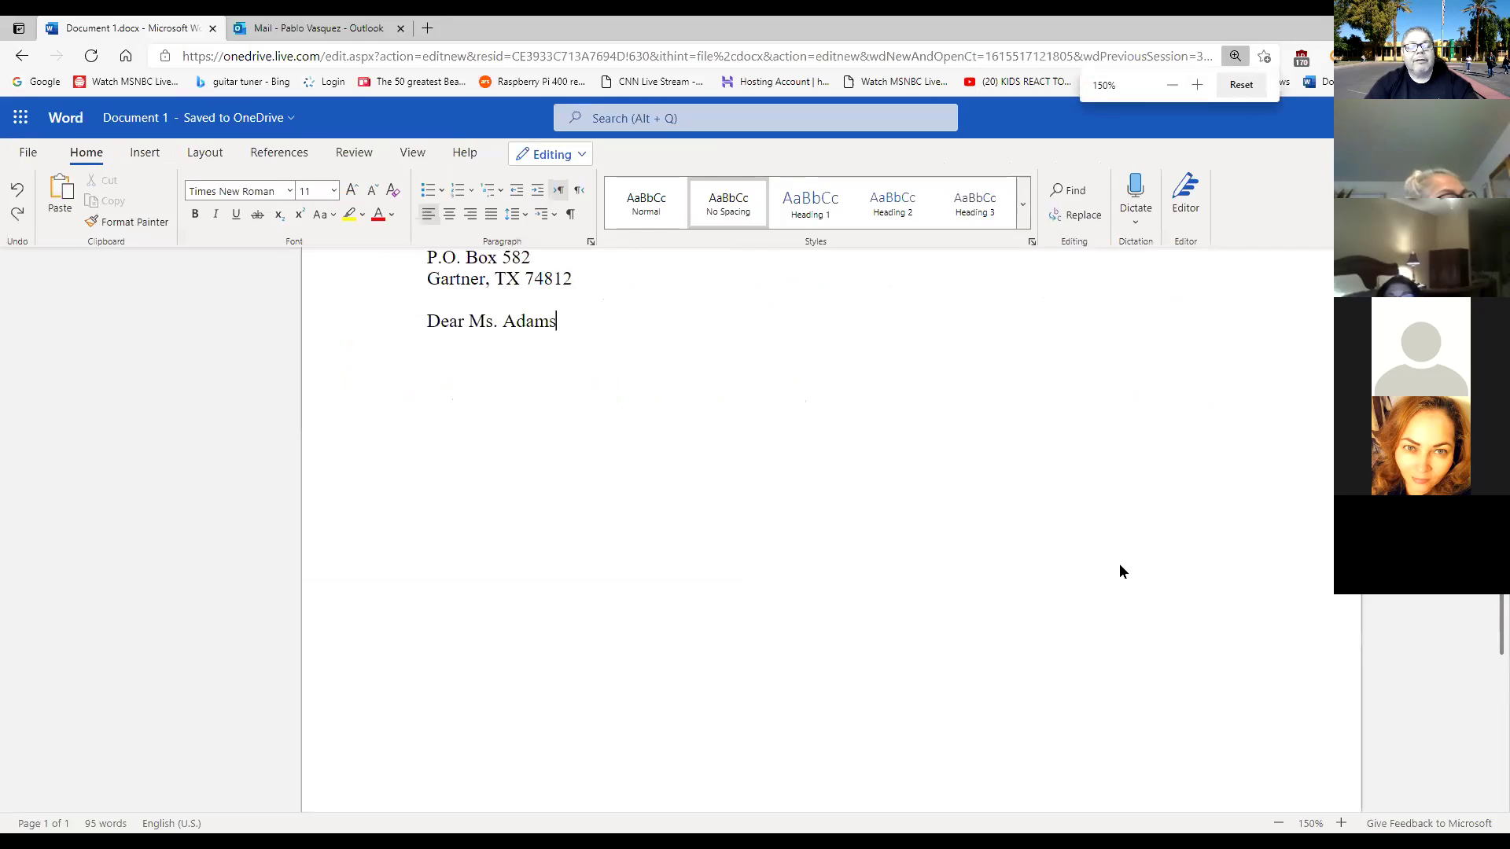
key(ctrl+z)
key(ctrl+z)
key(ctrl+z)
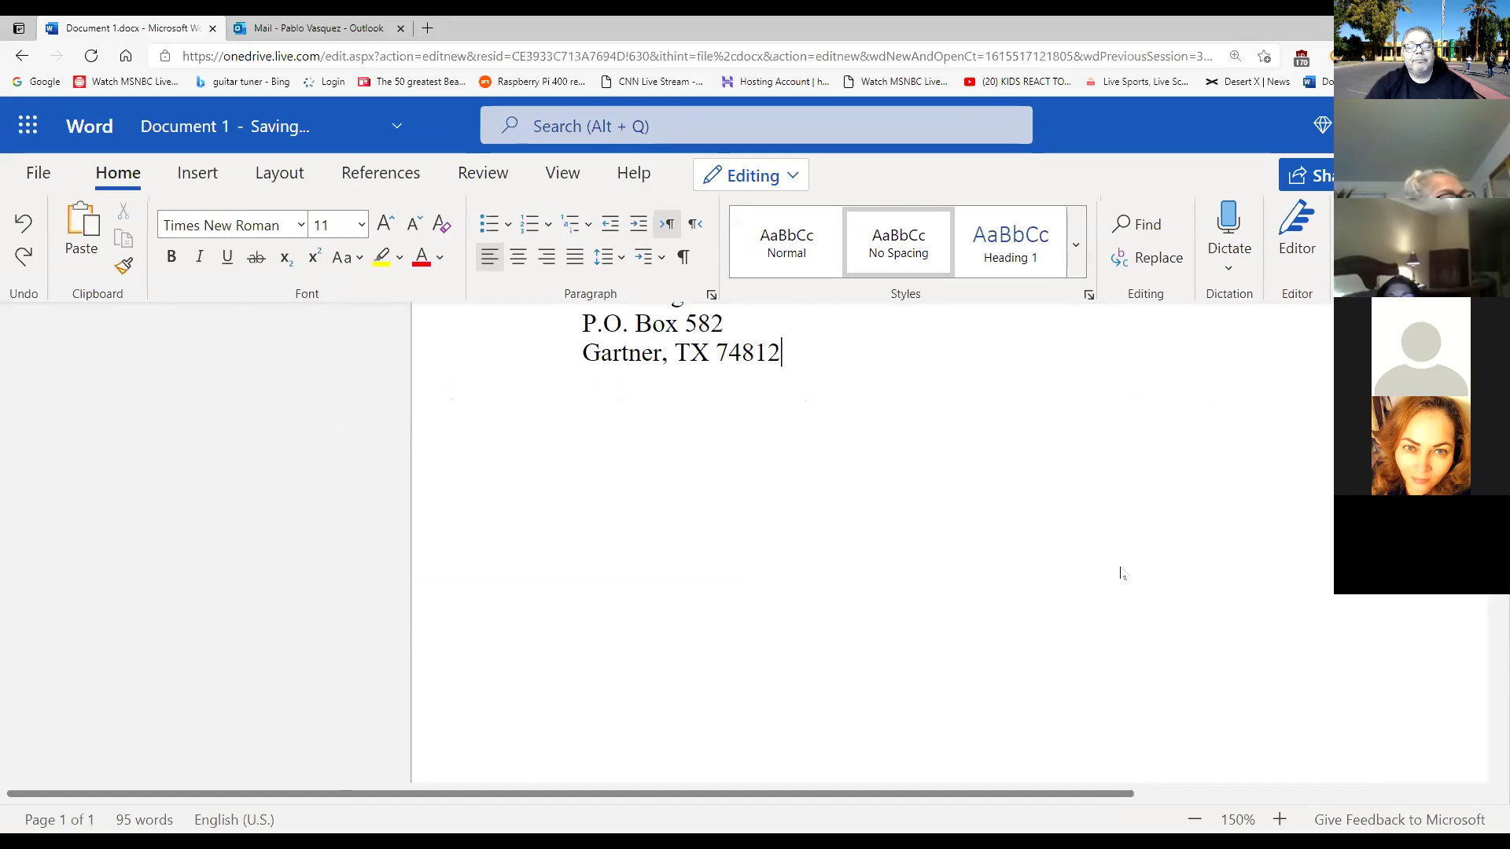
key(ctrl+z)
key(ctrl+z)
key(ctrl+z)
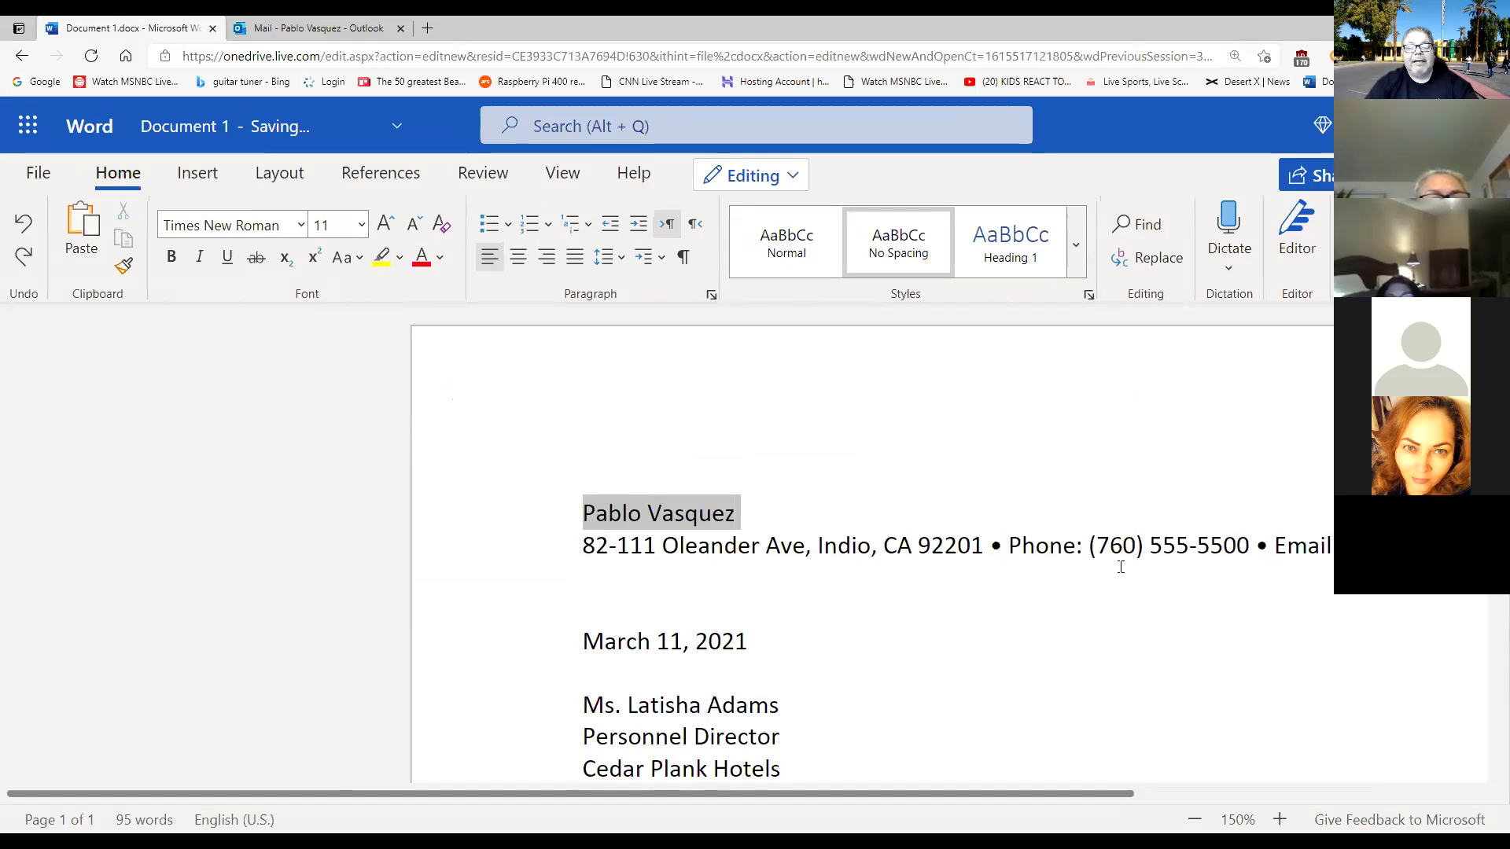
key(ctrl+z)
key(ctrl+z)
key(ctrl+z)
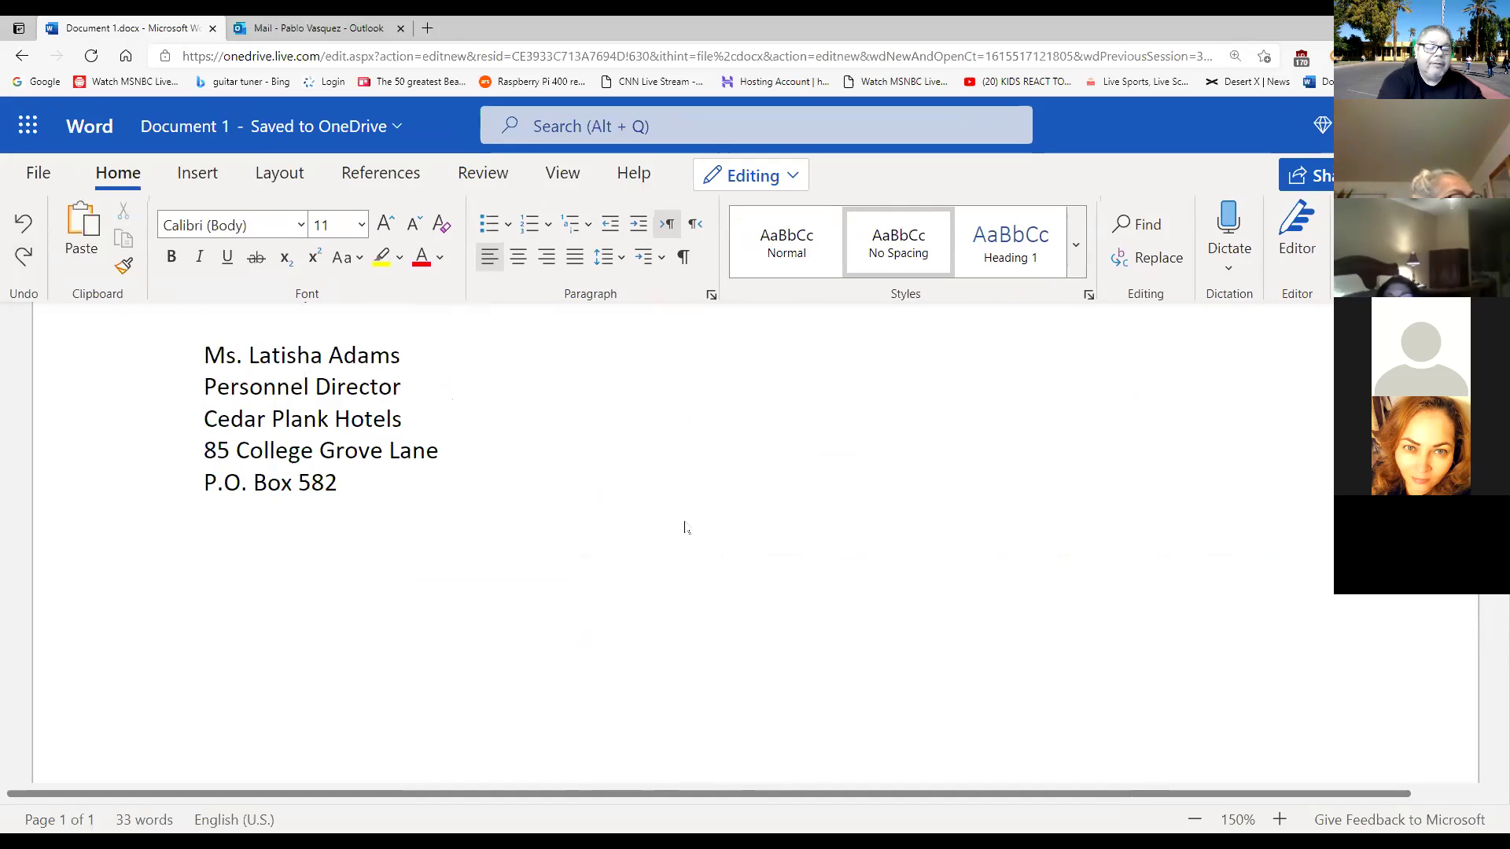
Redo the edits to restore the greeting, body paragraphs, coursework sentence and empty line.
key(ctrl+y)
key(ctrl+y)
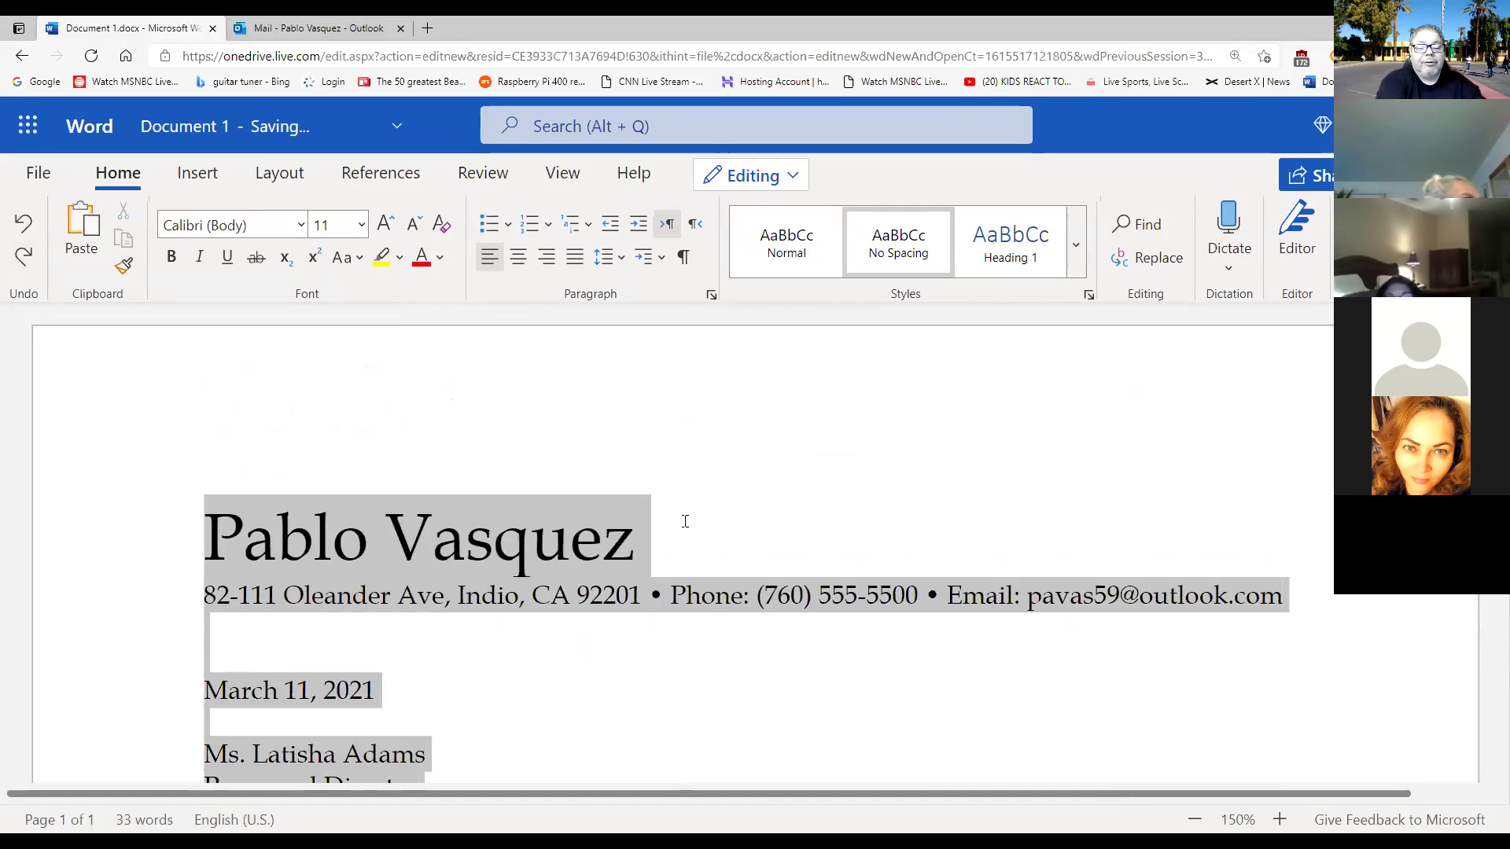
key(ctrl+y)
key(ctrl+End)
text(Dear Ms. Adams")
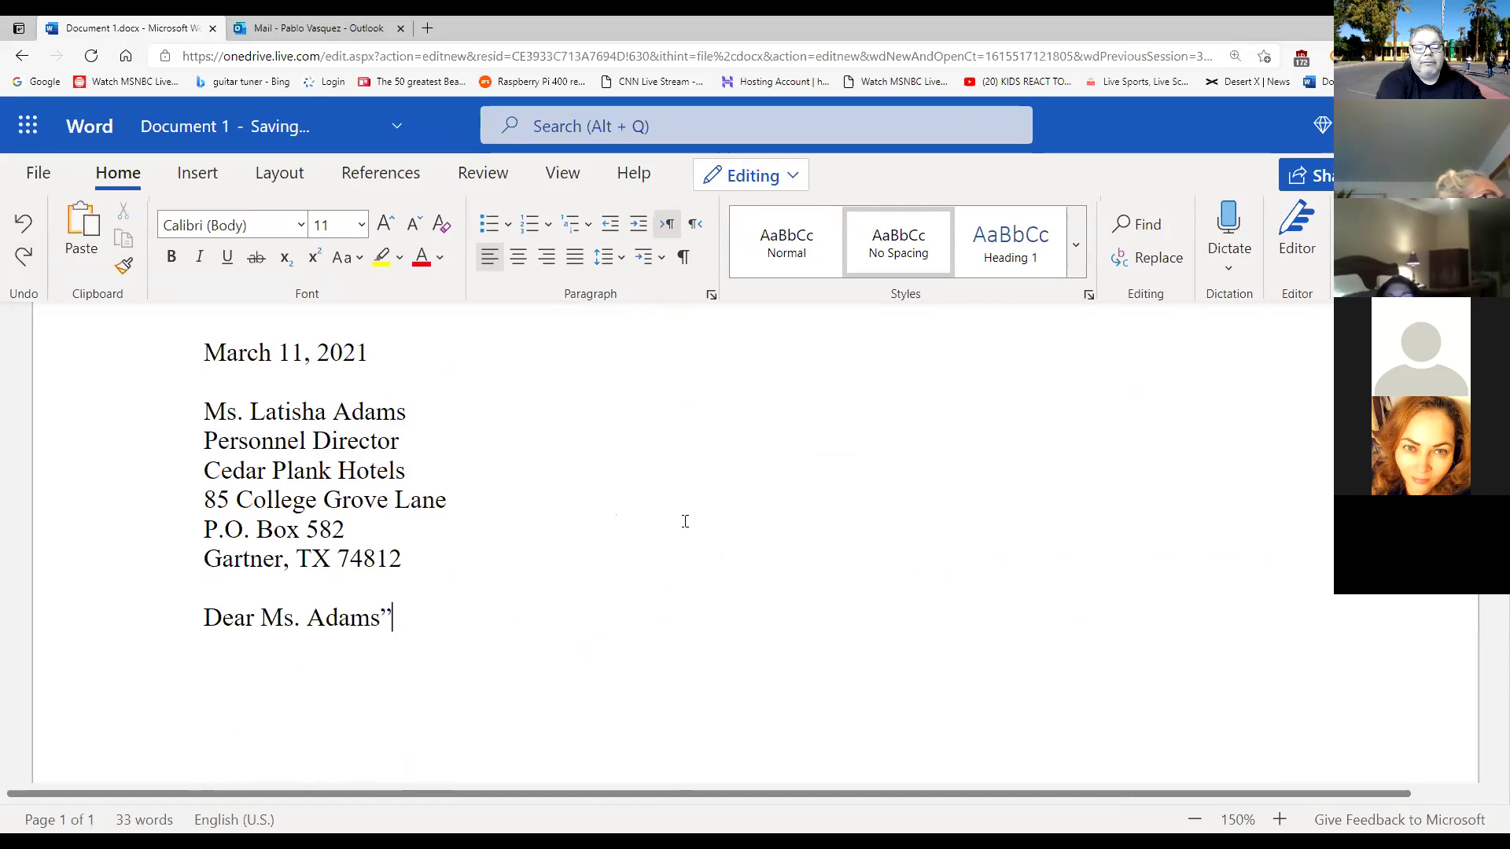
key(ctrl+y)
key(ctrl+y)
key(ctrl+y)
key(ctrl+y)
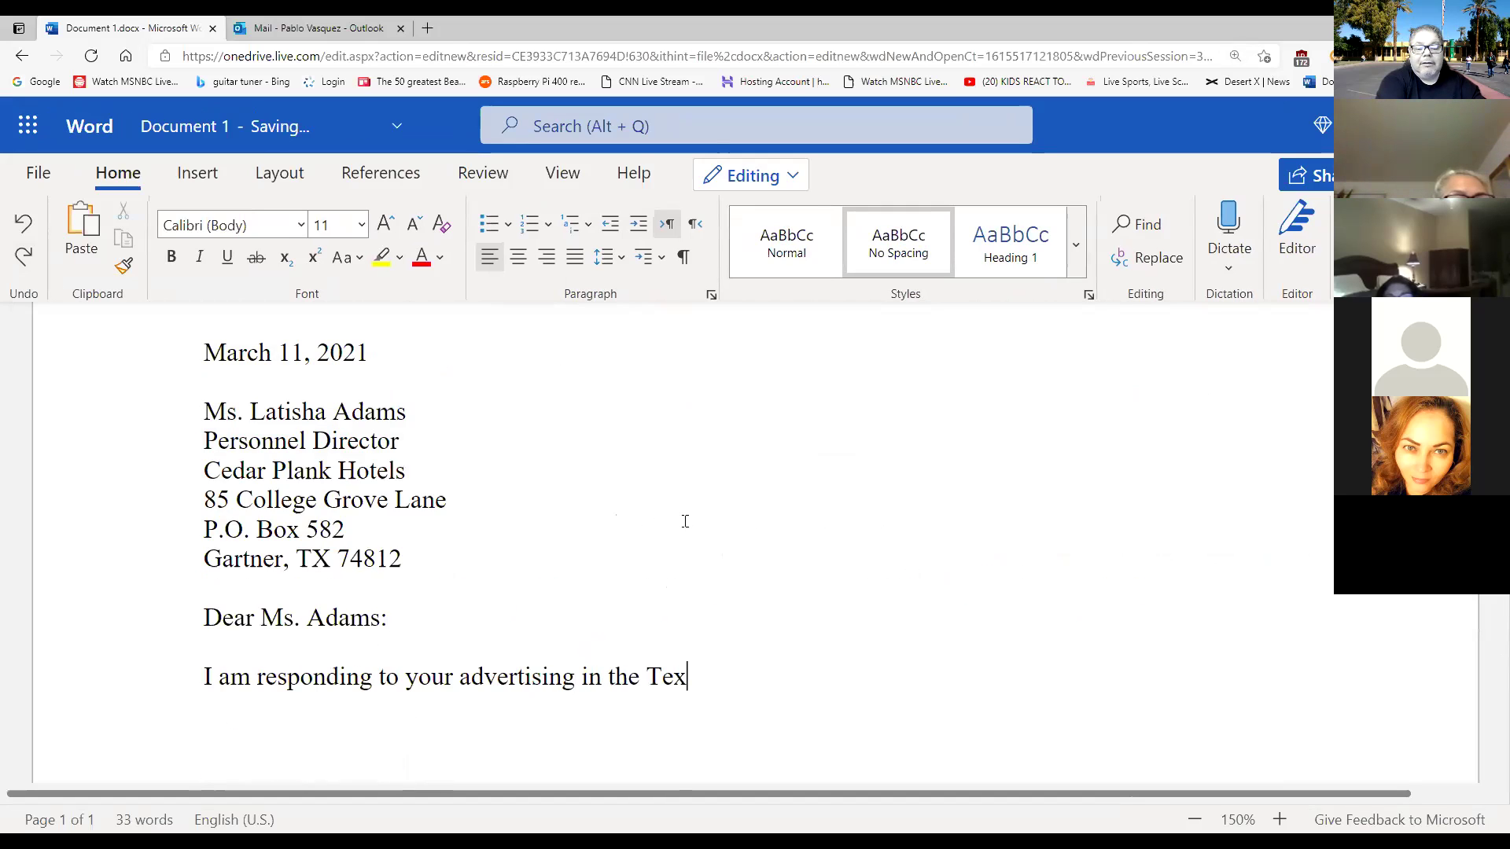
key(ctrl+y)
key(ctrl+y)
key(ctrl+y)
key(ctrl+y)
key(ctrl+y)
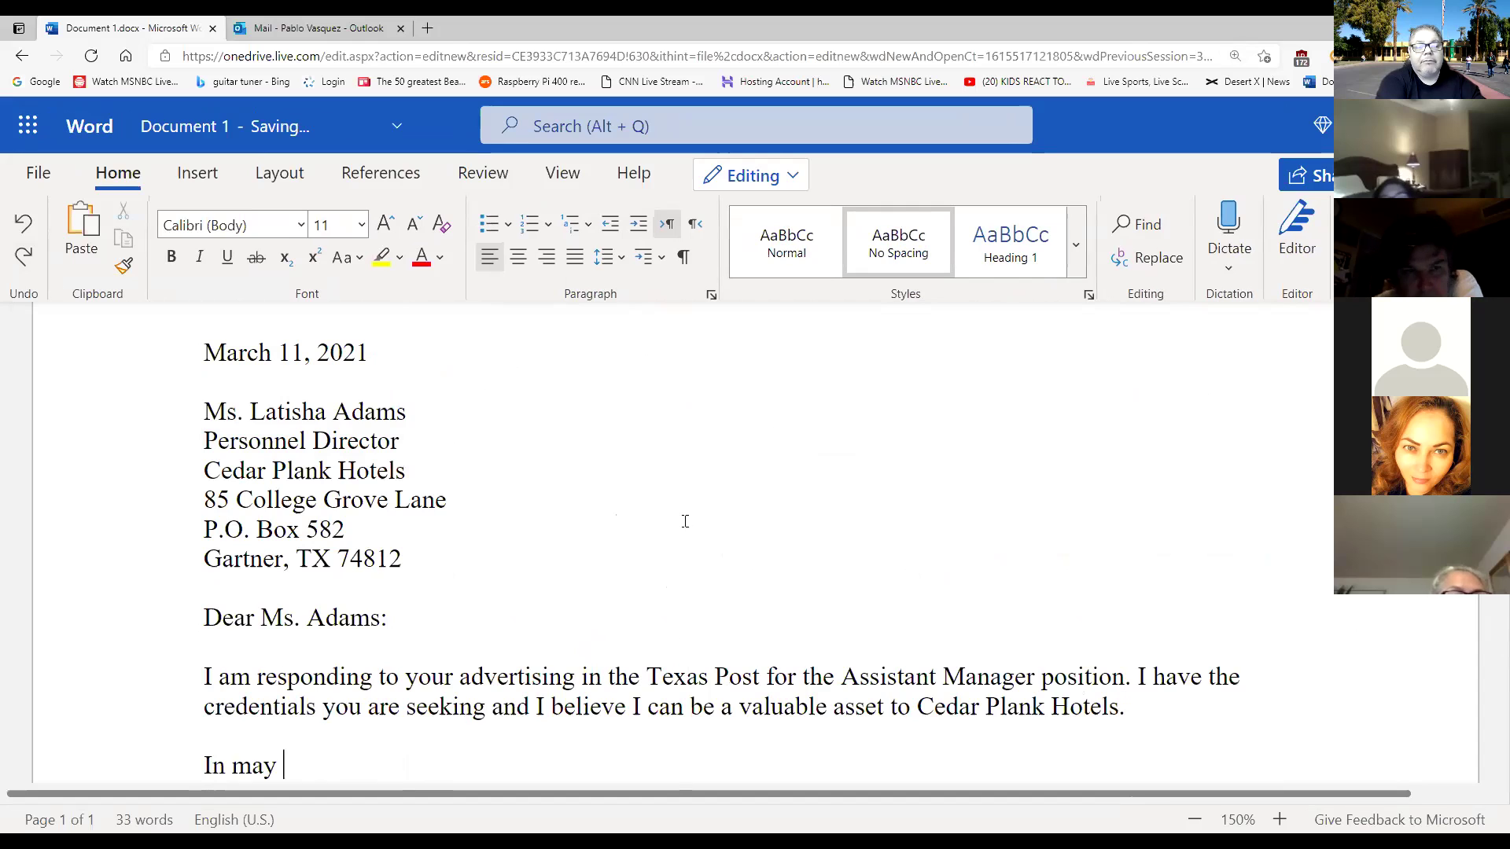
key(ctrl+y)
key(ctrl+y)
key(ctrl+y)
key(ctrl+y)
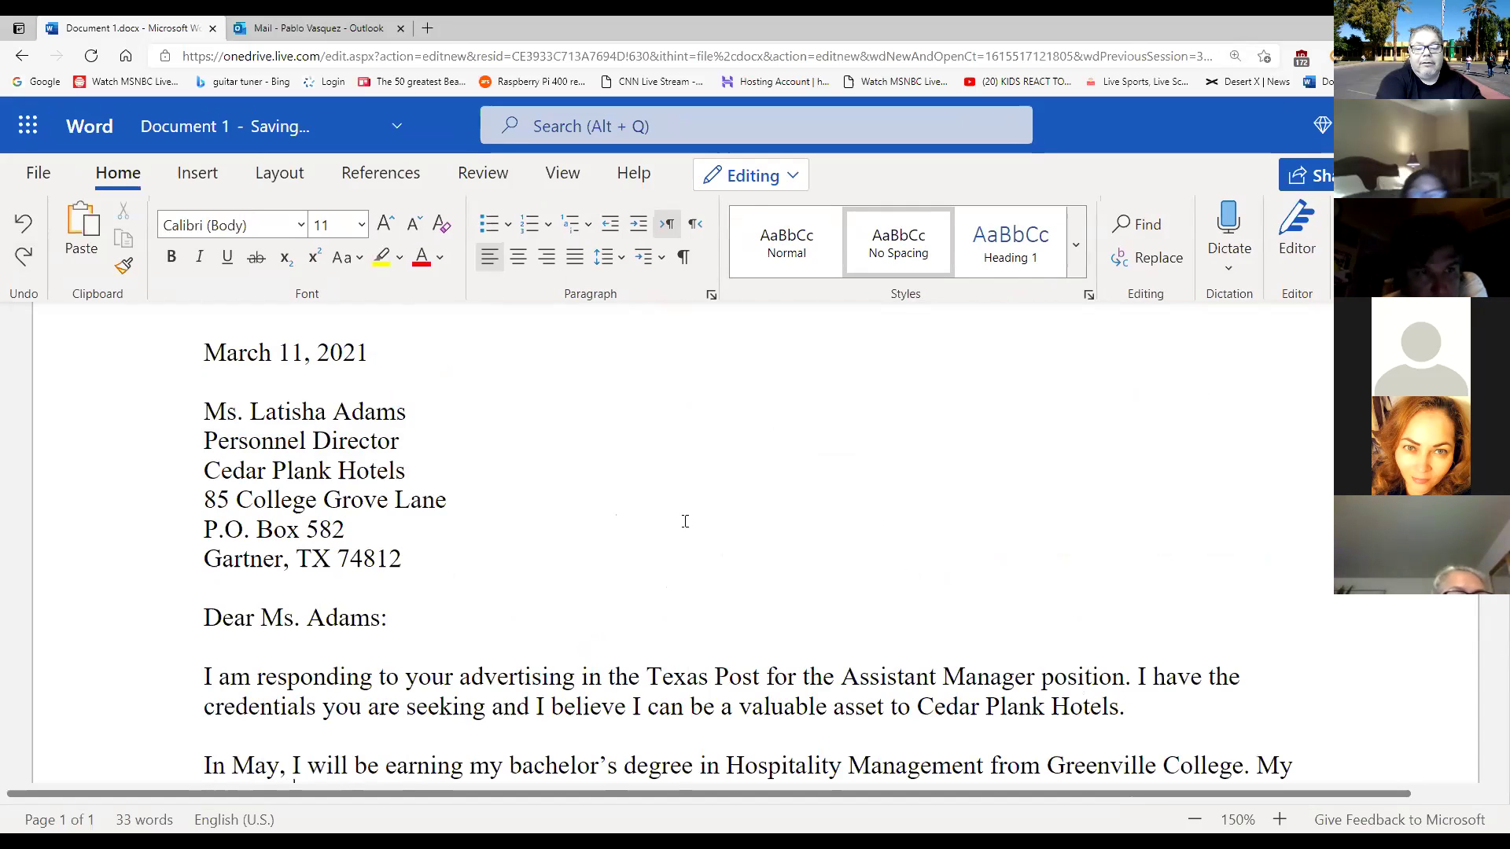
key(ctrl+y)
key(ctrl+y)
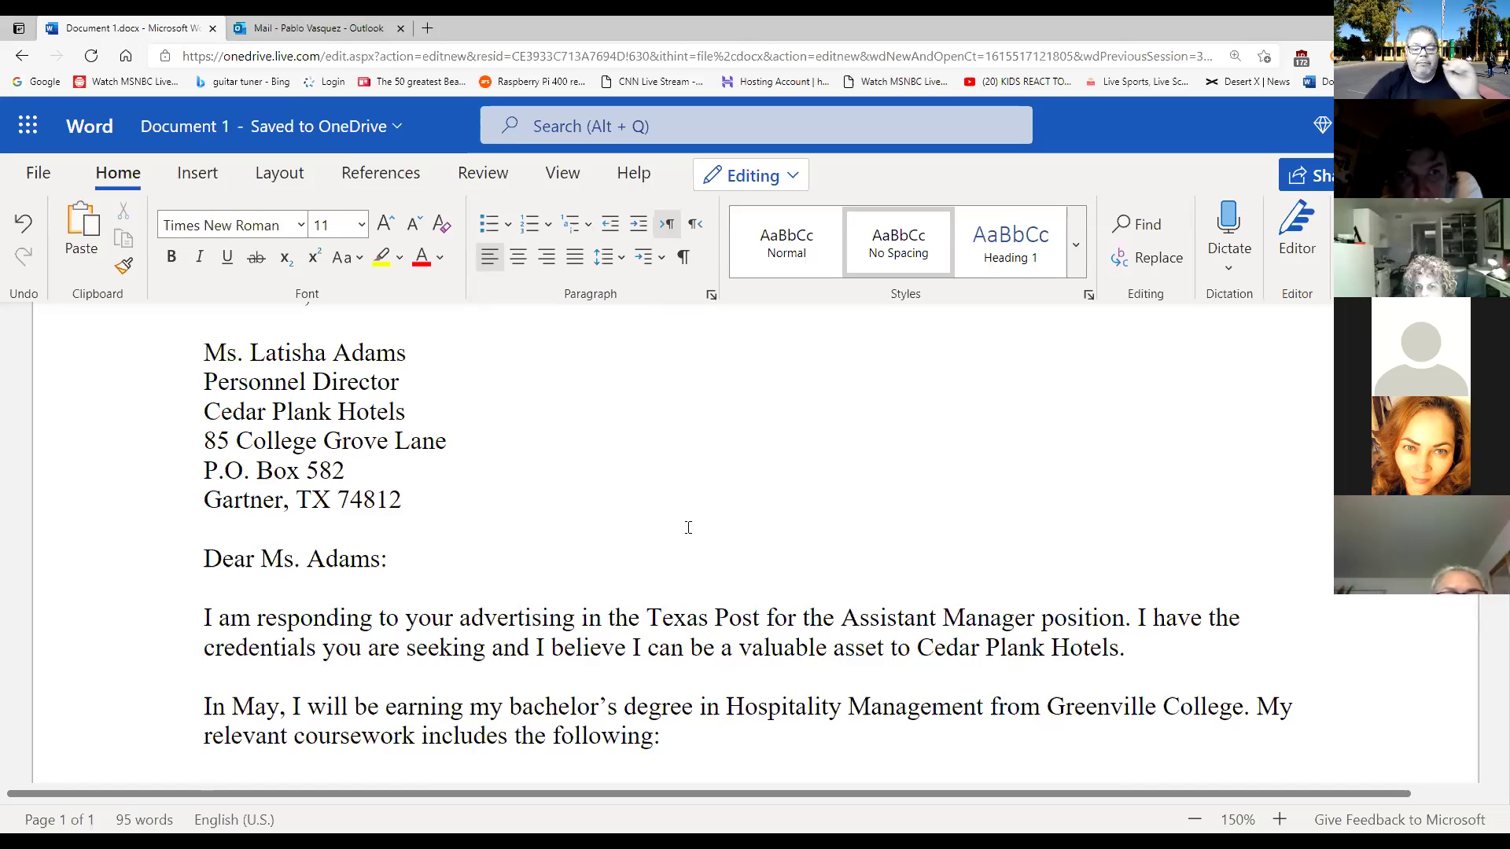
scroll(688, 526, down, 3)
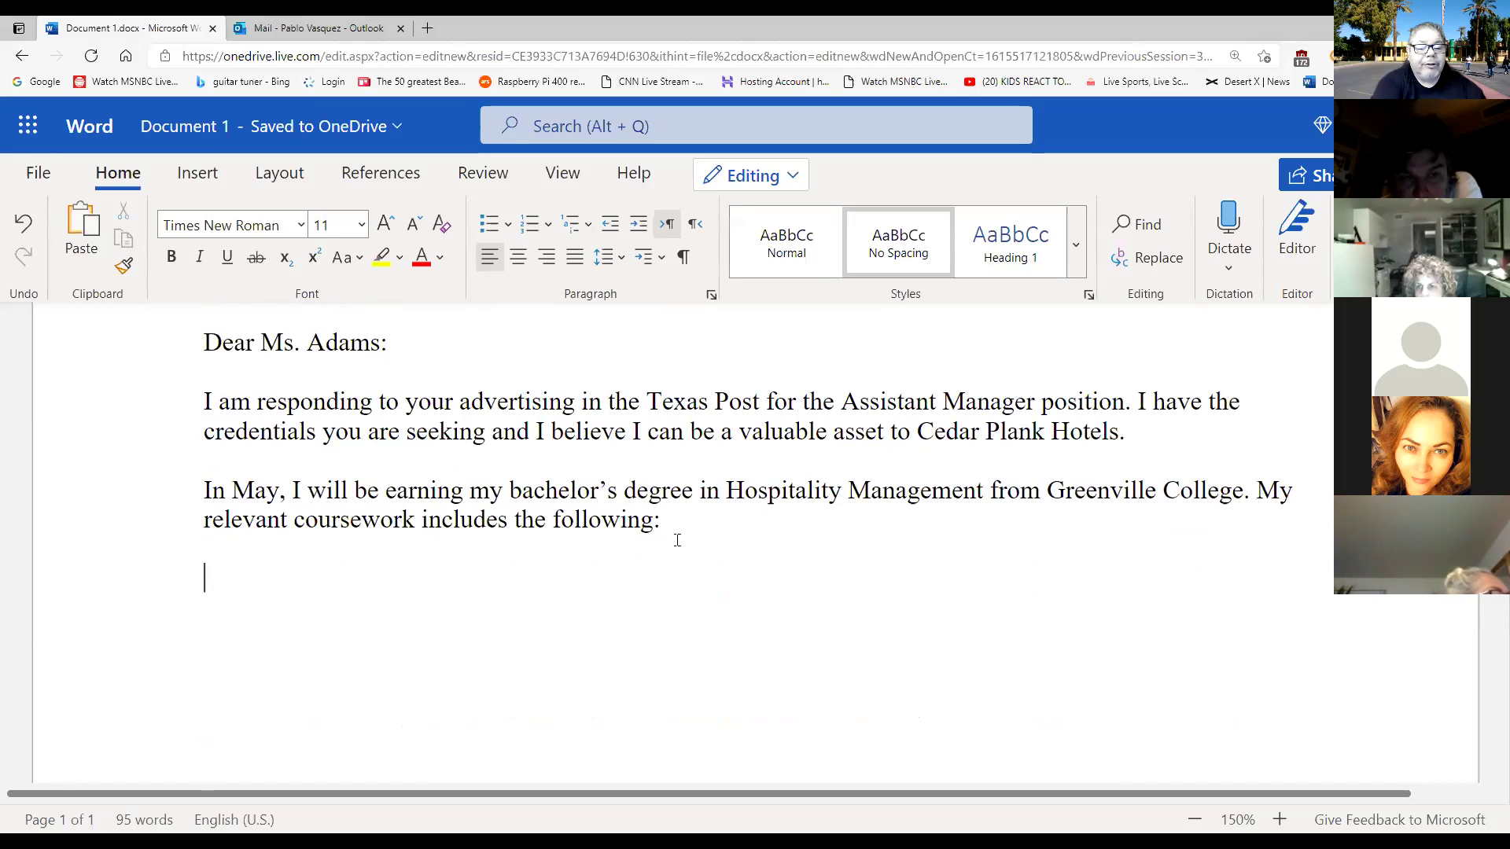
Bring back the empty four-row, two-column table under the coursework sentence and deselect it.
key(ctrl+v)
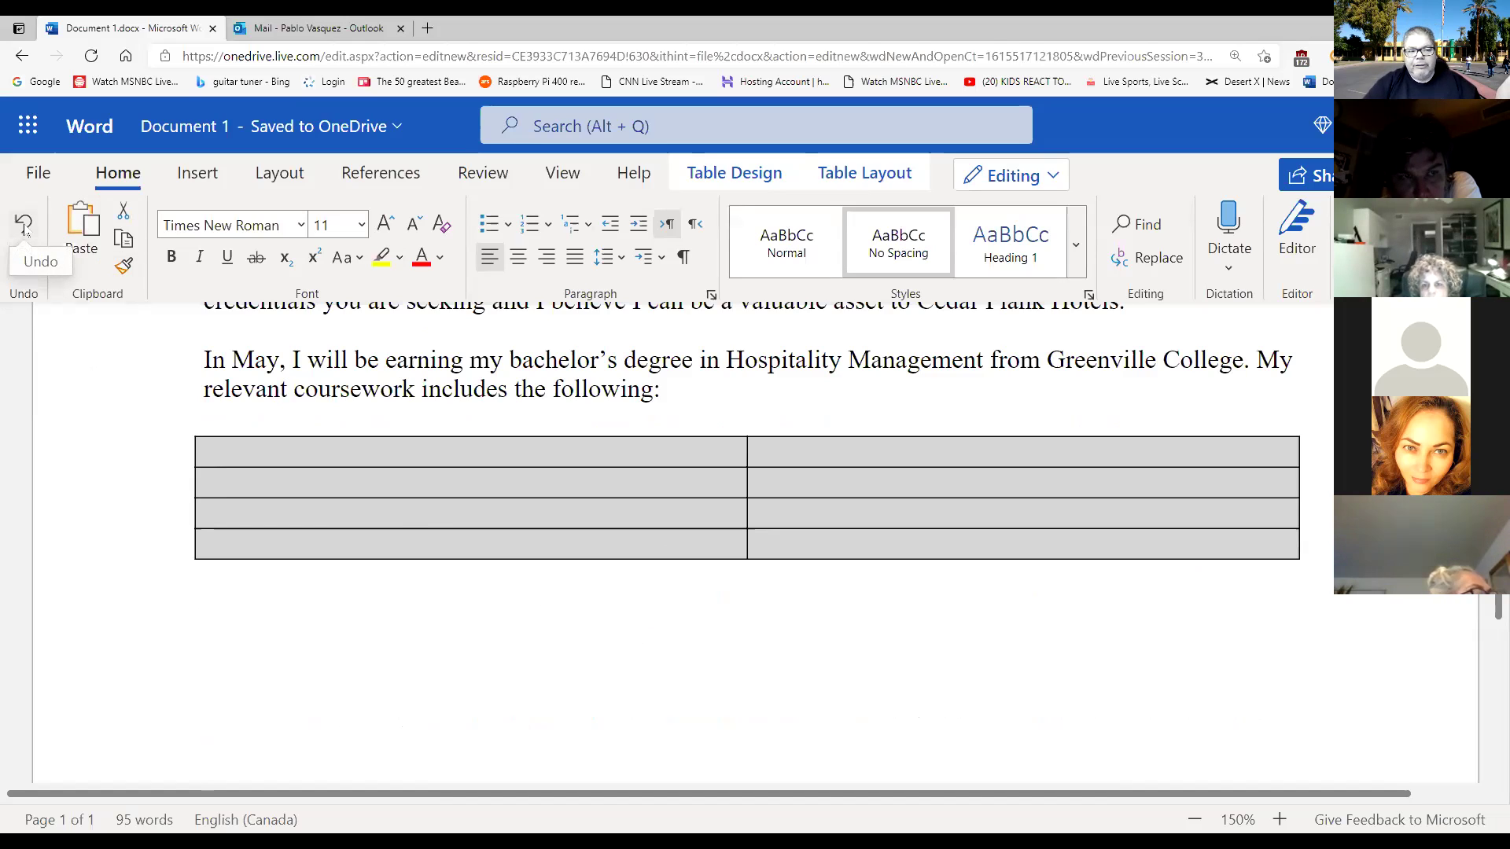
click(25, 226)
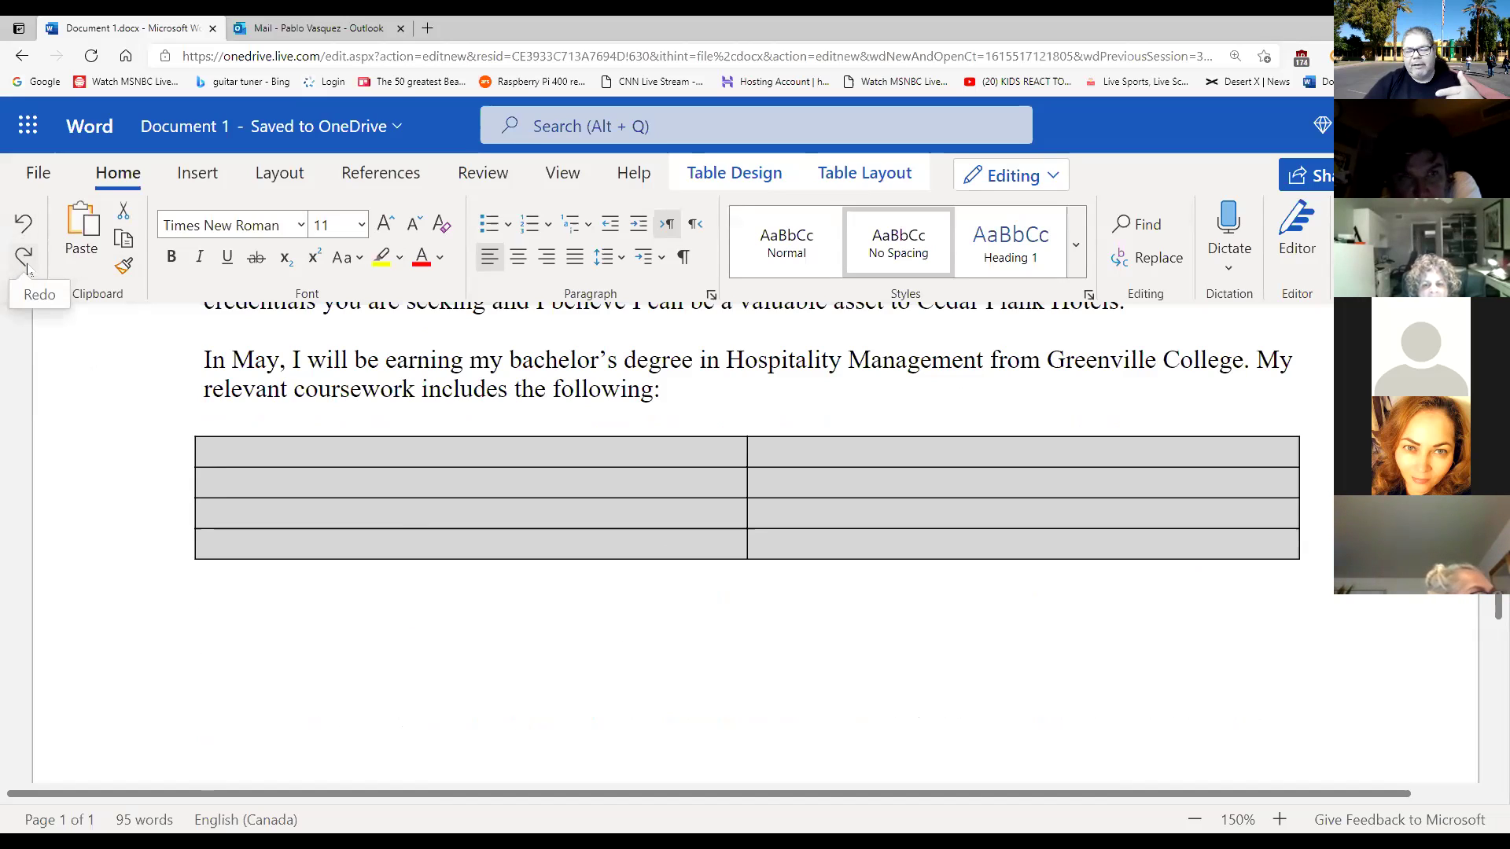
click(839, 642)
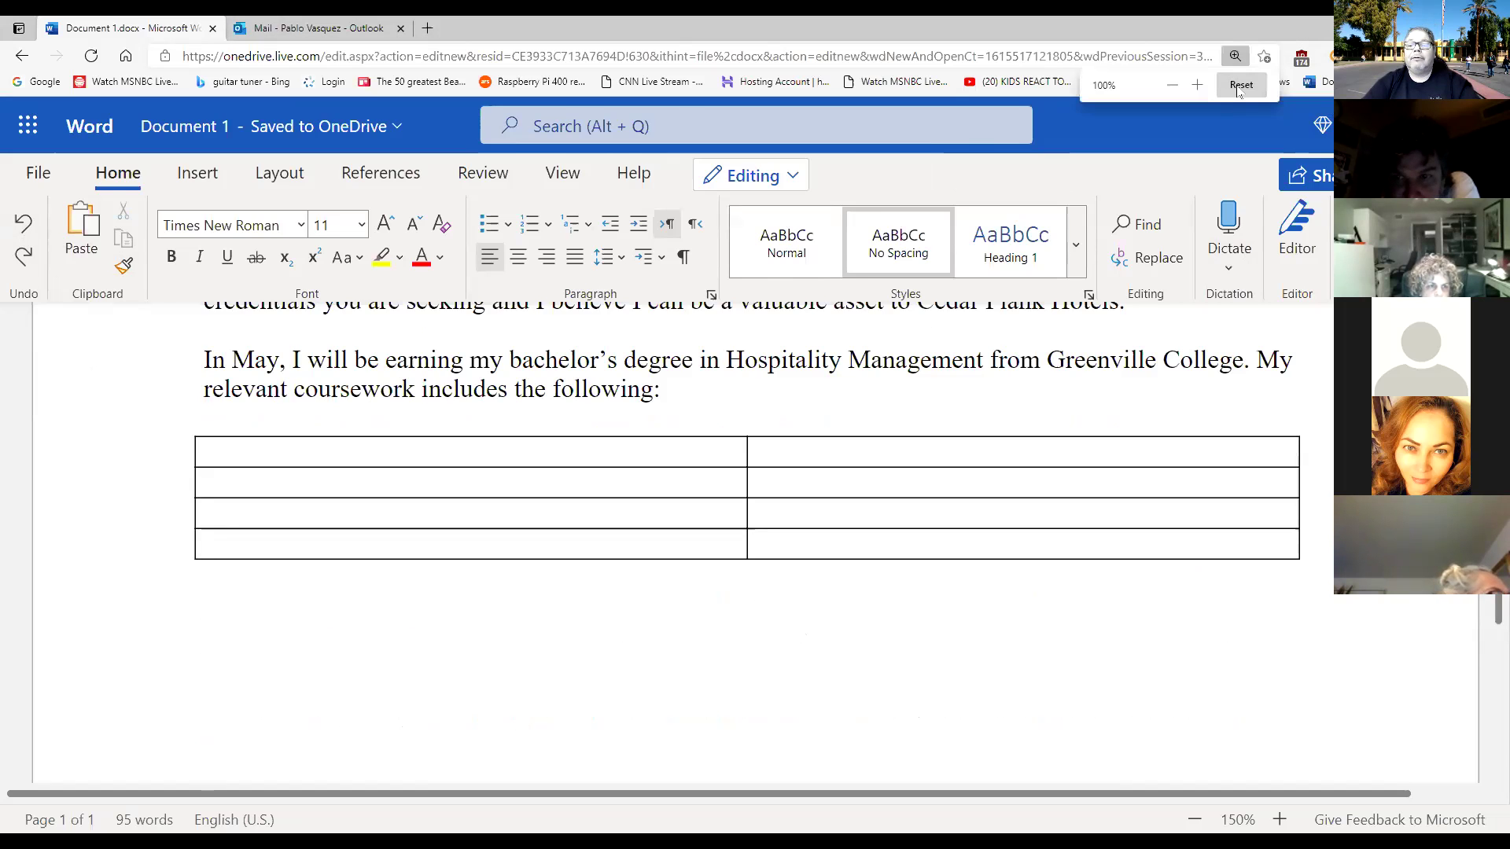
click(1242, 84)
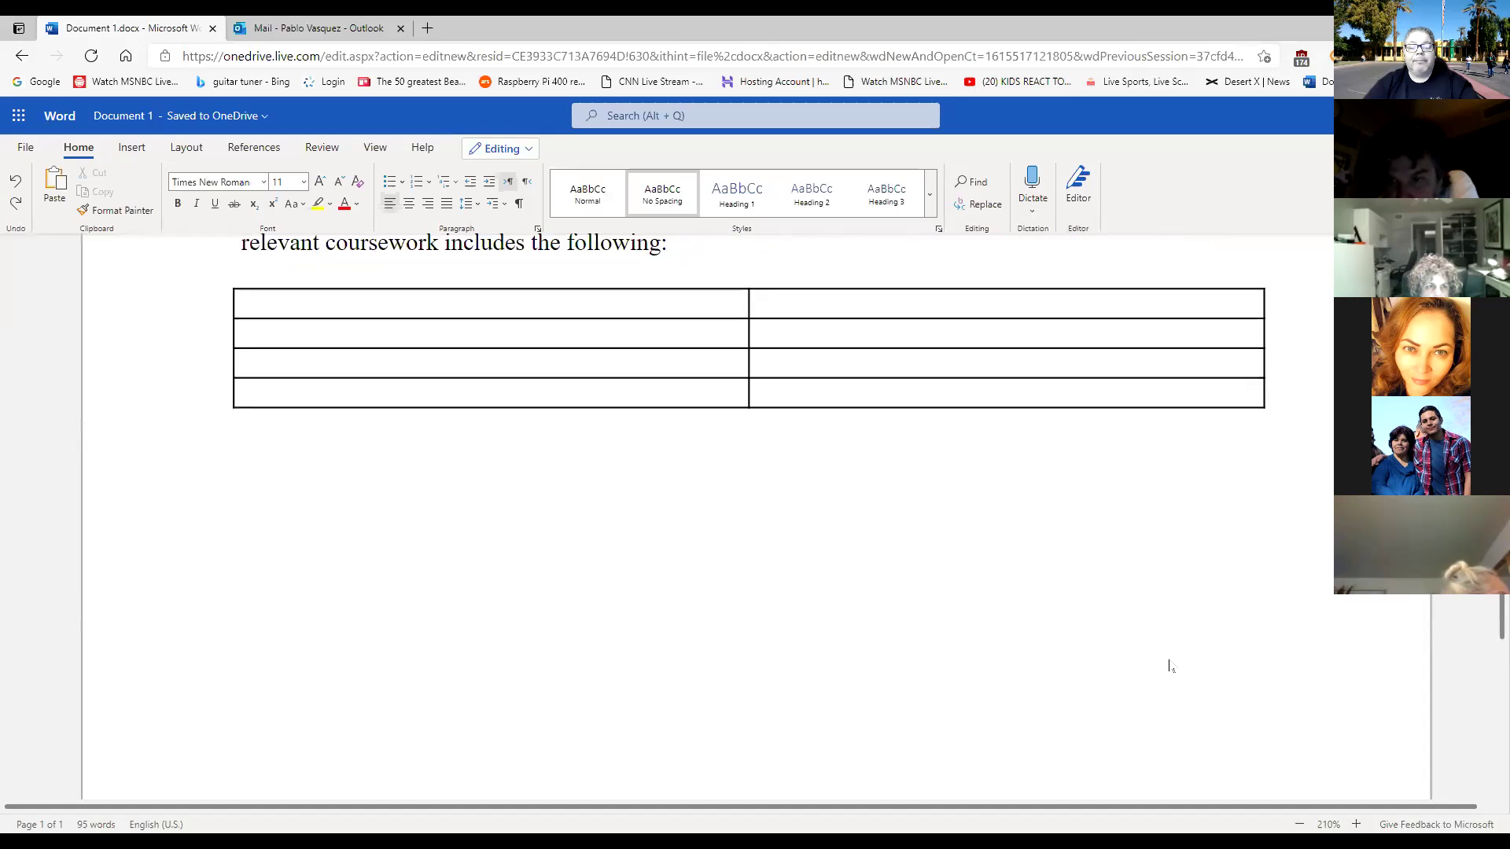
click(655, 478)
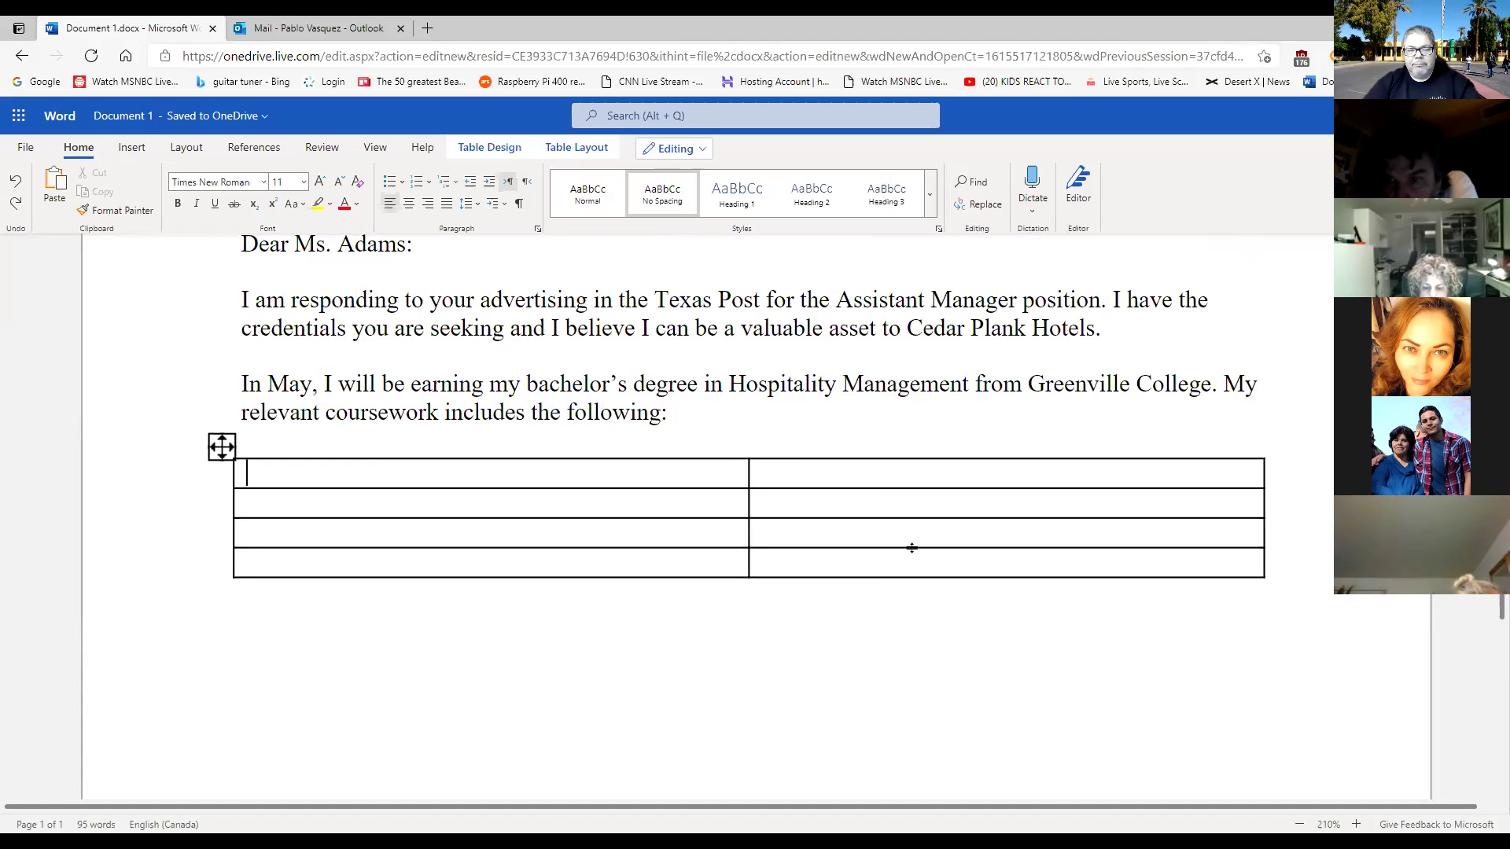
click(131, 148)
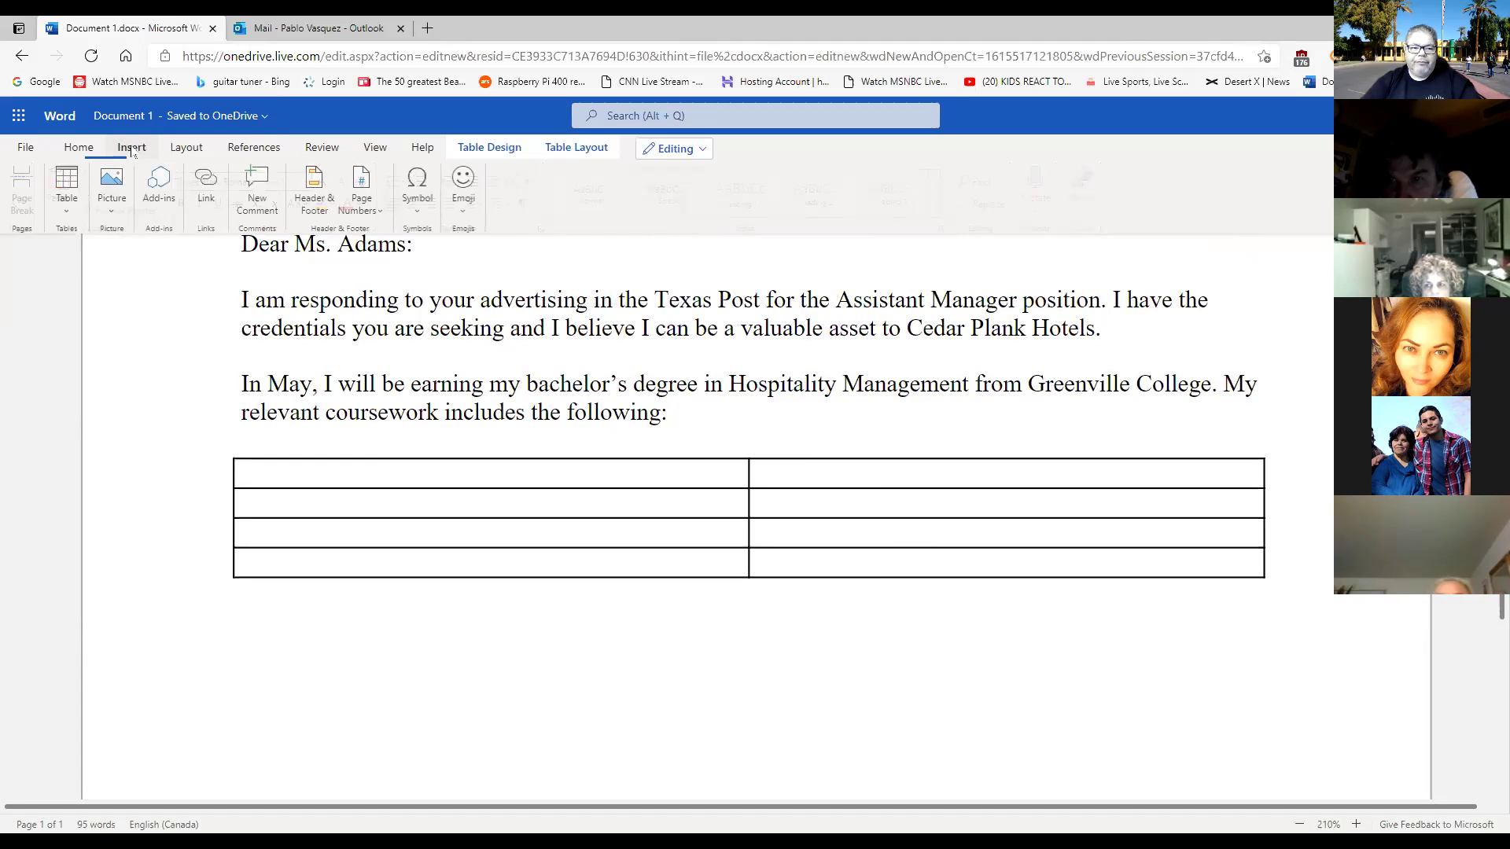
click(186, 147)
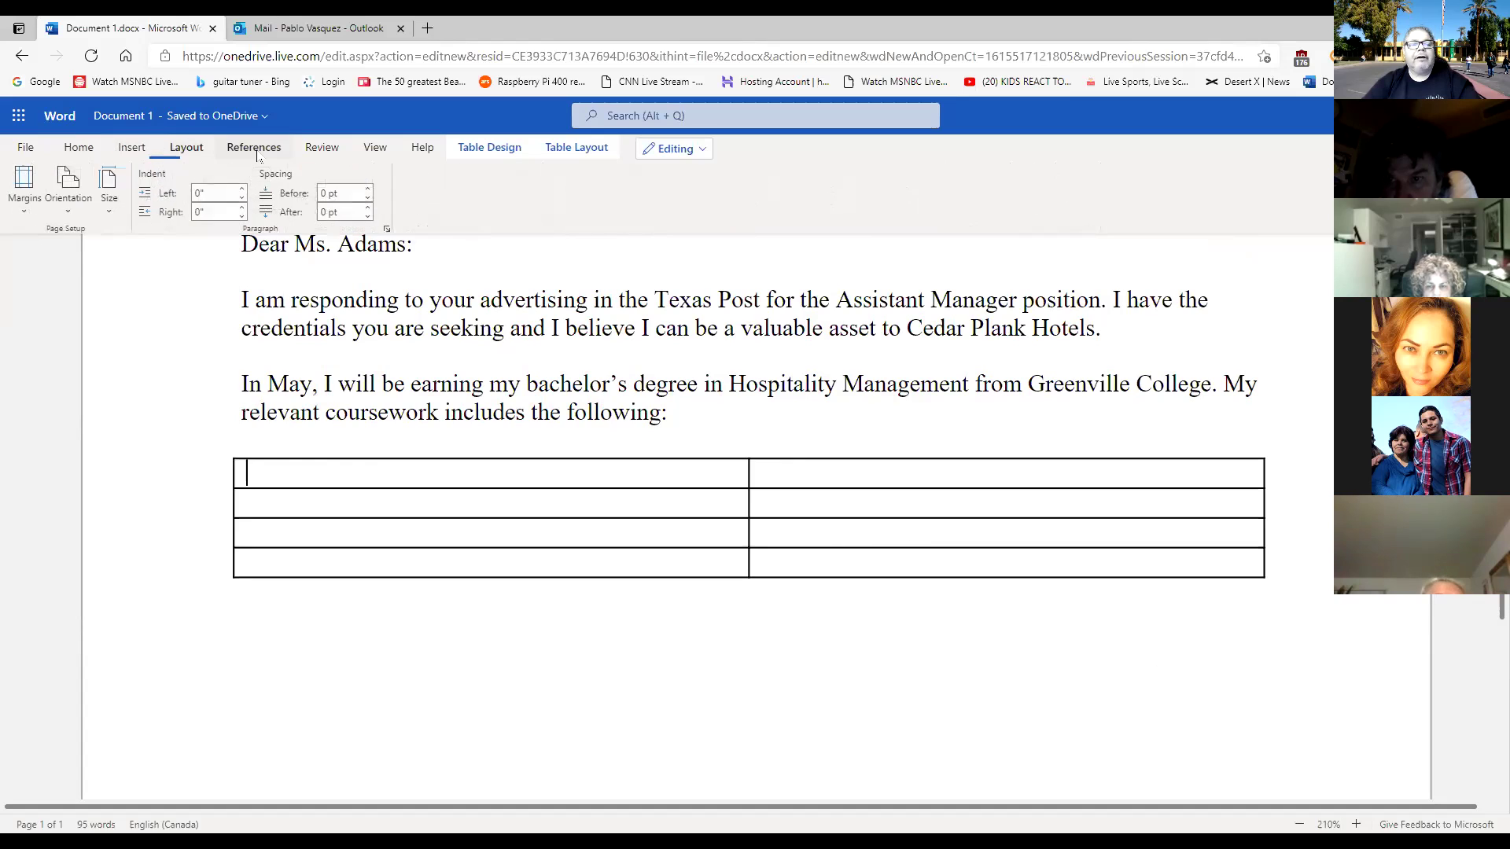
click(253, 148)
click(312, 150)
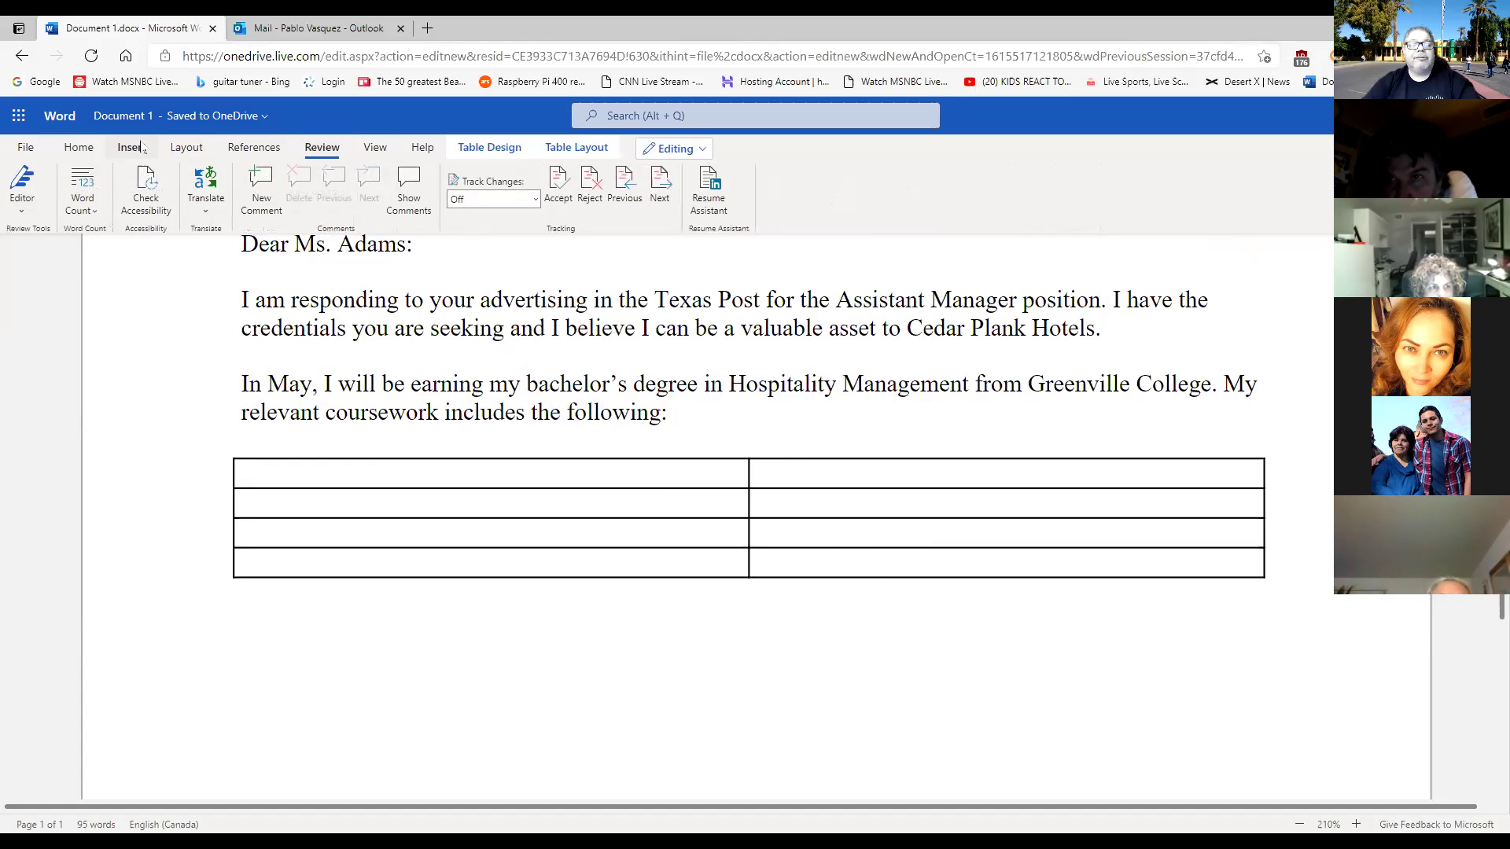
click(78, 149)
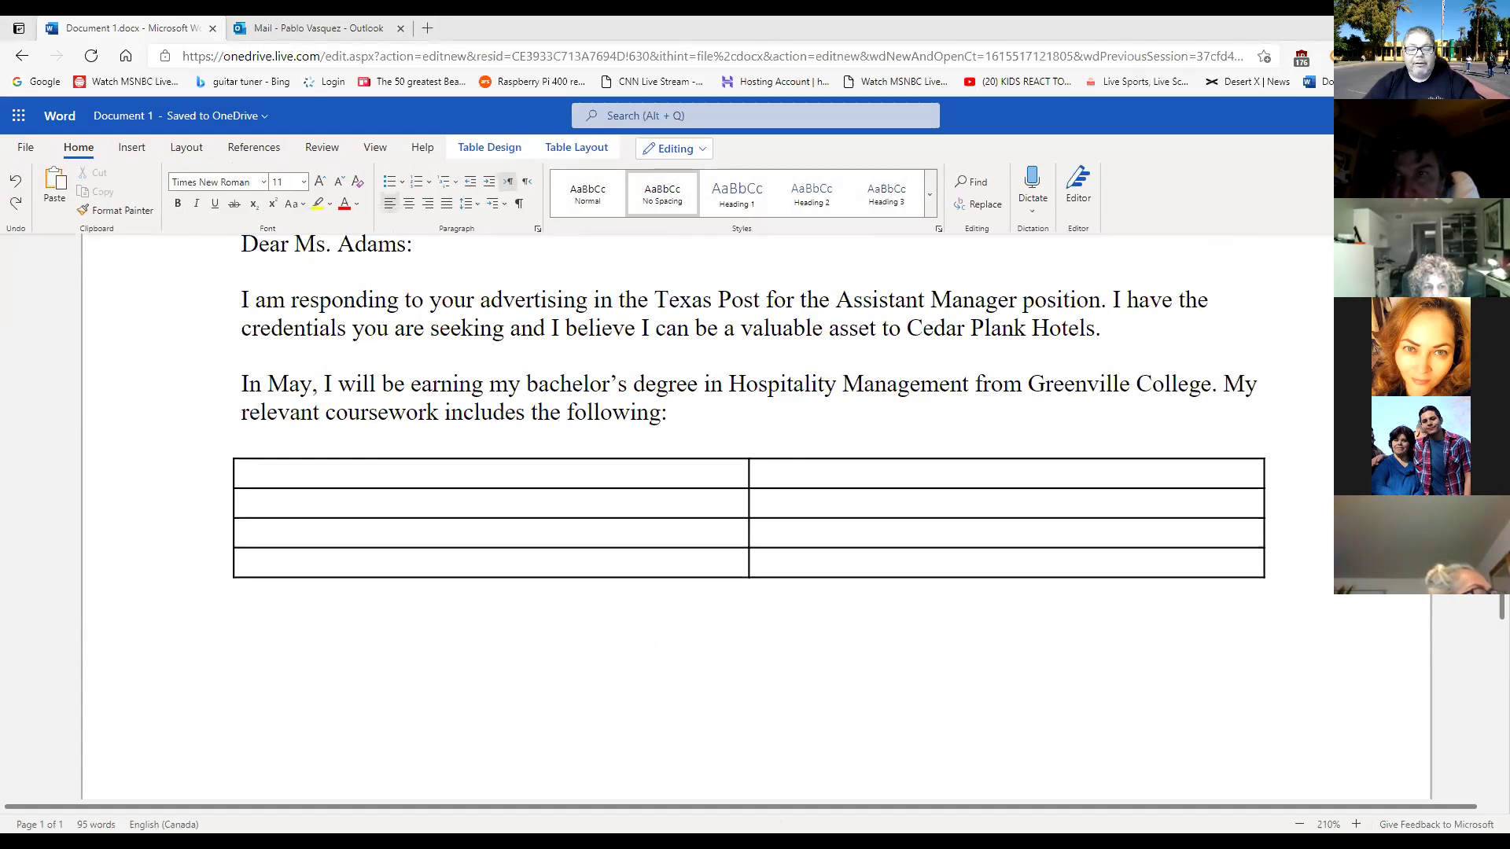
Paste 'Restaurant management' as text only into the table's first cell, then move to the top-right cell.
right_click(395, 477)
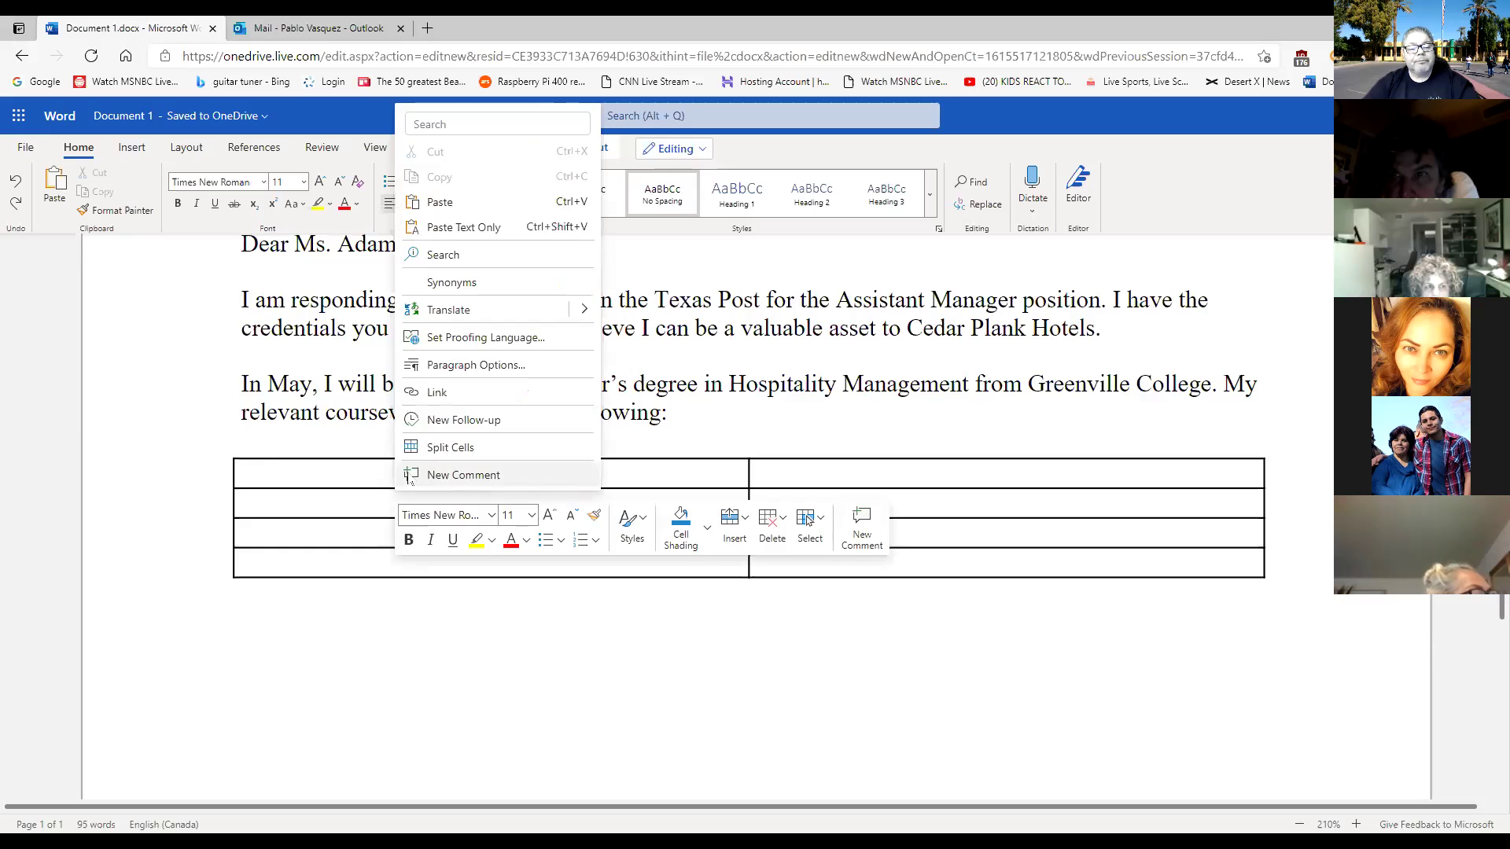
click(463, 227)
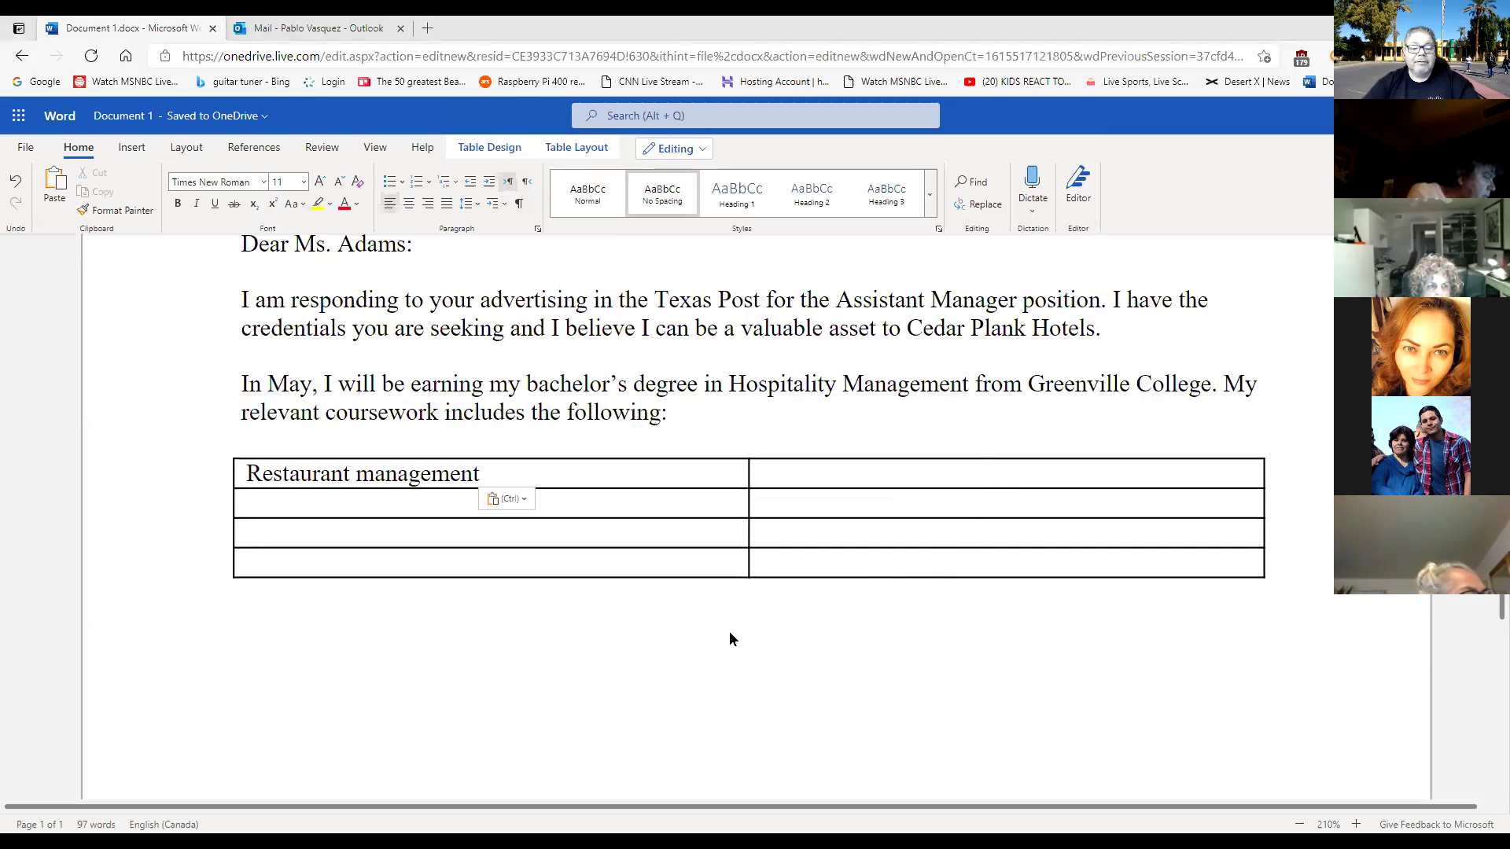
click(843, 633)
scroll(844, 633, down, 2)
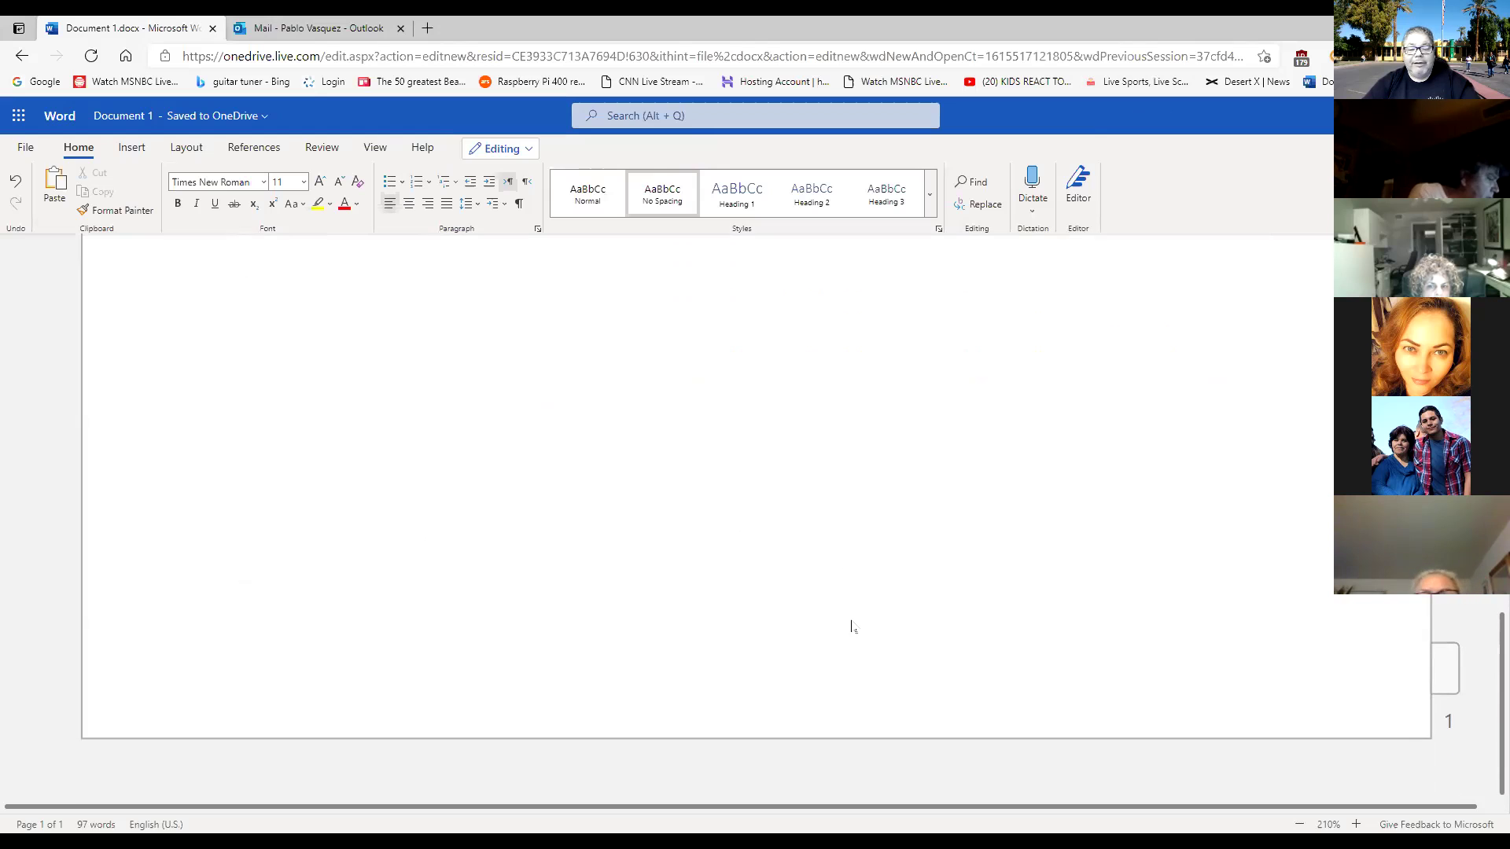
scroll(851, 625, up, 2)
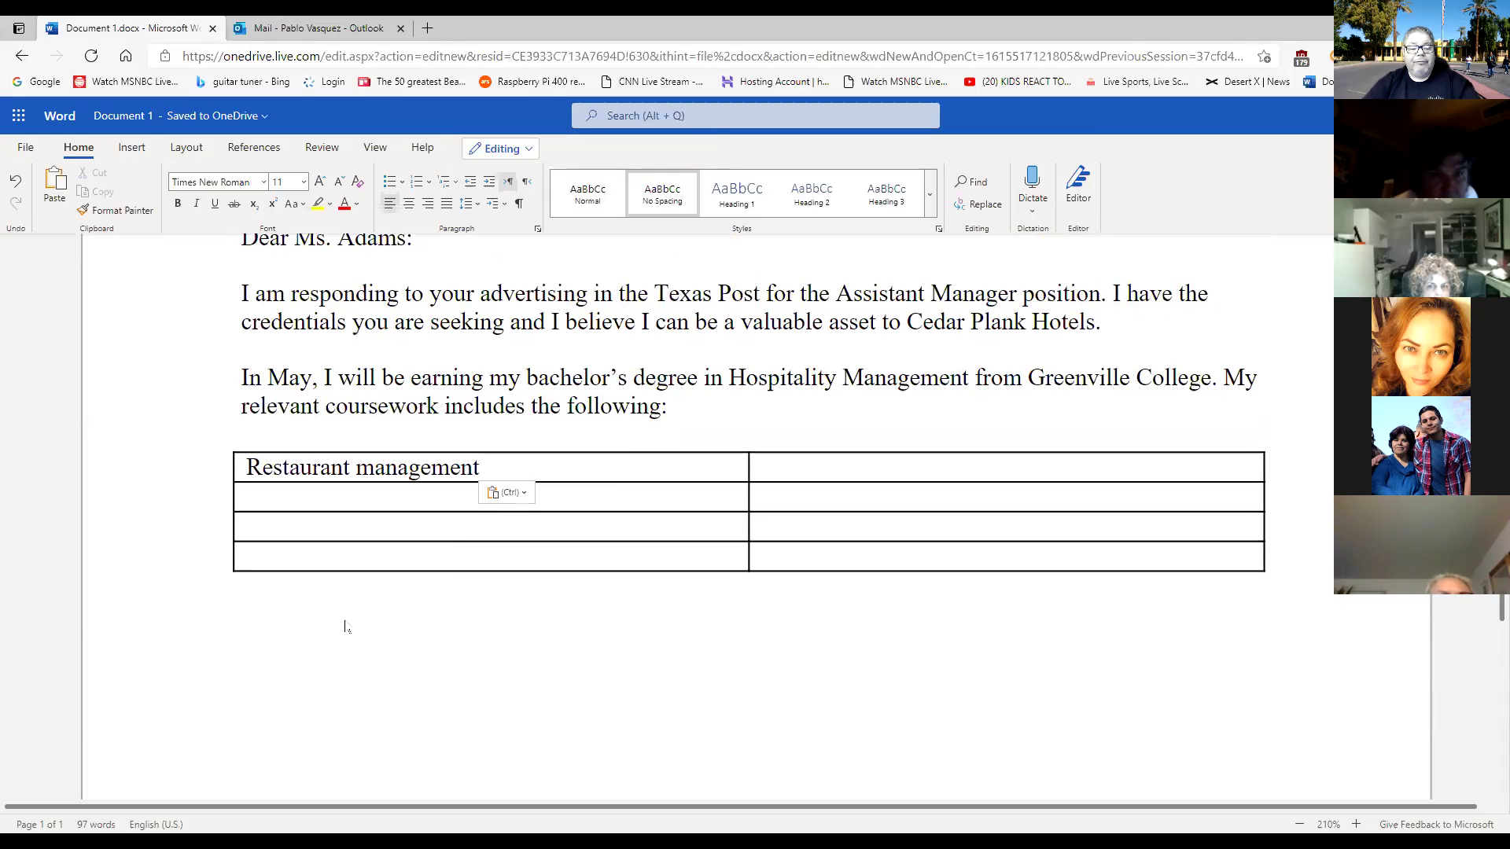
click(249, 587)
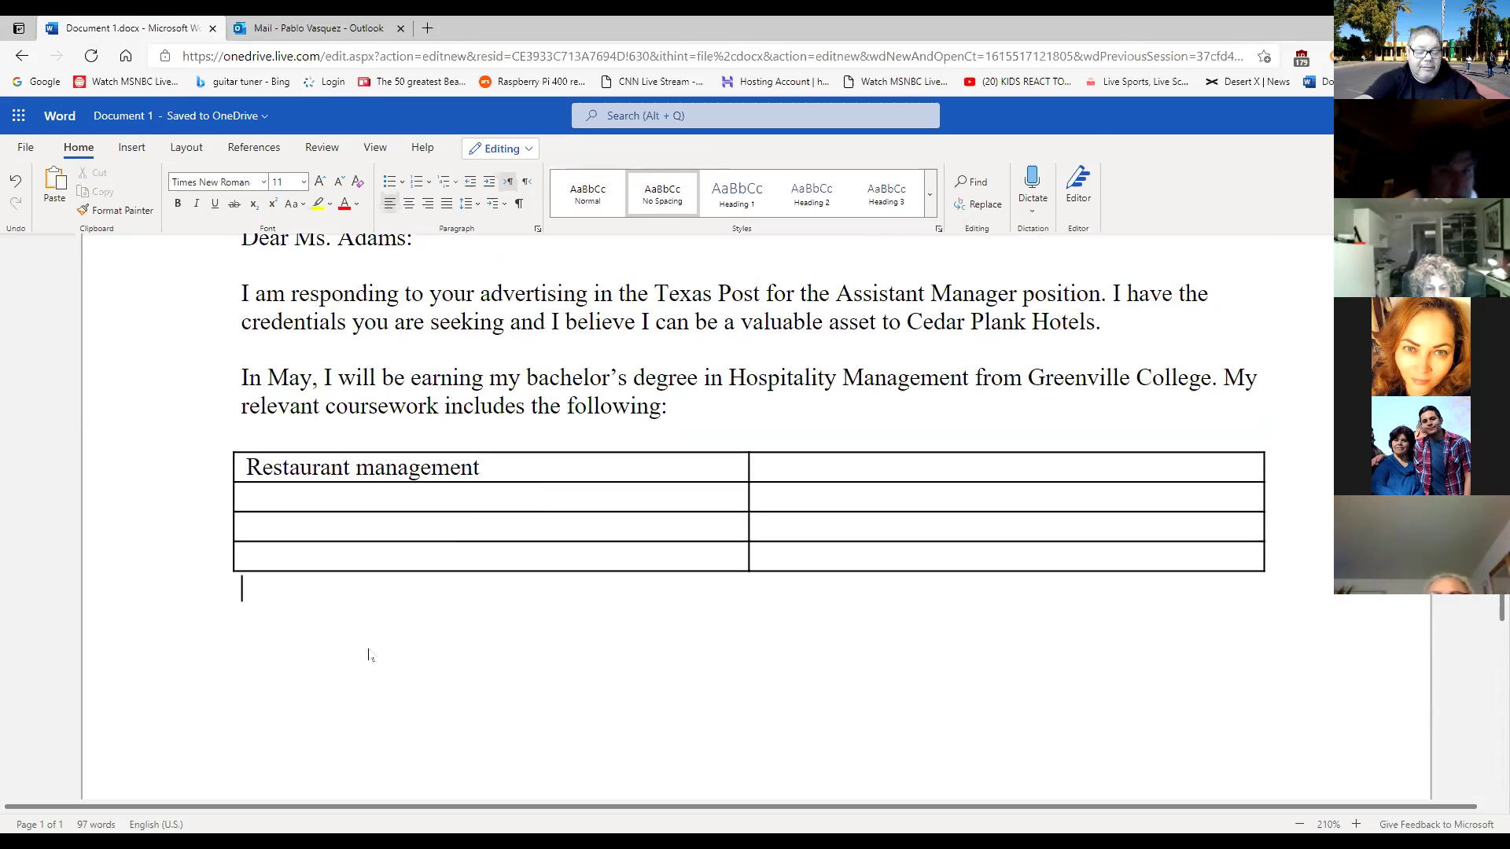
scroll(528, 658, down, 1)
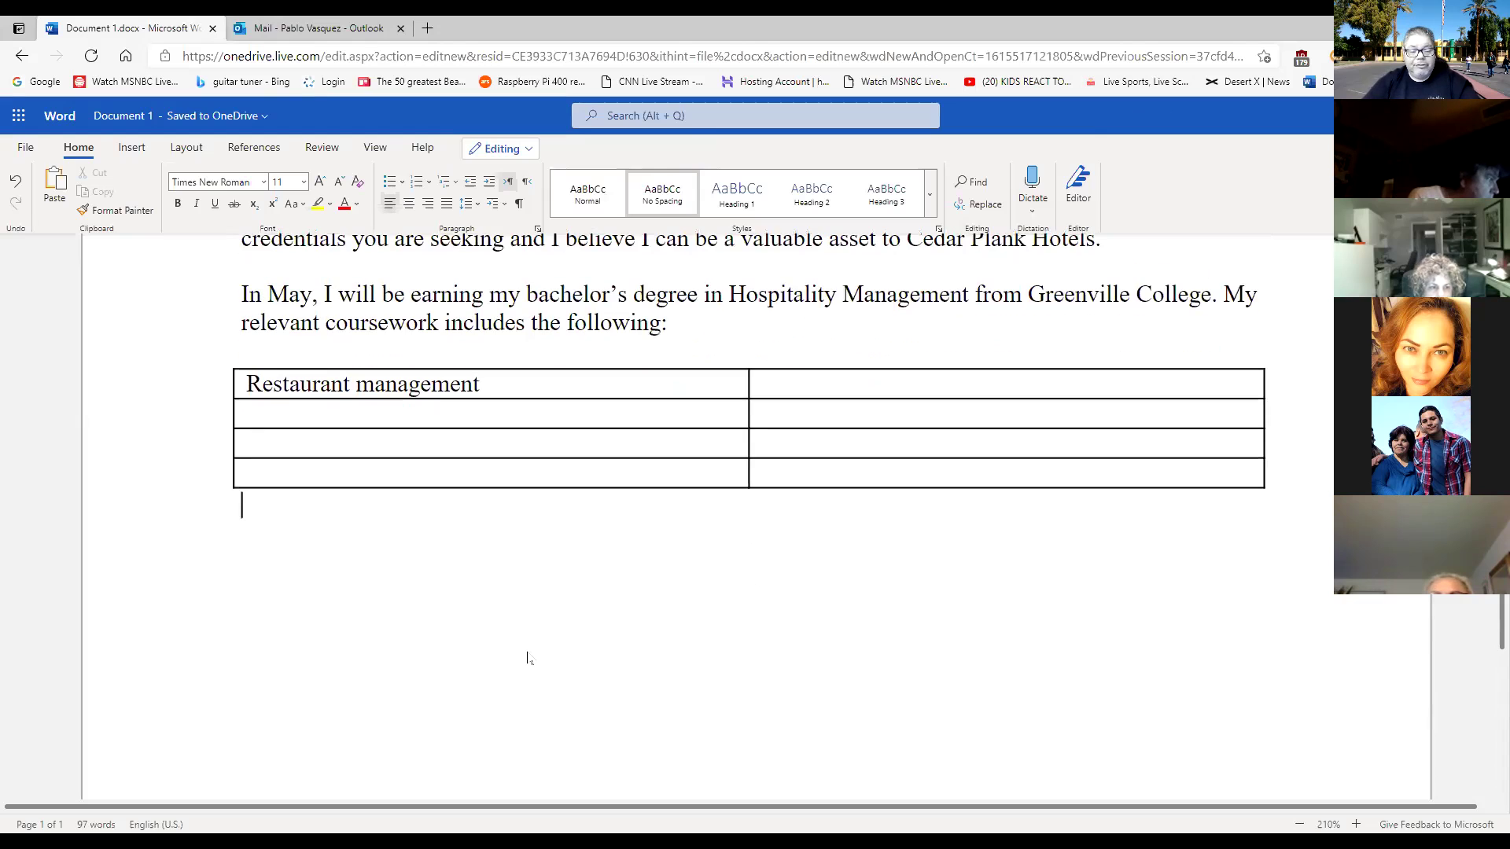
scroll(528, 659, up, 1)
scroll(528, 658, up, 1)
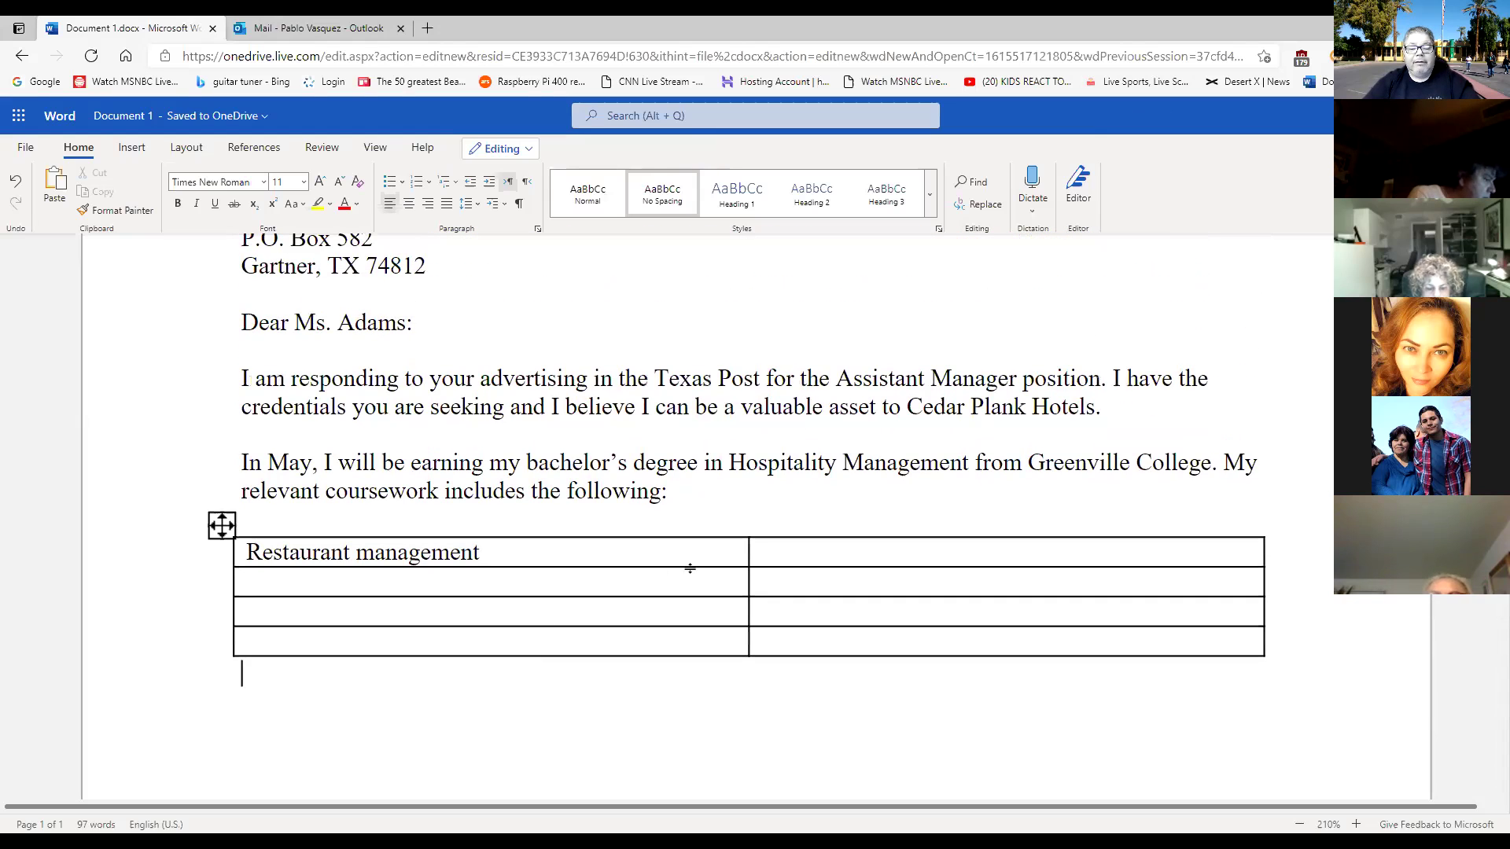
click(808, 555)
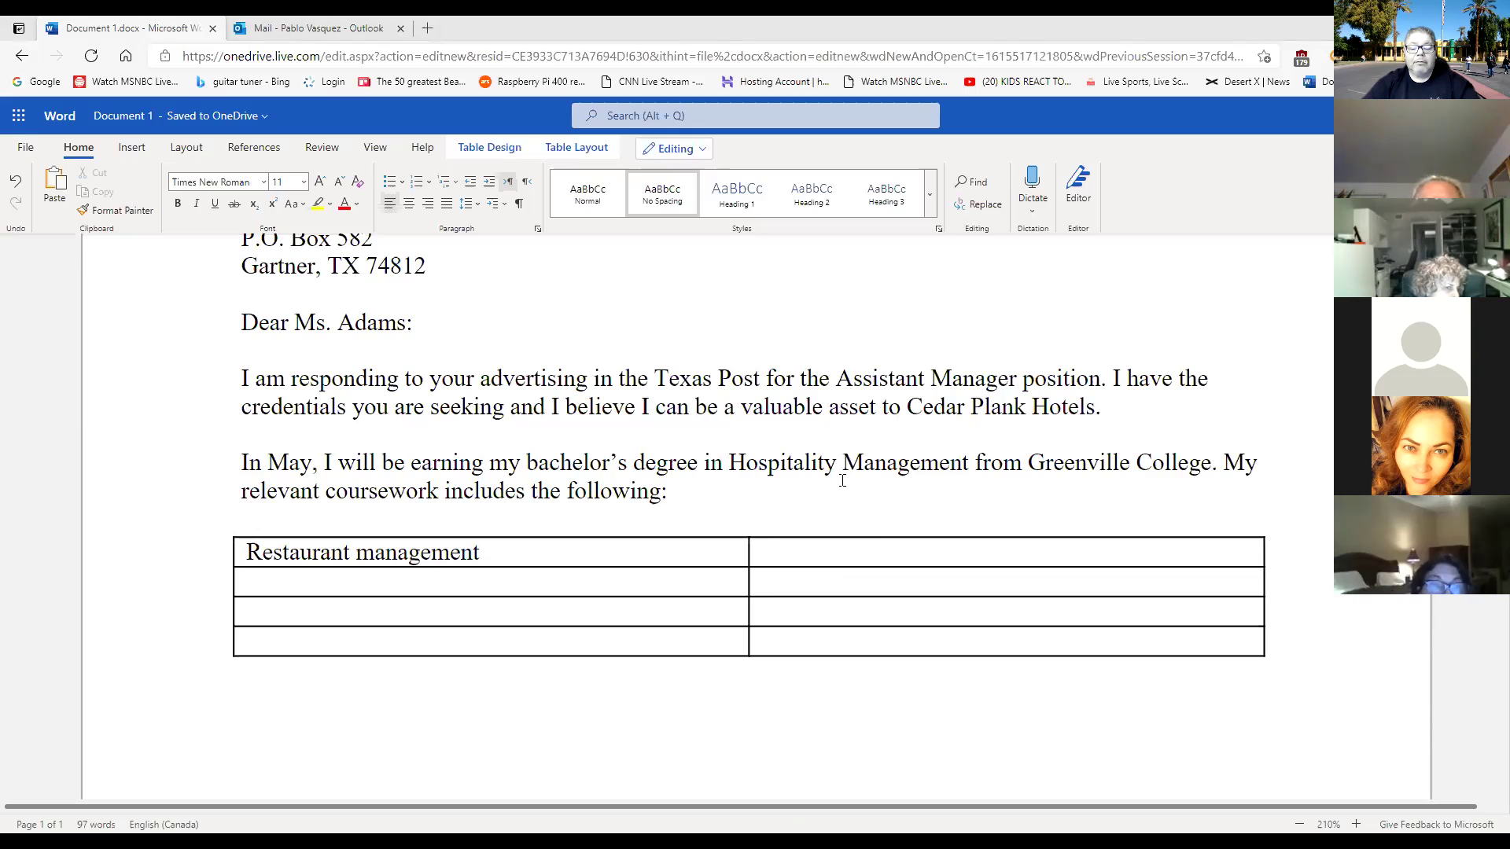
Paste '18 hours' into the top-right cell and fill row two with 'Nutrition' and '15 hours'.
right_click(818, 558)
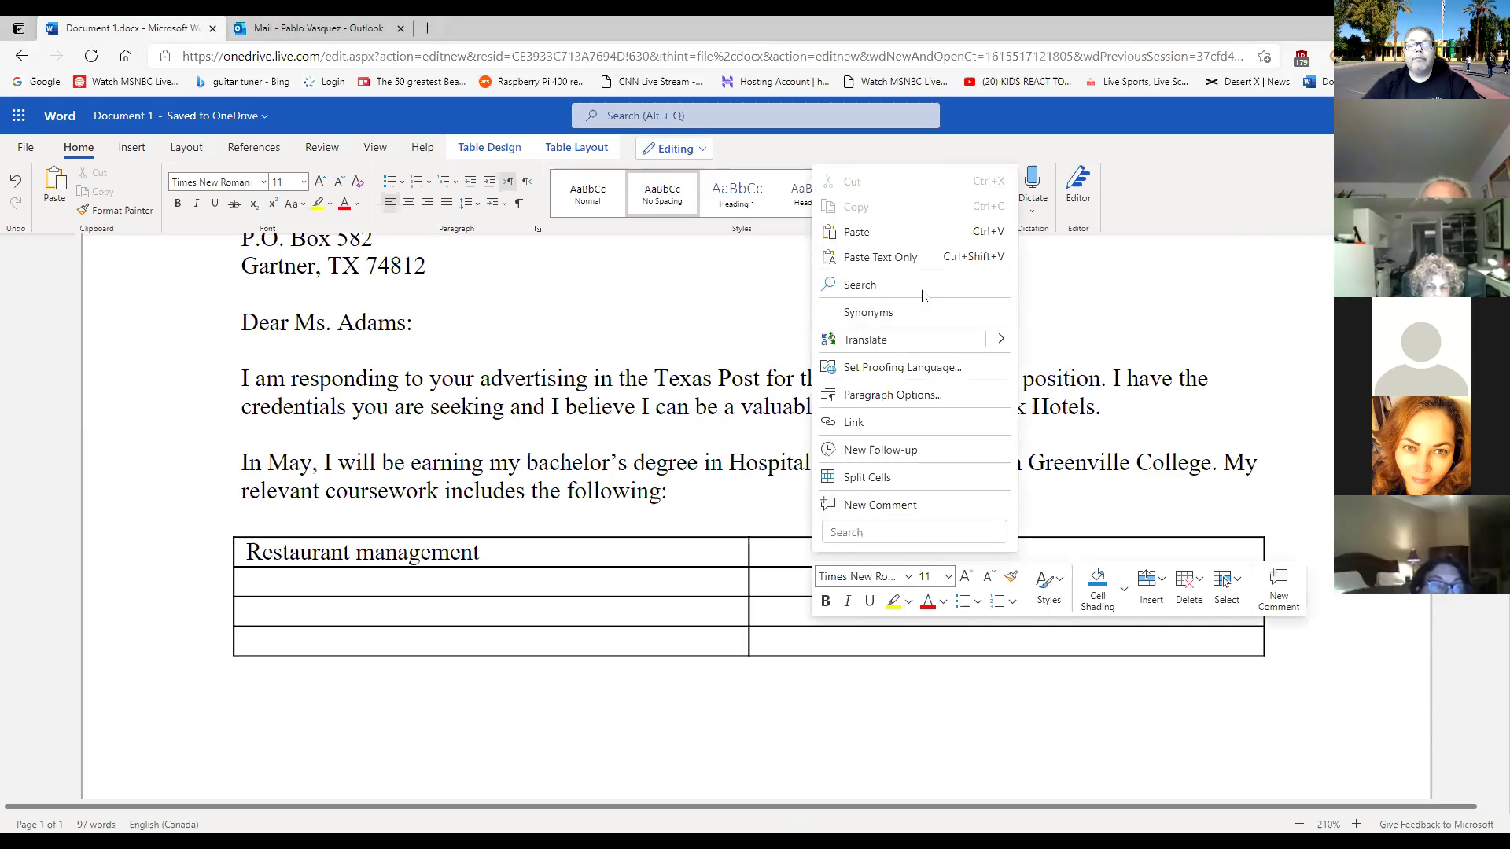
click(955, 256)
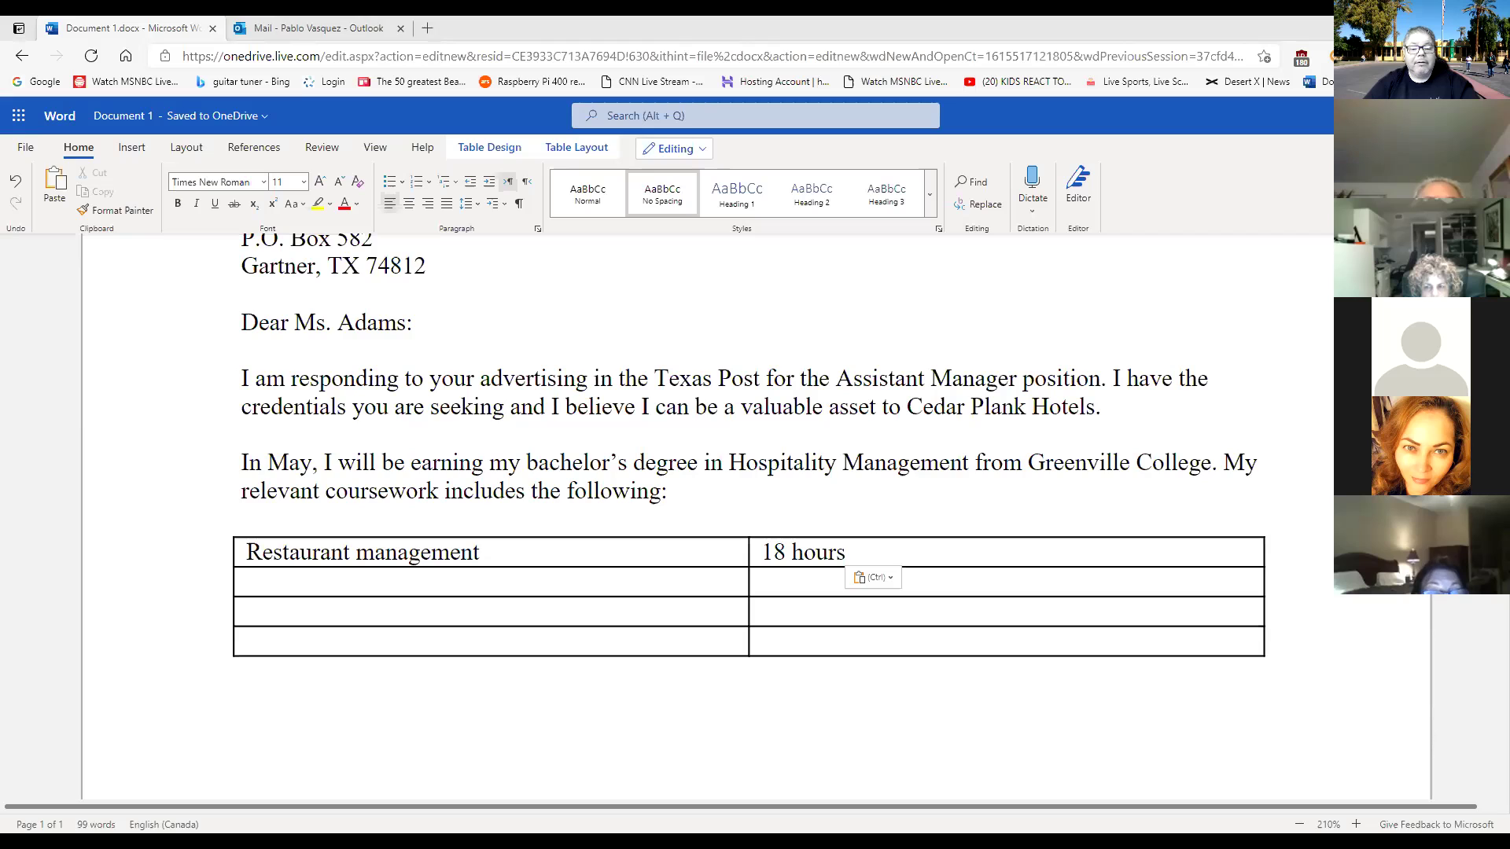
click(405, 580)
text(Nut)
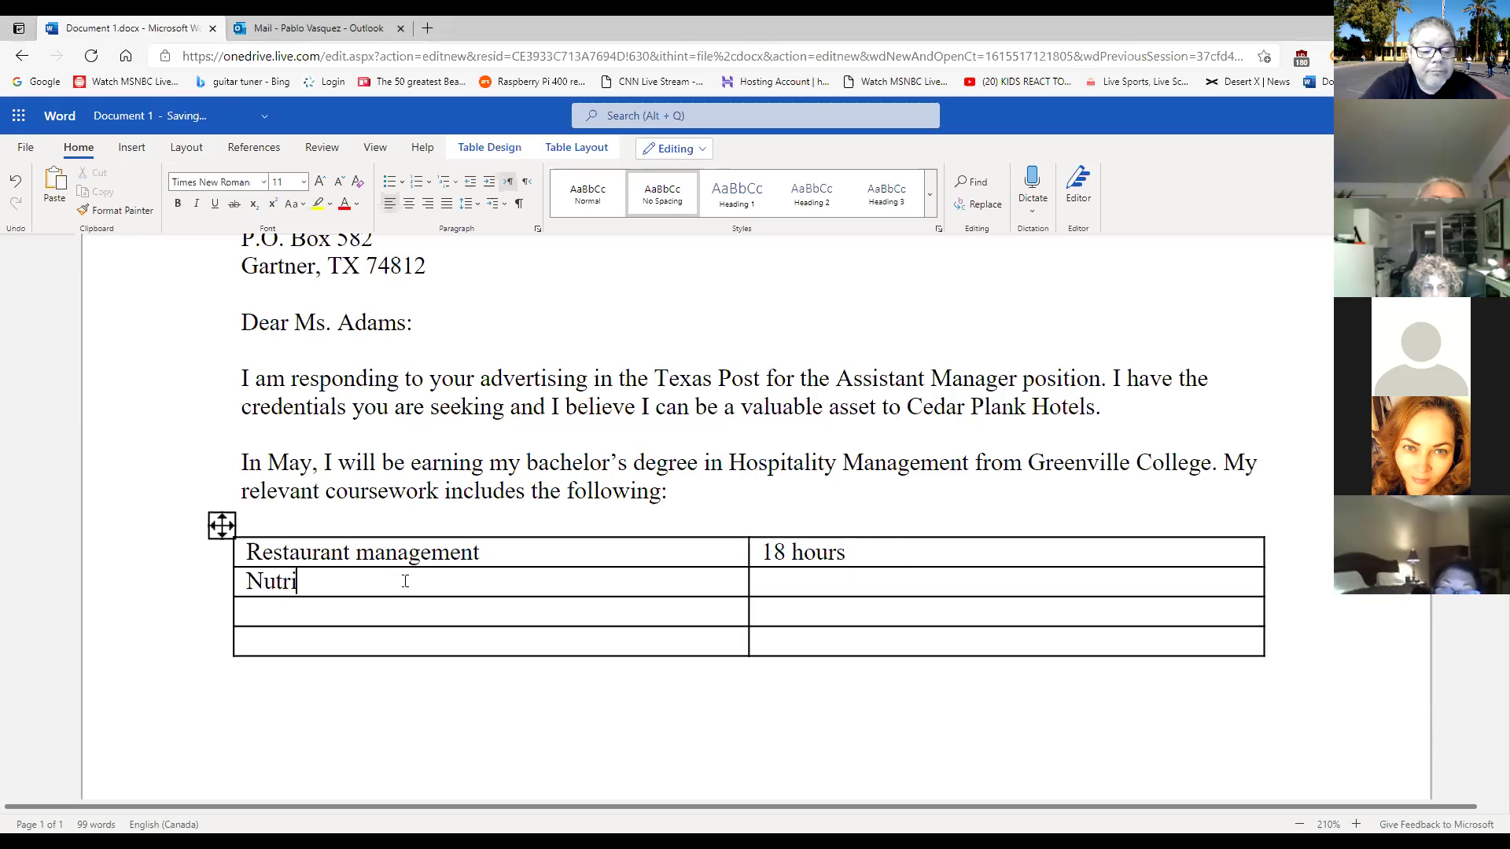
text(rition)
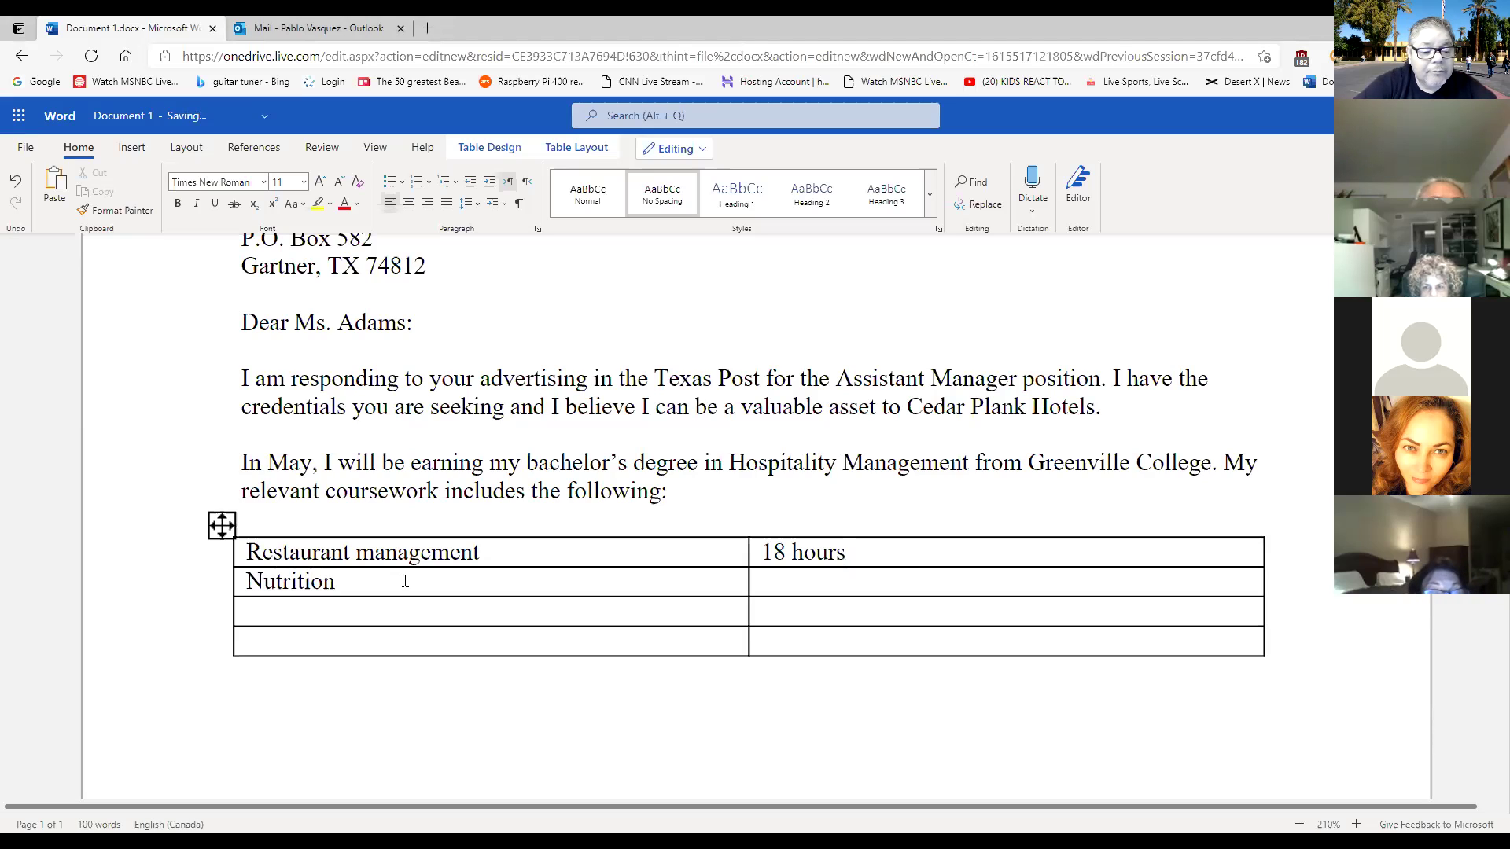
text(15 hO)
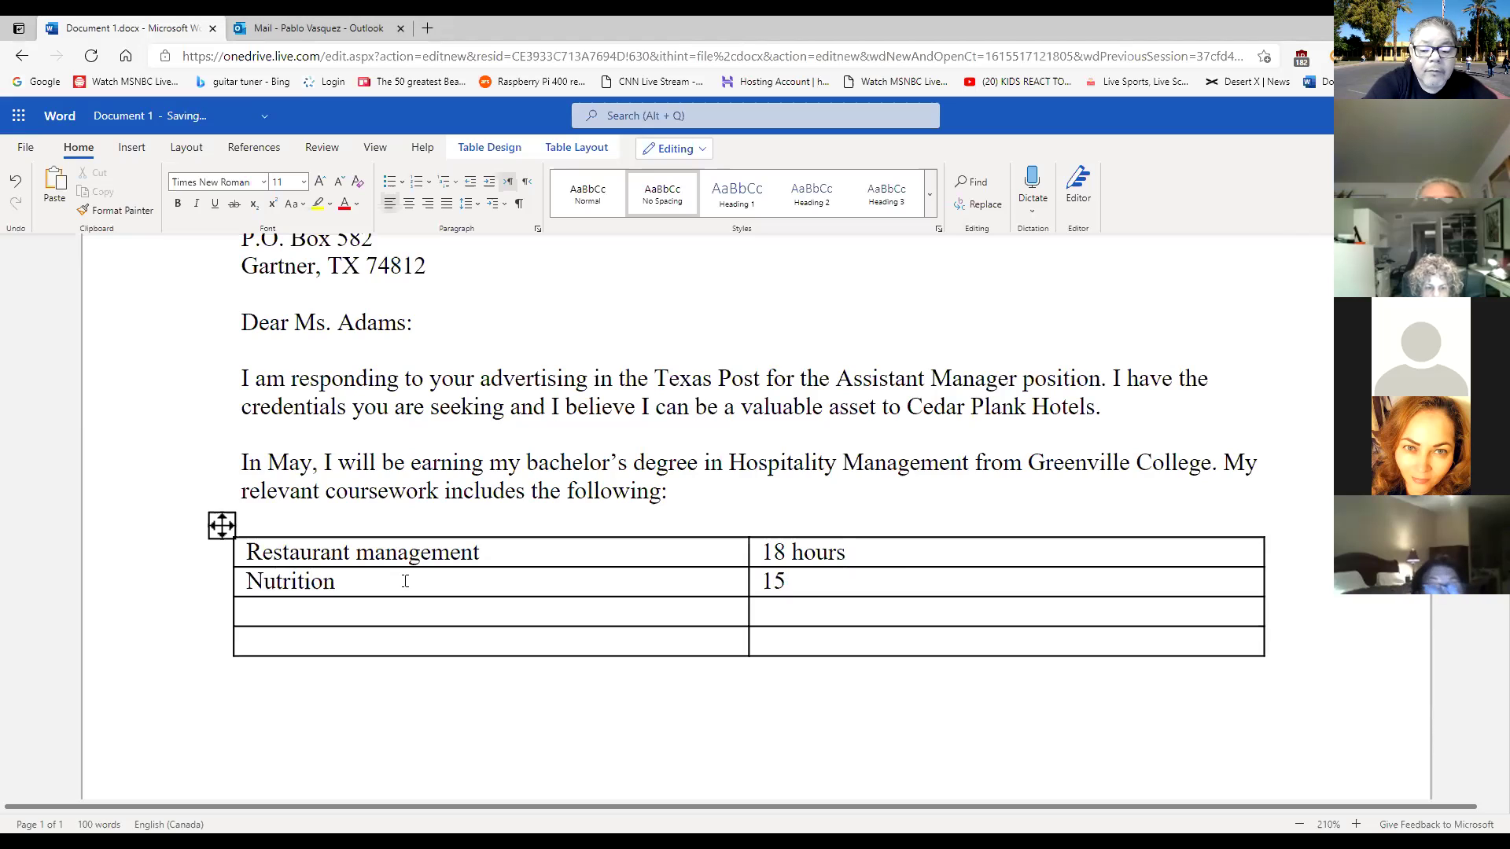
key(BackSpace)
key(BackSpace)
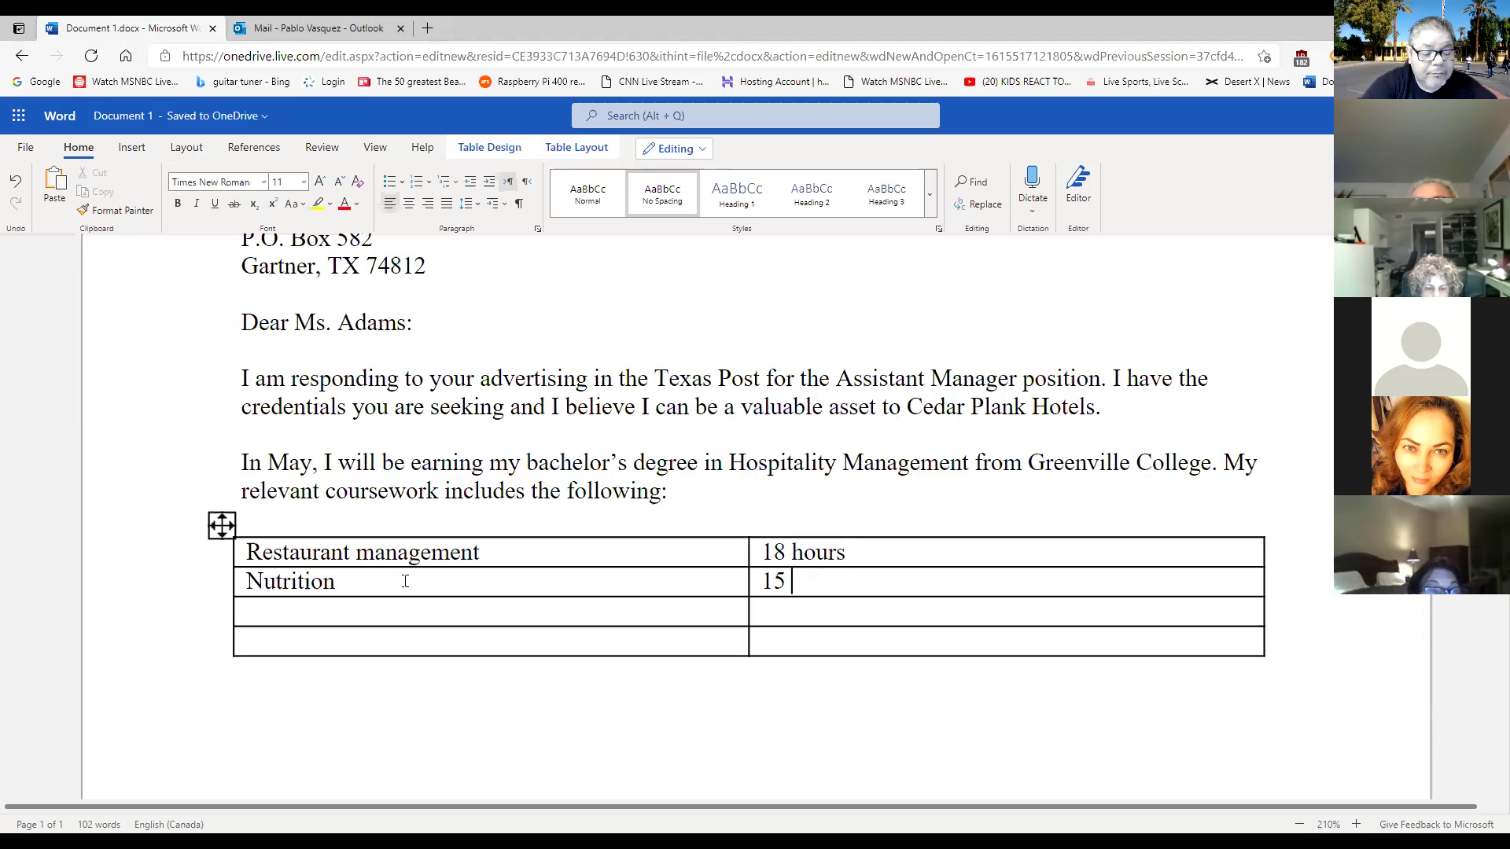
text(Hours)
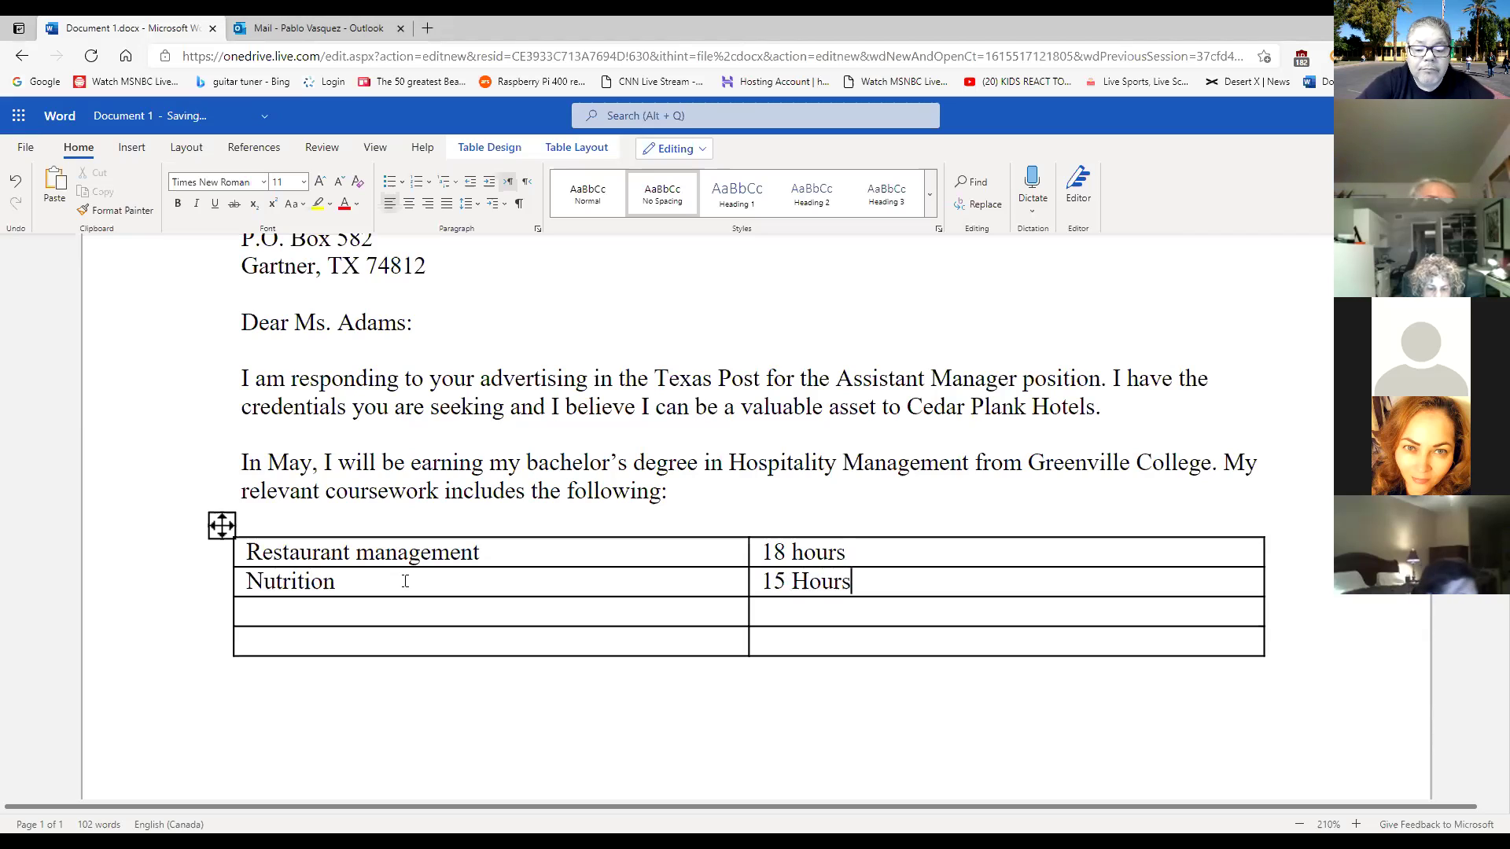
key(Tab)
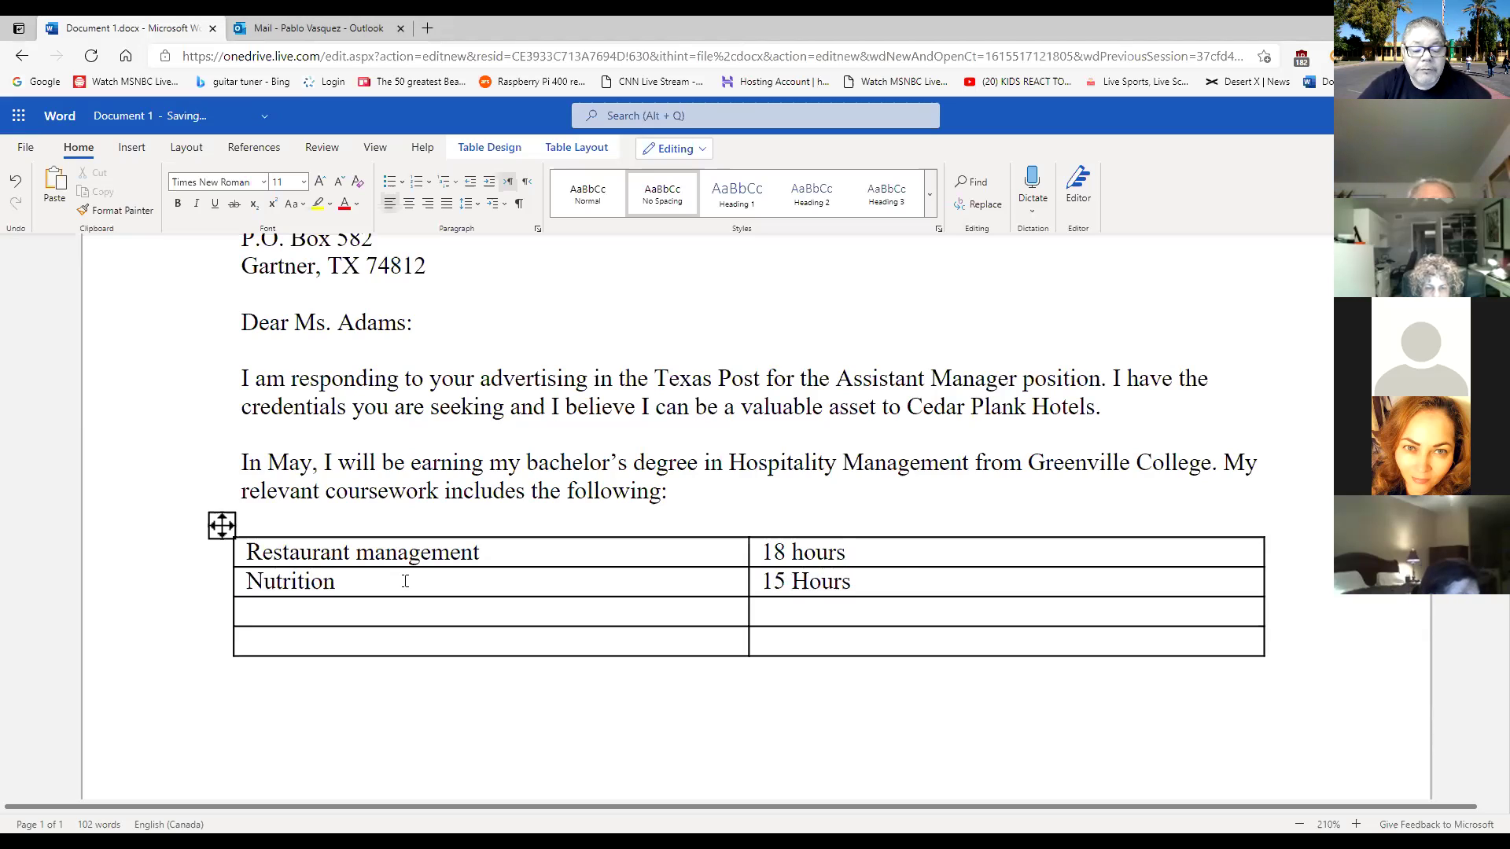
click(807, 580)
key(BackSpace)
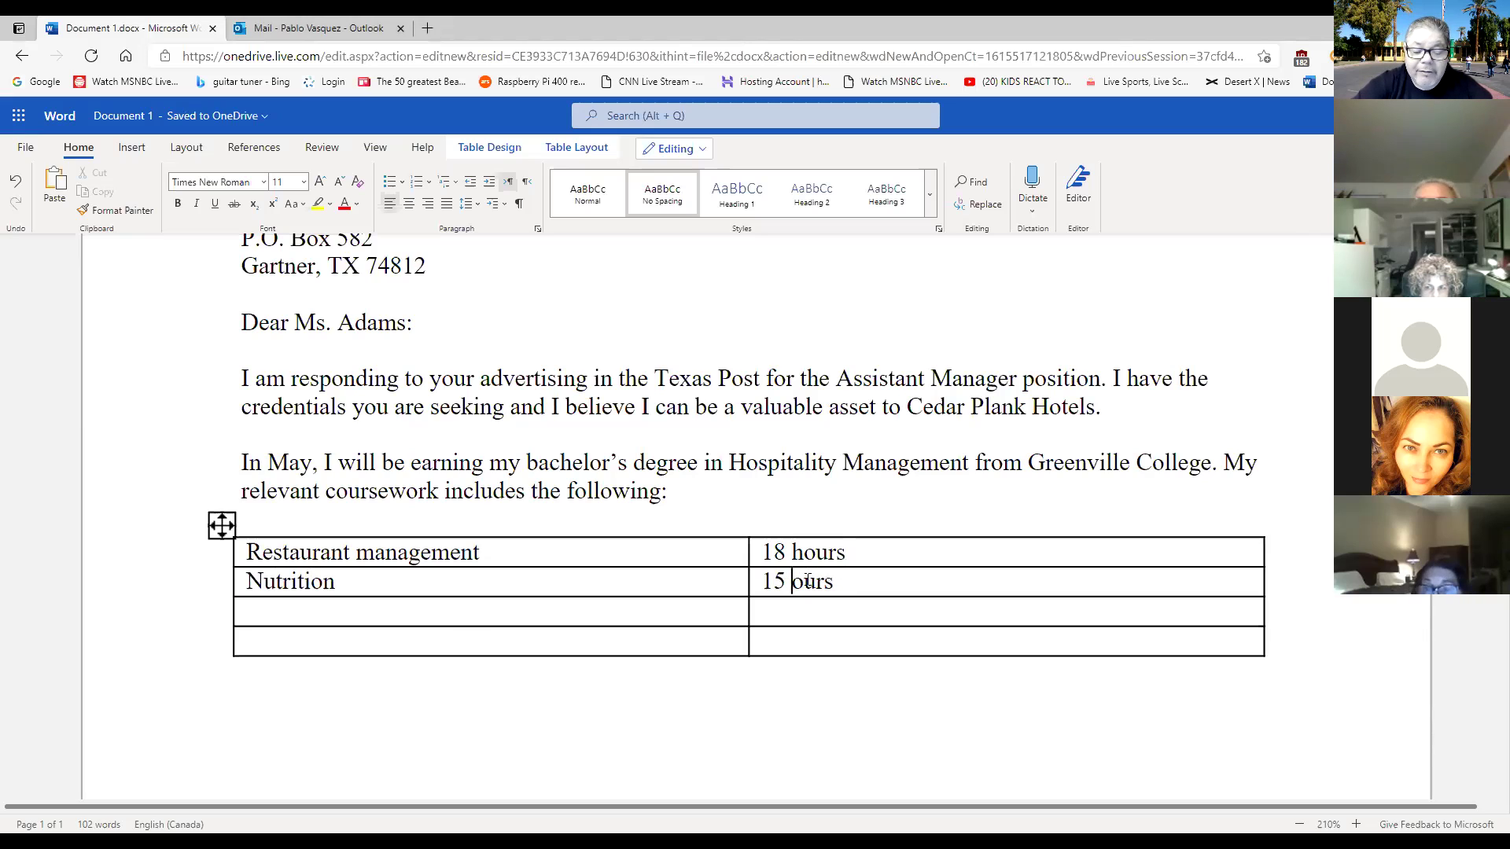
text(h)
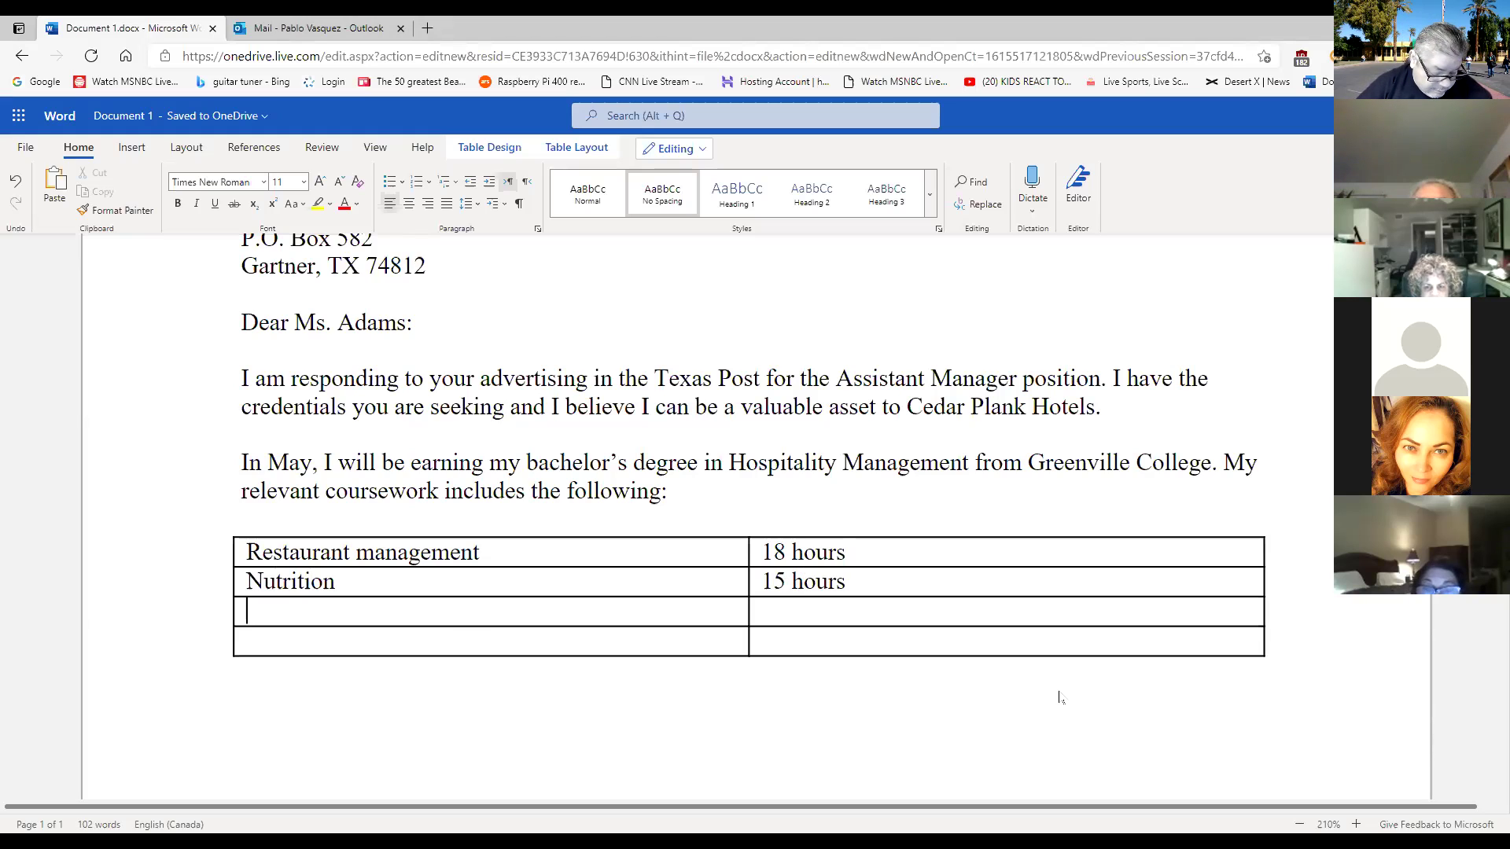
Add the rows 'Tourism management' and 'Hotel management', each with '12 hours'.
text(T)
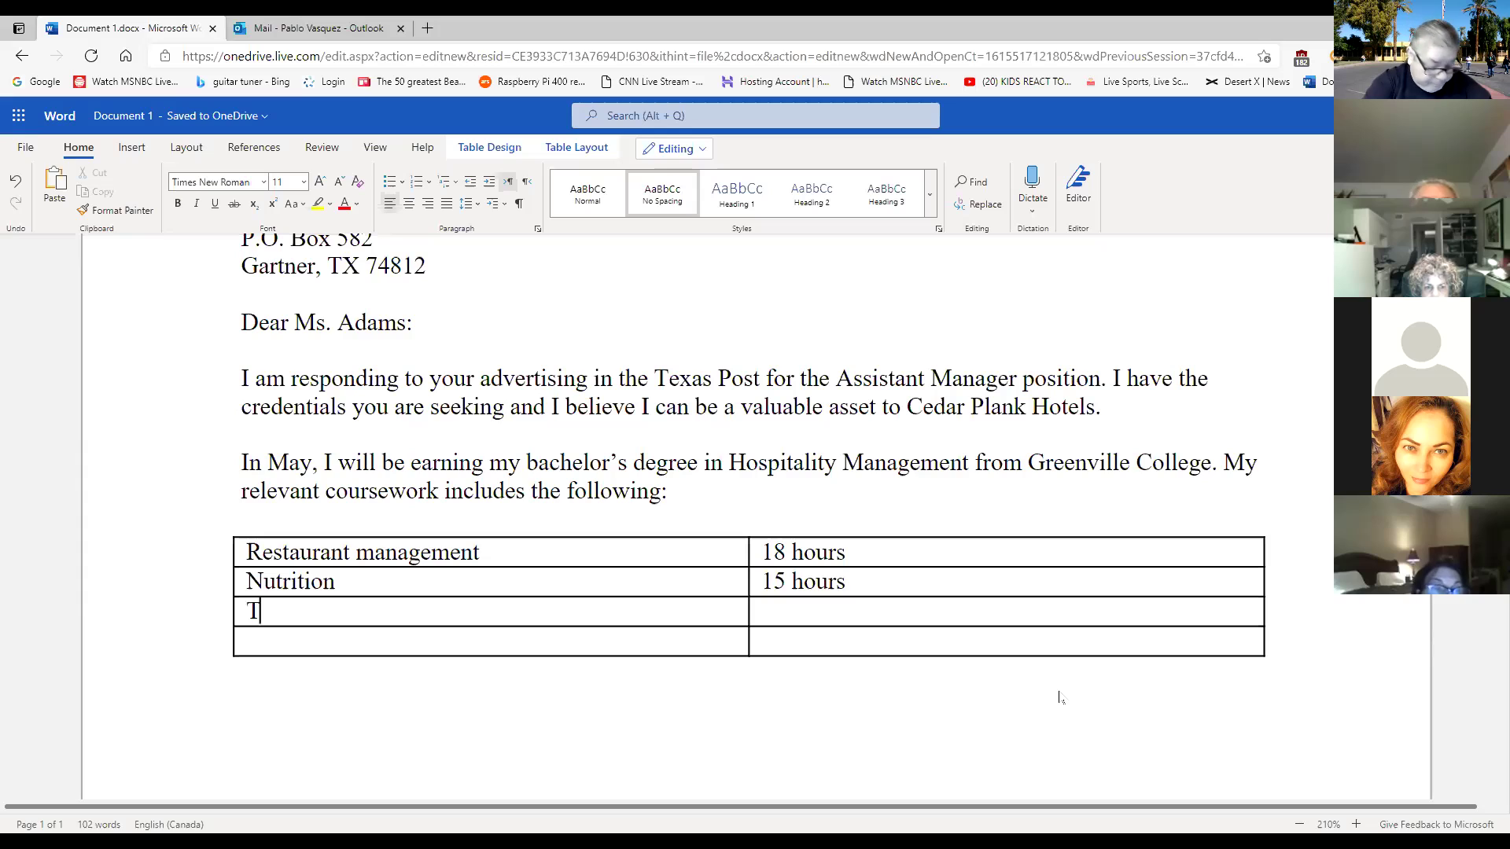
text(ou)
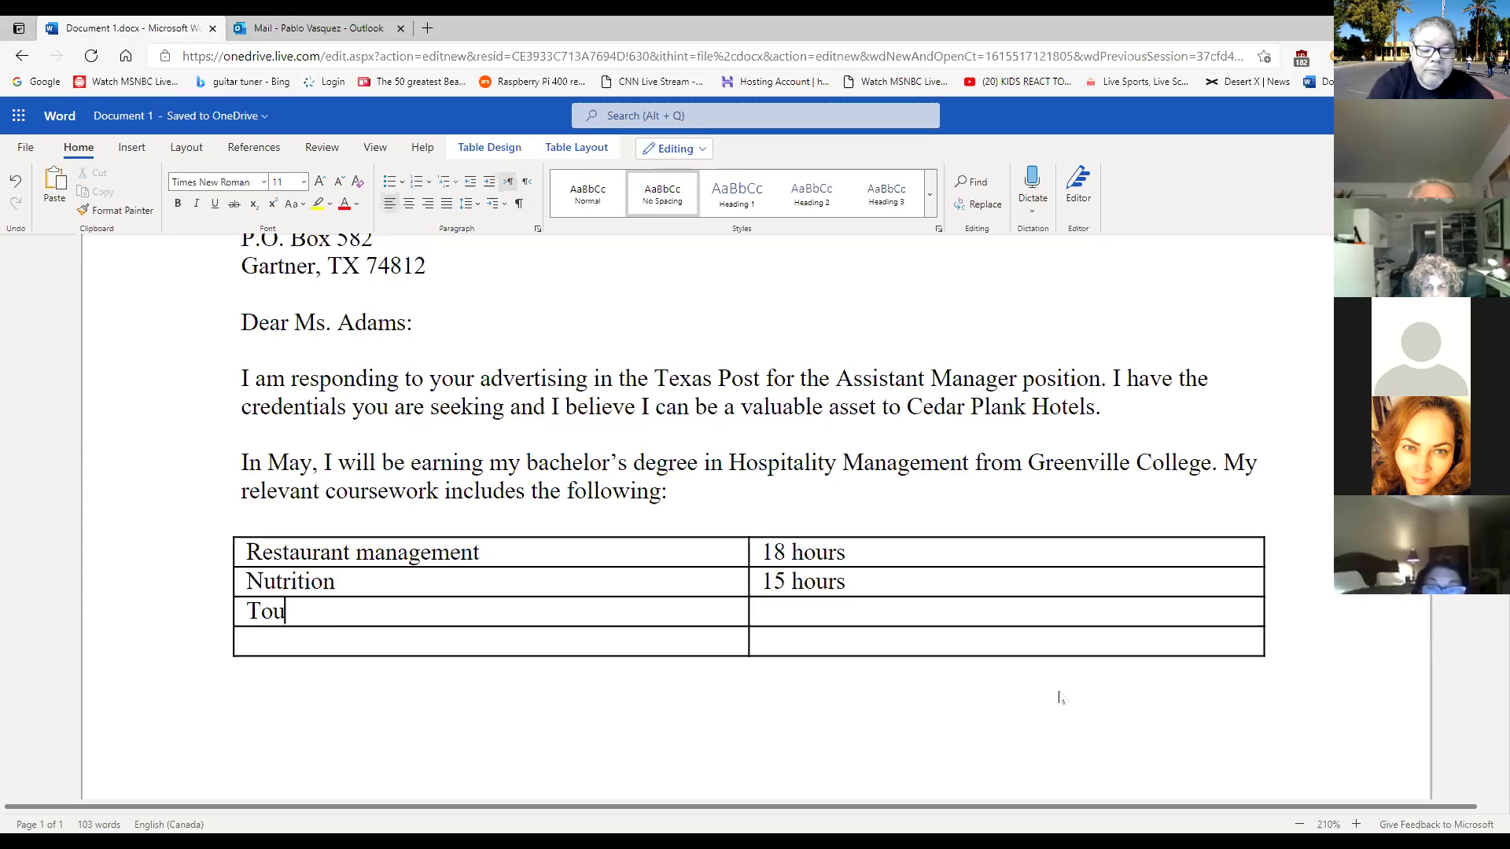
text(rism)
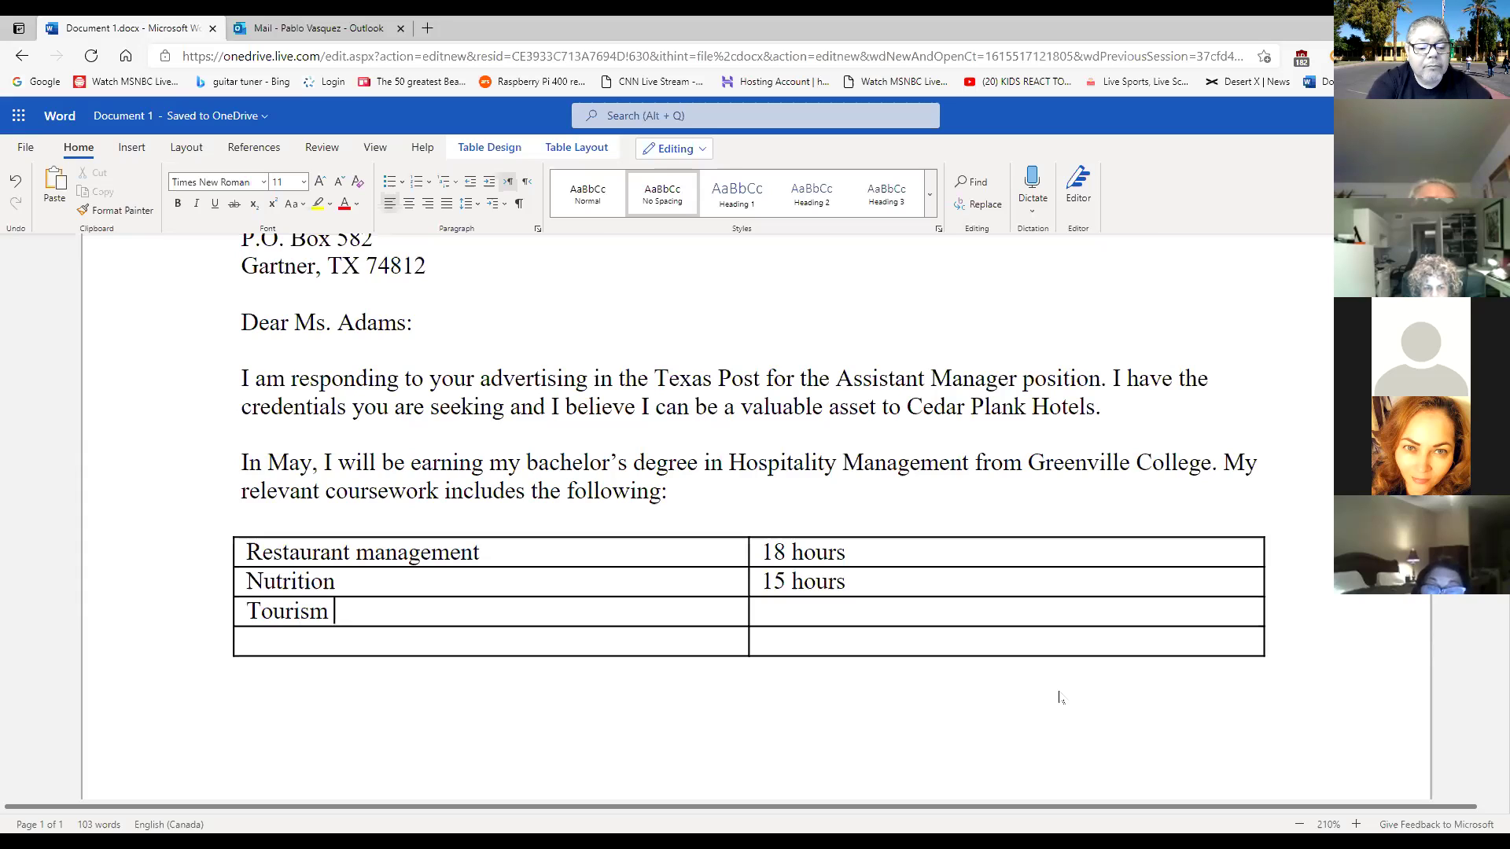
text( m)
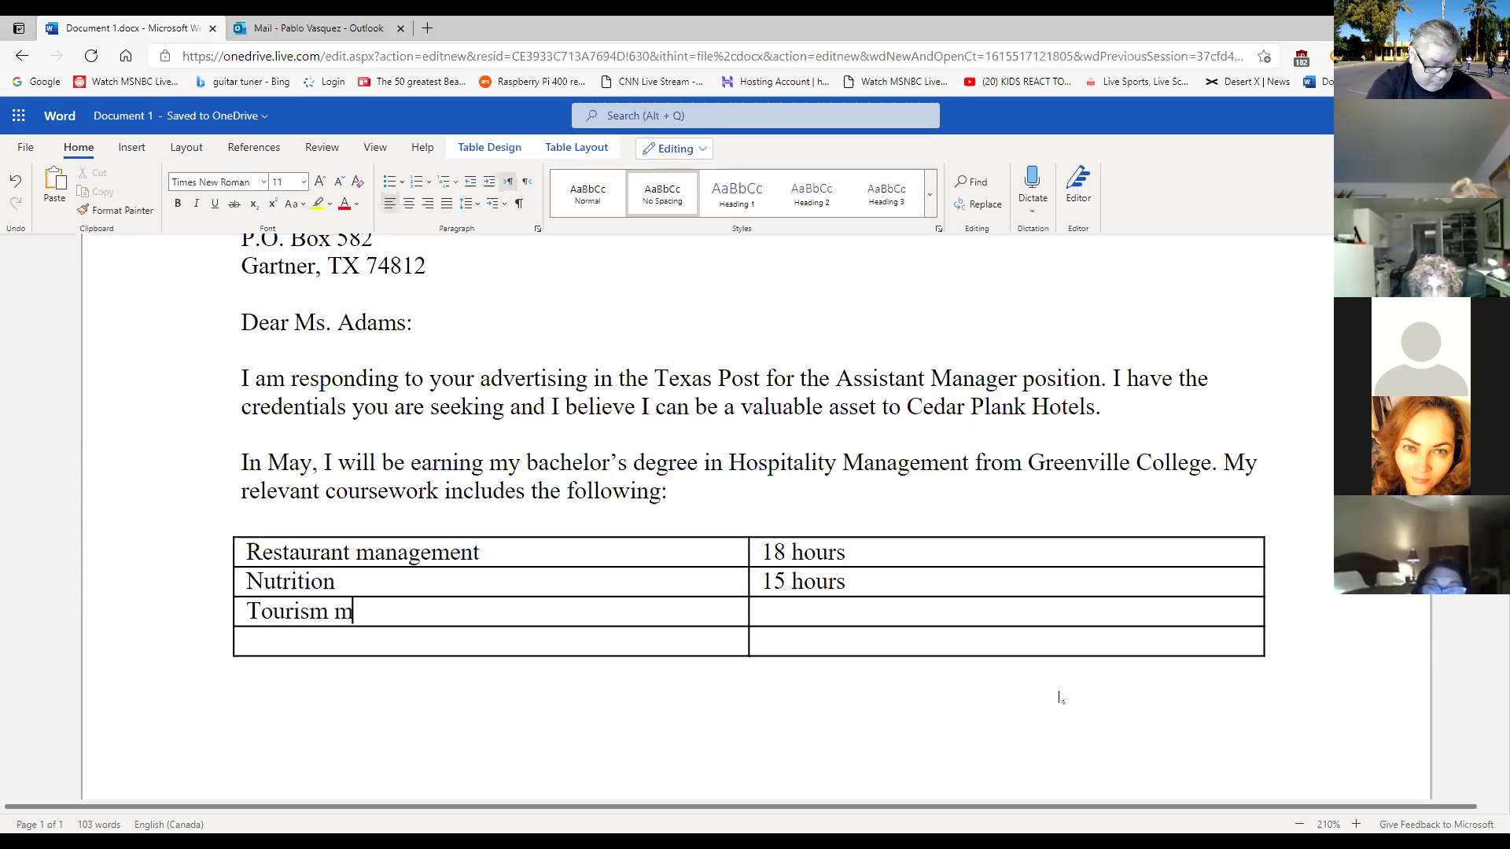
text(anagement)
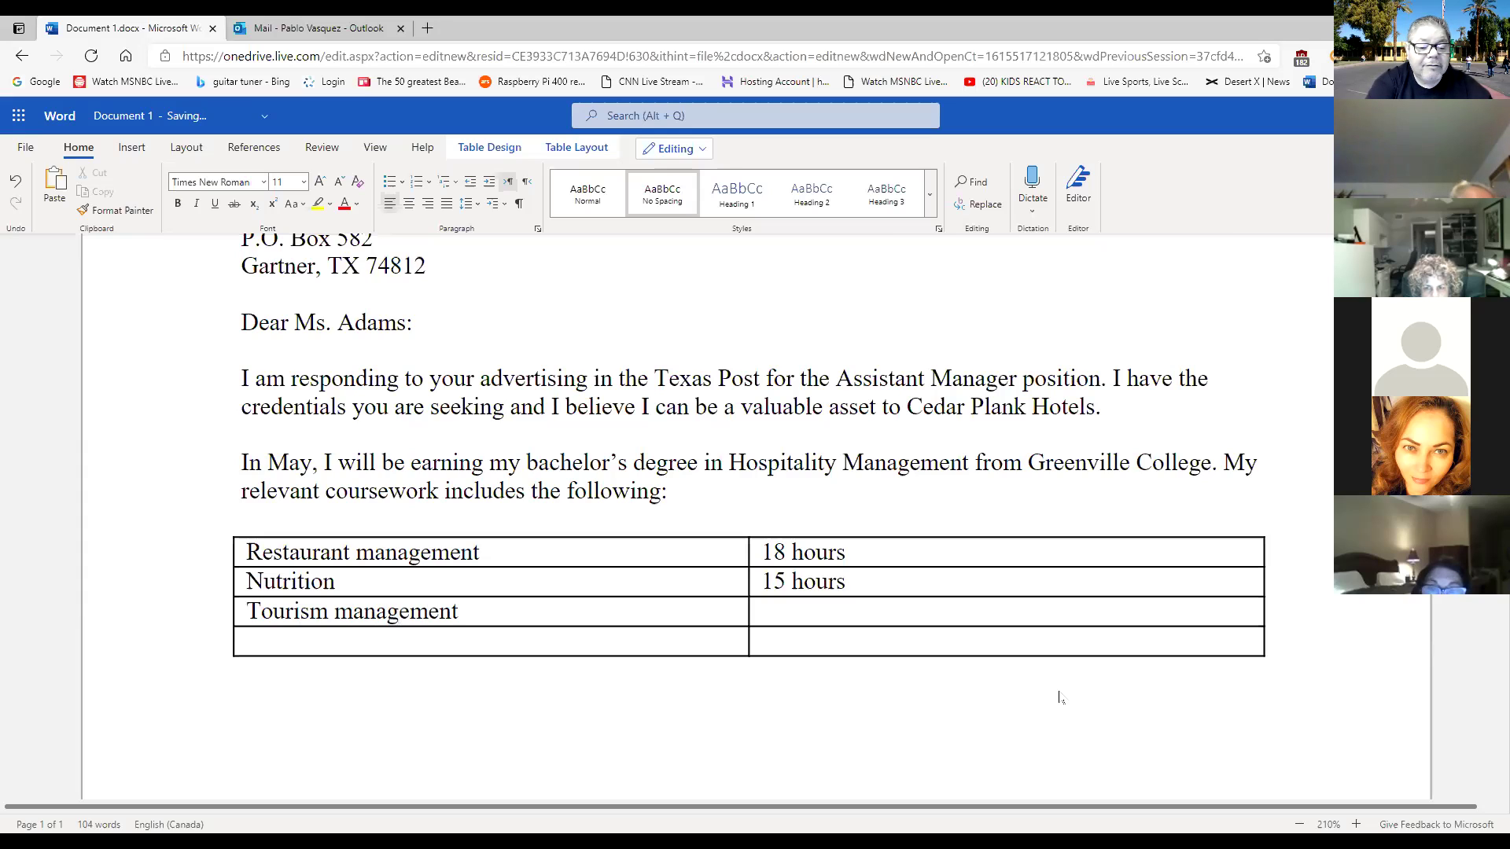
key(Tab)
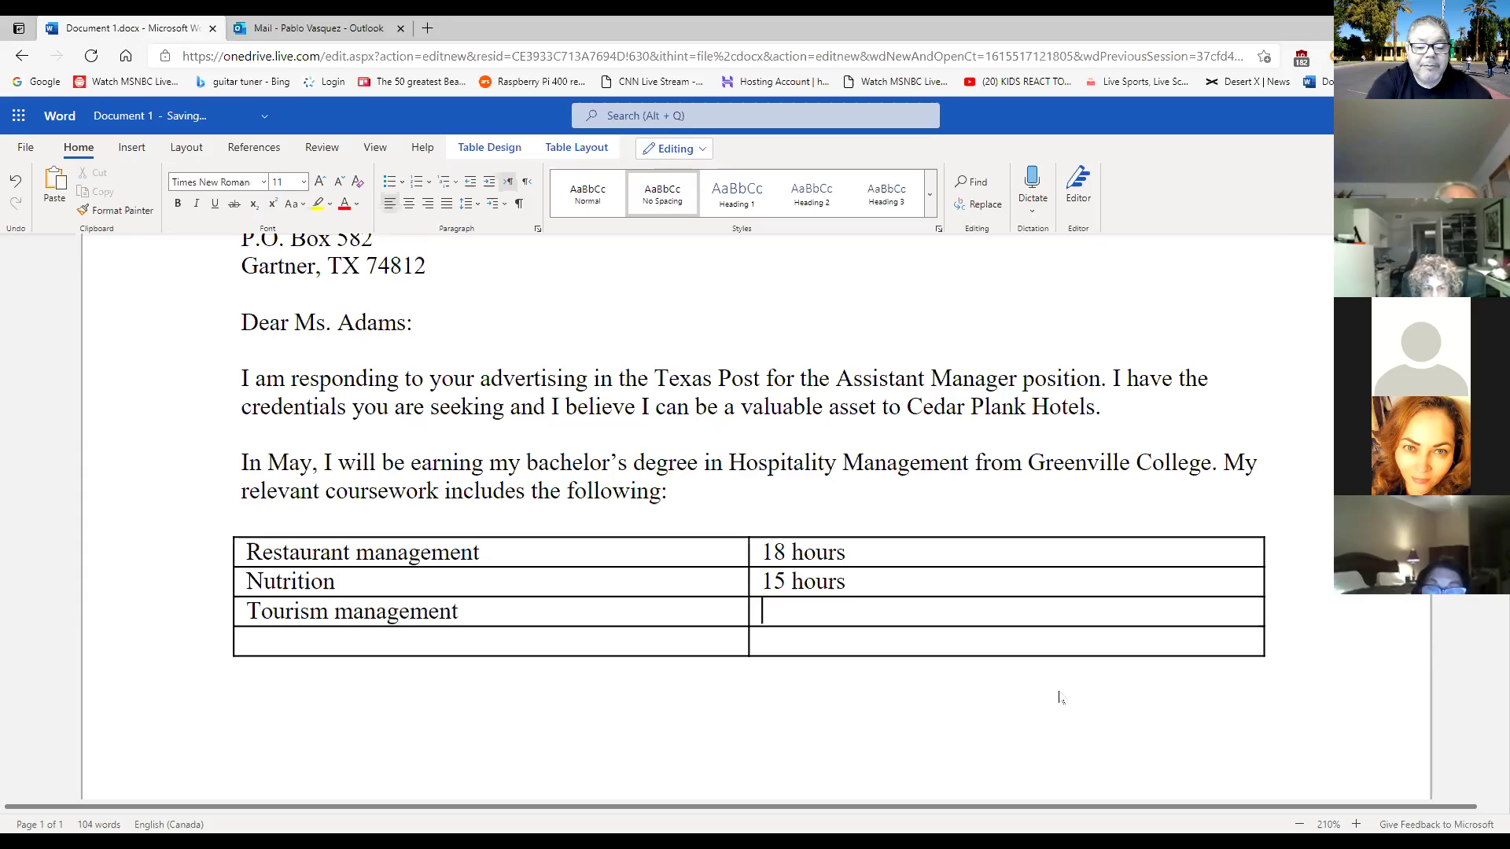
text(12 hours)
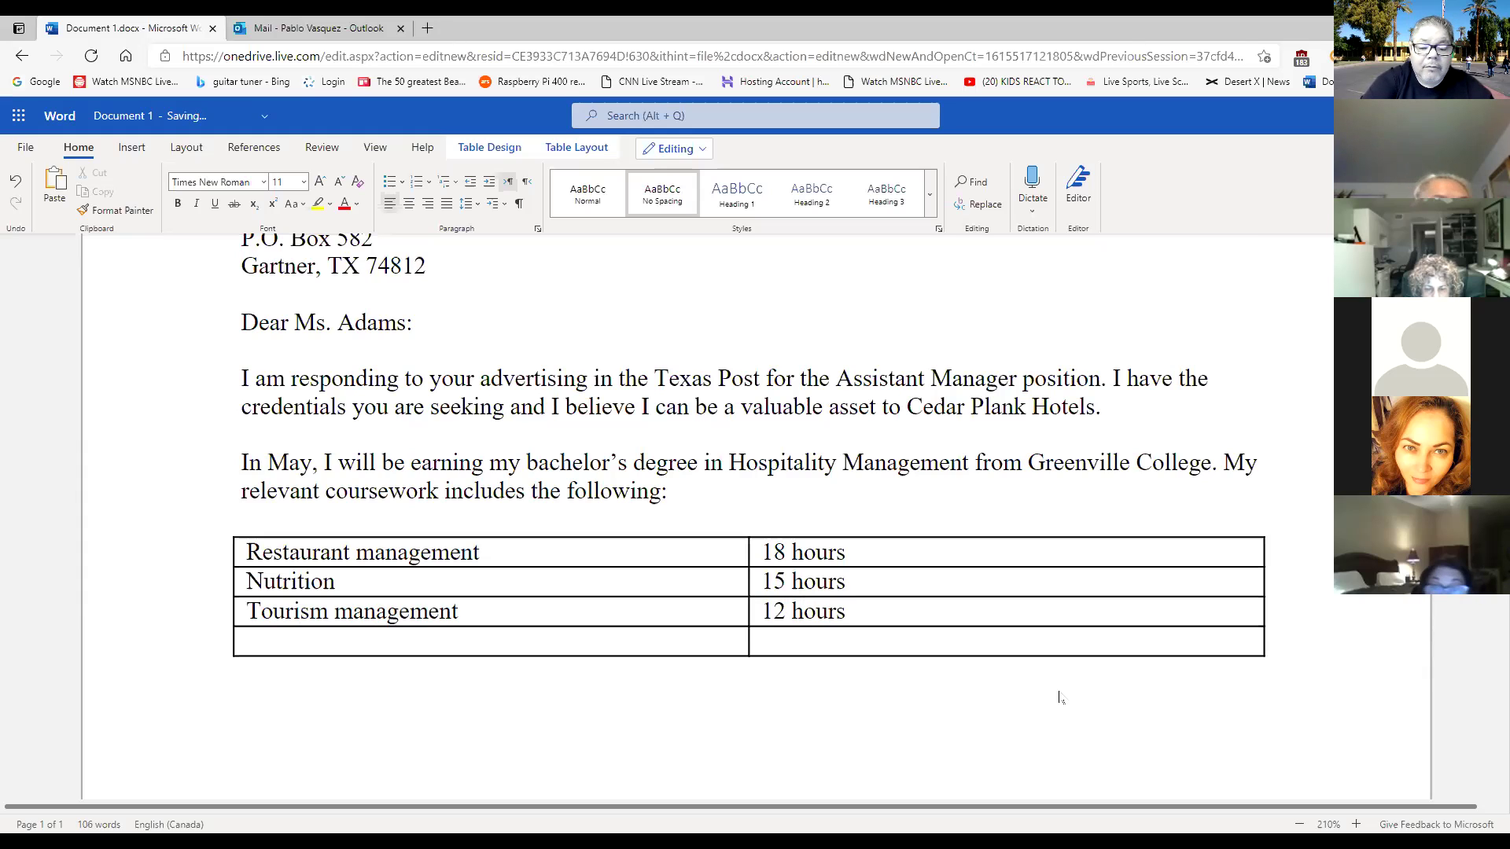
key(Tab)
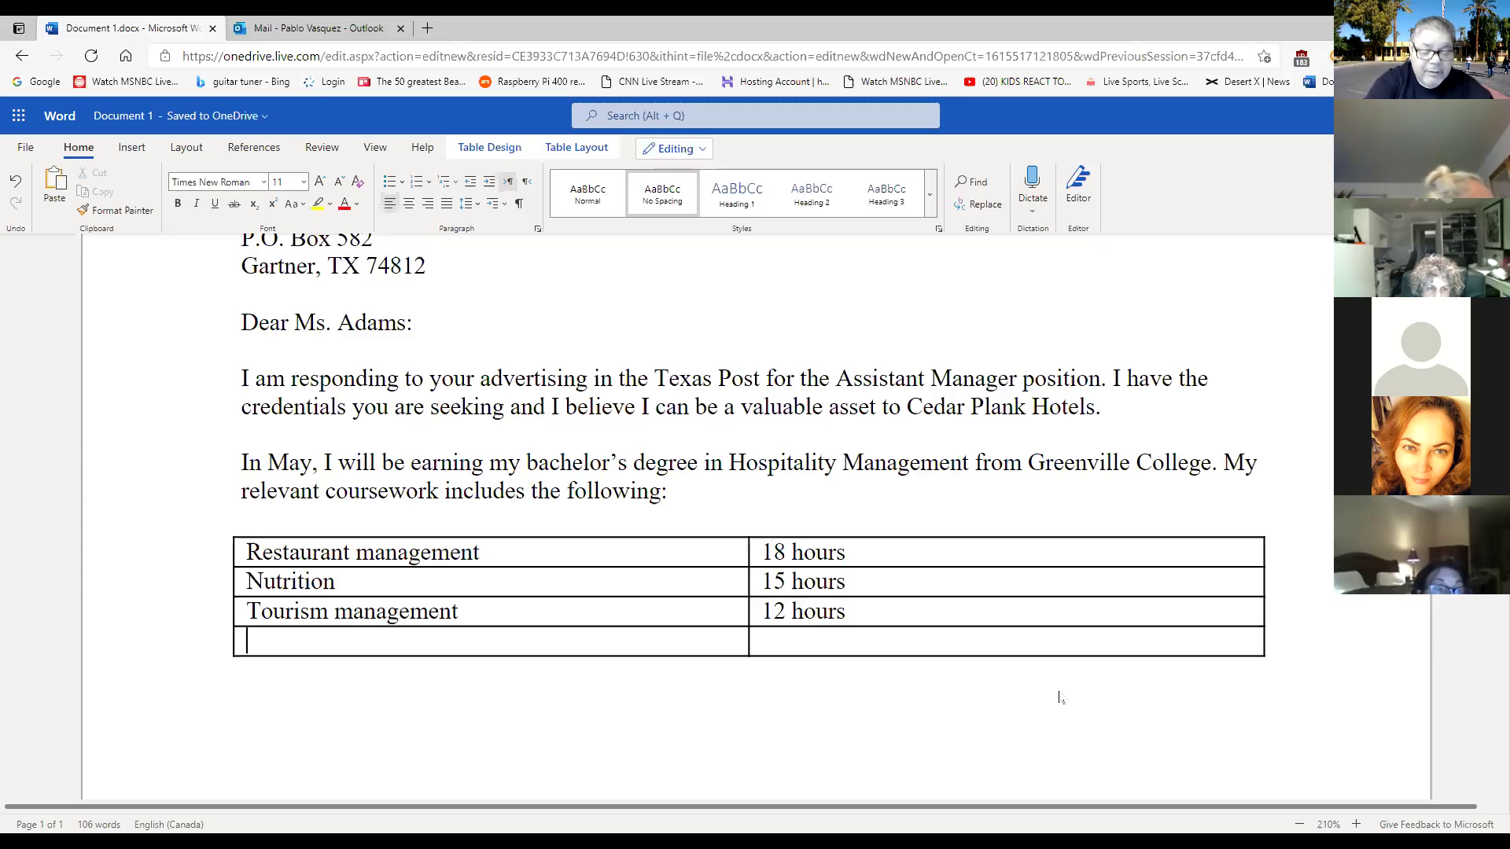
text(Hotel )
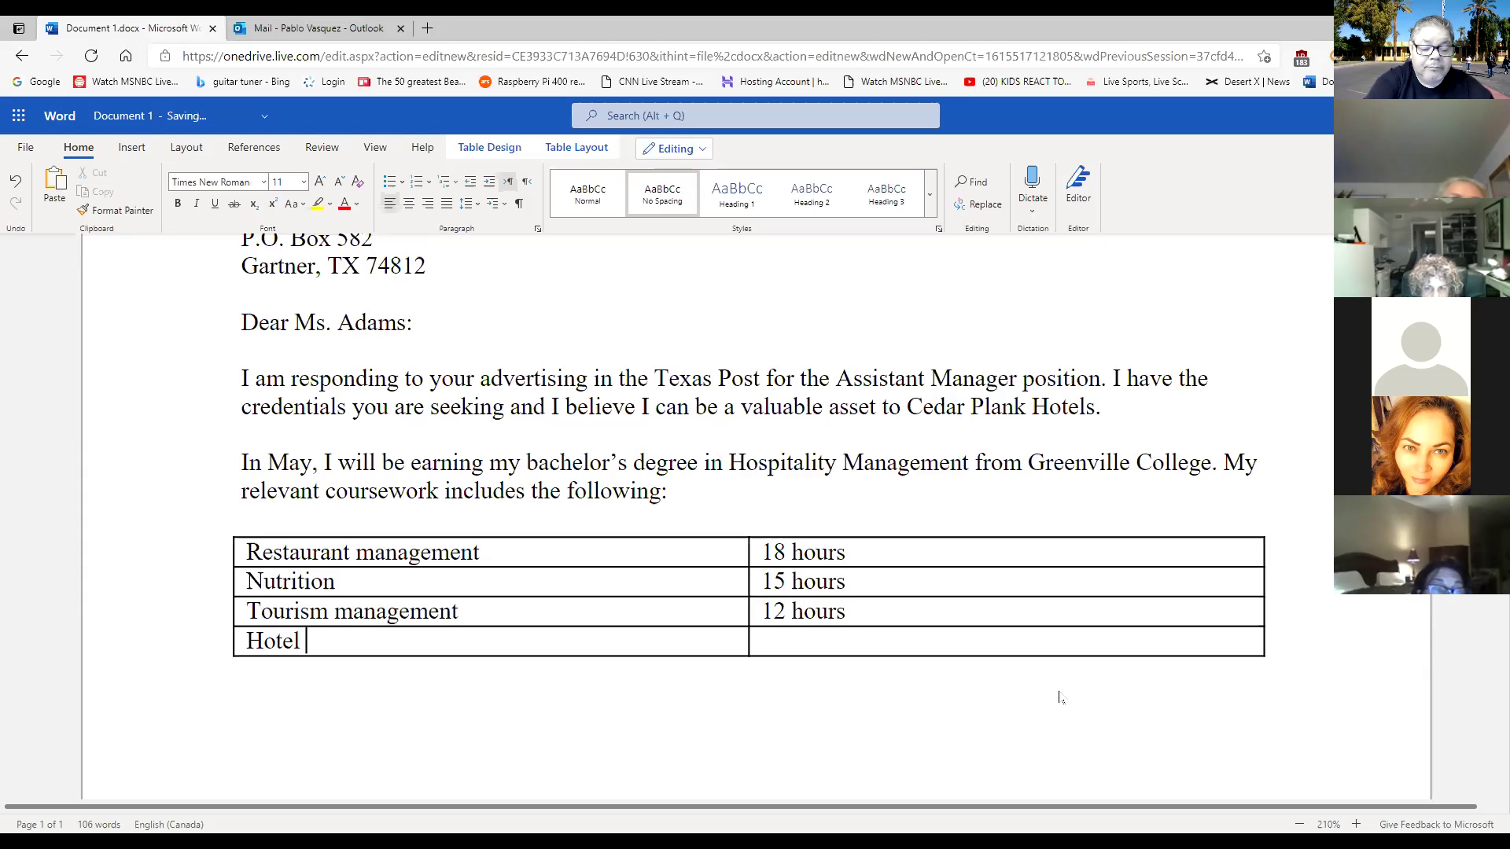
text(management)
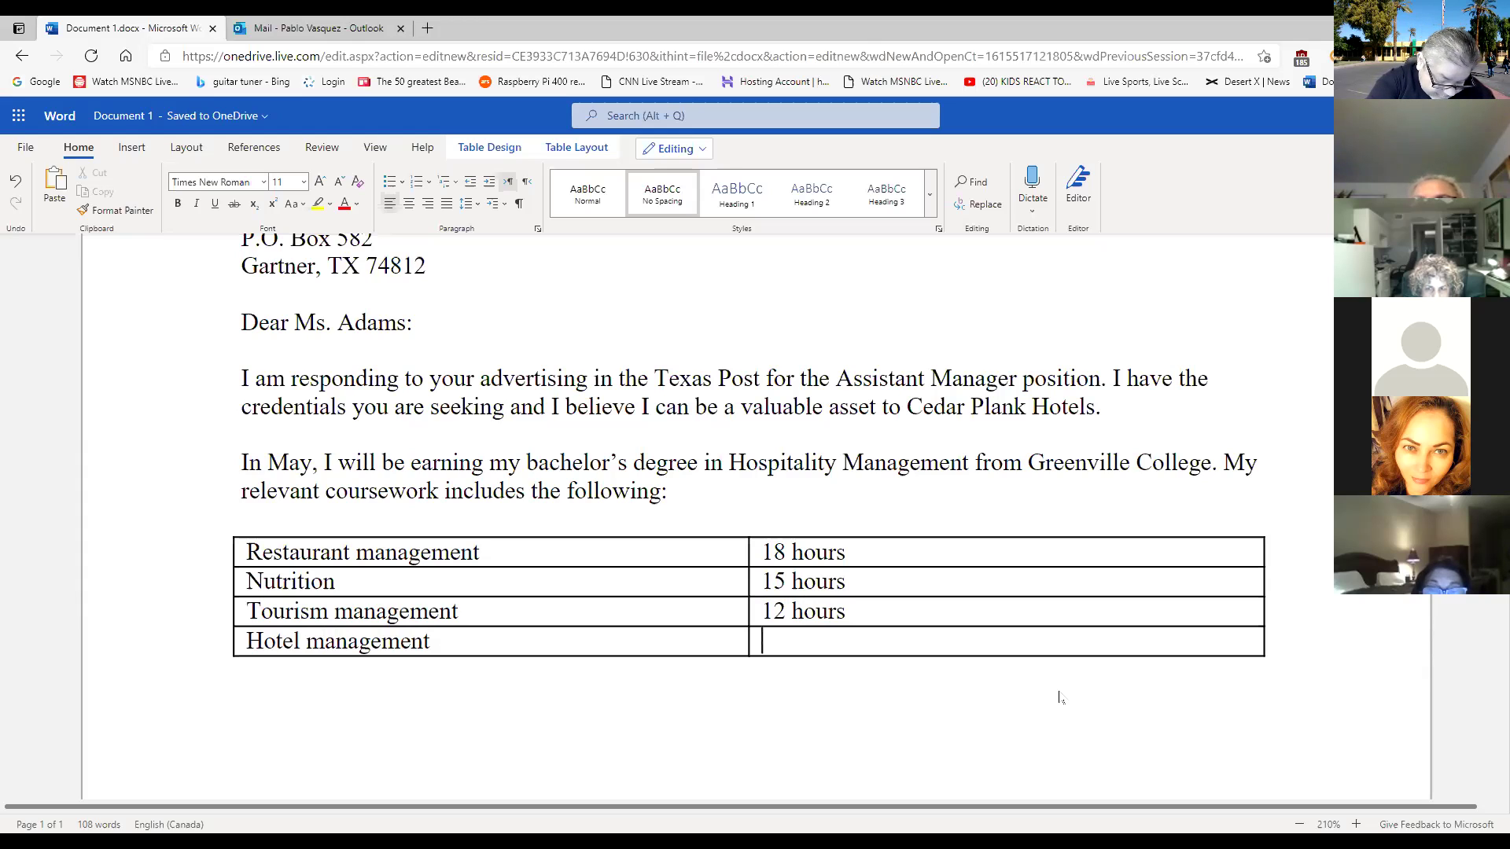
text(12)
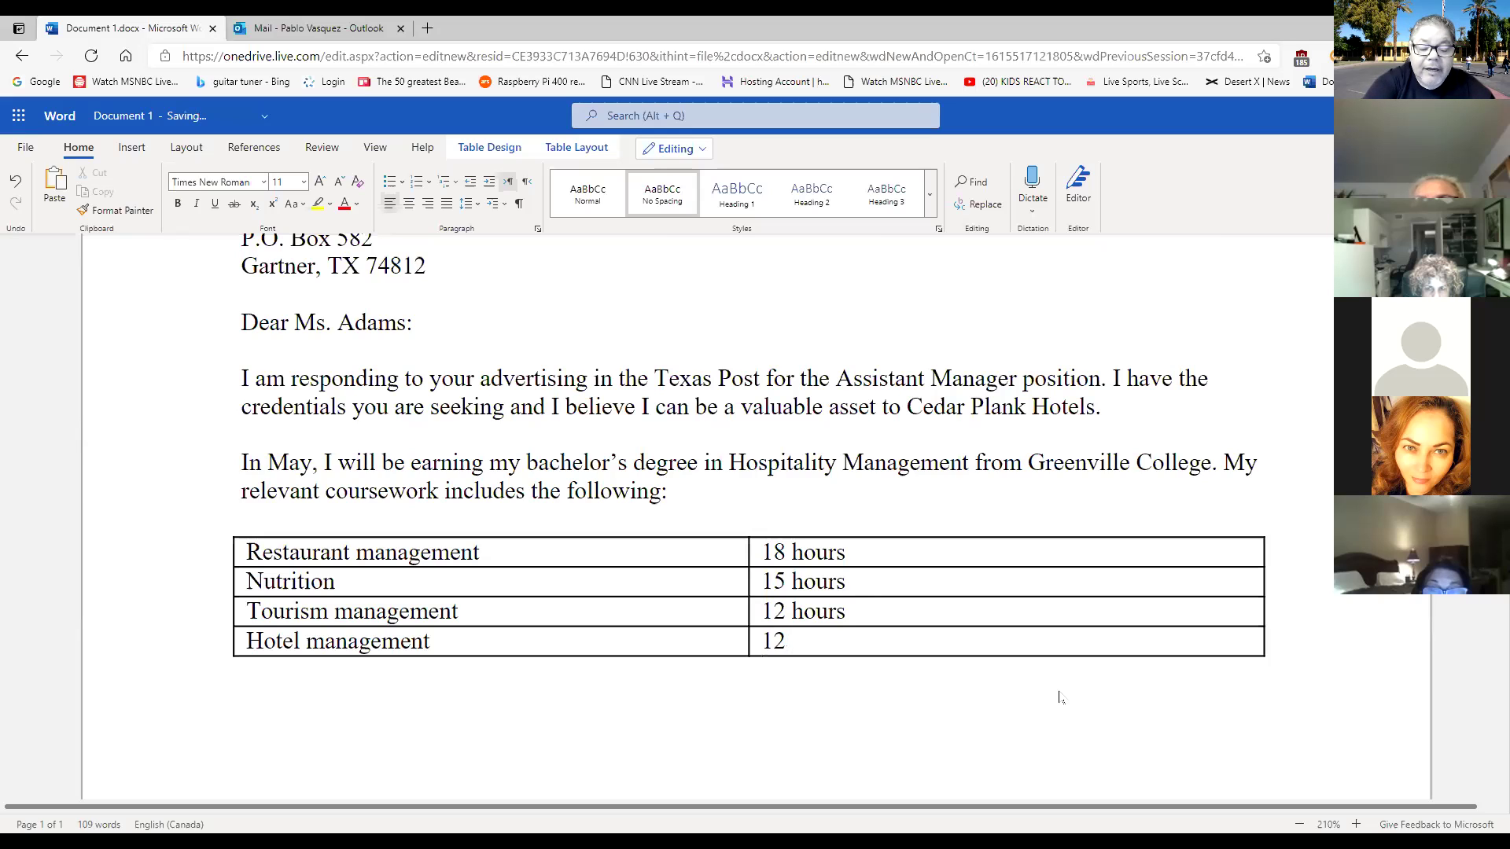
text( hours)
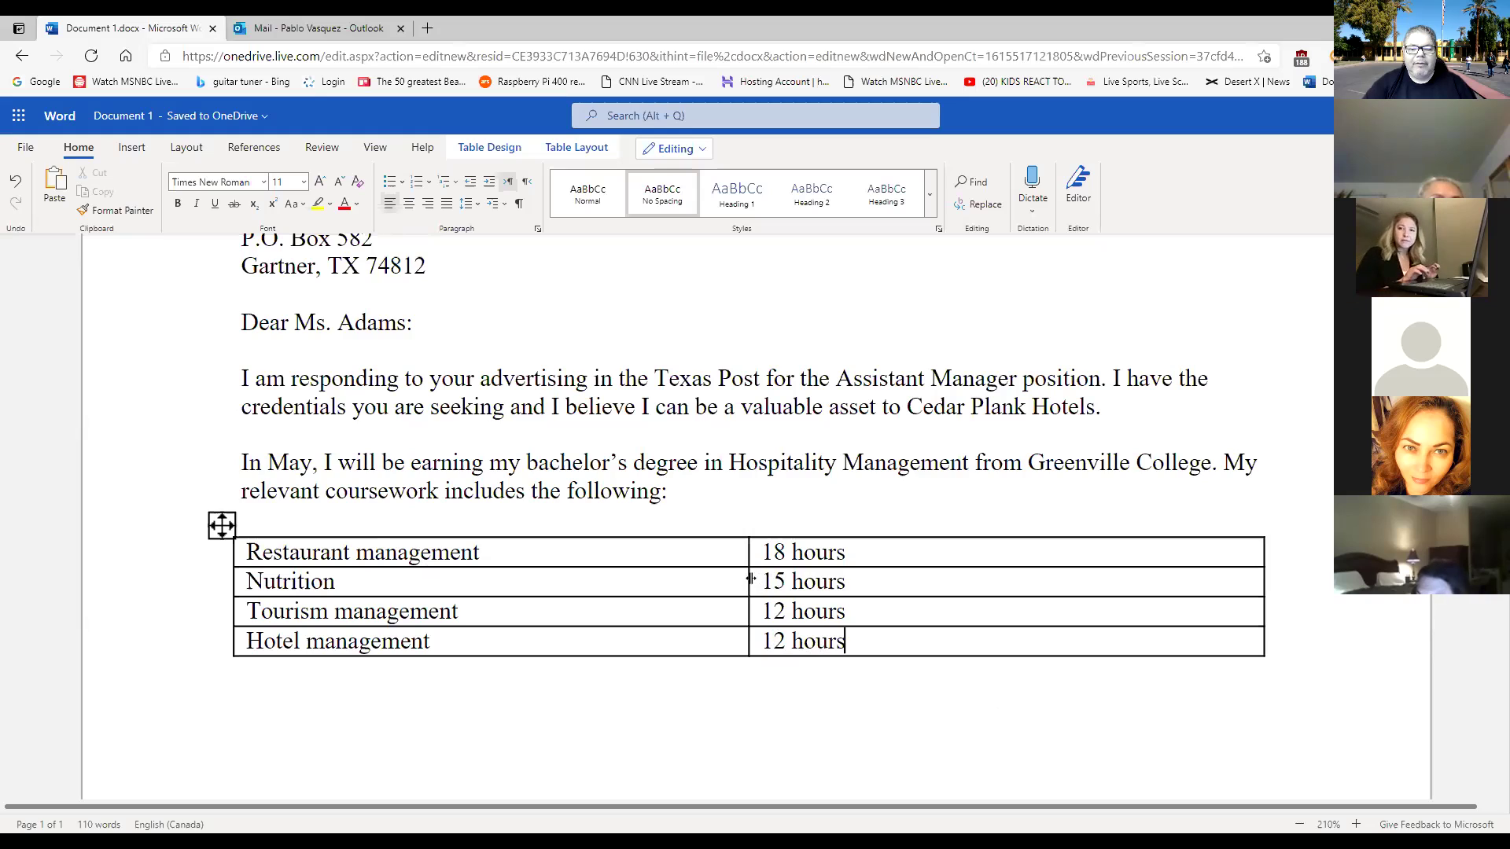
Narrow the course-name column and pull the table's right edge in to fit the text.
drag(750, 581, 548, 582)
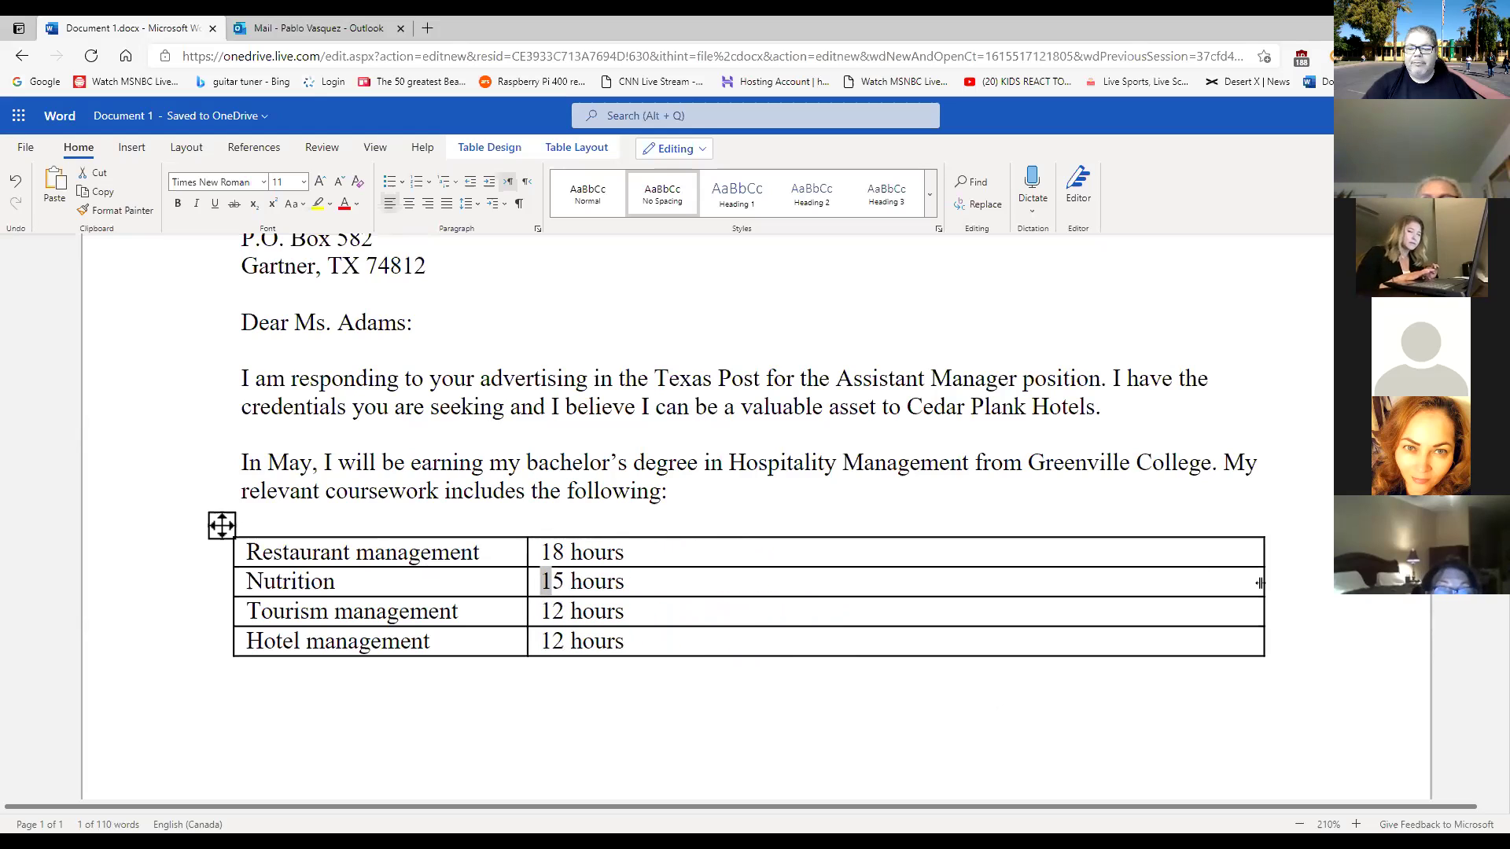
drag(1260, 583, 952, 601)
click(820, 666)
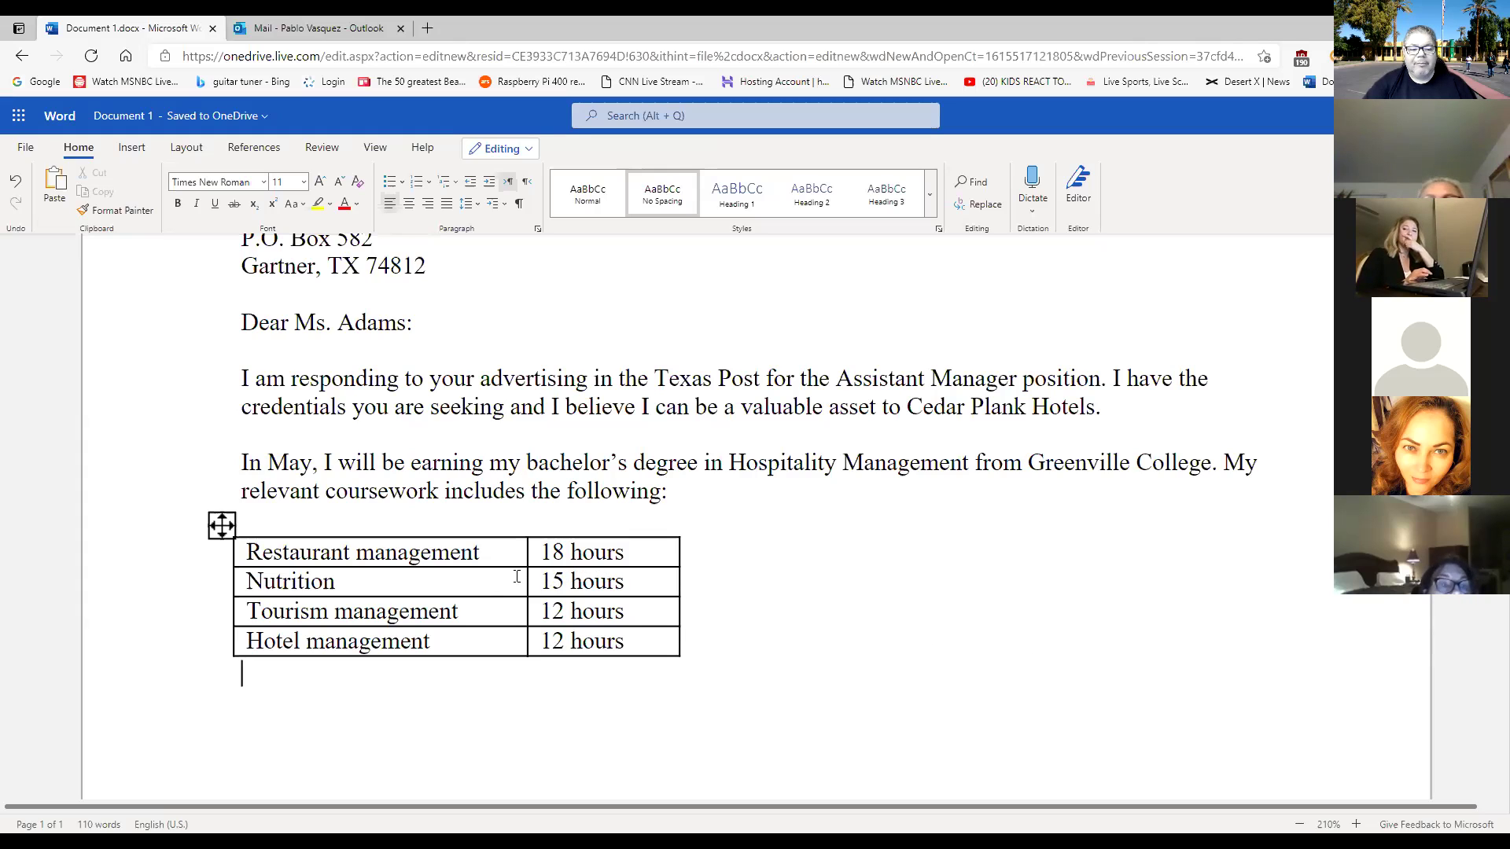
click(222, 525)
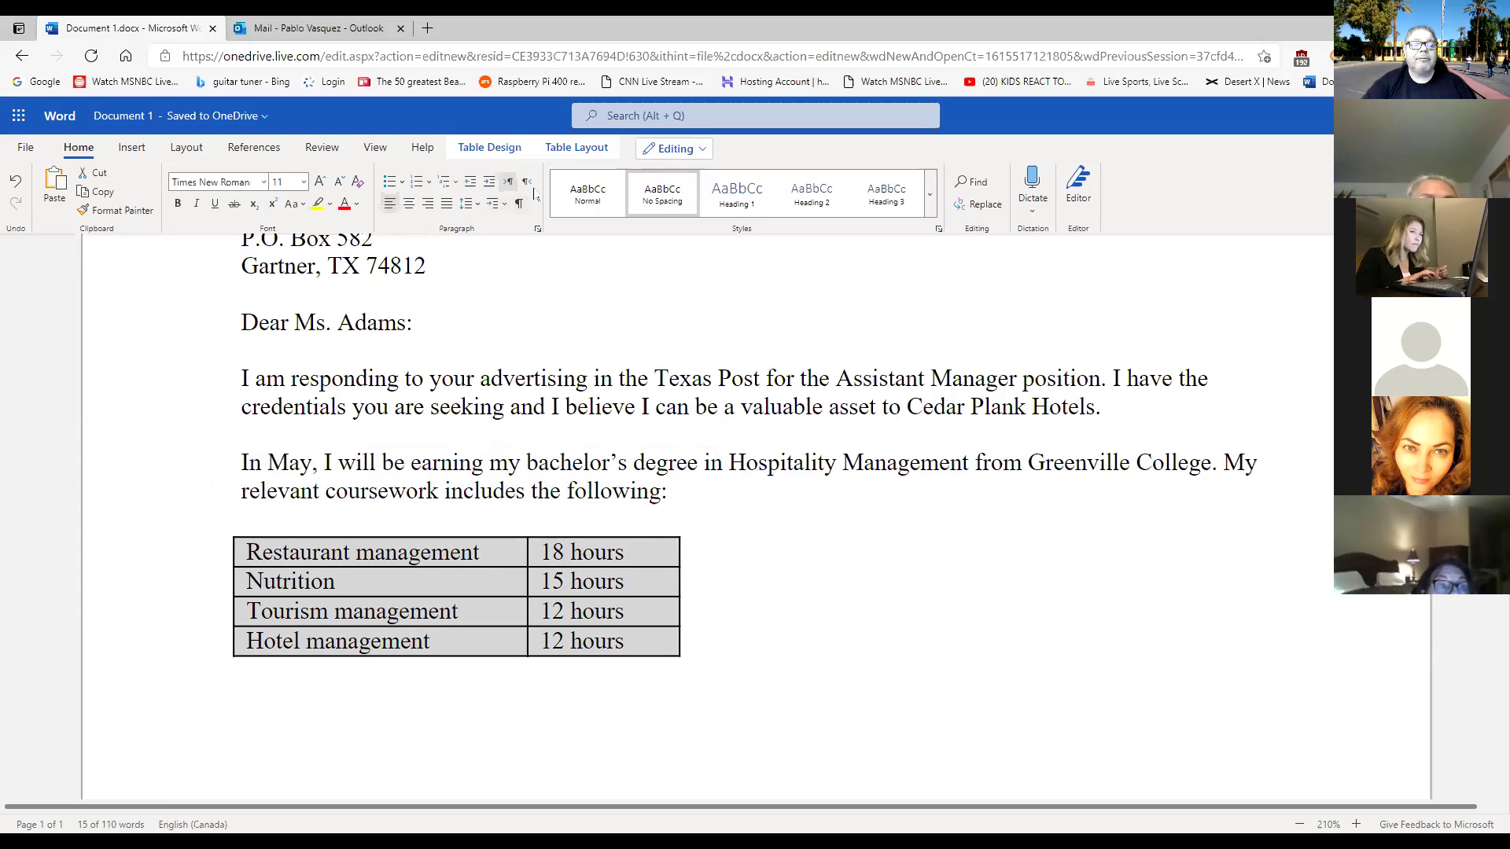
Try the Plain Table 4 style from Table Design, then revert the table to Table Grid.
click(499, 152)
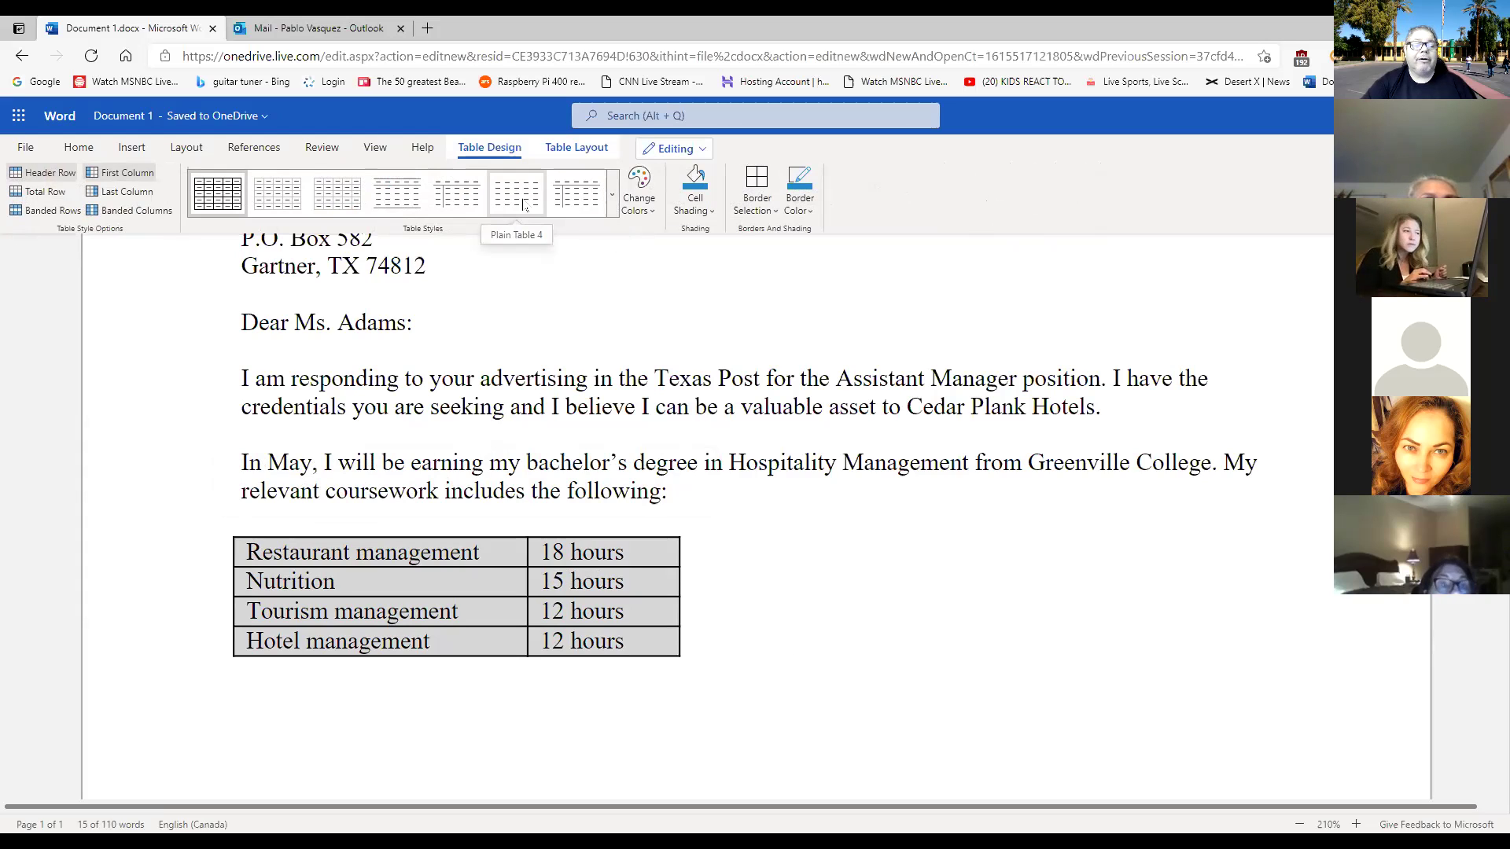
click(524, 204)
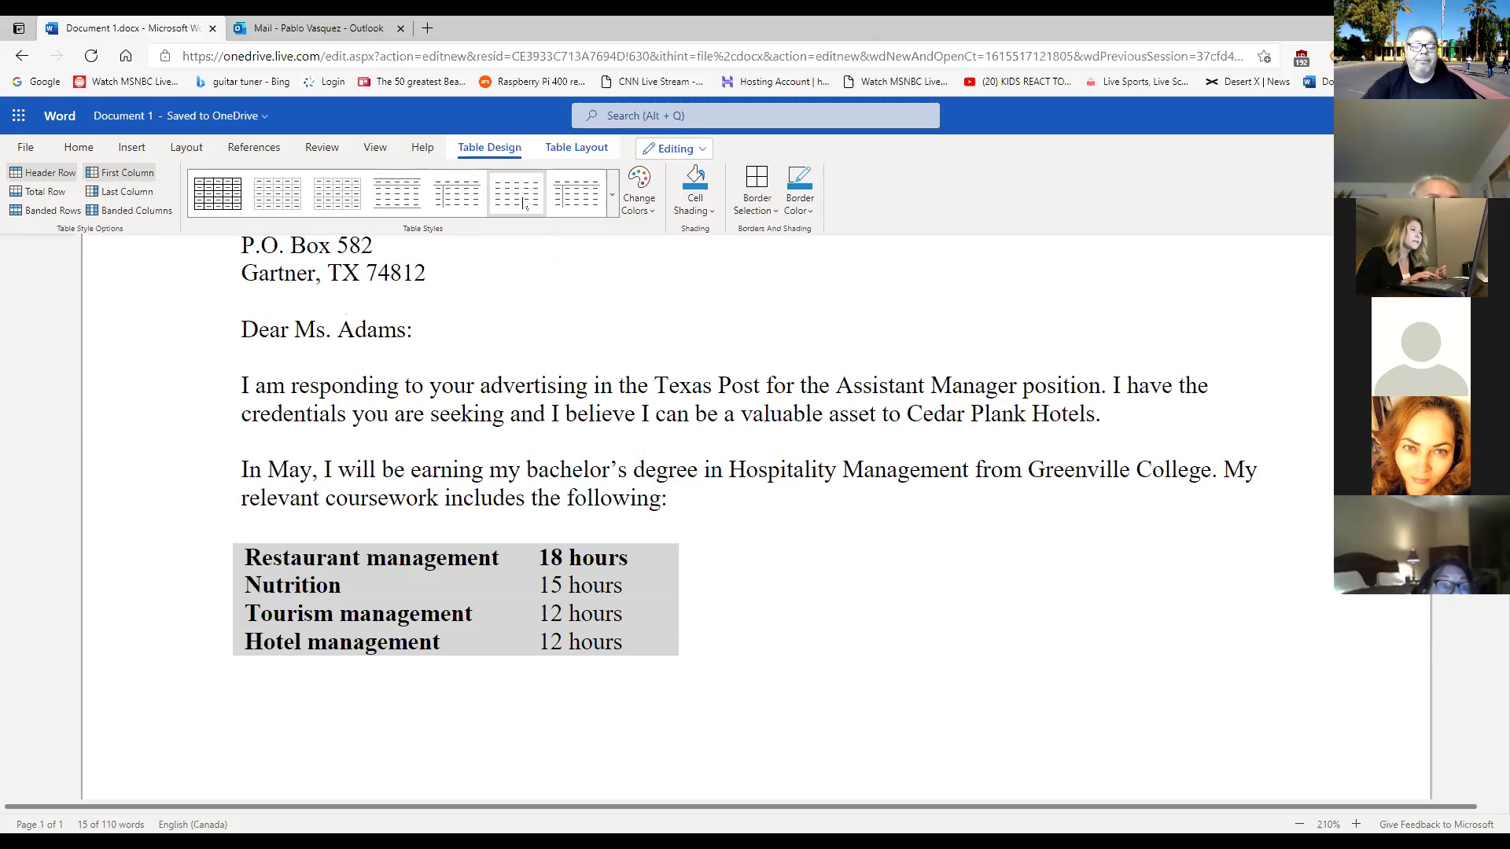
click(612, 196)
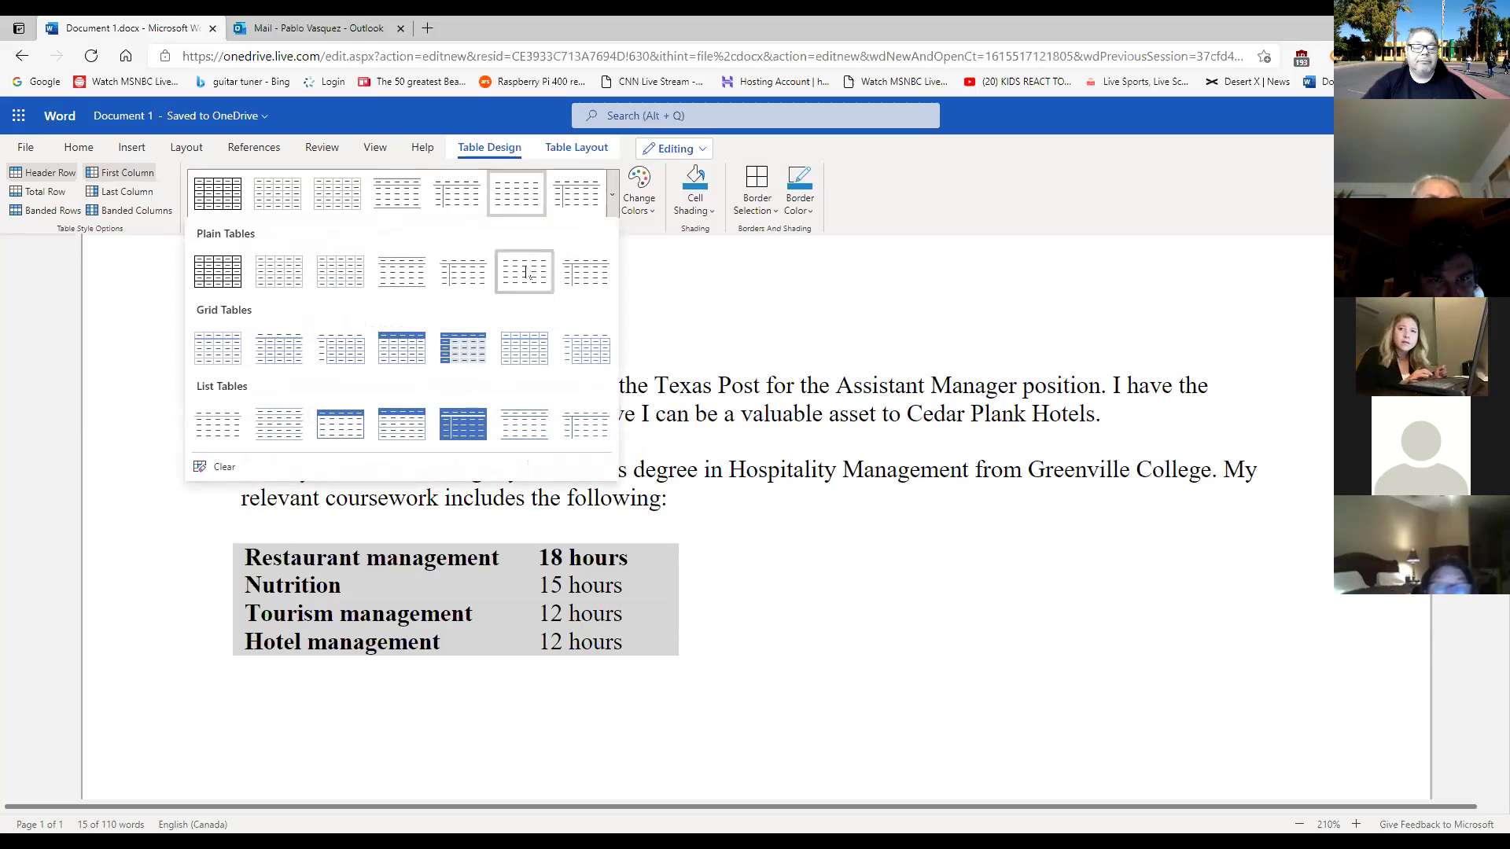
click(525, 273)
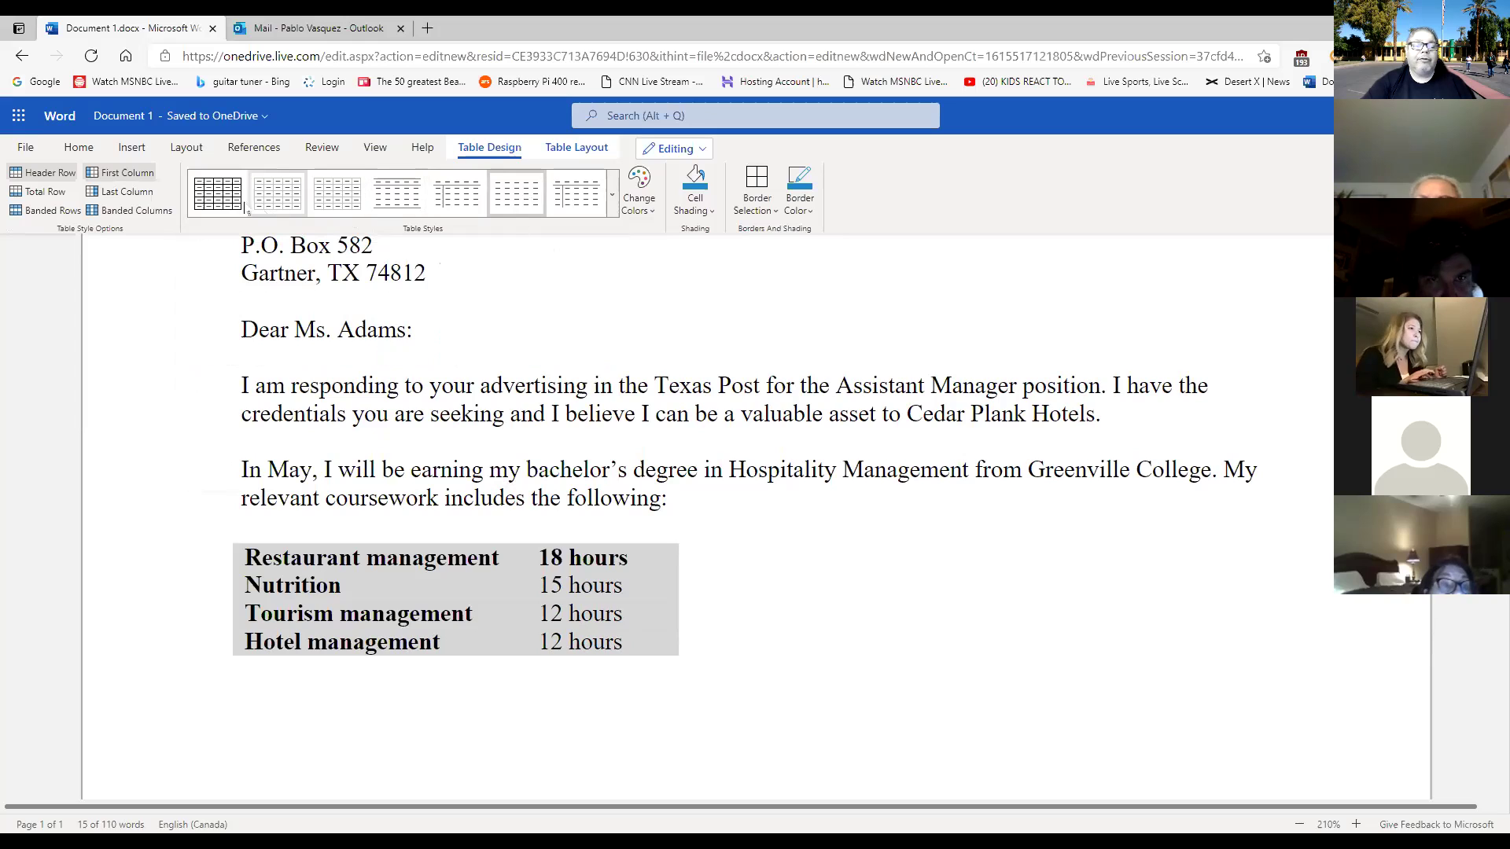
click(217, 192)
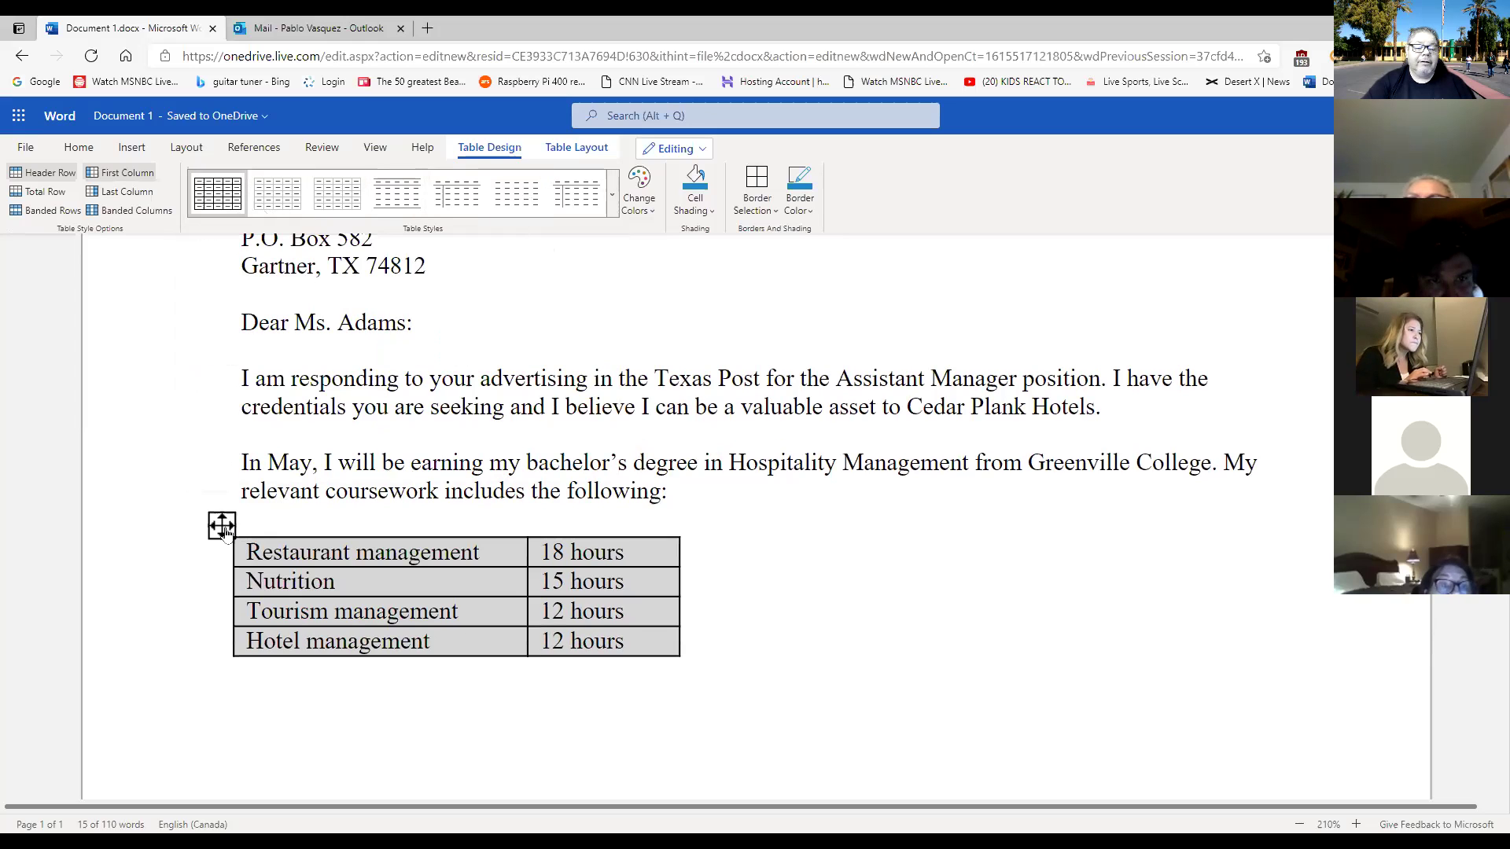
Reselect the coursework table and expand the full Table Styles gallery.
click(223, 527)
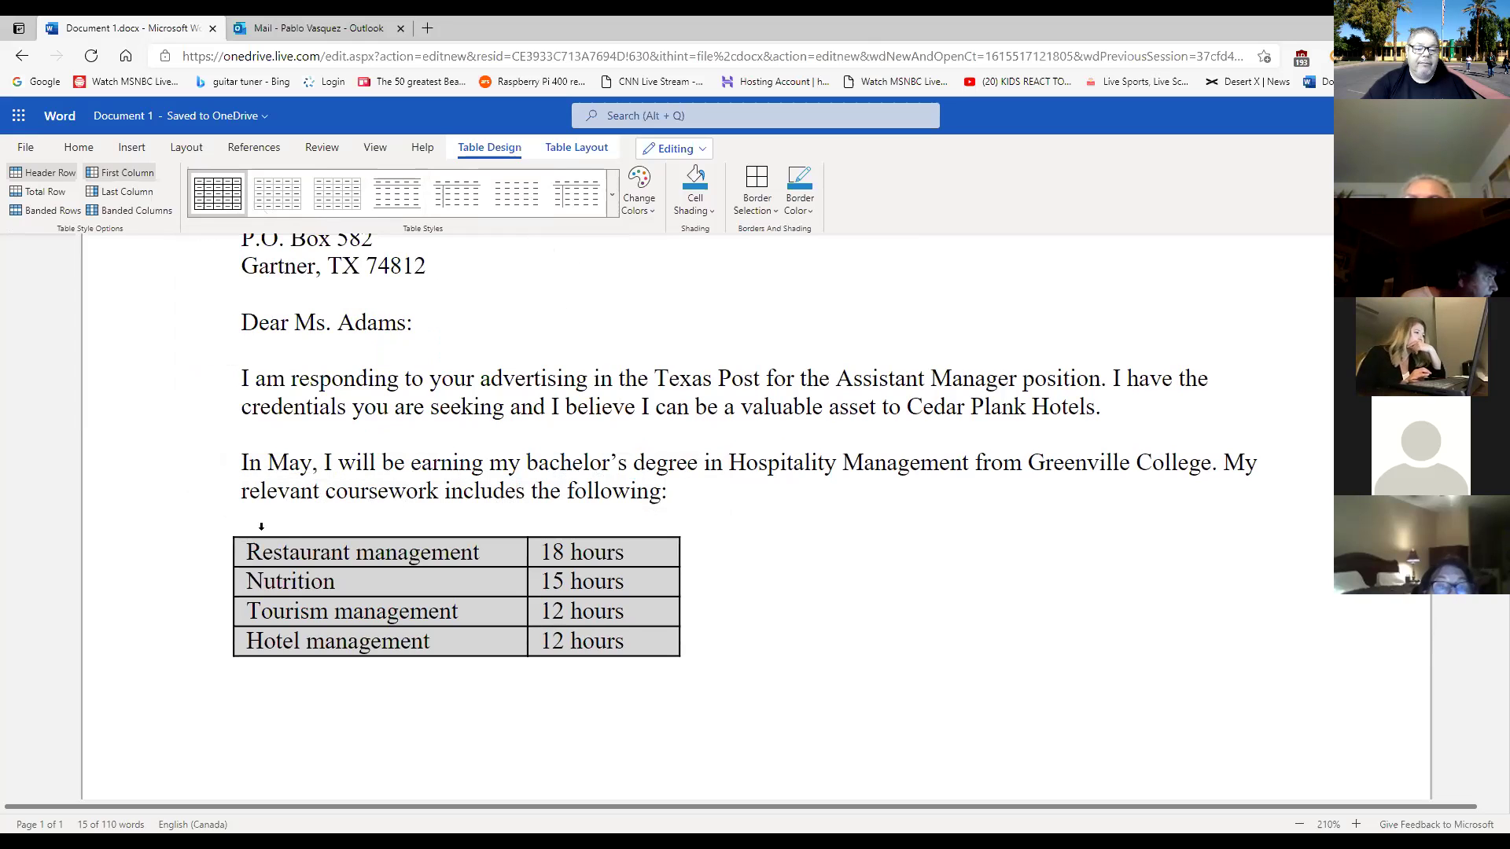
click(222, 527)
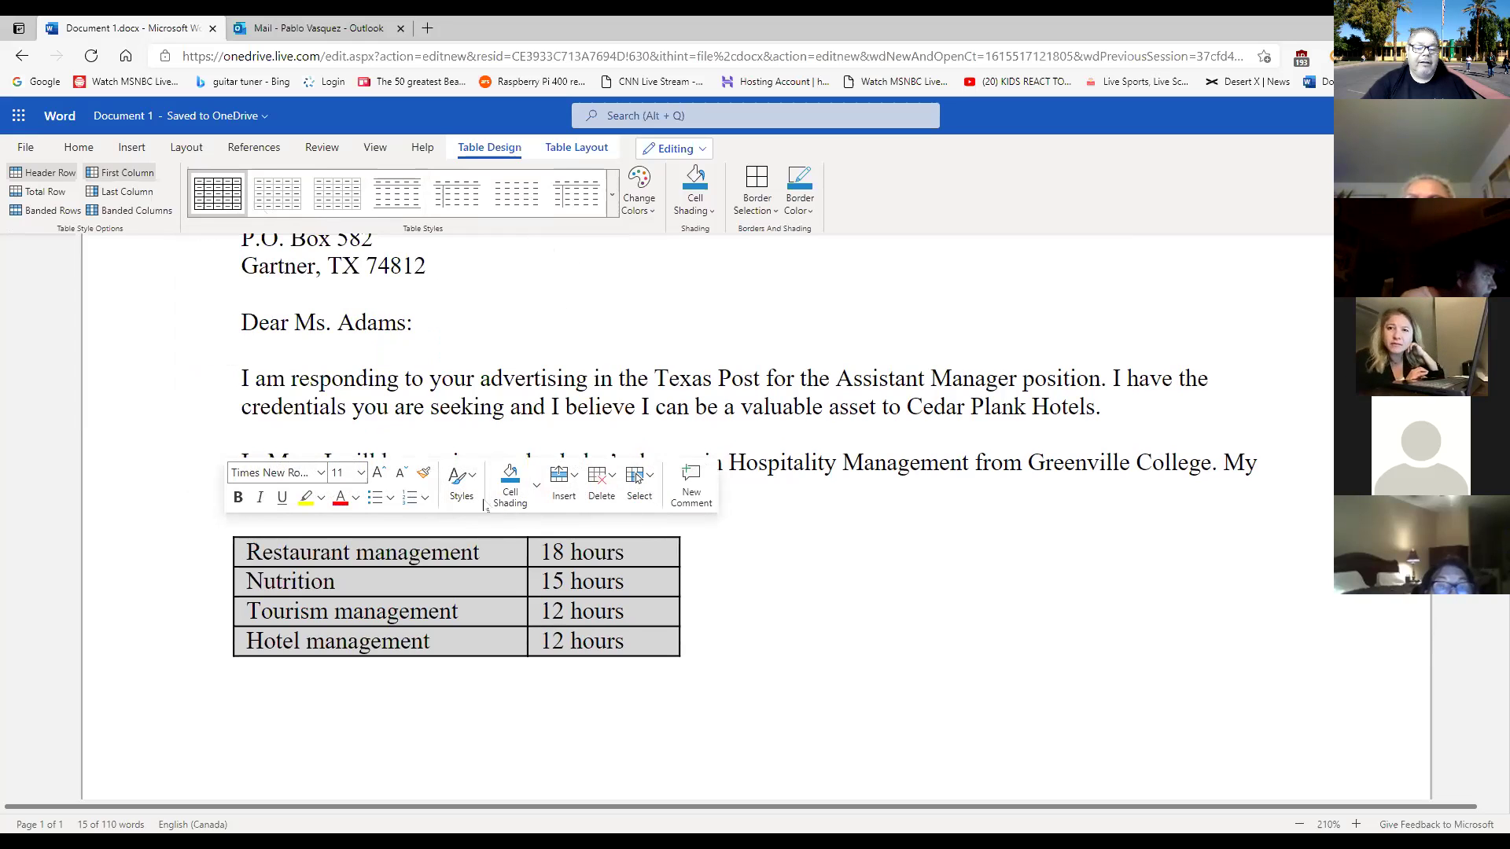
click(475, 477)
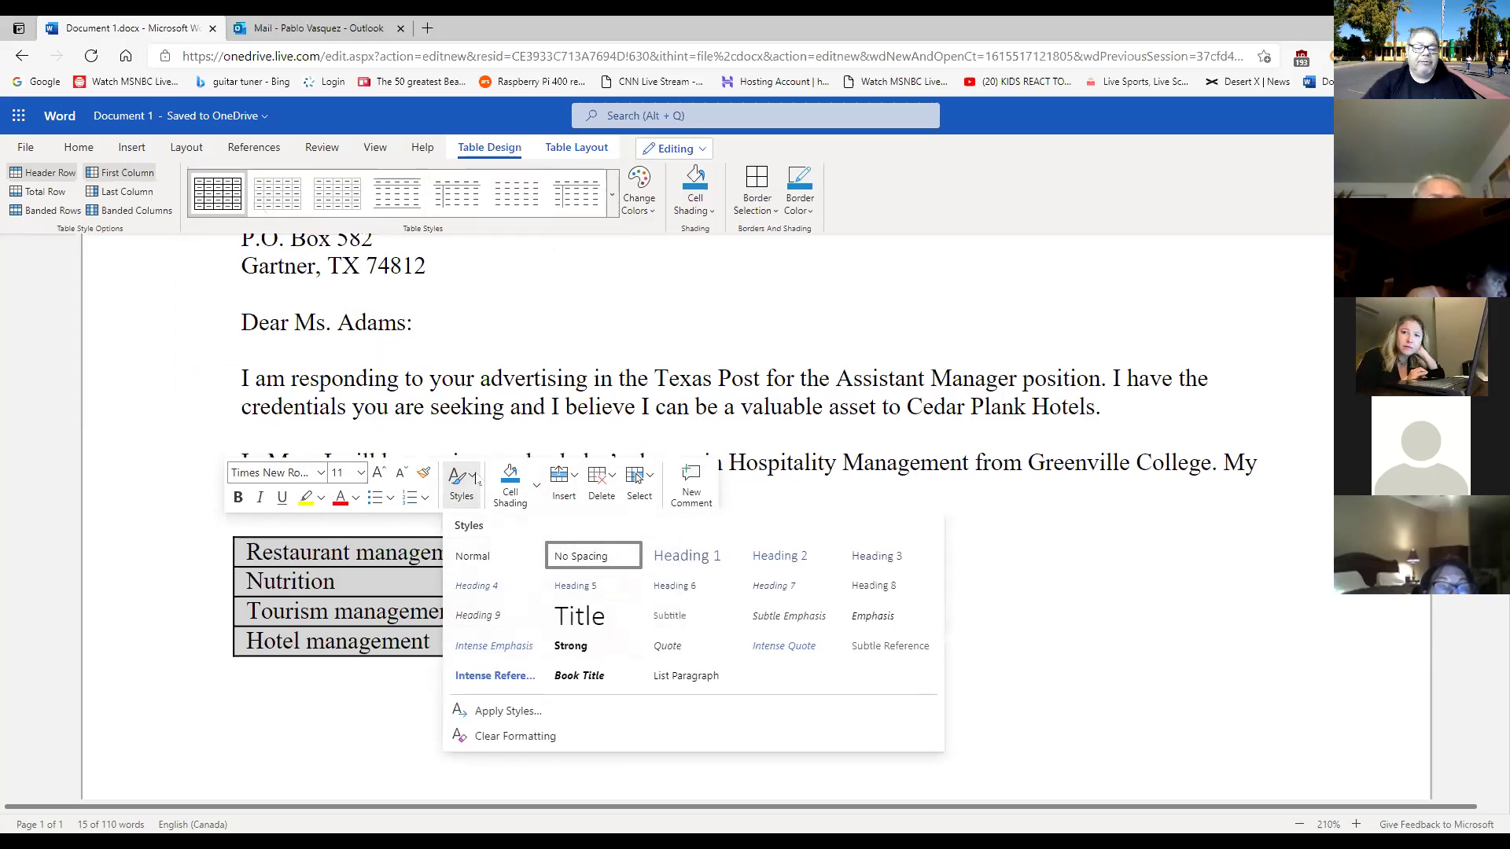
click(494, 151)
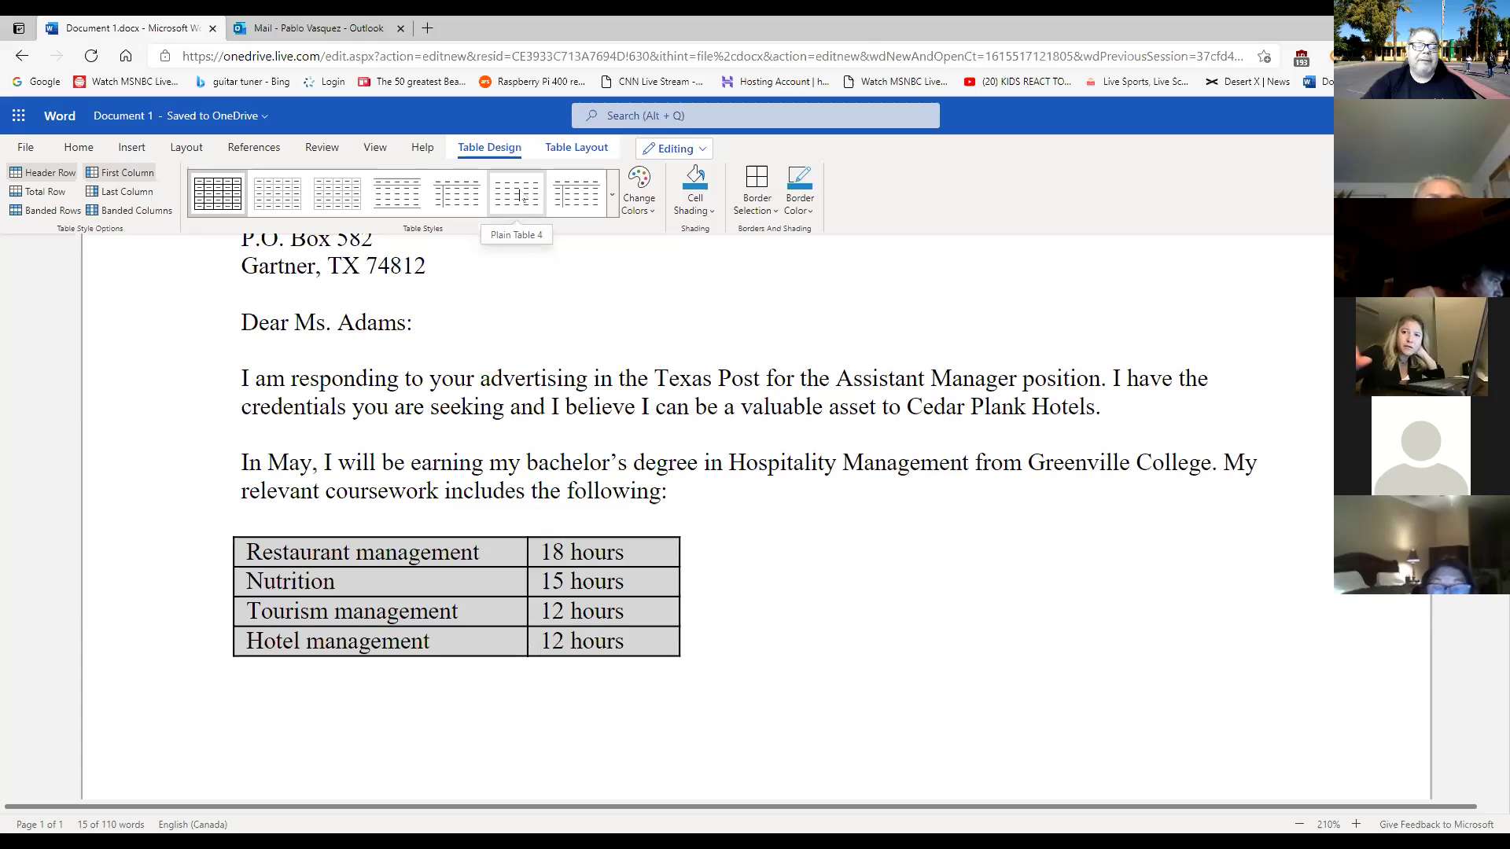
click(614, 206)
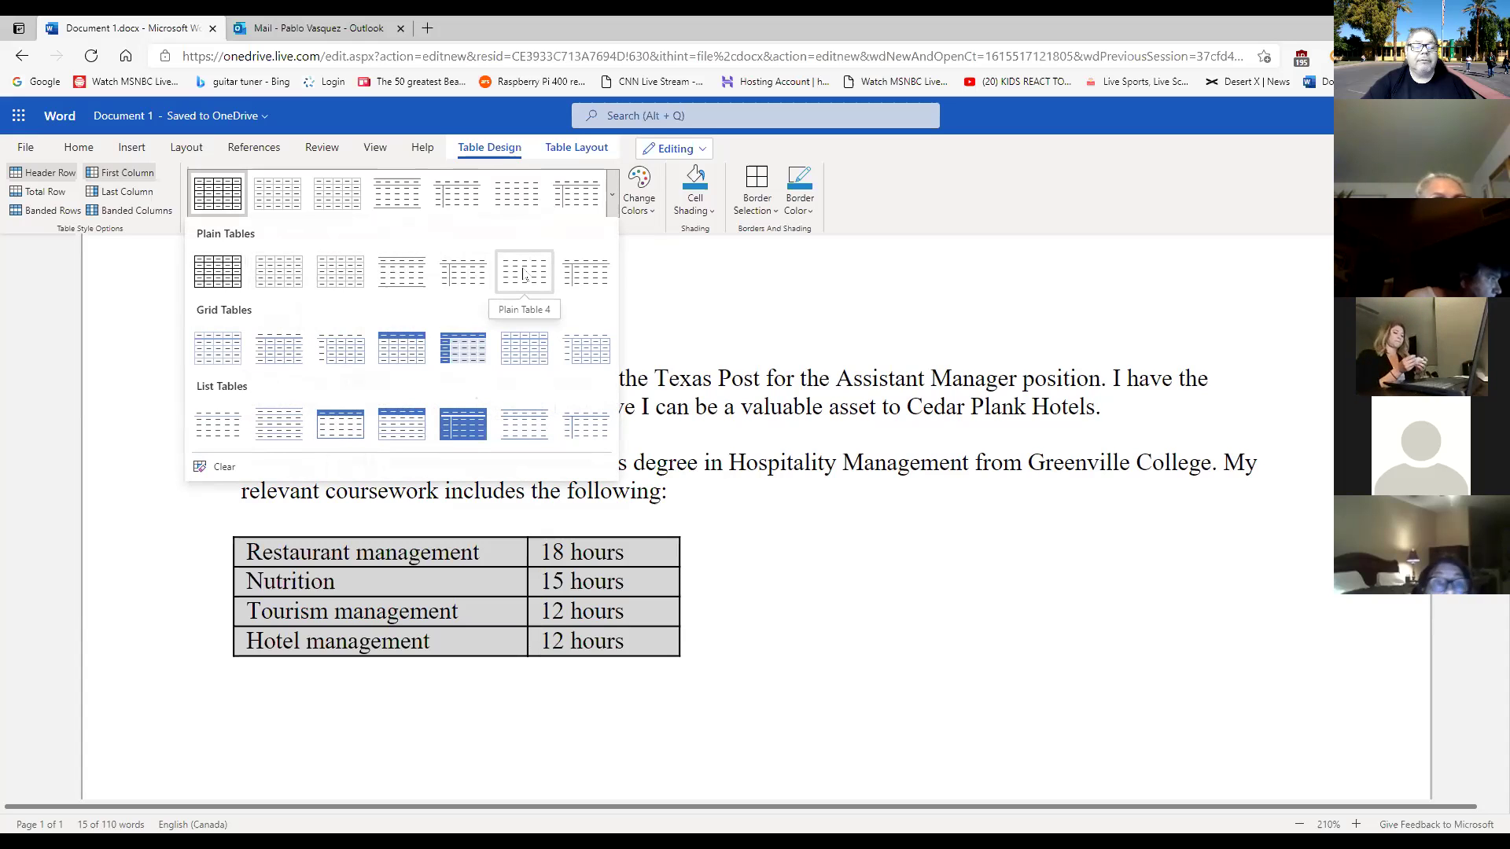
Apply Plain Table 4 from the expanded gallery and review the shaded, borderless result.
click(524, 273)
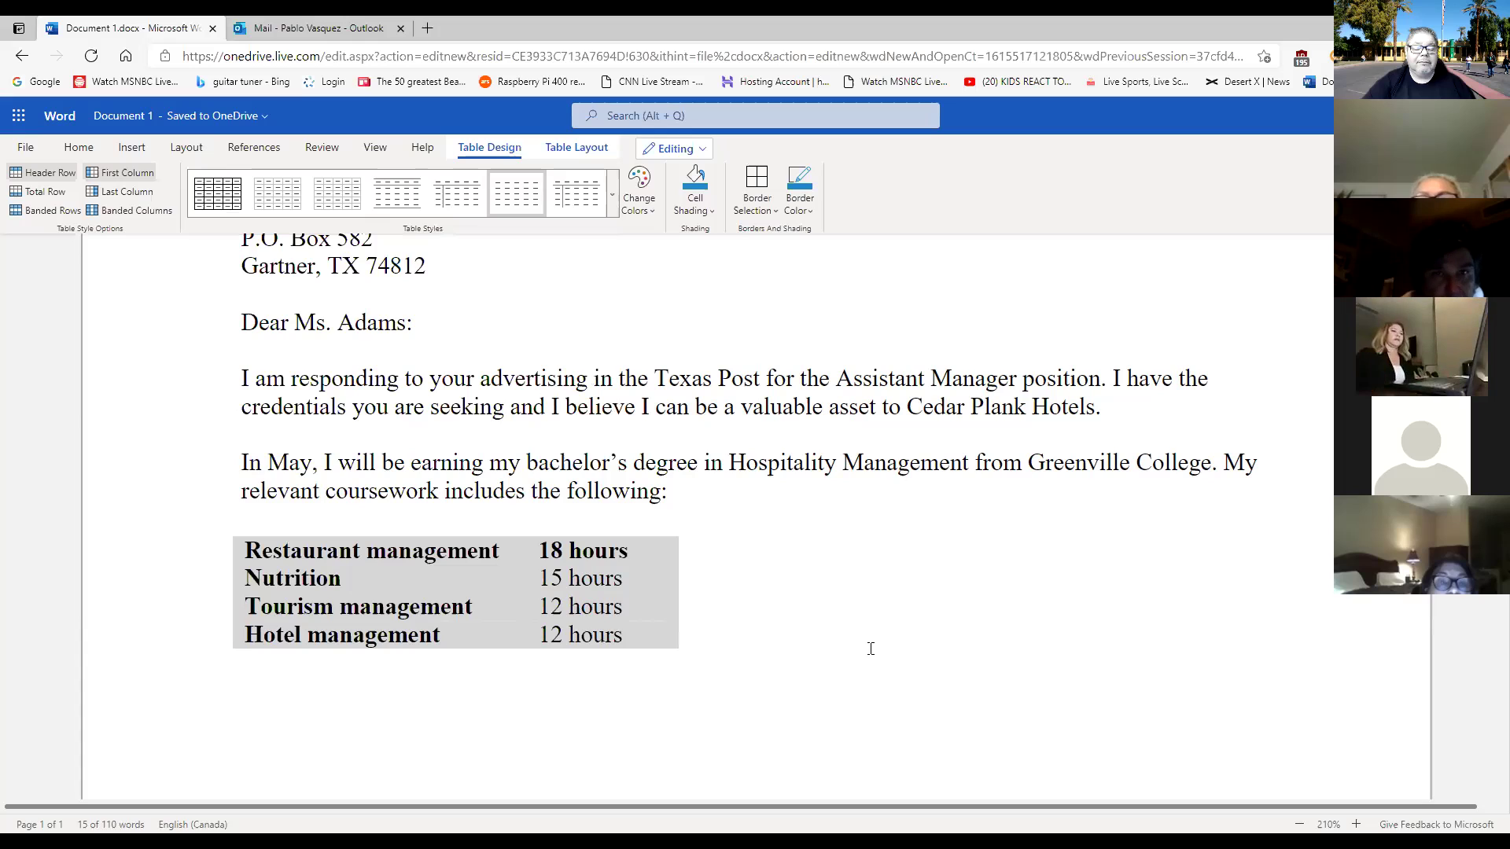
click(685, 633)
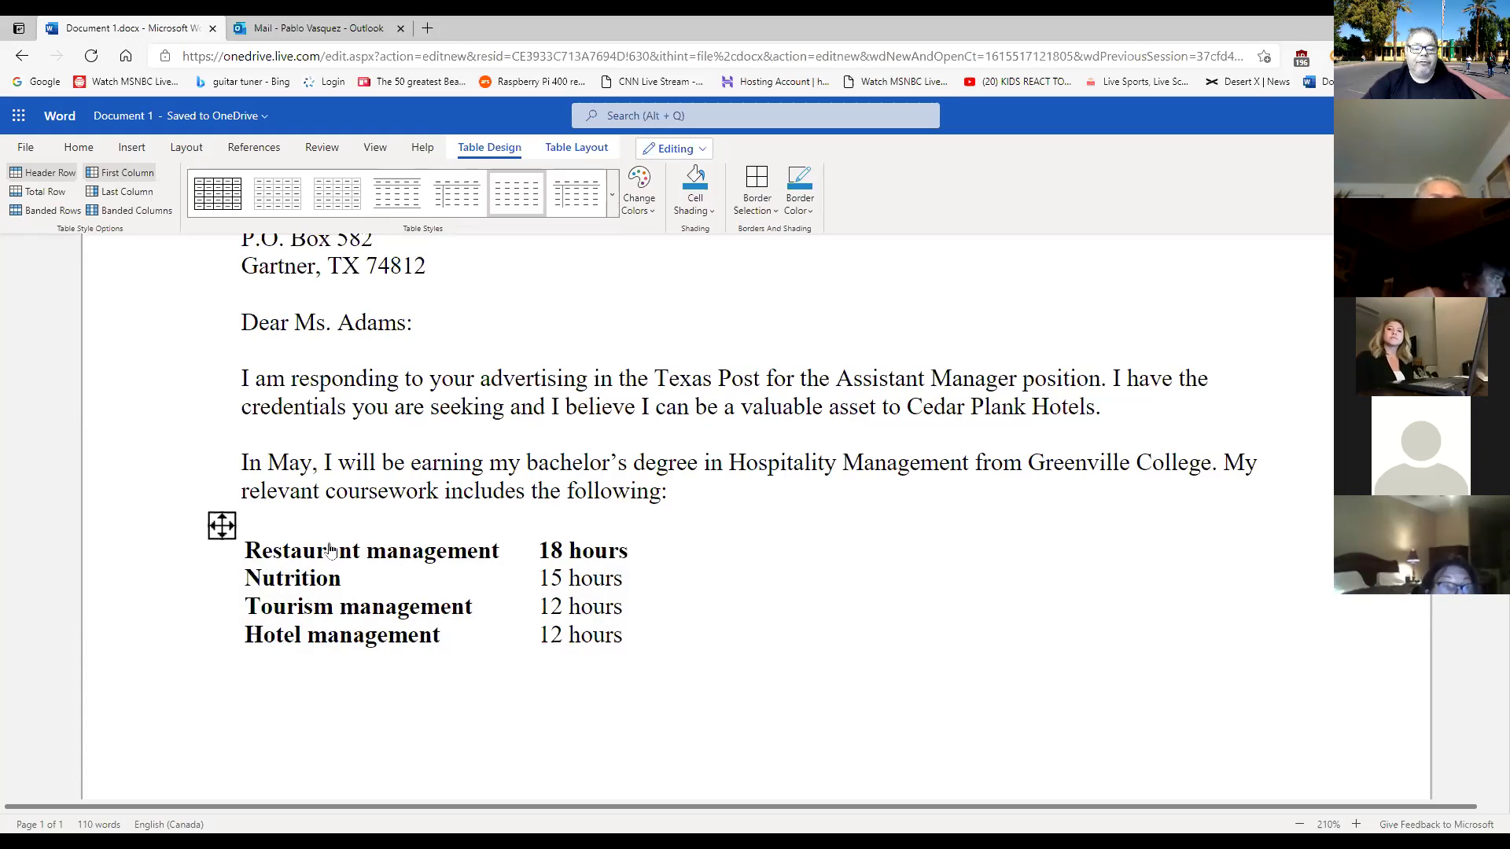
click(221, 527)
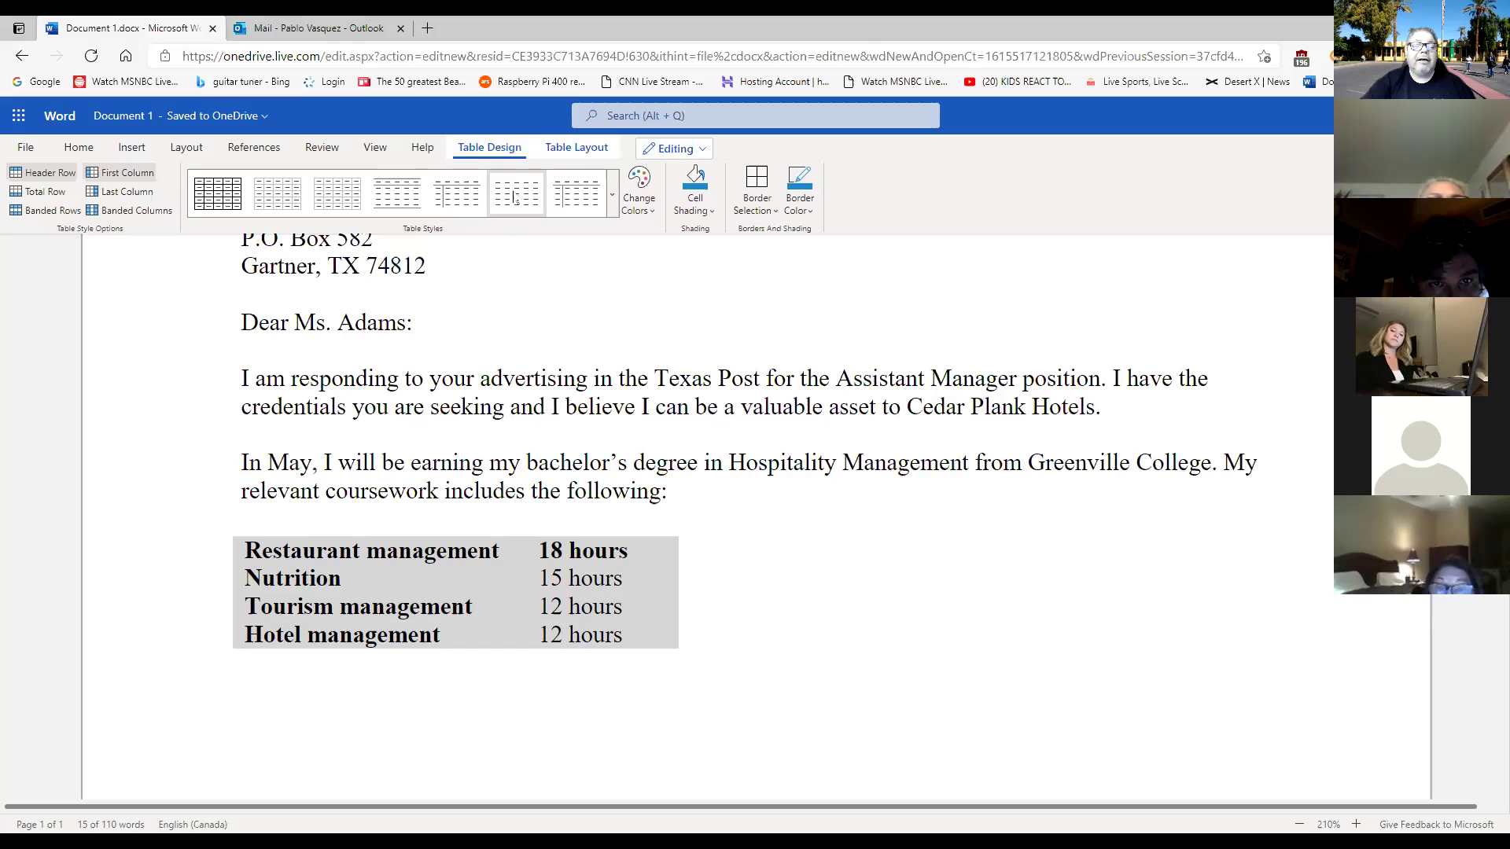
click(612, 214)
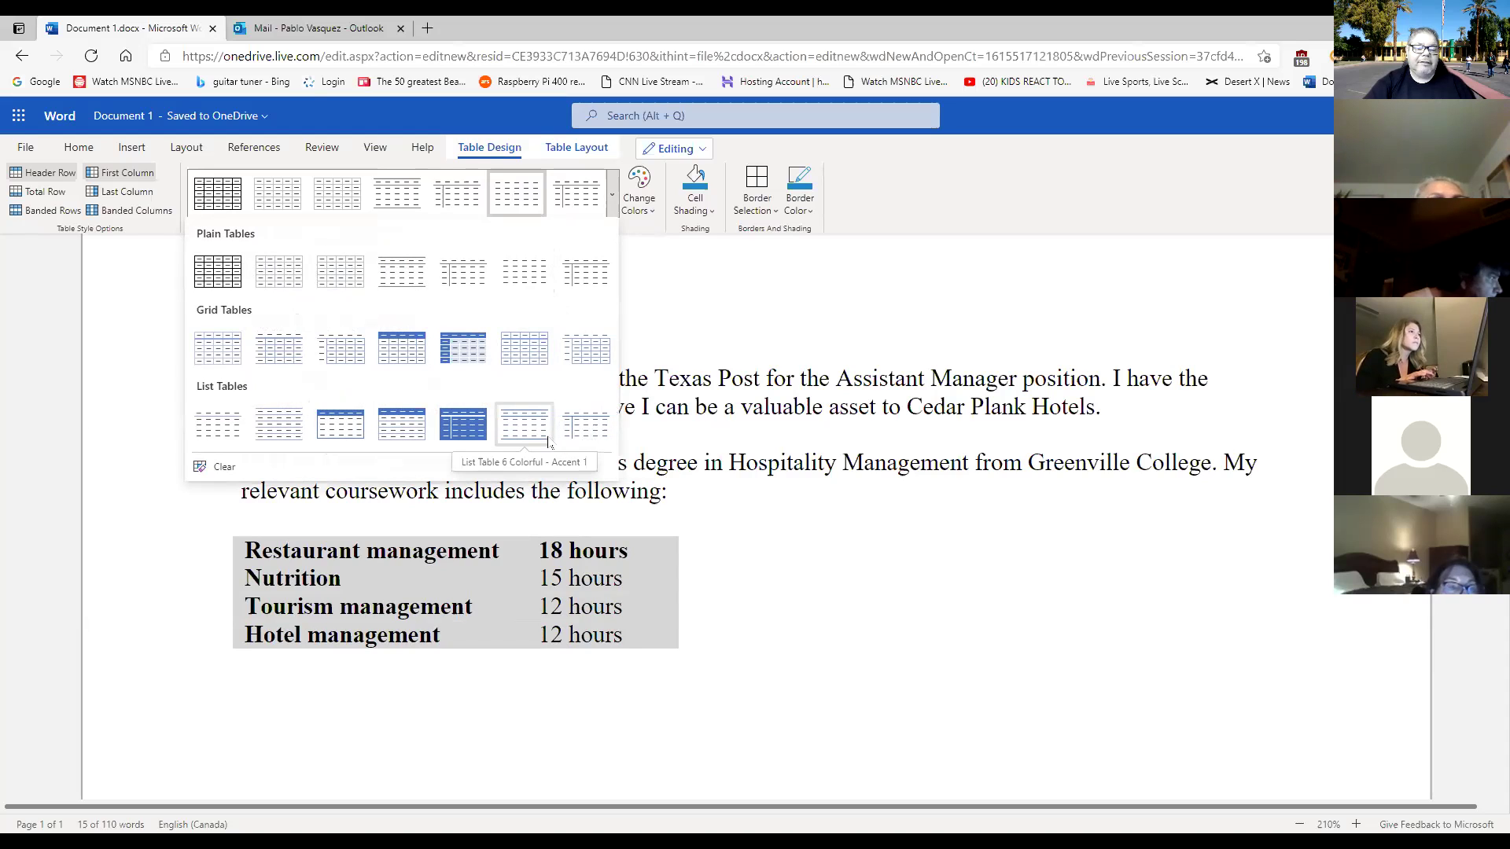
click(513, 198)
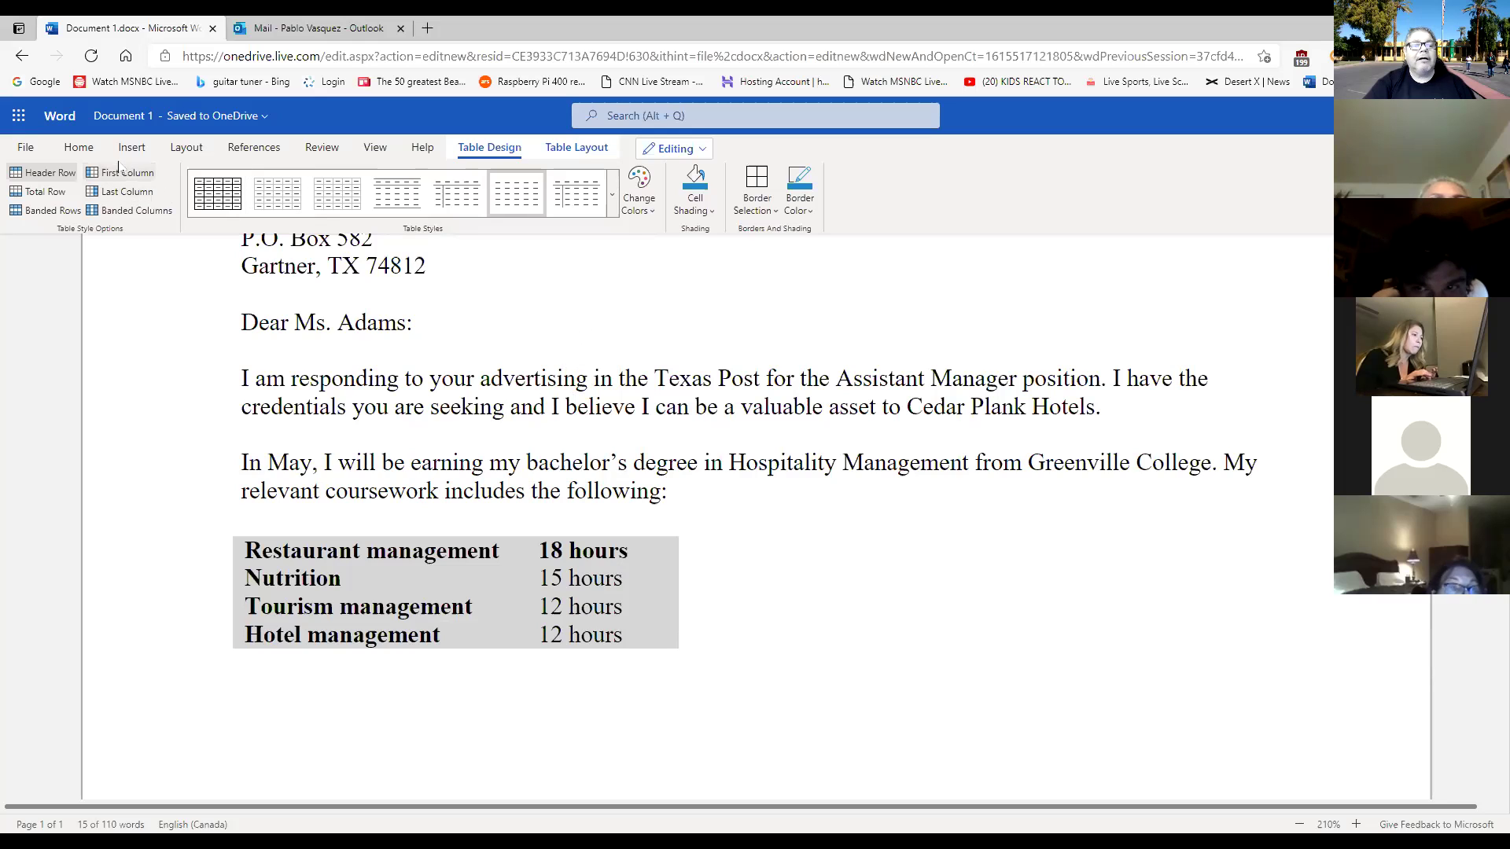
click(79, 148)
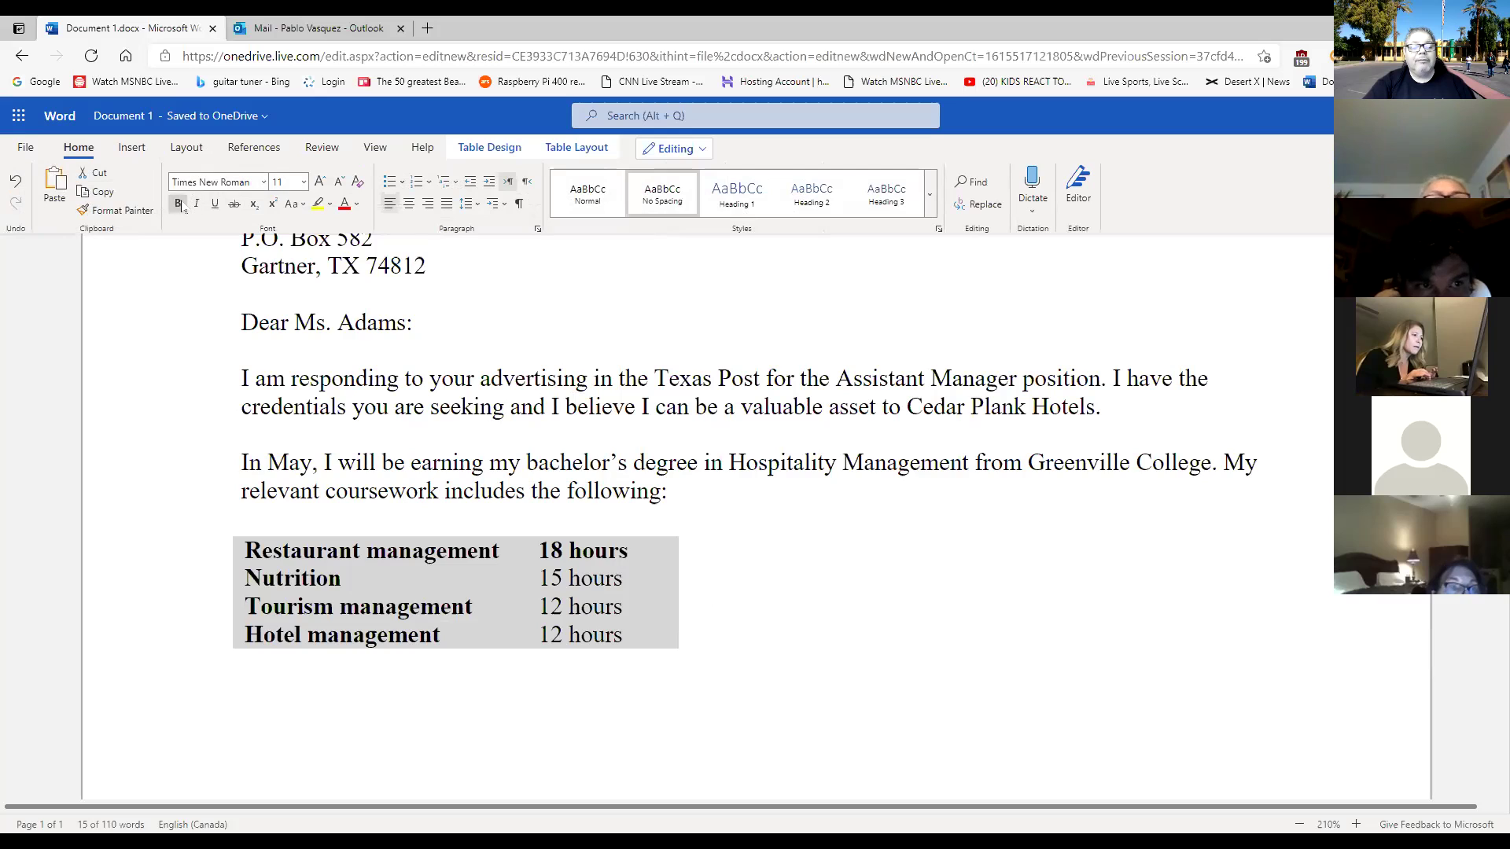
click(179, 204)
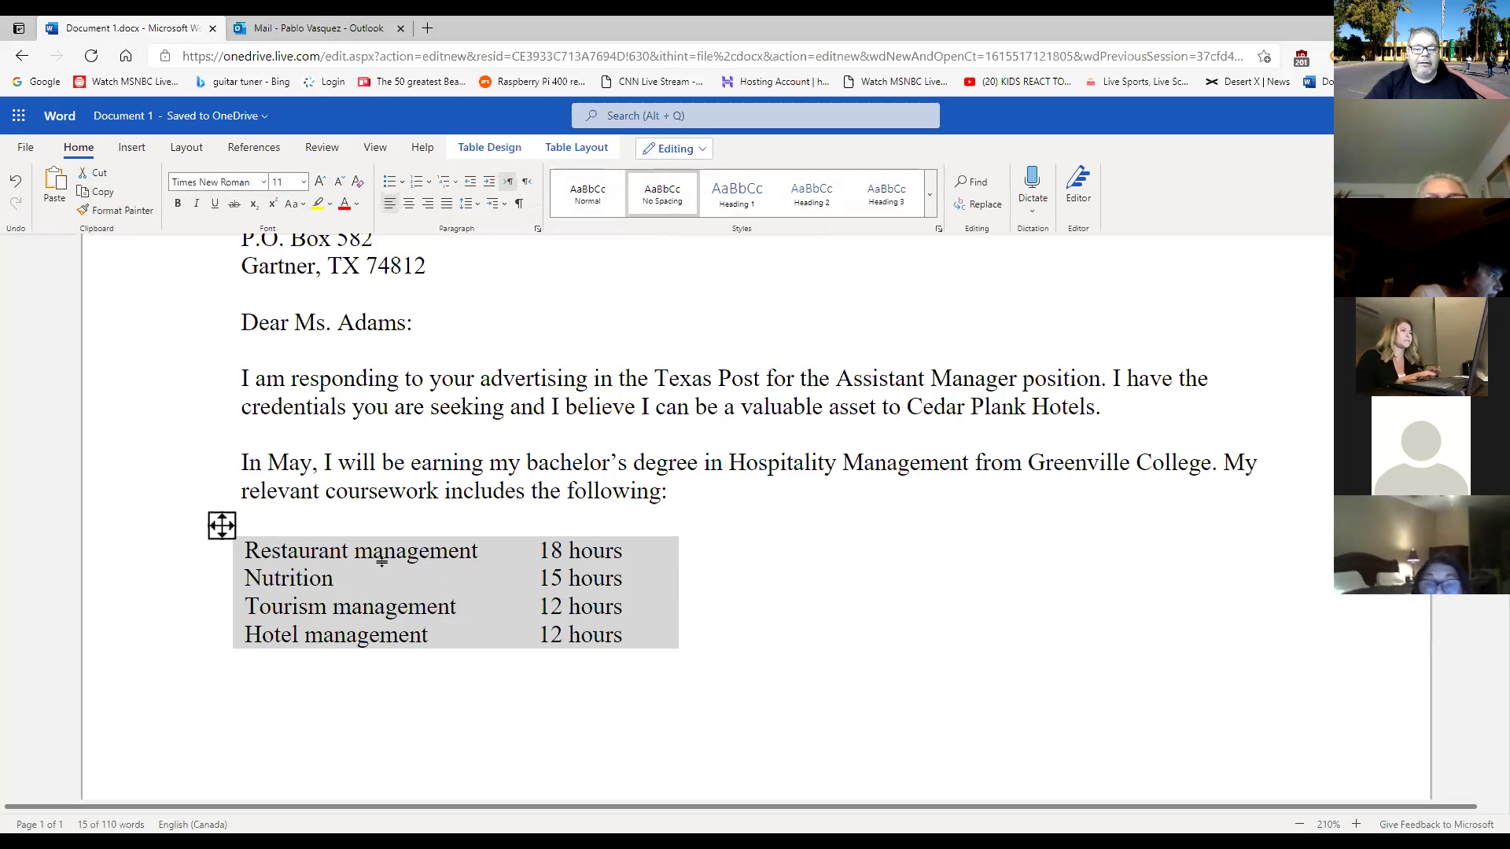
click(179, 206)
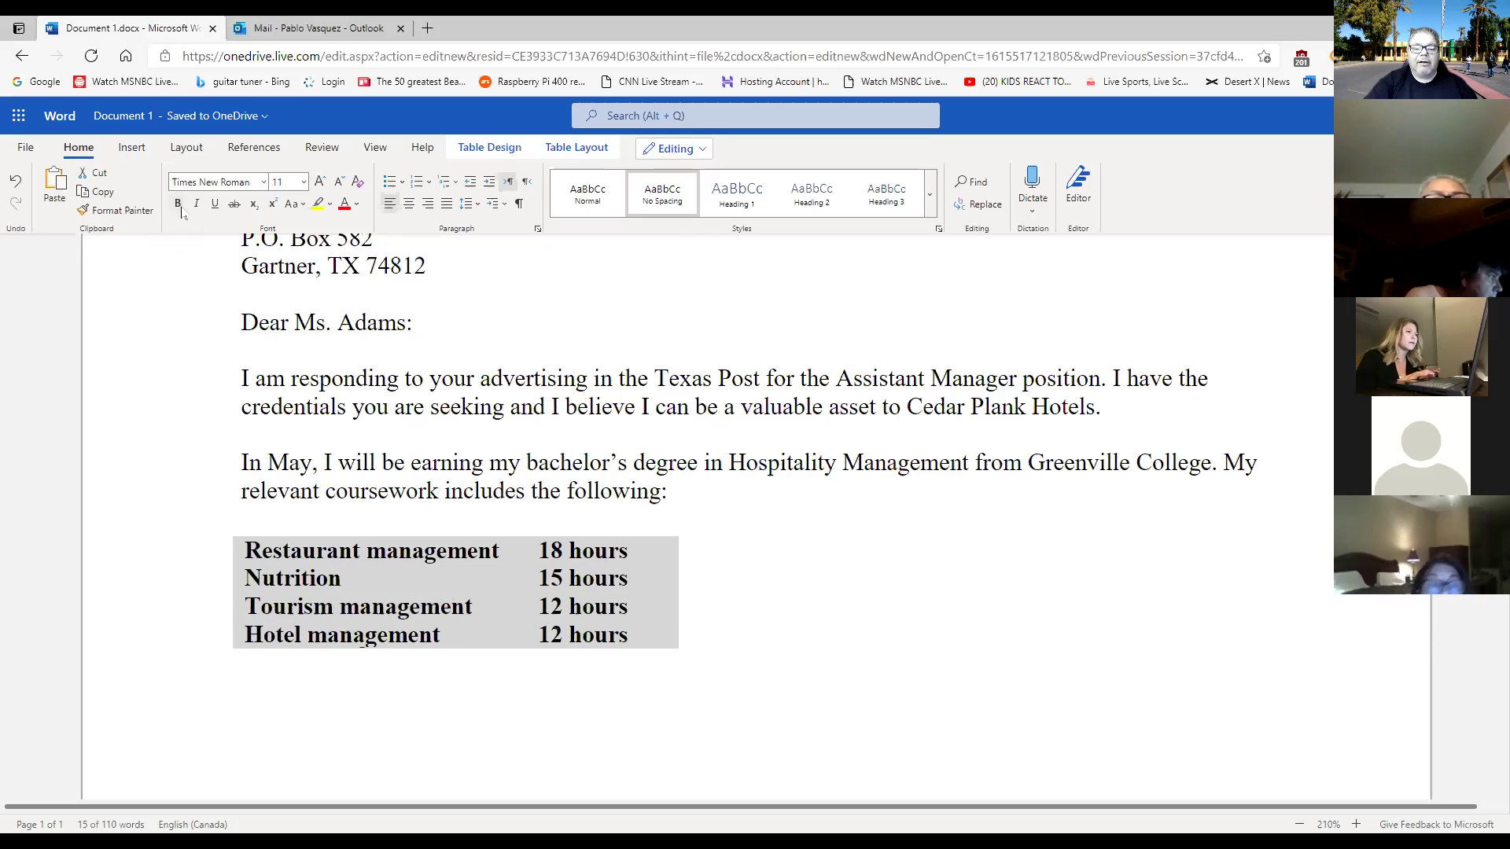
click(180, 206)
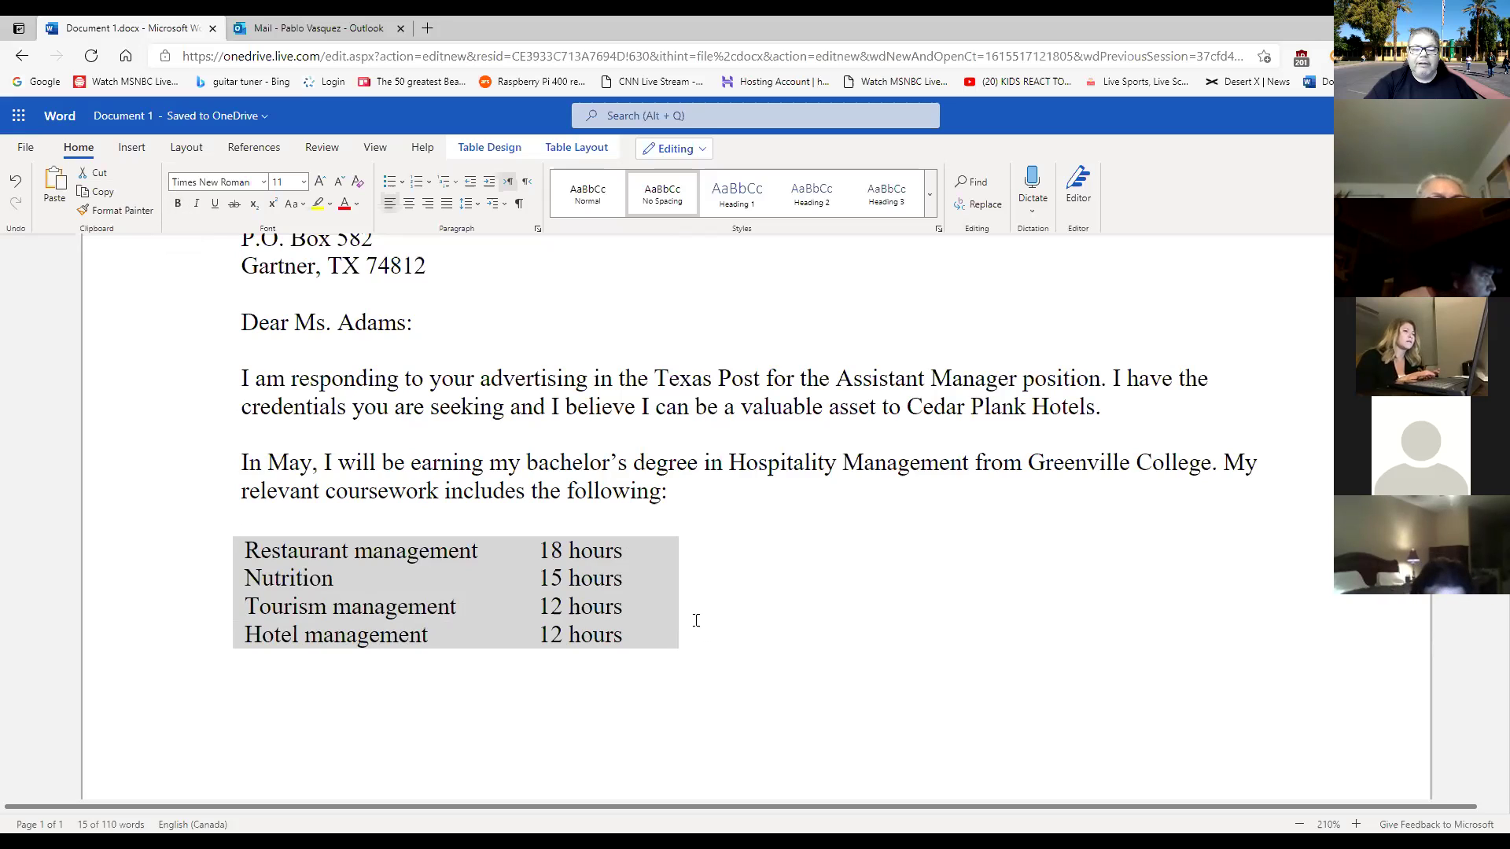
click(695, 705)
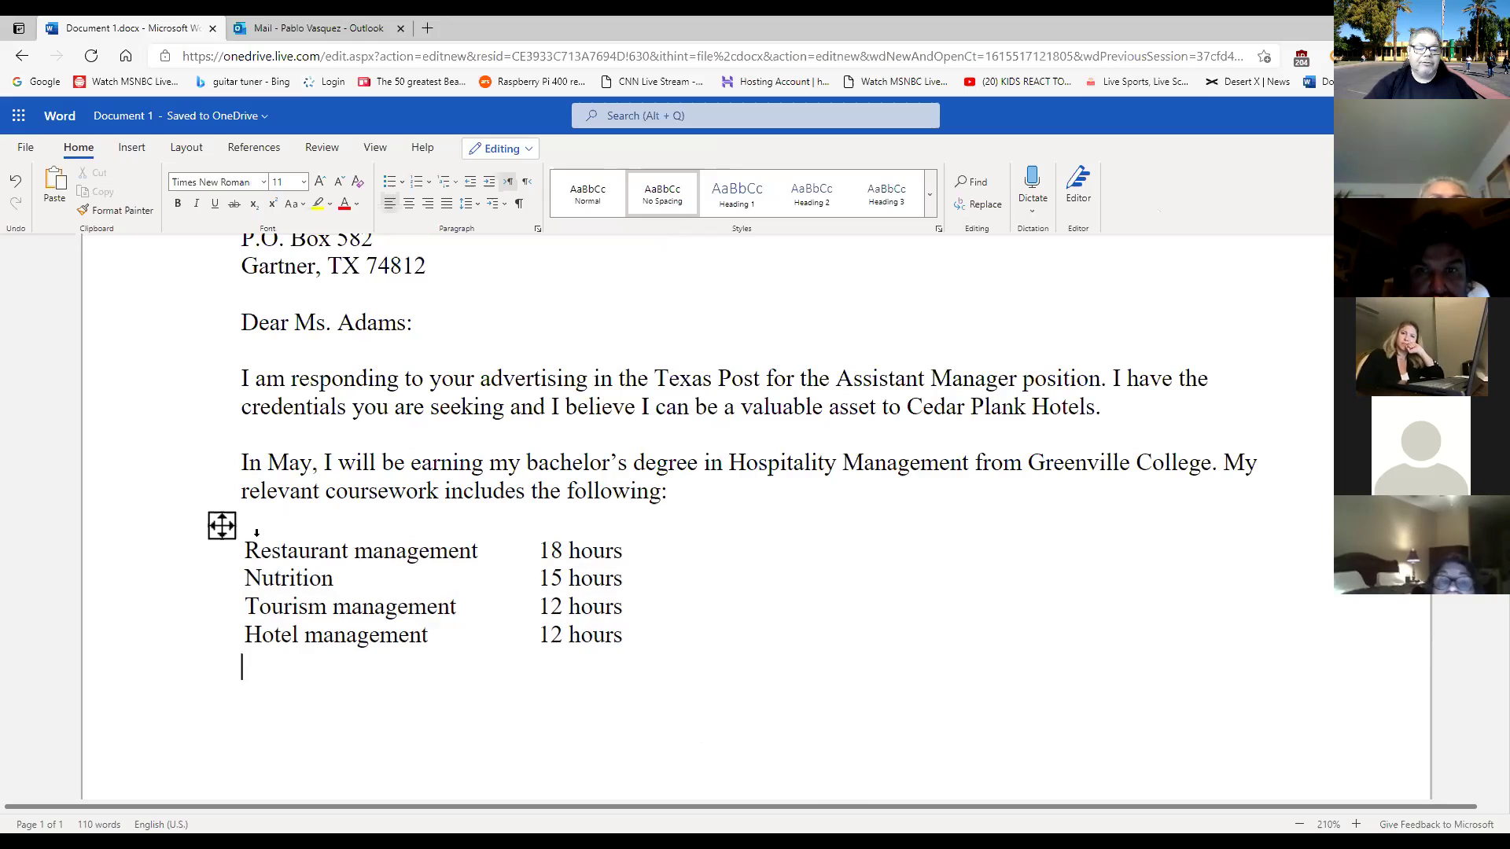
Show the Insert tab's Table grid, then close it without adding a table.
click(131, 148)
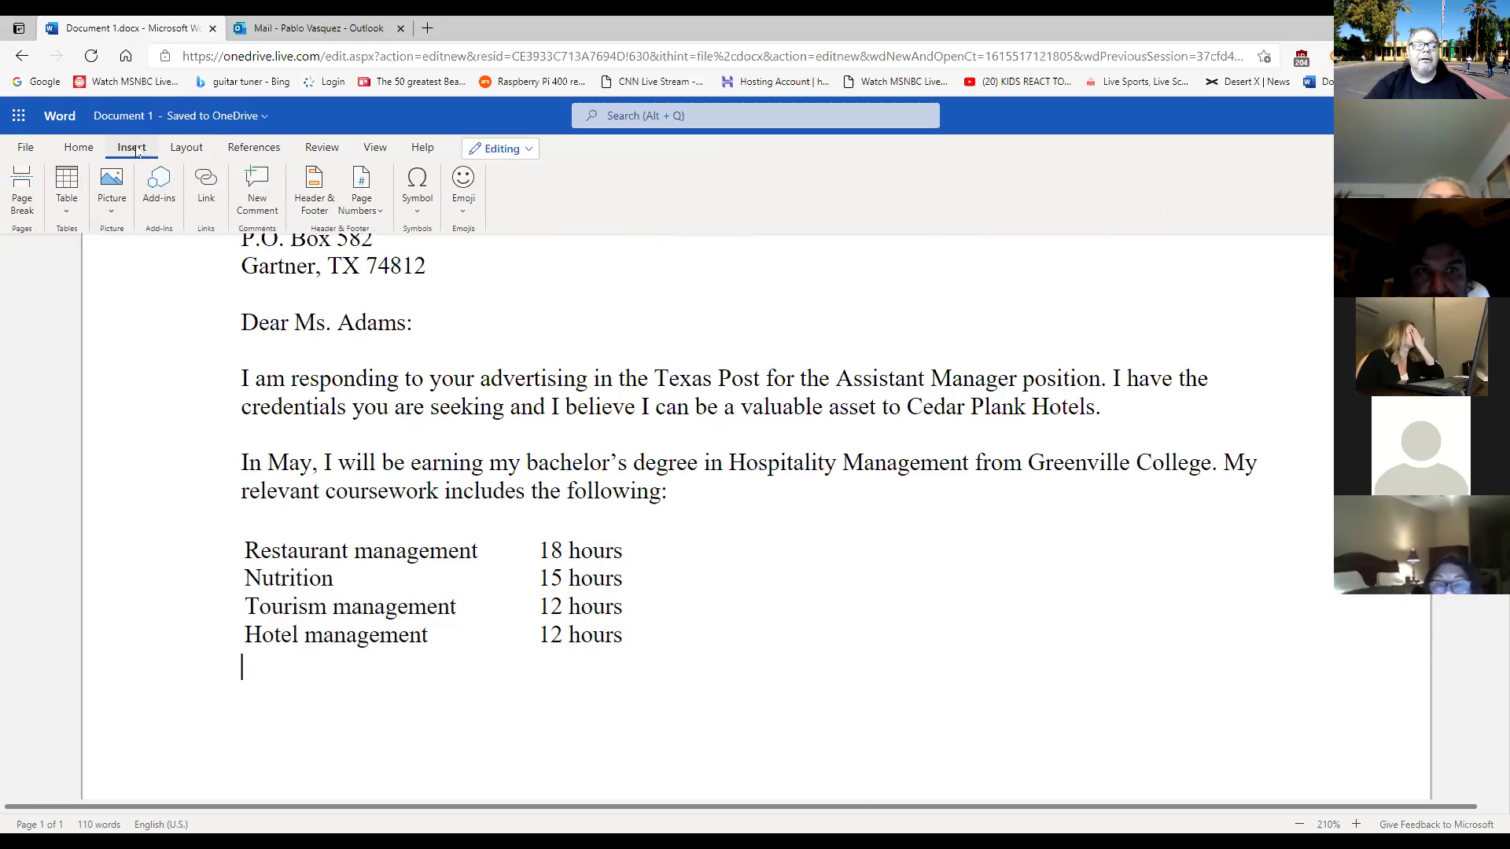
click(67, 192)
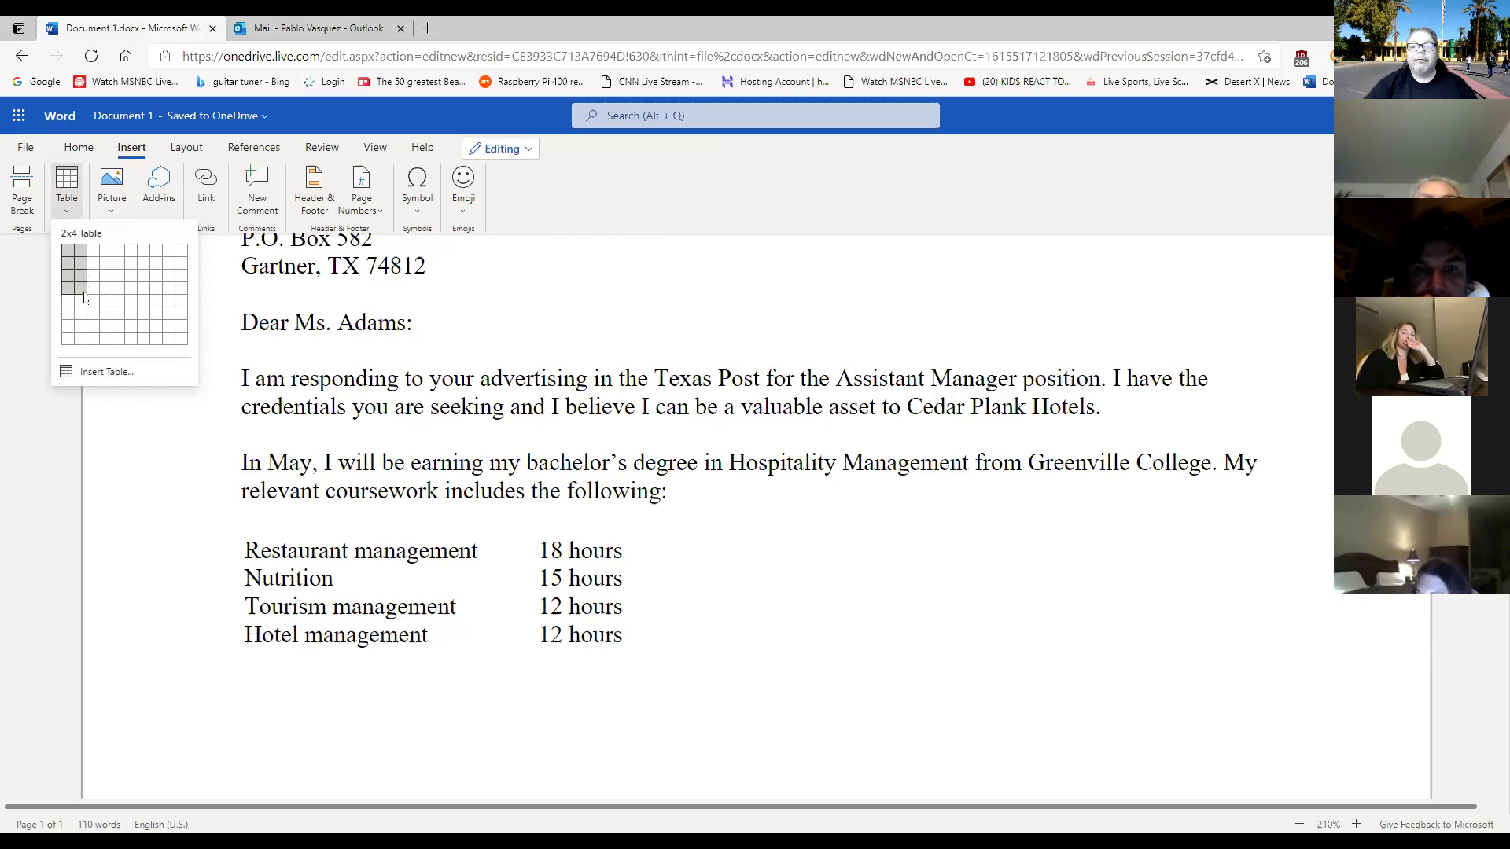
key(Escape)
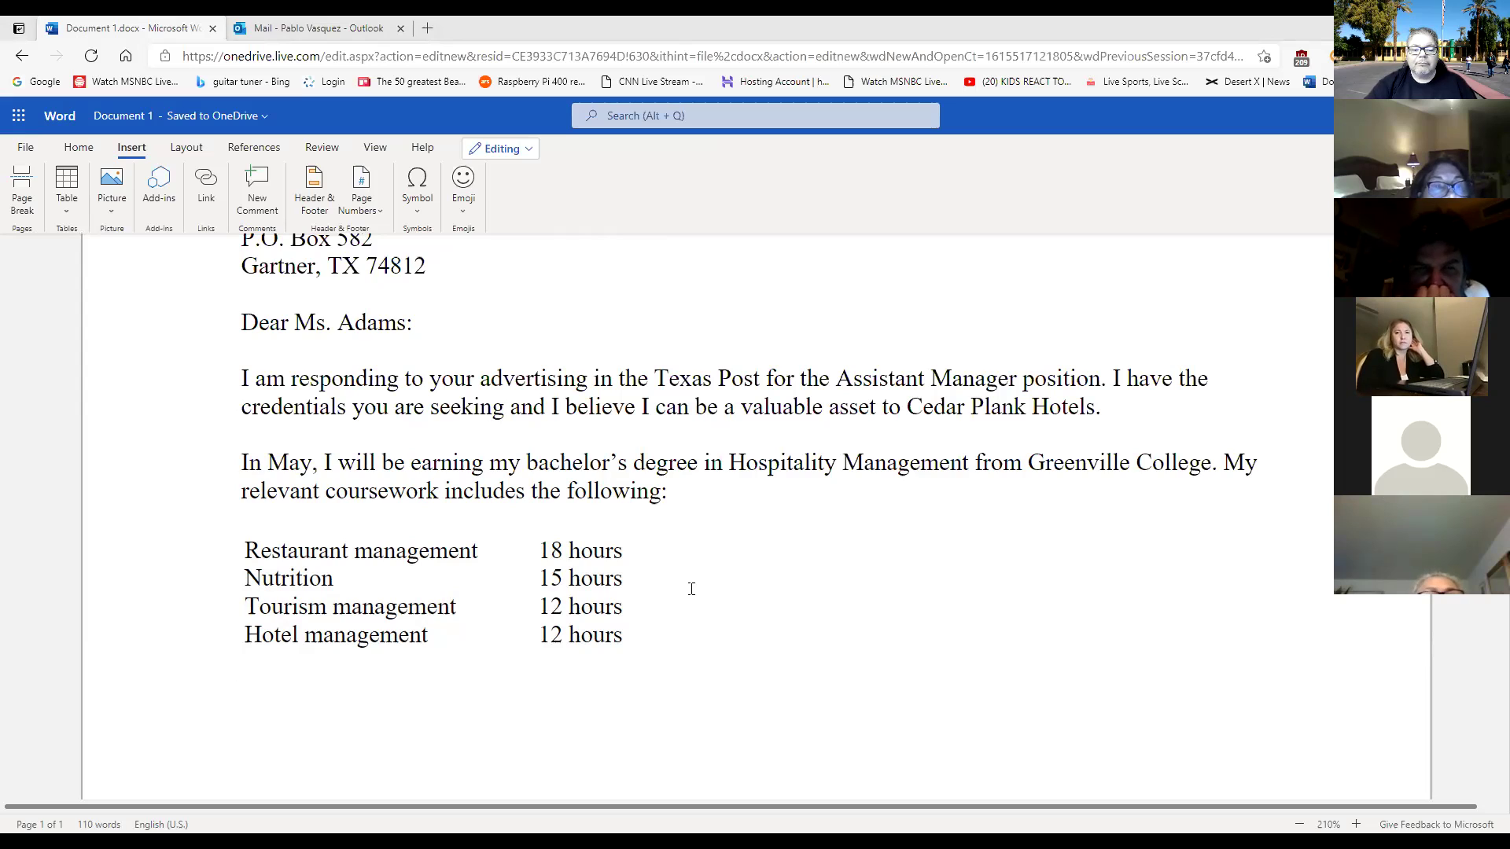
Select the whole coursework table under Restaurant management and show the Table Layout commands.
click(482, 550)
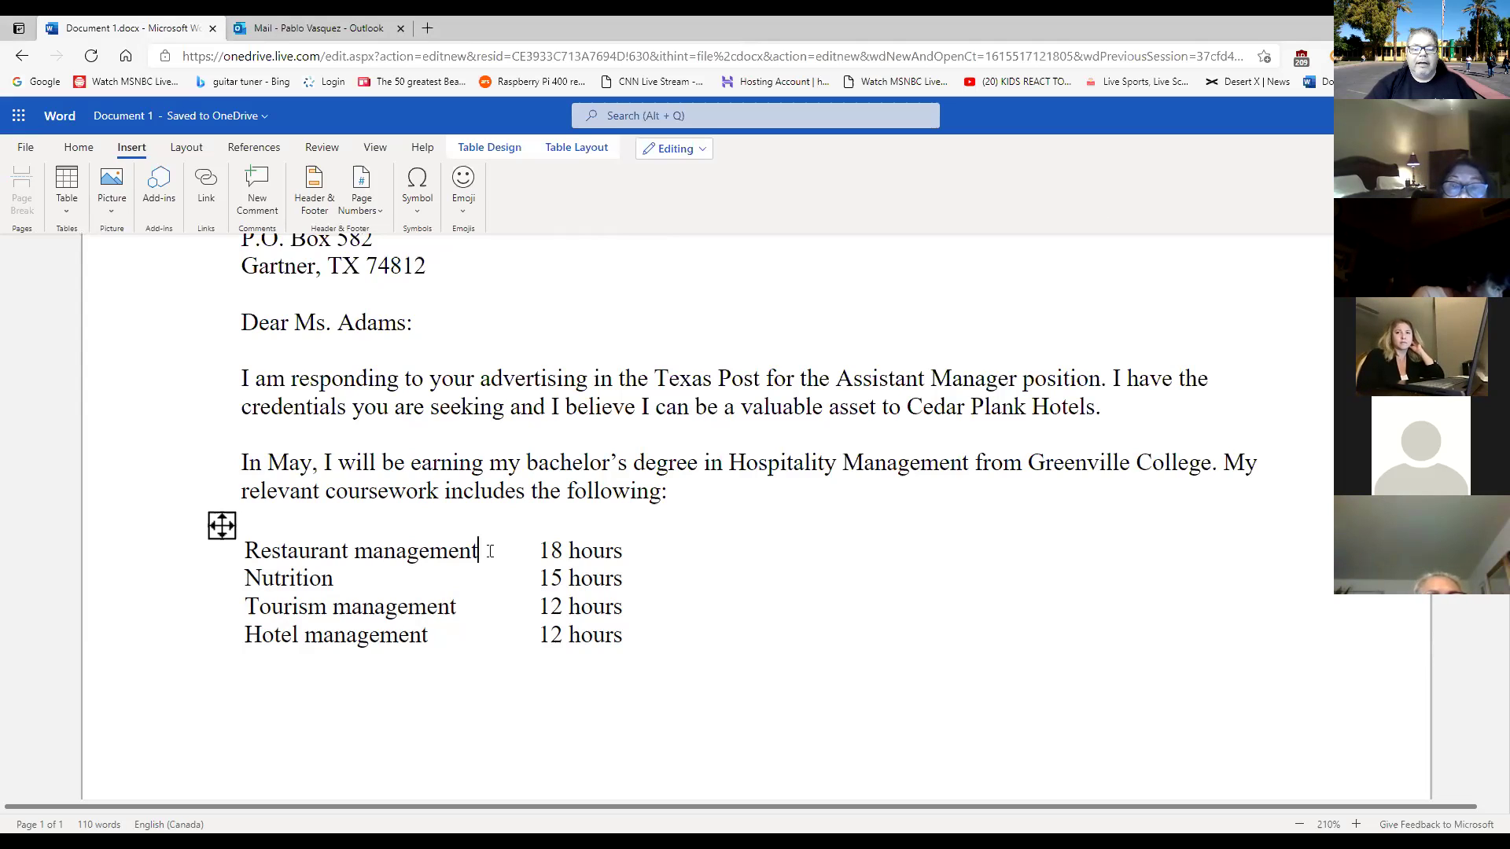
click(222, 525)
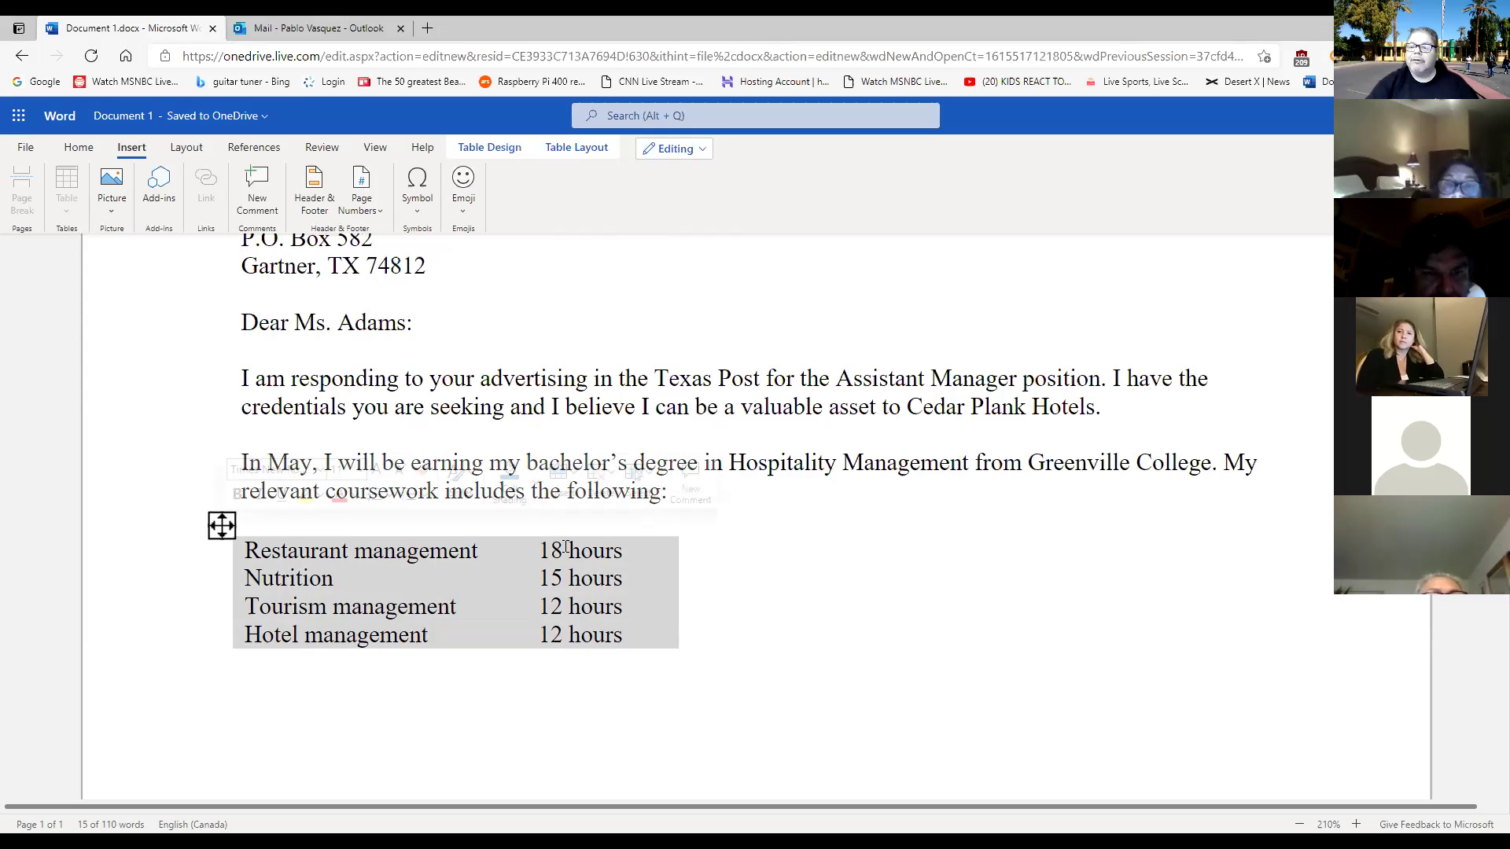
click(497, 544)
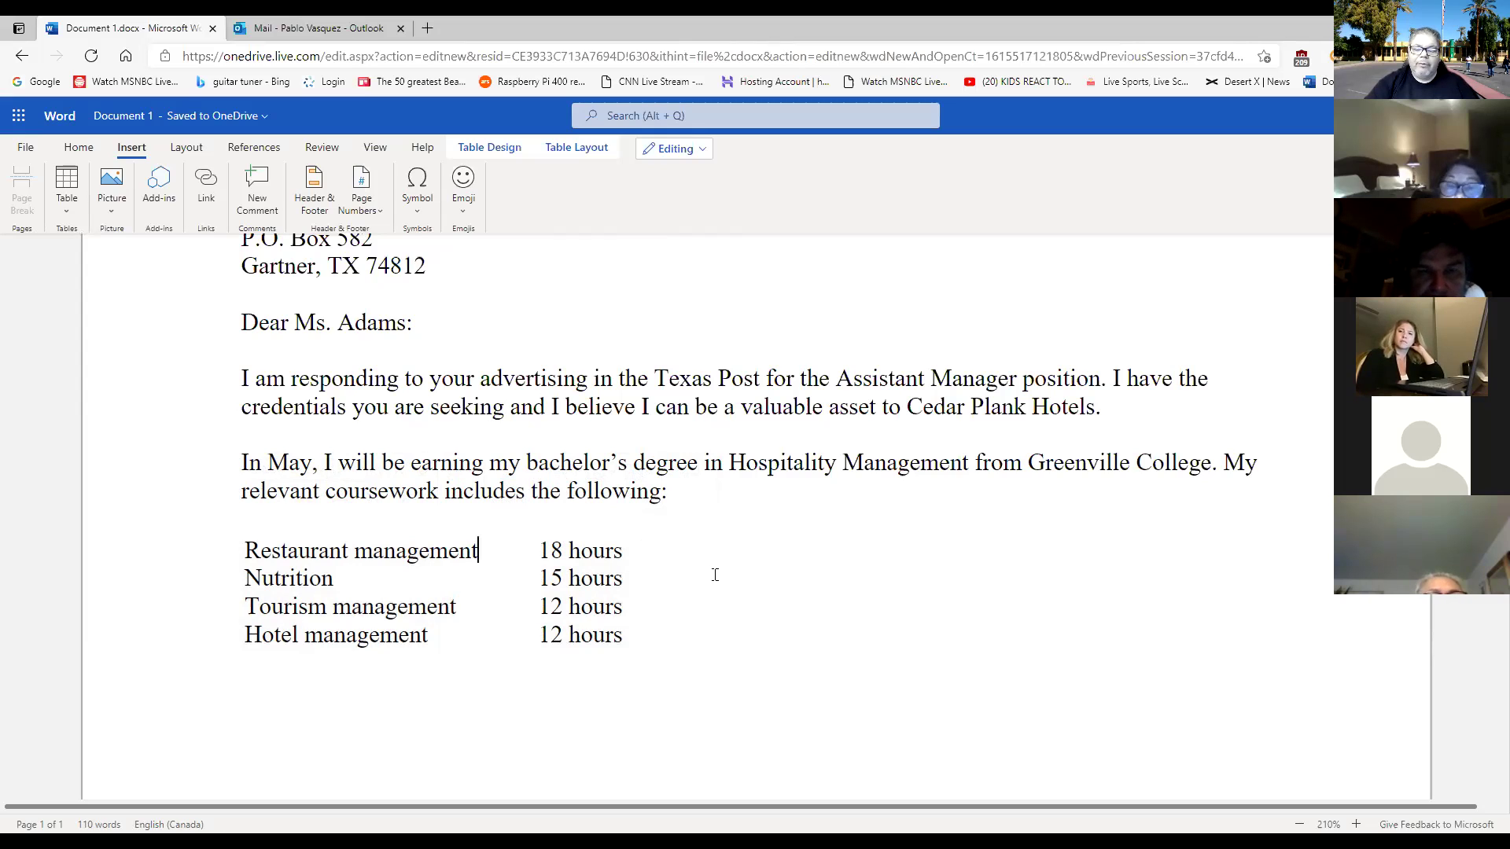
key(Return)
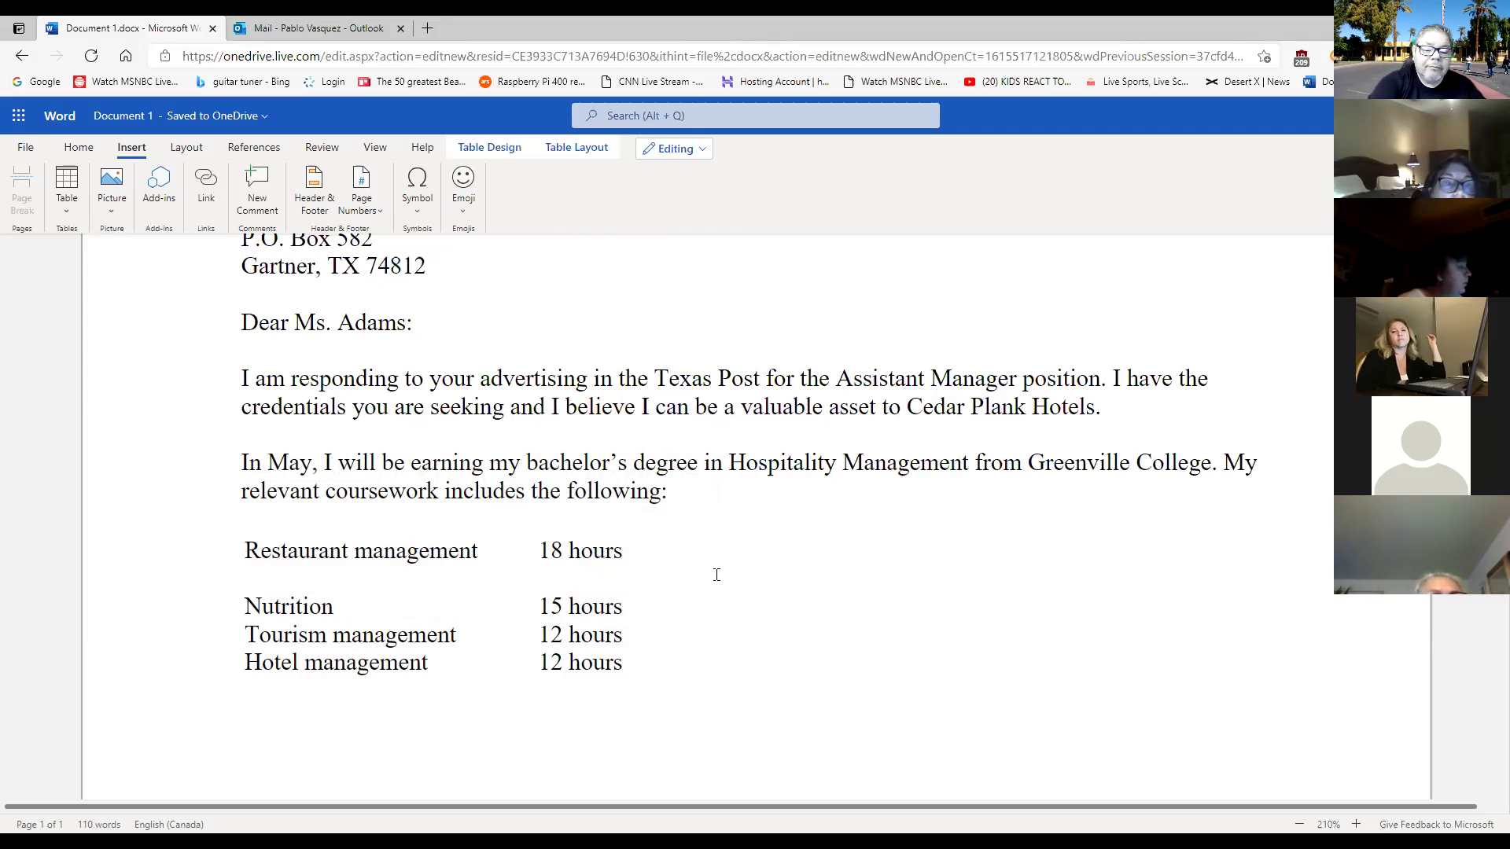
key(BackSpace)
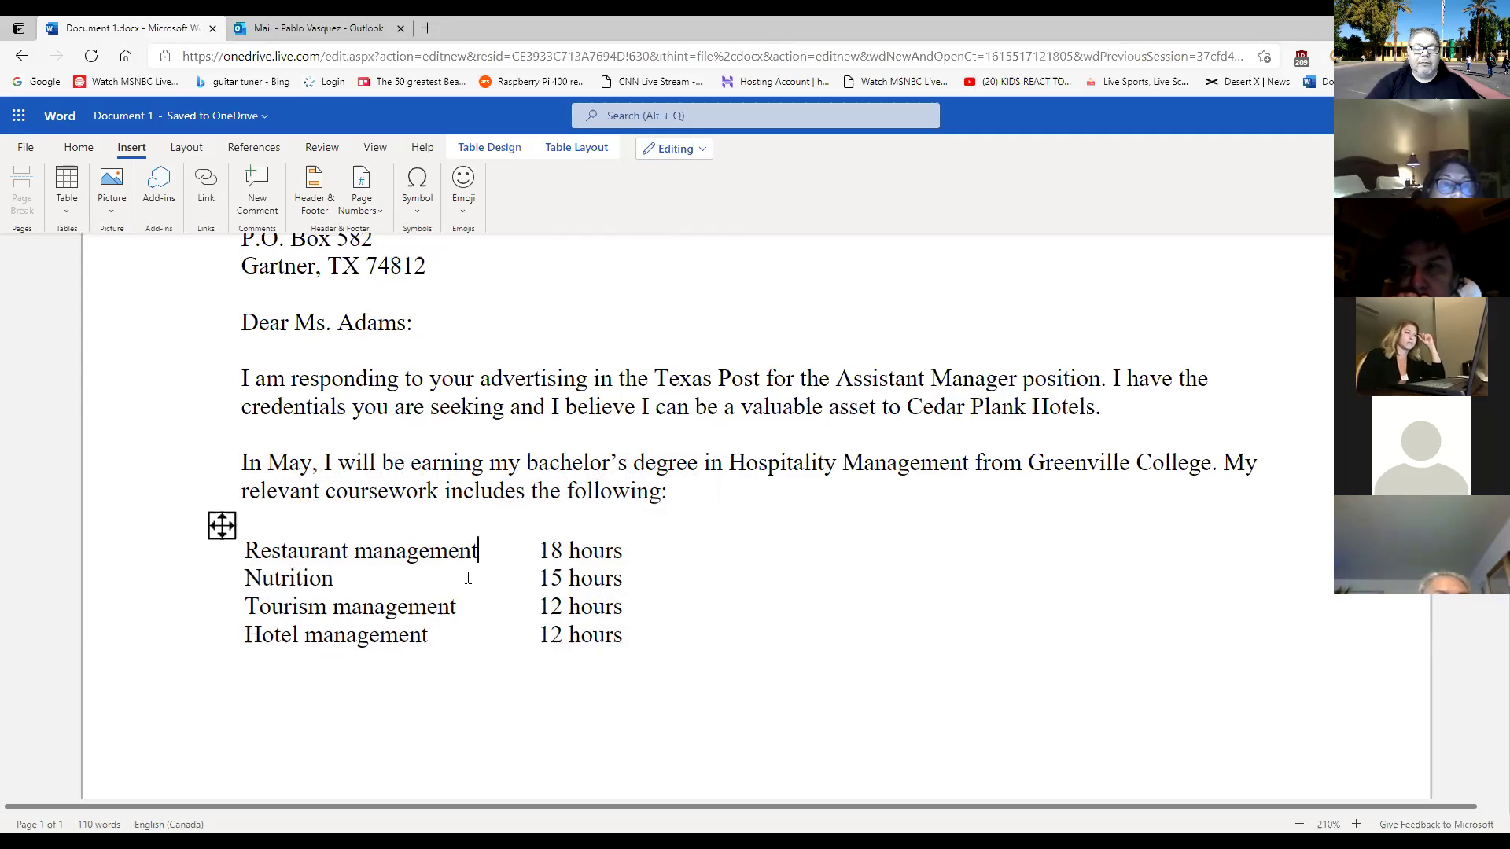
click(222, 525)
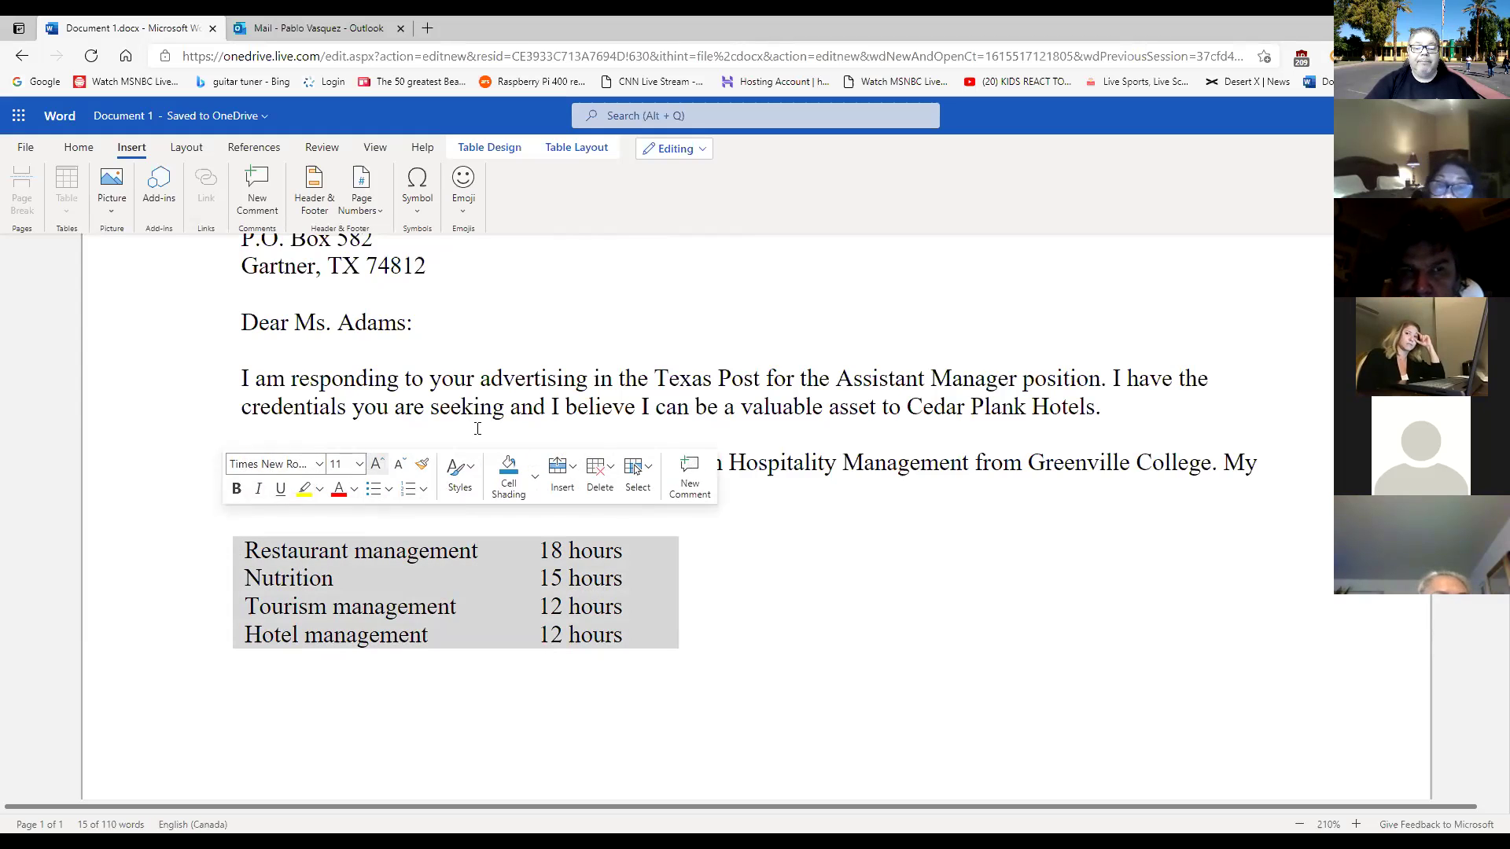
click(576, 152)
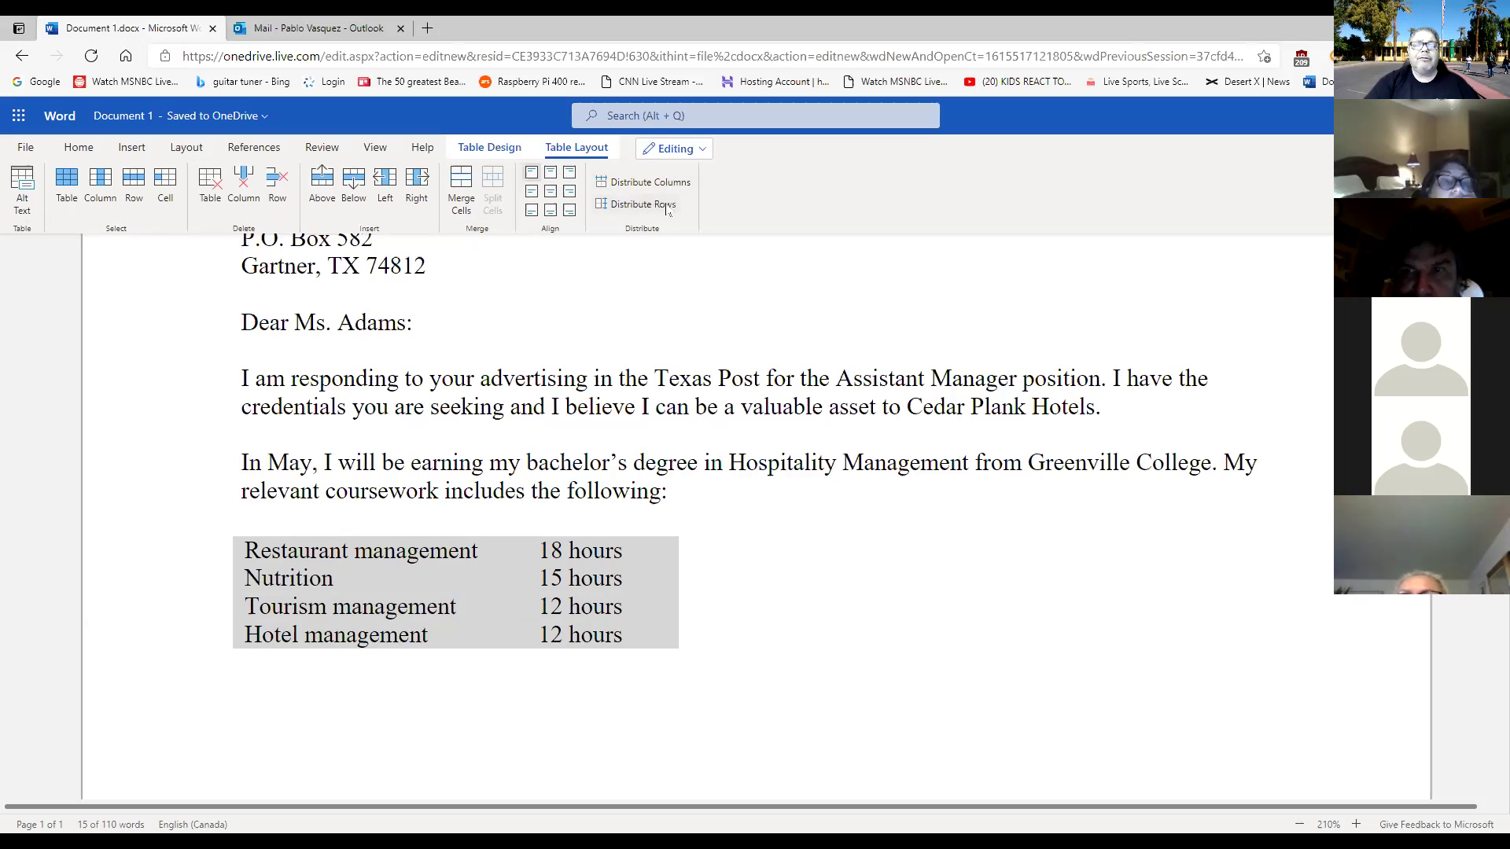
Distribute Rows so the four coursework rows share equal heights, then deselect the table.
click(648, 206)
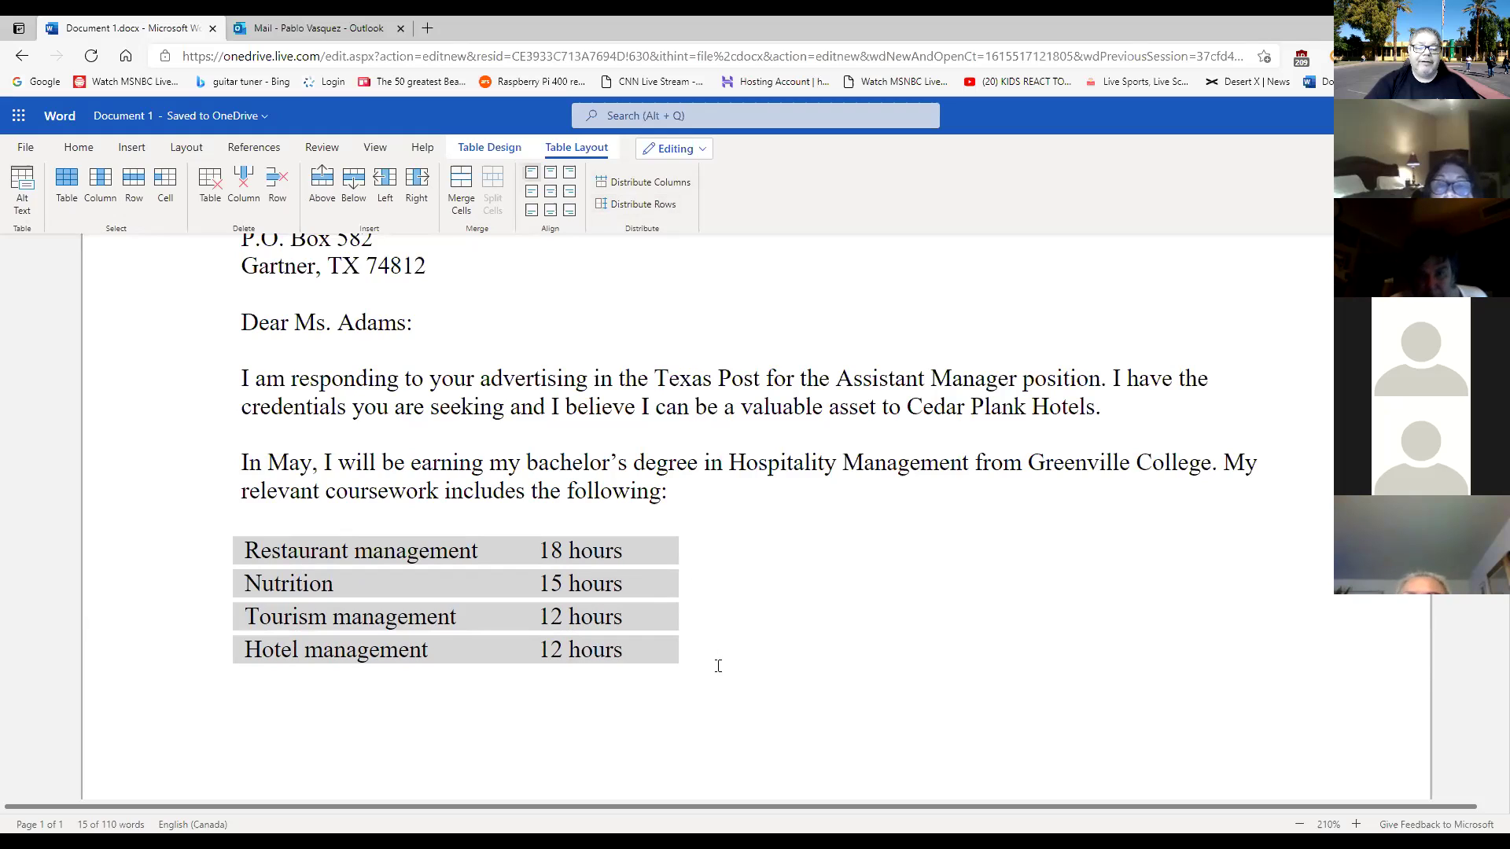
click(727, 717)
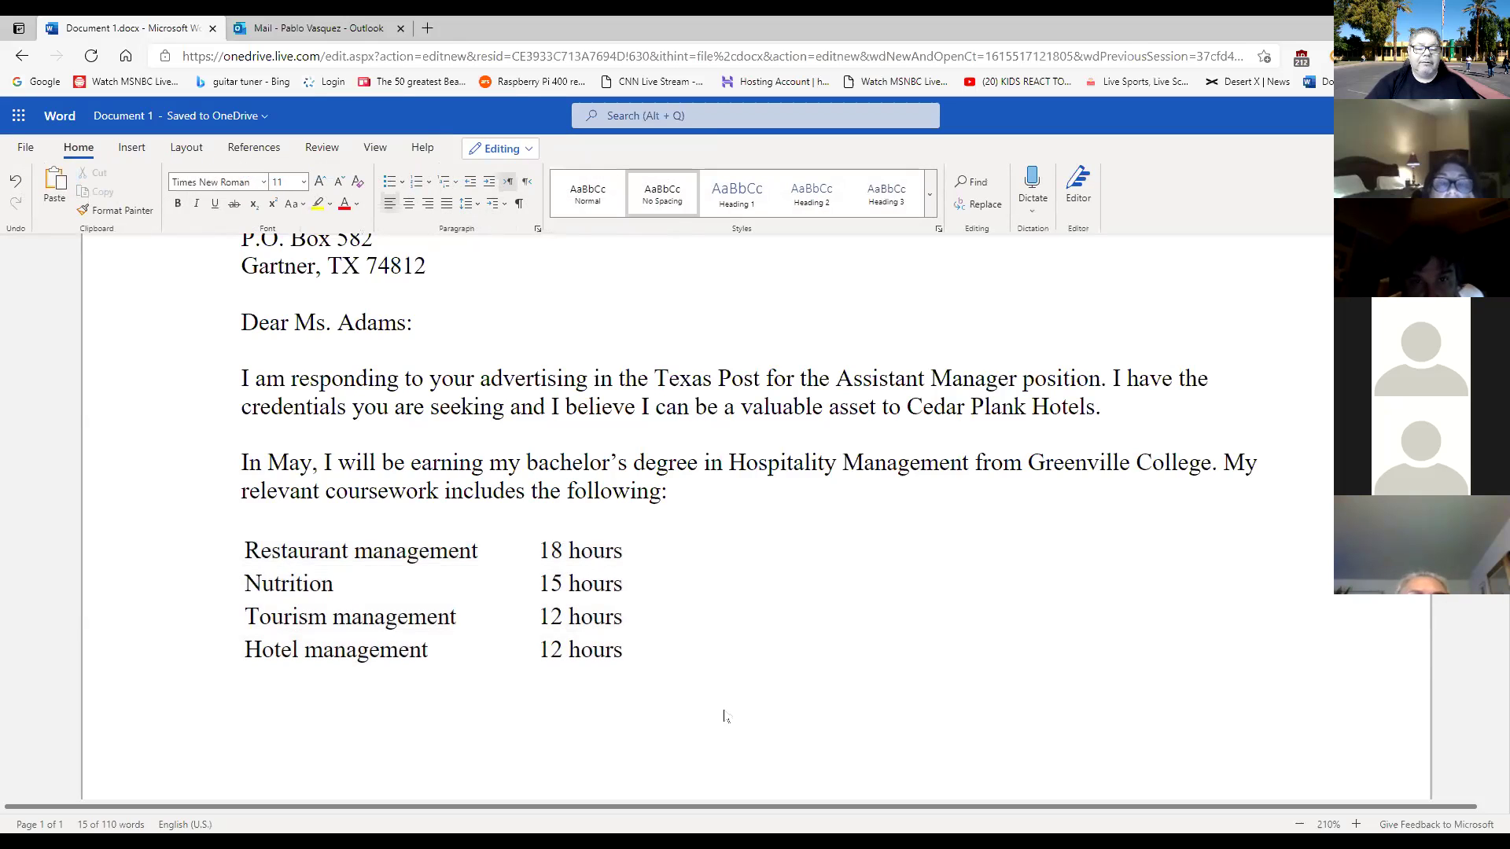
mouse_move(266, 550)
mouse_down()
mouse_move(590, 621)
mouse_move(599, 649)
mouse_up()
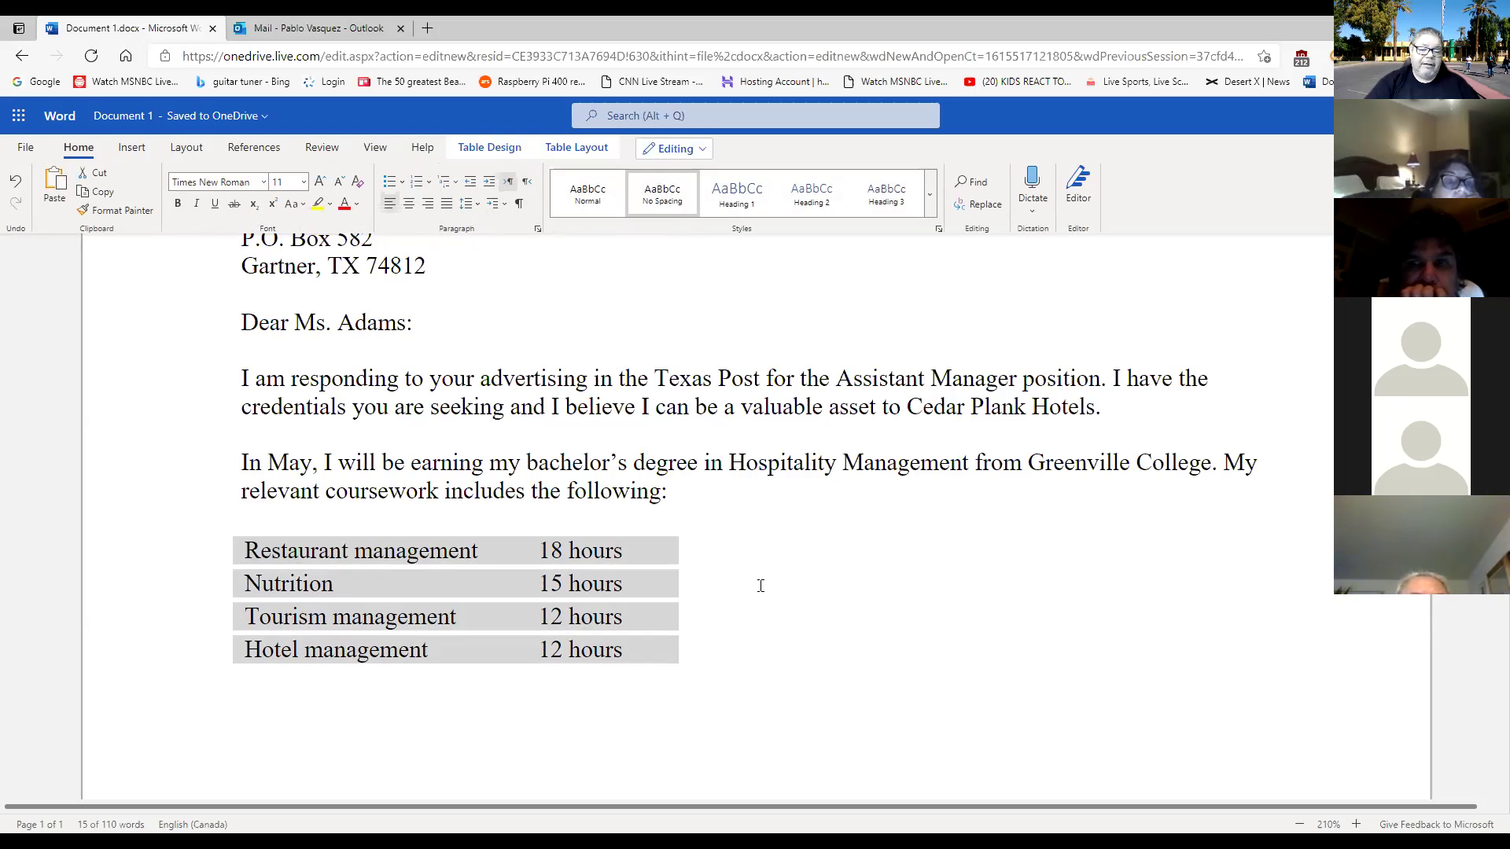
click(718, 682)
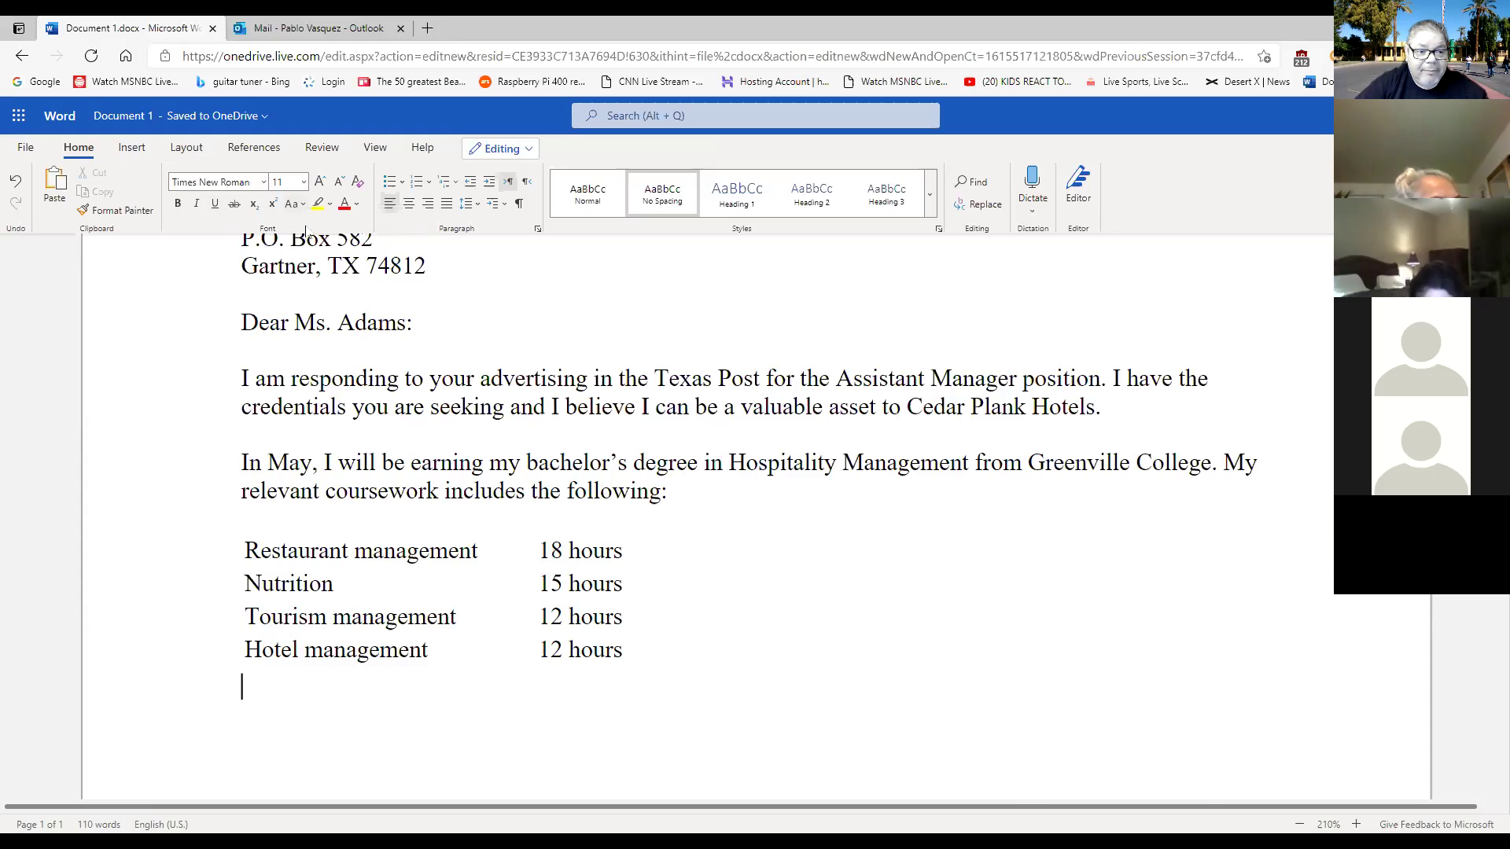
scroll(327, 263, up, 6)
Replace 'Document 1' in the File Name box with 'Lab 3-1 Letter Paragraphs'.
click(180, 118)
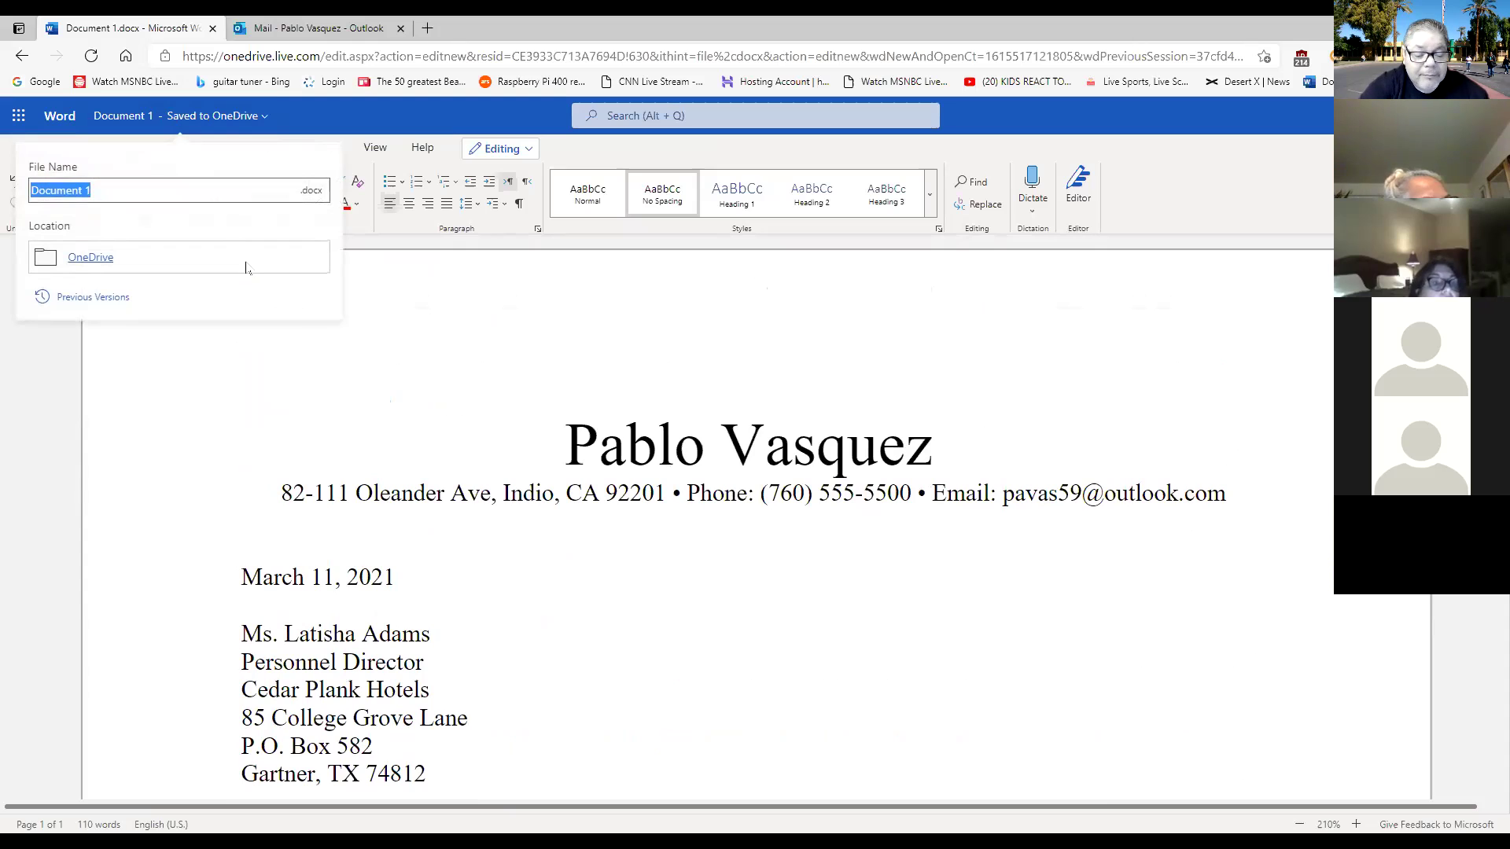
text(Lab)
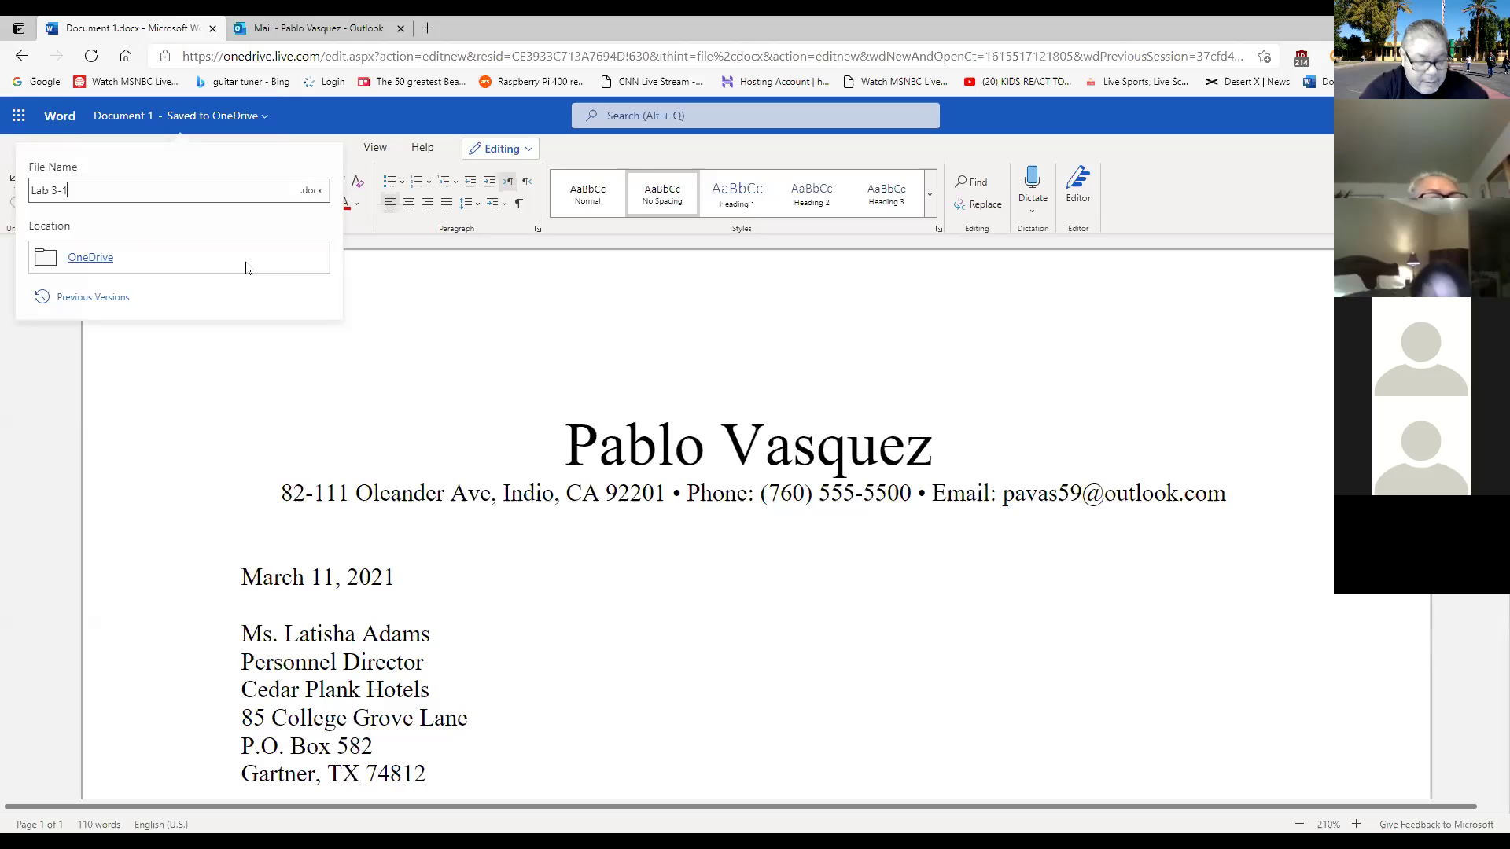
text(3-1 Letter)
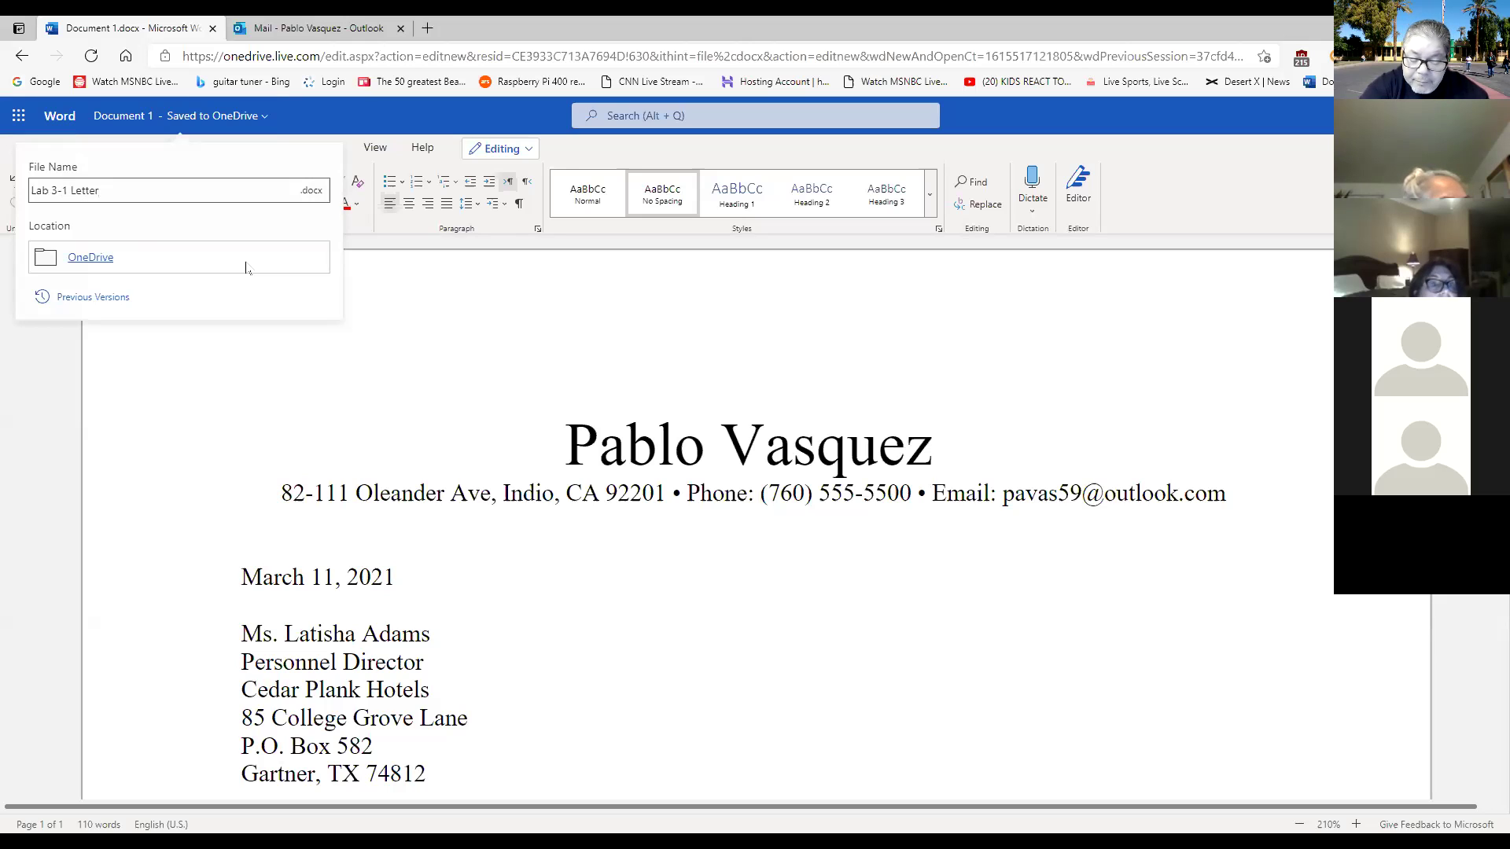
text( Paragraph)
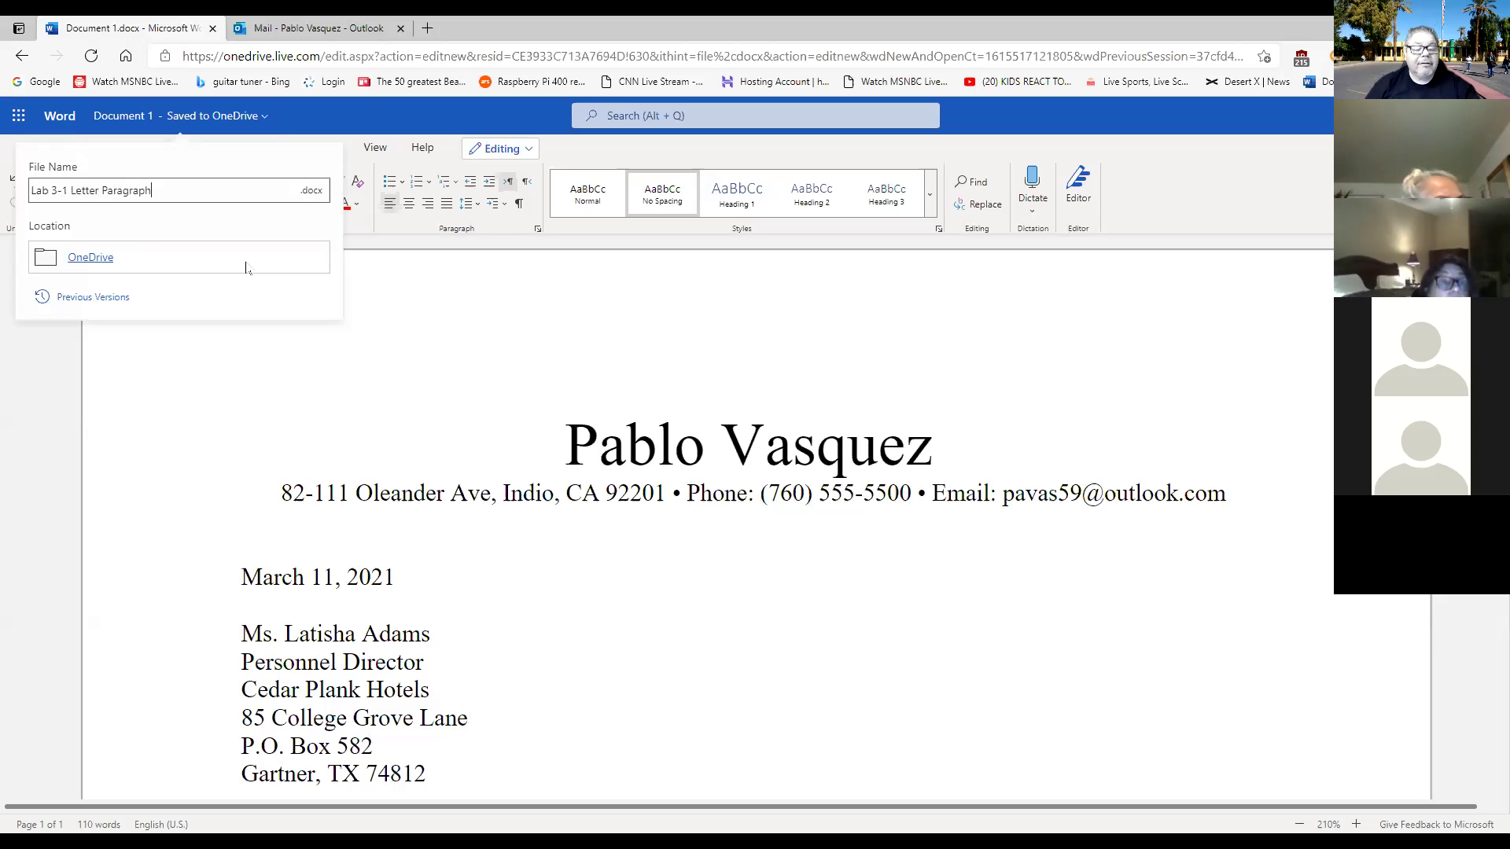
text(s)
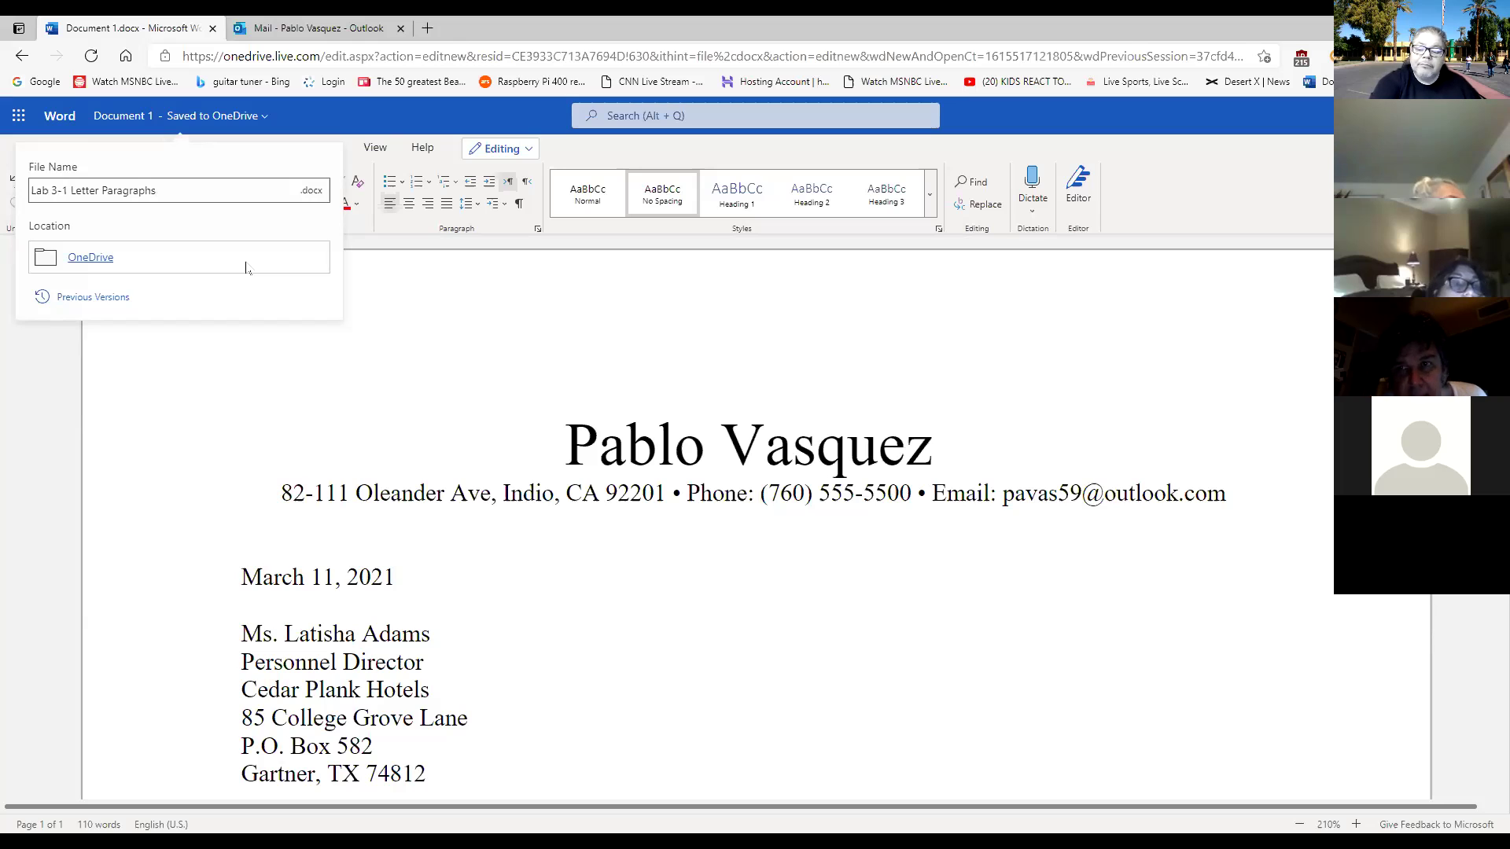
Apply the 'Lab 3-1 Letter Paragraphs' file name and review the finished 110-word letter.
key(Return)
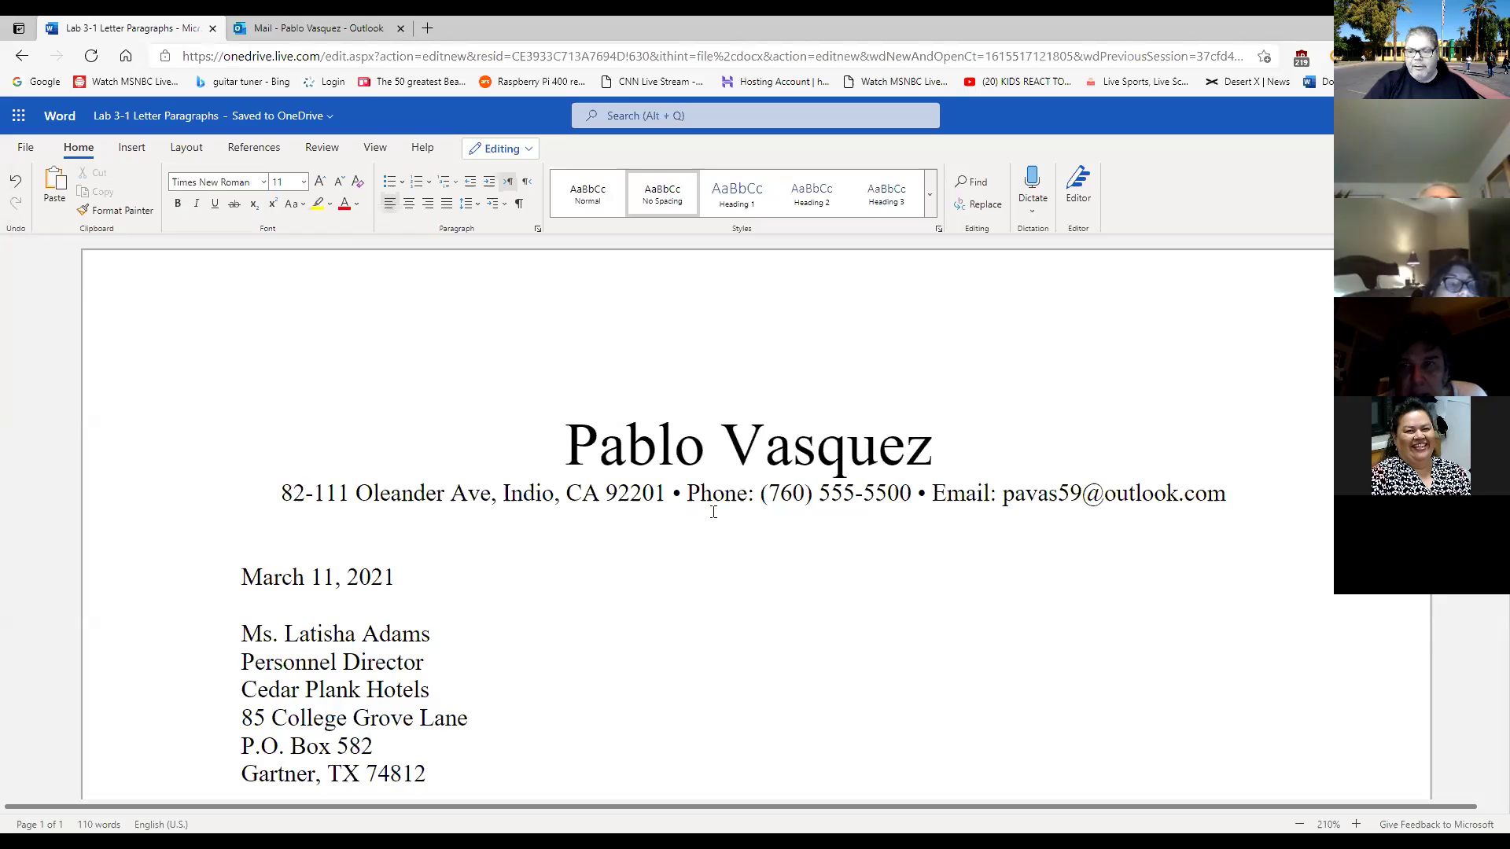
scroll(713, 512, down, 1)
scroll(713, 511, down, 8)
scroll(713, 512, up, 10)
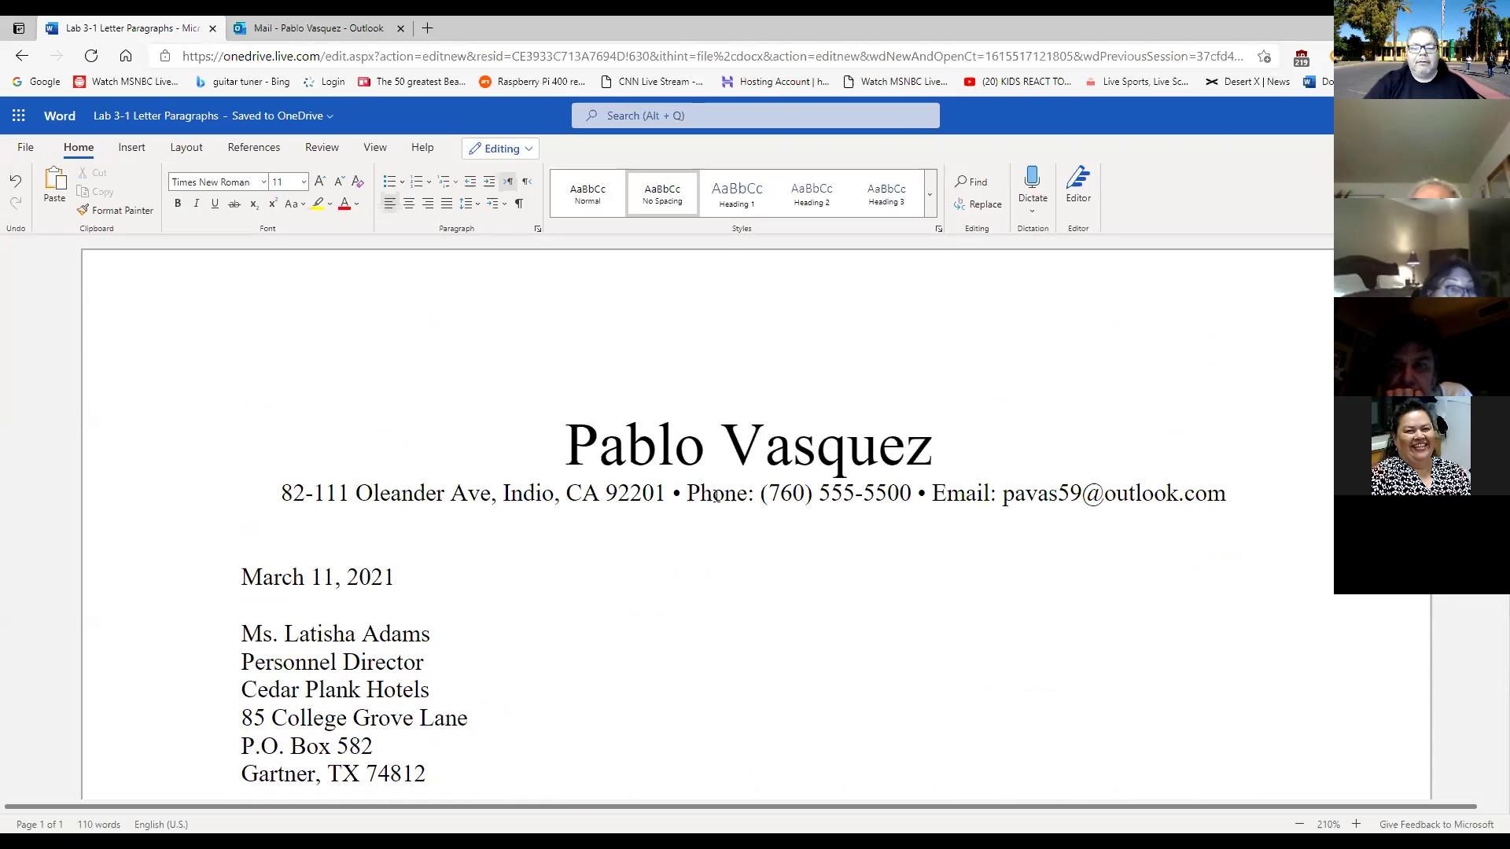
scroll(724, 513, down, 3)
scroll(724, 513, down, 3)
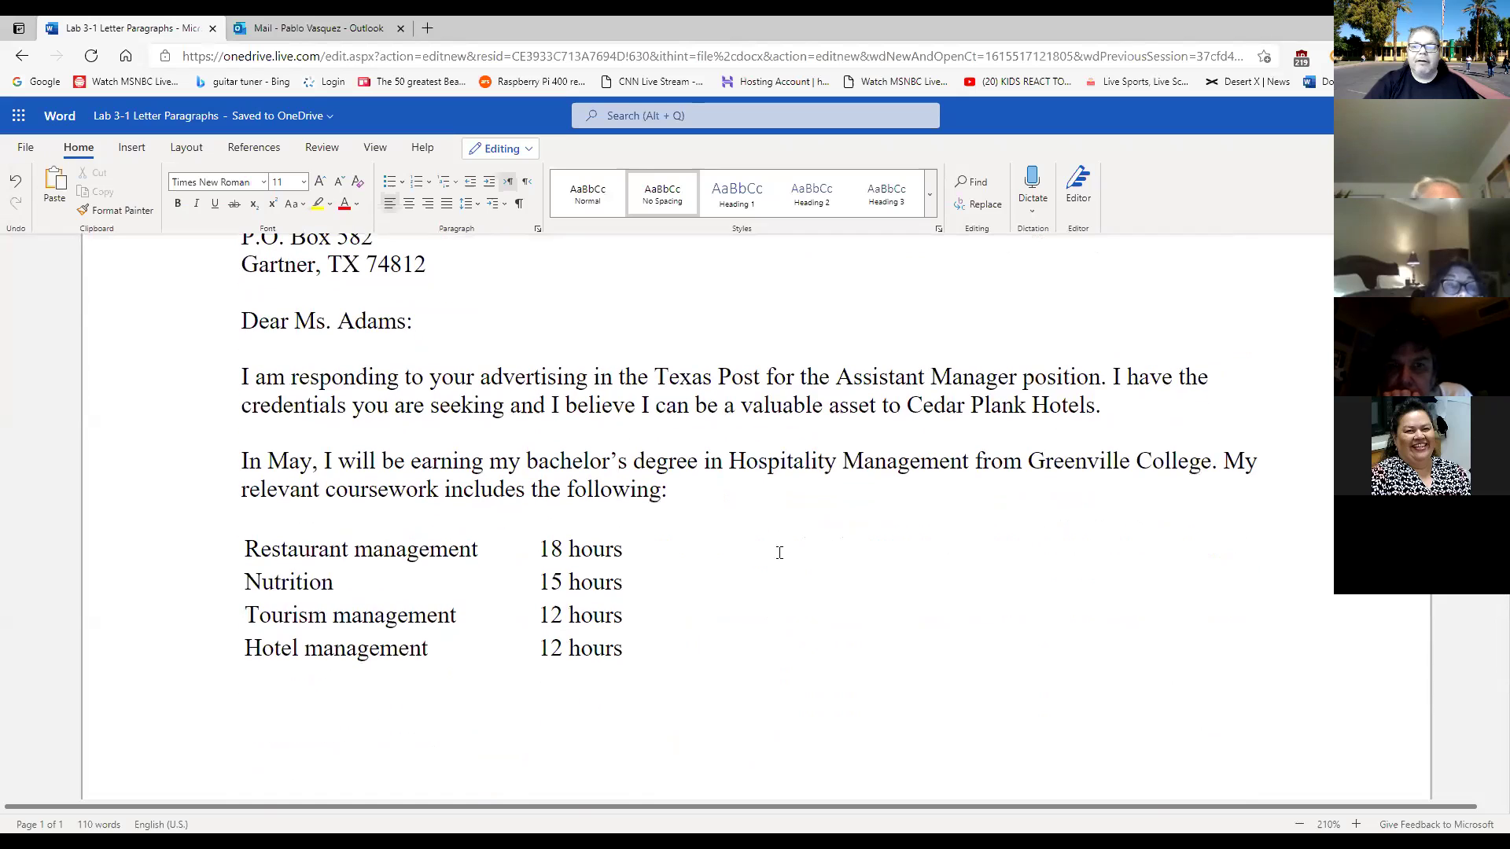